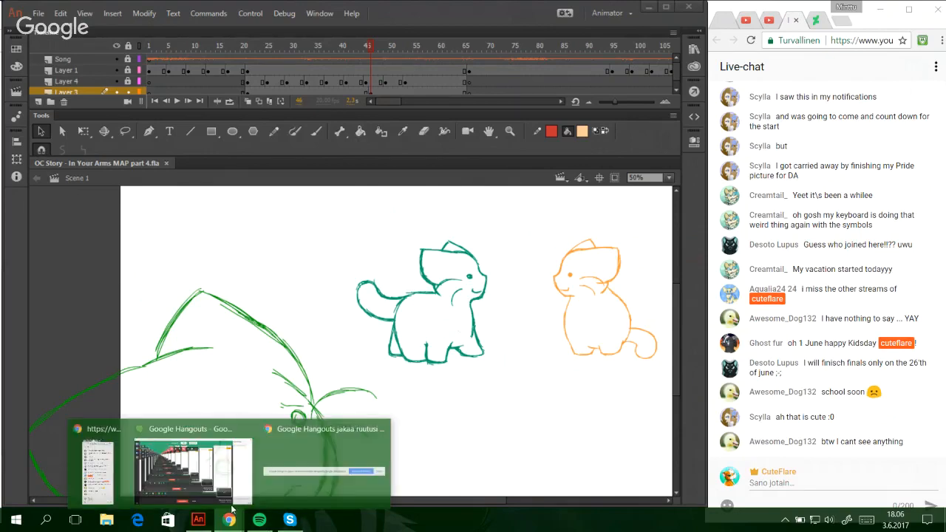
- Check and minimize the Hangouts broadcast window, switching back to Animate with all artwork shown and the Pencil tool active
click(230, 505)
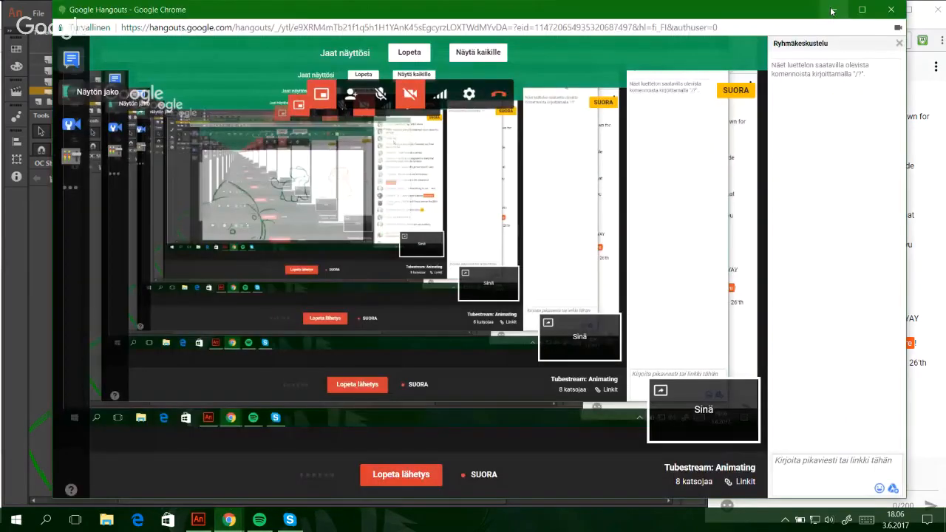
click(831, 11)
click(650, 177)
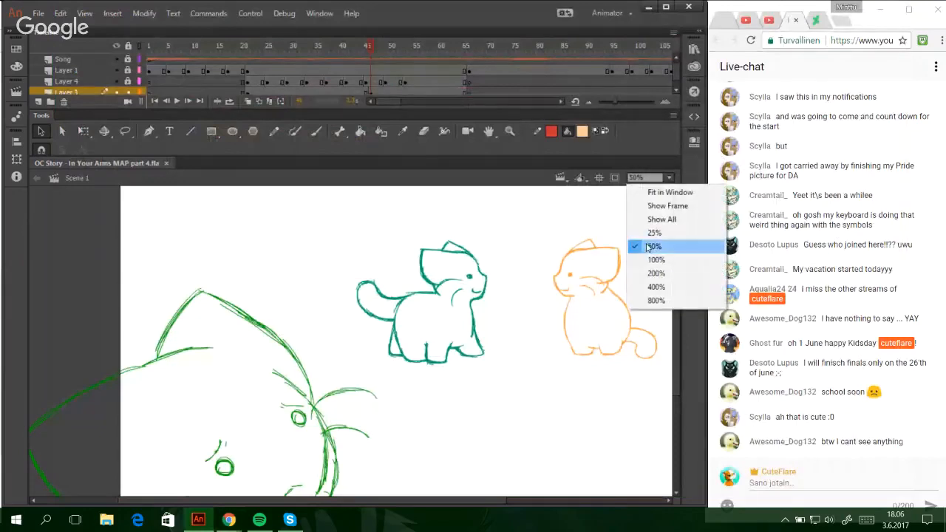
click(661, 219)
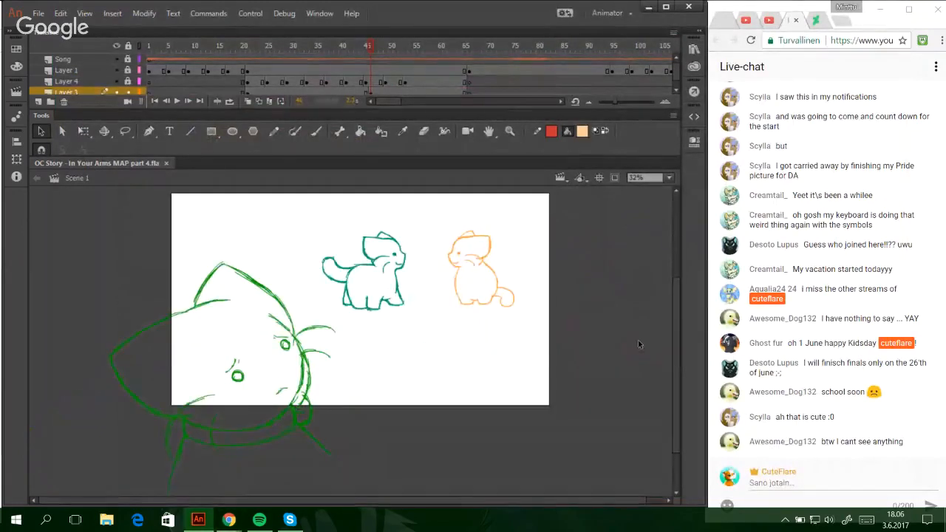
click(277, 131)
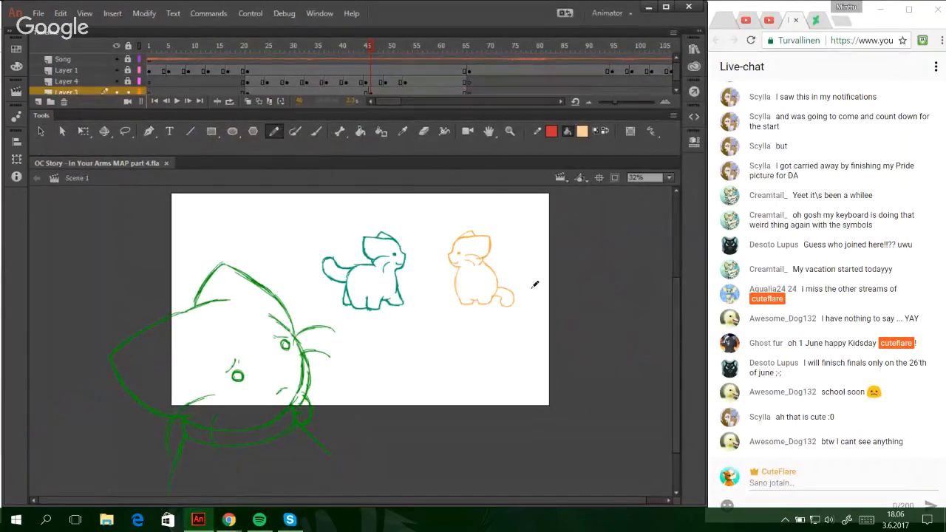
- Scrub through the timeline between frames 21 and 116 to examine the small cats' scene and the large cat's following poses
click(388, 47)
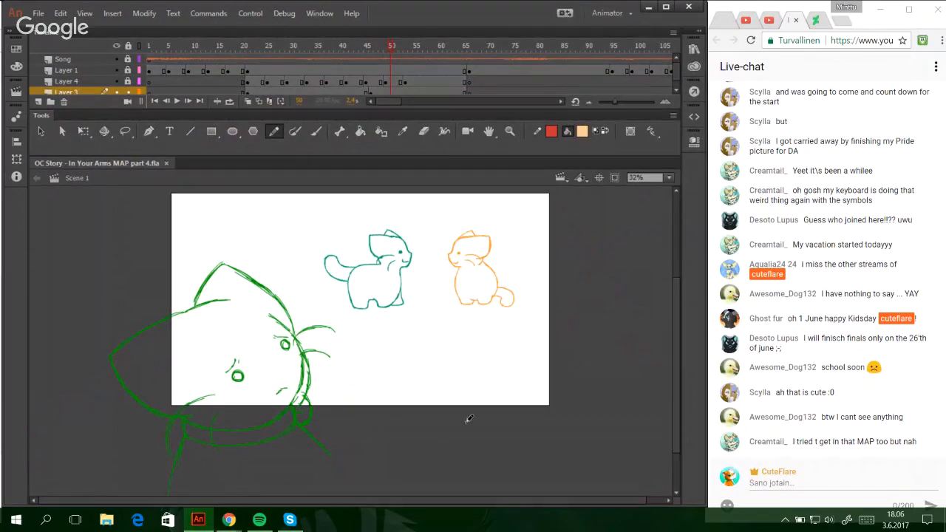
click(275, 47)
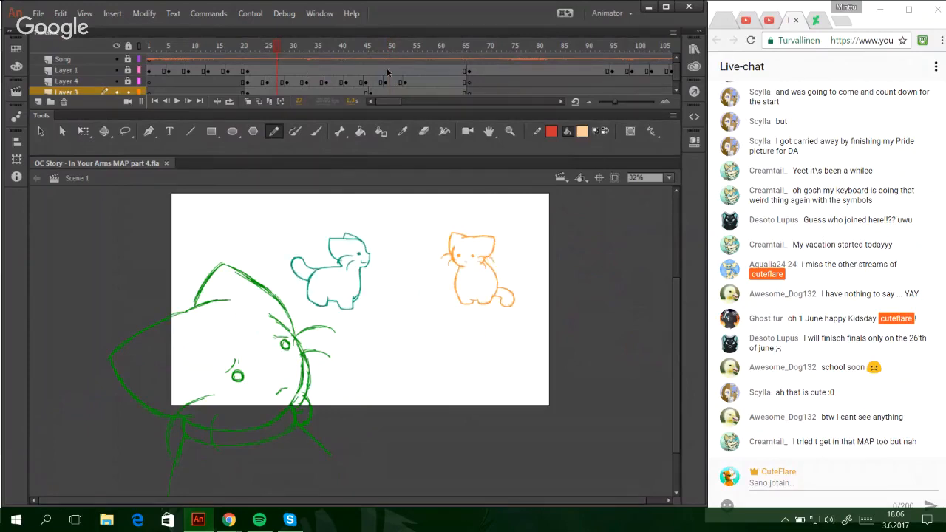
click(425, 48)
click(257, 58)
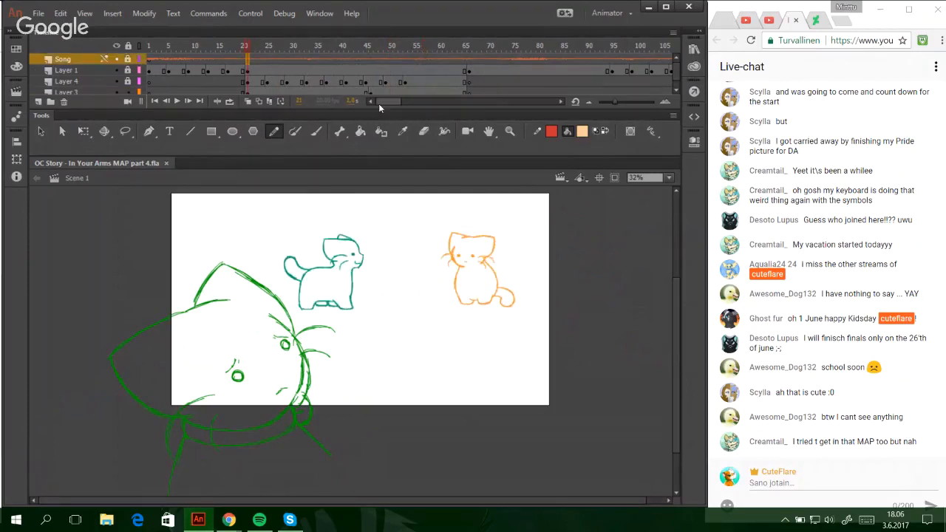
click(484, 81)
click(434, 47)
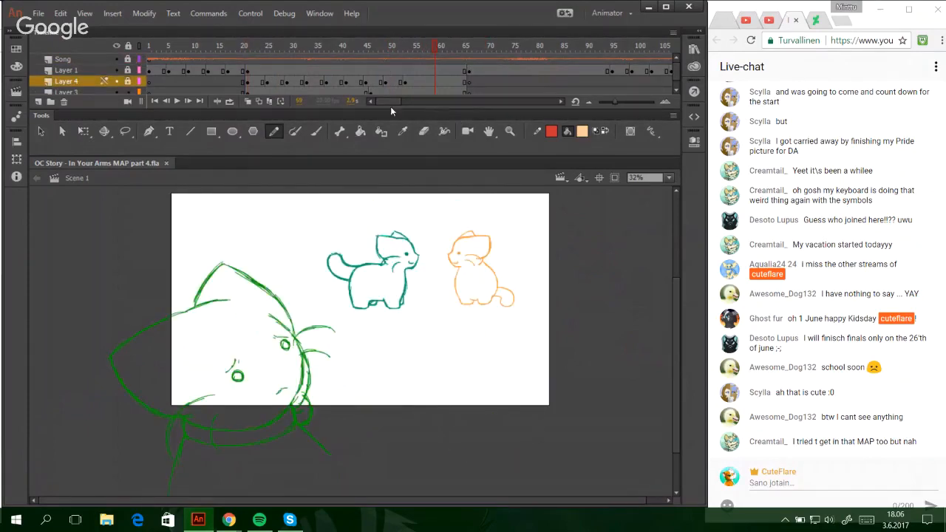
drag(394, 99, 401, 100)
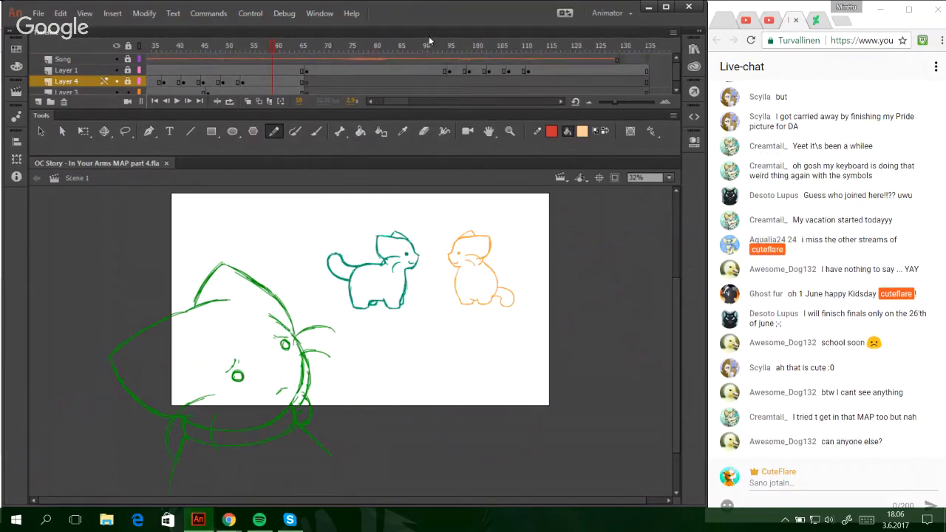
click(458, 46)
click(504, 46)
click(553, 46)
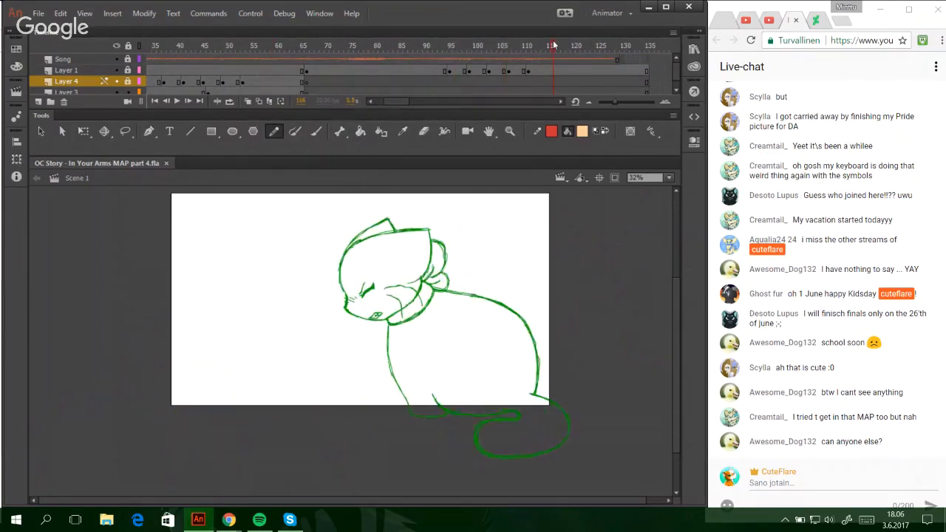
- Return to the large cat's opening poses, check frames 16 and 9, and lock Layer 3
drag(397, 101, 388, 101)
click(220, 46)
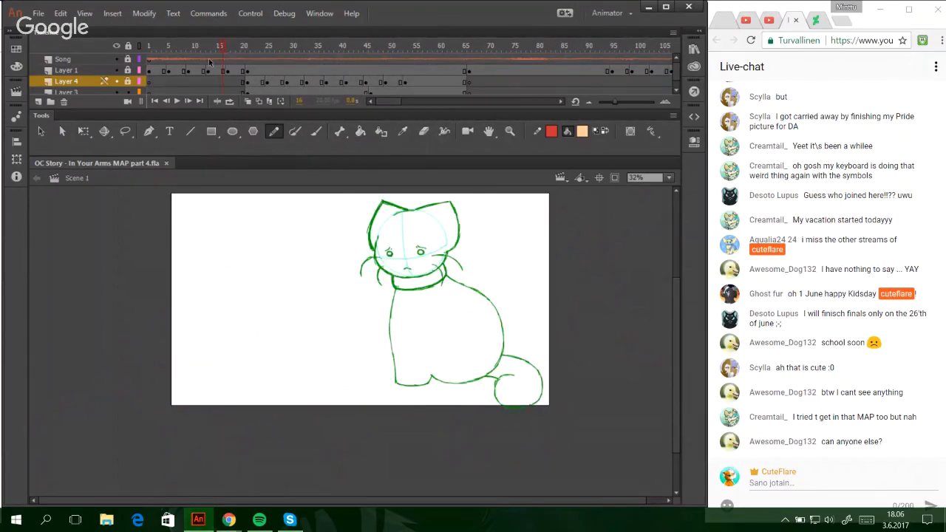
click(184, 48)
click(129, 92)
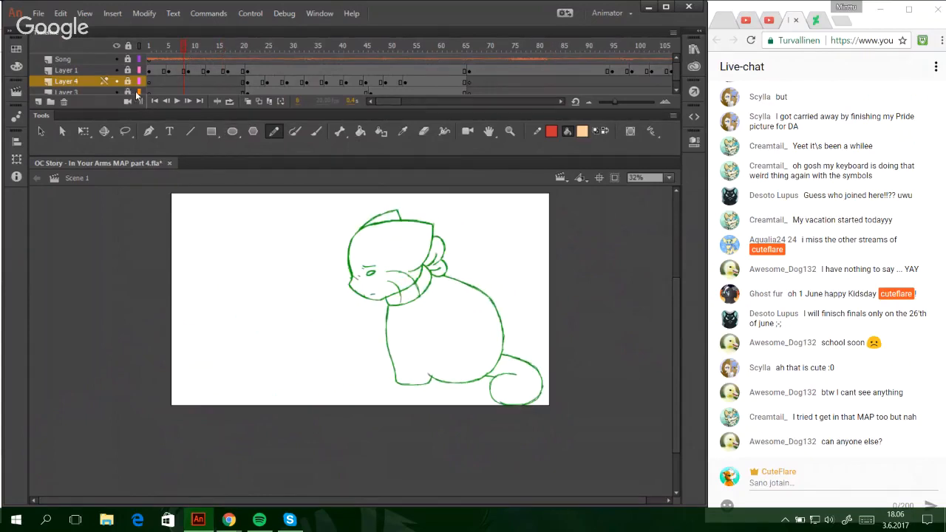
- Compare the small cats' movement up to frame 58 with the large green cat's pose around frame 71
click(380, 46)
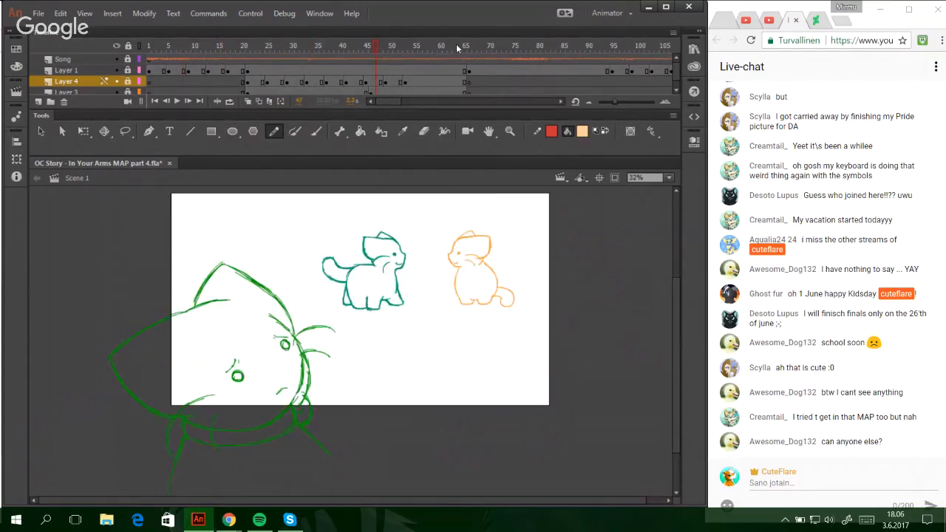
click(491, 46)
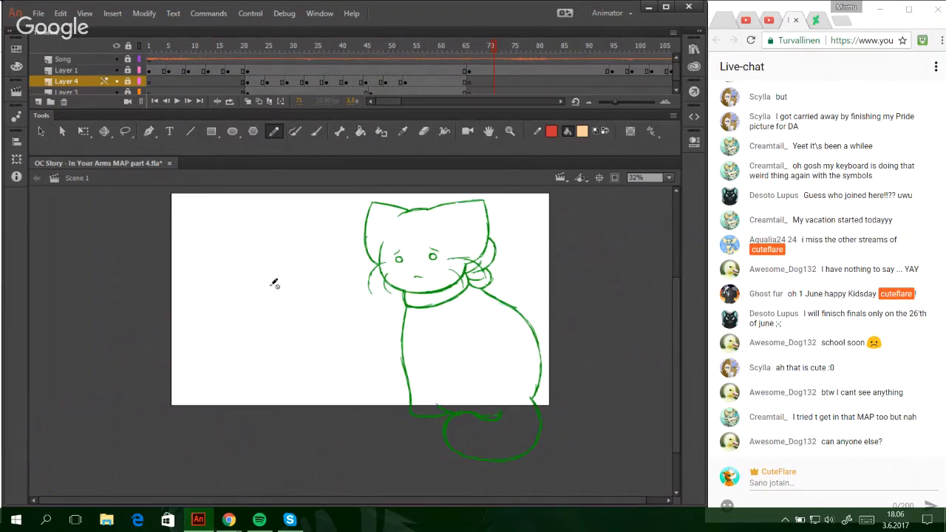
click(127, 82)
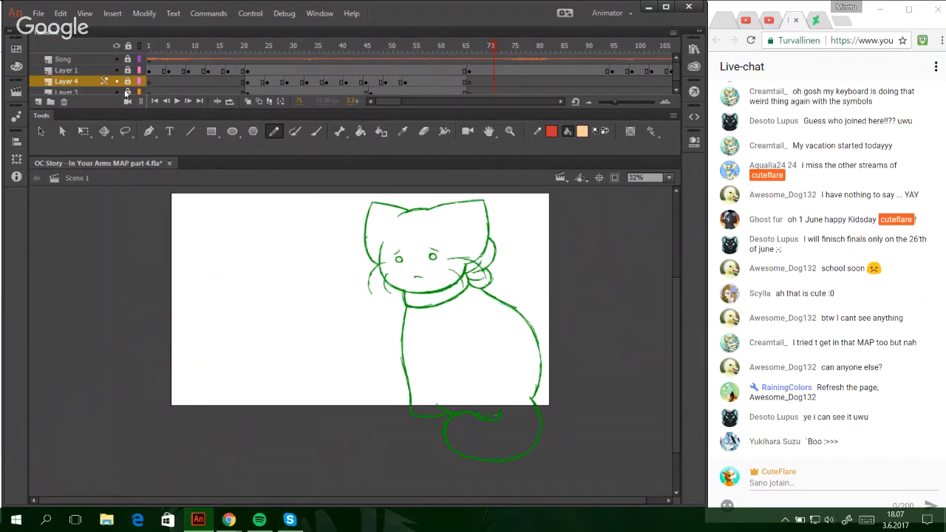
click(419, 49)
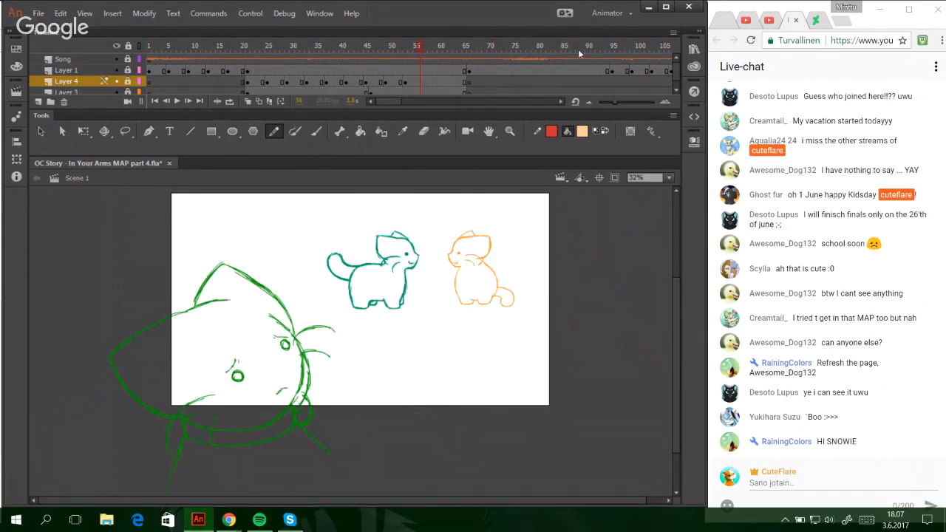
click(498, 42)
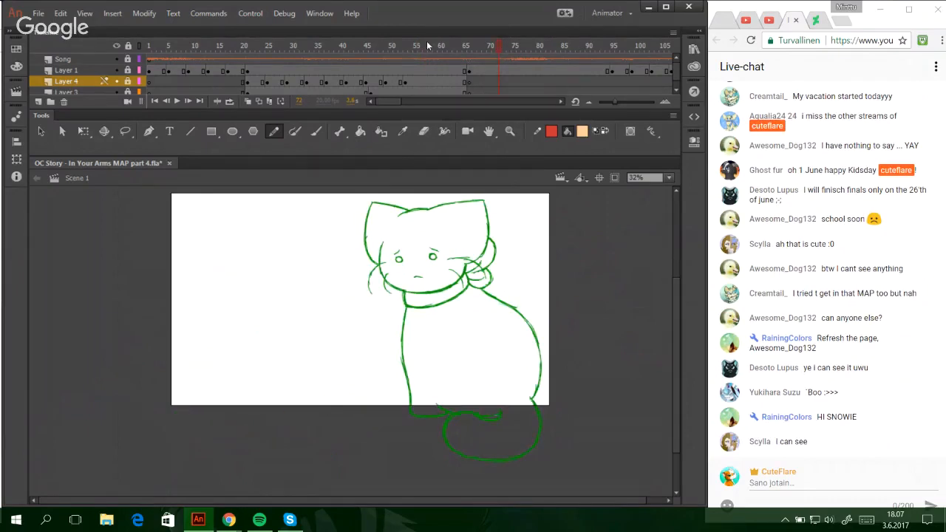
click(426, 42)
click(277, 48)
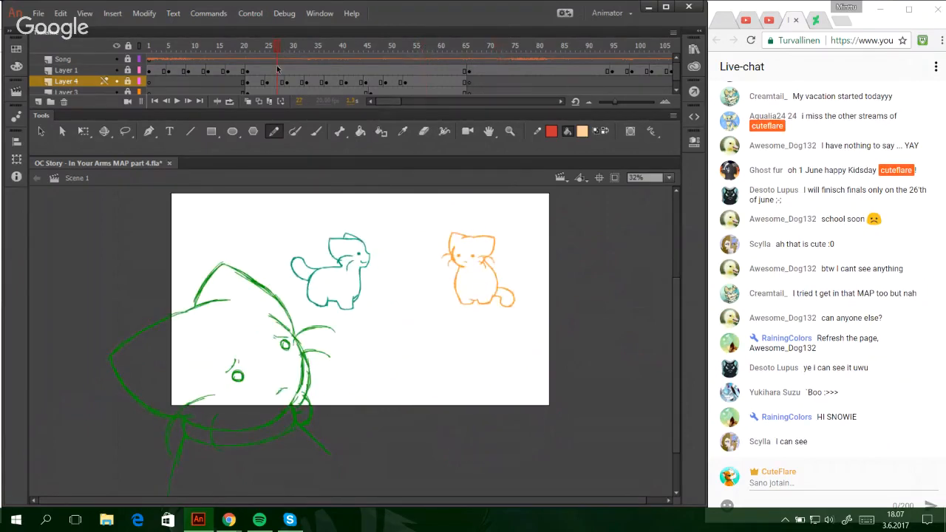
click(231, 51)
click(353, 43)
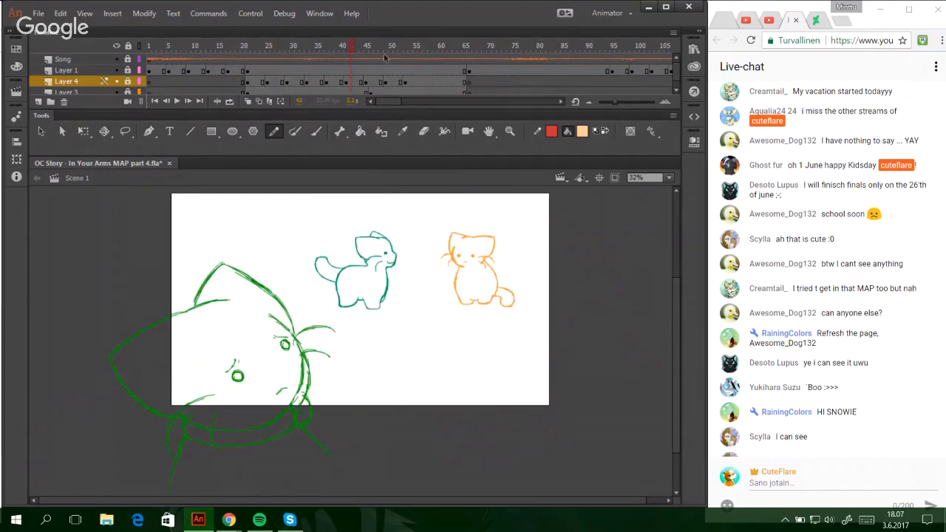
click(428, 48)
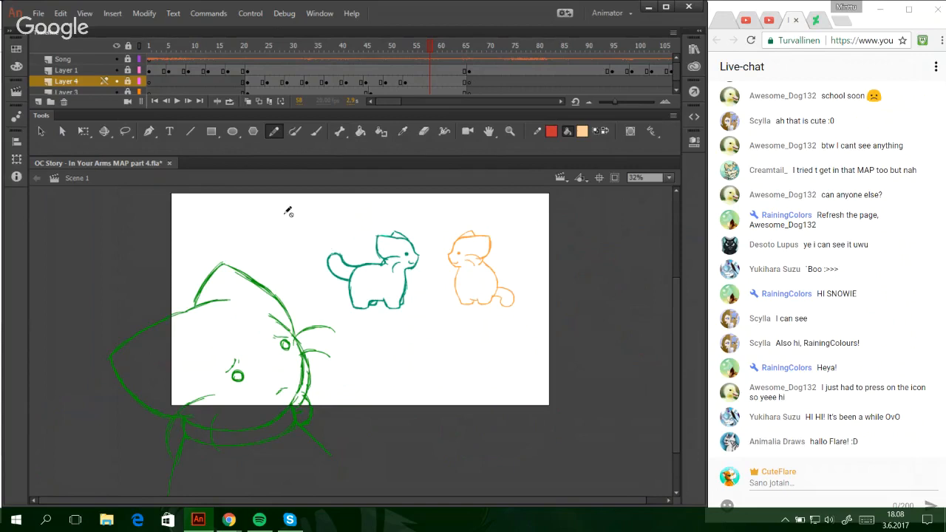
- Examine the opening head turn of the large cat and its transition into the small cats' scene at frame 21
click(213, 45)
click(243, 46)
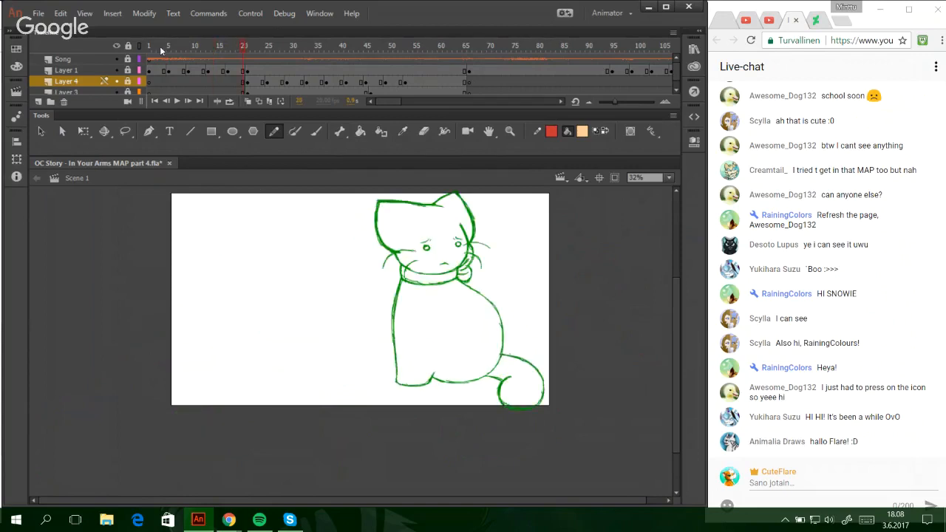
click(161, 47)
click(244, 46)
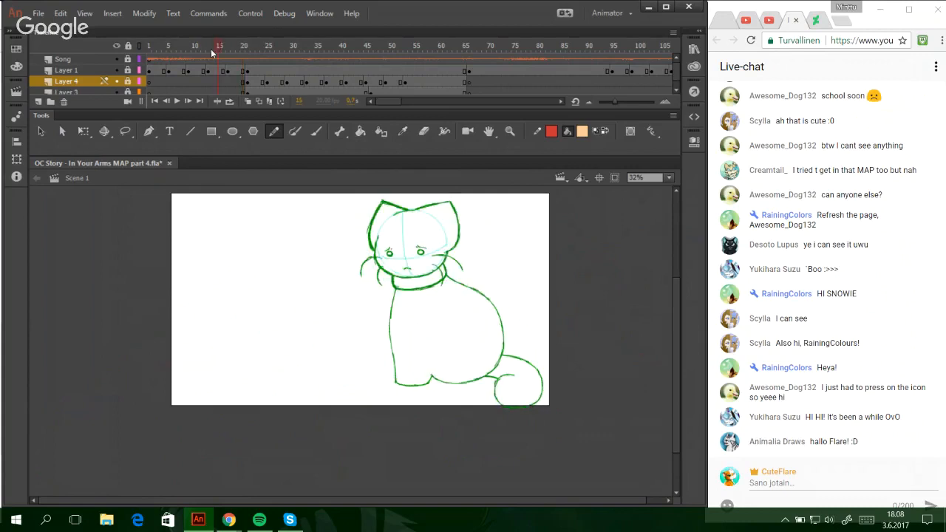
click(253, 46)
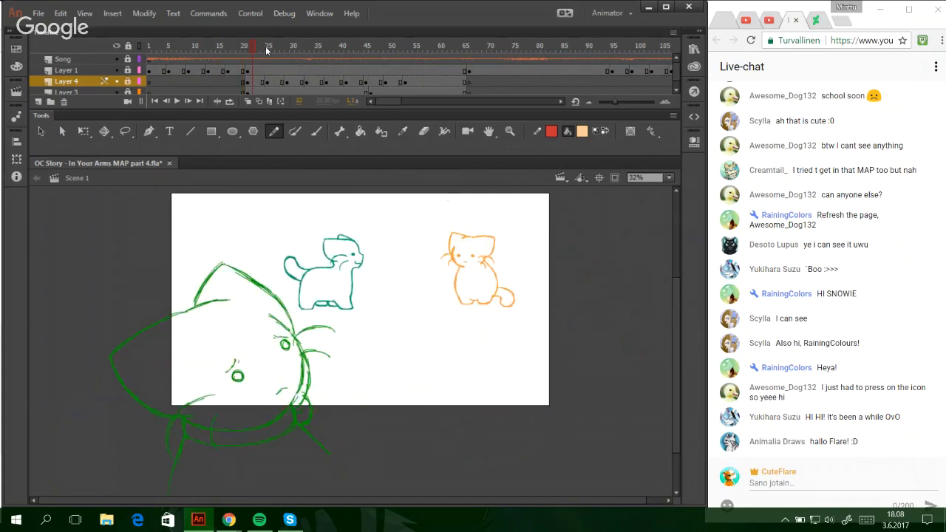
click(227, 45)
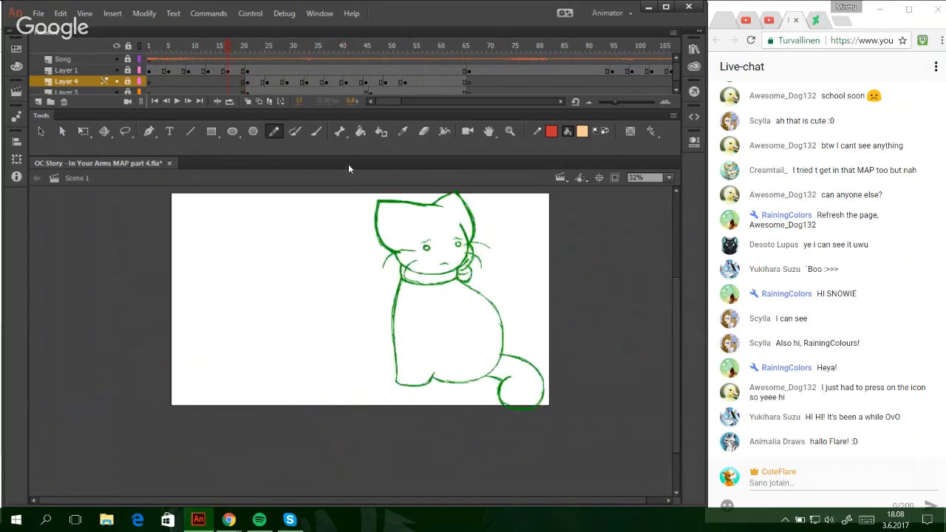
- Test the movie to watch the animation, close the preview and decline unlocking Layer 4
key(ctrl+Return)
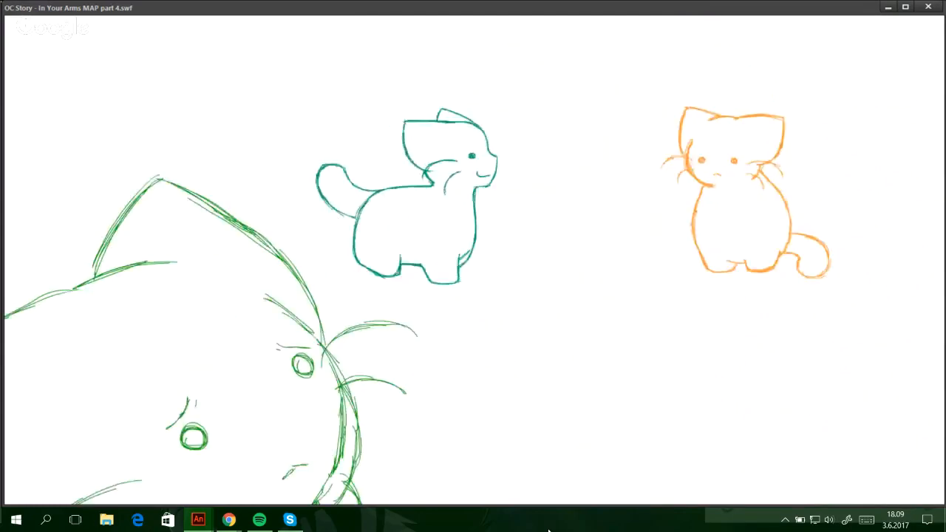
click(928, 7)
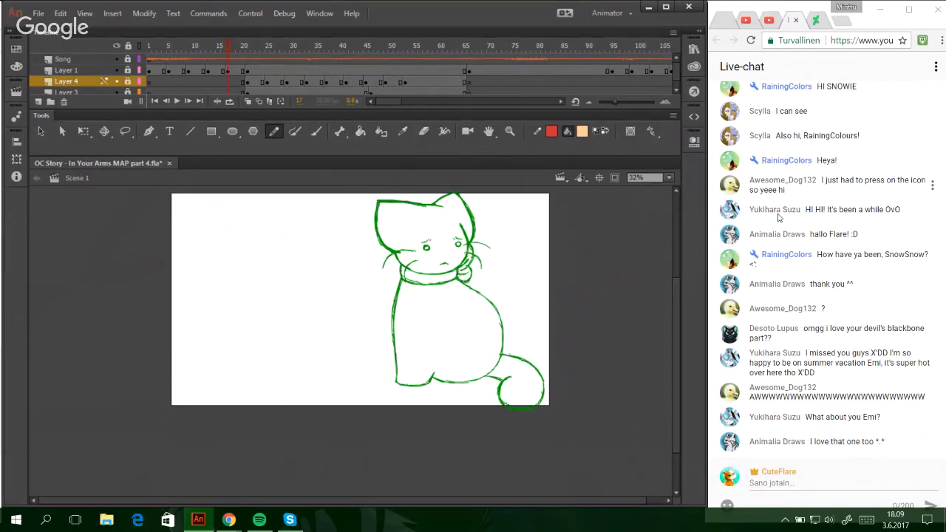
click(599, 443)
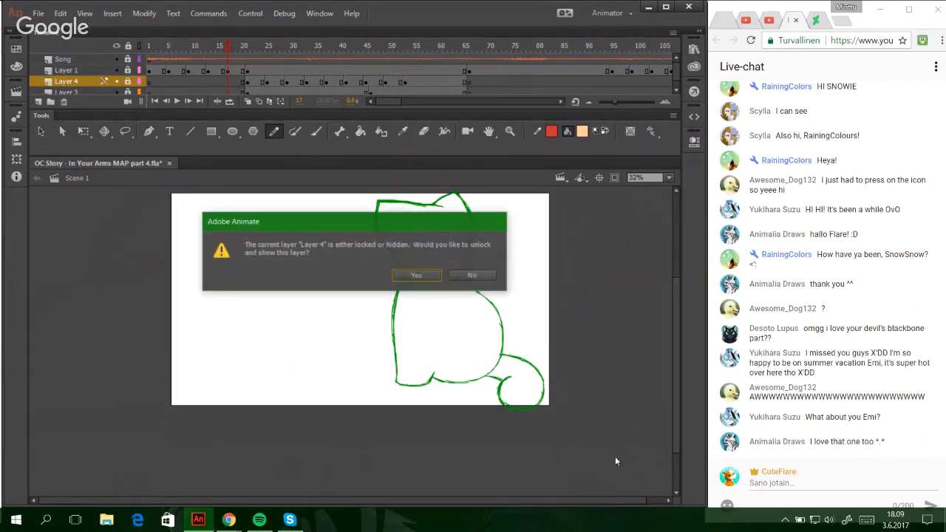
click(472, 275)
scroll(674, 85, down, 1)
scroll(672, 74, up, 1)
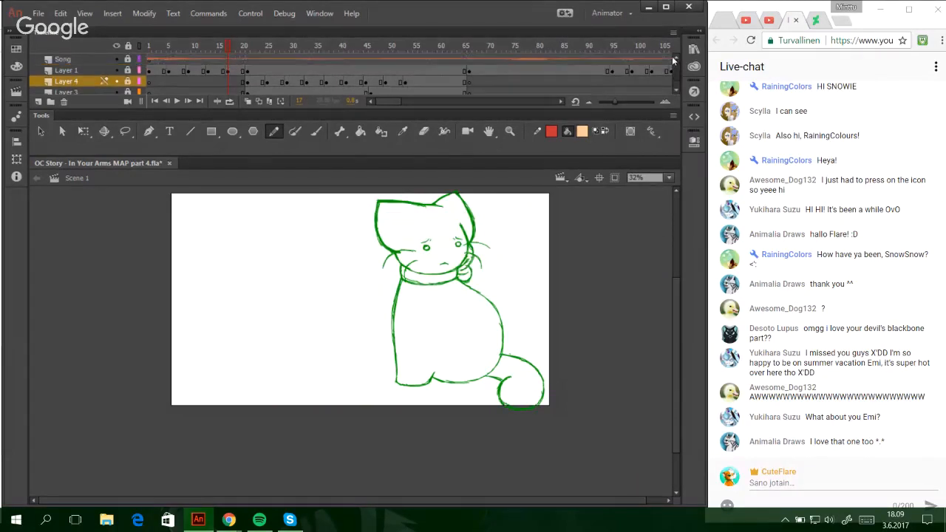
- Scrub from the large cat's pose at frame 16 through the small cats' scene to examine their movement
click(223, 45)
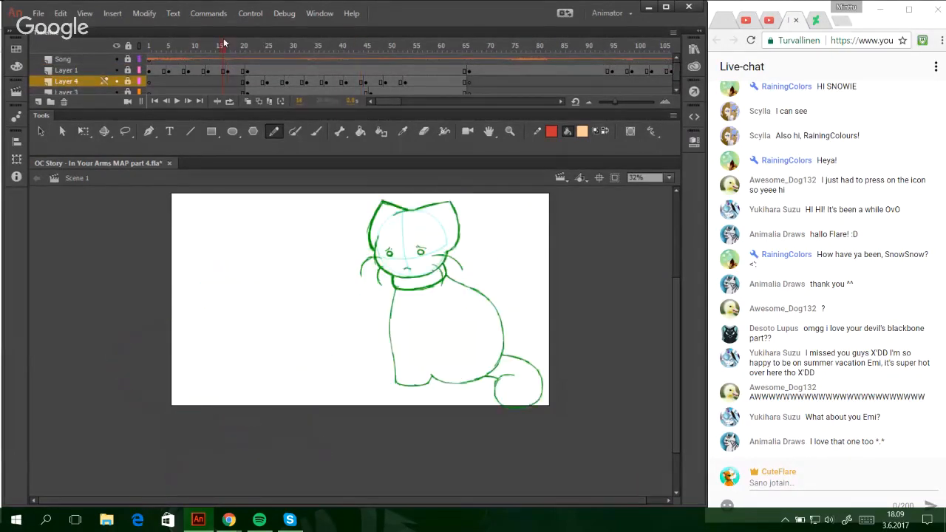
drag(262, 51, 283, 68)
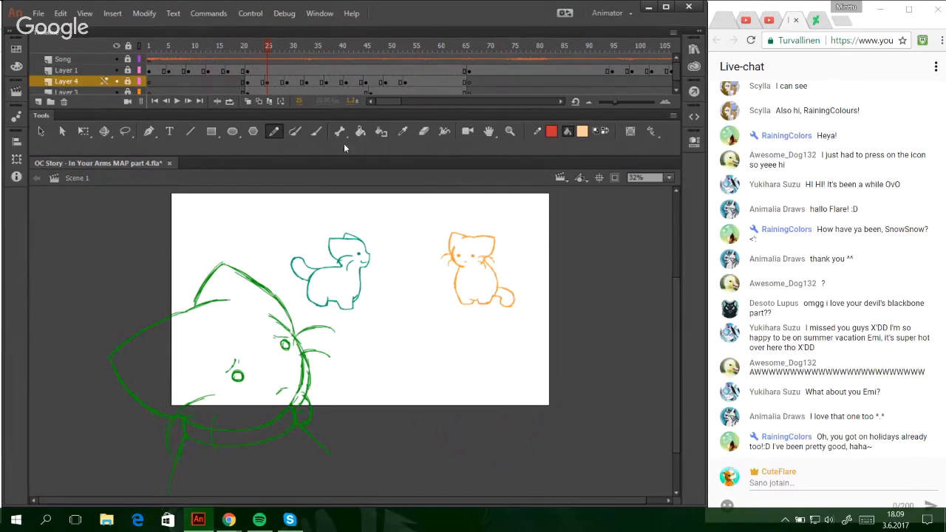
drag(337, 49, 416, 46)
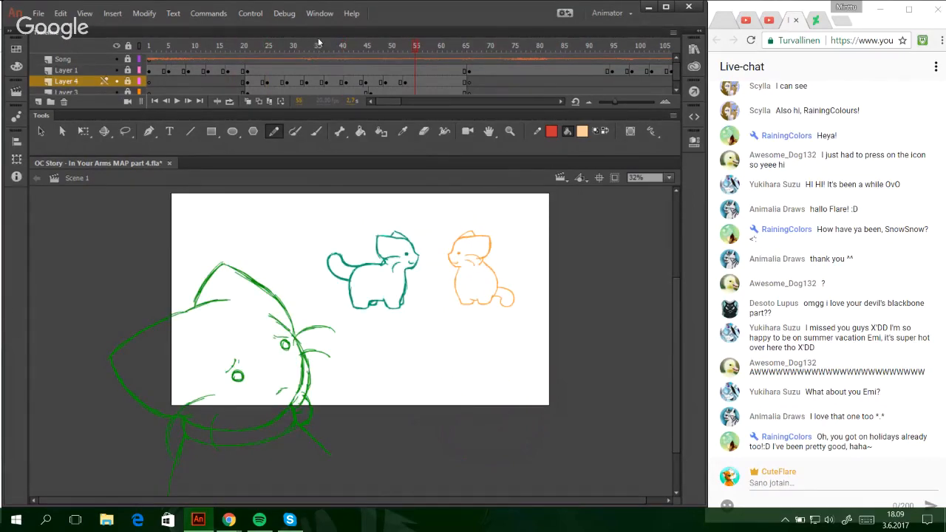
drag(318, 44, 421, 45)
- Unlock Layer 1 and handwrite a red "Powder" label at frame 56 with an arrow pointing to the large green cat
click(474, 71)
click(422, 47)
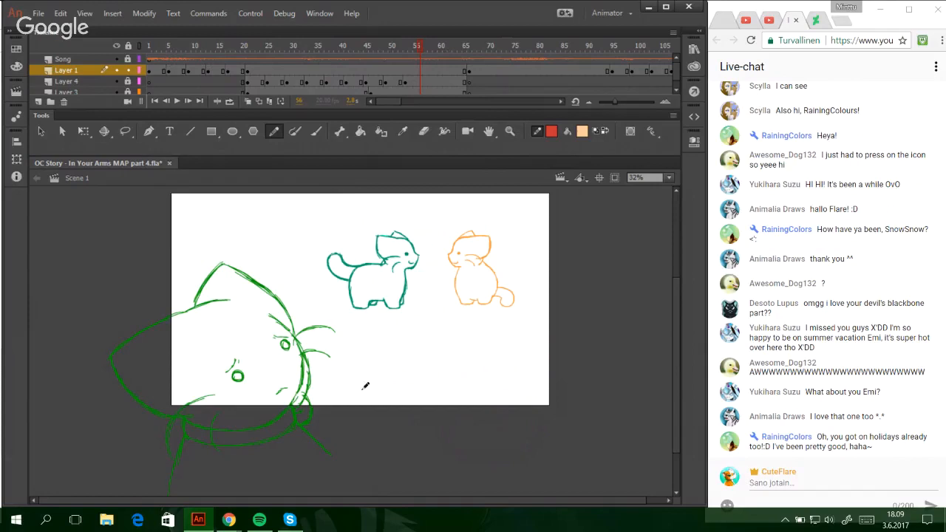
mouse_move(344, 362)
mouse_down()
mouse_move(376, 386)
mouse_move(372, 361)
mouse_move(438, 379)
mouse_move(454, 365)
mouse_move(453, 375)
mouse_move(475, 385)
mouse_move(479, 369)
mouse_move(484, 379)
mouse_move(499, 362)
mouse_up()
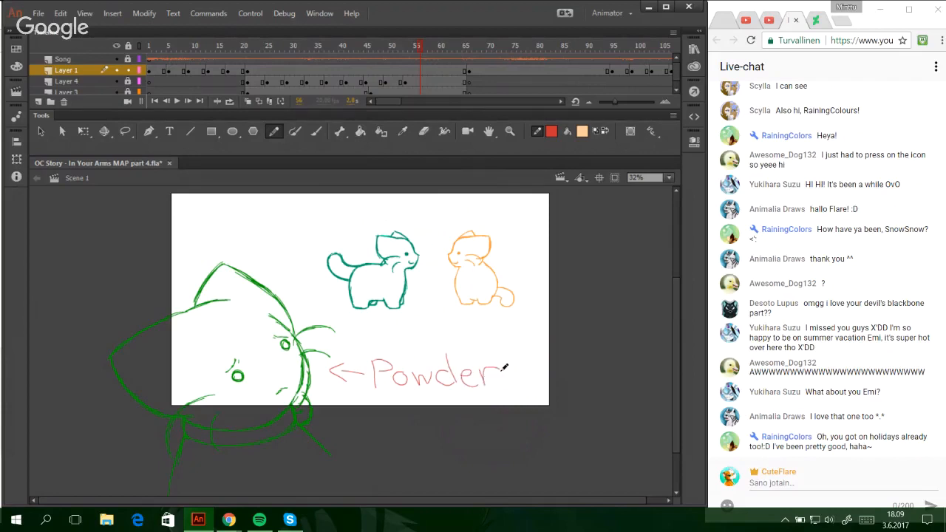
- Handwrite red labels with arrows, "Lily" for the small teal cat and "Hector" for the orange cat
mouse_move(259, 226)
mouse_down()
mouse_move(261, 250)
mouse_move(275, 248)
mouse_up()
mouse_move(279, 238)
mouse_down()
mouse_move(280, 250)
mouse_move(280, 225)
mouse_move(291, 250)
mouse_move(317, 248)
mouse_move(303, 242)
mouse_up()
key(ctrl+z)
mouse_move(310, 226)
mouse_down()
mouse_move(301, 277)
mouse_move(320, 272)
mouse_move(311, 280)
mouse_up()
mouse_move(500, 221)
mouse_down()
mouse_move(503, 245)
mouse_move(515, 233)
mouse_move(518, 247)
mouse_move(565, 245)
mouse_up()
mouse_move(560, 230)
mouse_down()
mouse_move(589, 230)
mouse_move(595, 247)
mouse_up()
mouse_move(593, 238)
mouse_down()
mouse_move(608, 231)
mouse_move(532, 279)
mouse_move(547, 287)
mouse_up()
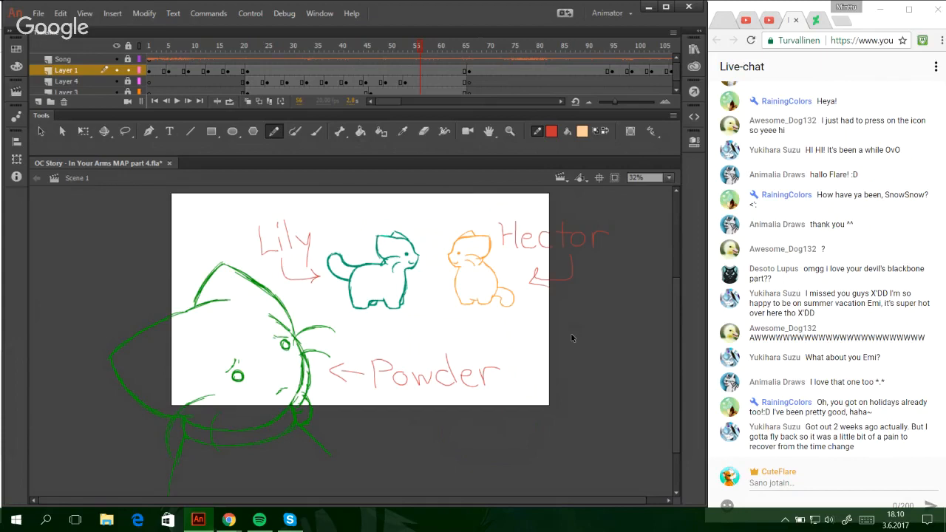
- Undo all the red handwritten name labels and arrows at frame 56
key(ctrl+z)
key(ctrl+z)
key(ctrl+z)
key(ctrl+z)
key(ctrl+z)
key(ctrl+z)
key(ctrl+z)
key(ctrl+z)
key(ctrl+z)
key(ctrl+z)
key(ctrl+z)
key(ctrl+z)
key(ctrl+z)
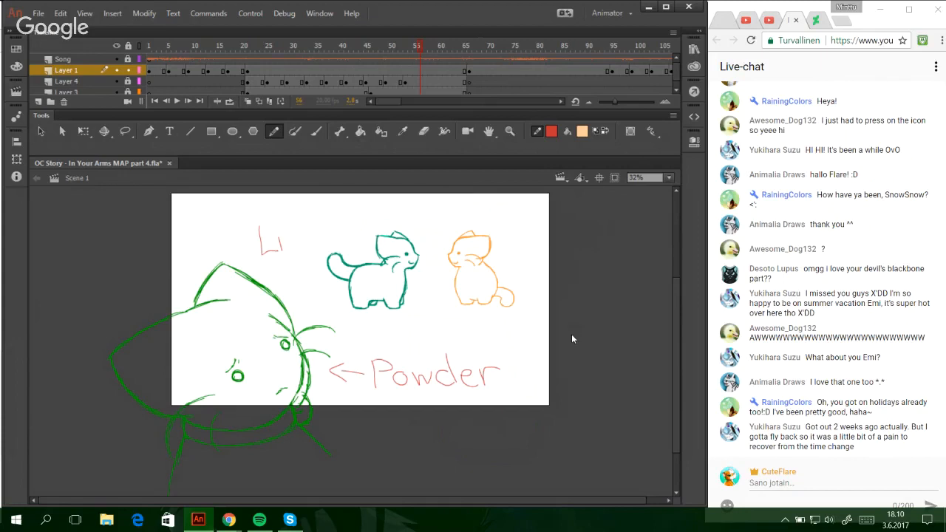
key(ctrl+z)
key(ctrl+z)
key(ctrl+z)
key(ctrl+z)
key(ctrl+z)
key(ctrl+z)
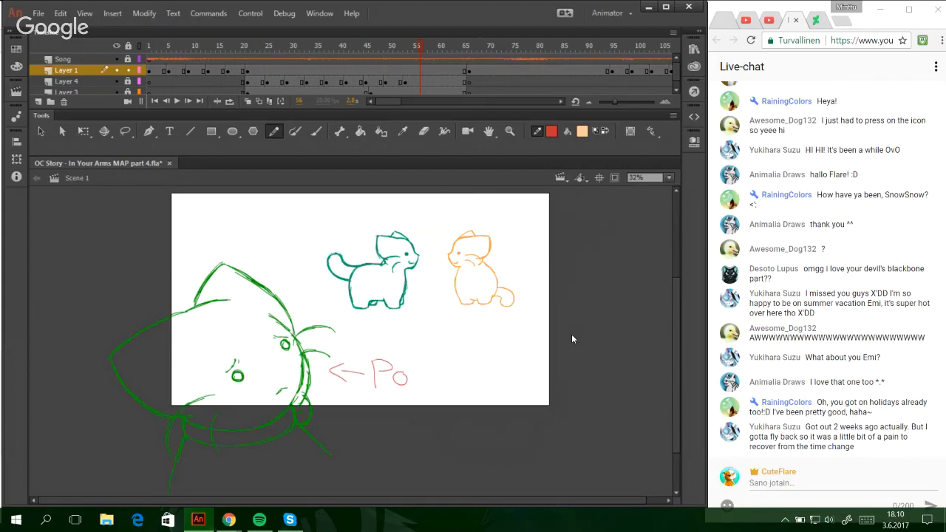
key(ctrl+z)
key(ctrl+z)
key(ctrl+z)
- Sample the large cat's green outline as the stroke colour and choose a light green fill
click(403, 132)
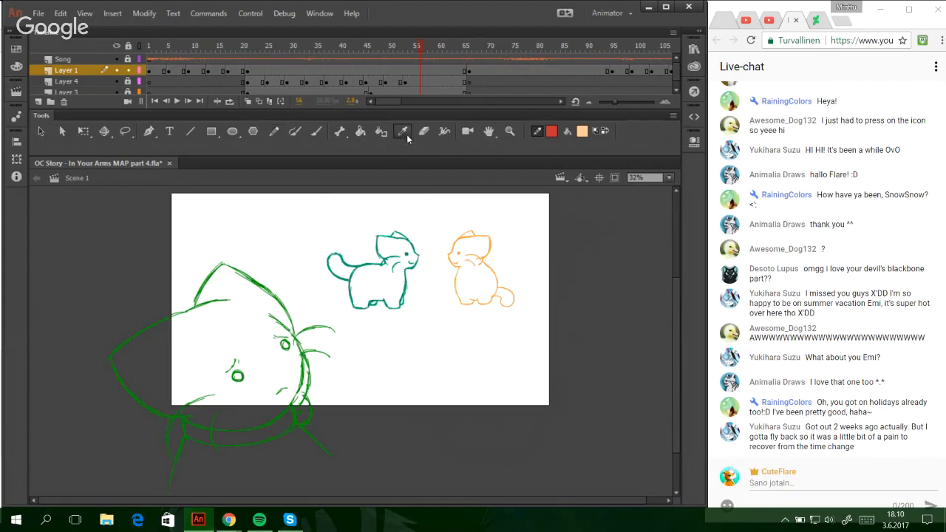
click(252, 276)
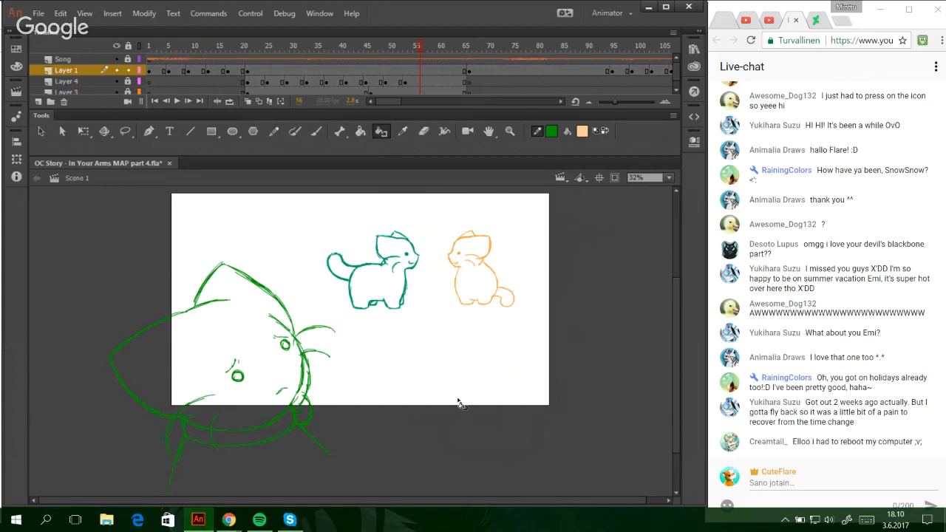
click(582, 133)
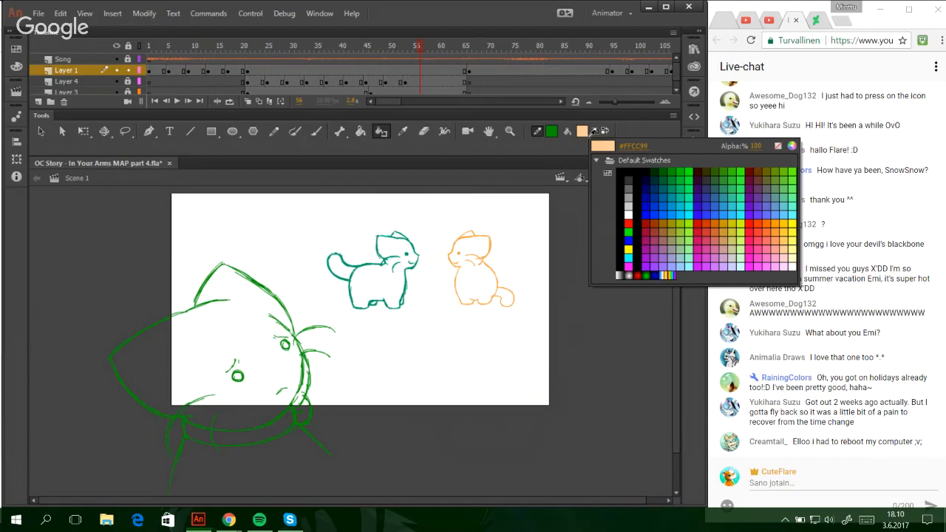
click(791, 198)
- At frame 14, sample the cat's cyan guideline as the stroke colour and its green outline as the fill colour
click(205, 46)
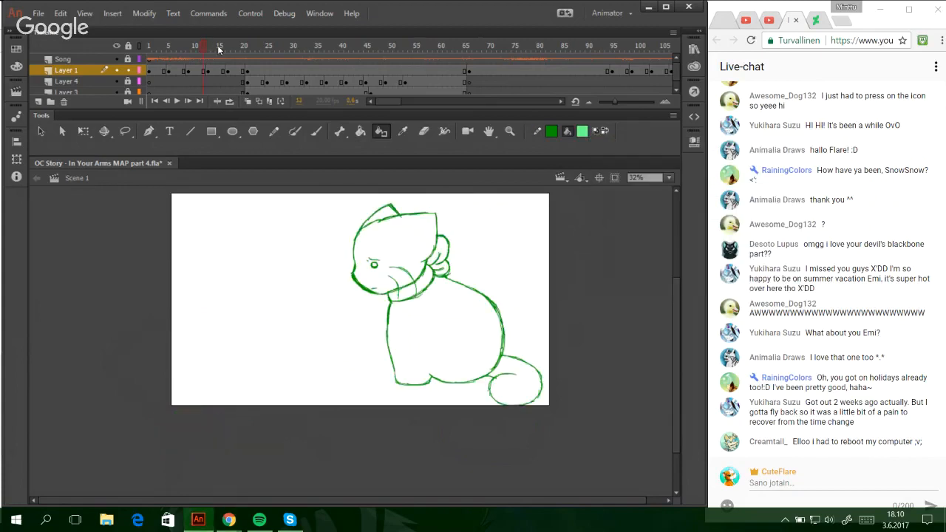
click(215, 46)
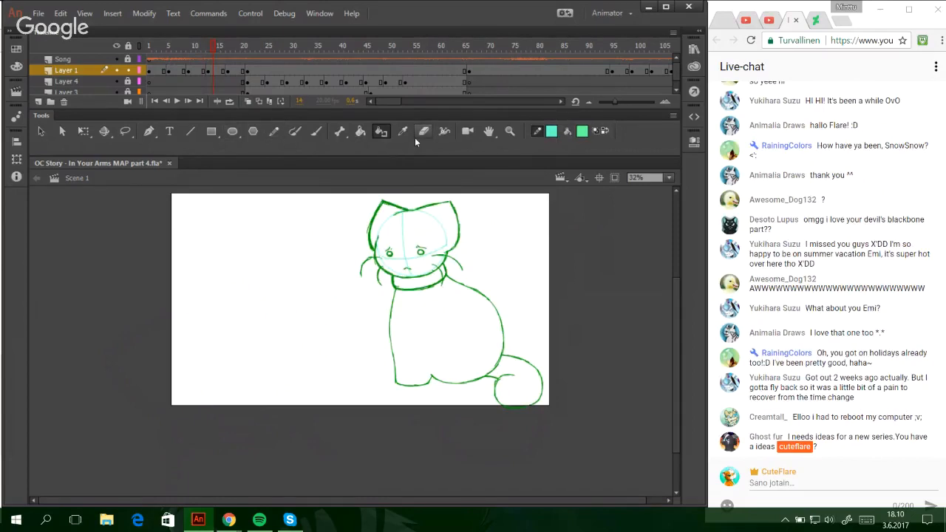
click(410, 136)
click(607, 130)
click(458, 231)
key(shift+y)
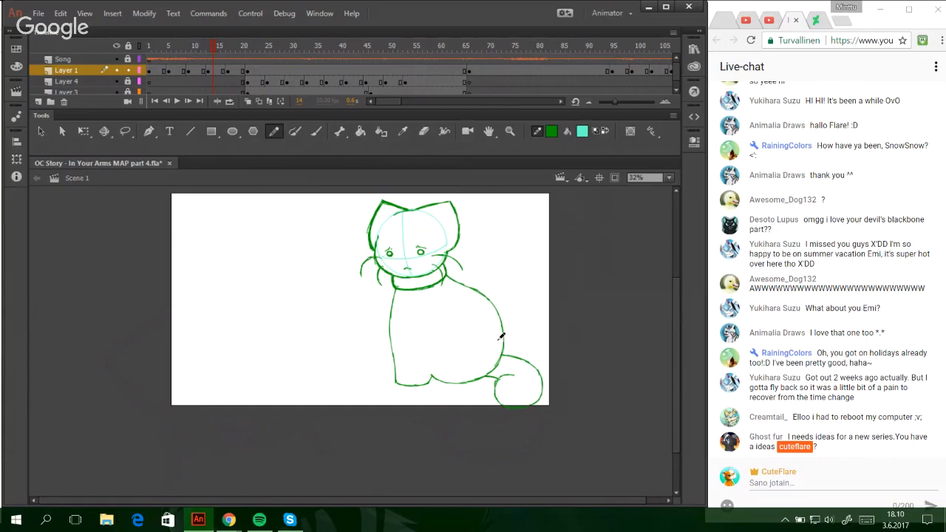
click(603, 131)
- Scrub through the later frames up to the sitting green cat and play the timeline to review the poses
drag(282, 47, 483, 50)
click(626, 47)
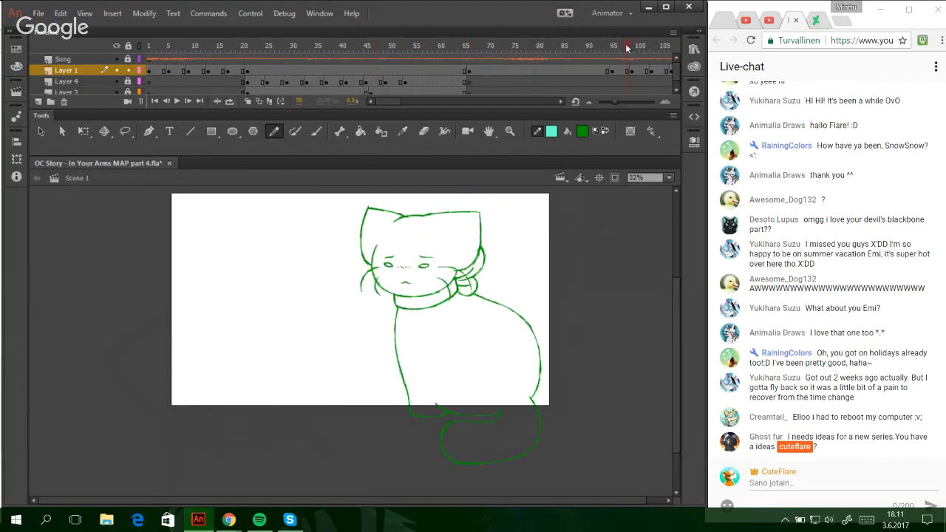
drag(387, 102, 394, 104)
click(524, 46)
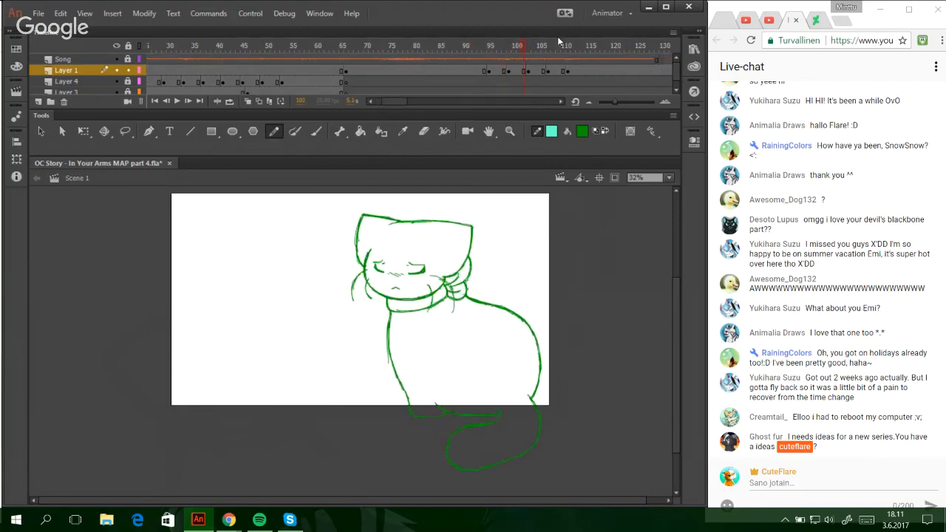
key(Return)
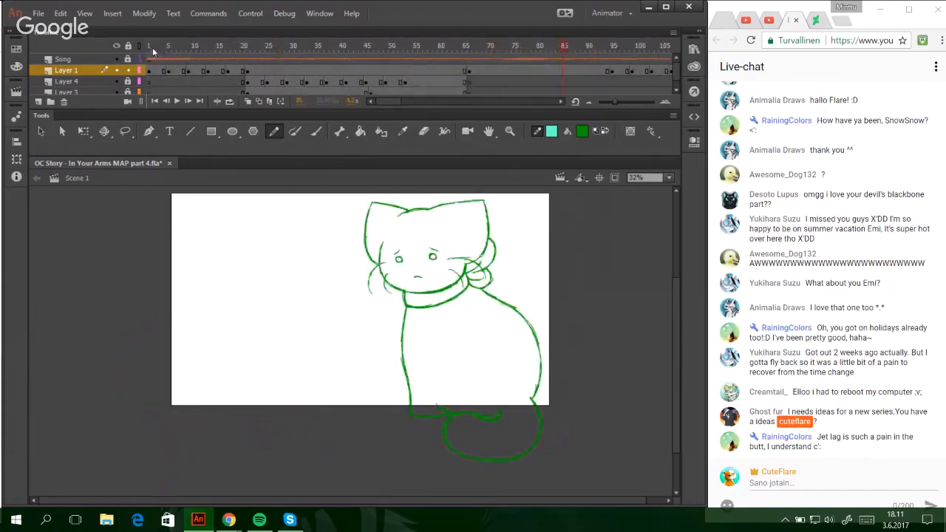
- Insert blank keyframes on Layer 1 at frames 3, 7, 11 and 15 for the in-between drawings
click(156, 48)
key(F7)
click(179, 47)
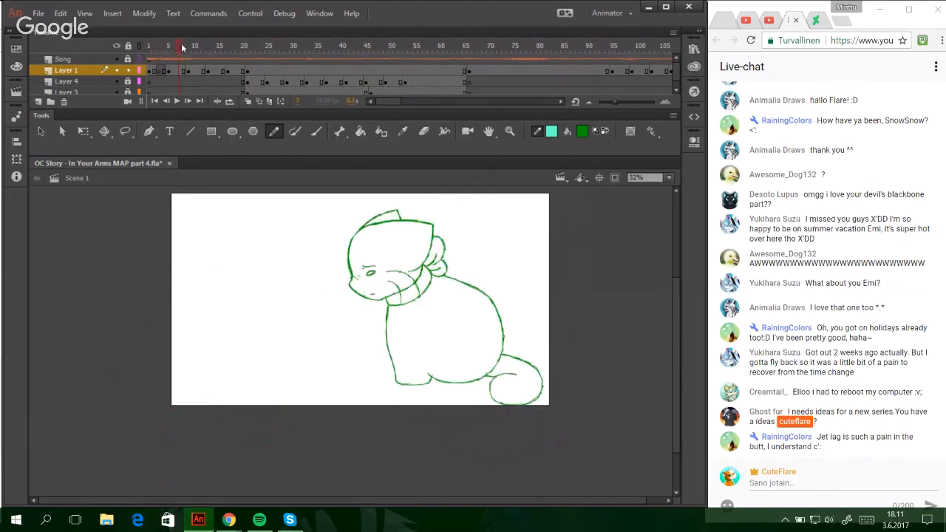
key(F7)
click(197, 46)
key(F7)
click(219, 47)
key(F7)
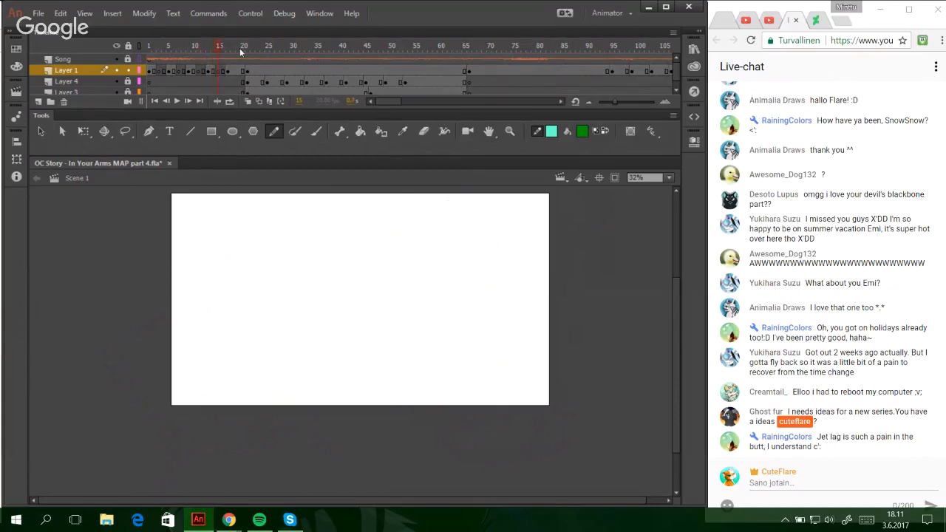
- Turn on onion skinning at frame 3, frame the cat's head and ready the Pencil with a green stroke
click(160, 50)
click(248, 101)
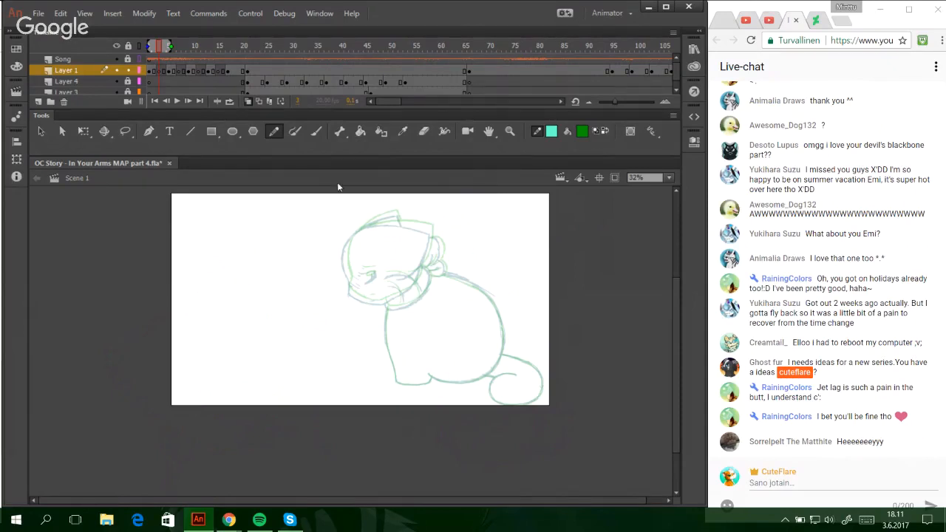
click(507, 132)
drag(314, 214, 477, 336)
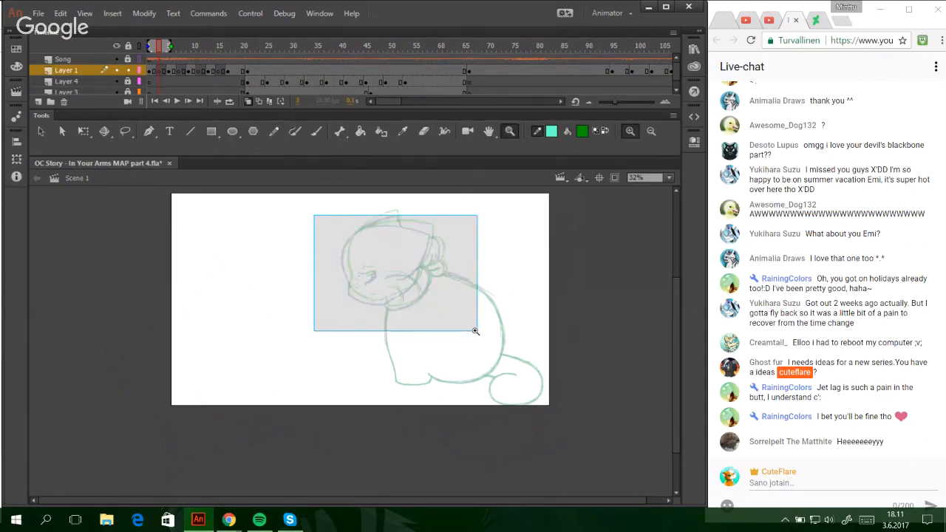
click(271, 133)
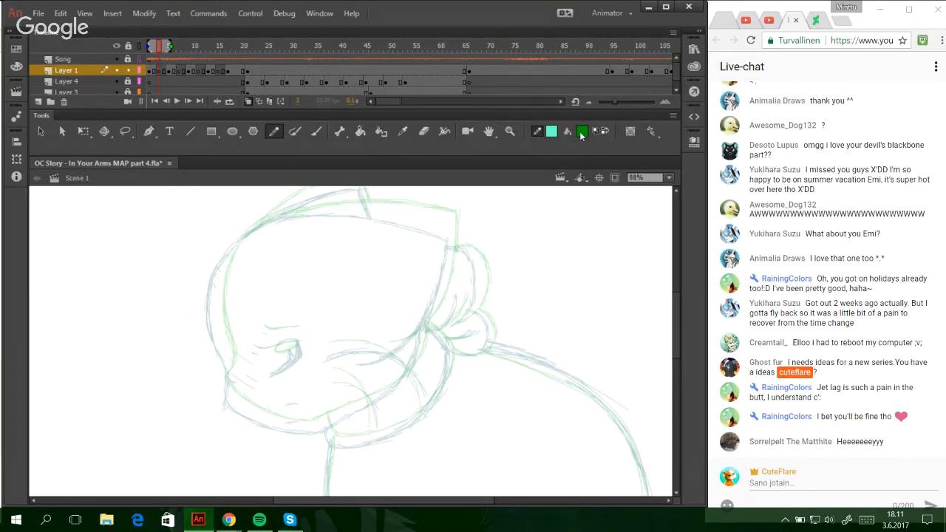
click(604, 132)
- Draw the green line along the top of the head, midway between the two onion-skinned poses
mouse_move(281, 215)
mouse_down()
mouse_move(402, 213)
mouse_move(345, 209)
mouse_move(454, 225)
mouse_move(403, 212)
mouse_move(448, 224)
mouse_up()
key(ctrl+z)
key(ctrl+z)
key(ctrl+z)
key(ctrl+z)
key(ctrl+z)
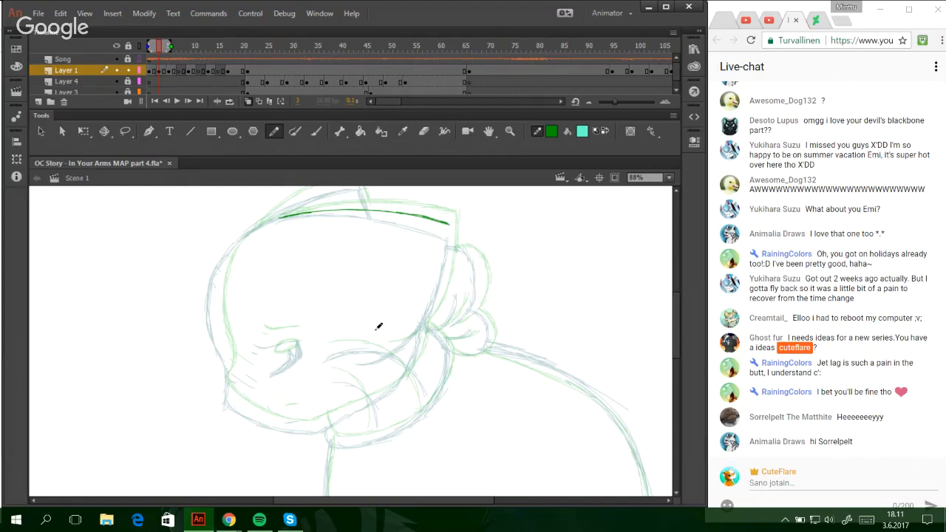
- Draw the near ear's rear edge from the cheek fold up to the ear tip, between the neighbouring poses
mouse_move(369, 352)
mouse_down()
mouse_move(416, 338)
mouse_move(377, 352)
mouse_move(412, 342)
mouse_move(445, 284)
mouse_up()
key(ctrl+z)
key(ctrl+z)
key(ctrl+z)
key(ctrl+z)
key(ctrl+z)
mouse_move(399, 348)
mouse_down()
mouse_move(418, 335)
mouse_move(435, 300)
mouse_move(402, 348)
mouse_move(436, 297)
mouse_move(400, 349)
mouse_move(420, 331)
mouse_move(432, 314)
mouse_move(414, 338)
mouse_move(447, 279)
mouse_up()
key(ctrl+z)
key(ctrl+z)
key(ctrl+z)
key(ctrl+z)
key(ctrl+z)
drag(420, 331, 444, 275)
key(ctrl+z)
drag(431, 314, 450, 220)
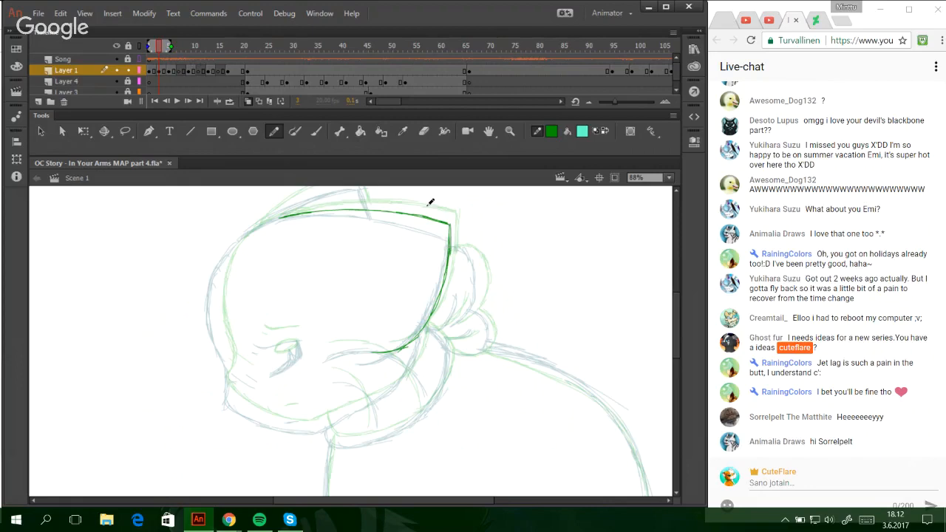
- Compare the neighbouring frames and sketch the front edge of the cat's forehead at frame 3
click(147, 53)
mouse_move(145, 52)
mouse_down()
mouse_move(186, 56)
mouse_move(159, 54)
mouse_up()
key(z)
drag(192, 211, 511, 483)
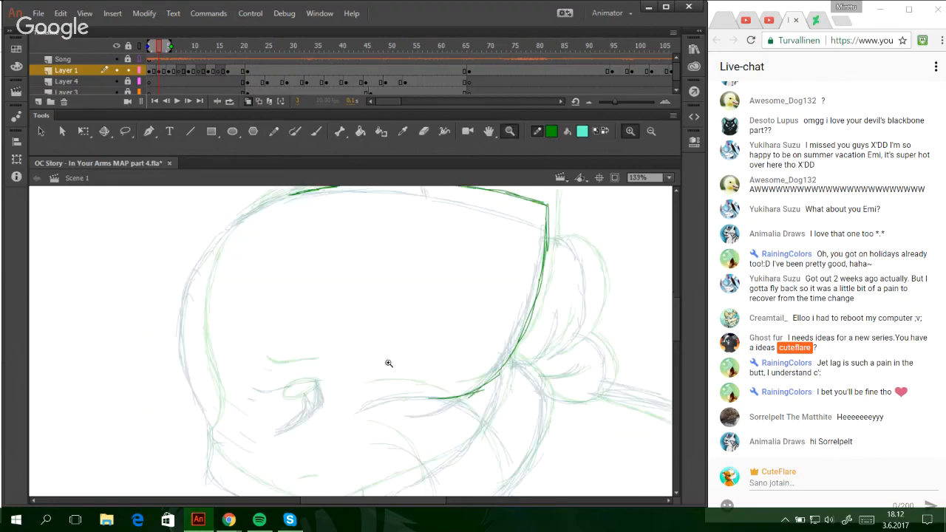
click(274, 131)
mouse_move(294, 192)
mouse_down()
mouse_move(255, 207)
mouse_move(271, 203)
mouse_up()
key(ctrl+z)
key(ctrl+z)
key(ctrl+z)
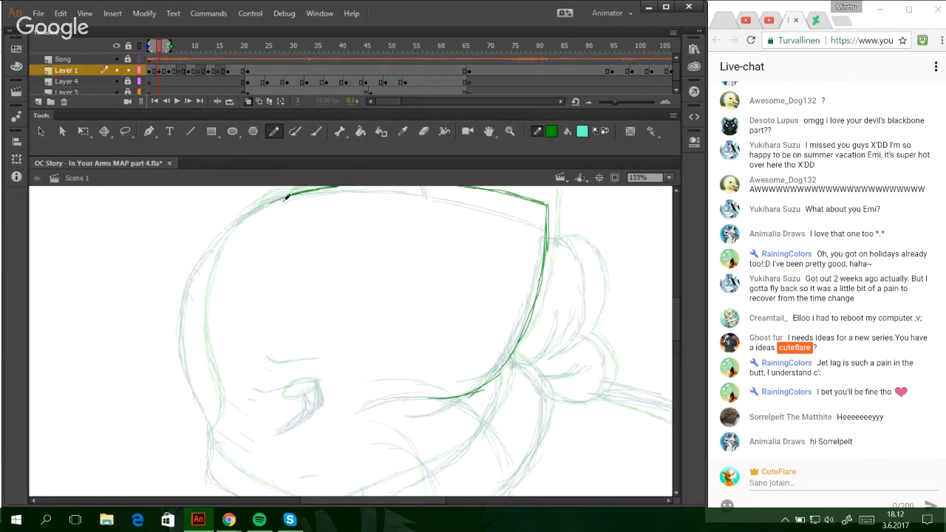
key(ctrl+z)
drag(193, 306, 201, 381)
key(ctrl+z)
mouse_move(196, 293)
mouse_down()
mouse_move(200, 379)
mouse_move(195, 300)
mouse_up()
key(ctrl+z)
drag(201, 366, 210, 251)
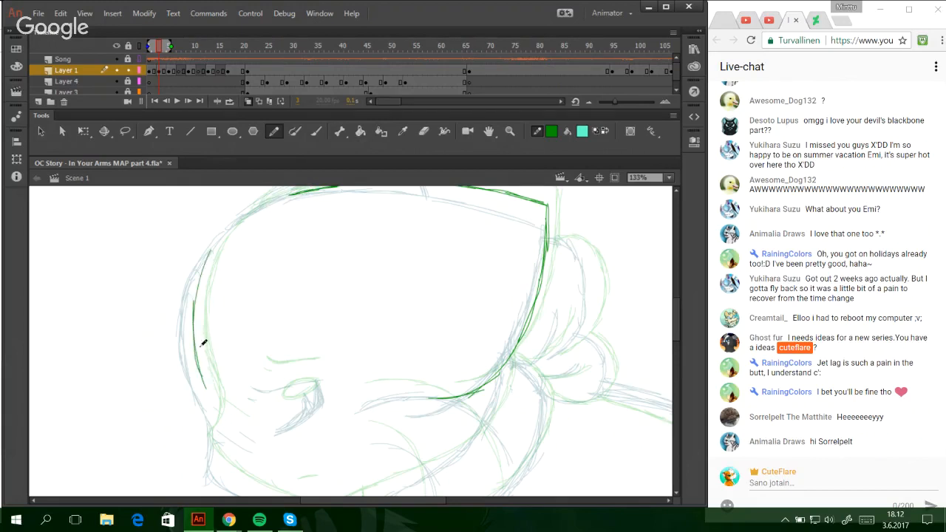
- Extend and thicken the forehead curve until it joins the line along the top of the head
mouse_move(200, 346)
mouse_down()
mouse_move(214, 246)
mouse_move(232, 224)
mouse_up()
drag(194, 301, 277, 190)
drag(206, 258, 292, 190)
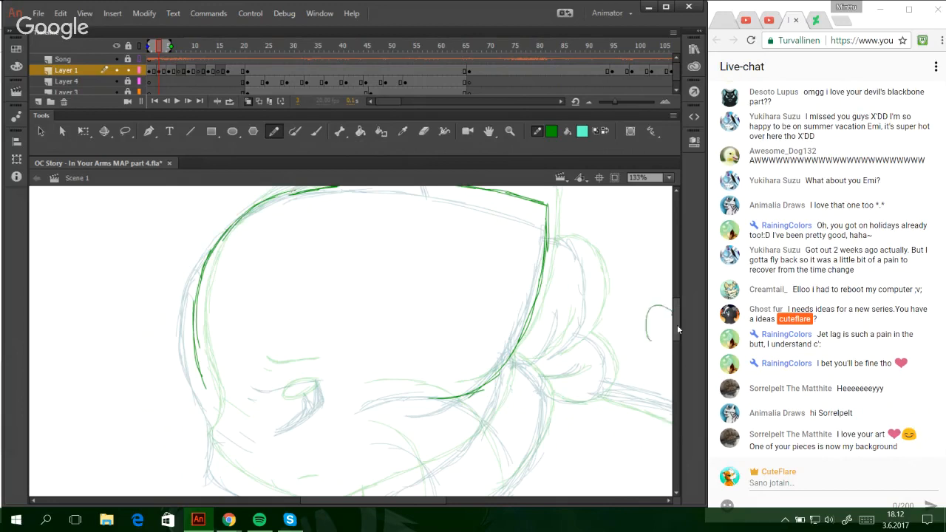
drag(677, 326, 676, 319)
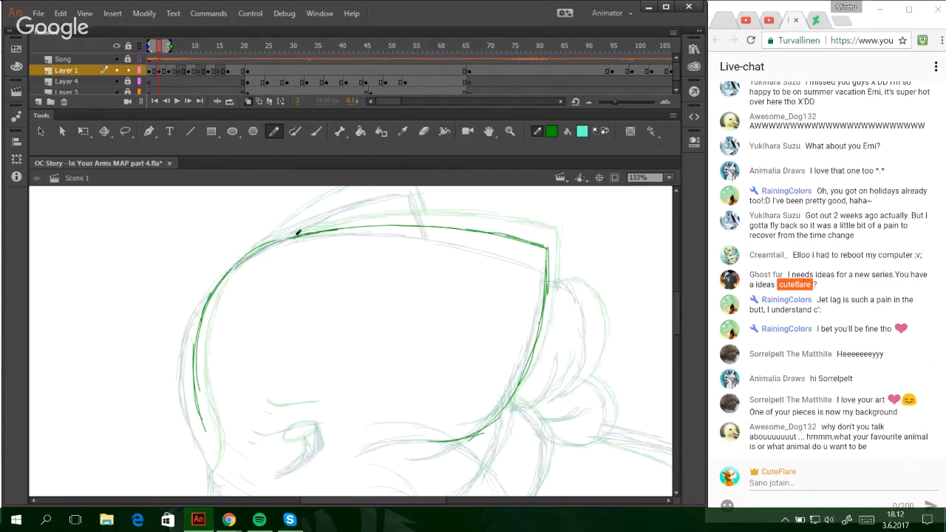
drag(235, 264, 295, 231)
drag(249, 258, 309, 232)
- Continue the face's front edge from the forehead down to the tip of the muzzle
scroll(677, 333, down, 5)
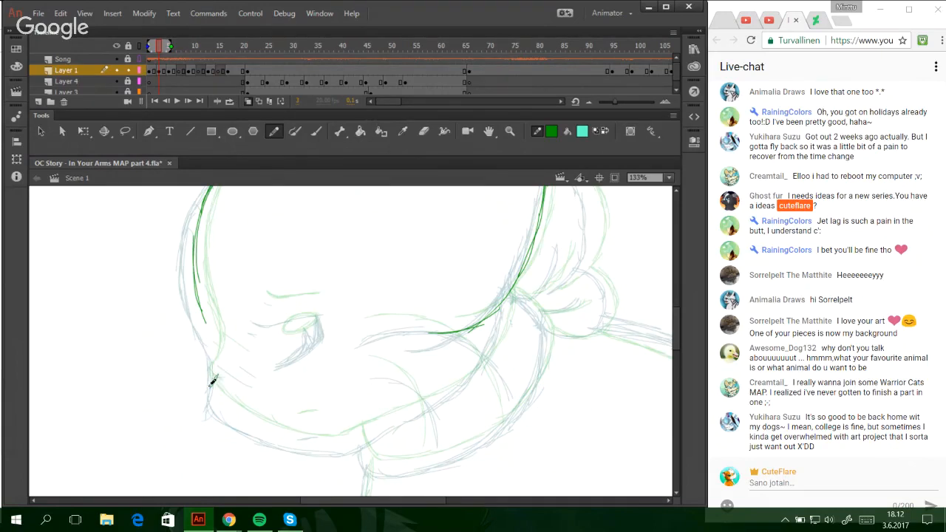
mouse_move(211, 386)
mouse_down()
mouse_move(219, 356)
mouse_move(215, 381)
mouse_move(208, 322)
mouse_up()
drag(220, 355, 200, 299)
key(ctrl+z)
drag(218, 363, 201, 309)
key(ctrl+z)
mouse_move(218, 363)
mouse_down()
mouse_move(199, 290)
mouse_move(214, 336)
mouse_move(197, 237)
mouse_up()
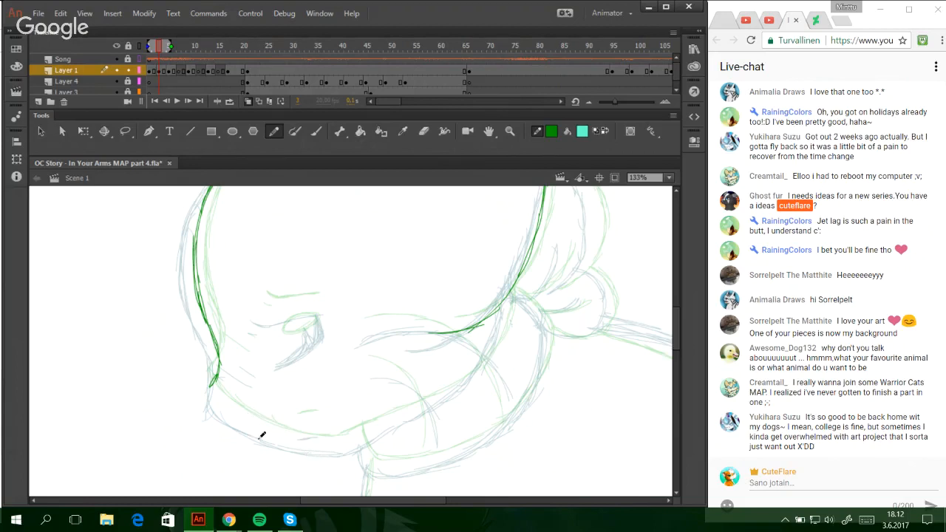
- Draw the chin from the muzzle tip along the underside of the face to the collar
mouse_move(212, 387)
mouse_down()
mouse_move(266, 432)
mouse_move(300, 439)
mouse_up()
drag(232, 408, 334, 446)
mouse_move(275, 430)
mouse_down()
mouse_move(340, 445)
mouse_move(352, 440)
mouse_move(330, 443)
mouse_move(403, 413)
mouse_up()
drag(347, 444, 477, 378)
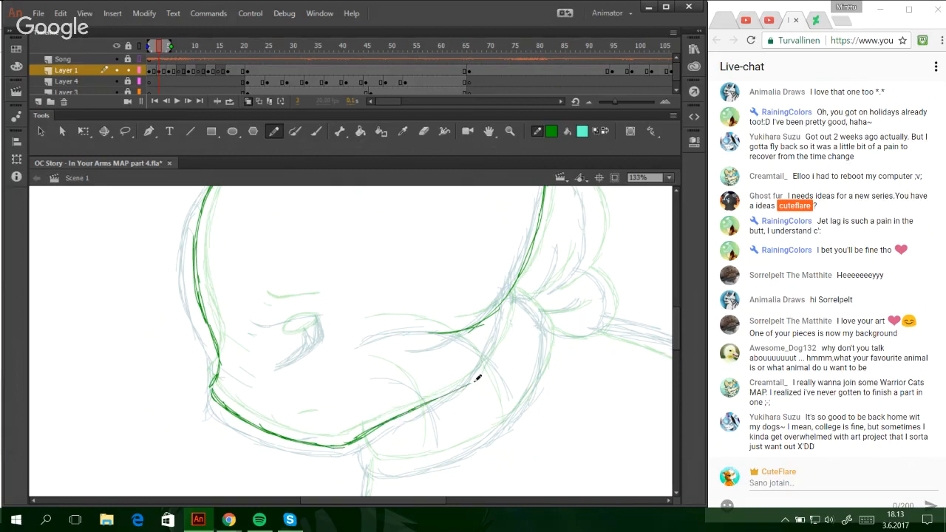
key(ctrl+z)
key(ctrl+z)
- Continue the jaw line from the collar up around the cheek to the base of the near ear
drag(422, 404, 470, 377)
key(ctrl+z)
drag(424, 404, 476, 372)
key(ctrl+z)
key(ctrl+z)
key(ctrl+z)
mouse_move(416, 405)
mouse_down()
mouse_move(504, 347)
mouse_move(494, 341)
mouse_move(507, 302)
mouse_up()
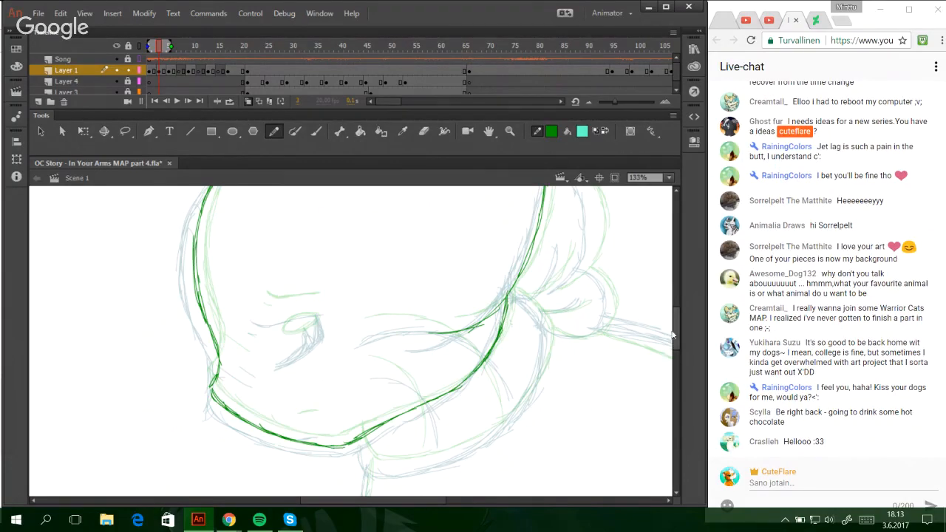
- Draw the far ear's front edge from the forehead up to the ear tip, between the onion-skinned poses
drag(675, 336, 657, 303)
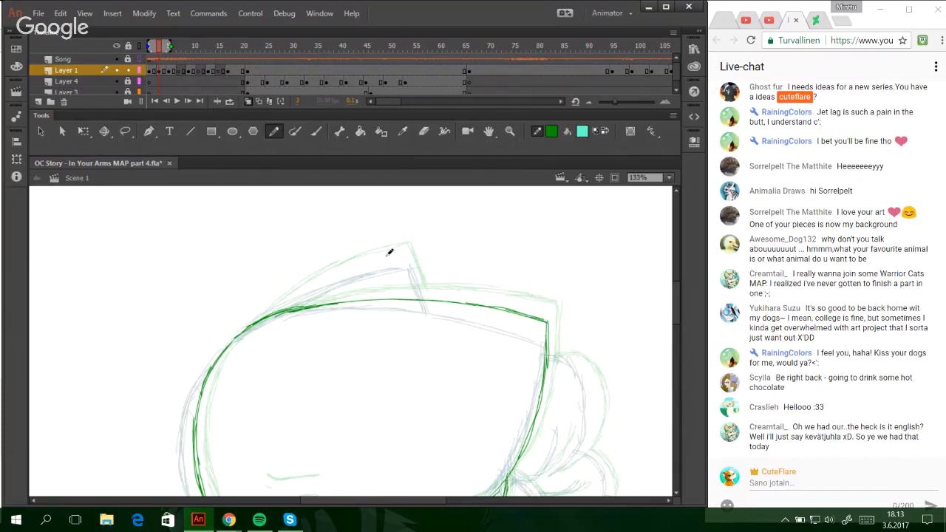
mouse_move(253, 322)
mouse_down()
mouse_move(326, 279)
mouse_move(270, 311)
mouse_move(396, 254)
mouse_up()
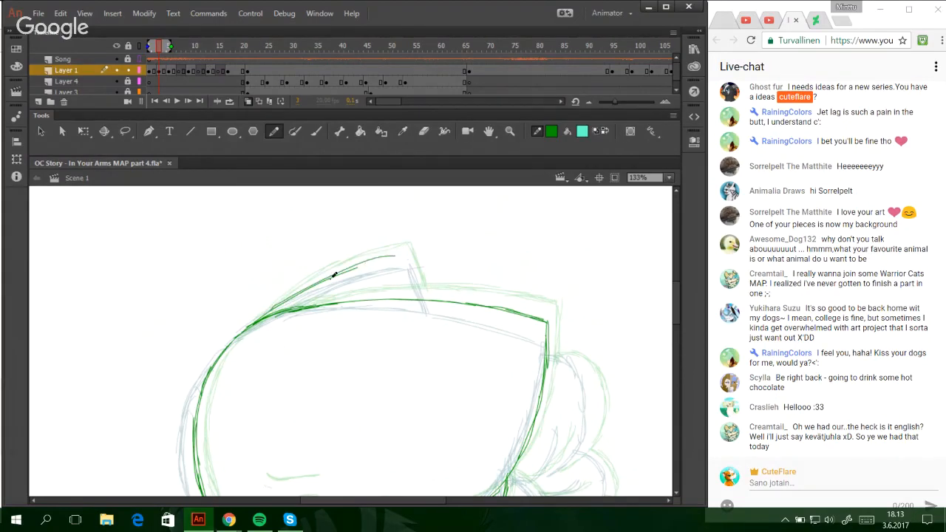
key(ctrl+z)
drag(311, 285, 414, 247)
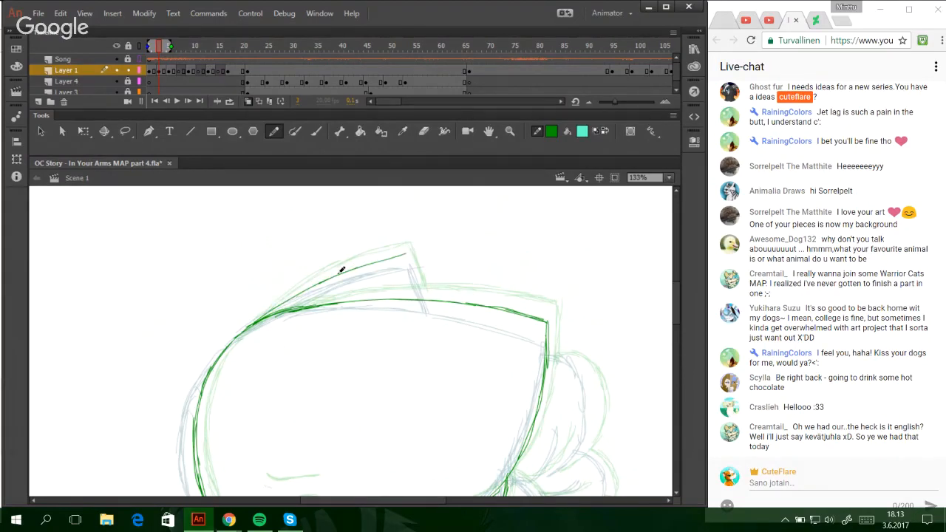
key(ctrl+z)
mouse_move(341, 273)
mouse_down()
mouse_move(404, 248)
mouse_move(367, 262)
mouse_move(408, 253)
mouse_up()
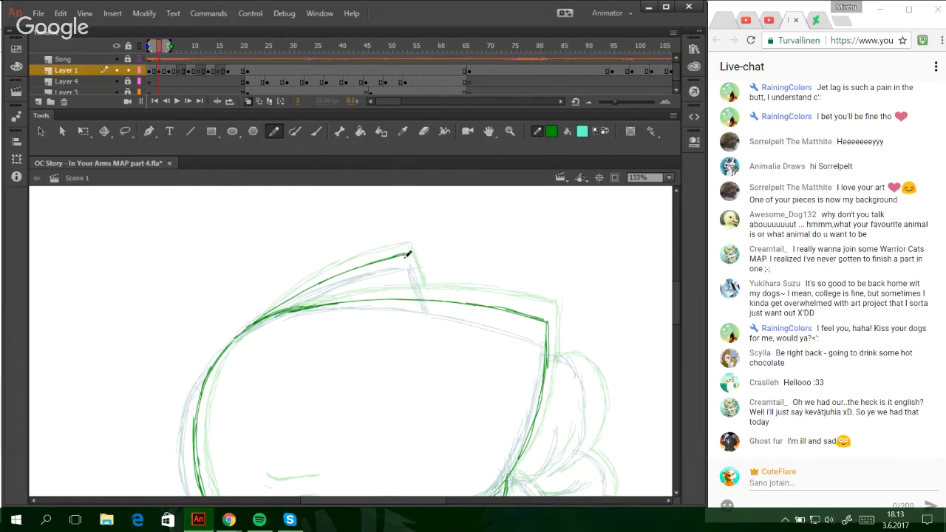
- Draw the far ear's short rear edge from its tip down to the top of the head
drag(408, 254, 427, 302)
key(ctrl+z)
key(ctrl+z)
key(ctrl+z)
key(ctrl+z)
mouse_move(674, 307)
mouse_down()
mouse_move(674, 334)
mouse_move(674, 309)
mouse_up()
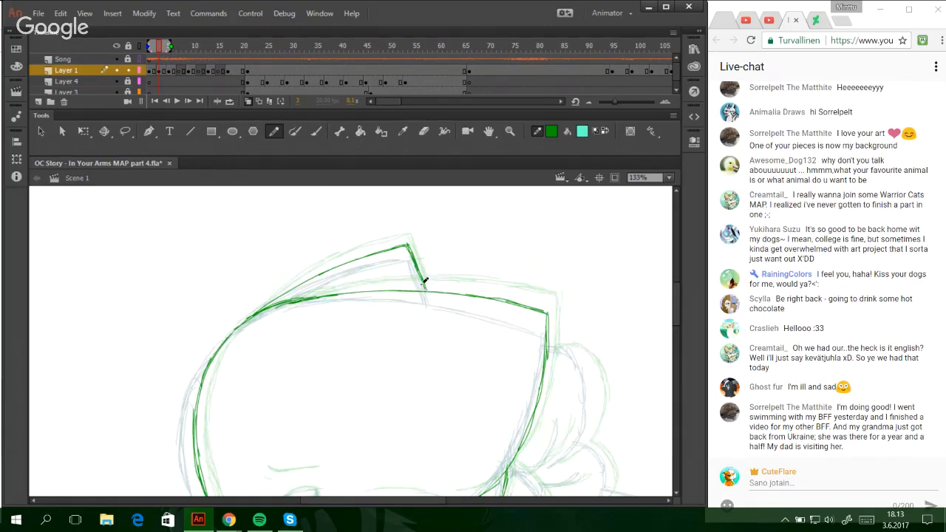
drag(418, 272, 425, 291)
- Draw the collar's front corner below the chin and its lower edge, between the onion-skinned poses
mouse_move(676, 313)
mouse_down()
mouse_move(674, 363)
mouse_move(667, 344)
mouse_up()
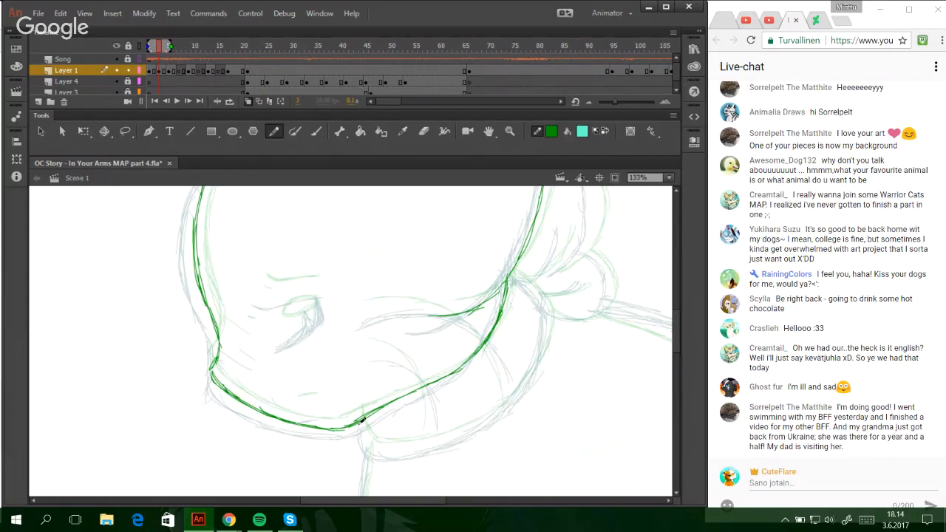
mouse_move(361, 419)
mouse_down()
mouse_move(375, 447)
mouse_move(438, 434)
mouse_up()
key(ctrl+z)
drag(371, 447, 430, 442)
key(ctrl+z)
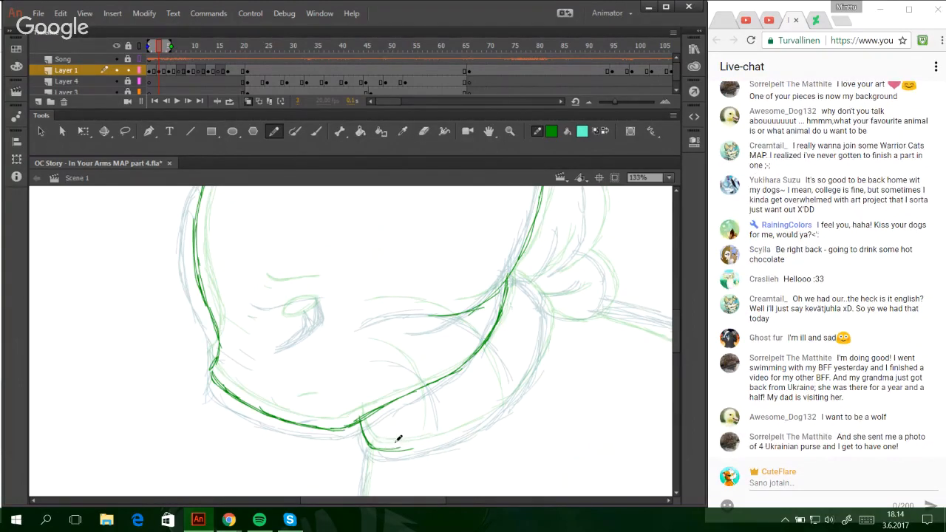
mouse_move(372, 444)
mouse_down()
mouse_move(467, 428)
mouse_move(523, 389)
mouse_up()
drag(490, 414, 550, 354)
key(ctrl+z)
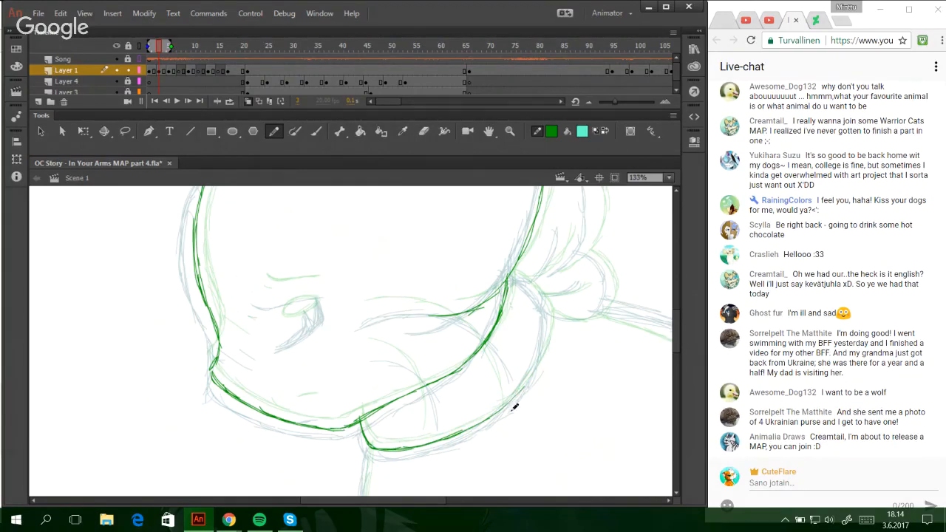
- Continue the collar's outer edge up around the neck to the knot at the base of the bow
drag(489, 418, 545, 345)
key(ctrl+z)
key(ctrl+z)
drag(530, 383, 549, 331)
drag(533, 373, 546, 317)
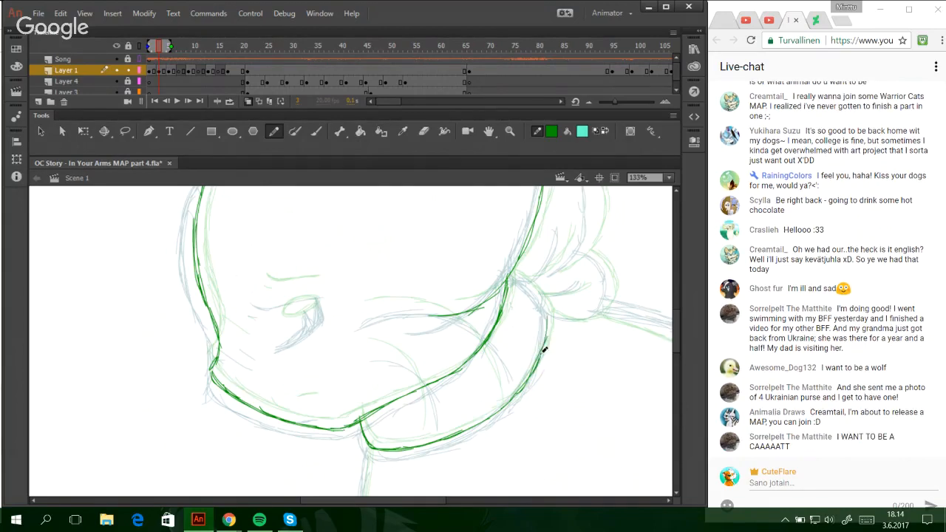
mouse_move(543, 353)
mouse_down()
mouse_move(550, 314)
mouse_move(529, 300)
mouse_move(530, 281)
mouse_move(545, 310)
mouse_move(526, 282)
mouse_move(554, 323)
mouse_up()
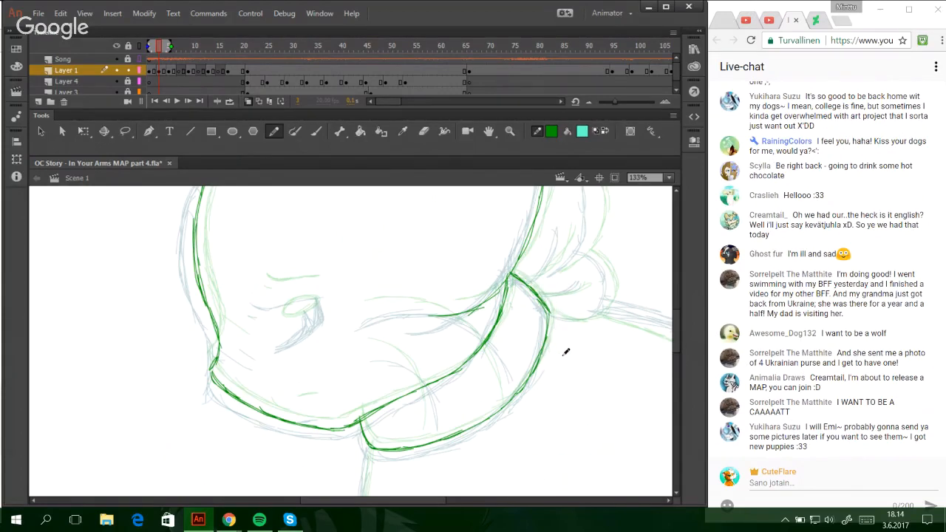
- Draw the bow's upper loop behind the neck, from the near ear's tip down toward the knot
drag(678, 342, 672, 326)
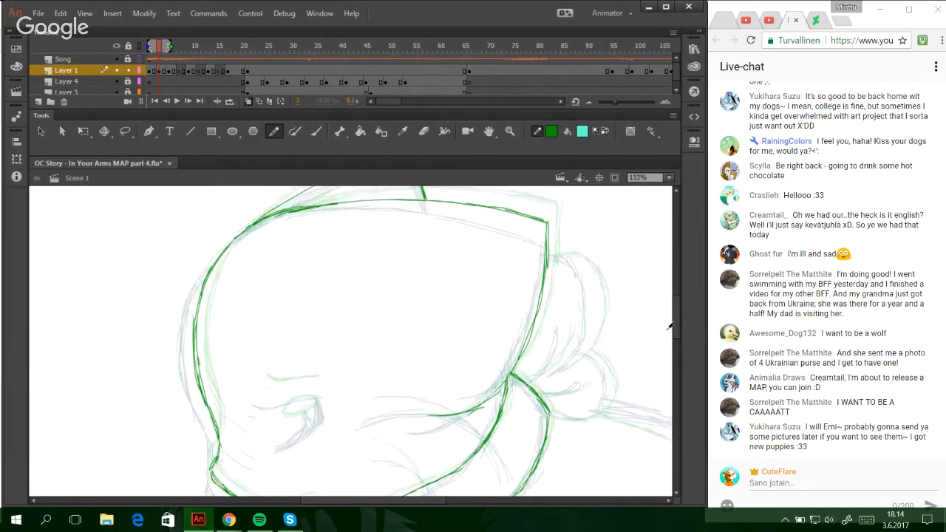
drag(551, 374, 590, 333)
key(ctrl+z)
mouse_move(566, 365)
mouse_down()
mouse_move(598, 321)
mouse_move(589, 332)
mouse_move(595, 290)
mouse_move(584, 260)
mouse_move(551, 252)
mouse_up()
key(ctrl+z)
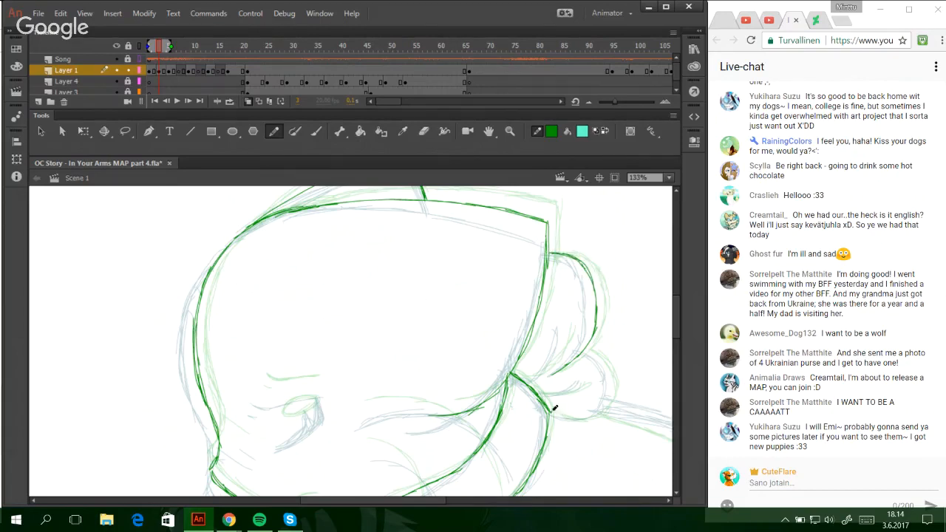
- Draw the bow's lower loop and add the curved fold lines fanning out from the knot
mouse_move(554, 409)
mouse_down()
mouse_move(591, 416)
mouse_move(600, 404)
mouse_move(576, 416)
mouse_move(616, 397)
mouse_move(589, 415)
mouse_move(611, 384)
mouse_move(597, 411)
mouse_move(610, 382)
mouse_move(608, 402)
mouse_move(605, 366)
mouse_move(608, 383)
mouse_move(589, 351)
mouse_move(605, 363)
mouse_move(585, 351)
mouse_up()
key(ctrl+z)
key(ctrl+z)
key(ctrl+z)
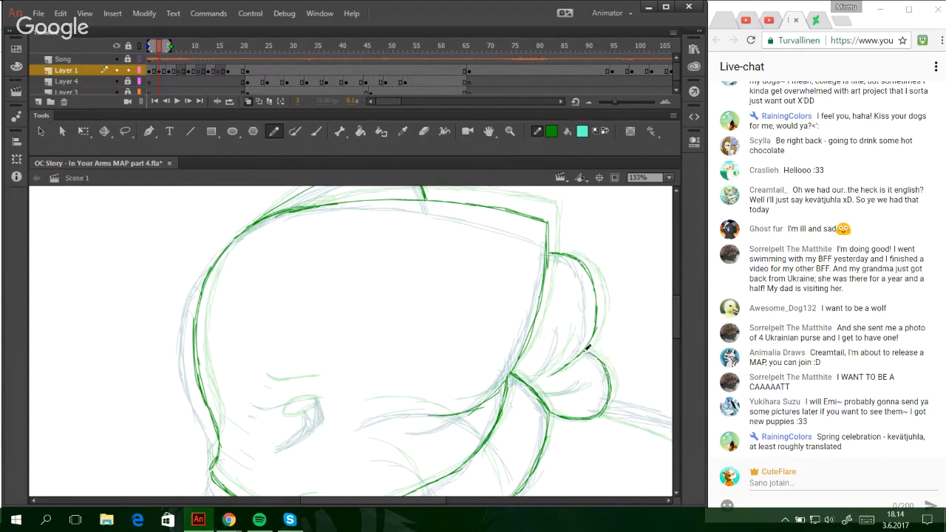
mouse_move(524, 383)
mouse_down()
mouse_move(556, 335)
mouse_move(556, 351)
mouse_move(565, 326)
mouse_up()
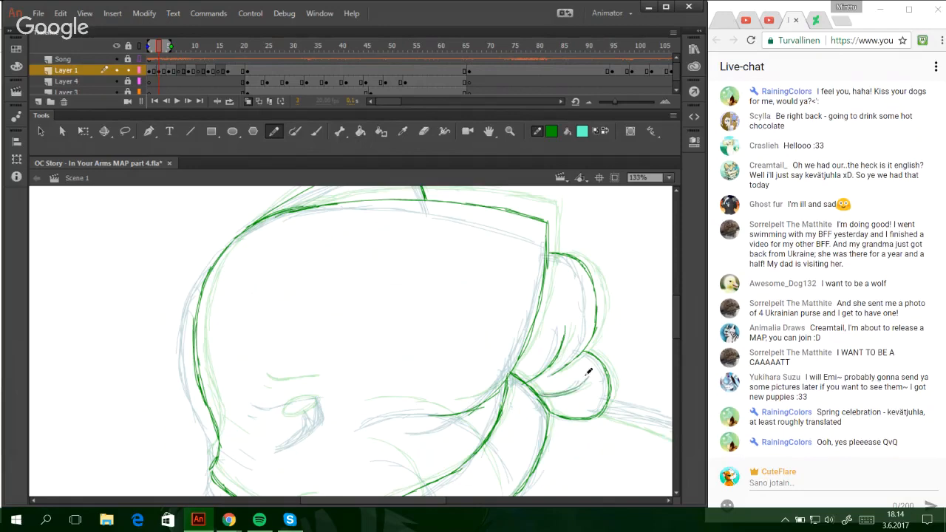
drag(568, 388, 584, 379)
- Draw the eye with its dark lash and brow line, plus the short crease beside the muzzle
mouse_move(677, 326)
mouse_down()
mouse_move(670, 395)
mouse_move(653, 343)
mouse_up()
scroll(658, 349, up, 3)
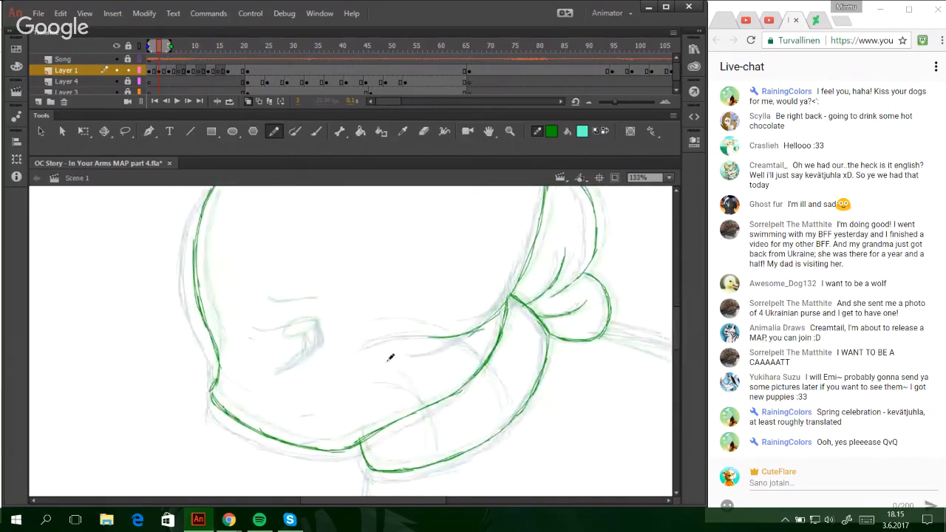
mouse_move(677, 332)
mouse_down()
mouse_move(677, 357)
mouse_move(667, 339)
mouse_move(630, 331)
mouse_up()
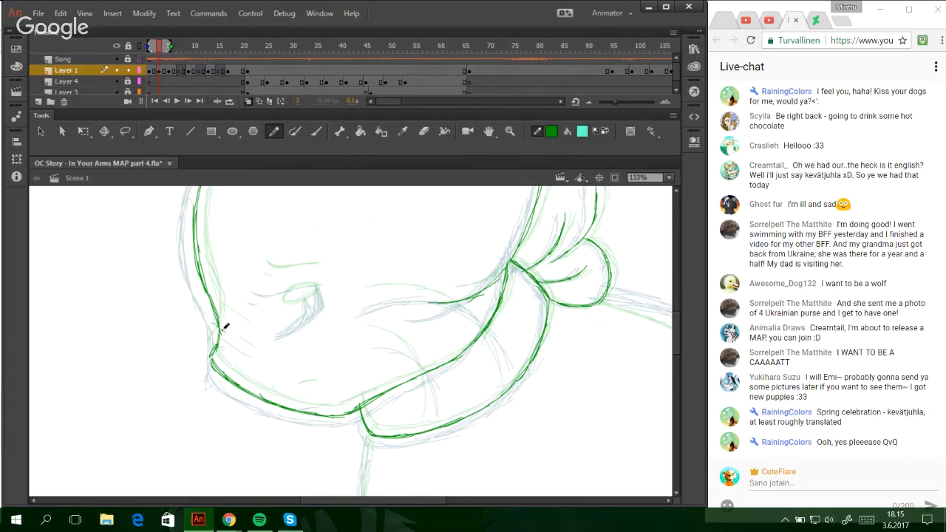
mouse_move(218, 317)
mouse_down()
mouse_move(254, 338)
mouse_move(232, 339)
mouse_up()
key(ctrl+z)
key(ctrl+z)
mouse_move(274, 318)
mouse_down()
mouse_move(323, 294)
mouse_move(280, 317)
mouse_move(324, 279)
mouse_move(319, 296)
mouse_move(322, 273)
mouse_move(303, 306)
mouse_move(315, 287)
mouse_move(266, 280)
mouse_move(321, 271)
mouse_move(262, 281)
mouse_move(269, 289)
mouse_up()
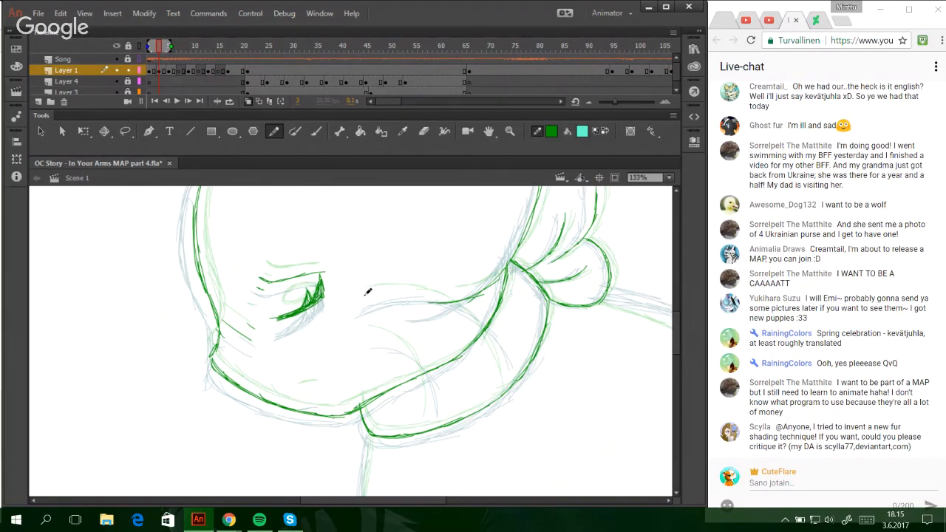
- Draw the two curved lines running from the cheek across the jaw into the collar, plus the short mark above the chin
mouse_move(363, 298)
mouse_down()
mouse_move(442, 296)
mouse_move(498, 334)
mouse_up()
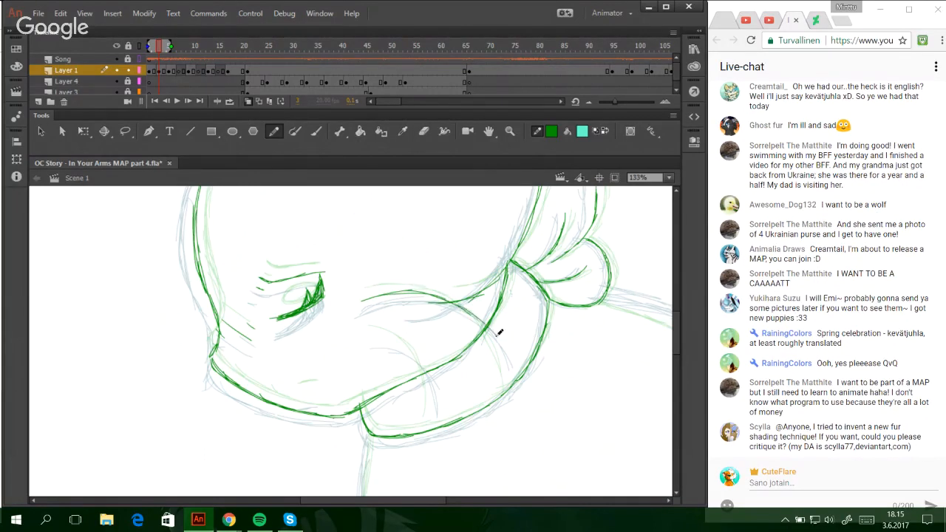
key(ctrl+z)
mouse_move(415, 293)
mouse_down()
mouse_move(470, 318)
mouse_move(508, 363)
mouse_up()
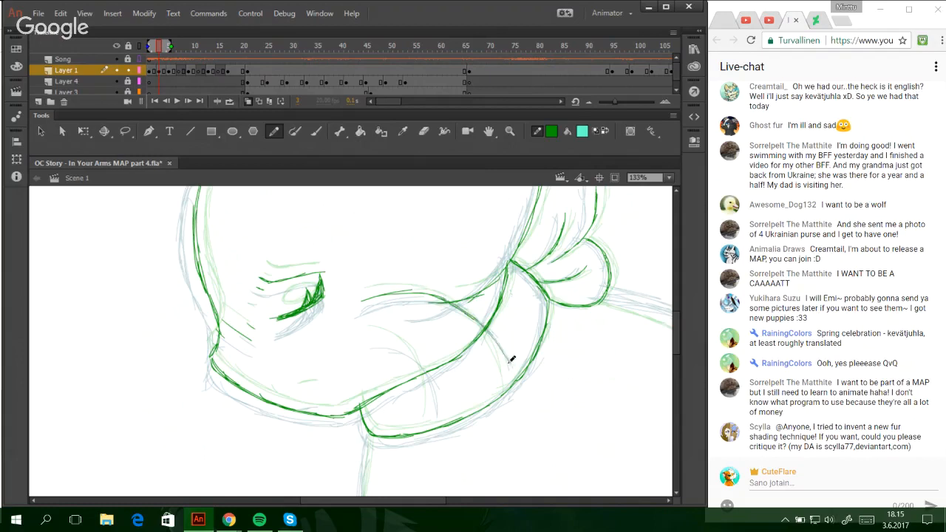
key(ctrl+z)
mouse_move(448, 298)
mouse_down()
mouse_move(486, 327)
mouse_move(507, 376)
mouse_up()
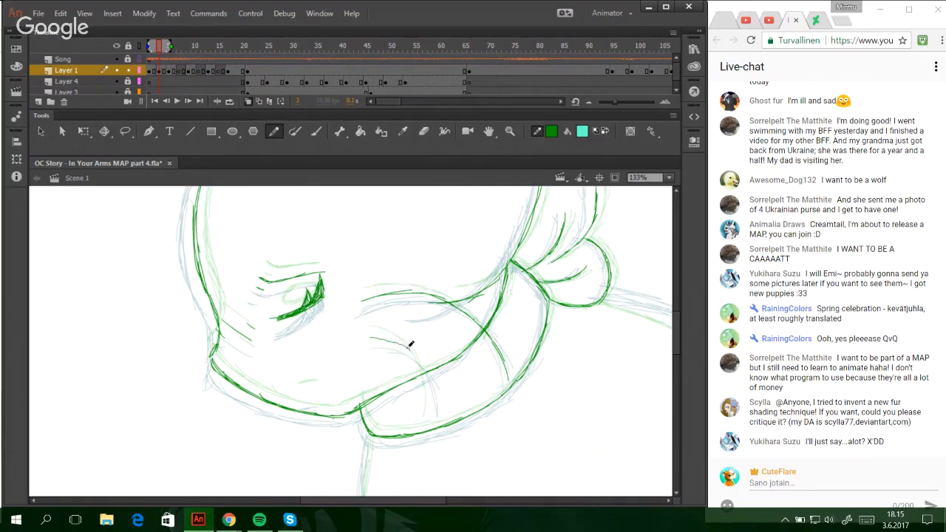
mouse_move(367, 335)
mouse_down()
mouse_move(399, 344)
mouse_move(419, 365)
mouse_move(431, 419)
mouse_up()
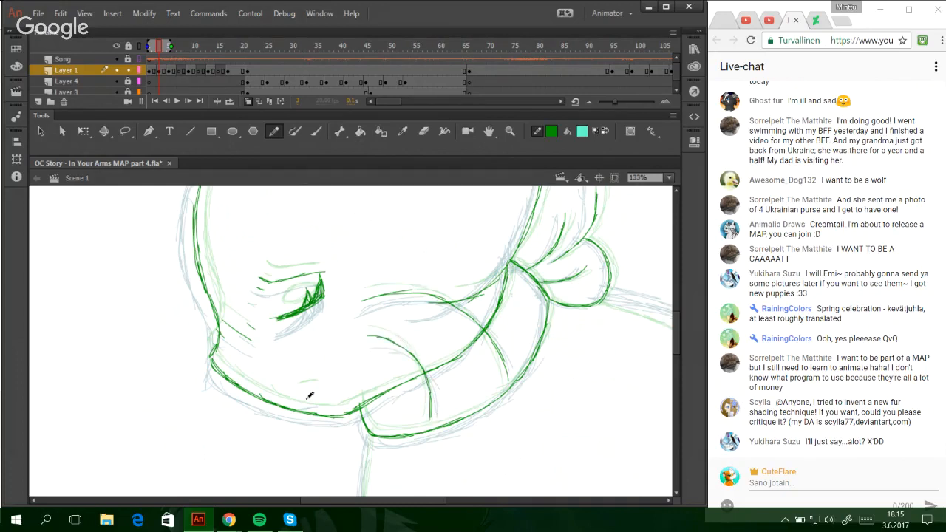
drag(297, 397, 313, 393)
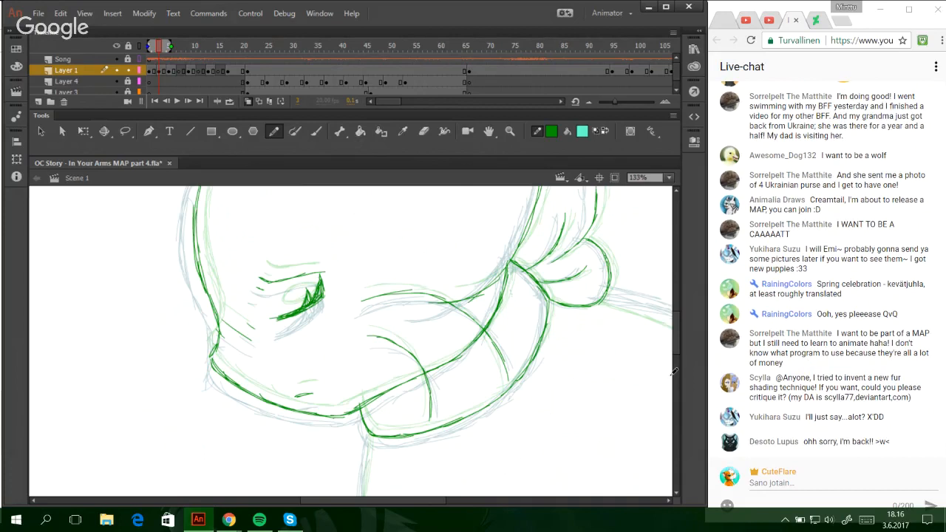
- Draw the chest line from the collar's front corner down toward the foreleg
drag(676, 338, 654, 366)
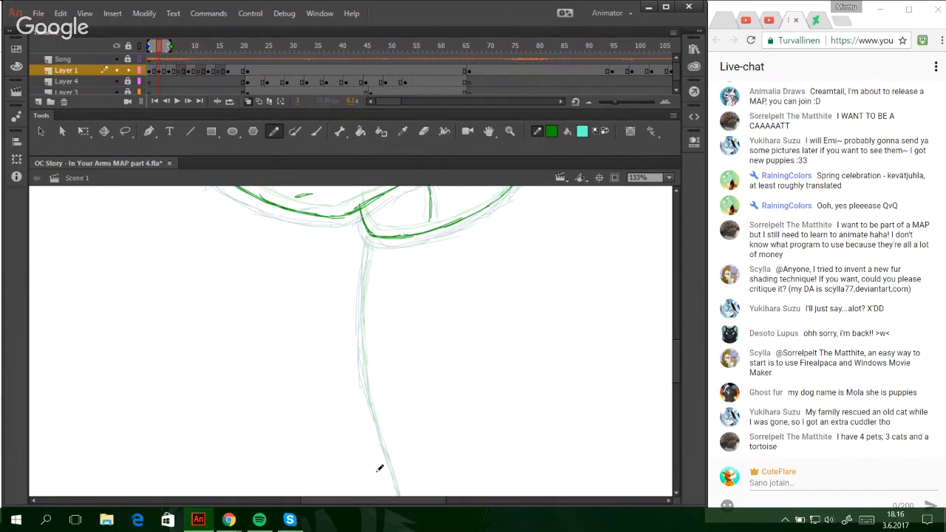
drag(398, 493, 378, 435)
drag(391, 469, 364, 376)
drag(372, 408, 367, 279)
mouse_move(366, 360)
mouse_down()
mouse_move(365, 262)
mouse_move(374, 239)
mouse_up()
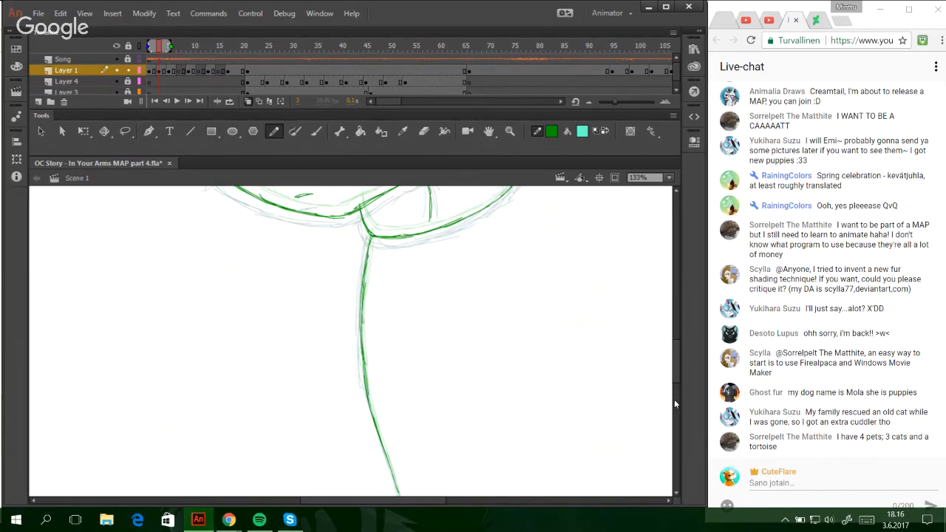
- Continue the foreleg's front edge down to the ground and draw the front paw's underside up to the haunch
drag(681, 325, 678, 380)
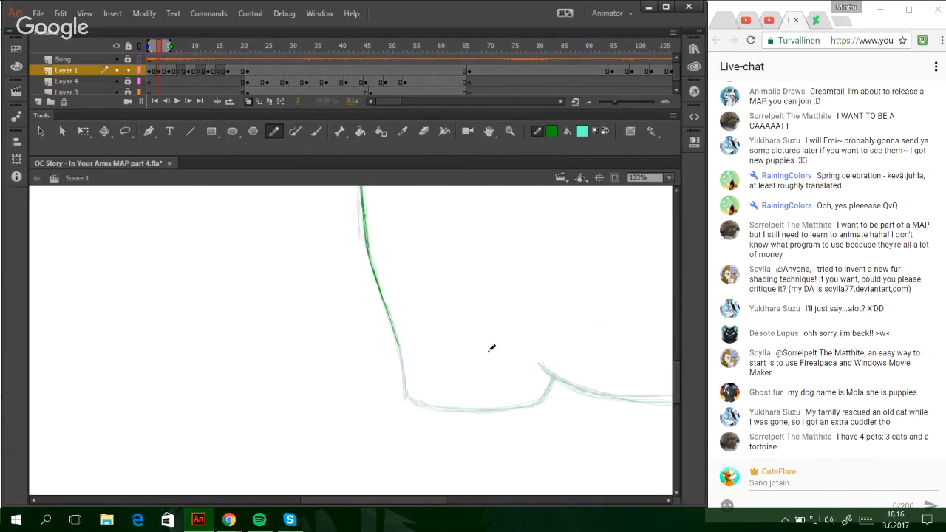
drag(394, 327, 405, 380)
key(ctrl+z)
drag(390, 323, 405, 378)
key(ctrl+z)
mouse_move(397, 339)
mouse_down()
mouse_move(415, 402)
mouse_move(426, 403)
mouse_move(406, 388)
mouse_move(449, 407)
mouse_move(485, 407)
mouse_move(455, 408)
mouse_move(524, 404)
mouse_up()
key(ctrl+z)
key(ctrl+z)
mouse_move(444, 408)
mouse_down()
mouse_move(514, 409)
mouse_move(505, 407)
mouse_move(545, 394)
mouse_move(534, 402)
mouse_move(555, 379)
mouse_up()
key(ctrl+z)
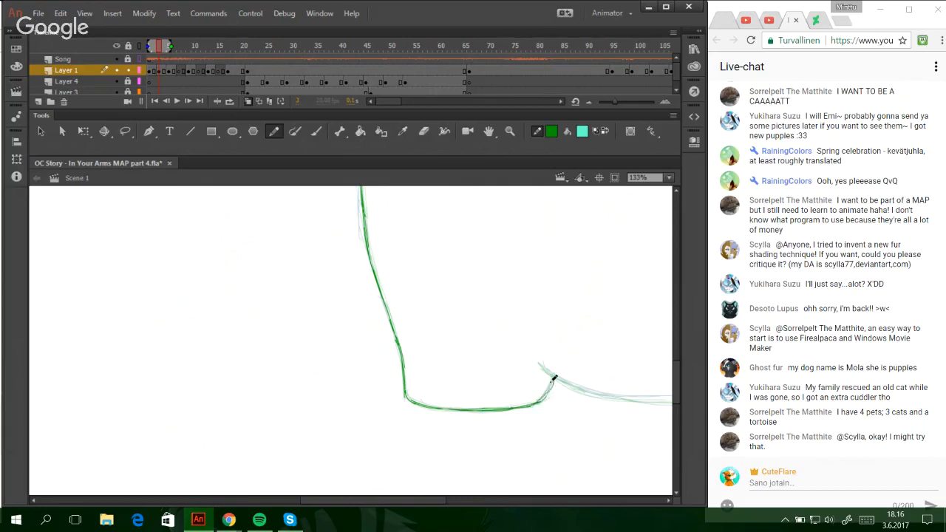
- Draw the body's bottom curve from the front paw toward the tail, following the onion-skinned line
drag(427, 500, 483, 508)
mouse_move(293, 363)
mouse_down()
mouse_move(338, 387)
mouse_move(429, 394)
mouse_move(538, 361)
mouse_up()
key(ctrl+z)
drag(430, 402, 538, 362)
key(ctrl+z)
drag(495, 383, 572, 335)
key(ctrl+z)
- Continue the body outline up around the rump past the base of the tail
drag(534, 368, 594, 278)
drag(563, 335, 610, 225)
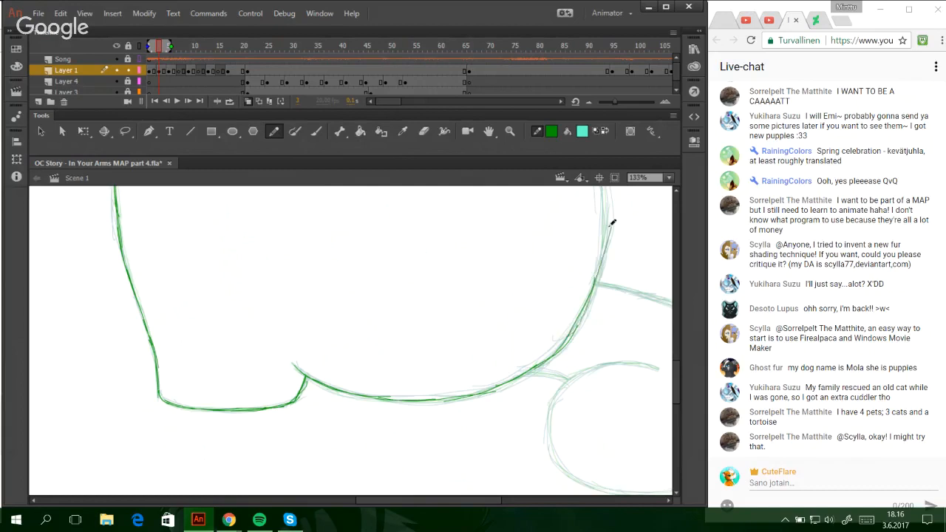
drag(587, 303, 604, 195)
key(ctrl+z)
key(ctrl+z)
drag(569, 333, 609, 252)
drag(588, 313, 606, 219)
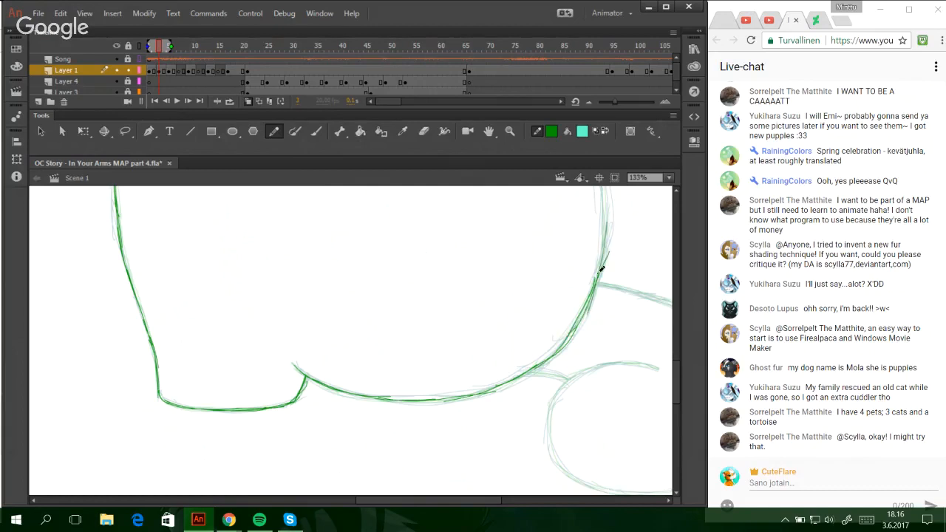
drag(598, 274, 605, 195)
drag(604, 255, 597, 169)
- Draw the curled tail's tip and its rounded near side down to the bottom edge of the stage
drag(485, 498, 533, 499)
drag(676, 370, 675, 378)
mouse_move(448, 336)
mouse_down()
mouse_move(386, 329)
mouse_move(413, 329)
mouse_move(363, 345)
mouse_move(342, 407)
mouse_move(354, 427)
mouse_move(337, 393)
mouse_move(384, 452)
mouse_move(342, 419)
mouse_move(353, 440)
mouse_move(473, 456)
mouse_up()
drag(399, 458, 495, 452)
drag(435, 460, 524, 433)
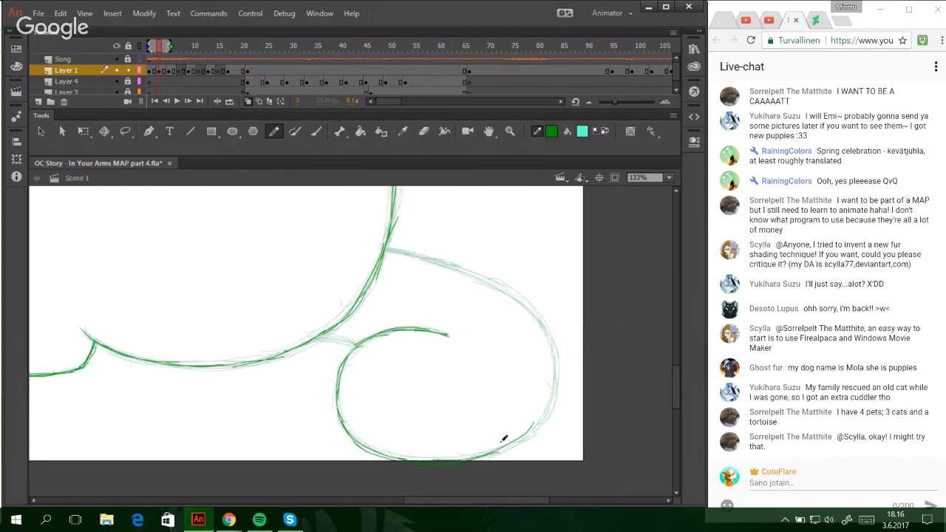
key(ctrl+z)
key(ctrl+z)
drag(366, 449, 448, 468)
key(ctrl+z)
drag(366, 451, 450, 462)
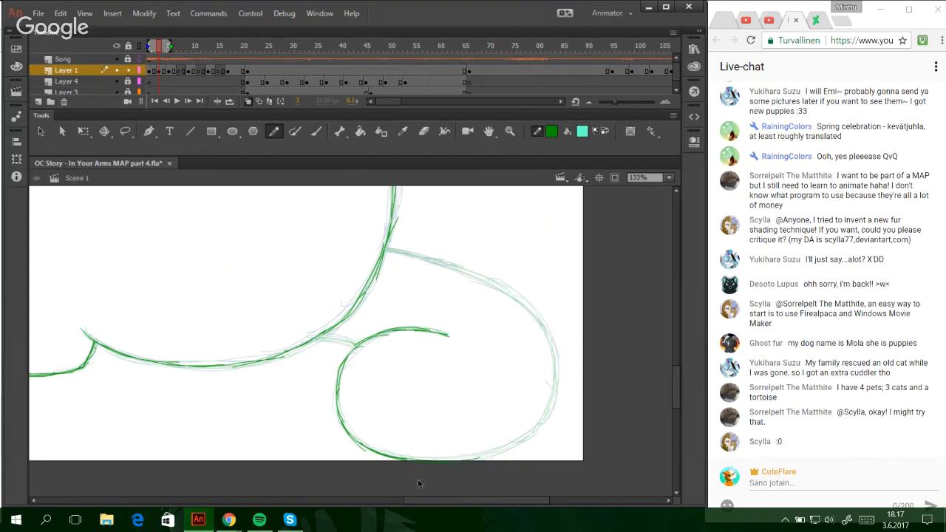
- Check the livestream broadcast window in Google Hangouts and return to the drawing in Animate
click(239, 503)
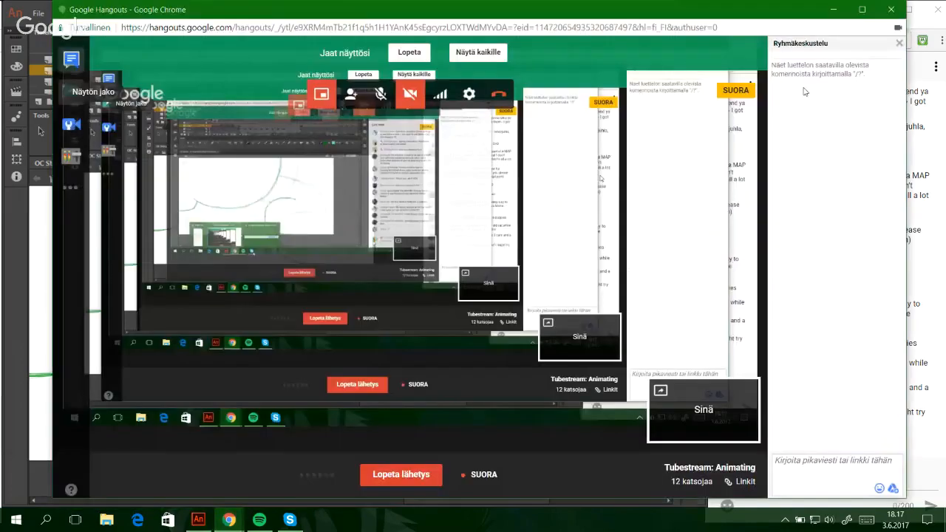
click(833, 9)
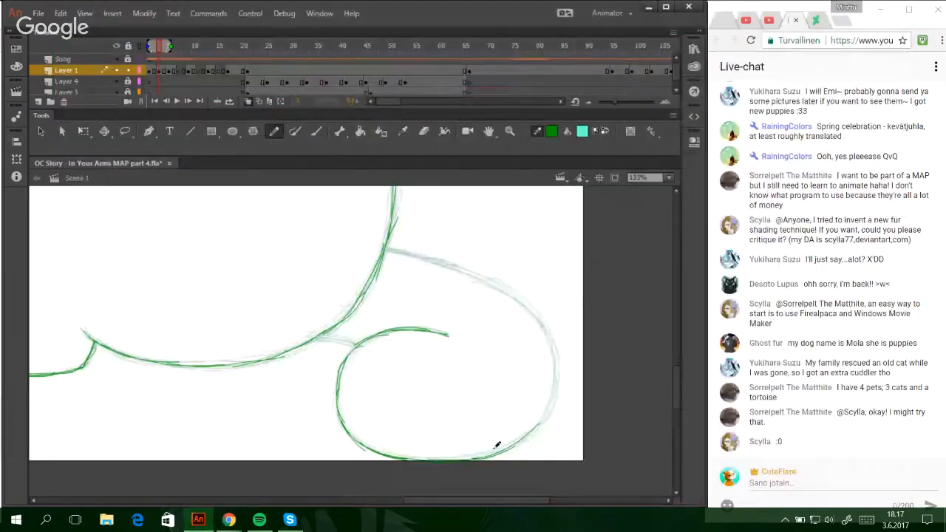
- Draw the tail's outer curve around to its base at the rump and the short line joining the curl to the body
drag(499, 447, 556, 397)
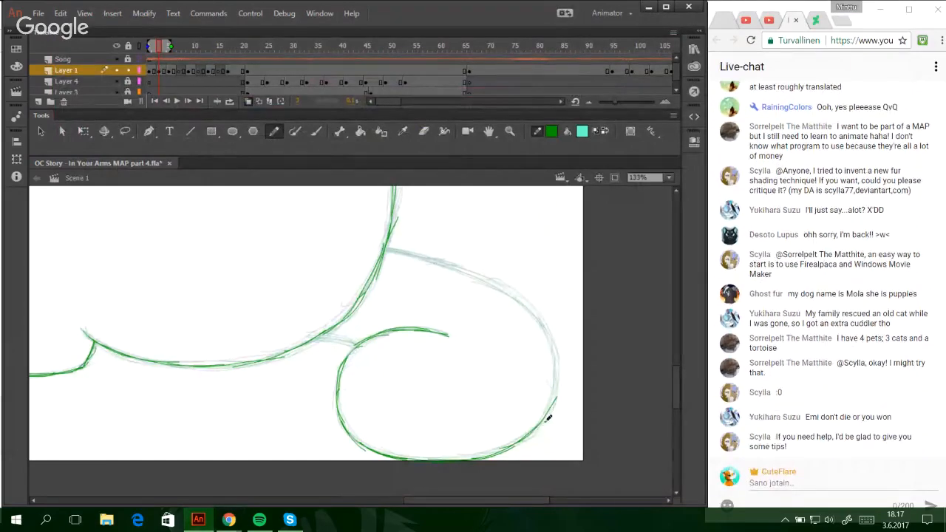
drag(551, 407, 554, 334)
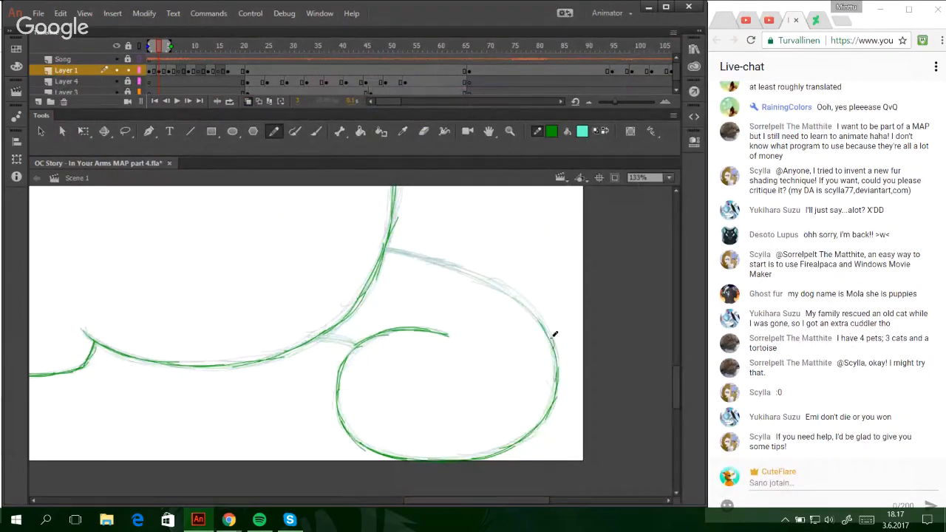
mouse_move(386, 249)
mouse_down()
mouse_move(454, 263)
mouse_move(408, 253)
mouse_move(530, 302)
mouse_move(471, 275)
mouse_move(540, 316)
mouse_move(558, 397)
mouse_move(557, 368)
mouse_up()
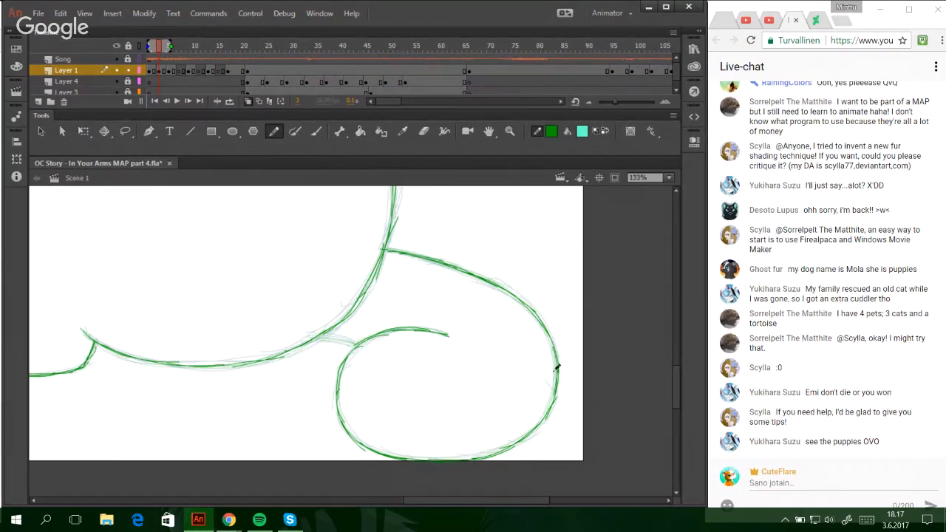
drag(310, 338, 357, 342)
- Draw the back line from the bow down over the back to meet the rump outline
drag(461, 501, 384, 501)
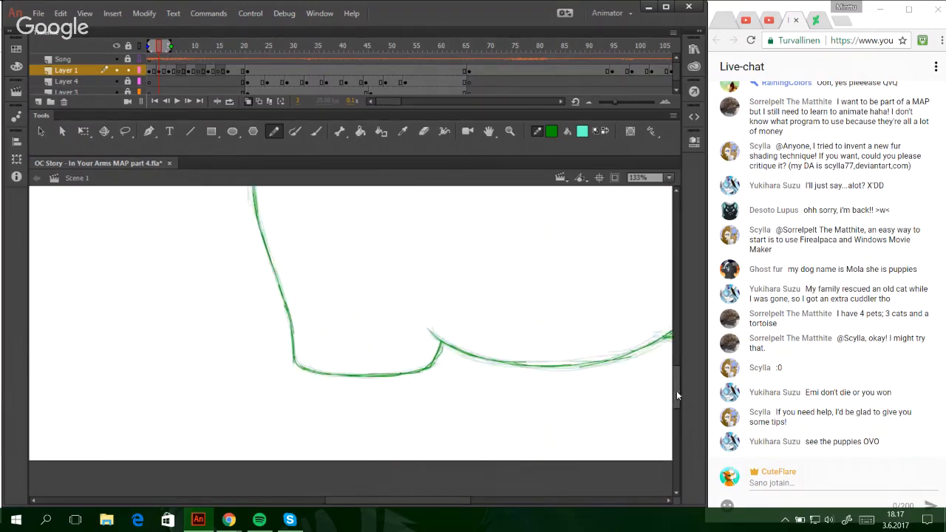
drag(676, 395, 675, 346)
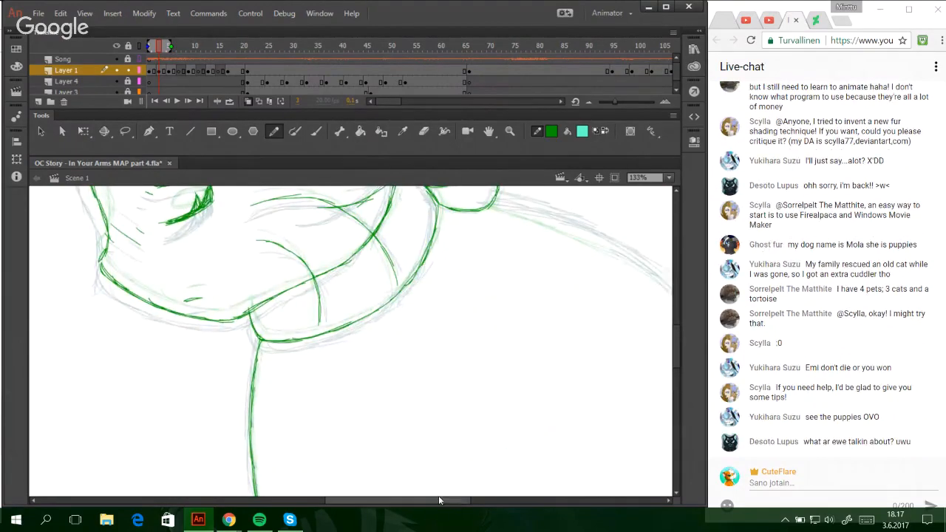
drag(438, 501, 481, 502)
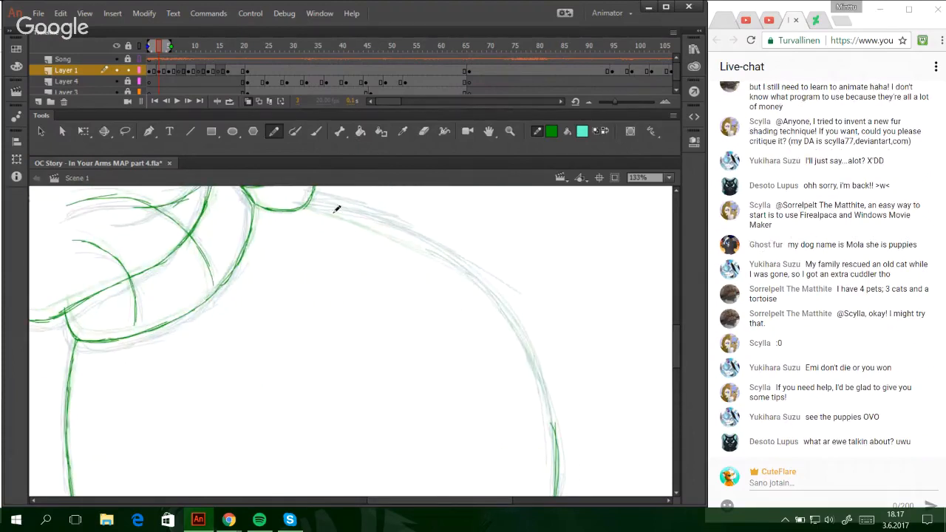
mouse_move(310, 198)
mouse_down()
mouse_move(443, 254)
mouse_move(506, 304)
mouse_up()
drag(465, 272, 494, 290)
key(ctrl+z)
key(ctrl+z)
key(ctrl+z)
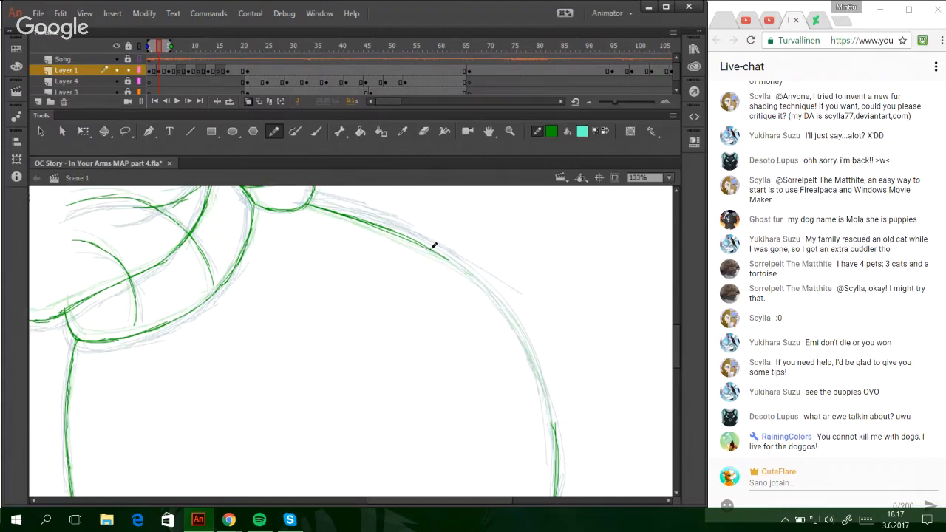
drag(433, 247, 501, 301)
mouse_move(460, 264)
mouse_down()
mouse_move(493, 290)
mouse_move(534, 365)
mouse_move(519, 329)
mouse_move(548, 395)
mouse_up()
drag(556, 457, 550, 403)
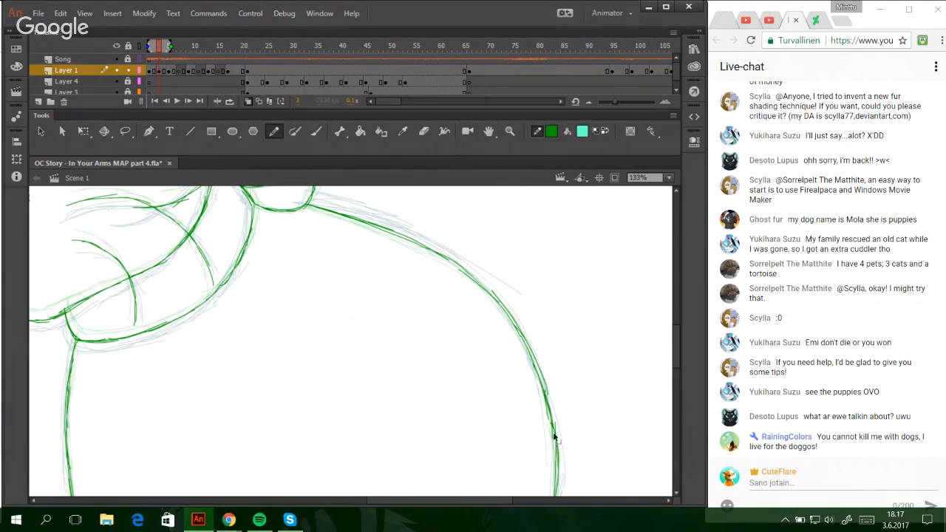
- Rework the rump end of the back line and look over the finished figure
key(ctrl+z)
drag(555, 438, 540, 377)
key(ctrl+z)
drag(448, 500, 388, 501)
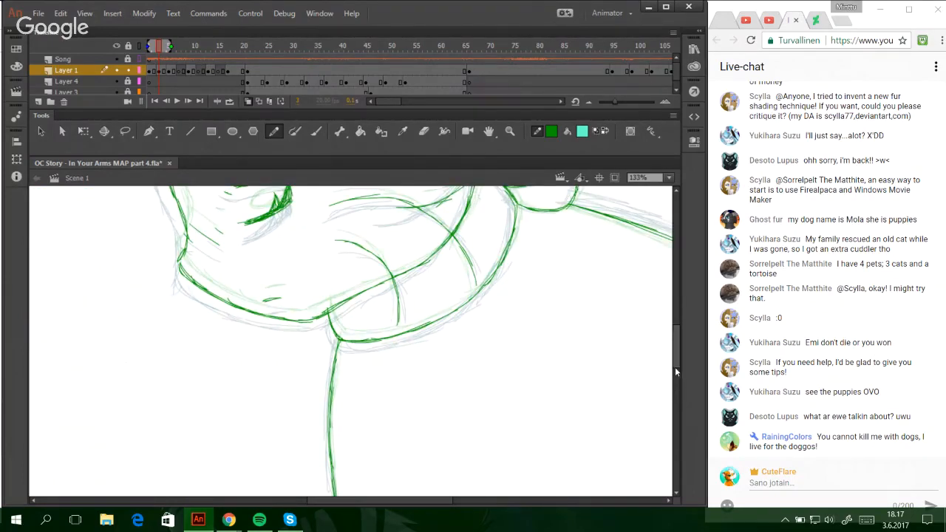
drag(675, 359, 664, 393)
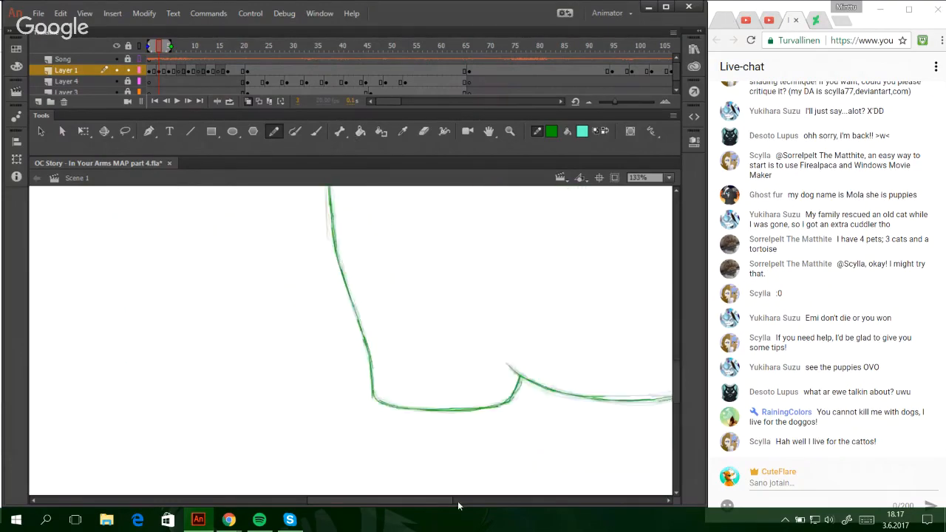
drag(415, 501, 406, 502)
drag(675, 383, 684, 318)
- Go to frame 7 on Layer 1 and draw the cat's small oval eye between the onion-skinned eyes
click(180, 74)
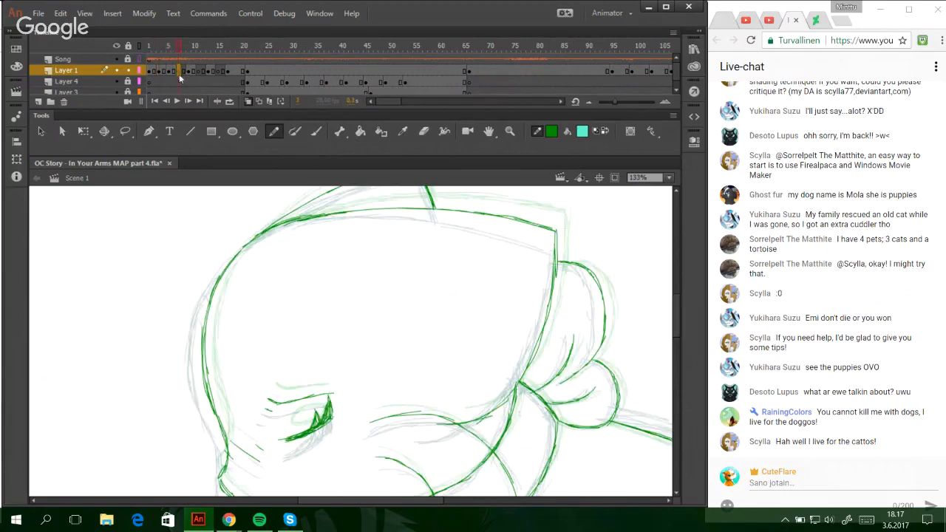
drag(390, 501, 415, 507)
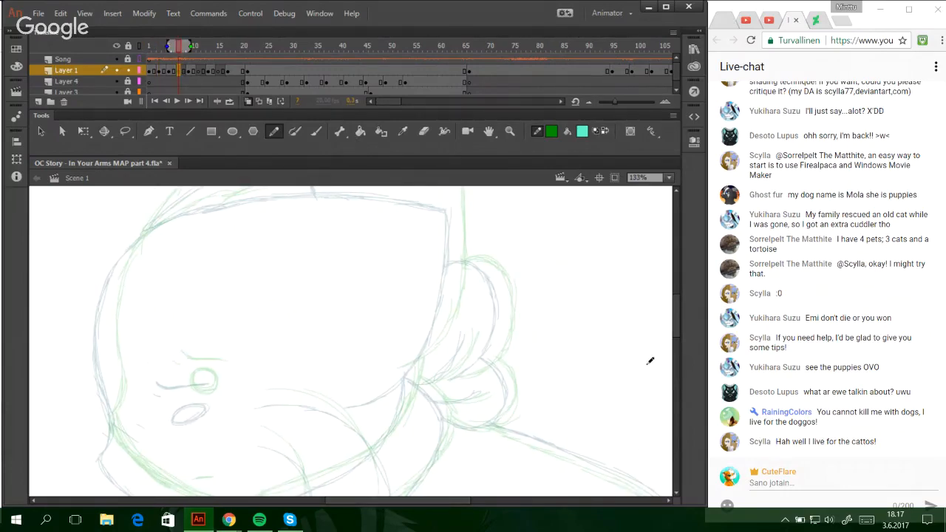
scroll(675, 335, down, 2)
mouse_move(195, 348)
mouse_down()
mouse_move(209, 331)
mouse_move(196, 353)
mouse_move(182, 338)
mouse_move(199, 333)
mouse_move(180, 341)
mouse_up()
key(ctrl+z)
- Draw the front of the face from the forehead down to the notch above the muzzle
mouse_move(124, 212)
mouse_down()
mouse_move(109, 250)
mouse_move(116, 362)
mouse_up()
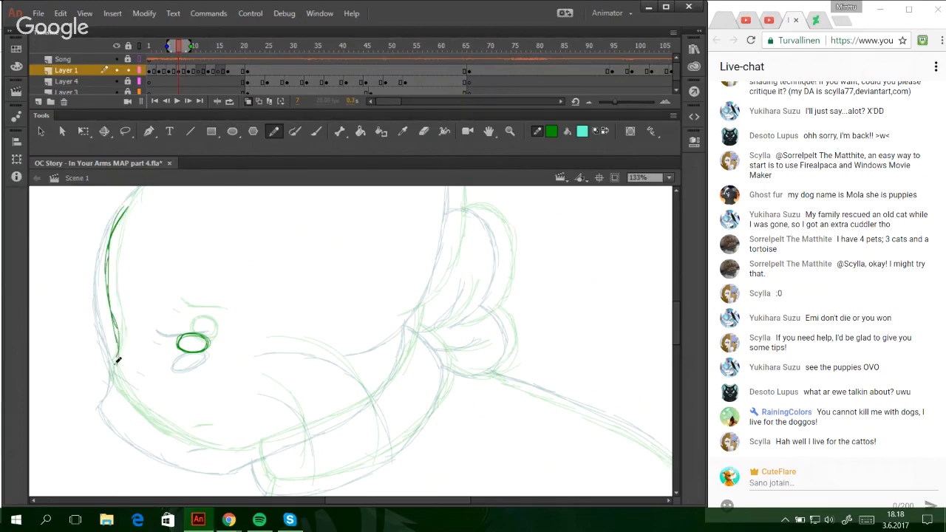
key(ctrl+z)
mouse_move(108, 311)
mouse_down()
mouse_move(117, 365)
mouse_move(116, 354)
mouse_move(109, 380)
mouse_up()
- Draw the muzzle and chin outline and continue the jawline up to the base of the near ear
mouse_move(118, 345)
mouse_down()
mouse_move(110, 380)
mouse_move(139, 430)
mouse_up()
mouse_move(106, 385)
mouse_down()
mouse_move(164, 447)
mouse_move(139, 430)
mouse_move(165, 445)
mouse_up()
key(ctrl+z)
mouse_move(127, 418)
mouse_down()
mouse_move(219, 458)
mouse_move(281, 439)
mouse_up()
key(ctrl+z)
mouse_move(226, 464)
mouse_down()
mouse_move(340, 417)
mouse_move(378, 388)
mouse_move(411, 325)
mouse_up()
key(ctrl+z)
key(ctrl+z)
drag(362, 402, 410, 335)
key(ctrl+z)
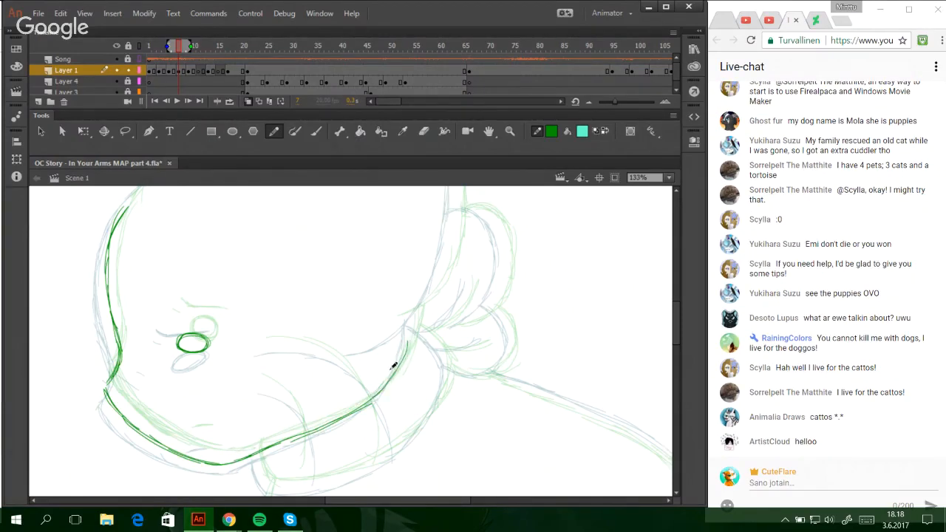
drag(387, 383, 409, 320)
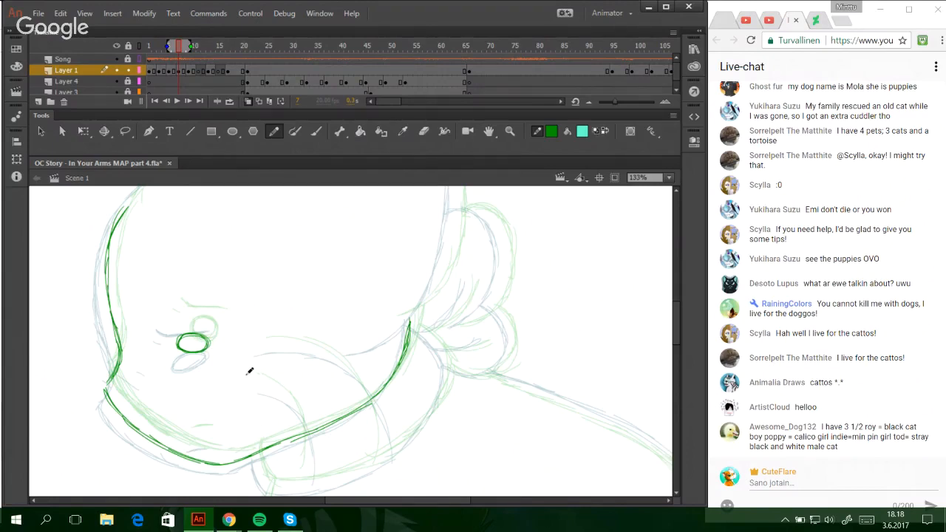
- Add the lid line above the eye, the short mouth mark and the small ticks on the muzzle
drag(169, 315, 215, 322)
key(ctrl+z)
key(ctrl+z)
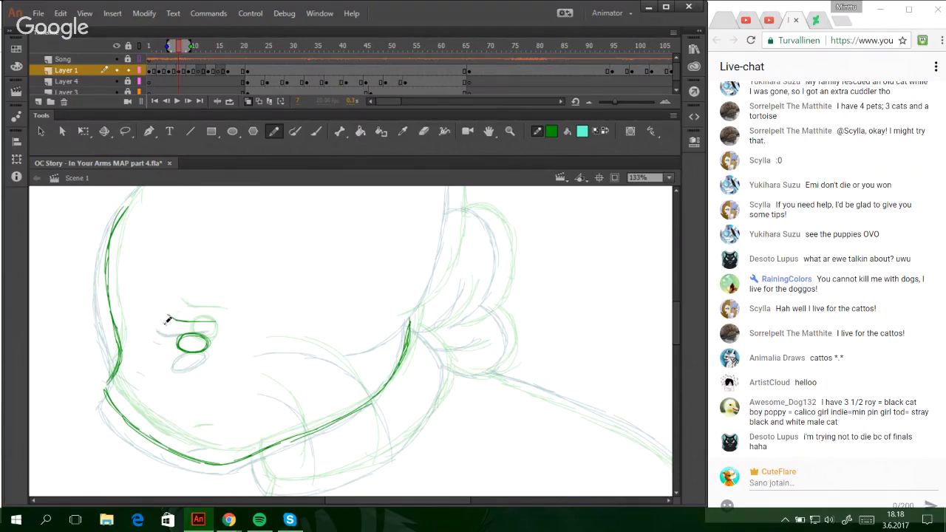
drag(188, 440, 208, 436)
mouse_move(122, 354)
mouse_down()
mouse_move(150, 364)
mouse_move(139, 362)
mouse_up()
key(ctrl+z)
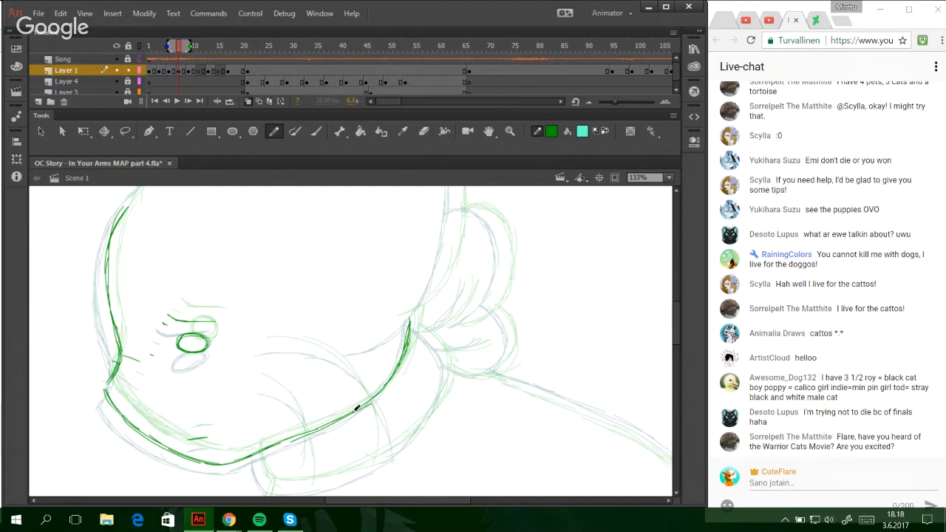
- Draw the large curved marking from the cheek across the jawline into the collar
mouse_move(262, 345)
mouse_down()
mouse_move(327, 348)
mouse_move(384, 414)
mouse_move(382, 443)
mouse_up()
key(ctrl+z)
key(ctrl+z)
drag(376, 408, 382, 460)
key(ctrl+z)
key(ctrl+z)
drag(373, 395, 385, 445)
key(ctrl+z)
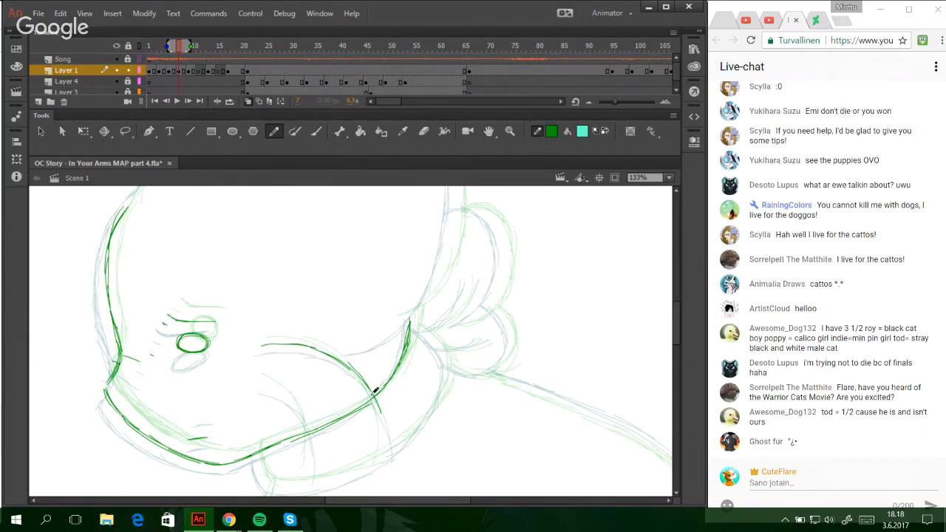
drag(374, 396, 382, 466)
drag(366, 392, 382, 460)
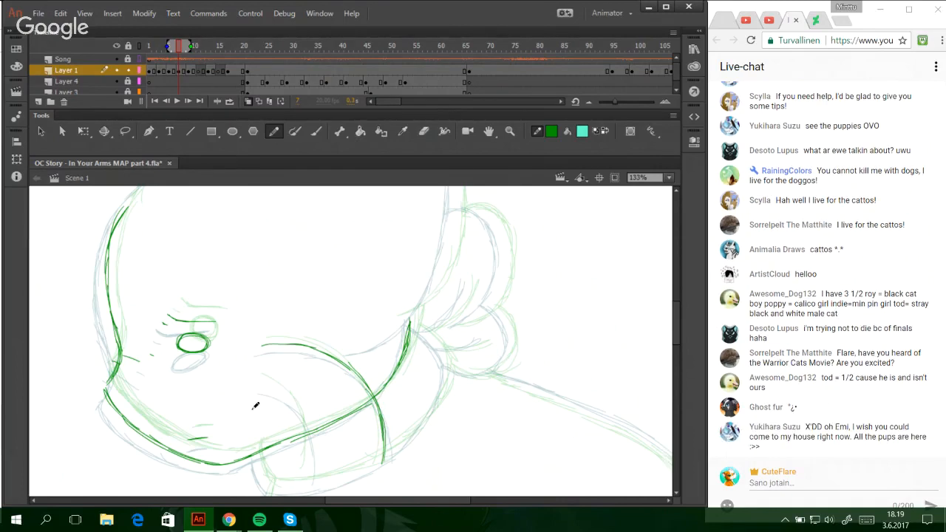
- Draw the smaller curved marking in front of it, crossing the jawline into the collar
mouse_move(261, 383)
mouse_down()
mouse_move(282, 394)
mouse_move(303, 437)
mouse_move(298, 408)
mouse_move(306, 464)
mouse_up()
key(ctrl+z)
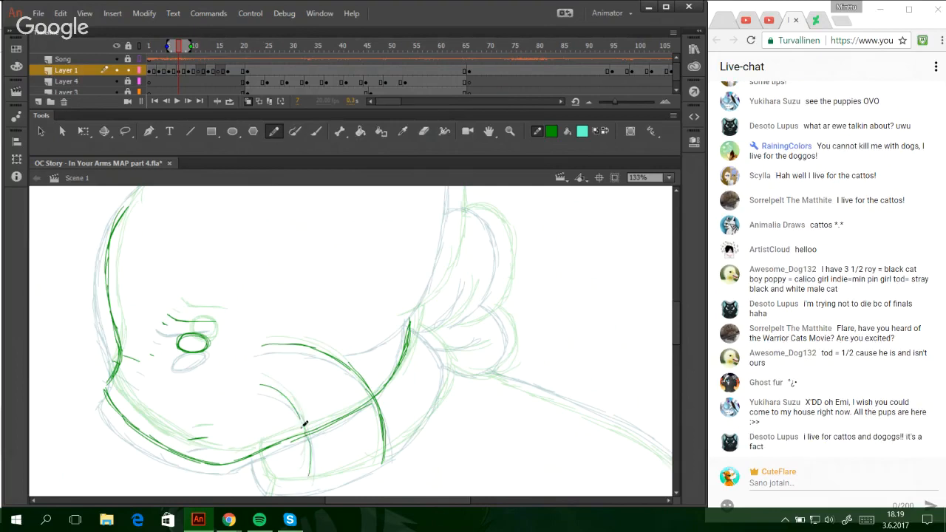
drag(303, 427, 311, 469)
key(ctrl+z)
drag(306, 430, 308, 470)
key(ctrl+z)
key(ctrl+z)
drag(304, 427, 307, 476)
mouse_move(297, 404)
mouse_down()
mouse_move(309, 436)
mouse_move(303, 422)
mouse_up()
key(ctrl+z)
key(ctrl+z)
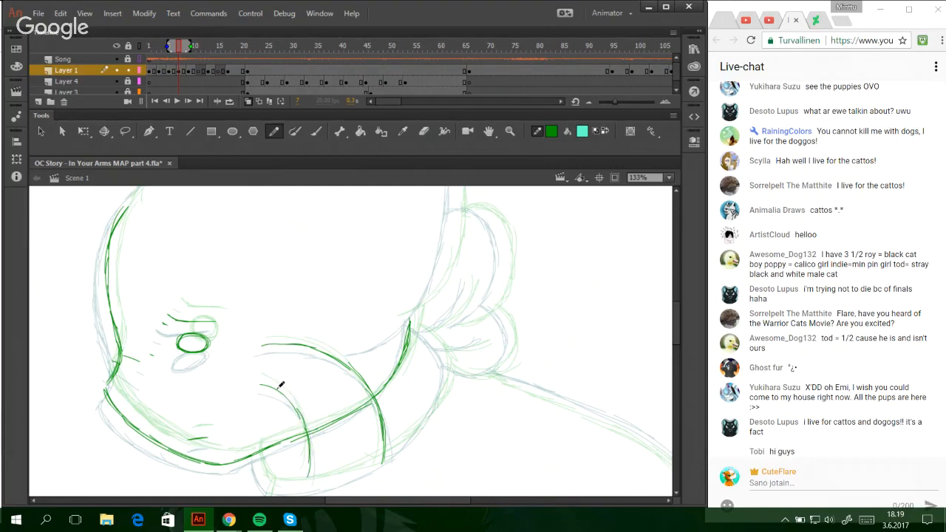
drag(279, 388, 304, 433)
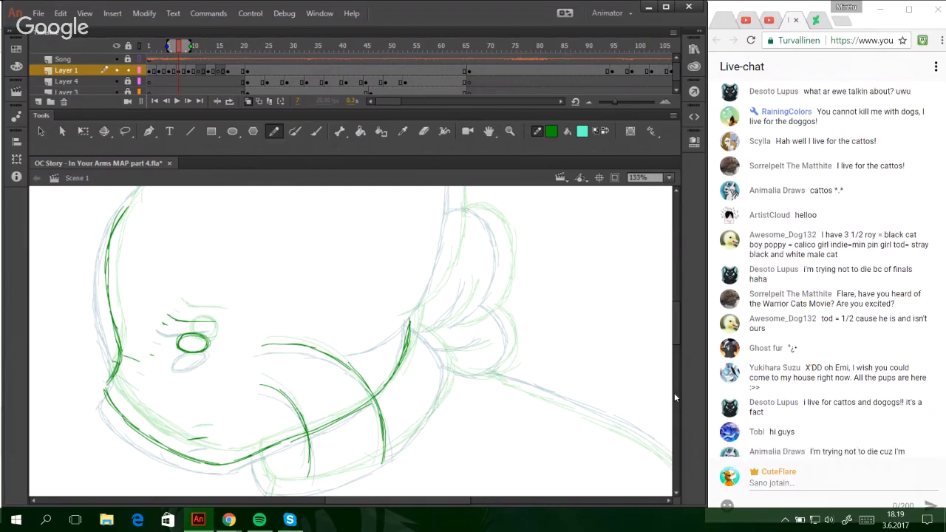
- Draw the near ear's top edge from above the forehead back to the ear tip
drag(675, 324, 676, 312)
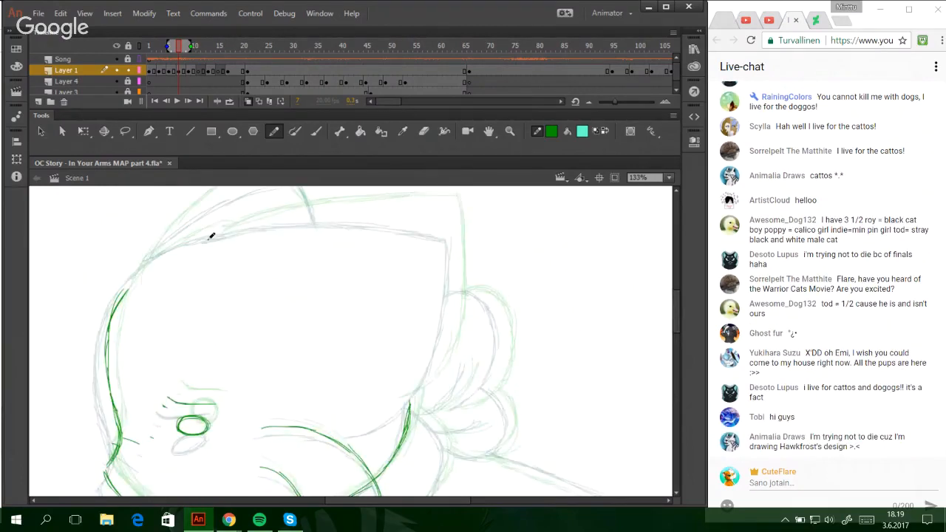
drag(209, 240, 306, 216)
key(ctrl+z)
mouse_move(241, 226)
mouse_down()
mouse_move(355, 219)
mouse_move(281, 217)
mouse_move(355, 210)
mouse_move(453, 216)
mouse_up()
key(ctrl+z)
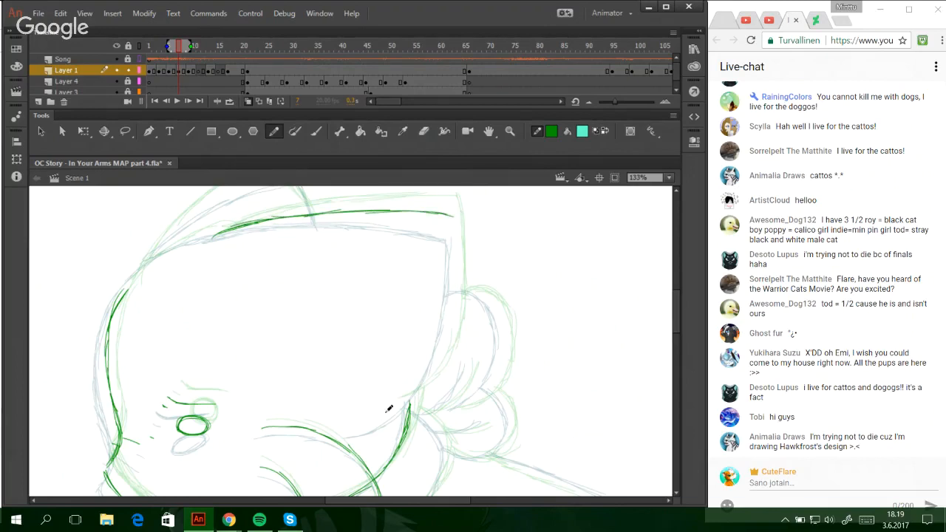
- Draw the near ear's lower back edge curving up from the cheek and delete the stray stroke on it
mouse_move(370, 419)
mouse_down()
mouse_move(409, 403)
mouse_move(439, 360)
mouse_move(441, 337)
mouse_up()
key(ctrl+z)
key(ctrl+z)
mouse_move(418, 392)
mouse_down()
mouse_move(457, 326)
mouse_move(444, 348)
mouse_move(452, 298)
mouse_up()
key(ctrl+z)
key(ctrl+z)
key(ctrl+z)
key(ctrl+z)
drag(431, 378, 454, 291)
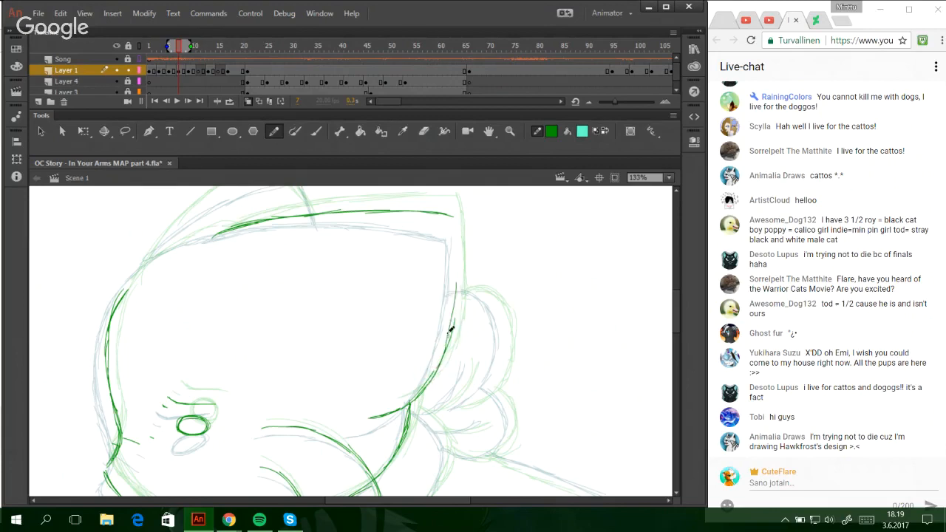
mouse_move(448, 334)
mouse_down()
mouse_move(458, 253)
mouse_move(460, 265)
mouse_up()
key(ctrl+z)
key(ctrl+z)
drag(445, 351, 455, 283)
key(ctrl+z)
ctrl+click(450, 334)
key(Delete)
- Extend the near ear's back edge up to the pointed ear tip
drag(443, 359, 458, 303)
drag(446, 350, 457, 264)
drag(453, 302, 453, 217)
key(ctrl+z)
key(ctrl+z)
drag(457, 252, 458, 272)
- Join the forehead outline to the near ear's top edge with a smooth curve
drag(114, 310, 180, 241)
drag(130, 280, 216, 229)
key(ctrl+z)
key(ctrl+z)
mouse_move(151, 264)
mouse_down()
mouse_move(226, 230)
mouse_move(150, 255)
mouse_move(227, 231)
mouse_move(192, 235)
mouse_move(243, 229)
mouse_up()
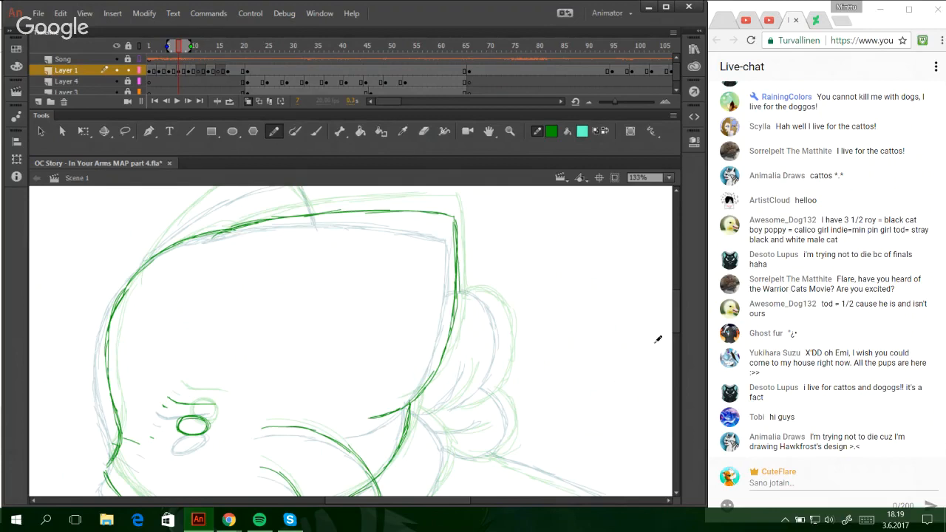
- Draw the far ear's outer edge from the top of the forehead up to its tip
scroll(677, 307, up, 3)
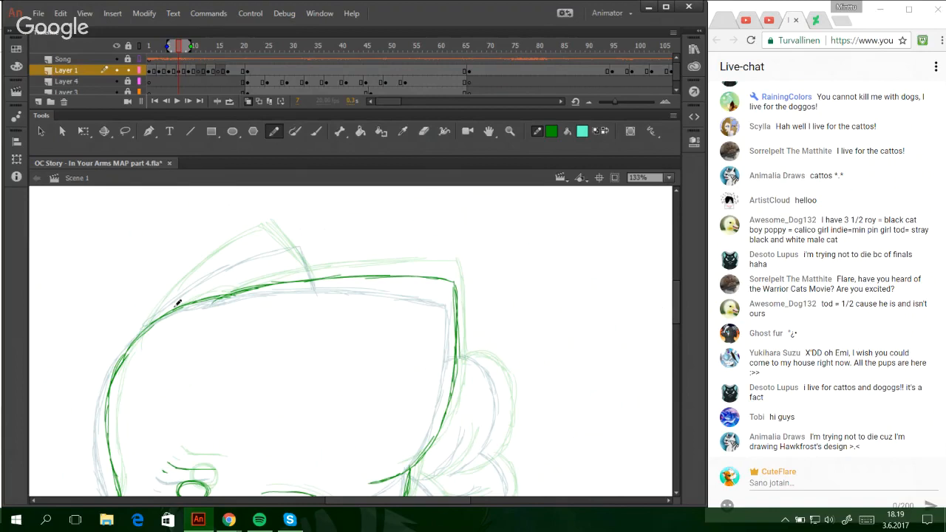
mouse_move(143, 330)
mouse_down()
mouse_move(234, 252)
mouse_move(190, 284)
mouse_move(255, 247)
mouse_move(245, 251)
mouse_up()
key(ctrl+z)
key(ctrl+z)
drag(180, 293, 278, 227)
key(ctrl+z)
drag(191, 284, 278, 236)
key(ctrl+z)
key(ctrl+z)
key(ctrl+z)
- Draw the far ear's short back edge from the tip down to the near ear's top edge
mouse_move(226, 259)
mouse_down()
mouse_move(284, 233)
mouse_move(310, 280)
mouse_up()
drag(290, 242, 310, 279)
key(ctrl+z)
key(ctrl+z)
drag(287, 230, 311, 276)
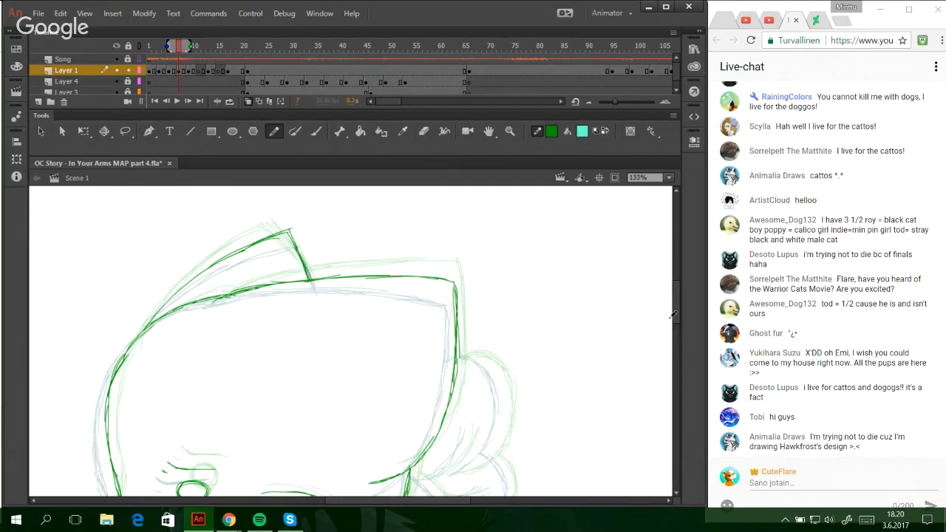
- Draw the collar around the neck from under the chin back up to the ear base
drag(672, 336, 653, 311)
scroll(683, 353, down, 5)
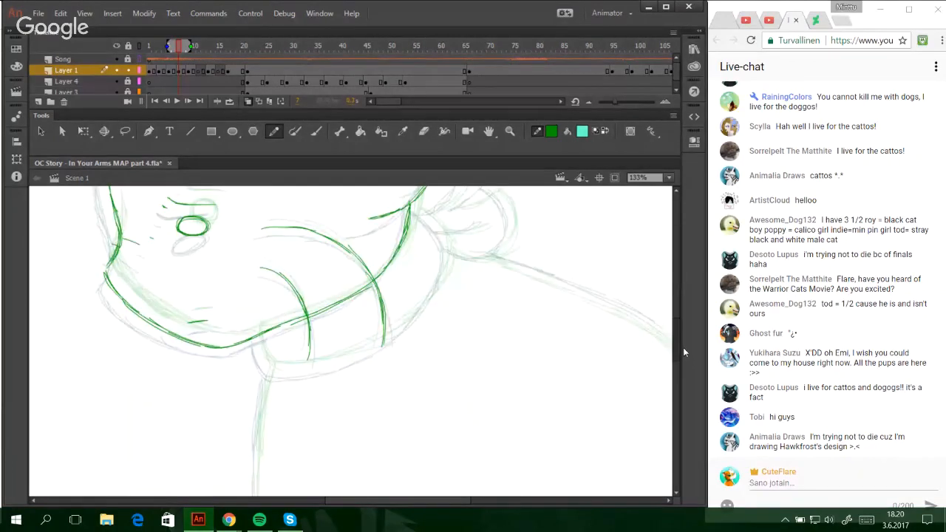
scroll(683, 353, up, 2)
mouse_move(269, 443)
mouse_down()
mouse_move(343, 440)
mouse_move(284, 450)
mouse_move(332, 443)
mouse_move(411, 403)
mouse_move(449, 343)
mouse_move(441, 351)
mouse_move(442, 316)
mouse_move(429, 305)
mouse_move(440, 312)
mouse_move(412, 286)
mouse_move(447, 316)
mouse_up()
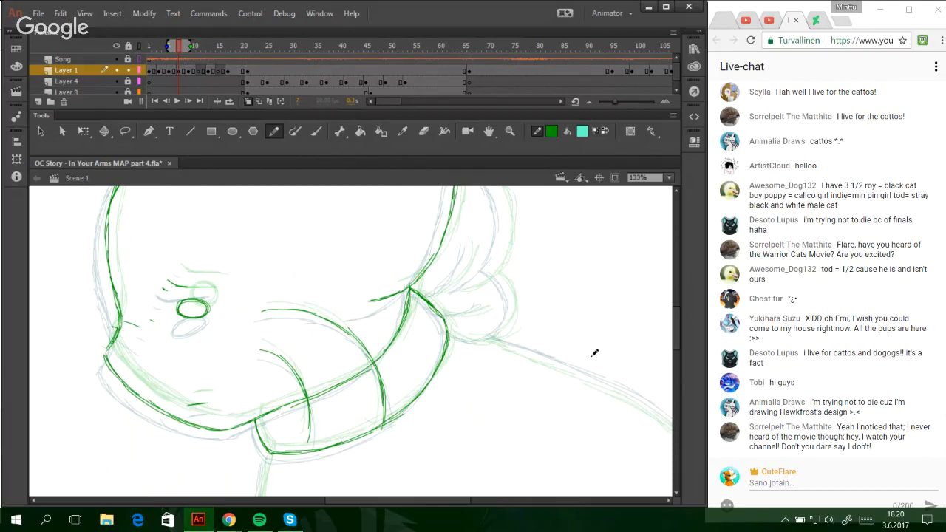
- Draw the lower edge of the bow's upper loop behind the ear
scroll(606, 349, up, 3)
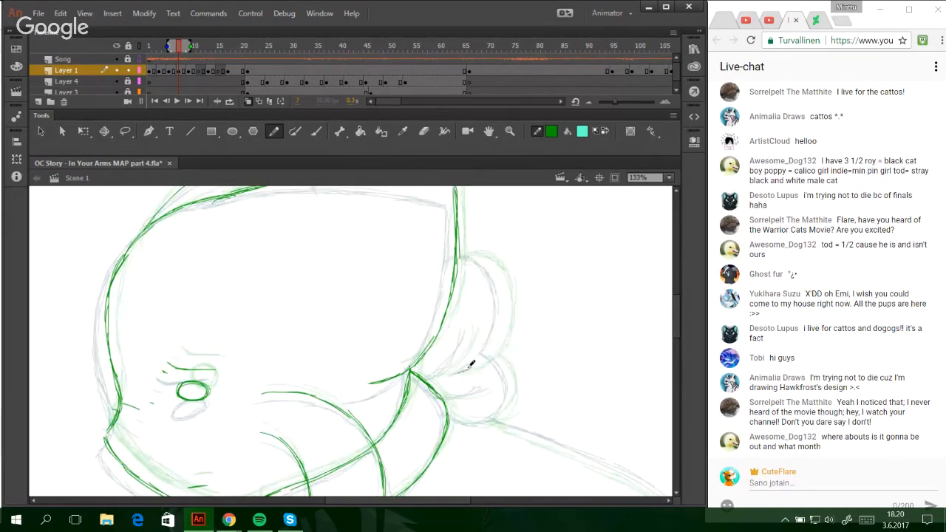
drag(457, 370, 499, 342)
key(ctrl+z)
drag(453, 374, 490, 346)
key(ctrl+z)
key(ctrl+z)
key(ctrl+z)
mouse_move(456, 372)
mouse_down()
mouse_move(498, 339)
mouse_move(488, 346)
mouse_up()
key(ctrl+z)
key(ctrl+z)
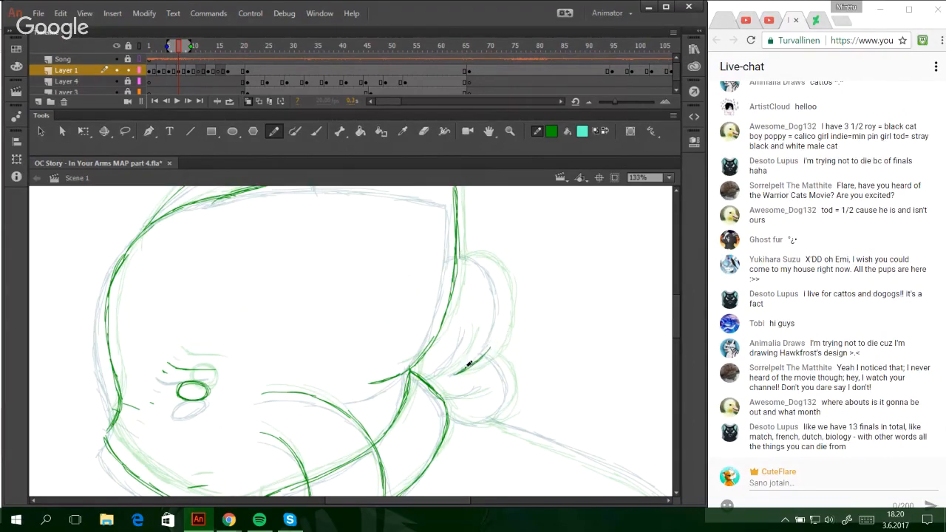
drag(458, 374, 487, 348)
key(ctrl+z)
key(ctrl+z)
key(ctrl+z)
- Draw the upper loop's rounded outer side up to the ear and add the fold lines inside it
mouse_move(456, 374)
mouse_down()
mouse_move(487, 354)
mouse_move(494, 337)
mouse_move(479, 358)
mouse_move(502, 319)
mouse_up()
key(ctrl+z)
mouse_move(491, 351)
mouse_down()
mouse_move(500, 279)
mouse_move(476, 254)
mouse_move(491, 266)
mouse_move(459, 249)
mouse_up()
key(ctrl+z)
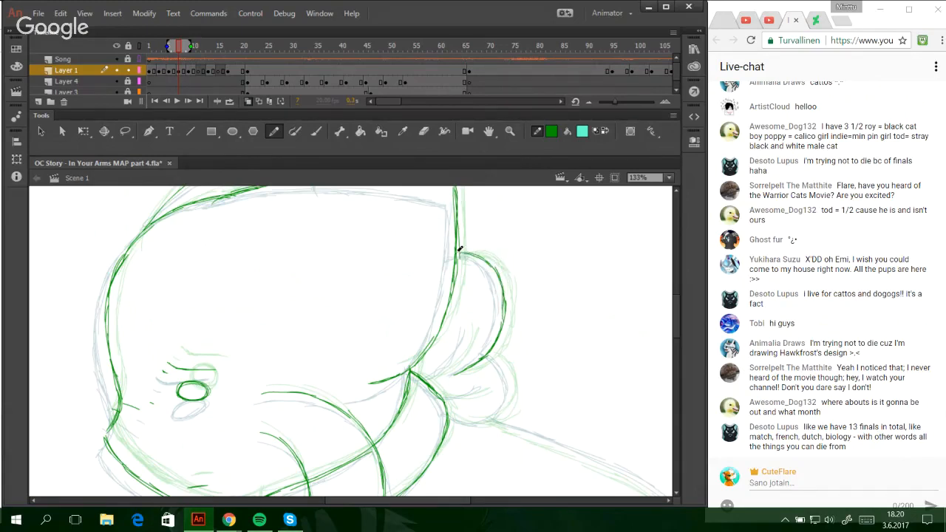
drag(423, 381, 465, 341)
drag(443, 368, 471, 323)
key(ctrl+z)
drag(443, 368, 464, 343)
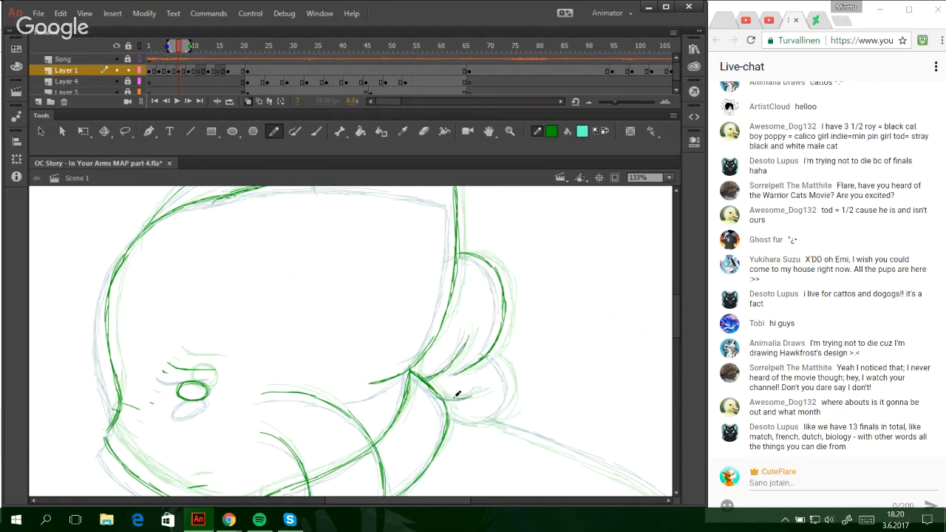
- Draw the bow's rounded lower loop and its inner fold line
mouse_move(423, 383)
mouse_down()
mouse_move(484, 388)
mouse_move(491, 425)
mouse_move(476, 423)
mouse_move(510, 409)
mouse_move(501, 374)
mouse_up()
key(ctrl+z)
key(ctrl+z)
key(ctrl+z)
mouse_move(479, 425)
mouse_down()
mouse_move(499, 418)
mouse_move(502, 365)
mouse_move(491, 356)
mouse_move(505, 368)
mouse_up()
key(ctrl+z)
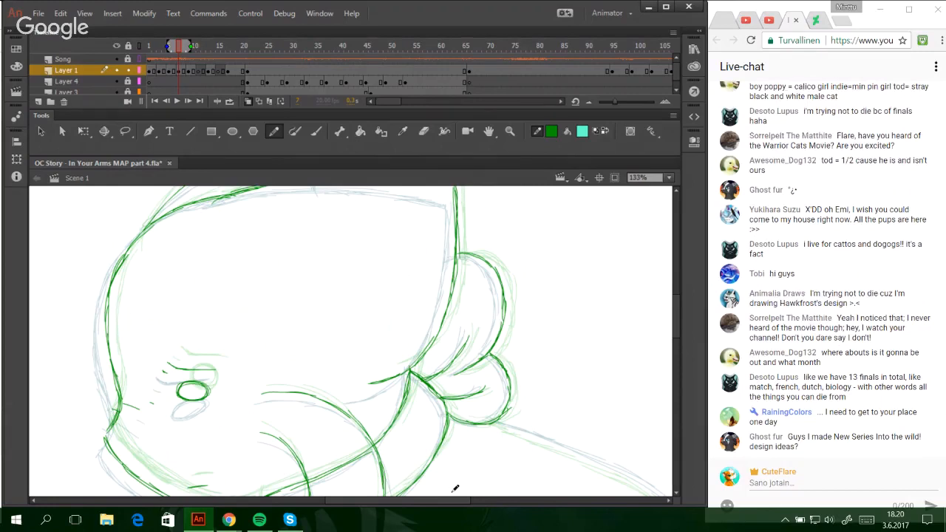
- Draw the cat's upper back line from the bow's lower loop down towards the curve of the back
drag(419, 501, 462, 507)
mouse_move(672, 341)
mouse_down()
mouse_move(620, 318)
mouse_move(482, 323)
mouse_up()
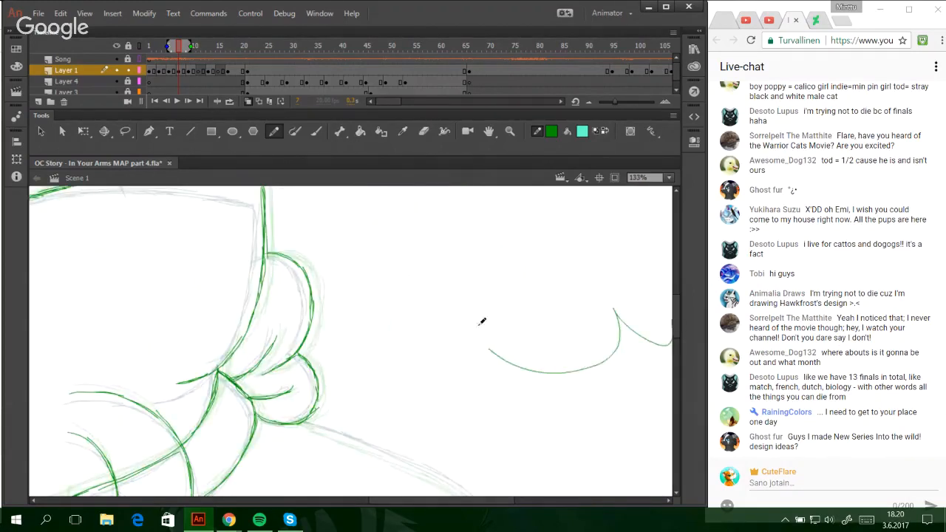
key(ctrl+z)
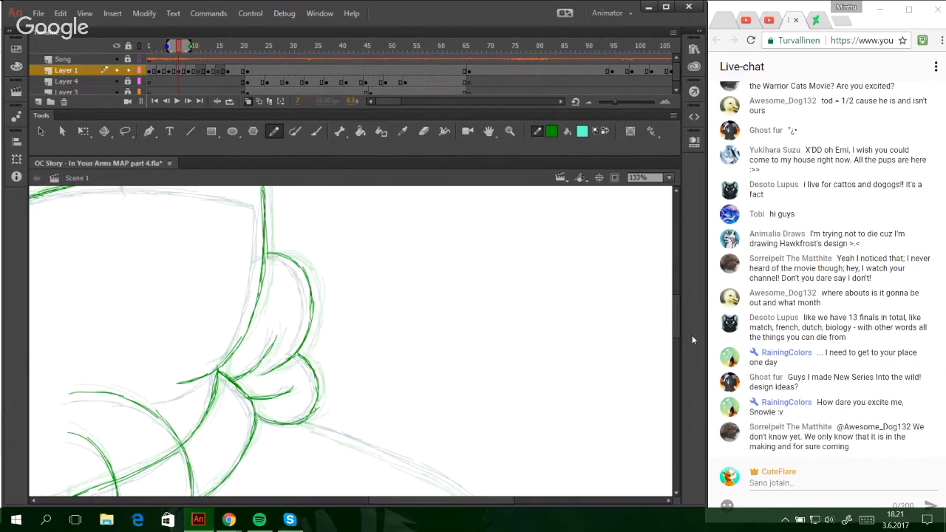
scroll(677, 325, down, 2)
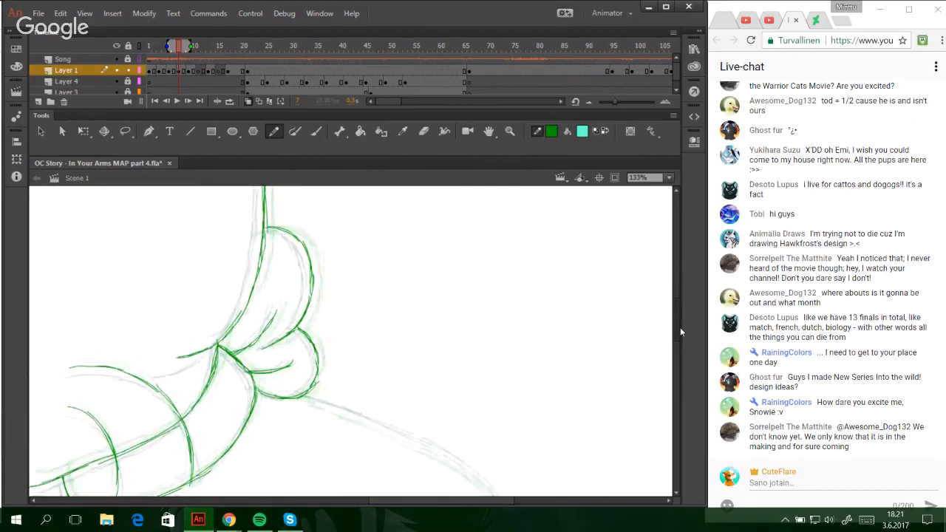
scroll(680, 334, down, 2)
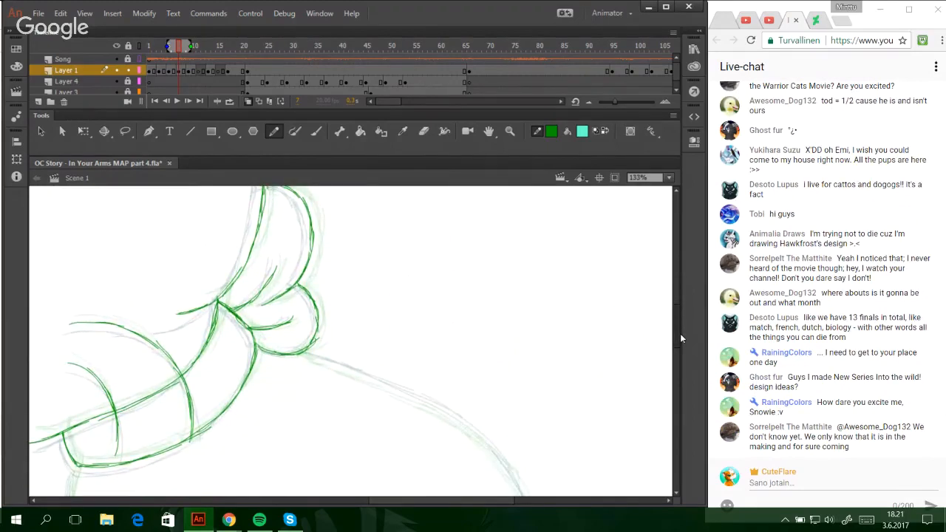
scroll(680, 334, down, 3)
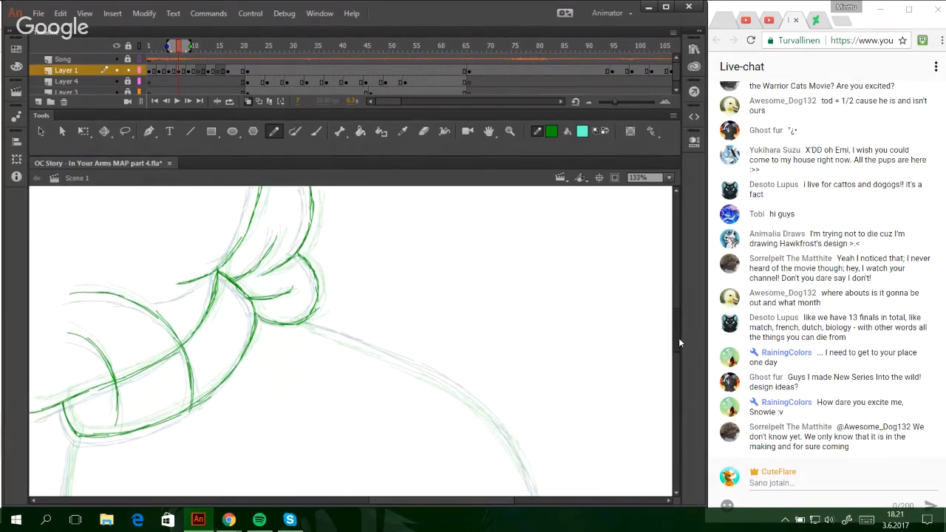
scroll(678, 342, down, 1)
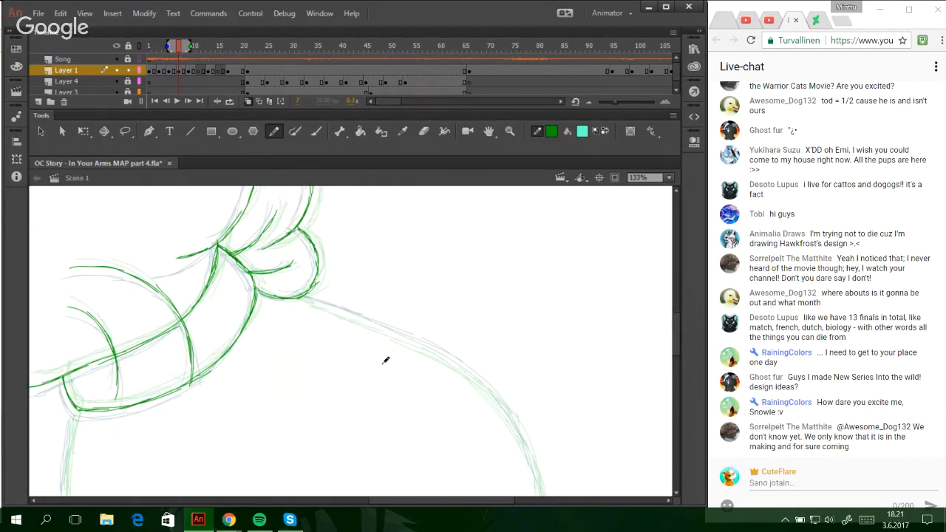
scroll(677, 331, down, 4)
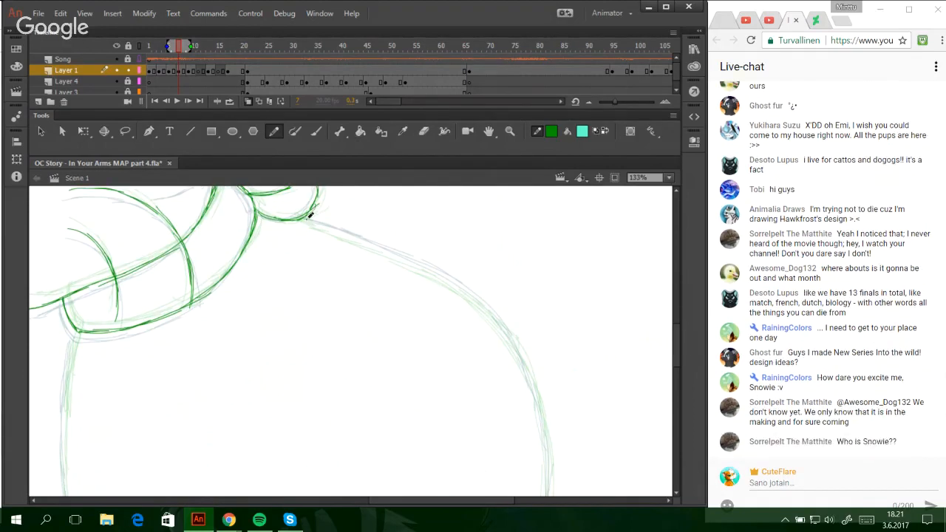
drag(301, 217, 418, 263)
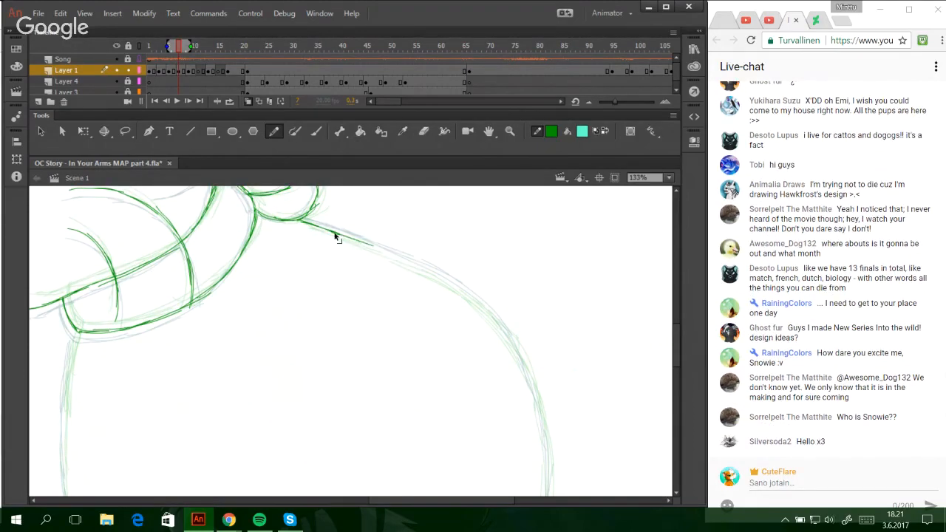
key(ctrl+z)
drag(340, 233, 452, 289)
key(ctrl+z)
key(ctrl+z)
mouse_move(376, 248)
mouse_down()
mouse_move(465, 290)
mouse_move(506, 329)
mouse_up()
key(ctrl+z)
key(ctrl+z)
- Continue the back outline around its rounded bend, following the onion-skin lines
drag(494, 318, 538, 389)
key(ctrl+z)
key(ctrl+z)
drag(471, 296, 529, 385)
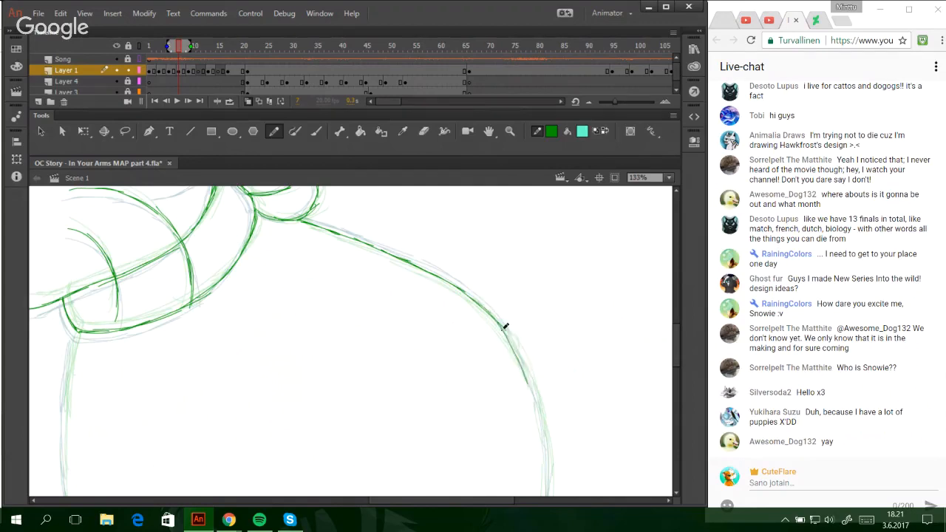
key(ctrl+z)
key(ctrl+z)
drag(465, 294, 535, 379)
drag(503, 333, 541, 411)
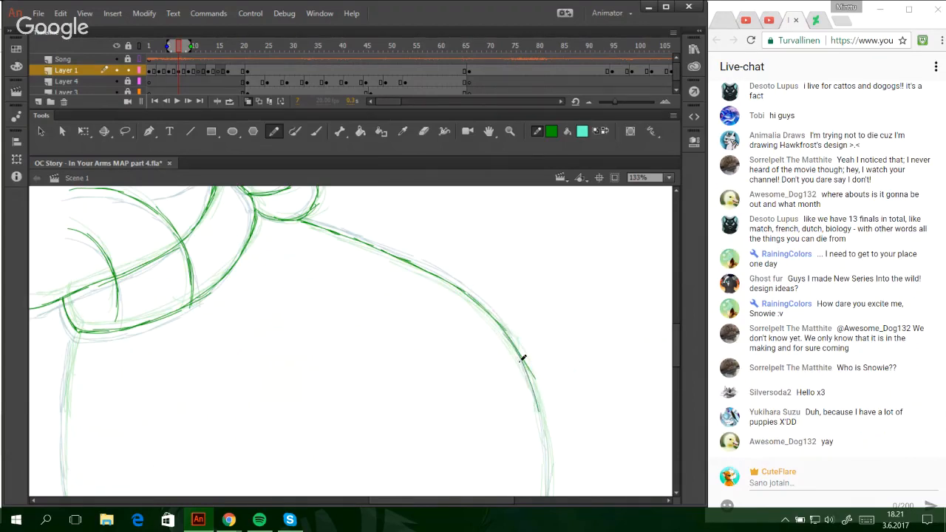
- Extend the back outline downward along the cat's rear side with overlapping strokes
drag(517, 362, 539, 441)
key(ctrl+z)
key(ctrl+z)
drag(517, 354, 548, 441)
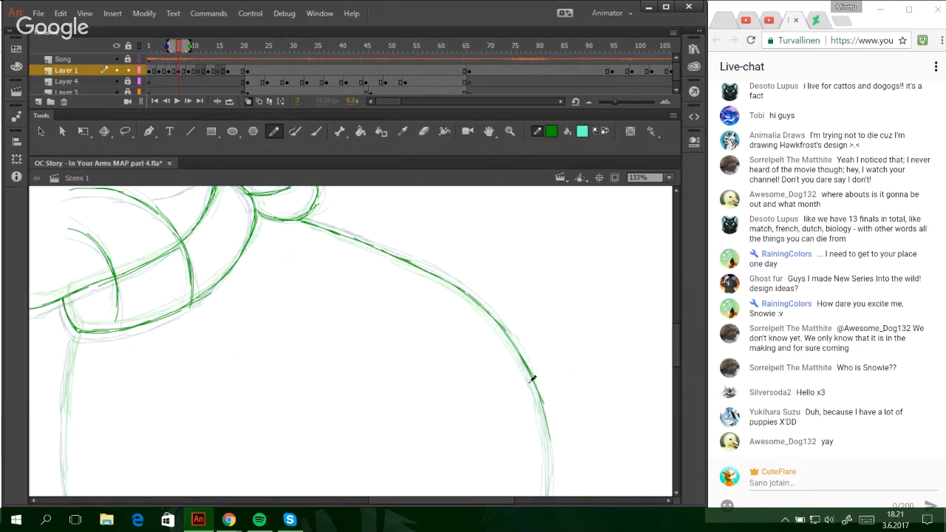
drag(531, 382, 548, 464)
drag(540, 405, 547, 492)
- Draw the chest line between the collar's lower corner and the top of the foreleg
scroll(526, 490, left, 3)
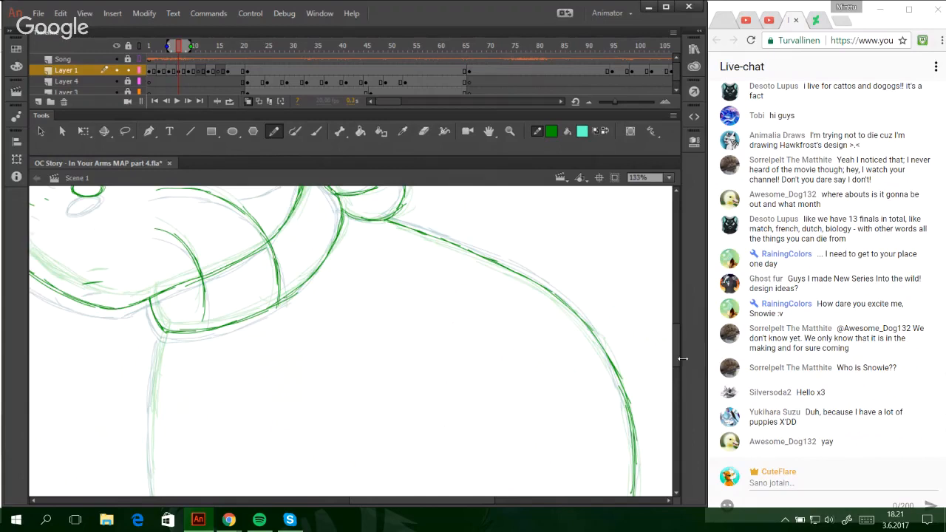
drag(678, 356, 678, 363)
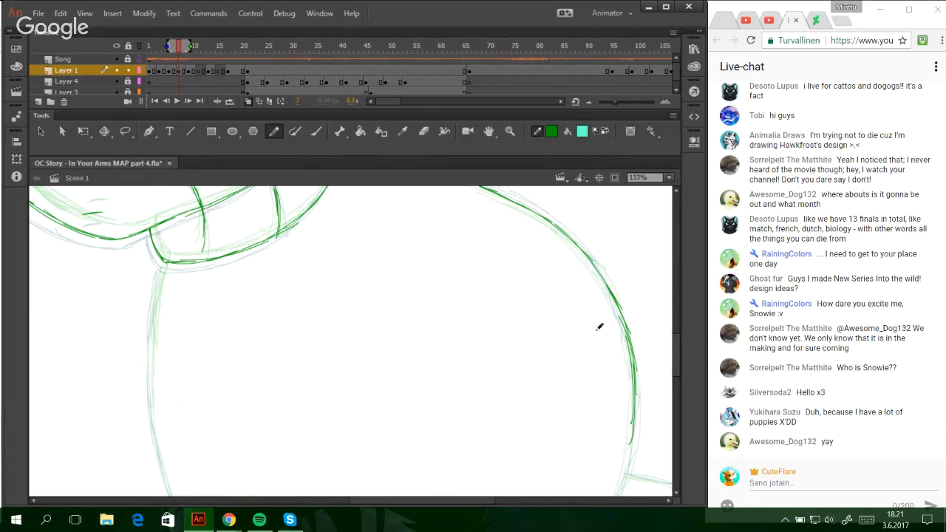
drag(163, 485, 147, 364)
key(ctrl+z)
drag(167, 490, 153, 322)
key(ctrl+z)
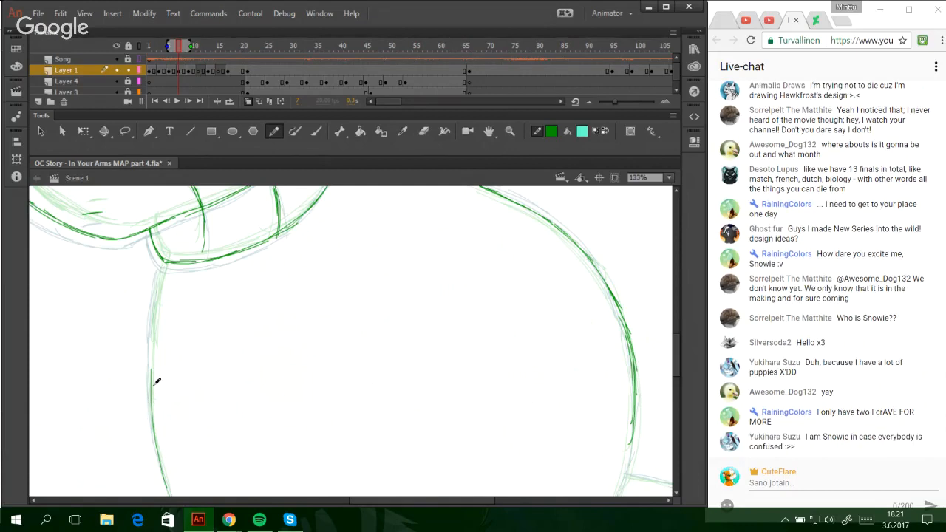
mouse_move(158, 440)
mouse_down()
mouse_move(153, 343)
mouse_move(166, 259)
mouse_up()
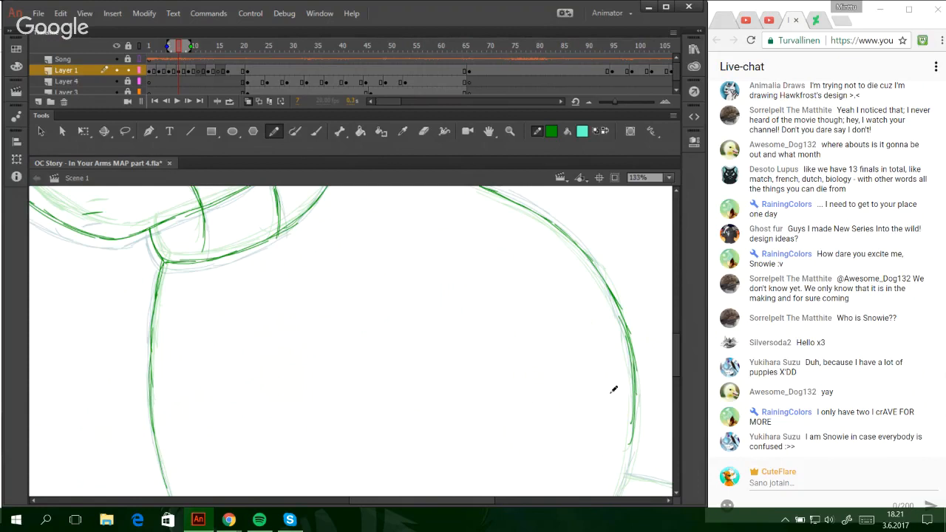
- Draw the foreleg's front edge, the paw's flat underside and its rounded rear edge
scroll(679, 377, down, 5)
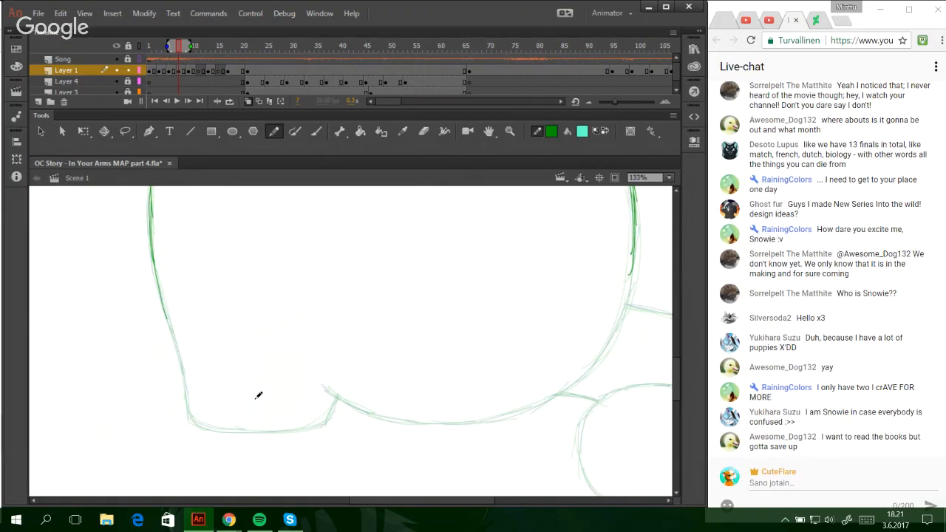
drag(162, 300, 182, 378)
drag(170, 335, 189, 415)
key(ctrl+z)
mouse_move(182, 373)
mouse_down()
mouse_move(188, 415)
mouse_move(269, 427)
mouse_up()
key(ctrl+z)
mouse_move(190, 416)
mouse_down()
mouse_move(245, 433)
mouse_move(317, 427)
mouse_up()
key(ctrl+z)
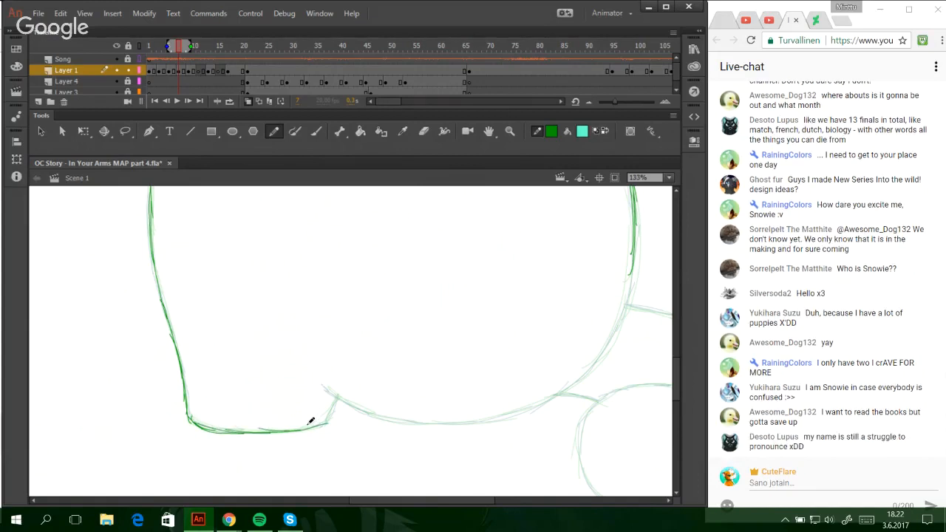
drag(310, 421, 340, 396)
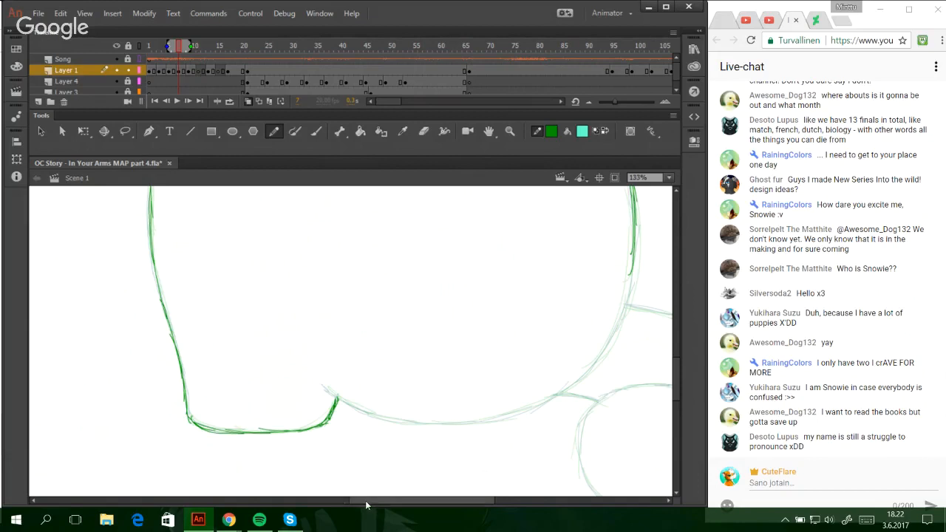
- Draw the belly curve from behind the front paw around the rump to meet the back line
drag(367, 505, 393, 507)
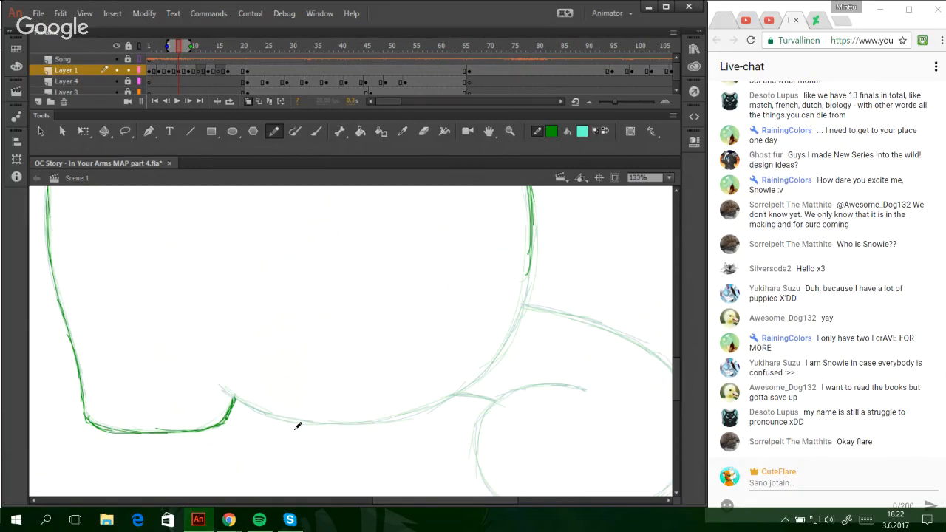
mouse_move(229, 393)
mouse_down()
mouse_move(273, 415)
mouse_move(221, 385)
mouse_move(317, 422)
mouse_move(359, 426)
mouse_move(449, 399)
mouse_move(425, 408)
mouse_move(468, 384)
mouse_move(416, 411)
mouse_move(506, 357)
mouse_up()
key(ctrl+z)
key(ctrl+z)
key(ctrl+z)
mouse_move(448, 391)
mouse_down()
mouse_move(480, 378)
mouse_move(524, 306)
mouse_up()
drag(505, 346, 535, 258)
drag(528, 297, 532, 220)
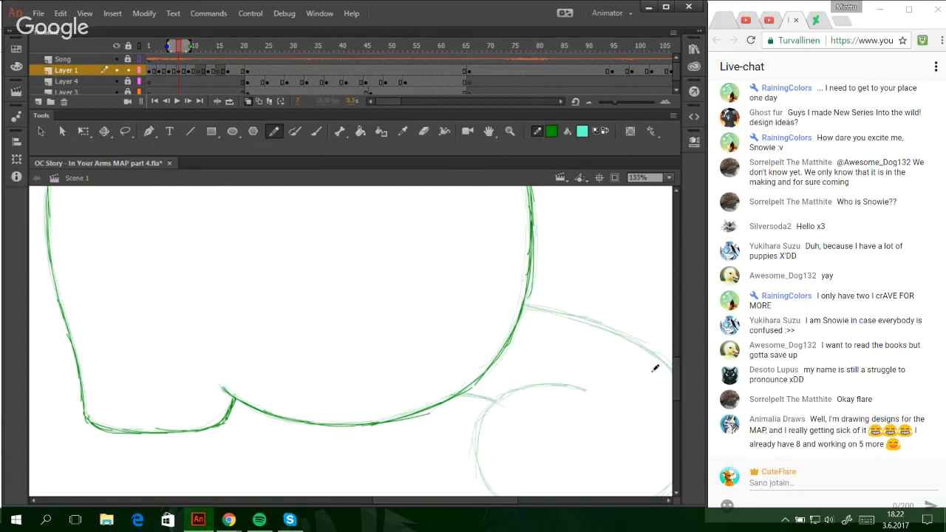
- Draw the curled tail with its inner curl, rounded underside and outer curve back to the rump
drag(677, 354, 675, 382)
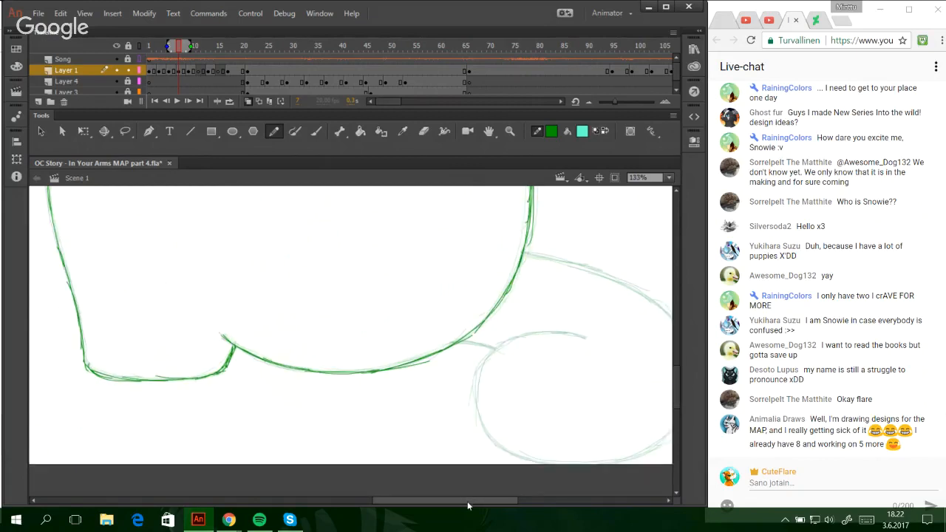
drag(470, 501, 508, 507)
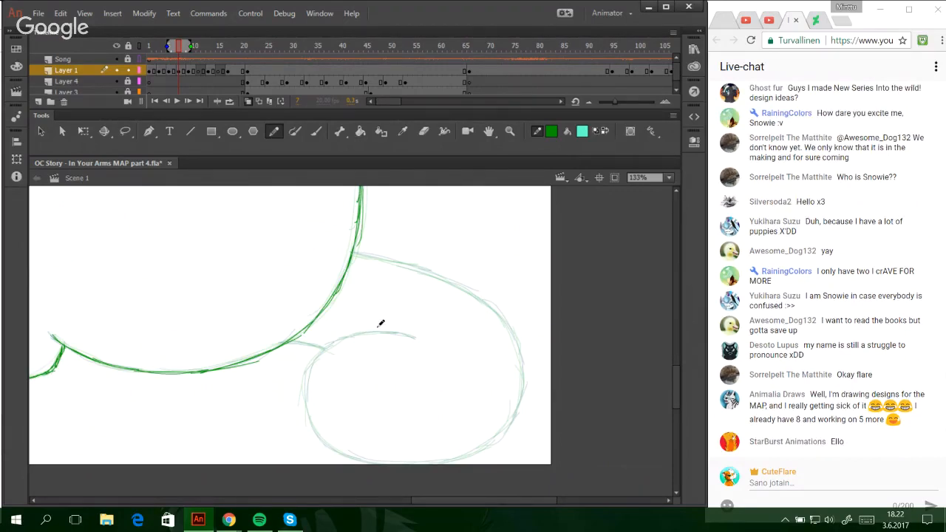
drag(415, 337, 350, 335)
key(ctrl+z)
mouse_move(415, 338)
mouse_down()
mouse_move(332, 341)
mouse_move(359, 335)
mouse_move(316, 361)
mouse_move(330, 345)
mouse_move(306, 395)
mouse_move(311, 359)
mouse_move(312, 430)
mouse_move(330, 446)
mouse_move(392, 459)
mouse_move(467, 453)
mouse_move(504, 423)
mouse_up()
mouse_move(469, 451)
mouse_down()
mouse_move(518, 397)
mouse_move(502, 431)
mouse_move(522, 364)
mouse_move(516, 348)
mouse_move(518, 374)
mouse_move(513, 331)
mouse_move(515, 349)
mouse_move(470, 292)
mouse_up()
key(ctrl+z)
drag(355, 253, 408, 265)
mouse_move(350, 253)
mouse_down()
mouse_move(473, 294)
mouse_move(426, 268)
mouse_move(484, 306)
mouse_move(481, 298)
mouse_move(501, 314)
mouse_move(522, 382)
mouse_up()
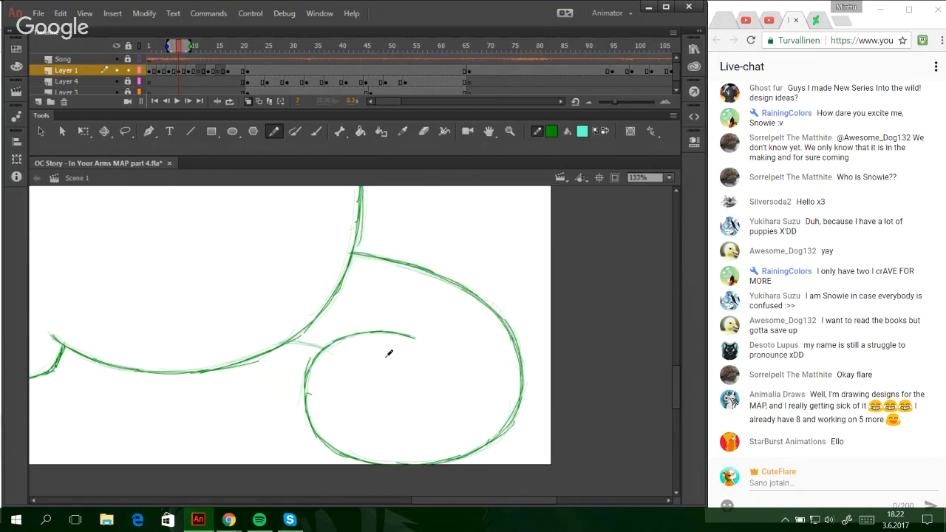
- Draw the short line joining the body's underside to the tail's inner curl
drag(287, 344, 321, 348)
key(ctrl+z)
key(ctrl+z)
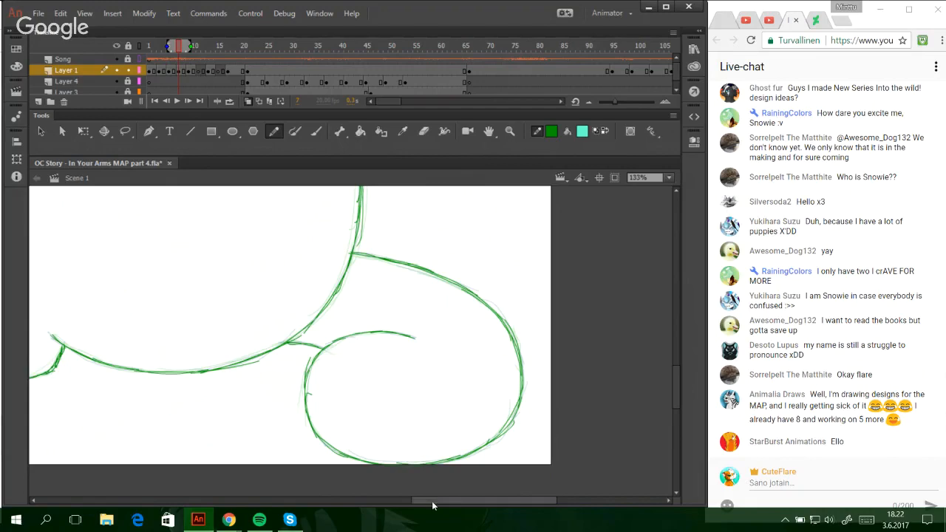
drag(434, 506, 364, 504)
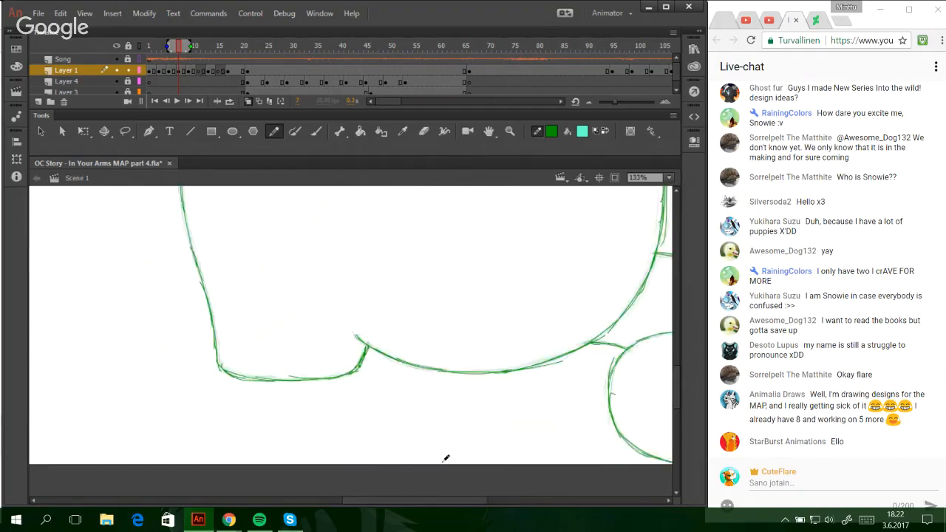
mouse_move(675, 397)
mouse_down()
mouse_move(658, 318)
mouse_move(669, 401)
mouse_up()
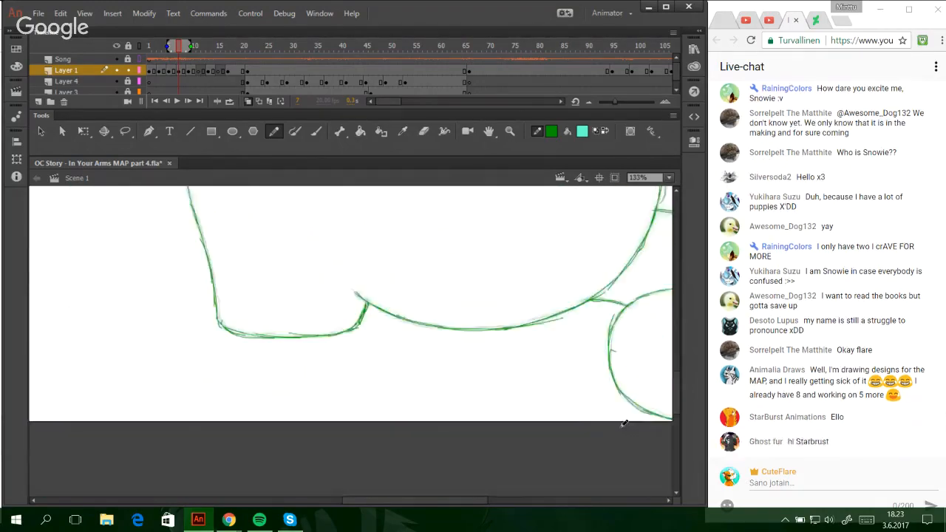
drag(471, 498, 540, 483)
drag(675, 412, 669, 401)
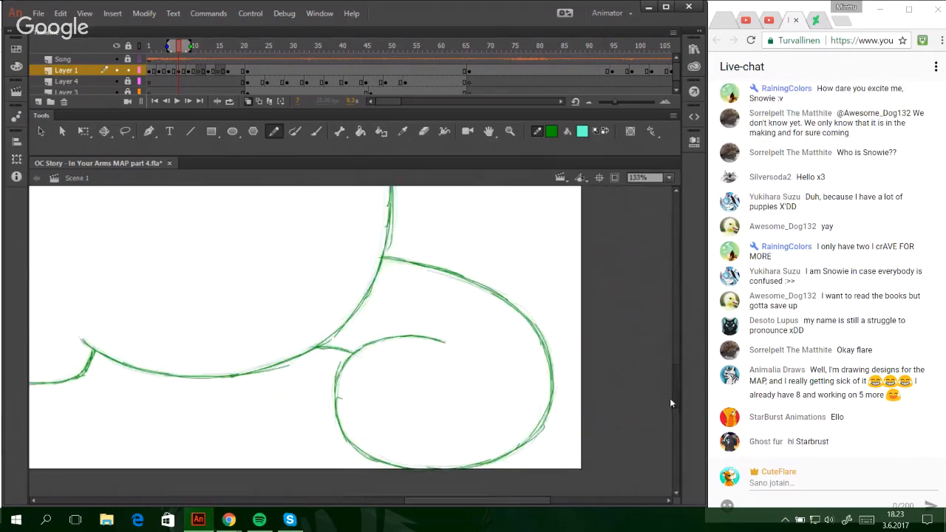
- On frame 11, draw the curled tail's full outline and the short line joining it to the body
click(203, 48)
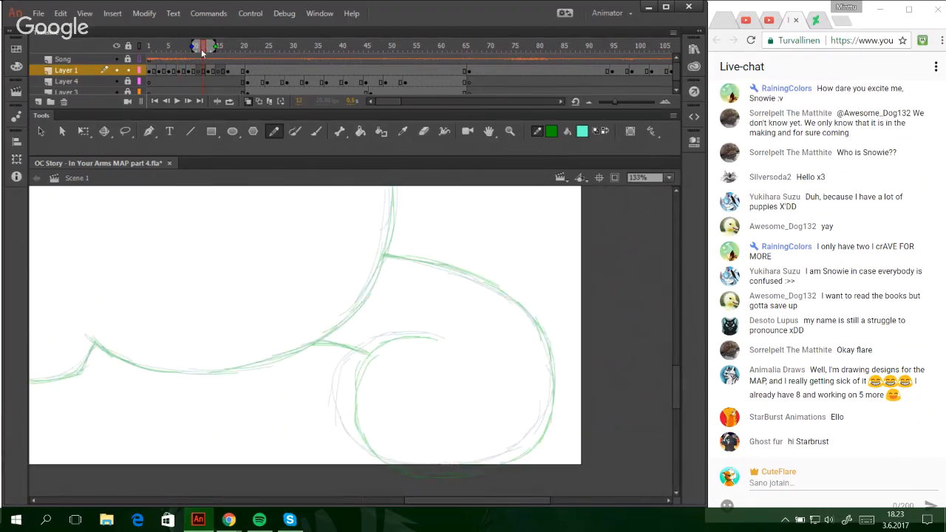
drag(202, 52, 195, 48)
mouse_move(443, 339)
mouse_down()
mouse_move(380, 334)
mouse_move(359, 353)
mouse_move(360, 433)
mouse_move(350, 430)
mouse_move(403, 471)
mouse_up()
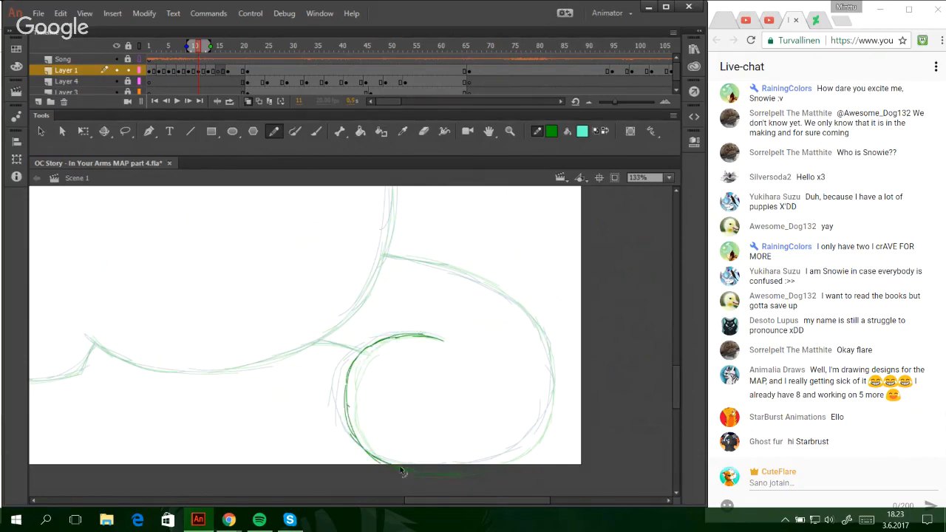
drag(361, 442, 481, 464)
mouse_move(397, 466)
mouse_down()
mouse_move(456, 468)
mouse_move(436, 470)
mouse_move(508, 456)
mouse_move(459, 467)
mouse_move(530, 439)
mouse_move(544, 415)
mouse_move(517, 447)
mouse_move(538, 427)
mouse_move(533, 435)
mouse_move(549, 393)
mouse_move(543, 421)
mouse_move(552, 405)
mouse_move(543, 331)
mouse_move(551, 378)
mouse_move(548, 343)
mouse_move(550, 376)
mouse_move(538, 323)
mouse_move(547, 357)
mouse_move(513, 296)
mouse_up()
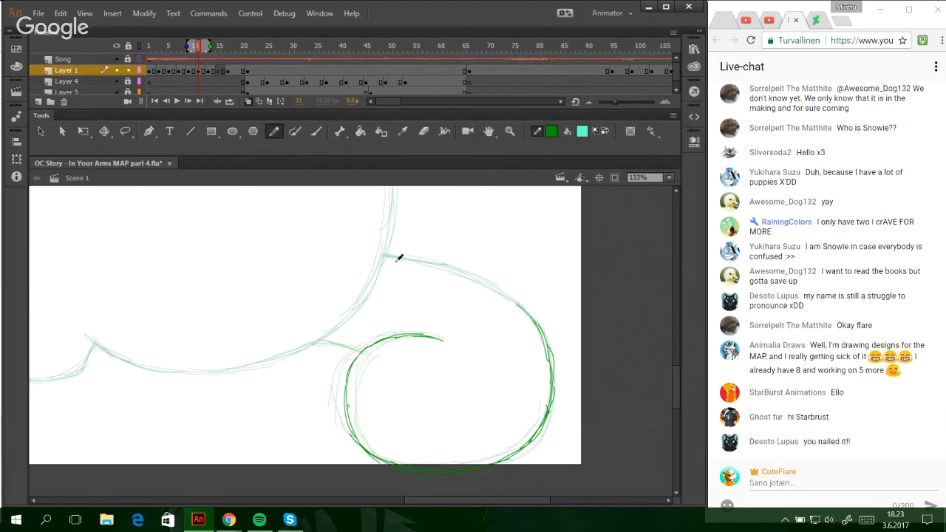
drag(399, 258, 549, 359)
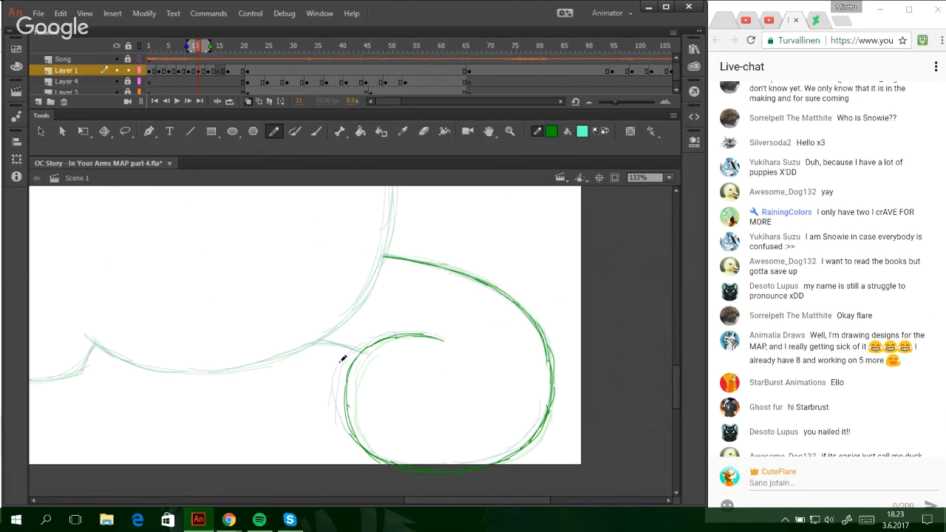
drag(318, 341, 365, 349)
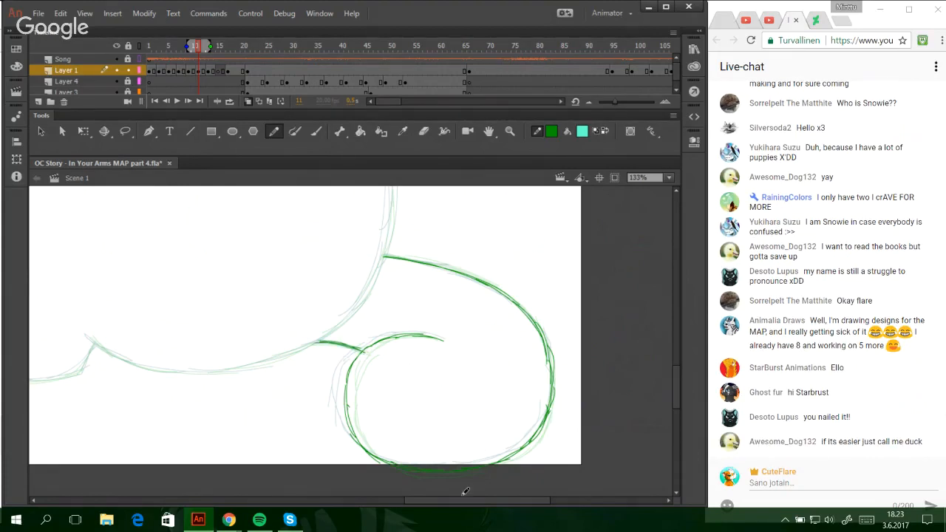
- Draw frame 11's belly curve from behind the front paw around the rump and up the lower back
drag(457, 500, 402, 501)
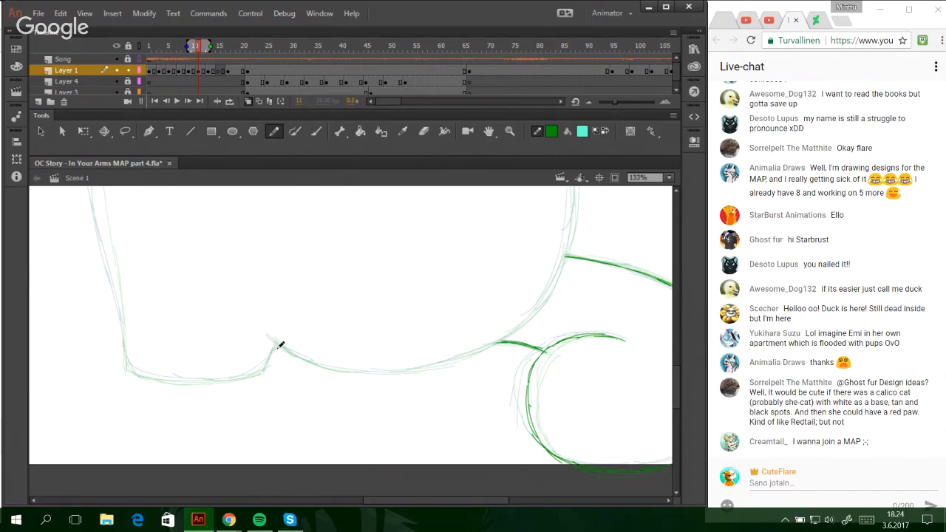
mouse_move(268, 332)
mouse_down()
mouse_move(338, 368)
mouse_move(433, 367)
mouse_move(411, 365)
mouse_move(504, 338)
mouse_move(473, 353)
mouse_move(534, 343)
mouse_move(515, 332)
mouse_move(475, 353)
mouse_move(565, 258)
mouse_up()
drag(528, 319, 566, 253)
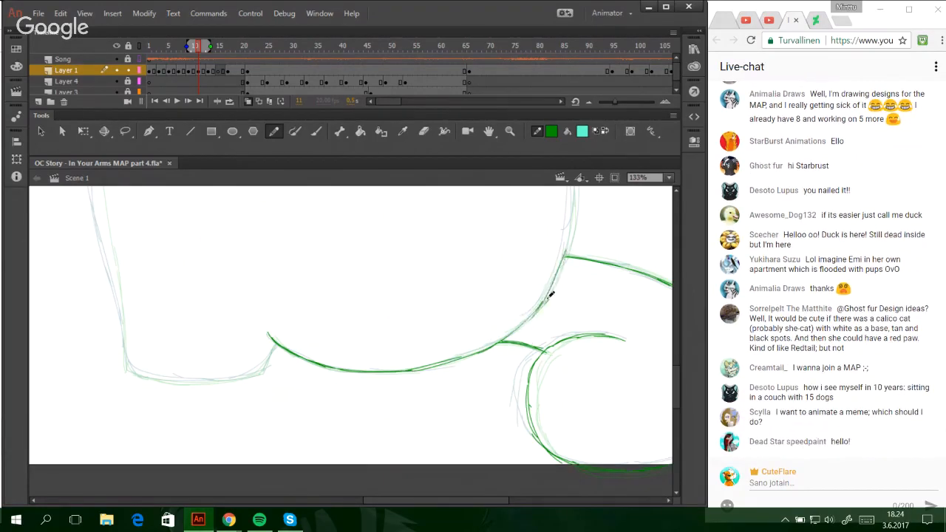
drag(551, 293, 575, 214)
drag(552, 294, 573, 194)
drag(566, 251, 573, 186)
- Draw frame 11's front leg down its front edge, and the paw's rounded underside up to the belly line
drag(98, 190, 108, 243)
mouse_move(100, 195)
mouse_down()
mouse_move(128, 368)
mouse_move(141, 381)
mouse_up()
drag(129, 372, 184, 382)
key(ctrl+z)
key(ctrl+z)
key(ctrl+z)
mouse_move(126, 356)
mouse_down()
mouse_move(135, 379)
mouse_move(151, 384)
mouse_move(247, 367)
mouse_up()
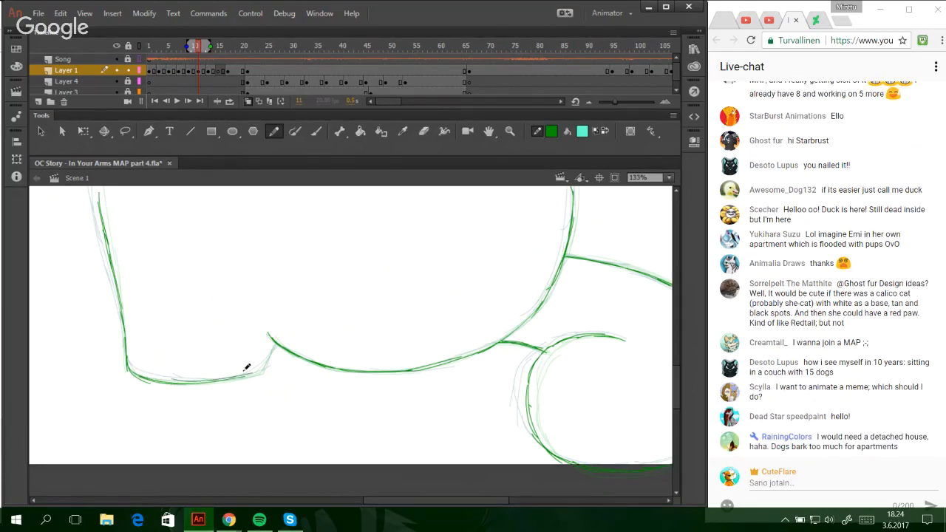
key(ctrl+z)
drag(179, 381, 263, 367)
mouse_move(211, 381)
mouse_down()
mouse_move(263, 368)
mouse_move(272, 344)
mouse_up()
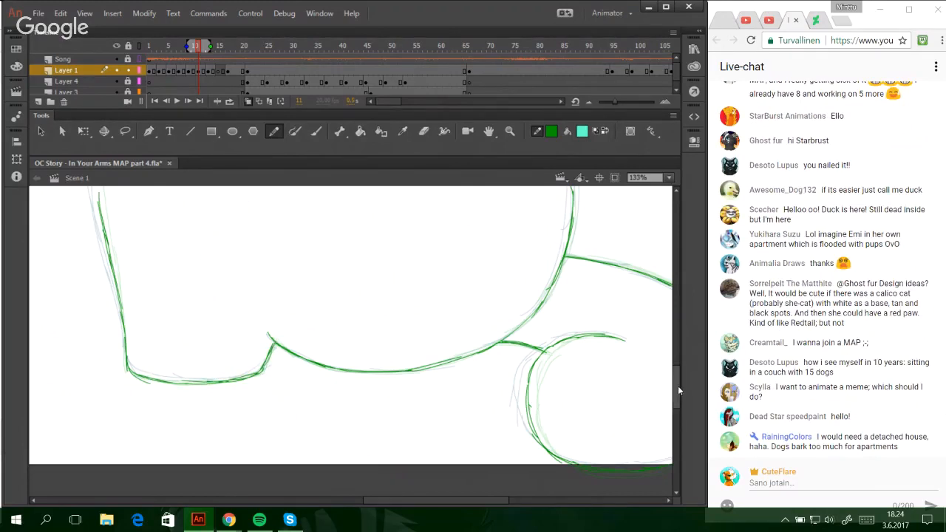
- Extend the front leg's line upward into the chest curve, ending at the base of the neck
drag(678, 386, 676, 355)
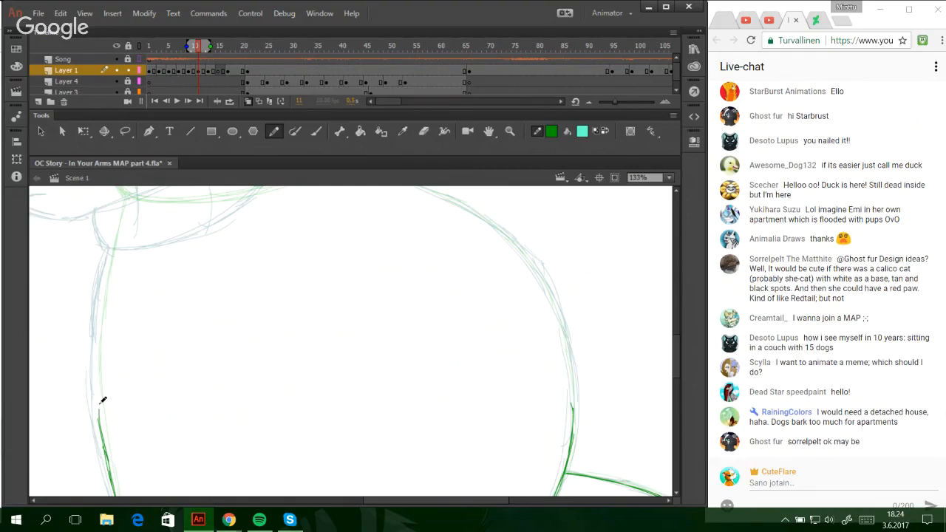
mouse_move(104, 438)
mouse_down()
mouse_move(91, 380)
mouse_move(99, 341)
mouse_up()
key(ctrl+z)
key(ctrl+z)
key(ctrl+z)
drag(101, 427, 100, 307)
drag(98, 384, 104, 268)
drag(99, 350, 111, 239)
key(ctrl+z)
drag(99, 322, 112, 242)
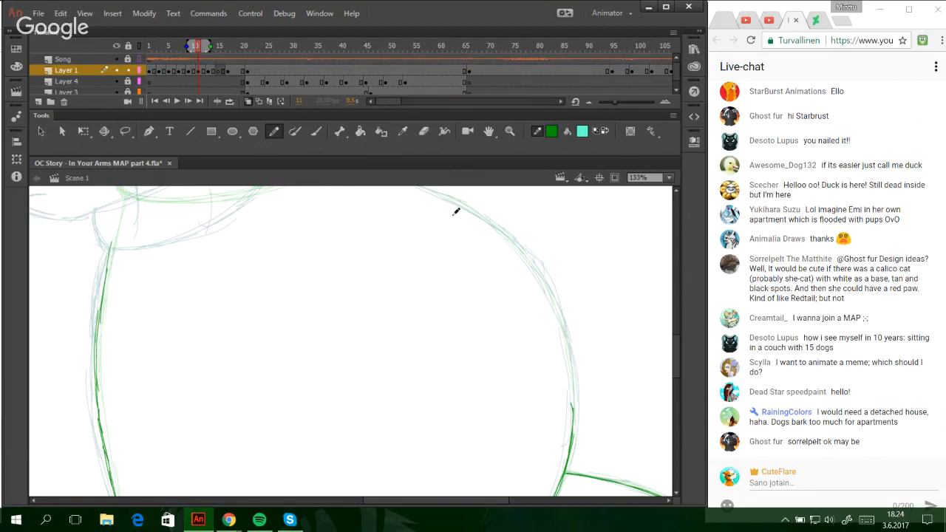
- Draw the rounded back curve from behind the shoulder down to the existing rump line
drag(433, 190, 528, 247)
mouse_move(484, 220)
mouse_down()
mouse_move(549, 296)
mouse_move(547, 280)
mouse_up()
key(ctrl+z)
drag(510, 241, 563, 332)
drag(538, 272, 572, 374)
drag(566, 342, 564, 445)
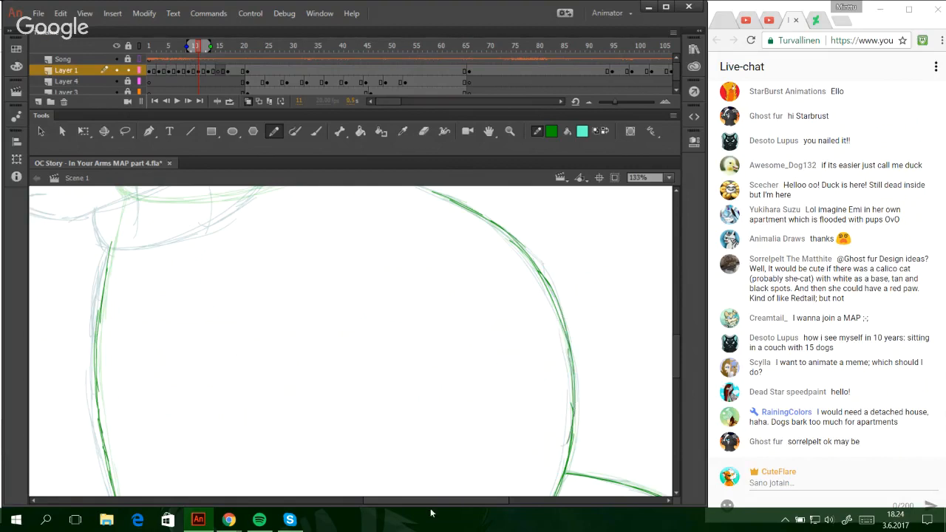
- Draw a turquoise oval as frame 11's head construction circle and delete its fill
drag(444, 507, 405, 508)
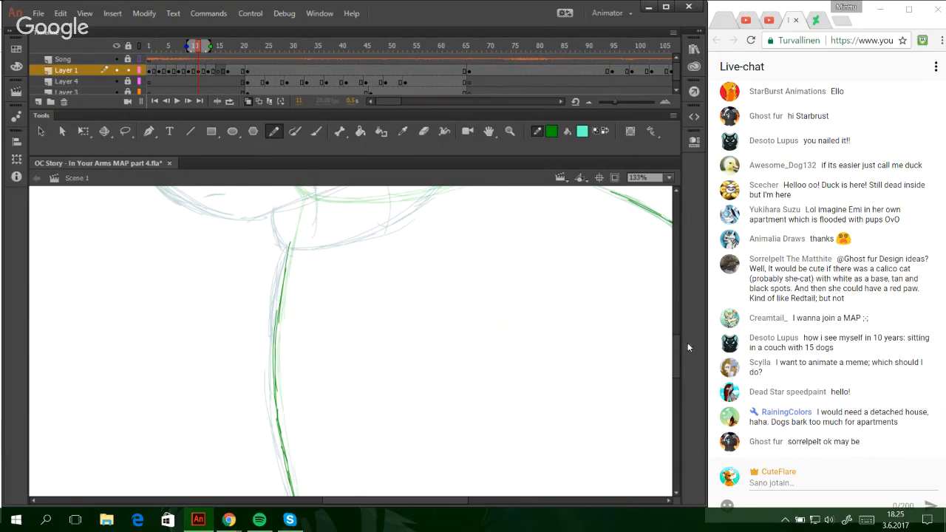
scroll(648, 288, up, 6)
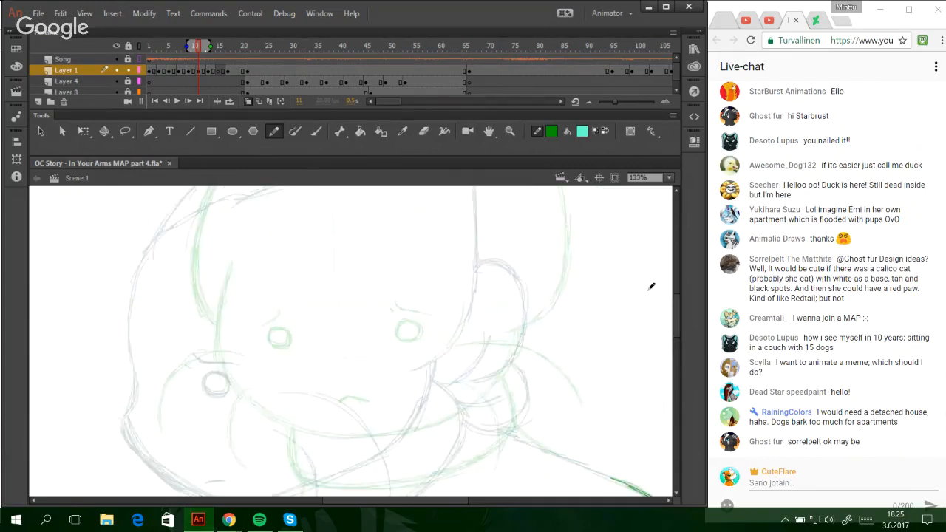
key(o)
click(605, 133)
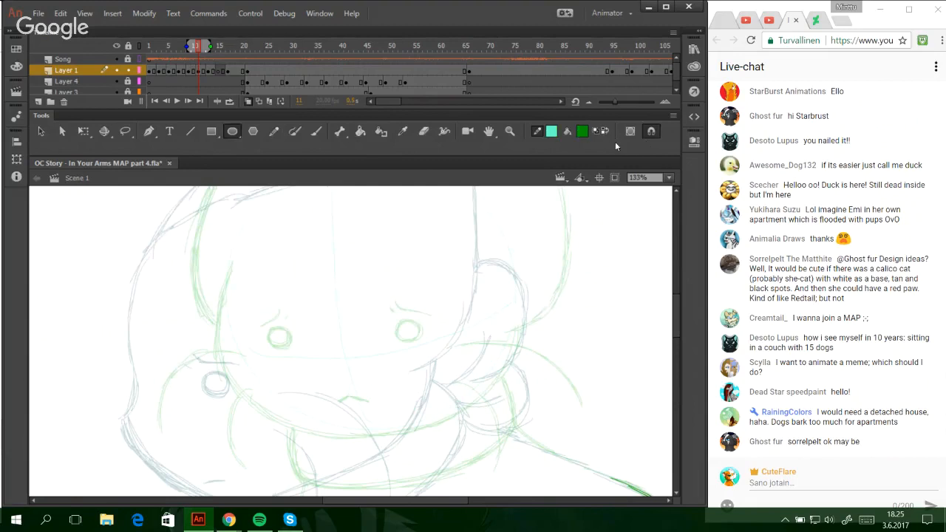
click(668, 178)
click(644, 217)
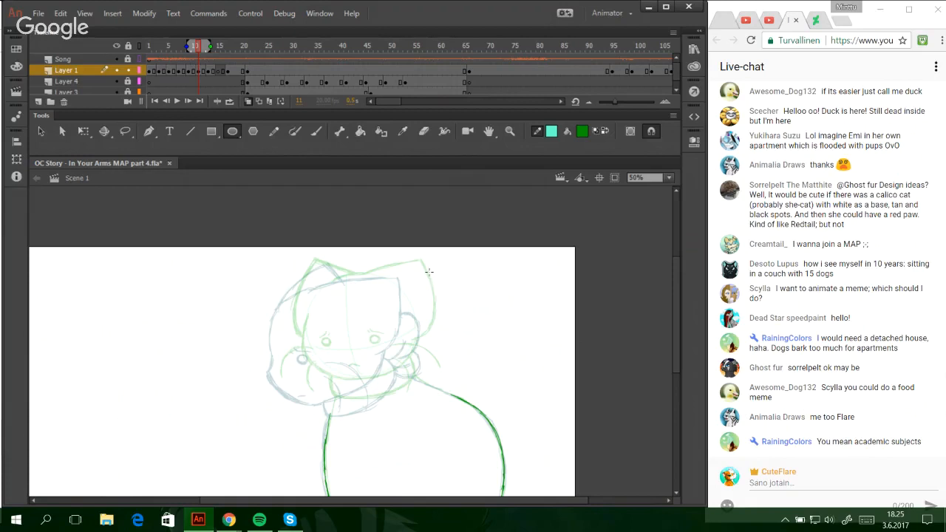
click(510, 131)
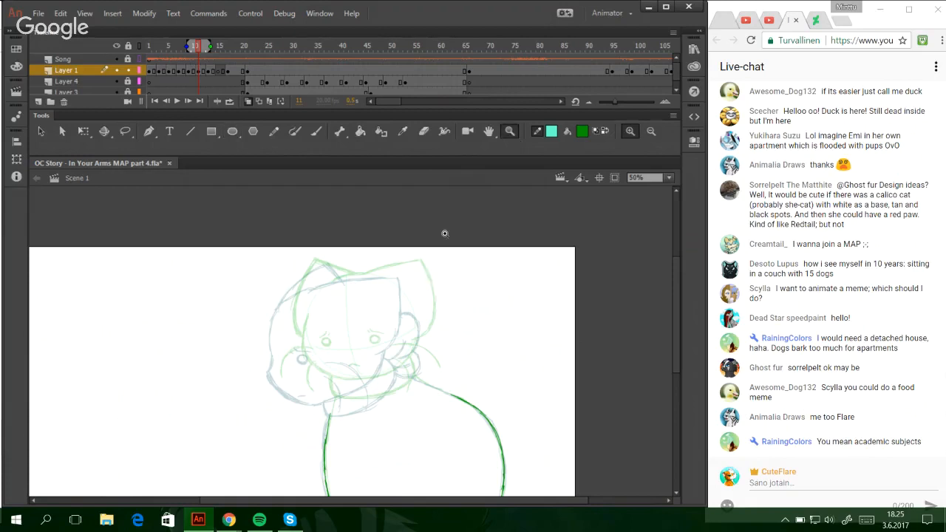
drag(251, 254, 481, 431)
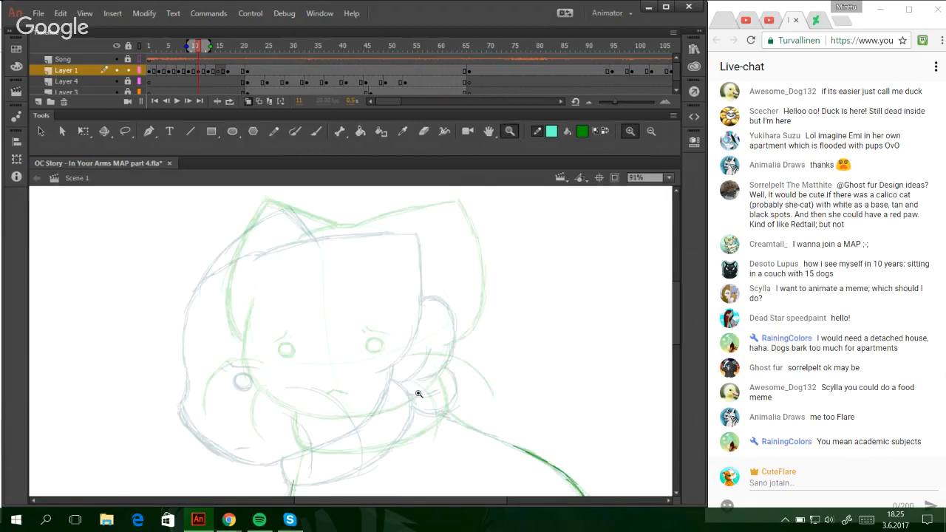
click(231, 132)
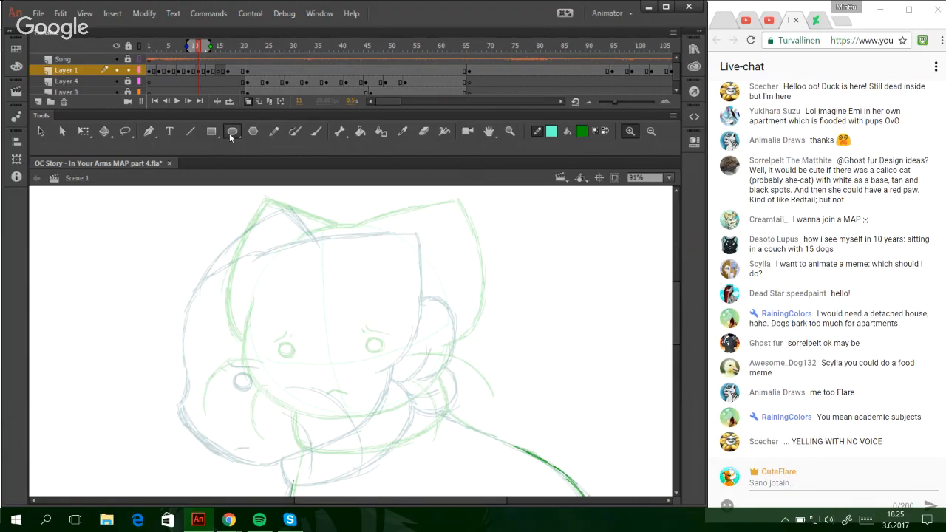
drag(211, 258, 413, 438)
ctrl+click(325, 341)
key(Delete)
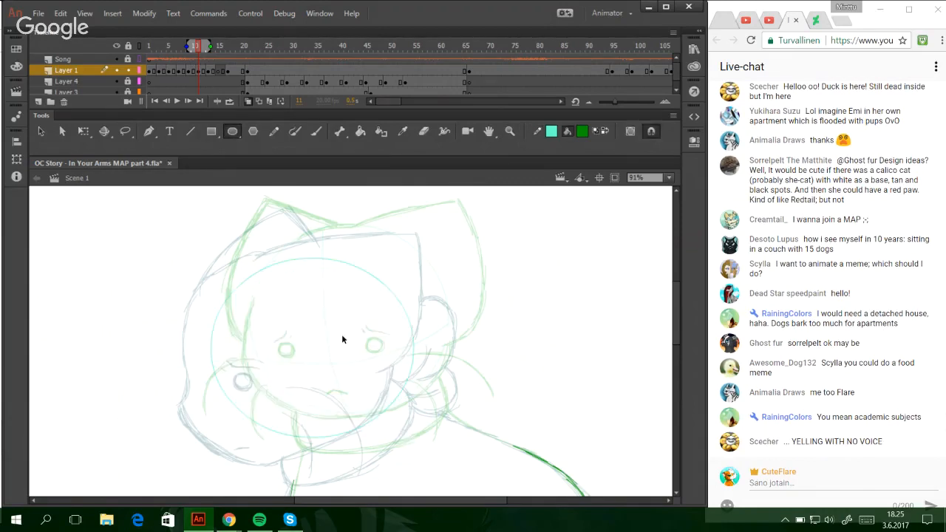
- Stretch the head construction circle slightly taller and position it over the onion-skinned heads for the in-between pose
click(83, 130)
drag(154, 211, 417, 452)
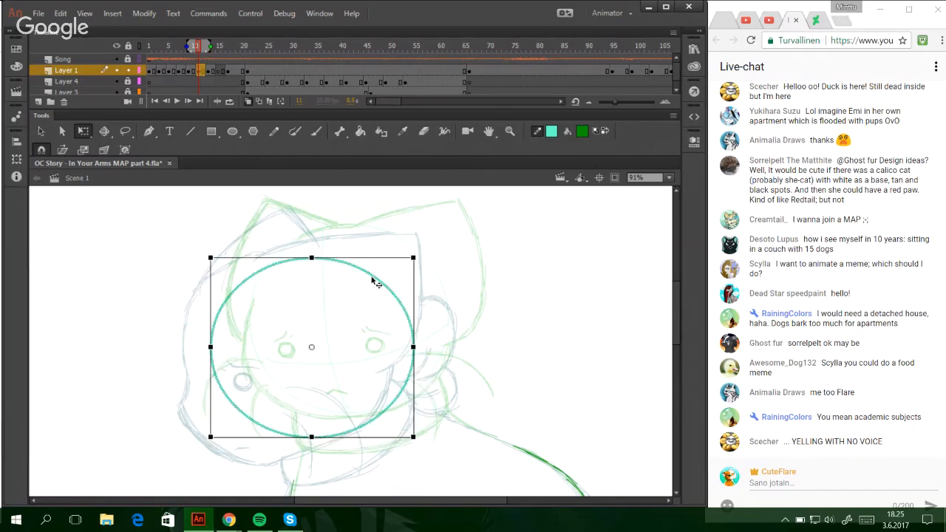
drag(373, 281, 411, 256)
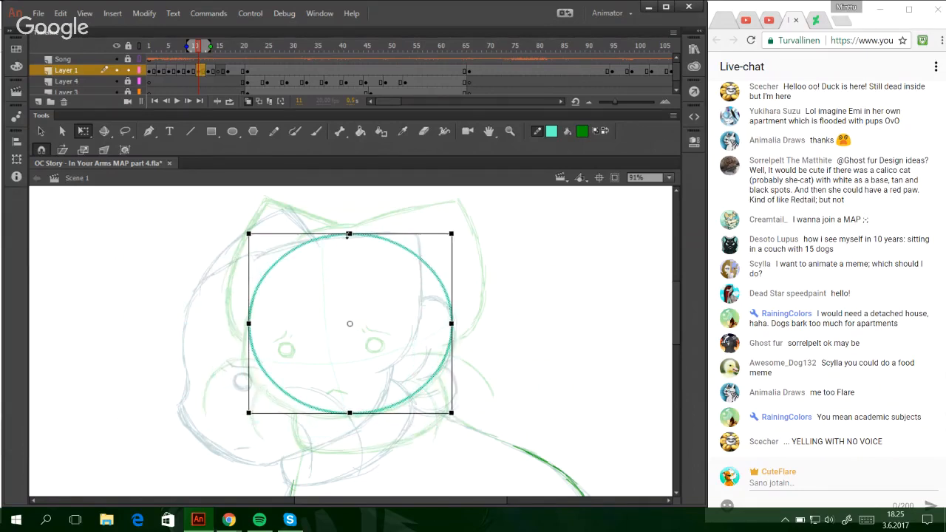
drag(348, 234, 348, 226)
drag(424, 262, 384, 273)
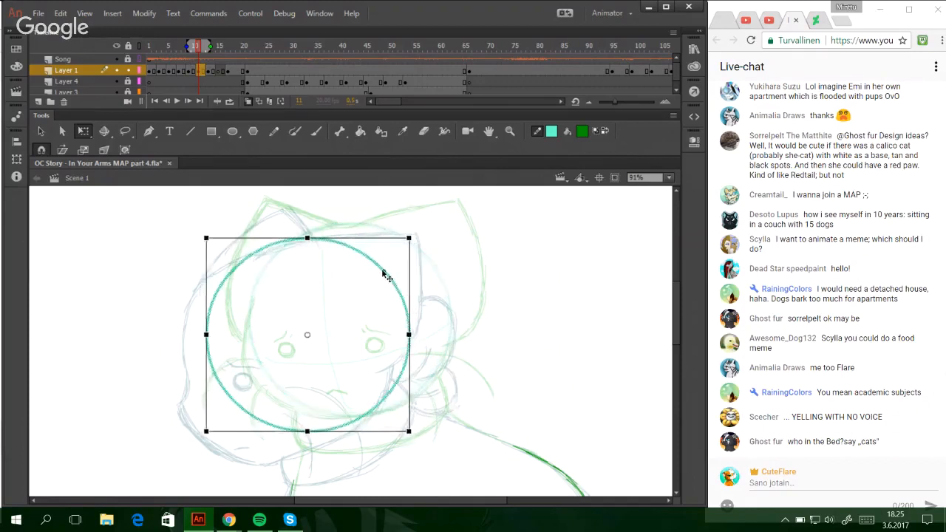
click(479, 358)
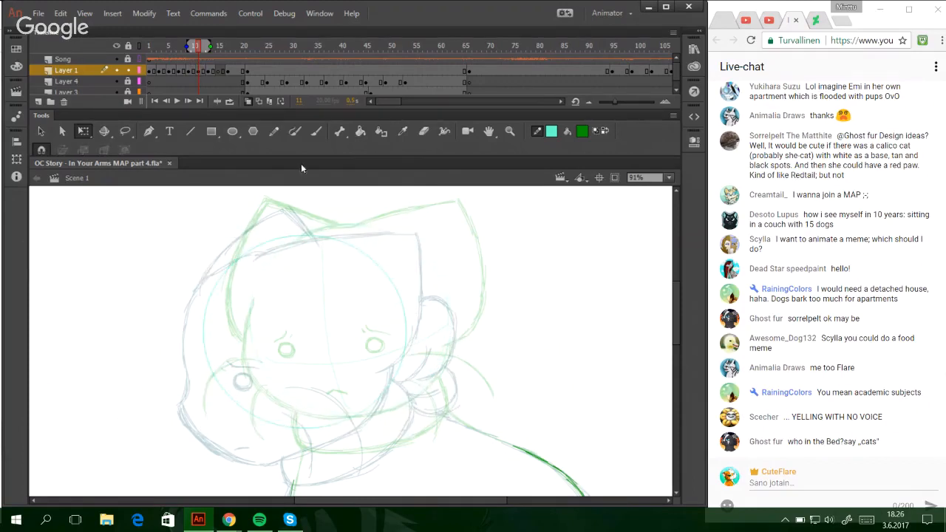
- With the Pencil in Smooth mode, draw the curved eye line and vertical centre line across the head circle
key(y)
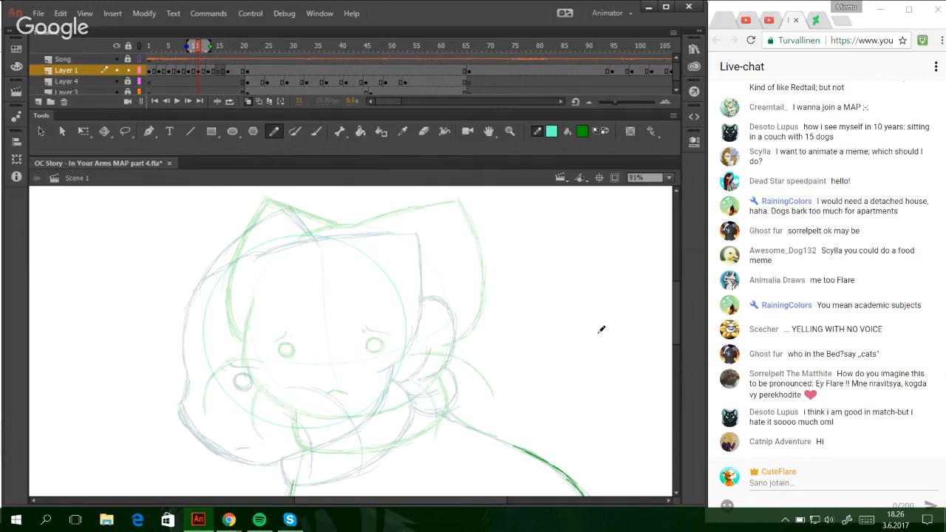
click(650, 132)
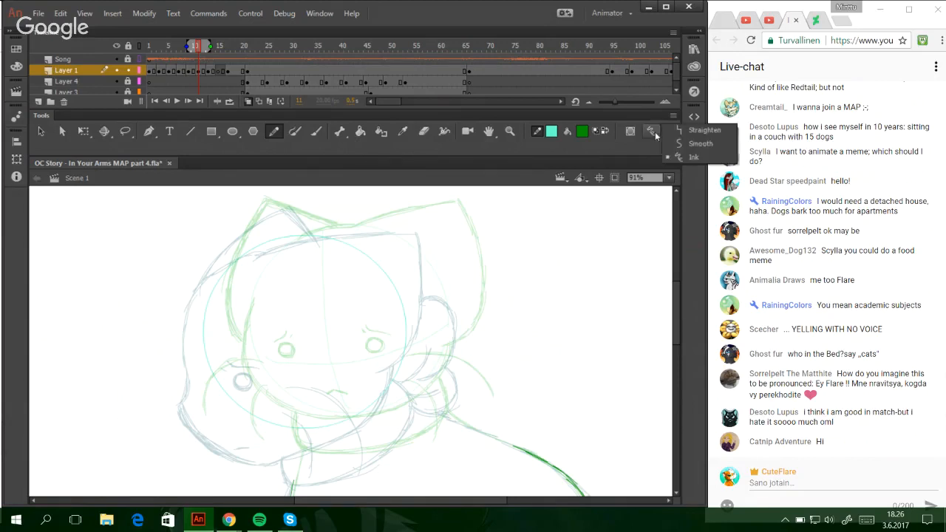
click(683, 148)
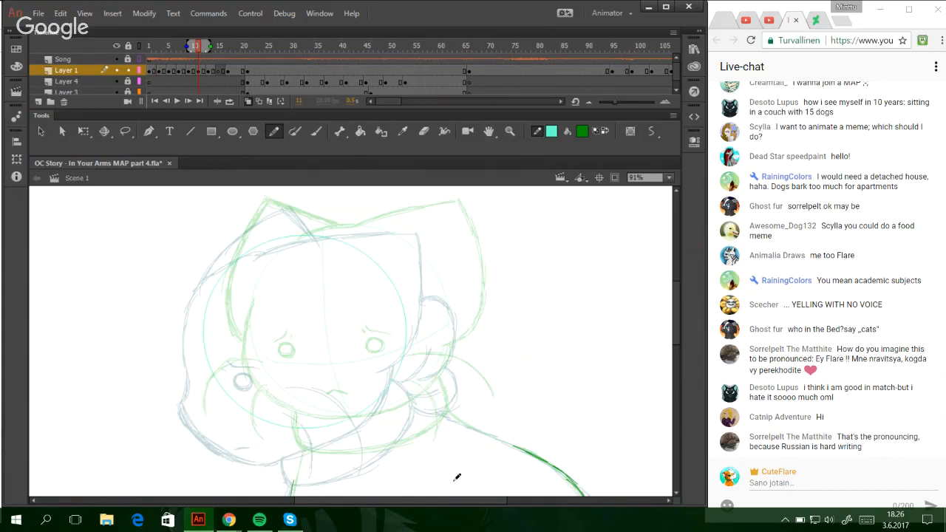
mouse_move(207, 369)
mouse_down()
mouse_move(334, 309)
mouse_move(424, 301)
mouse_up()
key(ctrl+z)
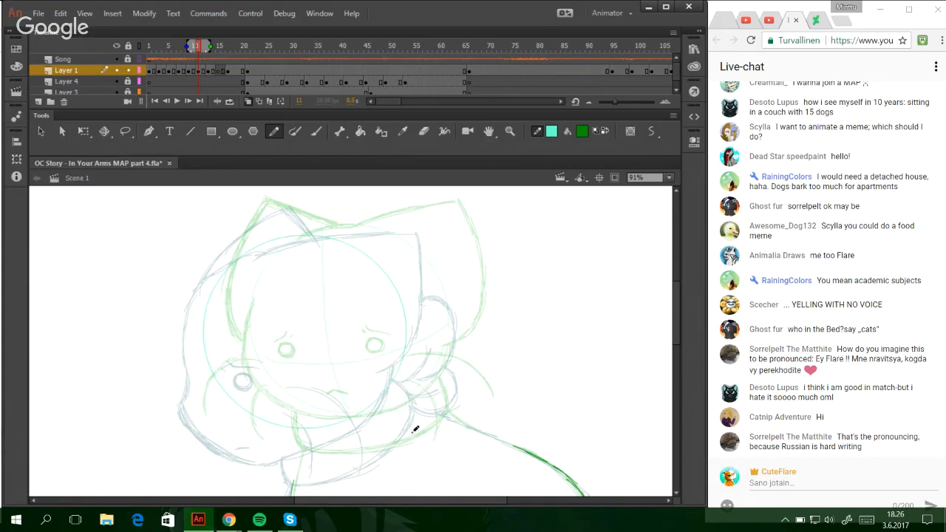
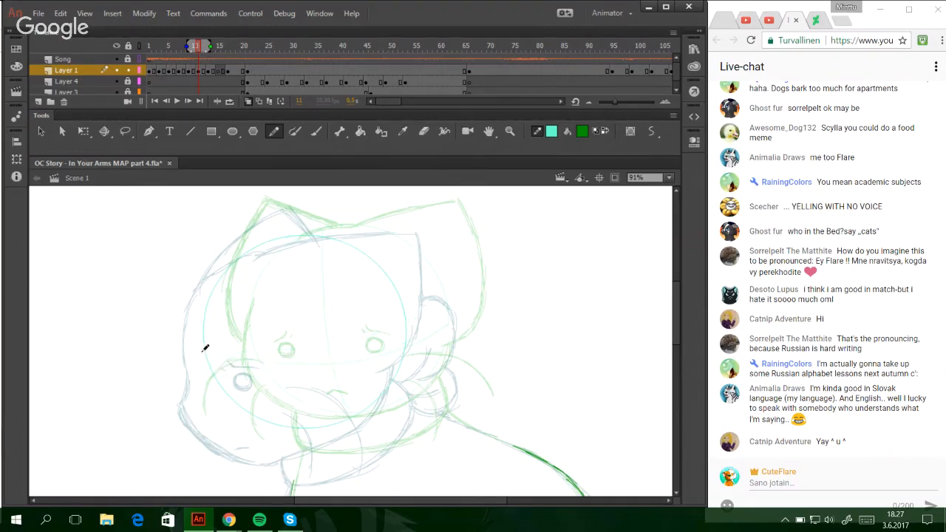
drag(216, 359, 341, 342)
key(ctrl+z)
drag(369, 327, 383, 326)
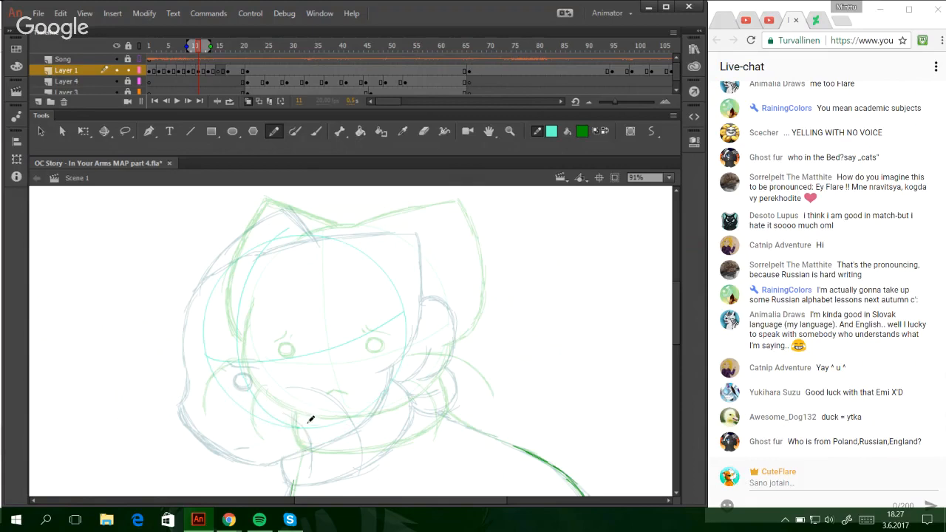
- Set the Pencil to Ink mode with a green stroke and draw the round near eye and narrow far eye on the eye line
click(650, 130)
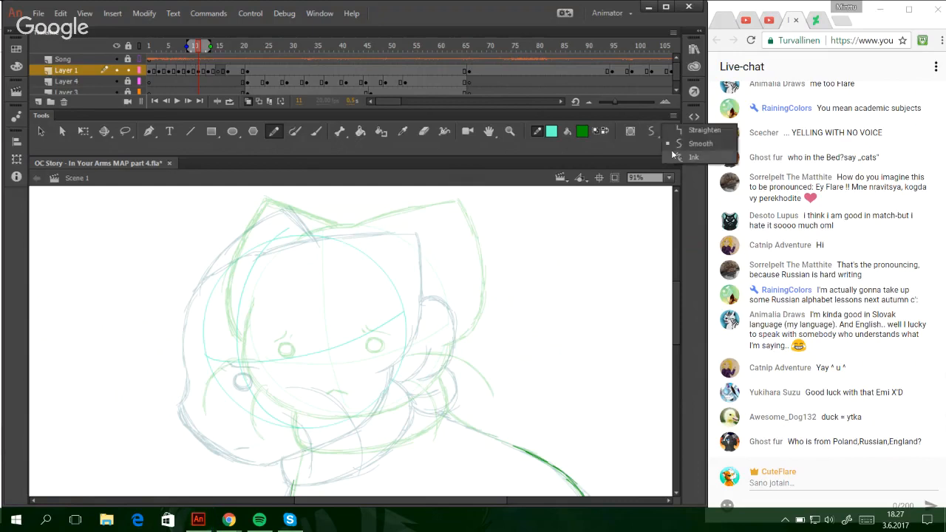
click(688, 156)
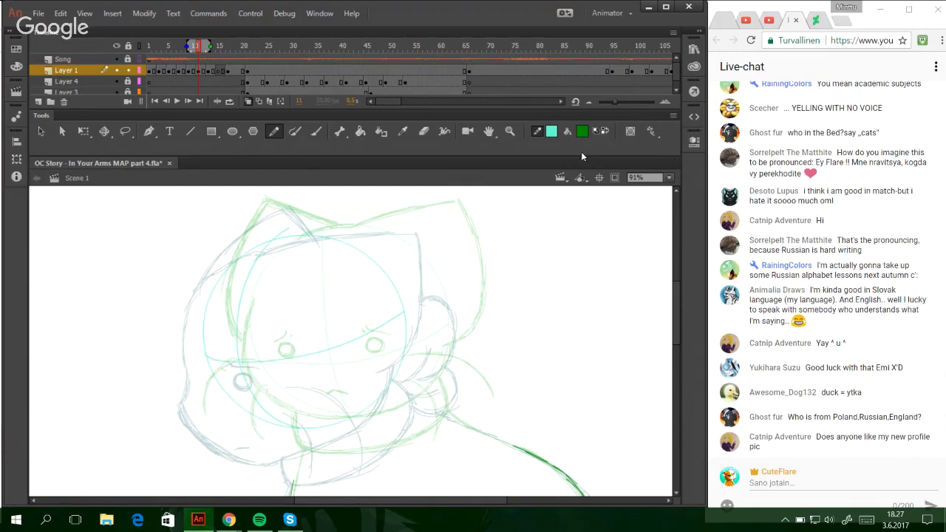
key(x)
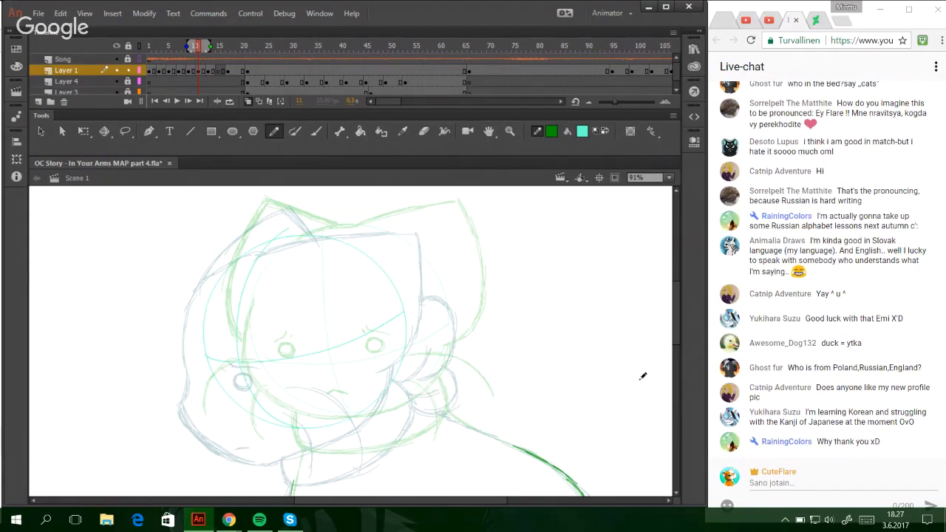
mouse_move(673, 342)
mouse_down()
mouse_move(677, 393)
mouse_move(672, 349)
mouse_up()
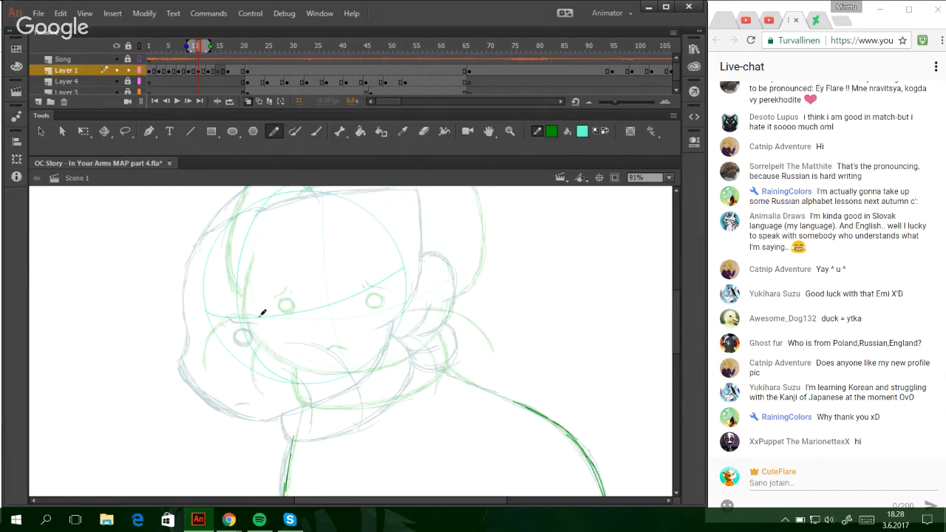
mouse_move(300, 302)
mouse_down()
mouse_move(306, 314)
mouse_move(309, 303)
mouse_move(303, 311)
mouse_up()
drag(219, 309, 217, 315)
drag(309, 309, 318, 321)
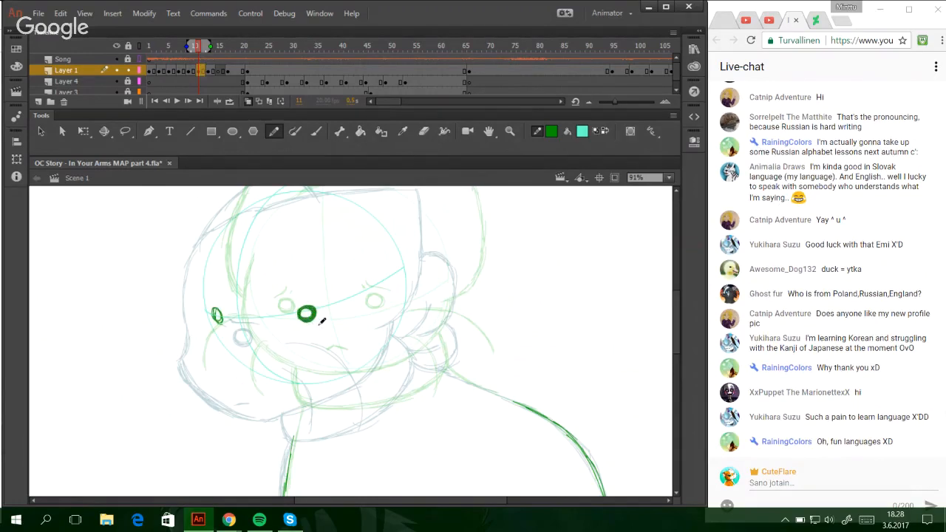
- Nudge the near eye's circle slightly toward the far eye along the eye line
key(Left)
key(Left)
key(Left)
key(Left)
key(Left)
key(Down)
key(Left)
key(Left)
key(Down)
key(Down)
key(Up)
key(Up)
click(311, 310)
- Draw slanted brows above both eyes and the short mouth line beneath them
mouse_move(288, 293)
mouse_down()
mouse_move(317, 302)
mouse_move(301, 302)
mouse_up()
drag(212, 306, 221, 294)
key(ctrl+z)
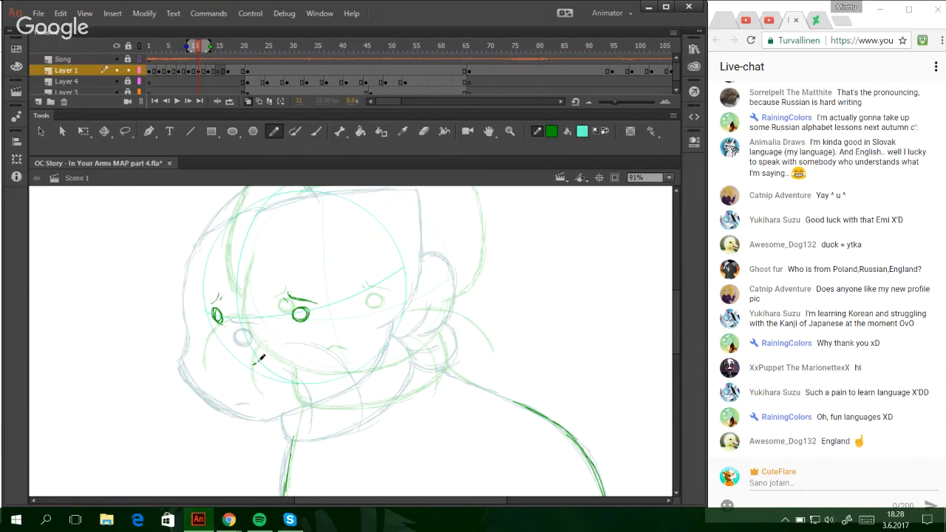
drag(255, 363, 273, 364)
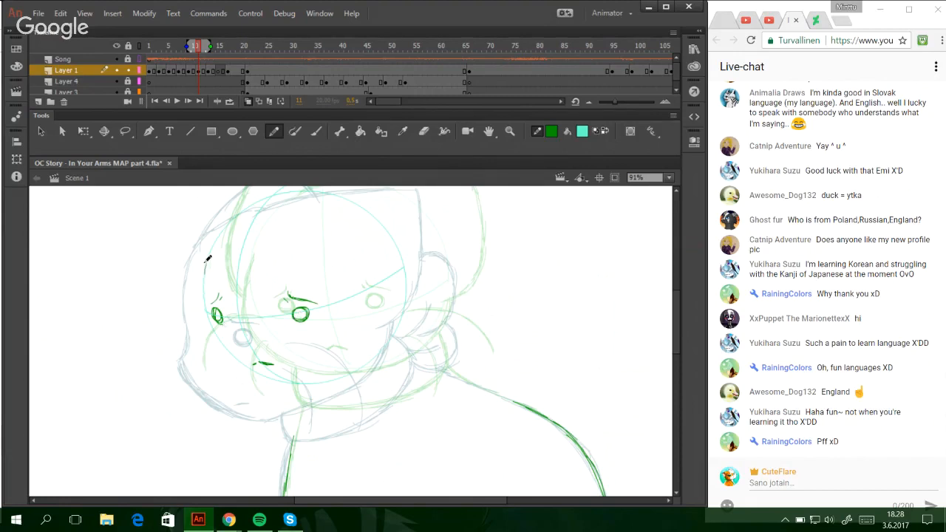
- Draw the far side of the face from the forehead past the far eye to the cheek
drag(209, 262, 205, 342)
key(ctrl+z)
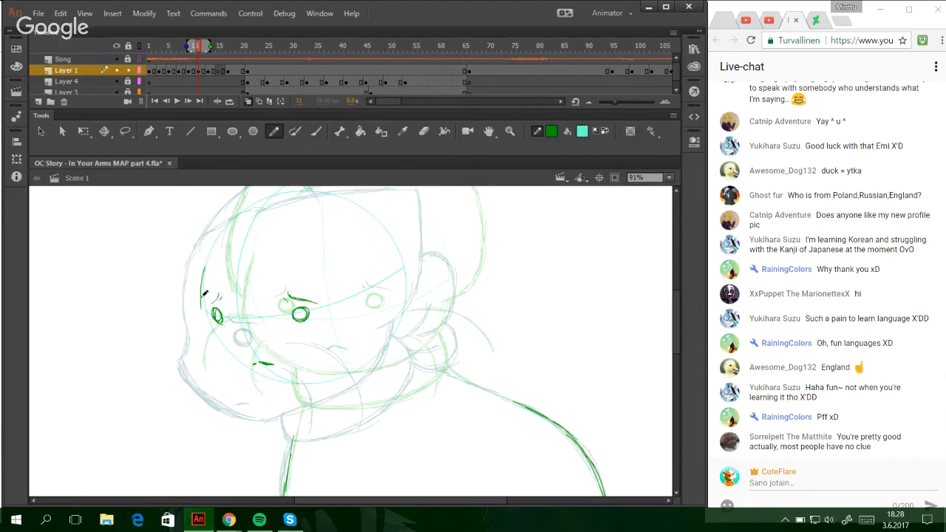
drag(202, 292, 198, 333)
key(ctrl+z)
mouse_move(202, 289)
mouse_down()
mouse_move(196, 337)
mouse_move(230, 381)
mouse_up()
key(ctrl+z)
drag(200, 325, 233, 384)
key(ctrl+z)
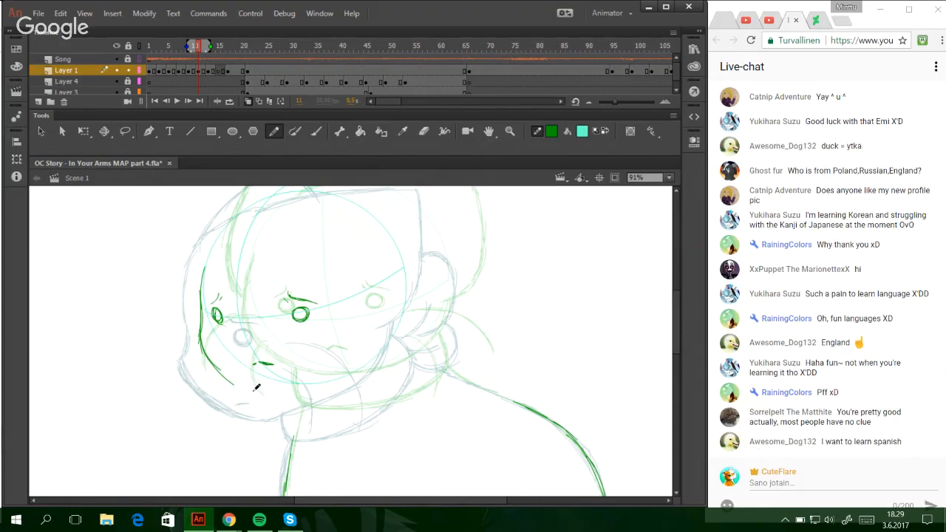
- Draw the lower face outline from the far cheek around the chin and up along the near side of the jaw
key(ctrl+z)
mouse_move(201, 331)
mouse_down()
mouse_move(257, 392)
mouse_move(274, 398)
mouse_up()
drag(223, 375, 278, 396)
key(ctrl+z)
key(ctrl+z)
mouse_move(205, 350)
mouse_down()
mouse_move(238, 386)
mouse_move(294, 394)
mouse_move(350, 378)
mouse_up()
drag(299, 392, 342, 378)
key(ctrl+z)
key(ctrl+z)
key(ctrl+z)
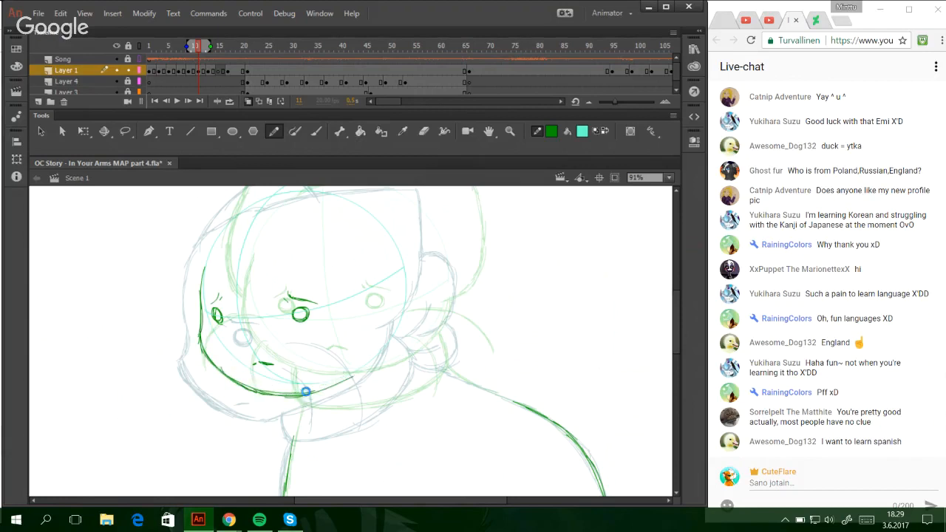
mouse_move(281, 394)
mouse_down()
mouse_move(376, 367)
mouse_move(367, 372)
mouse_up()
key(ctrl+z)
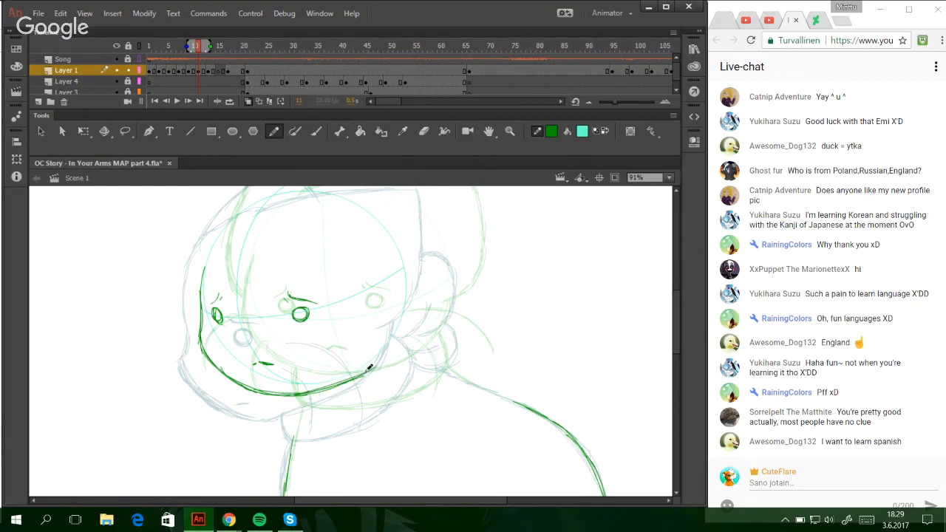
key(ctrl+z)
key(ctrl+z)
key(ctrl+z)
drag(264, 388, 367, 372)
drag(299, 393, 373, 367)
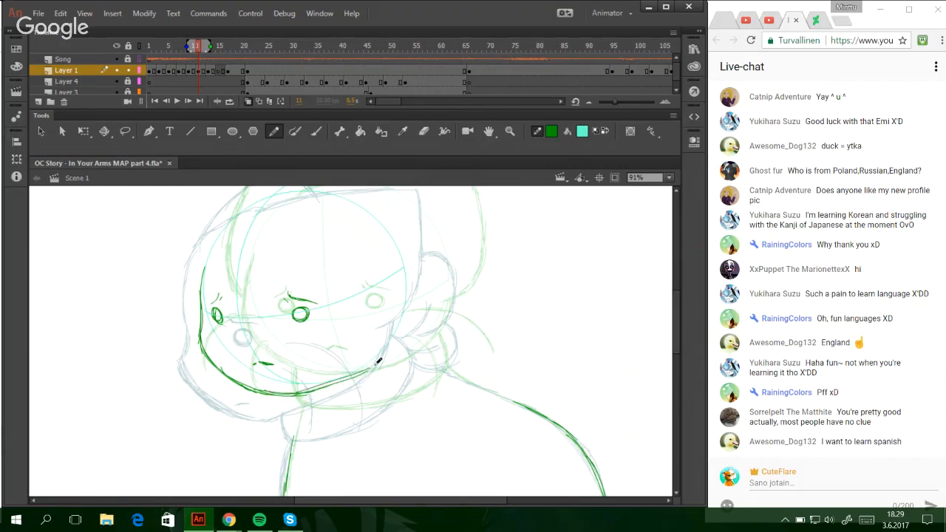
- Draw the top of the head from the far ear's base across to the tip of the near ear
mouse_move(675, 338)
mouse_down()
mouse_move(679, 313)
mouse_move(678, 328)
mouse_up()
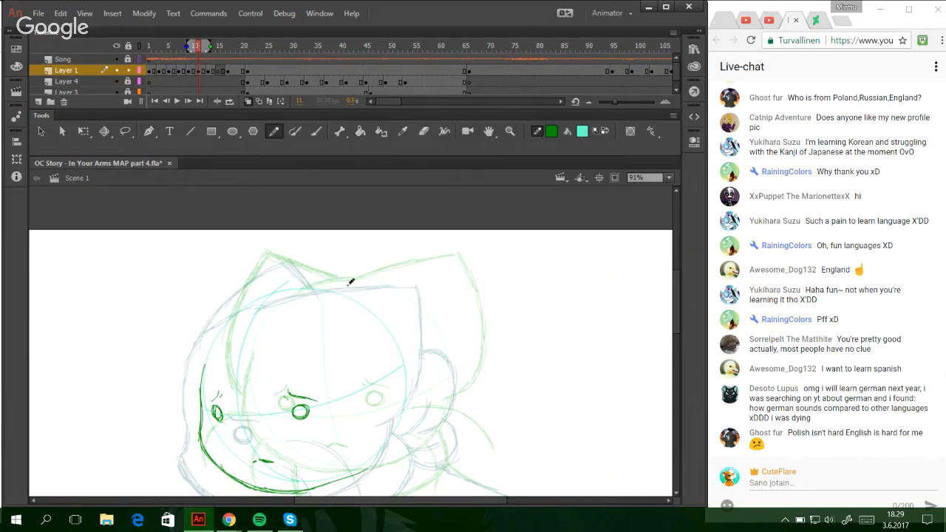
drag(303, 289, 384, 271)
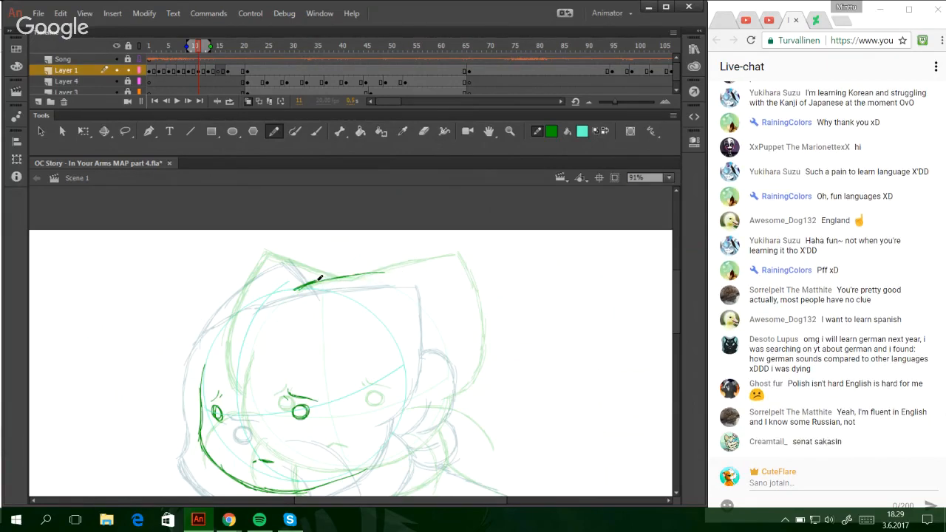
drag(320, 278, 427, 269)
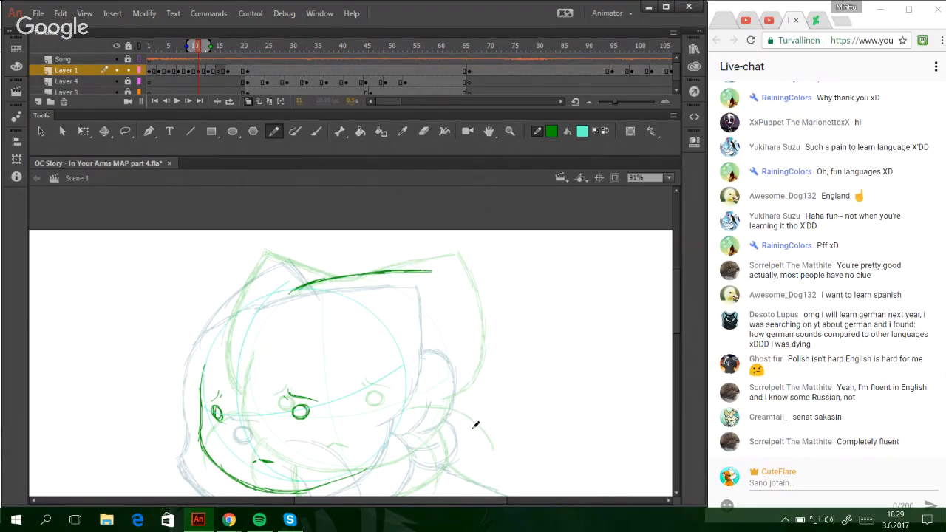
- Draw the near ear's outer edge from its tip, curving down and inward to its base behind the cheek
drag(384, 411, 446, 329)
key(ctrl+z)
drag(389, 414, 416, 403)
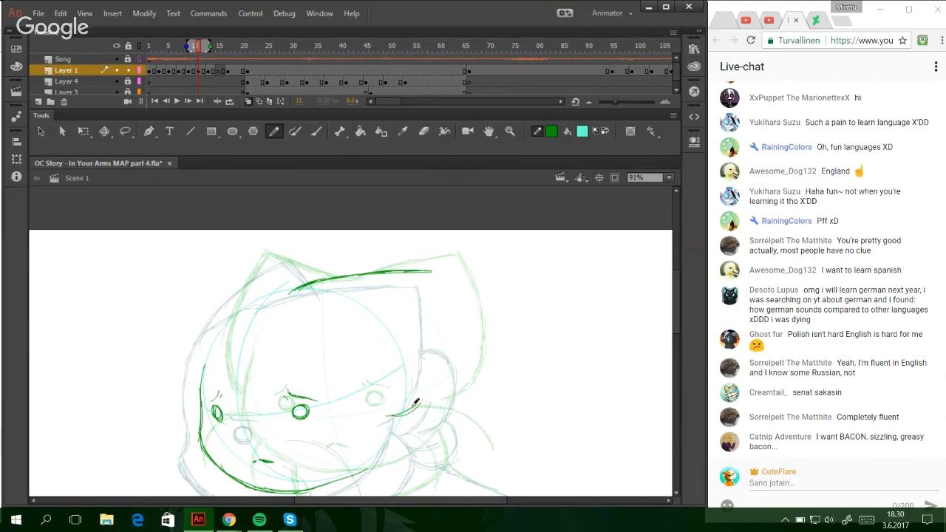
mouse_move(387, 416)
mouse_down()
mouse_move(430, 398)
mouse_move(444, 369)
mouse_up()
mouse_move(386, 415)
mouse_down()
mouse_move(413, 409)
mouse_move(394, 413)
mouse_move(434, 391)
mouse_move(423, 386)
mouse_move(409, 408)
mouse_move(444, 356)
mouse_up()
key(ctrl+z)
mouse_move(418, 405)
mouse_down()
mouse_move(442, 370)
mouse_move(444, 345)
mouse_up()
key(ctrl+z)
mouse_move(432, 387)
mouse_down()
mouse_move(438, 322)
mouse_move(443, 348)
mouse_move(437, 298)
mouse_up()
key(ctrl+z)
key(ctrl+z)
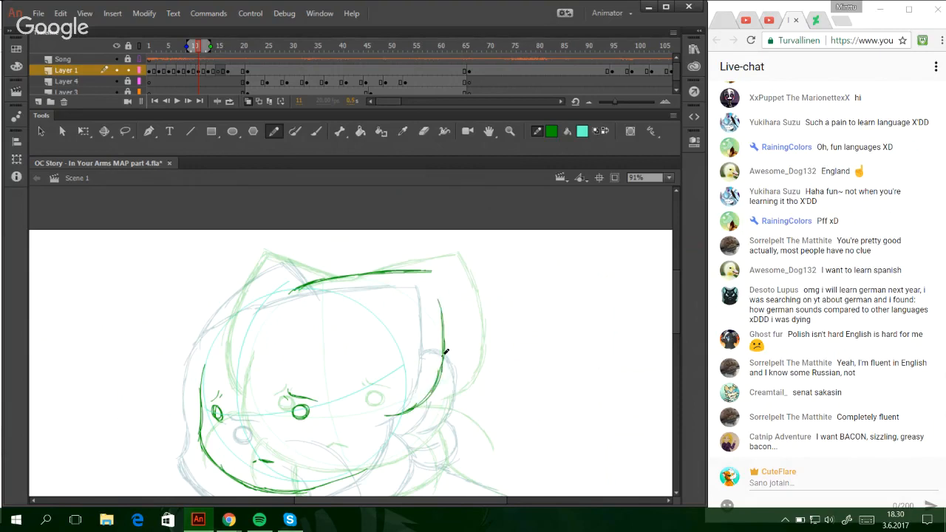
mouse_move(444, 353)
mouse_down()
mouse_move(438, 275)
mouse_move(444, 358)
mouse_up()
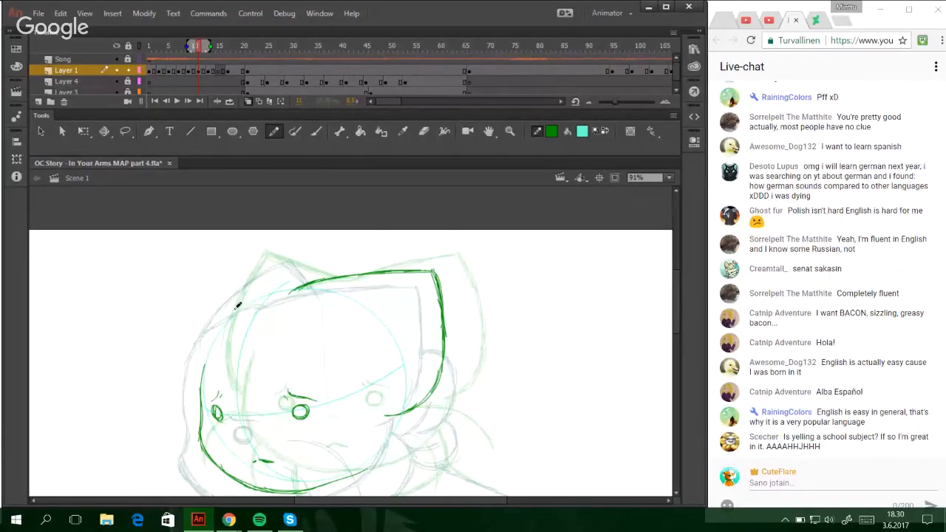
- Extend the top-of-head line forward over the forehead with a short curve toward the far side
drag(235, 309, 263, 294)
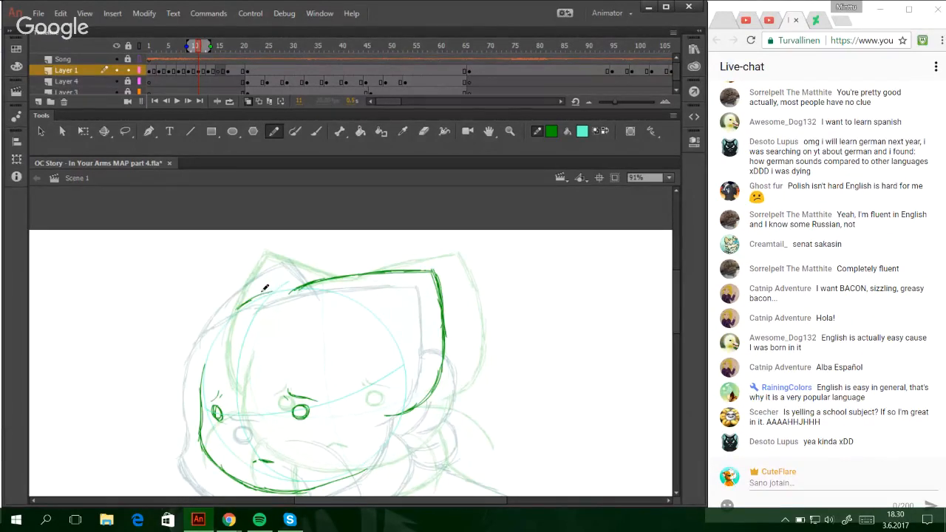
mouse_move(249, 299)
mouse_down()
mouse_move(290, 289)
mouse_move(272, 292)
mouse_move(294, 286)
mouse_up()
key(ctrl+z)
mouse_move(200, 385)
mouse_down()
mouse_move(236, 282)
mouse_move(214, 334)
mouse_move(201, 370)
mouse_move(251, 267)
mouse_up()
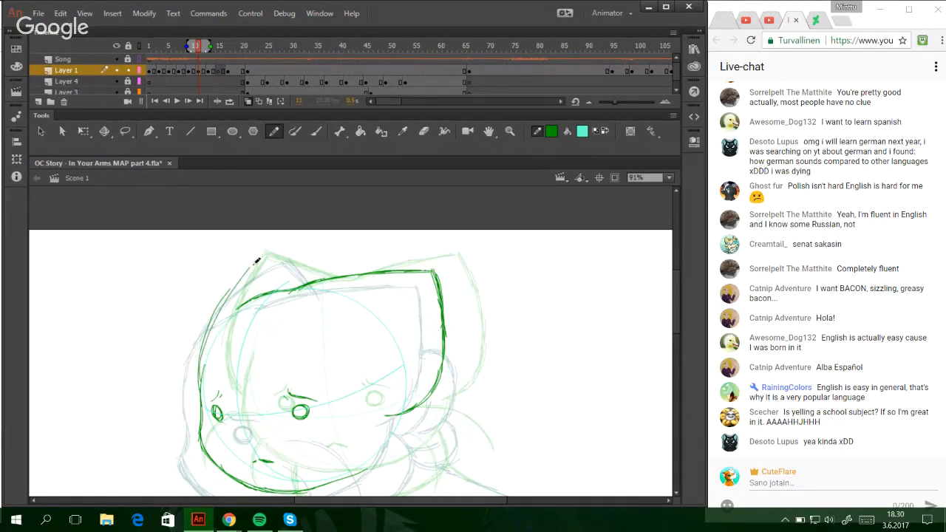
key(ctrl+z)
drag(200, 383, 235, 282)
key(ctrl+z)
drag(199, 385, 218, 301)
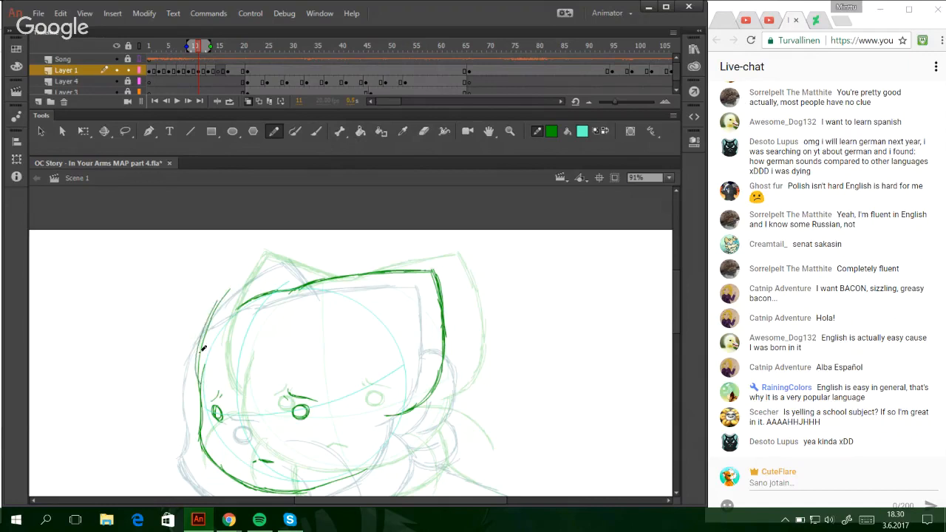
key(ctrl+z)
mouse_move(199, 388)
mouse_down()
mouse_move(225, 289)
mouse_move(210, 321)
mouse_move(240, 278)
mouse_up()
key(ctrl+z)
key(ctrl+z)
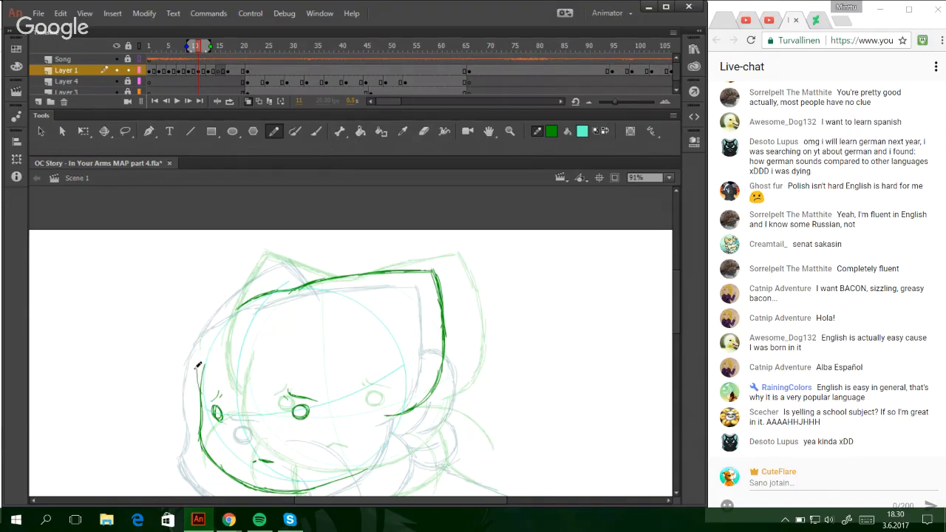
- Draw the far ear from beside the far eye up to its pointed tip and down to the top of the head
mouse_move(199, 384)
mouse_down()
mouse_move(201, 339)
mouse_move(222, 294)
mouse_up()
drag(198, 343, 249, 257)
mouse_move(210, 312)
mouse_down()
mouse_move(256, 250)
mouse_move(297, 278)
mouse_up()
key(ctrl+z)
key(ctrl+z)
drag(251, 256, 296, 283)
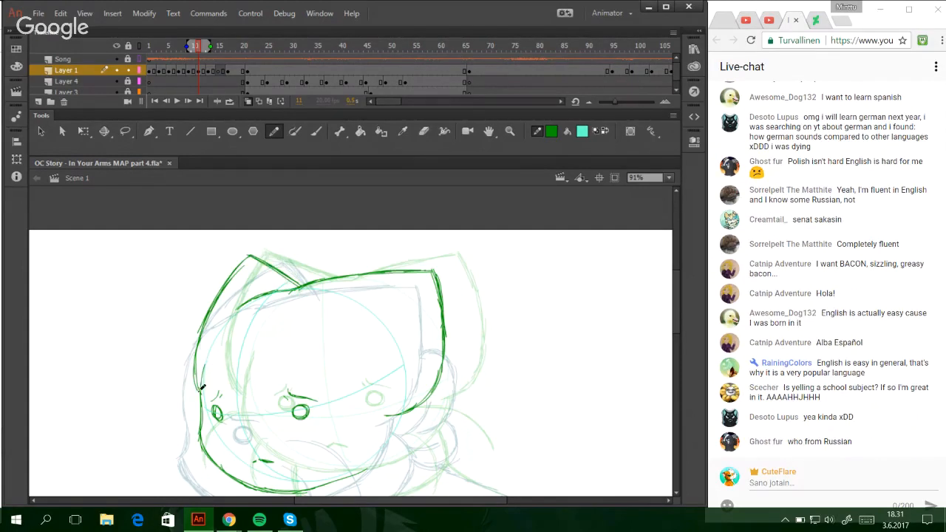
mouse_move(197, 385)
mouse_down()
mouse_move(206, 310)
mouse_move(190, 365)
mouse_move(249, 251)
mouse_up()
key(ctrl+z)
- Rework the near side of the jaw so it curves from the chin up to the base of the near ear
drag(674, 321, 681, 342)
drag(308, 410, 381, 384)
key(ctrl+z)
key(ctrl+z)
key(ctrl+z)
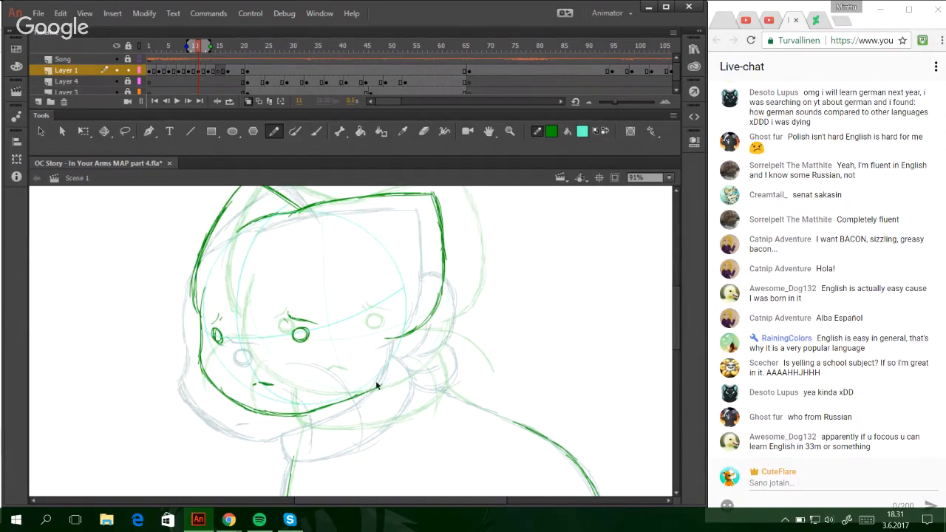
key(ctrl+z)
mouse_move(335, 402)
mouse_down()
mouse_move(374, 388)
mouse_move(394, 367)
mouse_up()
key(ctrl+z)
key(ctrl+z)
mouse_move(350, 396)
mouse_down()
mouse_move(391, 373)
mouse_move(399, 352)
mouse_up()
key(ctrl+z)
key(ctrl+z)
key(ctrl+z)
key(ctrl+z)
drag(355, 396, 398, 361)
key(ctrl+z)
mouse_move(351, 397)
mouse_down()
mouse_move(395, 358)
mouse_move(380, 381)
mouse_move(401, 349)
mouse_up()
key(ctrl+z)
mouse_move(377, 383)
mouse_down()
mouse_move(403, 334)
mouse_move(393, 357)
mouse_up()
key(ctrl+z)
key(ctrl+z)
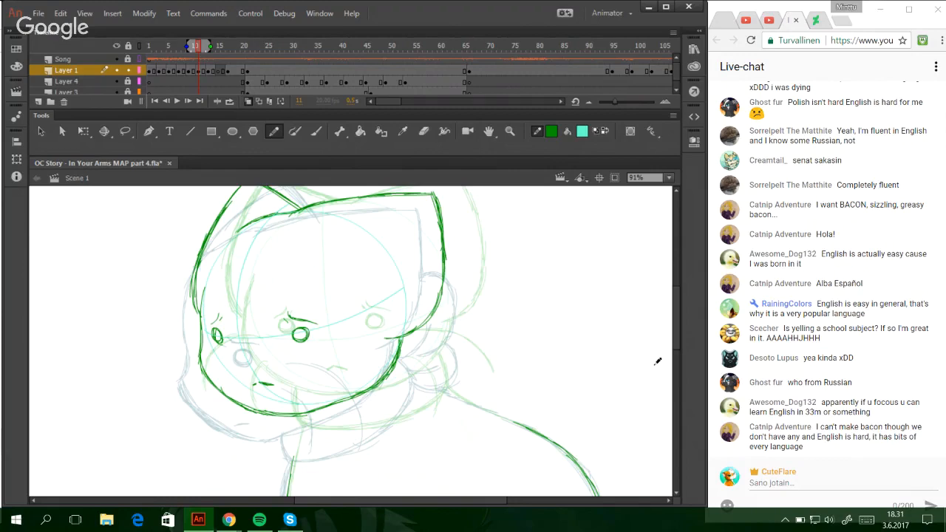
scroll(679, 361, down, 5)
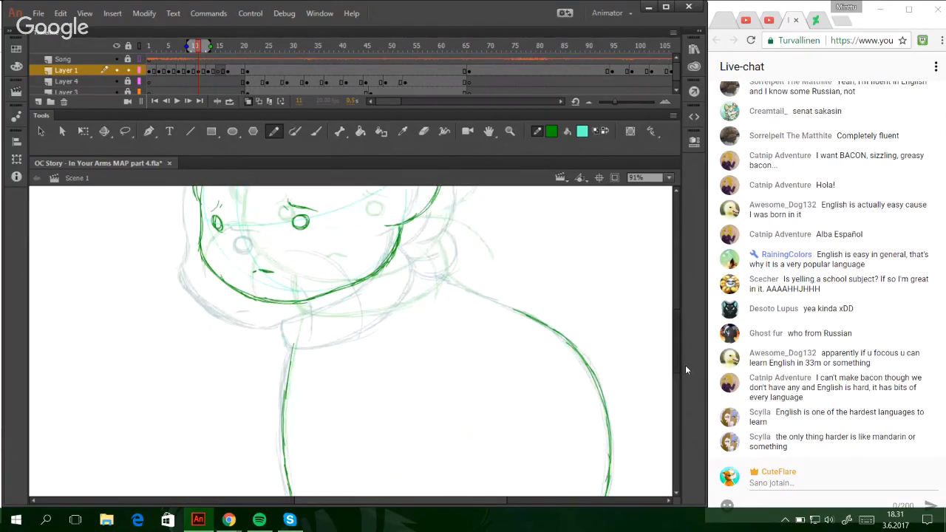
drag(685, 365, 646, 411)
scroll(645, 416, up, 5)
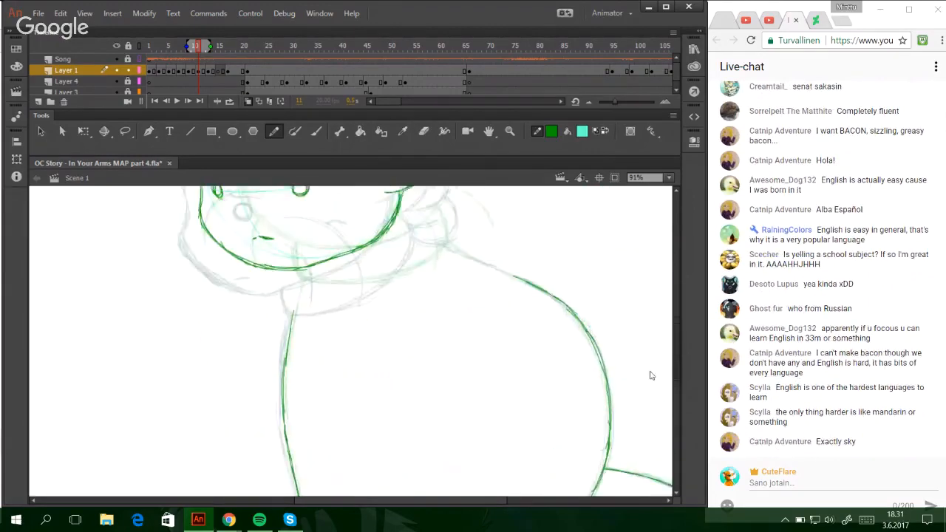
scroll(647, 369, up, 2)
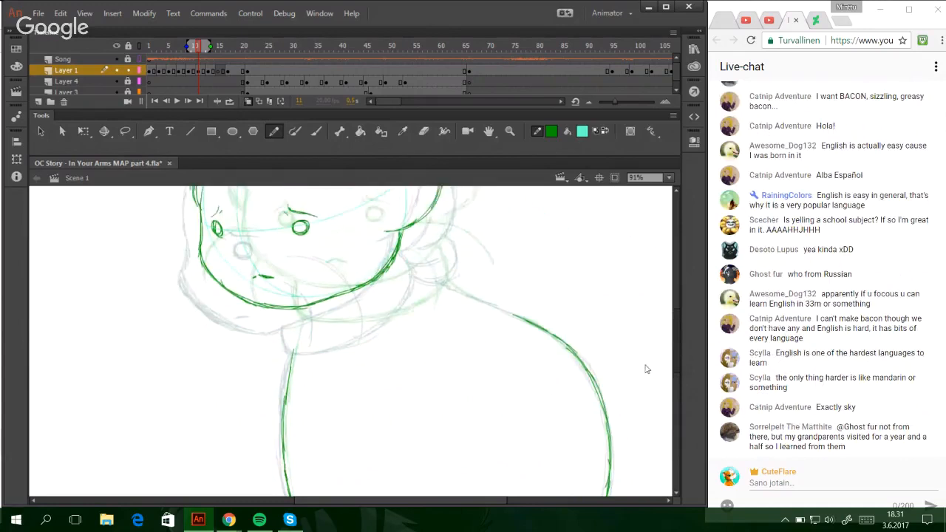
scroll(641, 361, up, 2)
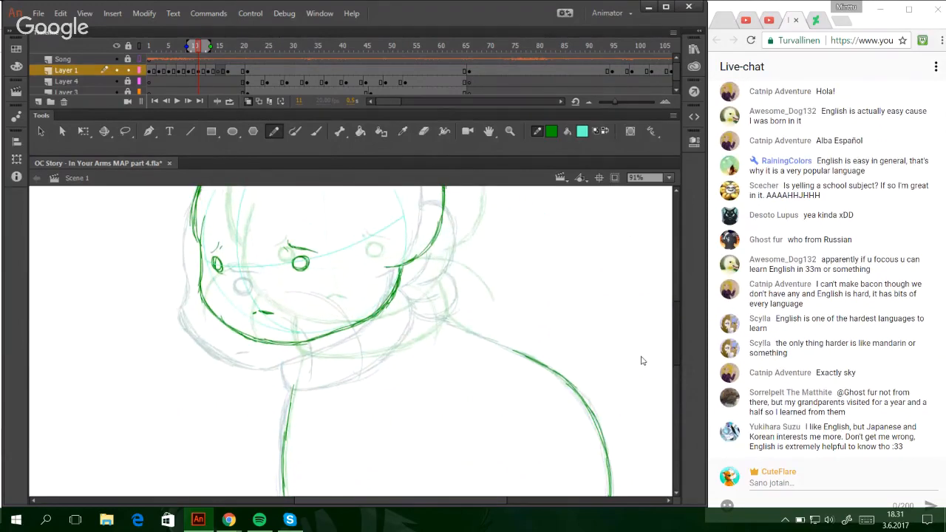
scroll(633, 353, up, 1)
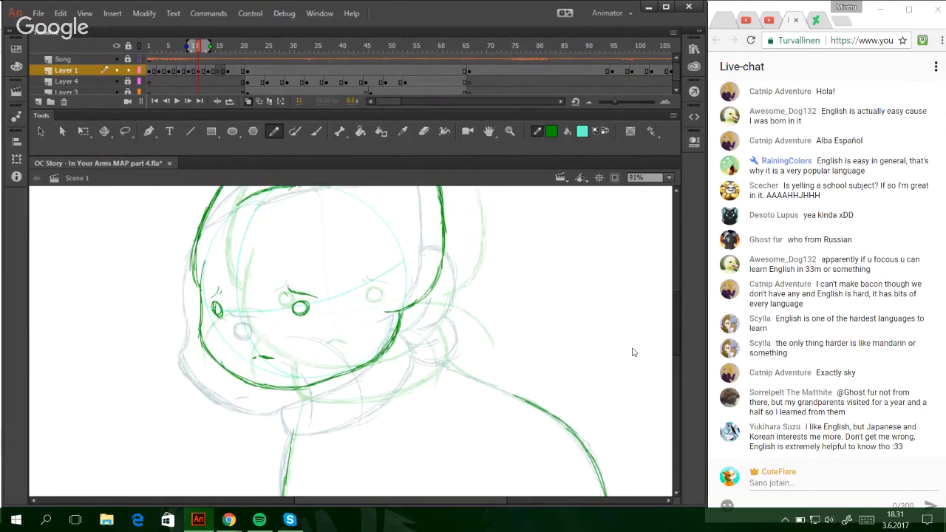
scroll(633, 352, up, 1)
scroll(632, 352, down, 1)
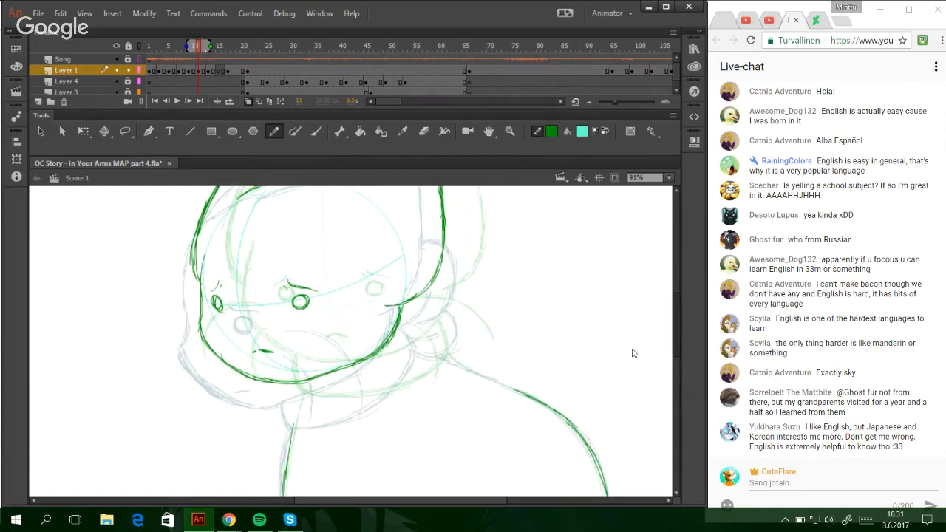
scroll(633, 352, up, 1)
scroll(633, 353, up, 2)
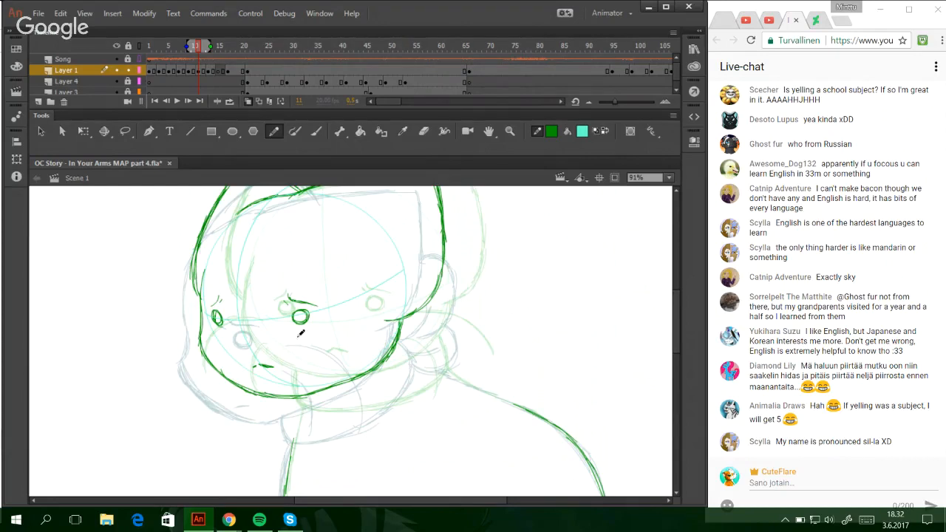
- Draw the collar shape beneath the jaw from the chin around to the near ear's base, and join the chest line to it
mouse_move(283, 397)
mouse_down()
mouse_move(295, 425)
mouse_move(337, 427)
mouse_move(359, 414)
mouse_up()
mouse_move(297, 425)
mouse_down()
mouse_move(383, 405)
mouse_move(350, 415)
mouse_move(414, 375)
mouse_up()
key(ctrl+z)
drag(371, 412, 422, 367)
key(ctrl+z)
mouse_move(296, 425)
mouse_down()
mouse_move(379, 407)
mouse_move(418, 371)
mouse_up()
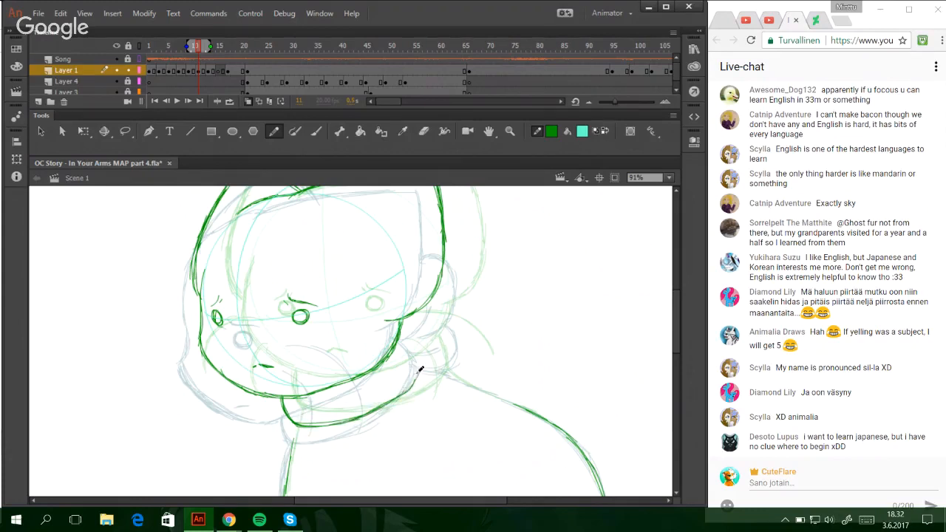
mouse_move(392, 400)
mouse_down()
mouse_move(430, 351)
mouse_move(418, 371)
mouse_move(420, 351)
mouse_move(417, 359)
mouse_move(402, 328)
mouse_move(422, 367)
mouse_up()
key(ctrl+z)
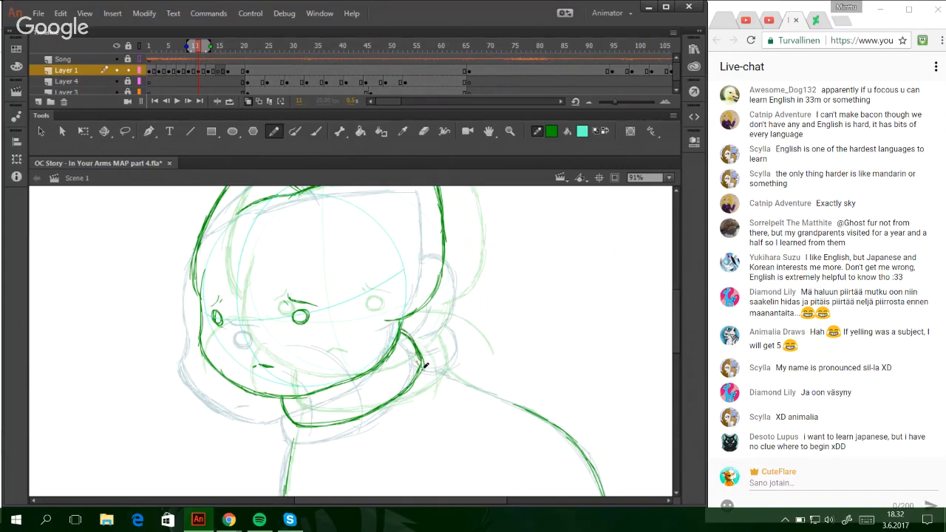
mouse_move(404, 334)
mouse_down()
mouse_move(417, 372)
mouse_move(424, 352)
mouse_move(392, 401)
mouse_up()
mouse_move(299, 455)
mouse_down()
mouse_move(294, 430)
mouse_move(289, 462)
mouse_move(296, 421)
mouse_move(285, 494)
mouse_up()
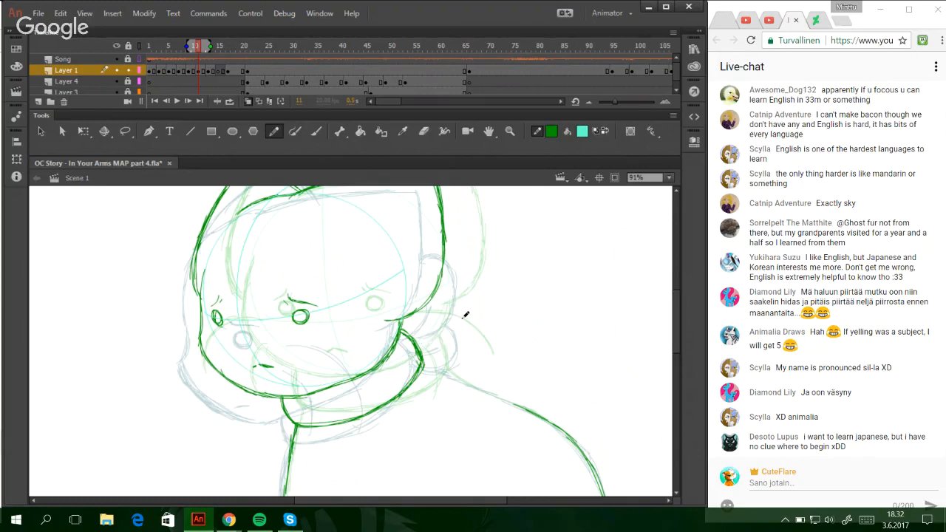
- On frame 13, draw two rounded lobes behind the near side of the head and neck, with short fold lines inside
click(205, 50)
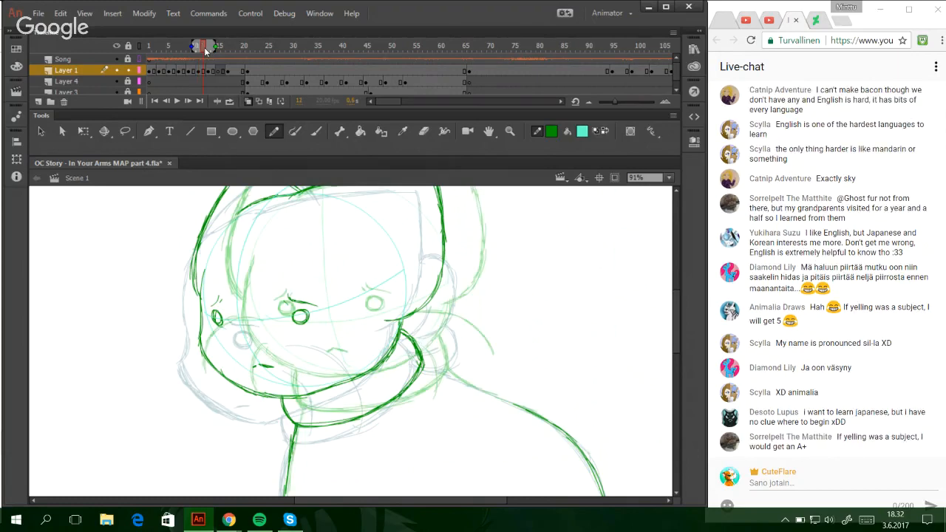
click(207, 50)
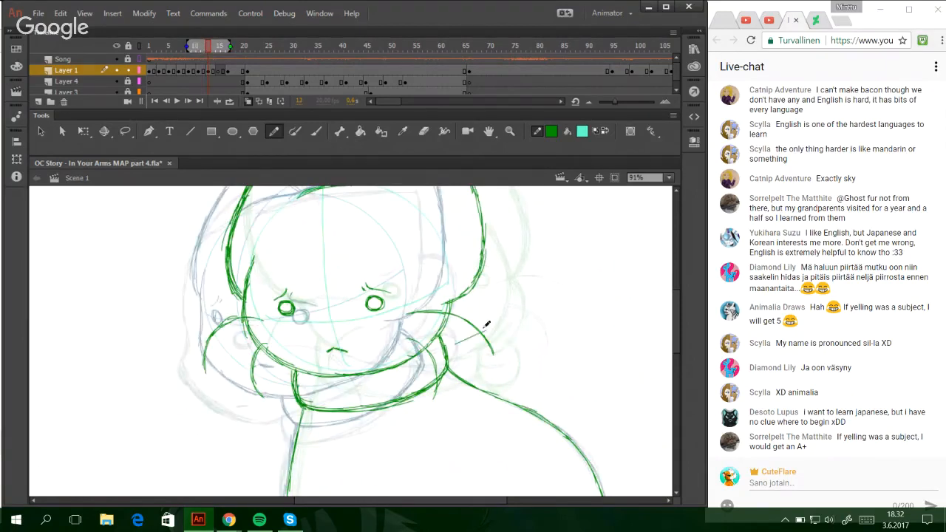
mouse_move(458, 346)
mouse_down()
mouse_move(480, 340)
mouse_move(461, 346)
mouse_move(497, 307)
mouse_move(479, 266)
mouse_move(497, 287)
mouse_move(490, 280)
mouse_move(474, 337)
mouse_up()
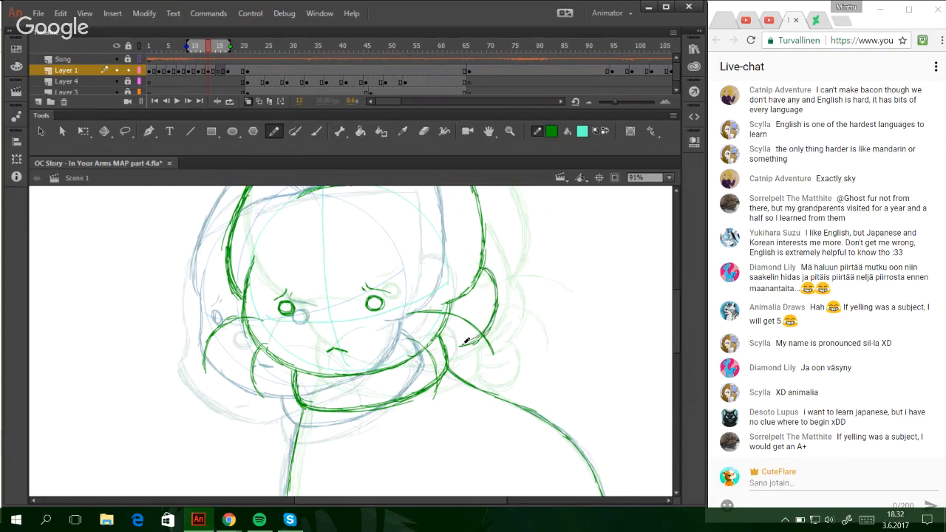
mouse_move(451, 371)
mouse_down()
mouse_move(487, 368)
mouse_move(490, 340)
mouse_move(491, 364)
mouse_move(479, 337)
mouse_move(473, 377)
mouse_up()
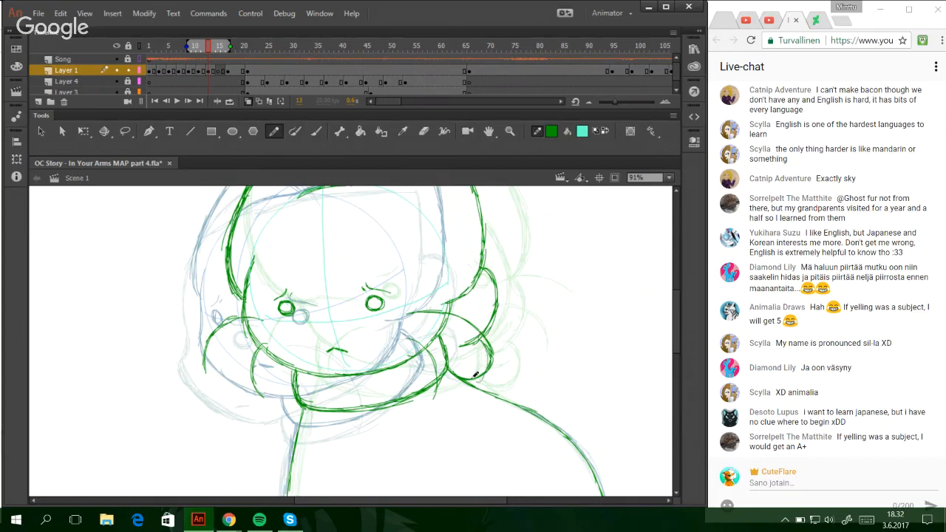
drag(442, 342, 477, 308)
key(ctrl+z)
drag(443, 340, 472, 321)
drag(448, 359, 474, 357)
key(ctrl+z)
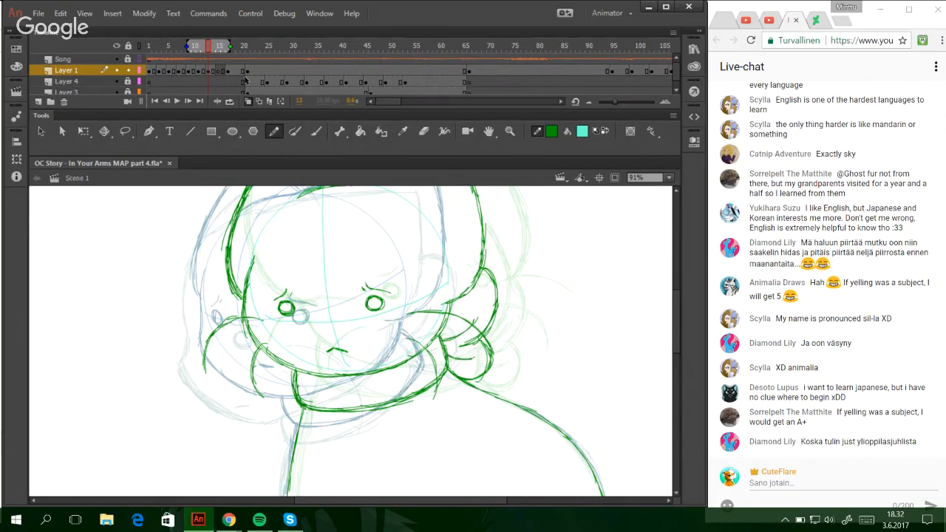
- On frame 11, draw the matching two rounded lobes behind the head and neck, and extend the back line up to the lower one
click(202, 50)
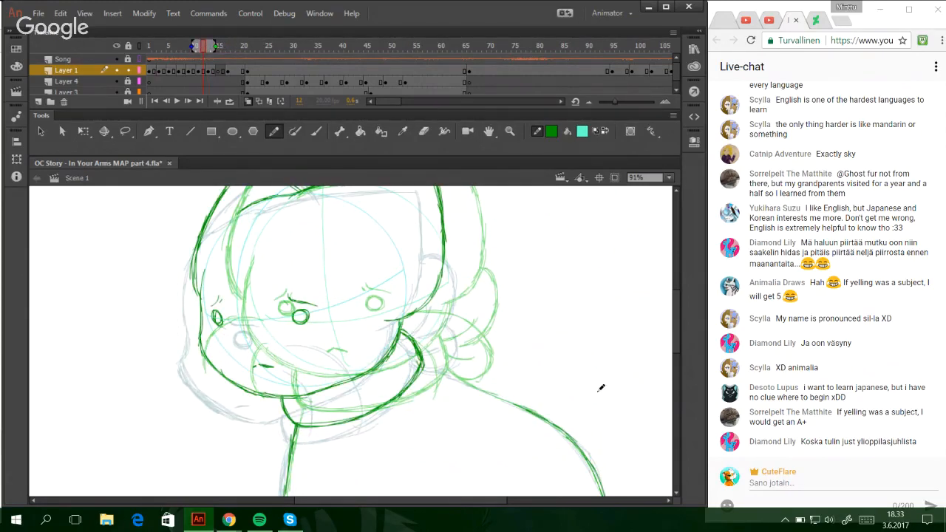
click(166, 103)
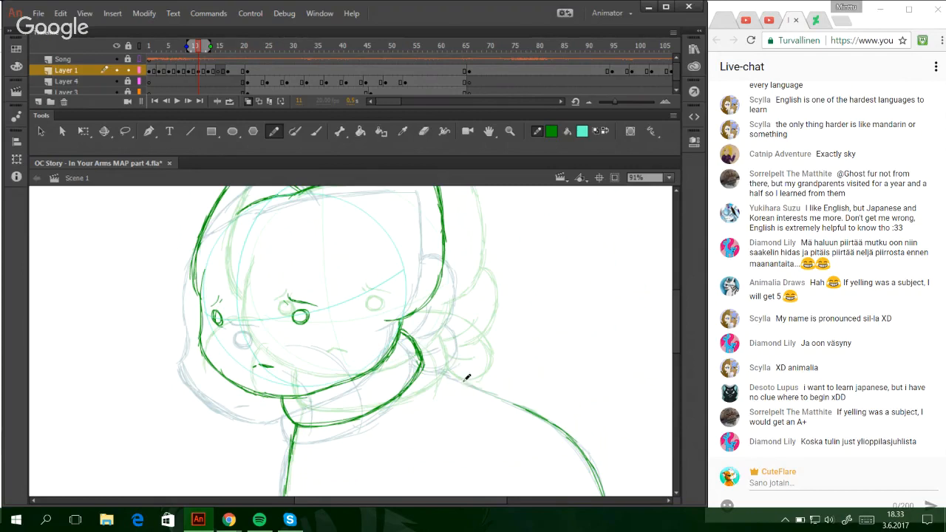
mouse_move(440, 337)
mouse_down()
mouse_move(474, 318)
mouse_move(442, 336)
mouse_move(458, 330)
mouse_move(474, 297)
mouse_move(474, 282)
mouse_move(448, 258)
mouse_move(465, 265)
mouse_up()
key(.)
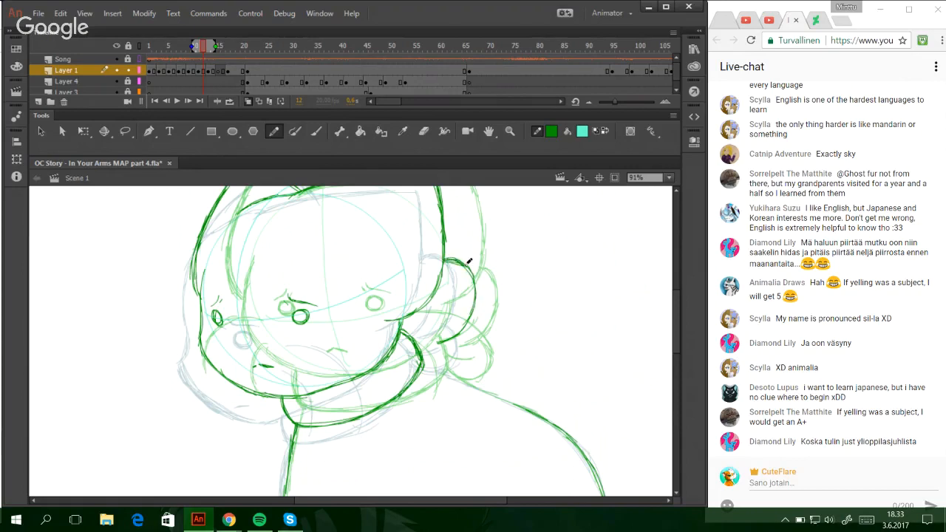
click(199, 49)
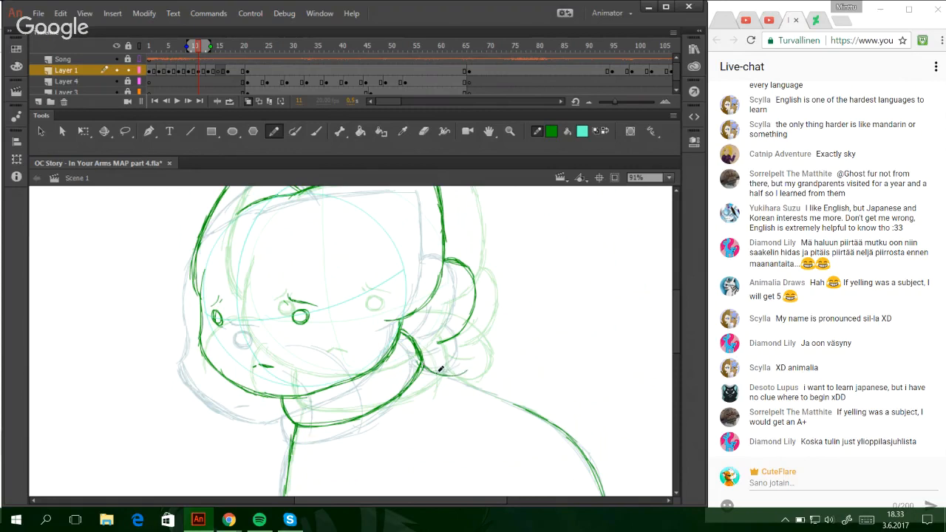
mouse_move(440, 370)
mouse_down()
mouse_move(467, 357)
mouse_move(462, 344)
mouse_move(470, 361)
mouse_move(462, 332)
mouse_move(471, 346)
mouse_move(423, 348)
mouse_move(445, 353)
mouse_move(452, 351)
mouse_move(438, 340)
mouse_move(406, 334)
mouse_move(436, 331)
mouse_move(447, 307)
mouse_up()
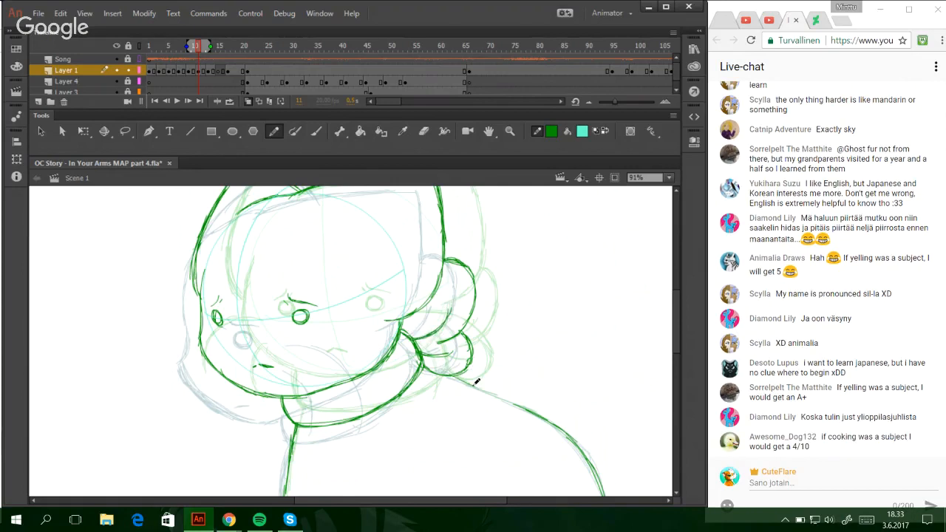
drag(450, 374, 548, 425)
- Check the finished frame 11 drawing down to the body and go to frame 15 on Layer 1
mouse_move(676, 321)
mouse_down()
mouse_move(692, 383)
mouse_move(648, 351)
mouse_up()
scroll(648, 351, up, 5)
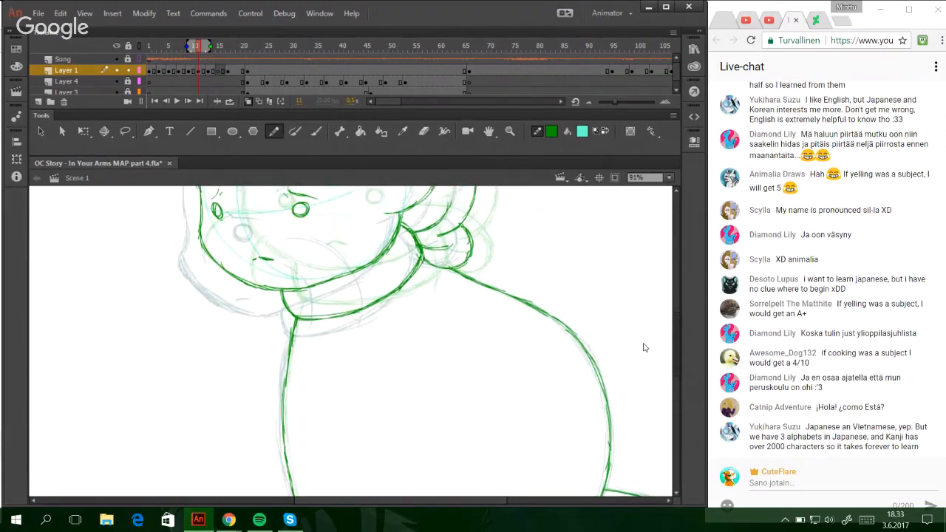
drag(637, 312, 637, 322)
click(191, 89)
click(218, 70)
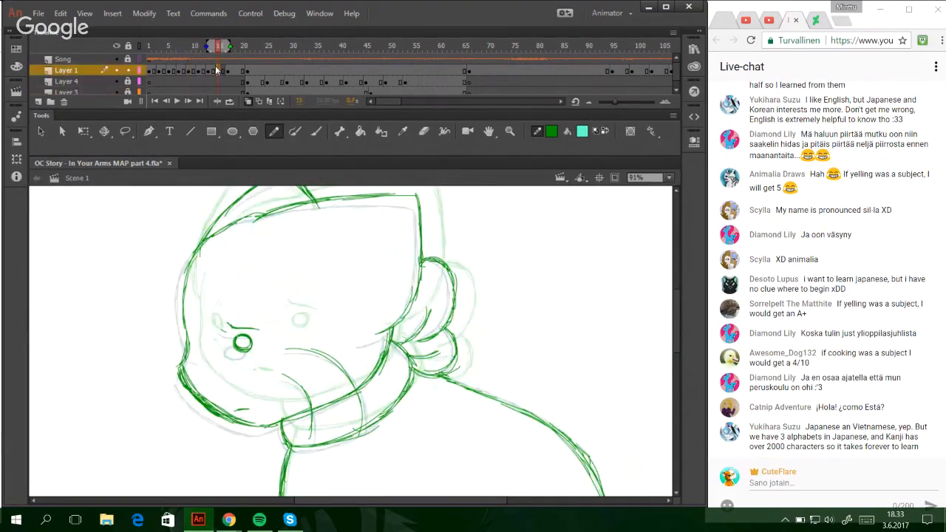
- On frame 11, draw two curved whiskers extending outward from the near cheek
click(184, 47)
click(200, 47)
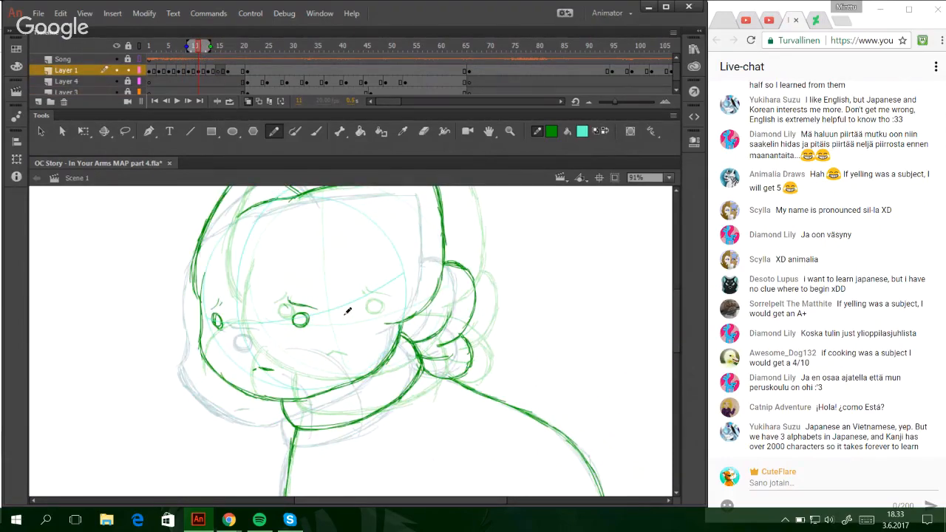
mouse_move(338, 325)
mouse_down()
mouse_move(379, 311)
mouse_move(430, 335)
mouse_up()
key(ctrl+z)
drag(373, 314, 434, 332)
key(ctrl+z)
mouse_move(350, 348)
mouse_down()
mouse_move(397, 364)
mouse_move(347, 352)
mouse_move(389, 372)
mouse_move(366, 355)
mouse_move(401, 384)
mouse_up()
key(ctrl+z)
key(ctrl+z)
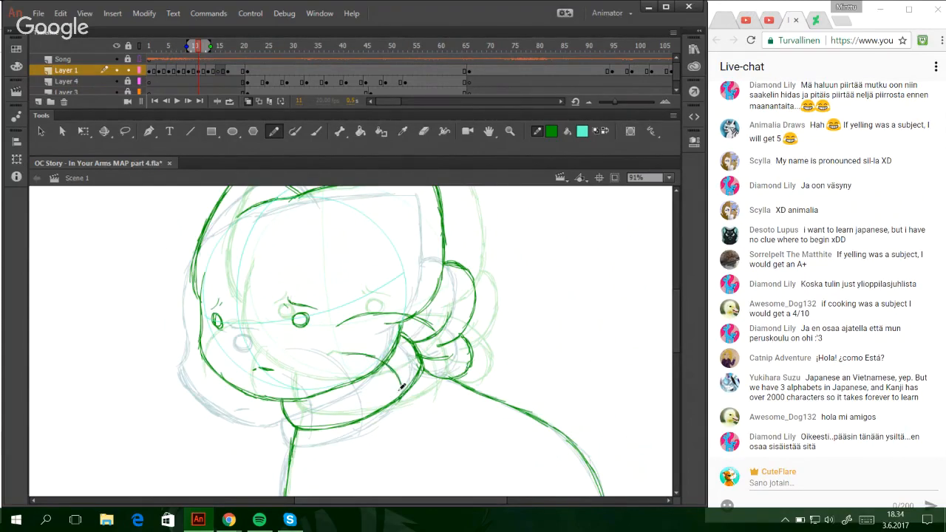
- On frame 11, draw two curved whiskers from the far cheek, arching outward and down
mouse_move(212, 326)
mouse_down()
mouse_move(181, 332)
mouse_move(205, 322)
mouse_move(171, 334)
mouse_move(206, 323)
mouse_move(185, 329)
mouse_move(196, 321)
mouse_move(168, 334)
mouse_move(201, 367)
mouse_move(208, 356)
mouse_move(196, 392)
mouse_up()
key(ctrl+z)
key(ctrl+z)
key(ctrl+z)
- Touch up the small mouth line on frame 11 and delete the light blue construction circle with its guide lines
drag(258, 368, 273, 371)
ctrl+double_click(234, 365)
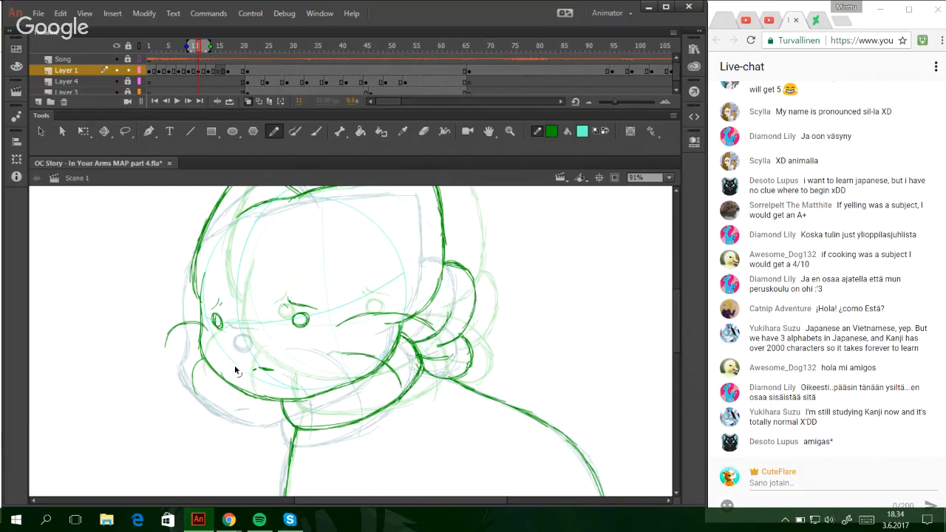
key(Delete)
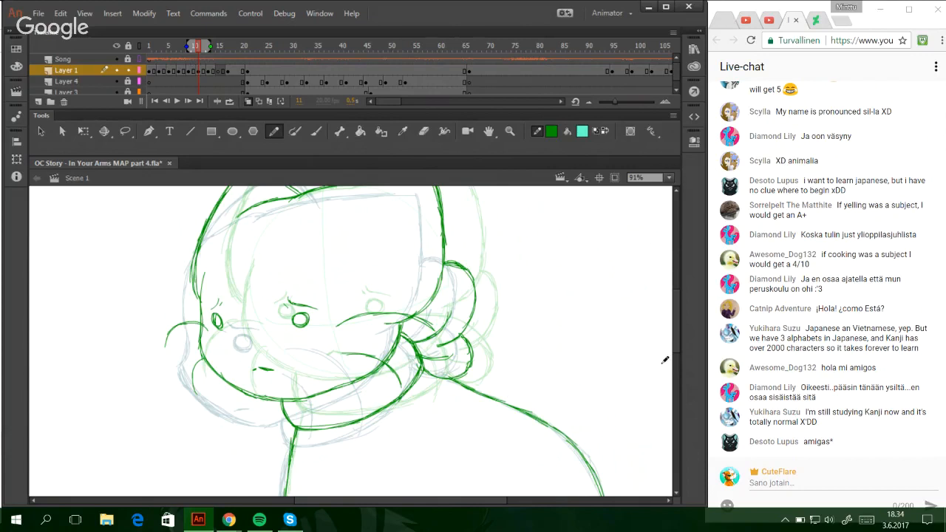
- On frame 15 of Layer 1, draw the curled tail tip and carry its curve around the underside
mouse_move(671, 412)
mouse_down()
mouse_move(665, 387)
mouse_move(627, 347)
mouse_move(678, 436)
mouse_move(678, 360)
mouse_move(665, 342)
mouse_up()
key(ctrl+z)
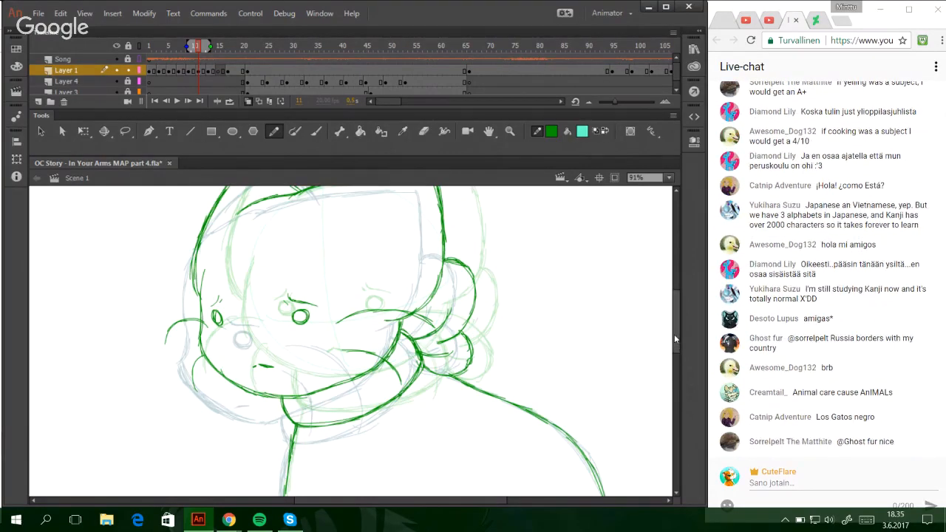
mouse_move(674, 334)
mouse_down()
mouse_move(672, 345)
mouse_move(665, 333)
mouse_move(661, 399)
mouse_move(653, 380)
mouse_move(661, 338)
mouse_up()
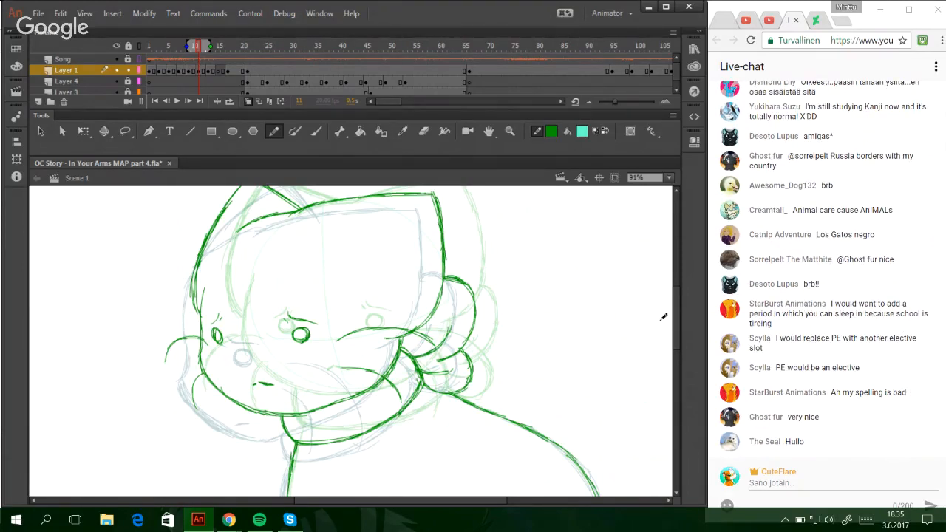
mouse_move(682, 340)
mouse_down()
mouse_move(695, 404)
mouse_move(677, 338)
mouse_move(686, 404)
mouse_up()
click(214, 72)
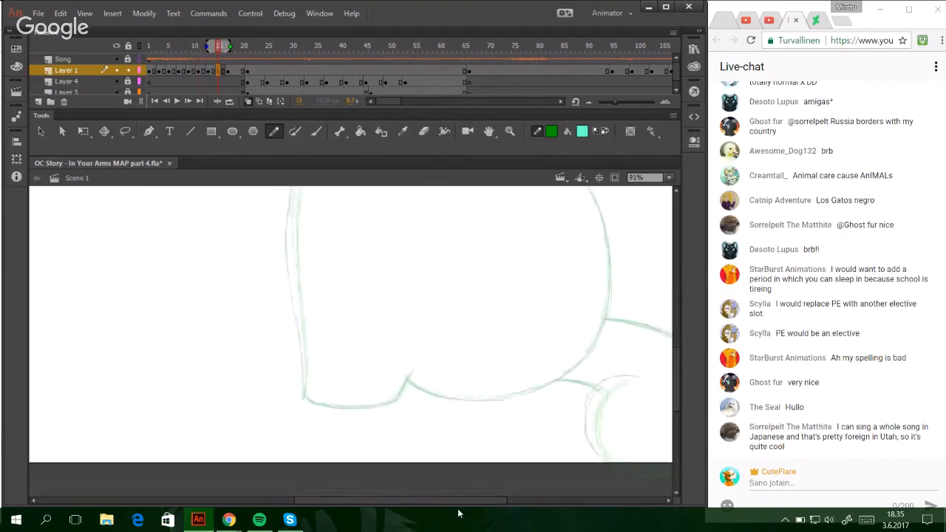
drag(469, 501, 507, 501)
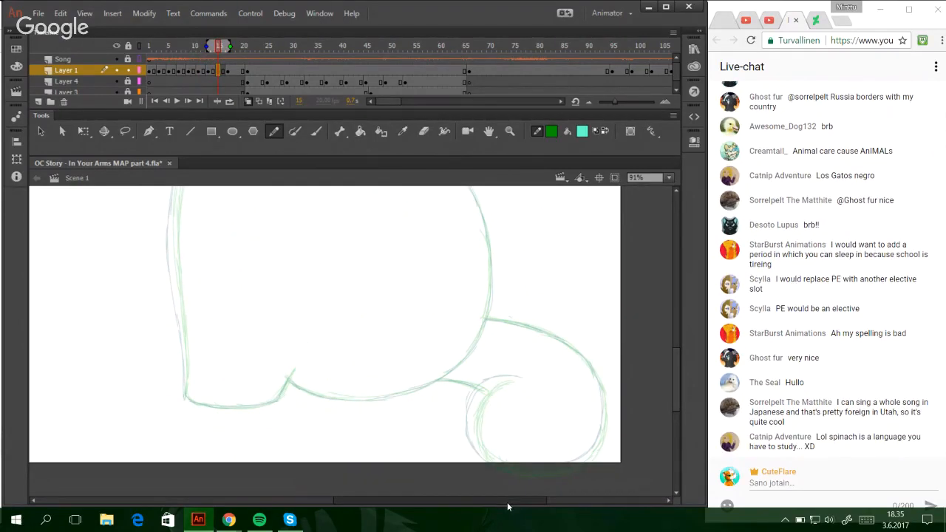
drag(507, 502, 504, 502)
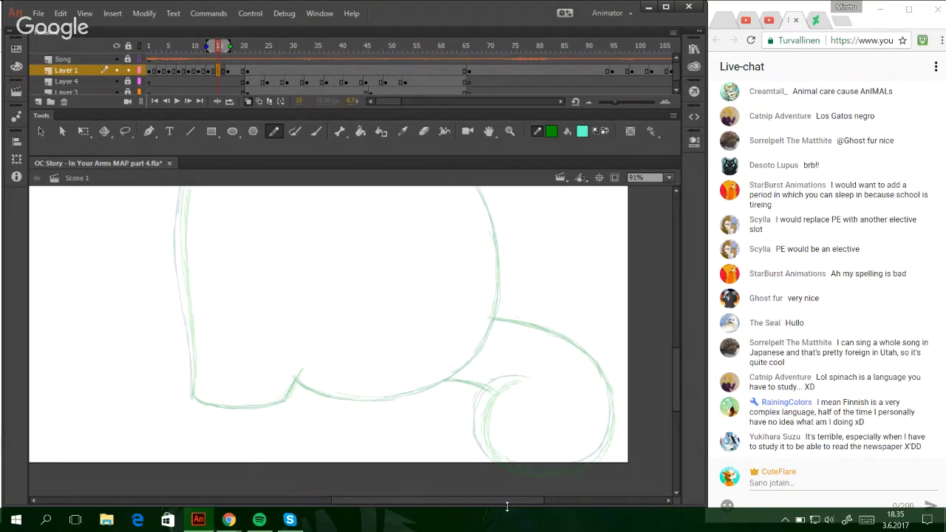
mouse_move(524, 374)
mouse_down()
mouse_move(497, 382)
mouse_move(490, 402)
mouse_move(514, 390)
mouse_move(498, 389)
mouse_move(506, 379)
mouse_move(485, 393)
mouse_move(510, 380)
mouse_move(480, 411)
mouse_move(484, 427)
mouse_move(492, 388)
mouse_move(475, 436)
mouse_up()
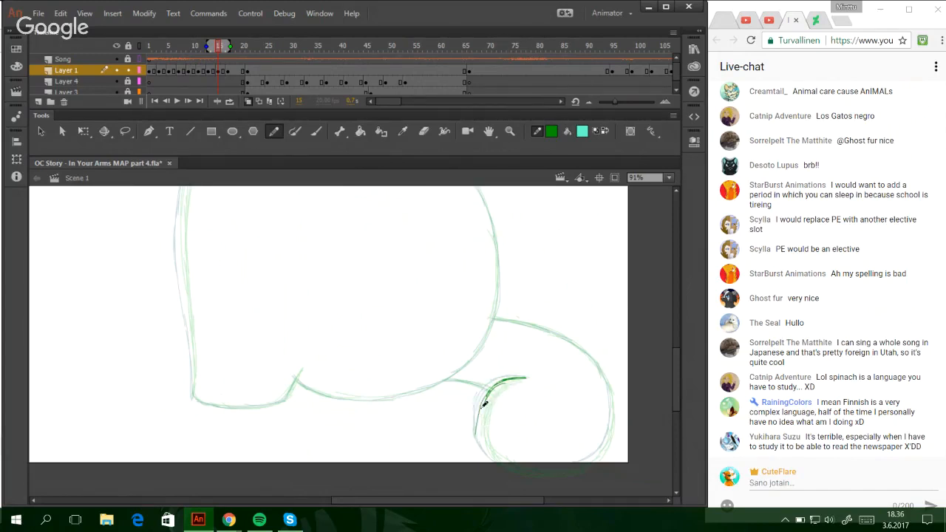
key(ctrl+z)
mouse_move(488, 394)
mouse_down()
mouse_move(478, 427)
mouse_move(496, 458)
mouse_move(558, 472)
mouse_up()
mouse_move(493, 458)
mouse_down()
mouse_move(566, 471)
mouse_move(595, 455)
mouse_move(539, 471)
mouse_move(562, 471)
mouse_move(592, 458)
mouse_move(613, 422)
mouse_move(601, 452)
mouse_move(610, 412)
mouse_up()
key(ctrl+z)
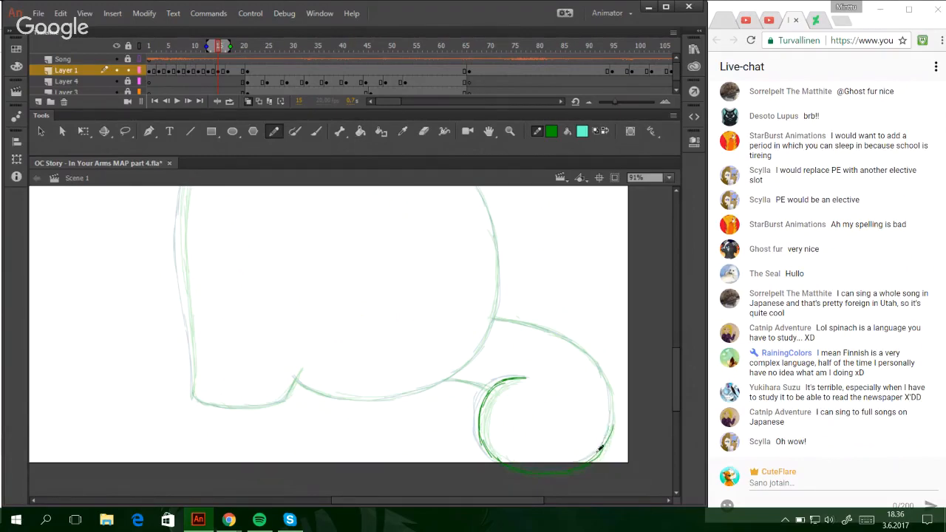
- Continue the tail's outer curve from the underside up and over to where it meets the body
mouse_move(600, 449)
mouse_down()
mouse_move(613, 404)
mouse_move(600, 365)
mouse_move(545, 327)
mouse_move(555, 331)
mouse_move(510, 318)
mouse_move(530, 330)
mouse_up()
key(ctrl+z)
key(ctrl+z)
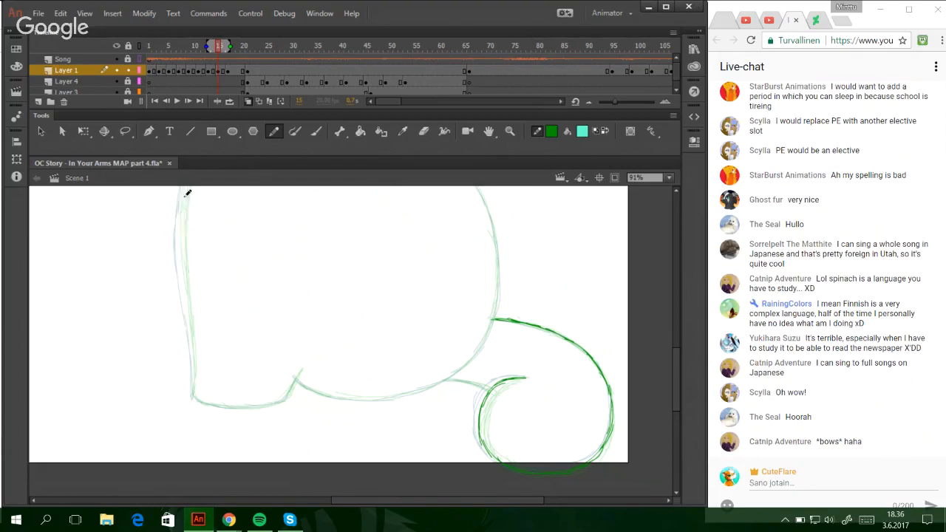
- Draw the middle stretch of the cat's front chest line on frame 15, between the previous and next frames' lines
drag(186, 189, 179, 246)
drag(186, 189, 178, 255)
key(ctrl+z)
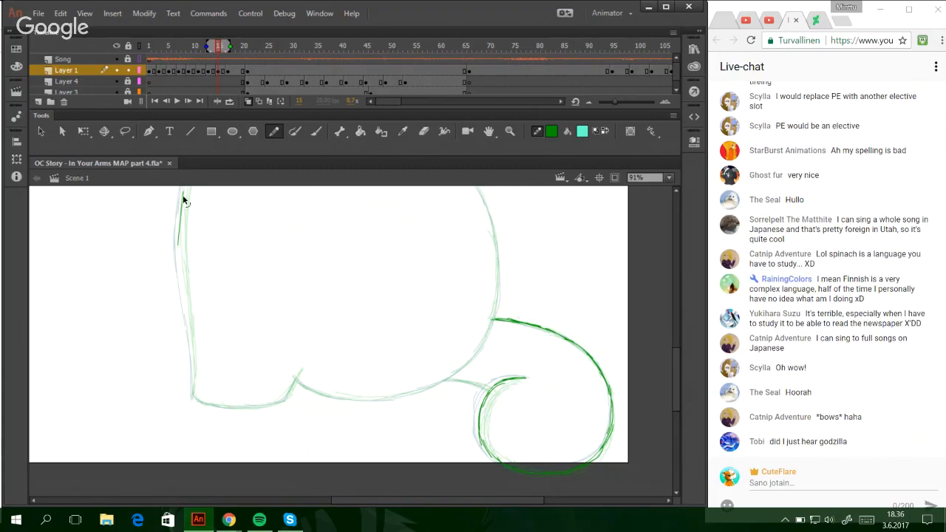
drag(184, 198, 179, 259)
key(ctrl+z)
drag(184, 194, 181, 269)
key(ctrl+z)
drag(181, 220, 182, 282)
key(ctrl+z)
drag(180, 227, 184, 282)
key(ctrl+z)
drag(181, 232, 185, 290)
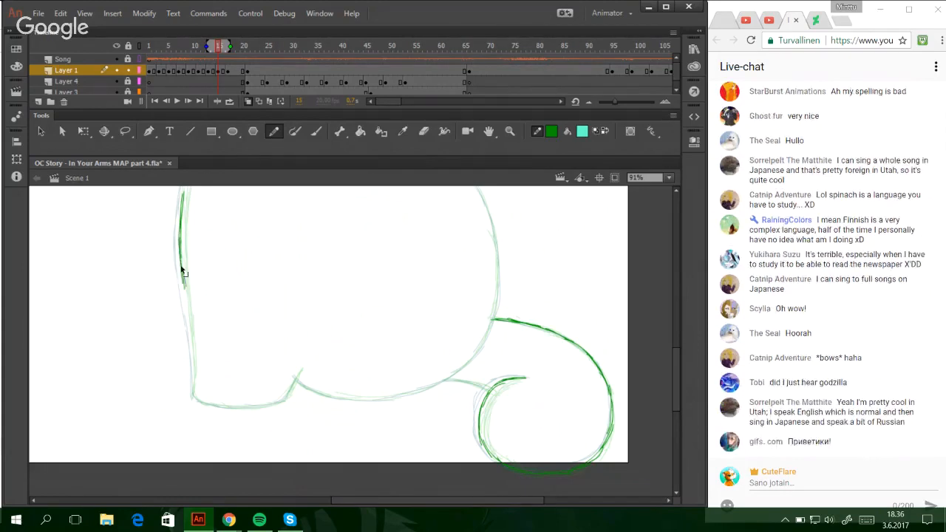
- Extend the front line down along the foreleg to the paw and thicken it with overlapping strokes
drag(181, 268, 191, 340)
key(ctrl+z)
drag(182, 277, 193, 392)
drag(190, 334, 193, 365)
mouse_move(187, 299)
mouse_down()
mouse_move(193, 361)
mouse_move(191, 331)
mouse_up()
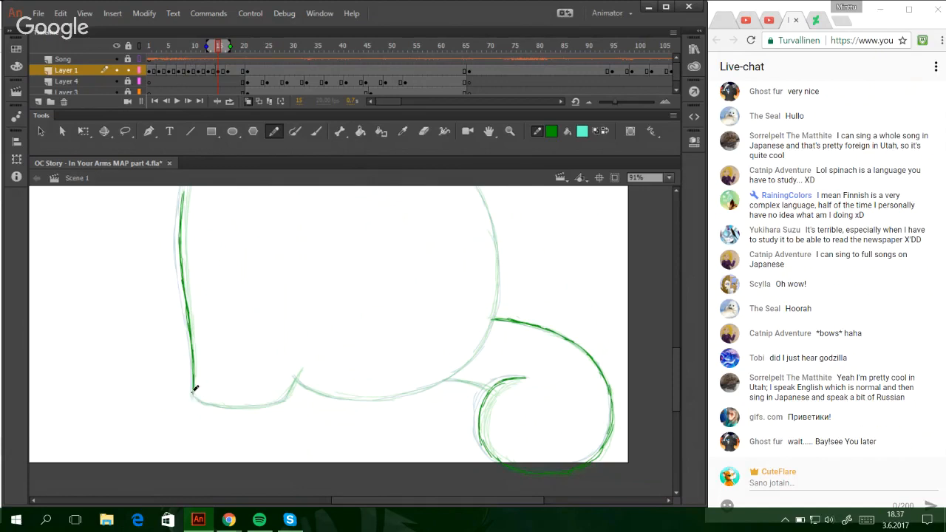
- Draw the rounded underside of the front paw up to the notch where the belly line starts
mouse_move(194, 387)
mouse_down()
mouse_move(241, 409)
mouse_move(229, 406)
mouse_move(265, 410)
mouse_move(222, 403)
mouse_move(244, 406)
mouse_up()
key(ctrl+z)
key(ctrl+z)
key(ctrl+z)
mouse_move(201, 401)
mouse_down()
mouse_move(287, 401)
mouse_move(300, 375)
mouse_move(291, 388)
mouse_up()
key(ctrl+z)
key(ctrl+z)
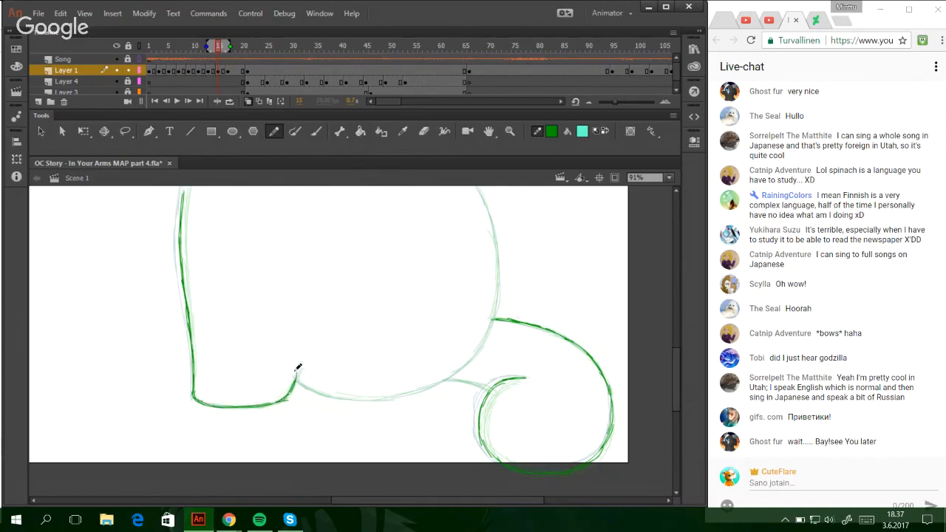
- Draw the body's lower curve from the paw notch around the haunch to the tail's base
mouse_move(300, 382)
mouse_down()
mouse_move(343, 398)
mouse_move(436, 386)
mouse_up()
key(ctrl+z)
mouse_move(359, 399)
mouse_down()
mouse_move(401, 394)
mouse_move(469, 357)
mouse_move(427, 384)
mouse_move(459, 364)
mouse_move(486, 335)
mouse_up()
drag(454, 371, 490, 317)
key(ctrl+z)
key(ctrl+z)
mouse_move(452, 368)
mouse_down()
mouse_move(487, 319)
mouse_move(481, 344)
mouse_move(499, 272)
mouse_up()
key(ctrl+z)
key(ctrl+z)
- Extend the lower back line upward from the tail's base and draw the short line joining the haunch to the tail curl
drag(493, 310, 493, 225)
drag(498, 289, 487, 213)
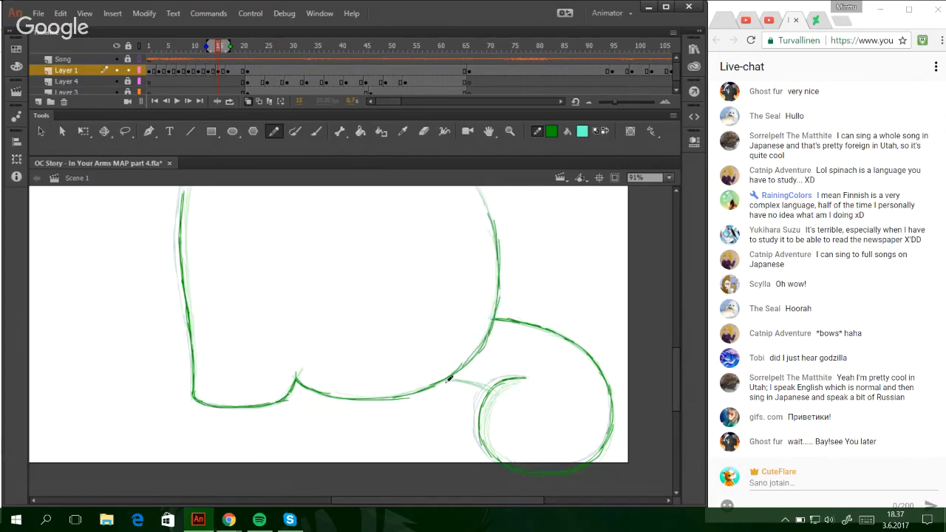
drag(443, 378, 489, 385)
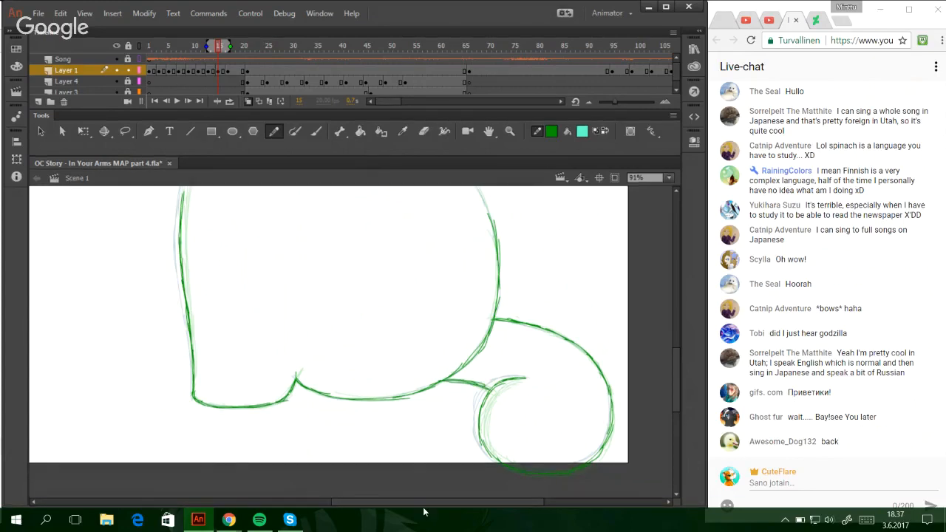
- Draw the upper back line on frame 15, starting at the neck and sloping down over the shoulder
drag(424, 503, 405, 503)
drag(674, 361, 651, 325)
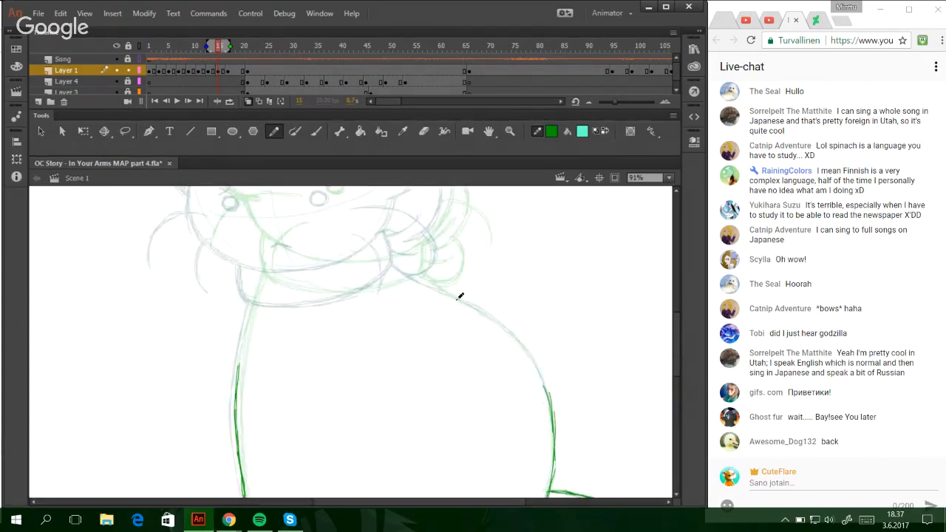
drag(409, 263, 457, 300)
key(ctrl+z)
key(ctrl+z)
mouse_move(409, 270)
mouse_down()
mouse_move(474, 302)
mouse_move(489, 322)
mouse_up()
key(ctrl+z)
key(ctrl+z)
drag(439, 292, 501, 326)
key(ctrl+z)
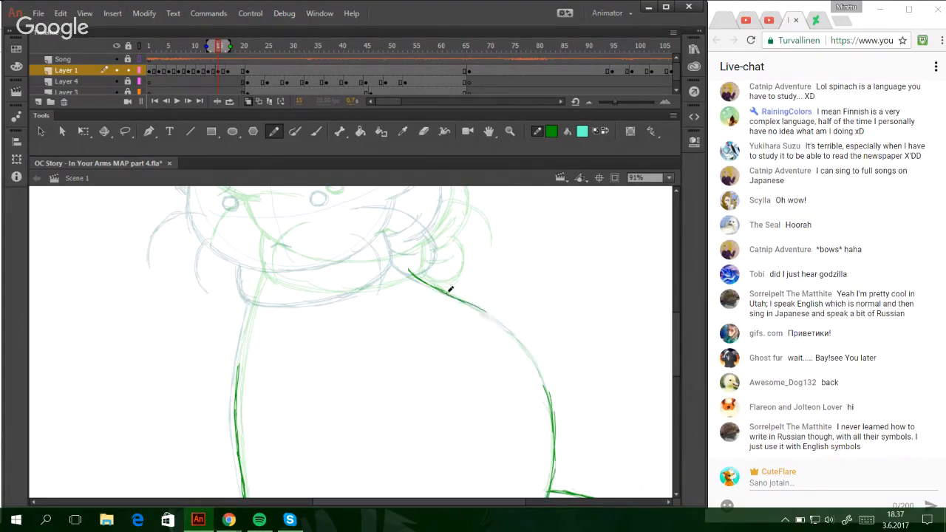
- Carry the back line around the shoulder curve to join the lower back line
mouse_move(448, 288)
mouse_down()
mouse_move(513, 330)
mouse_move(535, 355)
mouse_move(547, 395)
mouse_up()
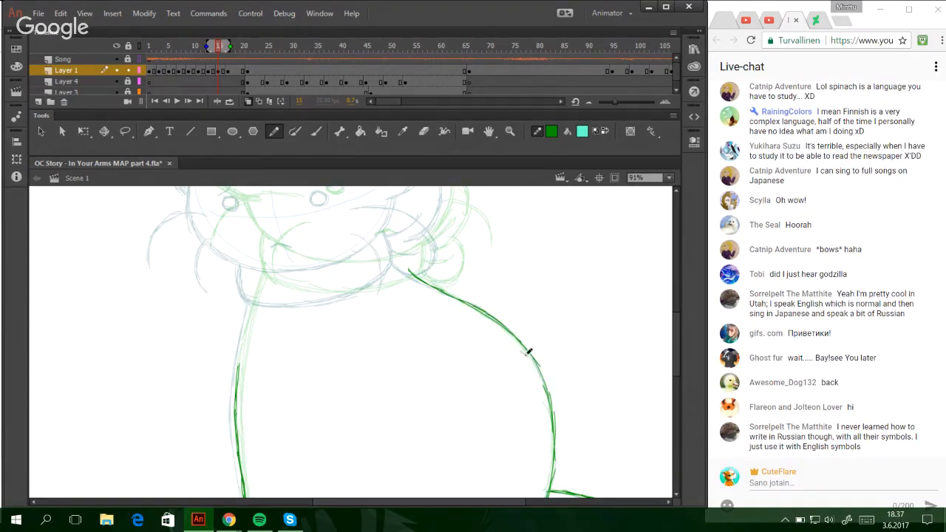
key(ctrl+z)
drag(524, 350, 546, 390)
key(ctrl+z)
drag(526, 346, 556, 420)
- Draw the far cheek of the head on frame 15, curving from beside the eye down toward the chin
scroll(675, 333, up, 5)
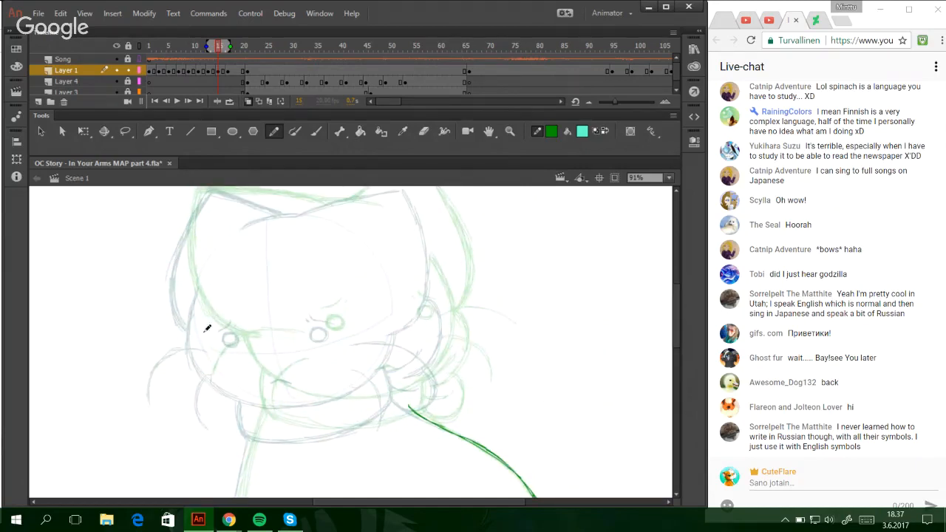
drag(225, 307, 226, 362)
key(ctrl+z)
mouse_move(225, 309)
mouse_down()
mouse_move(228, 369)
mouse_move(259, 392)
mouse_up()
drag(226, 329, 281, 403)
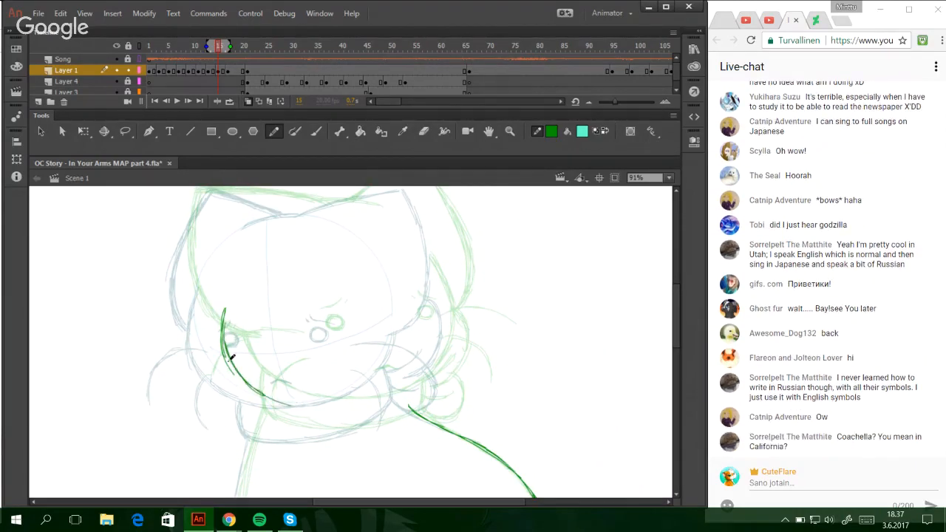
drag(235, 366, 315, 406)
key(ctrl+z)
key(ctrl+z)
key(ctrl+z)
drag(229, 362, 255, 390)
drag(222, 337, 288, 405)
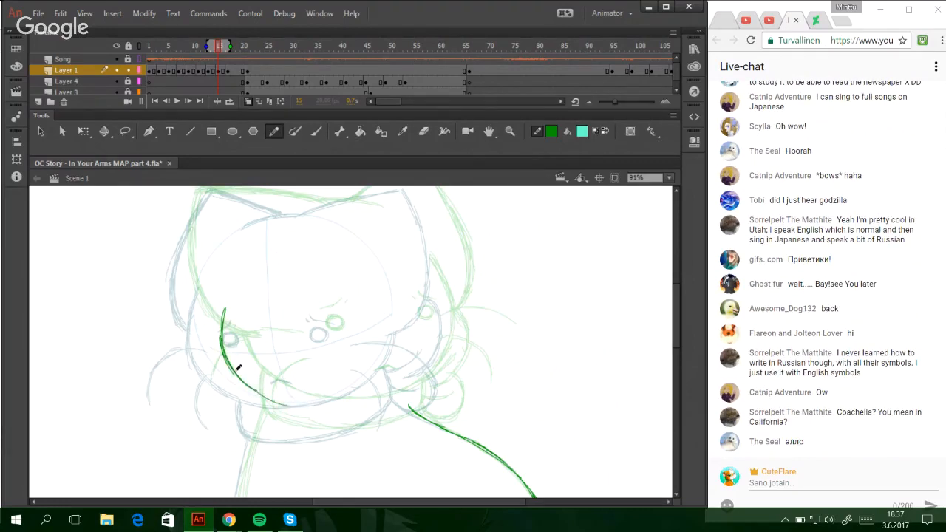
- Draw the chin and jaw curve from the far cheek across toward the near side of the face
drag(237, 374, 341, 405)
key(ctrl+z)
drag(266, 394, 381, 396)
mouse_move(319, 403)
mouse_down()
mouse_move(389, 389)
mouse_move(423, 340)
mouse_up()
key(ctrl+z)
key(ctrl+z)
mouse_move(355, 401)
mouse_down()
mouse_move(395, 384)
mouse_move(412, 359)
mouse_up()
key(ctrl+z)
key(ctrl+z)
key(ctrl+z)
drag(306, 405, 400, 382)
key(ctrl+z)
mouse_move(337, 405)
mouse_down()
mouse_move(379, 389)
mouse_move(406, 360)
mouse_up()
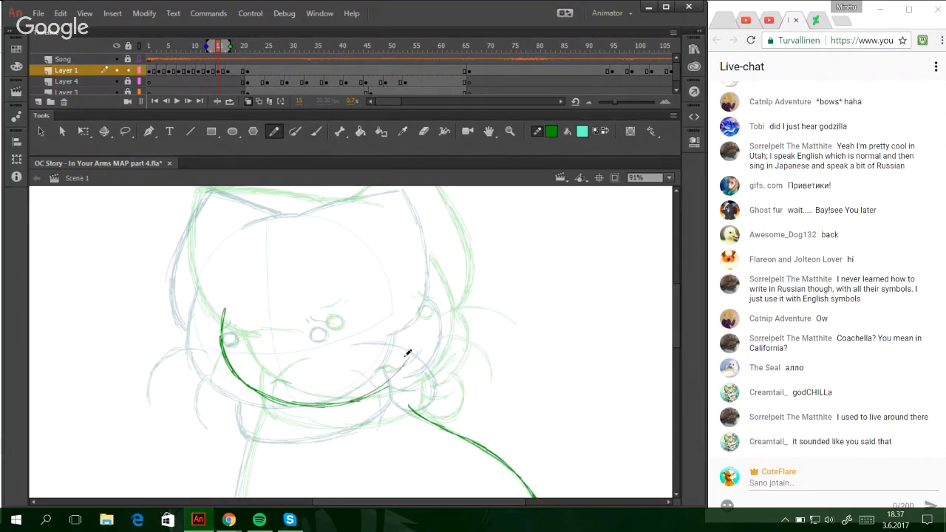
key(ctrl+z)
drag(374, 391, 407, 358)
key(ctrl+z)
key(ctrl+z)
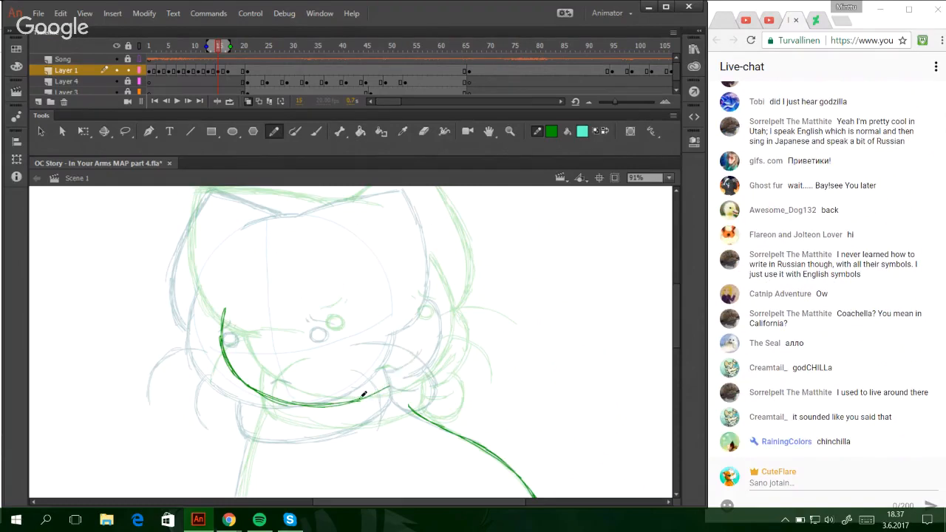
- Extend the jaw line up around the near cheek and reinforce it with overlapping strokes
mouse_move(362, 396)
mouse_down()
mouse_move(416, 357)
mouse_move(415, 299)
mouse_up()
drag(422, 331, 412, 290)
drag(411, 356, 418, 313)
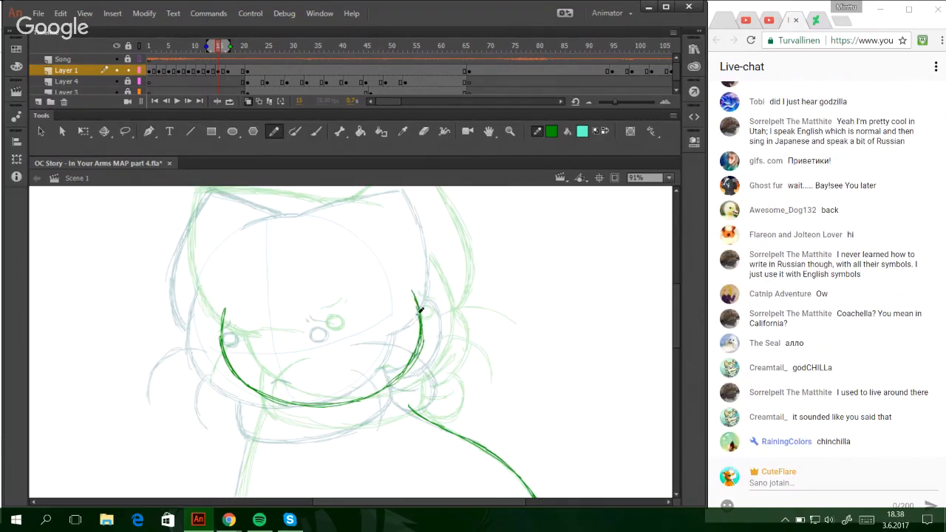
mouse_move(402, 372)
mouse_down()
mouse_move(421, 332)
mouse_move(418, 313)
mouse_up()
drag(410, 361, 418, 332)
key(ctrl+z)
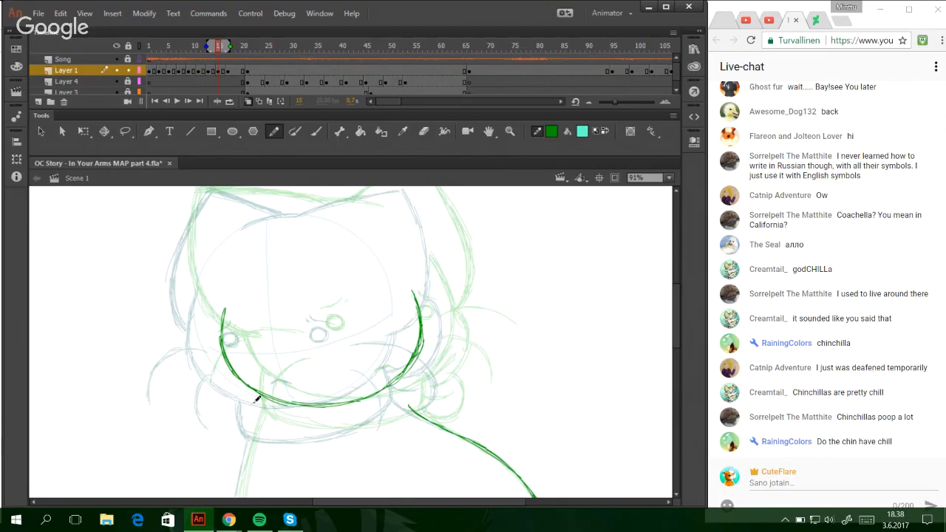
- Draw the collar shape beneath the jaw from its far edge around to the near cheek, meeting the start of the back line
mouse_move(252, 390)
mouse_down()
mouse_move(257, 430)
mouse_move(255, 418)
mouse_move(281, 435)
mouse_move(337, 434)
mouse_up()
key(ctrl+z)
key(ctrl+z)
key(ctrl+z)
key(ctrl+z)
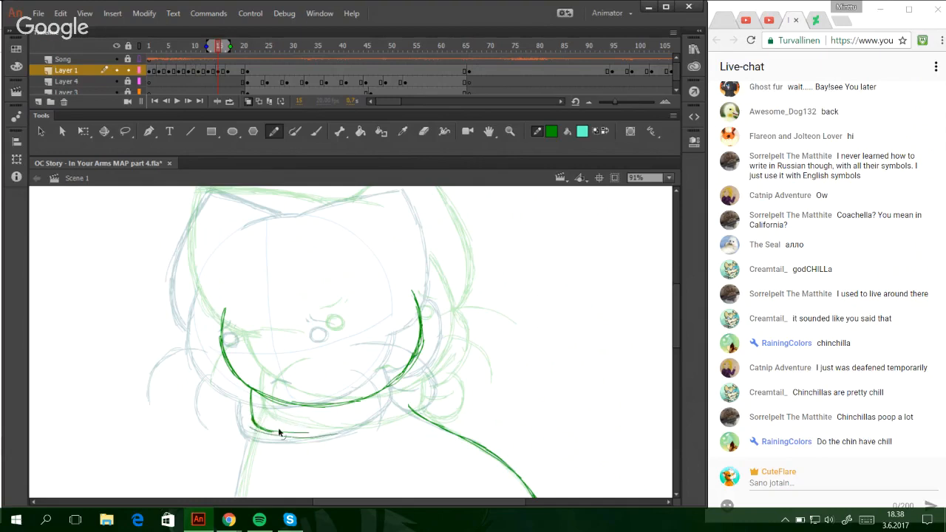
key(ctrl+z)
key(ctrl+z)
drag(254, 417, 294, 432)
drag(256, 418, 350, 434)
drag(292, 436, 378, 425)
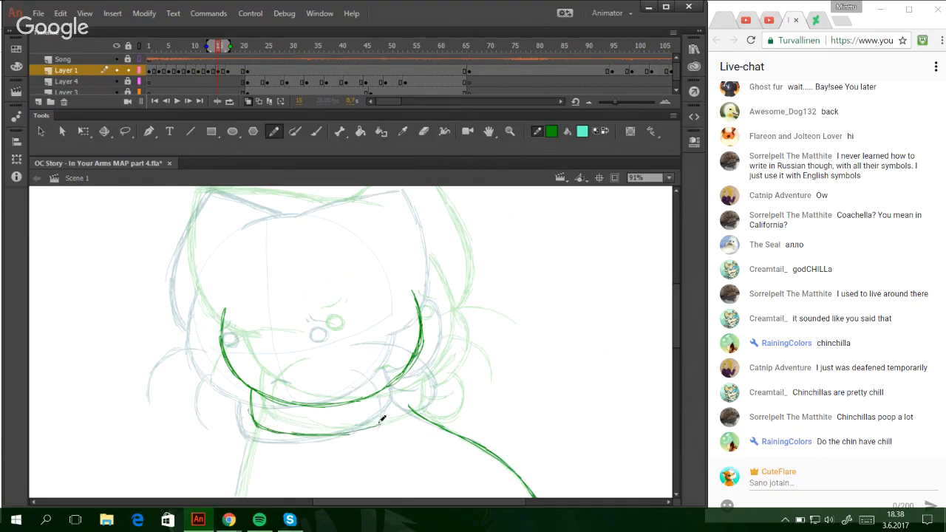
mouse_move(321, 432)
mouse_down()
mouse_move(409, 407)
mouse_move(400, 370)
mouse_up()
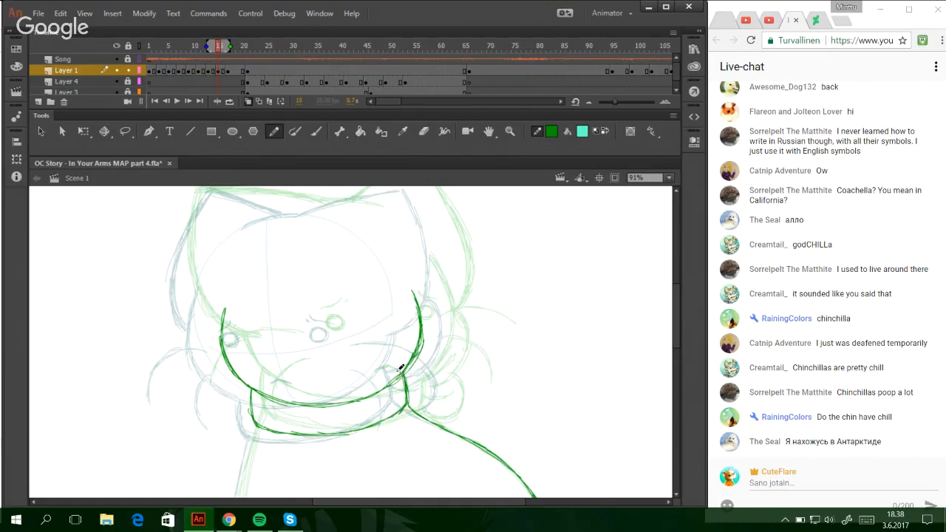
- Extend the chest line upward to join the lower far corner of the collar
scroll(674, 331, down, 5)
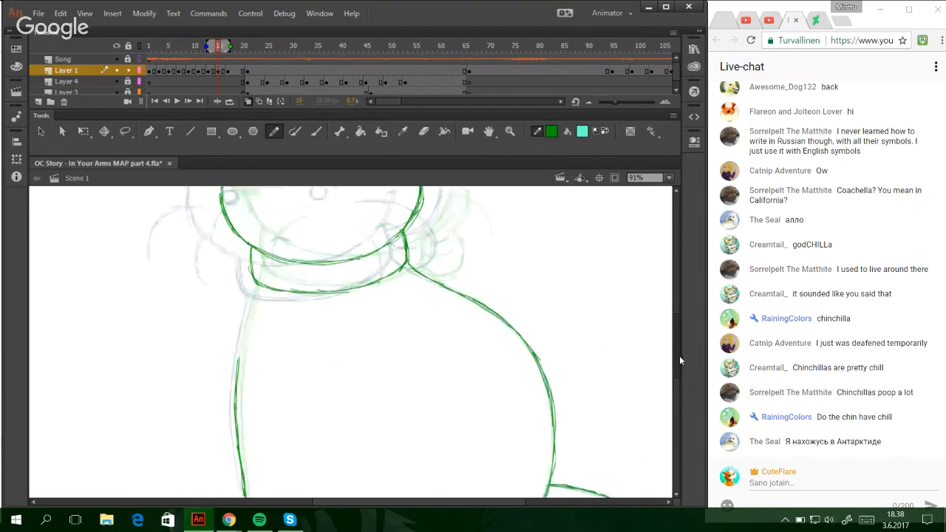
drag(235, 408, 251, 321)
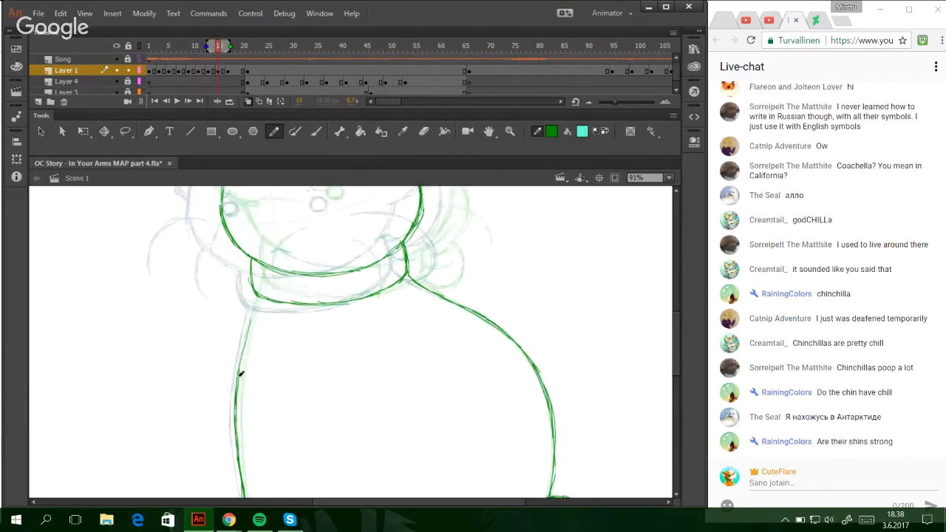
drag(239, 375, 251, 306)
key(ctrl+z)
key(ctrl+z)
drag(235, 396, 251, 315)
drag(238, 380, 250, 312)
key(ctrl+z)
key(ctrl+z)
drag(238, 386, 254, 301)
drag(244, 351, 257, 289)
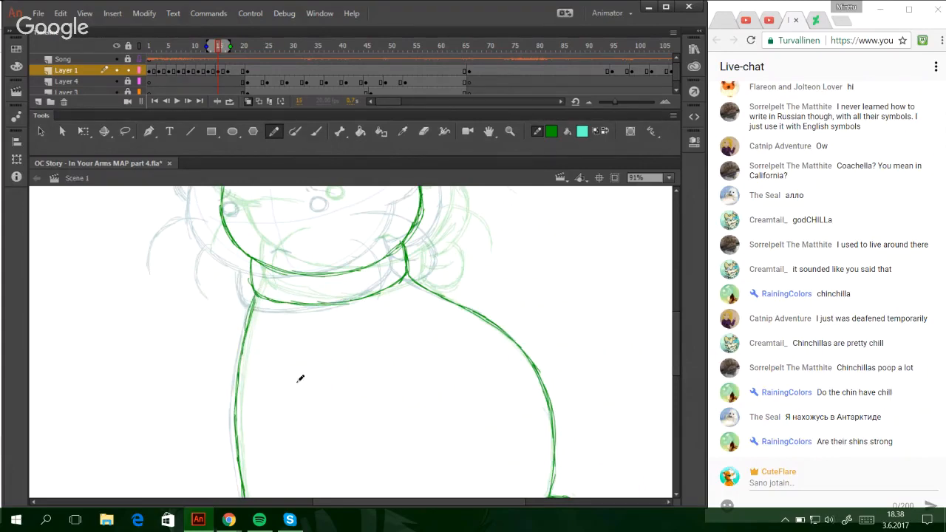
key(ctrl+z)
- Draw the short line of the head's top between the two ears on frame 15
drag(677, 410, 674, 335)
drag(285, 258, 349, 260)
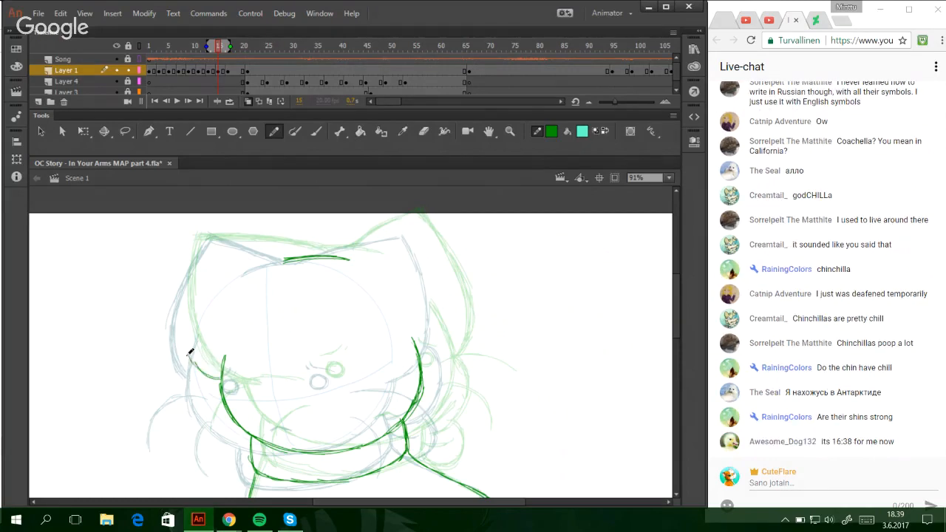
- Draw the outer edge of the far ear on frame 15, curving from the cheek up to the ear tip
mouse_move(206, 375)
mouse_down()
mouse_move(184, 315)
mouse_move(197, 361)
mouse_move(185, 300)
mouse_up()
key(ctrl+z)
drag(205, 374, 186, 284)
key(ctrl+z)
key(ctrl+z)
drag(198, 366, 184, 318)
key(ctrl+z)
mouse_move(209, 376)
mouse_down()
mouse_move(188, 330)
mouse_move(186, 289)
mouse_up()
drag(189, 346, 195, 252)
mouse_move(188, 310)
mouse_down()
mouse_move(201, 239)
mouse_move(186, 318)
mouse_move(192, 355)
mouse_up()
key(ctrl+z)
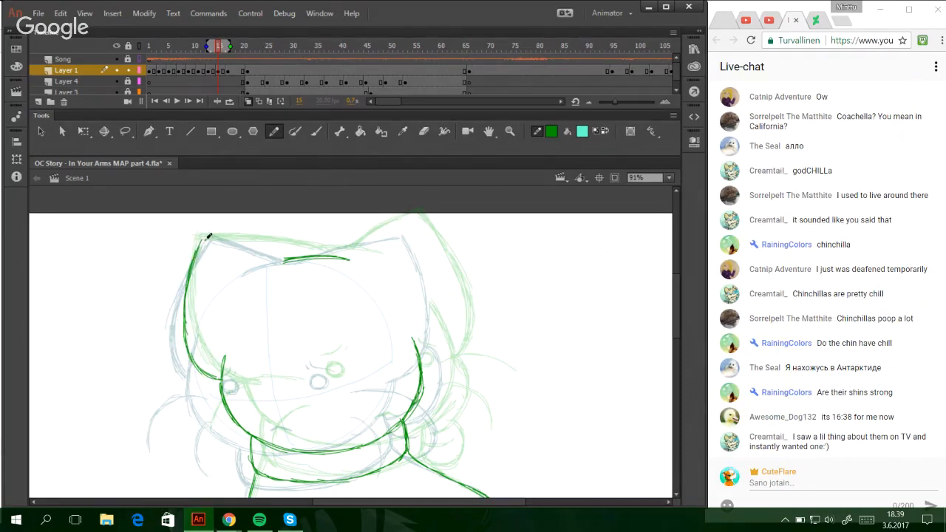
- Draw the inner edges of both ears, joining them to the short line of the head's top
drag(204, 238, 298, 253)
drag(238, 242, 309, 257)
mouse_move(339, 252)
mouse_down()
mouse_move(369, 239)
mouse_move(330, 256)
mouse_move(400, 223)
mouse_up()
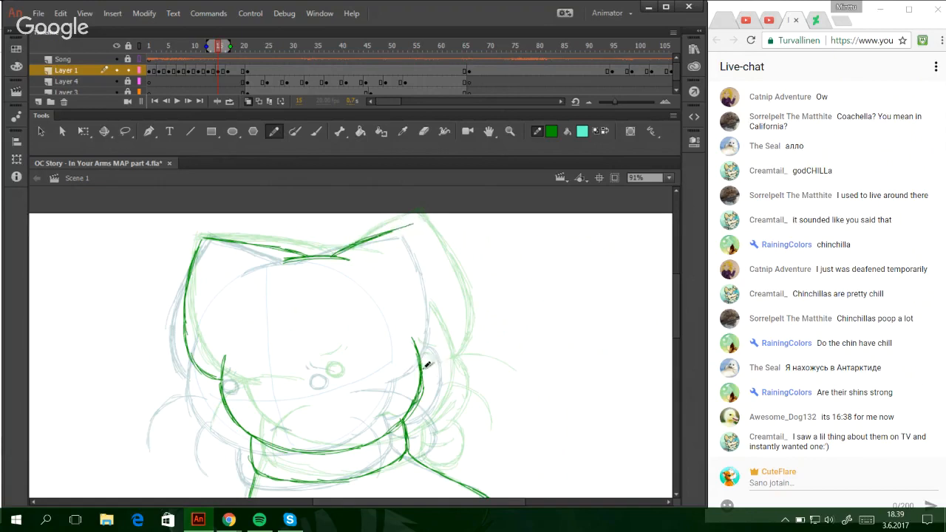
- Draw the outer edge of the near ear from the cheek up to its tip and reinforce the far ear's inner edge
mouse_move(426, 364)
mouse_down()
mouse_move(447, 350)
mouse_move(429, 361)
mouse_move(450, 320)
mouse_move(452, 329)
mouse_move(441, 357)
mouse_move(448, 285)
mouse_move(452, 339)
mouse_move(444, 272)
mouse_up()
key(ctrl+z)
drag(450, 313, 434, 252)
key(ctrl+z)
mouse_move(451, 311)
mouse_down()
mouse_move(434, 252)
mouse_move(445, 275)
mouse_move(419, 226)
mouse_move(386, 229)
mouse_move(408, 230)
mouse_up()
drag(272, 250, 304, 256)
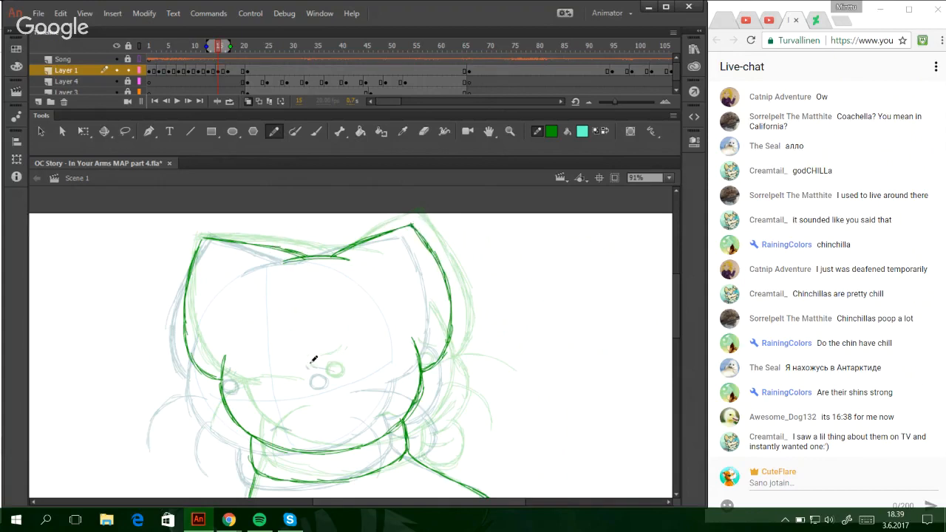
- Draw the cat's two round eyes, worried brows and small downturned mouth between the onion-skinned faces
drag(283, 369, 275, 371)
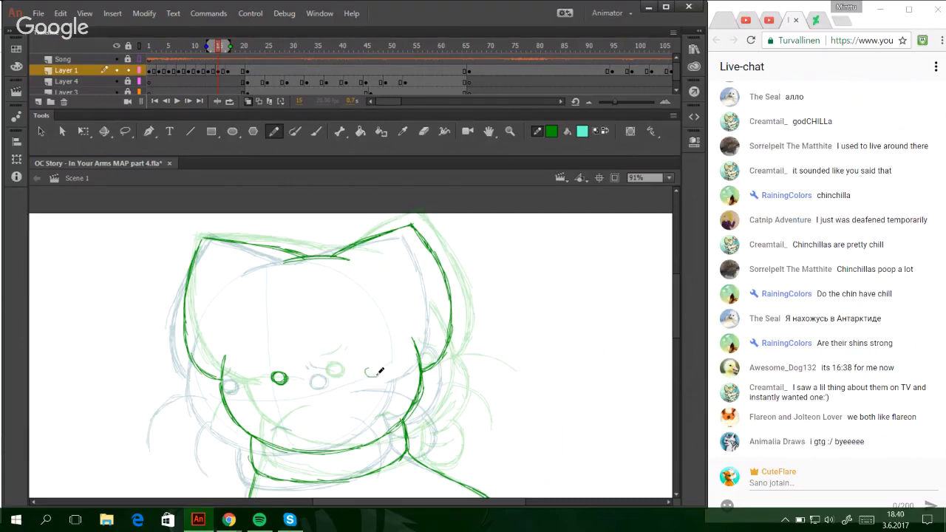
drag(374, 365, 370, 366)
mouse_move(274, 380)
mouse_down()
mouse_move(279, 373)
mouse_move(282, 385)
mouse_move(285, 374)
mouse_move(283, 383)
mouse_up()
mouse_move(268, 366)
mouse_down()
mouse_move(280, 361)
mouse_move(265, 367)
mouse_up()
mouse_move(368, 355)
mouse_down()
mouse_move(375, 359)
mouse_move(367, 352)
mouse_up()
key(ctrl+z)
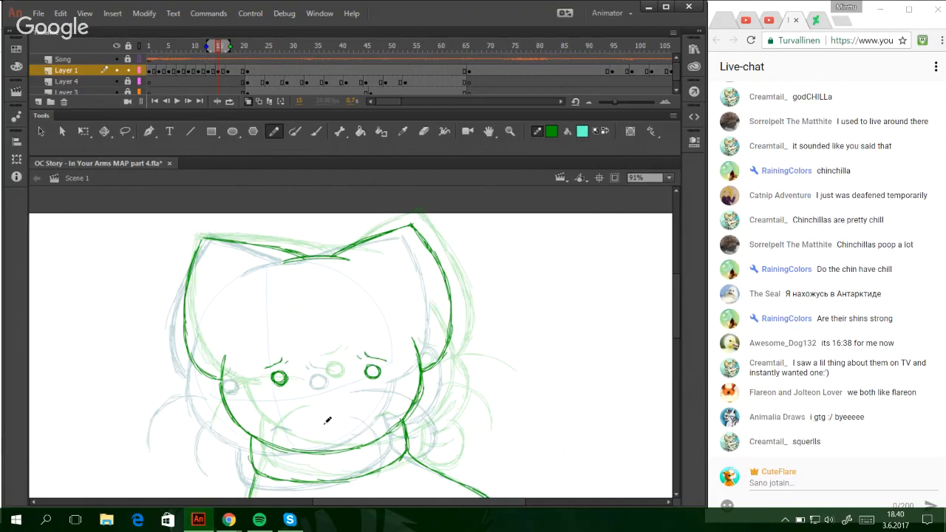
mouse_move(320, 425)
mouse_down()
mouse_move(354, 417)
mouse_move(331, 416)
mouse_move(343, 421)
mouse_up()
key(ctrl+z)
key(ctrl+z)
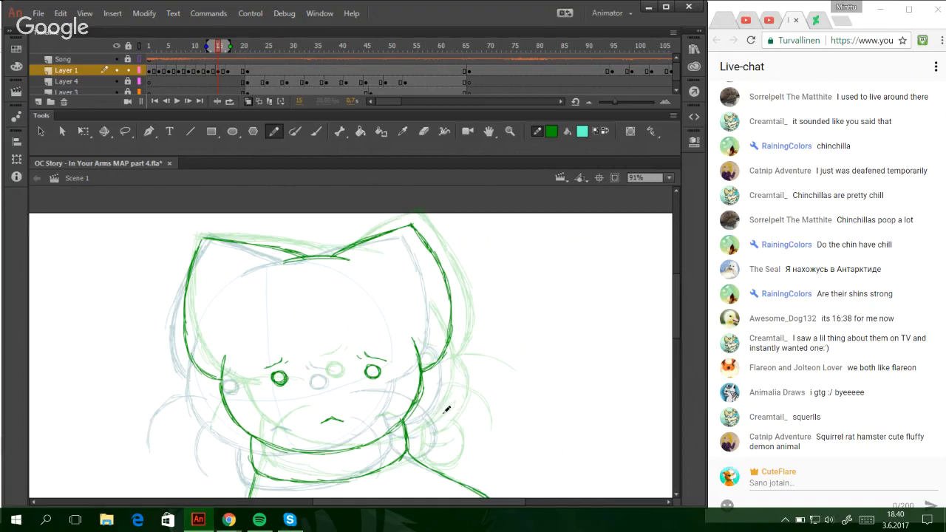
- Draw two curved whiskers sweeping outward from the near cheek
mouse_move(419, 371)
mouse_down()
mouse_move(450, 368)
mouse_move(403, 372)
mouse_move(464, 376)
mouse_move(481, 392)
mouse_up()
key(ctrl+z)
mouse_move(424, 364)
mouse_down()
mouse_move(459, 369)
mouse_move(481, 395)
mouse_up()
mouse_move(406, 401)
mouse_down()
mouse_move(438, 422)
mouse_move(444, 445)
mouse_up()
- Draw two curved whiskers on the far cheek and reinforce the upper one
mouse_move(208, 390)
mouse_down()
mouse_move(244, 387)
mouse_move(201, 393)
mouse_move(174, 428)
mouse_move(208, 389)
mouse_up()
key(ctrl+z)
key(ctrl+z)
key(ctrl+z)
key(ctrl+z)
mouse_move(176, 430)
mouse_down()
mouse_move(208, 395)
mouse_move(181, 427)
mouse_move(195, 393)
mouse_move(199, 402)
mouse_move(173, 436)
mouse_move(194, 397)
mouse_move(191, 409)
mouse_move(211, 388)
mouse_move(185, 409)
mouse_move(228, 382)
mouse_up()
key(ctrl+z)
key(ctrl+z)
key(ctrl+z)
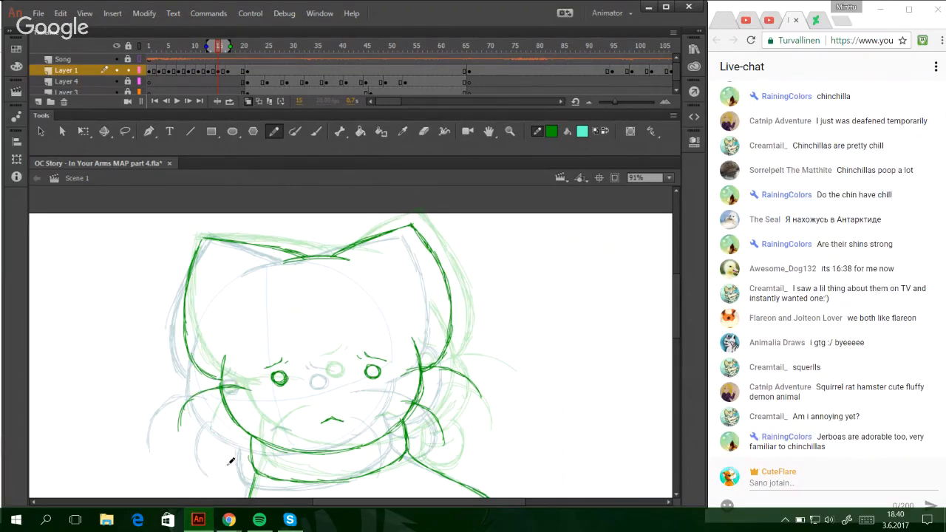
drag(227, 464, 256, 416)
drag(175, 437, 225, 385)
mouse_move(672, 344)
mouse_down()
mouse_move(673, 357)
mouse_move(672, 330)
mouse_move(700, 393)
mouse_move(668, 359)
mouse_move(691, 416)
mouse_move(673, 370)
mouse_move(677, 427)
mouse_move(674, 341)
mouse_move(658, 330)
mouse_up()
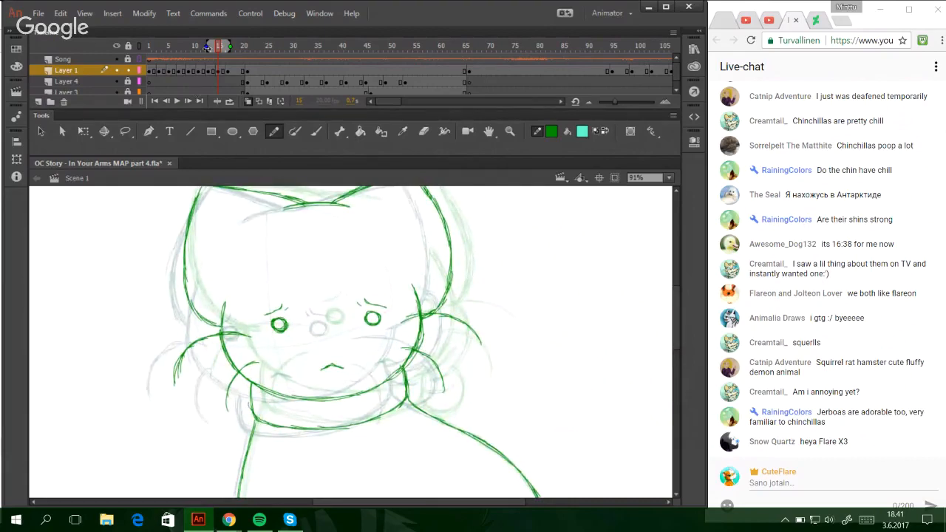
- Compare with frame 11, then draw the bow's upper and lower loops behind the near cheek on frame 15
click(198, 51)
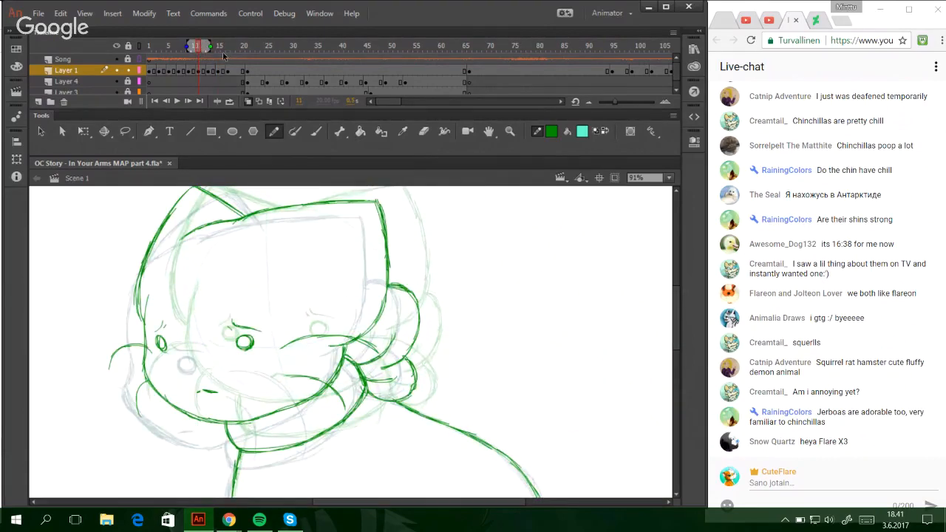
click(223, 55)
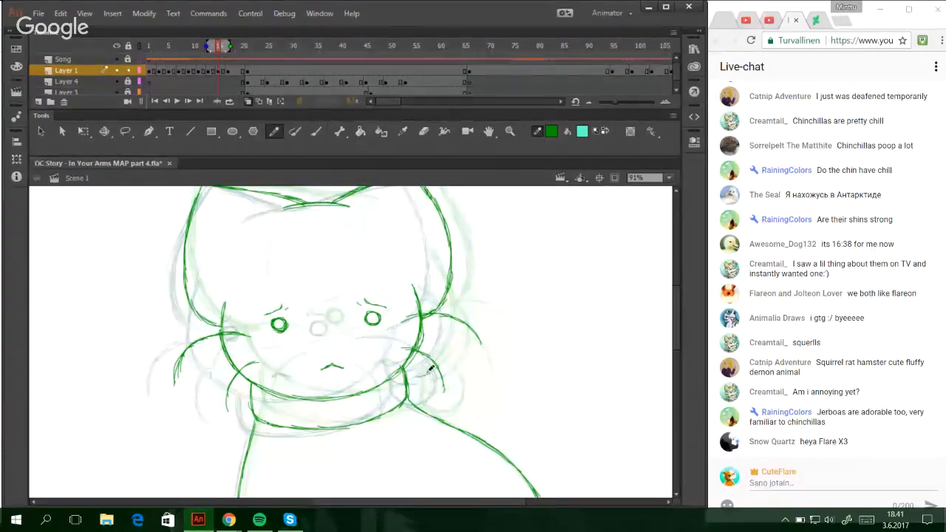
mouse_move(426, 373)
mouse_down()
mouse_move(448, 357)
mouse_move(454, 313)
mouse_up()
mouse_move(446, 356)
mouse_down()
mouse_move(452, 318)
mouse_move(444, 303)
mouse_up()
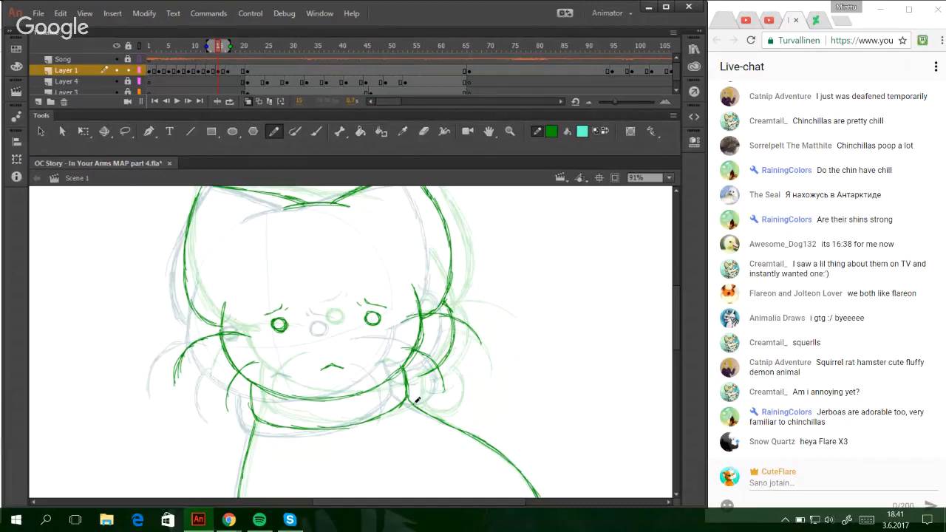
mouse_move(417, 406)
mouse_down()
mouse_move(443, 399)
mouse_move(446, 387)
mouse_move(432, 405)
mouse_move(451, 385)
mouse_move(418, 406)
mouse_move(445, 396)
mouse_move(431, 407)
mouse_move(445, 366)
mouse_move(405, 373)
mouse_move(444, 347)
mouse_up()
mouse_move(402, 375)
mouse_down()
mouse_move(428, 377)
mouse_move(406, 386)
mouse_move(430, 388)
mouse_move(413, 388)
mouse_move(444, 363)
mouse_up()
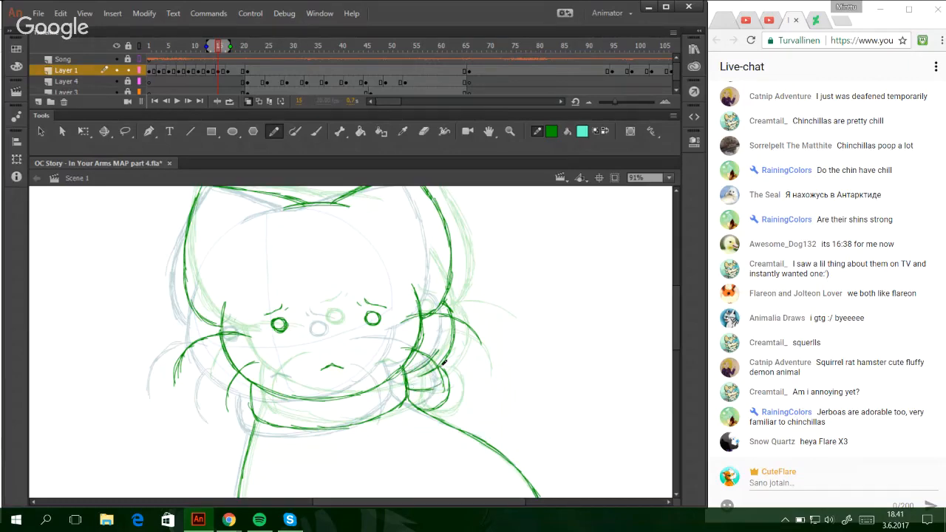
- Play the later head turn, inspect frames 93 and 95, and run a movie test of the whole animation
drag(384, 102, 394, 103)
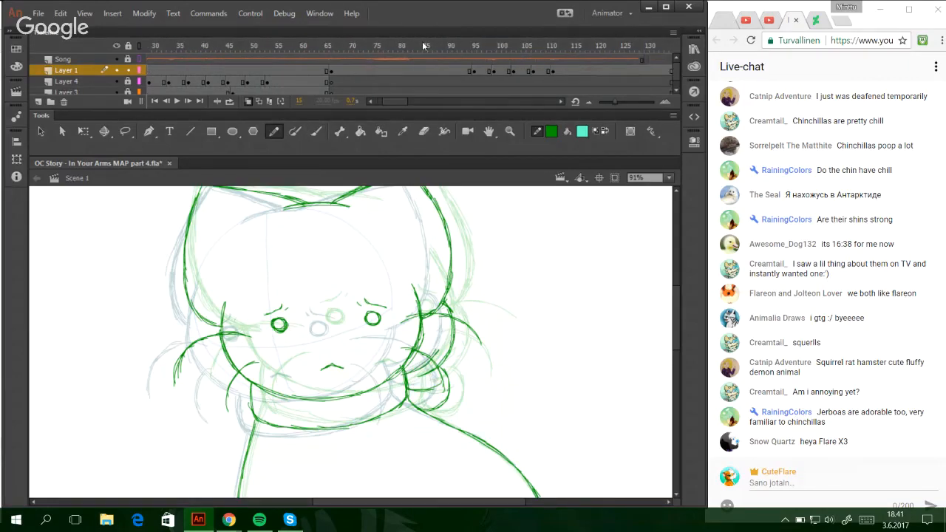
click(425, 46)
key(Return)
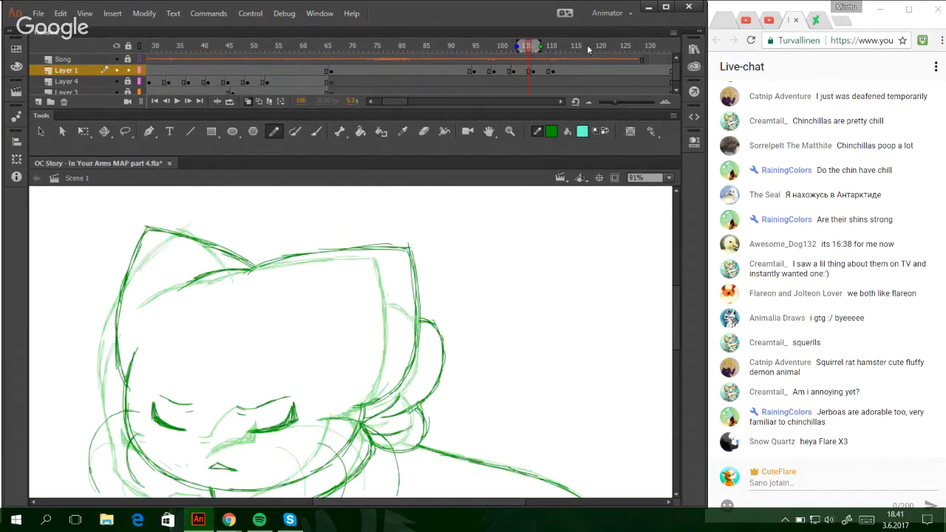
click(475, 47)
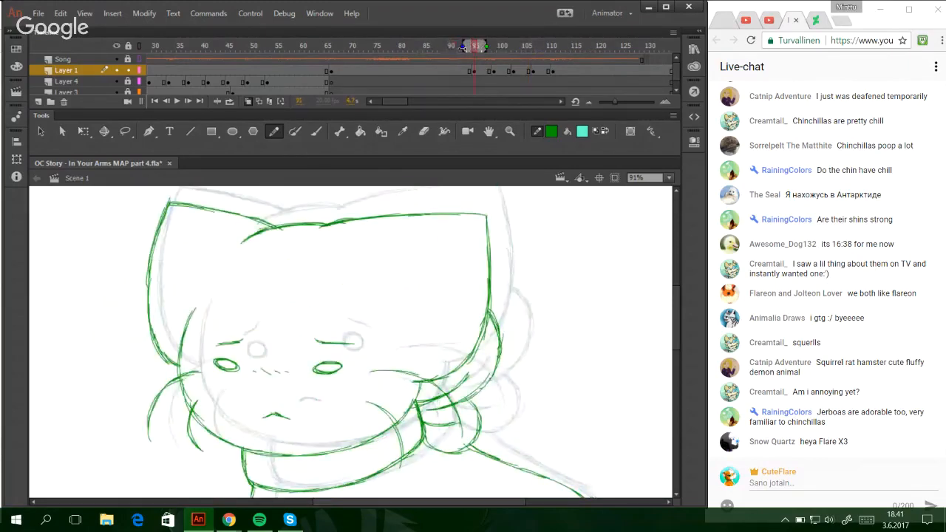
drag(452, 49, 465, 52)
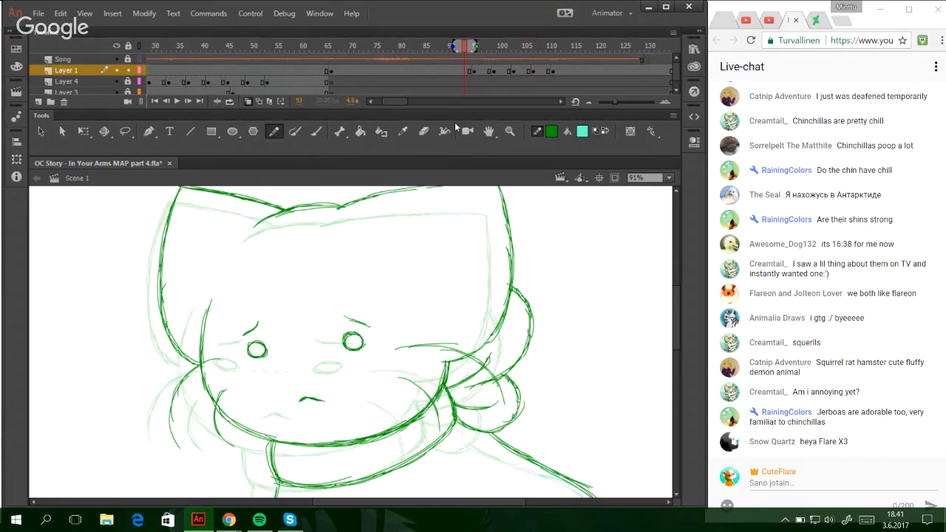
key(ctrl+Return)
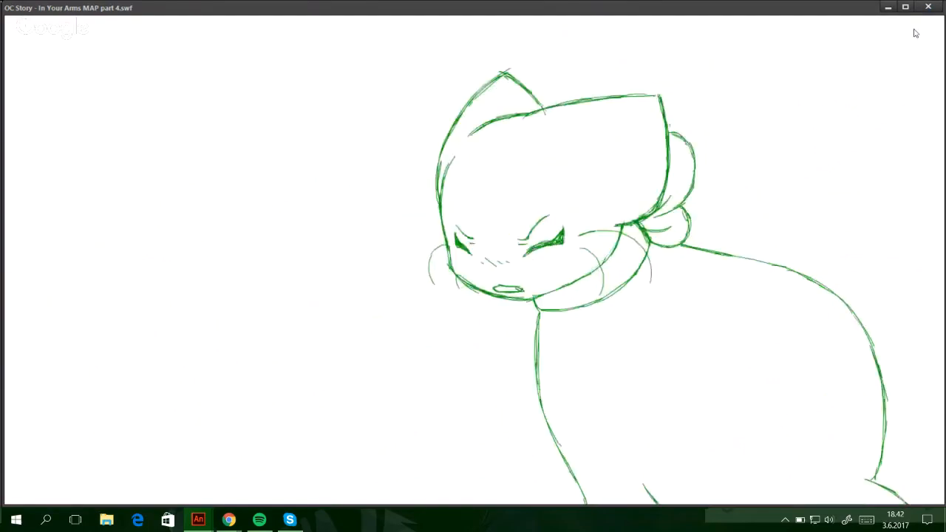
click(928, 7)
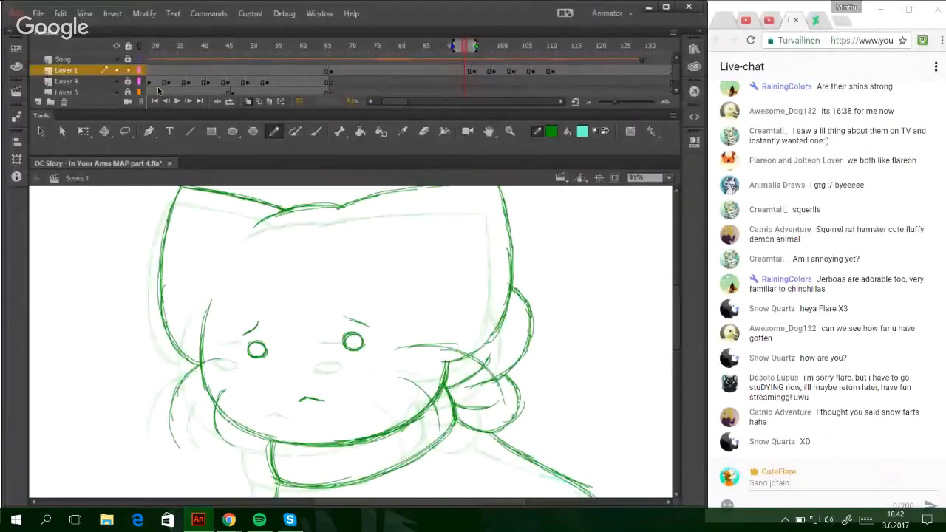
- Shift Layer 1's head-turn frames from frame 11 onward two frames later to start at frame 13, and test the movie
drag(385, 102, 373, 101)
click(164, 46)
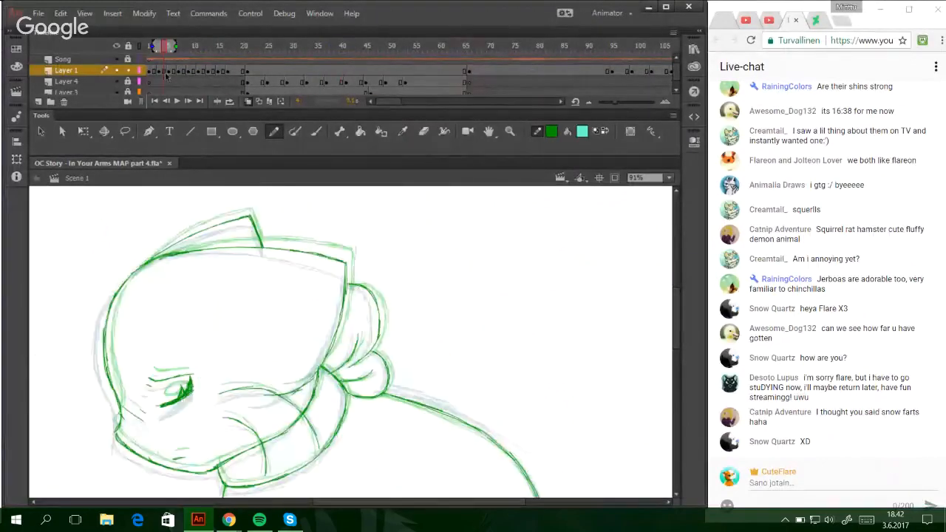
mouse_move(152, 45)
mouse_down()
mouse_move(190, 44)
mouse_move(204, 70)
mouse_move(228, 73)
mouse_move(220, 75)
mouse_up()
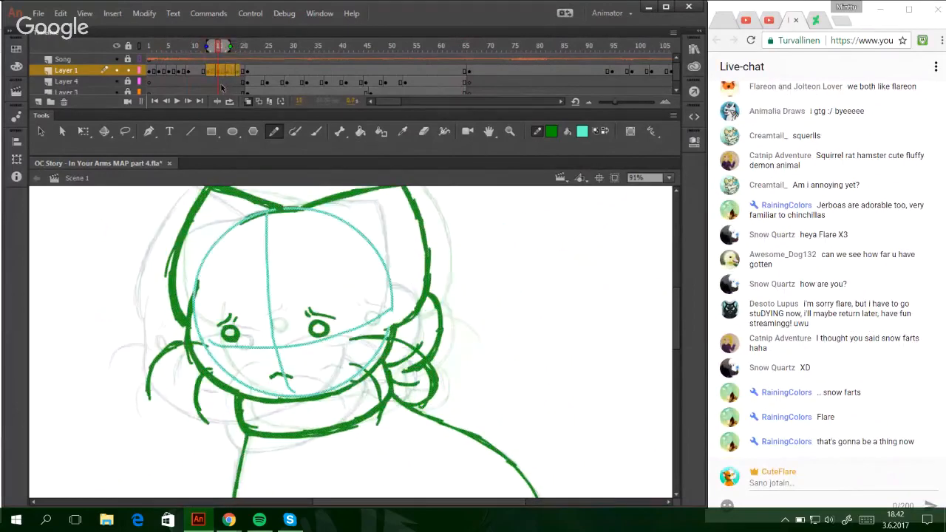
click(220, 82)
click(204, 47)
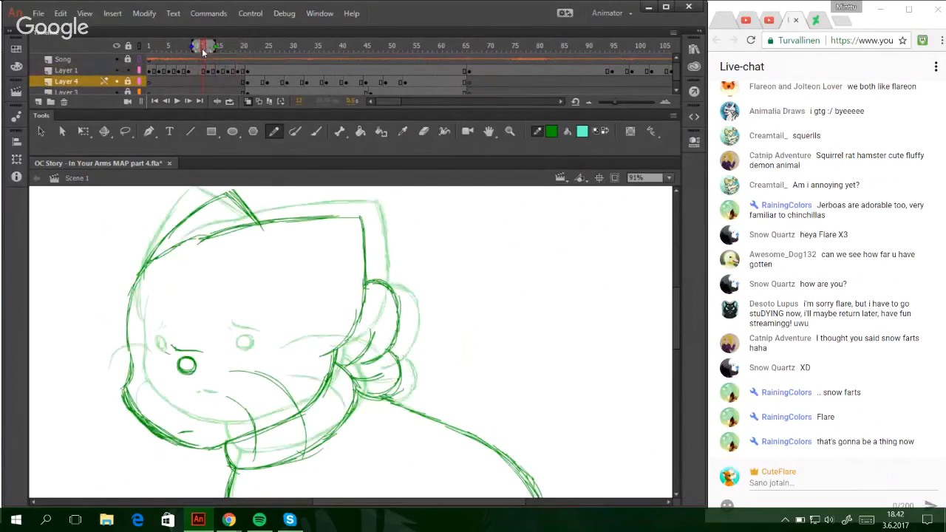
key(ctrl+Return)
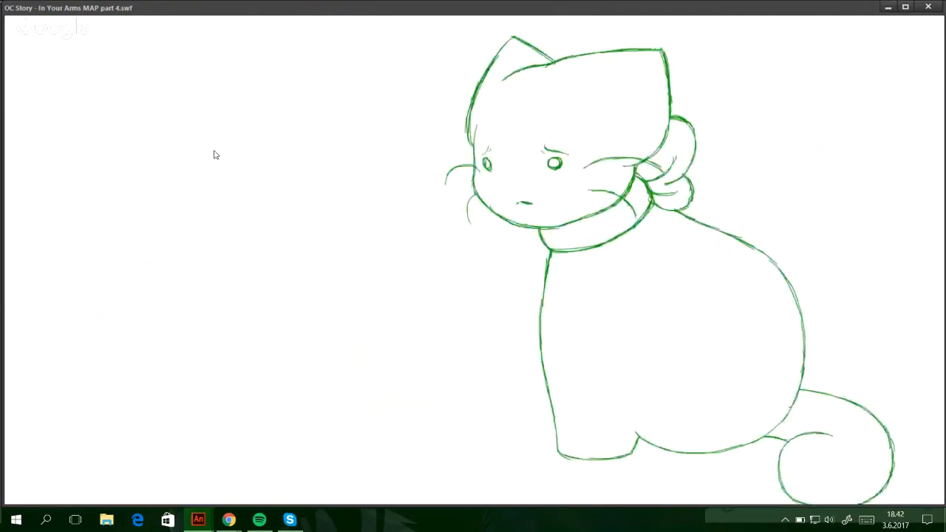
click(928, 6)
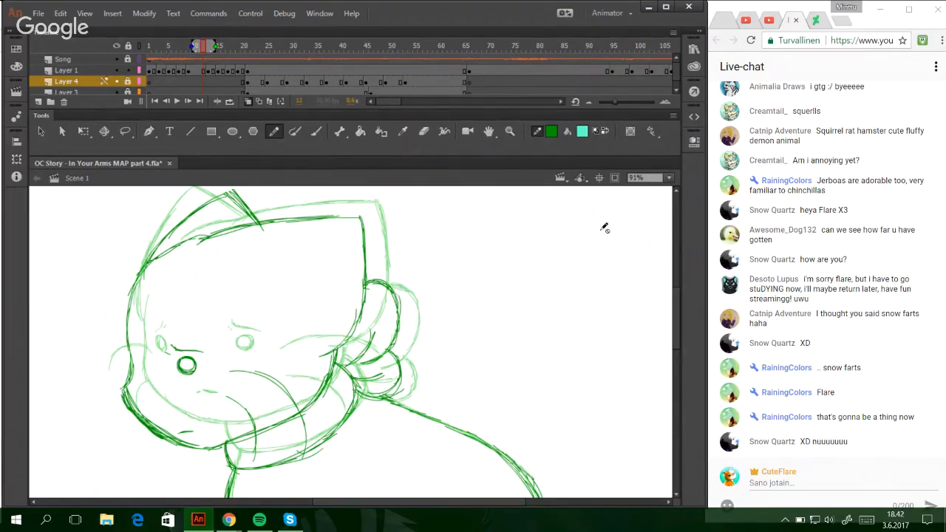
- Insert blank keyframes on Layer 1 at frames 93, 97, 101, 105 and 109, between the existing drawings
click(668, 178)
click(651, 244)
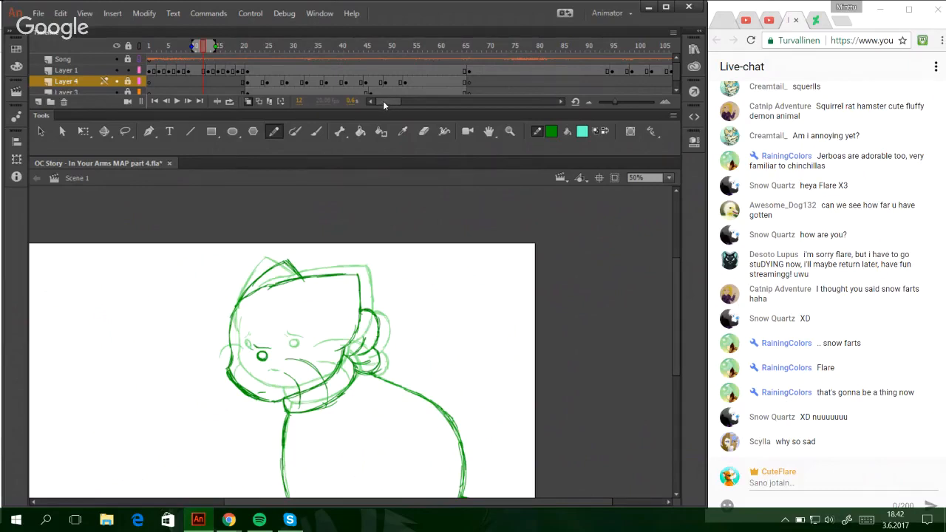
mouse_move(383, 101)
mouse_down()
mouse_move(392, 101)
mouse_move(381, 101)
mouse_up()
click(482, 70)
click(454, 46)
click(604, 46)
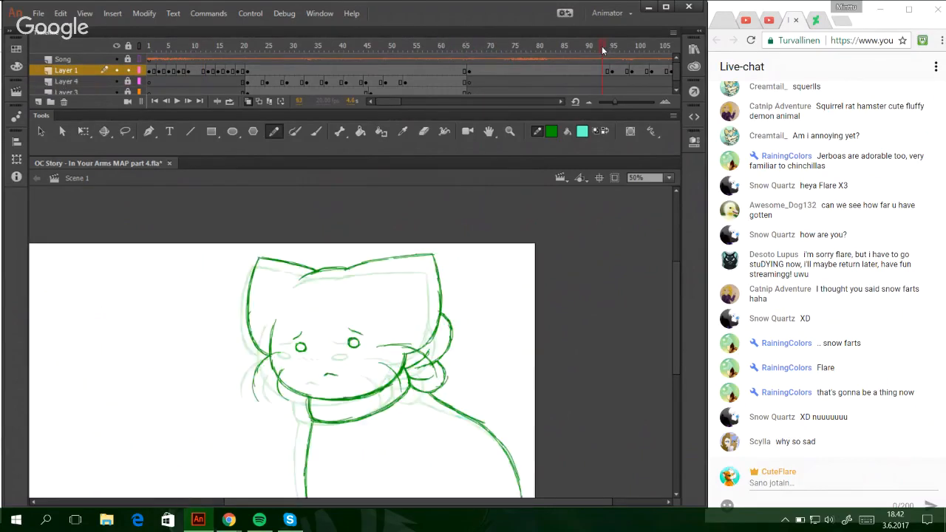
drag(383, 97, 398, 100)
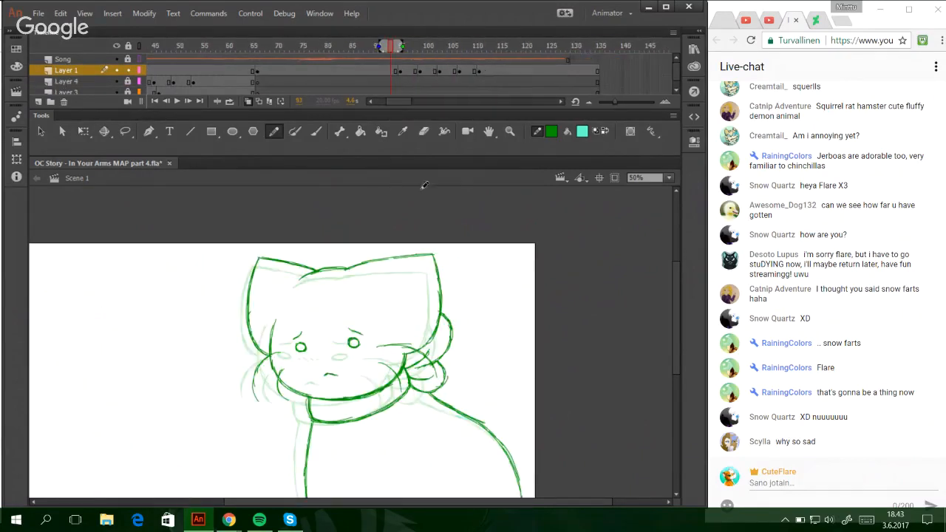
key(F7)
click(411, 47)
key(F7)
click(431, 47)
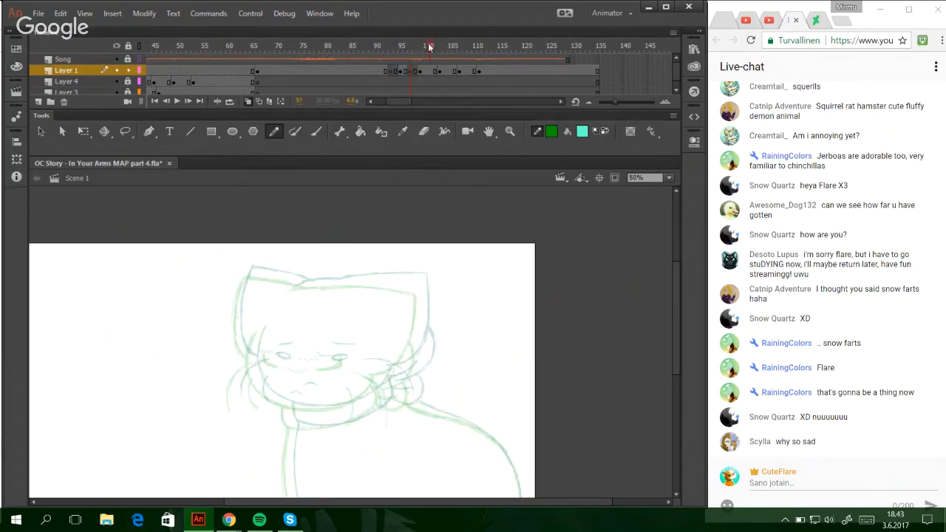
key(F7)
click(450, 47)
key(F7)
click(470, 47)
key(F7)
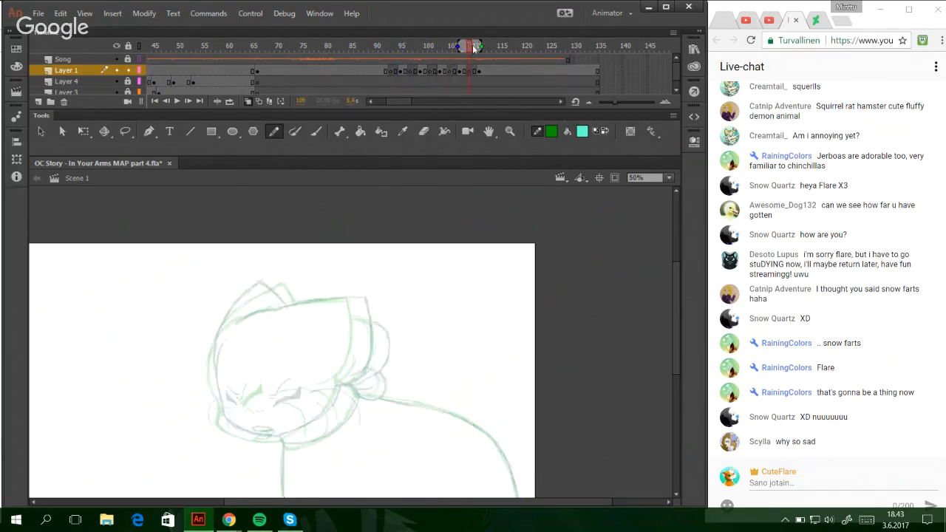
- On blank frame 93, draw the far cheek line with the Pencil tool midway between the two onion-skinned heads
click(398, 47)
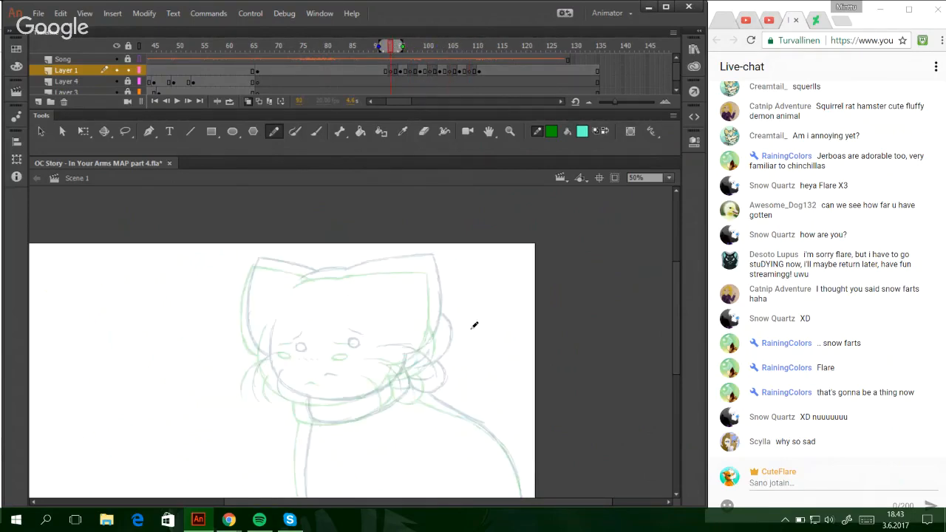
click(510, 131)
drag(225, 299, 494, 421)
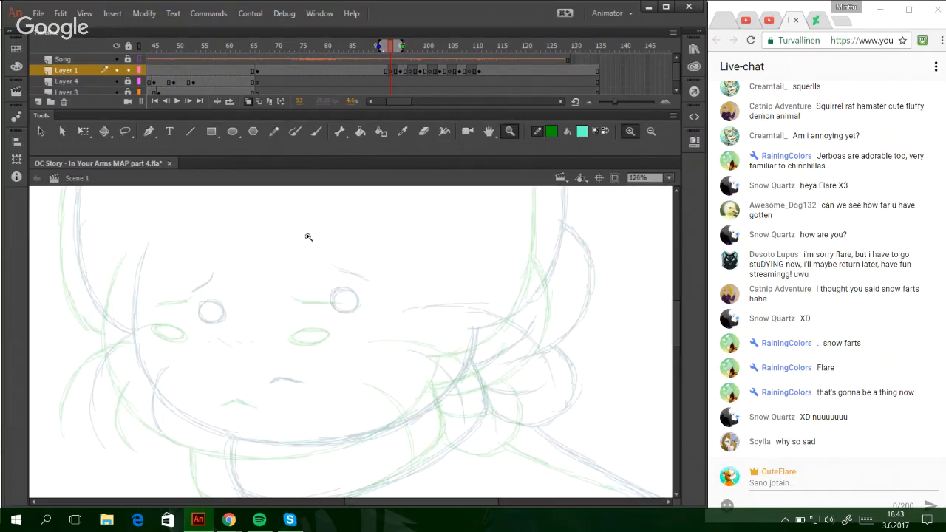
click(274, 132)
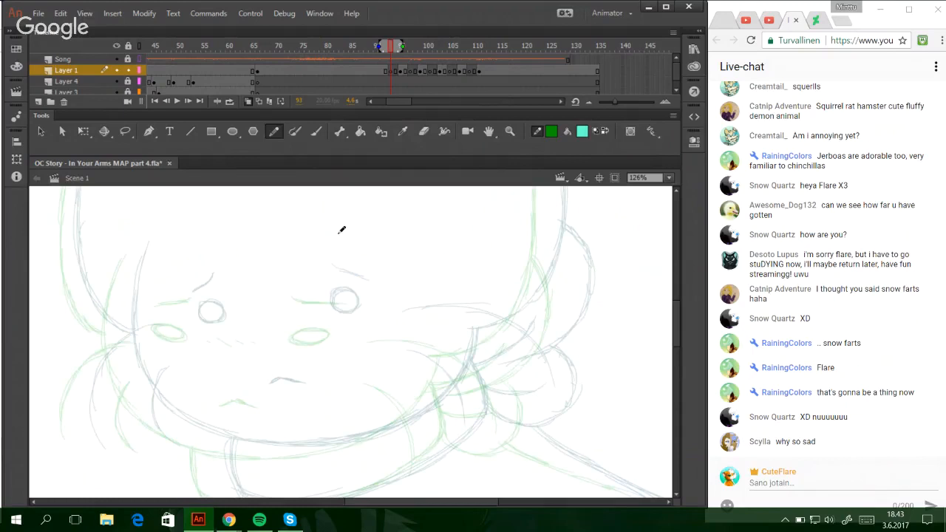
drag(136, 251, 122, 303)
drag(126, 269, 117, 348)
key(ctrl+z)
key(ctrl+z)
mouse_move(135, 252)
mouse_down()
mouse_move(114, 338)
mouse_move(124, 320)
mouse_move(126, 363)
mouse_move(144, 395)
mouse_up()
mouse_move(121, 344)
mouse_down()
mouse_move(192, 420)
mouse_move(161, 413)
mouse_up()
key(ctrl+z)
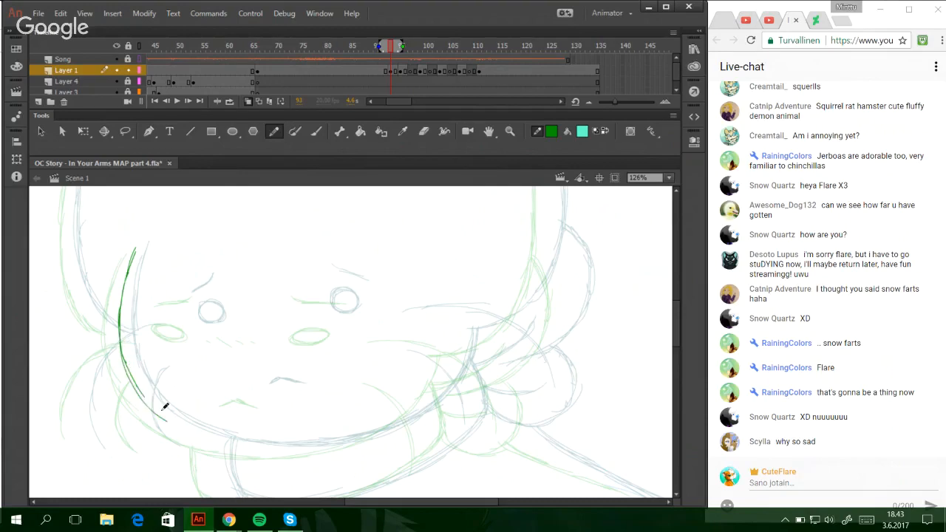
- Extend the cheek line along the jaw beneath the mouth and up around the near cheek on frame 93
drag(130, 377, 213, 441)
drag(152, 407, 259, 448)
drag(190, 431, 328, 446)
key(ctrl+z)
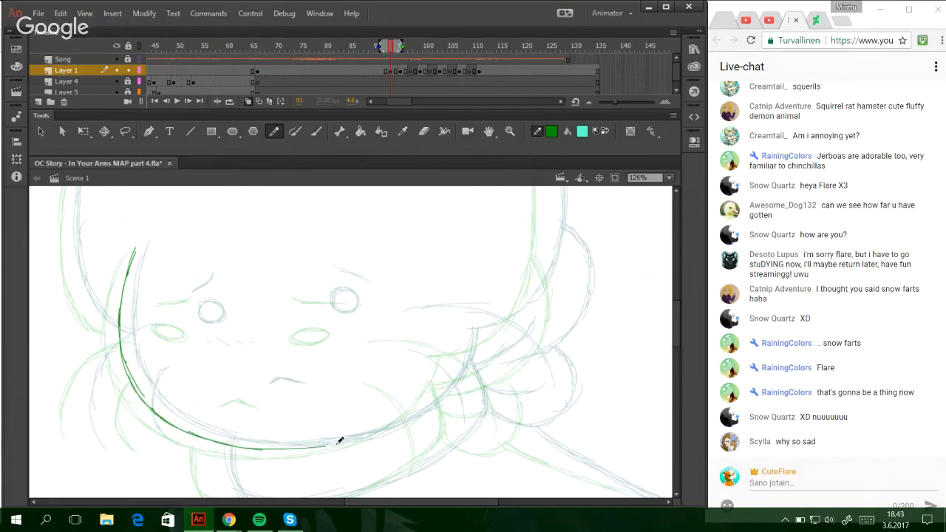
drag(245, 444, 366, 434)
key(ctrl+z)
drag(287, 449, 386, 425)
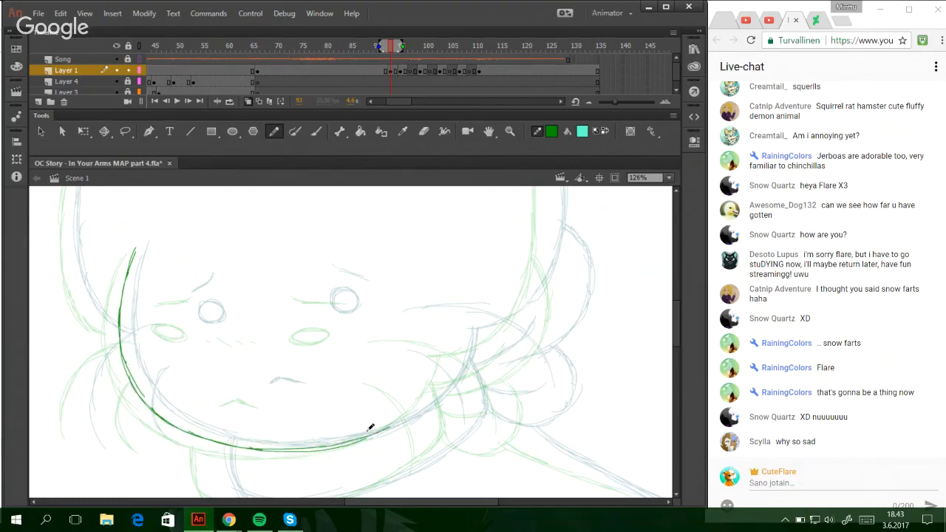
mouse_move(323, 447)
mouse_down()
mouse_move(427, 400)
mouse_move(458, 342)
mouse_up()
key(ctrl+z)
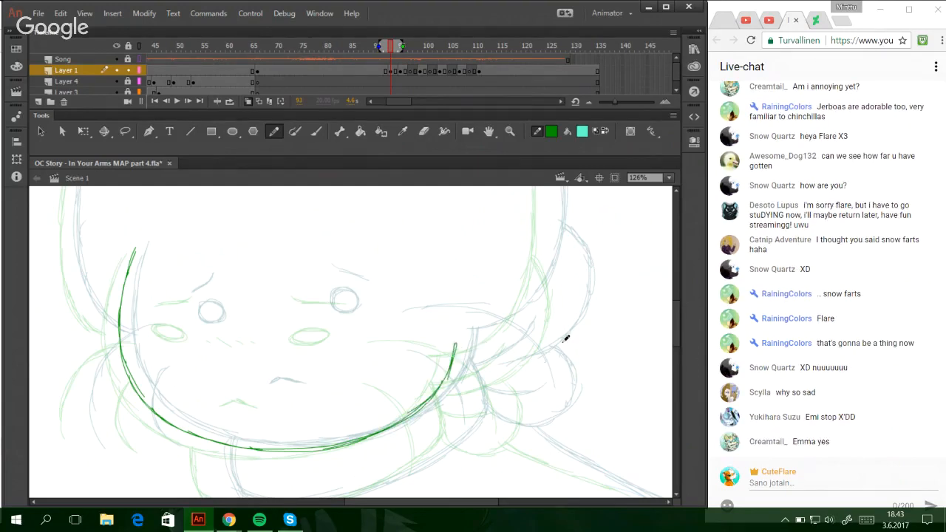
- On frame 93, draw the near ear's top edge and outer side down to the cheek, midway between the onion-skinned ears
scroll(677, 353, up, 1)
drag(674, 330, 672, 317)
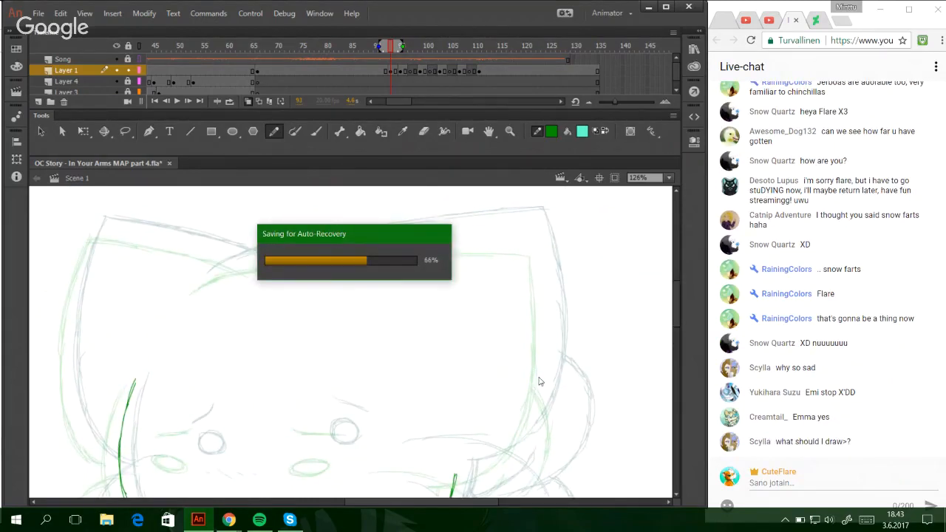
drag(312, 262, 343, 249)
key(ctrl+z)
drag(322, 256, 440, 235)
drag(362, 245, 504, 228)
drag(412, 238, 508, 233)
key(ctrl+z)
key(ctrl+z)
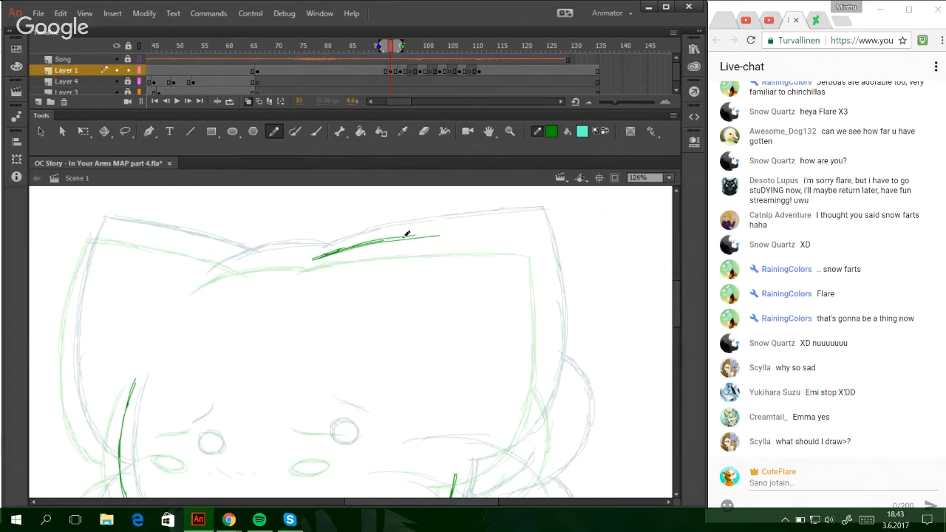
drag(393, 240, 527, 230)
drag(451, 233, 539, 232)
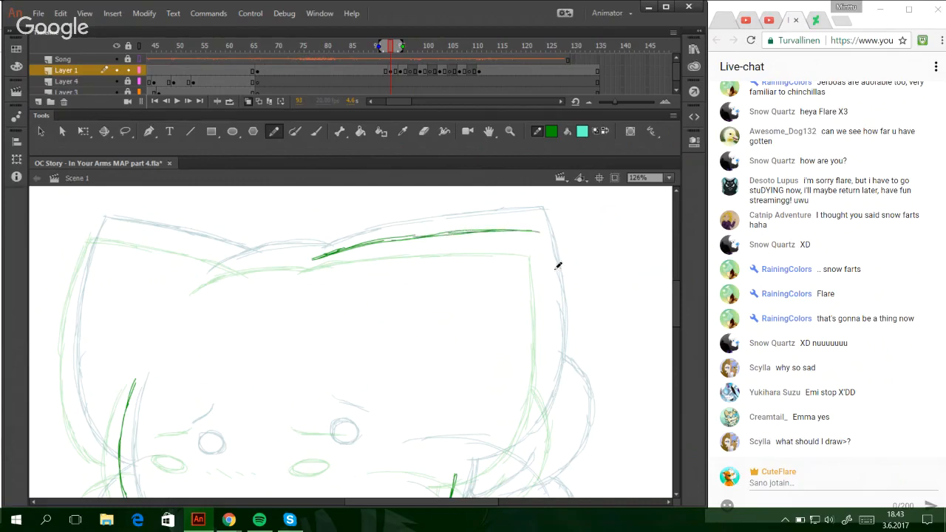
mouse_move(448, 473)
mouse_down()
mouse_move(510, 451)
mouse_move(473, 469)
mouse_move(534, 415)
mouse_move(505, 448)
mouse_move(544, 377)
mouse_move(508, 449)
mouse_move(529, 420)
mouse_up()
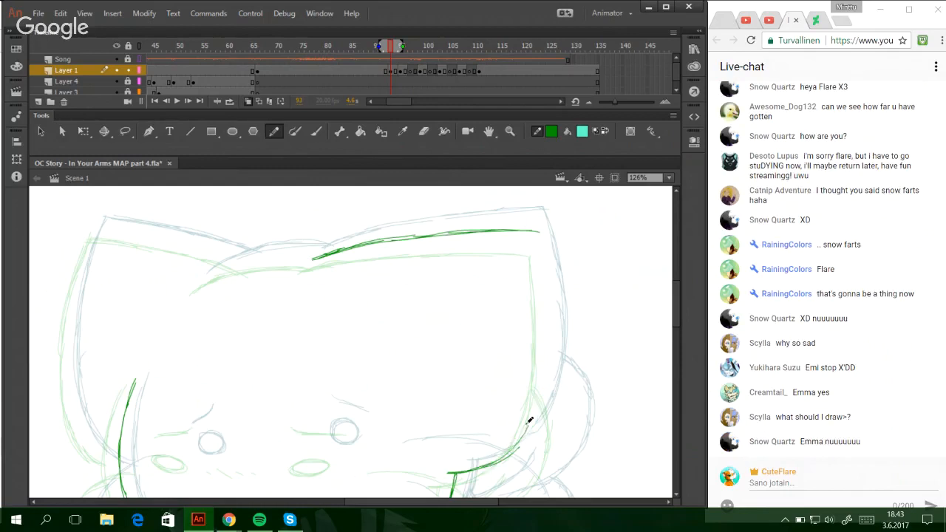
mouse_move(505, 450)
mouse_down()
mouse_move(543, 386)
mouse_move(538, 231)
mouse_up()
- Draw the crown line between the ears and outline the far ear down to the far cheek on frame 93
drag(199, 283, 251, 257)
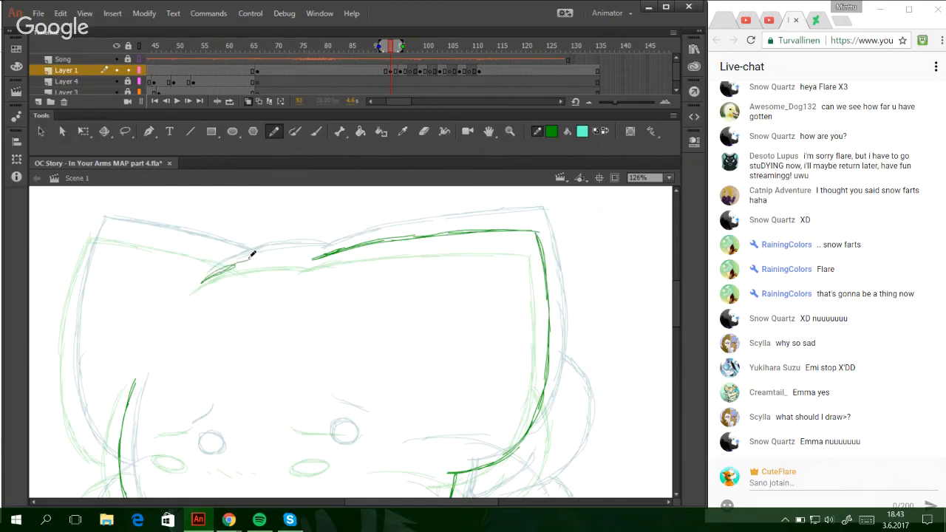
key(ctrl+z)
mouse_move(198, 283)
mouse_down()
mouse_move(275, 256)
mouse_move(314, 258)
mouse_up()
drag(223, 271, 287, 257)
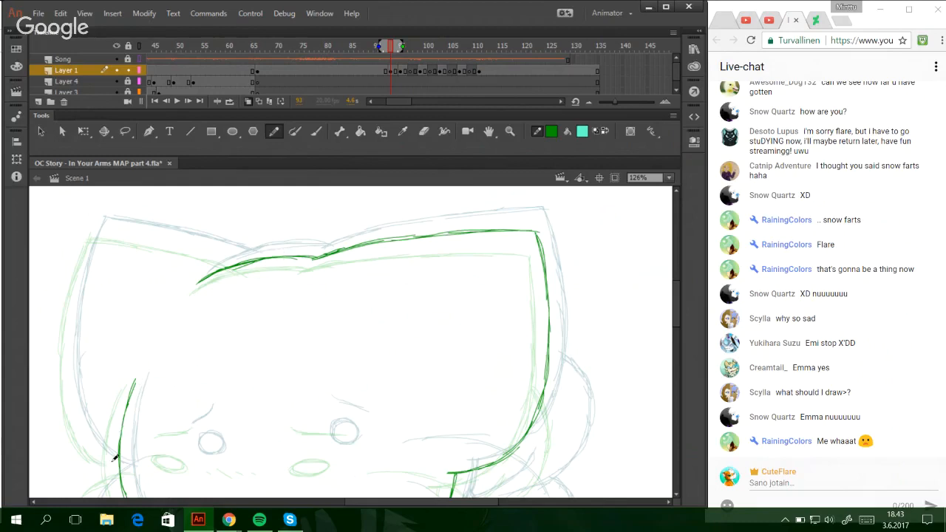
mouse_move(93, 447)
mouse_down()
mouse_move(122, 461)
mouse_move(85, 424)
mouse_move(76, 395)
mouse_move(72, 318)
mouse_move(97, 229)
mouse_move(204, 250)
mouse_up()
key(ctrl+z)
drag(138, 233, 222, 250)
drag(110, 219, 249, 261)
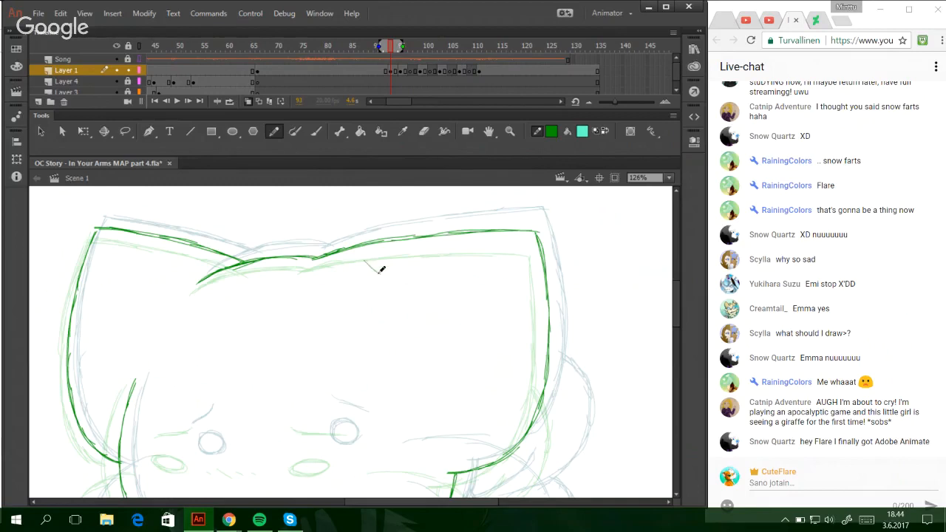
- Draw both oval eyes, the worried eyebrows and the small mouth midway between the onion-skinned faces
scroll(674, 335, down, 3)
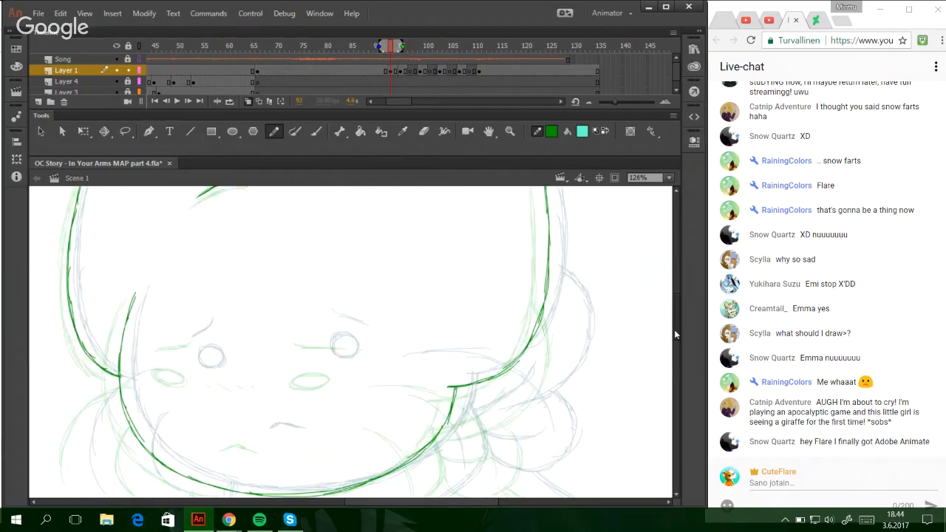
drag(675, 335, 675, 339)
mouse_move(194, 331)
mouse_down()
mouse_move(176, 336)
mouse_move(199, 336)
mouse_move(179, 331)
mouse_move(194, 344)
mouse_up()
mouse_move(341, 321)
mouse_down()
mouse_move(328, 323)
mouse_move(327, 338)
mouse_up()
drag(311, 293, 355, 304)
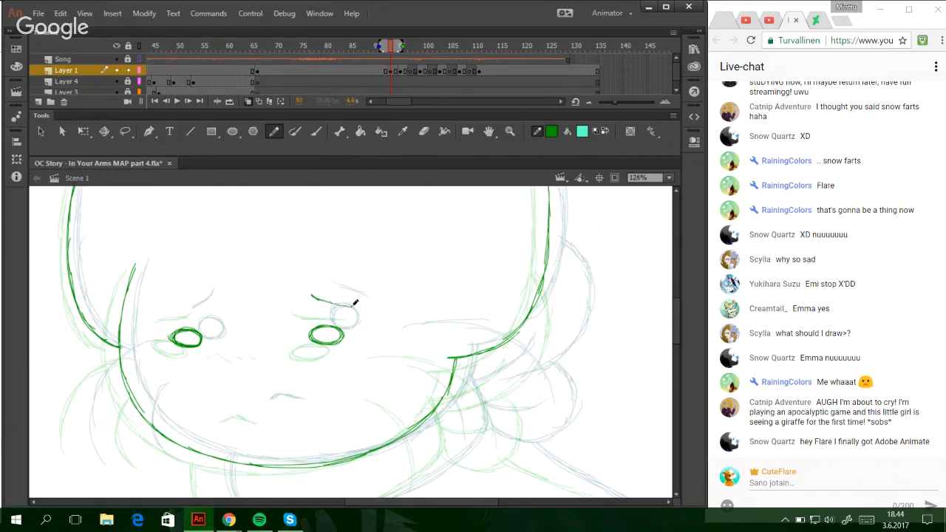
drag(169, 313, 200, 301)
drag(246, 411, 276, 412)
- Add two curved fur strokes across the near cheek, one beneath the ear and one over the jaw
mouse_move(387, 342)
mouse_down()
mouse_move(459, 345)
mouse_move(488, 358)
mouse_move(521, 405)
mouse_up()
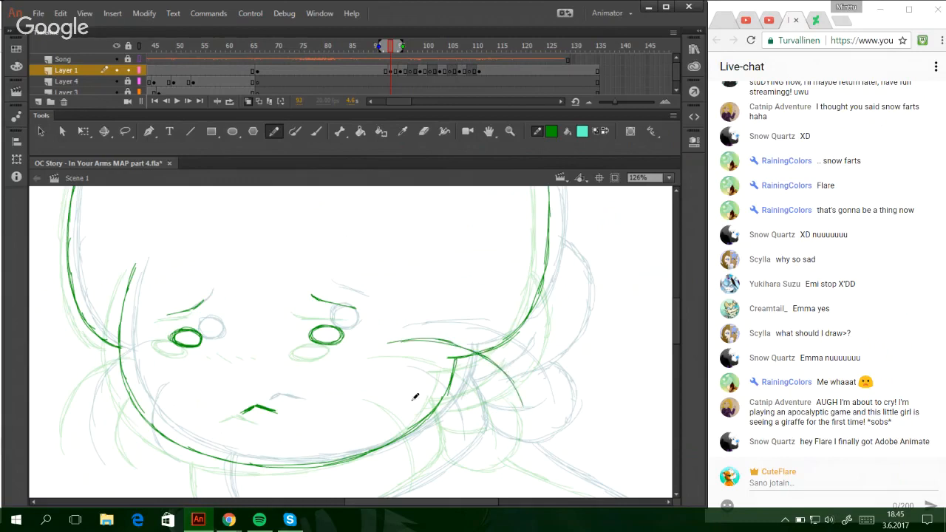
drag(390, 383, 434, 418)
mouse_move(397, 390)
mouse_down()
mouse_move(425, 410)
mouse_move(431, 432)
mouse_move(434, 410)
mouse_move(403, 386)
mouse_move(436, 436)
mouse_move(440, 467)
mouse_up()
key(ctrl+z)
key(ctrl+z)
- Draw the curved fur strokes hanging from the far cheek on frame 93
drag(147, 458, 148, 382)
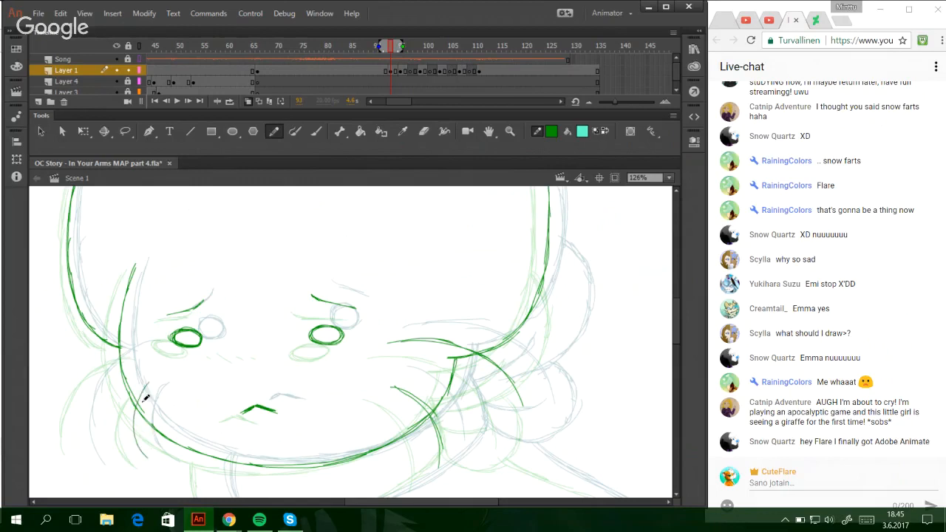
key(ctrl+z)
mouse_move(148, 460)
mouse_down()
mouse_move(140, 430)
mouse_move(152, 387)
mouse_up()
mouse_move(76, 447)
mouse_down()
mouse_move(101, 374)
mouse_move(79, 411)
mouse_move(141, 350)
mouse_up()
key(ctrl+z)
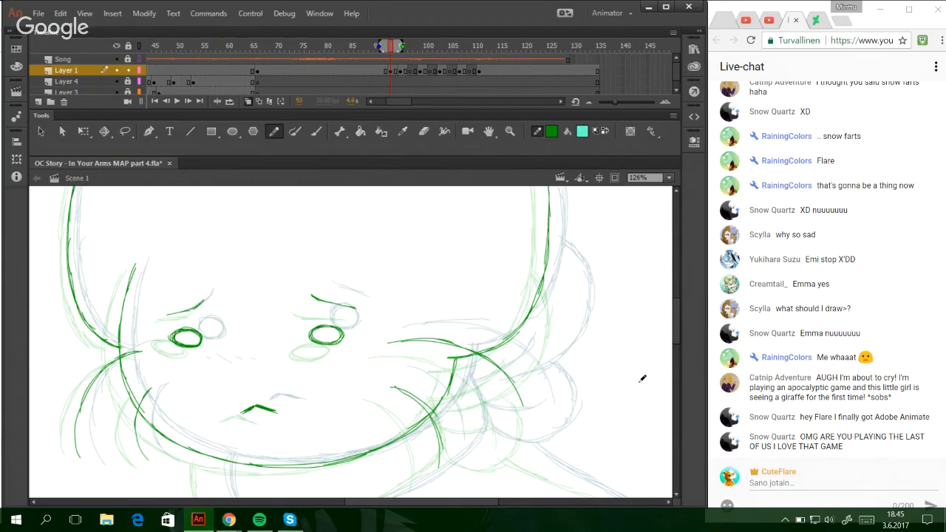
- Draw the collar band beneath the jaw, from its front edge around the lower curve up to the near cheek
mouse_move(674, 338)
mouse_down()
mouse_move(673, 325)
mouse_move(673, 347)
mouse_up()
drag(209, 363, 217, 419)
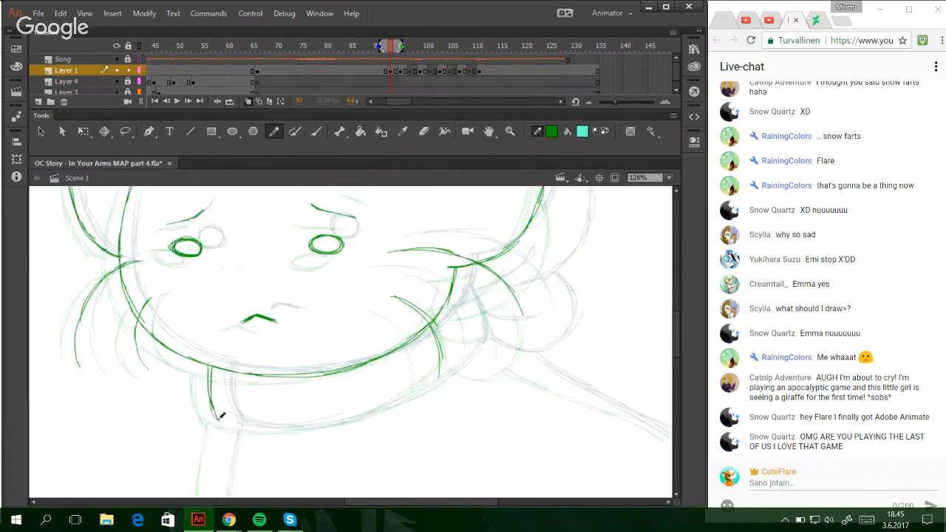
mouse_move(209, 380)
mouse_down()
mouse_move(214, 409)
mouse_move(261, 429)
mouse_move(300, 428)
mouse_up()
mouse_move(220, 422)
mouse_down()
mouse_move(300, 427)
mouse_move(355, 417)
mouse_up()
key(ctrl+z)
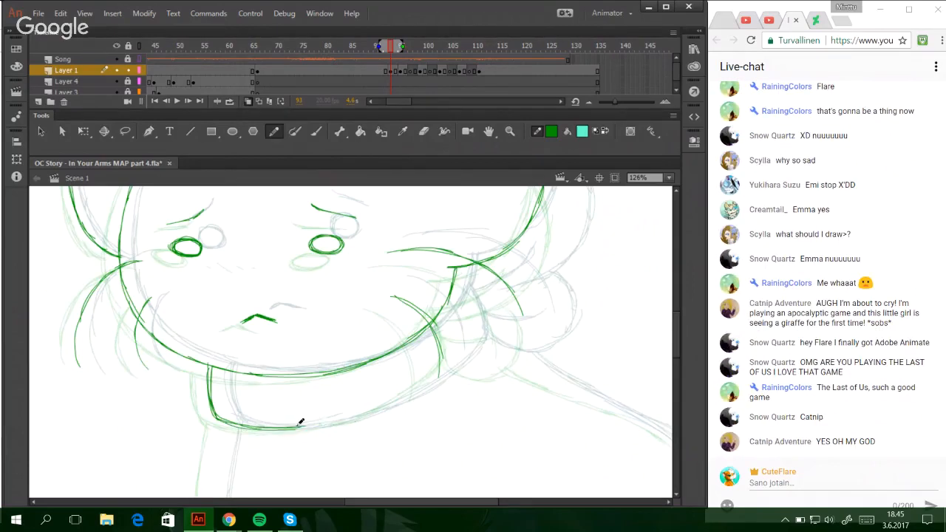
drag(263, 428, 362, 414)
mouse_move(303, 427)
mouse_down()
mouse_move(400, 403)
mouse_move(436, 379)
mouse_move(460, 350)
mouse_move(414, 390)
mouse_move(465, 351)
mouse_move(452, 289)
mouse_move(463, 338)
mouse_up()
key(ctrl+z)
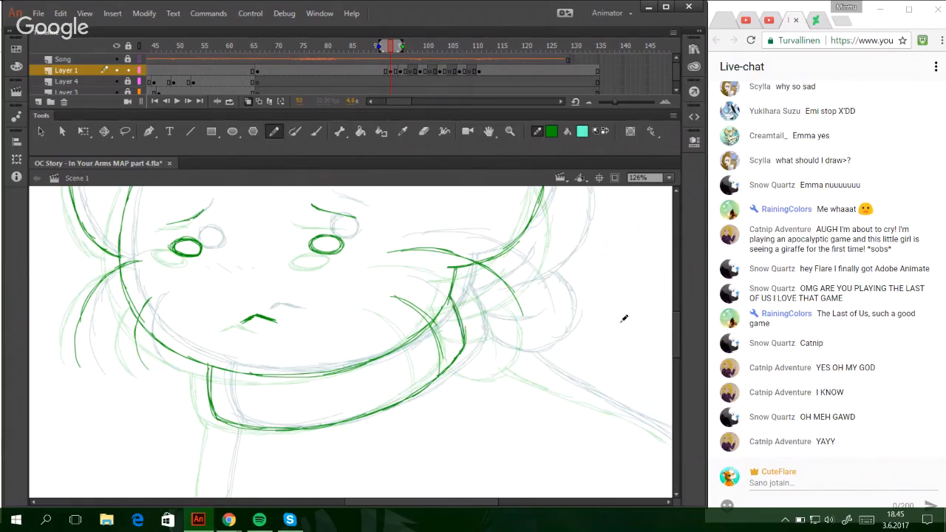
- Outline the two rounded lobes behind the near cheek, the large one under the ear and the smaller one below it
drag(676, 351, 677, 336)
mouse_move(487, 400)
mouse_down()
mouse_move(501, 391)
mouse_move(495, 399)
mouse_up()
mouse_move(559, 355)
mouse_down()
mouse_move(569, 289)
mouse_move(551, 264)
mouse_up()
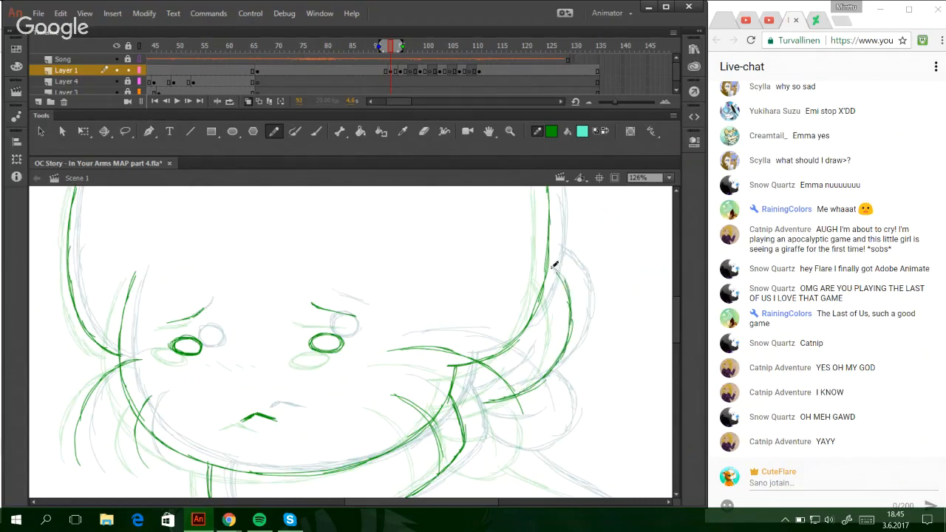
mouse_move(465, 446)
mouse_down()
mouse_move(518, 462)
mouse_move(488, 460)
mouse_move(541, 440)
mouse_move(551, 406)
mouse_up()
key(ctrl+z)
key(ctrl+z)
key(ctrl+z)
mouse_move(523, 452)
mouse_down()
mouse_move(547, 416)
mouse_move(535, 447)
mouse_move(545, 398)
mouse_move(548, 422)
mouse_move(534, 391)
mouse_up()
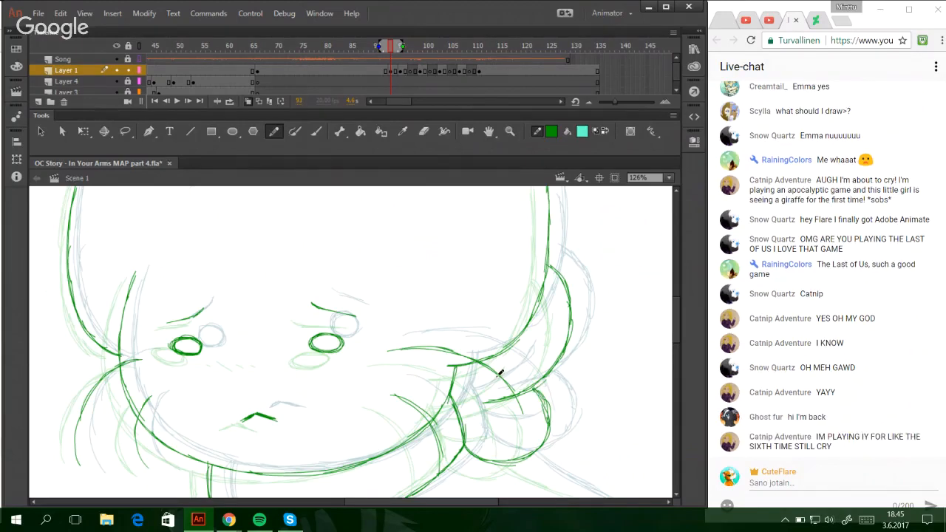
- Add the short inner fold lines inside the two lobes where they meet the collar
mouse_move(452, 400)
mouse_down()
mouse_move(490, 384)
mouse_move(459, 399)
mouse_move(510, 365)
mouse_up()
key(ctrl+z)
mouse_move(450, 399)
mouse_down()
mouse_move(504, 376)
mouse_move(514, 360)
mouse_move(489, 382)
mouse_move(517, 356)
mouse_up()
drag(459, 424, 512, 424)
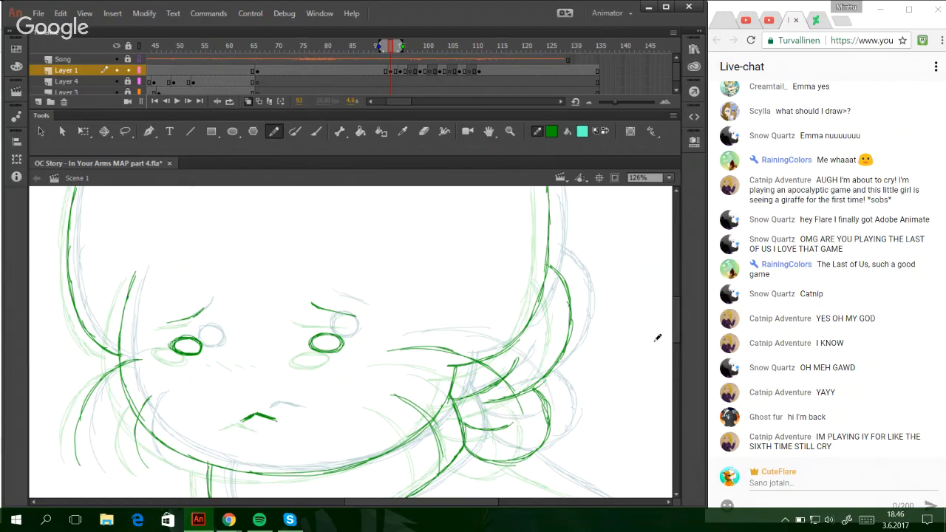
- At 50% zoom, draw the chest line from the collar down toward the front leg, between the onion-skinned lines
scroll(658, 340, up, 1)
scroll(660, 362, down, 6)
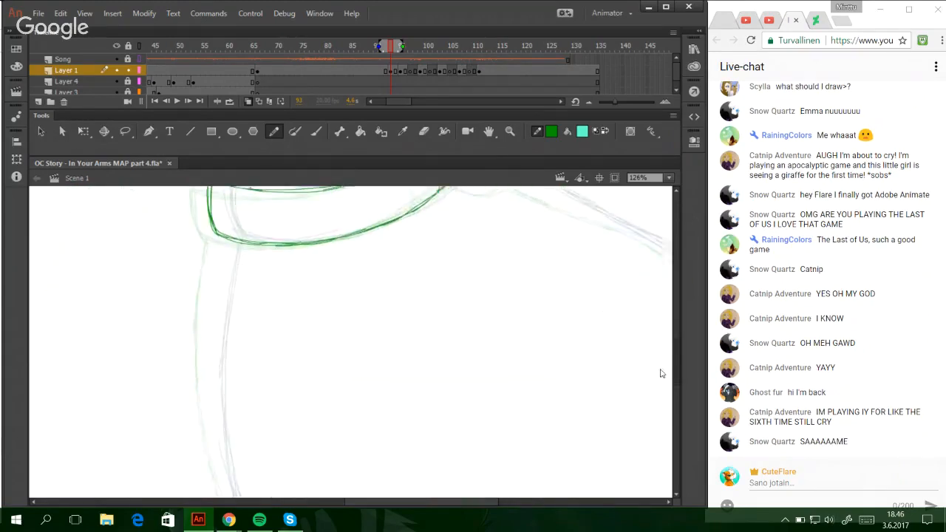
scroll(662, 373, down, 2)
scroll(663, 380, up, 4)
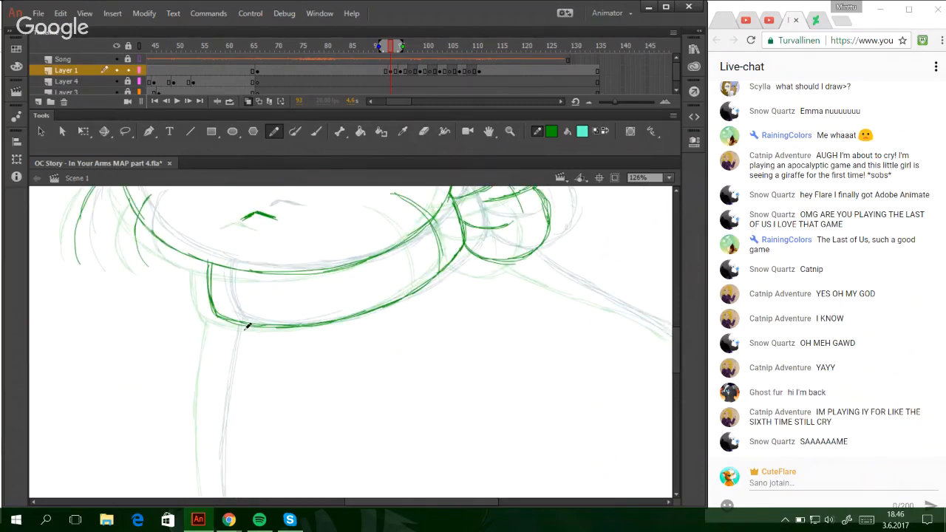
click(657, 180)
click(652, 245)
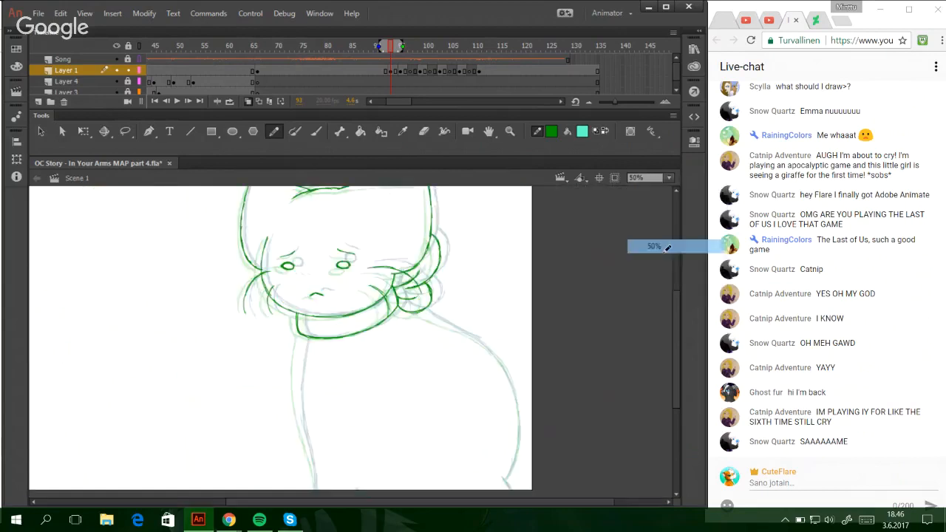
scroll(678, 396, down, 2)
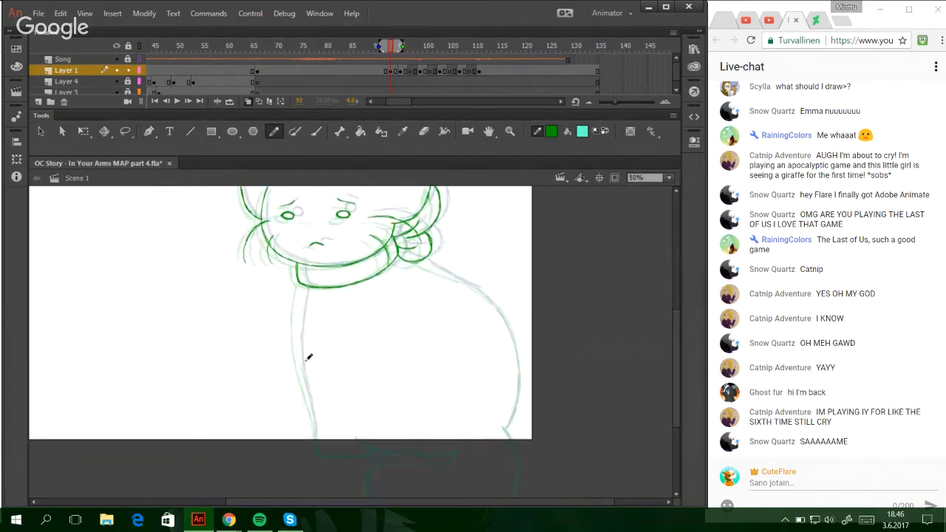
drag(306, 396, 299, 332)
key(ctrl+z)
mouse_move(306, 393)
mouse_down()
mouse_move(296, 302)
mouse_move(297, 322)
mouse_up()
key(ctrl+z)
drag(299, 365, 300, 294)
drag(296, 331, 303, 283)
key(ctrl+z)
key(ctrl+z)
mouse_move(627, 325)
mouse_down()
mouse_move(673, 366)
mouse_move(674, 391)
mouse_move(672, 379)
mouse_up()
key(ctrl+z)
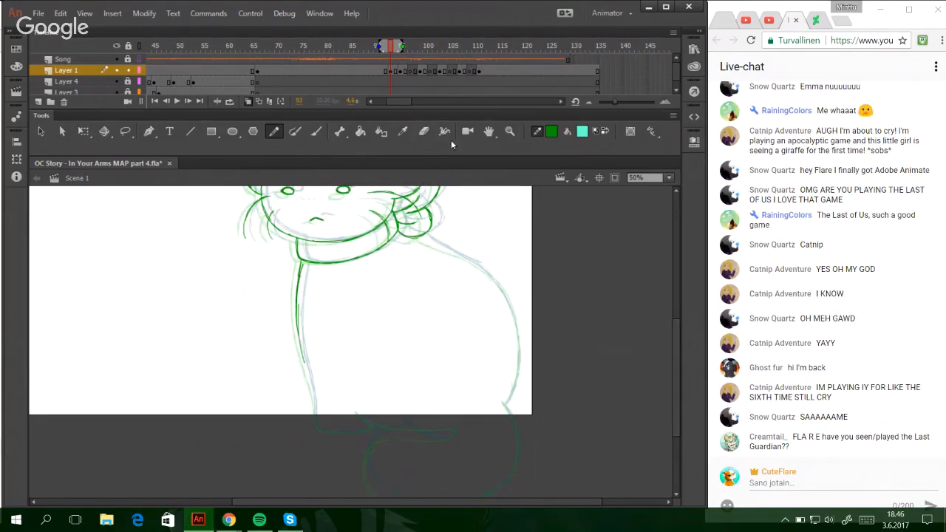
- Draw the upper back line with the Pencil tool from the lower lobe over the shoulder
click(509, 130)
drag(273, 198, 532, 377)
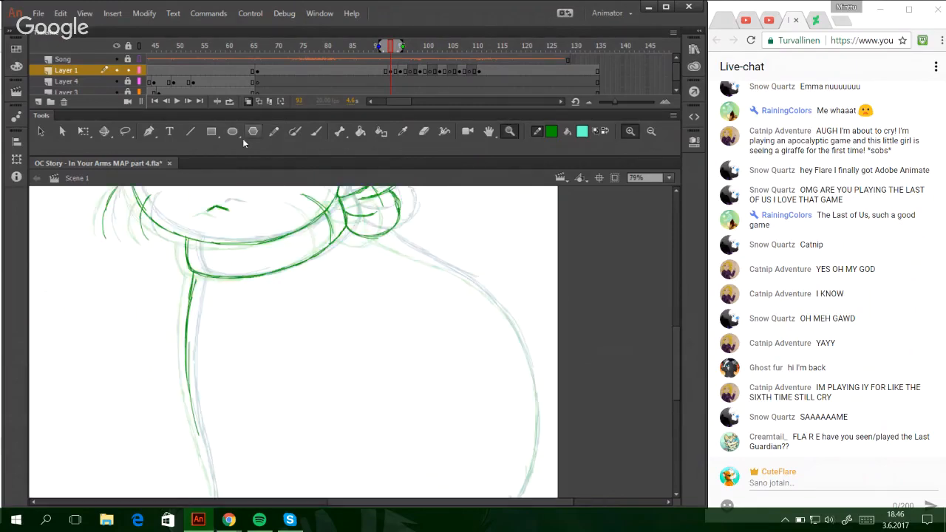
click(273, 131)
mouse_move(394, 236)
mouse_down()
mouse_move(482, 286)
mouse_move(497, 305)
mouse_up()
key(ctrl+z)
drag(469, 274, 523, 347)
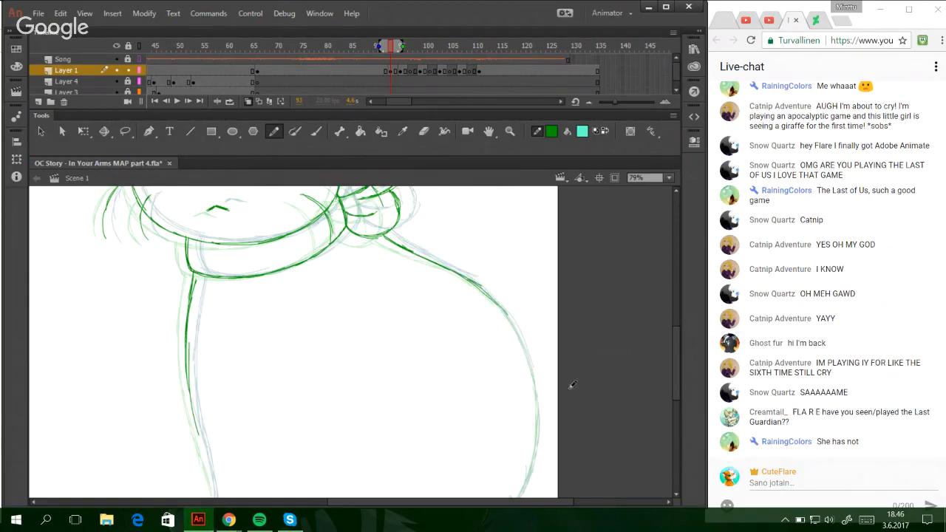
- Continue the chest line down the front leg around the paw, and draw the curved line behind the paw below the stage
scroll(677, 385, down, 3)
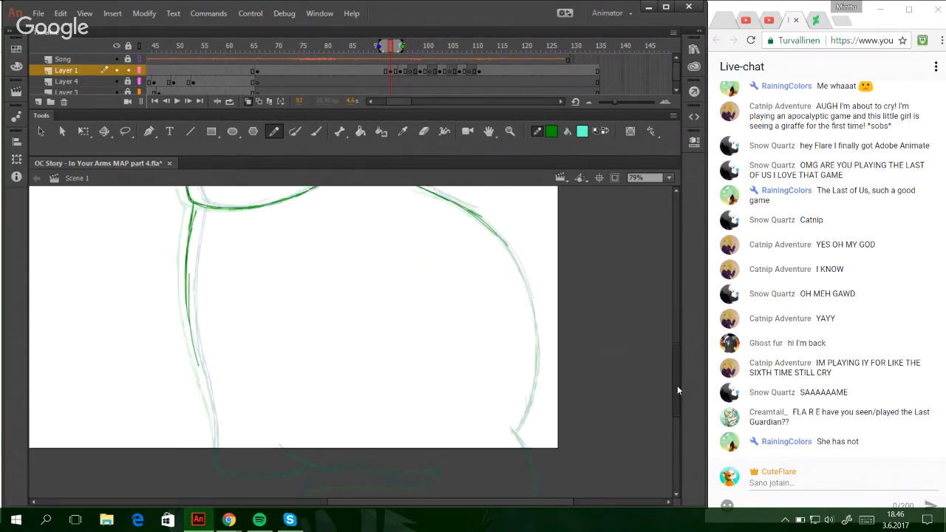
drag(198, 375, 214, 446)
key(ctrl+z)
mouse_move(207, 405)
mouse_down()
mouse_move(217, 479)
mouse_move(214, 447)
mouse_move(222, 483)
mouse_move(307, 474)
mouse_up()
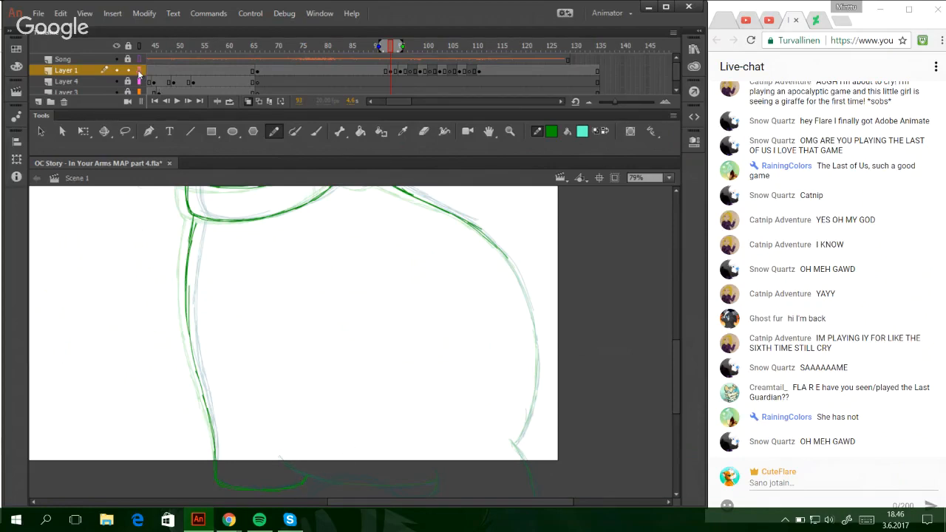
click(139, 71)
click(139, 72)
drag(280, 457, 286, 460)
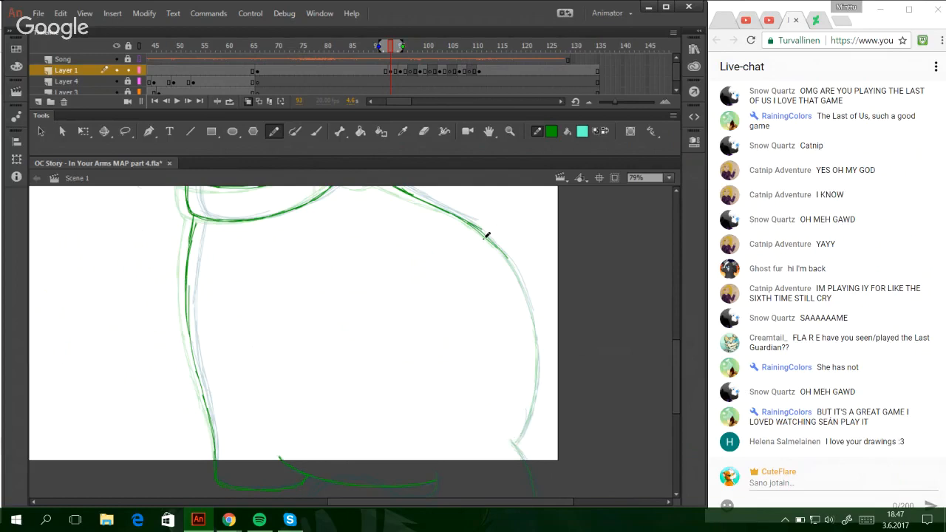
- Continue the back line from the shoulder down the large outer curve of the body on frame 93
drag(505, 254, 527, 305)
drag(489, 244, 533, 315)
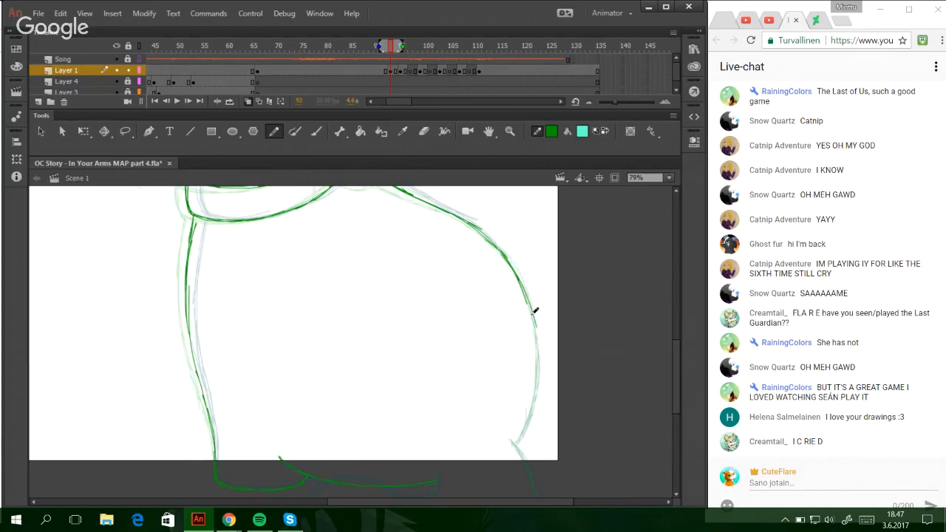
drag(513, 272, 539, 359)
drag(528, 300, 534, 390)
drag(532, 332, 523, 415)
drag(537, 356, 524, 409)
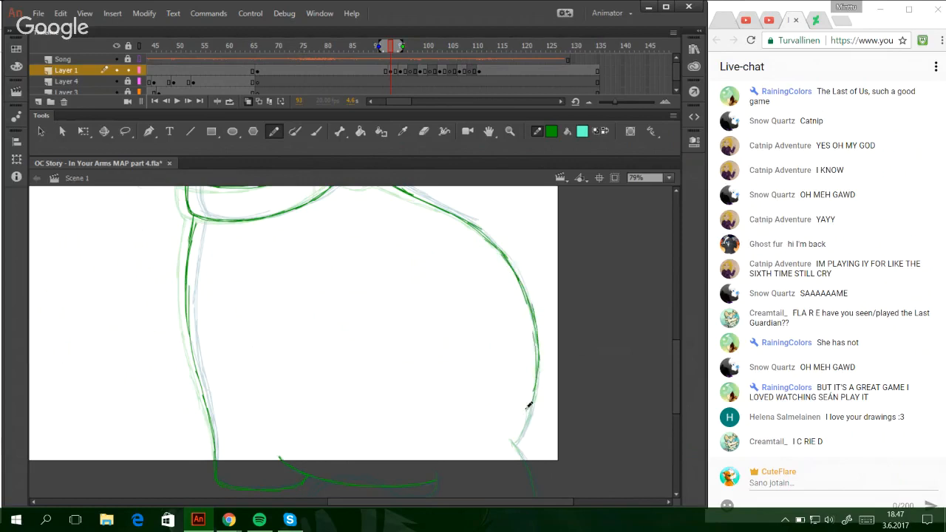
key(ctrl+z)
drag(538, 330, 527, 414)
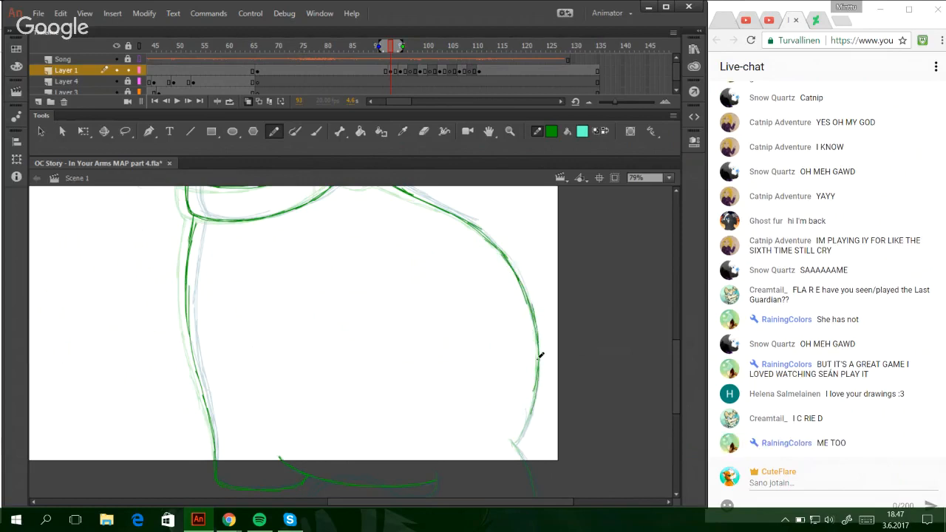
- Display Layer 1 as outlines and draw the large rounded shape below the stage, joining it to the back line
scroll(681, 394, down, 3)
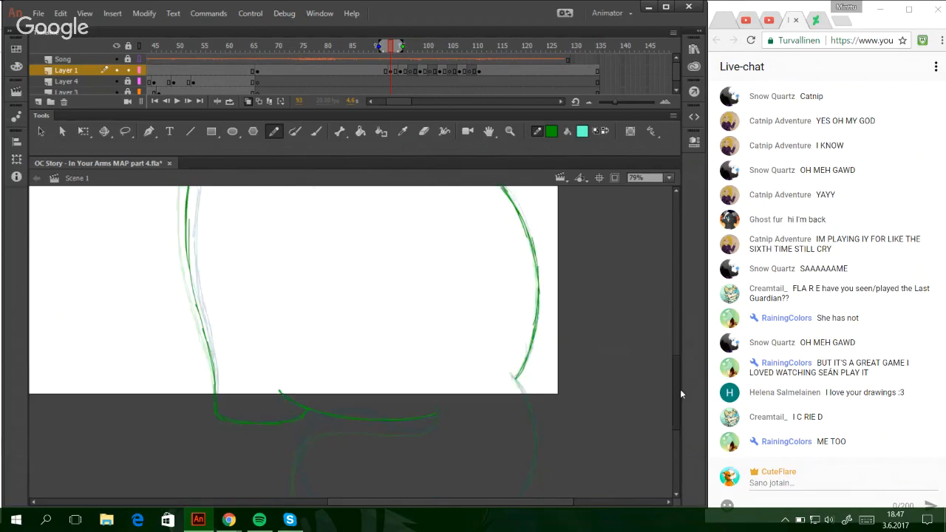
scroll(680, 394, down, 4)
click(139, 71)
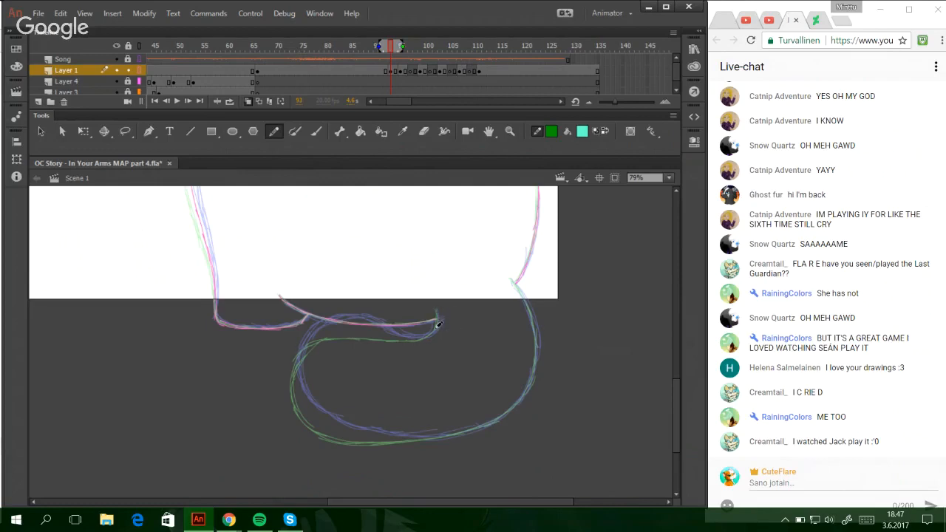
mouse_move(436, 311)
mouse_down()
mouse_move(421, 337)
mouse_move(436, 314)
mouse_move(424, 335)
mouse_move(434, 324)
mouse_move(398, 339)
mouse_move(428, 337)
mouse_move(339, 325)
mouse_move(367, 327)
mouse_move(309, 406)
mouse_move(294, 361)
mouse_move(319, 417)
mouse_up()
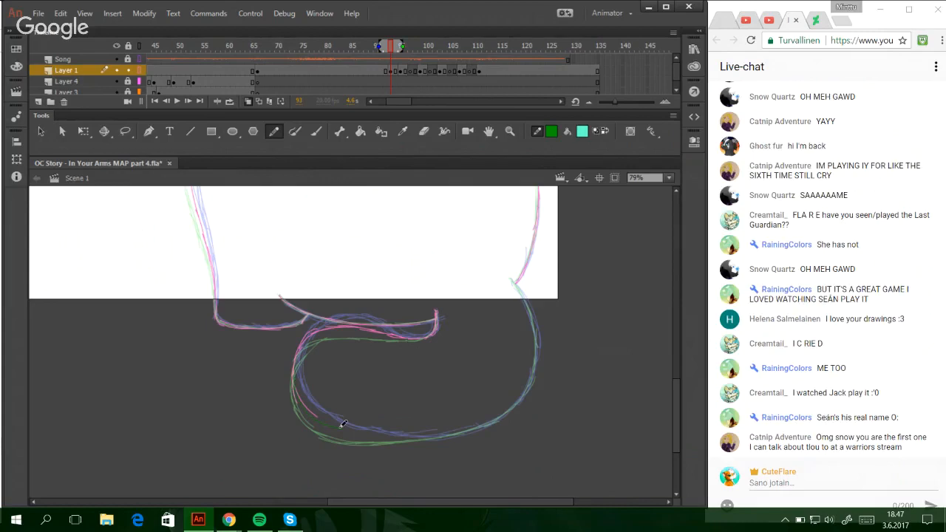
mouse_move(319, 419)
mouse_down()
mouse_move(348, 432)
mouse_move(375, 432)
mouse_move(312, 415)
mouse_move(378, 434)
mouse_move(440, 435)
mouse_move(476, 427)
mouse_move(423, 438)
mouse_move(470, 428)
mouse_move(532, 373)
mouse_move(495, 421)
mouse_move(534, 357)
mouse_move(527, 378)
mouse_move(529, 350)
mouse_move(529, 383)
mouse_move(516, 396)
mouse_move(538, 346)
mouse_move(533, 356)
mouse_move(533, 322)
mouse_move(513, 275)
mouse_up()
drag(529, 355, 527, 380)
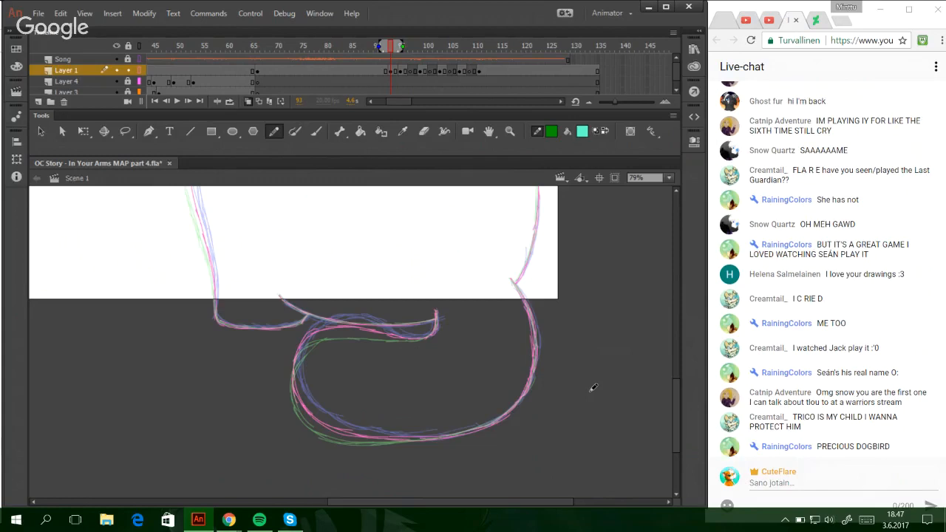
- Delete the stray stroke sticking out past the tip of the curved line behind the paw on frame 99
mouse_move(679, 396)
mouse_down()
mouse_move(618, 296)
mouse_move(656, 347)
mouse_move(634, 316)
mouse_up()
click(410, 47)
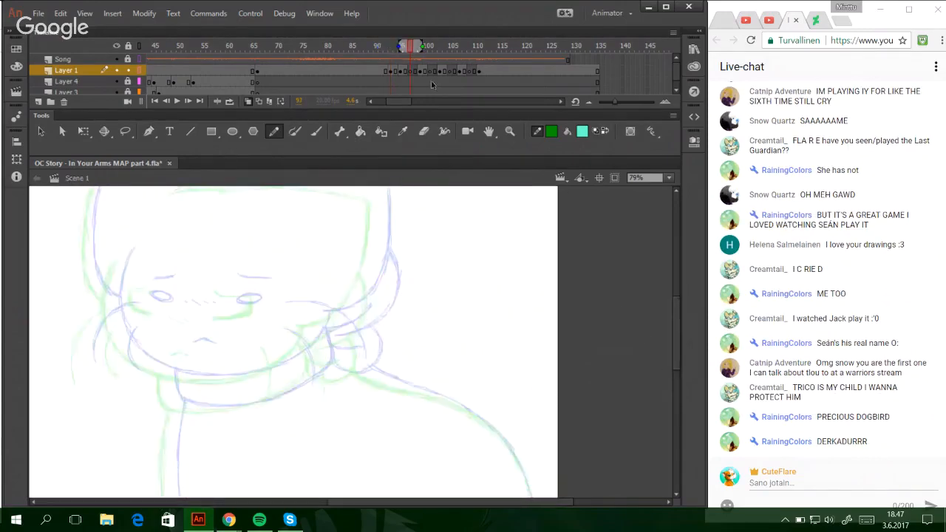
mouse_move(679, 361)
mouse_down()
mouse_move(674, 345)
mouse_move(683, 452)
mouse_up()
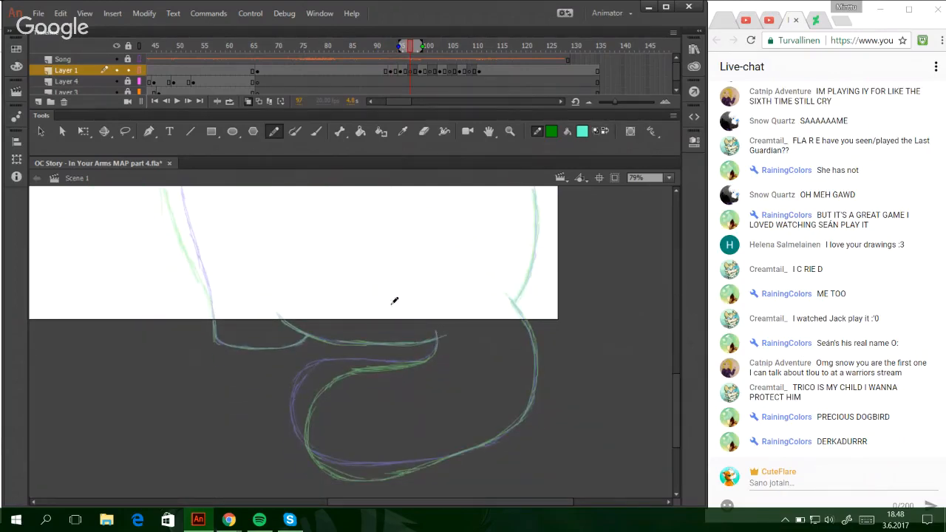
mouse_move(426, 39)
mouse_down()
mouse_move(420, 52)
mouse_move(433, 50)
mouse_move(416, 51)
mouse_up()
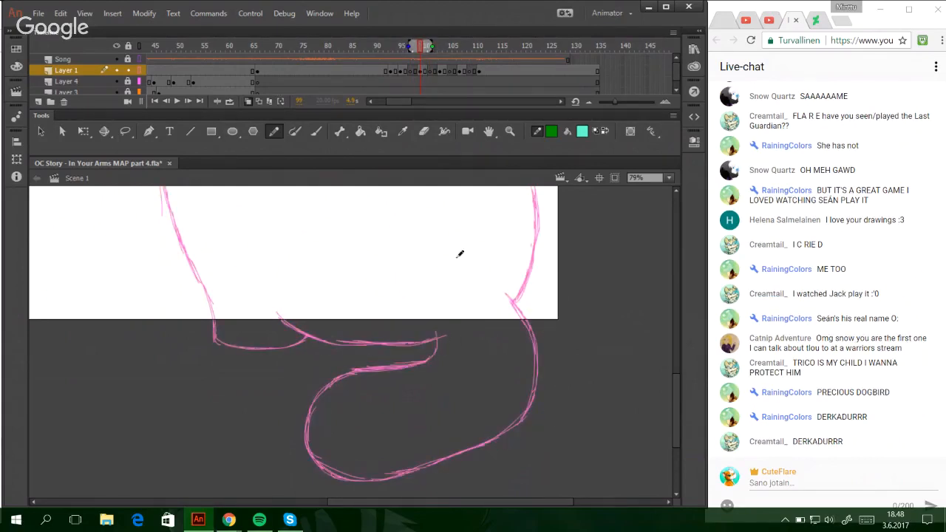
ctrl+click(444, 337)
key(Delete)
- On frame 97, draw the large rounded shape below the stage between the onion-skinned outlines, up to the bottom of the back line
key(comma)
key(comma)
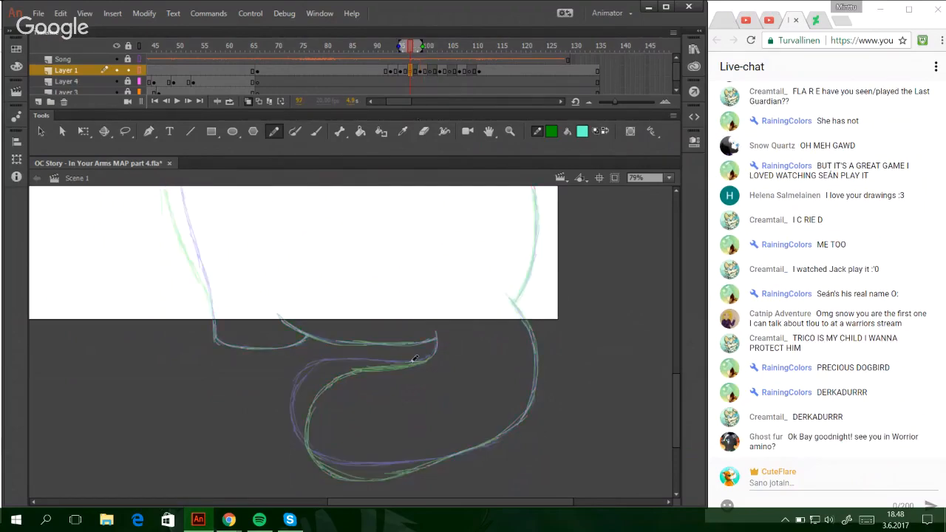
mouse_move(436, 331)
mouse_down()
mouse_move(400, 364)
mouse_move(416, 363)
mouse_move(333, 366)
mouse_move(312, 383)
mouse_move(321, 387)
mouse_move(303, 440)
mouse_up()
key(ctrl+z)
key(ctrl+z)
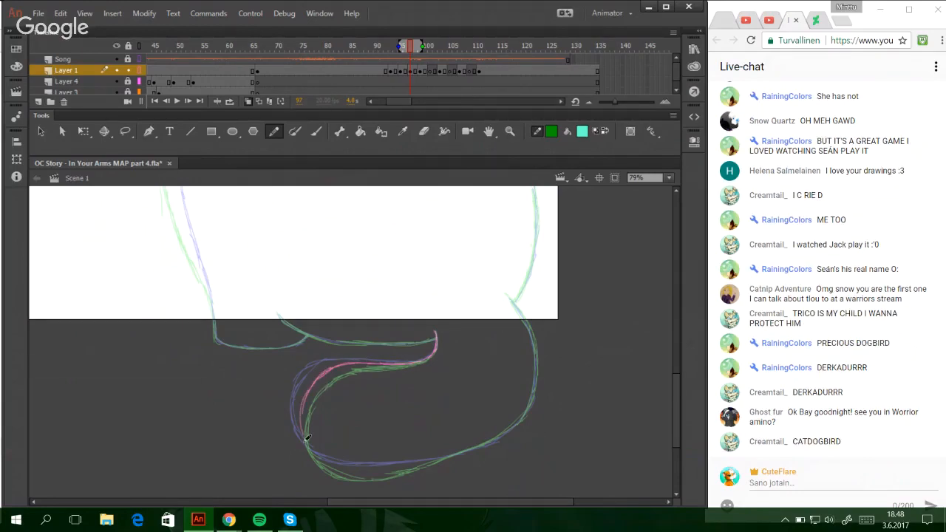
mouse_move(303, 399)
mouse_down()
mouse_move(310, 452)
mouse_move(385, 471)
mouse_move(437, 460)
mouse_up()
mouse_move(375, 470)
mouse_down()
mouse_move(494, 437)
mouse_move(454, 455)
mouse_move(521, 411)
mouse_move(470, 449)
mouse_move(487, 442)
mouse_move(534, 393)
mouse_up()
mouse_move(514, 427)
mouse_down()
mouse_move(533, 400)
mouse_move(531, 344)
mouse_up()
key(ctrl+z)
drag(535, 378, 521, 301)
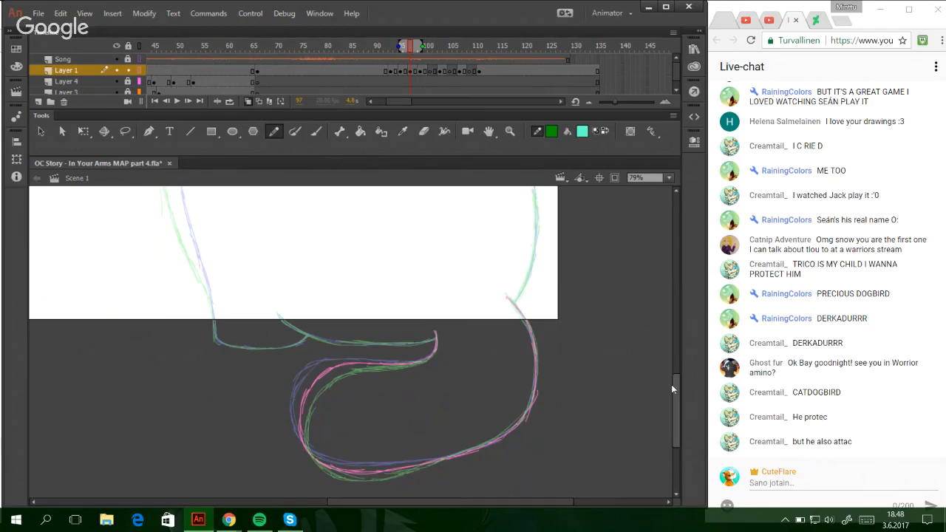
- Draw the curved line behind the paw below the stage on frame 97
drag(677, 398, 661, 367)
scroll(661, 367, down, 2)
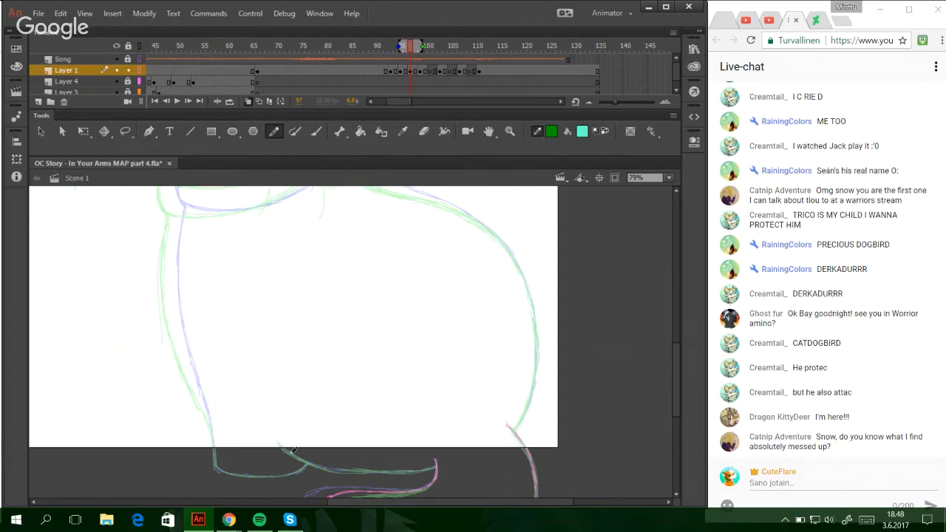
mouse_move(278, 444)
mouse_down()
mouse_move(344, 467)
mouse_move(407, 470)
mouse_move(433, 460)
mouse_up()
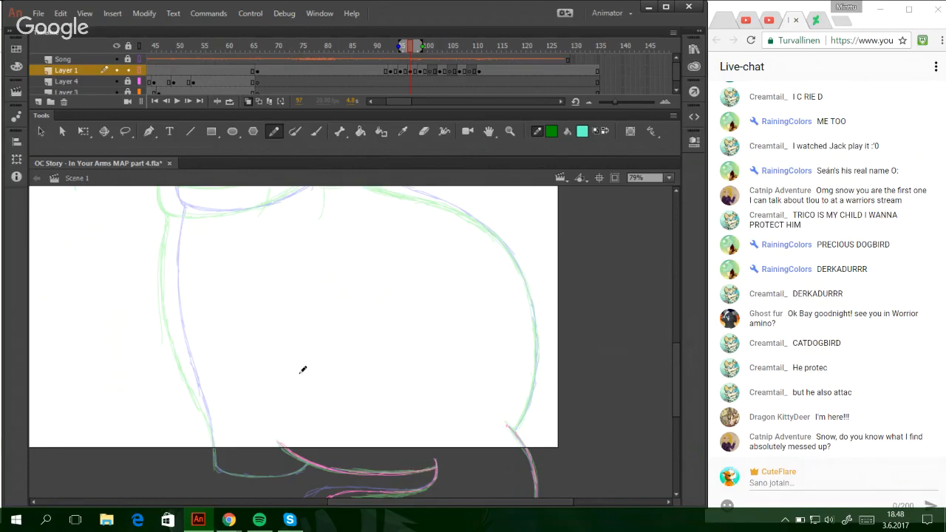
- Draw the chest line from the neck down the front leg and around the paw on frame 97
drag(177, 212, 172, 249)
drag(172, 250, 176, 320)
key(ctrl+z)
mouse_move(171, 258)
mouse_down()
mouse_move(167, 283)
mouse_move(195, 381)
mouse_up()
key(ctrl+z)
mouse_move(173, 295)
mouse_down()
mouse_move(189, 375)
mouse_move(185, 357)
mouse_move(224, 471)
mouse_move(299, 470)
mouse_up()
key(ctrl+z)
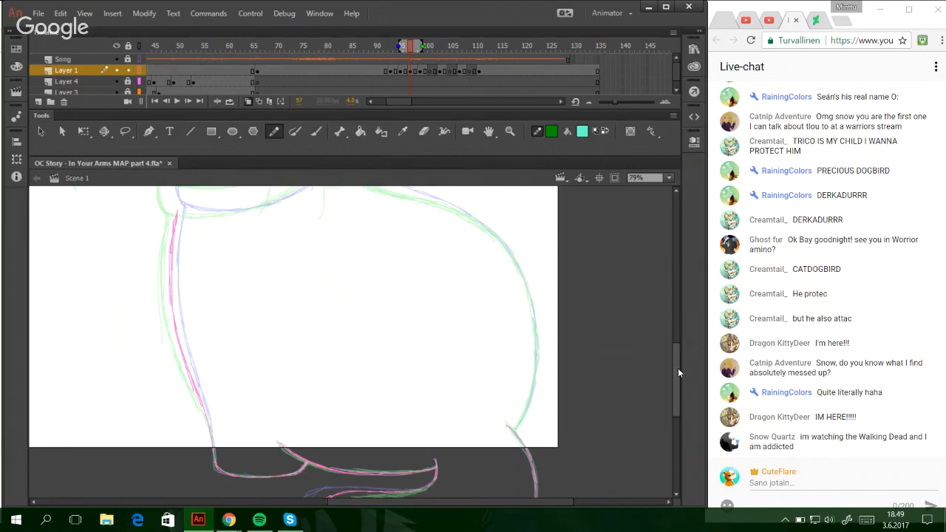
- Draw the back line from behind the neck over the shoulder and down the large outer curve of the body
scroll(678, 373, up, 1)
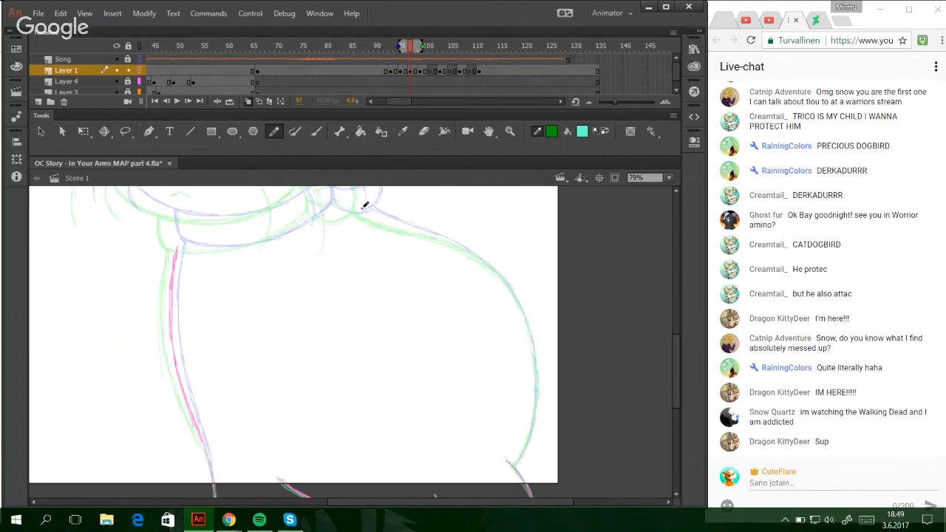
mouse_move(363, 210)
mouse_down()
mouse_move(411, 222)
mouse_move(394, 222)
mouse_move(466, 251)
mouse_up()
drag(415, 234, 487, 262)
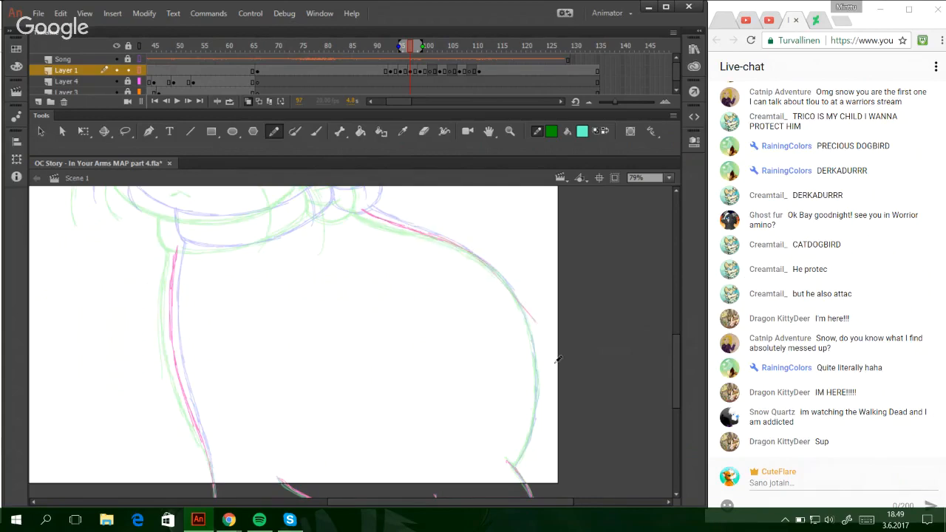
drag(513, 465, 534, 396)
mouse_move(528, 434)
mouse_down()
mouse_move(532, 361)
mouse_move(534, 397)
mouse_move(541, 376)
mouse_move(529, 328)
mouse_up()
drag(536, 379, 522, 306)
drag(527, 323, 485, 261)
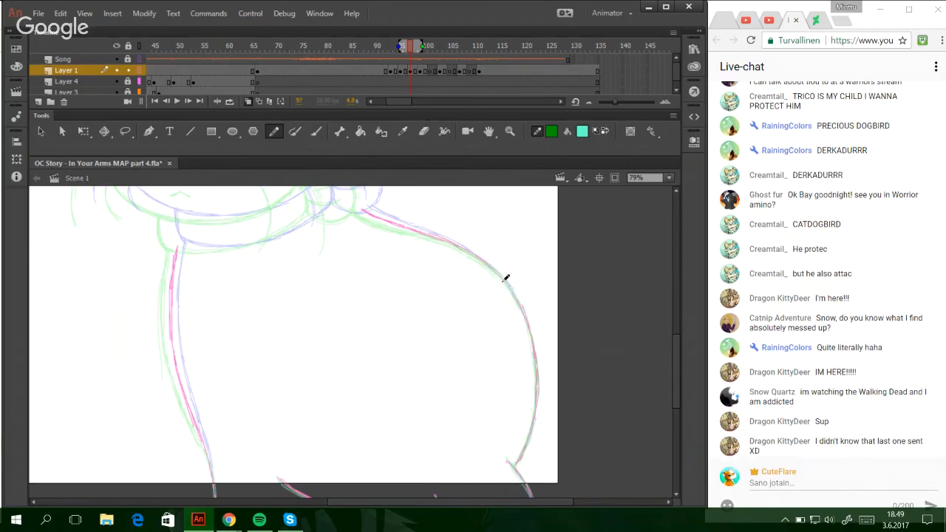
drag(495, 268, 528, 329)
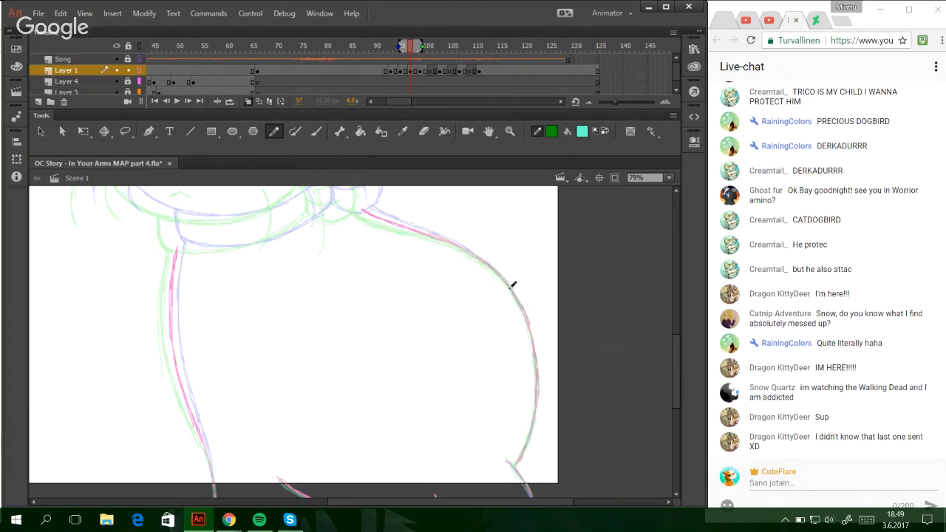
mouse_move(510, 288)
mouse_down()
mouse_move(523, 308)
mouse_move(534, 397)
mouse_up()
- Draw the top of the head and the right ear, bringing its outer edge down to the cheek on frame 97
drag(421, 503, 386, 506)
mouse_move(676, 378)
mouse_down()
mouse_move(677, 394)
mouse_move(650, 310)
mouse_up()
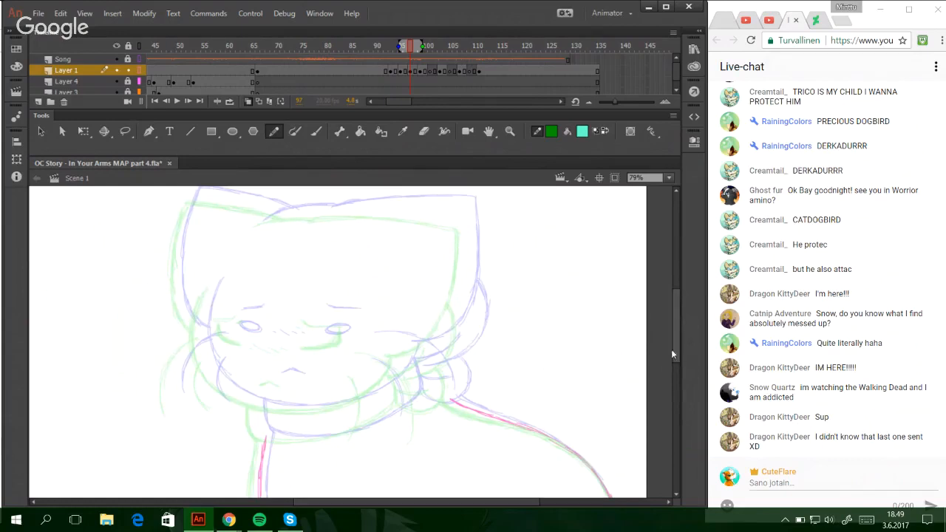
scroll(542, 288, up, 1)
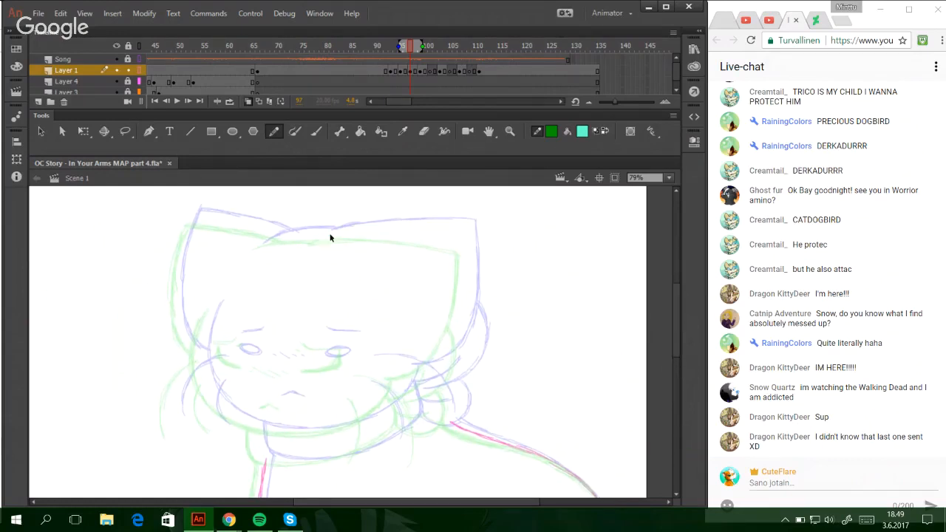
drag(322, 236, 379, 231)
key(ctrl+z)
key(ctrl+z)
drag(322, 237, 428, 236)
key(ctrl+z)
drag(342, 233, 472, 238)
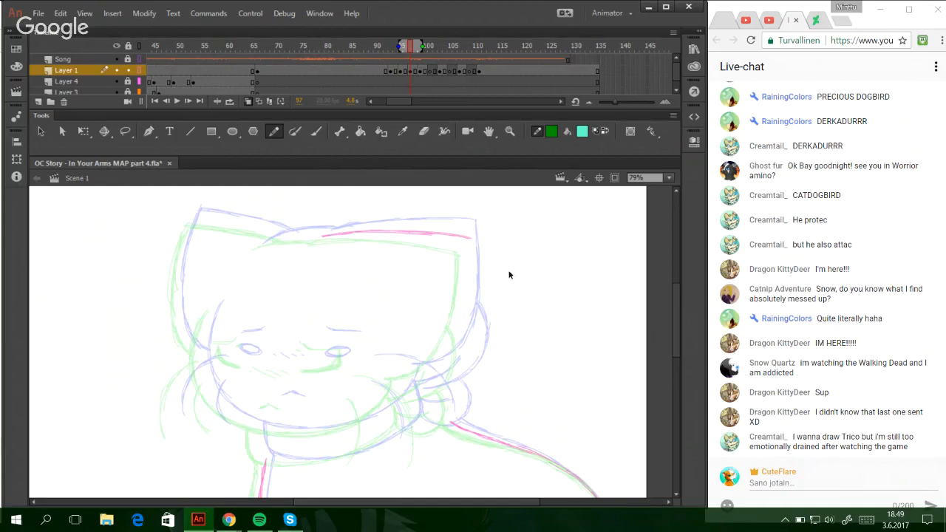
mouse_move(397, 370)
mouse_down()
mouse_move(439, 358)
mouse_move(465, 302)
mouse_move(451, 342)
mouse_move(469, 277)
mouse_move(467, 236)
mouse_up()
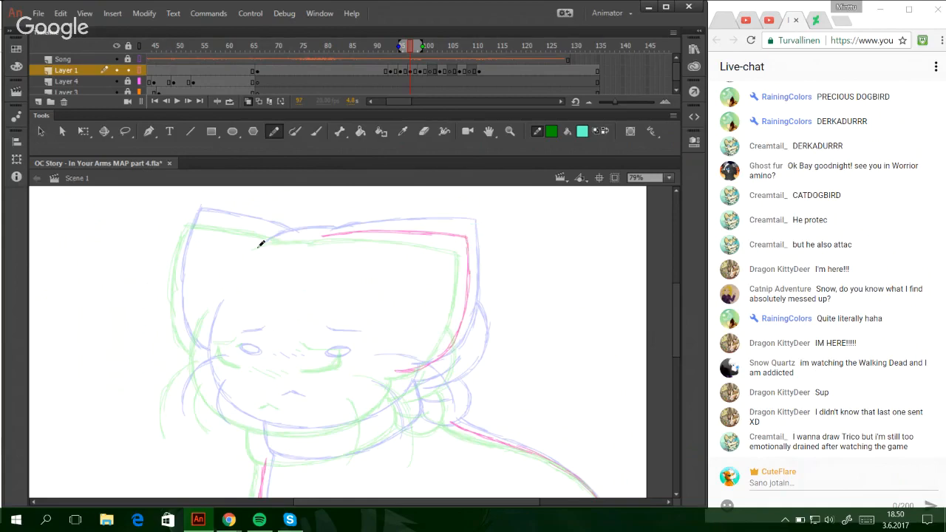
drag(261, 243, 329, 235)
- Draw the face outline from the left cheek around the chin to the base of the right ear
drag(215, 305, 203, 343)
key(ctrl+z)
mouse_move(212, 309)
mouse_down()
mouse_move(204, 342)
mouse_move(226, 401)
mouse_up()
key(ctrl+z)
mouse_move(203, 355)
mouse_down()
mouse_move(210, 388)
mouse_move(249, 420)
mouse_up()
key(ctrl+z)
mouse_move(218, 386)
mouse_down()
mouse_move(267, 430)
mouse_move(359, 419)
mouse_up()
key(ctrl+z)
mouse_move(282, 429)
mouse_down()
mouse_move(356, 422)
mouse_move(401, 375)
mouse_move(390, 401)
mouse_up()
key(ctrl+z)
key(ctrl+z)
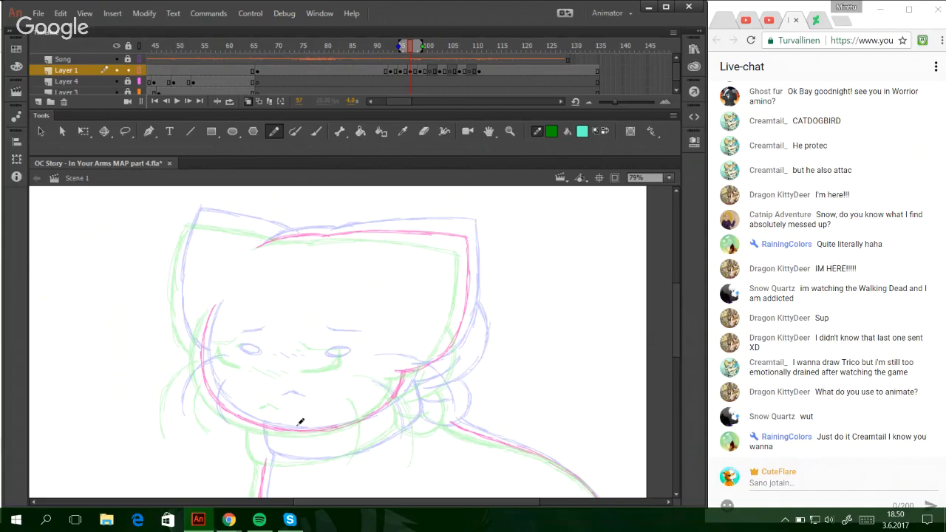
- Draw the neck band under the chin, from the top of the chest line to behind the cheek
mouse_move(258, 422)
mouse_down()
mouse_move(263, 458)
mouse_move(275, 450)
mouse_move(263, 448)
mouse_move(318, 456)
mouse_move(264, 448)
mouse_move(326, 454)
mouse_move(388, 433)
mouse_up()
mouse_move(333, 457)
mouse_down()
mouse_move(382, 441)
mouse_move(337, 451)
mouse_move(399, 427)
mouse_move(366, 443)
mouse_move(399, 428)
mouse_move(383, 439)
mouse_move(424, 397)
mouse_up()
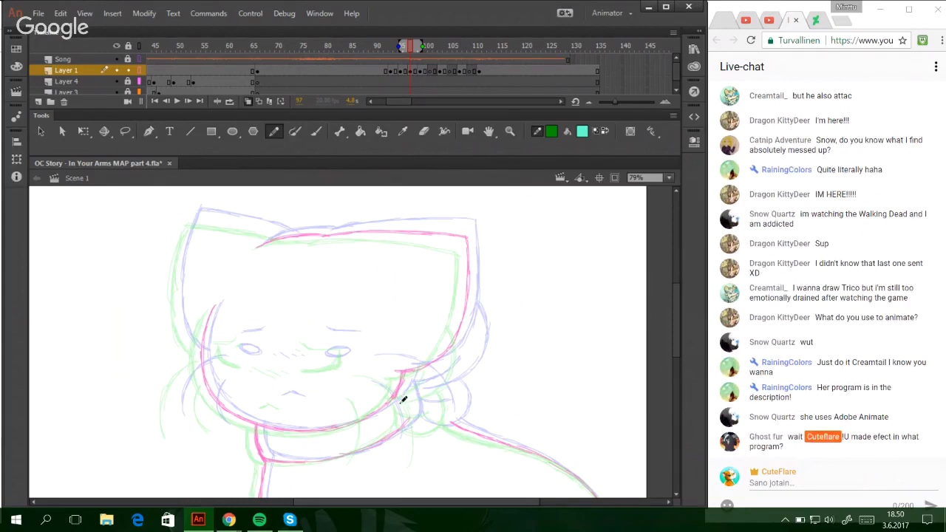
mouse_move(408, 417)
mouse_down()
mouse_move(407, 387)
mouse_move(406, 410)
mouse_move(402, 393)
mouse_up()
- Draw the rounded lobes behind the right cheek, with the small inner lines of the lower lobe
mouse_move(417, 394)
mouse_down()
mouse_move(452, 381)
mouse_move(444, 385)
mouse_move(466, 351)
mouse_move(436, 389)
mouse_move(464, 362)
mouse_move(456, 374)
mouse_move(472, 336)
mouse_up()
key(ctrl+z)
key(ctrl+z)
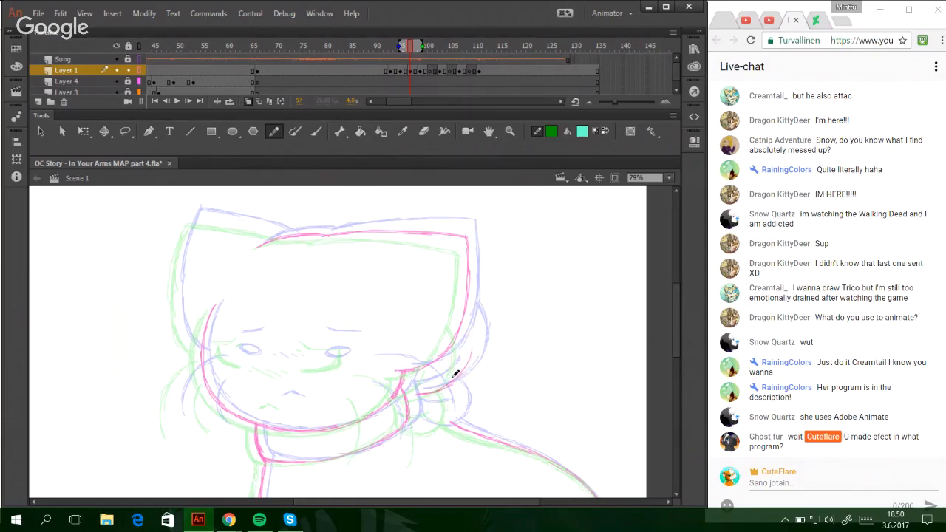
drag(464, 367, 471, 331)
drag(472, 348, 463, 313)
mouse_move(410, 419)
mouse_down()
mouse_move(437, 426)
mouse_move(422, 419)
mouse_move(445, 424)
mouse_move(456, 401)
mouse_up()
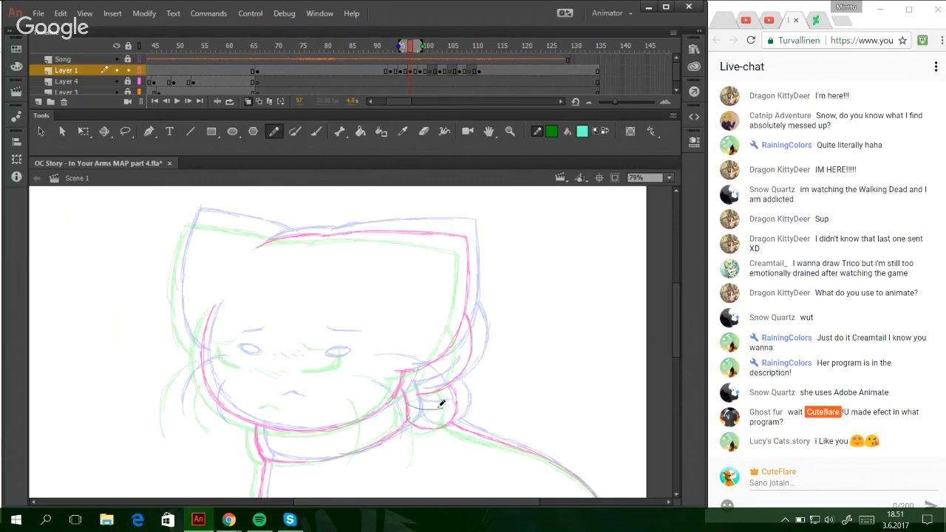
drag(441, 404, 443, 403)
drag(410, 389, 444, 365)
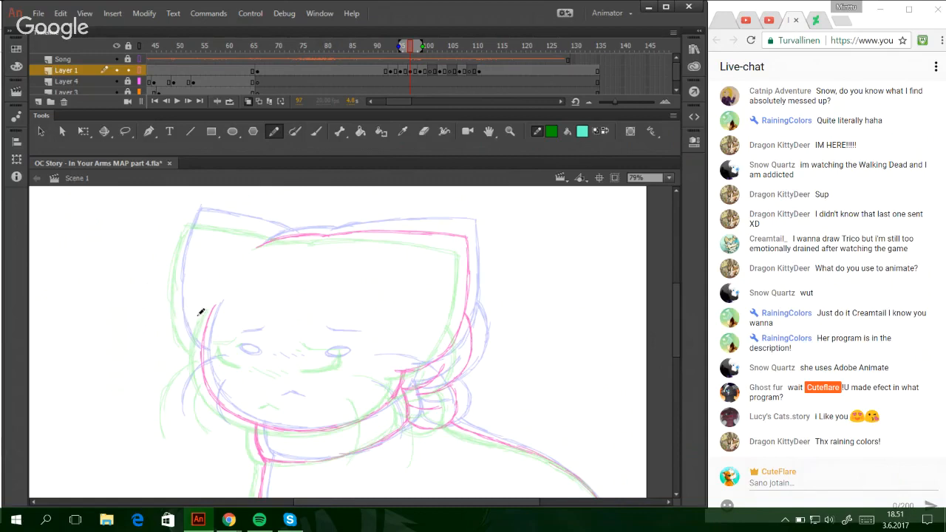
- Draw the left ear from the cheek up to its tip and across to the top of the head
mouse_move(204, 351)
mouse_down()
mouse_move(177, 307)
mouse_move(179, 326)
mouse_move(186, 227)
mouse_move(176, 292)
mouse_move(197, 216)
mouse_up()
drag(179, 262, 197, 216)
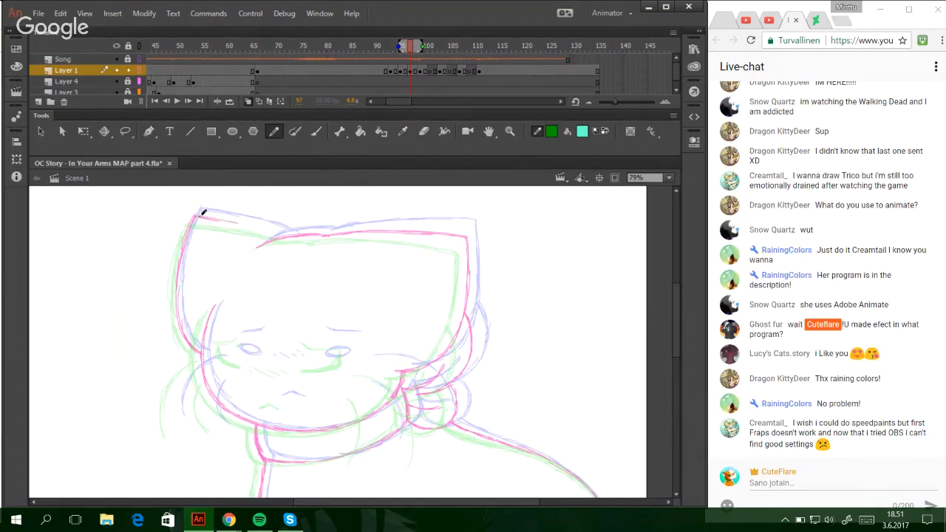
drag(198, 218, 257, 225)
key(ctrl+z)
key(ctrl+z)
drag(195, 216, 292, 229)
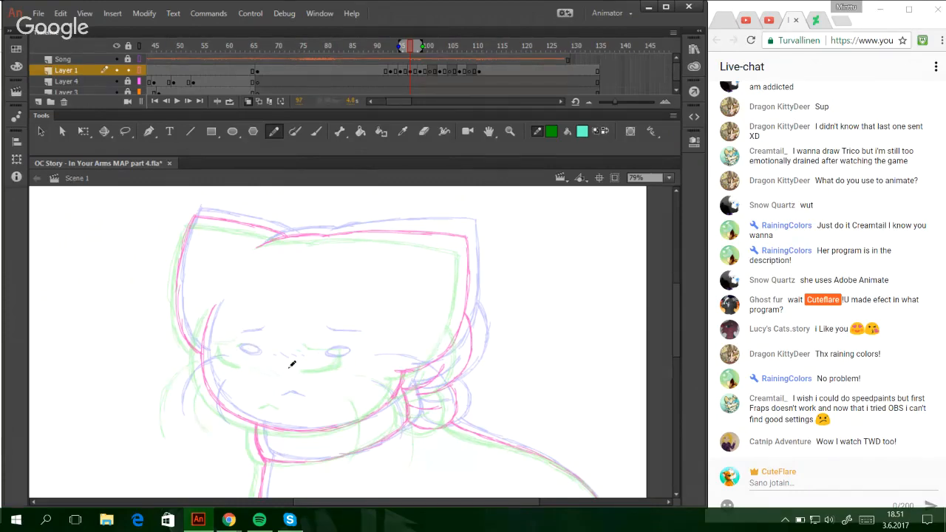
- On frame 97, pencil the upper cheek line and the fur strands beside the bow at the right of the cat's face
drag(677, 343, 657, 351)
click(508, 132)
drag(142, 247, 397, 420)
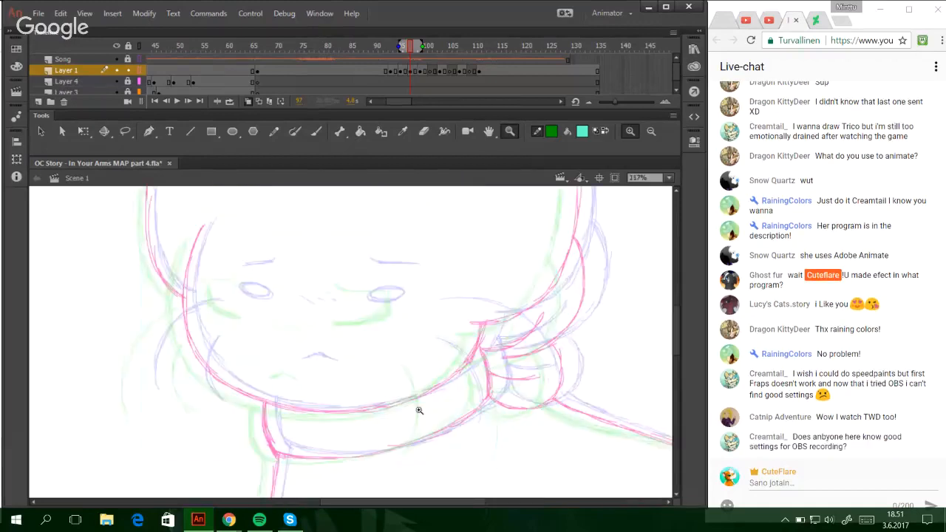
key(y)
mouse_move(426, 314)
mouse_down()
mouse_move(496, 332)
mouse_move(521, 364)
mouse_up()
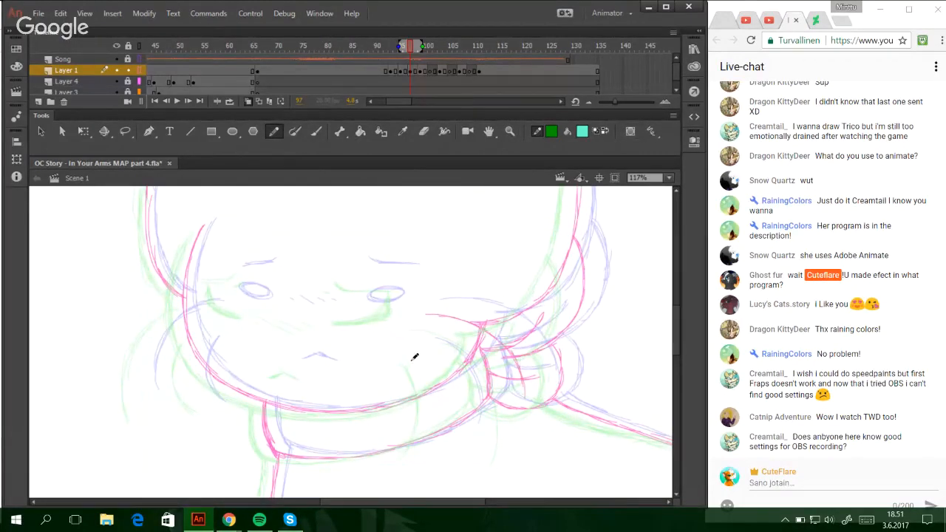
drag(417, 350, 454, 406)
key(ctrl+z)
mouse_move(424, 356)
mouse_down()
mouse_move(445, 397)
mouse_move(446, 444)
mouse_up()
drag(528, 382, 525, 423)
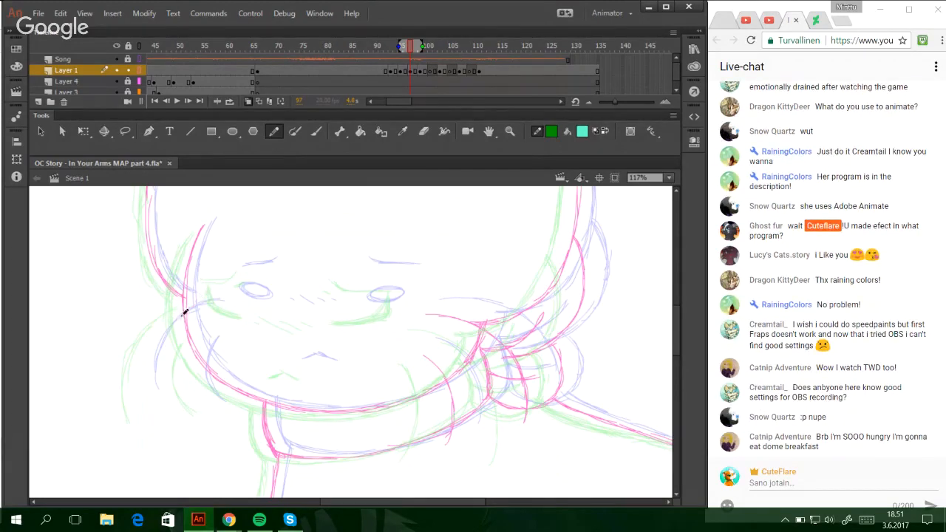
- Pencil the long curved fur strand and a shorter inner strand on the left cheek, redrawing strokes that miss the in-between position
drag(199, 300, 148, 342)
mouse_move(168, 319)
mouse_down()
mouse_move(145, 355)
mouse_move(141, 388)
mouse_up()
drag(150, 343, 147, 406)
key(ctrl+z)
key(ctrl+z)
drag(145, 355, 142, 401)
drag(198, 337, 188, 382)
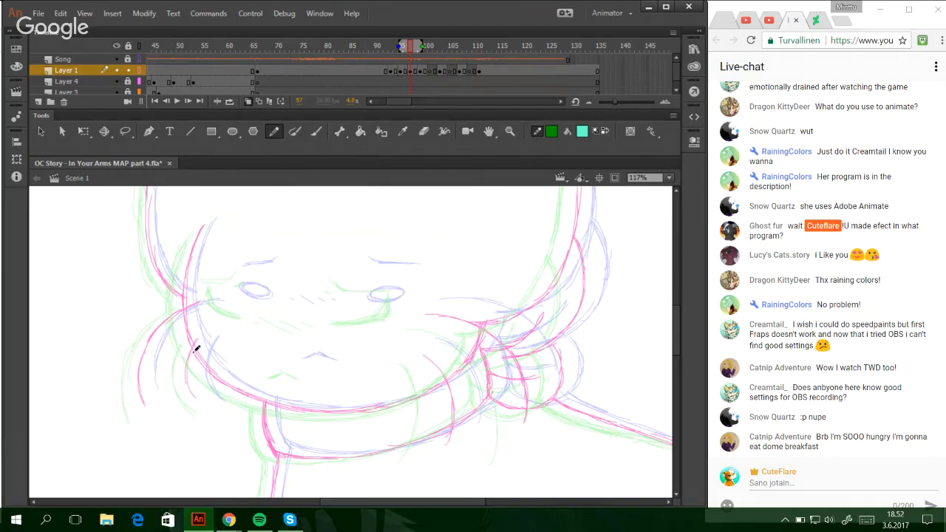
key(ctrl+z)
mouse_move(199, 337)
mouse_down()
mouse_move(192, 384)
mouse_move(206, 403)
mouse_up()
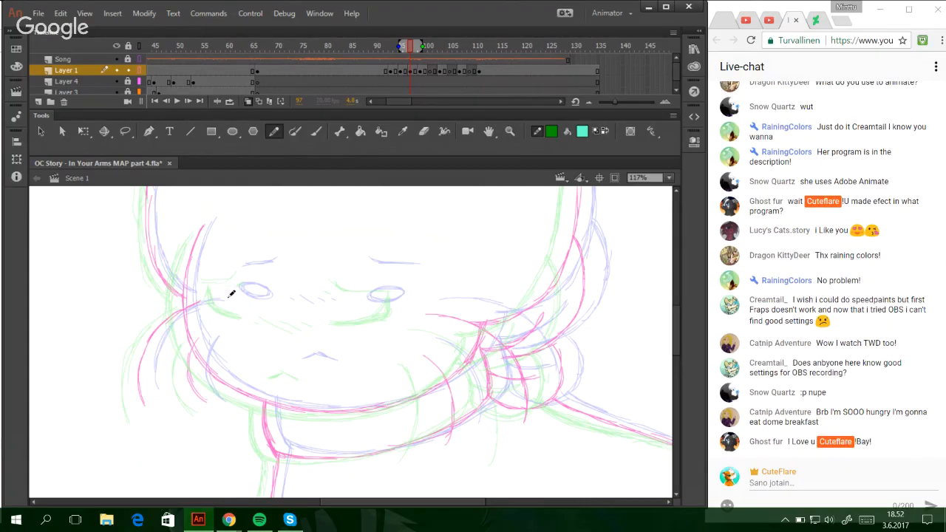
- Draw both half-closed eyes with thick lower lash lines and outer corners, plus a slanted line above each eye
drag(221, 294, 261, 300)
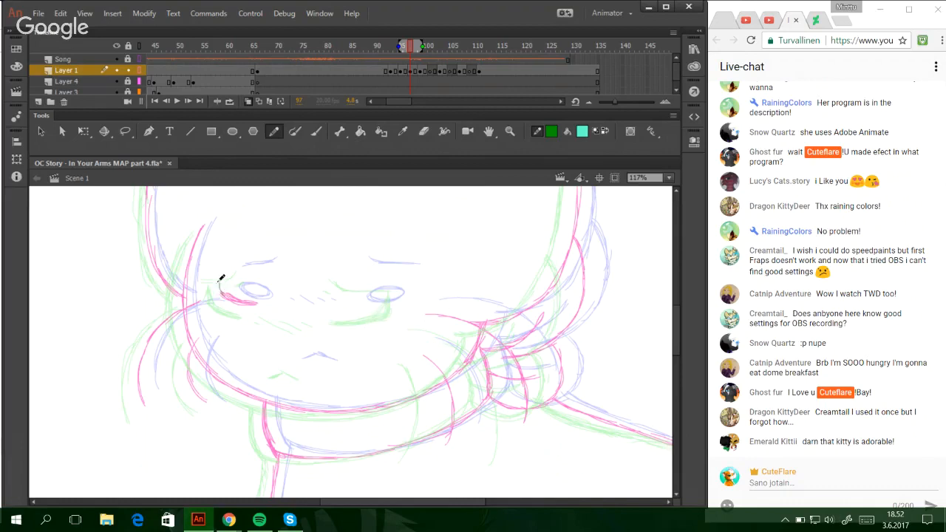
drag(218, 281, 232, 294)
drag(347, 308, 377, 302)
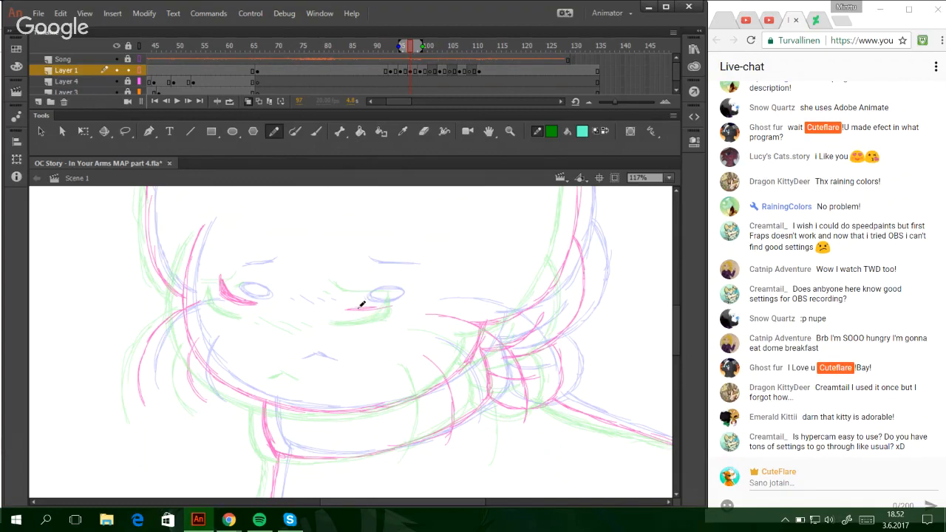
mouse_move(350, 308)
mouse_down()
mouse_move(403, 286)
mouse_move(344, 307)
mouse_move(391, 297)
mouse_up()
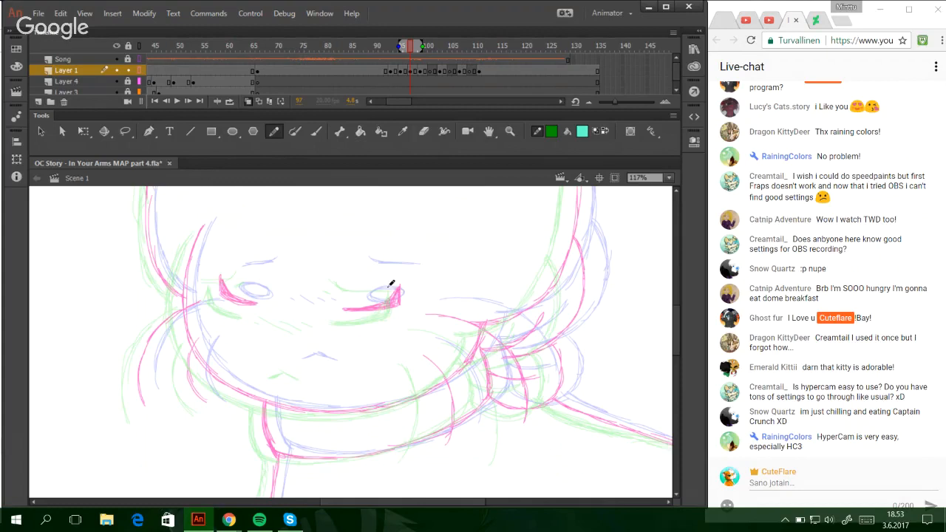
drag(348, 271, 404, 275)
drag(221, 270, 260, 259)
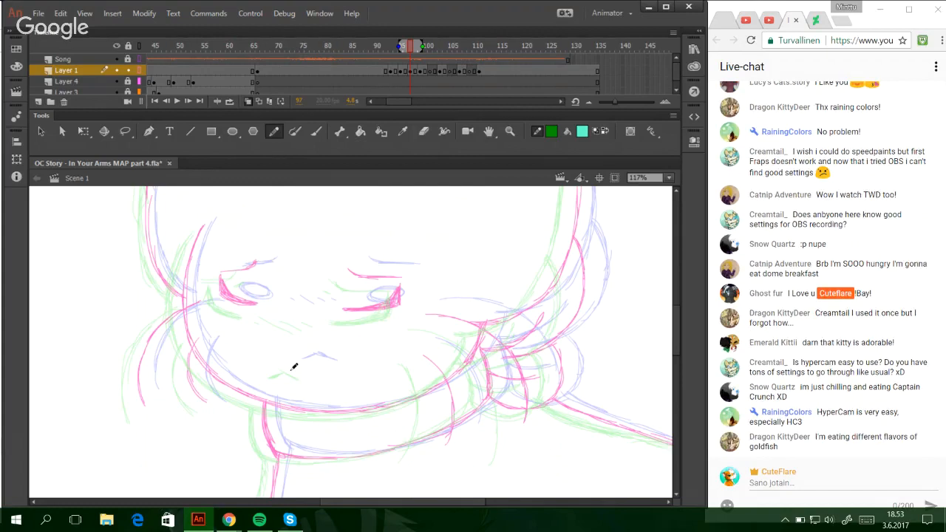
- Draw the small frowning mouth and short diagonal hatch lines across the nose between the eyes
drag(287, 368, 319, 369)
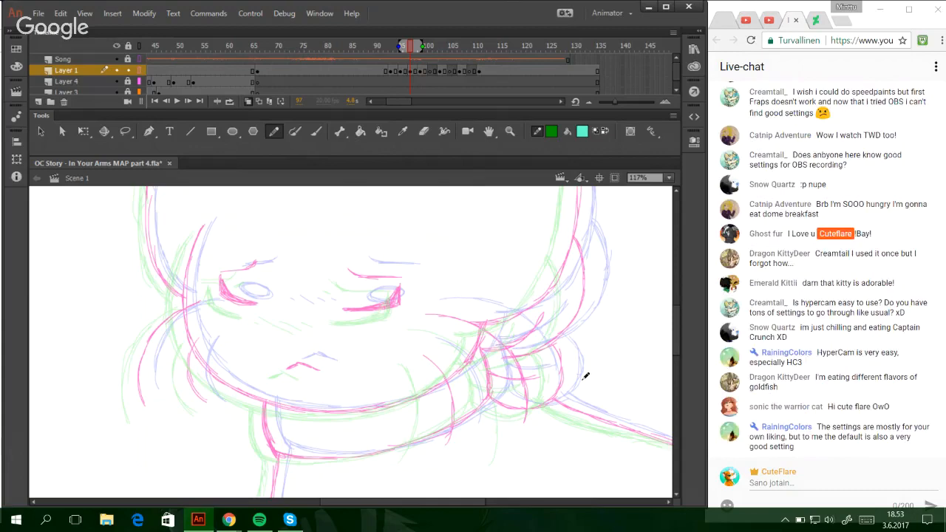
scroll(585, 377, down, 3)
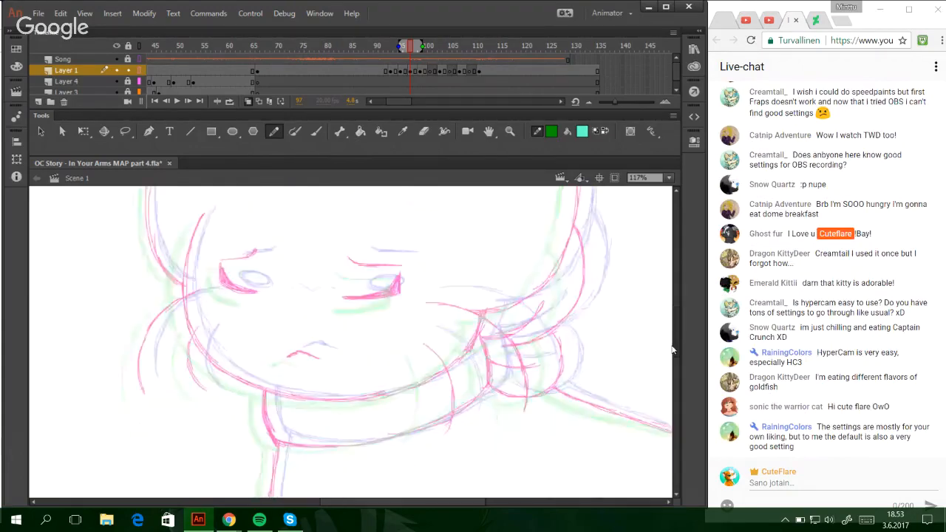
drag(275, 280, 295, 285)
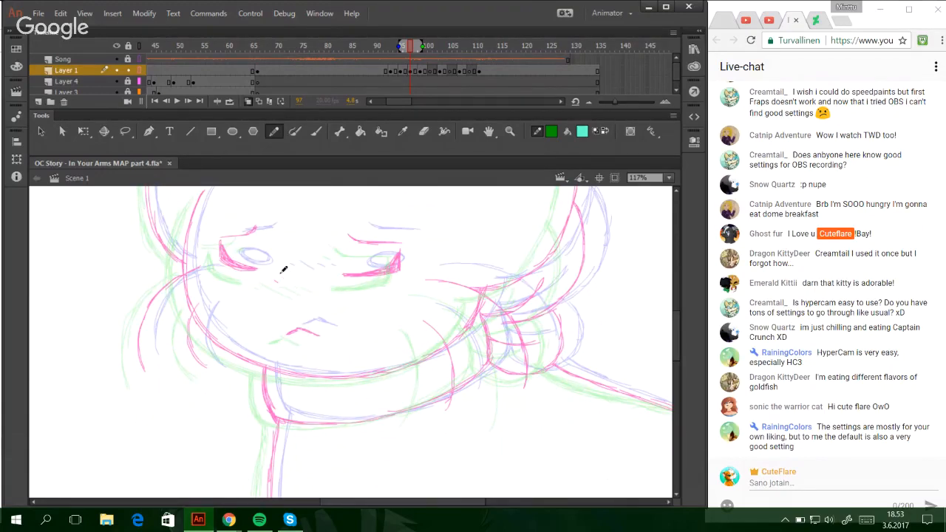
drag(282, 274, 323, 285)
- Look over the frame 97 sketch, advance to the empty in-between at frame 101, and ready the Pencil tool on the cat's head
scroll(669, 336, up, 5)
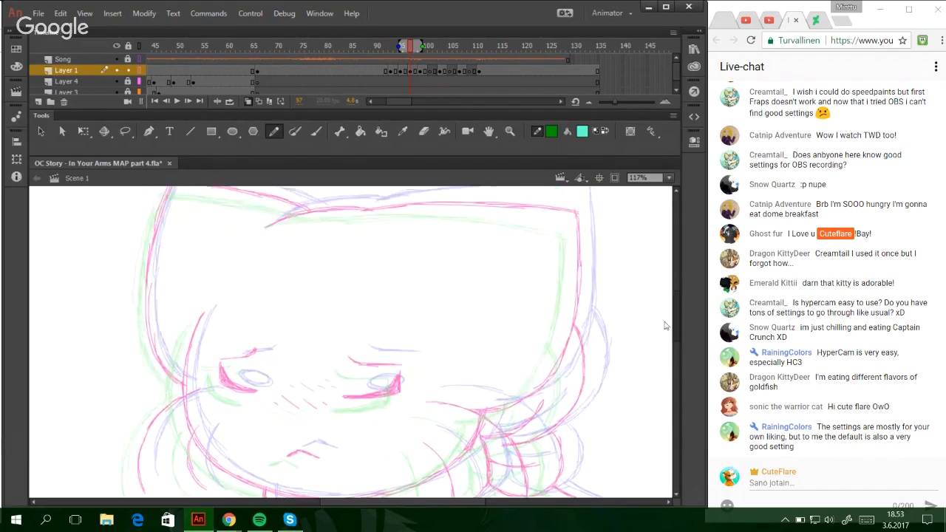
scroll(661, 329, down, 6)
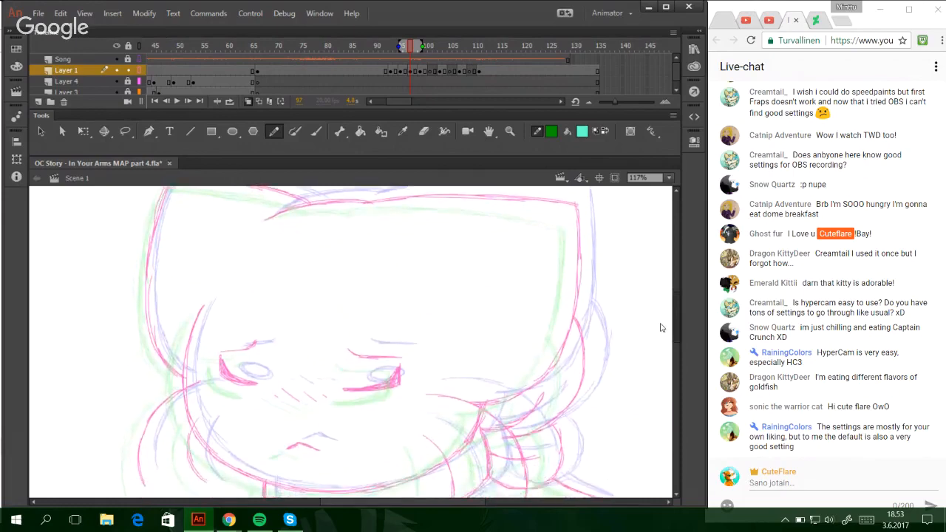
scroll(661, 340, down, 6)
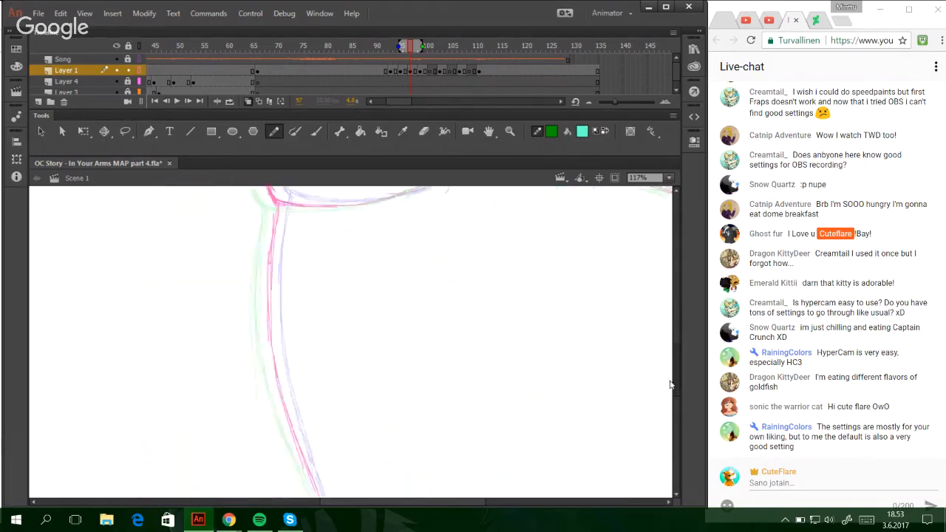
scroll(663, 364, up, 12)
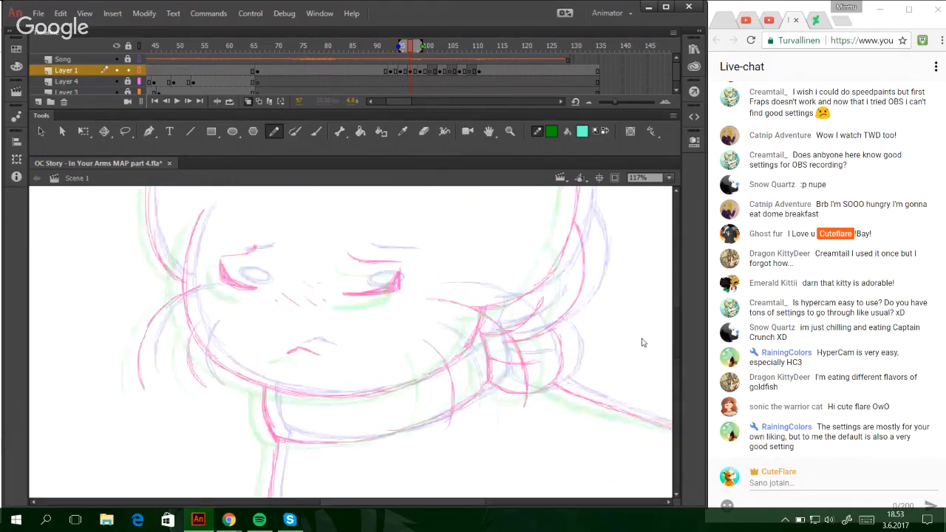
key(period)
key(period)
key(period)
key(period)
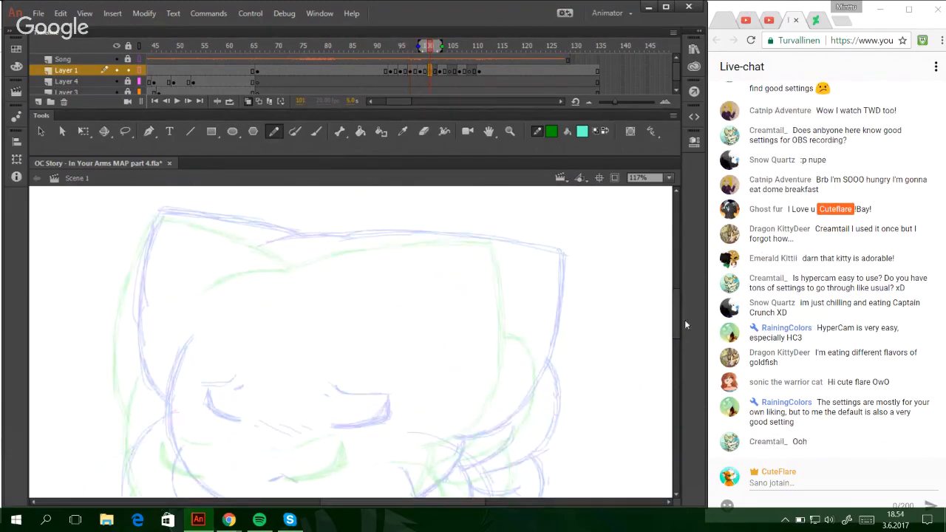
scroll(683, 332, down, 2)
scroll(677, 327, up, 2)
scroll(674, 330, down, 2)
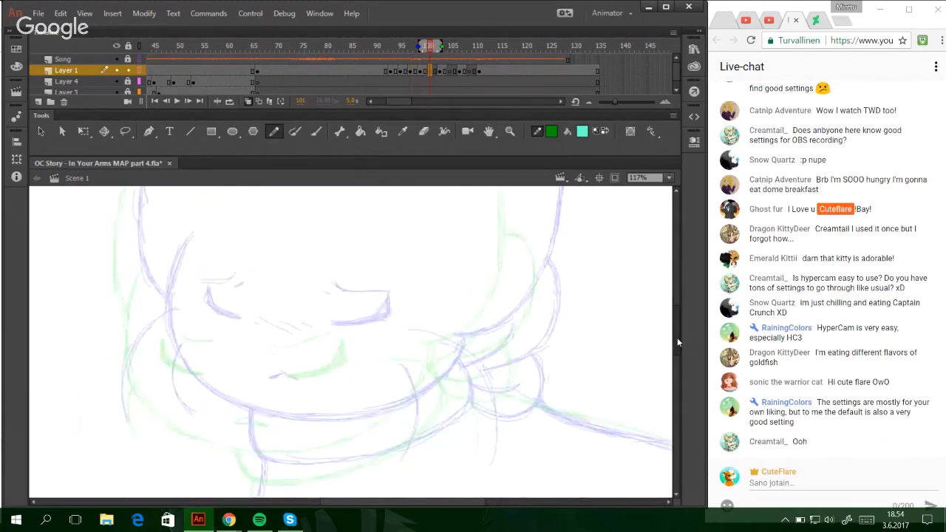
click(667, 178)
click(654, 246)
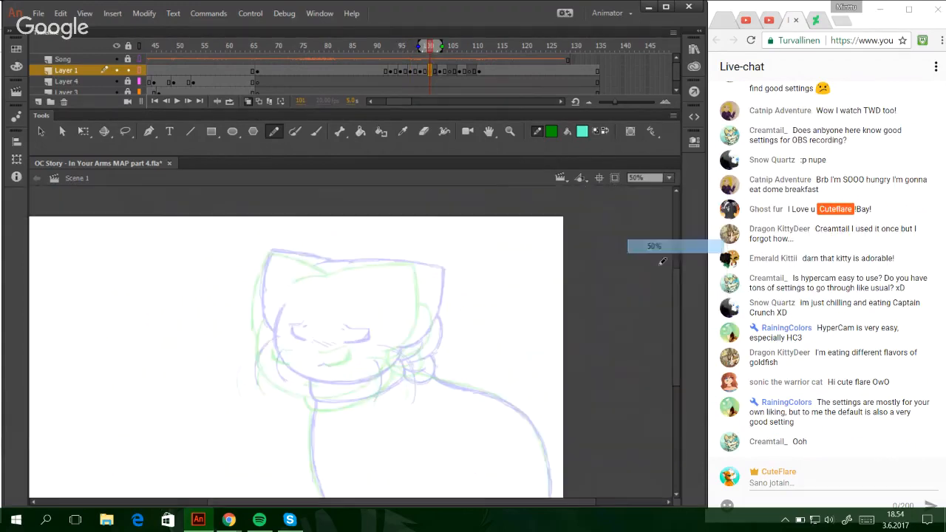
key(z)
mouse_move(240, 218)
mouse_down()
mouse_move(419, 435)
mouse_move(470, 425)
mouse_up()
key(y)
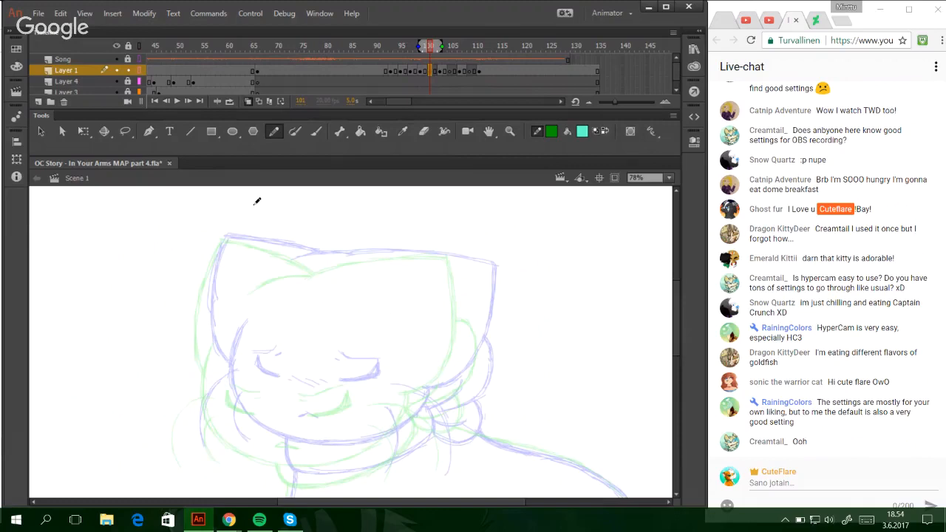
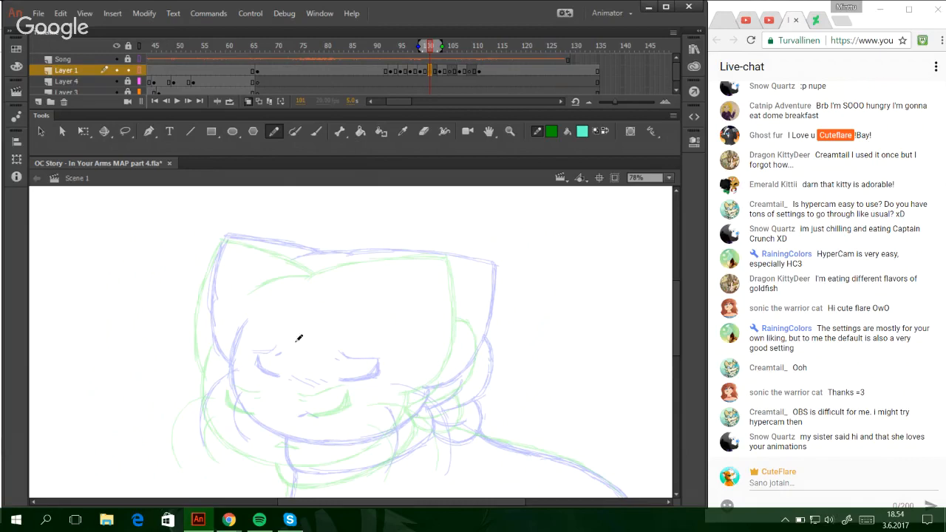
- Pencil the top of the head and the outer edge of the right ear down to the bow, midway between the onion-skinned sketches
mouse_move(326, 263)
mouse_down()
mouse_move(382, 250)
mouse_move(345, 255)
mouse_move(473, 253)
mouse_up()
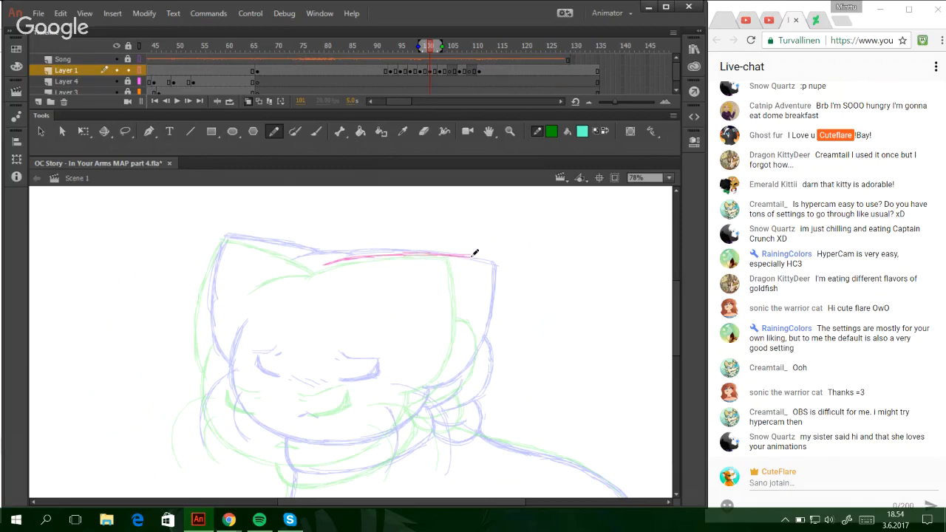
mouse_move(422, 387)
mouse_down()
mouse_move(413, 387)
mouse_move(445, 377)
mouse_move(414, 388)
mouse_move(437, 382)
mouse_move(466, 338)
mouse_move(477, 259)
mouse_move(477, 282)
mouse_up()
drag(469, 336, 437, 384)
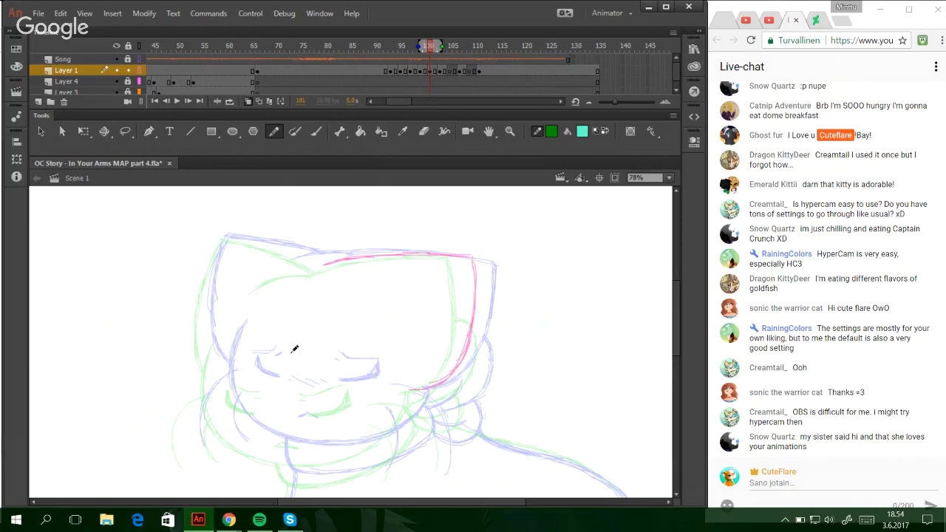
drag(266, 275, 330, 260)
- Draw the face contour from the left temple around the cheek and chin up to the bow, redoing uneven strokes
mouse_move(229, 323)
mouse_down()
mouse_move(237, 312)
mouse_move(215, 366)
mouse_up()
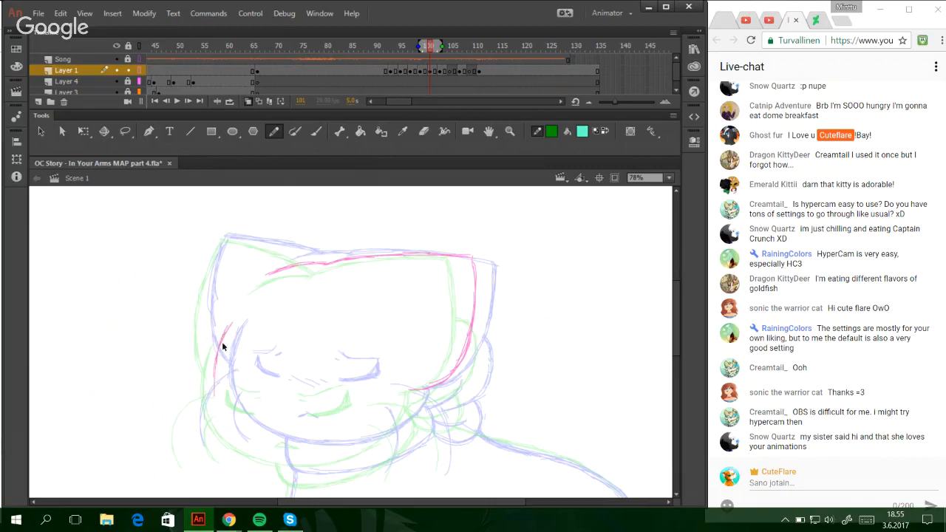
key(ctrl+z)
key(ctrl+z)
drag(229, 321, 219, 393)
drag(219, 346, 232, 423)
mouse_move(219, 378)
mouse_down()
mouse_move(236, 427)
mouse_move(257, 439)
mouse_up()
drag(226, 413, 295, 455)
key(ctrl+z)
key(ctrl+z)
drag(247, 433, 331, 454)
mouse_move(268, 445)
mouse_down()
mouse_move(342, 454)
mouse_move(421, 385)
mouse_up()
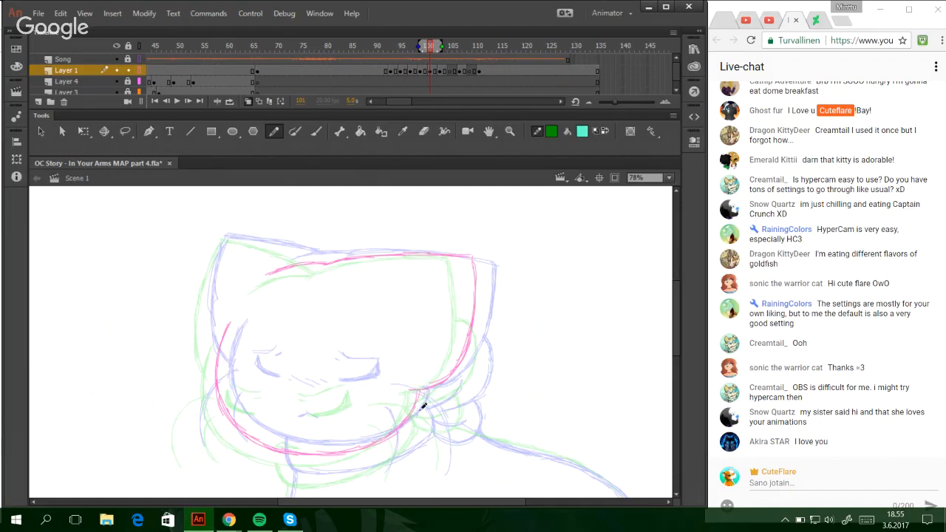
- Switch to the browser's live chat and send the message "<3"
click(769, 485)
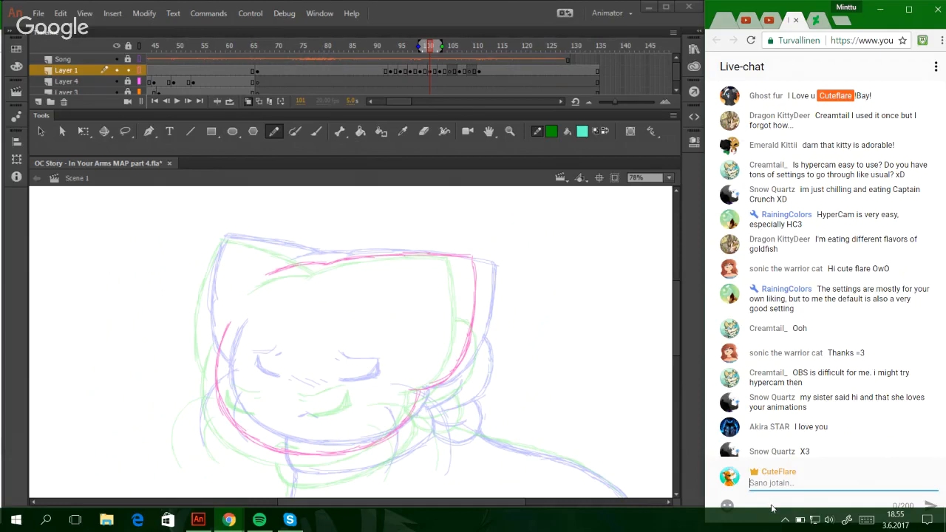
text(<3)
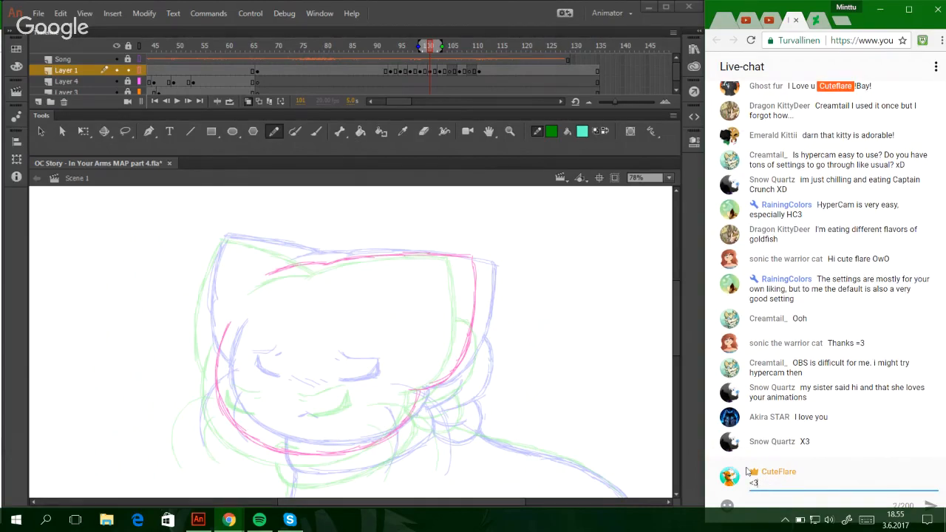
key(Return)
- Back in Animate, outline the left ear from the cheek up to its tip and across to the top of the head
click(213, 350)
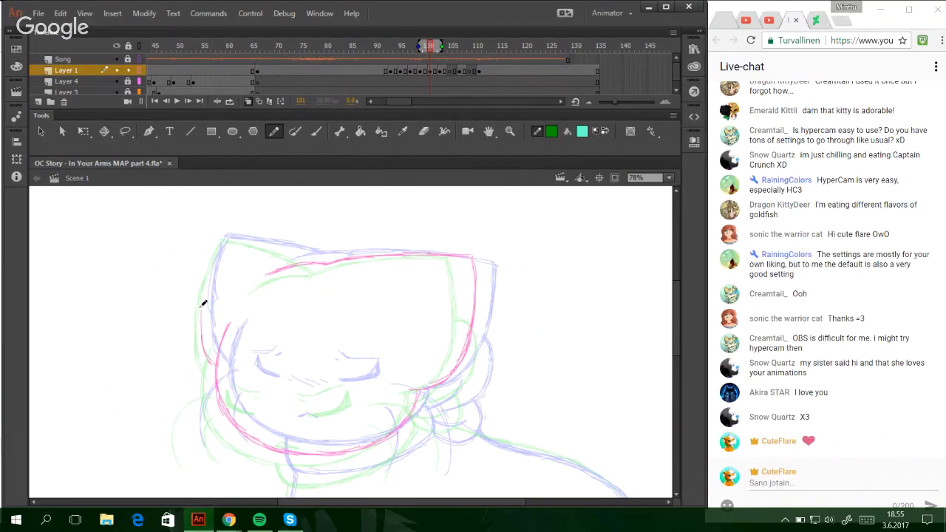
mouse_move(213, 364)
mouse_down()
mouse_move(204, 327)
mouse_move(207, 350)
mouse_move(208, 296)
mouse_move(205, 350)
mouse_move(209, 296)
mouse_move(205, 354)
mouse_move(216, 257)
mouse_up()
key(ctrl+z)
key(ctrl+z)
key(ctrl+z)
key(ctrl+z)
key(ctrl+z)
key(ctrl+z)
mouse_move(204, 315)
mouse_down()
mouse_move(259, 247)
mouse_move(283, 249)
mouse_up()
key(ctrl+z)
key(ctrl+z)
drag(222, 241, 309, 257)
key(ctrl+z)
key(ctrl+z)
drag(313, 257, 315, 257)
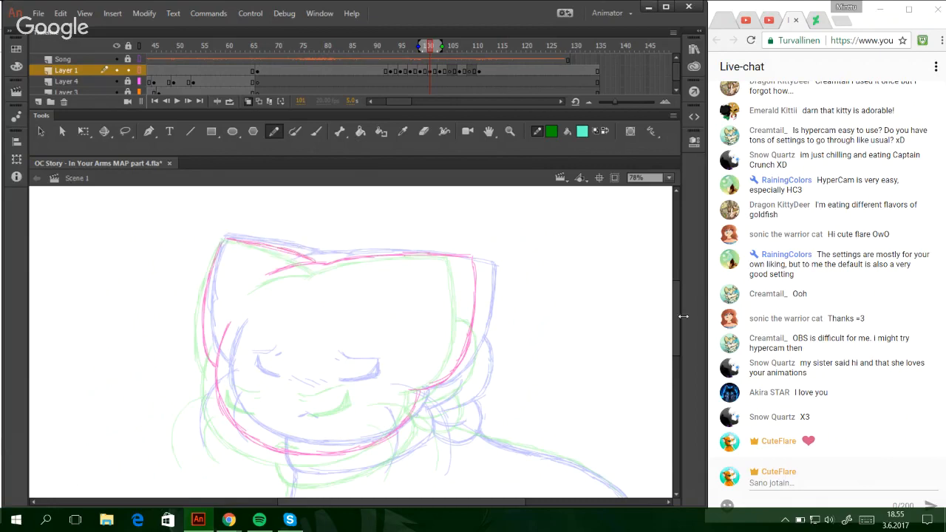
- Pencil the tail's tip and its large lower curve below the stage, between the two onion-skinned tails
drag(678, 337, 677, 437)
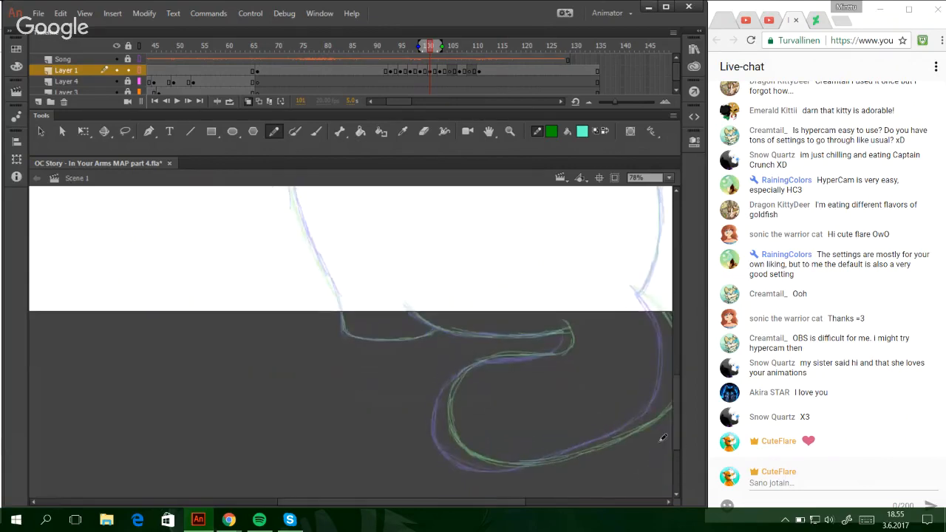
drag(462, 502, 493, 502)
mouse_move(481, 318)
mouse_down()
mouse_move(488, 329)
mouse_move(478, 349)
mouse_move(381, 364)
mouse_move(362, 430)
mouse_up()
key(ctrl+z)
key(ctrl+z)
key(ctrl+z)
mouse_move(377, 369)
mouse_down()
mouse_move(364, 416)
mouse_move(375, 434)
mouse_up()
key(ctrl+z)
key(ctrl+z)
key(ctrl+z)
drag(381, 368, 363, 438)
mouse_move(367, 396)
mouse_down()
mouse_move(375, 433)
mouse_move(363, 432)
mouse_move(365, 438)
mouse_move(438, 465)
mouse_move(385, 456)
mouse_move(466, 462)
mouse_move(411, 464)
mouse_move(494, 449)
mouse_move(448, 463)
mouse_move(546, 432)
mouse_move(568, 416)
mouse_move(526, 438)
mouse_move(582, 404)
mouse_move(550, 425)
mouse_move(575, 412)
mouse_move(561, 419)
mouse_move(592, 370)
mouse_up()
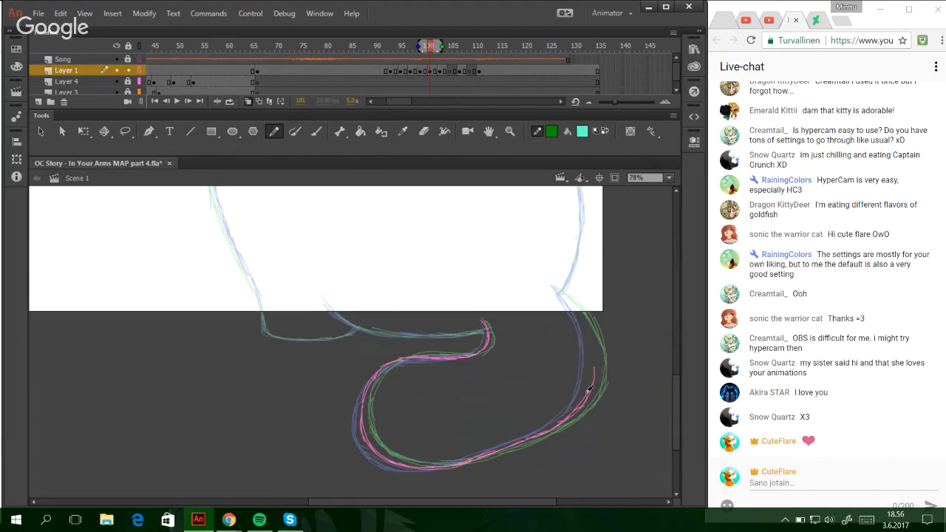
- Complete the tail's outer side from the lower bend up to where it joins the body, redoing misplaced strokes
drag(586, 397, 596, 356)
drag(581, 414, 593, 359)
mouse_move(590, 392)
mouse_down()
mouse_move(587, 334)
mouse_move(594, 364)
mouse_move(582, 323)
mouse_up()
mouse_move(590, 356)
mouse_down()
mouse_move(577, 311)
mouse_move(555, 287)
mouse_move(592, 360)
mouse_up()
key(ctrl+z)
key(ctrl+z)
key(ctrl+z)
drag(587, 325, 590, 402)
key(ctrl+z)
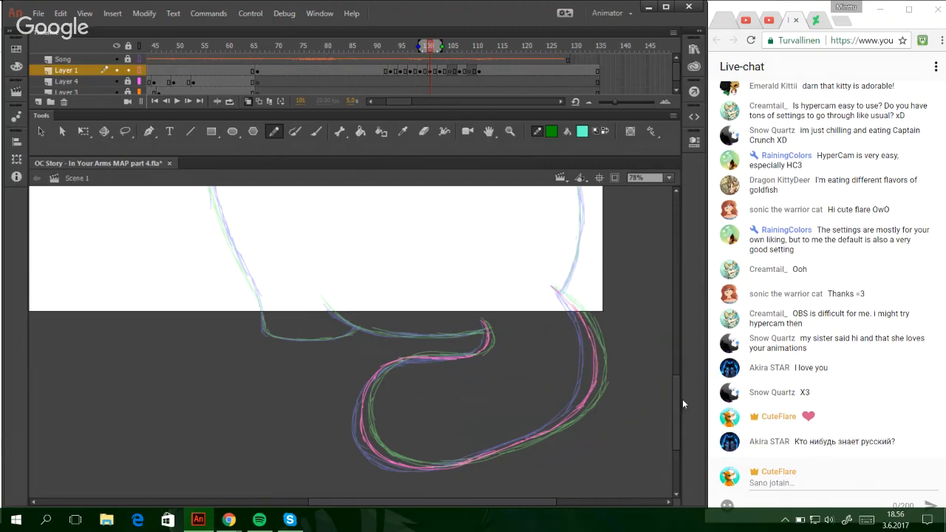
- Trace the tail's upper edge from beside the paw to the tail tip
drag(677, 391, 674, 371)
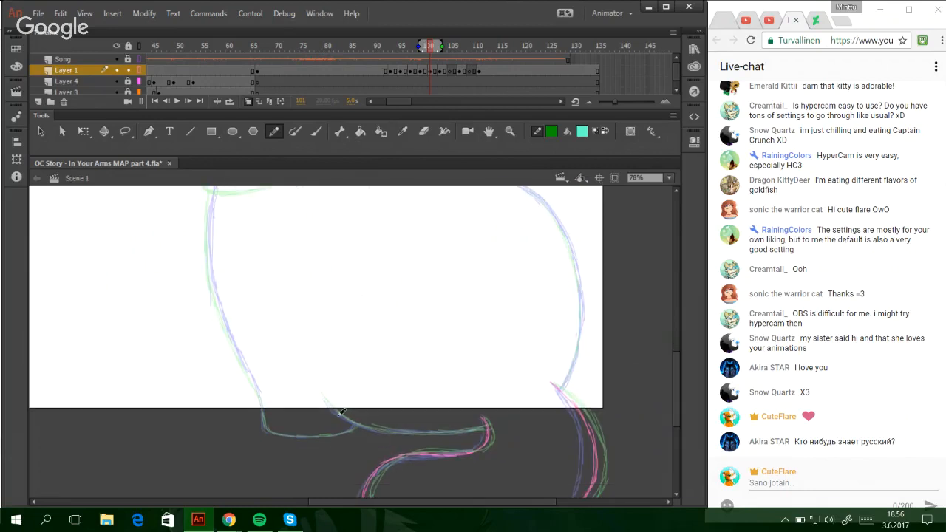
mouse_move(341, 409)
mouse_down()
mouse_move(383, 428)
mouse_move(340, 413)
mouse_move(415, 432)
mouse_move(370, 425)
mouse_move(484, 420)
mouse_up()
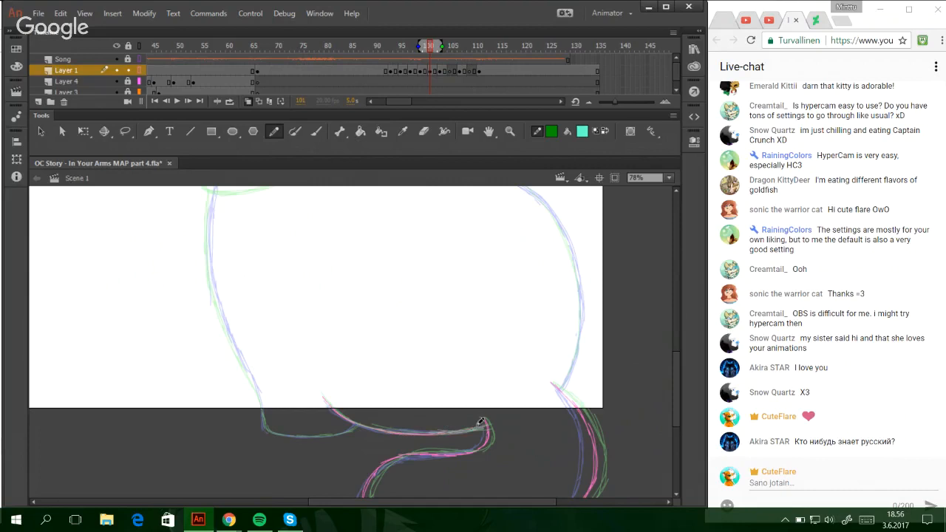
mouse_move(677, 384)
mouse_down()
mouse_move(670, 351)
mouse_move(634, 358)
mouse_move(669, 355)
mouse_move(664, 340)
mouse_move(675, 362)
mouse_move(661, 360)
mouse_up()
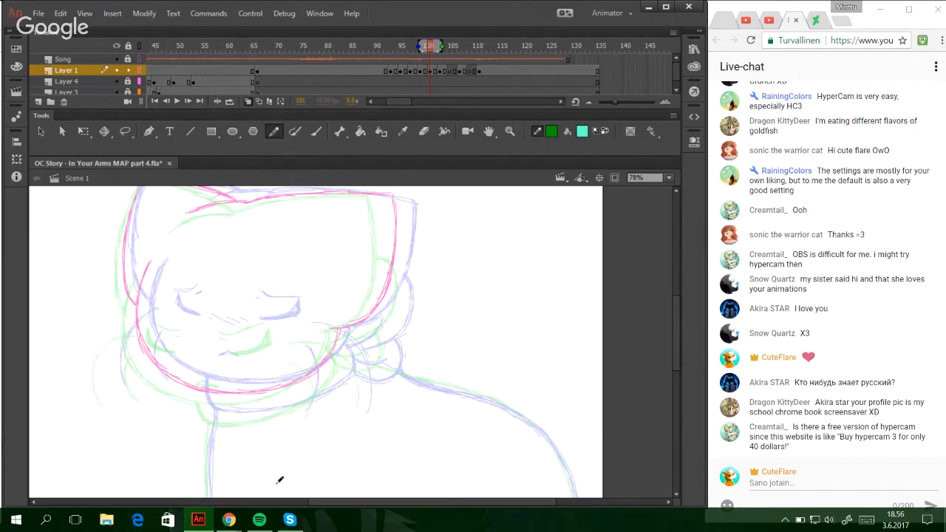
- Pencil the scarf band under the chin, from the front of the neck around to the back of the cheek
mouse_move(210, 411)
mouse_down()
mouse_move(205, 399)
mouse_move(214, 405)
mouse_up()
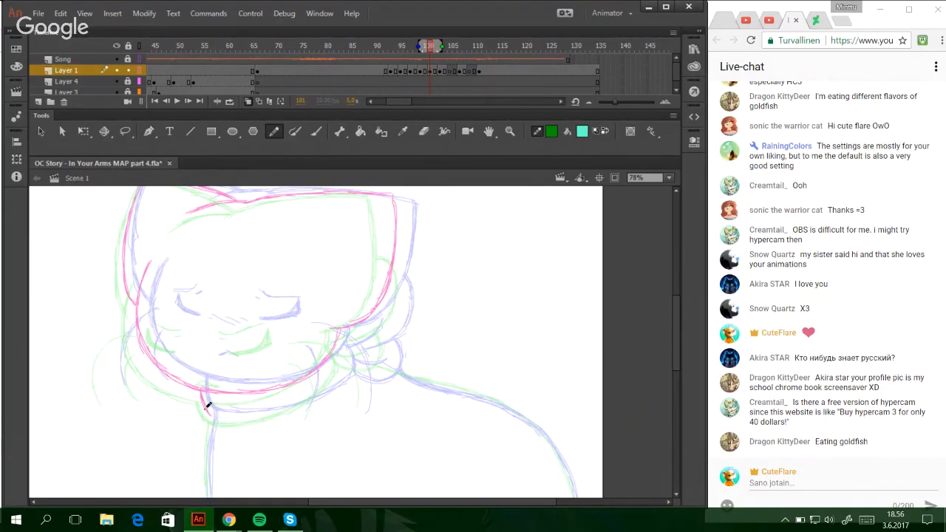
drag(208, 405, 287, 407)
mouse_move(298, 405)
mouse_down()
mouse_move(351, 363)
mouse_move(344, 368)
mouse_up()
key(ctrl+z)
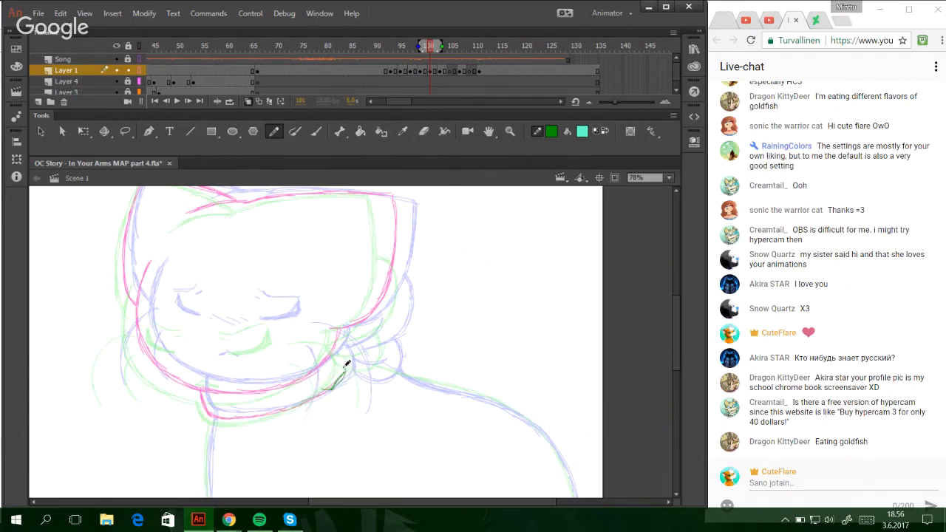
key(ctrl+z)
- Outline the cat's chest and front leg from the scarf down, closing it with the rounded paw below the stage
drag(677, 356, 702, 405)
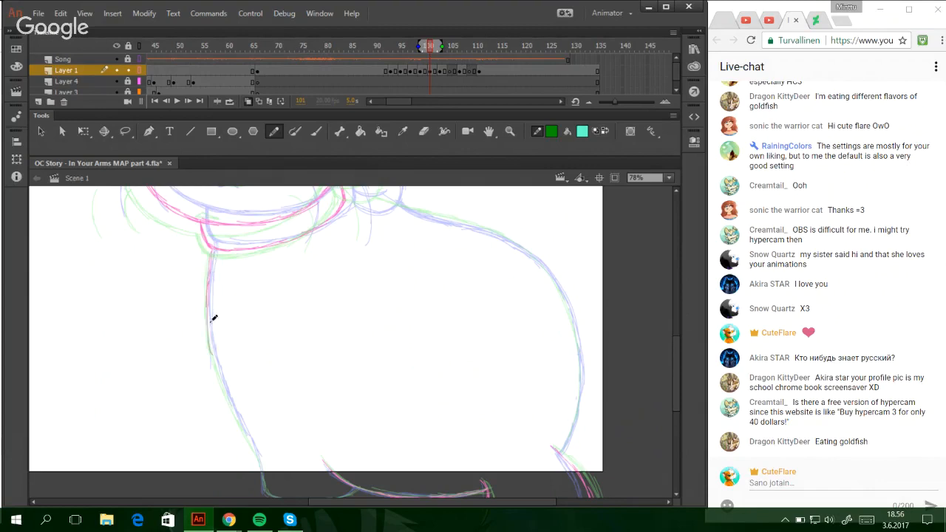
drag(210, 333, 246, 426)
drag(223, 376, 254, 457)
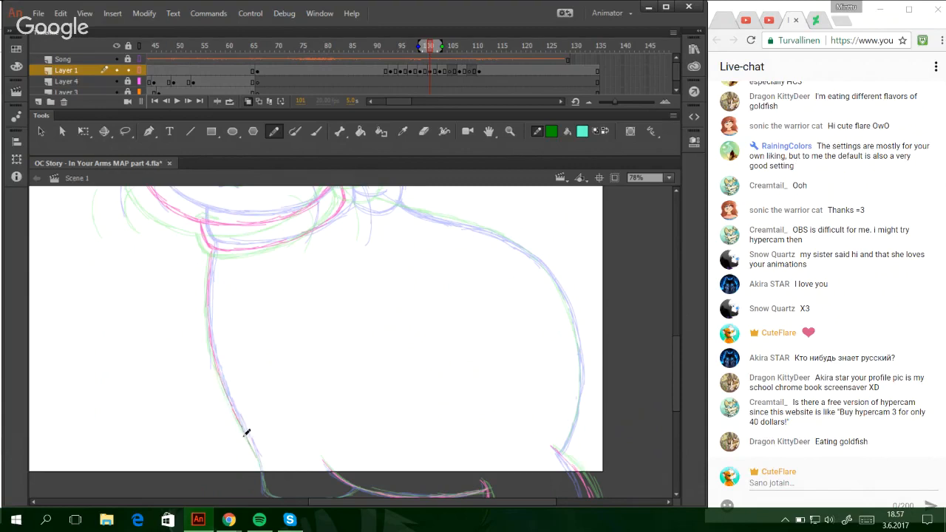
drag(236, 416, 258, 462)
drag(229, 400, 254, 451)
drag(241, 417, 265, 480)
scroll(573, 399, down, 3)
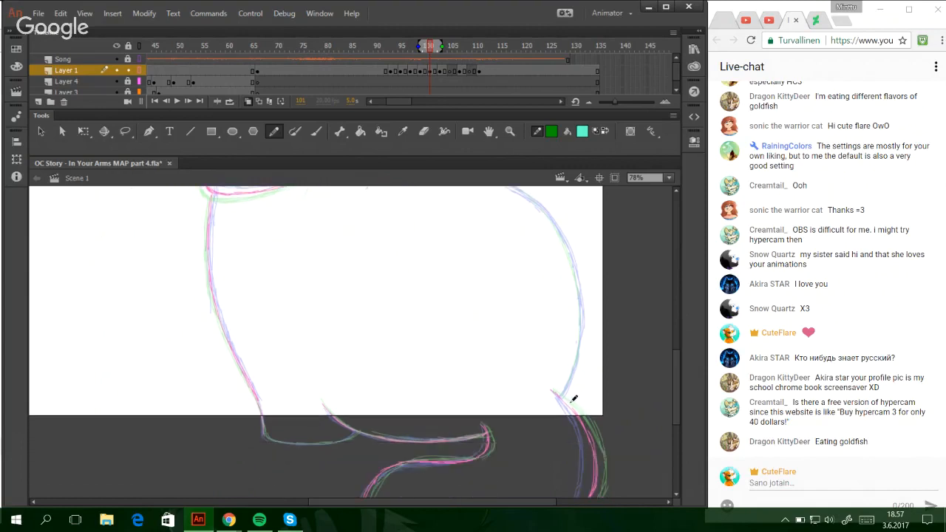
mouse_move(263, 421)
mouse_down()
mouse_move(280, 441)
mouse_move(359, 429)
mouse_up()
- Trace the back from behind the neck over to the start of the rump, redoing misplaced strokes
mouse_move(677, 411)
mouse_down()
mouse_move(674, 388)
mouse_move(677, 393)
mouse_up()
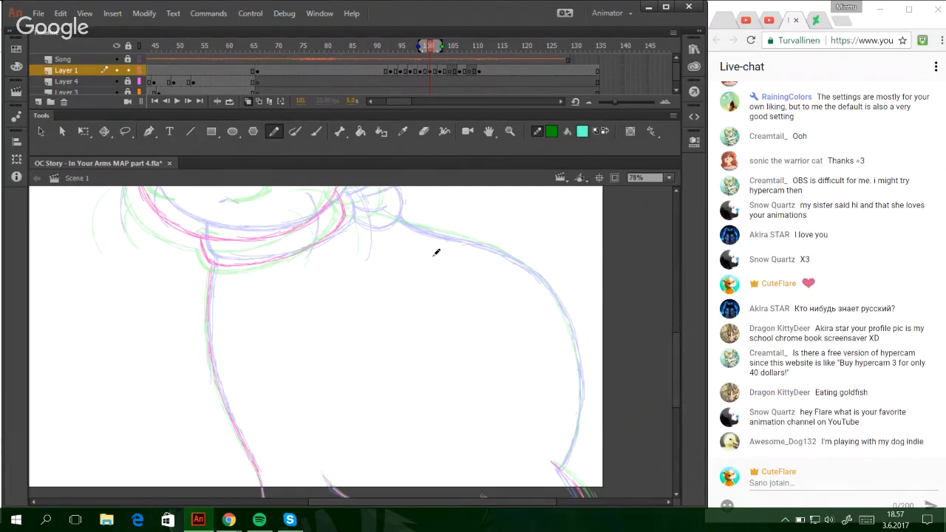
drag(393, 218, 522, 259)
key(ctrl+z)
key(ctrl+z)
mouse_move(448, 232)
mouse_down()
mouse_move(533, 270)
mouse_move(495, 247)
mouse_move(558, 295)
mouse_move(528, 264)
mouse_move(574, 347)
mouse_up()
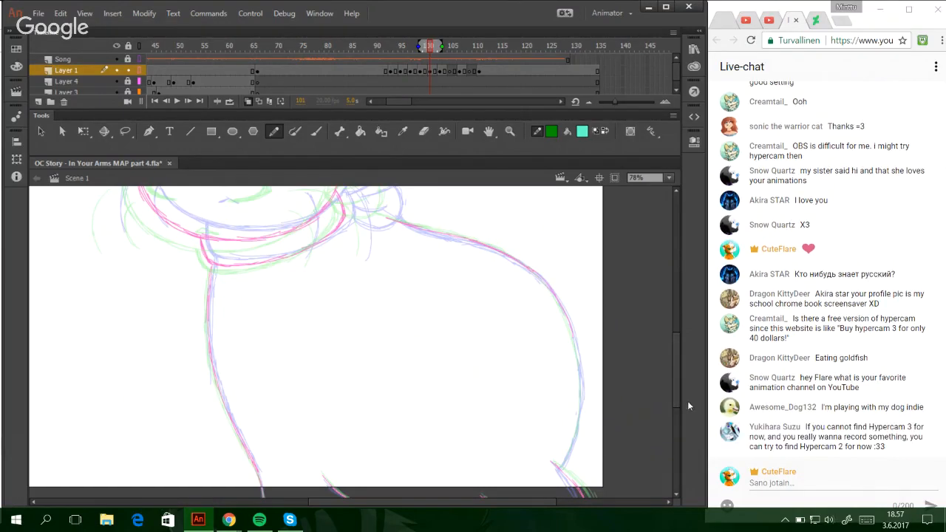
- Complete the rump outline from the tail base up to the back line, undoing and redrawing strokes that miss the guides
drag(676, 396, 678, 398)
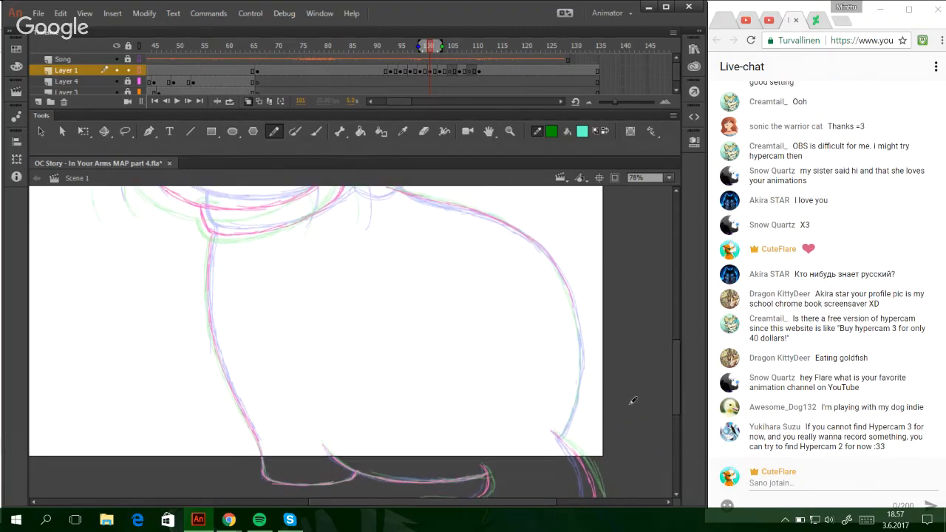
drag(560, 436, 574, 398)
key(ctrl+z)
key(ctrl+z)
mouse_move(561, 436)
mouse_down()
mouse_move(580, 377)
mouse_move(572, 415)
mouse_move(581, 321)
mouse_up()
key(ctrl+z)
key(ctrl+z)
drag(581, 386, 577, 311)
key(ctrl+z)
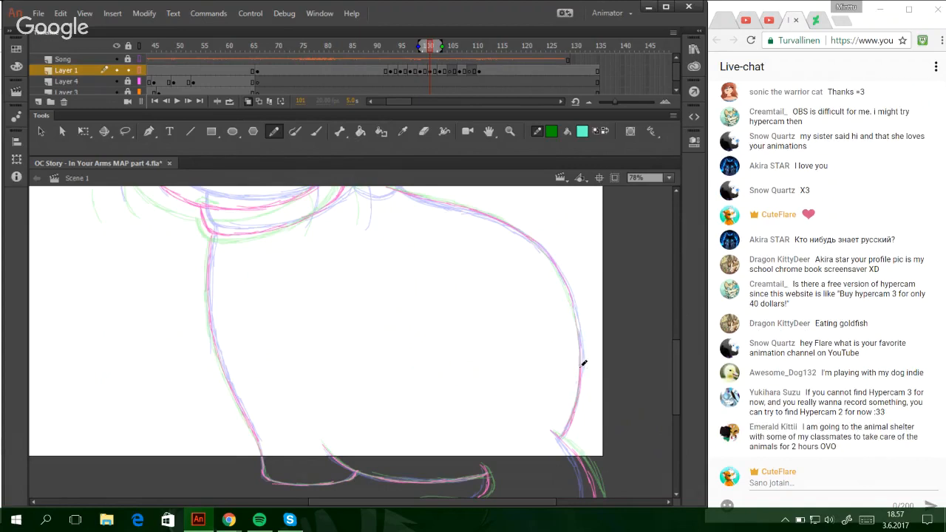
drag(583, 363, 569, 286)
drag(578, 330, 562, 274)
key(ctrl+z)
key(ctrl+z)
drag(580, 329, 580, 395)
key(ctrl+z)
- Sketch the scarf's bow behind the cheek, with a large upper lobe, a smaller lower lobe and inner fold lines
drag(672, 368, 669, 331)
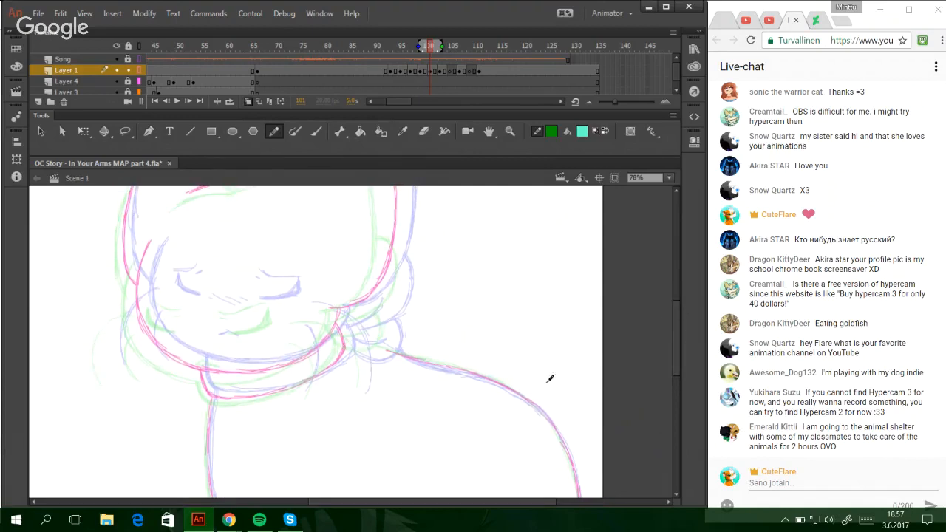
drag(674, 347, 674, 331)
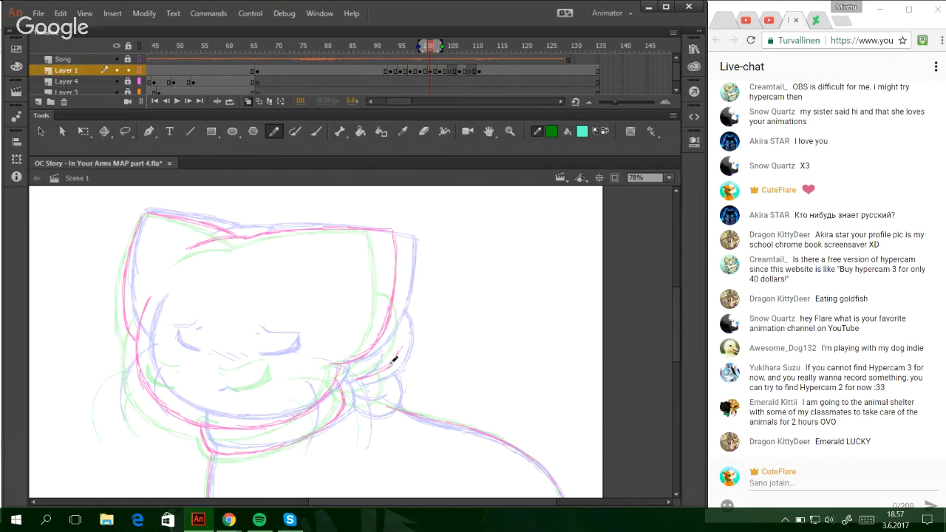
mouse_move(392, 363)
mouse_down()
mouse_move(405, 332)
mouse_move(402, 340)
mouse_move(391, 301)
mouse_up()
mouse_move(344, 401)
mouse_down()
mouse_move(369, 411)
mouse_move(387, 404)
mouse_up()
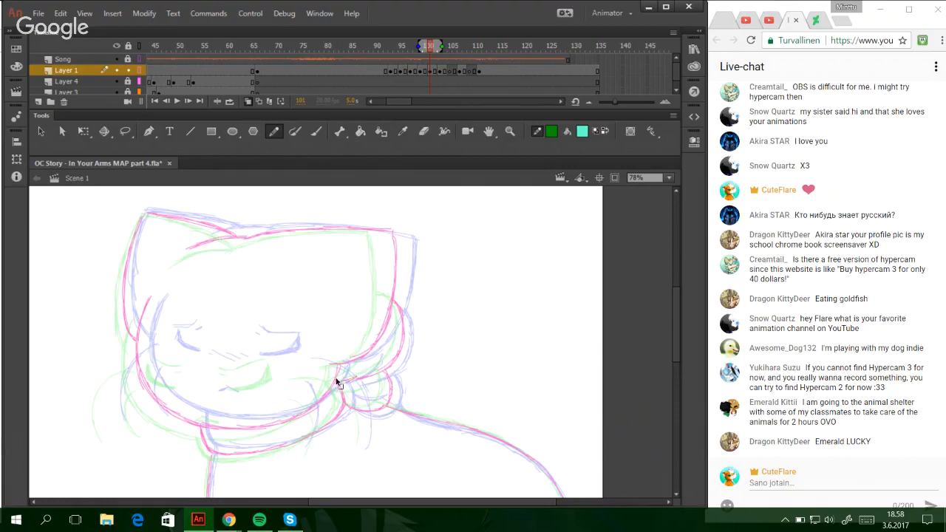
mouse_move(339, 379)
mouse_down()
mouse_move(360, 368)
mouse_move(378, 389)
mouse_up()
key(ctrl+z)
key(ctrl+z)
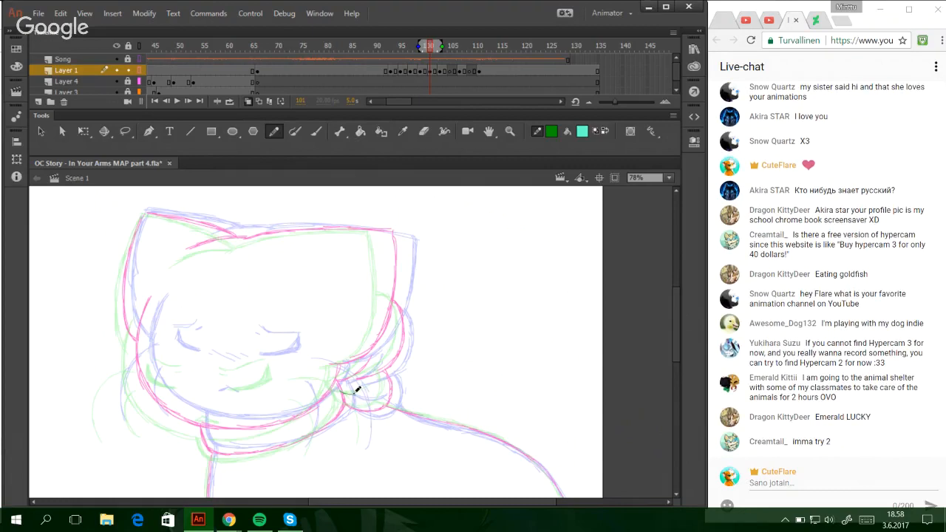
- Draw both closed eyes as thick downward-curved lashes midway between the onion-skinned eyes
scroll(675, 365, down, 1)
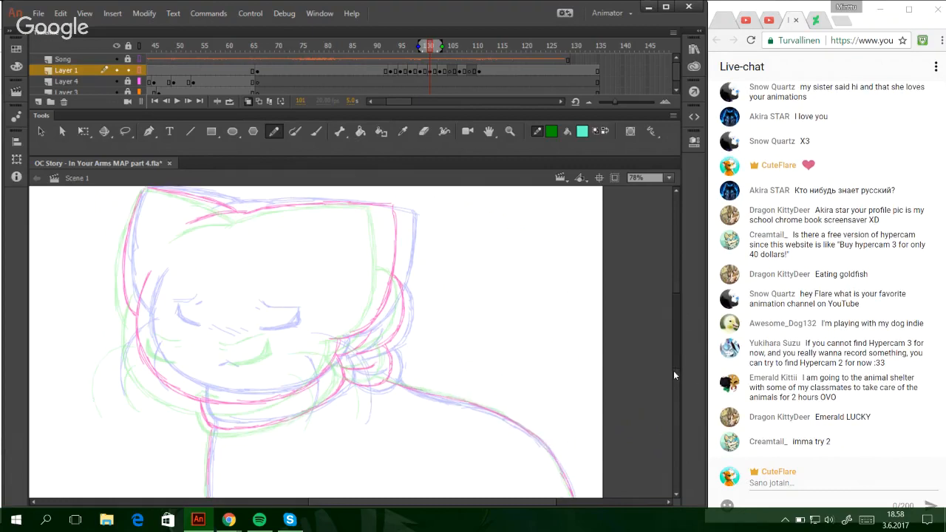
scroll(674, 372, down, 1)
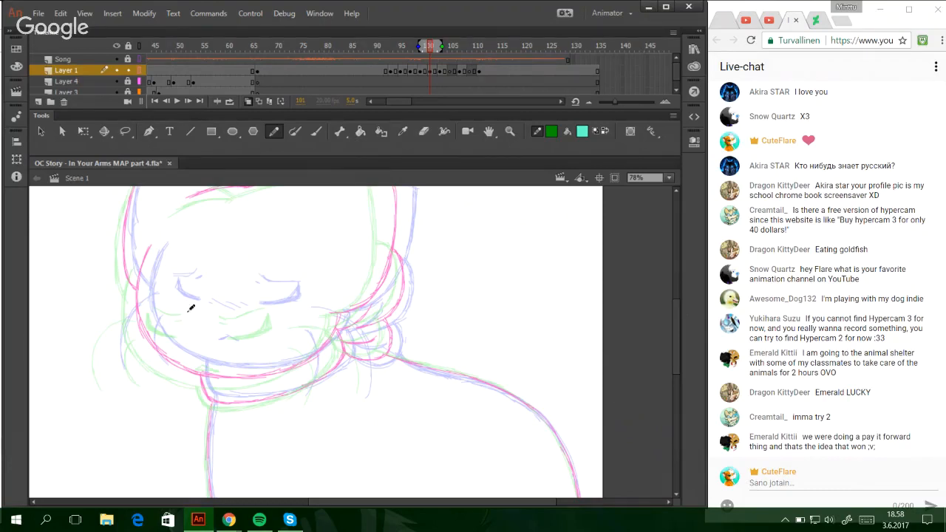
mouse_move(674, 338)
mouse_down()
mouse_move(668, 313)
mouse_move(671, 338)
mouse_up()
click(510, 133)
drag(85, 239, 452, 464)
click(274, 132)
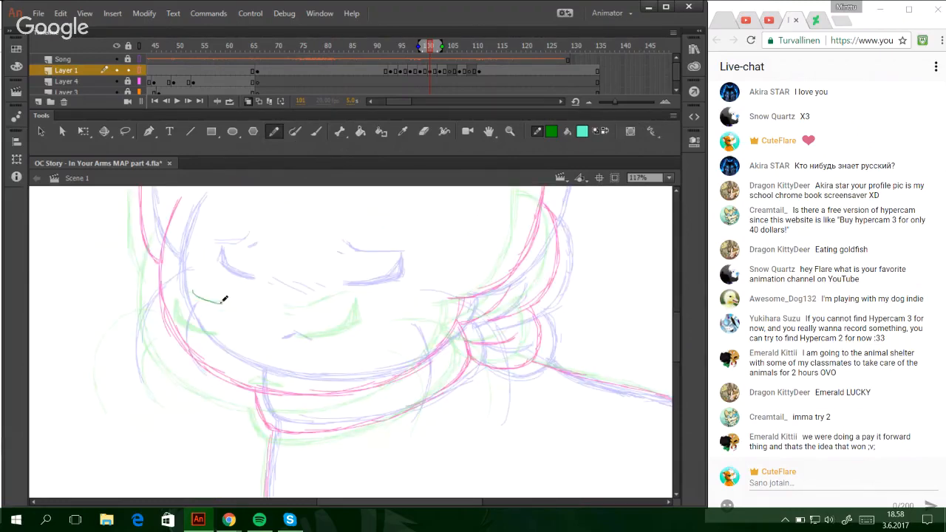
mouse_move(202, 296)
mouse_down()
mouse_move(197, 290)
mouse_move(228, 300)
mouse_move(206, 292)
mouse_move(196, 273)
mouse_move(216, 297)
mouse_up()
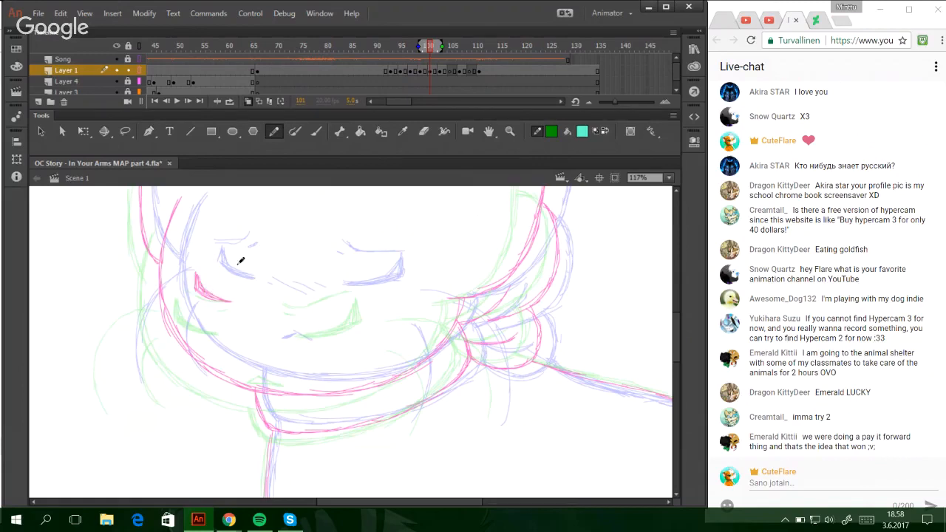
mouse_move(375, 306)
mouse_down()
mouse_move(326, 306)
mouse_move(383, 301)
mouse_up()
key(ctrl+z)
mouse_move(343, 305)
mouse_down()
mouse_move(382, 302)
mouse_move(383, 288)
mouse_move(353, 303)
mouse_up()
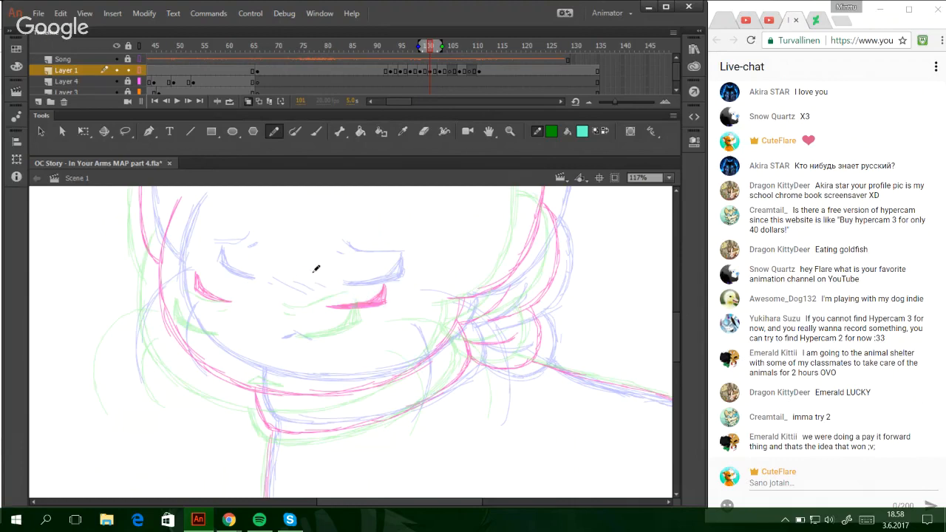
- Add a slanted brow line above each closed eye and a small peaked mouth near the chin
drag(315, 273, 381, 269)
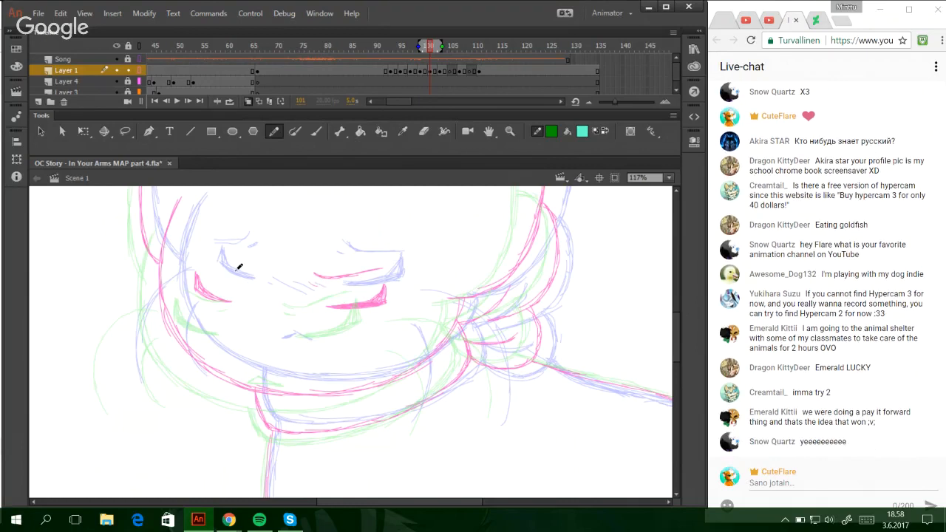
drag(196, 268, 230, 268)
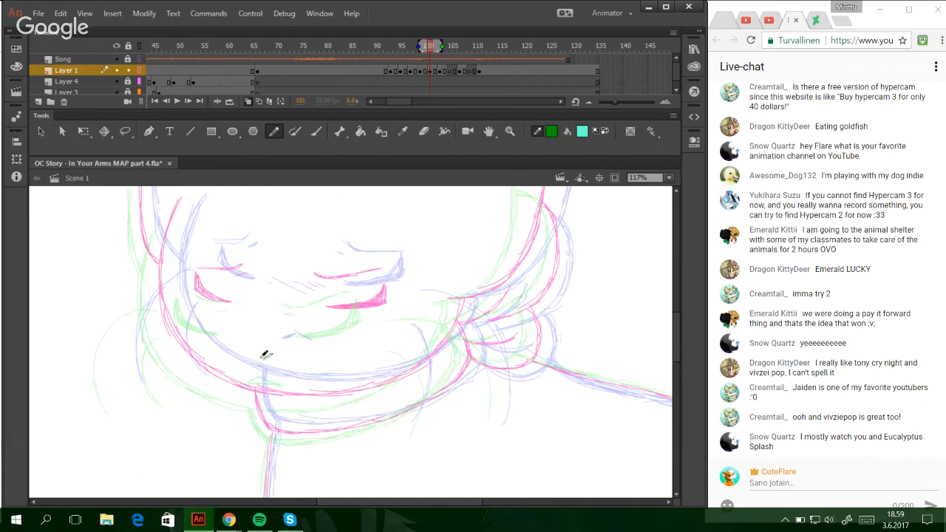
drag(262, 358, 291, 361)
- Pencil the drooping whisker curves beside the left cheek, redoing misplaced strokes
drag(118, 388, 134, 305)
mouse_move(118, 387)
mouse_down()
mouse_move(129, 326)
mouse_move(121, 387)
mouse_move(129, 320)
mouse_up()
drag(116, 366, 145, 307)
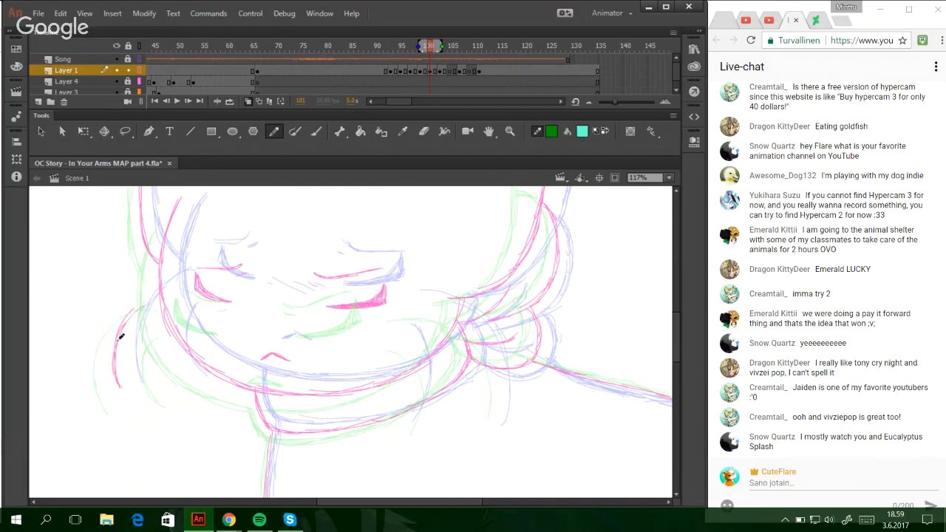
mouse_move(119, 340)
mouse_down()
mouse_move(163, 292)
mouse_move(134, 316)
mouse_move(180, 287)
mouse_move(126, 321)
mouse_move(172, 287)
mouse_move(149, 300)
mouse_move(176, 294)
mouse_move(154, 295)
mouse_move(185, 290)
mouse_up()
key(ctrl+z)
mouse_move(179, 384)
mouse_down()
mouse_move(162, 348)
mouse_move(174, 370)
mouse_move(176, 317)
mouse_move(172, 347)
mouse_move(189, 380)
mouse_up()
key(ctrl+z)
- Pencil the two drooping whisker curves across the right cheek and scarf
mouse_move(410, 303)
mouse_down()
mouse_move(452, 308)
mouse_move(424, 303)
mouse_move(479, 334)
mouse_move(498, 375)
mouse_up()
drag(490, 338, 495, 421)
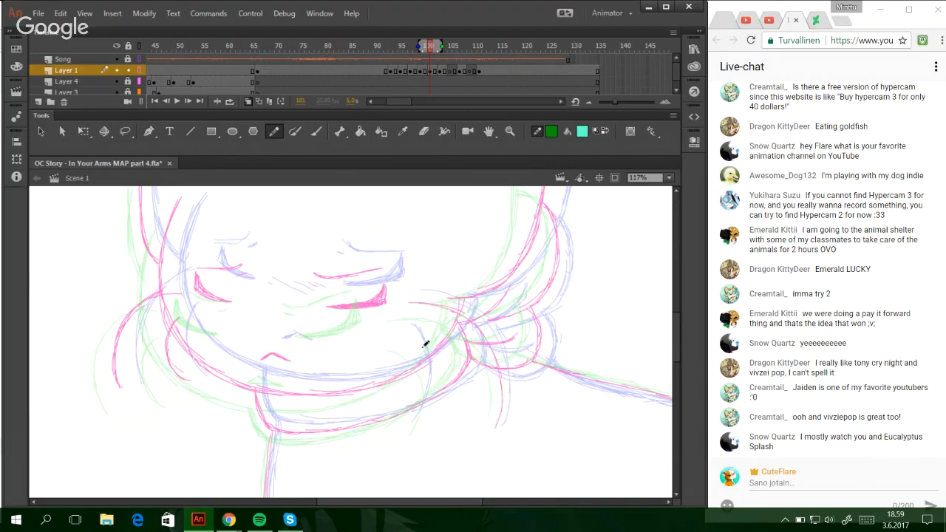
mouse_move(411, 338)
mouse_down()
mouse_move(423, 394)
mouse_move(421, 381)
mouse_move(413, 428)
mouse_up()
drag(425, 387, 408, 432)
- Move to frame 103 and turn off the outline display of Layer 1
mouse_move(434, 50)
mouse_down()
mouse_move(466, 46)
mouse_move(422, 46)
mouse_up()
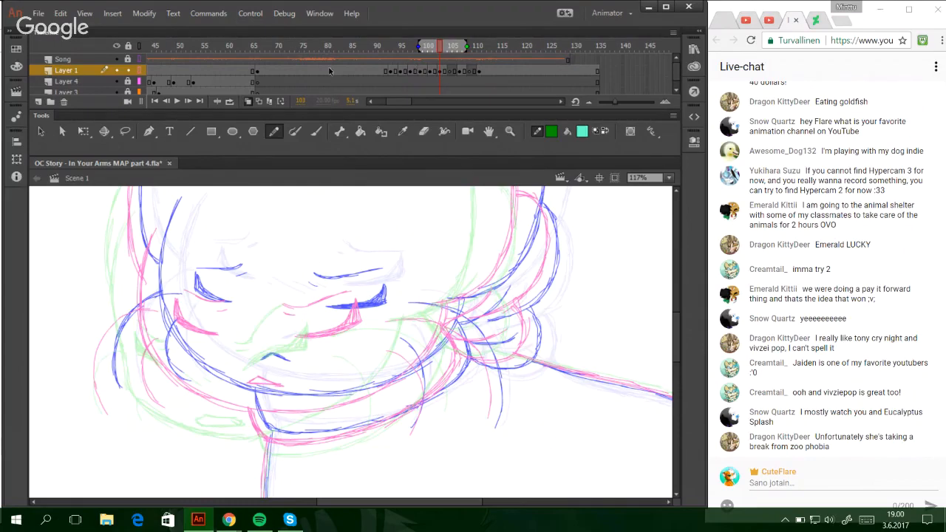
click(138, 71)
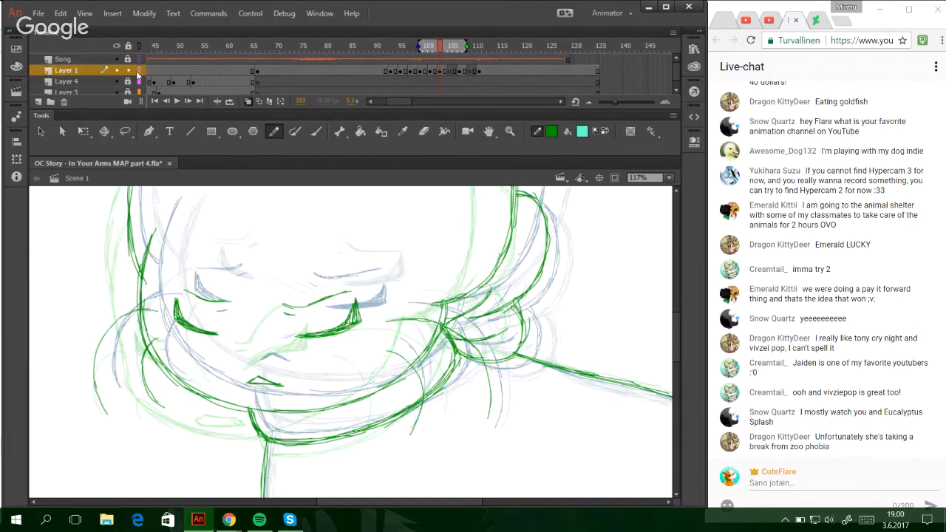
click(137, 72)
click(138, 72)
- Add short diagonal hatch marks across the nose bridge in the drawing at frame 104
click(447, 47)
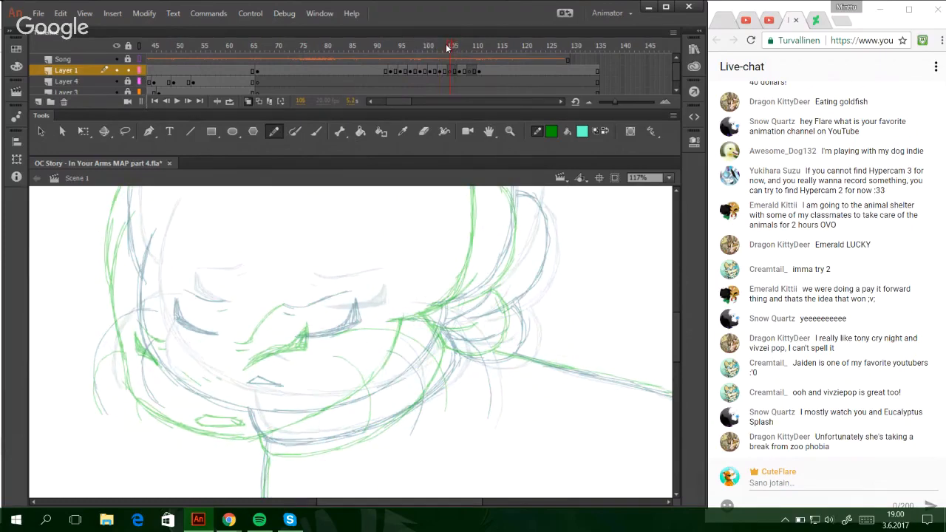
click(442, 44)
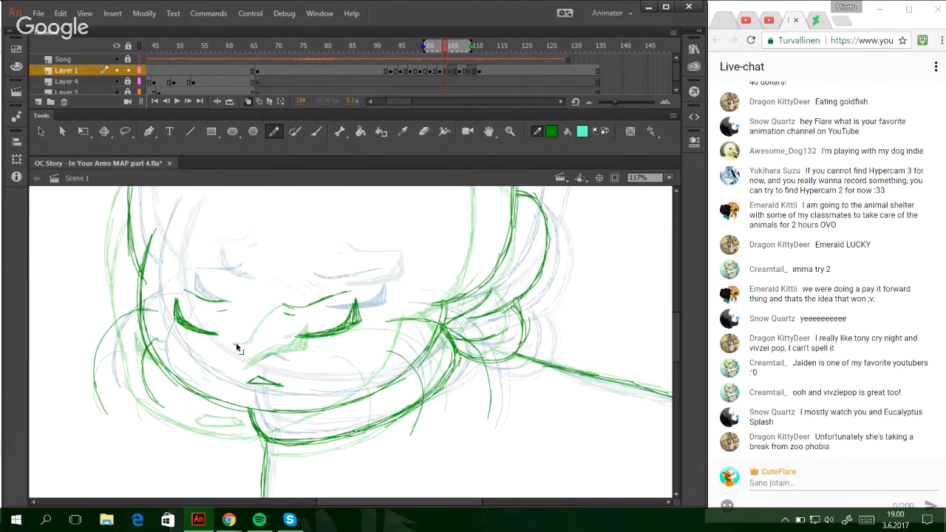
drag(233, 336, 248, 341)
drag(238, 342, 257, 347)
- Return to frame 101 and pencil short diagonal hatch marks across the nose bridge between the eyes
click(431, 45)
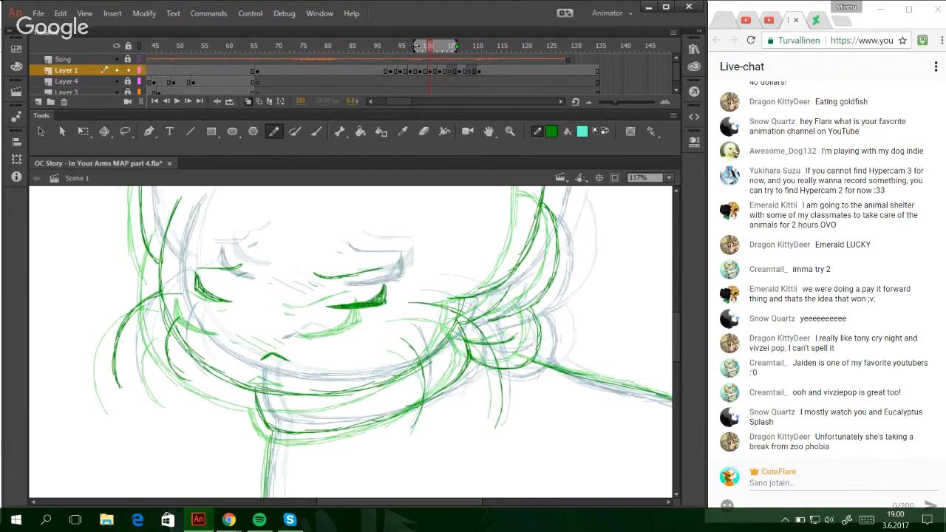
drag(413, 46, 441, 46)
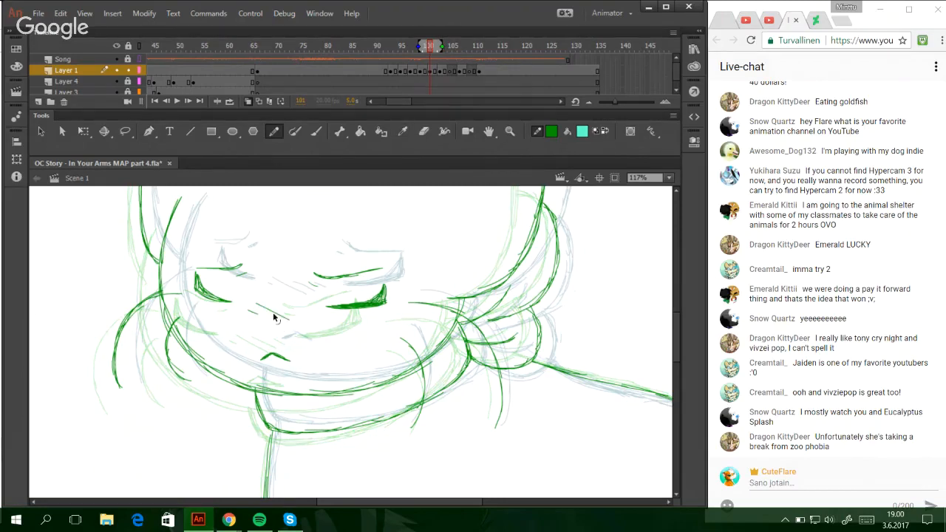
key(period)
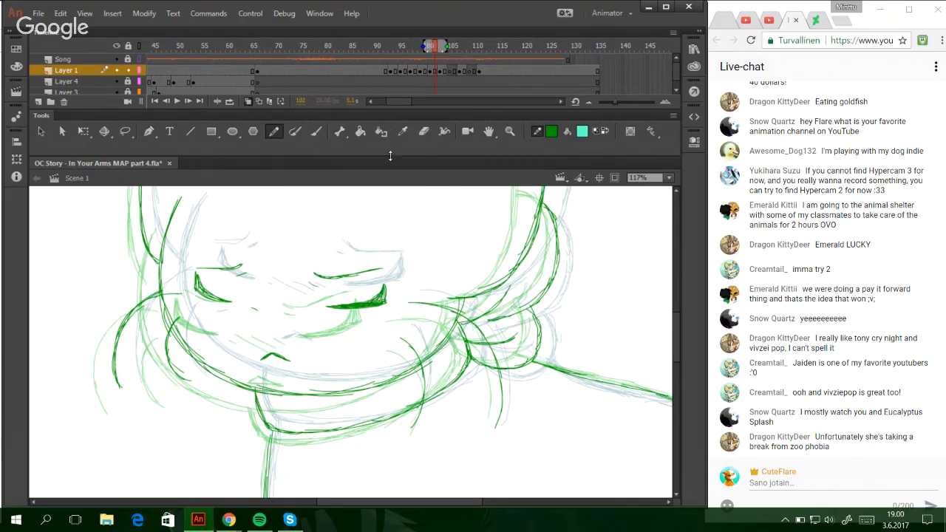
click(432, 47)
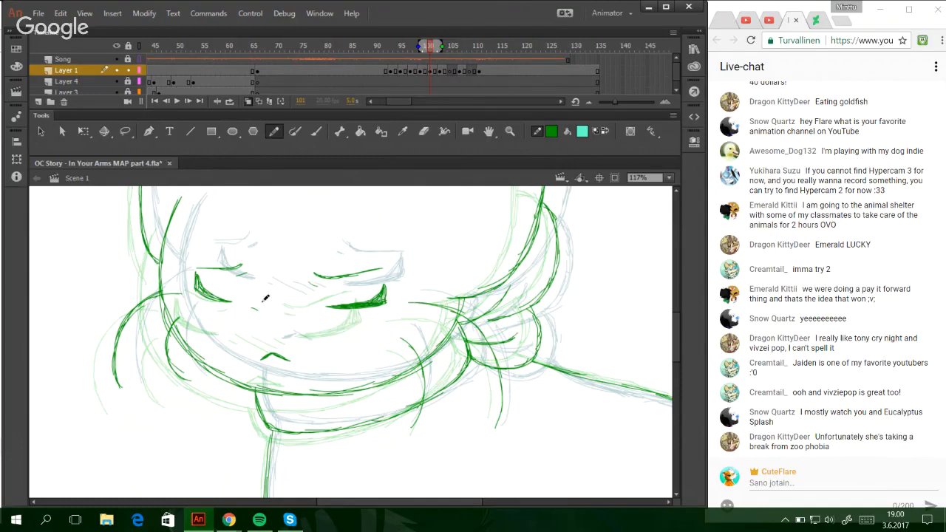
drag(272, 304, 308, 311)
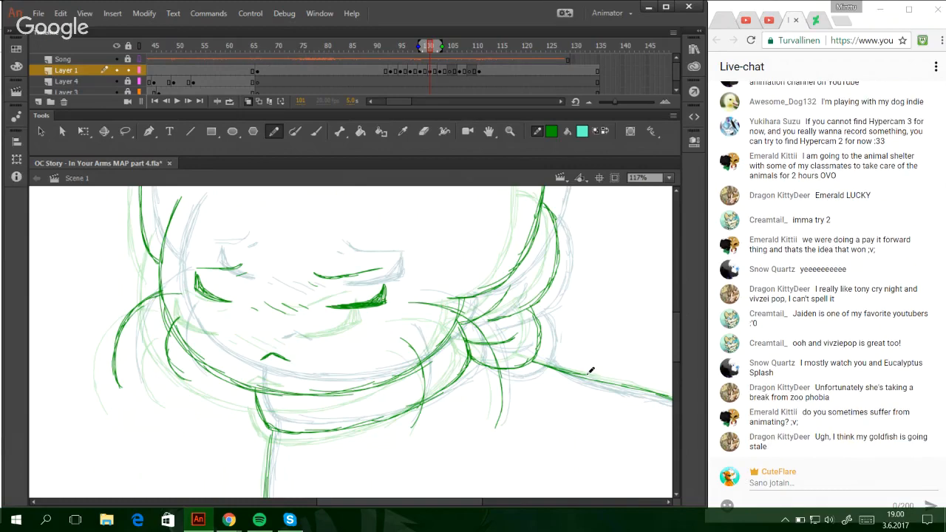
drag(677, 351, 647, 430)
scroll(648, 431, up, 10)
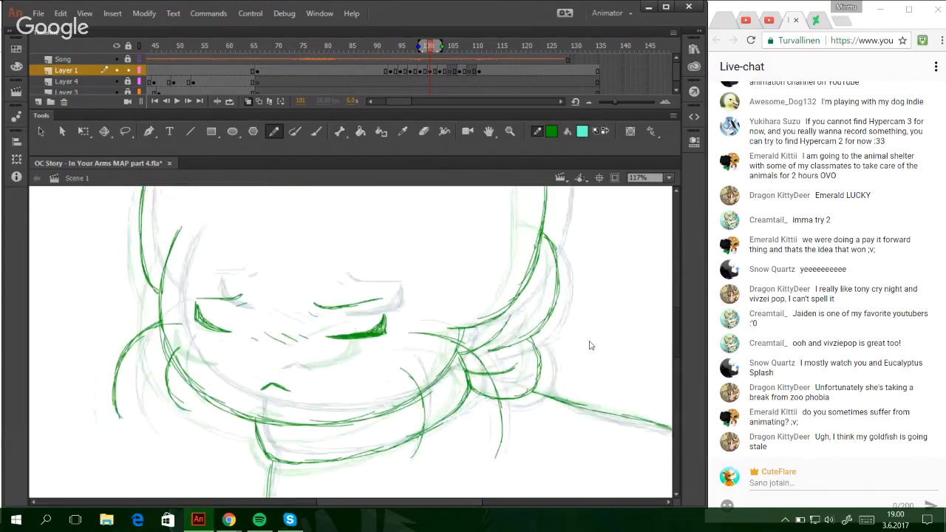
scroll(581, 336, up, 4)
scroll(572, 327, down, 5)
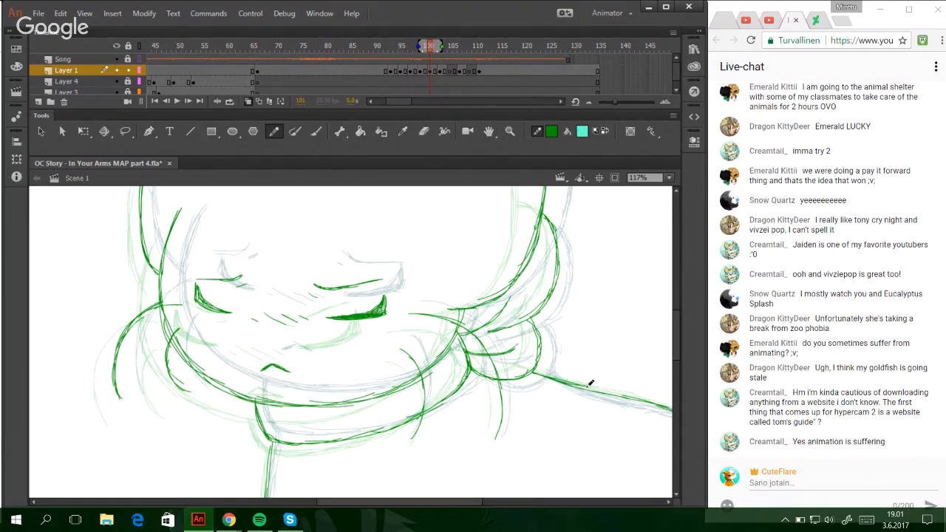
drag(675, 359, 674, 341)
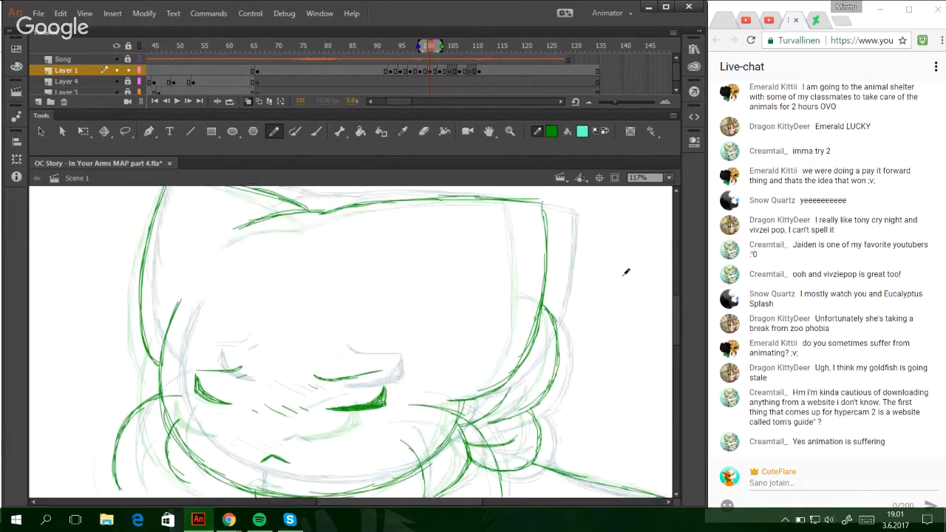
- Move to frame 105 and pencil the top edge of the cat's right-hand ear, between the two onion-skinned outlines
click(452, 49)
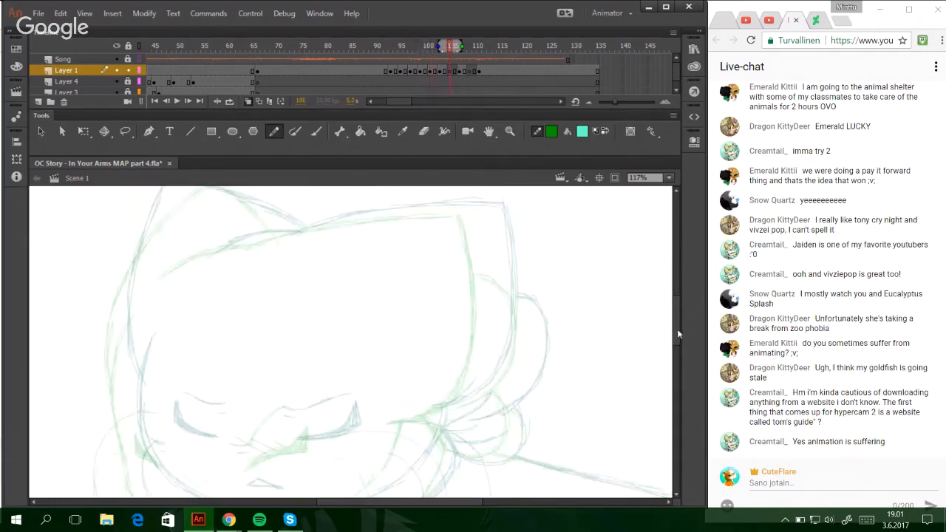
mouse_move(672, 329)
mouse_down()
mouse_move(689, 424)
mouse_move(655, 327)
mouse_up()
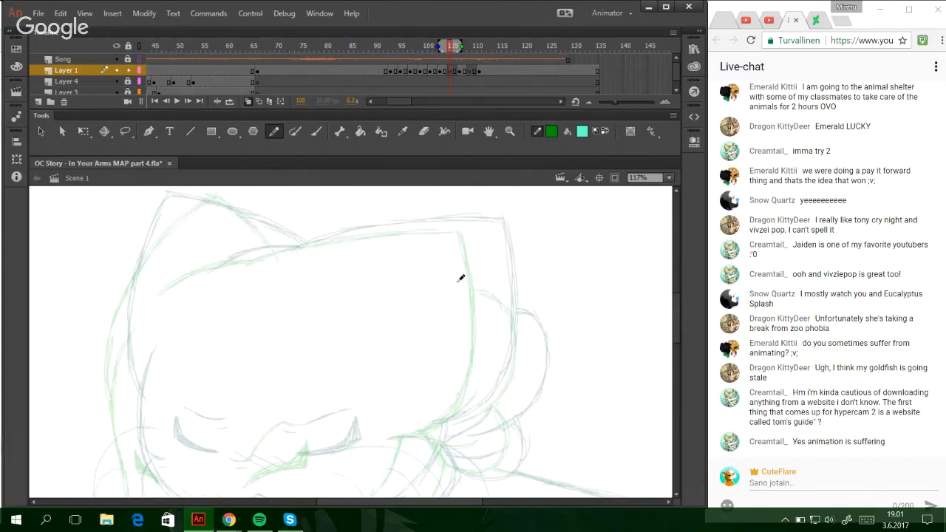
key(ctrl+z)
drag(269, 258, 331, 236)
key(ctrl+z)
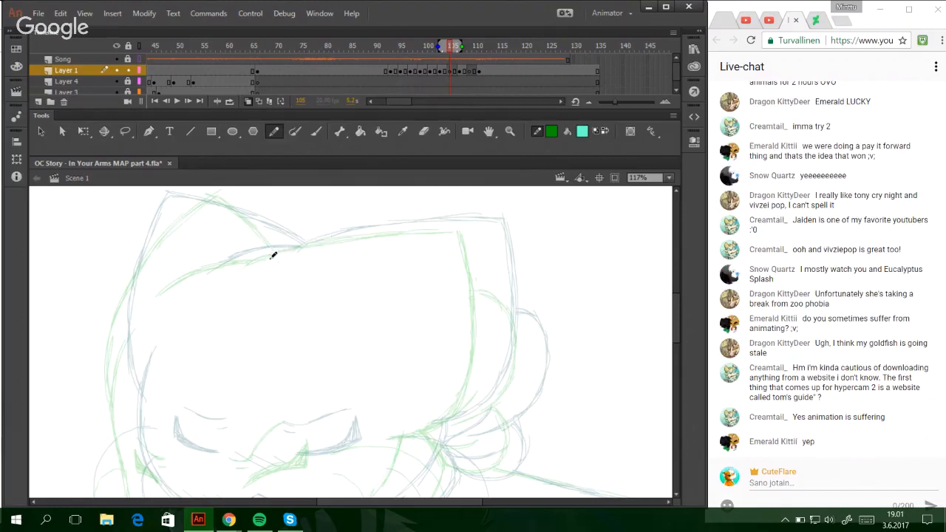
drag(272, 259, 348, 236)
key(ctrl+z)
drag(270, 255, 366, 231)
key(ctrl+z)
drag(303, 243, 486, 225)
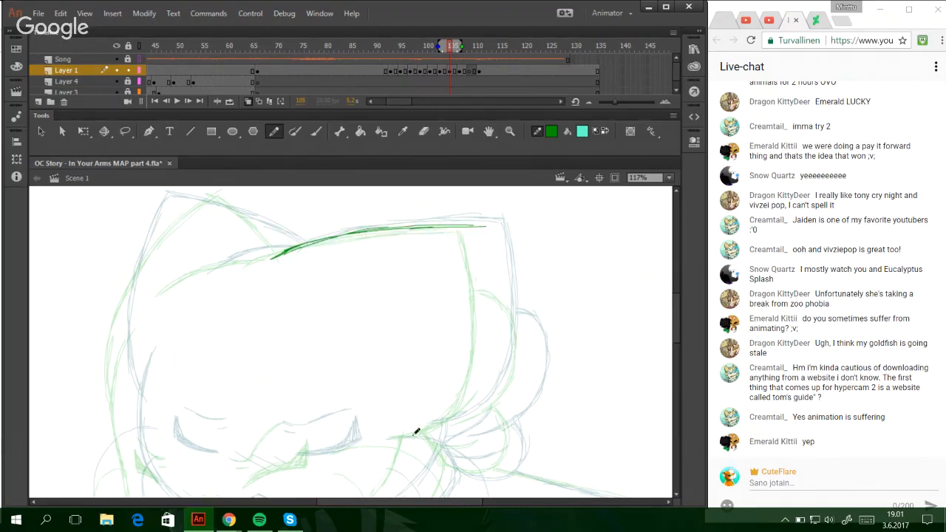
- Pencil the lower curve of the head's right side, rising from the cheek corner toward the ear
mouse_move(414, 429)
mouse_down()
mouse_move(467, 417)
mouse_move(483, 385)
mouse_up()
key(ctrl+z)
key(ctrl+z)
mouse_move(443, 424)
mouse_down()
mouse_move(473, 399)
mouse_move(488, 369)
mouse_up()
drag(465, 411, 500, 328)
key(ctrl+z)
mouse_move(464, 410)
mouse_down()
mouse_move(488, 348)
mouse_move(488, 356)
mouse_up()
key(ctrl+z)
key(ctrl+z)
key(ctrl+z)
key(ctrl+z)
drag(471, 404, 490, 341)
mouse_move(484, 386)
mouse_down()
mouse_move(491, 309)
mouse_move(486, 374)
mouse_move(497, 324)
mouse_up()
key(ctrl+z)
key(ctrl+z)
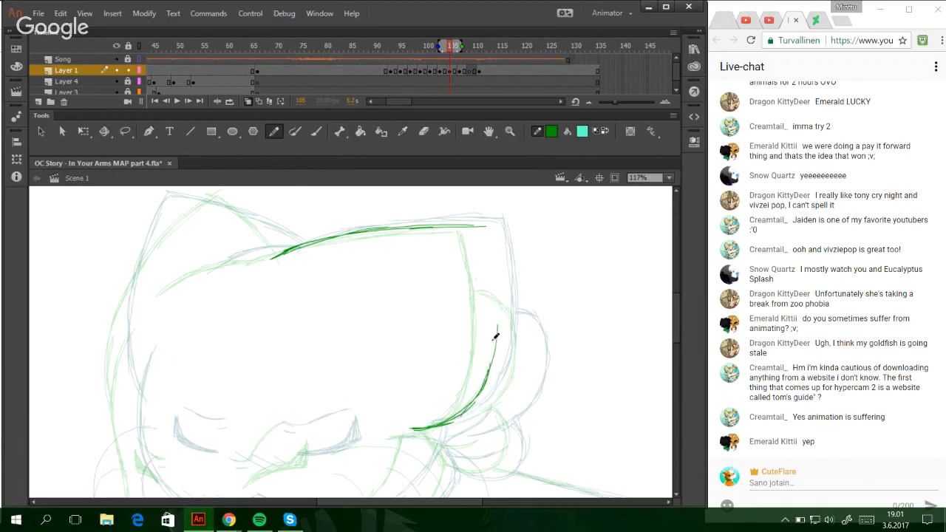
- Continue the head's right outline upward as the ear's outer edge until it meets the ear tip
drag(489, 370, 495, 276)
drag(495, 319, 496, 258)
key(ctrl+z)
key(ctrl+z)
drag(493, 349, 497, 277)
key(ctrl+z)
key(ctrl+z)
drag(496, 311, 491, 269)
drag(495, 328, 488, 235)
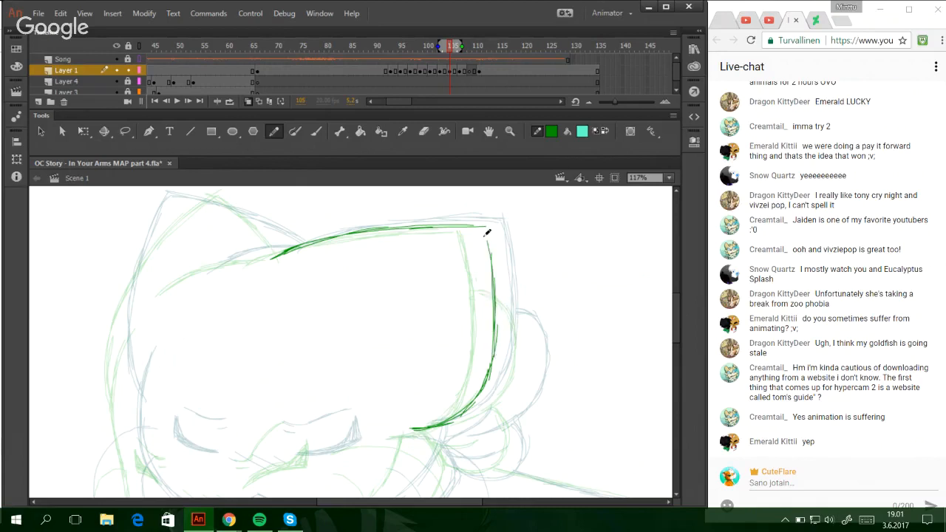
mouse_move(493, 288)
mouse_down()
mouse_move(487, 230)
mouse_move(493, 273)
mouse_up()
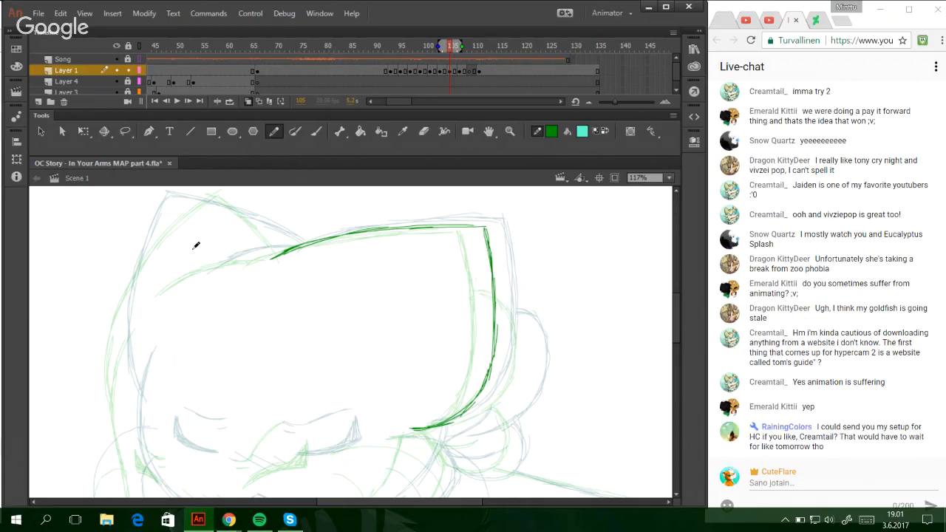
- Pencil the short forehead curve extending left from the base of the right-hand ear
drag(181, 285, 262, 252)
drag(195, 275, 280, 252)
key(ctrl+z)
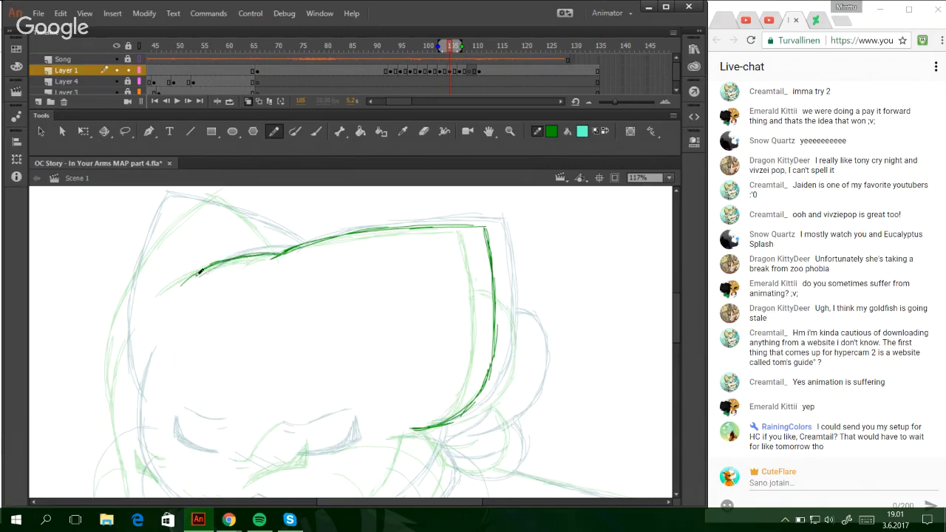
- Pencil the left side of the face as a curve running down from the temple to the cheek
scroll(680, 337, down, 3)
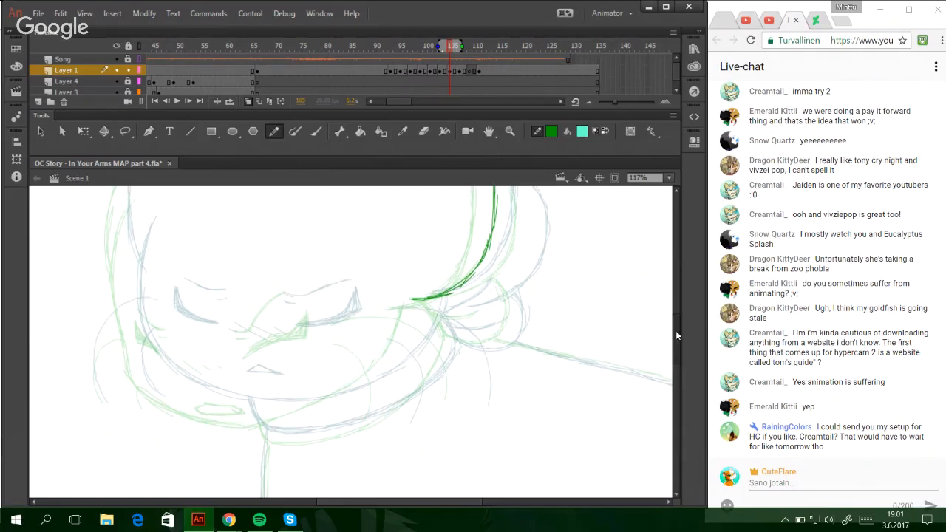
drag(676, 332, 678, 325)
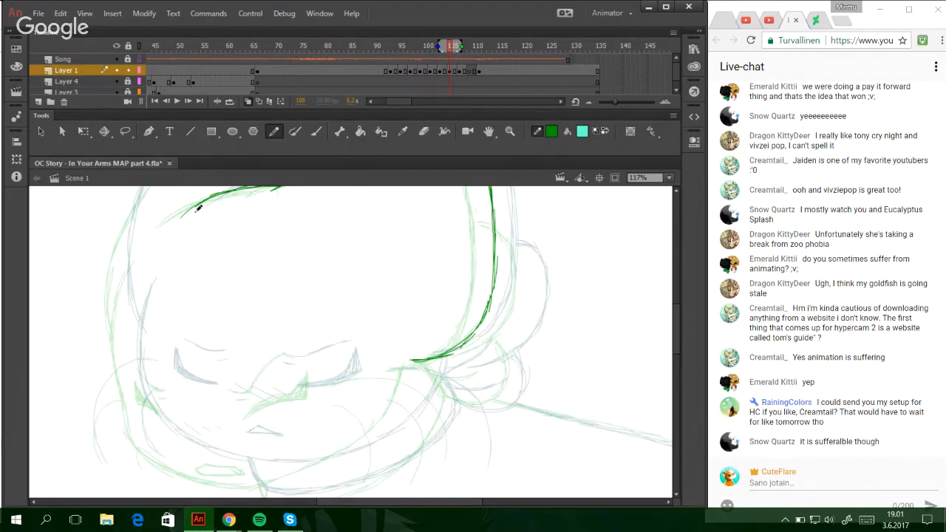
drag(138, 278, 126, 348)
key(ctrl+z)
key(ctrl+z)
mouse_move(140, 275)
mouse_down()
mouse_move(128, 301)
mouse_move(135, 293)
mouse_move(128, 328)
mouse_up()
key(ctrl+z)
key(ctrl+z)
drag(134, 294, 135, 387)
drag(127, 334, 129, 370)
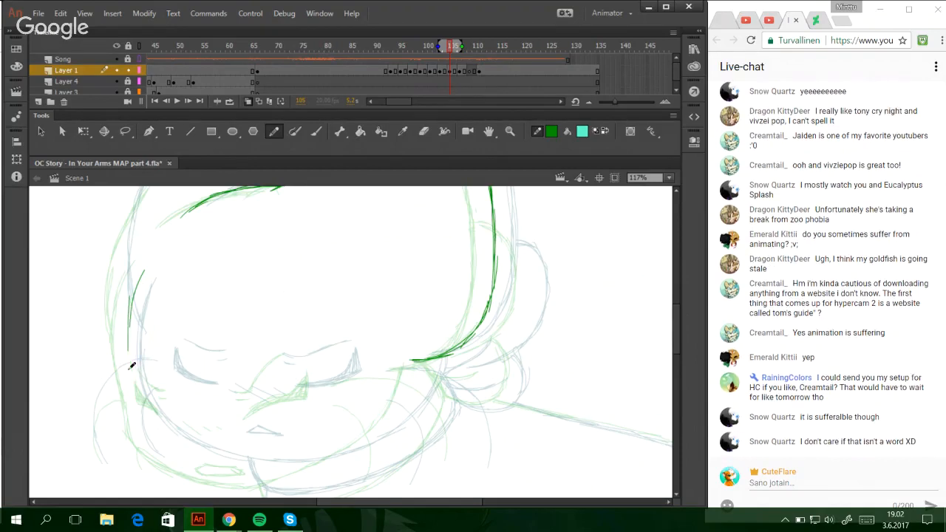
key(ctrl+z)
drag(135, 291, 139, 416)
key(ctrl+z)
drag(132, 364, 144, 418)
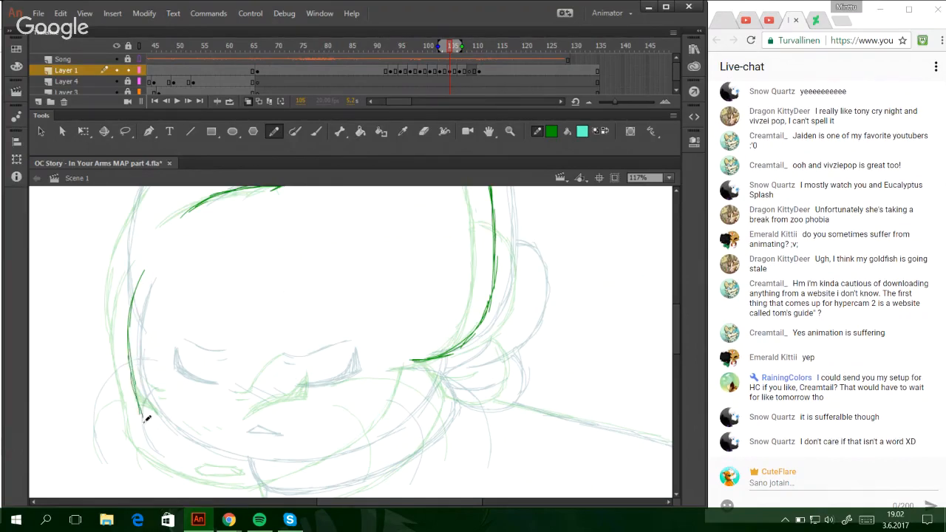
key(ctrl+z)
mouse_move(133, 296)
mouse_down()
mouse_move(126, 372)
mouse_move(144, 418)
mouse_up()
key(ctrl+z)
key(ctrl+z)
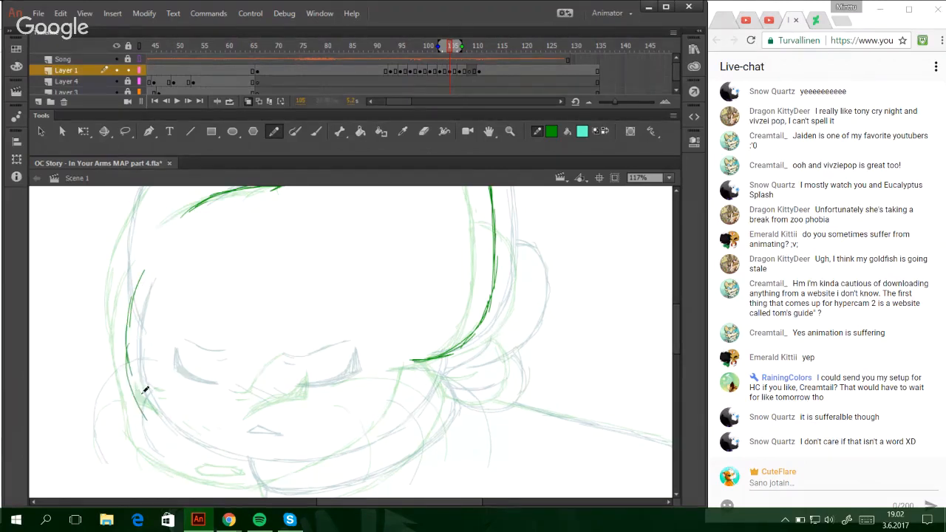
key(ctrl+z)
key(ctrl+z)
mouse_move(131, 340)
mouse_down()
mouse_move(134, 406)
mouse_move(132, 399)
mouse_move(154, 428)
mouse_up()
key(ctrl+z)
drag(134, 392, 186, 448)
key(ctrl+z)
key(ctrl+z)
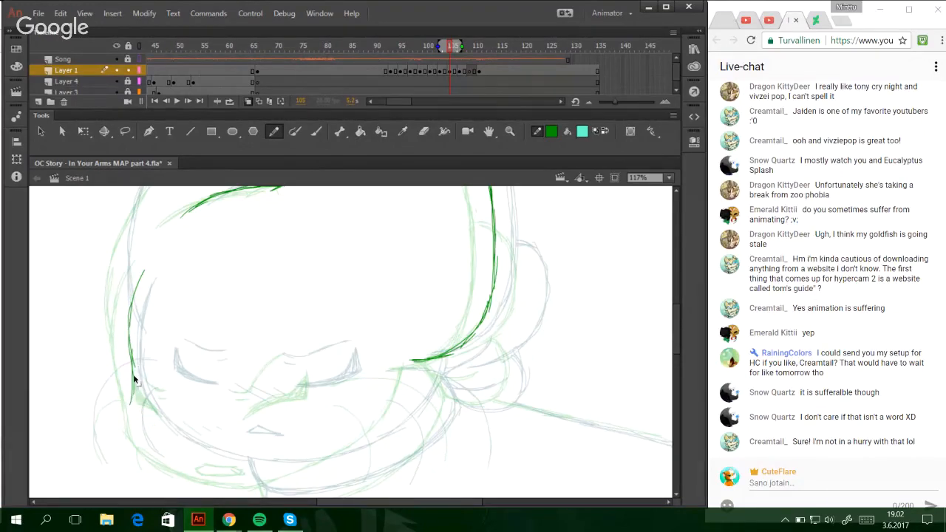
- Pencil the bottom of the jaw, sweeping from the left cheek under the chin
drag(133, 384, 177, 450)
drag(141, 407, 232, 466)
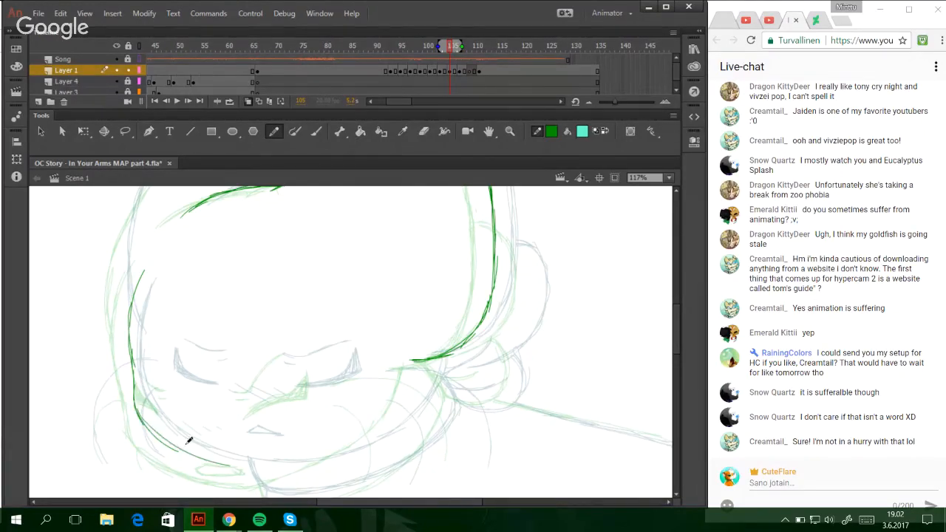
drag(154, 435, 282, 469)
drag(208, 462, 328, 460)
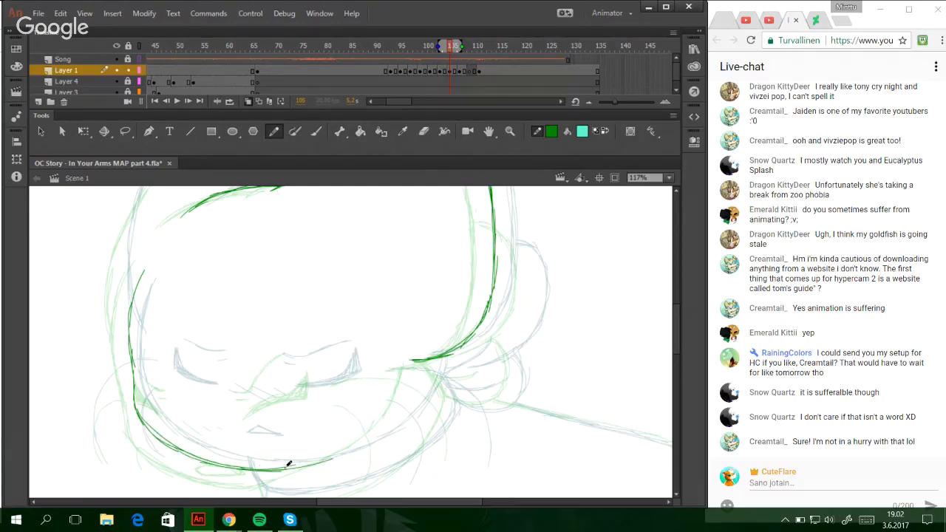
key(ctrl+z)
key(ctrl+z)
drag(267, 469, 345, 453)
- Pencil the right side of the jaw, rising from the chin to the corner where it meets the head outline
mouse_move(315, 462)
mouse_down()
mouse_move(366, 437)
mouse_move(308, 464)
mouse_move(390, 426)
mouse_move(406, 396)
mouse_up()
key(ctrl+z)
drag(369, 444, 417, 394)
key(ctrl+z)
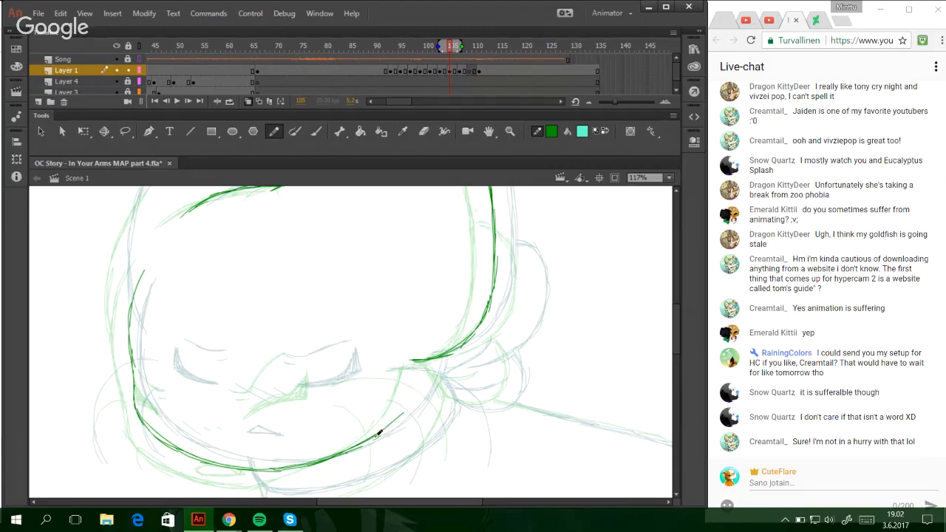
mouse_move(375, 437)
mouse_down()
mouse_move(417, 389)
mouse_move(420, 371)
mouse_up()
key(ctrl+z)
drag(406, 405, 422, 362)
- Check the live broadcast window in Google Hangouts and return to the drawing in Animate
mouse_move(229, 519)
click(288, 412)
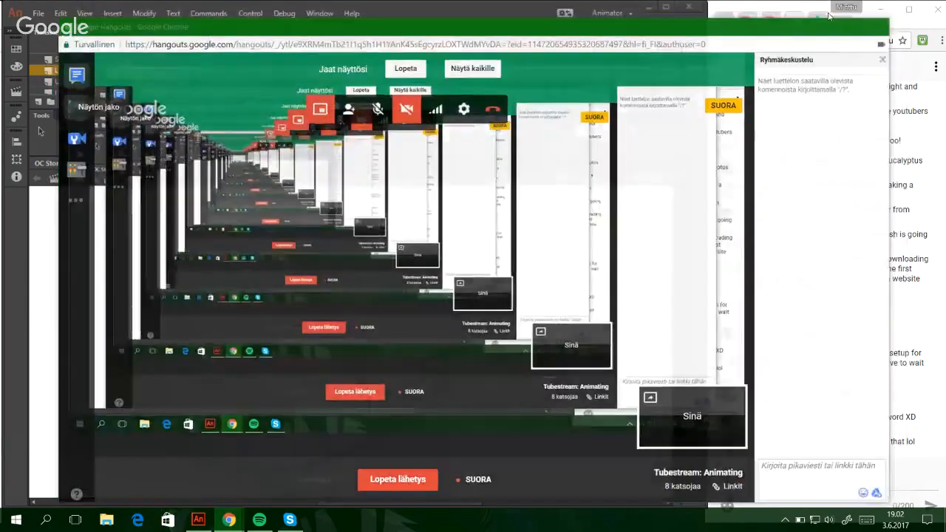
click(812, 34)
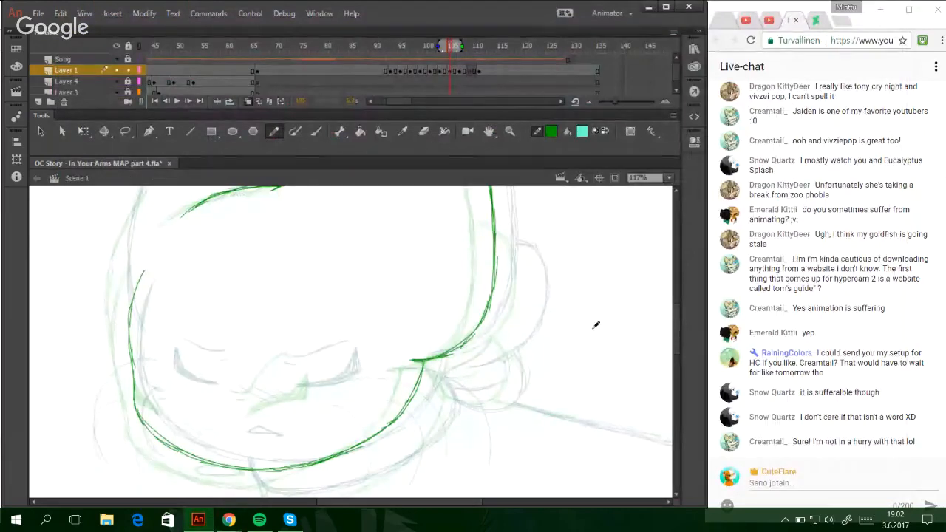
- Pencil the lower outer edge of the left-hand ear, curving up from the left side of the face
scroll(673, 345, up, 3)
scroll(673, 344, up, 4)
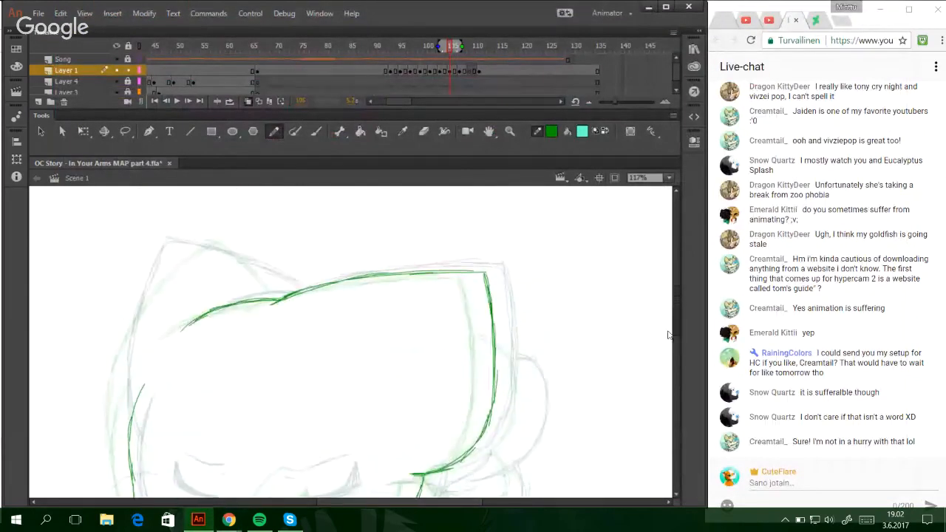
drag(663, 335, 665, 337)
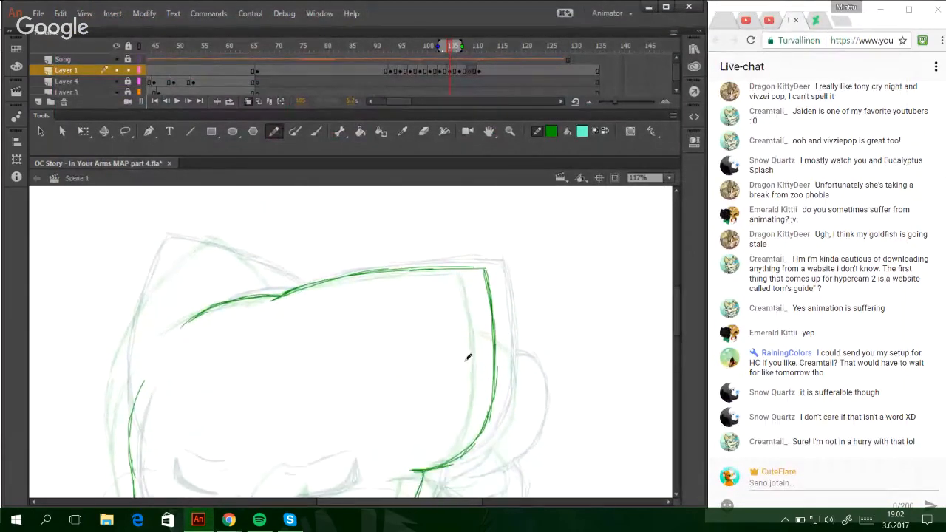
mouse_move(129, 434)
mouse_down()
mouse_move(114, 397)
mouse_move(123, 352)
mouse_up()
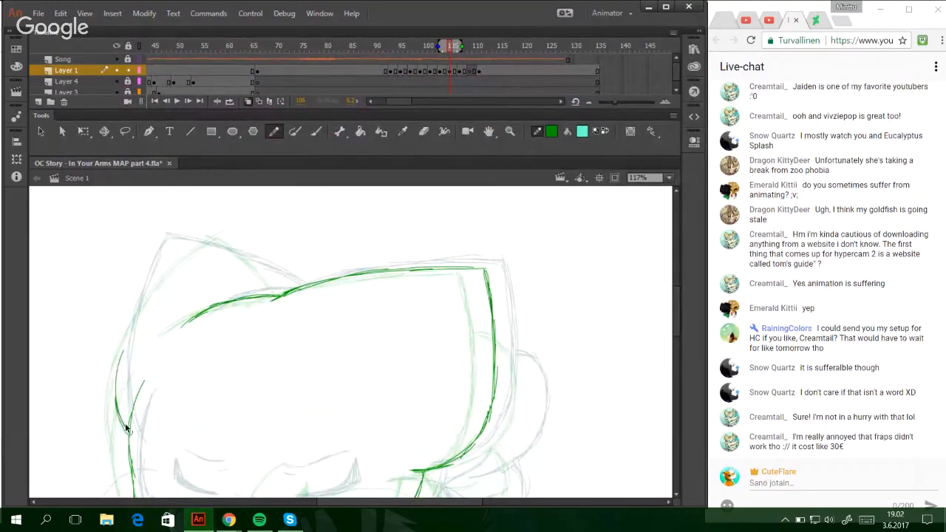
key(ctrl+z)
key(ctrl+z)
drag(128, 427, 115, 388)
key(ctrl+z)
key(ctrl+z)
drag(128, 431, 118, 392)
drag(128, 431, 123, 361)
drag(127, 426, 127, 345)
key(ctrl+z)
key(ctrl+z)
mouse_move(129, 432)
mouse_down()
mouse_move(126, 342)
mouse_move(122, 418)
mouse_move(139, 316)
mouse_up()
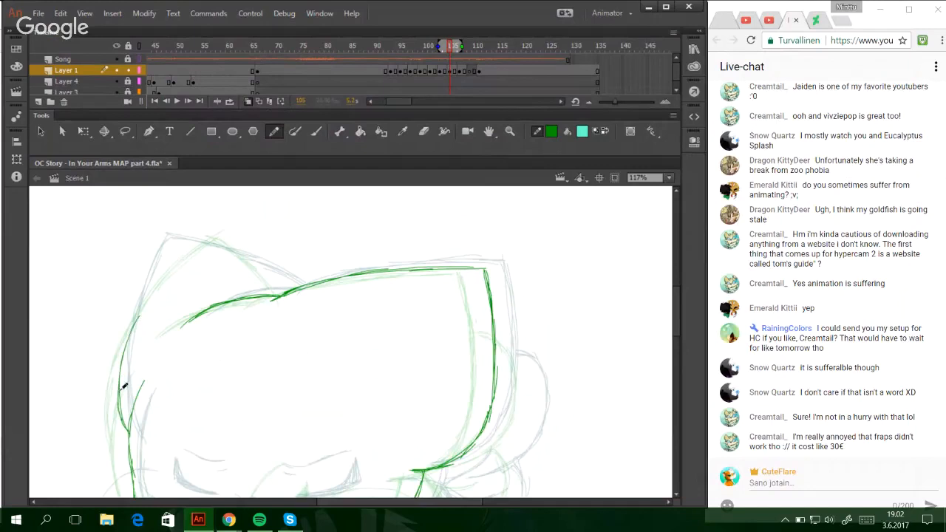
- Pencil the left-hand ear's outer edge up to its tip and its inner edge down to the forehead line
mouse_move(120, 387)
mouse_down()
mouse_move(125, 345)
mouse_move(122, 352)
mouse_move(159, 268)
mouse_up()
key(ctrl+z)
drag(126, 344, 168, 252)
key(ctrl+z)
drag(121, 360, 169, 256)
mouse_move(138, 317)
mouse_down()
mouse_move(166, 262)
mouse_move(193, 239)
mouse_up()
drag(155, 282, 194, 236)
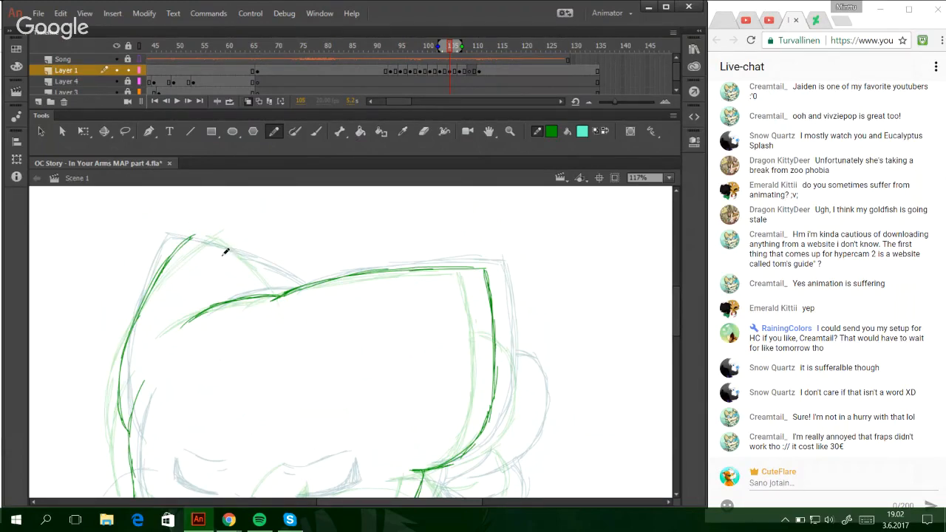
drag(194, 232, 286, 285)
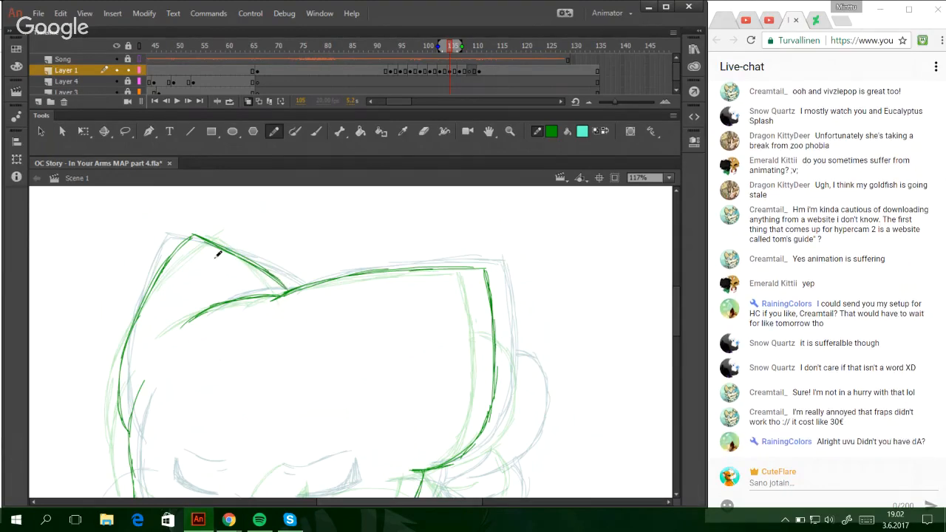
drag(193, 234, 168, 261)
- Pencil the scarf's left fold below the chin and its lower edge sweeping toward the right
scroll(676, 312, down, 5)
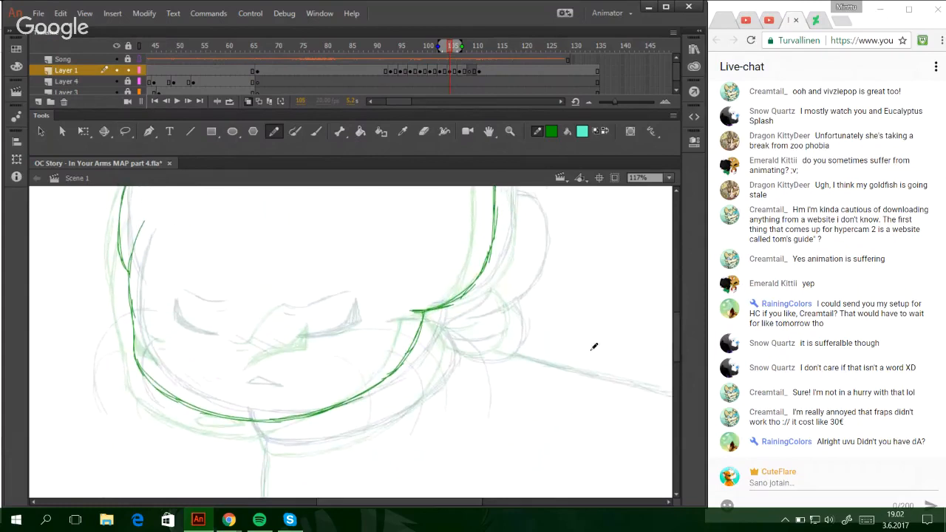
mouse_move(254, 433)
mouse_down()
mouse_move(252, 418)
mouse_move(262, 432)
mouse_move(253, 416)
mouse_move(266, 438)
mouse_move(282, 444)
mouse_up()
mouse_move(264, 442)
mouse_down()
mouse_move(322, 447)
mouse_move(376, 433)
mouse_up()
key(ctrl+z)
drag(321, 446, 412, 405)
mouse_move(362, 433)
mouse_down()
mouse_move(419, 400)
mouse_move(436, 368)
mouse_up()
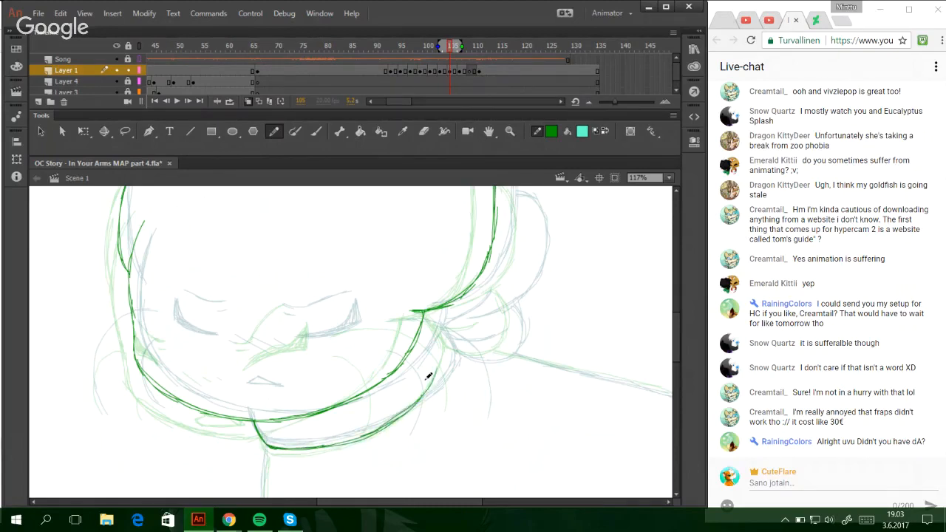
- Pencil the scarf's right end, rounding it up to the corner where the jaw meets the head
key(ctrl+z)
drag(386, 424, 450, 348)
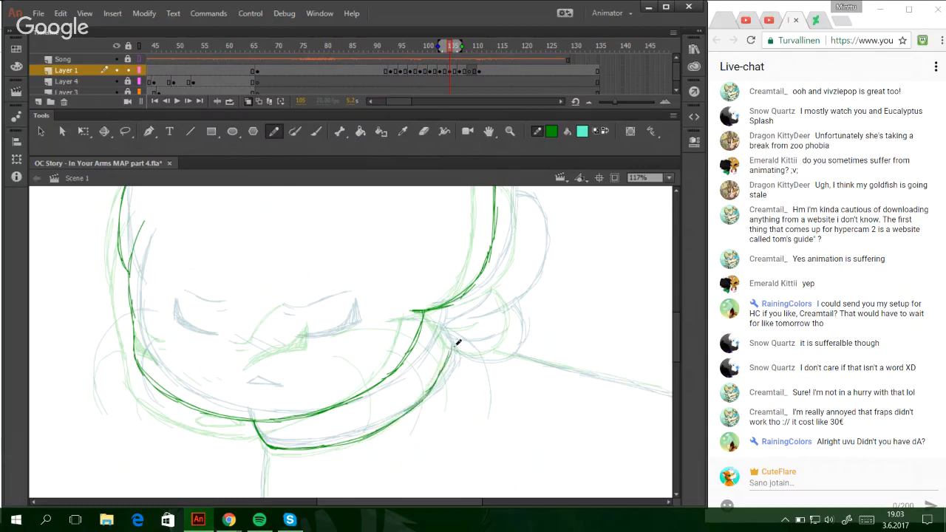
key(ctrl+z)
drag(437, 380, 449, 356)
key(ctrl+z)
mouse_move(425, 395)
mouse_down()
mouse_move(449, 339)
mouse_move(426, 313)
mouse_up()
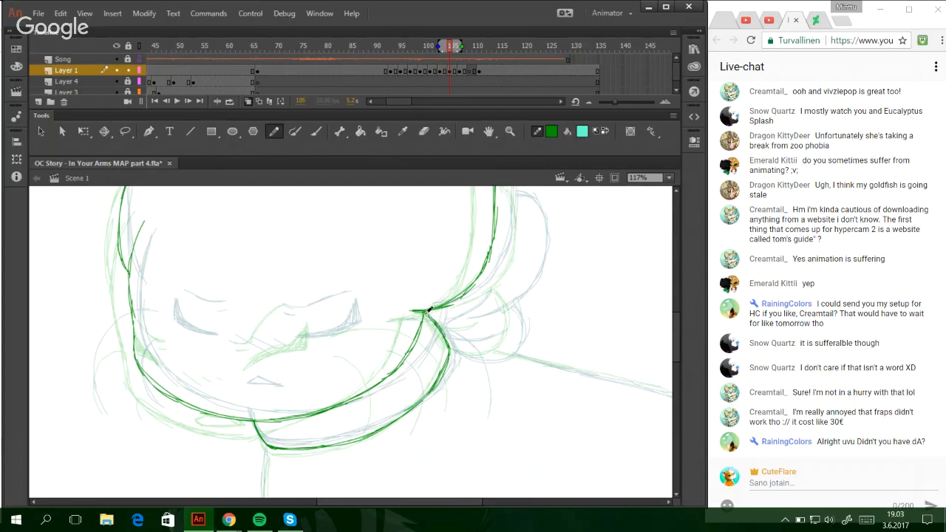
drag(488, 306, 456, 310)
drag(507, 287, 510, 285)
key(ctrl+z)
drag(461, 312, 529, 264)
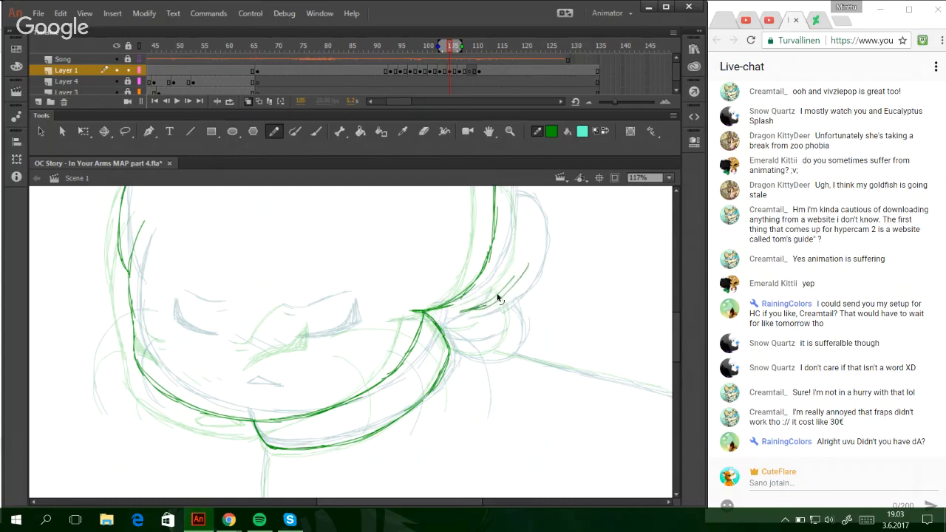
key(ctrl+z)
key(ctrl+z)
- Pencil the upper rounded tuft behind the cheek, curving out and up to join the right-hand ear's outer edge
scroll(674, 361, up, 1)
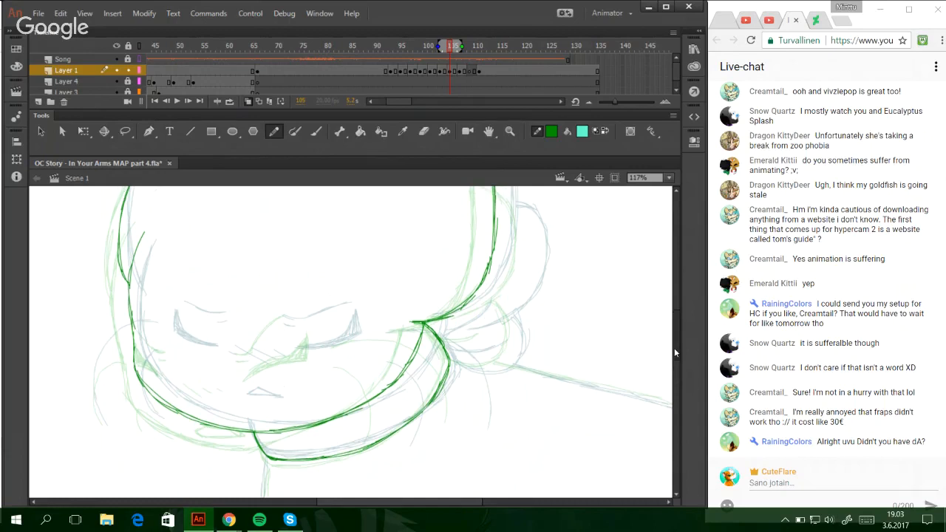
scroll(674, 348, up, 3)
mouse_move(460, 392)
mouse_down()
mouse_move(517, 348)
mouse_move(531, 312)
mouse_up()
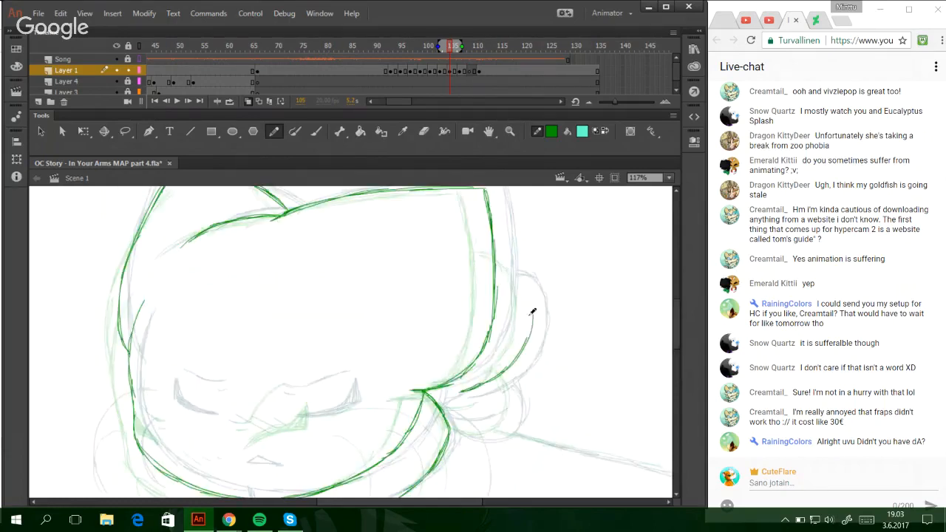
mouse_move(519, 347)
mouse_down()
mouse_move(527, 288)
mouse_move(495, 262)
mouse_up()
- Pencil the lower rounded tuft beside the scarf and short inner fold lines within the tufts
mouse_move(449, 430)
mouse_down()
mouse_move(478, 434)
mouse_move(510, 413)
mouse_move(489, 431)
mouse_move(513, 422)
mouse_move(492, 435)
mouse_move(511, 391)
mouse_move(512, 409)
mouse_move(501, 374)
mouse_up()
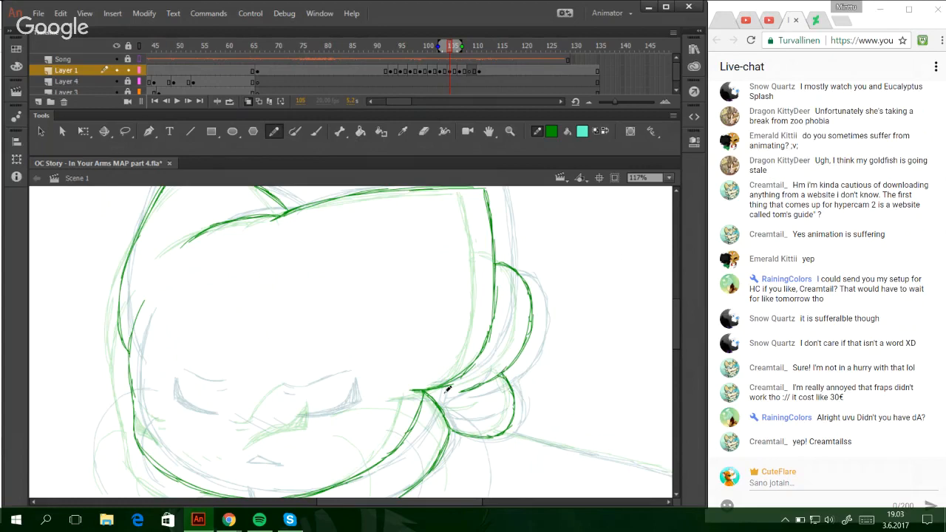
mouse_move(434, 394)
mouse_down()
mouse_move(464, 384)
mouse_move(449, 391)
mouse_move(480, 370)
mouse_move(472, 375)
mouse_move(481, 357)
mouse_up()
key(ctrl+z)
key(ctrl+z)
key(ctrl+z)
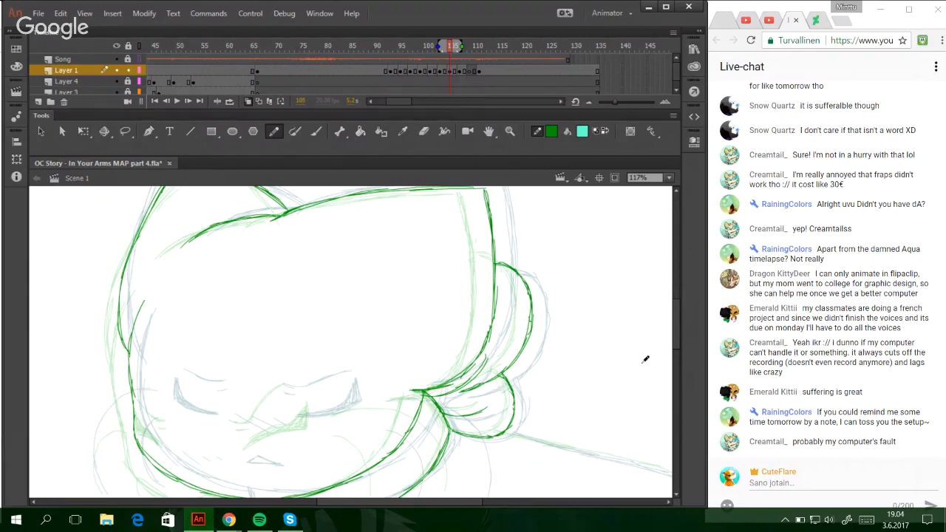
- Pencil both closed eyes as slanted lash lines with thick, filled outer corners
scroll(644, 355, down, 2)
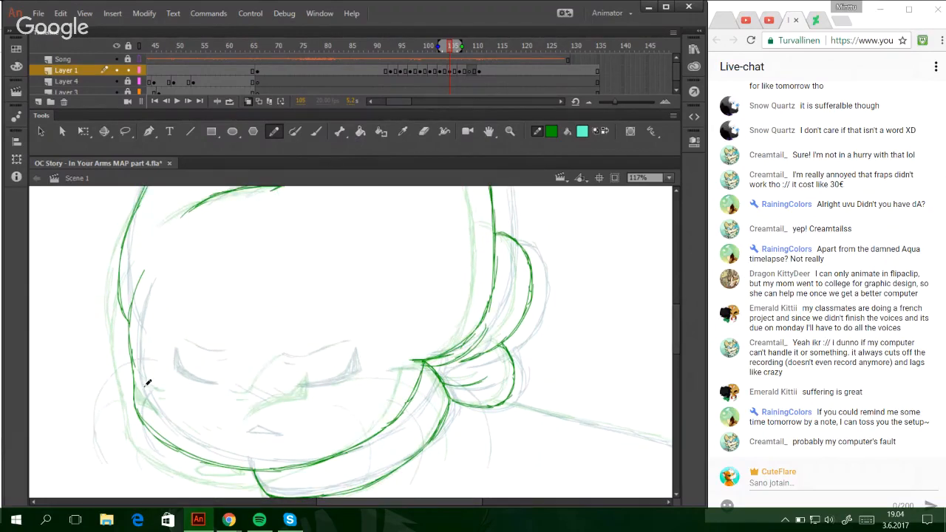
drag(153, 379, 182, 395)
mouse_move(292, 396)
mouse_down()
mouse_move(328, 384)
mouse_move(270, 397)
mouse_move(328, 386)
mouse_up()
drag(158, 378, 154, 360)
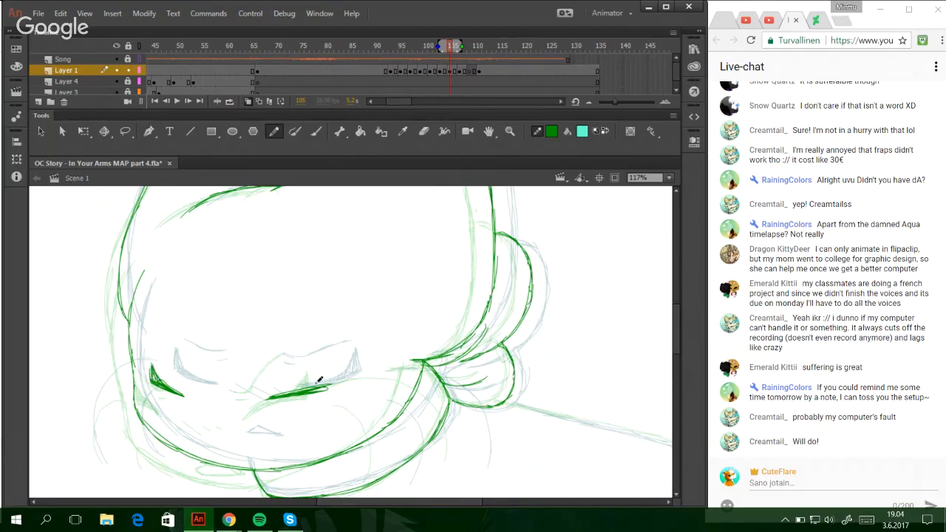
mouse_move(317, 382)
mouse_down()
mouse_move(330, 363)
mouse_move(333, 381)
mouse_move(315, 387)
mouse_move(330, 368)
mouse_move(310, 388)
mouse_up()
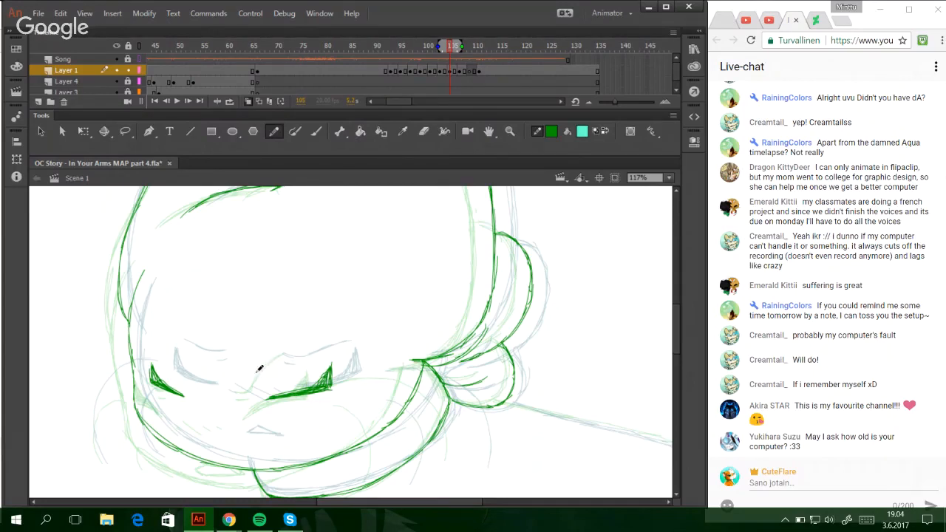
- Pencil the slanted brow creases above both closed eyes
mouse_move(259, 367)
mouse_down()
mouse_move(277, 367)
mouse_move(265, 367)
mouse_up()
drag(271, 367, 313, 344)
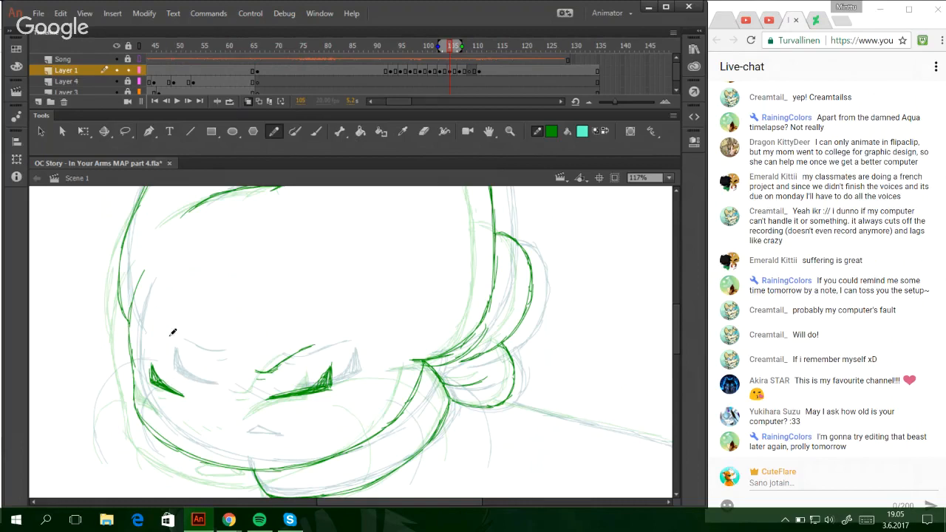
mouse_move(160, 354)
mouse_down()
mouse_move(197, 366)
mouse_move(160, 354)
mouse_up()
- Pencil short diagonal hatch marks across the nose bridge and a small flat open mouth near the chin
mouse_move(202, 395)
mouse_down()
mouse_move(228, 410)
mouse_move(201, 406)
mouse_up()
key(ctrl+z)
key(ctrl+z)
key(ctrl+z)
drag(204, 395, 224, 409)
drag(219, 399, 239, 410)
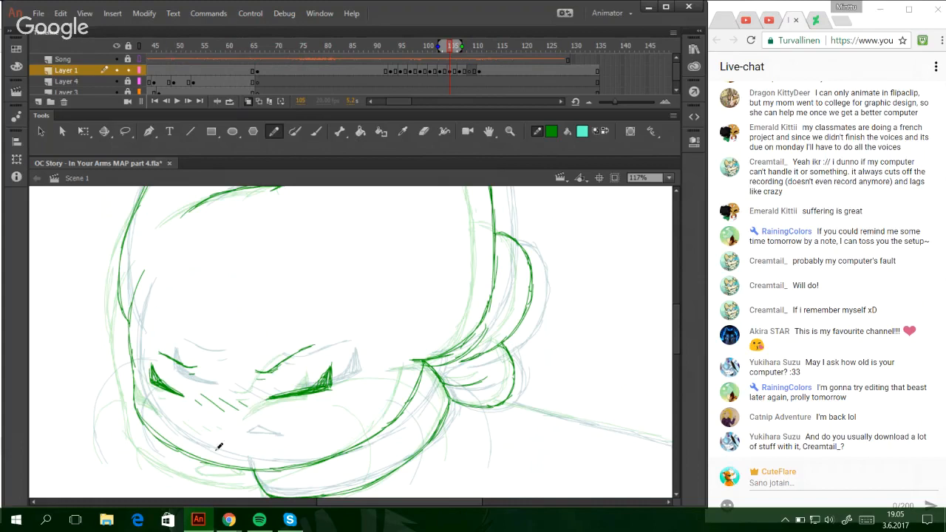
mouse_move(220, 441)
mouse_down()
mouse_move(258, 442)
mouse_move(256, 451)
mouse_move(214, 447)
mouse_up()
drag(249, 441, 260, 448)
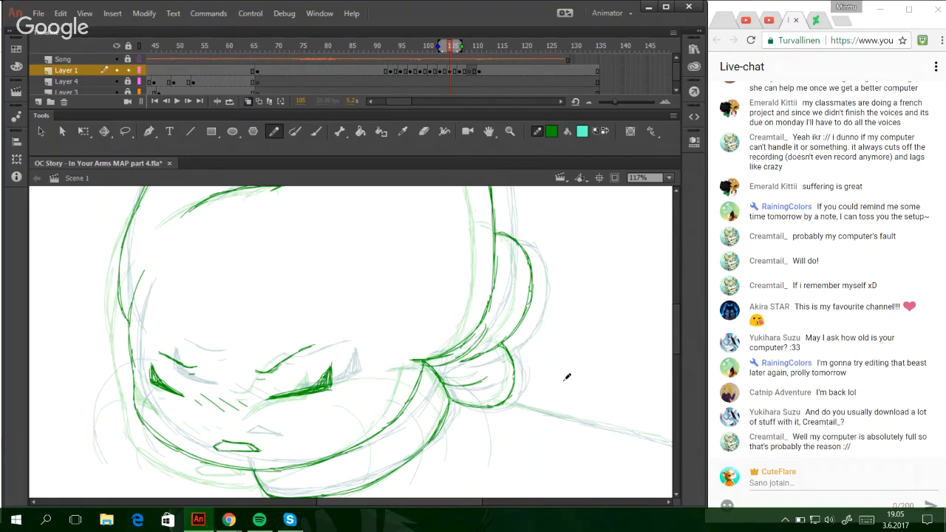
- Check the whiskers on frame 101, then pencil two curved whiskers on each cheek in frame 105
scroll(674, 344, up, 2)
drag(674, 341, 651, 363)
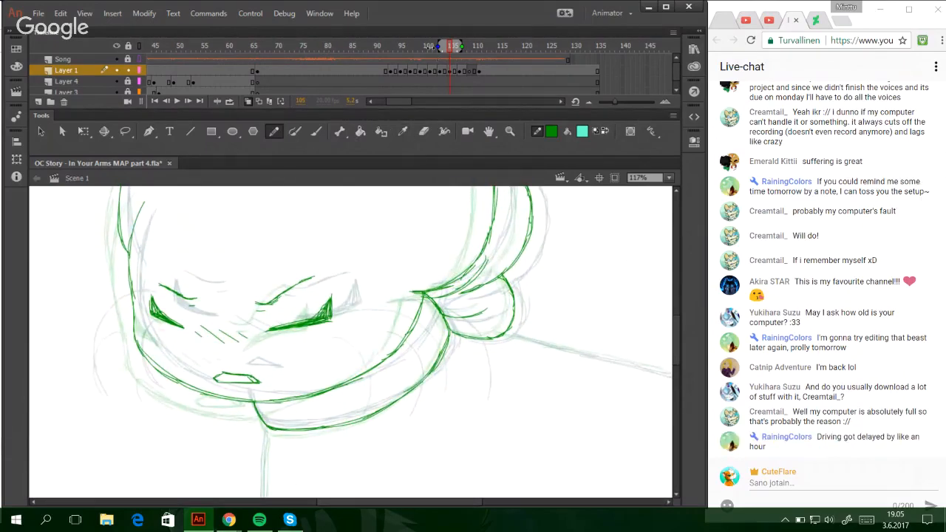
click(427, 49)
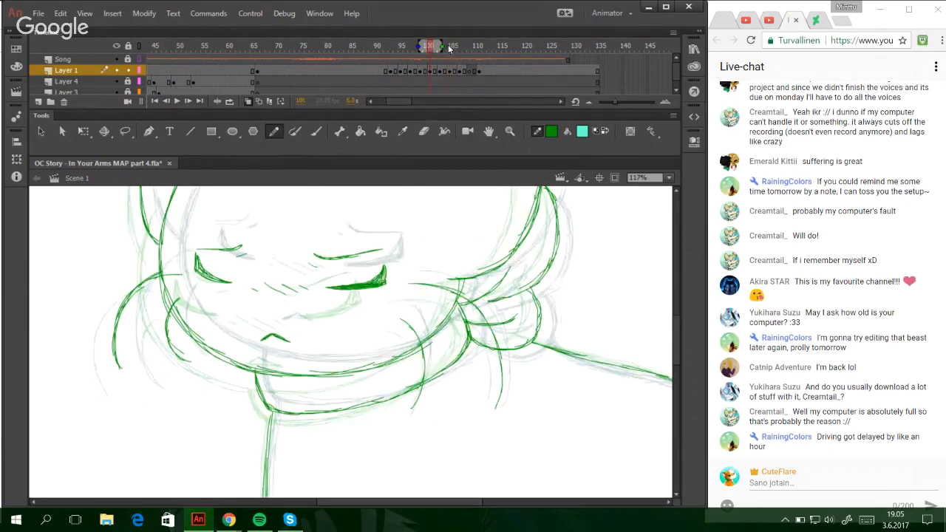
click(448, 49)
mouse_move(364, 306)
mouse_down()
mouse_move(420, 298)
mouse_move(452, 326)
mouse_move(470, 397)
mouse_up()
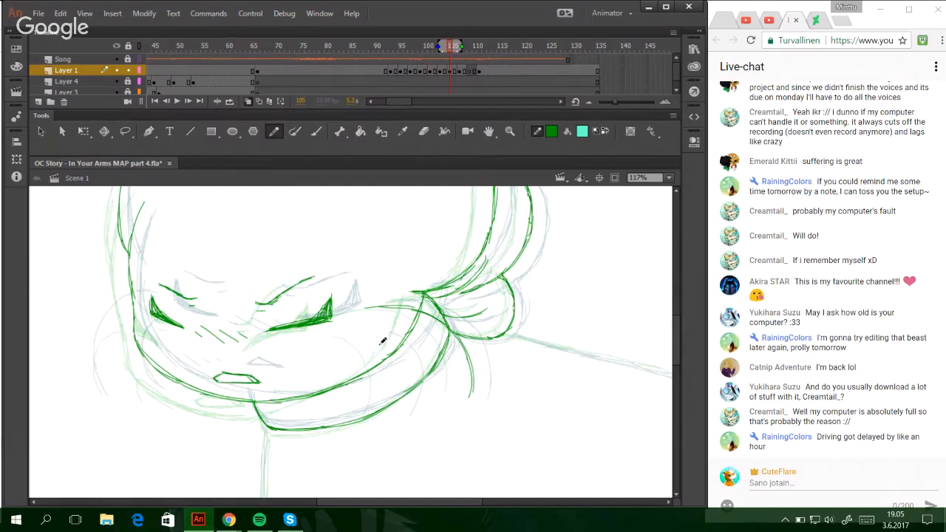
drag(362, 335, 393, 370)
mouse_move(393, 373)
mouse_down()
mouse_move(393, 414)
mouse_move(394, 374)
mouse_up()
key(ctrl+z)
mouse_move(139, 314)
mouse_down()
mouse_move(99, 368)
mouse_move(112, 397)
mouse_move(151, 392)
mouse_move(150, 346)
mouse_up()
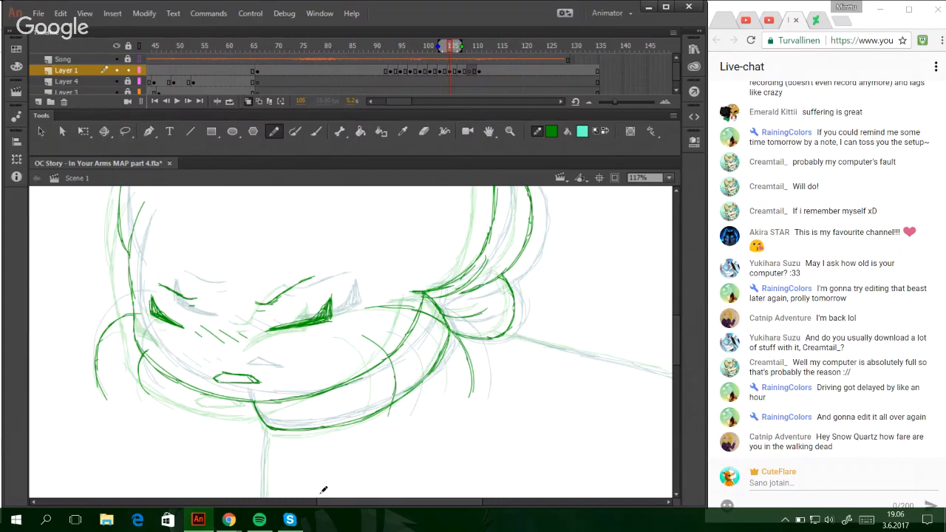
- Pencil the cat's back line from the lower tuft, sloping out and curving down along the onion-skinned body
drag(369, 503, 380, 503)
mouse_move(674, 338)
mouse_down()
mouse_move(659, 316)
mouse_move(676, 356)
mouse_up()
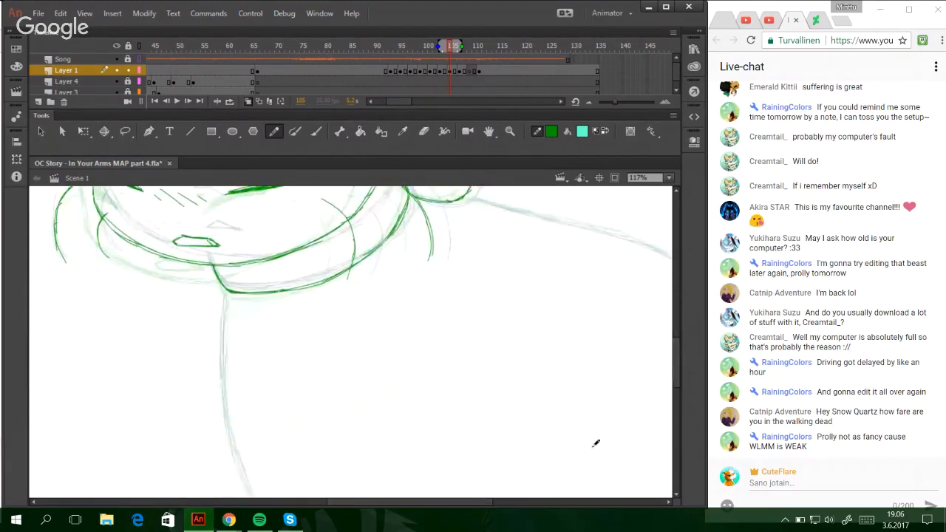
drag(482, 504, 505, 505)
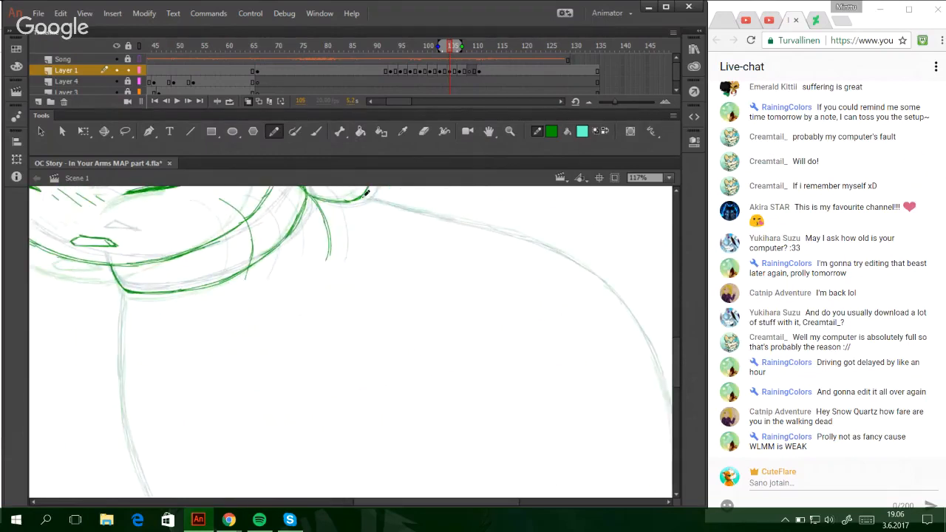
drag(365, 198, 465, 224)
key(ctrl+z)
key(ctrl+z)
key(ctrl+z)
key(ctrl+z)
drag(389, 204, 570, 254)
key(ctrl+z)
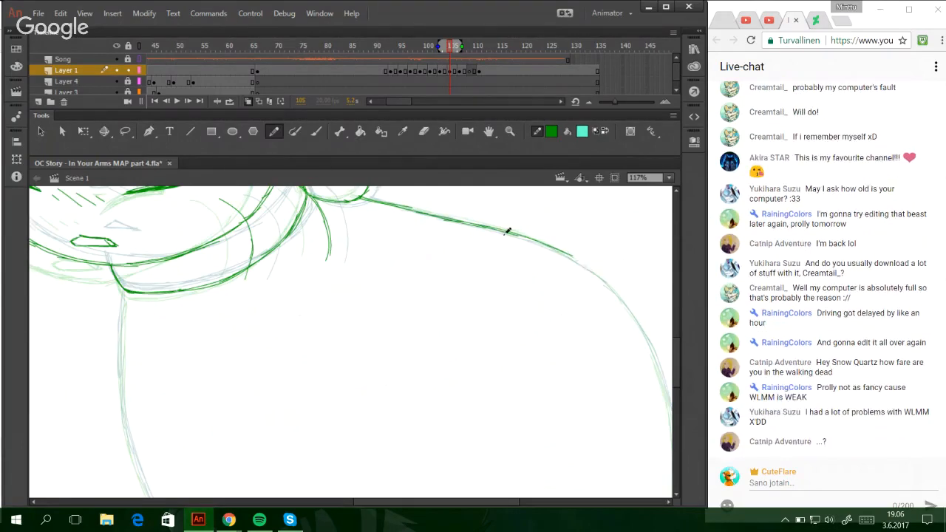
mouse_move(508, 231)
mouse_down()
mouse_move(584, 264)
mouse_move(638, 317)
mouse_move(679, 445)
mouse_up()
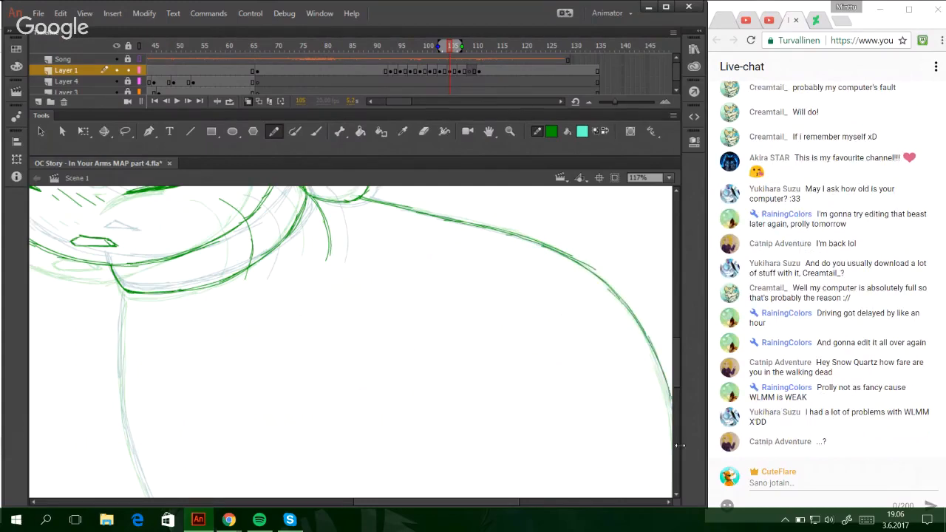
- Pencil the chest line from the scarf's lower left fold down along the front of the body
mouse_move(124, 290)
mouse_down()
mouse_move(125, 419)
mouse_move(146, 489)
mouse_up()
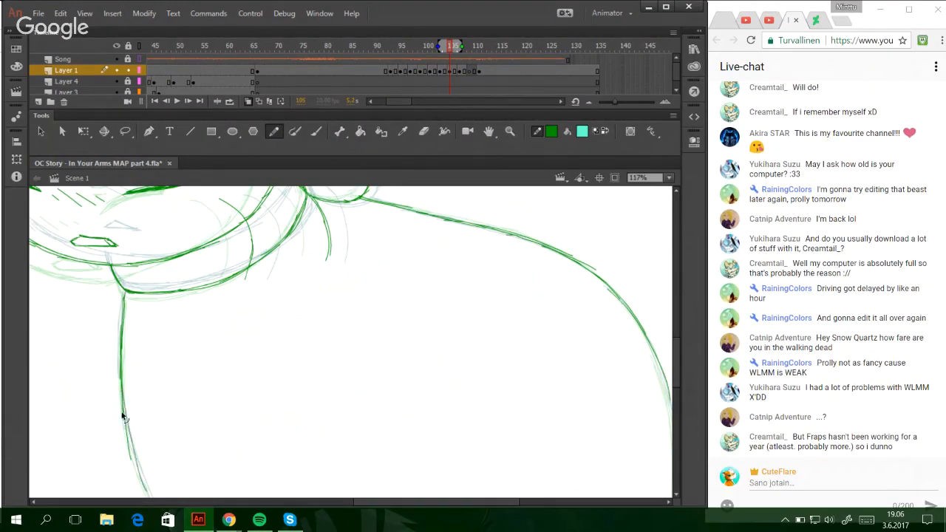
drag(125, 414, 150, 498)
drag(135, 446, 150, 502)
drag(125, 420, 149, 497)
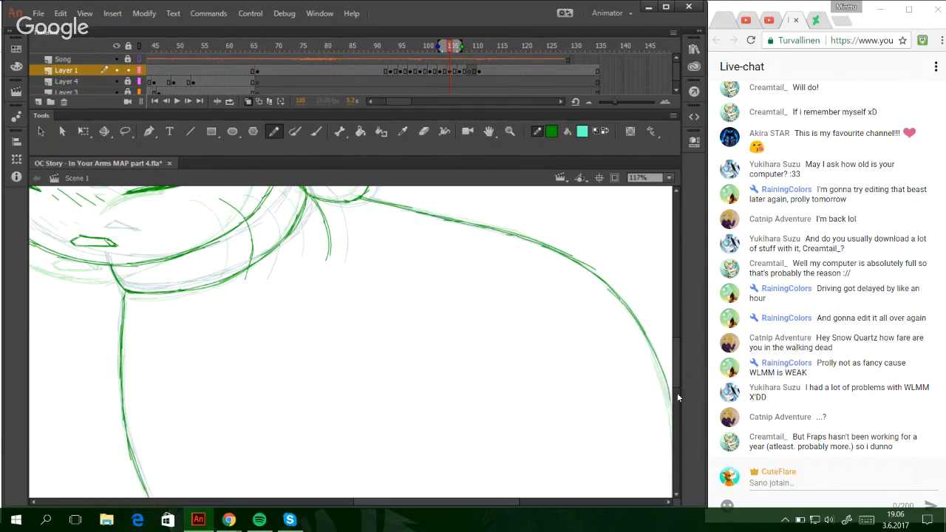
- Extend the front body line down past the stage's lower edge to the corner of the paw
drag(674, 376, 679, 405)
drag(412, 504, 432, 504)
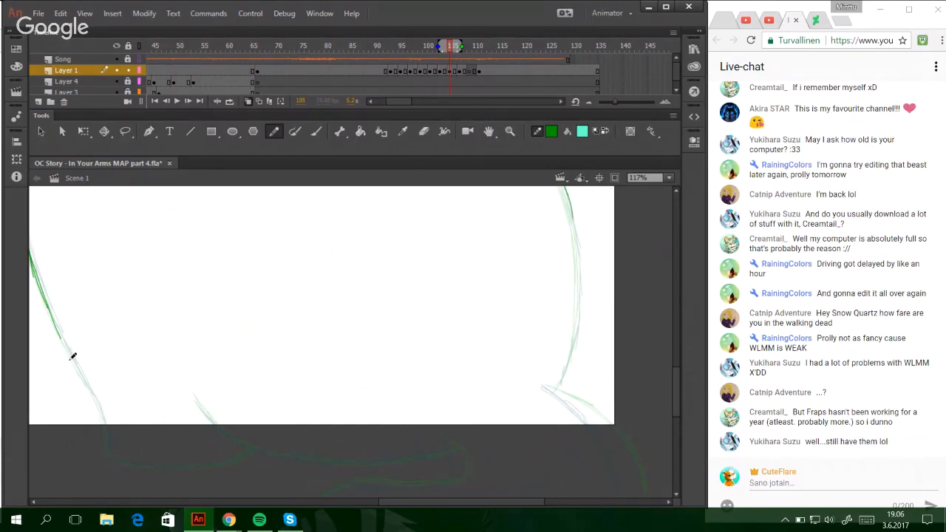
mouse_move(51, 325)
mouse_down()
mouse_move(76, 363)
mouse_move(60, 329)
mouse_move(93, 393)
mouse_up()
key(ctrl+z)
drag(73, 356, 108, 443)
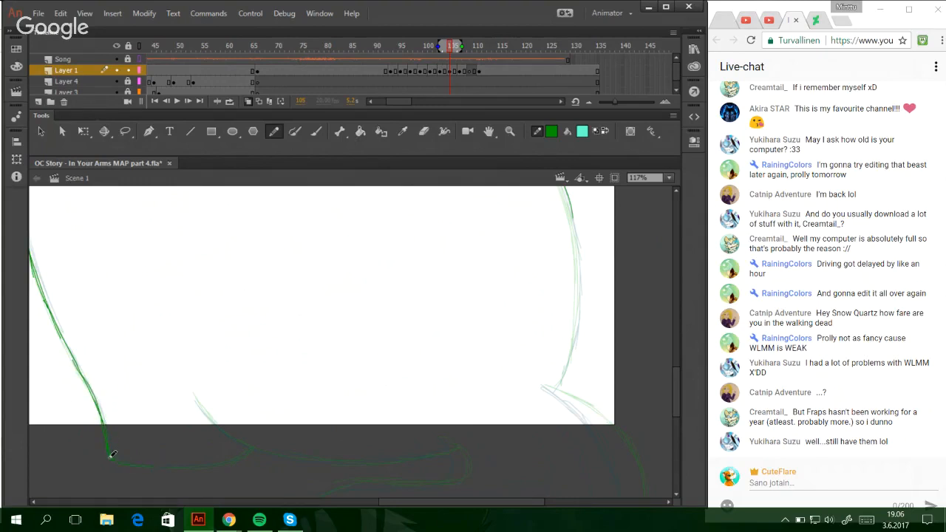
- Pencil the front paw's curved base and the long leg line sweeping away from it below the stage
mouse_move(109, 456)
mouse_down()
mouse_move(202, 466)
mouse_move(235, 460)
mouse_move(191, 461)
mouse_move(249, 453)
mouse_move(235, 458)
mouse_move(254, 444)
mouse_up()
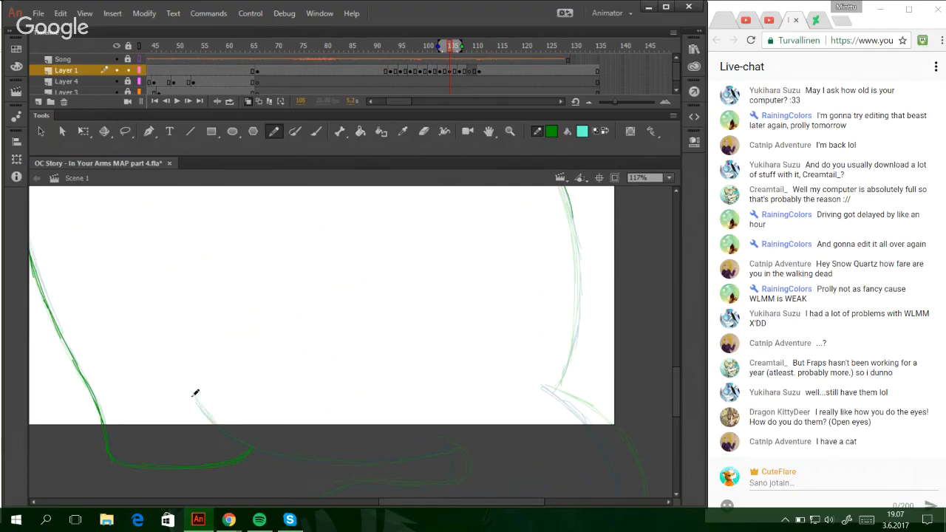
scroll(343, 466, up, 3)
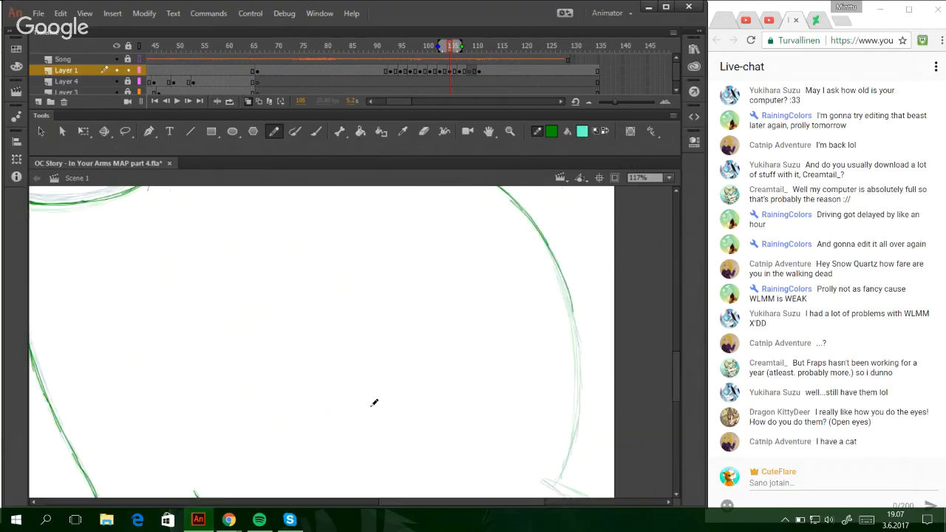
scroll(675, 385, down, 3)
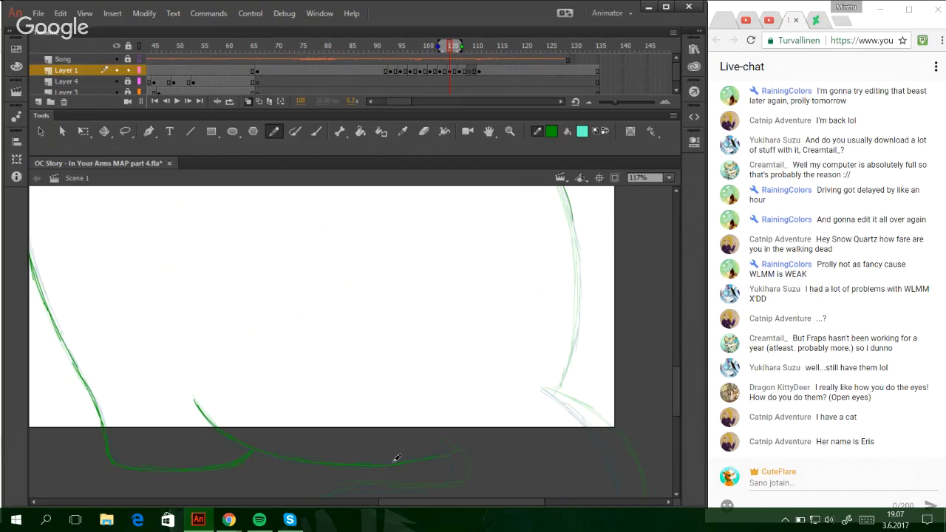
- Continue the back line down the rump to the point where it meets the tail
mouse_move(576, 337)
mouse_down()
mouse_move(558, 390)
mouse_move(580, 284)
mouse_up()
key(ctrl+z)
drag(566, 362, 579, 278)
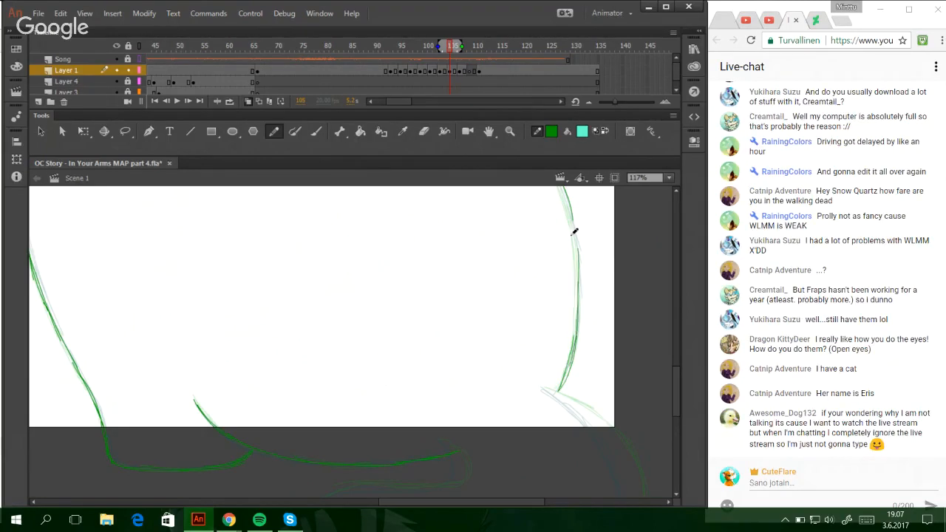
mouse_move(575, 245)
mouse_down()
mouse_move(579, 305)
mouse_move(569, 208)
mouse_move(582, 250)
mouse_up()
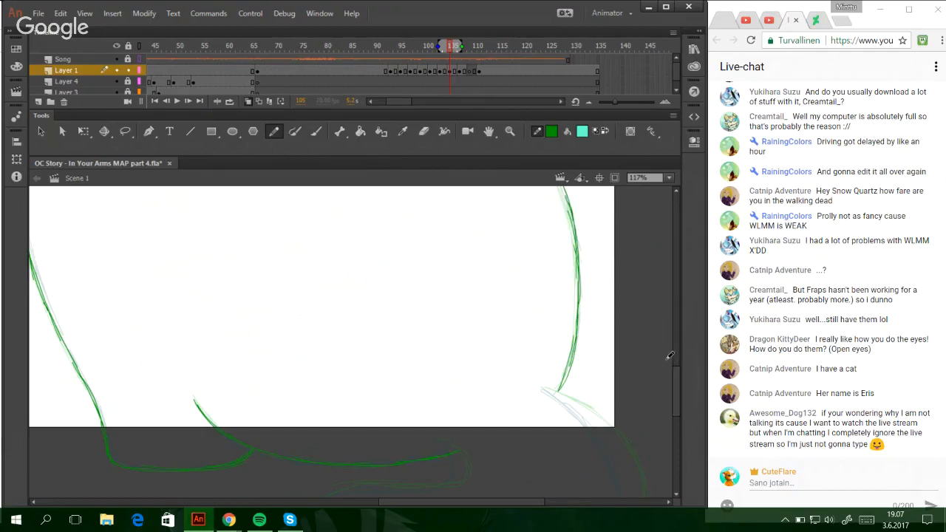
- Show Layer 1 as outlines and pencil the rounded end of the leg line, its underside and the first bend of the curve
drag(673, 368, 677, 409)
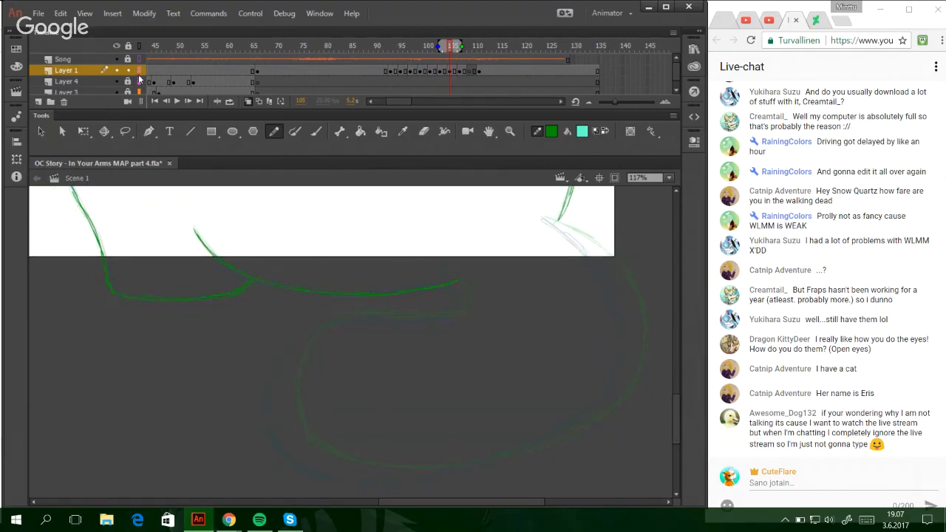
drag(439, 269, 469, 303)
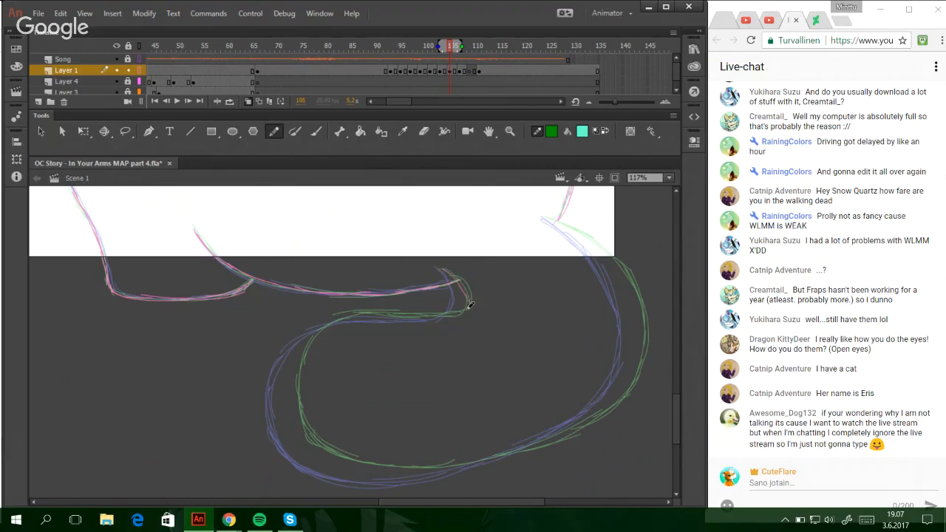
key(ctrl+z)
mouse_move(442, 269)
mouse_down()
mouse_move(459, 302)
mouse_move(450, 314)
mouse_move(343, 317)
mouse_move(365, 315)
mouse_move(308, 330)
mouse_move(349, 317)
mouse_move(332, 319)
mouse_move(291, 361)
mouse_up()
key(ctrl+z)
key(ctrl+z)
drag(314, 328, 288, 396)
drag(299, 345, 289, 419)
key(ctrl+z)
key(ctrl+z)
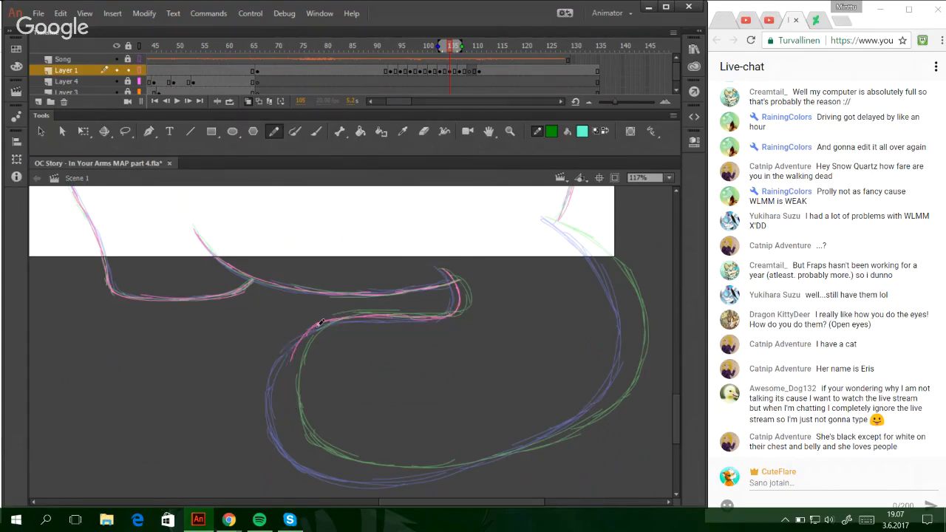
- Pencil the left side and bottom of the large tail curve midway between the blue and green onion-skin outlines
drag(315, 325, 286, 378)
mouse_move(300, 344)
mouse_down()
mouse_move(306, 443)
mouse_move(321, 466)
mouse_up()
mouse_move(290, 434)
mouse_down()
mouse_move(309, 454)
mouse_move(350, 466)
mouse_up()
key(ctrl+z)
mouse_move(287, 417)
mouse_down()
mouse_move(354, 472)
mouse_move(390, 474)
mouse_up()
key(ctrl+z)
drag(323, 466, 484, 464)
drag(427, 478, 526, 448)
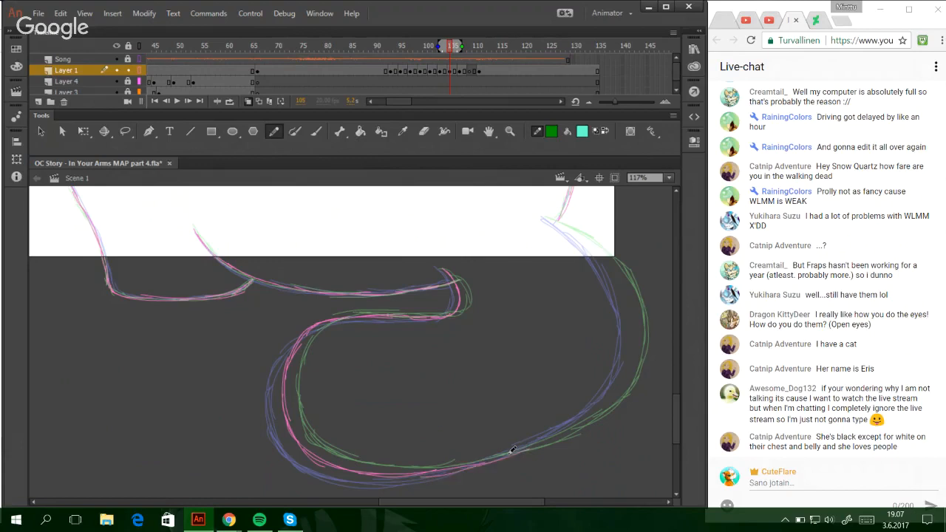
key(ctrl+z)
- Pencil the right side of the tail curve from its bottom up to the base of the back line
mouse_move(464, 465)
mouse_down()
mouse_move(527, 447)
mouse_move(607, 397)
mouse_up()
mouse_move(569, 431)
mouse_down()
mouse_move(623, 374)
mouse_move(619, 388)
mouse_move(628, 337)
mouse_move(626, 376)
mouse_move(628, 307)
mouse_move(570, 227)
mouse_up()
mouse_move(597, 255)
mouse_down()
mouse_move(550, 220)
mouse_move(580, 238)
mouse_move(544, 219)
mouse_up()
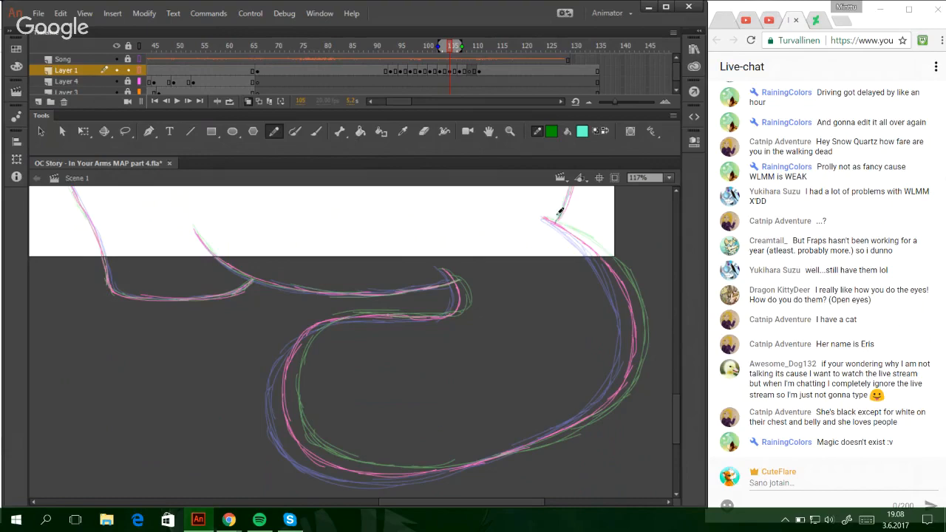
- Go to frame 110 and bring the cat's head into view
drag(677, 393, 669, 319)
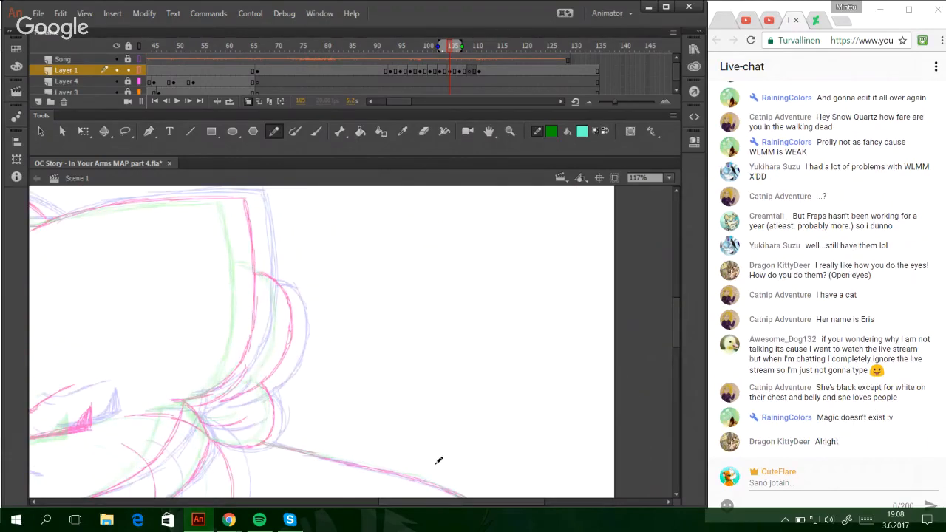
drag(461, 501, 411, 513)
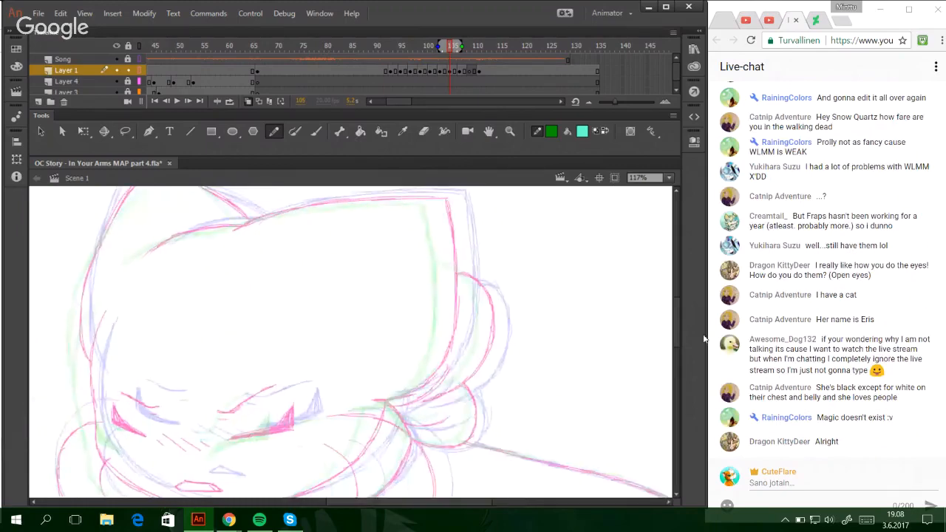
mouse_move(676, 320)
mouse_down()
mouse_move(674, 307)
mouse_move(672, 400)
mouse_move(641, 319)
mouse_up()
click(473, 54)
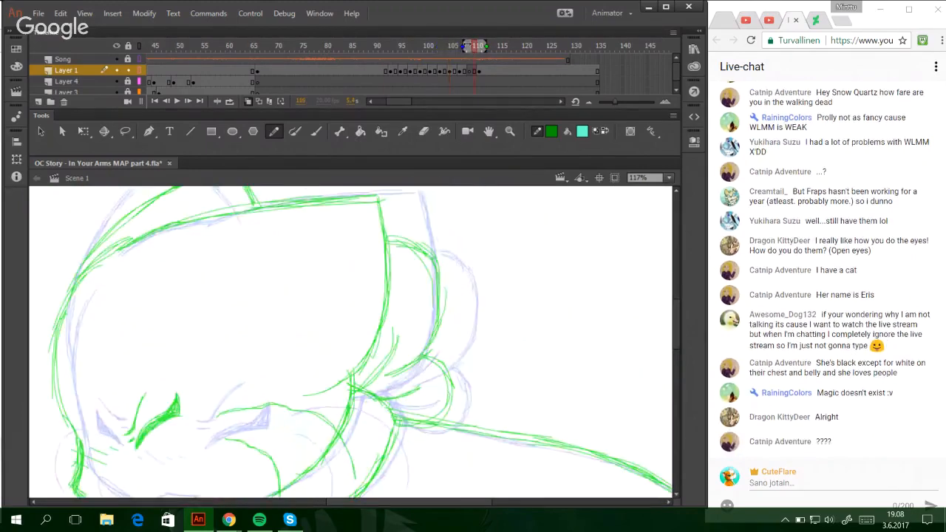
- Go to frame 109 and pencil the top edge of the cat's head between the blue and green onion-skin outlines
click(471, 49)
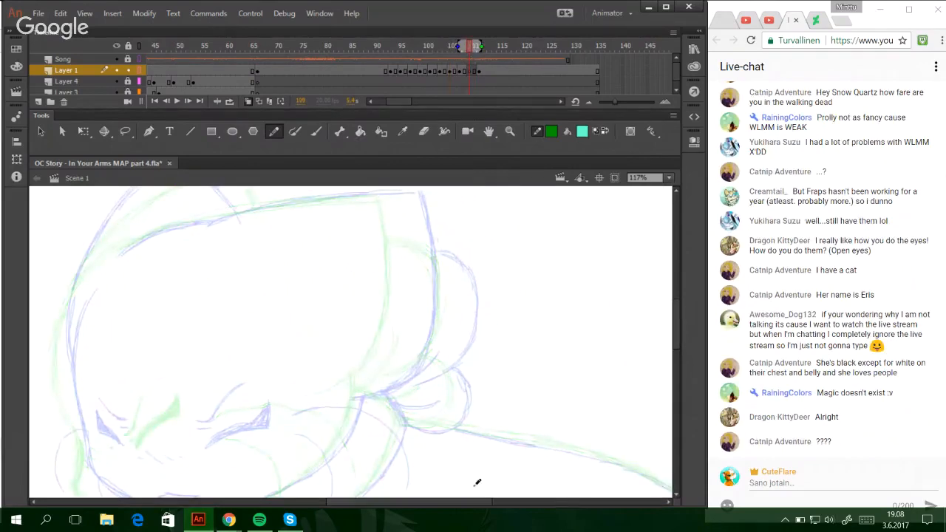
drag(438, 504, 419, 513)
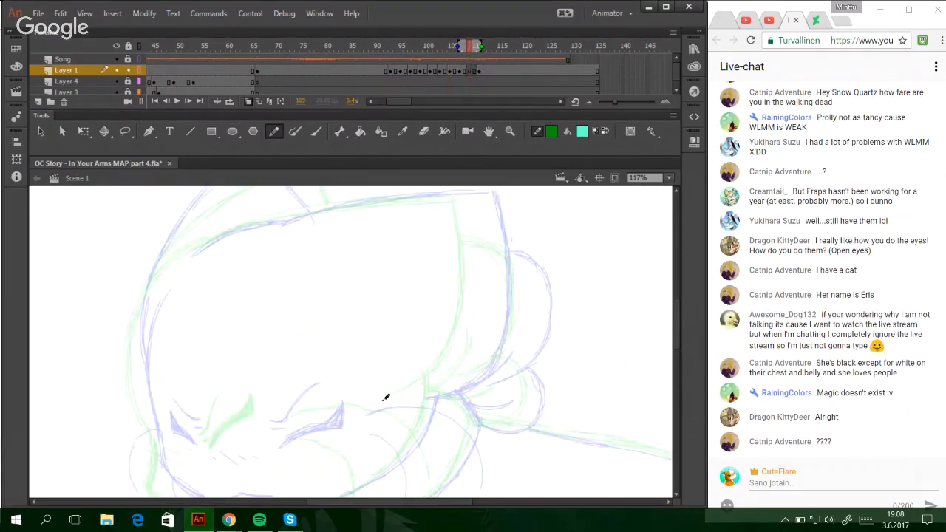
drag(675, 335, 676, 328)
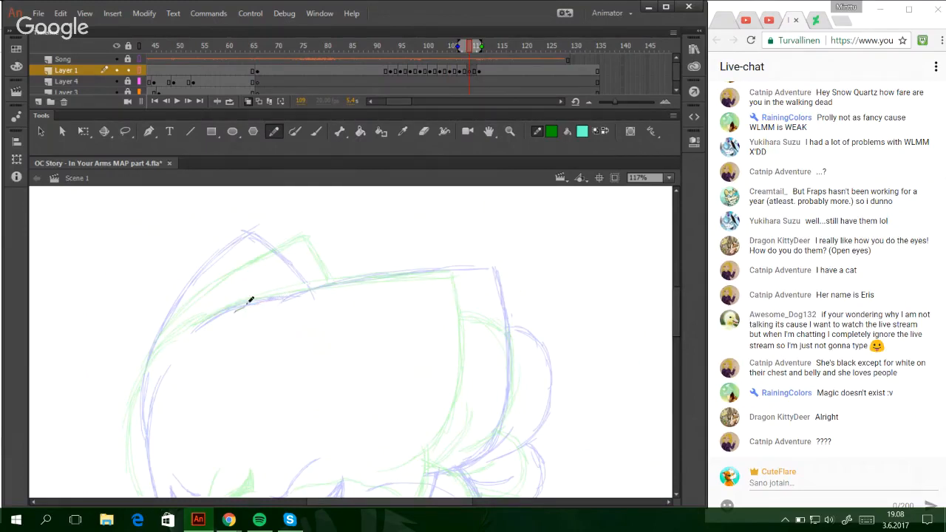
mouse_move(239, 306)
mouse_down()
mouse_move(298, 281)
mouse_move(291, 293)
mouse_move(386, 268)
mouse_move(484, 268)
mouse_up()
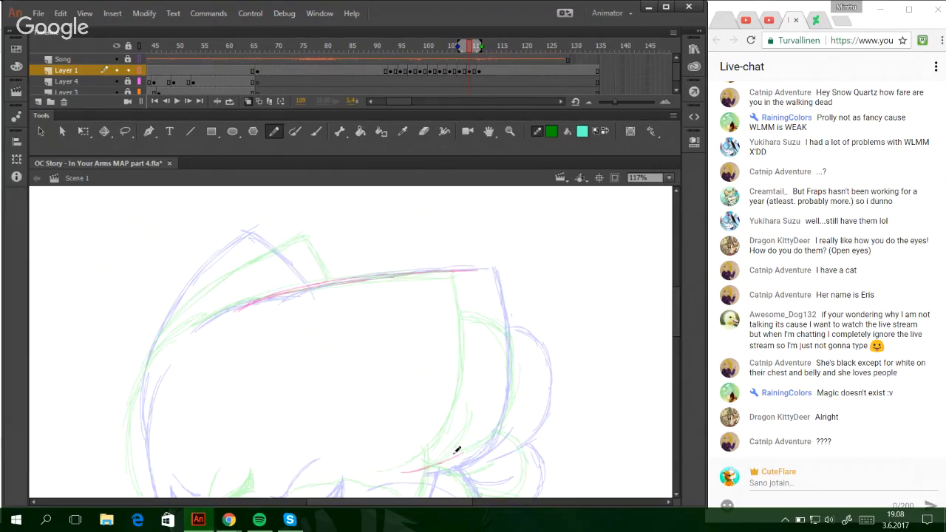
- Pencil the back edge of the head from its upper corner down to the inward curve at the base
mouse_move(400, 473)
mouse_down()
mouse_move(432, 462)
mouse_move(461, 432)
mouse_move(479, 362)
mouse_up()
key(ctrl+z)
mouse_move(445, 458)
mouse_down()
mouse_move(479, 408)
mouse_move(482, 320)
mouse_up()
drag(485, 390, 478, 298)
key(ctrl+z)
key(ctrl+z)
drag(477, 420, 484, 337)
mouse_move(487, 376)
mouse_down()
mouse_move(473, 267)
mouse_move(493, 347)
mouse_up()
key(ctrl+z)
- Pencil the front of the head from the forehead down to the cheek, between the two onion-skin outlines
scroll(428, 496, left, 3)
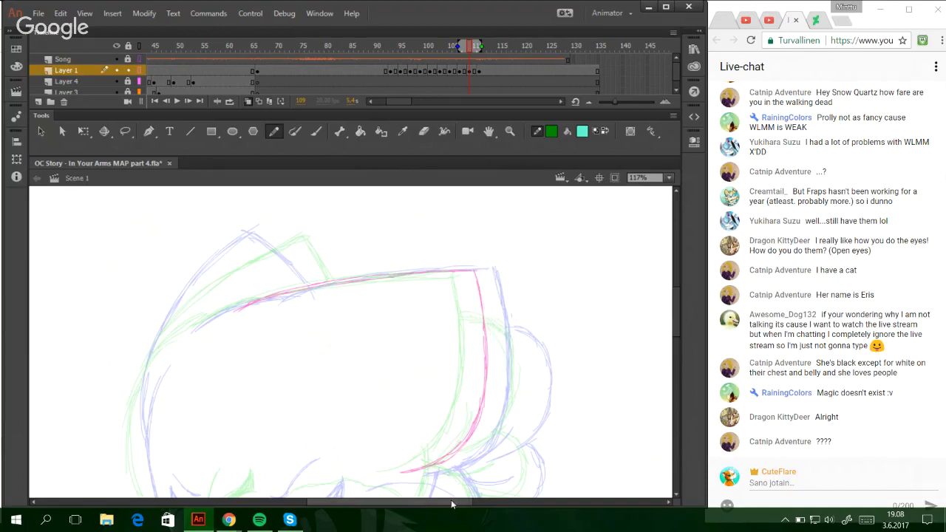
scroll(677, 347, down, 1)
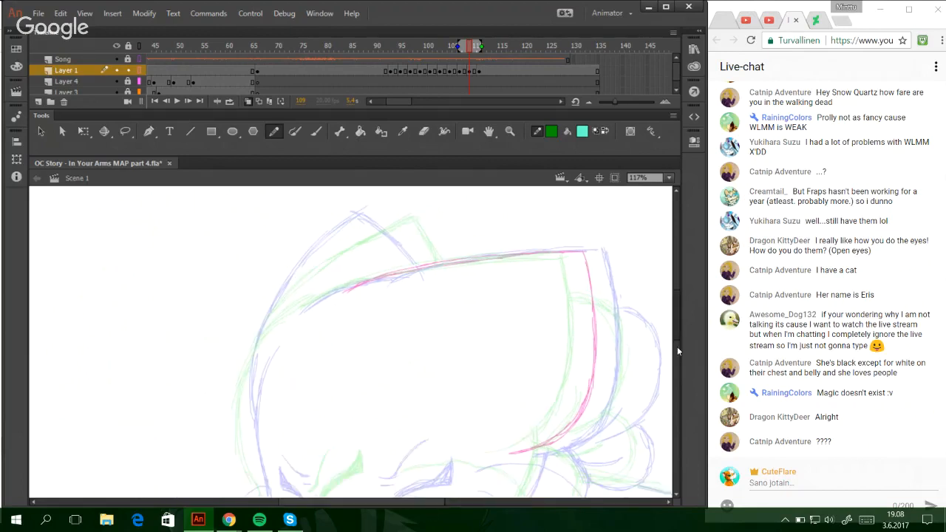
scroll(677, 347, down, 3)
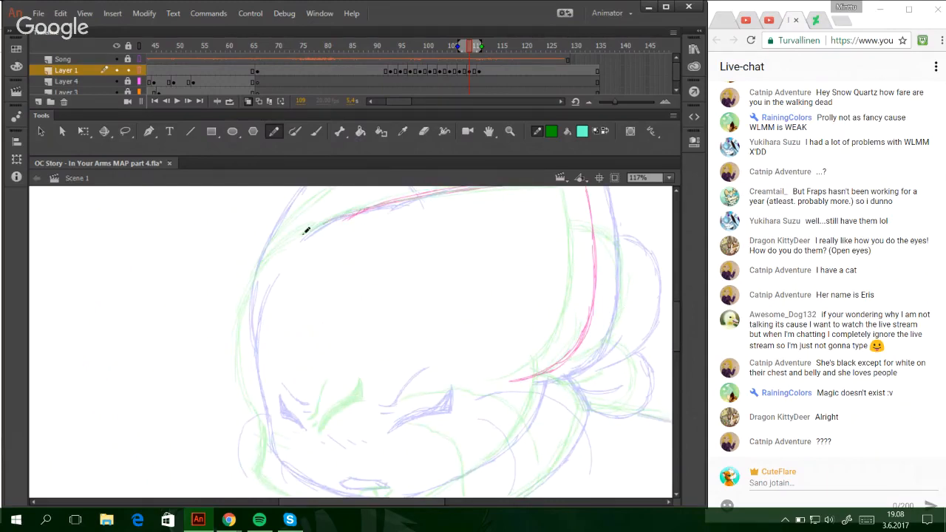
drag(362, 208, 292, 236)
drag(306, 224, 253, 317)
mouse_move(271, 262)
mouse_down()
mouse_move(251, 331)
mouse_move(264, 431)
mouse_move(254, 440)
mouse_move(264, 444)
mouse_up()
key(ctrl+z)
key(ctrl+z)
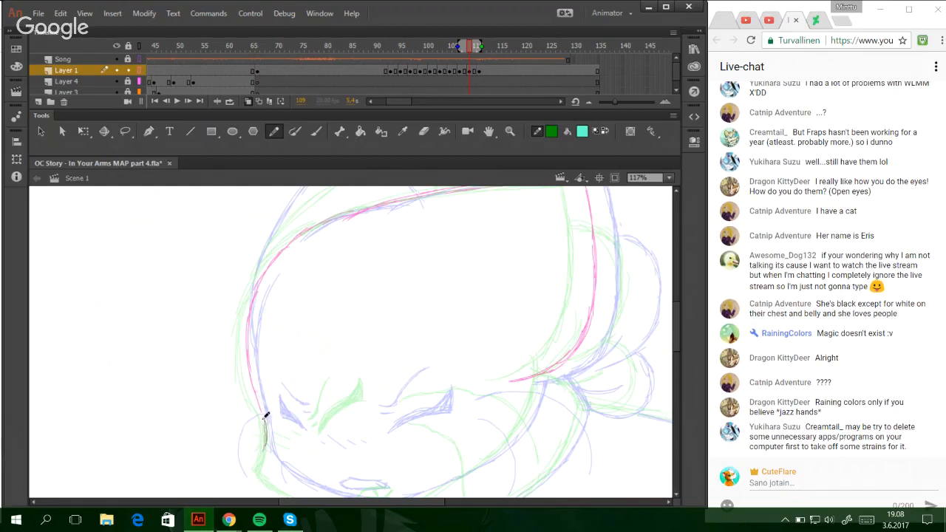
drag(258, 401, 266, 432)
drag(251, 365, 262, 412)
- Pencil the lower edge of the face from the cheek towards the chin
scroll(677, 341, down, 3)
drag(263, 343, 306, 373)
key(ctrl+z)
key(ctrl+z)
mouse_move(263, 342)
mouse_down()
mouse_move(293, 369)
mouse_move(361, 393)
mouse_up()
key(ctrl+z)
drag(292, 373, 386, 393)
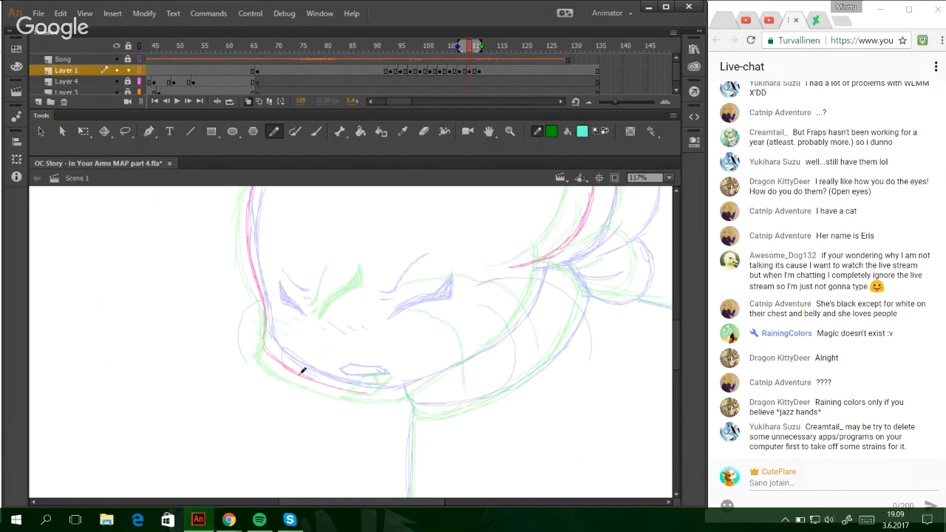
- Reinforce the chin line and pencil the far jaw curve up to the base of the head's back edge
mouse_move(300, 375)
mouse_down()
mouse_move(393, 394)
mouse_move(363, 391)
mouse_move(406, 391)
mouse_move(383, 392)
mouse_move(401, 393)
mouse_move(485, 343)
mouse_move(473, 356)
mouse_move(515, 314)
mouse_up()
key(ctrl+z)
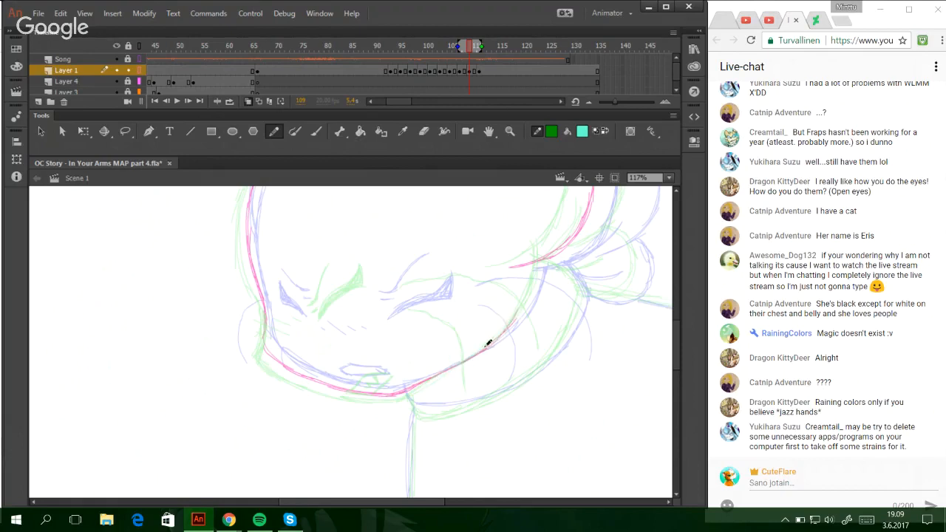
drag(484, 347, 534, 293)
drag(510, 326, 535, 272)
drag(523, 309, 538, 260)
- Pencil the short notch below the chin and the underside of the outer curve beneath the jaw
mouse_move(378, 504)
mouse_down()
mouse_move(393, 508)
mouse_move(410, 463)
mouse_up()
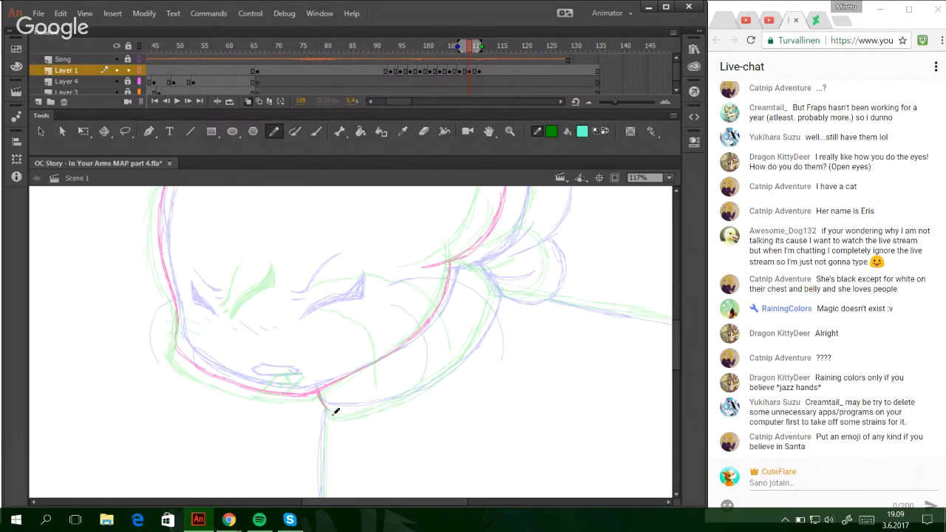
mouse_move(326, 409)
mouse_down()
mouse_move(382, 403)
mouse_move(450, 359)
mouse_up()
key(ctrl+z)
drag(410, 390, 470, 344)
key(ctrl+z)
mouse_move(441, 376)
mouse_down()
mouse_move(480, 325)
mouse_move(474, 336)
mouse_up()
key(ctrl+z)
key(ctrl+z)
key(ctrl+z)
key(ctrl+z)
- Pencil the rising side of the outer curve beneath the jaw up to the base of the head's back edge
drag(436, 380, 487, 320)
mouse_move(468, 351)
mouse_down()
mouse_move(494, 303)
mouse_move(476, 338)
mouse_move(491, 287)
mouse_move(499, 296)
mouse_move(481, 329)
mouse_move(495, 289)
mouse_move(470, 260)
mouse_move(485, 280)
mouse_up()
key(ctrl+z)
key(ctrl+z)
key(ctrl+z)
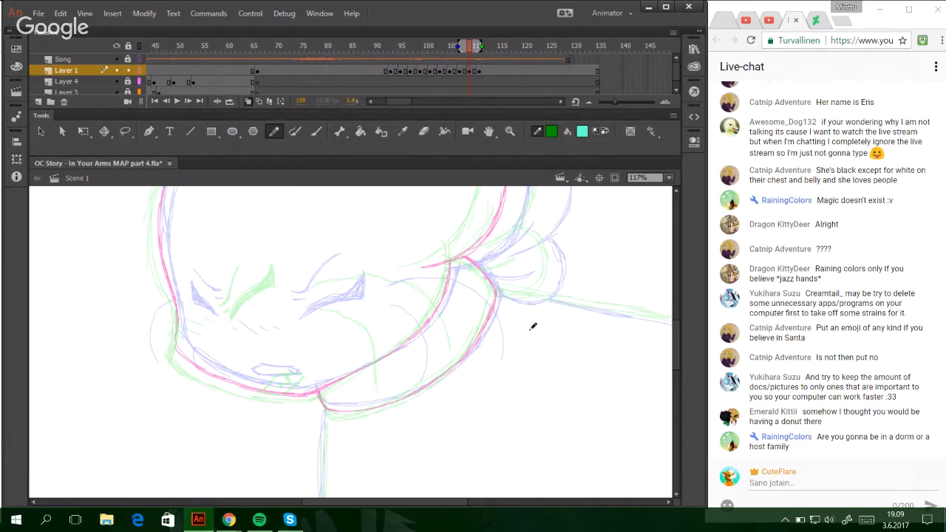
- Pencil the large and small rounded tufts behind the head, with their inner detail strokes
scroll(675, 357, up, 3)
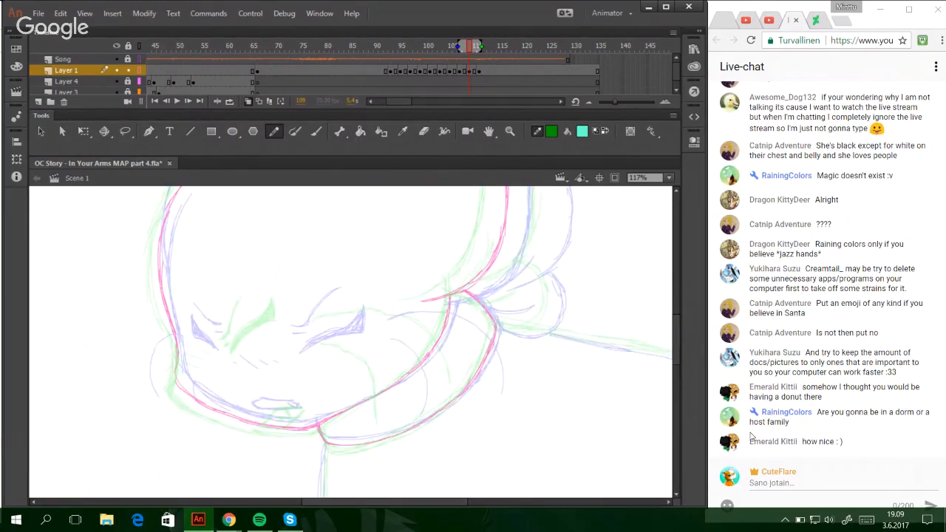
scroll(674, 348, up, 5)
scroll(672, 346, up, 1)
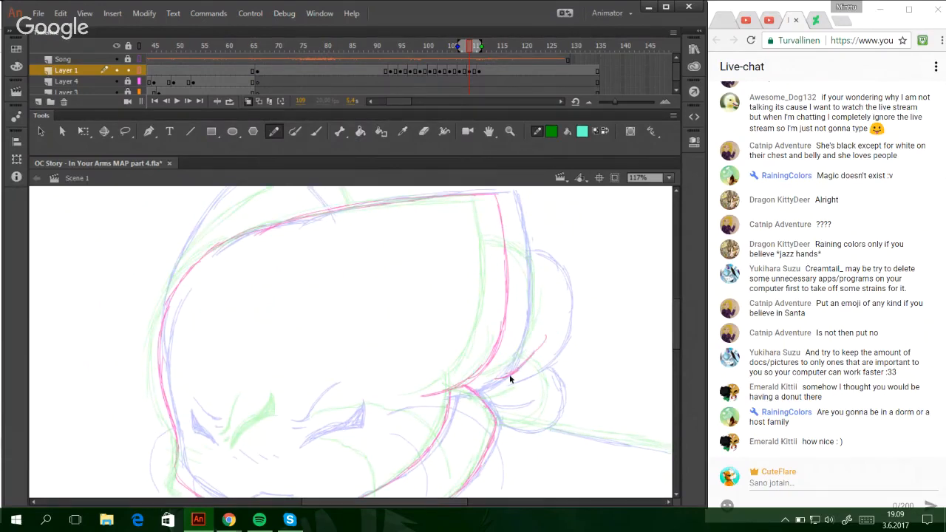
mouse_move(518, 367)
mouse_down()
mouse_move(558, 306)
mouse_move(538, 253)
mouse_move(507, 244)
mouse_up()
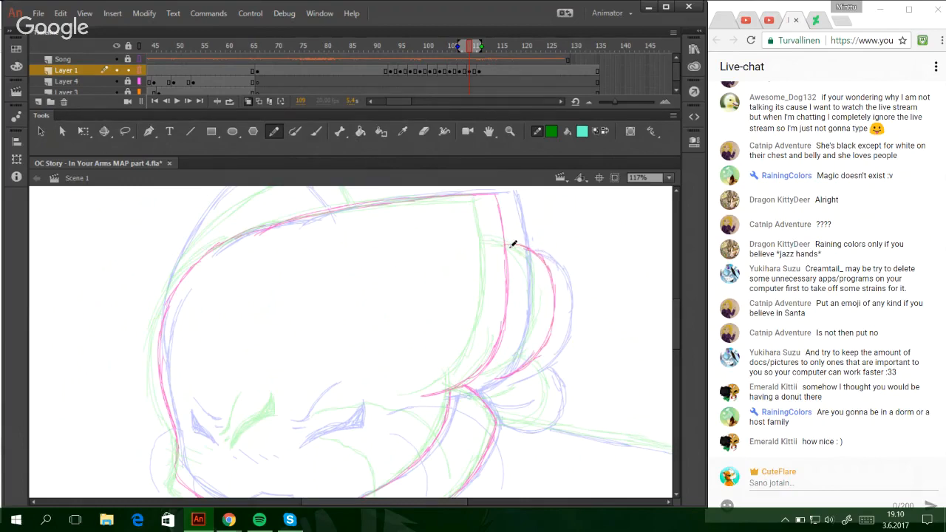
mouse_move(501, 424)
mouse_down()
mouse_move(544, 420)
mouse_move(554, 381)
mouse_move(529, 361)
mouse_move(486, 380)
mouse_up()
mouse_move(512, 343)
mouse_down()
mouse_move(499, 368)
mouse_move(510, 342)
mouse_move(499, 397)
mouse_move(482, 396)
mouse_move(525, 397)
mouse_up()
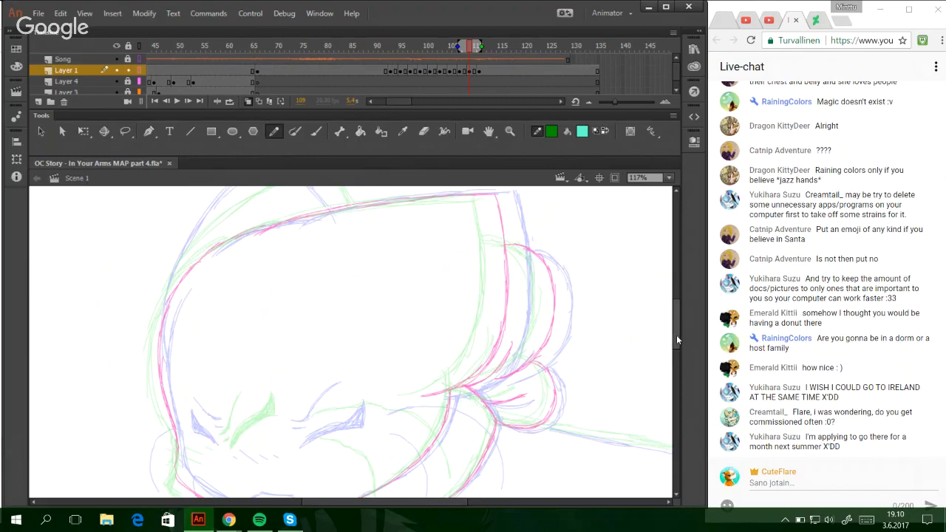
- Pencil the pointed ear on top of the head midway between the onion-skin outlines
drag(676, 336, 678, 329)
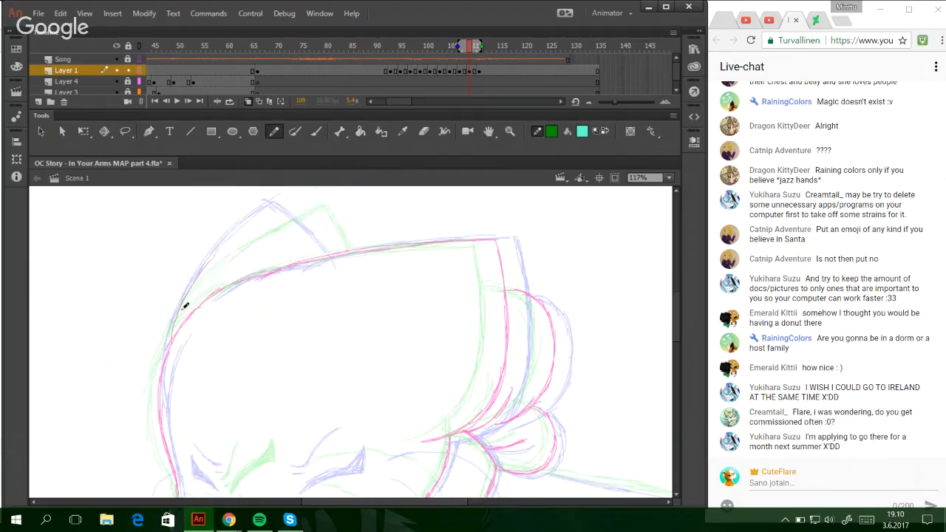
mouse_move(192, 281)
mouse_down()
mouse_move(269, 211)
mouse_move(251, 230)
mouse_move(304, 197)
mouse_move(299, 204)
mouse_move(325, 235)
mouse_up()
key(ctrl+z)
key(ctrl+z)
drag(299, 202, 342, 256)
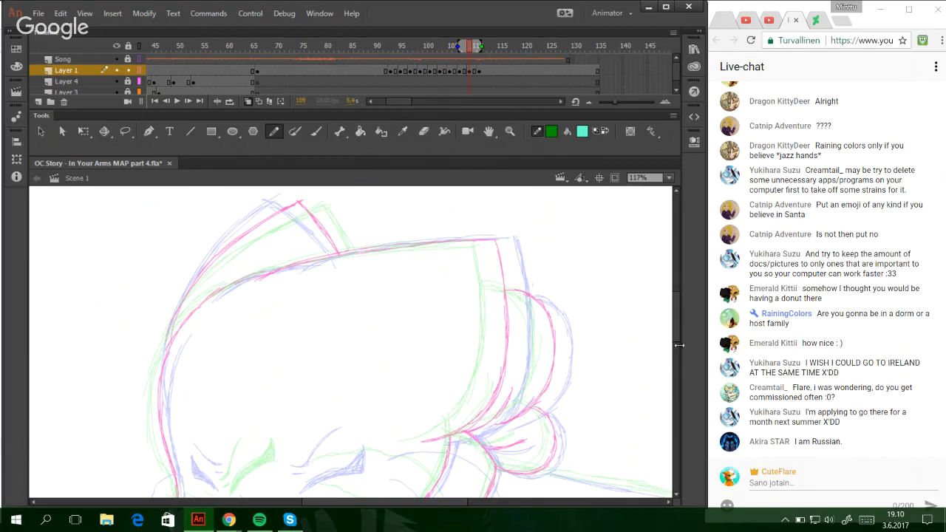
- Pencil the chest and front leg line from the neck down to the stage's lower edge
mouse_move(678, 346)
mouse_down()
mouse_move(671, 359)
mouse_move(668, 326)
mouse_move(659, 391)
mouse_move(660, 358)
mouse_up()
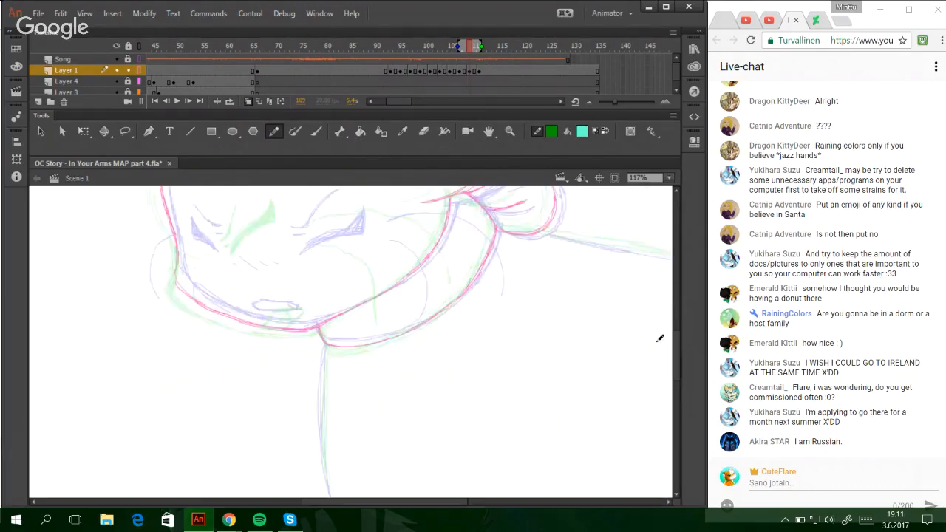
click(668, 177)
click(651, 247)
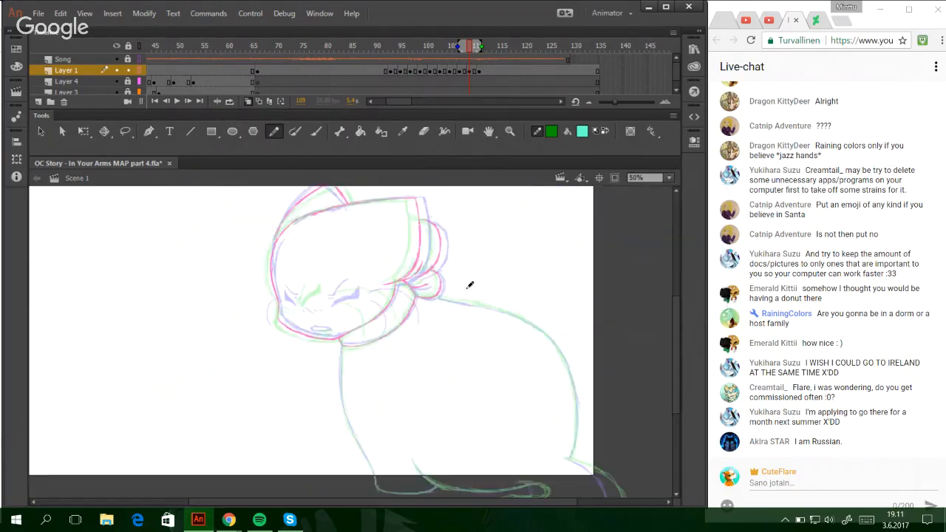
click(509, 131)
drag(322, 302, 616, 498)
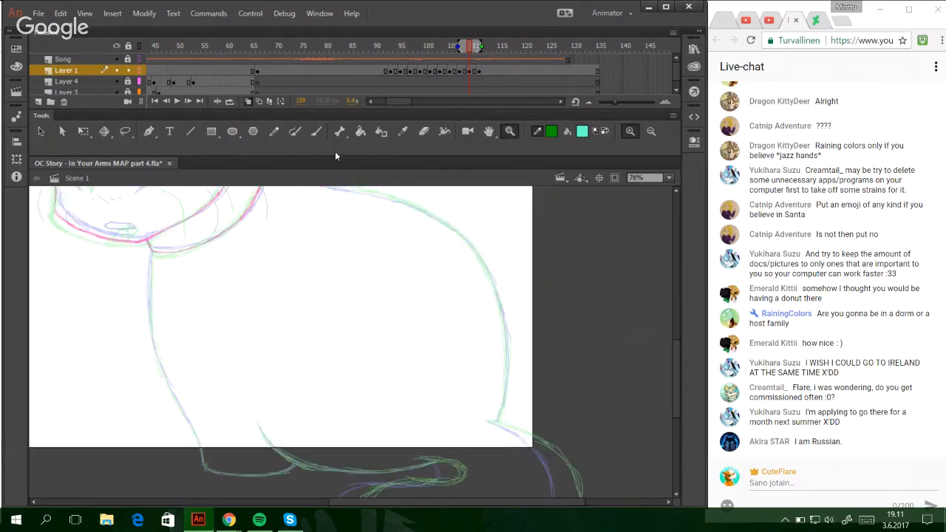
click(275, 132)
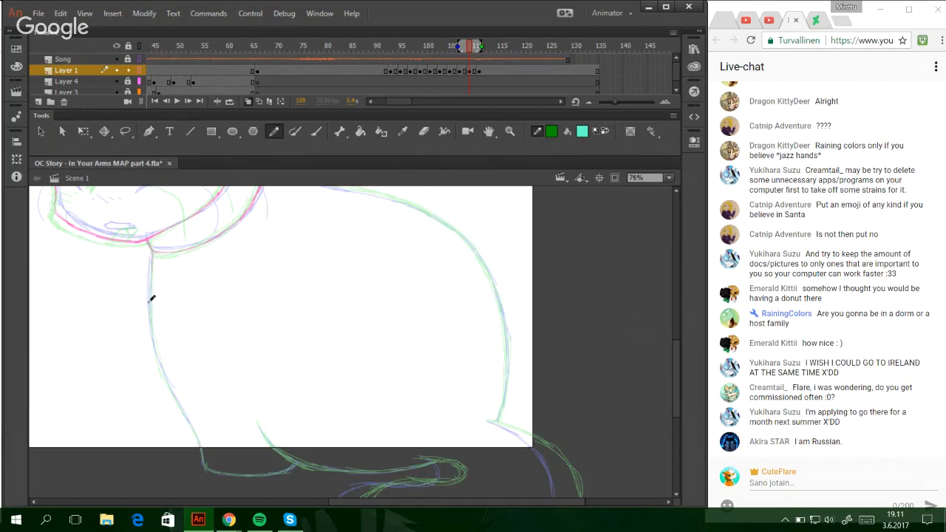
mouse_move(150, 251)
mouse_down()
mouse_move(151, 312)
mouse_move(150, 275)
mouse_move(165, 380)
mouse_up()
mouse_move(151, 315)
mouse_down()
mouse_move(167, 381)
mouse_move(198, 440)
mouse_up()
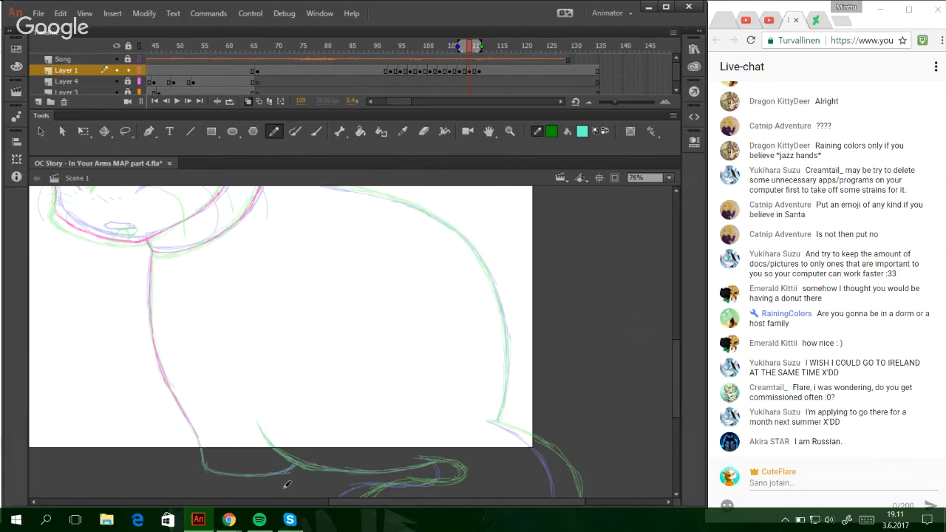
- Pencil the back line from the small tuft over the rump down to the base of the tail
scroll(675, 386, up, 2)
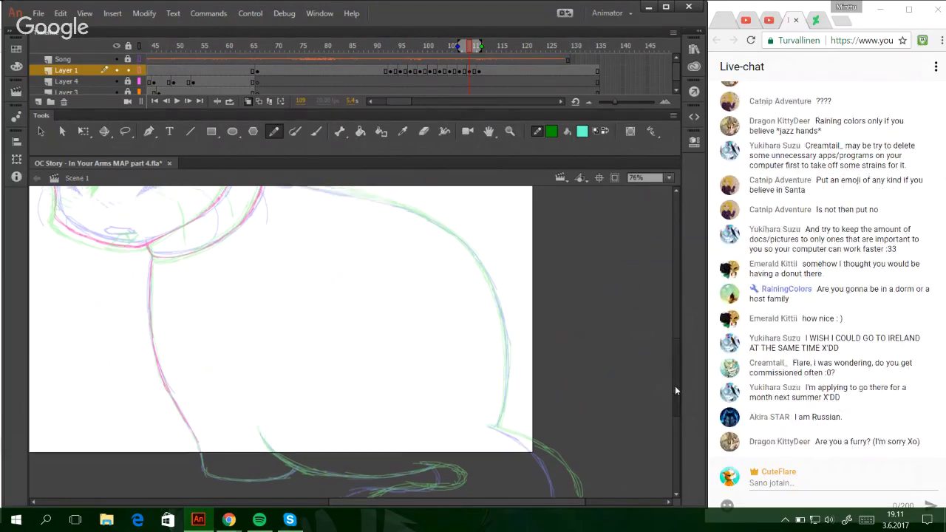
drag(289, 278, 429, 310)
key(ctrl+z)
key(ctrl+z)
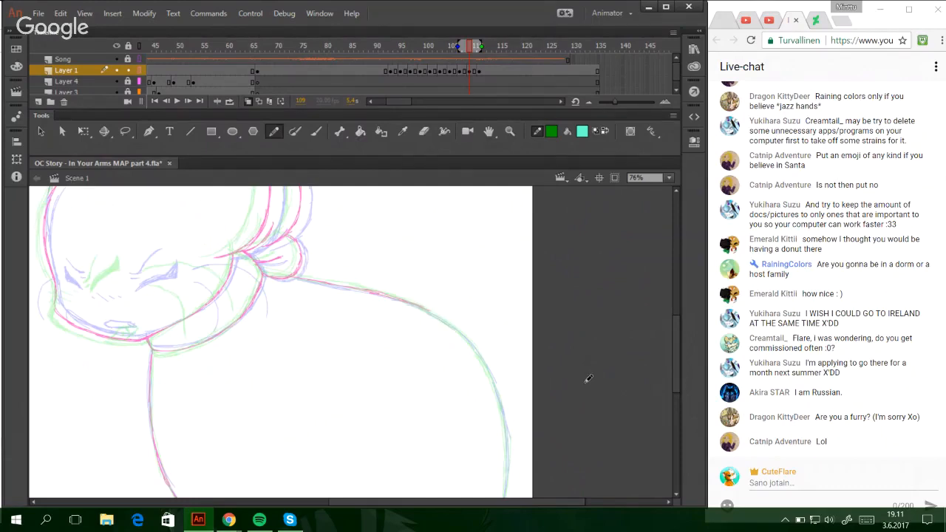
drag(671, 366, 677, 388)
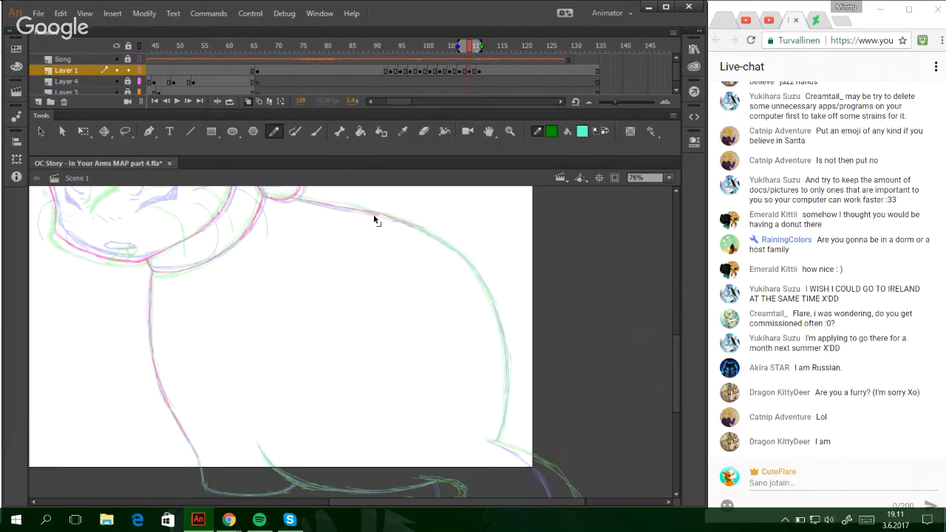
mouse_move(376, 215)
mouse_down()
mouse_move(446, 245)
mouse_move(425, 230)
mouse_move(475, 269)
mouse_move(503, 347)
mouse_move(494, 301)
mouse_move(508, 360)
mouse_move(496, 441)
mouse_up()
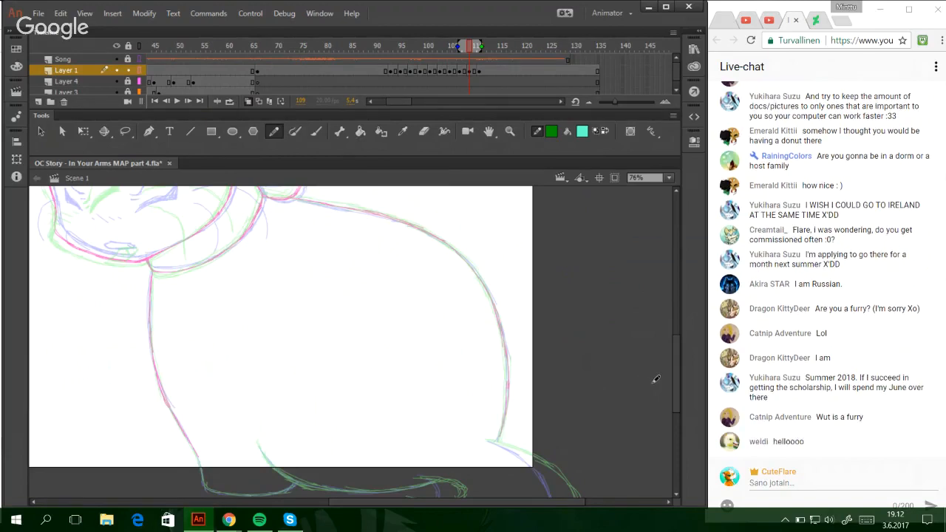
- Pencil the curled tail from its tip around the large curve to its base, midway between the onion-skin outlines
drag(678, 370, 676, 397)
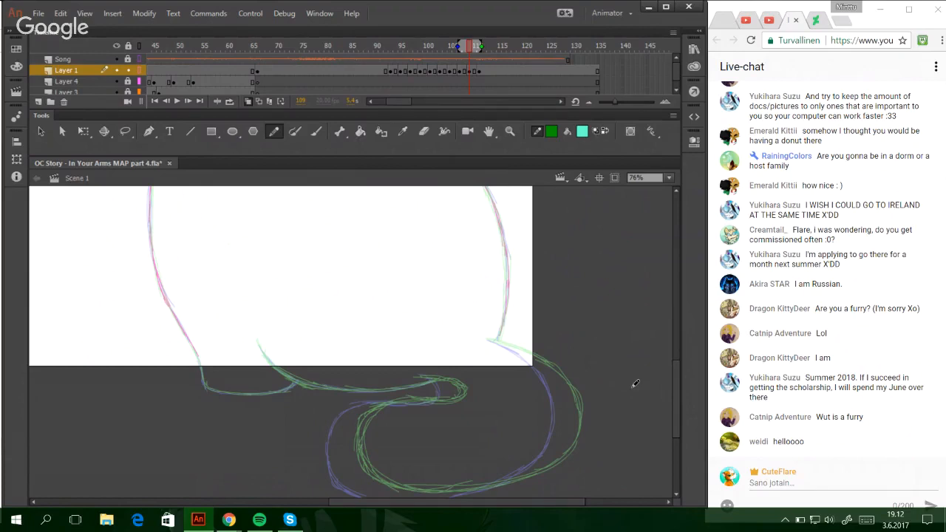
click(510, 137)
drag(241, 289, 606, 505)
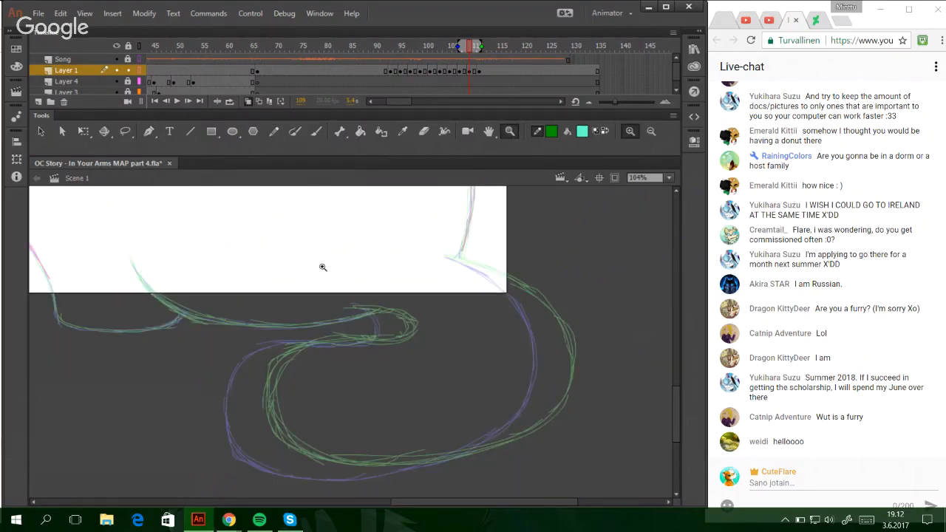
click(274, 131)
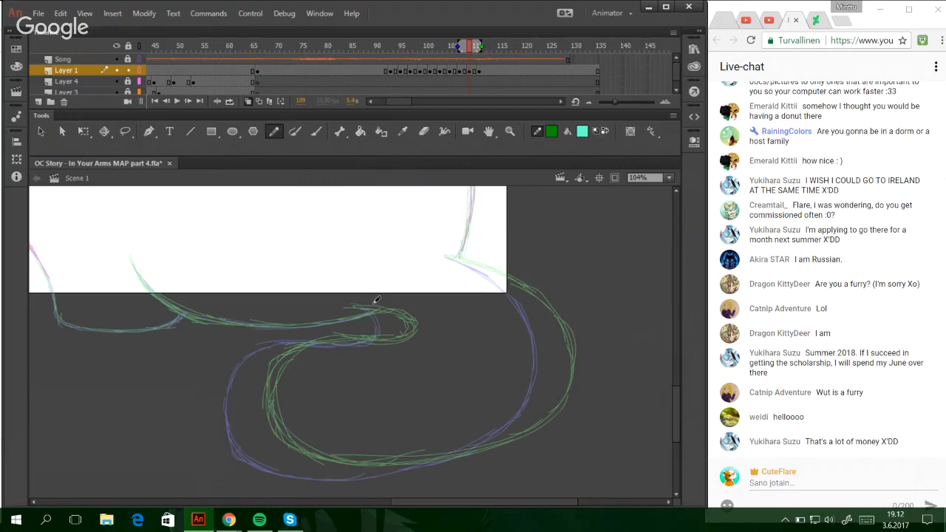
mouse_move(354, 304)
mouse_down()
mouse_move(392, 326)
mouse_move(354, 344)
mouse_move(382, 340)
mouse_move(283, 346)
mouse_move(312, 337)
mouse_move(275, 350)
mouse_move(273, 371)
mouse_move(253, 373)
mouse_move(264, 404)
mouse_move(245, 399)
mouse_move(246, 422)
mouse_move(262, 421)
mouse_move(250, 395)
mouse_move(279, 463)
mouse_move(337, 467)
mouse_up()
mouse_move(271, 444)
mouse_down()
mouse_move(371, 471)
mouse_move(287, 461)
mouse_move(461, 455)
mouse_move(378, 468)
mouse_move(513, 438)
mouse_move(526, 424)
mouse_move(463, 452)
mouse_move(533, 417)
mouse_move(518, 422)
mouse_move(549, 396)
mouse_move(533, 417)
mouse_move(554, 372)
mouse_move(551, 348)
mouse_move(551, 395)
mouse_move(544, 322)
mouse_move(553, 375)
mouse_move(524, 290)
mouse_move(546, 323)
mouse_move(507, 281)
mouse_move(545, 317)
mouse_move(532, 292)
mouse_up()
key(ctrl+z)
key(ctrl+z)
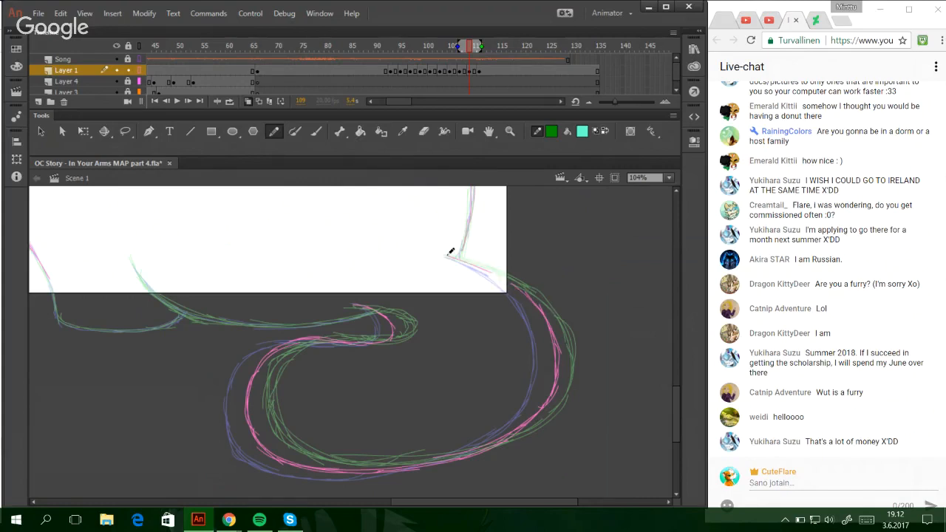
drag(447, 256, 544, 310)
mouse_move(468, 231)
mouse_down()
mouse_move(459, 254)
mouse_move(468, 233)
mouse_up()
- Pencil the front paw below the stage edge and the leg line running from the belly to the tail tip
drag(385, 503, 349, 501)
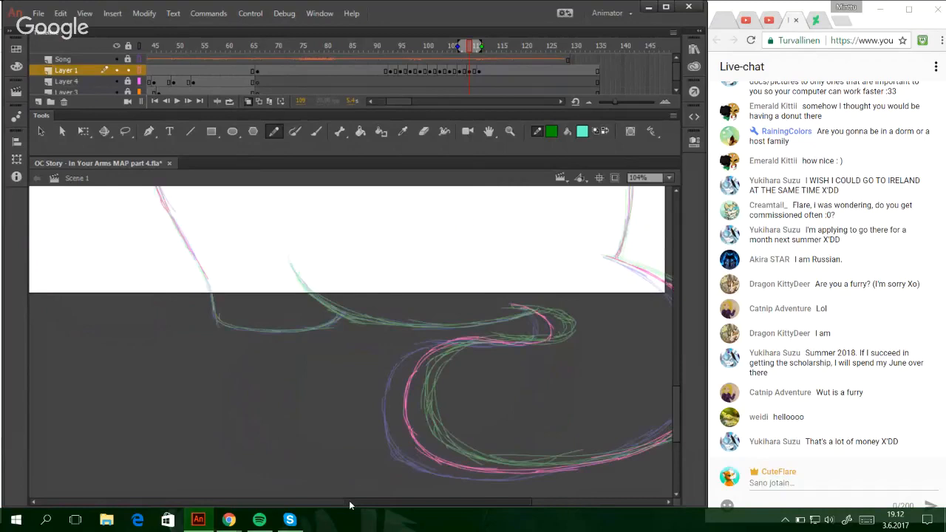
mouse_move(340, 251)
mouse_down()
mouse_move(394, 311)
mouse_move(428, 321)
mouse_move(413, 317)
mouse_move(520, 326)
mouse_move(479, 327)
mouse_move(544, 320)
mouse_move(490, 328)
mouse_move(595, 307)
mouse_up()
mouse_move(246, 254)
mouse_down()
mouse_move(262, 318)
mouse_move(257, 286)
mouse_move(267, 316)
mouse_up()
mouse_move(255, 267)
mouse_down()
mouse_move(264, 313)
mouse_move(262, 294)
mouse_move(265, 312)
mouse_move(290, 325)
mouse_move(393, 316)
mouse_move(377, 326)
mouse_move(405, 315)
mouse_up()
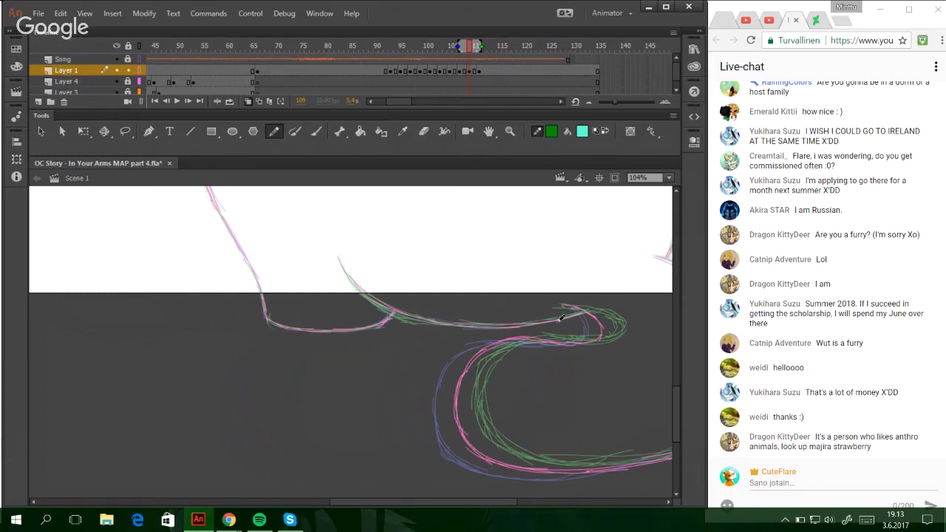
scroll(674, 394, up, 5)
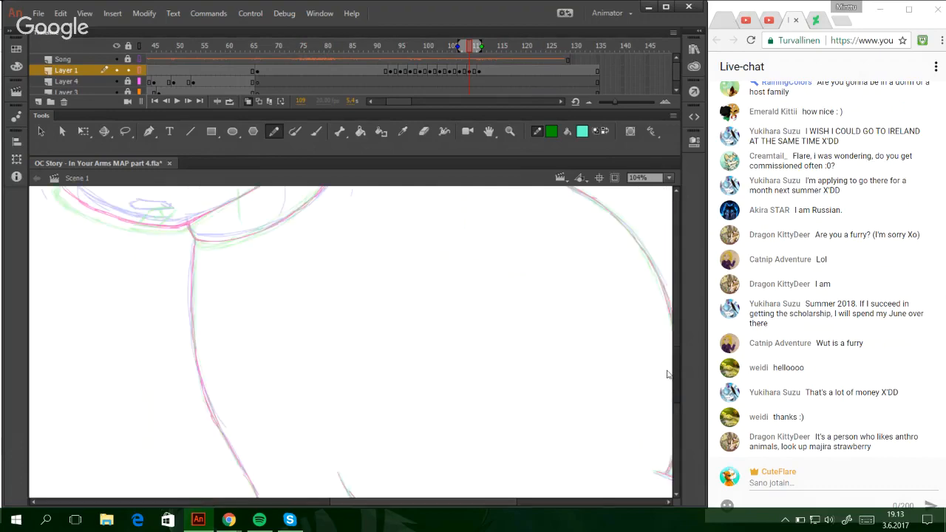
scroll(666, 375, up, 4)
scroll(660, 341, down, 5)
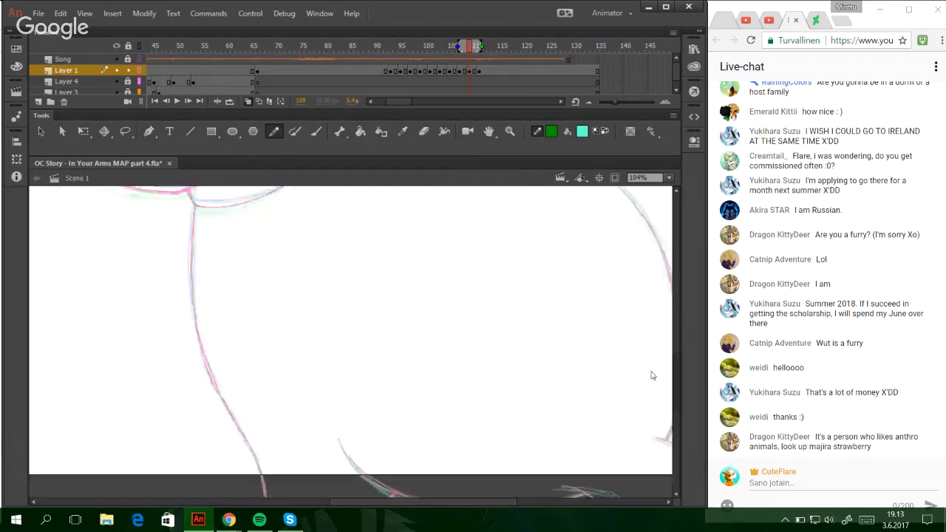
- Pencil the upper cheek whisker and the shorter curved whisker beneath it, midway between the onion-skin outlines
drag(652, 372, 645, 337)
drag(492, 502, 543, 500)
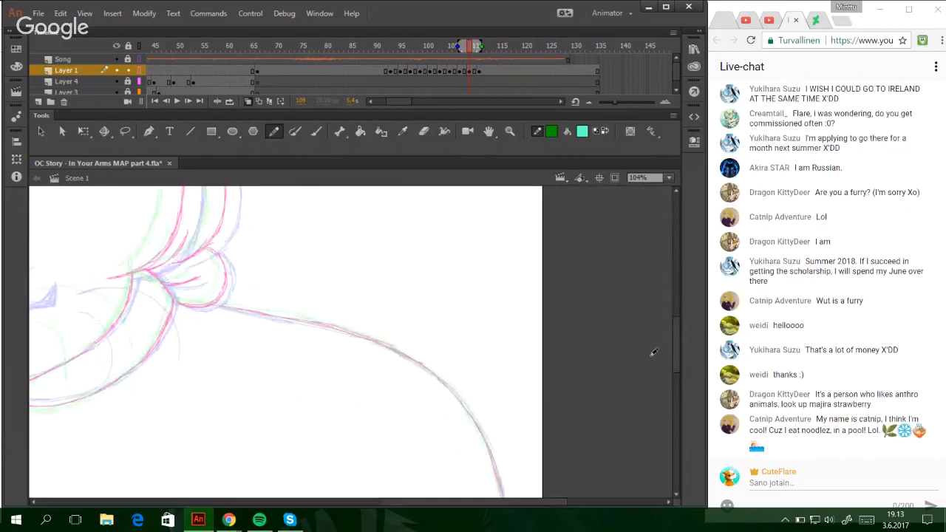
drag(677, 354, 663, 372)
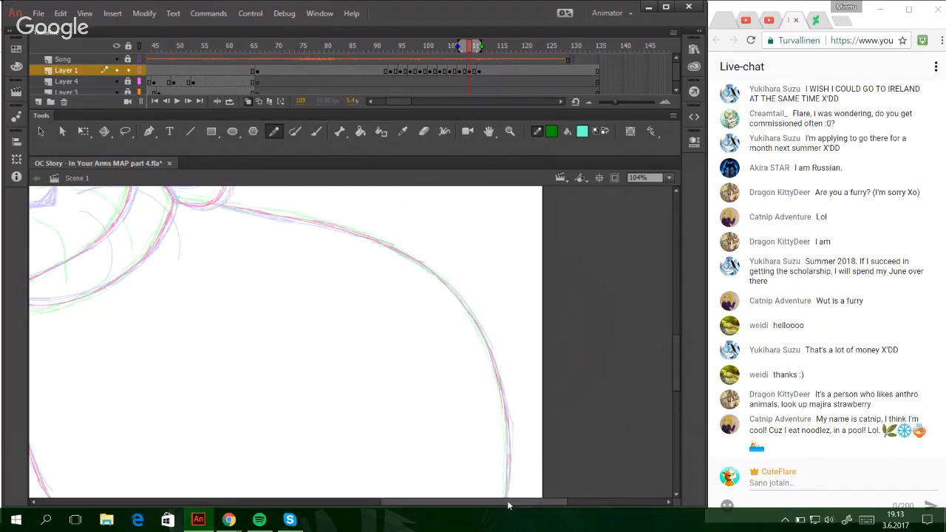
drag(508, 504, 408, 503)
drag(674, 350, 673, 345)
scroll(673, 345, up, 5)
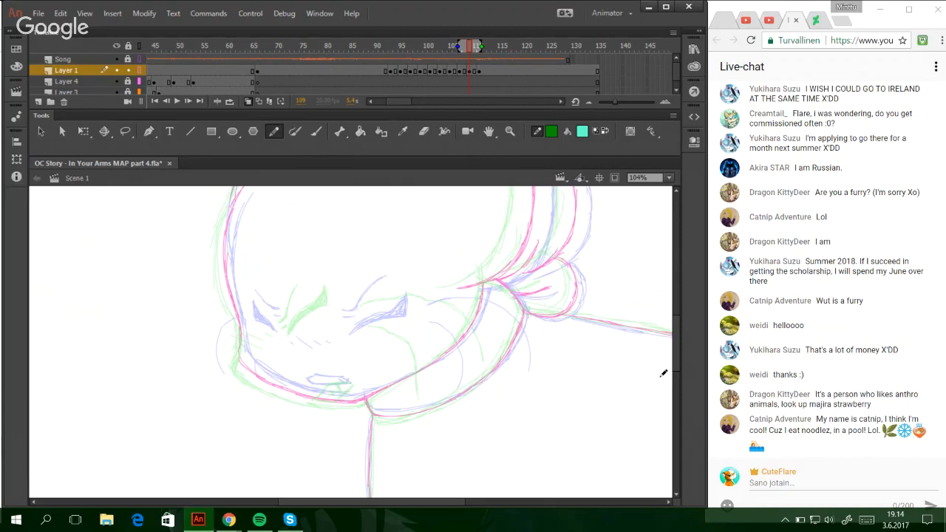
drag(392, 299, 480, 303)
key(ctrl+z)
mouse_move(392, 299)
mouse_down()
mouse_move(472, 306)
mouse_move(504, 340)
mouse_move(508, 366)
mouse_up()
mouse_move(404, 323)
mouse_down()
mouse_move(429, 350)
mouse_move(436, 396)
mouse_up()
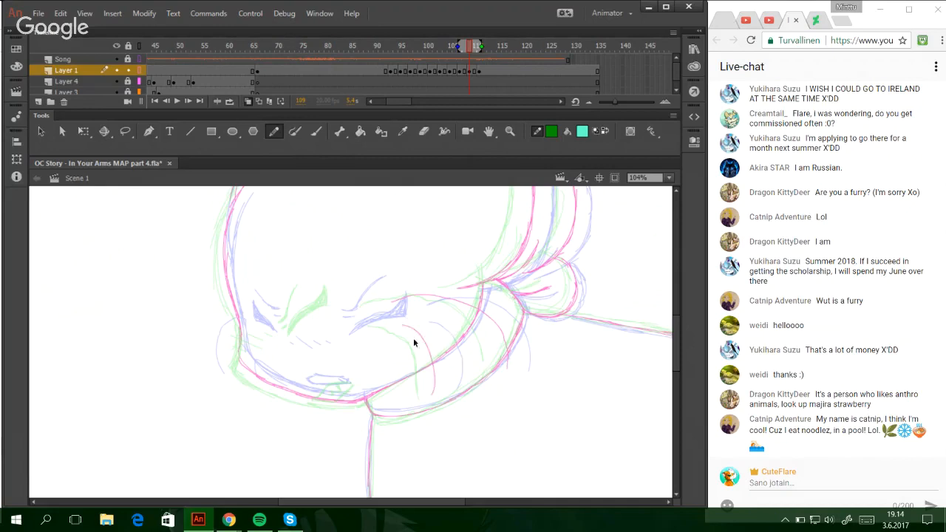
key(ctrl+z)
mouse_move(402, 317)
mouse_down()
mouse_move(425, 334)
mouse_move(442, 393)
mouse_up()
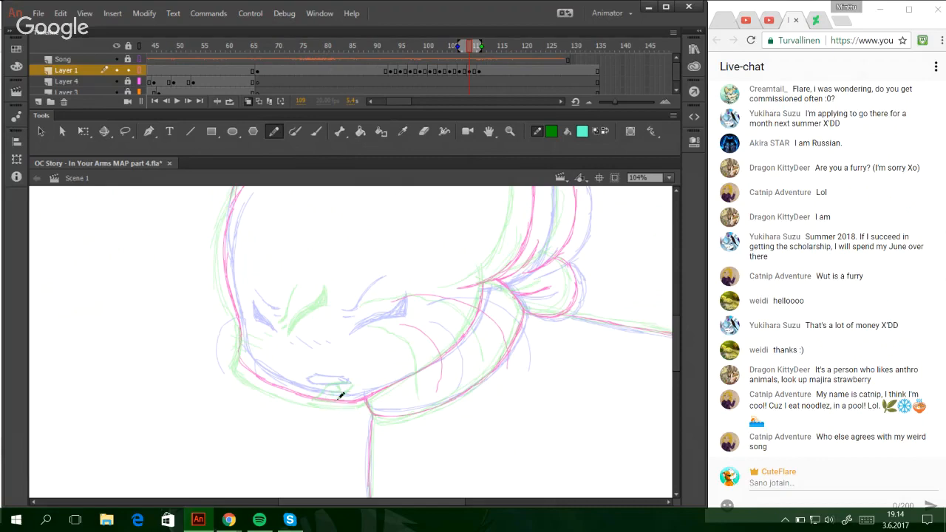
- Pencil and shade both closed eyes between the onion-skin outlines and add the slanted brow strokes above them
drag(316, 331, 376, 308)
key(ctrl+z)
drag(321, 332, 365, 310)
drag(321, 333, 341, 308)
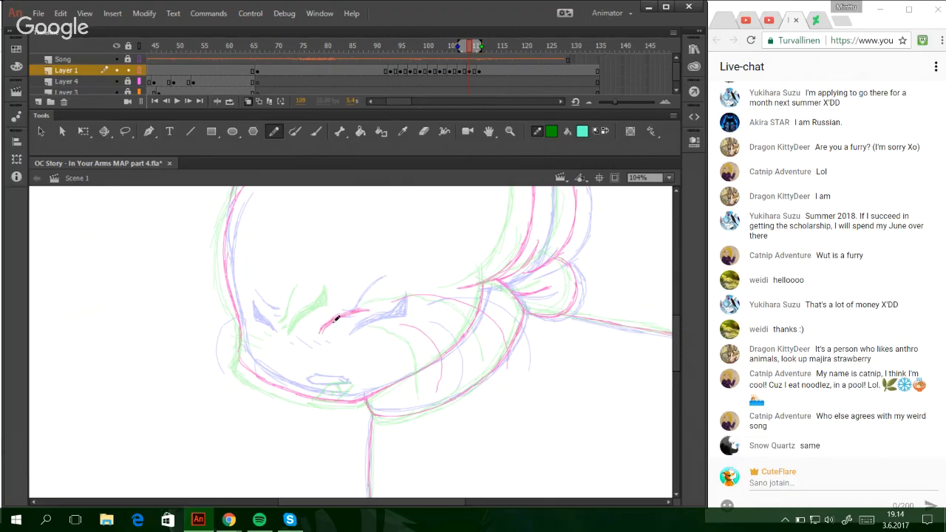
mouse_move(326, 324)
mouse_down()
mouse_move(370, 307)
mouse_move(371, 292)
mouse_move(347, 309)
mouse_up()
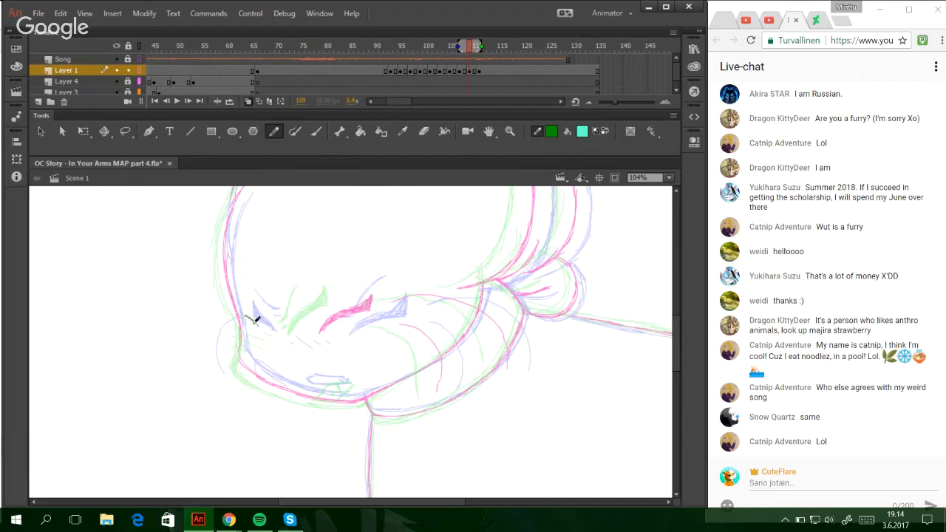
drag(245, 315, 254, 323)
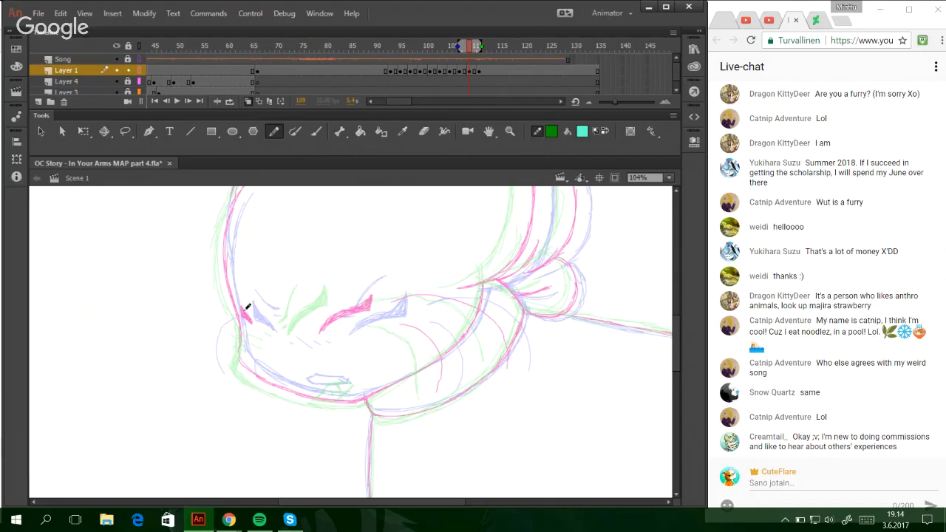
mouse_move(298, 318)
mouse_down()
mouse_move(332, 298)
mouse_move(312, 308)
mouse_move(337, 281)
mouse_up()
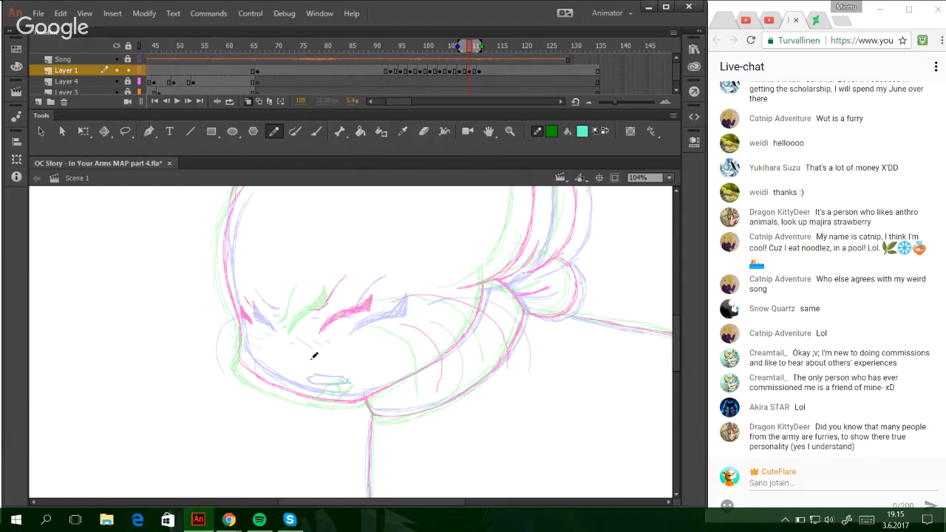
- Pencil the short blush strokes across the muzzle and the small mouth shape with its inner mark just above the chin line
click(508, 133)
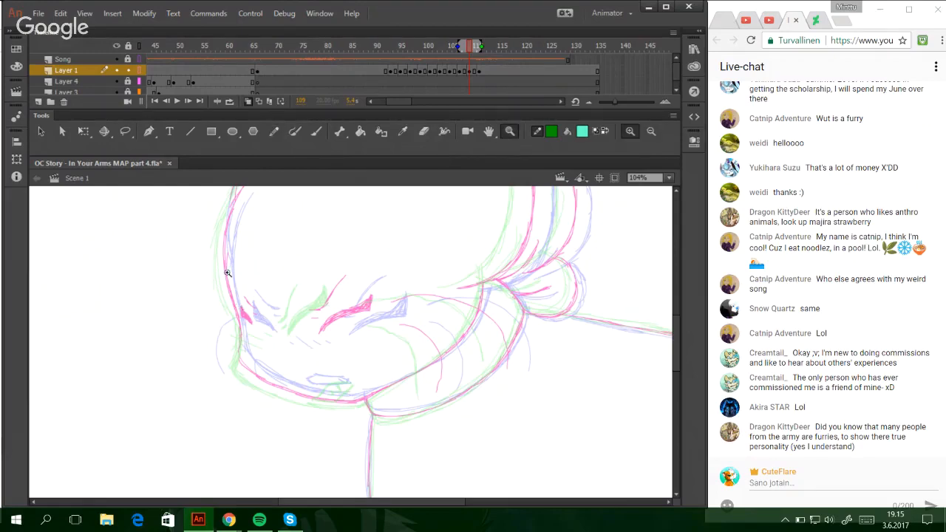
drag(224, 269, 520, 506)
click(275, 132)
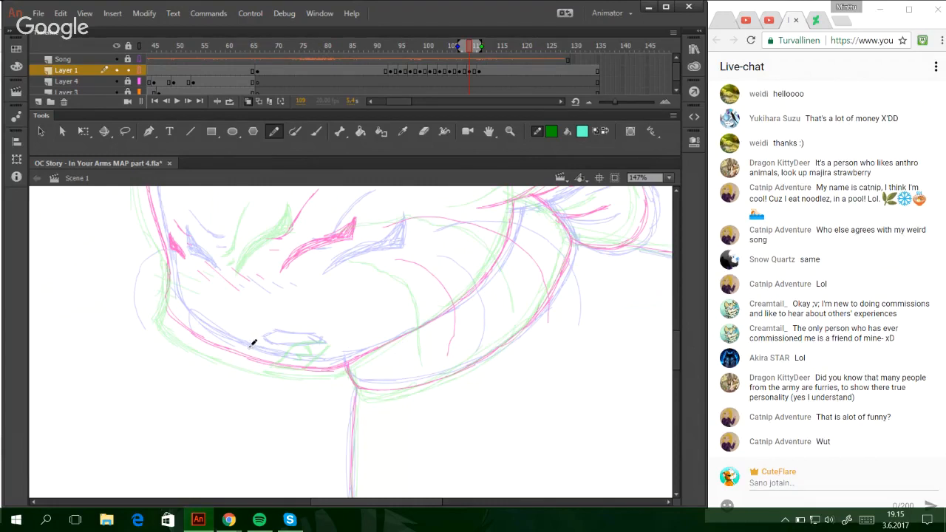
drag(251, 344, 300, 344)
mouse_move(253, 340)
mouse_down()
mouse_move(300, 335)
mouse_move(271, 340)
mouse_move(314, 345)
mouse_move(278, 359)
mouse_move(301, 350)
mouse_move(251, 346)
mouse_up()
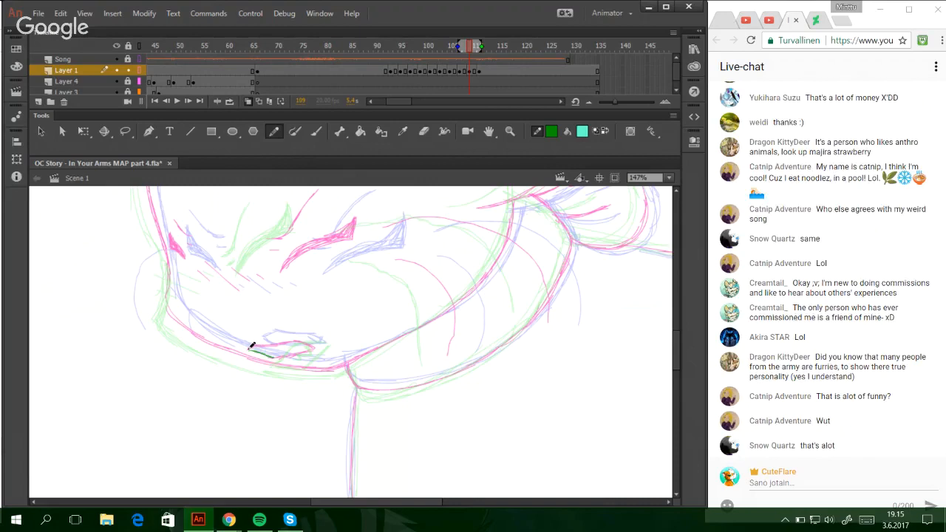
key(ctrl+z)
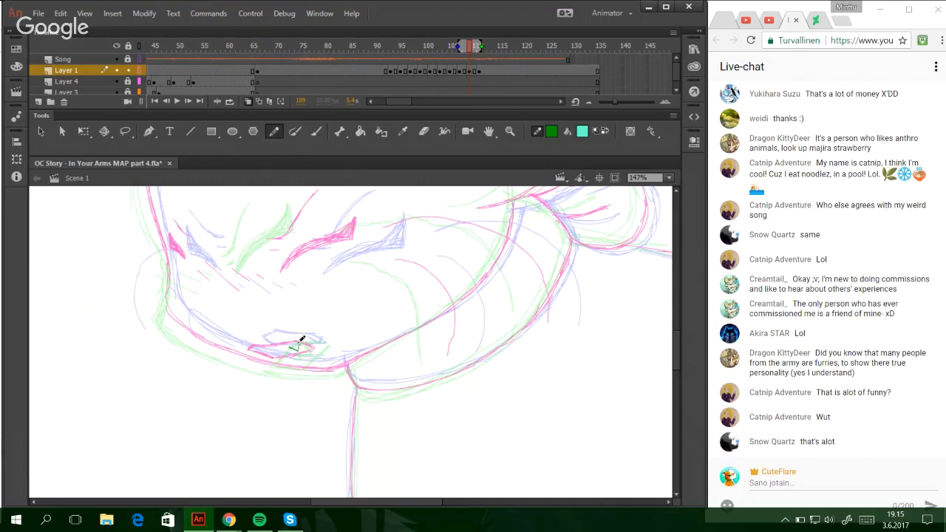
drag(298, 342, 312, 348)
scroll(671, 353, up, 3)
scroll(671, 353, down, 2)
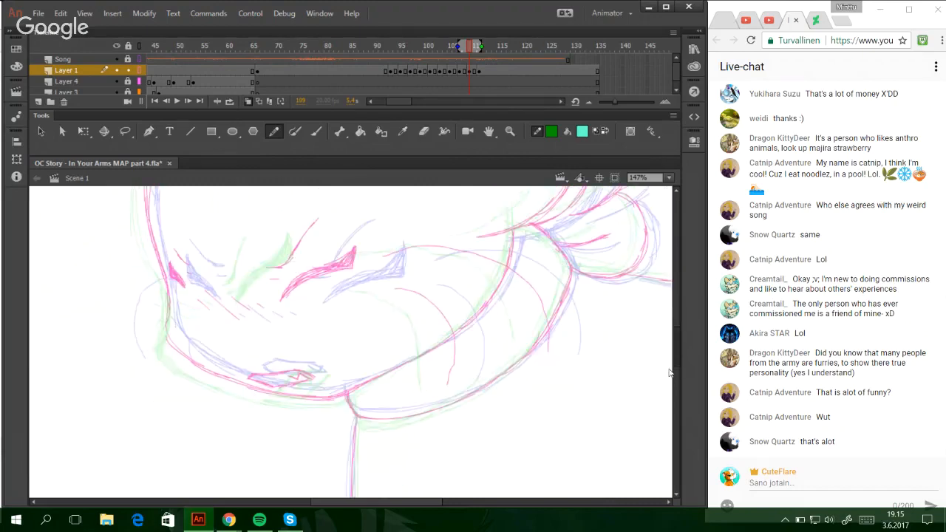
- Go to frame 87, bring the whole stage into view and turn off the outline display of Layer 1
click(668, 177)
click(643, 230)
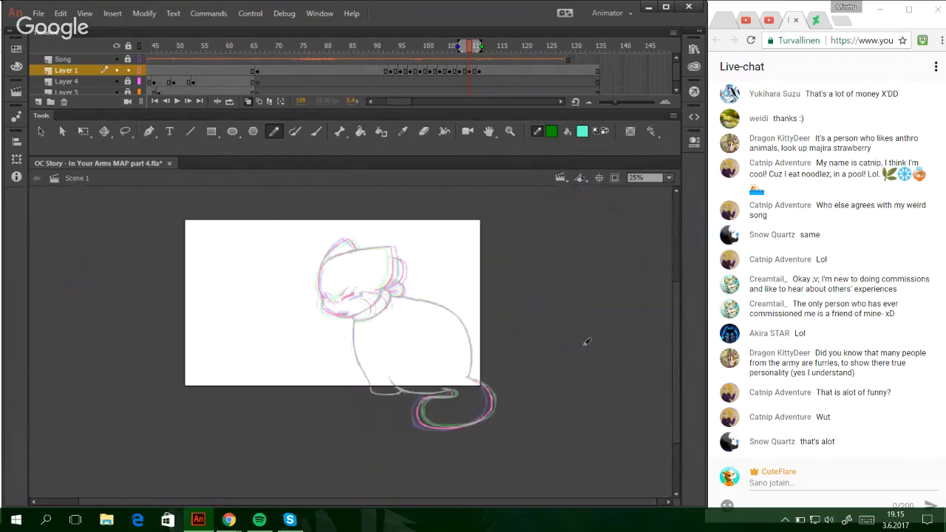
click(360, 55)
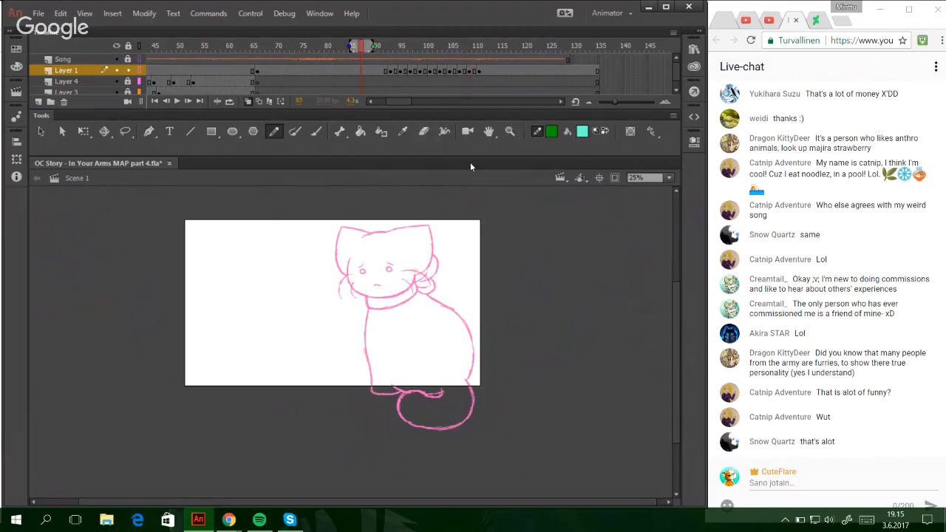
click(509, 131)
drag(274, 214, 526, 455)
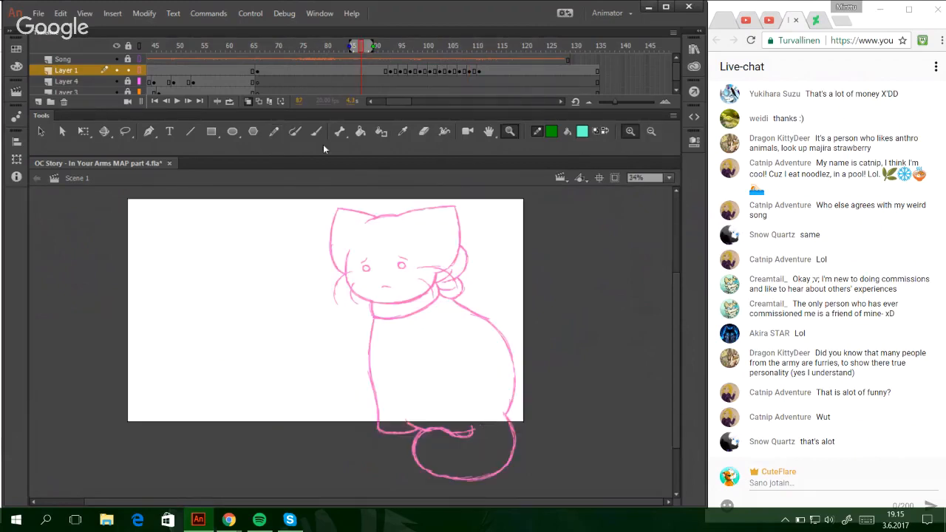
click(274, 131)
click(139, 71)
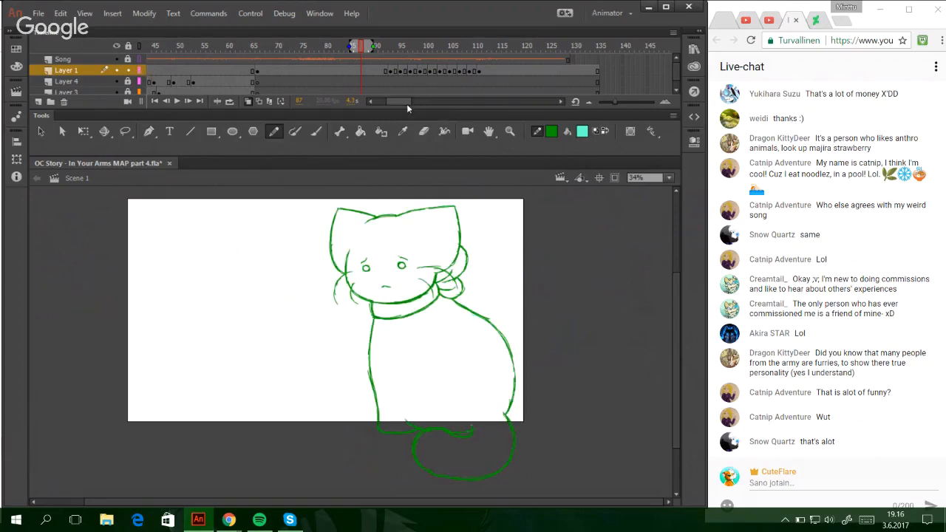
- Go to frame 11, play the animation as a test movie and close the preview
drag(407, 101, 387, 102)
click(198, 46)
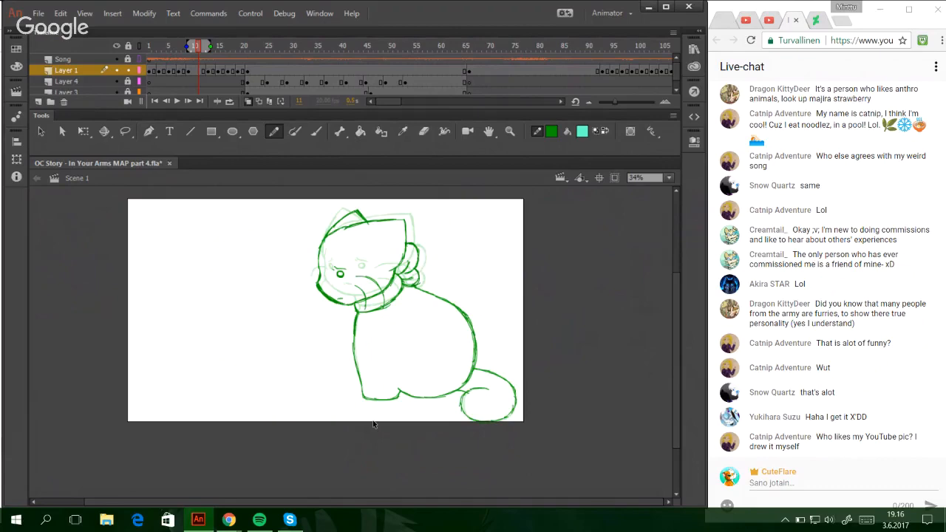
key(ctrl+Return)
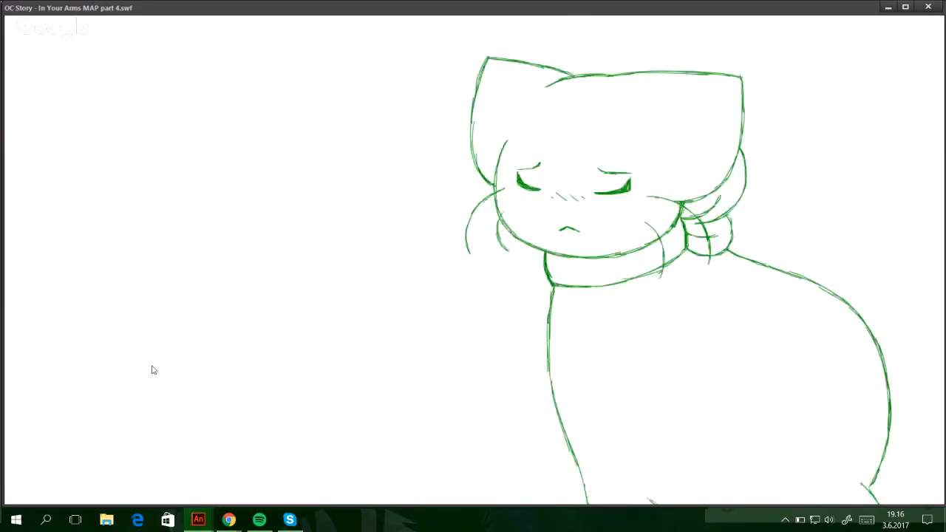
click(929, 7)
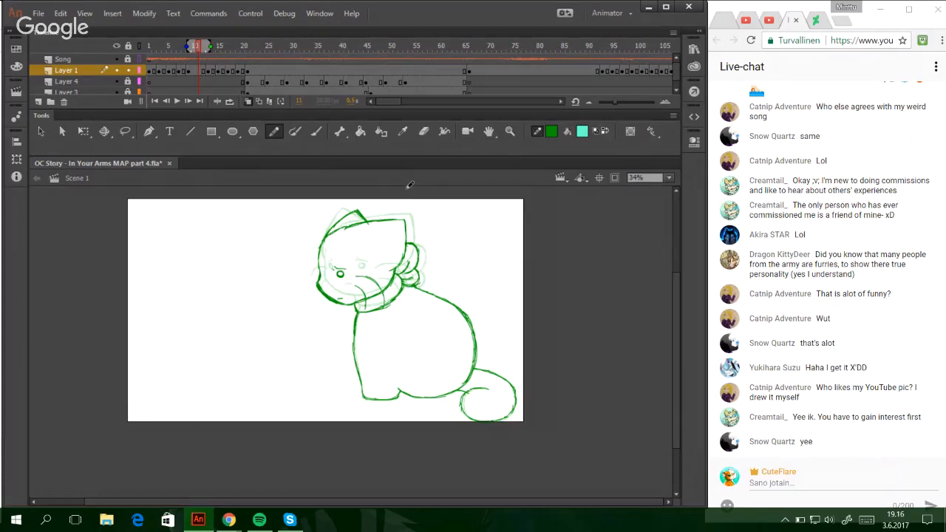
- Insert blank keyframes on the held in-between frames of Layer 1 from frame 2 to frame 18
click(154, 46)
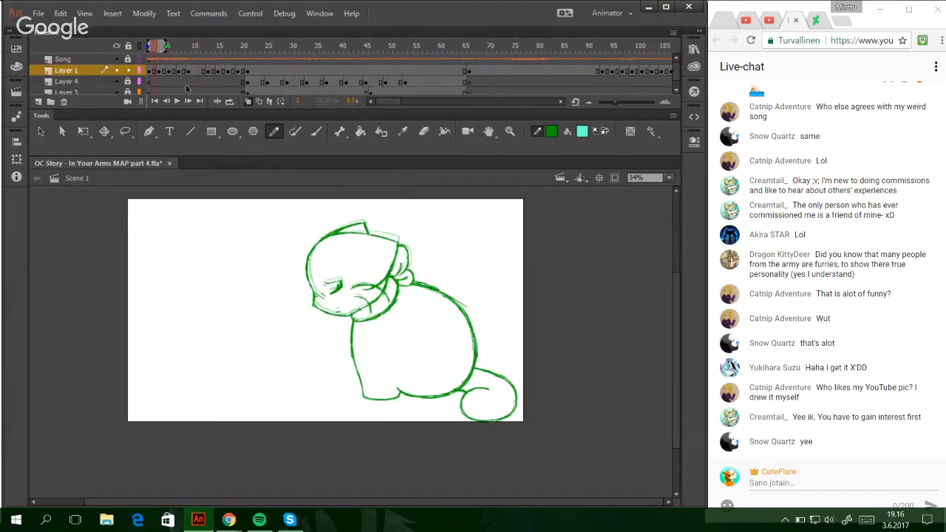
drag(158, 46, 194, 45)
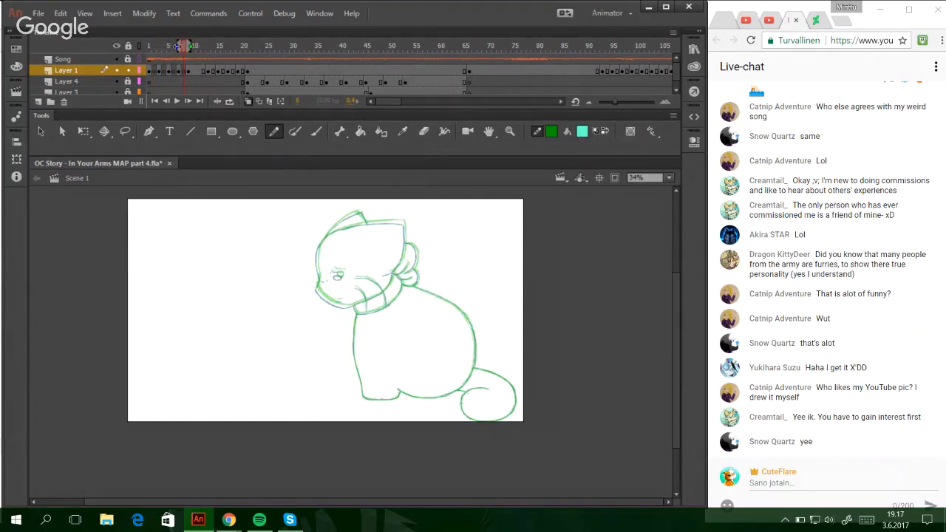
click(213, 47)
click(198, 48)
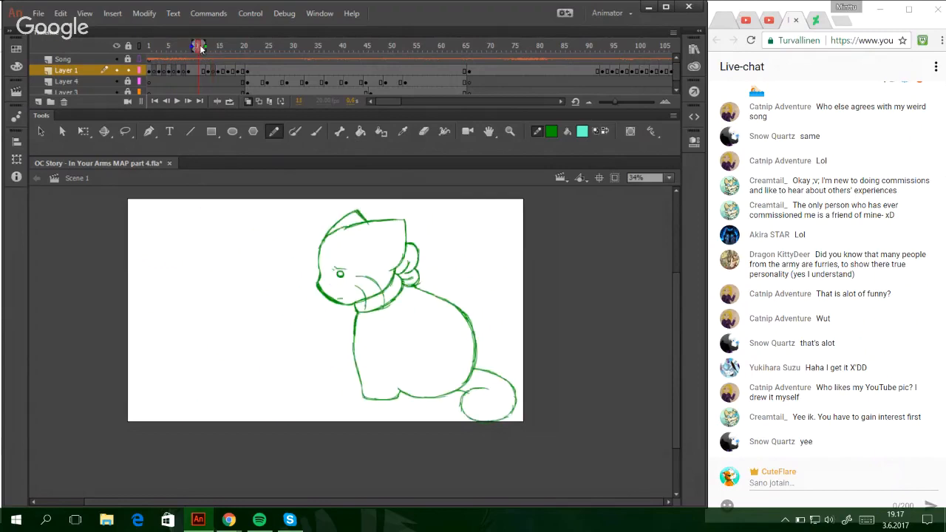
click(203, 47)
key(F7)
click(222, 47)
mouse_move(223, 46)
mouse_down()
mouse_move(244, 45)
mouse_move(233, 48)
mouse_up()
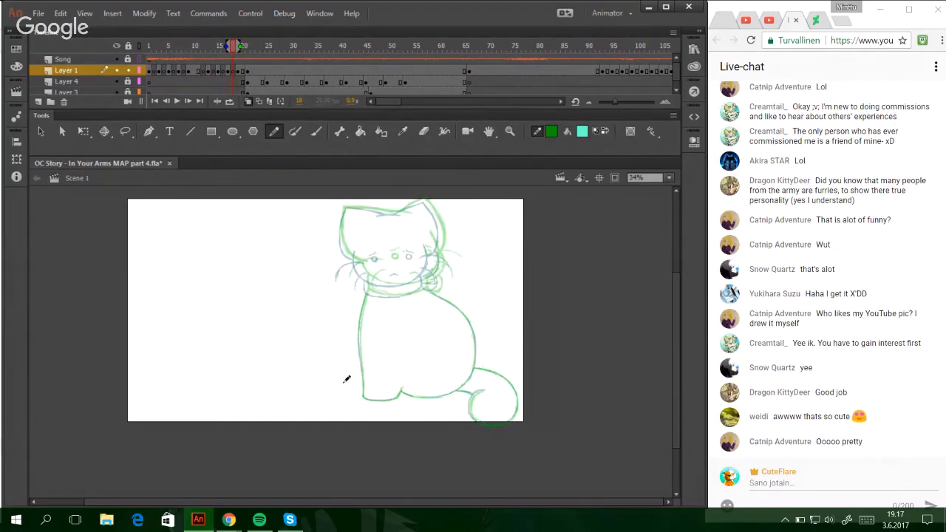
- On frame 2, pencil the top-of-head line from the forehead to the rear ear's tip between the onion-skin outlines
click(154, 47)
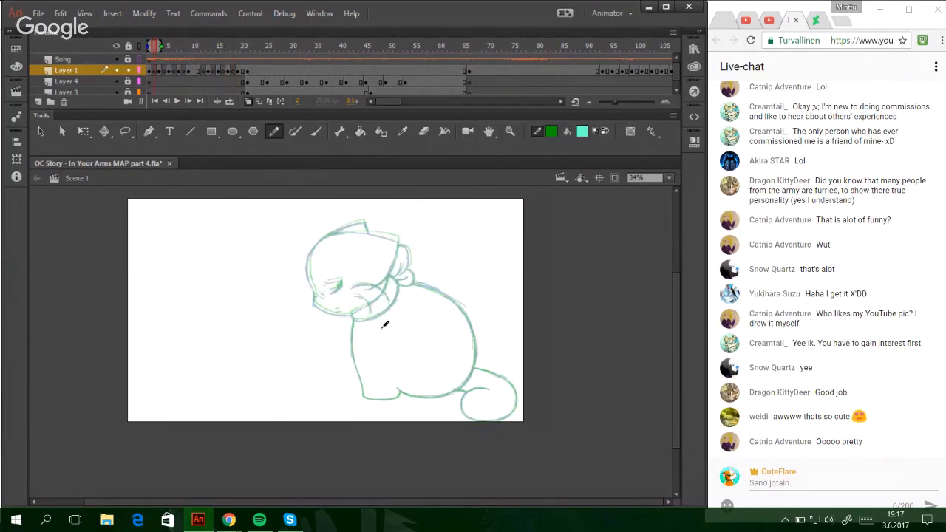
click(510, 131)
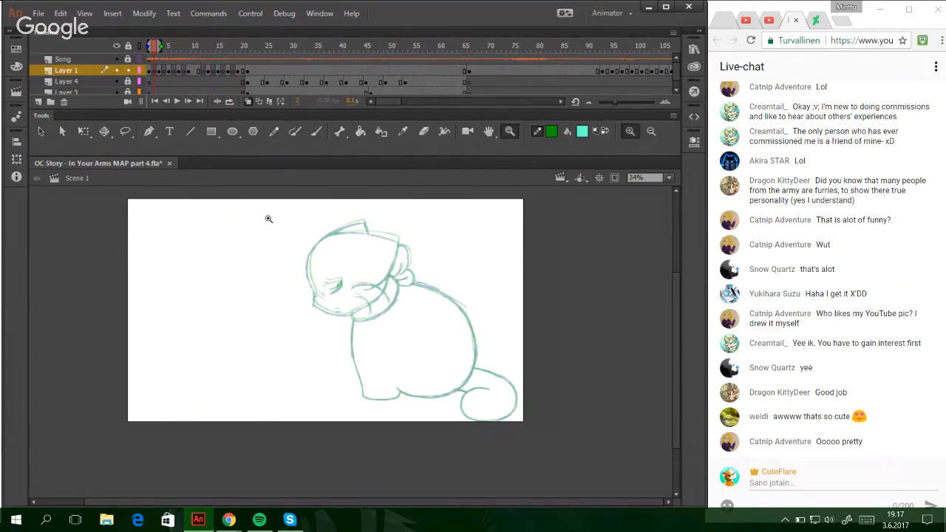
drag(264, 215, 462, 357)
drag(205, 200, 525, 444)
click(272, 135)
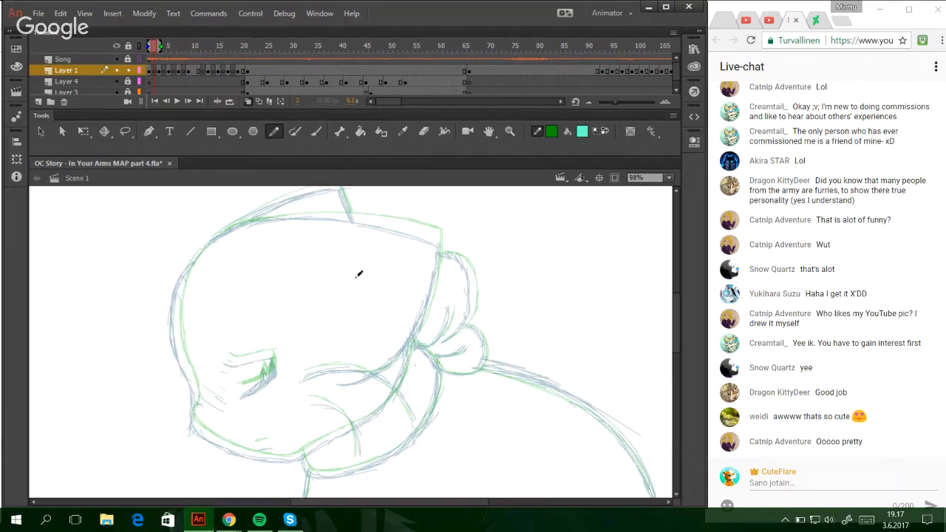
mouse_move(253, 222)
mouse_down()
mouse_move(363, 217)
mouse_move(327, 212)
mouse_move(421, 227)
mouse_up()
key(ctrl+z)
drag(356, 220, 420, 227)
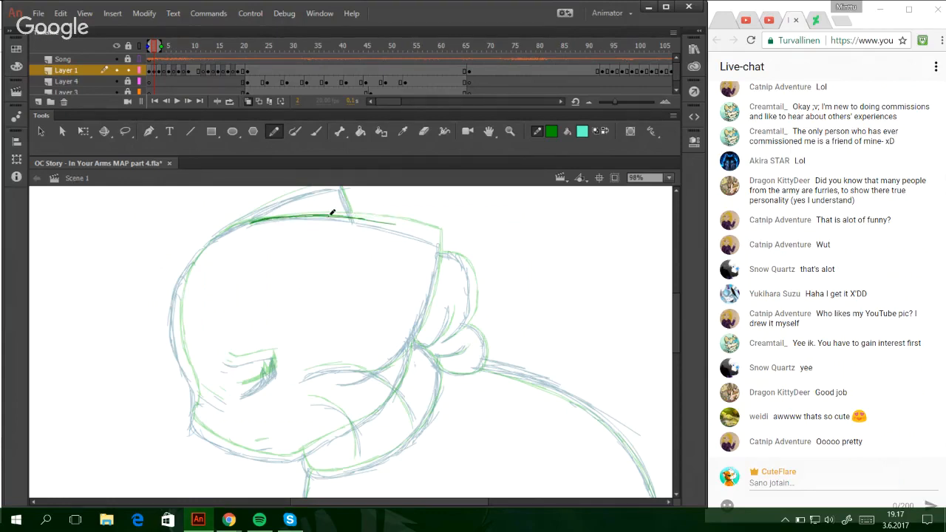
drag(329, 213, 437, 235)
- Pencil the rear edge of the ear and head from the ear tip down and around into the cheek
click(139, 71)
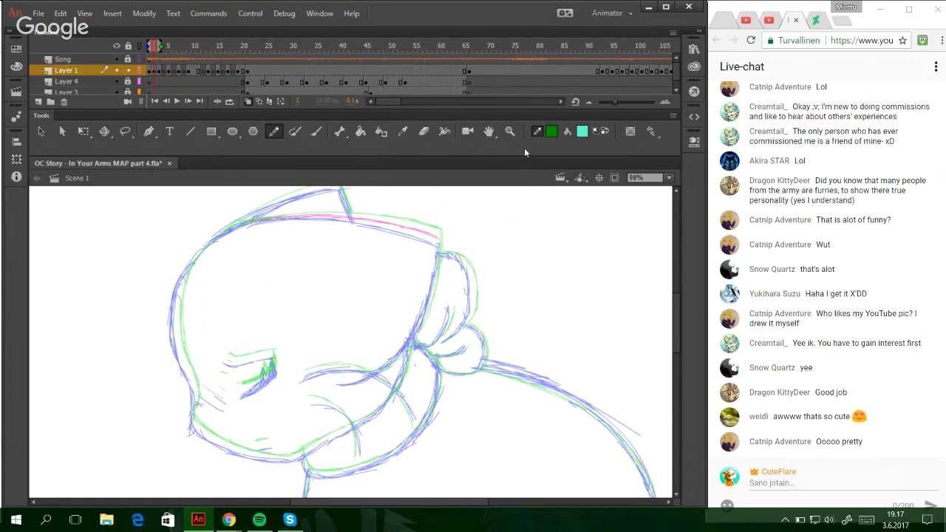
click(509, 131)
drag(167, 228, 536, 491)
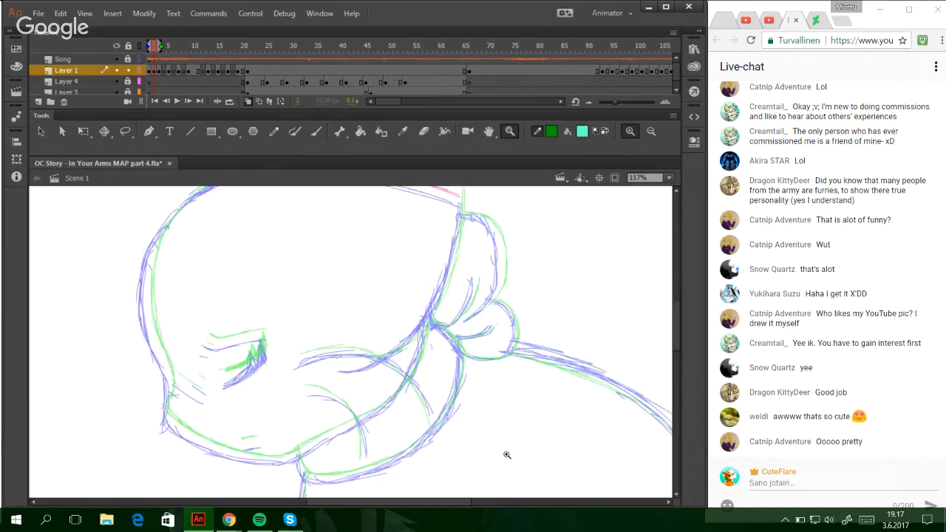
key(y)
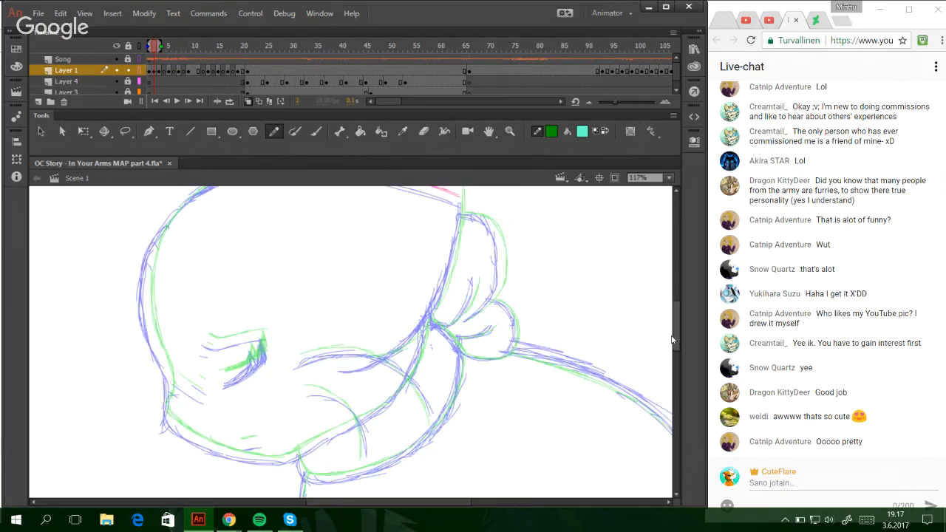
scroll(450, 320, up, 3)
click(138, 71)
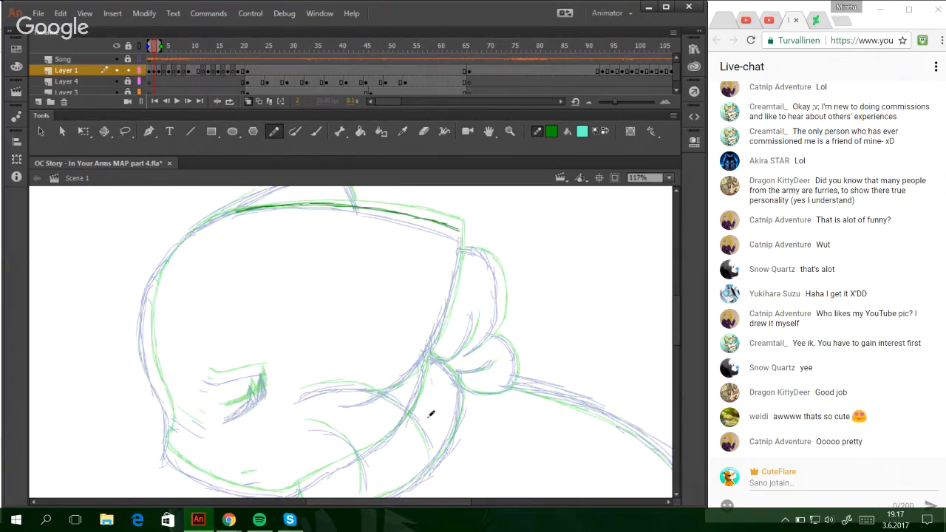
mouse_move(352, 397)
mouse_down()
mouse_move(393, 387)
mouse_move(355, 396)
mouse_move(410, 368)
mouse_move(374, 391)
mouse_move(409, 372)
mouse_move(390, 389)
mouse_move(427, 353)
mouse_up()
drag(389, 390, 428, 352)
key(ctrl+z)
key(ctrl+z)
mouse_move(382, 395)
mouse_down()
mouse_move(428, 354)
mouse_move(394, 388)
mouse_move(437, 332)
mouse_move(431, 342)
mouse_move(445, 305)
mouse_move(425, 351)
mouse_move(453, 280)
mouse_move(439, 331)
mouse_move(464, 234)
mouse_up()
drag(453, 284, 462, 230)
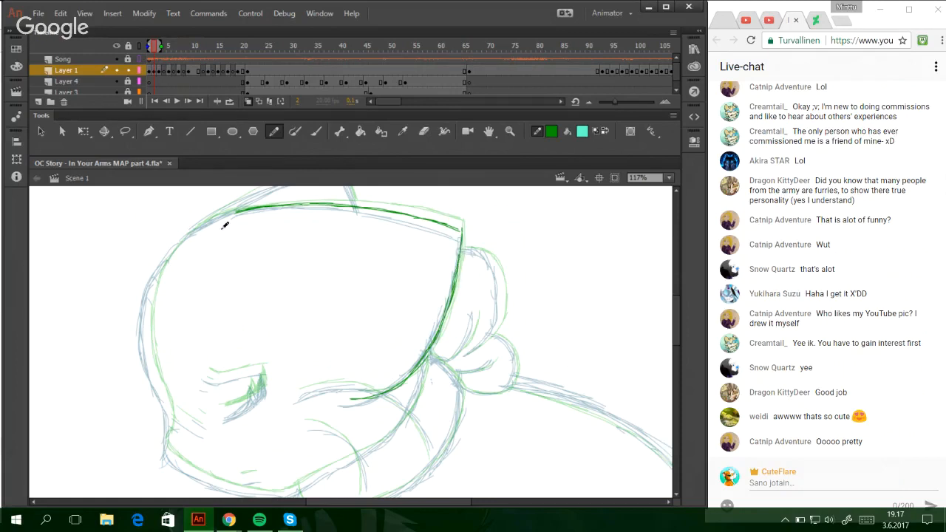
- Pencil the front of the head from the forehead down the face to the muzzle, between the onion-skin outlines
mouse_move(245, 208)
mouse_down()
mouse_move(199, 223)
mouse_move(218, 216)
mouse_move(175, 251)
mouse_up()
mouse_move(209, 215)
mouse_down()
mouse_move(162, 267)
mouse_move(185, 243)
mouse_up()
mouse_move(212, 211)
mouse_down()
mouse_move(149, 294)
mouse_move(166, 255)
mouse_move(147, 335)
mouse_up()
key(ctrl+z)
key(ctrl+z)
mouse_move(162, 262)
mouse_down()
mouse_move(150, 333)
mouse_move(154, 290)
mouse_move(154, 373)
mouse_move(151, 356)
mouse_move(170, 428)
mouse_move(169, 408)
mouse_move(165, 446)
mouse_move(165, 406)
mouse_move(171, 413)
mouse_move(166, 444)
mouse_up()
key(ctrl+z)
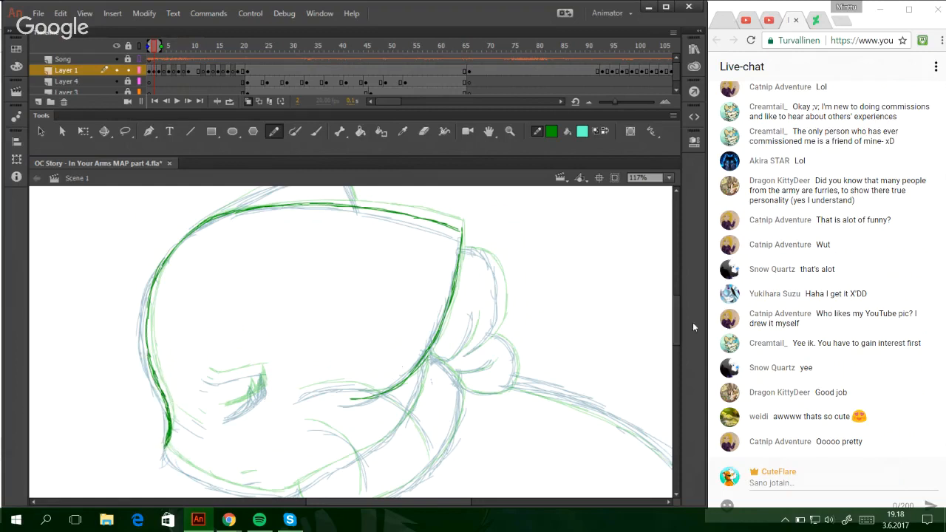
- Pencil the far ear above the head on frame 2, with both its long front edge and its short rear edge
drag(675, 325, 675, 314)
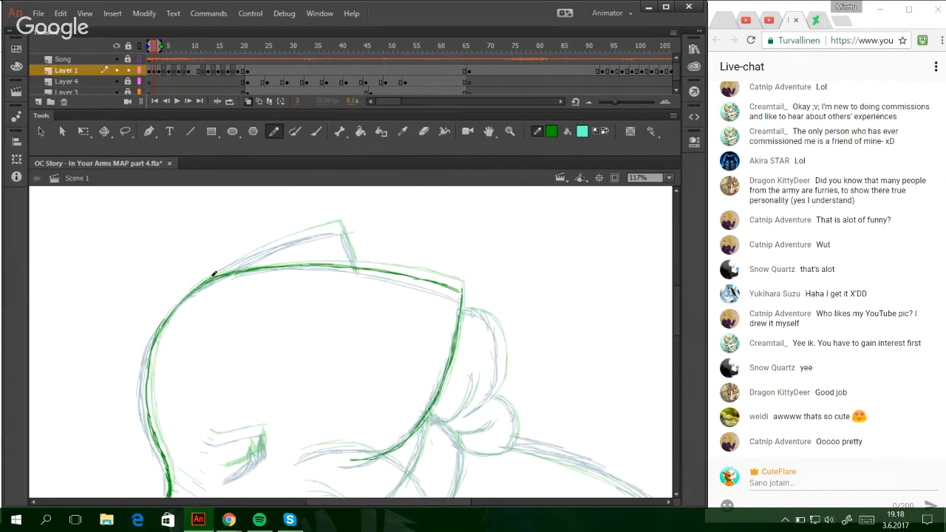
drag(212, 276, 291, 240)
mouse_move(234, 263)
mouse_down()
mouse_move(322, 226)
mouse_move(351, 234)
mouse_move(337, 226)
mouse_move(354, 264)
mouse_up()
drag(340, 224, 355, 267)
- Pencil the jaw line from the muzzle along the chin and up to the back of the head, between the onion-skin outlines
scroll(678, 321, down, 5)
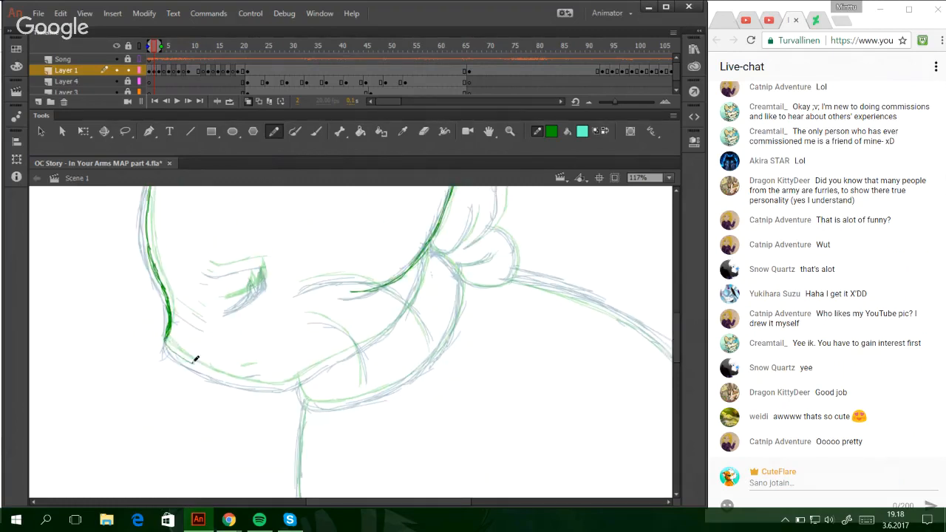
mouse_move(165, 342)
mouse_down()
mouse_move(270, 388)
mouse_move(278, 386)
mouse_move(245, 381)
mouse_move(291, 381)
mouse_move(279, 386)
mouse_move(369, 341)
mouse_up()
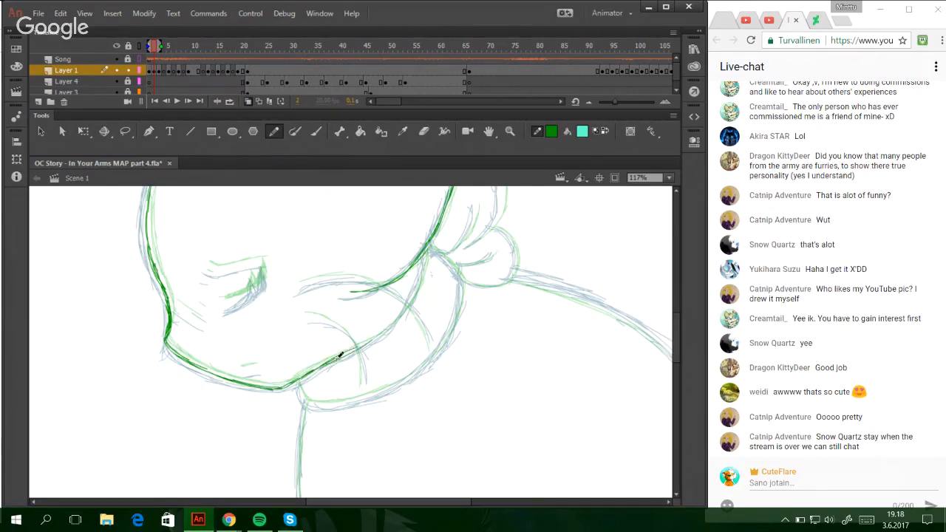
key(ctrl+z)
mouse_move(326, 365)
mouse_down()
mouse_move(389, 325)
mouse_move(423, 259)
mouse_up()
drag(416, 292, 429, 249)
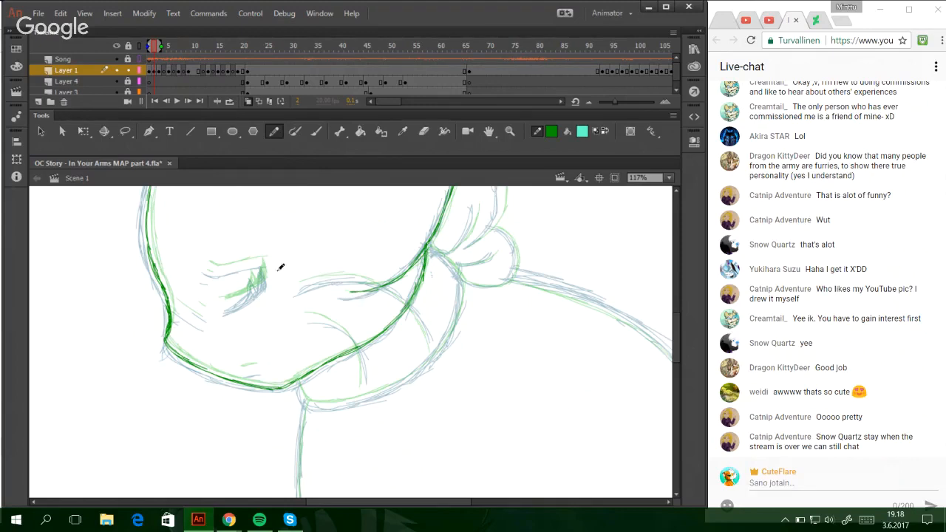
- Fill in the dark lash of the downcast eye on frame 2, extend the same lash on frame 1, and return to frame 2
mouse_move(248, 294)
mouse_down()
mouse_move(224, 305)
mouse_move(265, 284)
mouse_move(232, 296)
mouse_move(265, 279)
mouse_move(263, 260)
mouse_move(266, 279)
mouse_move(264, 265)
mouse_move(259, 285)
mouse_move(259, 269)
mouse_up()
key(ctrl+z)
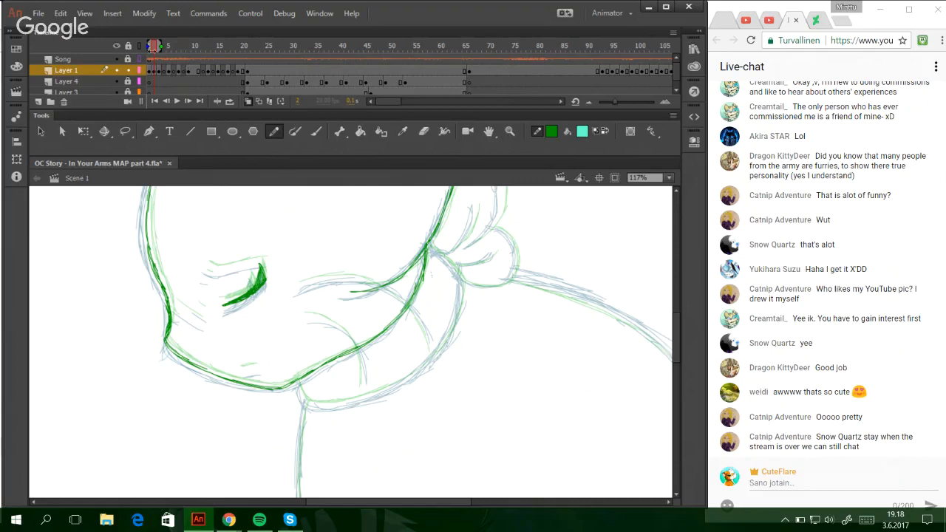
click(161, 100)
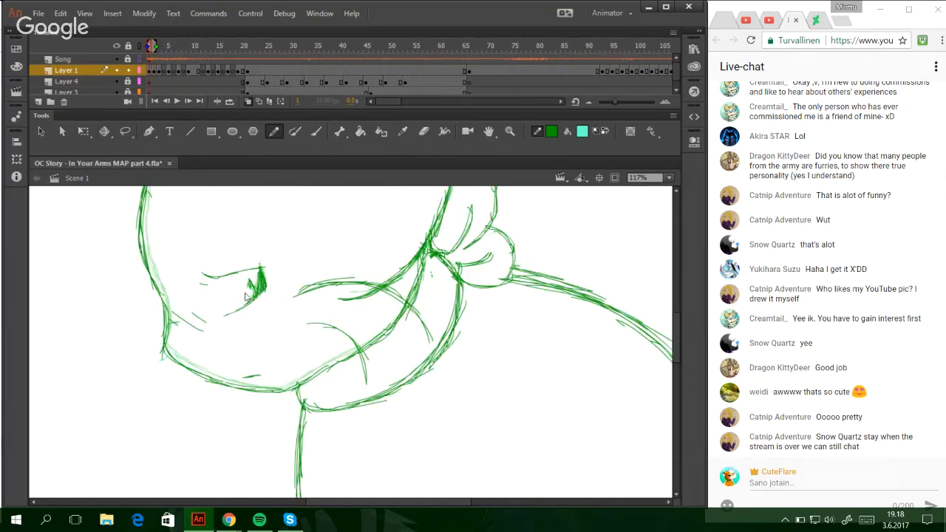
mouse_move(246, 296)
mouse_down()
mouse_move(223, 315)
mouse_move(231, 305)
mouse_up()
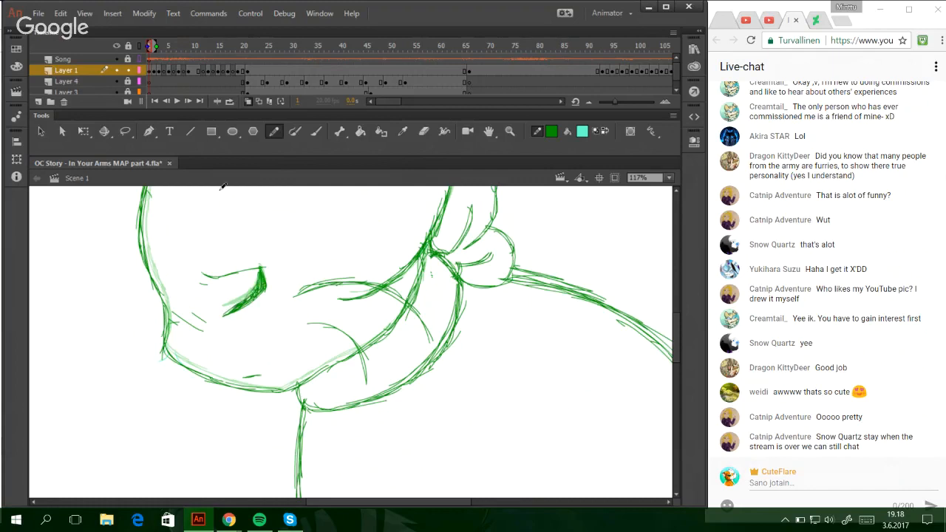
click(185, 101)
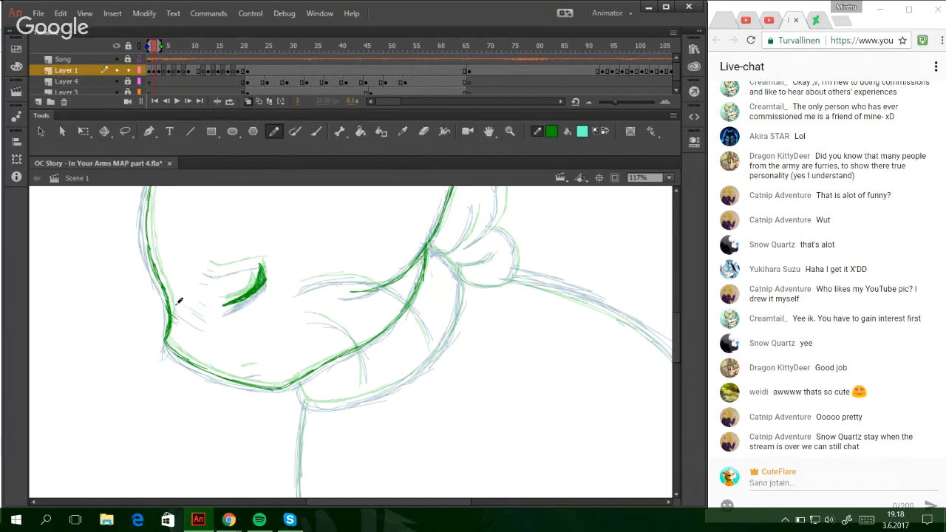
- Pencil the short marks beside the muzzle, the line above the eye and the small mouth marks
drag(178, 301, 198, 323)
mouse_move(212, 265)
mouse_down()
mouse_move(252, 259)
mouse_move(209, 271)
mouse_up()
drag(244, 367, 260, 363)
- Pencil the two curved marking lines on the cheek, one across the jaw and a smaller one beneath it
mouse_move(298, 286)
mouse_down()
mouse_move(370, 282)
mouse_move(297, 289)
mouse_move(358, 275)
mouse_up()
key(ctrl+z)
key(ctrl+z)
mouse_move(299, 286)
mouse_down()
mouse_move(366, 275)
mouse_move(407, 298)
mouse_up()
key(ctrl+z)
mouse_move(298, 286)
mouse_down()
mouse_move(334, 272)
mouse_move(373, 276)
mouse_move(419, 314)
mouse_move(433, 348)
mouse_up()
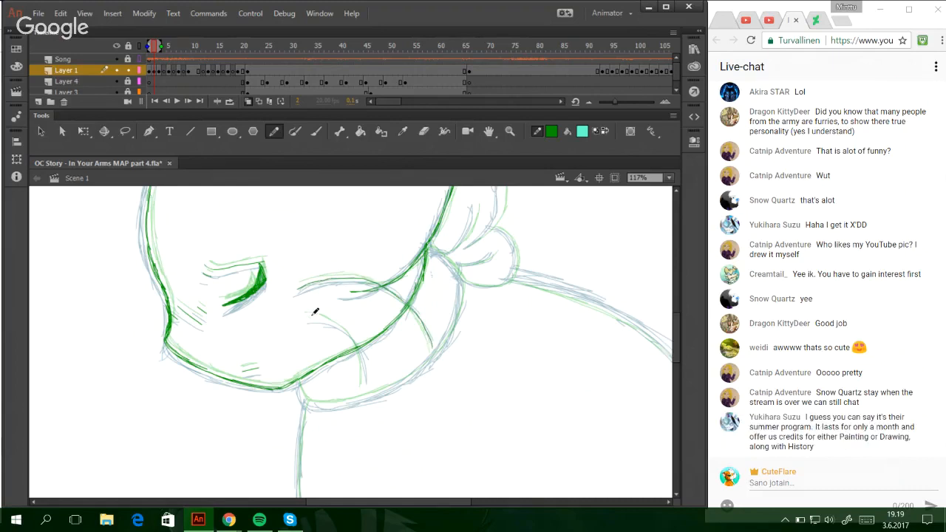
drag(309, 315, 356, 340)
drag(364, 378, 363, 384)
- Pencil the rounded neck contour below the jaw, from under the chin around to the back of the head
mouse_move(299, 377)
mouse_down()
mouse_move(316, 403)
mouse_move(307, 402)
mouse_move(349, 403)
mouse_move(306, 397)
mouse_move(323, 406)
mouse_move(367, 397)
mouse_move(431, 354)
mouse_up()
key(ctrl+z)
key(ctrl+z)
drag(397, 383, 452, 316)
mouse_move(436, 359)
mouse_down()
mouse_move(463, 275)
mouse_move(458, 295)
mouse_up()
key(ctrl+z)
key(ctrl+z)
mouse_move(445, 343)
mouse_down()
mouse_move(464, 279)
mouse_move(461, 294)
mouse_move(459, 272)
mouse_move(432, 247)
mouse_move(452, 258)
mouse_up()
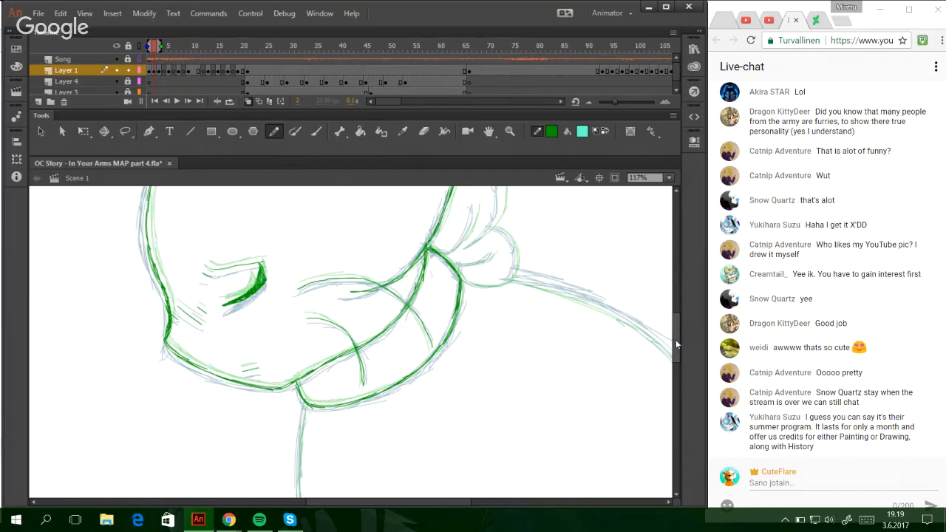
- Pencil the two rounded hair tufts behind the head together with their inner strand lines
drag(675, 339, 675, 321)
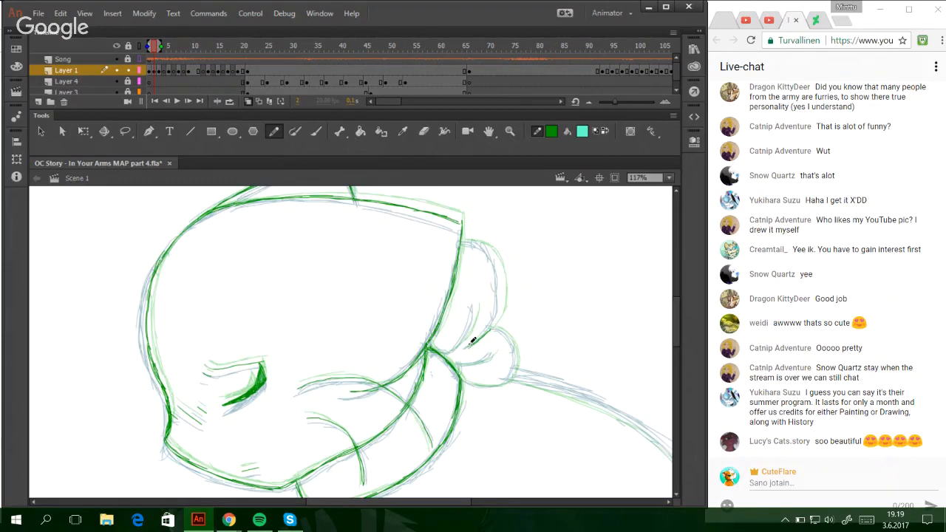
mouse_move(489, 326)
mouse_down()
mouse_move(499, 269)
mouse_move(501, 296)
mouse_move(497, 263)
mouse_move(502, 277)
mouse_move(495, 252)
mouse_move(501, 279)
mouse_move(476, 242)
mouse_move(493, 248)
mouse_move(468, 241)
mouse_up()
mouse_move(467, 378)
mouse_down()
mouse_move(502, 377)
mouse_move(477, 386)
mouse_move(464, 377)
mouse_move(483, 383)
mouse_move(511, 369)
mouse_move(499, 382)
mouse_move(514, 349)
mouse_move(512, 373)
mouse_move(506, 337)
mouse_up()
mouse_move(440, 344)
mouse_down()
mouse_move(472, 312)
mouse_move(467, 333)
mouse_move(476, 303)
mouse_up()
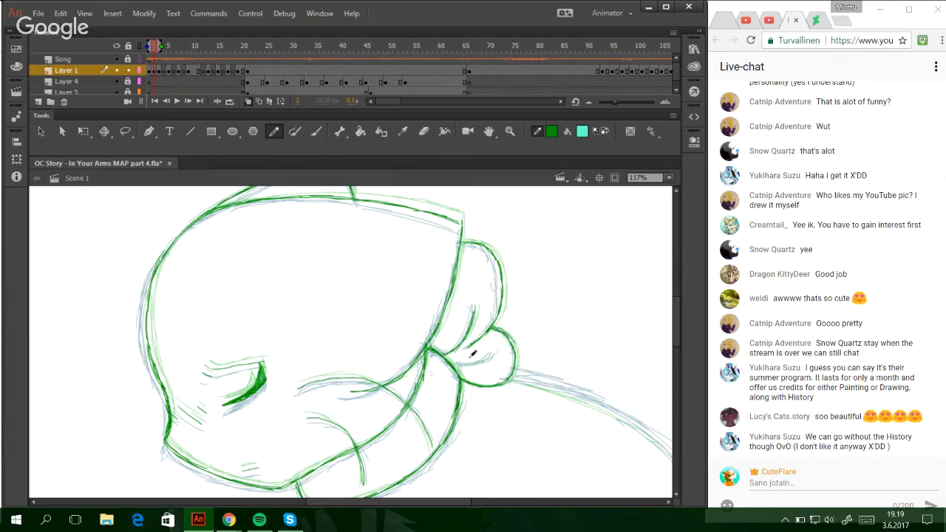
drag(451, 362, 496, 351)
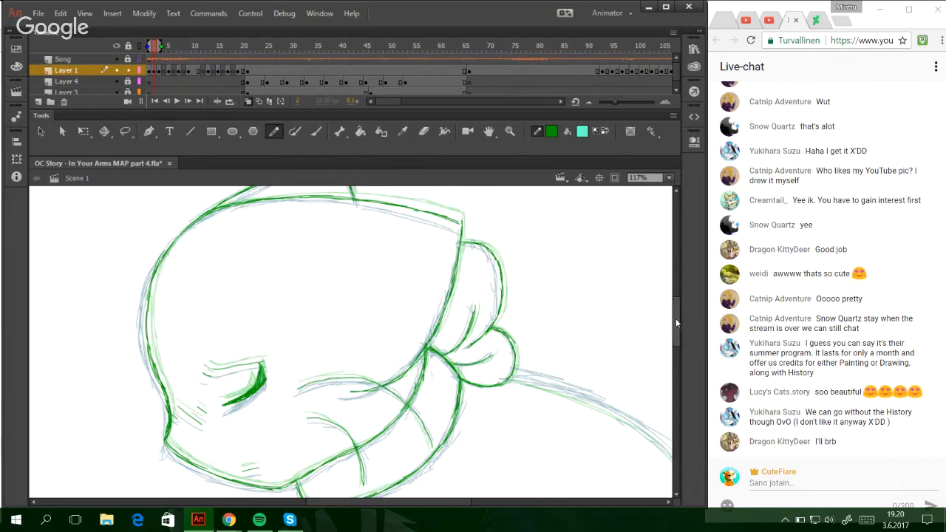
- Pencil the chest line from below the chin down the front of the body
drag(675, 323, 675, 365)
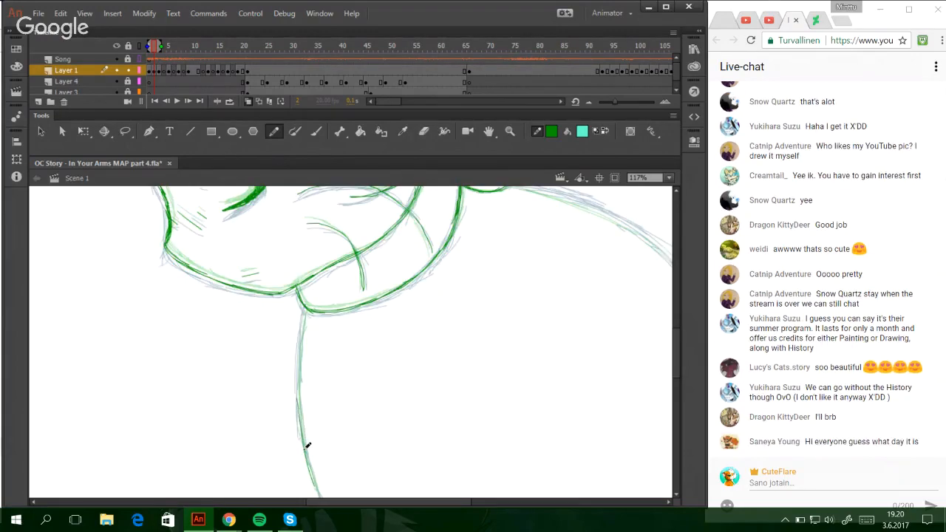
drag(317, 486, 298, 372)
drag(301, 431, 303, 322)
drag(300, 387, 303, 309)
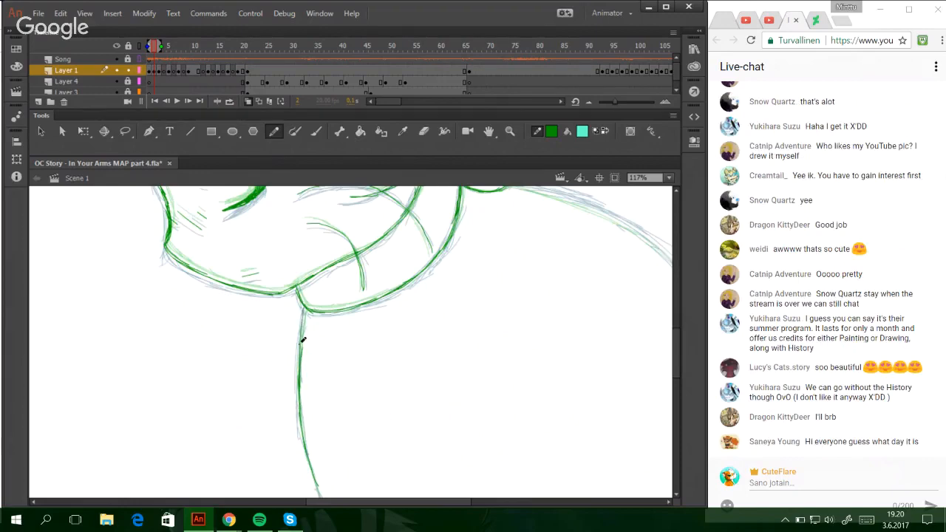
drag(300, 342, 304, 309)
- Pencil the arched back line from the lower hair tuft down toward the rump
drag(678, 354, 677, 332)
drag(447, 502, 500, 502)
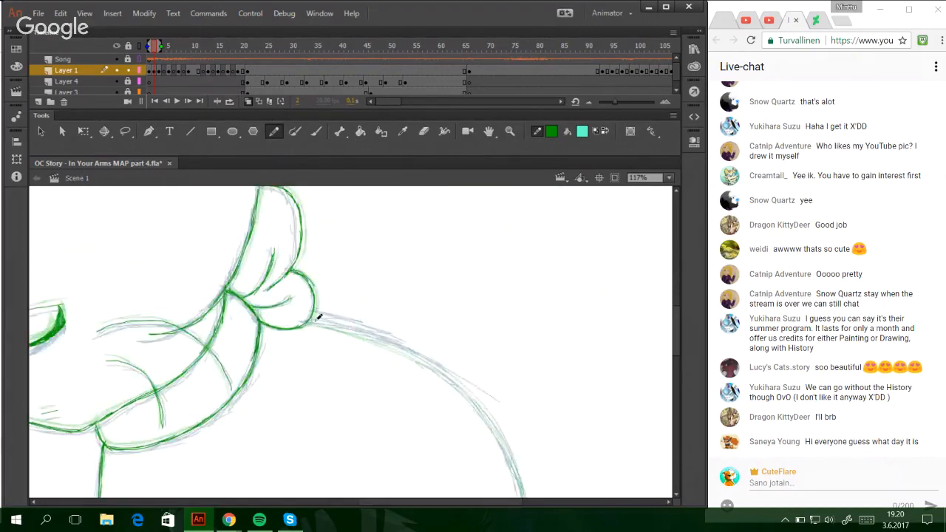
drag(319, 317, 414, 351)
mouse_move(342, 332)
mouse_down()
mouse_move(446, 380)
mouse_move(411, 354)
mouse_move(433, 366)
mouse_move(498, 428)
mouse_move(470, 397)
mouse_move(515, 459)
mouse_move(526, 493)
mouse_up()
drag(507, 437, 531, 490)
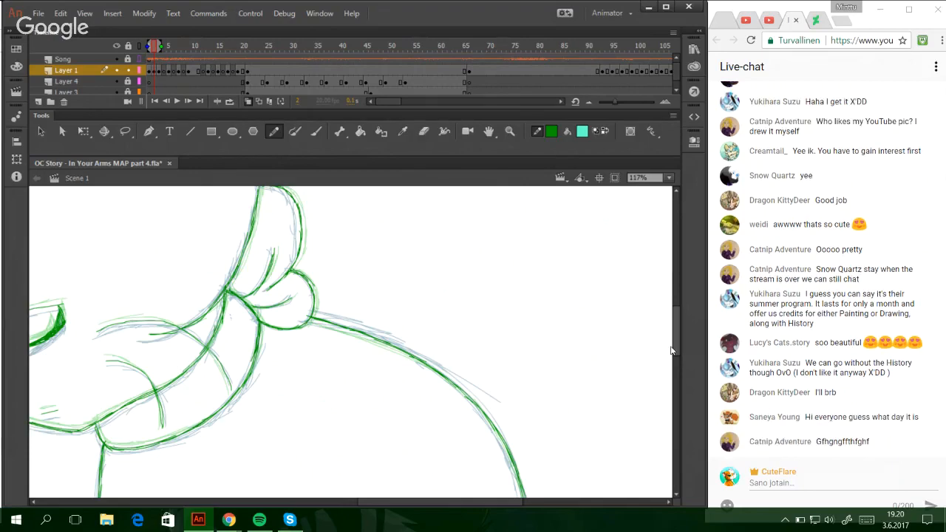
- Pencil the underside of the body from the notch behind the front paw around to the base of the tail
scroll(672, 357, down, 5)
scroll(668, 379, down, 2)
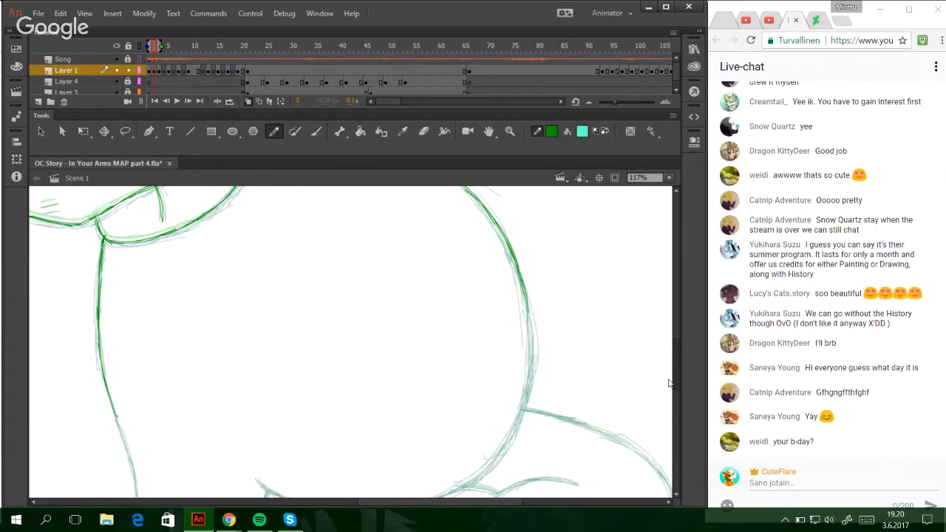
scroll(668, 383, up, 2)
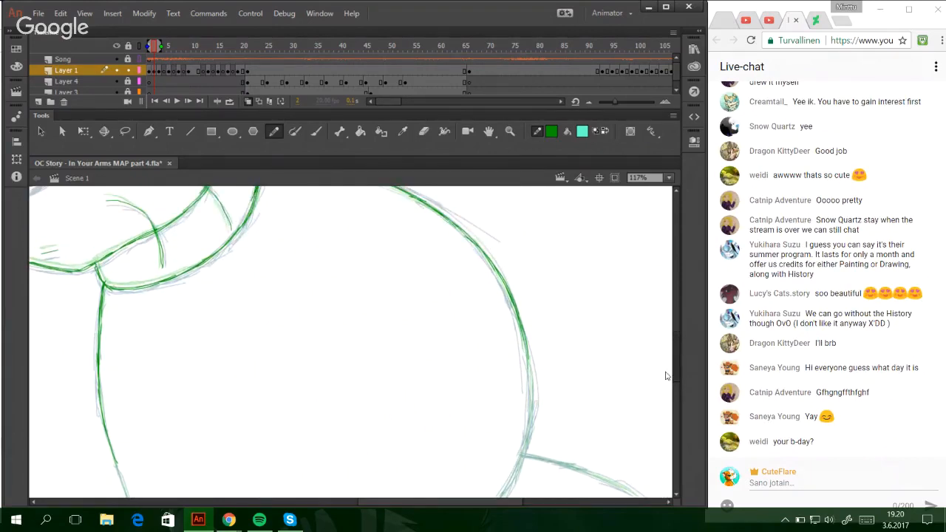
scroll(666, 378, down, 3)
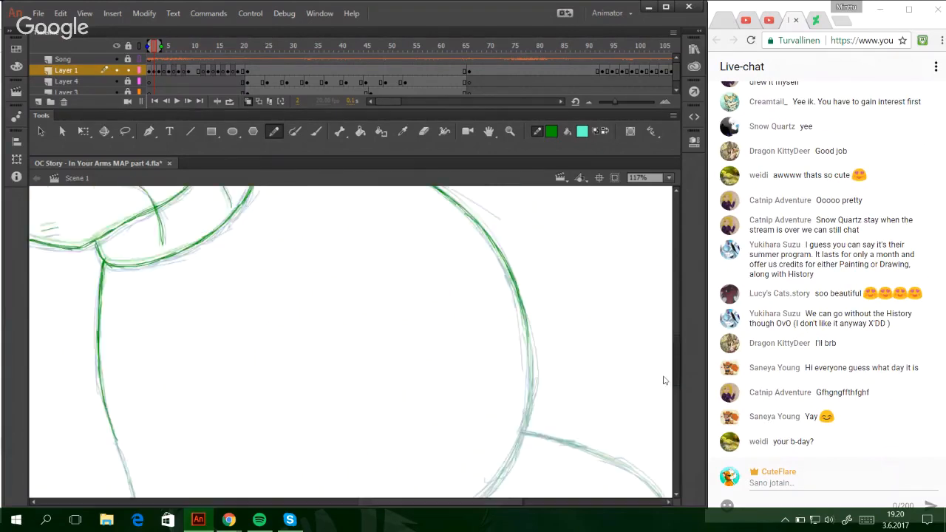
scroll(658, 387, down, 1)
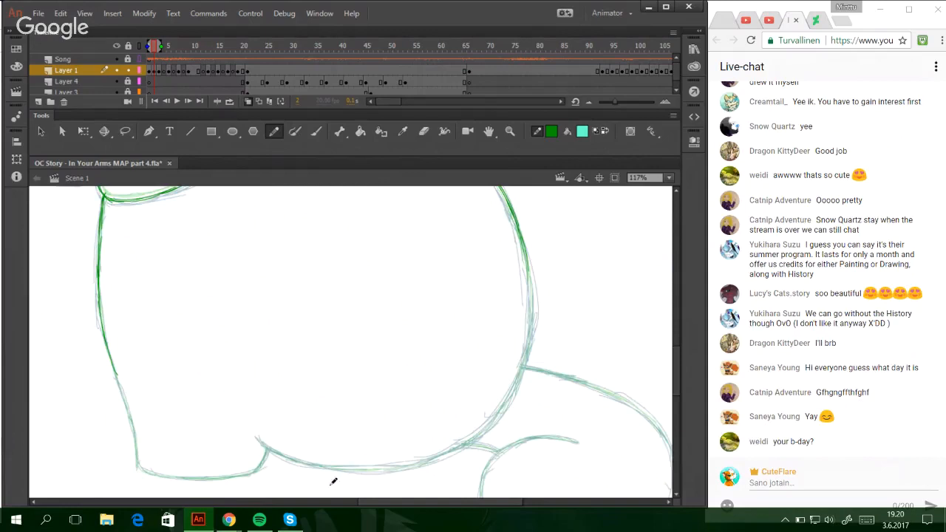
mouse_move(258, 439)
mouse_down()
mouse_move(295, 456)
mouse_move(390, 470)
mouse_up()
drag(312, 463, 427, 465)
mouse_move(371, 470)
mouse_down()
mouse_move(429, 458)
mouse_move(356, 470)
mouse_move(445, 456)
mouse_move(468, 441)
mouse_up()
drag(404, 469, 495, 425)
mouse_move(445, 452)
mouse_down()
mouse_move(484, 429)
mouse_move(521, 375)
mouse_up()
drag(485, 435, 520, 380)
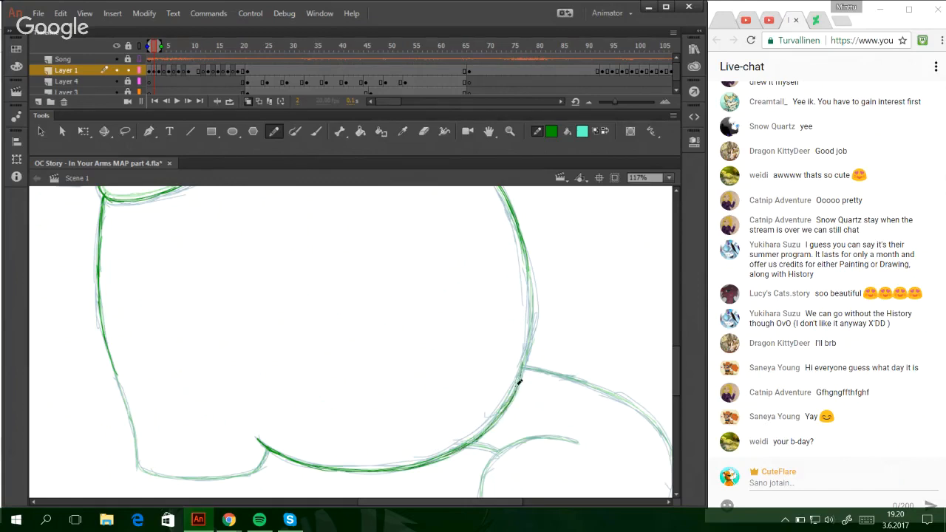
- Connect the rump to the back line and pencil the lower front leg and paw outline
drag(498, 410, 529, 307)
drag(522, 372, 534, 274)
drag(534, 325, 520, 230)
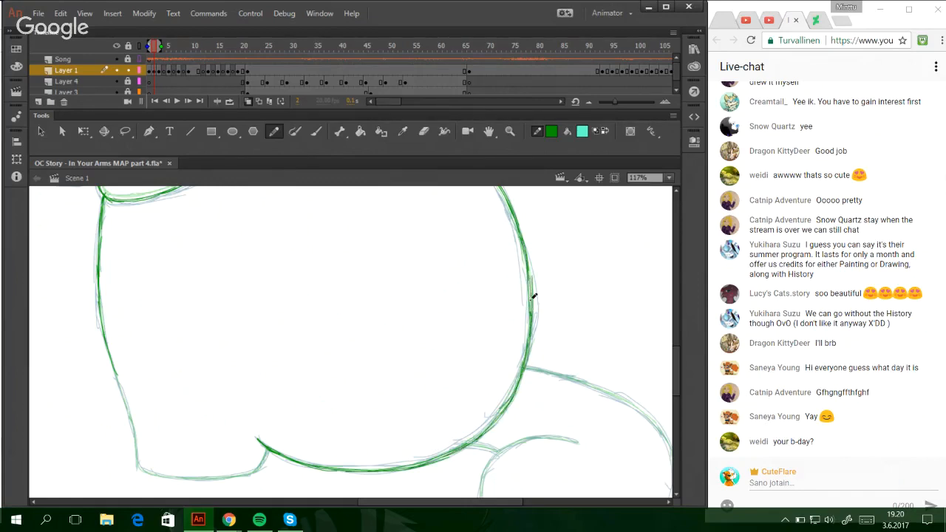
drag(531, 299, 519, 233)
mouse_move(115, 364)
mouse_down()
mouse_move(144, 470)
mouse_move(248, 473)
mouse_move(266, 446)
mouse_up()
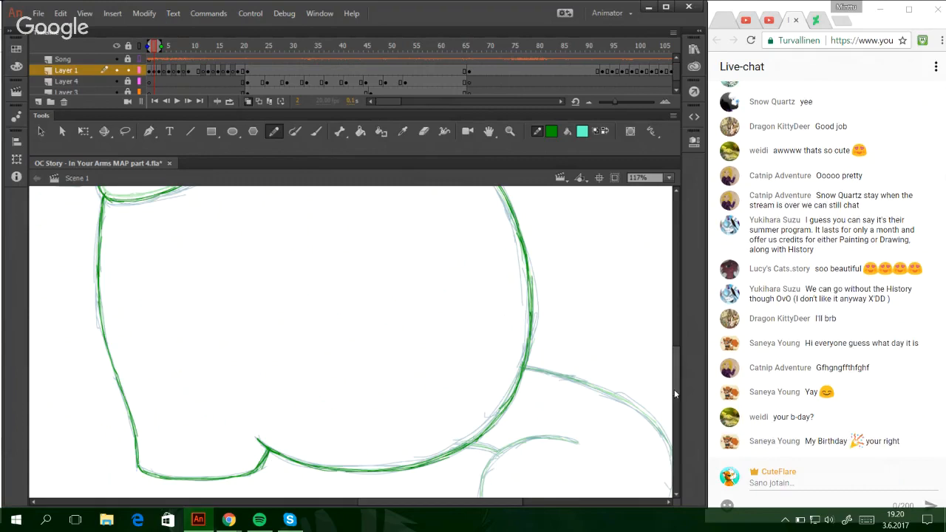
- Pencil the curled tail's tip and its inner side down to the lower edge of the stage
drag(674, 390, 674, 402)
drag(473, 501, 506, 501)
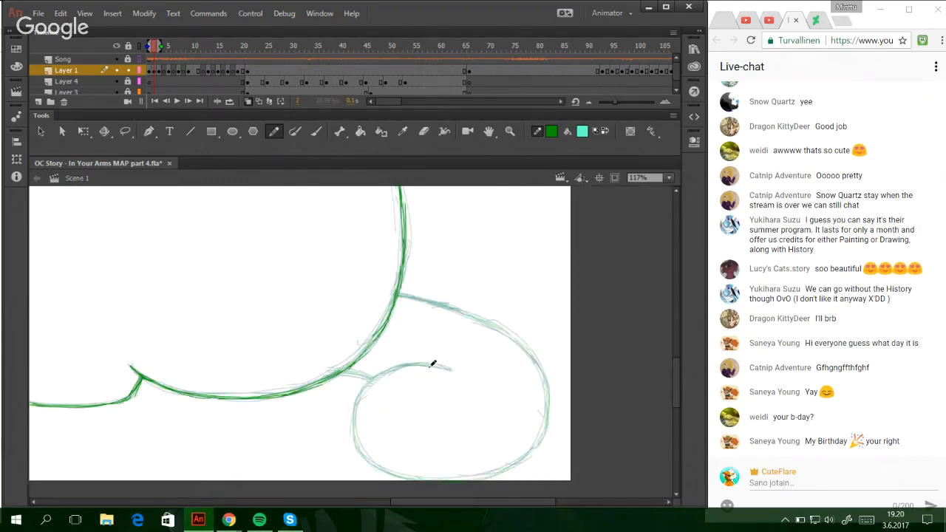
mouse_move(452, 368)
mouse_down()
mouse_move(386, 367)
mouse_move(403, 363)
mouse_move(369, 391)
mouse_move(367, 383)
mouse_move(359, 421)
mouse_move(355, 406)
mouse_move(368, 452)
mouse_move(359, 447)
mouse_move(408, 480)
mouse_up()
key(ctrl+z)
key(ctrl+z)
key(ctrl+z)
key(ctrl+z)
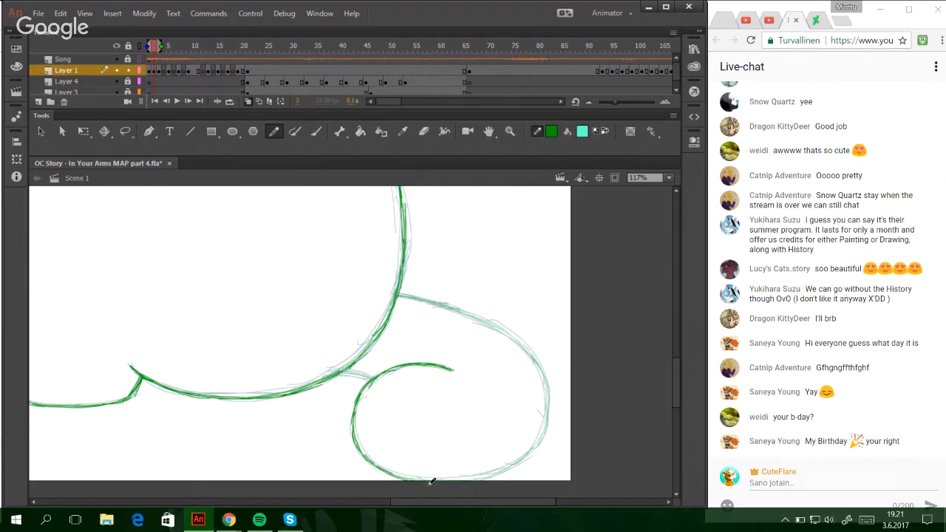
- Pencil the bottom curve of the curled tail and carry it up along its outer side
mouse_move(366, 458)
mouse_down()
mouse_move(414, 480)
mouse_move(485, 477)
mouse_move(518, 458)
mouse_up()
key(ctrl+z)
key(ctrl+z)
mouse_move(468, 479)
mouse_down()
mouse_move(512, 463)
mouse_move(536, 438)
mouse_up()
key(ctrl+z)
key(ctrl+z)
mouse_move(501, 469)
mouse_down()
mouse_move(543, 432)
mouse_move(544, 387)
mouse_up()
key(ctrl+z)
key(ctrl+z)
key(ctrl+z)
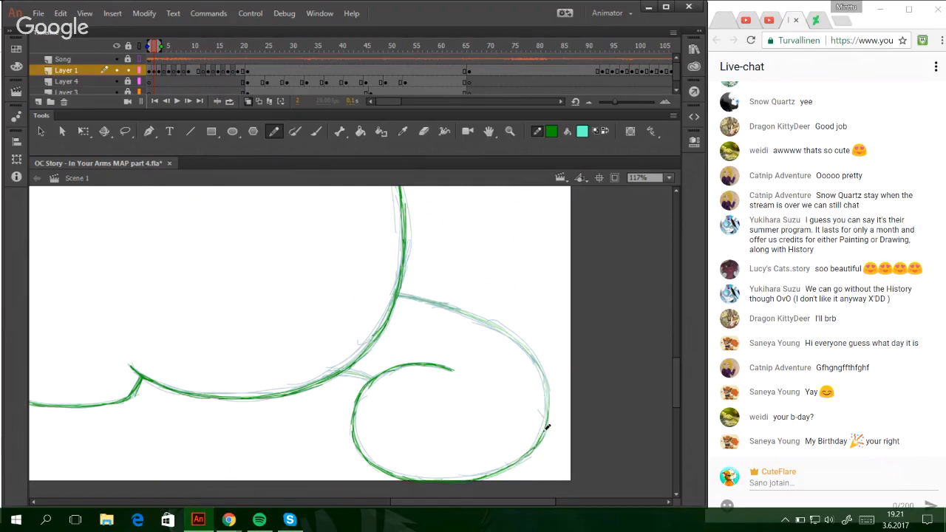
- Close the tail's outer contour up to the rump and pencil the short line joining its inner curl to the body
mouse_move(546, 436)
mouse_down()
mouse_move(548, 380)
mouse_move(517, 342)
mouse_up()
mouse_move(399, 296)
mouse_down()
mouse_move(510, 332)
mouse_move(551, 386)
mouse_up()
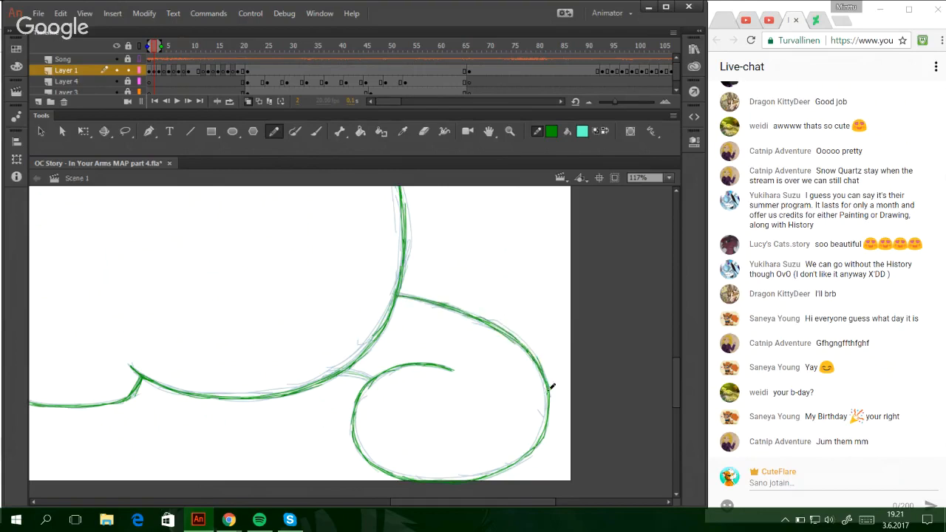
drag(338, 369, 374, 378)
- On frame 4, pencil the whole curled tail and the short line joining it to the body over the onion-skin outlines
drag(417, 504, 355, 514)
mouse_move(674, 384)
mouse_down()
mouse_move(663, 309)
mouse_move(654, 401)
mouse_up()
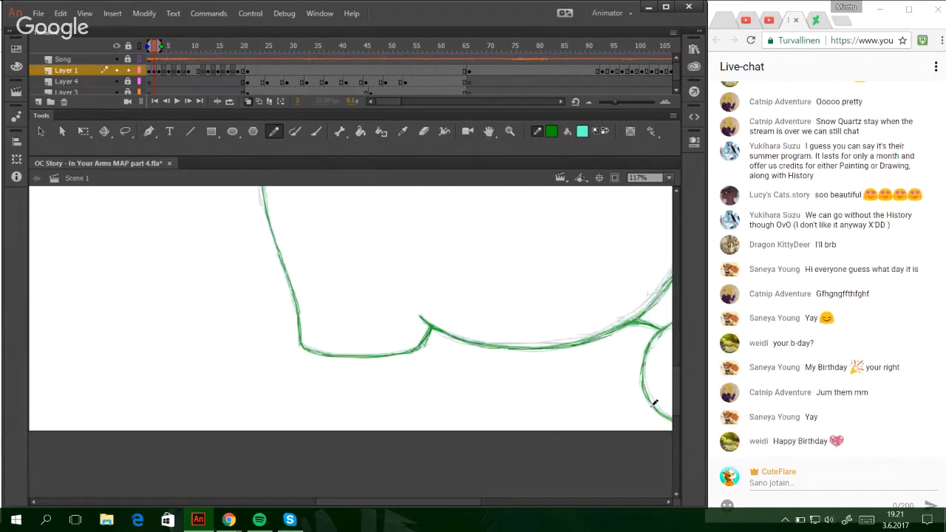
drag(462, 502, 526, 506)
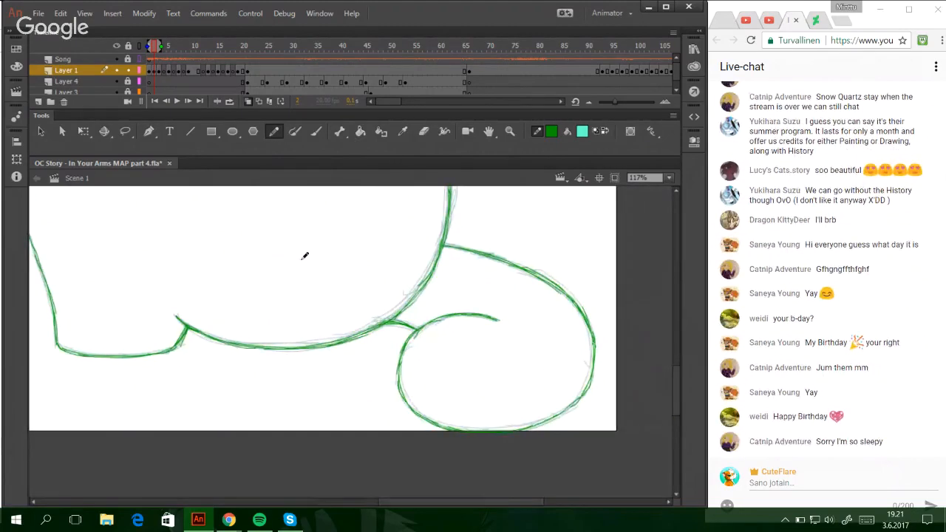
click(187, 102)
click(187, 103)
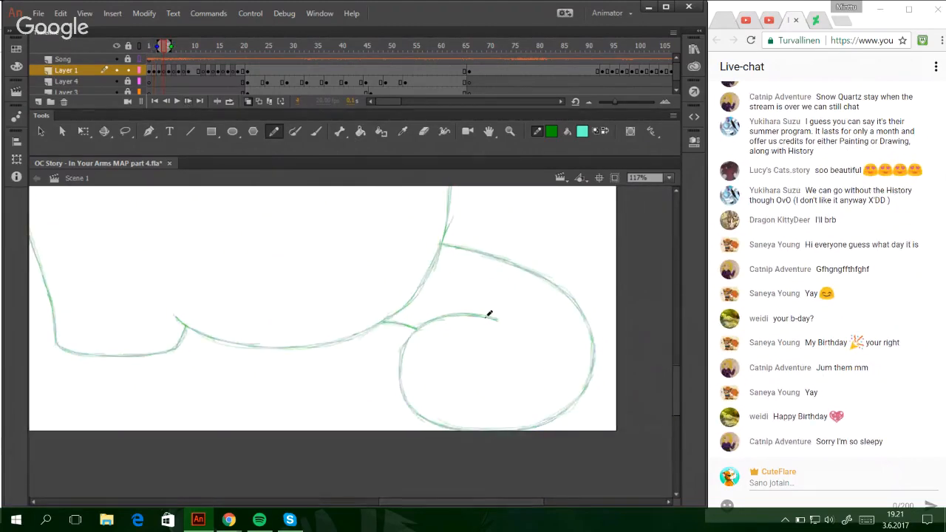
mouse_move(498, 317)
mouse_down()
mouse_move(462, 310)
mouse_move(414, 349)
mouse_move(401, 378)
mouse_move(419, 407)
mouse_move(470, 427)
mouse_move(574, 401)
mouse_move(596, 367)
mouse_move(596, 332)
mouse_move(557, 279)
mouse_move(454, 241)
mouse_move(538, 271)
mouse_up()
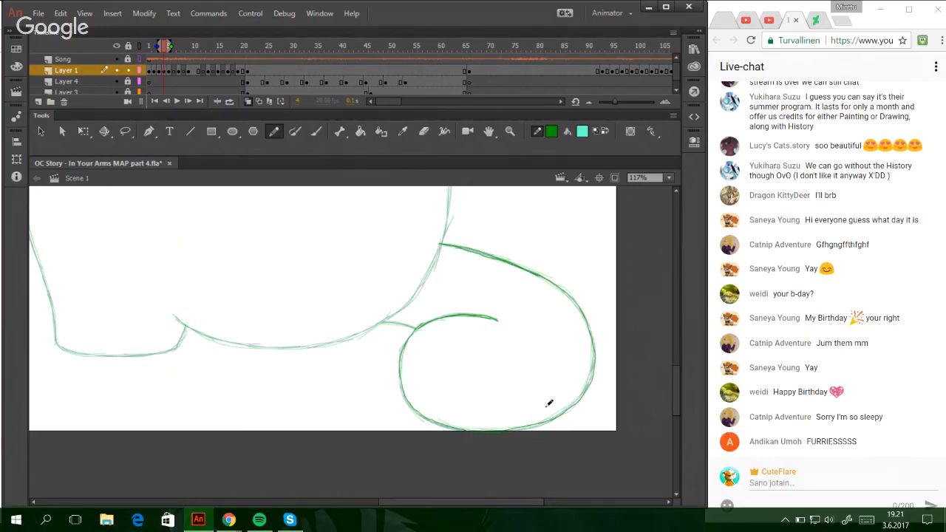
mouse_move(484, 428)
mouse_down()
mouse_move(551, 414)
mouse_move(600, 384)
mouse_up()
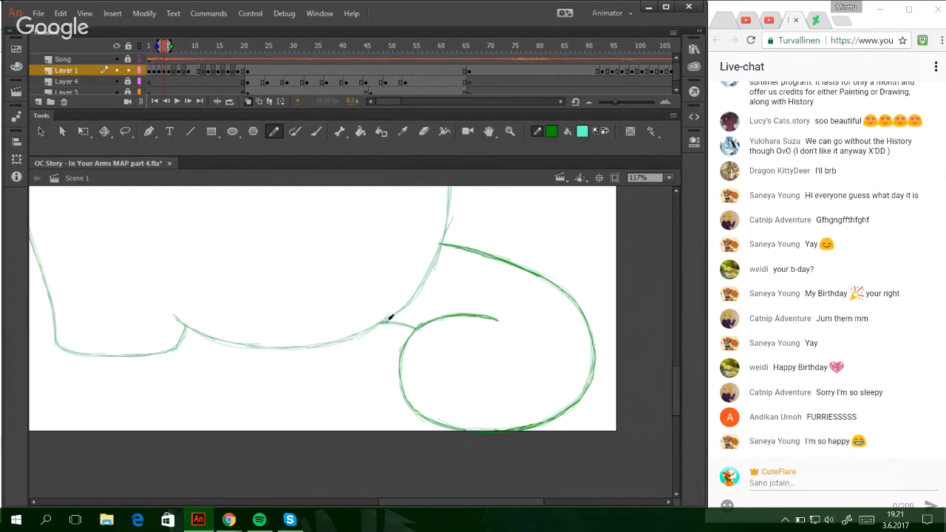
drag(381, 322, 419, 329)
drag(475, 504, 430, 508)
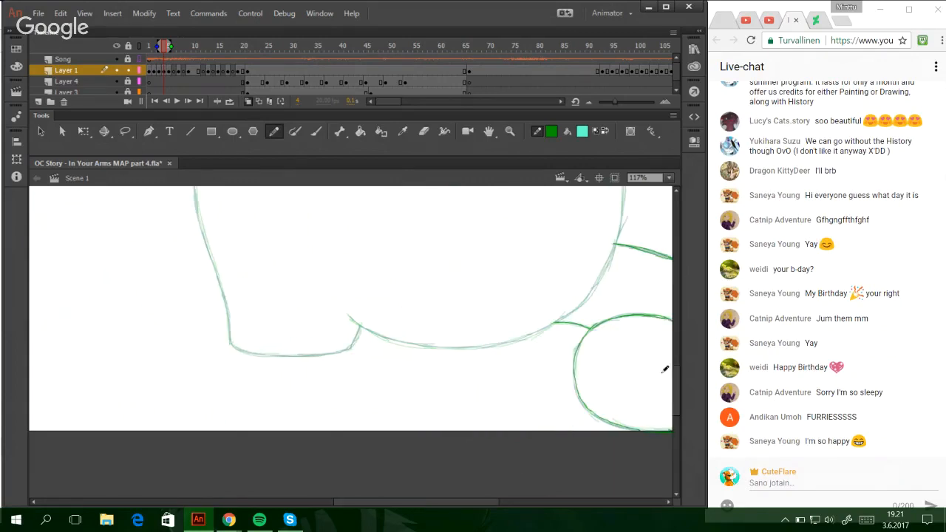
scroll(657, 367, up, 4)
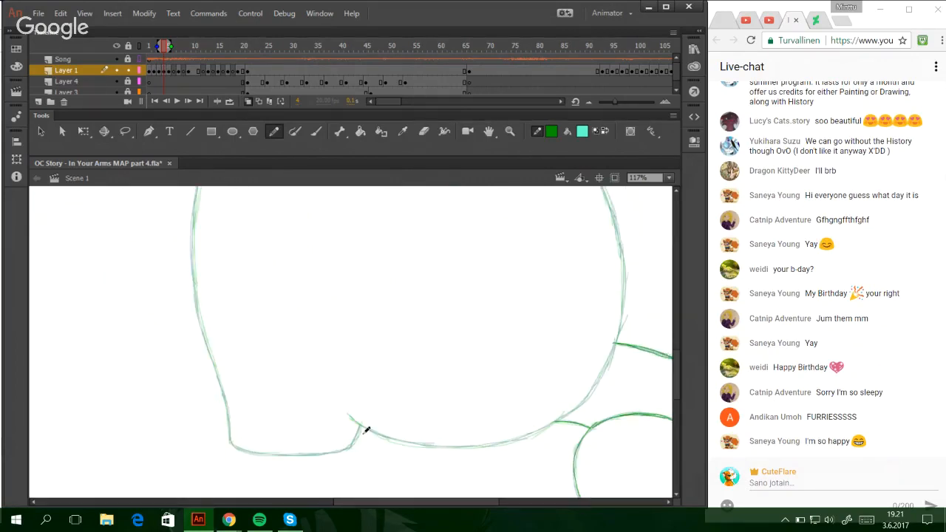
- Pencil the body's belly curve with the rump on frame 4, plus the chest and front leg down around the paw
mouse_move(352, 412)
mouse_down()
mouse_move(429, 444)
mouse_move(476, 441)
mouse_move(538, 428)
mouse_move(573, 405)
mouse_move(617, 329)
mouse_move(625, 274)
mouse_move(613, 195)
mouse_move(603, 186)
mouse_up()
key(ctrl+z)
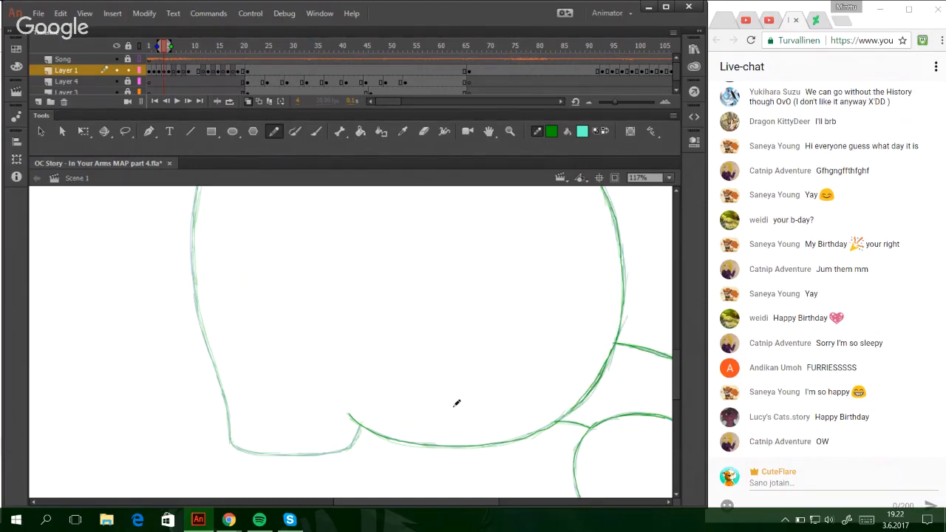
mouse_move(198, 185)
mouse_down()
mouse_move(204, 323)
mouse_move(231, 436)
mouse_move(271, 446)
mouse_move(232, 439)
mouse_move(277, 450)
mouse_move(258, 449)
mouse_move(327, 448)
mouse_move(359, 430)
mouse_up()
- Pencil the arched back line from the rump up to the hair tufts behind the head
scroll(670, 357, up, 3)
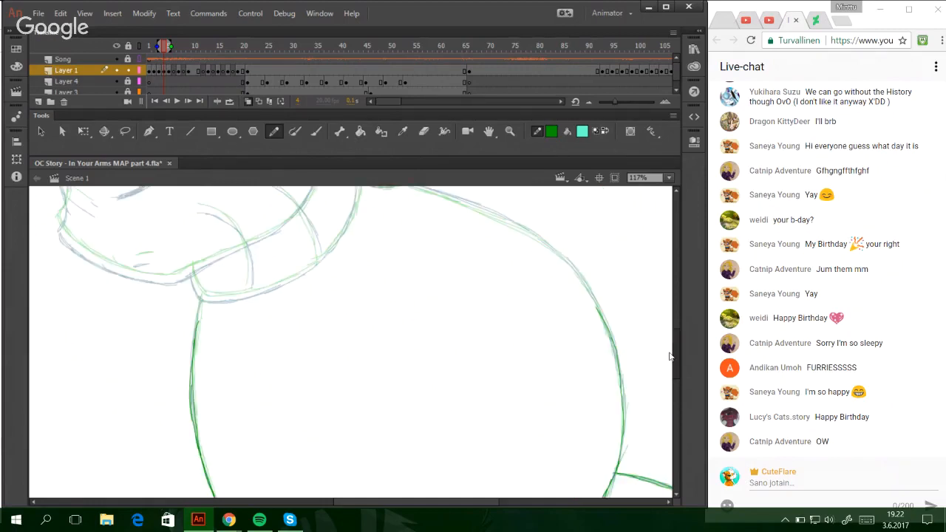
scroll(669, 357, up, 4)
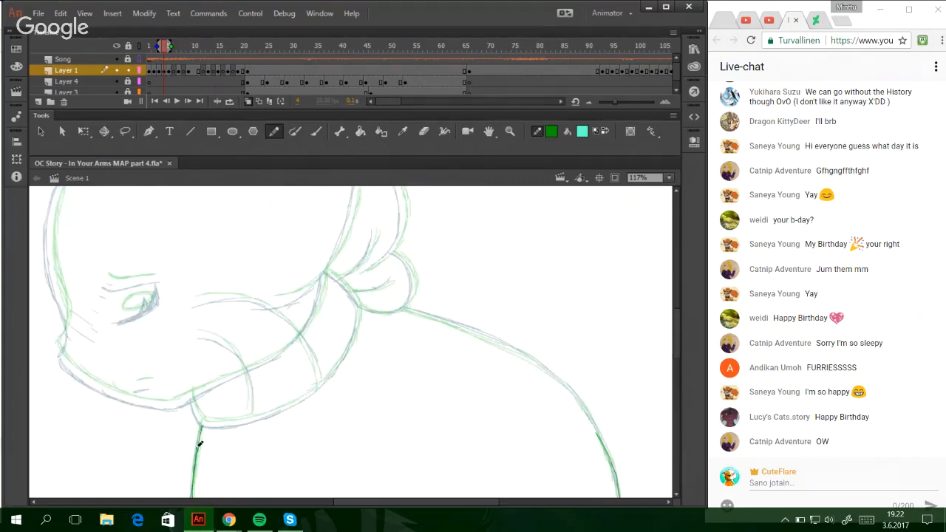
mouse_move(423, 310)
mouse_down()
mouse_move(481, 327)
mouse_move(543, 364)
mouse_move(587, 401)
mouse_move(612, 440)
mouse_up()
key(ctrl+z)
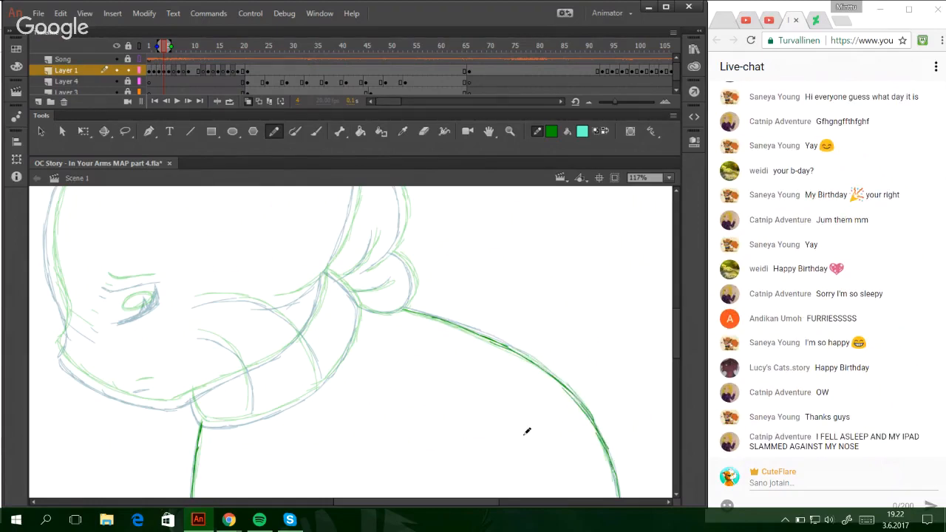
- Pencil the near ear's upper edge from above the forehead to the ear tip, between the onion-skin lines
mouse_move(419, 504)
mouse_down()
mouse_move(395, 515)
mouse_move(428, 506)
mouse_up()
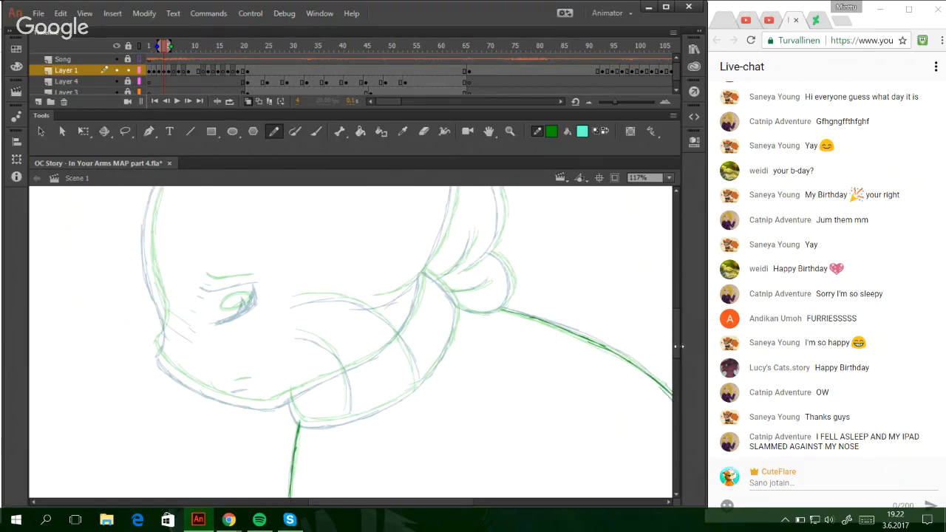
scroll(679, 330, up, 5)
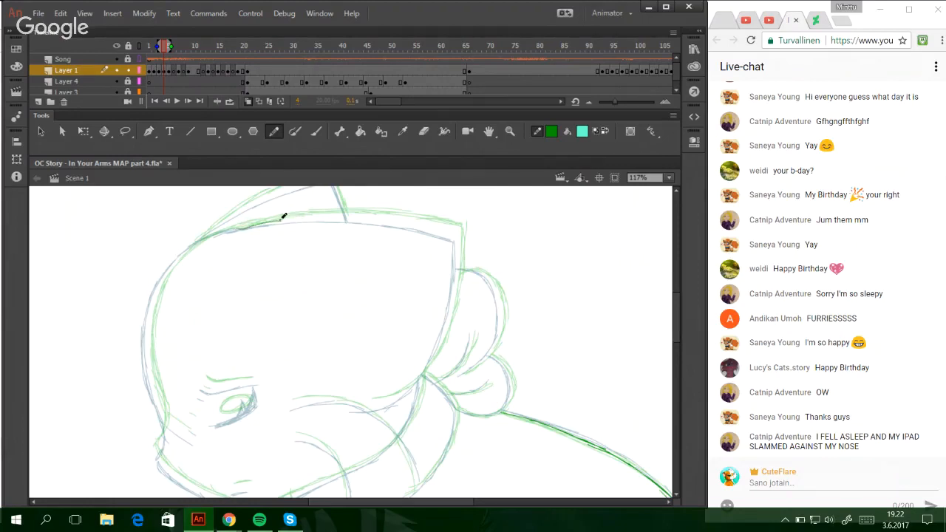
drag(240, 227, 329, 219)
mouse_move(246, 230)
mouse_down()
mouse_move(321, 211)
mouse_move(308, 211)
mouse_move(461, 234)
mouse_up()
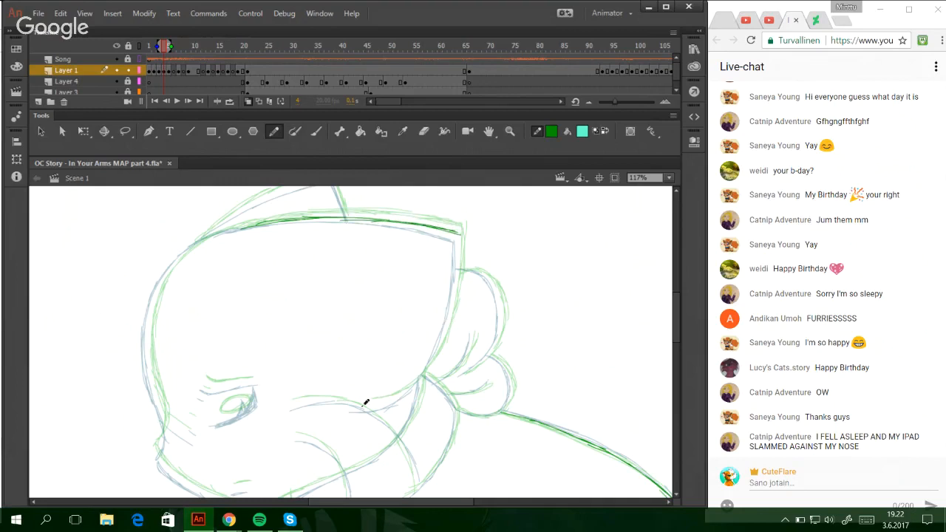
- Pencil the near ear's lower edge from the cheek around and up to the ear tip
mouse_move(364, 405)
mouse_down()
mouse_move(405, 394)
mouse_move(372, 404)
mouse_move(417, 380)
mouse_move(394, 393)
mouse_move(418, 377)
mouse_move(406, 384)
mouse_move(447, 328)
mouse_up()
key(ctrl+z)
drag(407, 393, 446, 320)
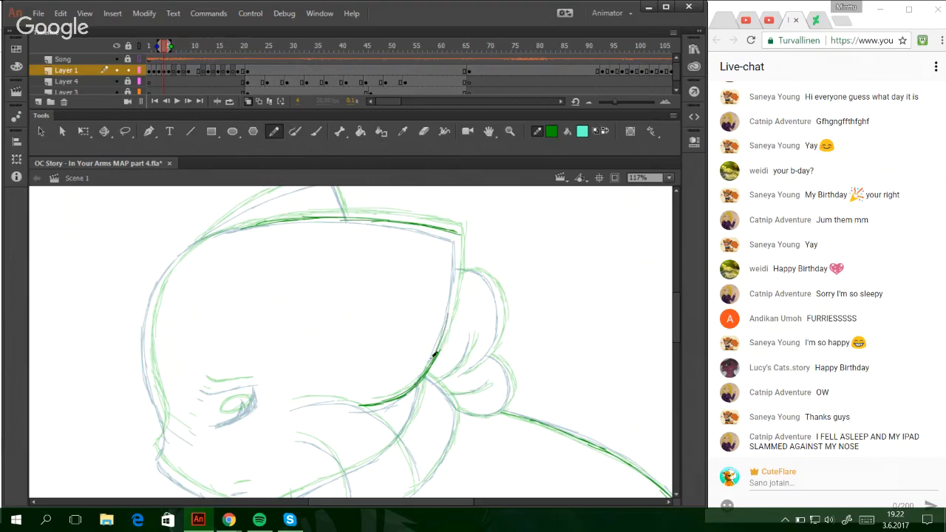
mouse_move(432, 358)
mouse_down()
mouse_move(454, 289)
mouse_move(429, 368)
mouse_move(454, 287)
mouse_up()
key(ctrl+z)
key(ctrl+z)
key(ctrl+z)
drag(448, 321, 457, 232)
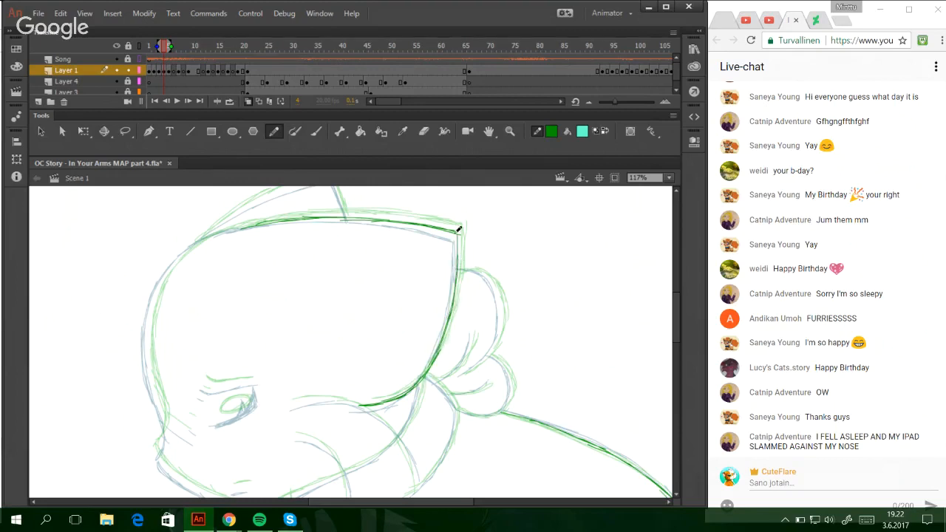
drag(452, 297, 458, 232)
drag(455, 265, 457, 236)
- Pencil the face's front contour from the nose up around the forehead to the near ear's upper edge
scroll(674, 332, down, 2)
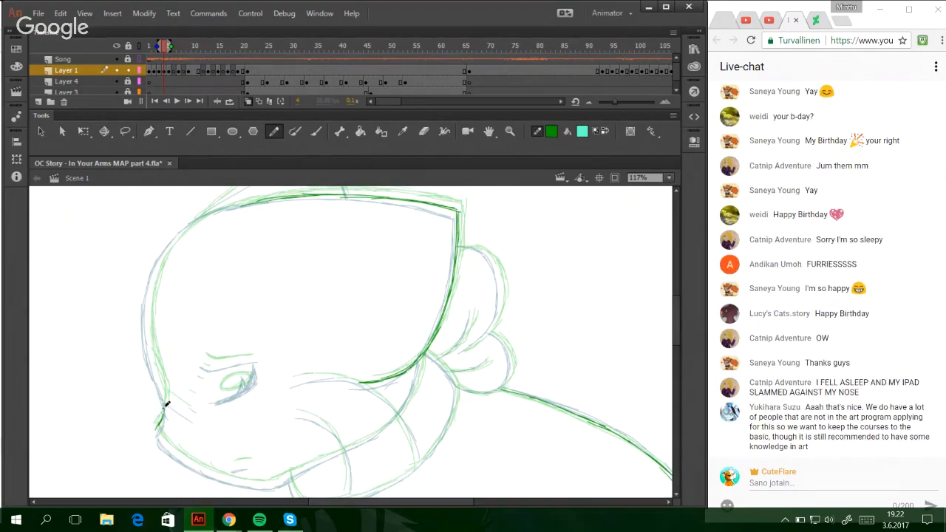
drag(161, 423, 165, 394)
key(ctrl+z)
mouse_move(156, 428)
mouse_down()
mouse_move(165, 402)
mouse_move(152, 351)
mouse_up()
key(ctrl+z)
drag(165, 405, 152, 350)
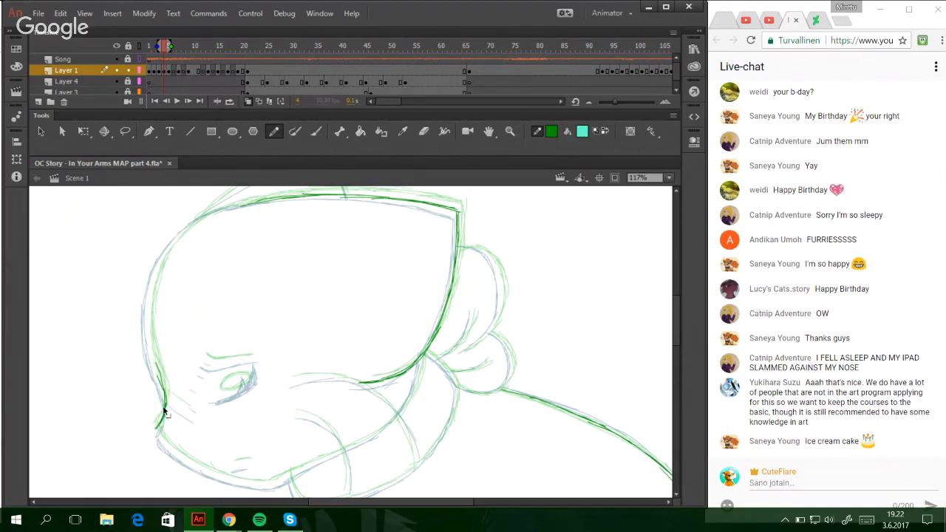
key(ctrl+z)
mouse_move(165, 406)
mouse_down()
mouse_move(147, 340)
mouse_move(152, 352)
mouse_move(155, 278)
mouse_up()
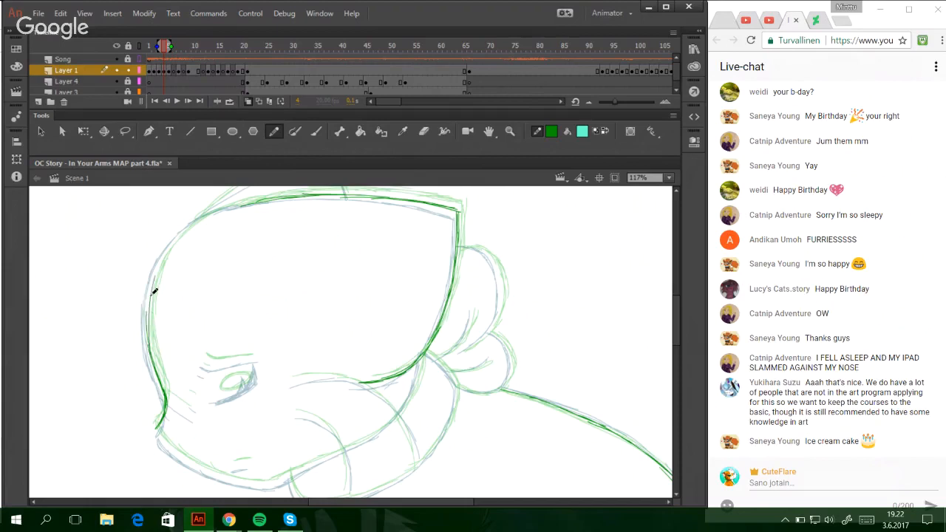
mouse_move(148, 325)
mouse_down()
mouse_move(158, 263)
mouse_move(178, 234)
mouse_up()
key(ctrl+z)
mouse_move(151, 294)
mouse_down()
mouse_move(163, 256)
mouse_move(159, 272)
mouse_move(201, 218)
mouse_up()
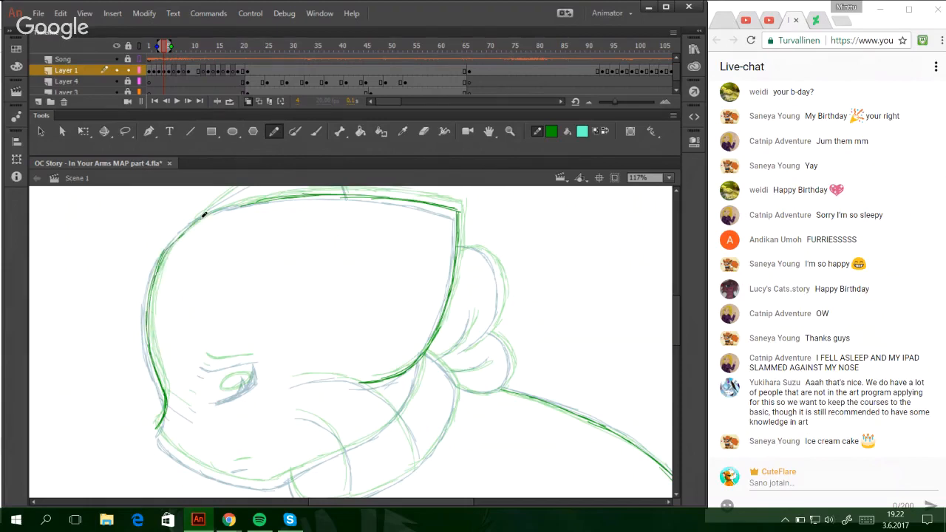
mouse_move(163, 258)
mouse_down()
mouse_move(217, 203)
mouse_move(270, 196)
mouse_up()
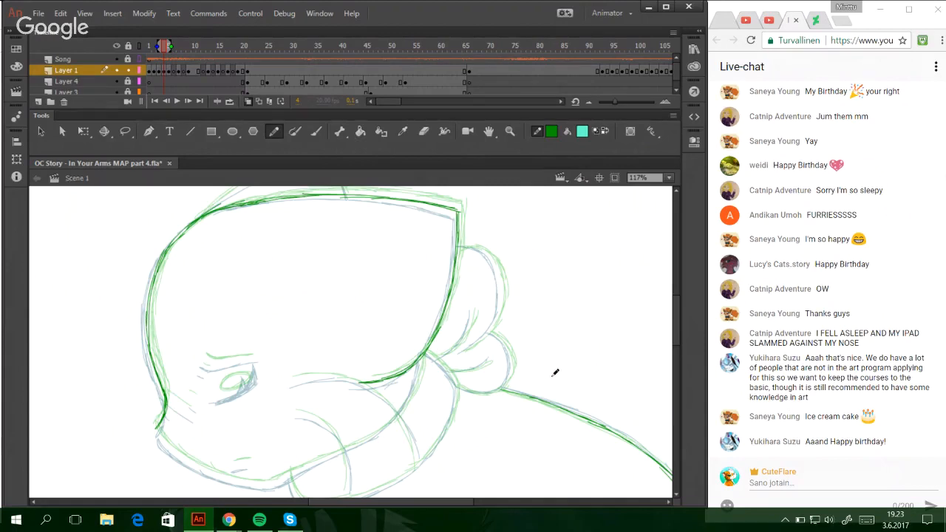
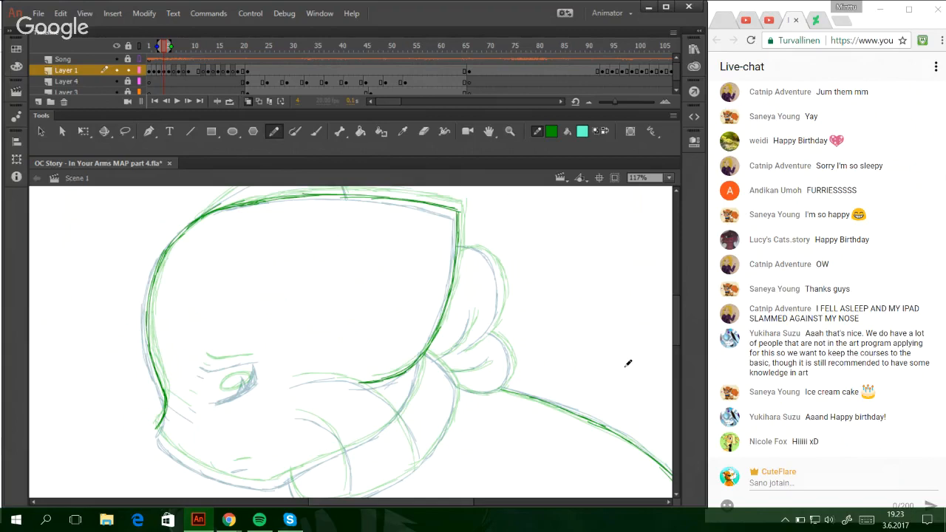
- Pencil the far ear's outline from the top of the forehead to its tip and back down to the head
drag(675, 333, 675, 325)
drag(201, 252, 294, 198)
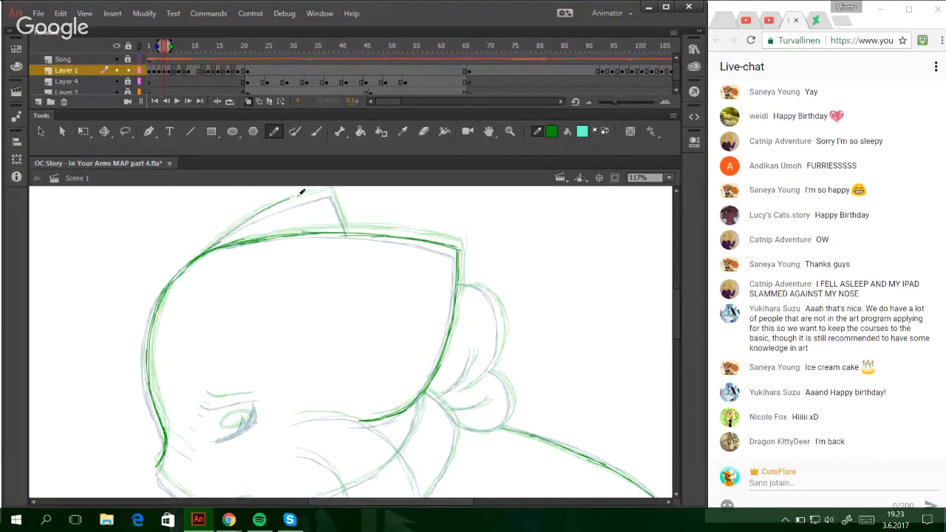
key(ctrl+z)
drag(204, 252, 278, 209)
key(ctrl+z)
key(ctrl+z)
mouse_move(204, 250)
mouse_down()
mouse_move(269, 214)
mouse_move(202, 251)
mouse_move(296, 195)
mouse_up()
key(ctrl+z)
key(ctrl+z)
mouse_move(205, 251)
mouse_down()
mouse_move(278, 203)
mouse_move(242, 223)
mouse_move(308, 194)
mouse_up()
key(ctrl+z)
key(ctrl+z)
drag(205, 253, 281, 204)
drag(228, 230, 335, 185)
key(ctrl+z)
key(ctrl+z)
drag(210, 252, 266, 209)
key(ctrl+z)
mouse_move(223, 237)
mouse_down()
mouse_move(303, 194)
mouse_move(328, 195)
mouse_move(309, 194)
mouse_move(352, 242)
mouse_up()
key(ctrl+z)
key(ctrl+z)
drag(332, 192, 346, 233)
key(ctrl+z)
key(ctrl+z)
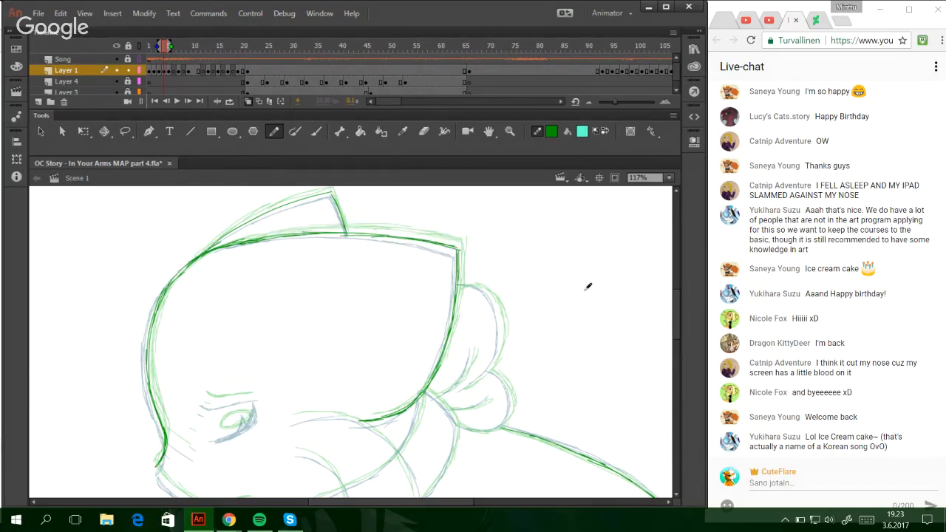
- Pencil the muzzle and chin from the nose and continue the jaw line up to the base of the near ear
drag(674, 323, 675, 364)
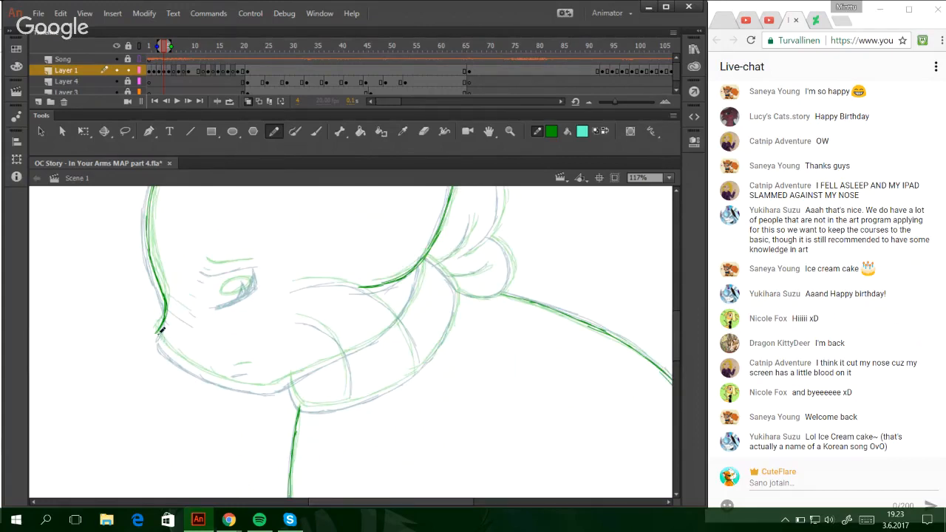
drag(157, 333, 220, 382)
key(ctrl+z)
mouse_move(178, 355)
mouse_down()
mouse_move(272, 389)
mouse_move(234, 382)
mouse_move(281, 381)
mouse_move(274, 386)
mouse_move(355, 347)
mouse_move(347, 352)
mouse_move(409, 292)
mouse_up()
drag(385, 326, 419, 267)
mouse_move(409, 300)
mouse_down()
mouse_move(425, 259)
mouse_move(419, 266)
mouse_up()
- Pencil the neck contour beneath the jaw, curving from the chest up to the base of the near ear
mouse_move(301, 406)
mouse_down()
mouse_move(289, 376)
mouse_move(301, 405)
mouse_move(327, 408)
mouse_move(383, 390)
mouse_move(355, 400)
mouse_move(433, 347)
mouse_up()
drag(400, 376, 447, 327)
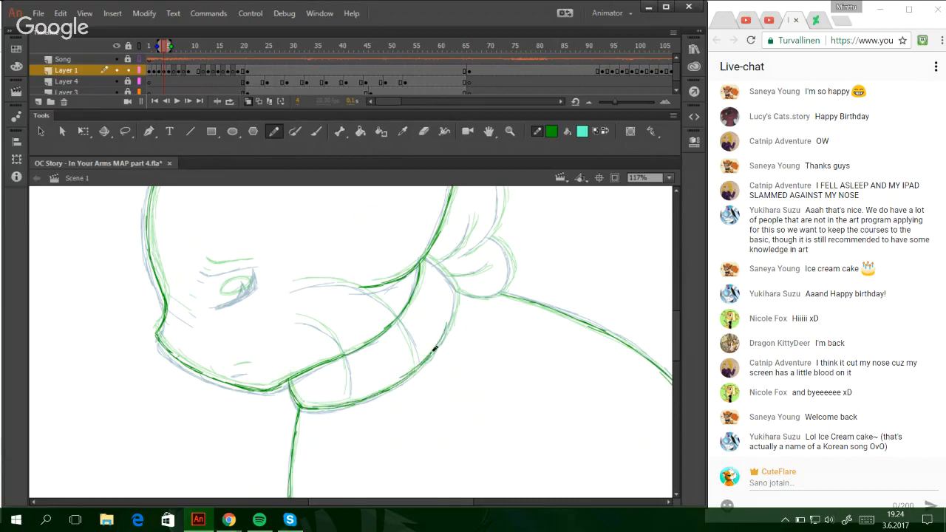
drag(425, 360, 454, 306)
mouse_move(436, 342)
mouse_down()
mouse_move(464, 258)
mouse_move(436, 263)
mouse_move(426, 254)
mouse_move(454, 282)
mouse_up()
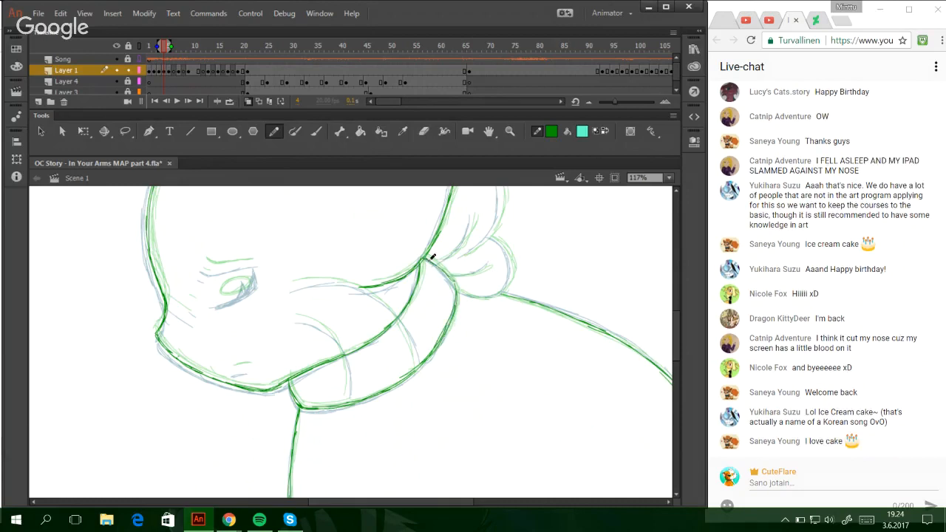
- Pencil the two rounded hair tufts behind the near ear with their short inner strand lines
drag(677, 325, 676, 311)
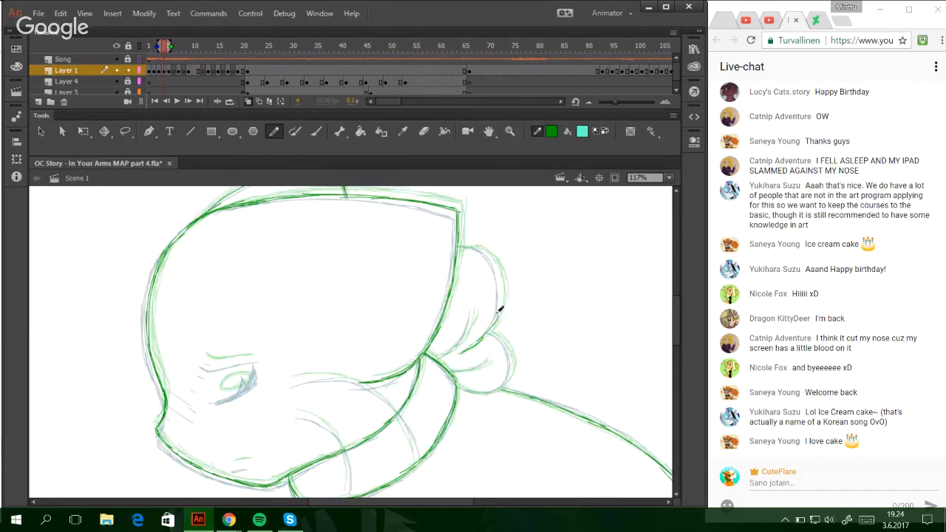
mouse_move(485, 335)
mouse_down()
mouse_move(500, 283)
mouse_move(484, 250)
mouse_move(459, 244)
mouse_up()
mouse_move(466, 385)
mouse_down()
mouse_move(488, 390)
mouse_move(459, 384)
mouse_move(483, 391)
mouse_move(506, 377)
mouse_move(485, 392)
mouse_move(510, 345)
mouse_up()
mouse_move(505, 381)
mouse_down()
mouse_move(507, 346)
mouse_move(489, 333)
mouse_up()
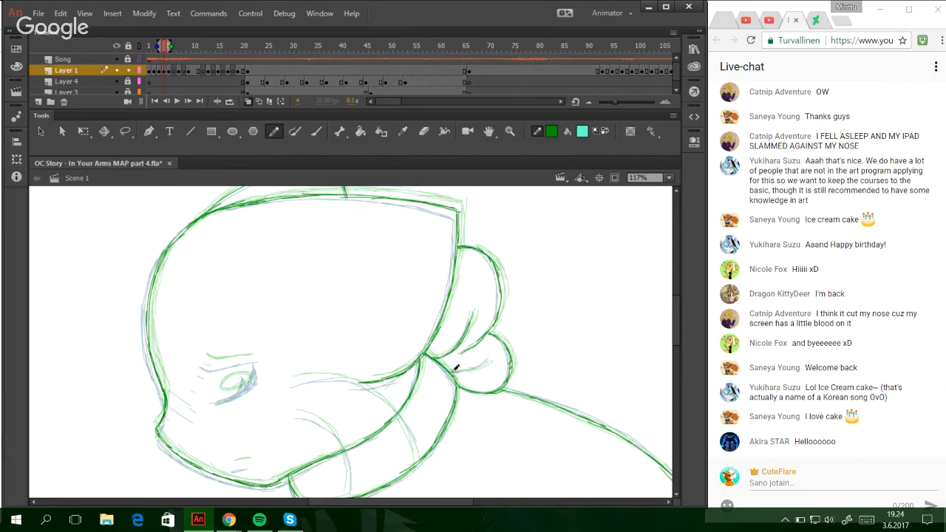
drag(451, 372, 489, 360)
- Pencil the short marks beside the nose bridge and the two curved markings running across the cheek and neck
mouse_move(165, 398)
mouse_down()
mouse_move(200, 411)
mouse_move(197, 403)
mouse_up()
ctrl+click(160, 407)
key(Delete)
mouse_move(673, 341)
mouse_down()
mouse_move(680, 383)
mouse_move(661, 344)
mouse_up()
mouse_move(291, 363)
mouse_down()
mouse_move(368, 372)
mouse_move(403, 399)
mouse_move(419, 443)
mouse_up()
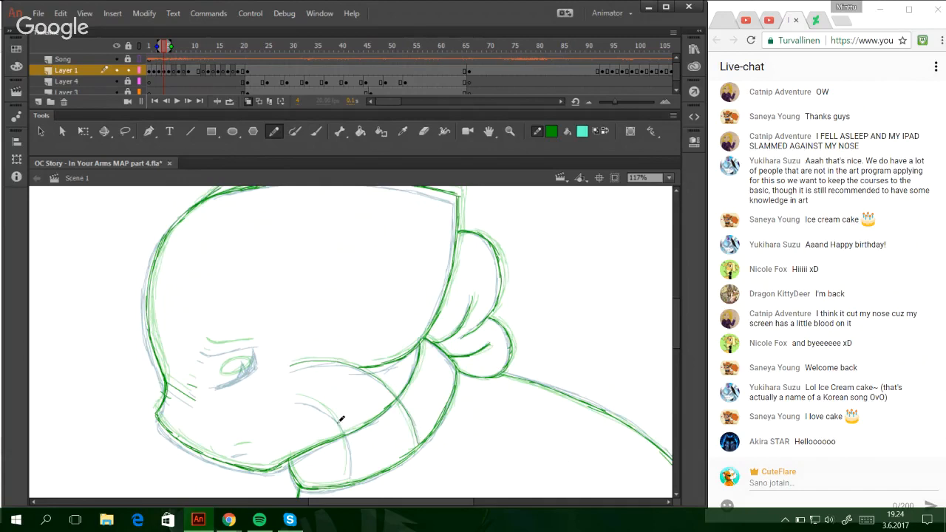
mouse_move(297, 397)
mouse_down()
mouse_move(329, 406)
mouse_move(350, 477)
mouse_up()
- Pencil the small mouth marks, the brow lines and the narrow oval eye on frame 4's face
drag(675, 347, 676, 401)
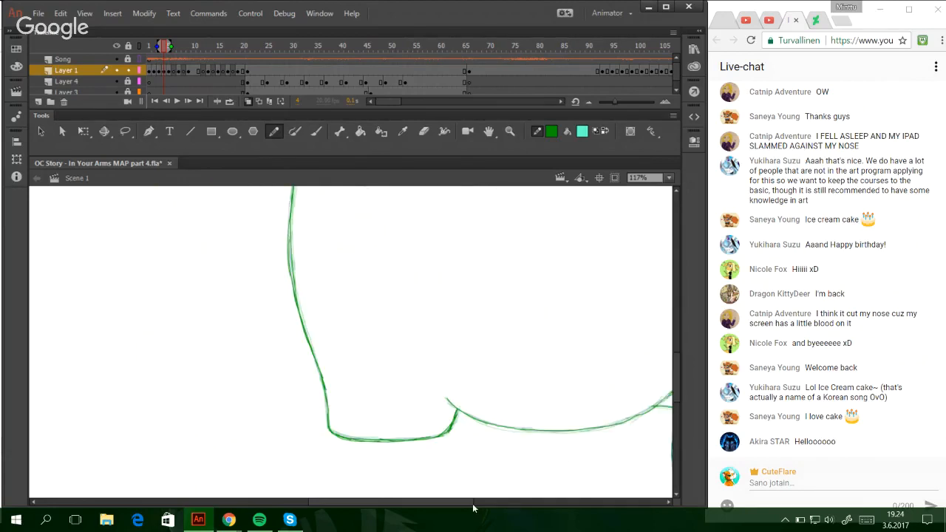
mouse_move(470, 502)
mouse_down()
mouse_move(532, 511)
mouse_move(436, 513)
mouse_up()
drag(676, 400, 675, 312)
scroll(635, 318, down, 5)
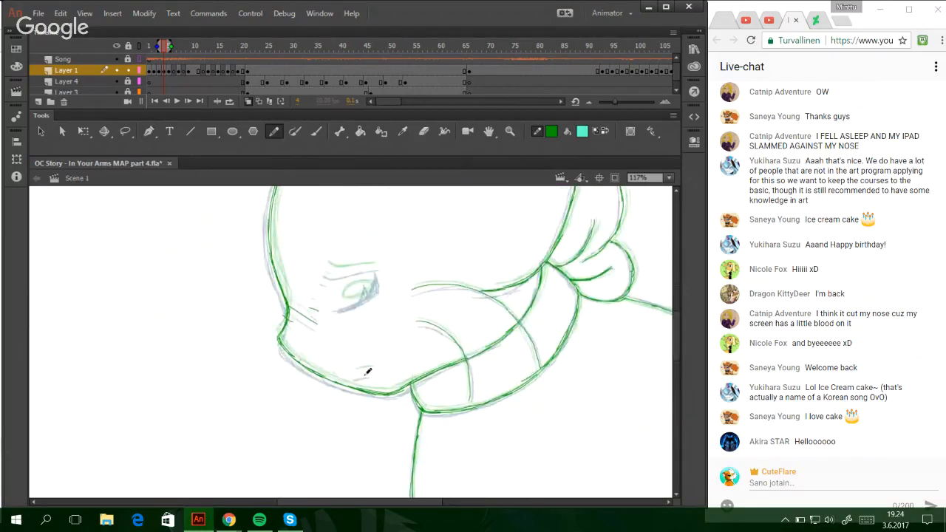
drag(356, 374, 369, 372)
key(ctrl+z)
drag(334, 264, 379, 262)
drag(343, 300, 375, 287)
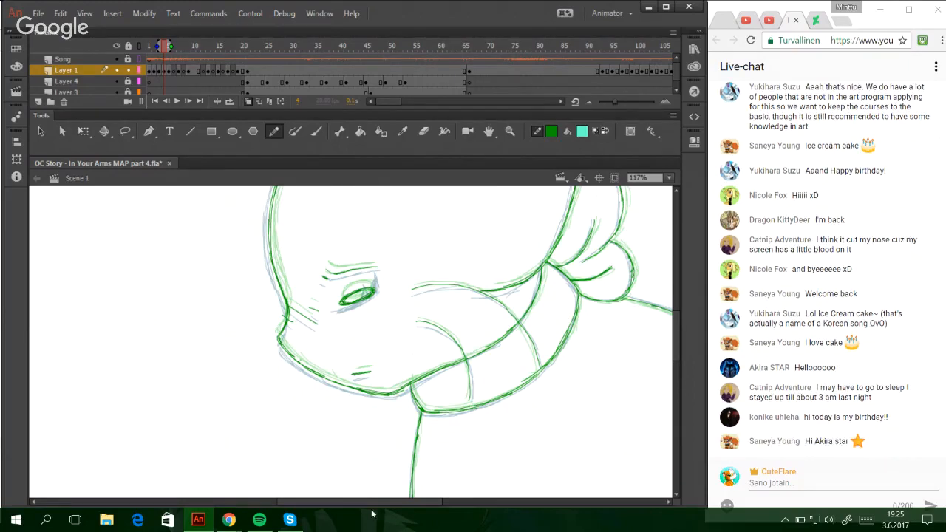
- Go back to frame 3 and rework the dark shading of the cat's eye
drag(373, 502, 397, 503)
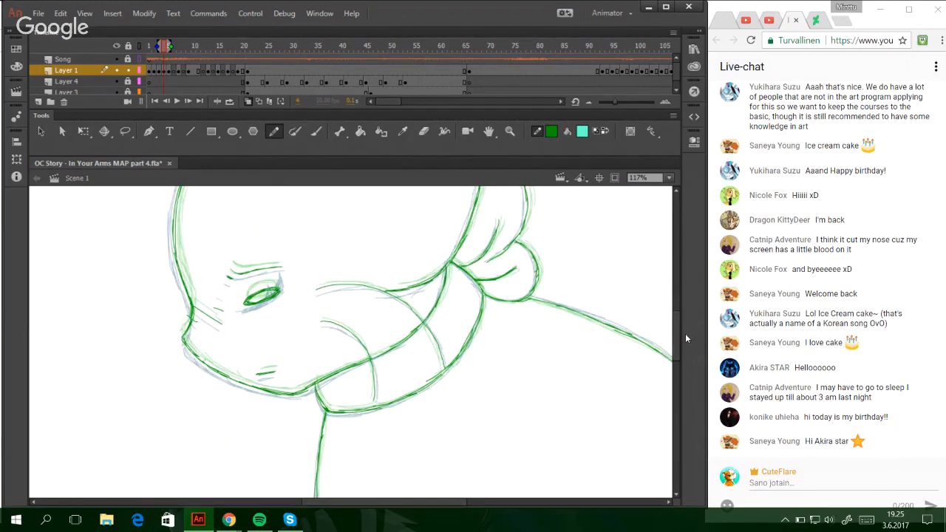
mouse_move(674, 334)
mouse_down()
mouse_move(673, 322)
mouse_move(657, 414)
mouse_move(648, 392)
mouse_move(669, 323)
mouse_move(661, 310)
mouse_move(645, 325)
mouse_move(668, 336)
mouse_move(676, 428)
mouse_move(655, 331)
mouse_move(584, 290)
mouse_up()
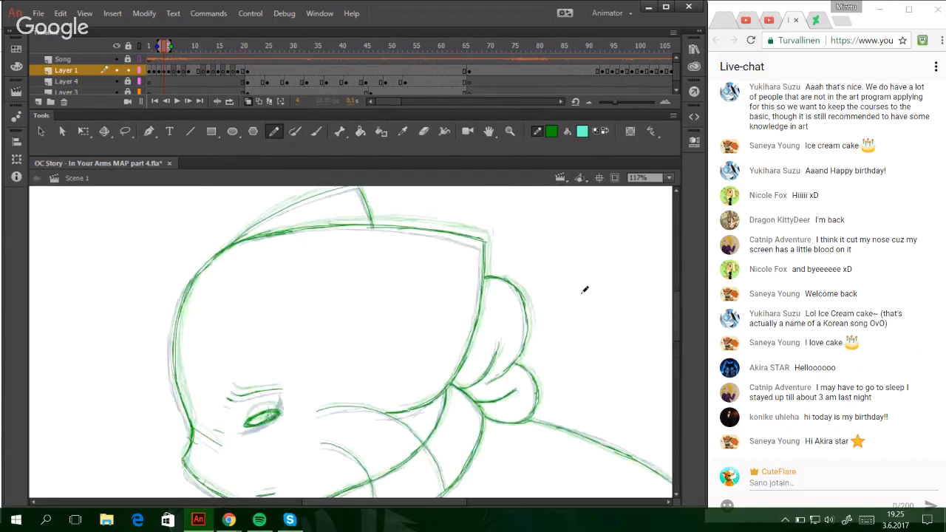
click(168, 104)
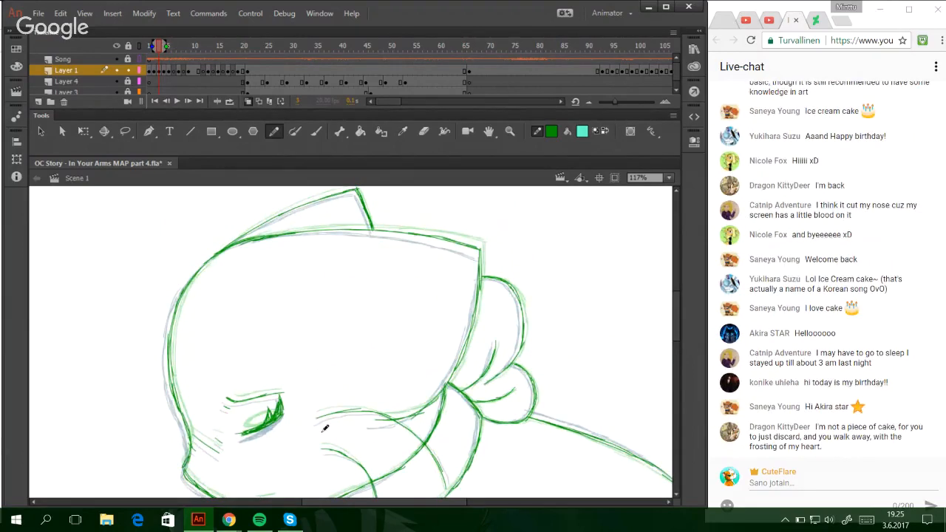
key(ctrl+z)
key(ctrl+z)
key(ctrl+z)
drag(267, 417, 248, 428)
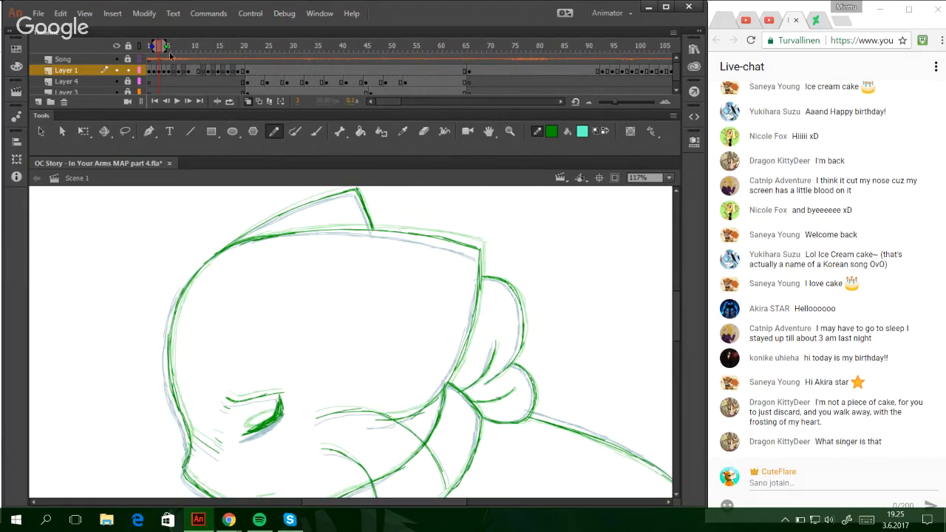
- Move to frame 6 and pencil the near ear's upper edge between the onion-skin outlines
click(185, 100)
click(186, 102)
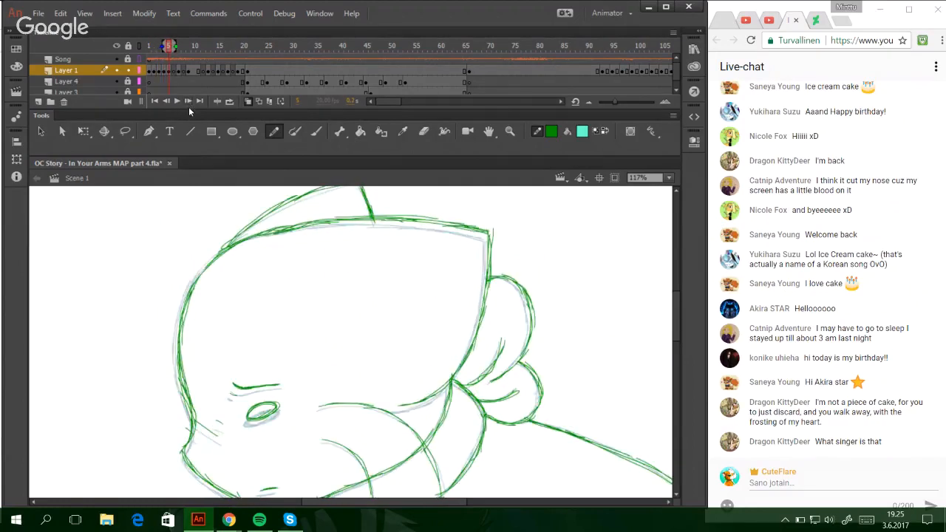
click(186, 102)
mouse_move(284, 225)
mouse_down()
mouse_move(362, 211)
mouse_move(489, 216)
mouse_up()
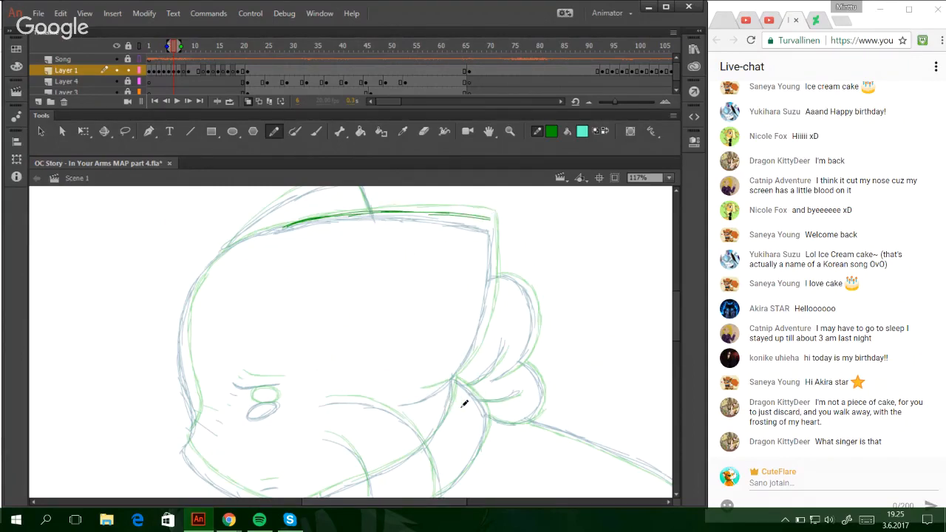
- On frame 6, pencil the near ear's lower edge from the cheek up to the ear tip
mouse_move(409, 394)
mouse_down()
mouse_move(450, 377)
mouse_move(419, 393)
mouse_move(466, 351)
mouse_move(418, 393)
mouse_move(474, 348)
mouse_move(465, 357)
mouse_move(491, 303)
mouse_up()
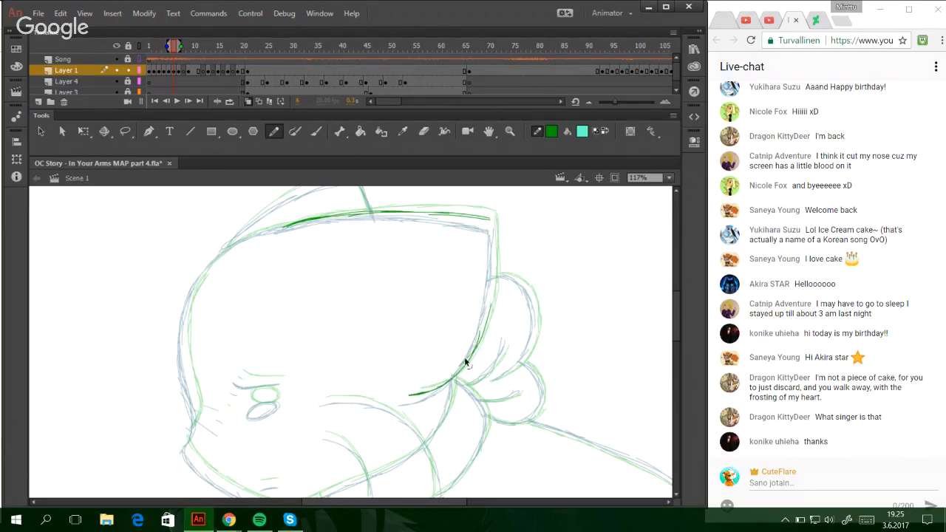
drag(463, 361, 496, 289)
key(ctrl+z)
drag(471, 359, 492, 278)
drag(479, 342, 493, 244)
key(ctrl+z)
drag(489, 305, 494, 235)
drag(493, 276, 494, 221)
- Switch to Spotify and skip to the next song
click(260, 520)
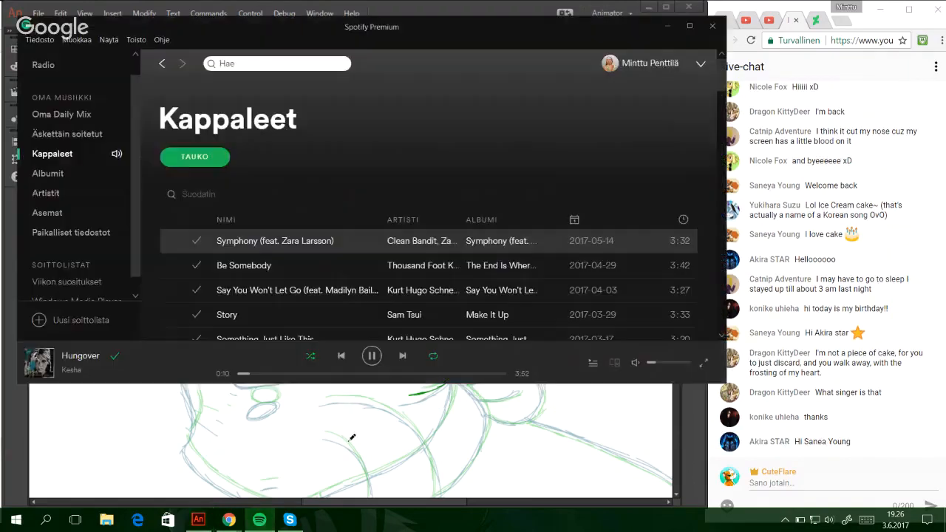
click(402, 355)
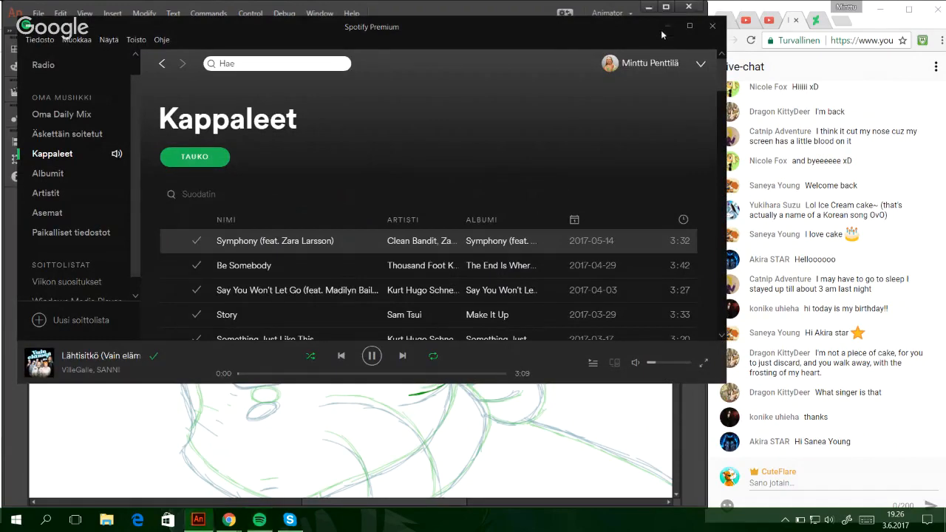
- Return to the frame 6 drawing and pencil the cat's forehead outline from the nose up to the near ear
click(667, 26)
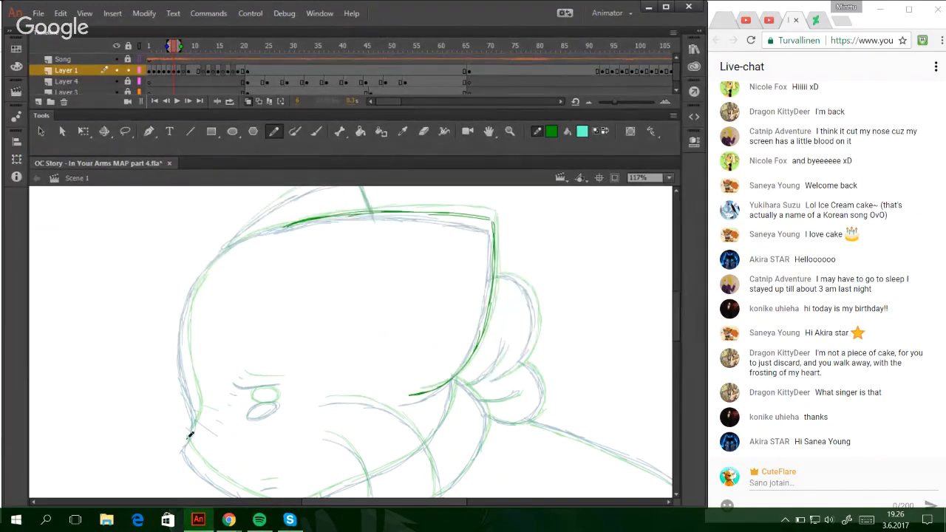
mouse_move(186, 437)
mouse_down()
mouse_move(198, 408)
mouse_move(190, 309)
mouse_move(208, 266)
mouse_up()
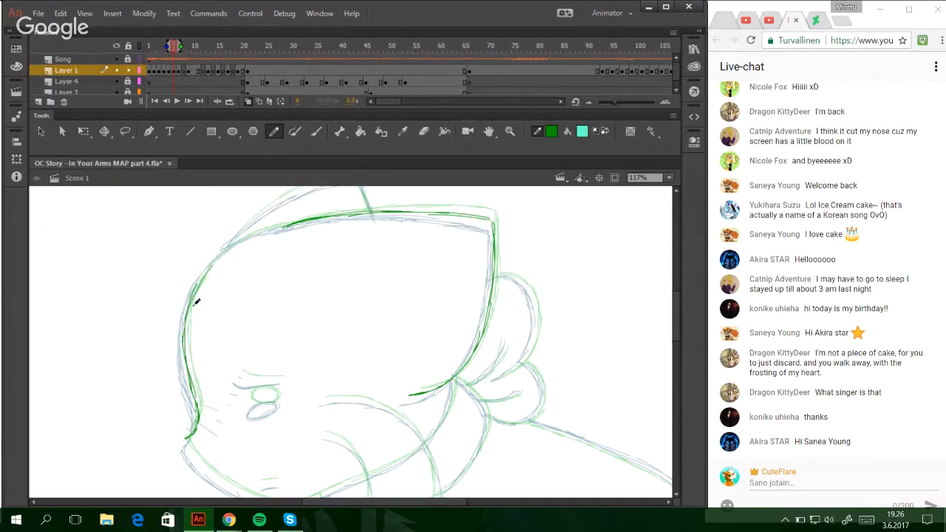
mouse_move(195, 305)
mouse_down()
mouse_move(220, 250)
mouse_move(254, 239)
mouse_move(207, 270)
mouse_move(263, 229)
mouse_move(216, 260)
mouse_move(289, 222)
mouse_up()
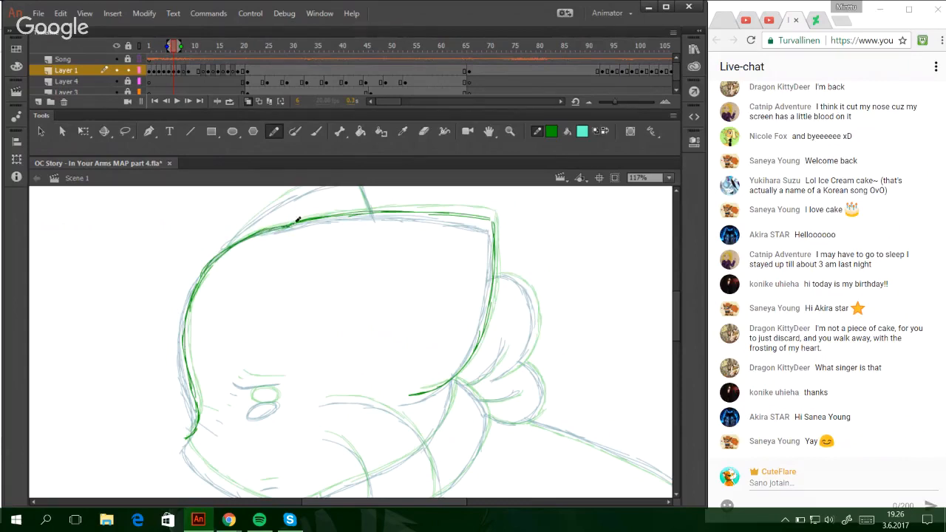
mouse_move(189, 435)
mouse_down()
mouse_move(196, 418)
mouse_move(188, 375)
mouse_up()
- Pencil the far ear's outline above the head, midway between the onion-skin outlines
scroll(674, 317, up, 5)
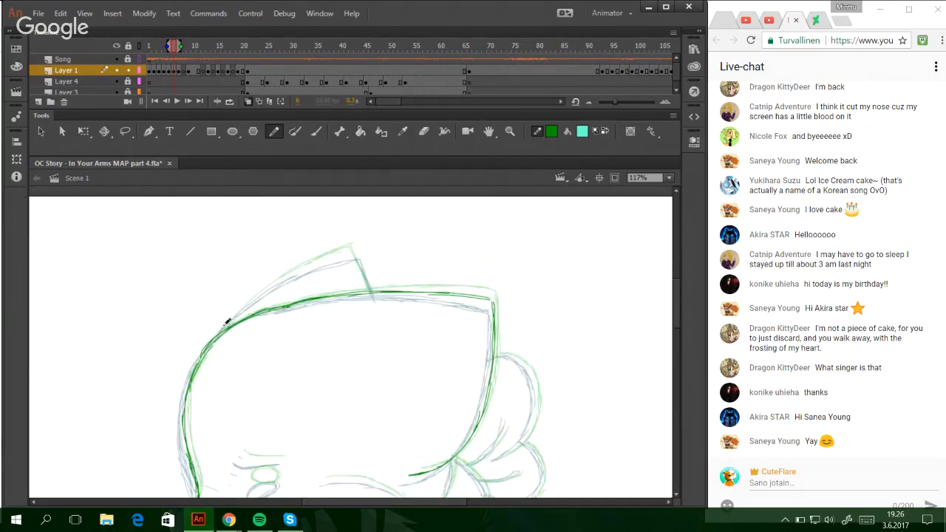
drag(225, 326, 298, 269)
mouse_move(254, 298)
mouse_down()
mouse_move(340, 248)
mouse_move(261, 294)
mouse_move(355, 252)
mouse_up()
mouse_move(295, 275)
mouse_down()
mouse_move(358, 255)
mouse_move(376, 281)
mouse_up()
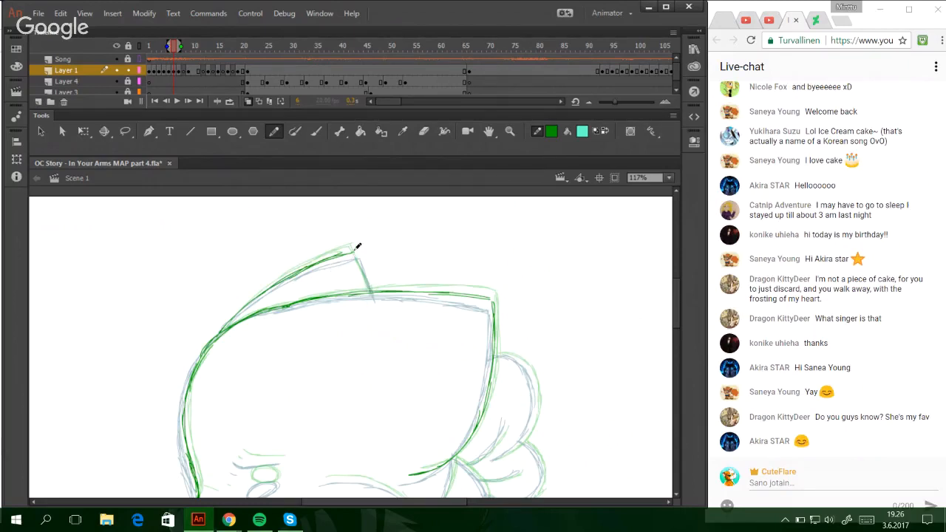
mouse_move(355, 253)
mouse_down()
mouse_move(369, 289)
mouse_move(353, 249)
mouse_up()
click(204, 522)
click(205, 522)
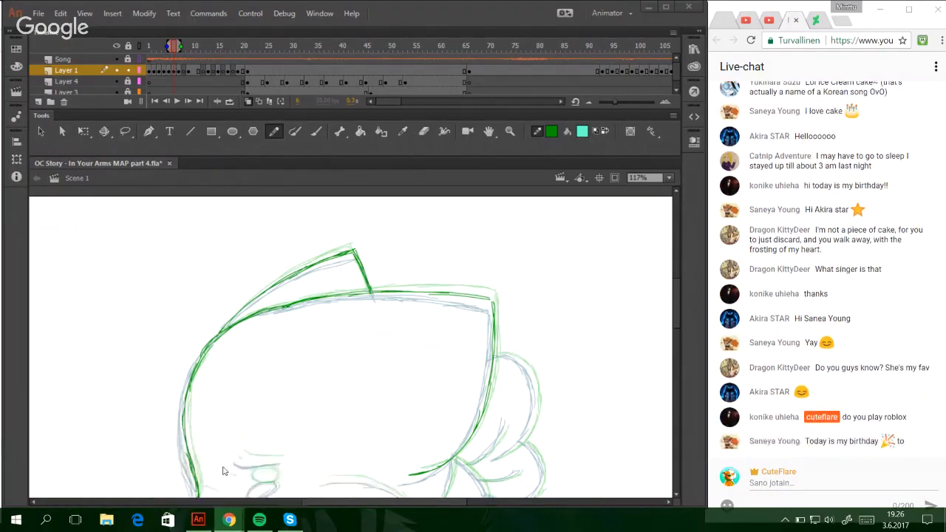
click(223, 471)
click(835, 9)
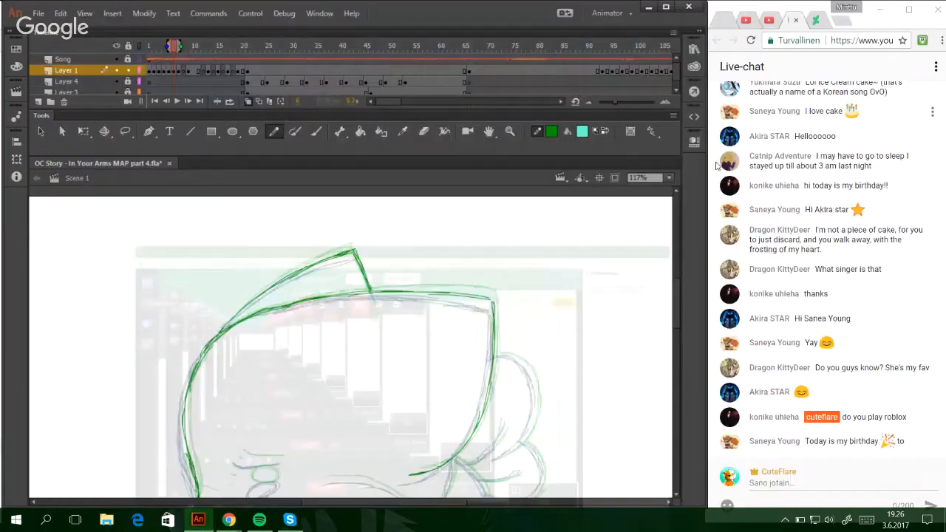
- Pencil the muzzle and jaw line from the nose around the chin to the base of the near ear
scroll(681, 336, down, 3)
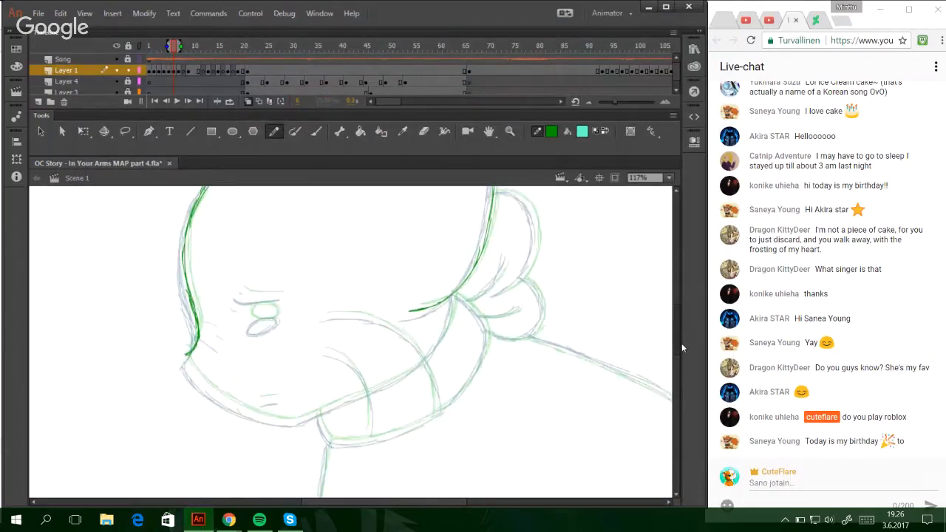
drag(681, 343, 682, 341)
mouse_move(187, 363)
mouse_down()
mouse_move(198, 387)
mouse_move(184, 364)
mouse_move(218, 397)
mouse_move(207, 397)
mouse_move(229, 409)
mouse_move(186, 364)
mouse_move(244, 421)
mouse_up()
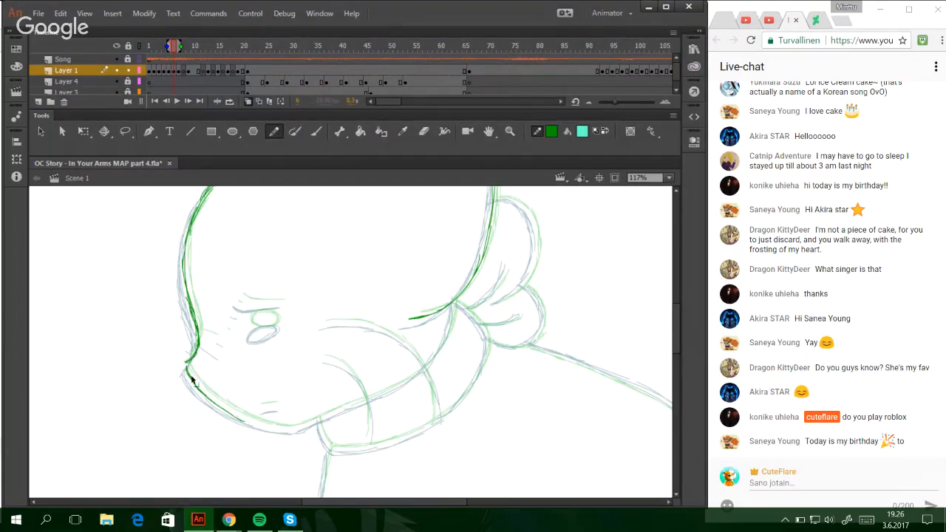
key(ctrl+z)
mouse_move(189, 371)
mouse_down()
mouse_move(271, 428)
mouse_move(246, 416)
mouse_move(282, 426)
mouse_move(232, 408)
mouse_move(290, 428)
mouse_move(415, 374)
mouse_move(394, 388)
mouse_move(440, 342)
mouse_up()
drag(412, 377, 452, 308)
drag(442, 346, 452, 309)
key(ctrl+z)
key(ctrl+z)
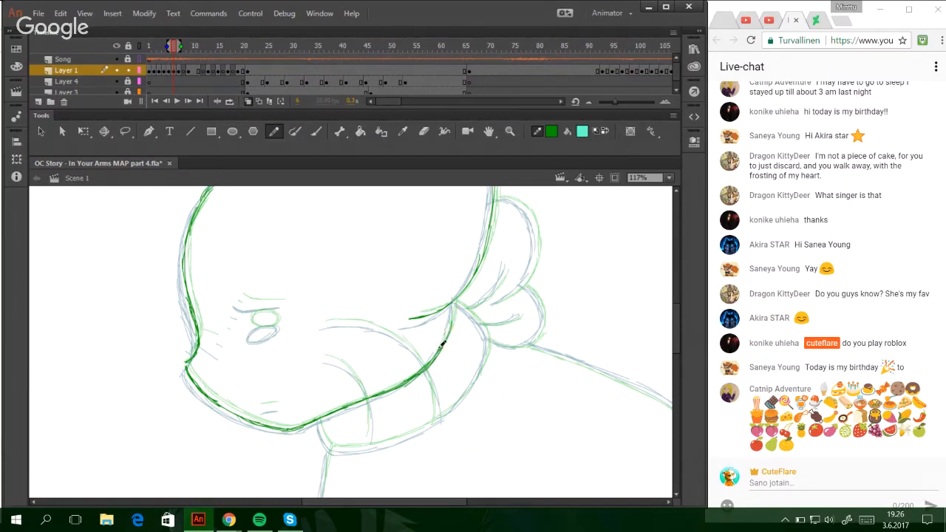
drag(440, 351, 449, 319)
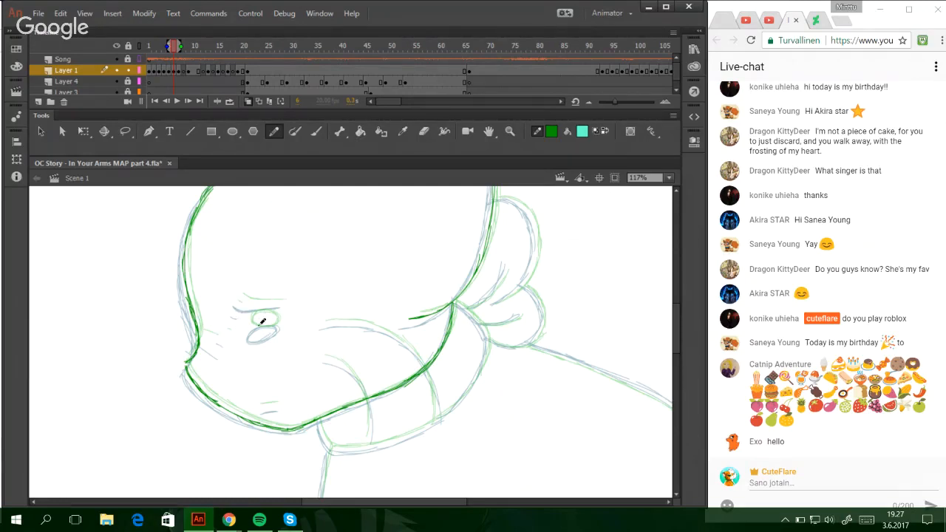
- Pencil the brow, the oval eye, the small marks beside the nose and the short mouth lines
drag(237, 301, 285, 300)
key(ctrl+z)
key(ctrl+z)
key(ctrl+z)
mouse_move(262, 321)
mouse_down()
mouse_move(246, 326)
mouse_move(277, 331)
mouse_up()
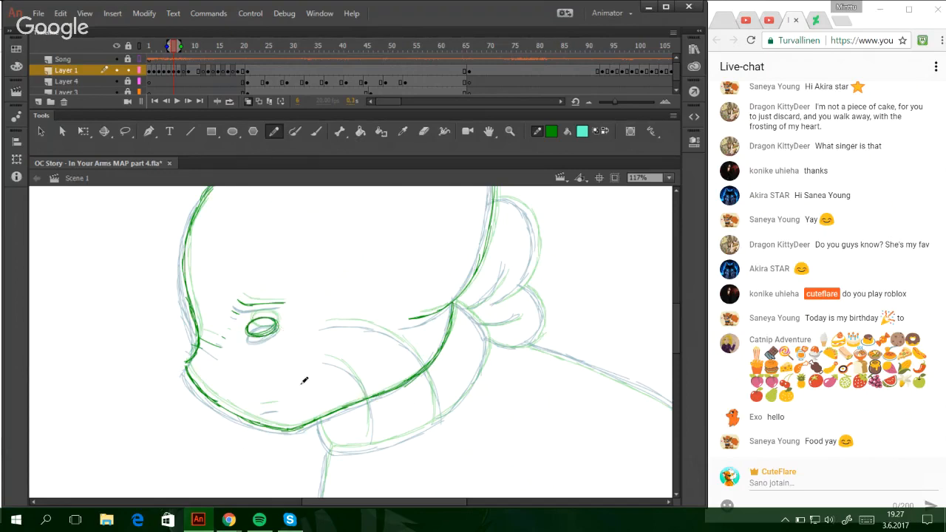
drag(258, 411, 278, 405)
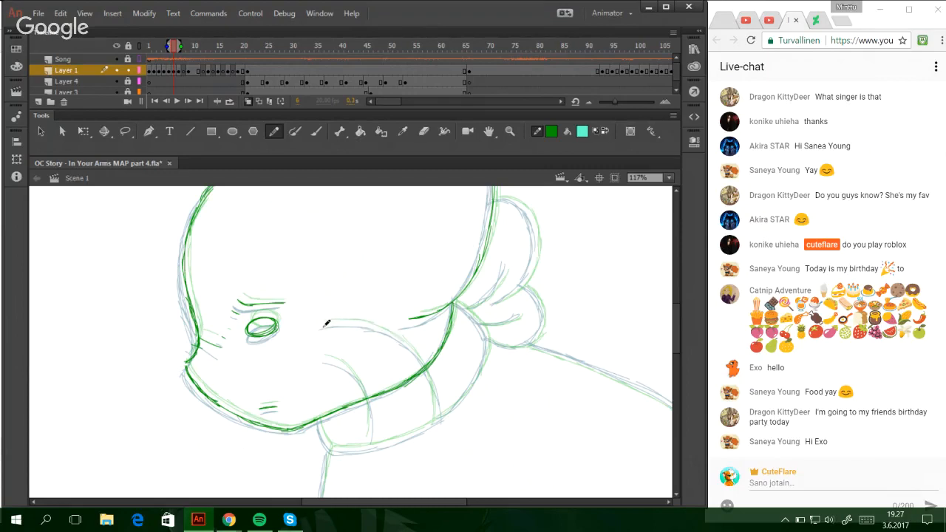
- Pencil the two curved lines across the cheek and the neck outline beneath the jaw
mouse_move(323, 320)
mouse_down()
mouse_move(402, 337)
mouse_move(369, 327)
mouse_move(422, 358)
mouse_move(396, 342)
mouse_move(436, 387)
mouse_move(431, 375)
mouse_move(436, 415)
mouse_up()
mouse_move(323, 360)
mouse_down()
mouse_move(347, 367)
mouse_move(330, 359)
mouse_move(364, 396)
mouse_move(363, 385)
mouse_move(370, 436)
mouse_move(371, 395)
mouse_up()
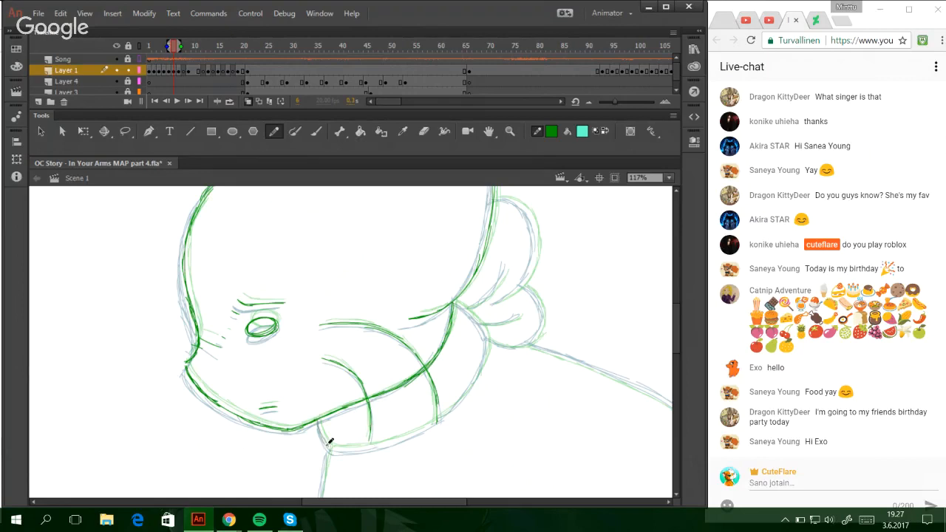
mouse_move(319, 421)
mouse_down()
mouse_move(332, 446)
mouse_move(426, 424)
mouse_move(447, 409)
mouse_move(490, 333)
mouse_move(458, 312)
mouse_up()
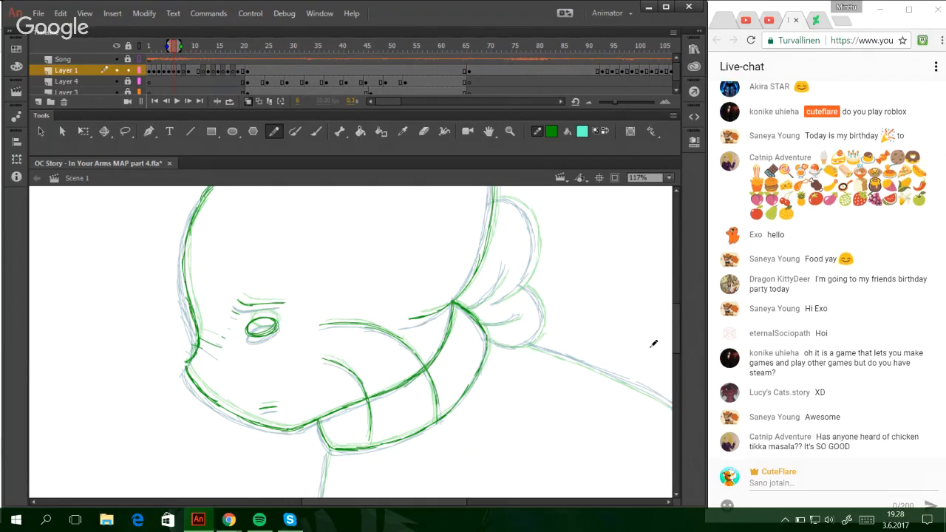
- Pencil the two rounded tufts behind the near ear, including their inner strands
scroll(649, 344, up, 3)
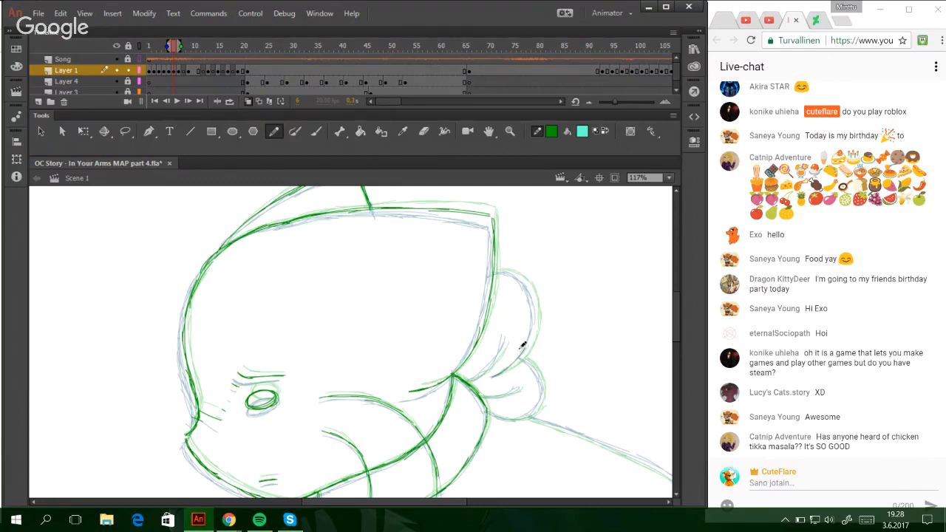
mouse_move(493, 375)
mouse_down()
mouse_move(522, 357)
mouse_move(514, 365)
mouse_move(537, 318)
mouse_move(535, 330)
mouse_move(527, 282)
mouse_move(537, 299)
mouse_move(522, 276)
mouse_move(494, 272)
mouse_up()
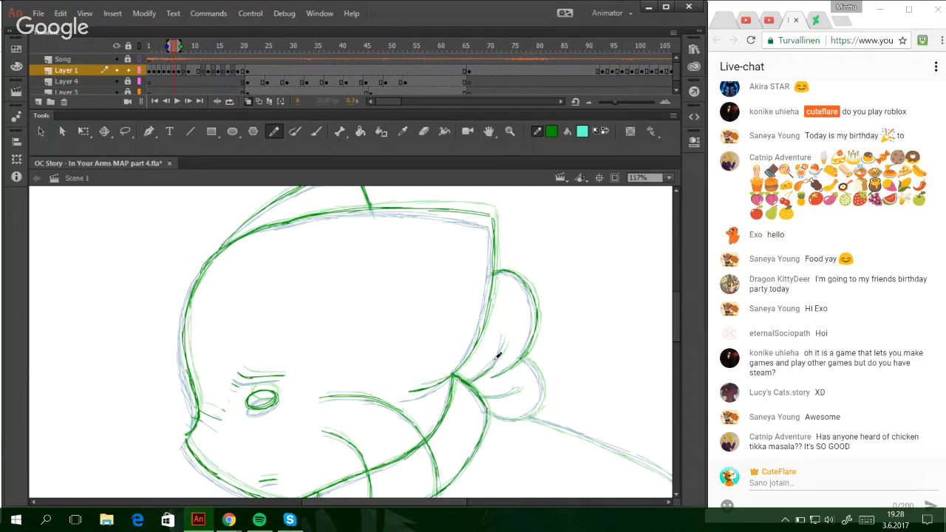
drag(488, 374, 503, 346)
drag(485, 392, 518, 388)
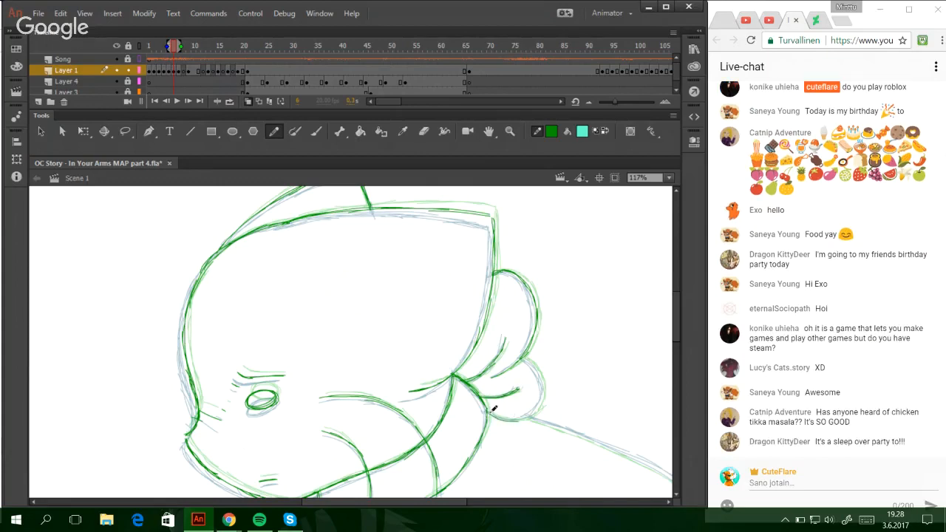
mouse_move(507, 415)
mouse_down()
mouse_move(517, 418)
mouse_move(544, 383)
mouse_move(523, 360)
mouse_up()
- Pencil the chest line downward from the front corner of the neck
drag(676, 324, 481, 502)
drag(141, 487, 138, 417)
key(ctrl+z)
drag(138, 459, 142, 368)
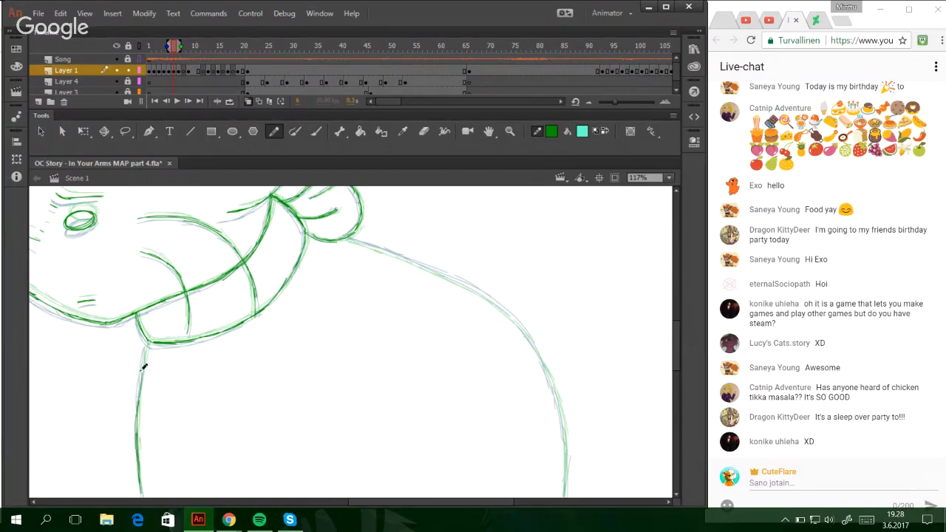
key(ctrl+z)
drag(139, 455, 144, 358)
key(ctrl+z)
drag(138, 457, 149, 344)
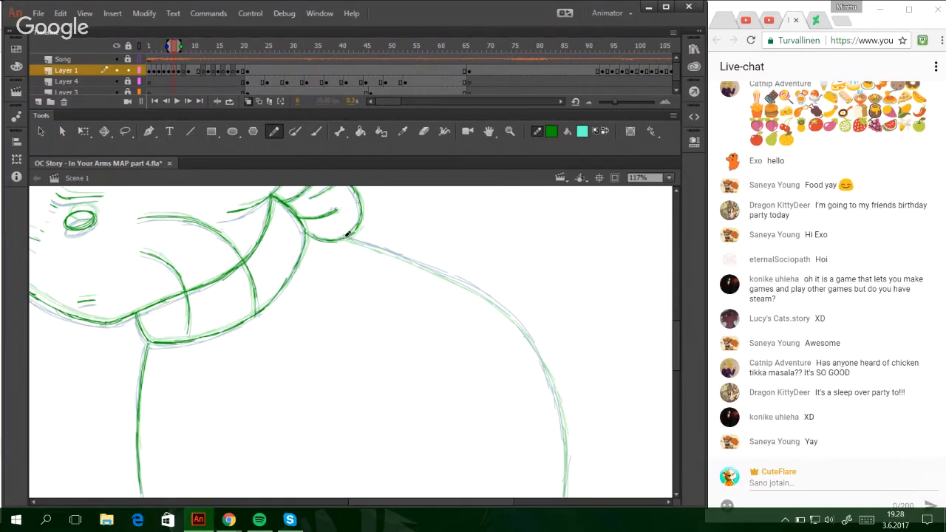
- Pencil the back's curve from the lower tuft down towards the rump
mouse_move(351, 237)
mouse_down()
mouse_move(456, 277)
mouse_move(534, 344)
mouse_up()
key(ctrl+z)
drag(481, 294, 537, 351)
mouse_move(506, 311)
mouse_down()
mouse_move(549, 373)
mouse_move(566, 457)
mouse_up()
key(ctrl+z)
mouse_move(539, 354)
mouse_down()
mouse_move(567, 429)
mouse_move(557, 396)
mouse_up()
key(ctrl+z)
key(ctrl+z)
key(ctrl+z)
drag(538, 353, 565, 432)
drag(554, 394, 568, 449)
- Pencil the front leg down around the paw, and the body's lower curve up to the back line
drag(677, 359, 681, 390)
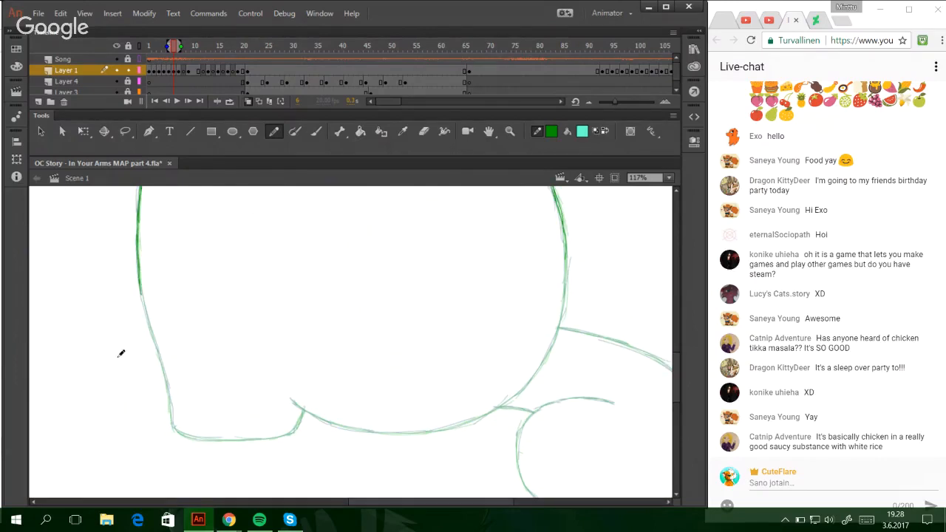
key(ctrl+z)
drag(137, 279, 157, 346)
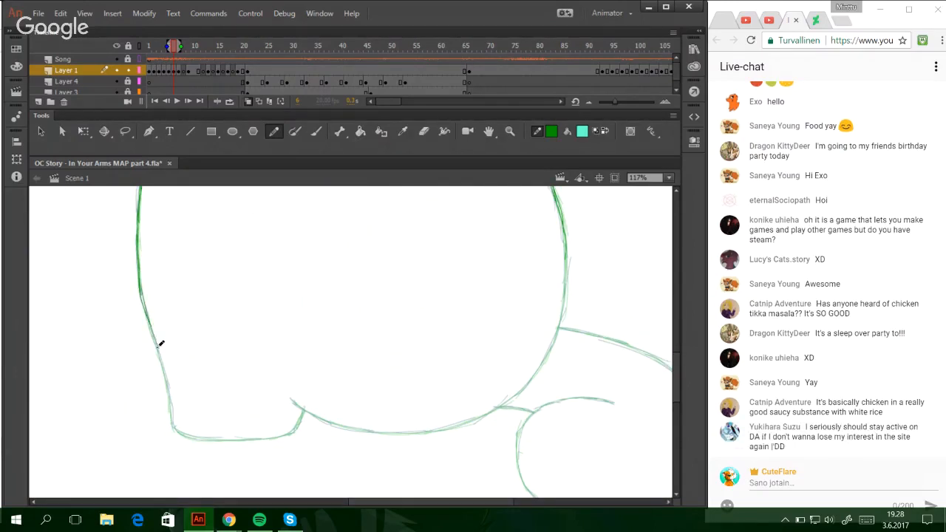
key(ctrl+z)
drag(141, 296, 157, 344)
drag(145, 310, 172, 433)
key(ctrl+z)
mouse_move(165, 383)
mouse_down()
mouse_move(179, 433)
mouse_move(244, 439)
mouse_up()
drag(295, 431, 304, 406)
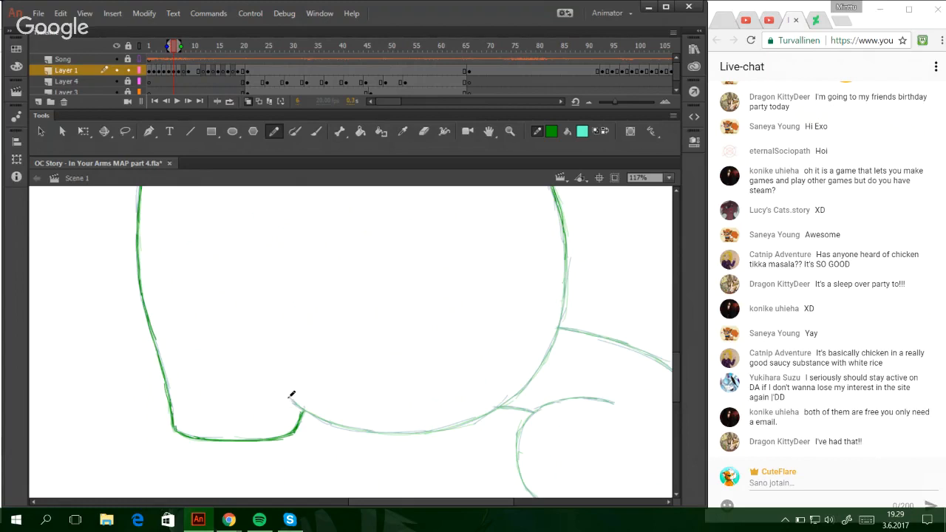
mouse_move(292, 399)
mouse_down()
mouse_move(321, 417)
mouse_move(393, 428)
mouse_move(330, 420)
mouse_move(450, 424)
mouse_move(485, 415)
mouse_move(427, 427)
mouse_move(518, 396)
mouse_move(477, 416)
mouse_move(533, 377)
mouse_move(563, 307)
mouse_move(547, 357)
mouse_move(566, 284)
mouse_move(567, 233)
mouse_up()
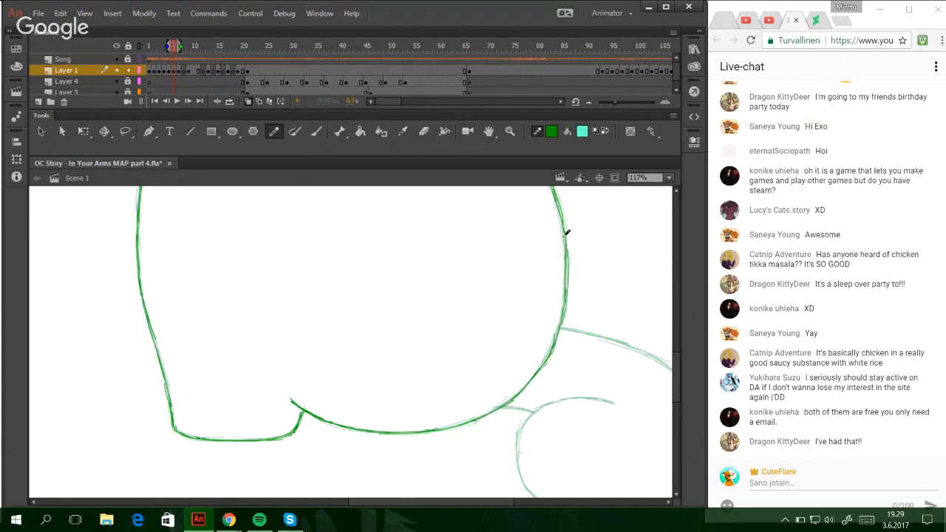
drag(566, 284, 563, 227)
- Pencil the tail's curl from its tip around the lower loop and up the outer side
drag(450, 503, 491, 503)
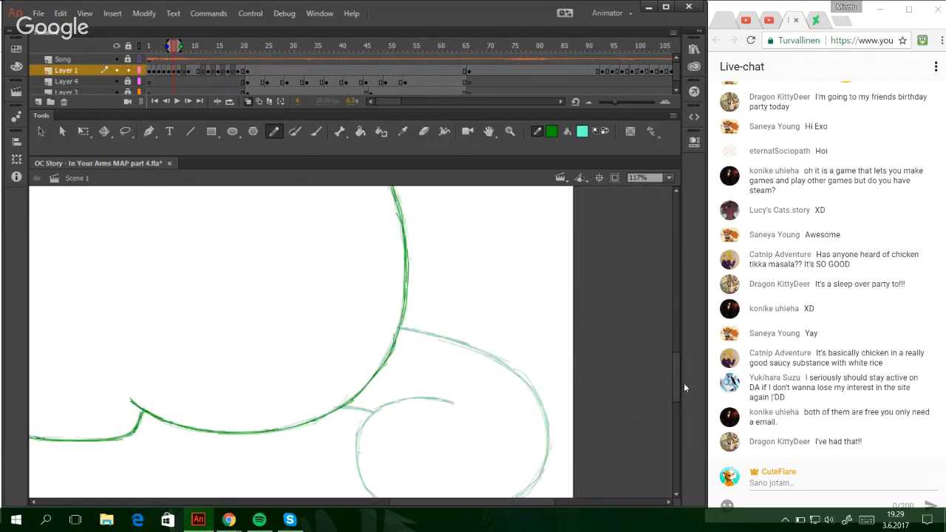
drag(678, 383, 677, 389)
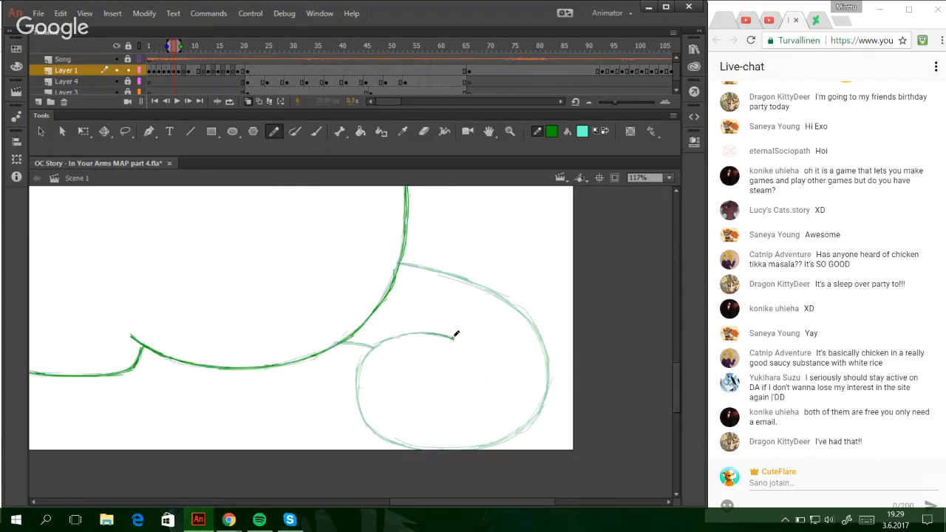
mouse_move(453, 333)
mouse_down()
mouse_move(394, 335)
mouse_move(364, 357)
mouse_move(411, 335)
mouse_move(378, 342)
mouse_move(360, 394)
mouse_move(376, 430)
mouse_up()
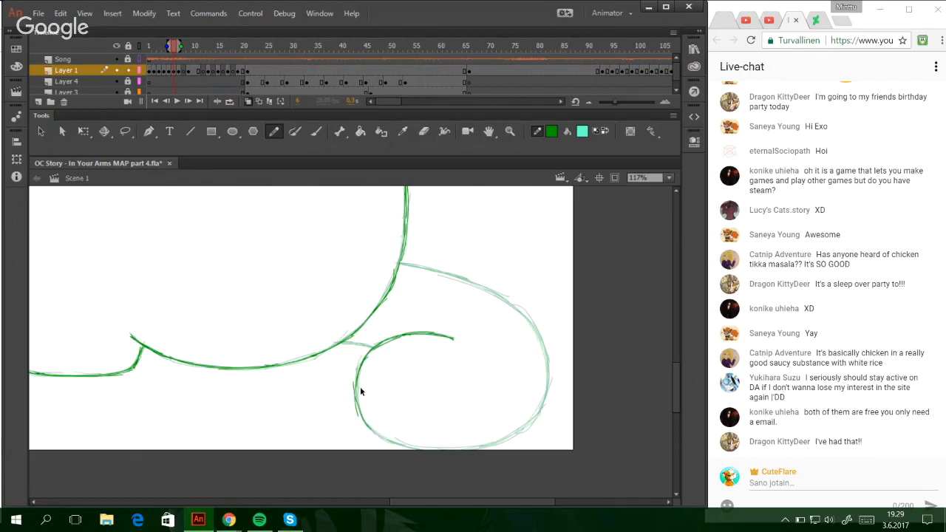
key(ctrl+z)
mouse_move(360, 371)
mouse_down()
mouse_move(377, 433)
mouse_move(405, 443)
mouse_up()
mouse_move(364, 422)
mouse_down()
mouse_move(443, 448)
mouse_move(387, 437)
mouse_move(487, 445)
mouse_move(508, 438)
mouse_move(537, 401)
mouse_up()
key(ctrl+z)
mouse_move(484, 447)
mouse_down()
mouse_move(519, 429)
mouse_move(545, 376)
mouse_move(520, 305)
mouse_up()
drag(542, 342, 501, 293)
key(ctrl+z)
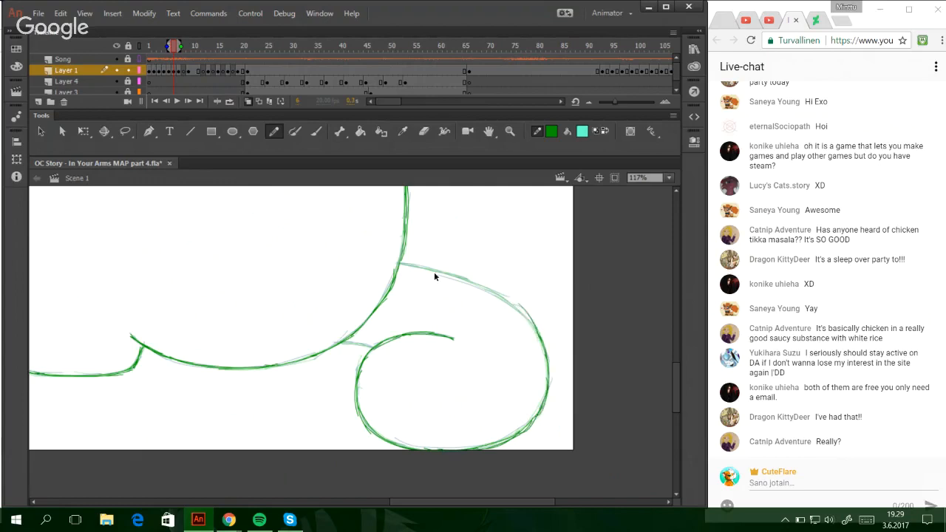
- Pencil the tail's upper edge from the rump and the short line joining the body to the curl
mouse_move(400, 263)
mouse_down()
mouse_move(507, 300)
mouse_move(493, 288)
mouse_move(539, 328)
mouse_move(547, 355)
mouse_up()
drag(338, 343, 373, 346)
key(ctrl+z)
- Move to frame 8 and pencil the cat's oval eye and brow between the onion-skin outlines
drag(433, 502, 367, 503)
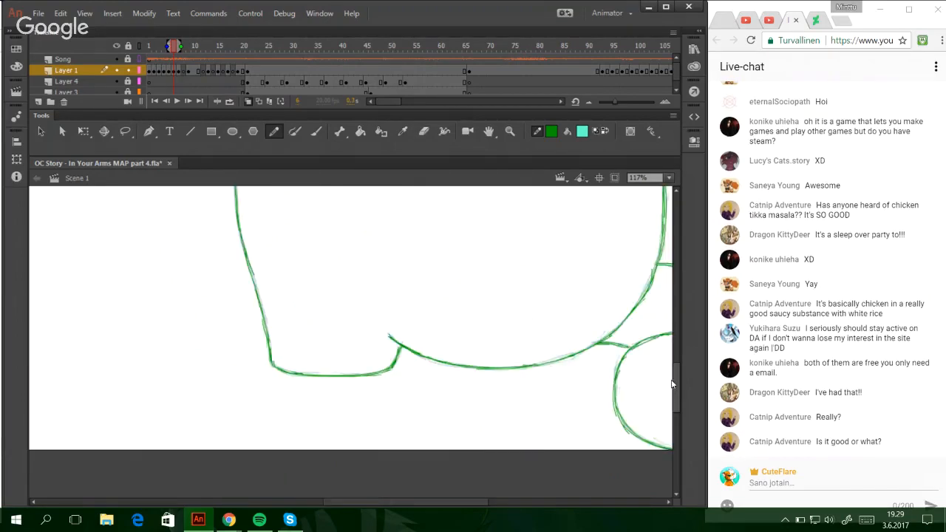
drag(673, 384, 674, 326)
scroll(659, 333, up, 3)
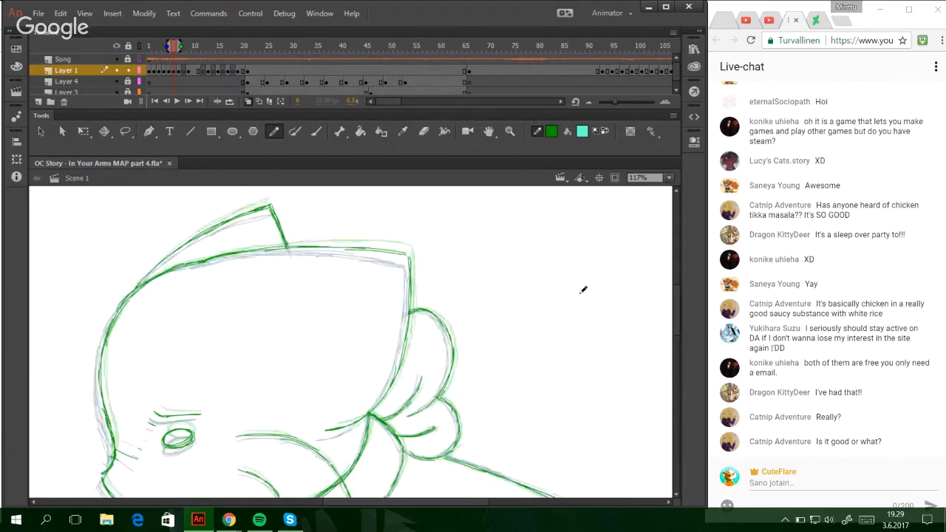
mouse_move(669, 373)
mouse_down()
mouse_move(644, 325)
mouse_move(677, 337)
mouse_move(677, 366)
mouse_up()
key(ctrl+z)
scroll(647, 340, up, 8)
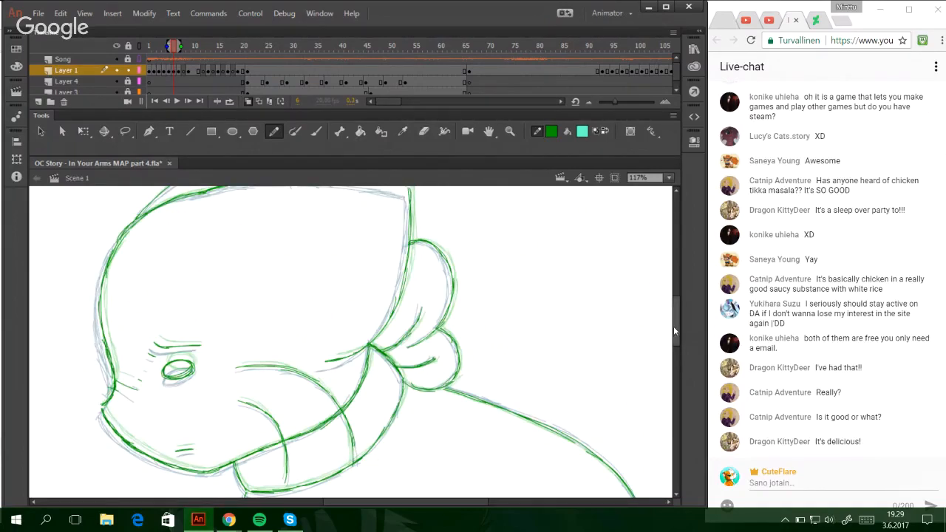
drag(673, 328, 654, 329)
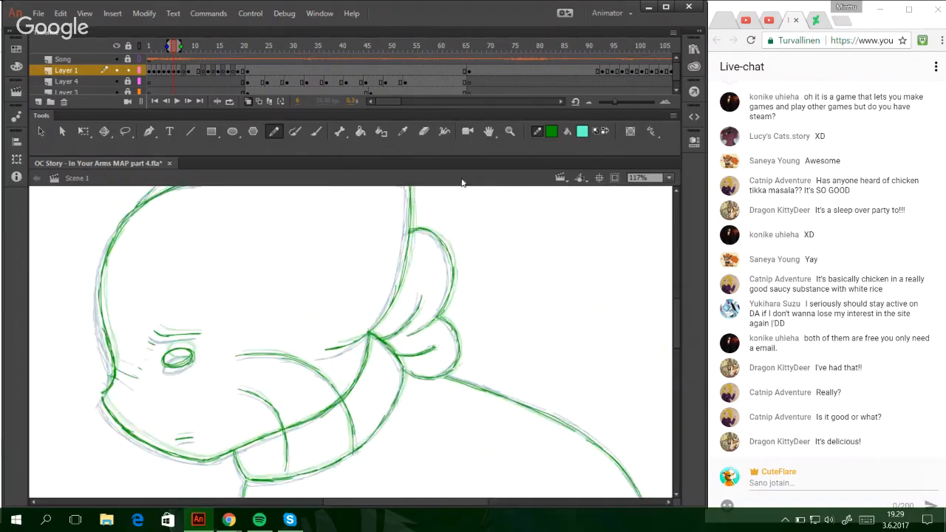
click(184, 102)
click(184, 102)
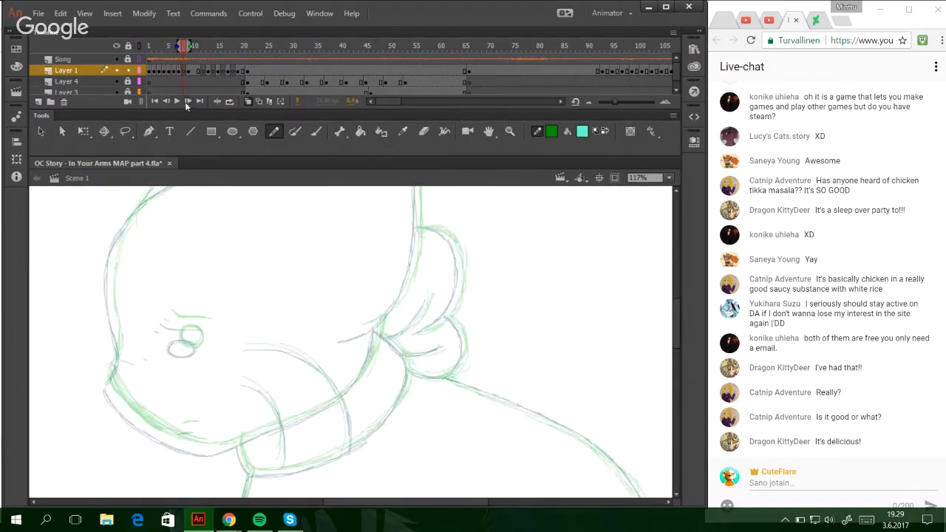
mouse_move(181, 338)
mouse_down()
mouse_move(195, 347)
mouse_move(190, 335)
mouse_move(206, 324)
mouse_move(165, 320)
mouse_move(163, 329)
mouse_up()
key(ctrl+z)
key(ctrl+z)
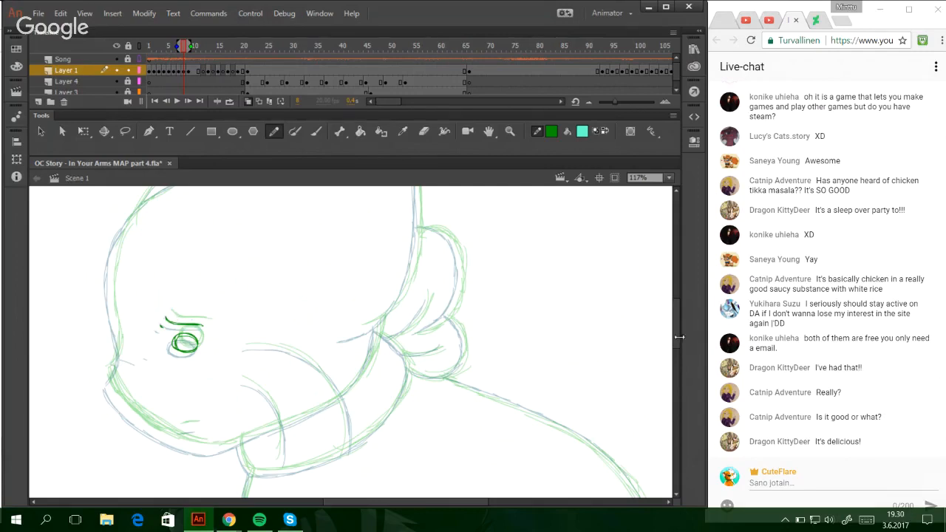
- Pencil the upper edge of the cat's near ear and a short curve at the ear's lower base
drag(677, 337, 674, 324)
mouse_move(207, 256)
mouse_down()
mouse_move(236, 245)
mouse_move(211, 252)
mouse_move(332, 227)
mouse_move(310, 231)
mouse_move(405, 226)
mouse_move(381, 227)
mouse_move(413, 229)
mouse_up()
mouse_move(350, 408)
mouse_down()
mouse_move(391, 393)
mouse_move(403, 368)
mouse_move(360, 403)
mouse_move(400, 375)
mouse_up()
key(ctrl+z)
drag(385, 394, 415, 352)
key(ctrl+z)
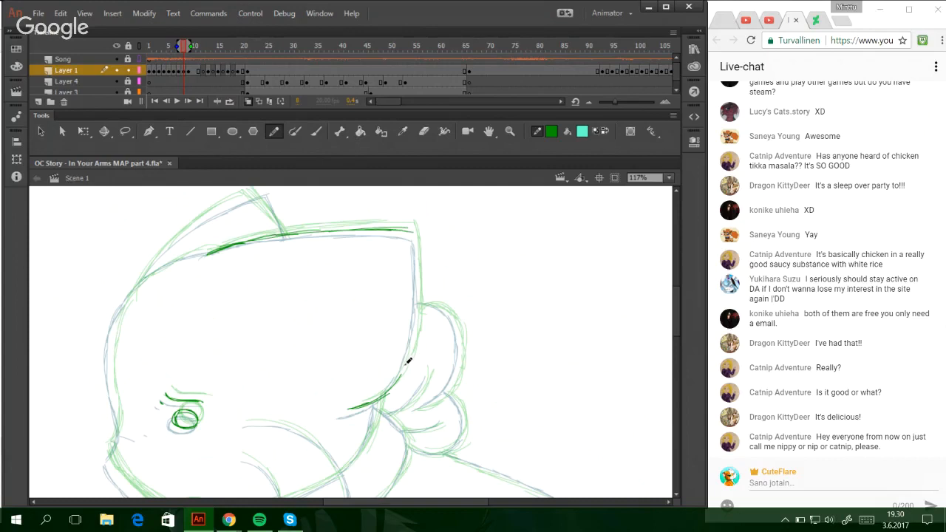
- Pencil the near ear's rear edge between its base and tip, redoing strokes until it sits between the onion-skin outlines
mouse_move(381, 392)
mouse_down()
mouse_move(409, 352)
mouse_move(392, 376)
mouse_move(417, 309)
mouse_move(396, 380)
mouse_move(415, 314)
mouse_up()
key(ctrl+z)
drag(405, 355, 417, 289)
key(ctrl+z)
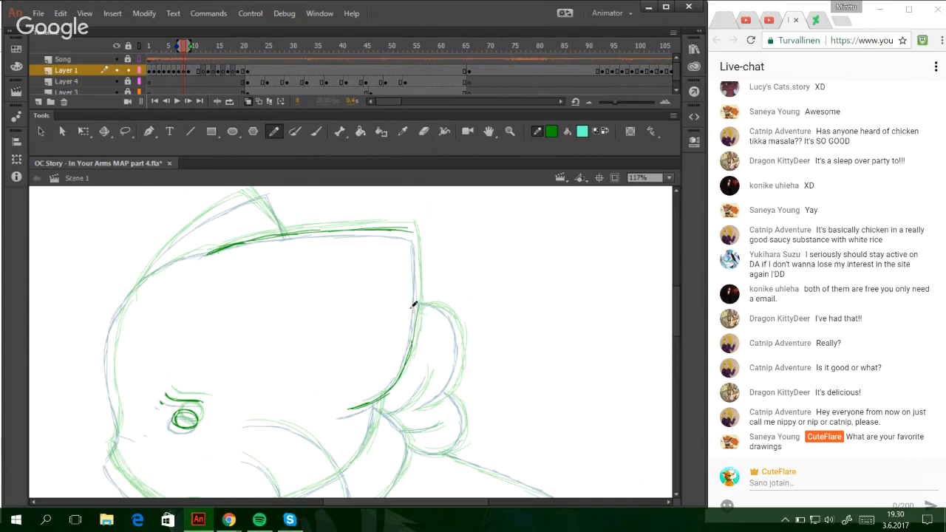
drag(410, 352, 421, 297)
key(ctrl+z)
drag(404, 370, 417, 277)
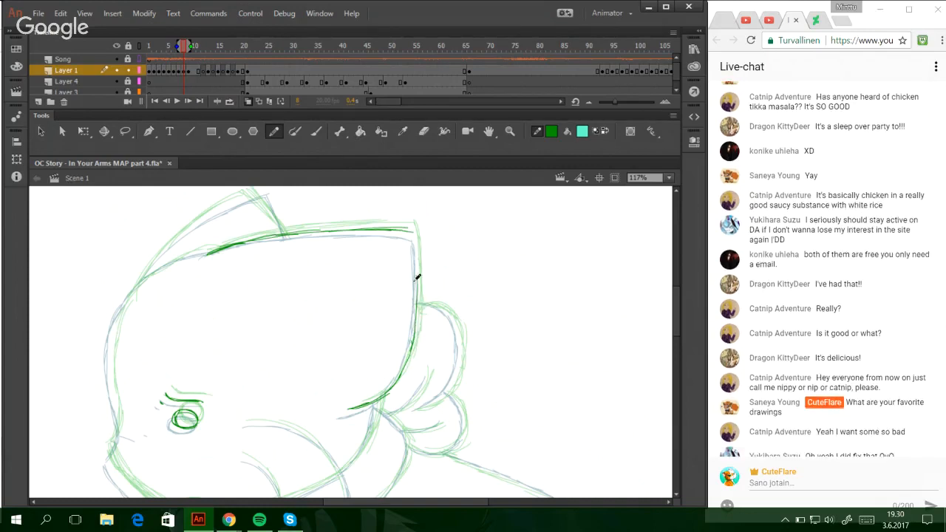
key(ctrl+z)
drag(412, 329, 417, 271)
key(ctrl+z)
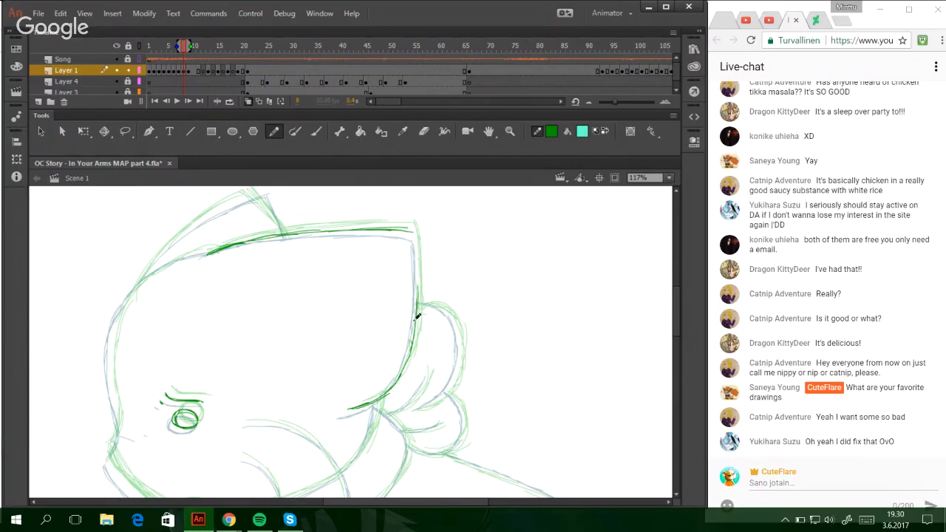
drag(414, 325, 416, 272)
key(ctrl+z)
mouse_move(420, 309)
mouse_down()
mouse_move(416, 256)
mouse_move(416, 298)
mouse_move(409, 226)
mouse_move(417, 297)
mouse_up()
key(ctrl+z)
mouse_move(416, 255)
mouse_down()
mouse_move(411, 343)
mouse_move(419, 312)
mouse_move(401, 367)
mouse_up()
key(ctrl+z)
mouse_move(416, 311)
mouse_down()
mouse_move(405, 366)
mouse_move(411, 352)
mouse_move(376, 398)
mouse_up()
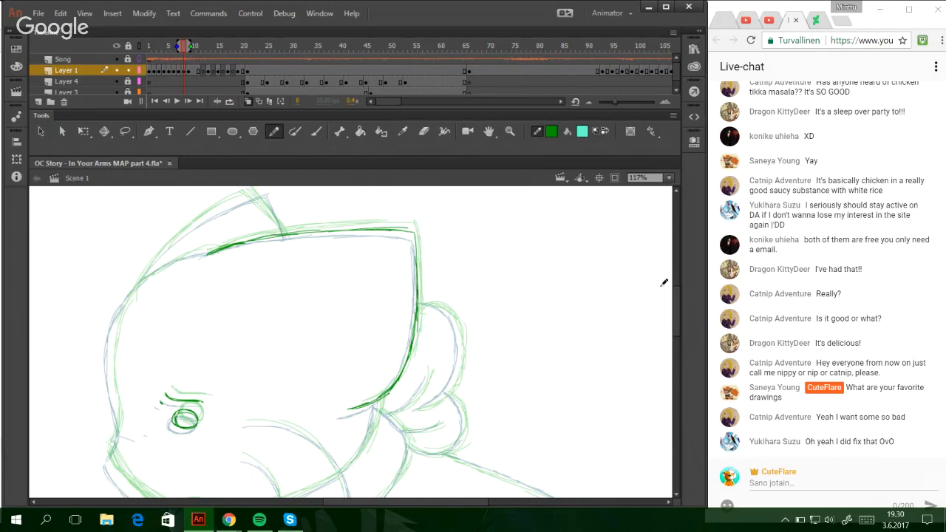
- Pencil the forehead curve down from the top of the head to the front of the muzzle
scroll(676, 348, down, 8)
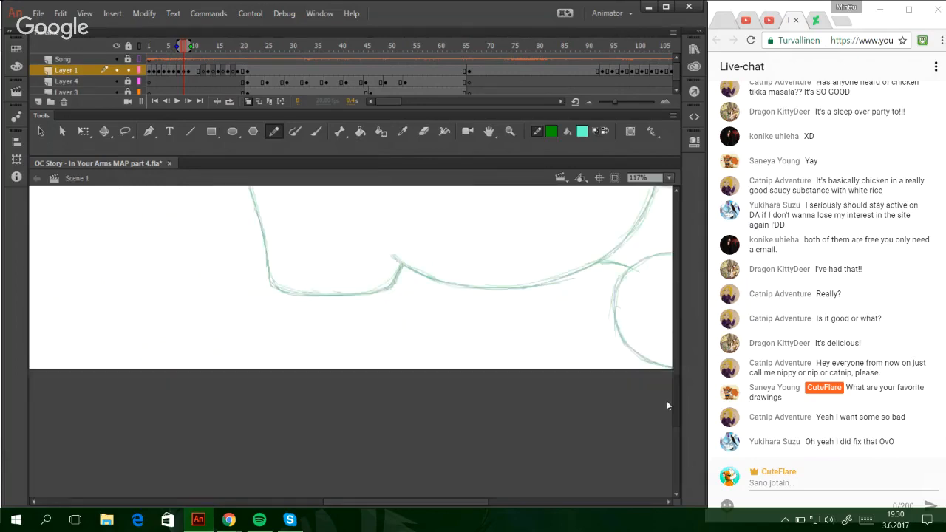
scroll(667, 400, up, 4)
scroll(650, 345, up, 4)
mouse_move(212, 196)
mouse_down()
mouse_move(151, 216)
mouse_move(122, 253)
mouse_move(114, 336)
mouse_up()
key(ctrl+z)
mouse_move(115, 290)
mouse_down()
mouse_move(121, 362)
mouse_move(111, 325)
mouse_move(119, 366)
mouse_move(120, 357)
mouse_move(116, 346)
mouse_move(109, 394)
mouse_move(121, 374)
mouse_move(105, 396)
mouse_move(145, 445)
mouse_up()
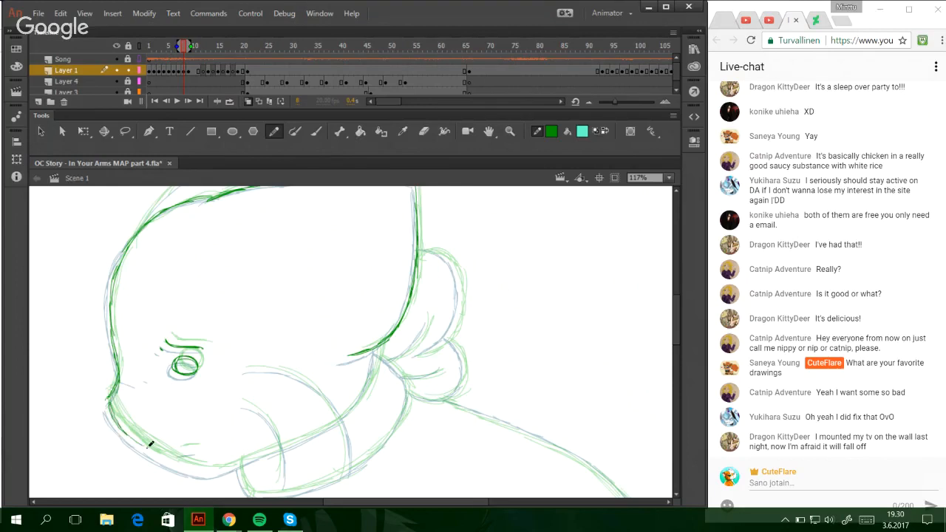
- Pencil the chin and jaw line back to the ear base, and add the small mouth mark
drag(108, 402, 181, 464)
drag(131, 439, 197, 468)
drag(119, 418, 206, 475)
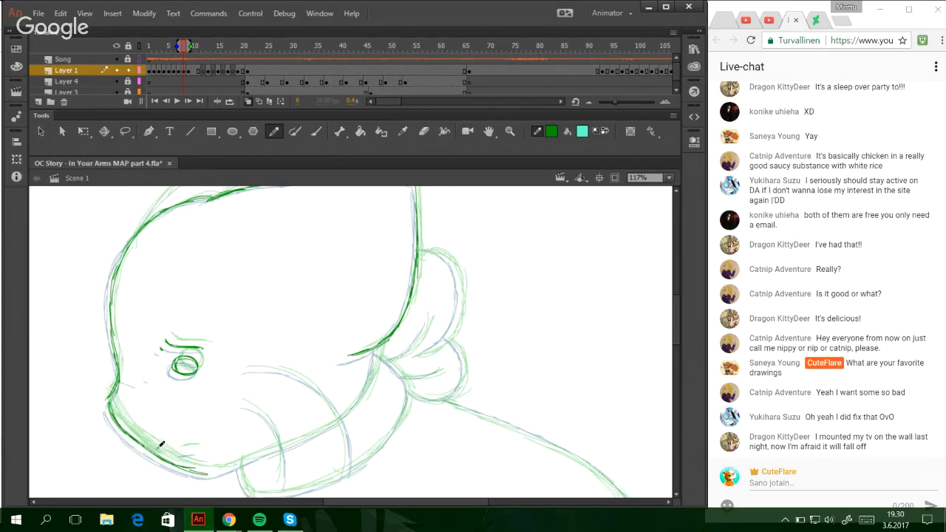
key(ctrl+z)
drag(110, 403, 164, 459)
key(ctrl+z)
drag(114, 421, 190, 468)
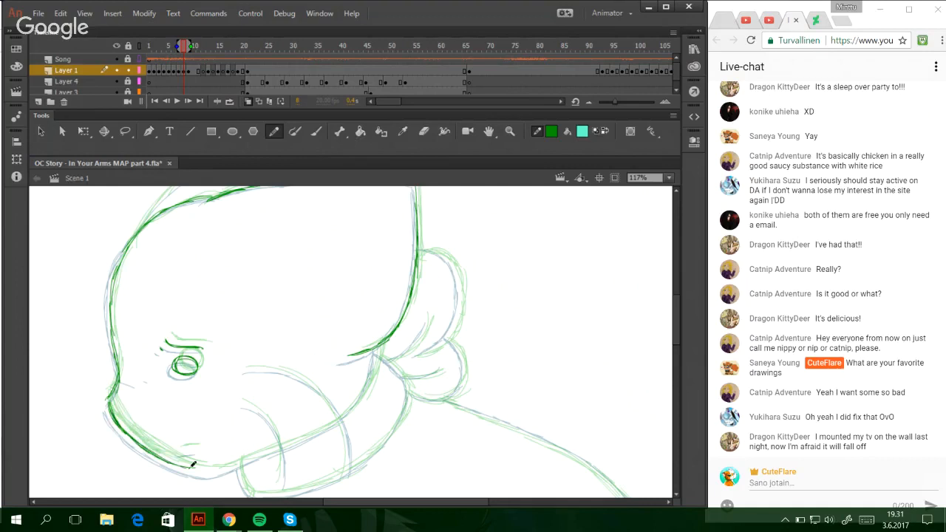
mouse_move(147, 447)
mouse_down()
mouse_move(173, 460)
mouse_move(215, 467)
mouse_move(311, 433)
mouse_move(276, 447)
mouse_move(360, 402)
mouse_move(327, 427)
mouse_move(373, 360)
mouse_move(365, 390)
mouse_move(377, 359)
mouse_up()
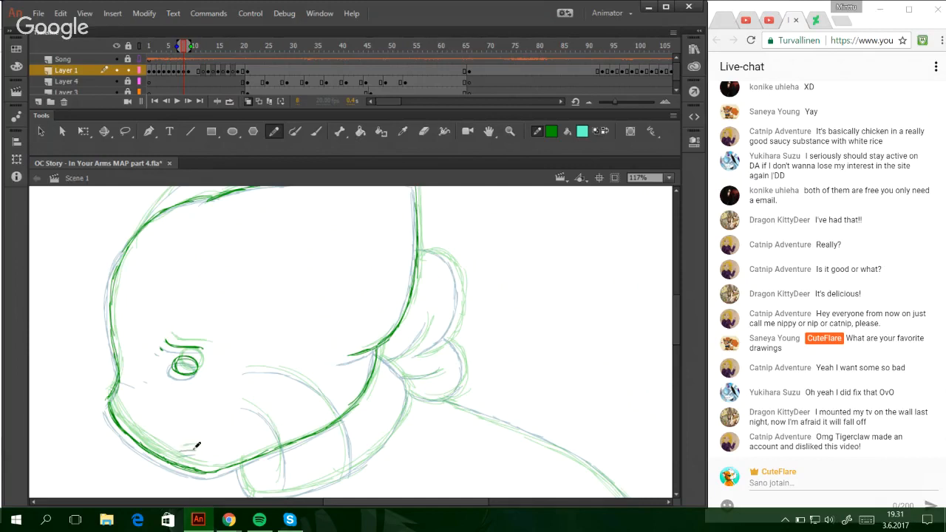
drag(178, 450, 192, 446)
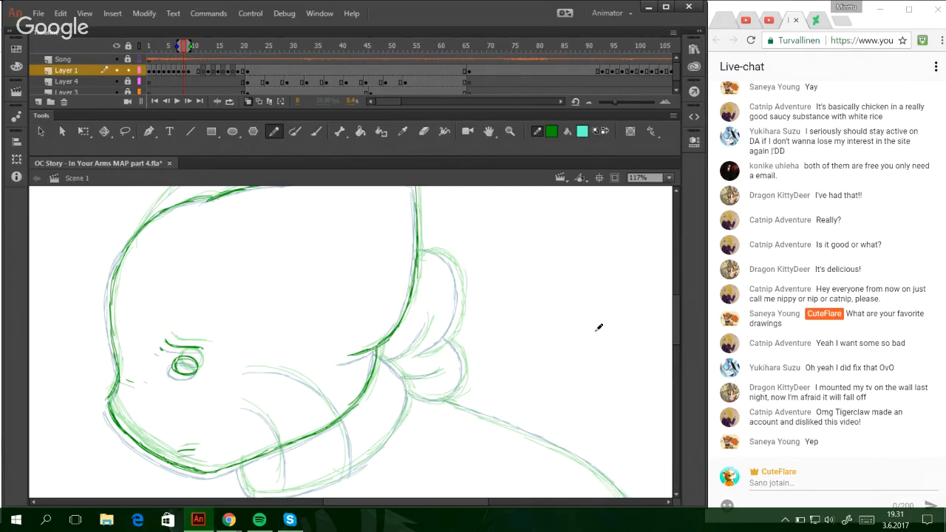
- Pencil the far ear's long front edge up to its tip and its short rear edge down to the head
drag(677, 322, 678, 307)
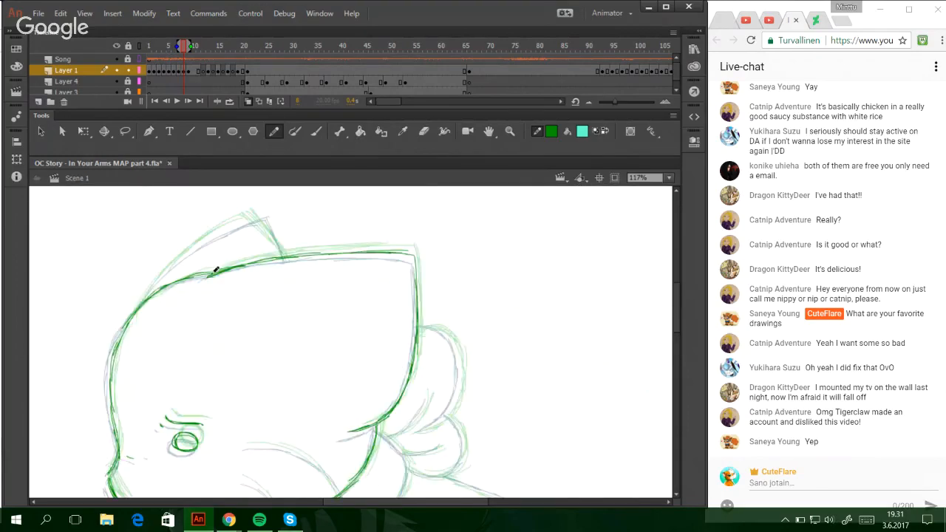
drag(139, 308, 193, 246)
key(ctrl+z)
drag(141, 310, 215, 233)
drag(156, 280, 257, 214)
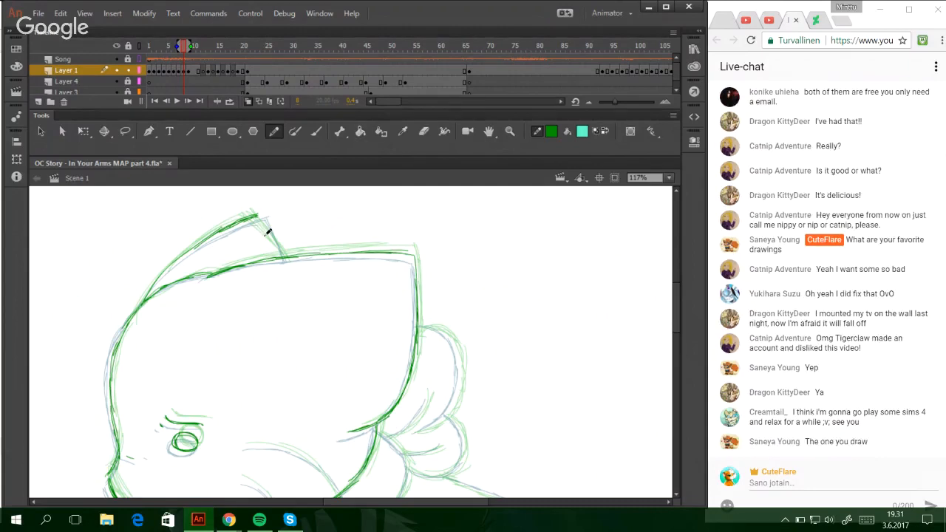
drag(258, 213, 280, 252)
key(ctrl+z)
key(ctrl+z)
drag(258, 212, 284, 258)
- Pencil the band around the neck below the jaw and the two curved lines running from the cheek across it
mouse_move(673, 318)
mouse_down()
mouse_move(672, 335)
mouse_move(673, 308)
mouse_move(665, 343)
mouse_up()
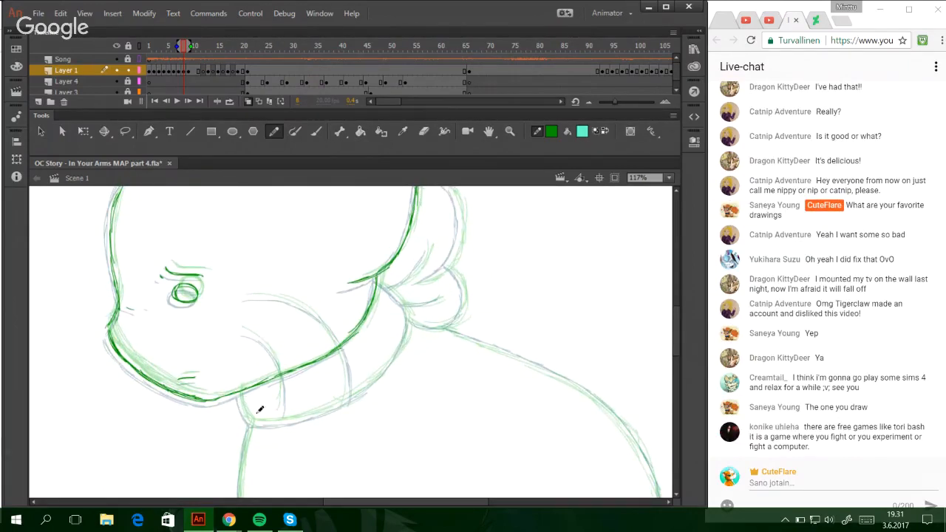
mouse_move(244, 396)
mouse_down()
mouse_move(251, 421)
mouse_move(248, 413)
mouse_move(329, 412)
mouse_up()
key(ctrl+z)
key(ctrl+z)
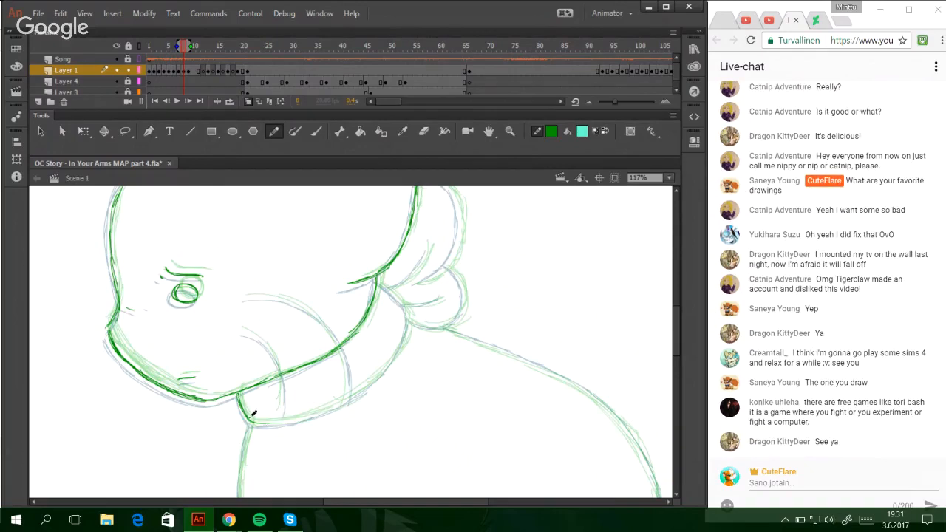
mouse_move(251, 422)
mouse_down()
mouse_move(315, 417)
mouse_move(365, 386)
mouse_move(399, 339)
mouse_move(406, 308)
mouse_up()
mouse_move(240, 328)
mouse_down()
mouse_move(272, 348)
mouse_move(280, 405)
mouse_up()
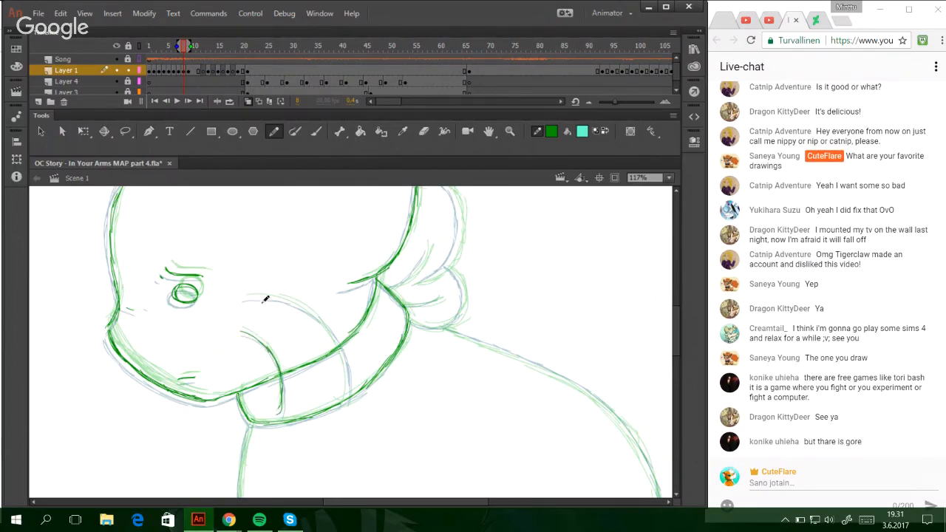
mouse_move(251, 295)
mouse_down()
mouse_move(289, 300)
mouse_move(339, 339)
mouse_move(348, 403)
mouse_up()
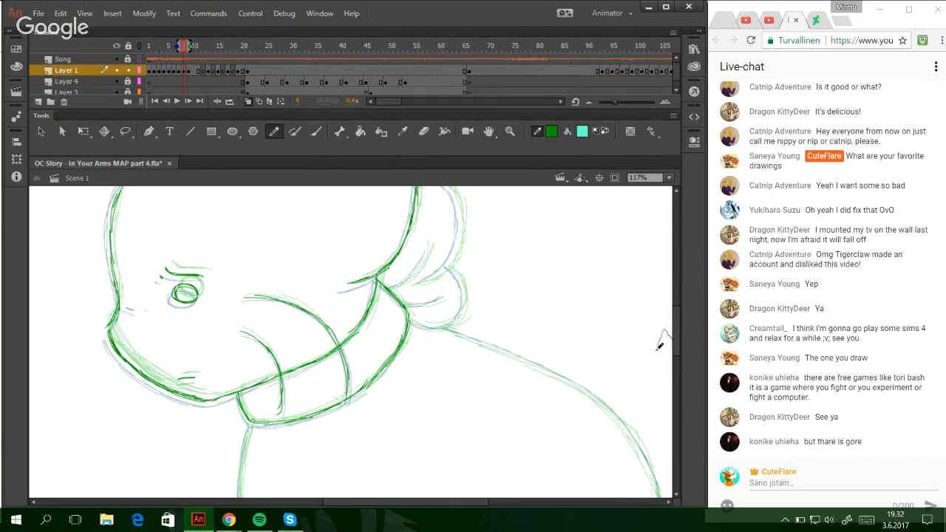
- Pencil the two rounded lobes behind the head with their inner crease lines
scroll(676, 340, up, 2)
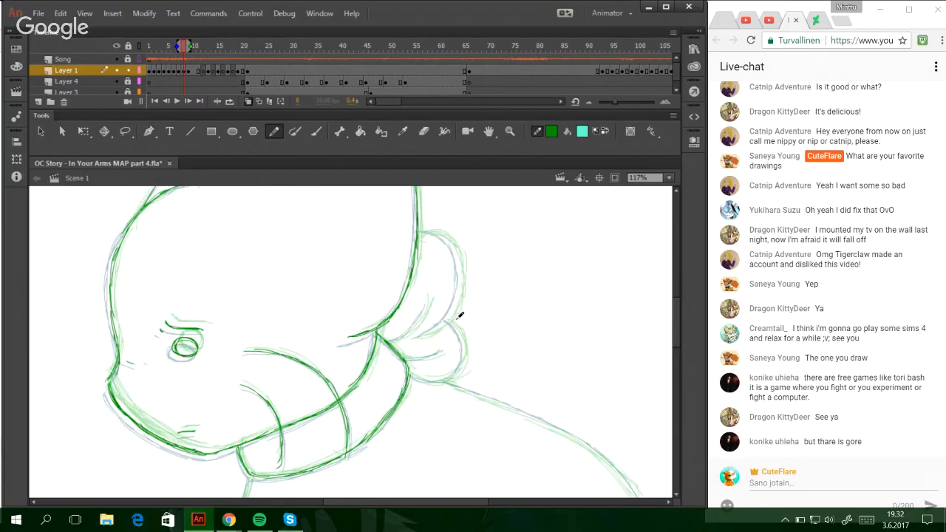
mouse_move(416, 336)
mouse_down()
mouse_move(451, 314)
mouse_move(462, 268)
mouse_move(447, 237)
mouse_move(426, 229)
mouse_up()
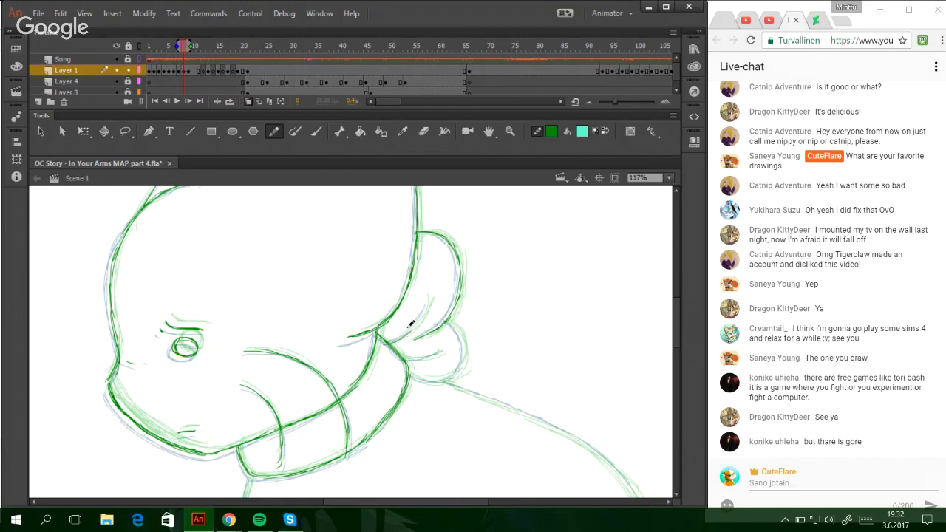
mouse_move(407, 360)
mouse_down()
mouse_move(442, 352)
mouse_move(439, 381)
mouse_move(455, 374)
mouse_move(463, 322)
mouse_up()
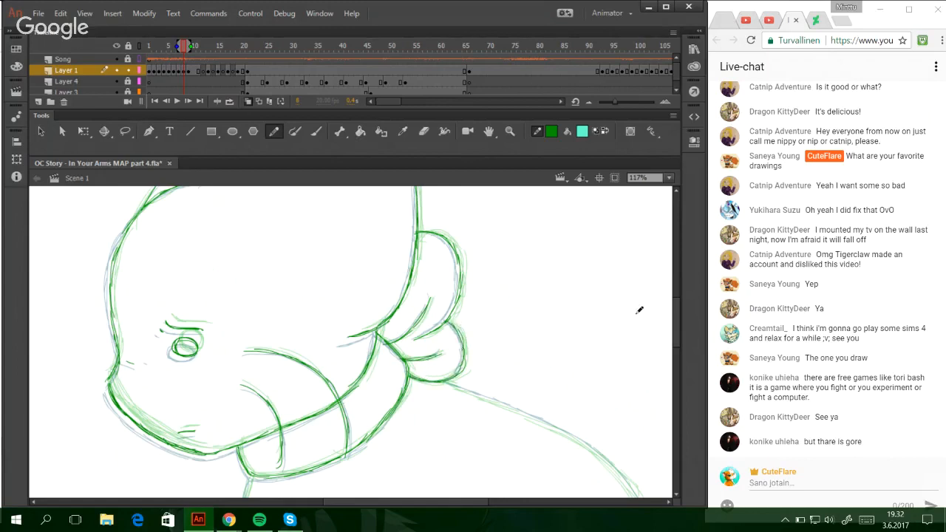
- Pencil the chest line down from the neck band and the long back curve from the lobes to the rump
drag(679, 337, 684, 362)
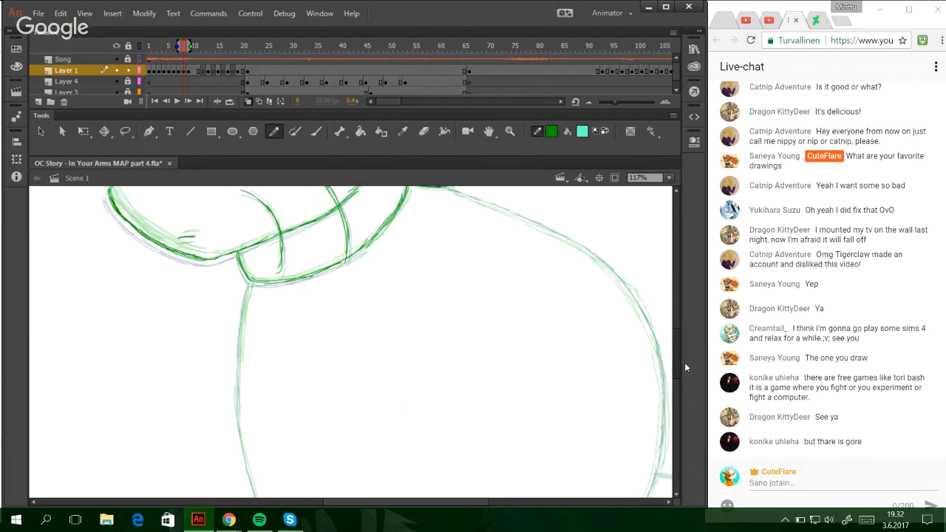
click(254, 502)
drag(267, 503, 447, 502)
mouse_move(176, 454)
mouse_down()
mouse_move(183, 420)
mouse_move(191, 476)
mouse_move(190, 395)
mouse_move(190, 471)
mouse_move(183, 440)
mouse_move(198, 295)
mouse_up()
drag(386, 201, 441, 224)
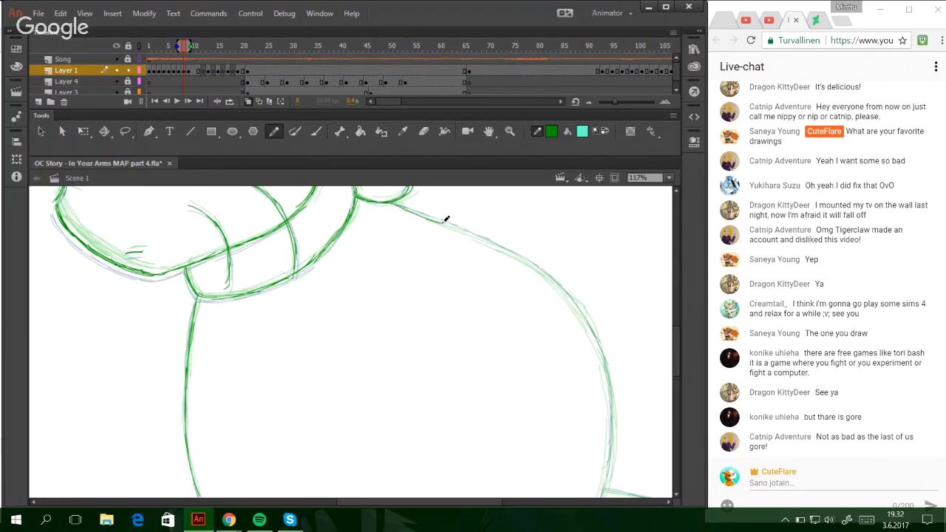
mouse_move(390, 206)
mouse_down()
mouse_move(533, 263)
mouse_move(499, 247)
mouse_move(570, 298)
mouse_move(602, 356)
mouse_move(594, 331)
mouse_move(614, 399)
mouse_up()
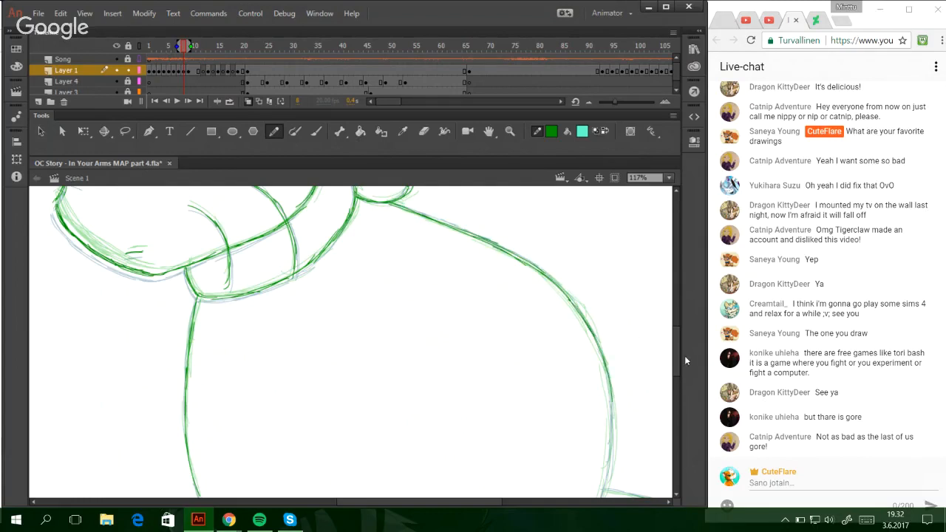
- Pencil the body's lower curve up to the back line, and the front leg down around the paw
scroll(676, 360, down, 5)
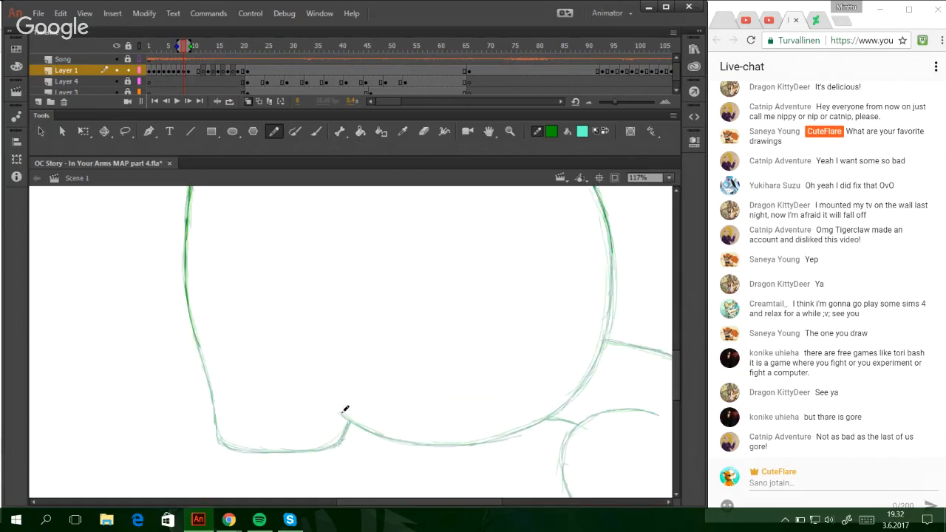
mouse_move(345, 407)
mouse_down()
mouse_move(410, 444)
mouse_move(445, 443)
mouse_move(390, 437)
mouse_move(426, 444)
mouse_up()
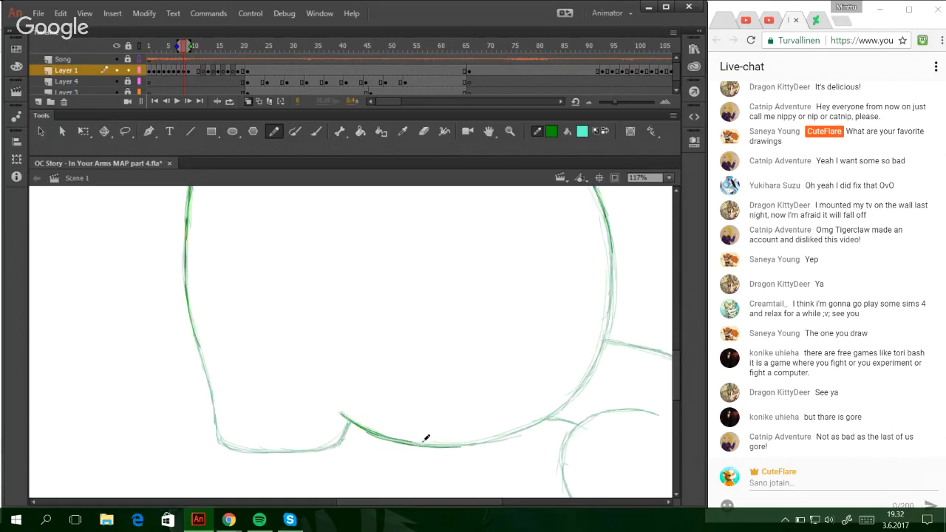
mouse_move(365, 424)
mouse_down()
mouse_move(495, 436)
mouse_move(521, 428)
mouse_move(583, 372)
mouse_move(602, 336)
mouse_move(613, 301)
mouse_move(608, 229)
mouse_up()
mouse_move(195, 321)
mouse_down()
mouse_move(222, 439)
mouse_move(220, 430)
mouse_move(229, 442)
mouse_move(314, 448)
mouse_move(346, 434)
mouse_move(334, 446)
mouse_move(345, 418)
mouse_up()
- Pencil the tail's curled outline from its tip around to the rump, and the short line joining it to the body
drag(403, 500, 489, 501)
drag(673, 371, 673, 380)
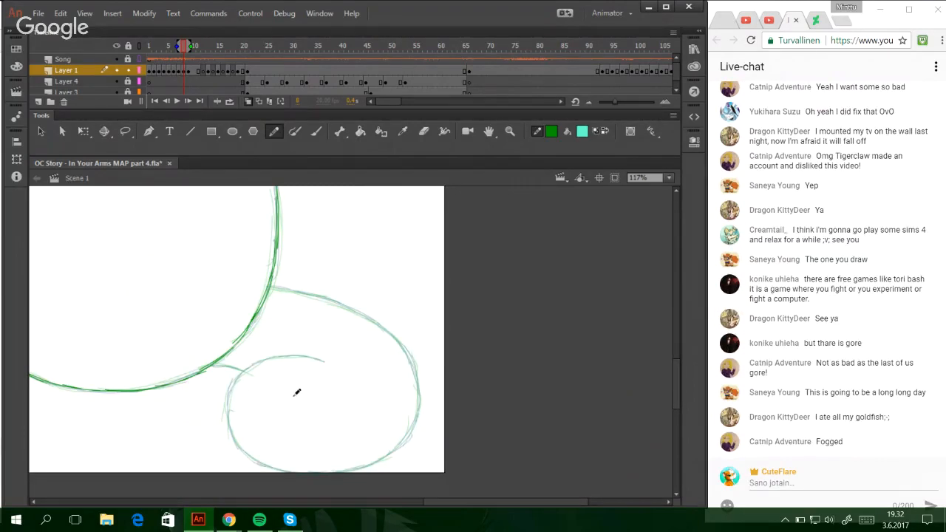
mouse_move(327, 357)
mouse_down()
mouse_move(261, 359)
mouse_move(273, 356)
mouse_move(234, 377)
mouse_move(226, 402)
mouse_move(236, 379)
mouse_move(231, 428)
mouse_move(226, 397)
mouse_move(245, 448)
mouse_move(229, 425)
mouse_move(236, 445)
mouse_move(308, 469)
mouse_move(262, 460)
mouse_move(292, 469)
mouse_move(380, 459)
mouse_move(341, 469)
mouse_move(406, 434)
mouse_move(415, 411)
mouse_move(405, 436)
mouse_move(412, 383)
mouse_move(404, 357)
mouse_up()
mouse_move(421, 399)
mouse_down()
mouse_move(403, 343)
mouse_move(415, 373)
mouse_move(370, 319)
mouse_move(393, 334)
mouse_move(344, 309)
mouse_up()
mouse_move(373, 321)
mouse_down()
mouse_move(306, 294)
mouse_move(401, 332)
mouse_move(386, 323)
mouse_up()
key(ctrl+z)
key(ctrl+z)
key(ctrl+z)
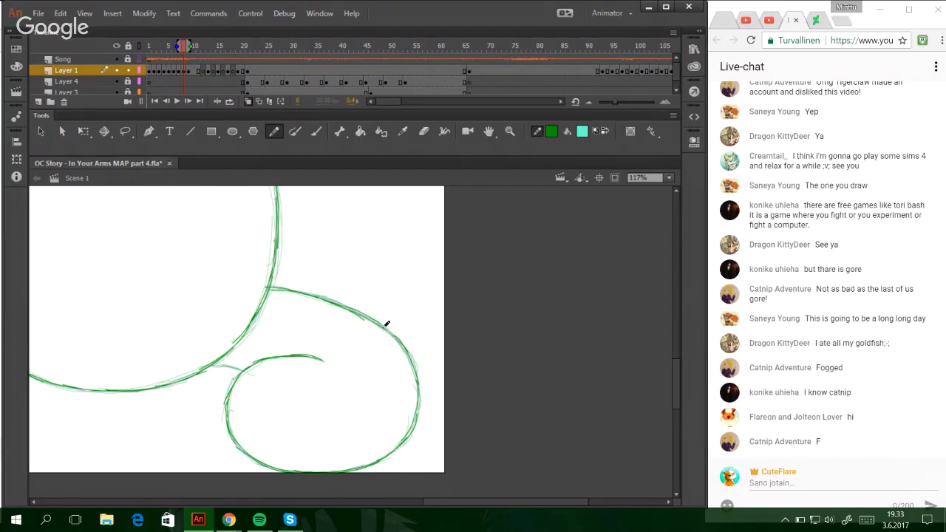
drag(212, 362, 242, 368)
- Move to frame 12 and save the animation document
click(204, 49)
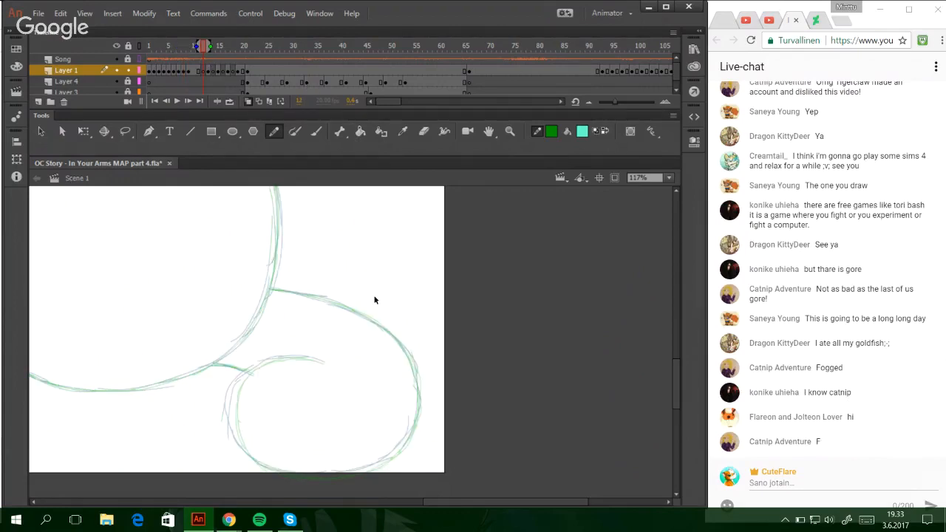
key(ctrl+w)
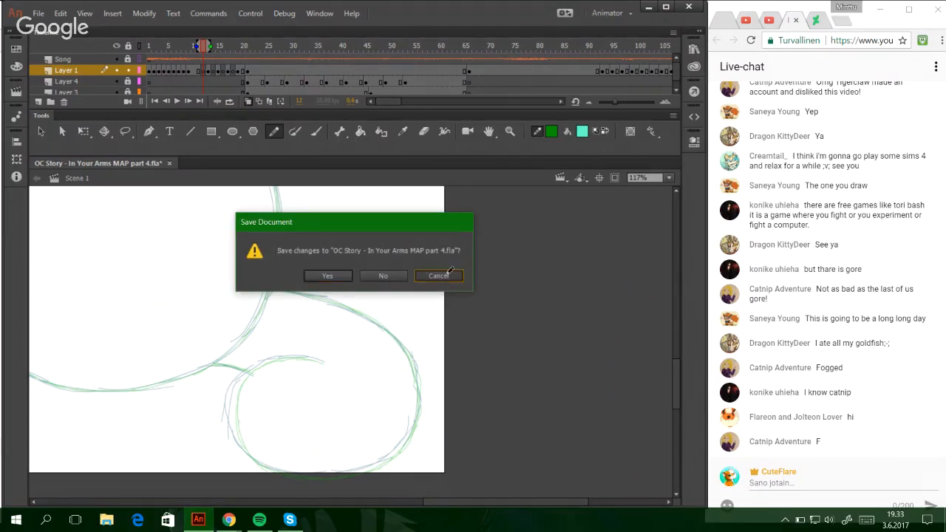
key(Return)
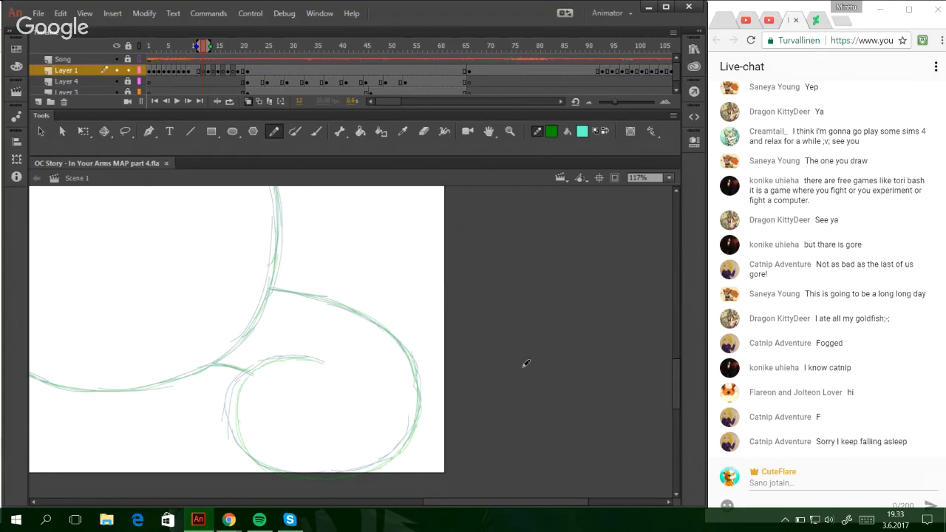
- Switch to the Chrome browser and open the streamer's DeviantArt gallery from the journal page's profile link
click(909, 9)
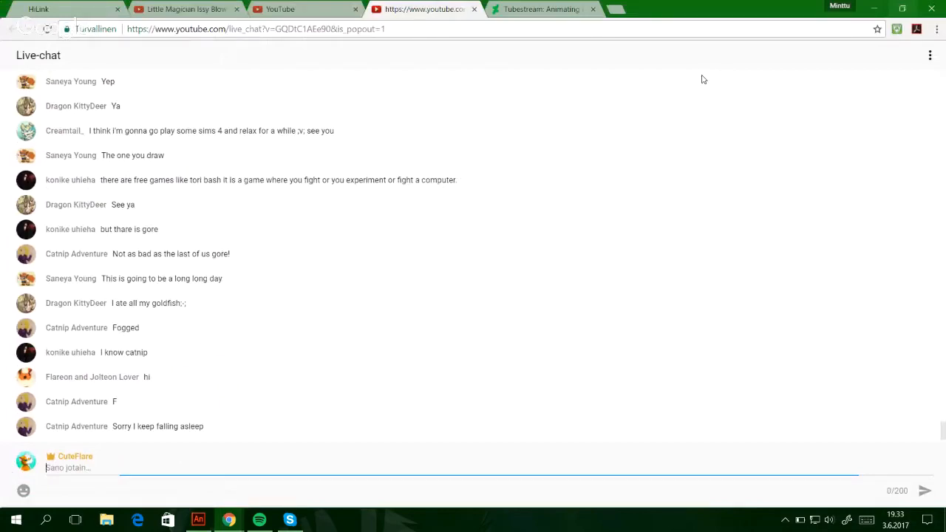
click(531, 9)
scroll(517, 384, down, 9)
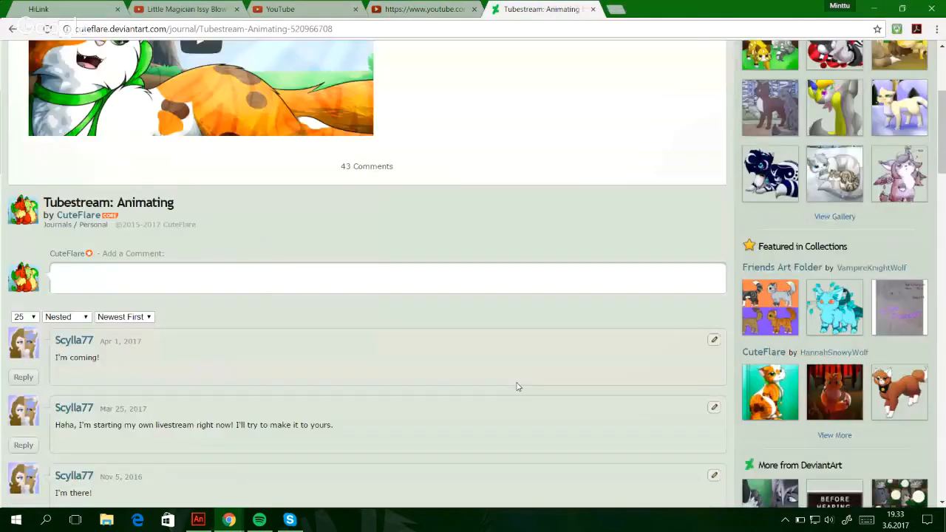
scroll(515, 378, up, 3)
scroll(513, 377, up, 6)
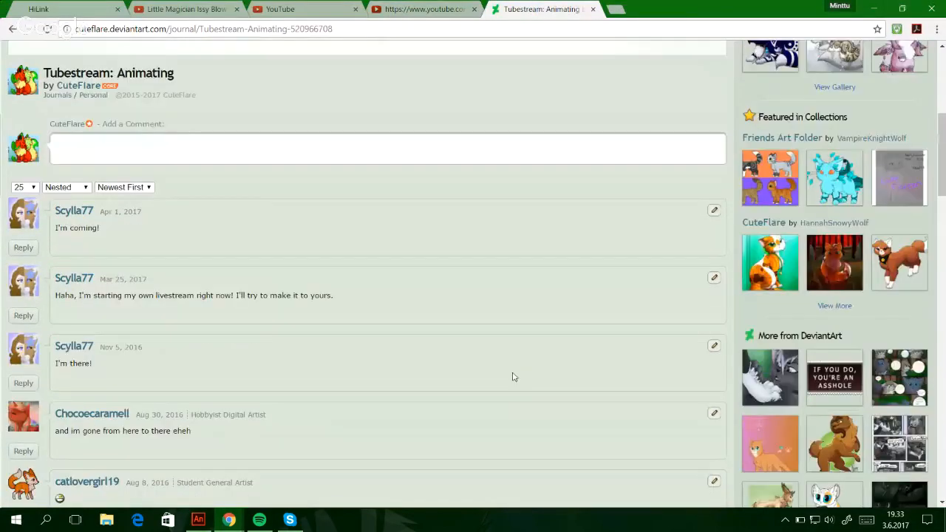
click(799, 59)
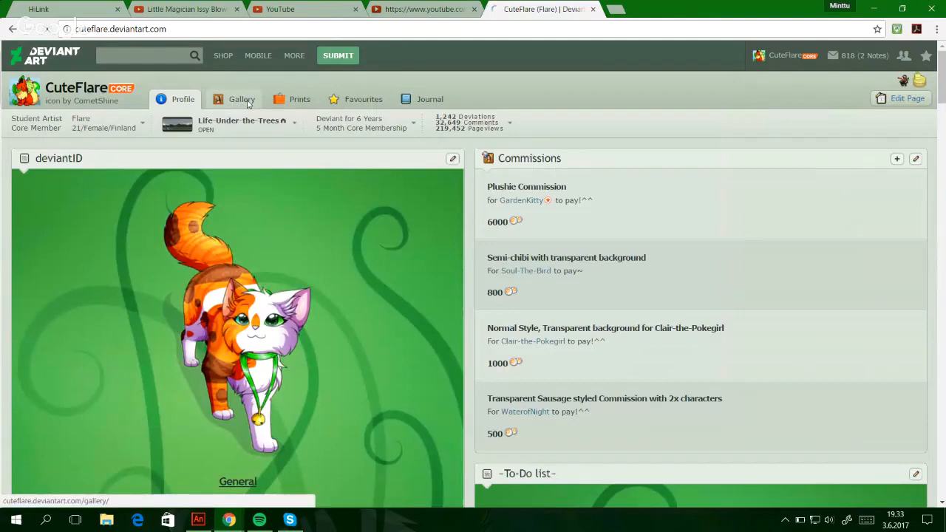
click(247, 104)
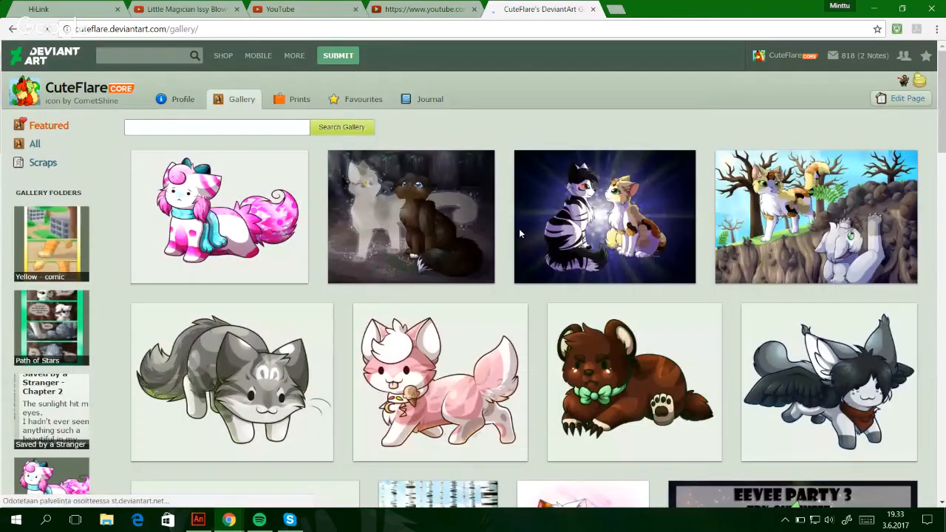
- View the "LUtT - Dangerous hunting" artwork and its description from the gallery, and return to the full gallery
click(762, 181)
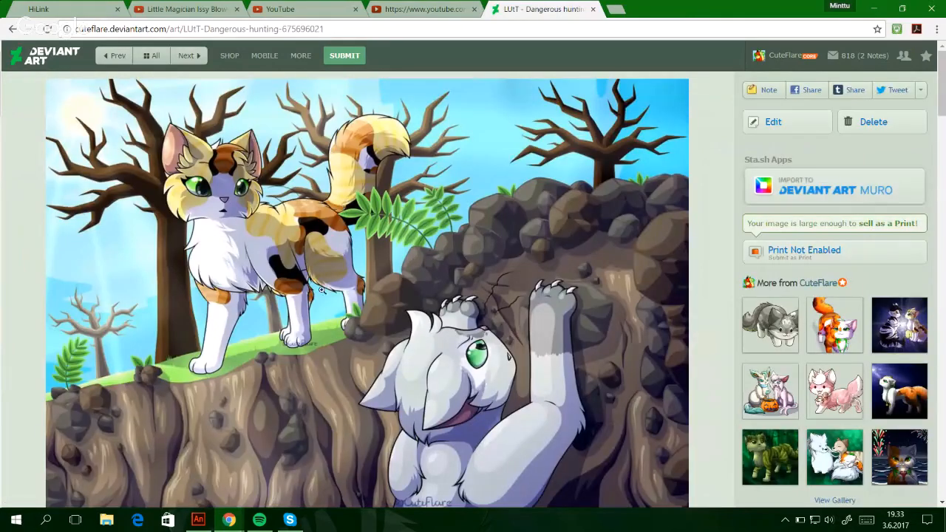
scroll(143, 440, down, 2)
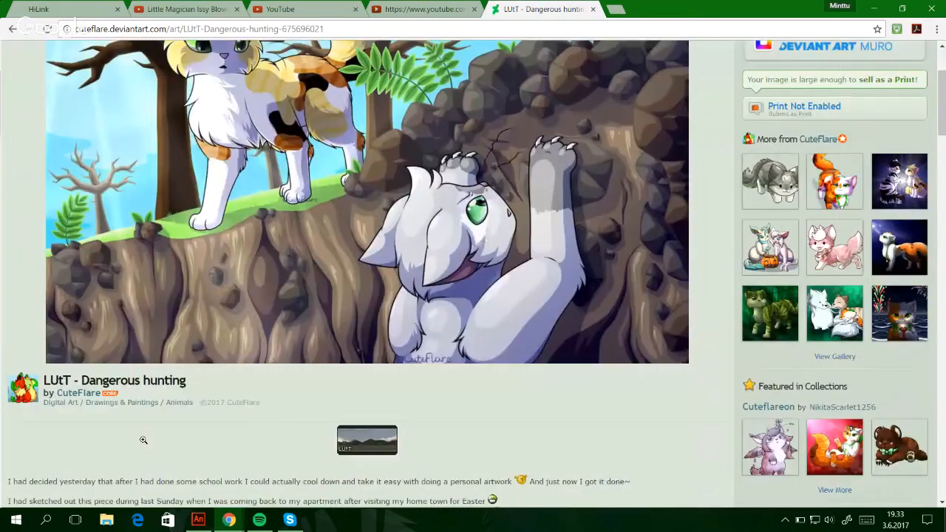
scroll(144, 440, up, 2)
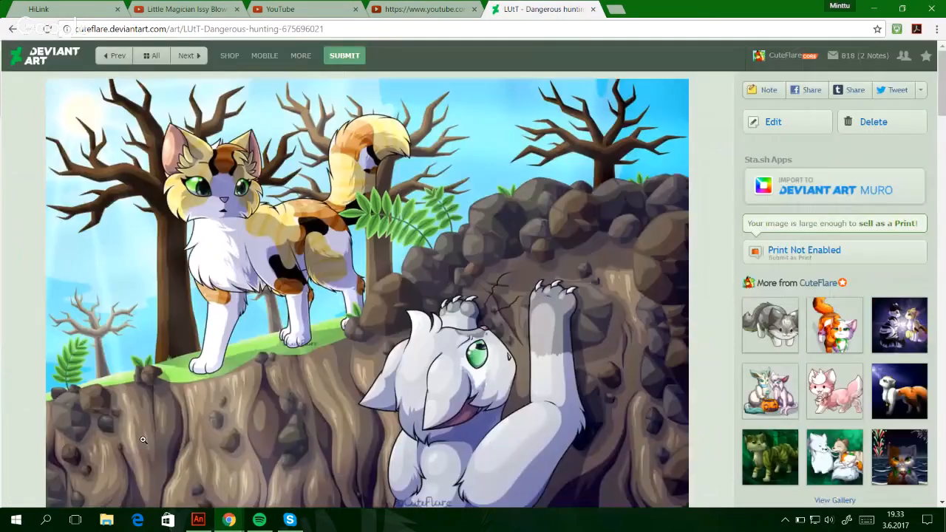
click(147, 58)
- Browse down the gallery to the "You have a Different Destiny" artwork, view it in full, and return to the gallery
scroll(528, 291, down, 3)
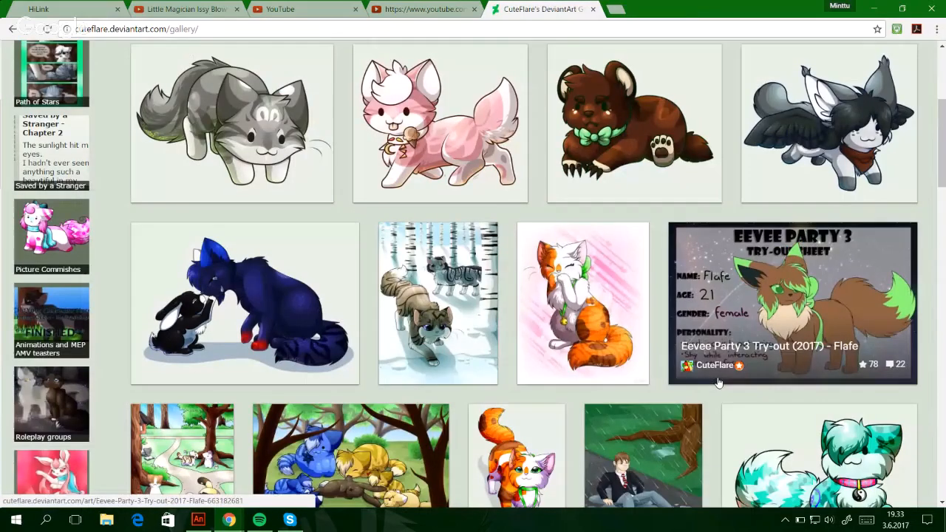
scroll(718, 382, down, 4)
scroll(718, 382, up, 1)
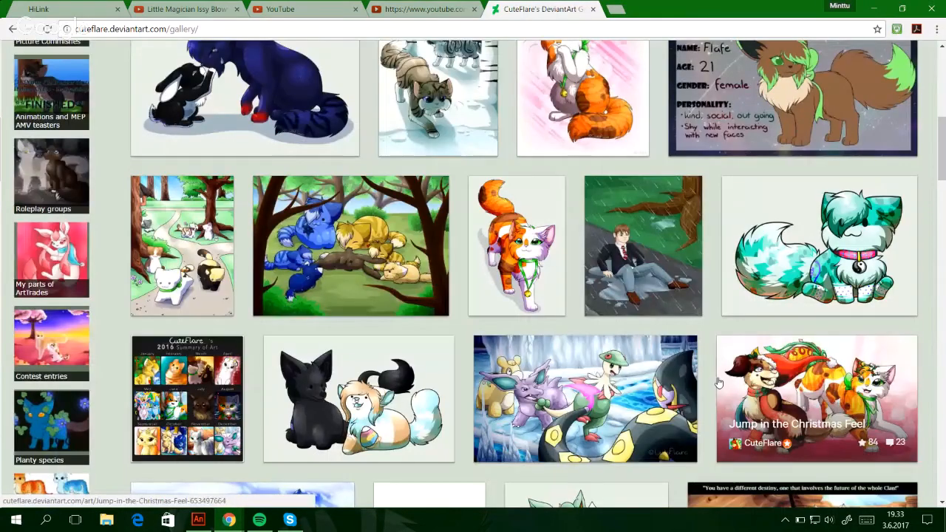
scroll(718, 382, up, 3)
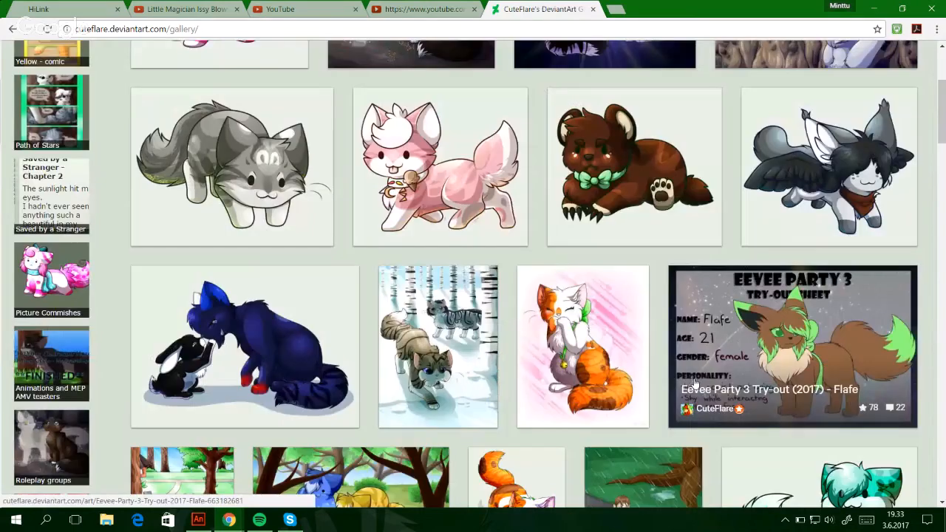
scroll(695, 382, down, 2)
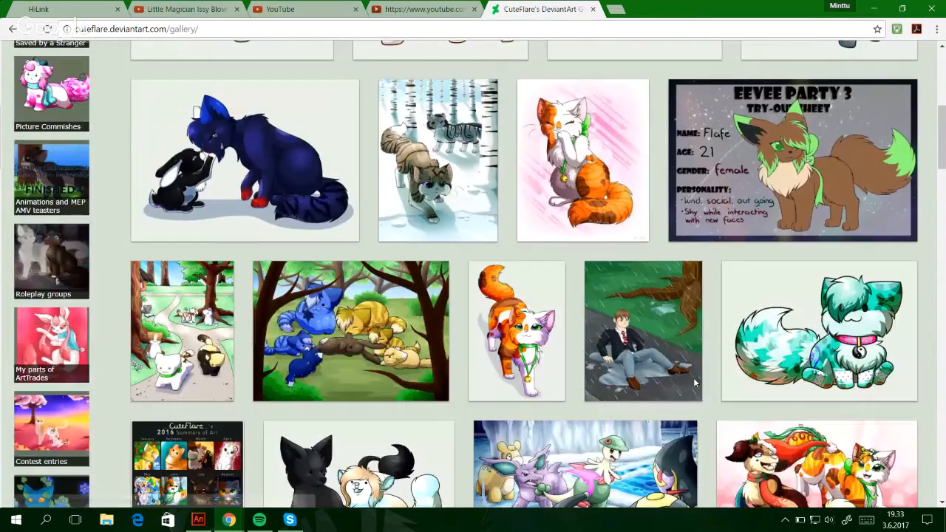
scroll(694, 383, down, 4)
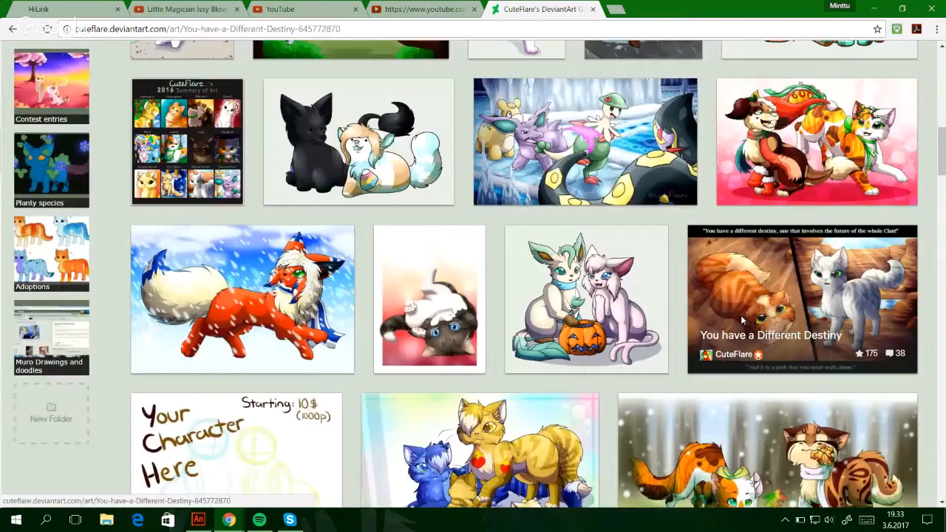
click(743, 319)
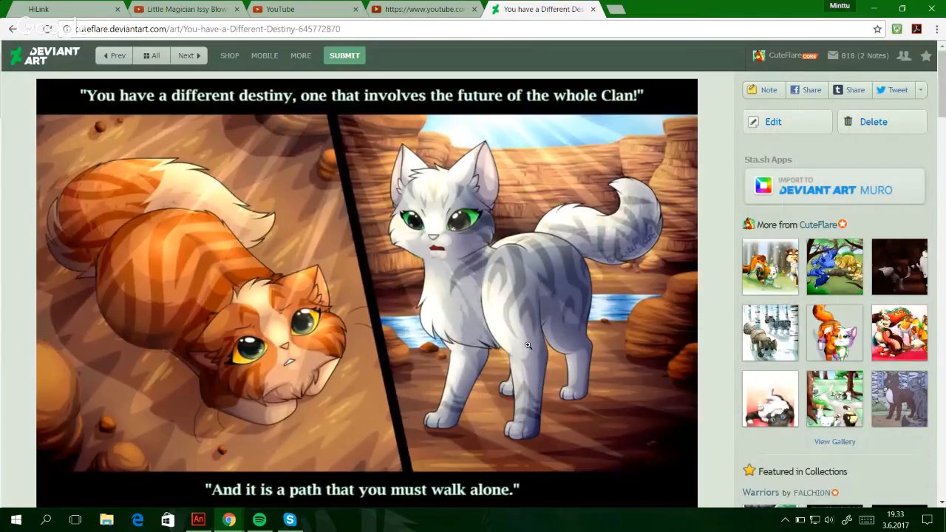
click(141, 56)
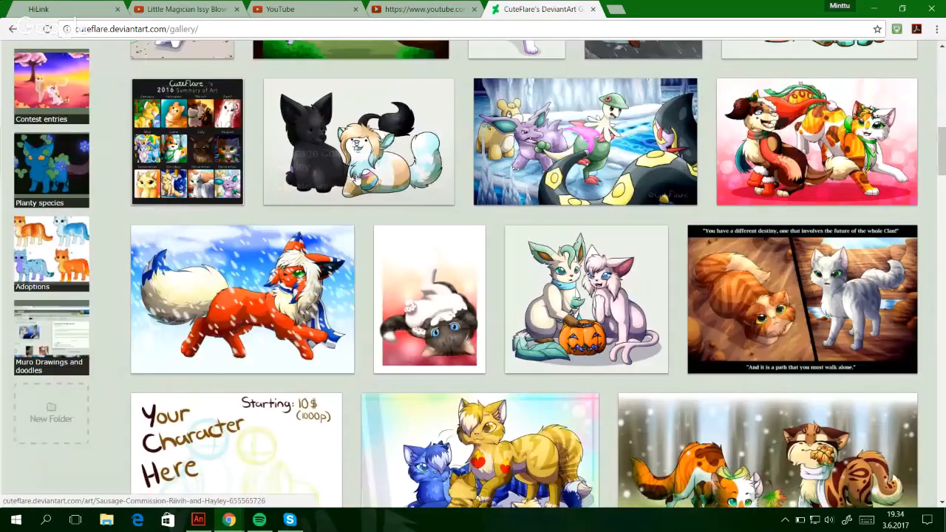
- Find the "Yellow - Connected hearts" artwork further down the gallery, view it in full, and return to the gallery
scroll(441, 247, down, 5)
scroll(442, 248, down, 5)
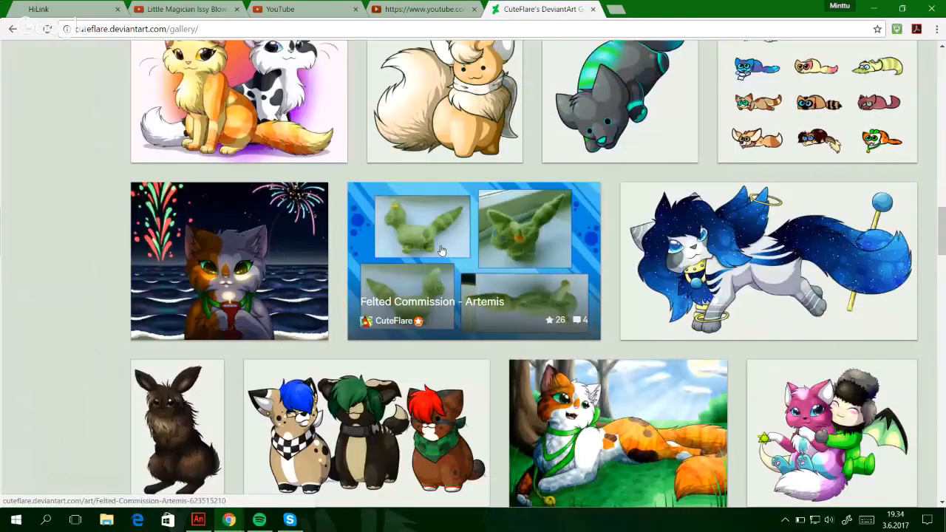
scroll(224, 180, up, 2)
click(224, 180)
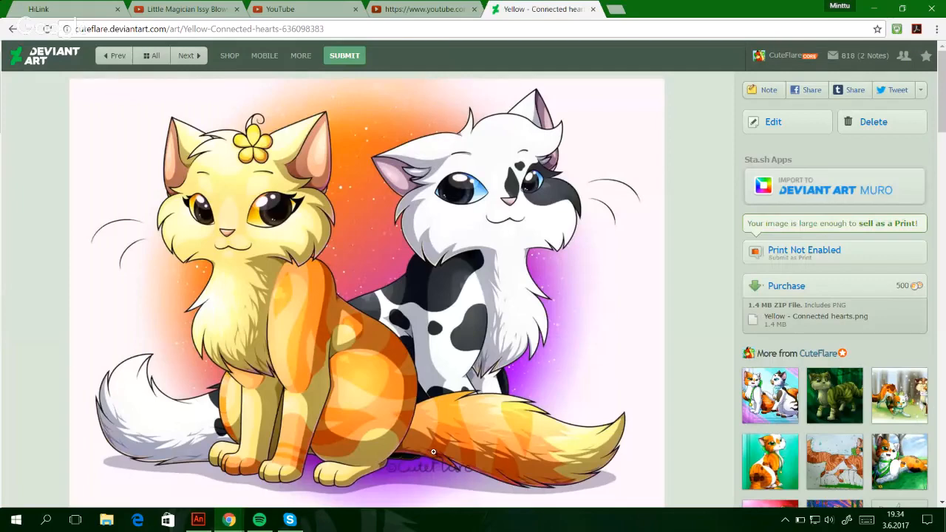
click(151, 56)
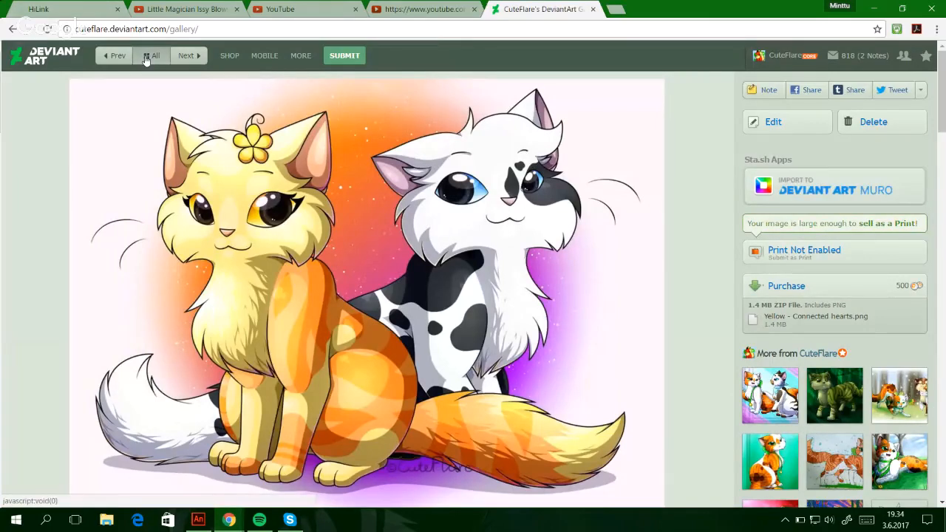
- Look through the older artworks further down the gallery, and switch to the YouTube live chat
scroll(508, 318, down, 3)
scroll(508, 318, down, 6)
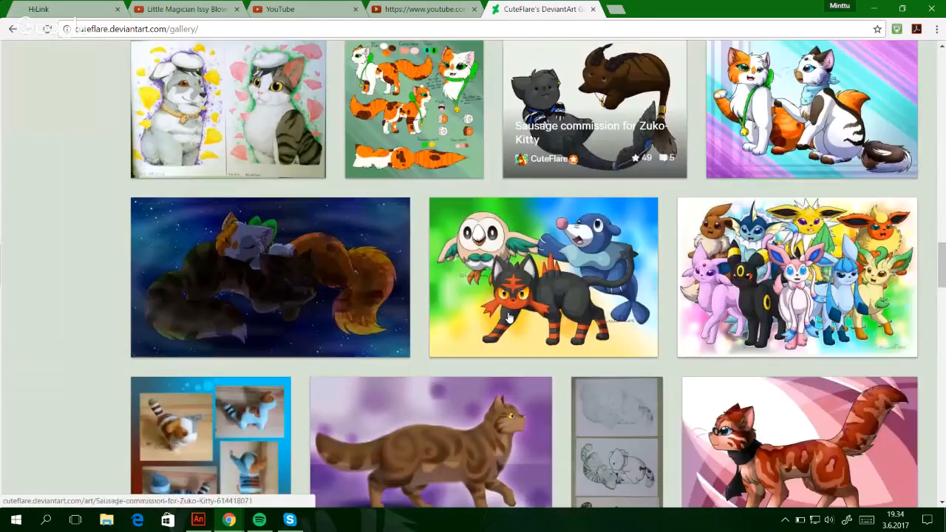
scroll(509, 317, down, 7)
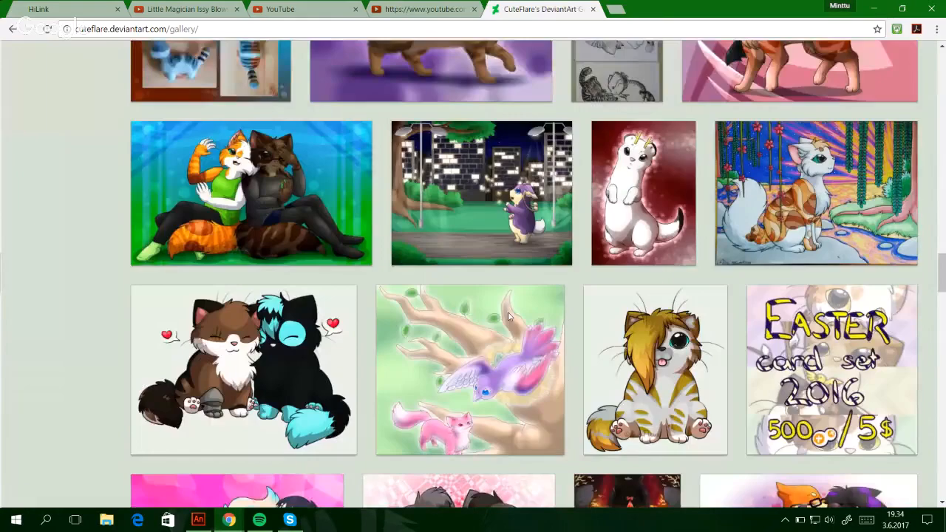
scroll(508, 318, up, 15)
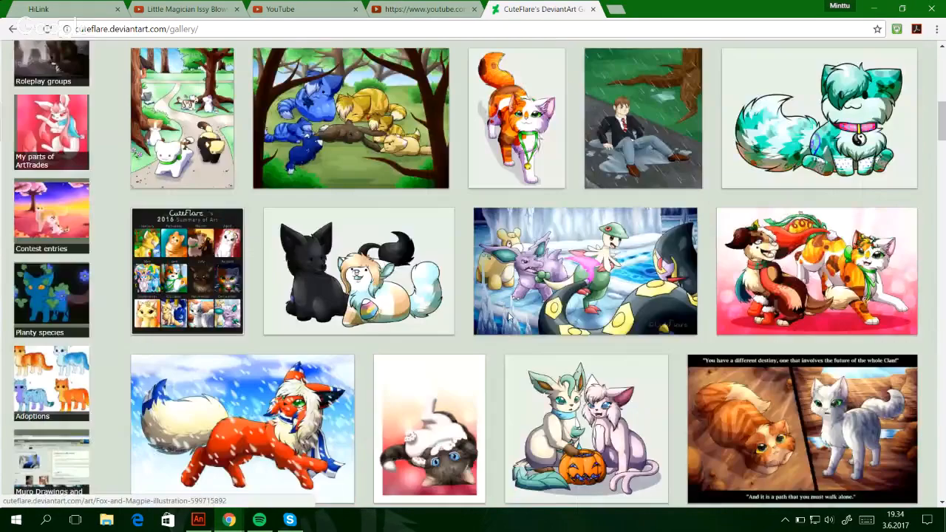
click(437, 7)
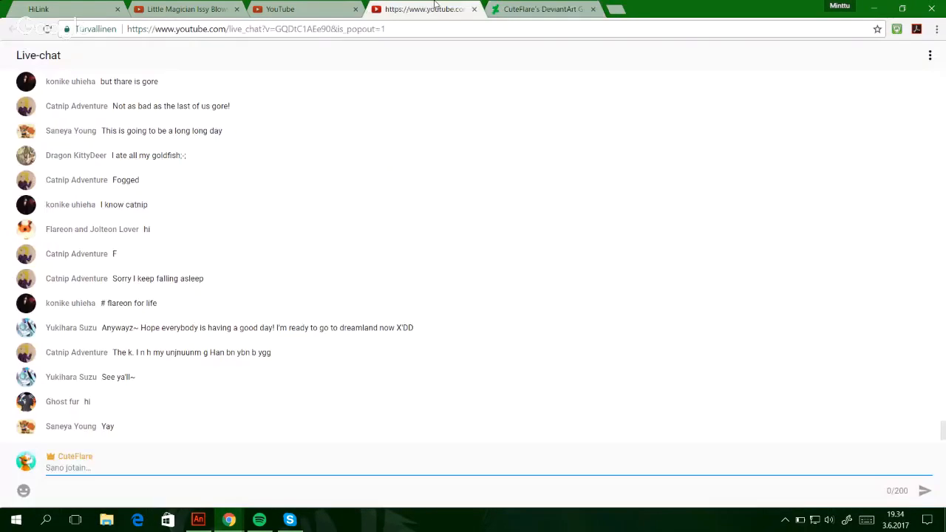
- Reduce the live-chat browser window to its narrow size beside Adobe Animate, and undo the stray test stroke on the canvas
click(901, 8)
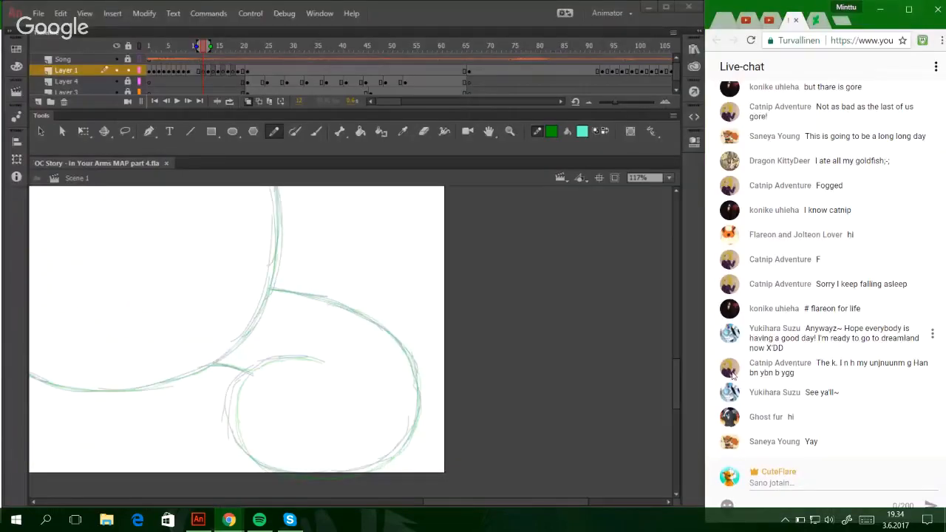
drag(314, 340, 369, 374)
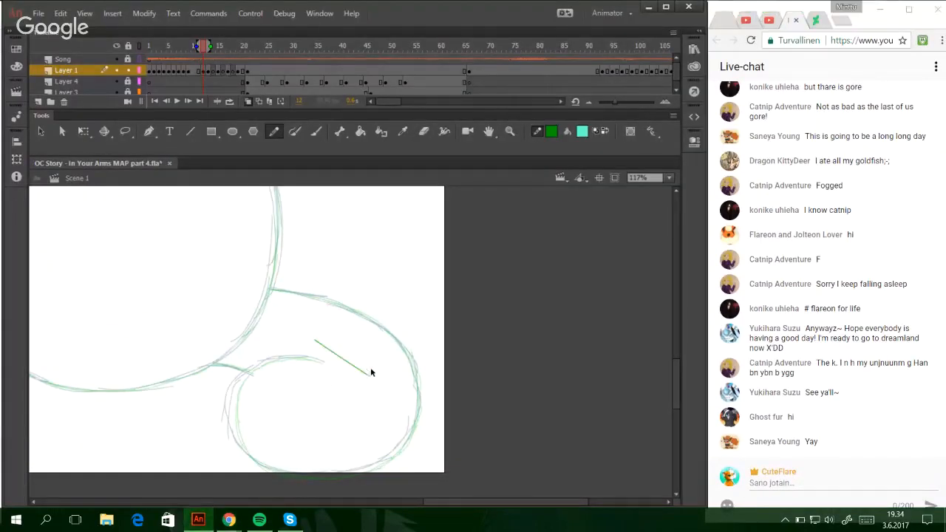
key(ctrl+z)
- Draw the body's lower curve in green from the notch behind the paw up along the back edge, following the onion-skin sketches
mouse_move(447, 502)
mouse_down()
mouse_move(420, 503)
mouse_move(456, 507)
mouse_move(425, 515)
mouse_move(447, 509)
mouse_move(441, 513)
mouse_up()
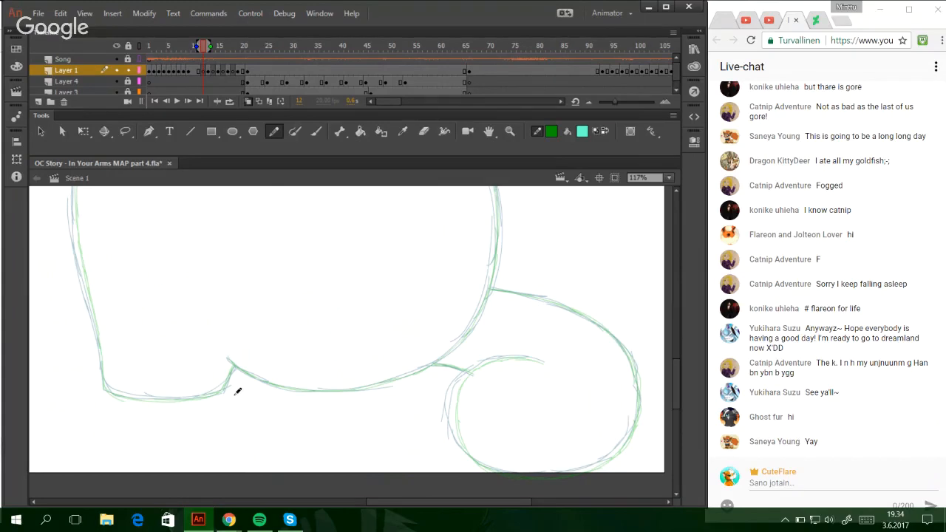
mouse_move(228, 360)
mouse_down()
mouse_move(308, 391)
mouse_move(267, 380)
mouse_move(314, 382)
mouse_up()
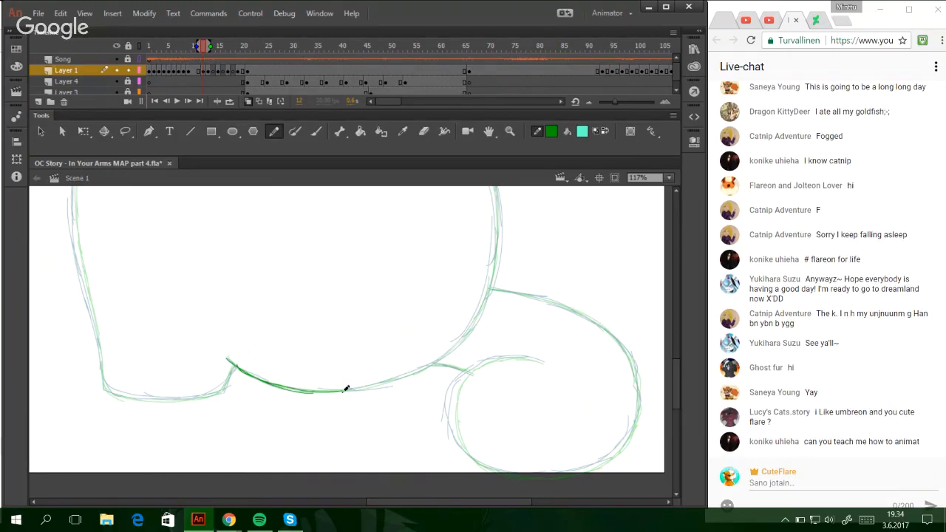
drag(346, 389, 396, 375)
drag(334, 387, 433, 364)
drag(387, 383, 474, 324)
key(ctrl+z)
key(ctrl+z)
mouse_move(432, 358)
mouse_down()
mouse_move(467, 324)
mouse_move(422, 367)
mouse_move(485, 287)
mouse_move(470, 310)
mouse_move(485, 297)
mouse_move(426, 364)
mouse_move(488, 288)
mouse_move(474, 322)
mouse_move(496, 260)
mouse_move(499, 211)
mouse_up()
key(ctrl+z)
key(ctrl+z)
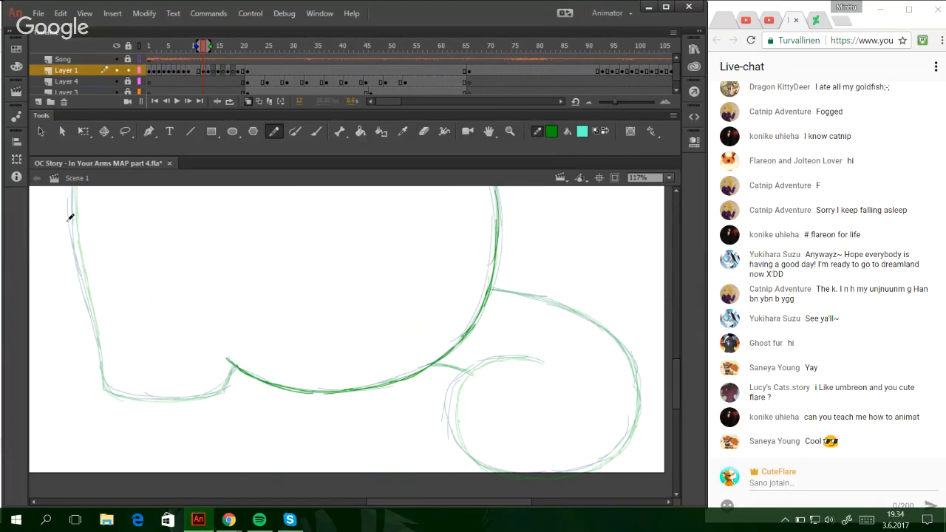
- Draw the character's front edge down toward the paw, between the onion-skinned outlines
drag(71, 195, 95, 319)
key(ctrl+z)
drag(81, 270, 97, 337)
key(ctrl+z)
drag(84, 283, 98, 341)
- Draw the underside of the front paw and join it to the notch where the belly curve starts
mouse_move(95, 324)
mouse_down()
mouse_move(105, 382)
mouse_move(160, 399)
mouse_up()
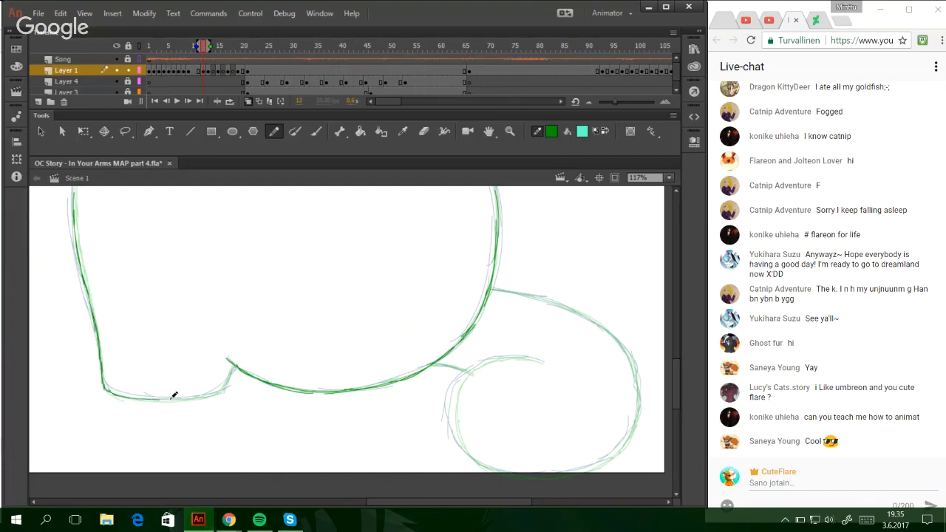
key(ctrl+z)
mouse_move(104, 384)
mouse_down()
mouse_move(132, 400)
mouse_move(214, 395)
mouse_up()
mouse_move(132, 397)
mouse_down()
mouse_move(219, 390)
mouse_move(233, 360)
mouse_up()
- Draw the curled tail's outline from its inner curl around to the back, with the short line joining it to the body
mouse_move(547, 360)
mouse_down()
mouse_move(501, 355)
mouse_move(513, 354)
mouse_move(456, 384)
mouse_move(462, 390)
mouse_move(476, 363)
mouse_move(453, 408)
mouse_move(453, 431)
mouse_move(482, 467)
mouse_move(561, 477)
mouse_move(504, 469)
mouse_move(593, 464)
mouse_move(535, 475)
mouse_move(615, 453)
mouse_move(640, 415)
mouse_up()
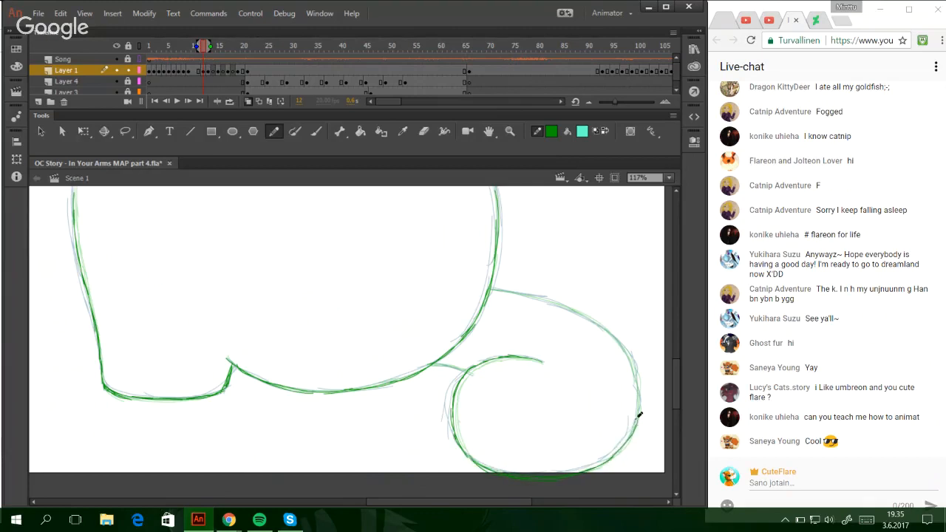
mouse_move(620, 448)
mouse_down()
mouse_move(640, 392)
mouse_move(622, 346)
mouse_up()
key(ctrl+z)
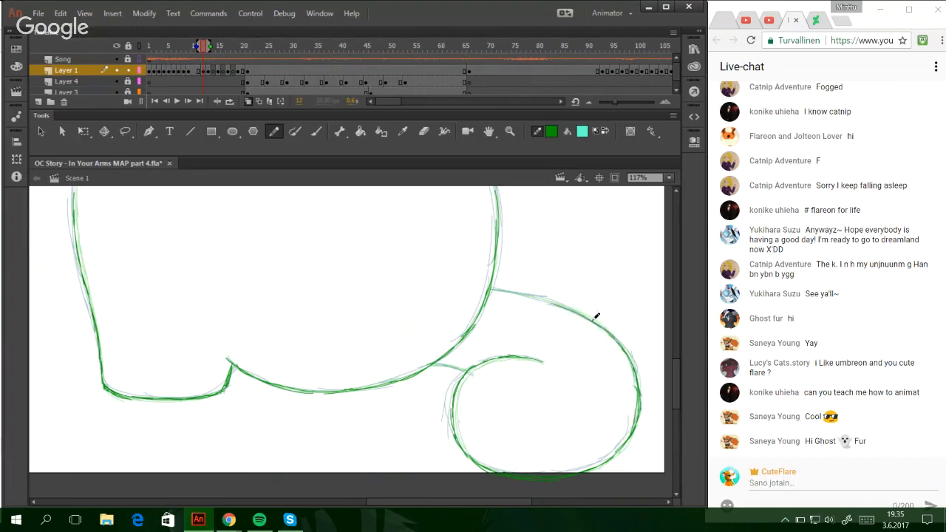
drag(597, 316, 498, 284)
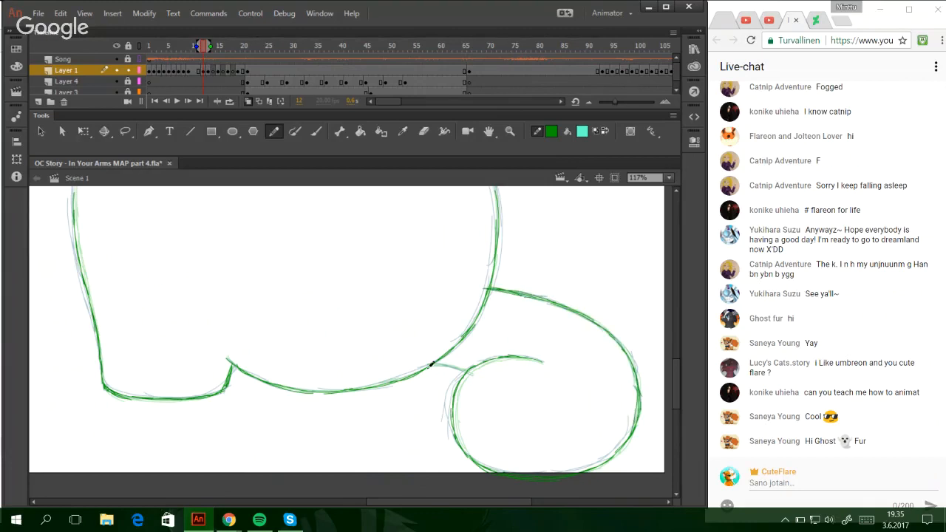
drag(431, 365, 466, 370)
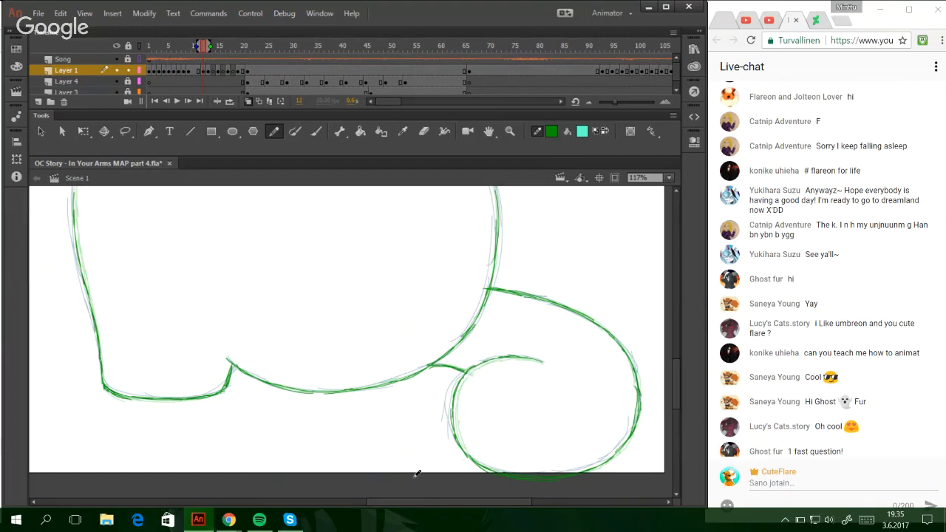
- Draw the chest line running from beneath the neck down the front of the body
drag(417, 501, 379, 502)
drag(677, 368, 663, 330)
mouse_move(221, 449)
mouse_down()
mouse_move(223, 380)
mouse_move(218, 401)
mouse_up()
key(ctrl+z)
key(ctrl+z)
mouse_move(222, 456)
mouse_down()
mouse_move(230, 336)
mouse_move(224, 387)
mouse_move(227, 353)
mouse_move(242, 318)
mouse_up()
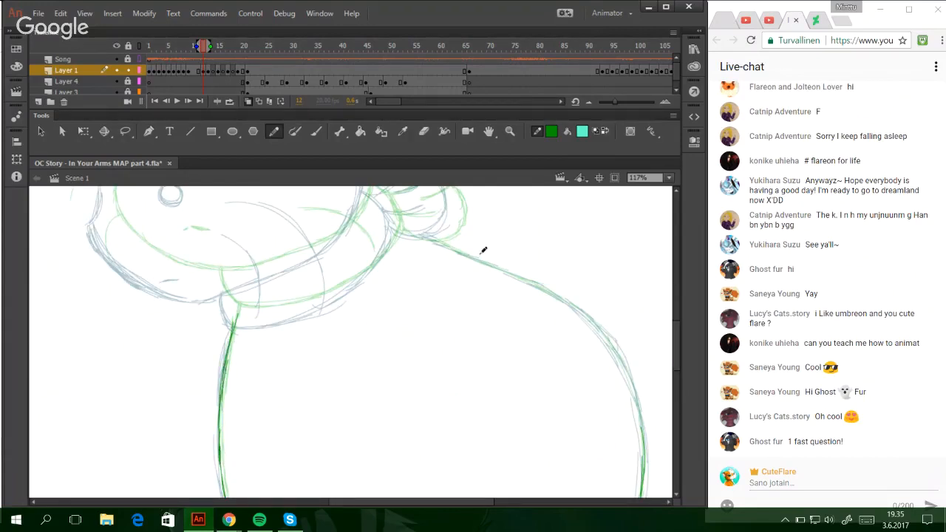
- Draw the back's outline from behind the neck, curving over the shoulder and down the rear of the body
mouse_move(425, 234)
mouse_down()
mouse_move(496, 262)
mouse_move(471, 262)
mouse_move(512, 271)
mouse_move(610, 332)
mouse_up()
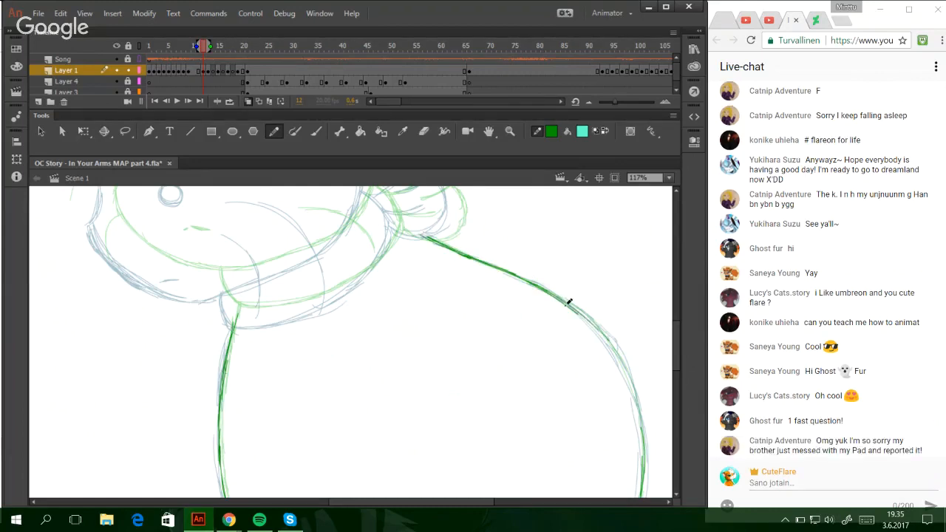
mouse_move(567, 302)
mouse_down()
mouse_move(642, 407)
mouse_move(640, 436)
mouse_up()
drag(632, 388, 641, 460)
drag(637, 410, 639, 464)
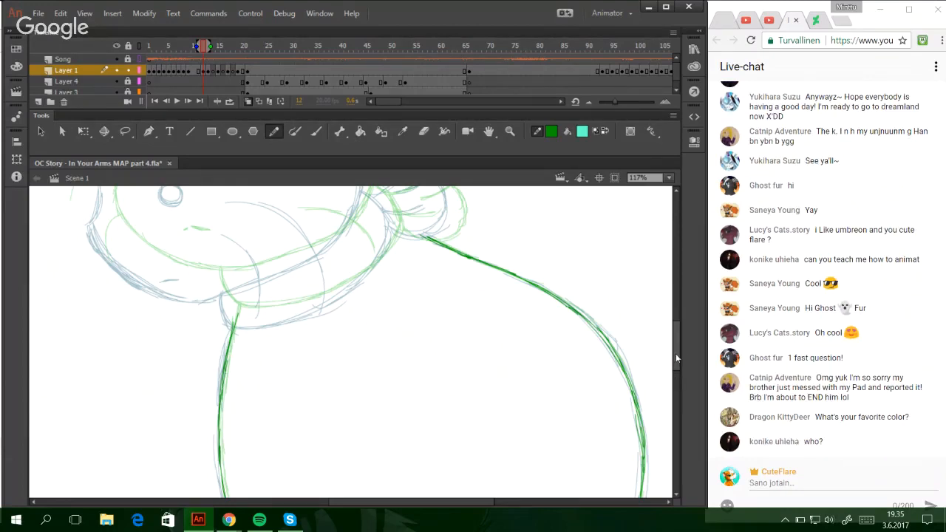
- Draw the upper left side of the face from the temple toward the cheek, midway between the onion-skinned outlines
drag(675, 353, 675, 337)
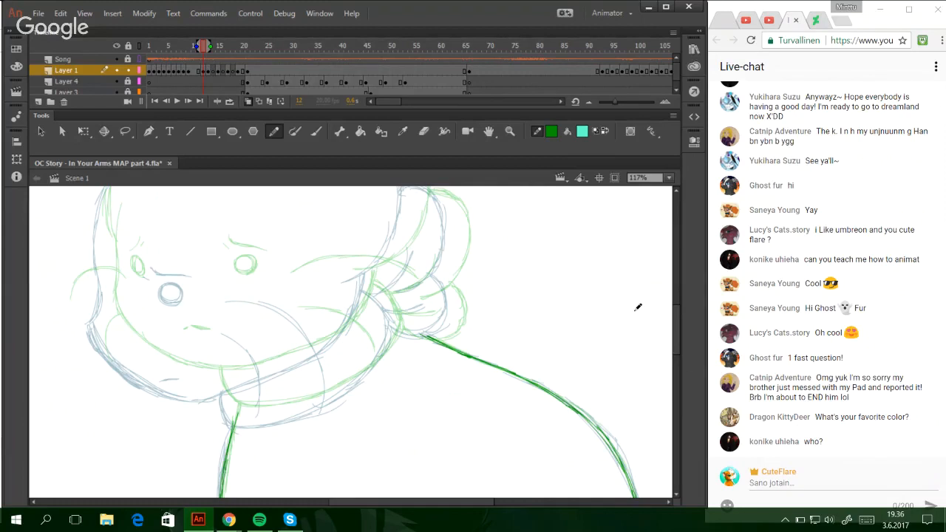
drag(676, 351, 685, 332)
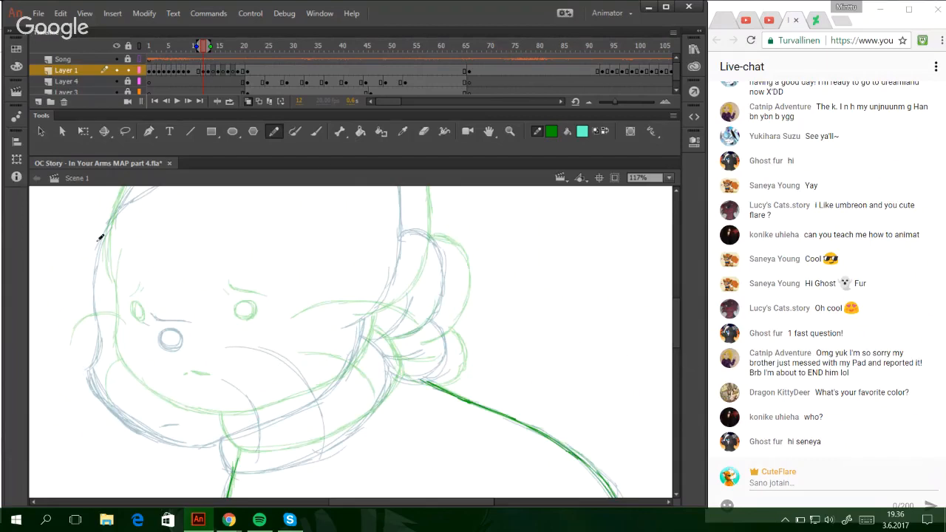
drag(118, 229, 108, 301)
key(ctrl+z)
drag(115, 238, 112, 303)
key(ctrl+z)
mouse_move(116, 241)
mouse_down()
mouse_move(108, 330)
mouse_move(113, 244)
mouse_move(115, 322)
mouse_up()
key(ctrl+z)
key(ctrl+z)
key(ctrl+z)
drag(116, 240, 105, 295)
- Draw the left cheek and the underside of the chin as one curve continuing from the side of the face
mouse_move(112, 259)
mouse_down()
mouse_move(98, 352)
mouse_move(107, 348)
mouse_move(110, 365)
mouse_move(100, 356)
mouse_move(147, 403)
mouse_move(203, 427)
mouse_up()
mouse_move(138, 398)
mouse_down()
mouse_move(157, 412)
mouse_move(238, 424)
mouse_up()
drag(192, 428, 258, 418)
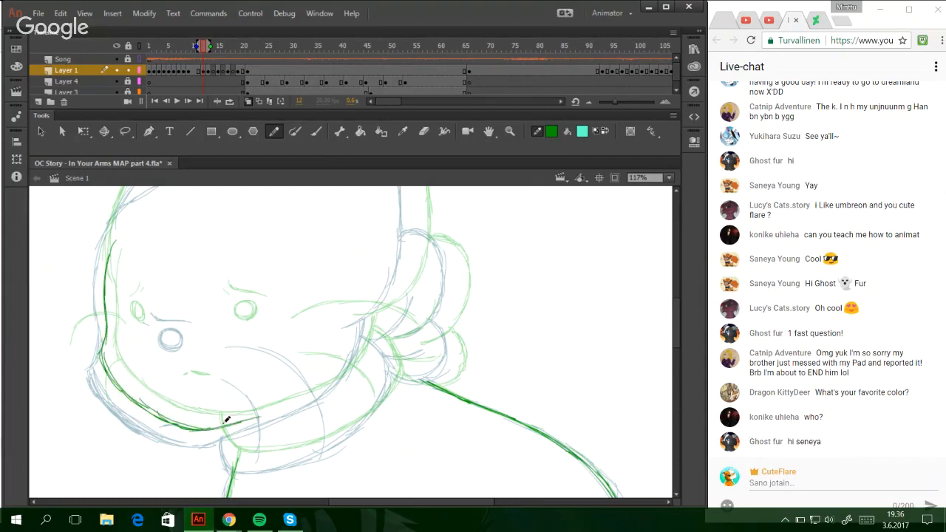
key(ctrl+z)
key(ctrl+z)
mouse_move(187, 428)
mouse_down()
mouse_move(252, 418)
mouse_move(206, 427)
mouse_move(272, 408)
mouse_up()
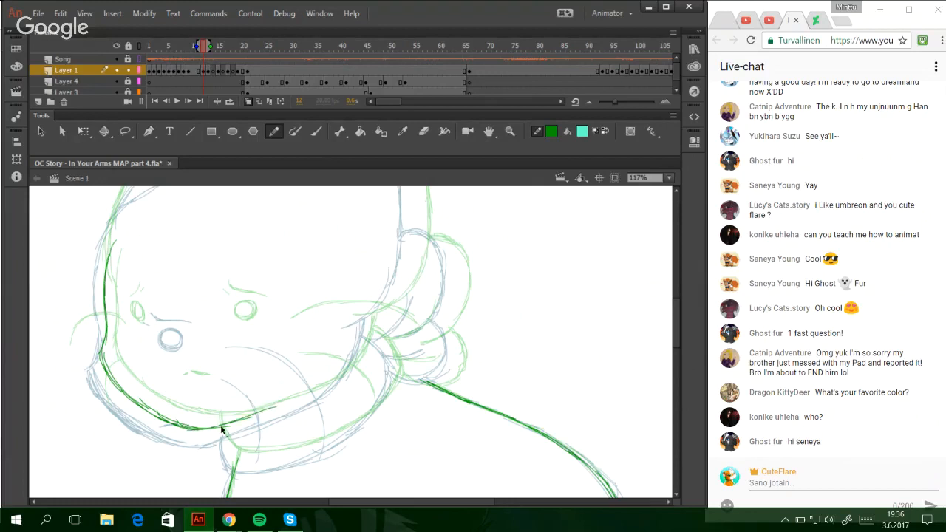
key(ctrl+z)
key(ctrl+z)
drag(202, 428, 252, 418)
key(z)
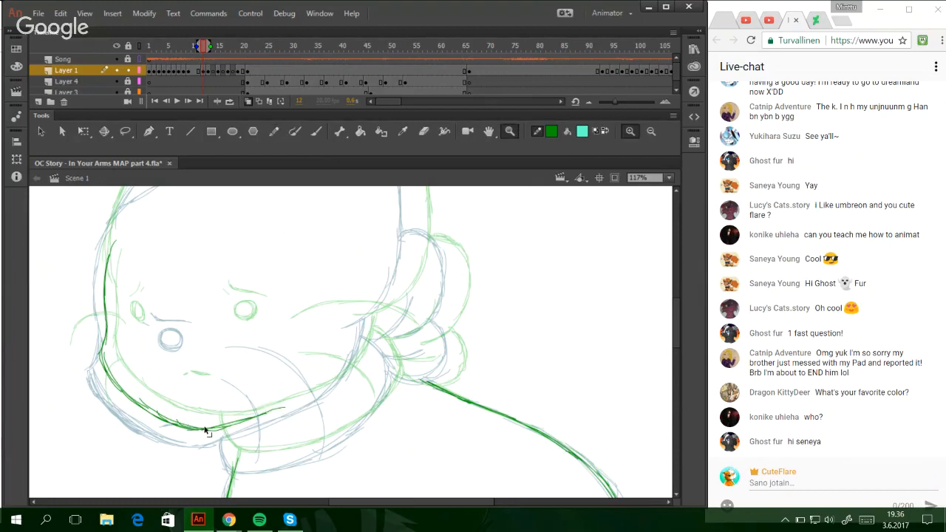
click(275, 130)
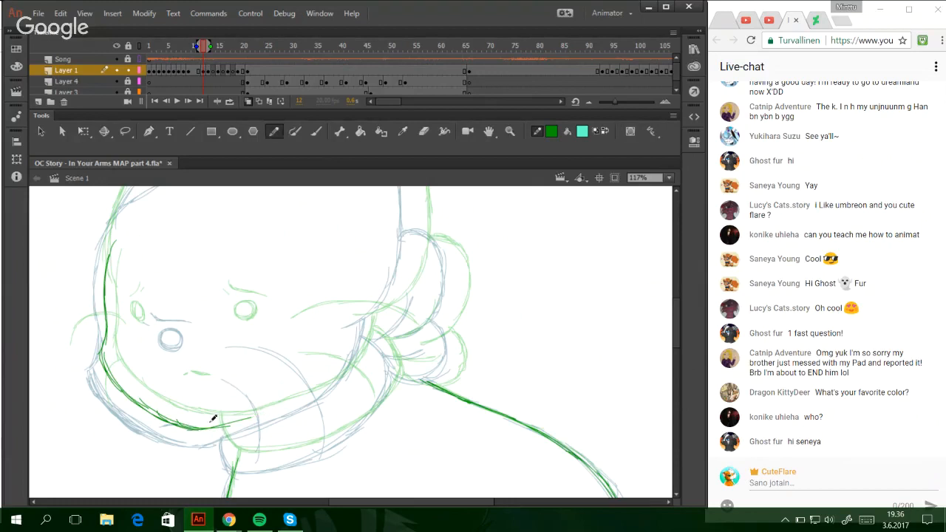
- Continue the jawline from the chin up to the base of the right ear
drag(216, 424, 307, 397)
mouse_move(257, 415)
mouse_down()
mouse_move(332, 383)
mouse_move(346, 369)
mouse_move(316, 391)
mouse_move(352, 354)
mouse_up()
key(ctrl+z)
key(ctrl+z)
drag(323, 389, 357, 340)
drag(344, 373, 368, 318)
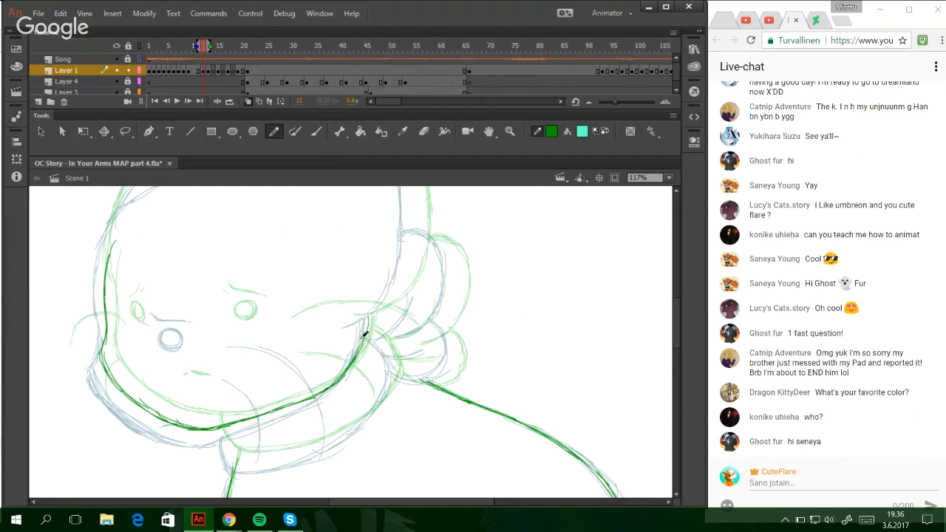
drag(359, 352, 368, 316)
- Draw the neck band below the jaw, curving from the chin to the back and up to the jaw's end
mouse_move(220, 428)
mouse_down()
mouse_move(241, 461)
mouse_move(231, 455)
mouse_move(259, 460)
mouse_move(321, 439)
mouse_up()
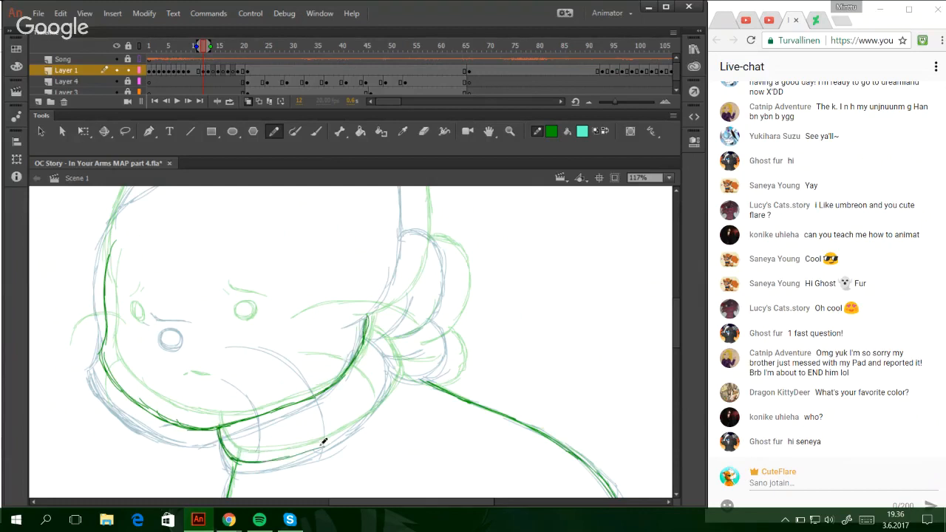
mouse_move(262, 456)
mouse_down()
mouse_move(311, 448)
mouse_move(375, 409)
mouse_move(338, 433)
mouse_move(396, 376)
mouse_up()
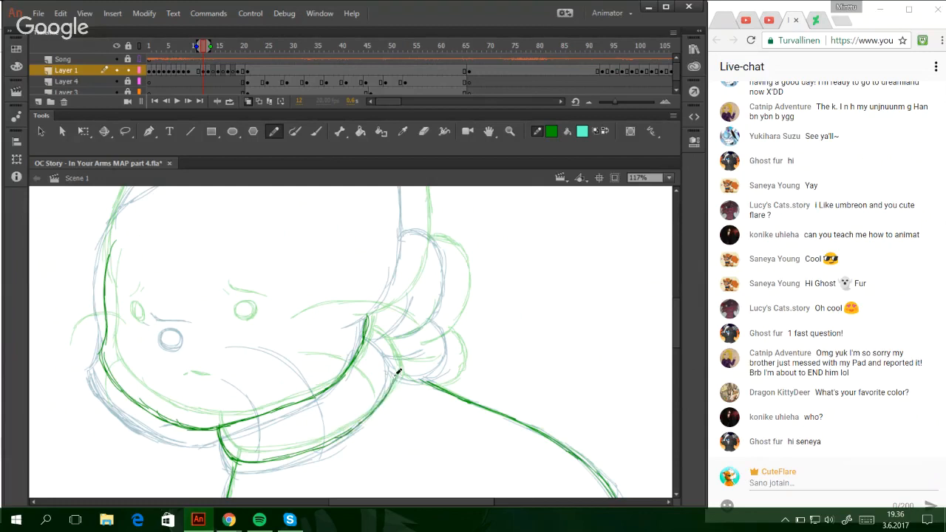
mouse_move(366, 324)
mouse_down()
mouse_move(396, 369)
mouse_move(392, 353)
mouse_up()
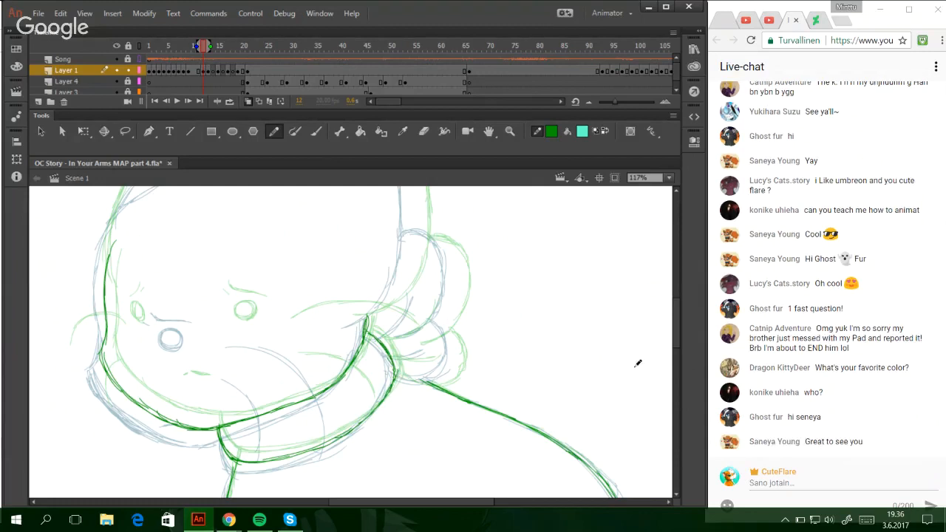
- Draw the right ear's upper edge from the top of the head to the ear tip, between the onion-skinned outlines
scroll(675, 338, up, 3)
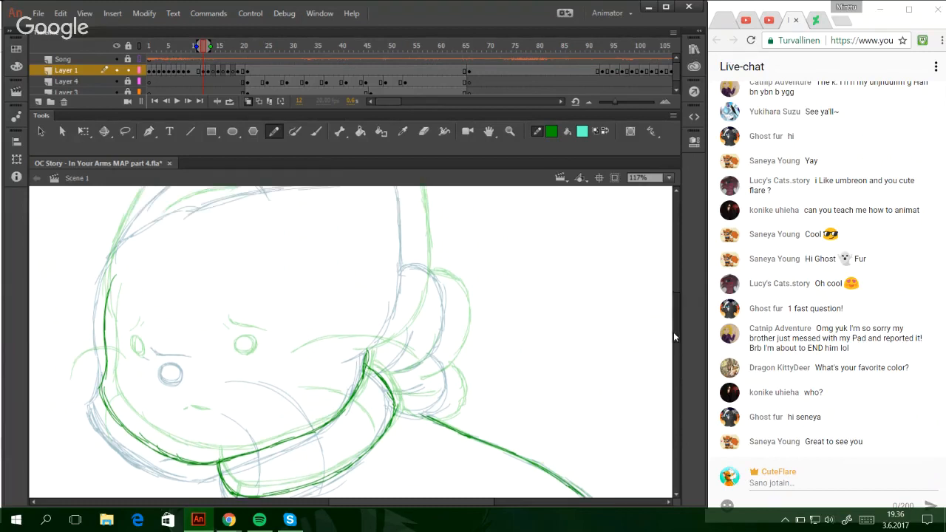
scroll(672, 333, up, 1)
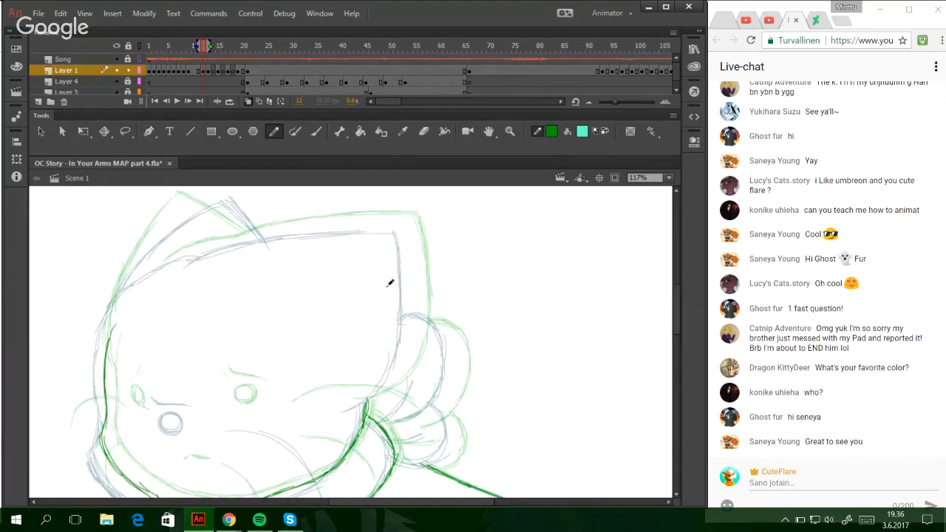
mouse_move(211, 250)
mouse_down()
mouse_move(256, 229)
mouse_move(337, 219)
mouse_up()
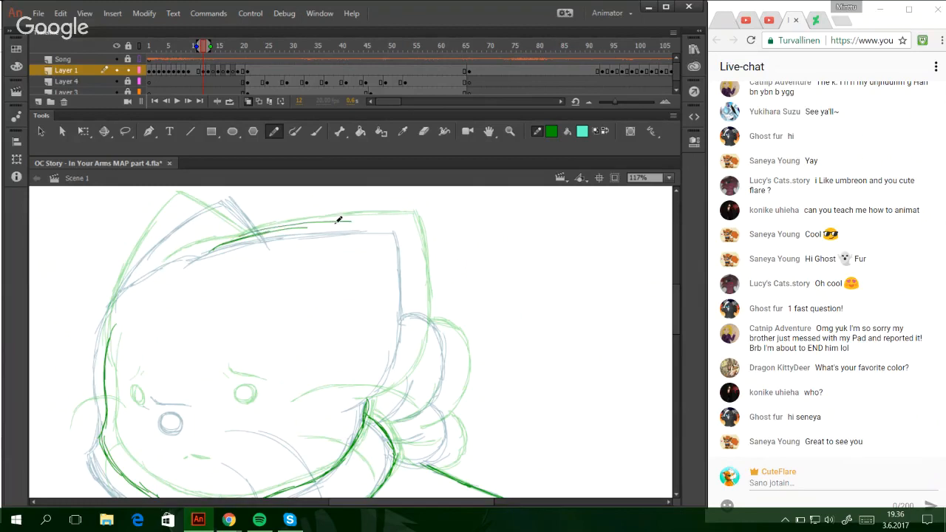
key(ctrl+z)
drag(210, 251, 310, 224)
drag(247, 237, 406, 220)
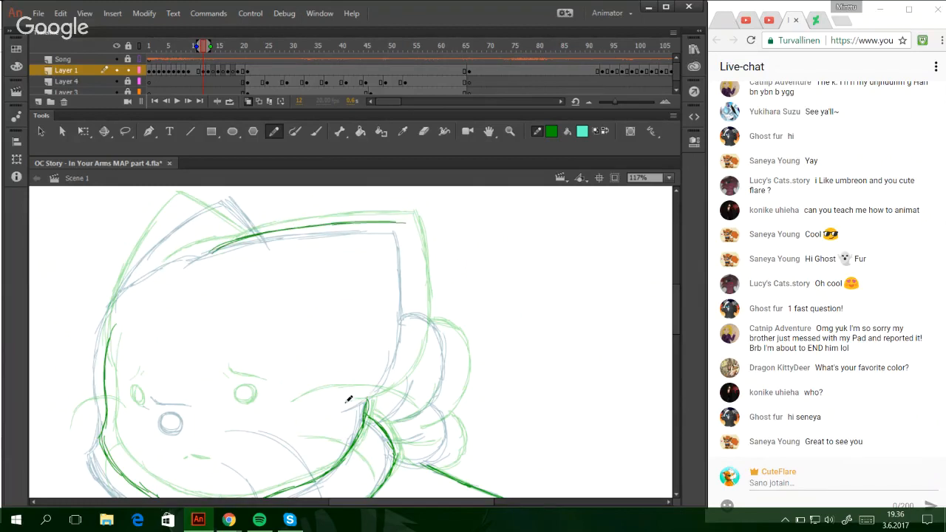
- Draw the right ear's outer edge from the jaw to the tip, and extend its upper edge across the forehead
mouse_move(348, 399)
mouse_down()
mouse_move(390, 387)
mouse_move(361, 399)
mouse_move(404, 366)
mouse_move(418, 297)
mouse_up()
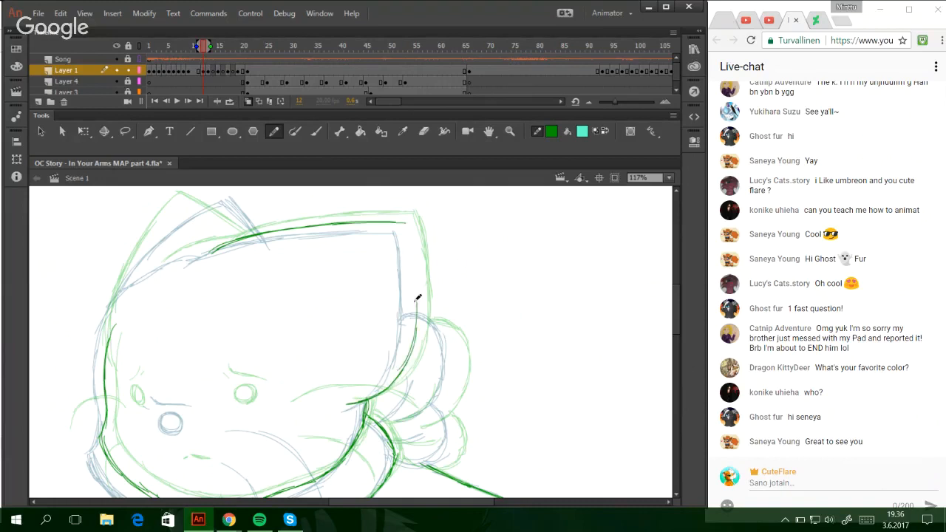
drag(412, 342, 418, 287)
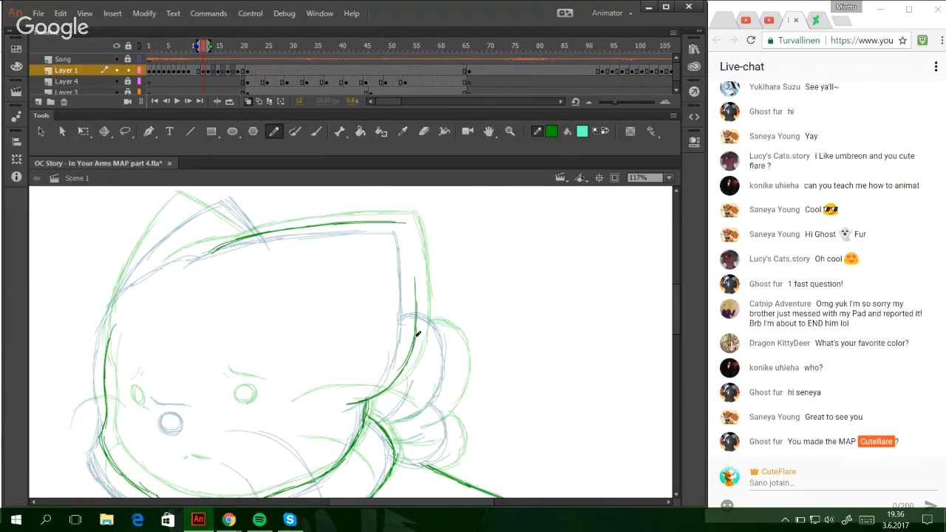
key(ctrl+z)
drag(415, 326, 412, 243)
key(ctrl+z)
drag(416, 309, 411, 237)
drag(413, 273, 405, 223)
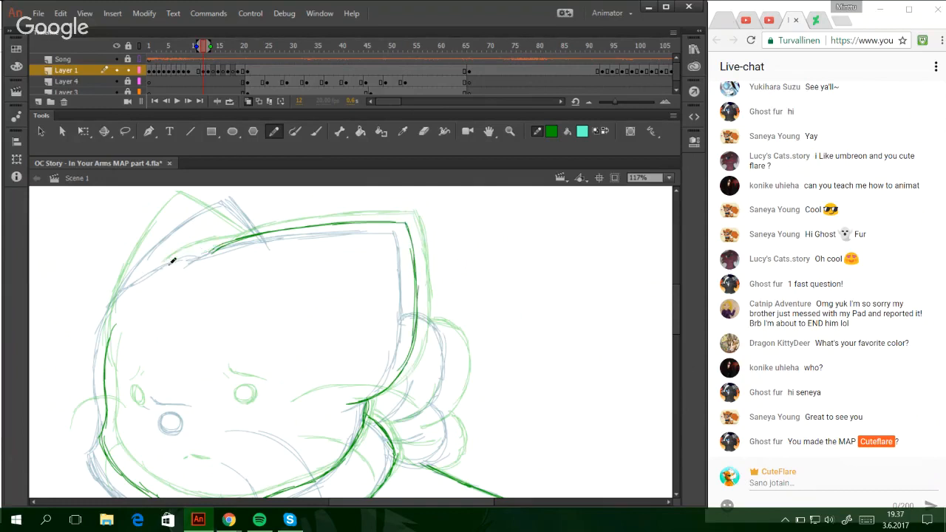
drag(169, 262, 219, 246)
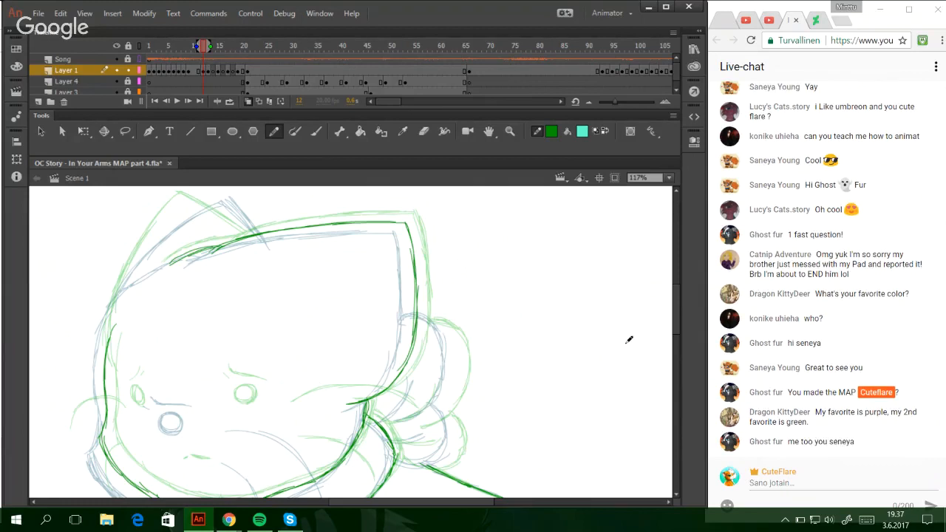
- Draw the left ear's outer edge from the side of the head up to the ear tip
scroll(108, 364, up, 1)
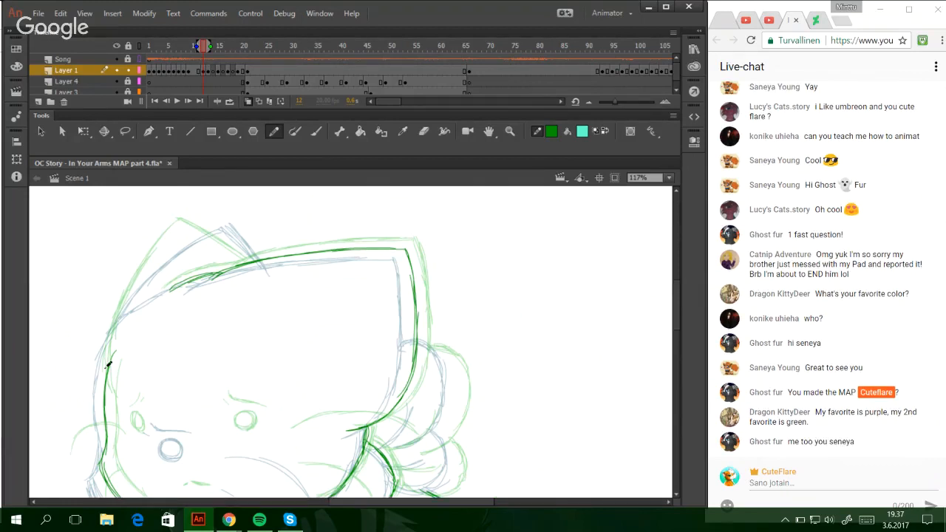
key(ctrl+z)
drag(105, 367, 146, 270)
drag(116, 321, 188, 228)
drag(135, 291, 209, 218)
key(ctrl+z)
drag(151, 267, 200, 220)
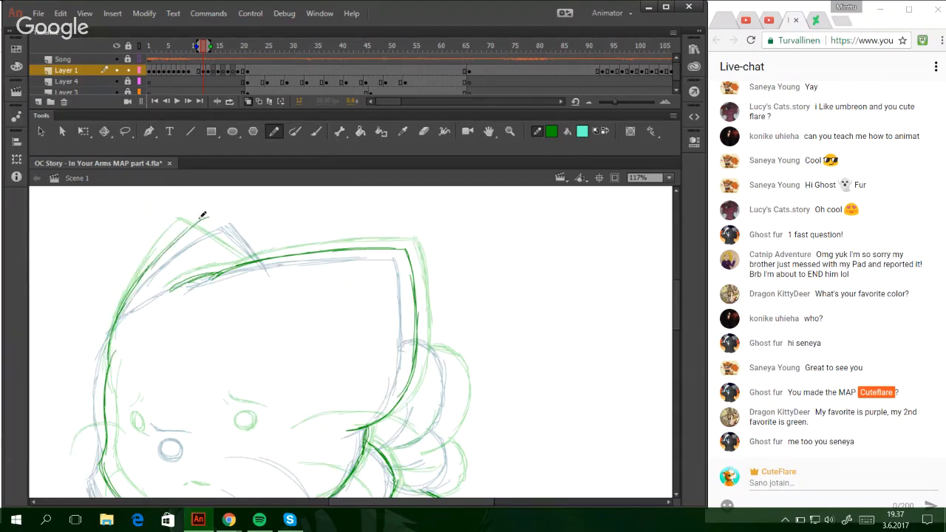
key(ctrl+z)
- Finish the left ear's tip and draw its inner edge down to the top of the head
mouse_move(147, 275)
mouse_down()
mouse_move(208, 218)
mouse_move(247, 252)
mouse_up()
drag(211, 220, 257, 263)
key(ctrl+z)
key(ctrl+z)
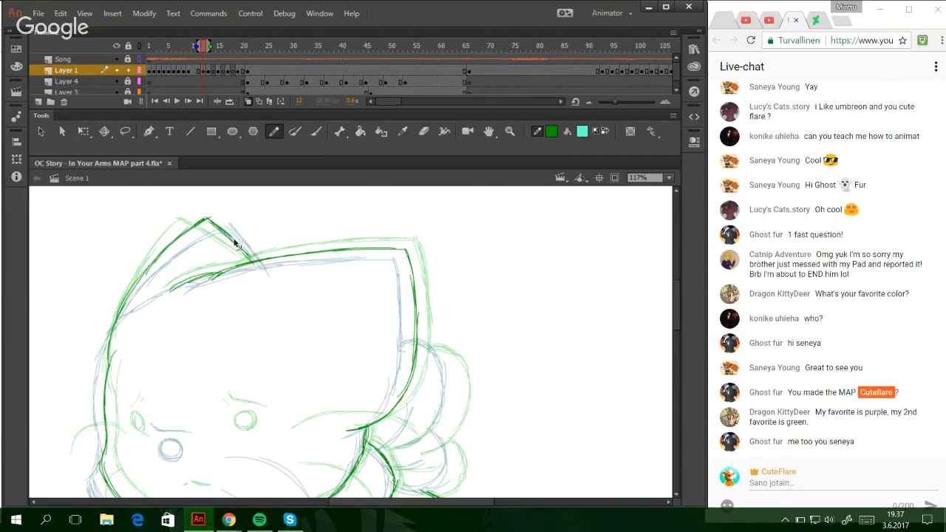
key(ctrl+z)
- Lengthen the forehead line below the left ear and add a short stroke along the left side of the head
drag(673, 320, 670, 330)
key(ctrl+z)
drag(107, 319, 128, 274)
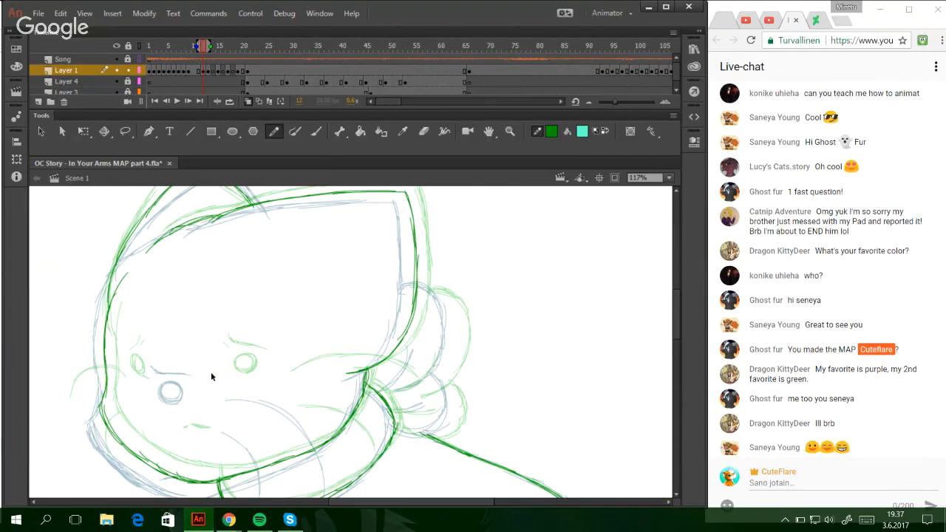
- Draw both eyes, the right eye's slanted eyebrow and a short mouth line above the chin
drag(200, 372, 199, 374)
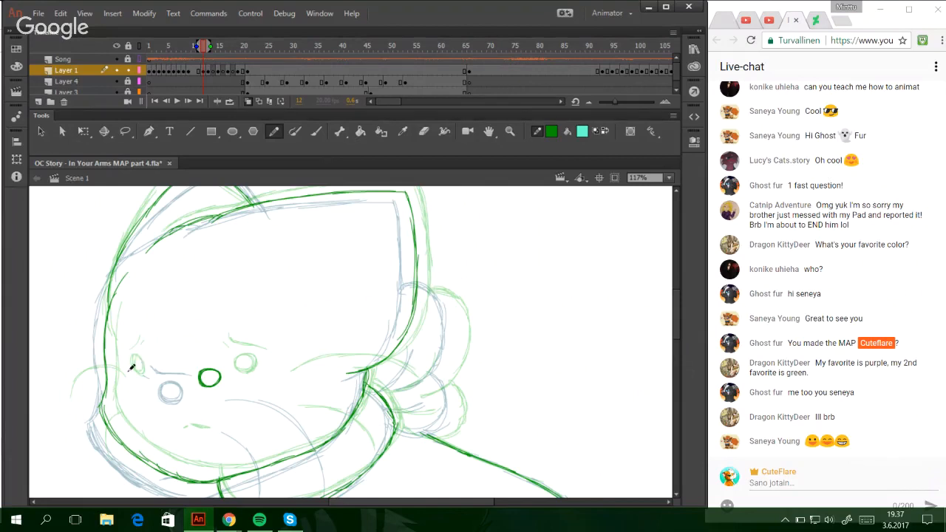
mouse_move(117, 369)
mouse_down()
mouse_move(113, 380)
mouse_move(117, 365)
mouse_up()
mouse_move(195, 350)
mouse_down()
mouse_move(235, 359)
mouse_move(195, 362)
mouse_up()
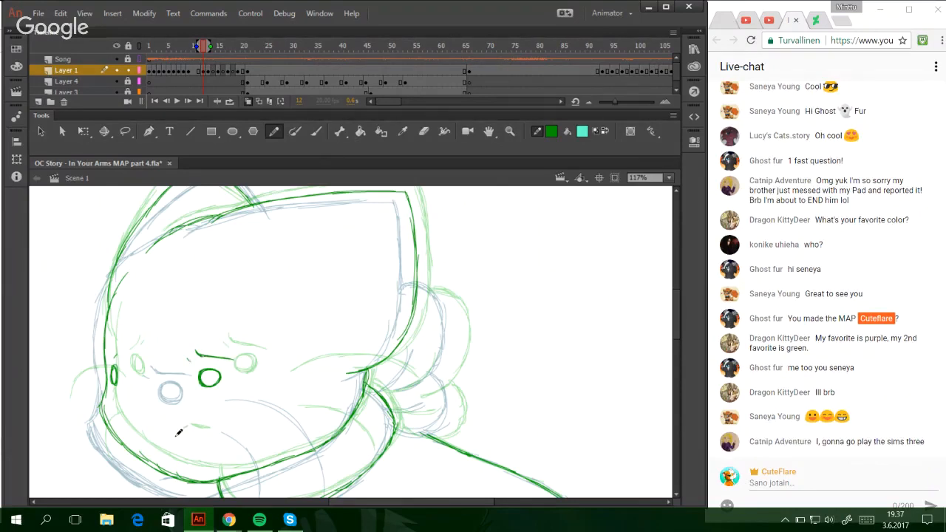
drag(163, 455, 183, 453)
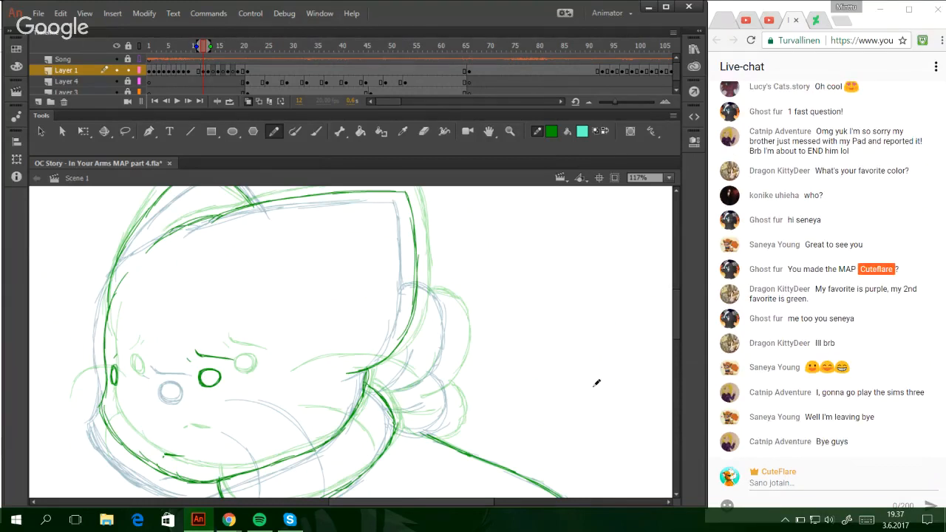
- Draw curved fur strokes across the right cheek and jaw, plus a long arc running down over the neck band
scroll(678, 335, down, 3)
scroll(677, 330, up, 1)
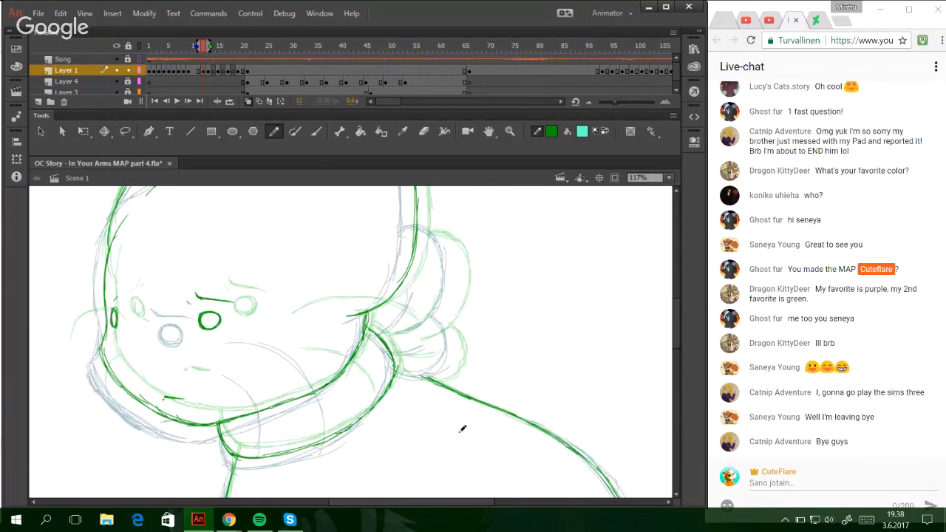
drag(264, 330, 362, 367)
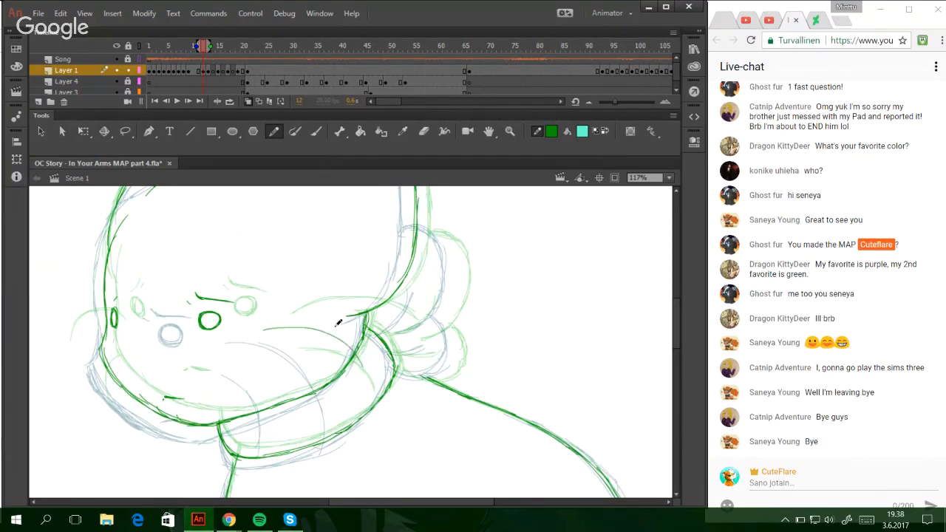
key(ctrl+z)
mouse_move(264, 329)
mouse_down()
mouse_move(306, 328)
mouse_move(362, 370)
mouse_up()
drag(341, 338, 376, 388)
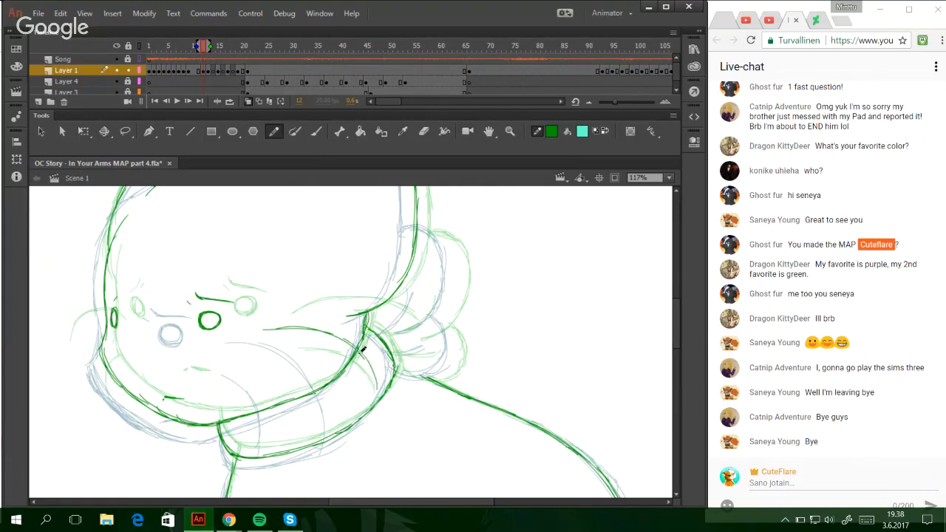
drag(360, 356, 375, 386)
drag(262, 329, 300, 328)
key(ctrl+z)
mouse_move(258, 359)
mouse_down()
mouse_move(311, 394)
mouse_move(314, 434)
mouse_up()
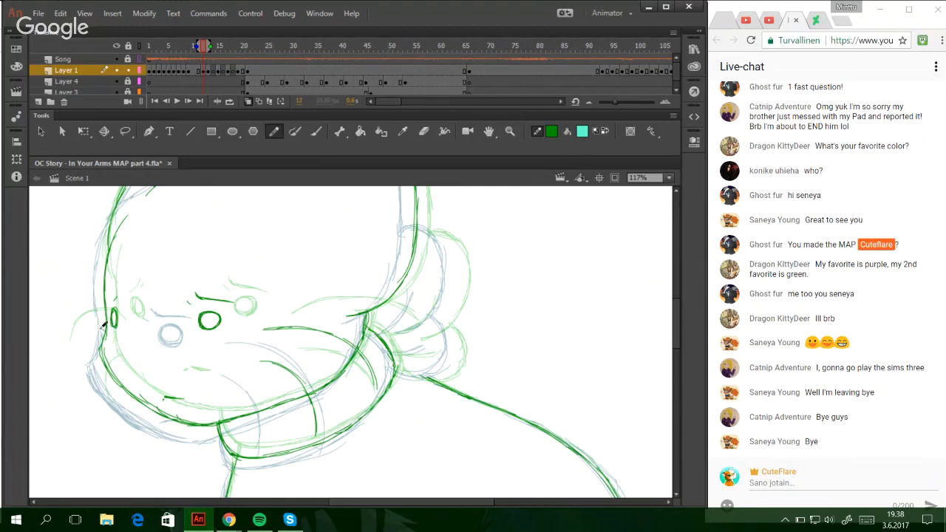
- Draw short curved fur strokes beside the left eye and on the lower left cheek
mouse_move(104, 330)
mouse_down()
mouse_move(82, 337)
mouse_move(105, 333)
mouse_move(95, 321)
mouse_move(109, 316)
mouse_up()
key(ctrl+z)
key(ctrl+z)
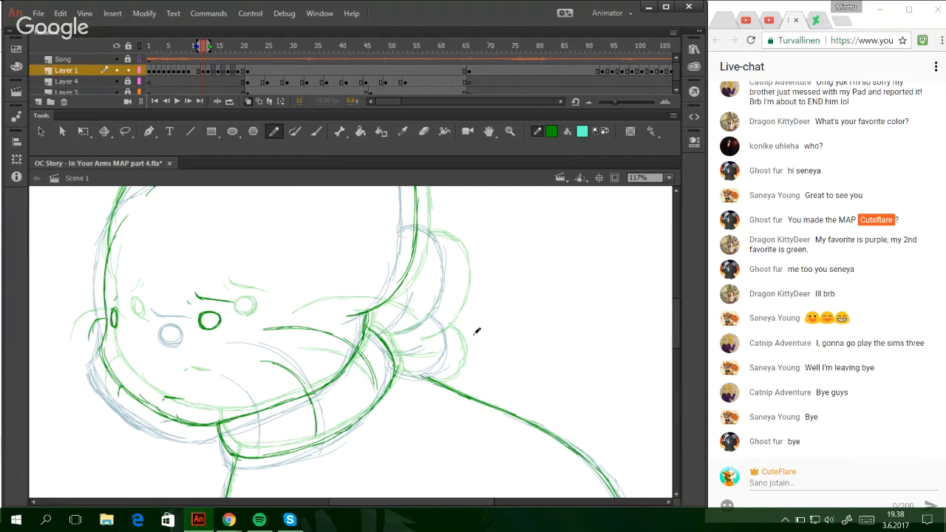
- Draw the two rounded fur lobes behind the right jaw and add short strand lines inside them
mouse_move(410, 331)
mouse_down()
mouse_move(442, 317)
mouse_move(450, 303)
mouse_move(441, 316)
mouse_move(448, 230)
mouse_move(423, 225)
mouse_up()
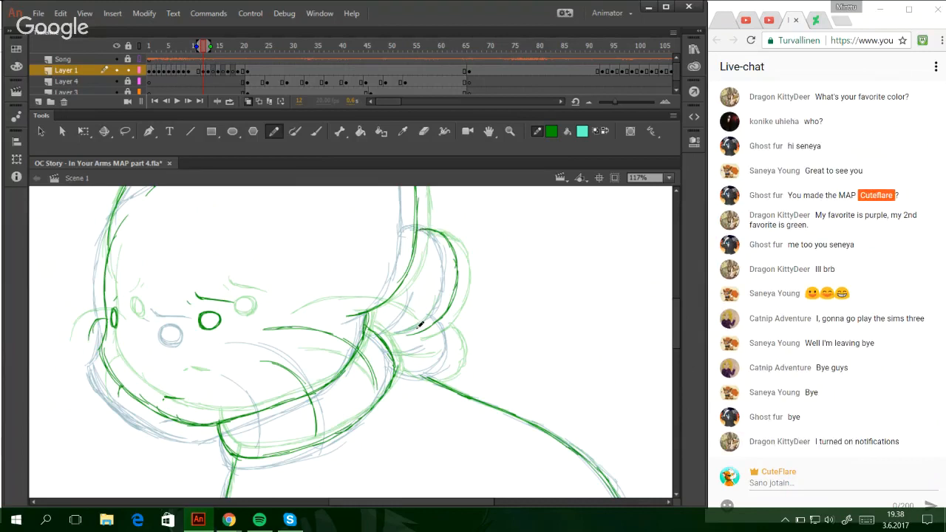
mouse_move(397, 369)
mouse_down()
mouse_move(442, 371)
mouse_move(457, 339)
mouse_move(448, 330)
mouse_up()
key(ctrl+z)
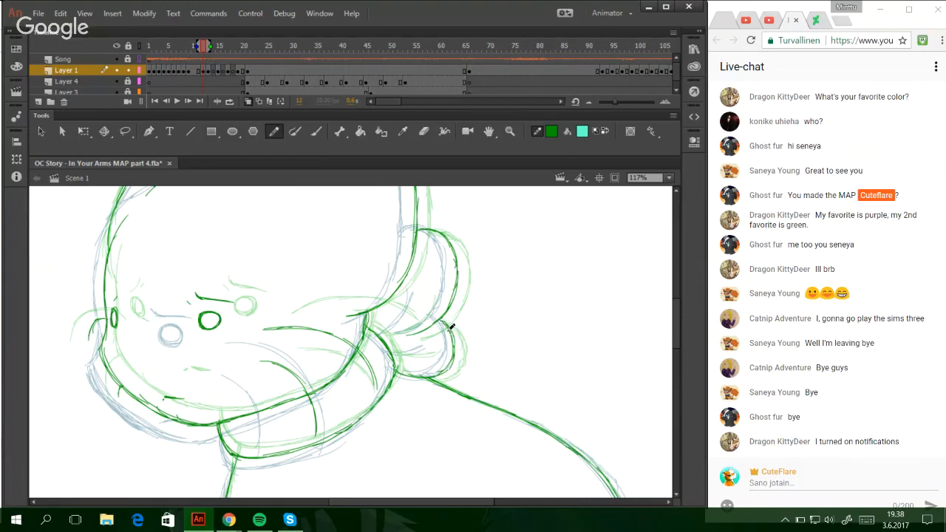
drag(378, 333, 420, 300)
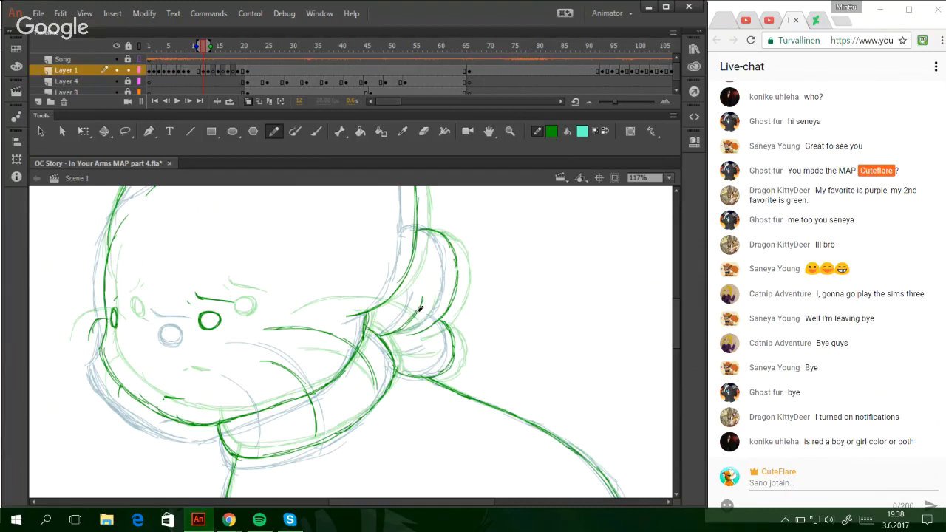
drag(386, 356, 440, 340)
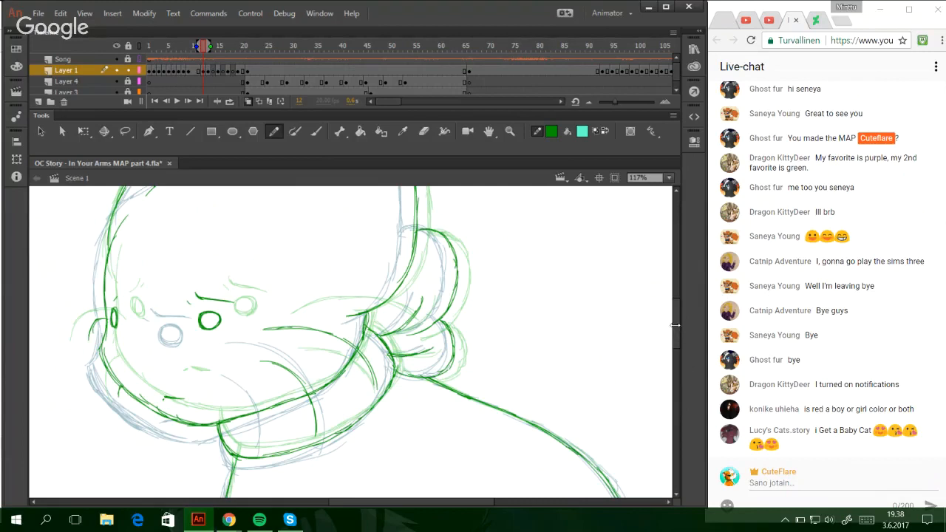
- Advance two frames to frame 14 of Layer 1
scroll(676, 318, up, 1)
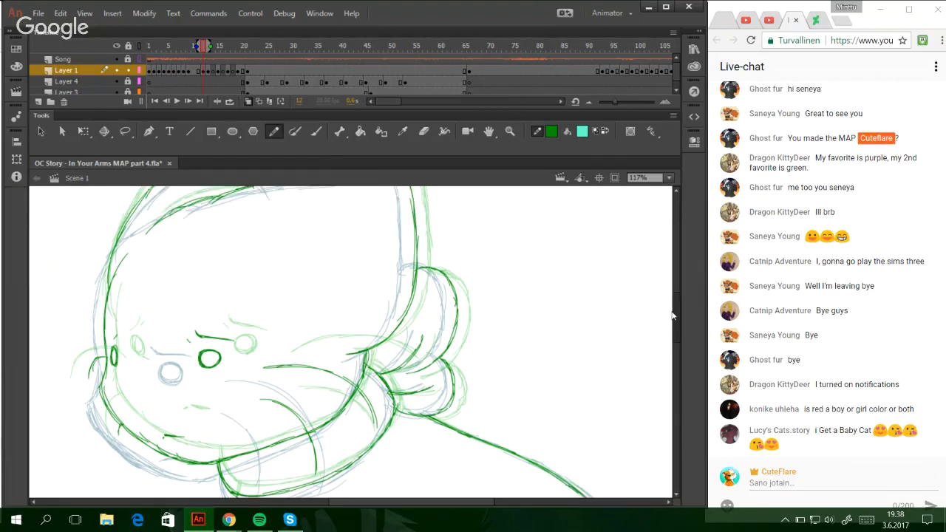
scroll(673, 316, down, 3)
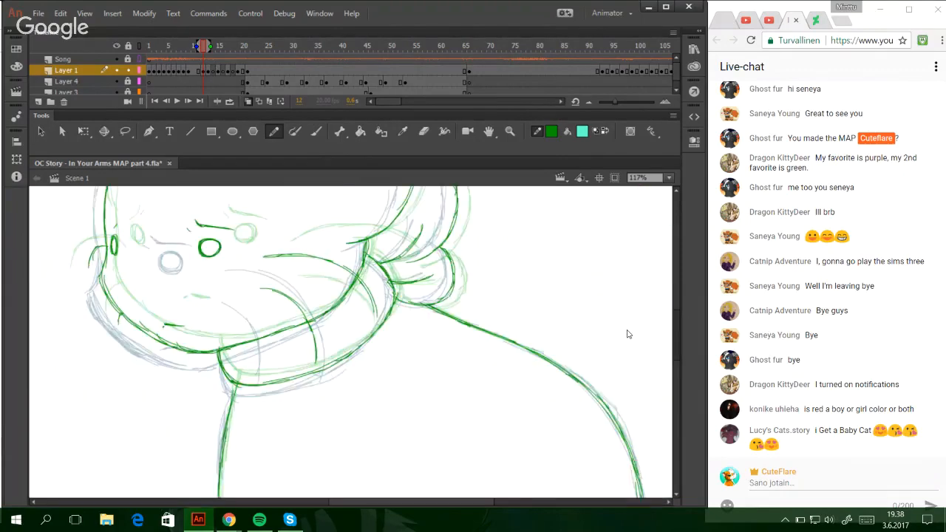
scroll(628, 334, up, 3)
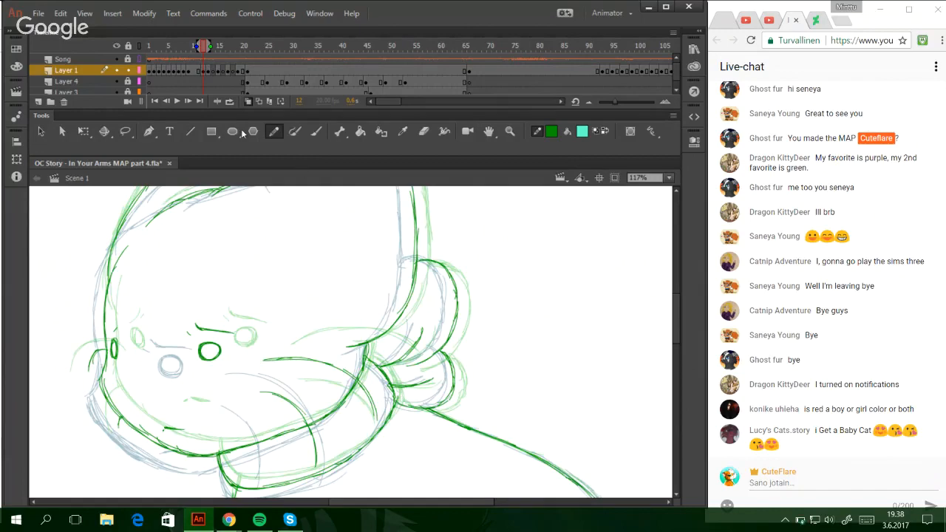
click(188, 101)
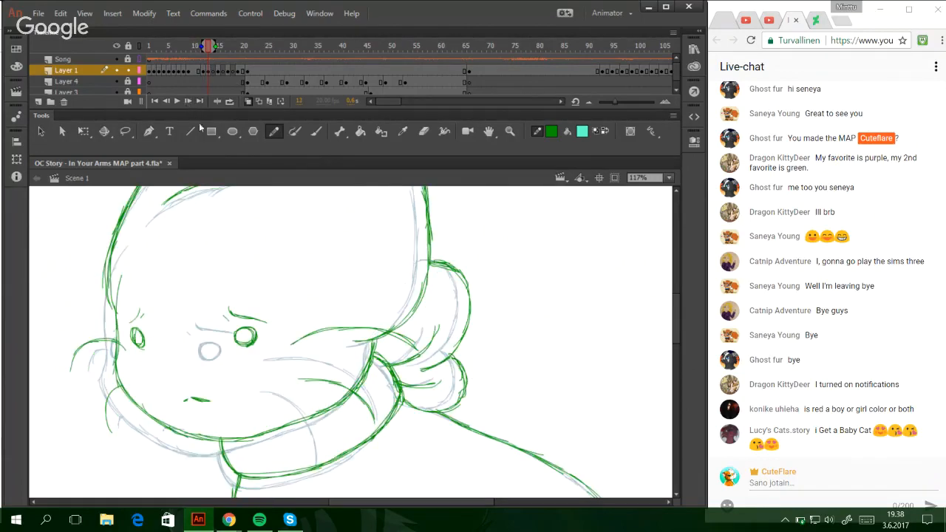
click(187, 101)
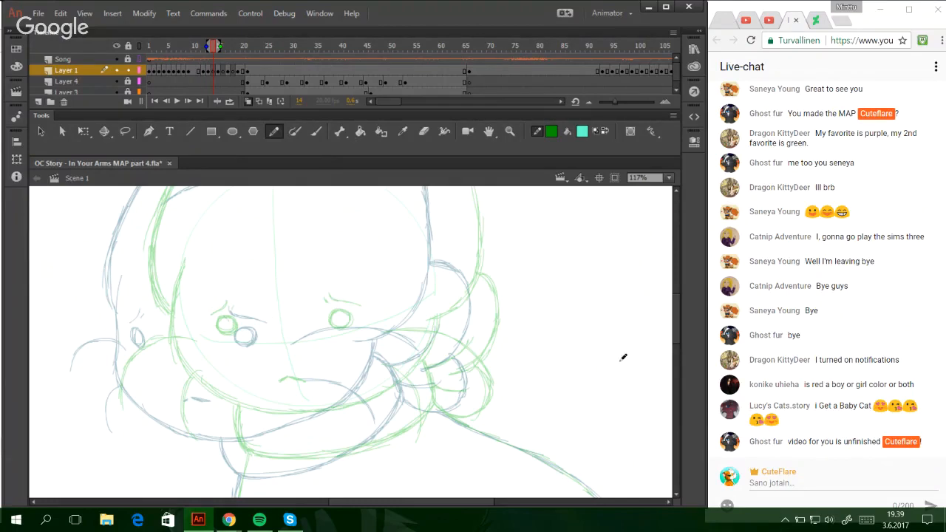
- Draw the right ear's upper edge from the top of the head out to the tip
drag(677, 332, 658, 351)
scroll(658, 351, up, 5)
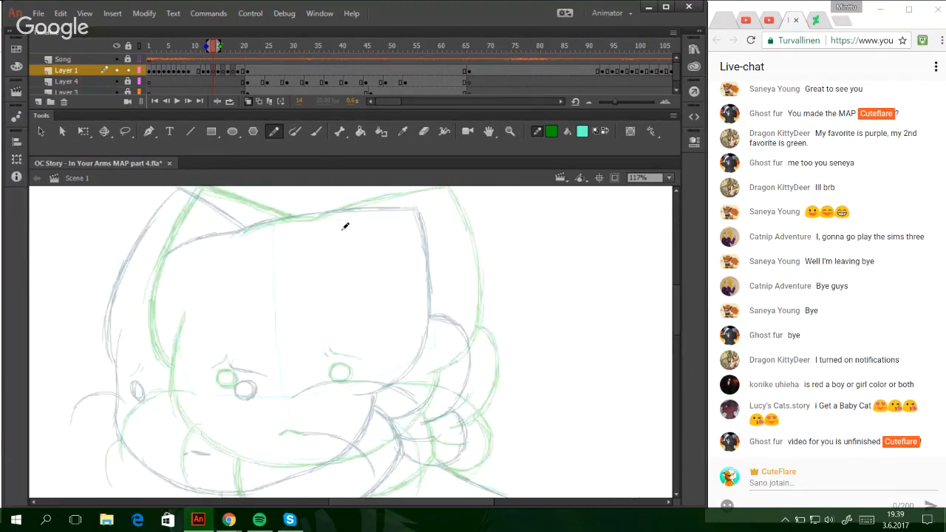
drag(275, 224, 410, 196)
key(ctrl+z)
drag(333, 205, 433, 196)
- Draw the right ear's outer edge from its base at the cheek up to the tip, reinforcing the upper part
drag(388, 383, 434, 361)
key(ctrl+z)
mouse_move(386, 384)
mouse_down()
mouse_move(430, 362)
mouse_move(396, 380)
mouse_move(447, 333)
mouse_move(408, 379)
mouse_move(446, 346)
mouse_up()
key(ctrl+z)
drag(426, 371, 453, 310)
drag(444, 352, 450, 276)
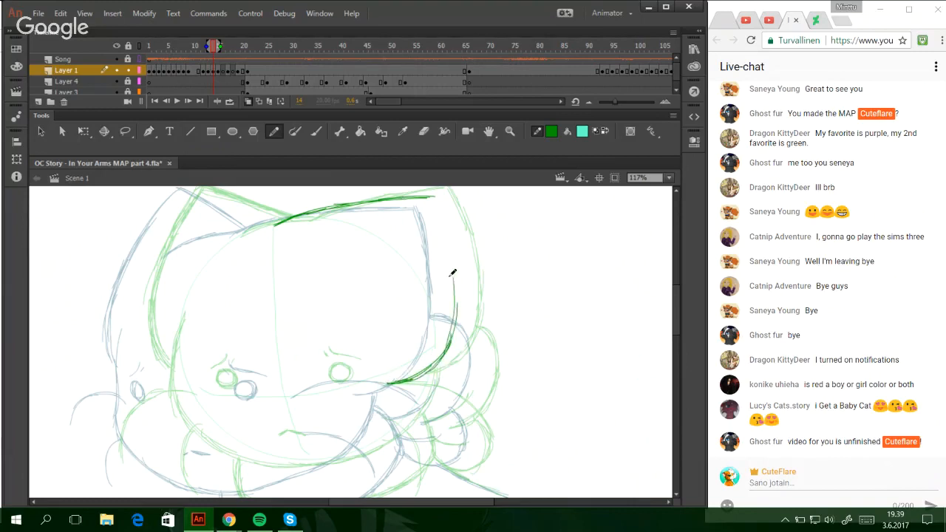
drag(451, 334, 450, 245)
drag(454, 315, 444, 212)
drag(455, 291, 441, 197)
drag(440, 196, 453, 247)
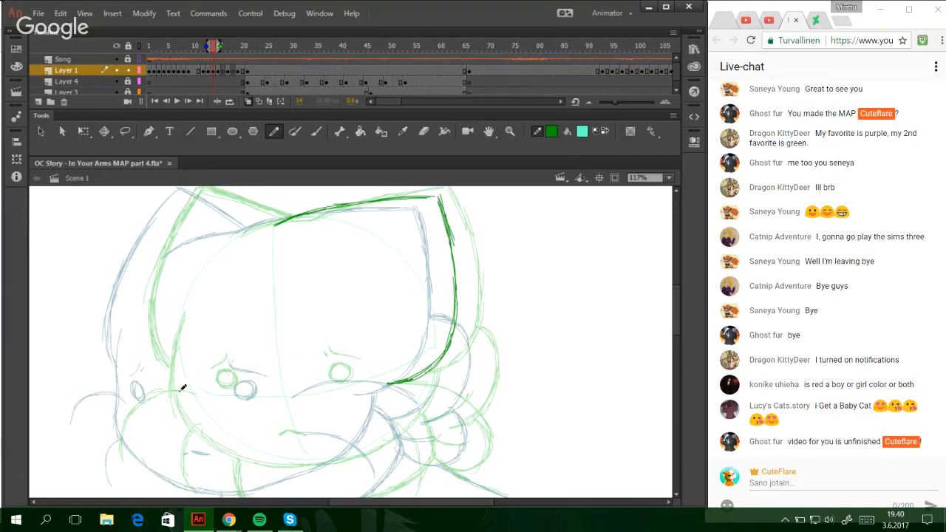
- Draw the head outline down the left side of the face and around under the chin
drag(158, 315, 148, 418)
mouse_move(148, 359)
mouse_down()
mouse_move(156, 435)
mouse_move(176, 456)
mouse_up()
mouse_move(145, 385)
mouse_down()
mouse_move(165, 448)
mouse_move(198, 470)
mouse_up()
mouse_move(152, 423)
mouse_down()
mouse_move(210, 470)
mouse_move(244, 477)
mouse_up()
mouse_move(189, 465)
mouse_down()
mouse_move(276, 477)
mouse_move(298, 470)
mouse_up()
drag(222, 475, 329, 461)
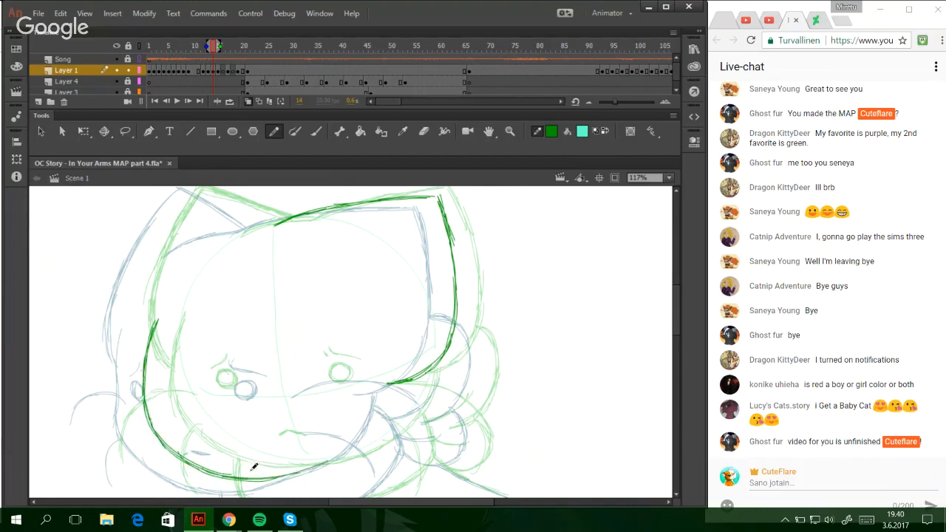
- Continue the jawline from the chin up the right side to the base of the right ear
drag(251, 476, 327, 463)
key(ctrl+z)
mouse_move(222, 476)
mouse_down()
mouse_move(258, 478)
mouse_move(390, 435)
mouse_up()
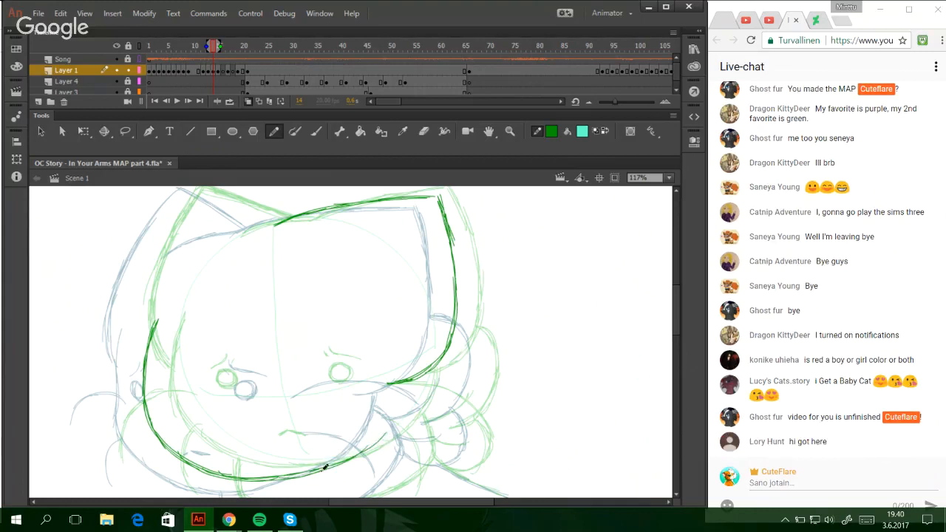
drag(323, 471, 389, 424)
mouse_move(350, 459)
mouse_down()
mouse_move(386, 428)
mouse_move(379, 440)
mouse_move(394, 407)
mouse_move(390, 429)
mouse_move(404, 383)
mouse_up()
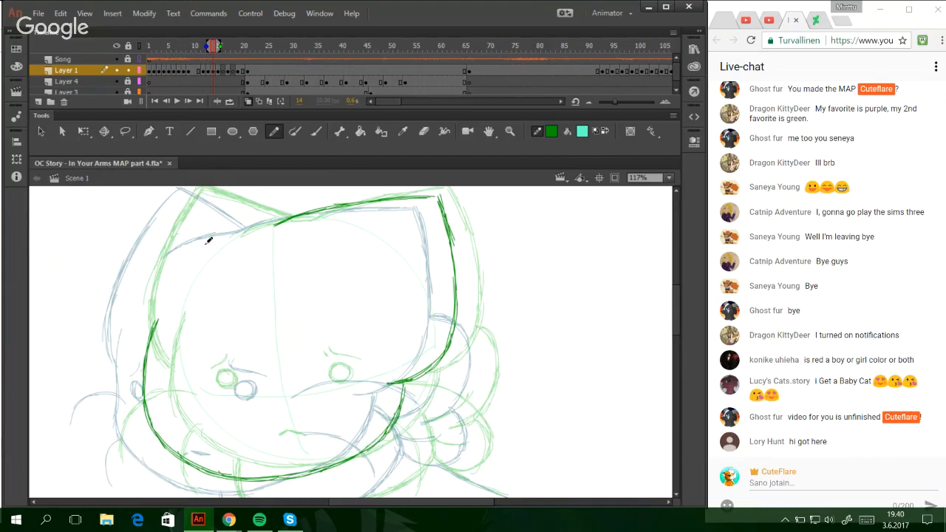
- Draw the forehead line from below the left ear to the start of the right ear's upper edge
drag(199, 247, 257, 221)
key(ctrl+z)
key(ctrl+z)
key(ctrl+z)
drag(205, 247, 268, 222)
- Draw the left ear from the side of the head up to its tip and down its inner edge to the forehead
scroll(669, 305, up, 2)
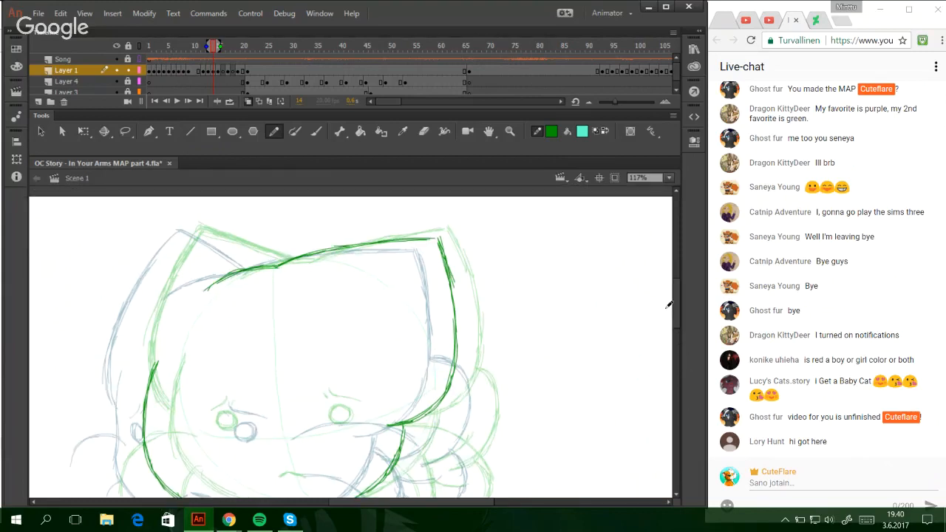
mouse_move(145, 401)
mouse_down()
mouse_move(128, 350)
mouse_move(146, 399)
mouse_move(137, 319)
mouse_up()
mouse_move(130, 362)
mouse_down()
mouse_move(134, 327)
mouse_move(173, 255)
mouse_up()
mouse_move(147, 295)
mouse_down()
mouse_move(198, 224)
mouse_move(209, 237)
mouse_move(193, 225)
mouse_move(176, 250)
mouse_move(190, 231)
mouse_up()
key(ctrl+z)
mouse_move(176, 250)
mouse_down()
mouse_move(187, 226)
mouse_move(251, 259)
mouse_up()
drag(191, 228, 262, 266)
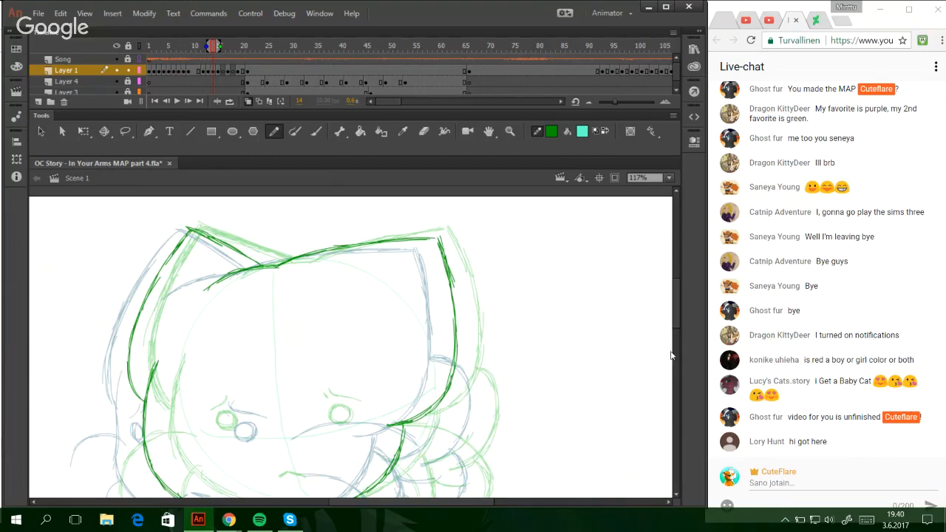
- Draw both round eyes, their worried eyebrows and a small frowning mouth
drag(672, 320, 676, 340)
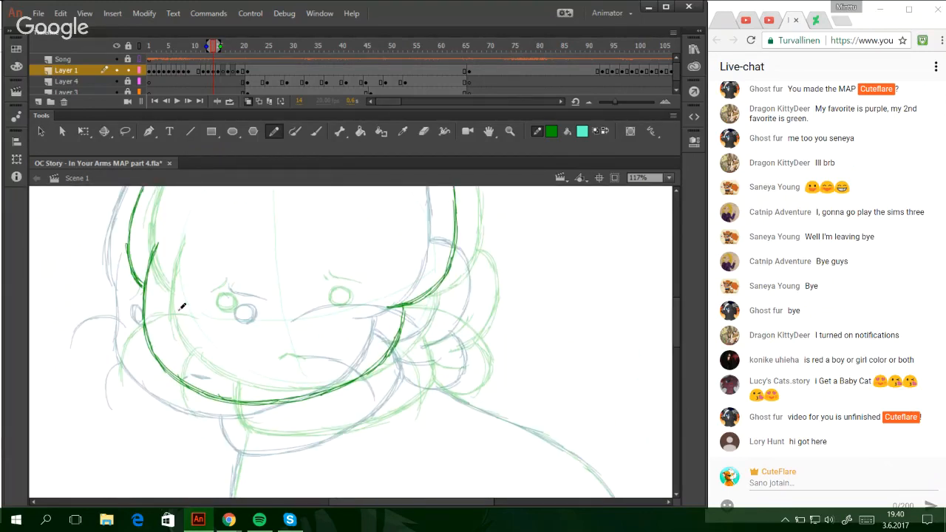
mouse_move(182, 306)
mouse_down()
mouse_move(173, 310)
mouse_move(180, 302)
mouse_move(187, 311)
mouse_up()
mouse_move(289, 294)
mouse_down()
mouse_move(298, 304)
mouse_move(285, 303)
mouse_move(299, 312)
mouse_move(302, 305)
mouse_move(287, 300)
mouse_move(294, 287)
mouse_move(314, 290)
mouse_move(275, 281)
mouse_move(283, 286)
mouse_move(271, 289)
mouse_up()
key(ctrl+z)
key(ctrl+z)
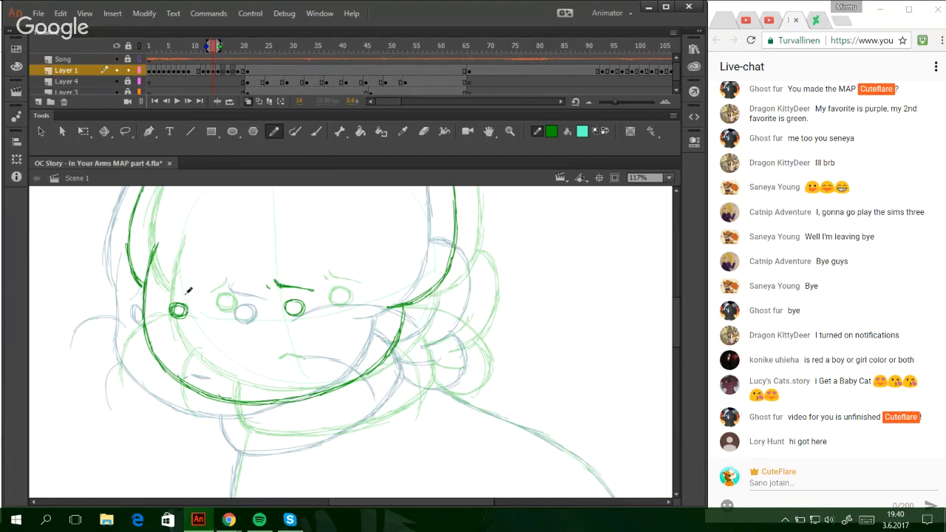
drag(182, 283, 176, 293)
mouse_move(235, 363)
mouse_down()
mouse_move(224, 370)
mouse_move(252, 368)
mouse_up()
- Draw the curved fur strokes on the right and left cheeks, extending beyond the face outline
mouse_move(344, 312)
mouse_down()
mouse_move(396, 304)
mouse_move(346, 312)
mouse_move(401, 307)
mouse_move(379, 303)
mouse_move(438, 319)
mouse_move(397, 306)
mouse_move(423, 310)
mouse_move(454, 340)
mouse_move(398, 308)
mouse_move(438, 326)
mouse_move(422, 310)
mouse_move(454, 341)
mouse_up()
key(ctrl+z)
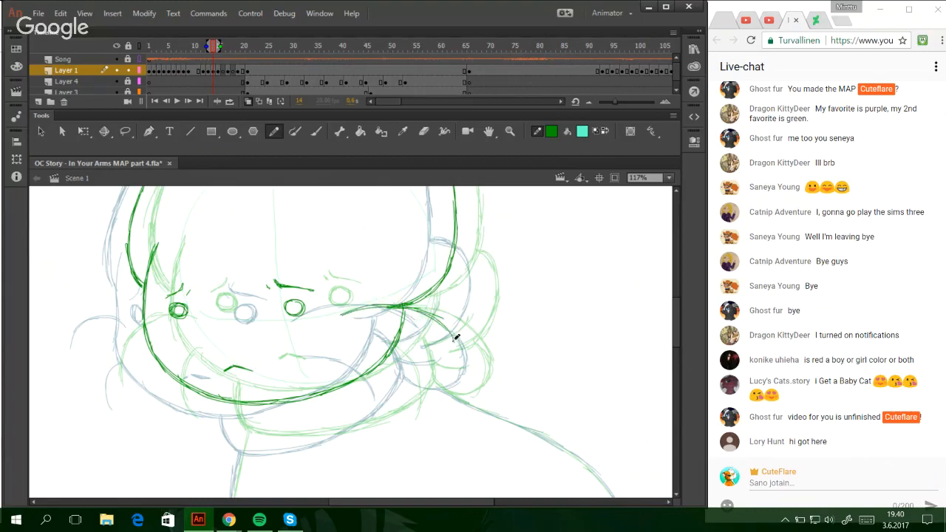
mouse_move(345, 351)
mouse_down()
mouse_move(370, 354)
mouse_move(398, 399)
mouse_move(391, 369)
mouse_move(395, 411)
mouse_up()
mouse_move(147, 405)
mouse_down()
mouse_move(152, 366)
mouse_move(172, 355)
mouse_up()
mouse_move(95, 368)
mouse_down()
mouse_move(103, 346)
mouse_move(90, 364)
mouse_move(123, 322)
mouse_move(94, 346)
mouse_move(145, 315)
mouse_up()
key(ctrl+z)
mouse_move(96, 344)
mouse_down()
mouse_move(124, 321)
mouse_move(157, 326)
mouse_move(110, 328)
mouse_move(89, 366)
mouse_up()
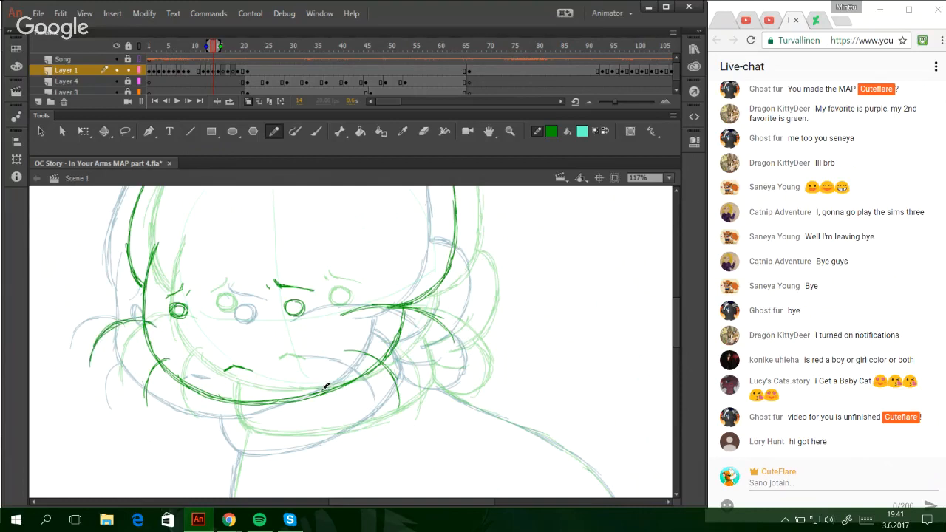
- Draw the neck band's left edge below the chin and its lower edge curving up toward the right
mouse_move(231, 397)
mouse_down()
mouse_move(244, 436)
mouse_move(275, 438)
mouse_move(244, 439)
mouse_move(282, 438)
mouse_up()
key(ctrl+z)
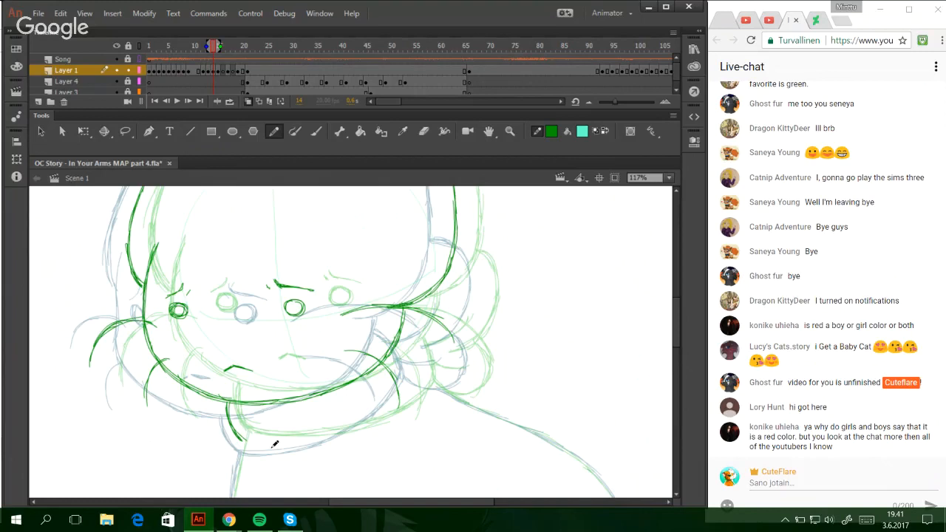
mouse_move(254, 438)
mouse_down()
mouse_move(244, 441)
mouse_move(232, 402)
mouse_up()
mouse_move(247, 436)
mouse_down()
mouse_move(296, 437)
mouse_move(242, 437)
mouse_move(362, 423)
mouse_up()
mouse_move(303, 440)
mouse_down()
mouse_move(374, 422)
mouse_move(402, 401)
mouse_up()
key(ctrl+z)
key(ctrl+z)
drag(327, 435, 403, 399)
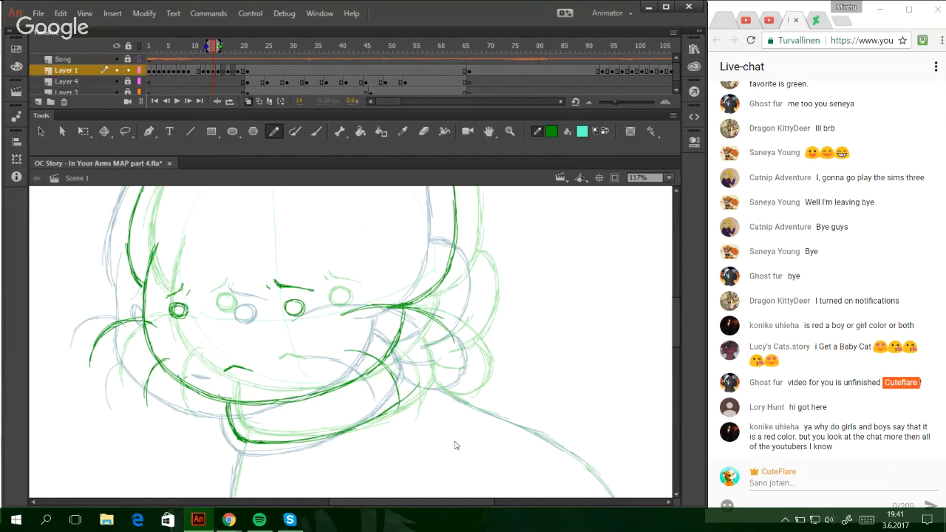
- Close the neck band's right end with a line down from the jaw to its lower edge
drag(386, 407, 416, 380)
key(ctrl+z)
drag(403, 332, 417, 382)
- Draw the two rounded fur lobes behind the right cheek and add strand lines inside them
drag(677, 333, 677, 330)
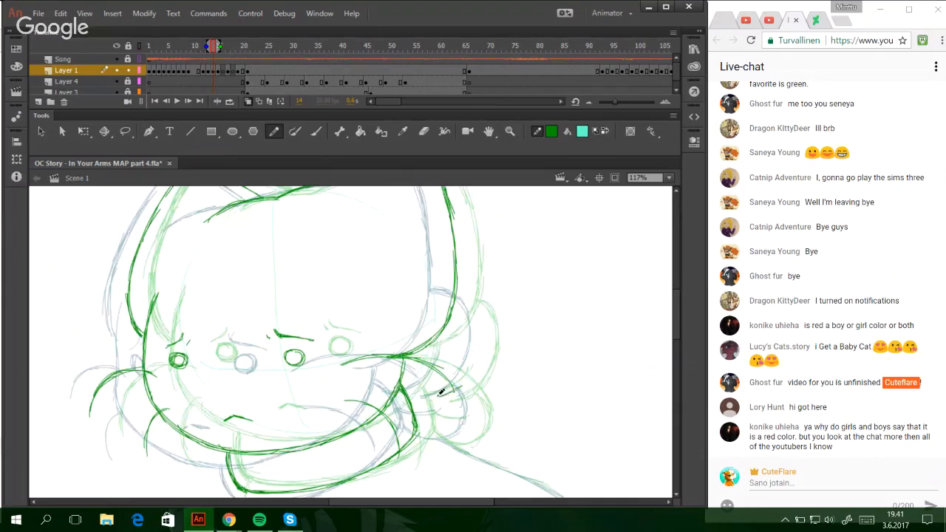
mouse_move(427, 398)
mouse_down()
mouse_move(469, 380)
mouse_move(484, 333)
mouse_move(487, 342)
mouse_move(458, 297)
mouse_move(488, 325)
mouse_move(488, 341)
mouse_up()
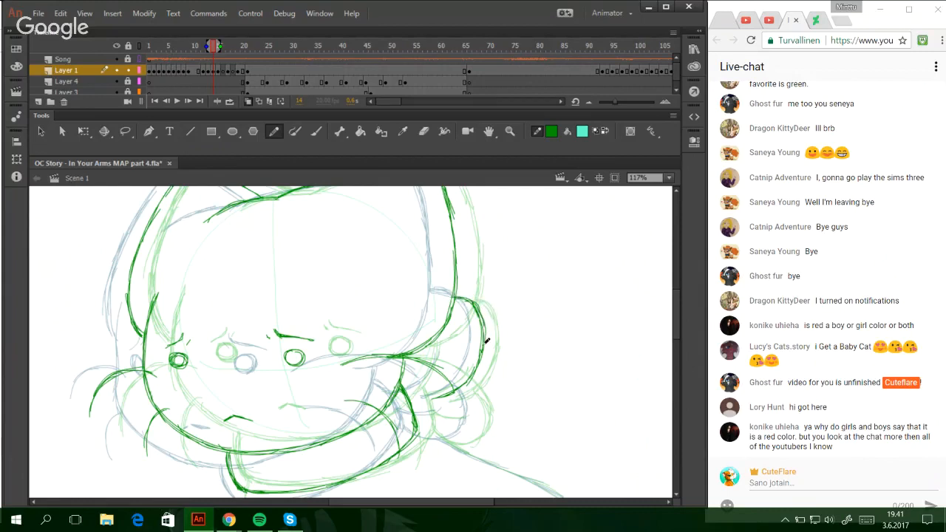
mouse_move(416, 419)
mouse_down()
mouse_move(467, 436)
mouse_move(474, 393)
mouse_up()
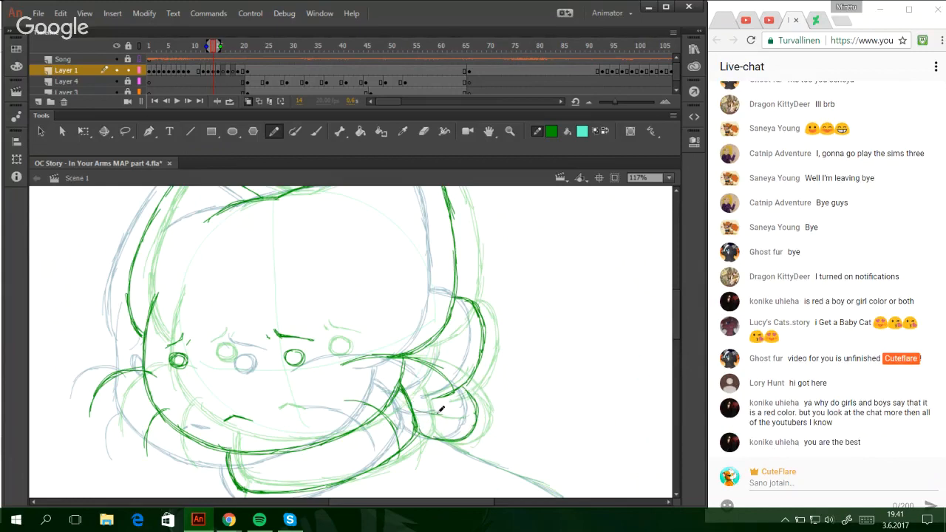
drag(439, 412, 453, 413)
drag(404, 395, 455, 359)
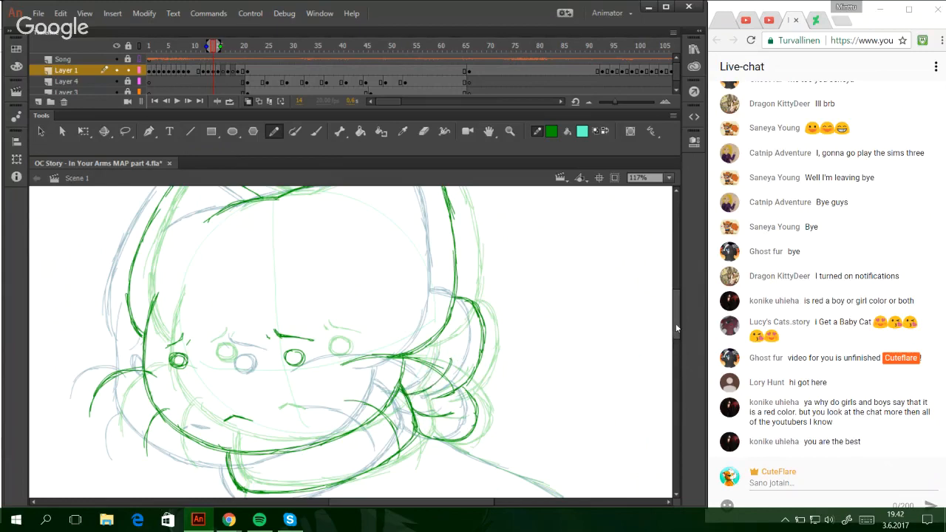
- Draw the body's left edge from the neck band down in a long, slightly curved line
drag(675, 322, 676, 380)
drag(241, 441, 230, 360)
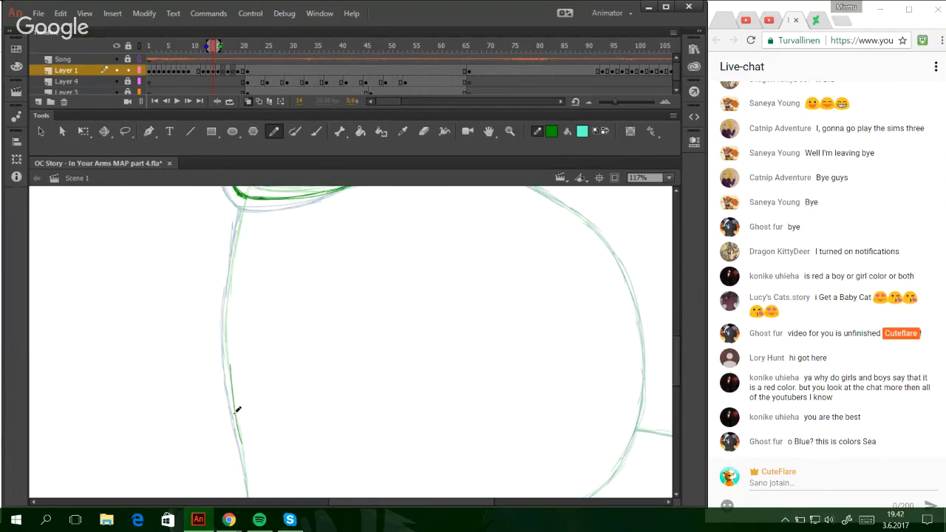
mouse_move(238, 410)
mouse_down()
mouse_move(227, 288)
mouse_move(235, 238)
mouse_up()
drag(231, 278, 241, 194)
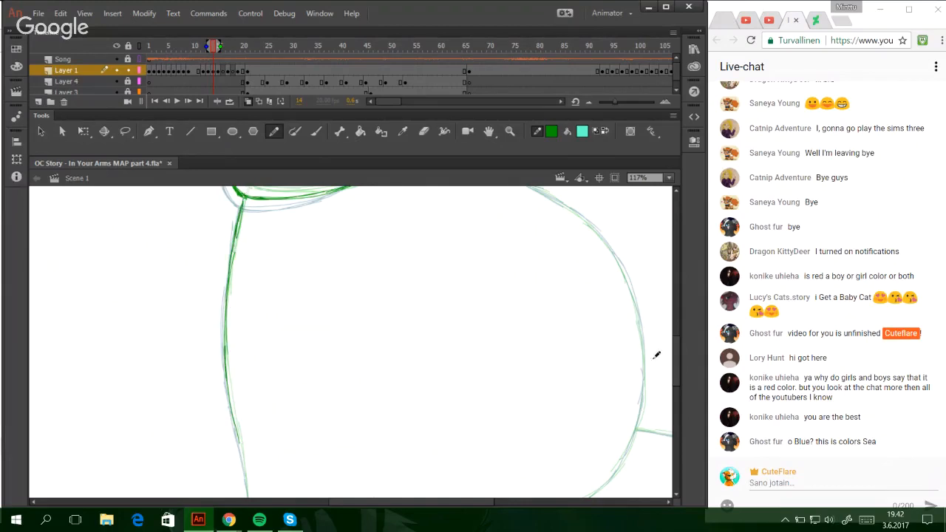
- Draw the back line from the fur behind the cheek, curving over the shoulder and down the body's right side
drag(672, 362, 658, 325)
drag(442, 259, 584, 337)
mouse_move(536, 307)
mouse_down()
mouse_move(588, 337)
mouse_move(626, 401)
mouse_move(613, 369)
mouse_move(627, 393)
mouse_up()
key(ctrl+z)
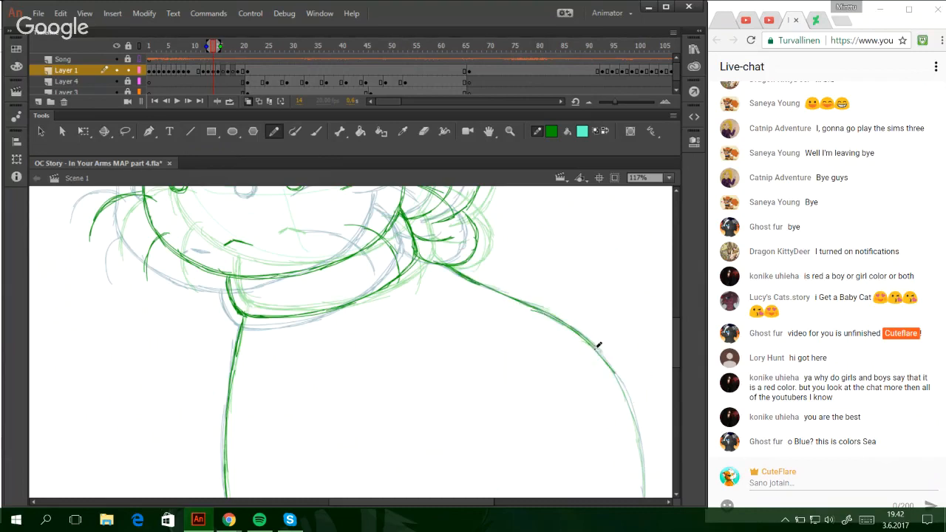
key(ctrl+z)
mouse_move(596, 350)
mouse_down()
mouse_move(629, 399)
mouse_move(644, 460)
mouse_up()
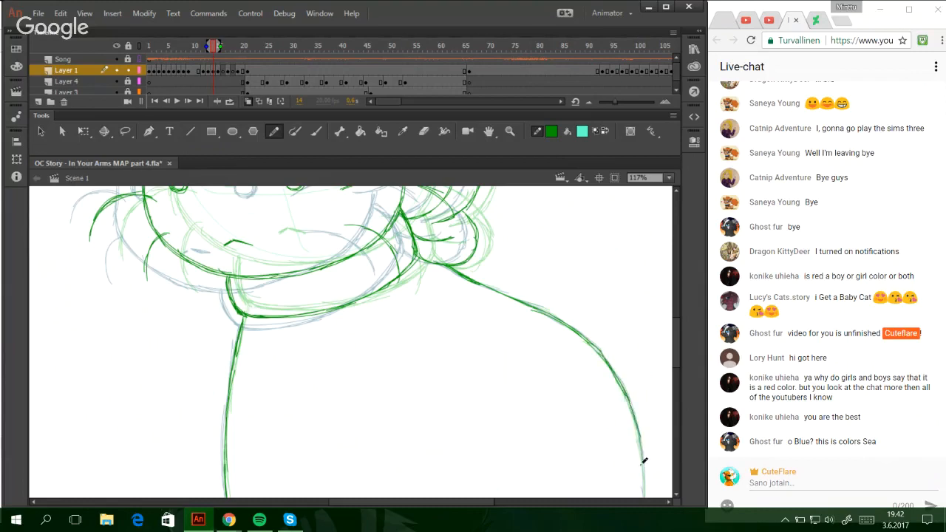
drag(634, 408, 646, 473)
- Extend the left edge down around the base to the notch, and draw the lower body curve joining the right side
mouse_move(675, 353)
mouse_down()
mouse_move(676, 395)
mouse_move(675, 353)
mouse_up()
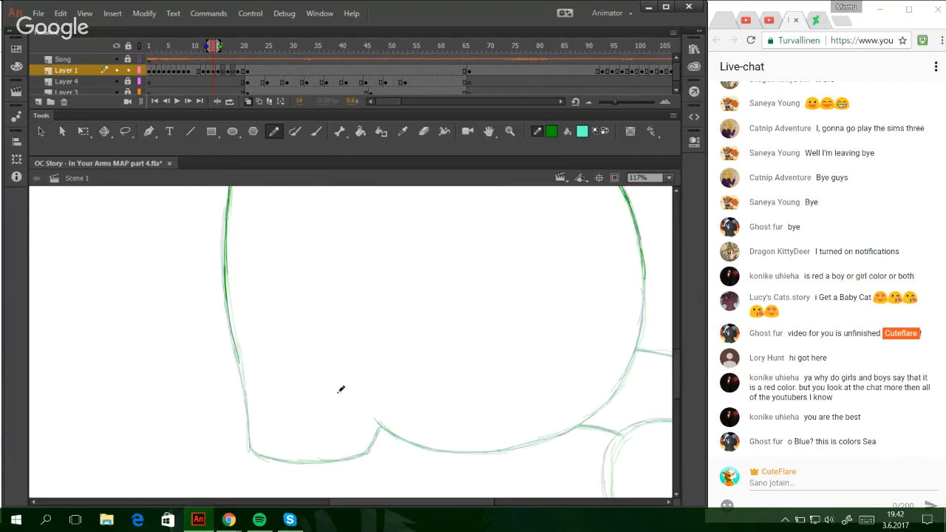
drag(235, 332, 245, 393)
drag(237, 357, 249, 430)
key(ctrl+z)
mouse_move(243, 392)
mouse_down()
mouse_move(251, 450)
mouse_move(287, 462)
mouse_move(278, 460)
mouse_move(366, 451)
mouse_move(383, 424)
mouse_up()
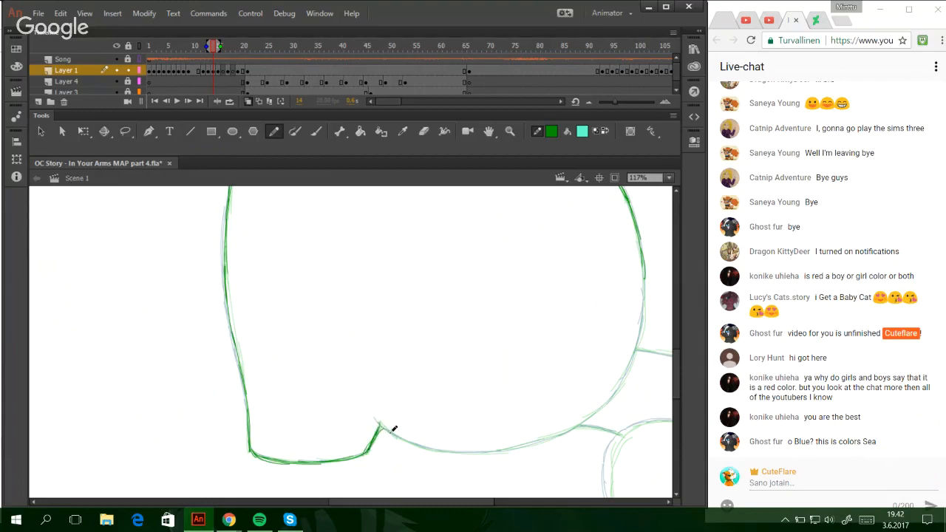
mouse_move(375, 417)
mouse_down()
mouse_move(399, 435)
mouse_move(378, 420)
mouse_move(476, 451)
mouse_move(408, 439)
mouse_move(526, 445)
mouse_move(571, 431)
mouse_move(509, 445)
mouse_move(609, 391)
mouse_move(568, 430)
mouse_move(630, 371)
mouse_move(647, 273)
mouse_move(642, 251)
mouse_move(651, 277)
mouse_up()
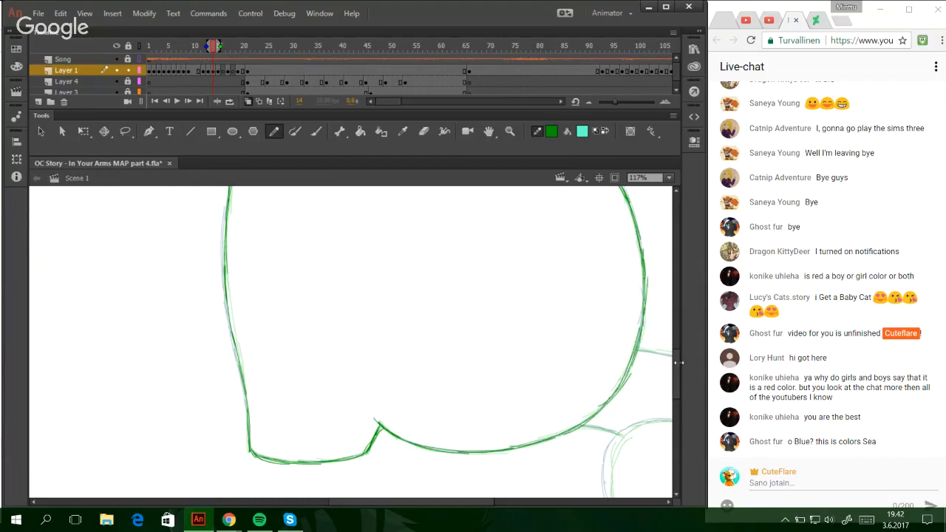
- Draw the curled tail outline at the body's lower right, including the short line joining its inner curve to the body
mouse_move(678, 362)
mouse_down()
mouse_move(659, 312)
mouse_move(663, 382)
mouse_up()
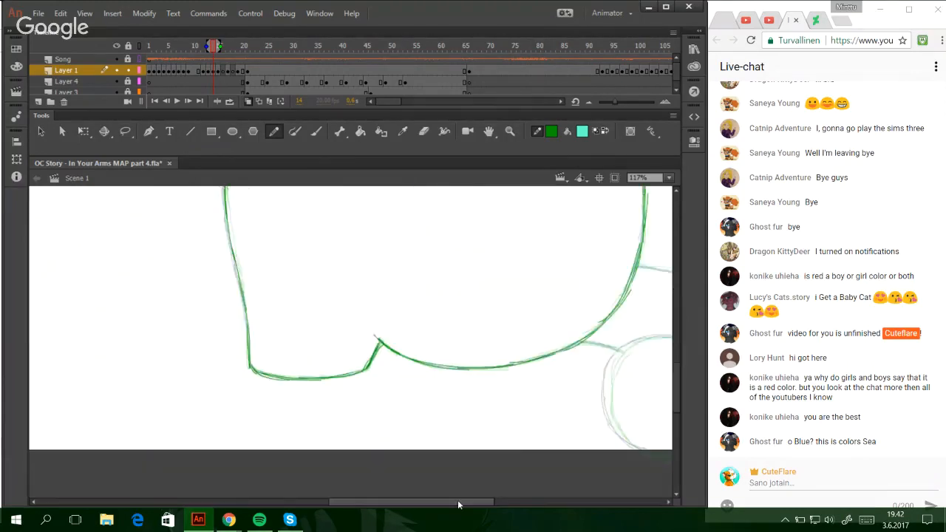
drag(458, 499, 520, 501)
mouse_move(448, 336)
mouse_down()
mouse_move(407, 338)
mouse_move(369, 364)
mouse_move(398, 349)
mouse_move(394, 341)
mouse_move(374, 361)
mouse_move(388, 345)
mouse_move(368, 394)
mouse_up()
mouse_move(378, 357)
mouse_down()
mouse_move(368, 403)
mouse_move(383, 434)
mouse_up()
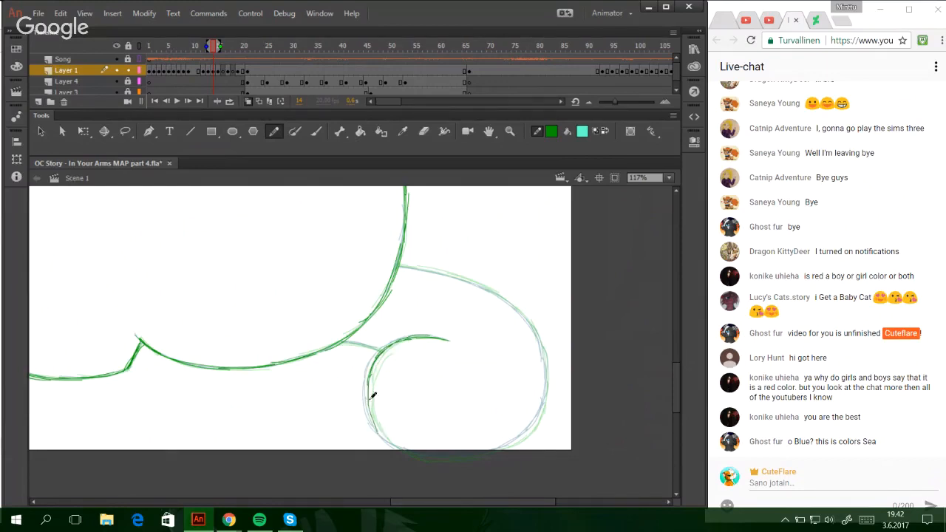
mouse_move(372, 392)
mouse_down()
mouse_move(432, 456)
mouse_move(399, 445)
mouse_move(460, 458)
mouse_move(431, 455)
mouse_move(508, 444)
mouse_move(496, 446)
mouse_move(526, 432)
mouse_move(535, 409)
mouse_move(535, 417)
mouse_move(542, 348)
mouse_move(546, 389)
mouse_move(532, 328)
mouse_move(548, 358)
mouse_move(528, 318)
mouse_move(482, 282)
mouse_move(401, 266)
mouse_up()
drag(337, 340, 380, 347)
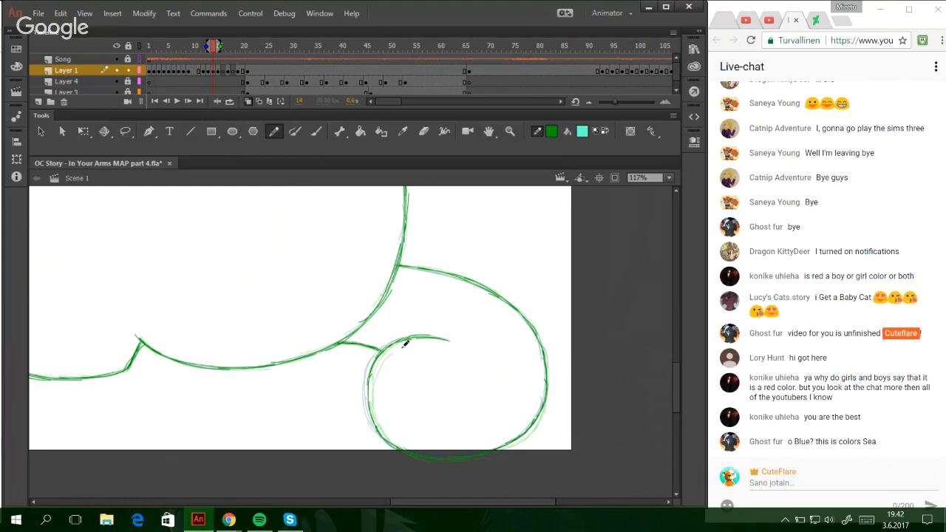
- On frame 16 of Layer 1, draw the curled tail outline and start the lower body curve at the notch
click(224, 74)
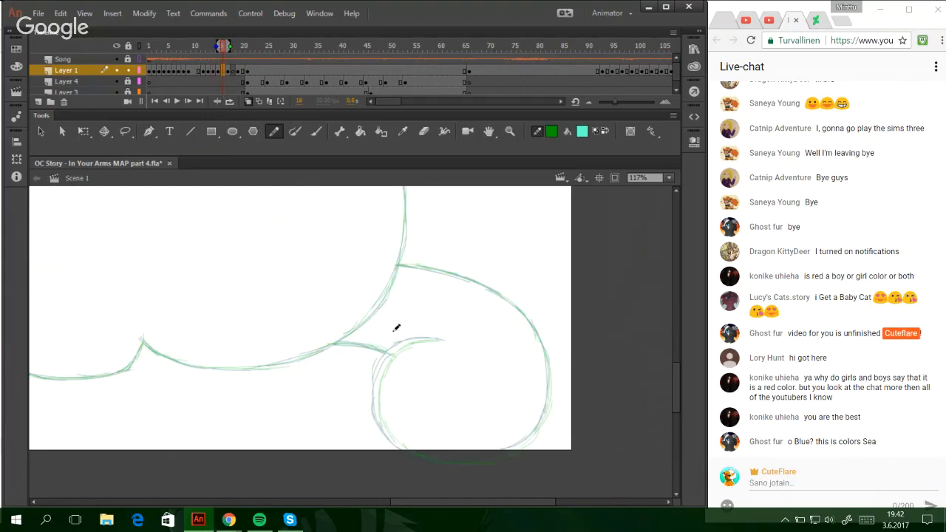
mouse_move(442, 337)
mouse_down()
mouse_move(399, 343)
mouse_move(424, 339)
mouse_move(387, 362)
mouse_move(421, 341)
mouse_move(394, 351)
mouse_move(414, 341)
mouse_move(377, 384)
mouse_move(390, 352)
mouse_move(380, 421)
mouse_move(388, 355)
mouse_move(383, 391)
mouse_move(376, 379)
mouse_move(388, 428)
mouse_move(377, 394)
mouse_move(379, 412)
mouse_move(429, 457)
mouse_move(399, 440)
mouse_move(426, 457)
mouse_move(503, 452)
mouse_move(456, 459)
mouse_move(521, 444)
mouse_move(470, 458)
mouse_move(549, 406)
mouse_move(529, 328)
mouse_move(545, 358)
mouse_move(521, 313)
mouse_move(535, 328)
mouse_move(539, 345)
mouse_move(520, 310)
mouse_move(476, 281)
mouse_move(510, 301)
mouse_move(427, 267)
mouse_move(456, 271)
mouse_move(399, 263)
mouse_up()
drag(340, 338, 390, 355)
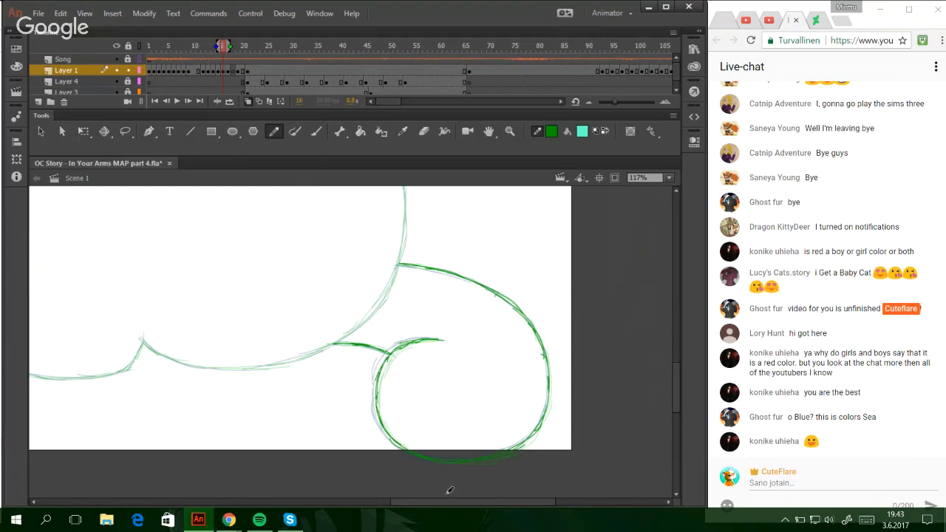
drag(436, 502, 405, 506)
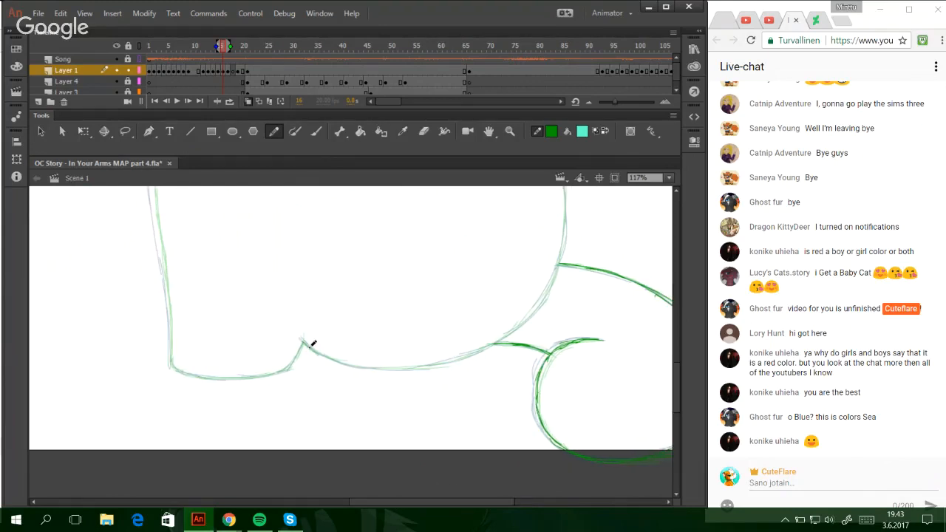
drag(301, 338, 365, 352)
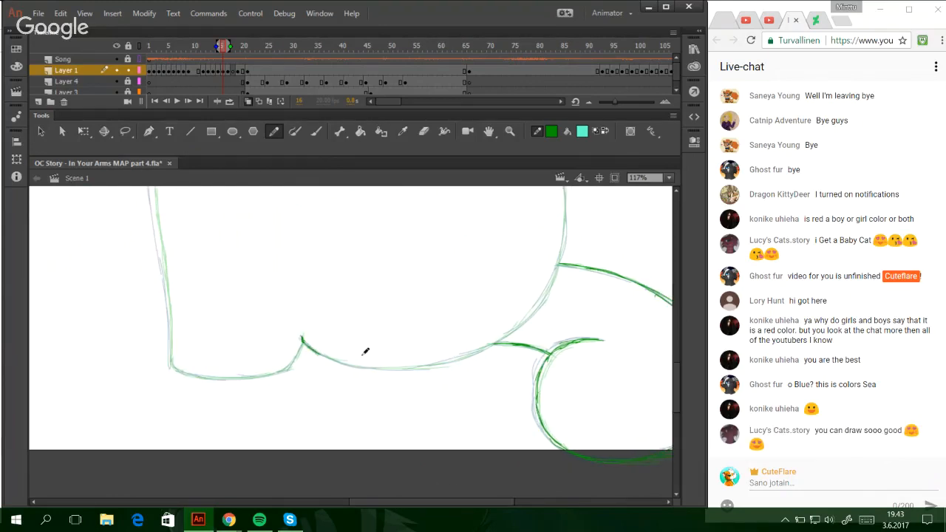
- Switch to the browser's live chat and send the message "<3"
click(766, 481)
text(<3)
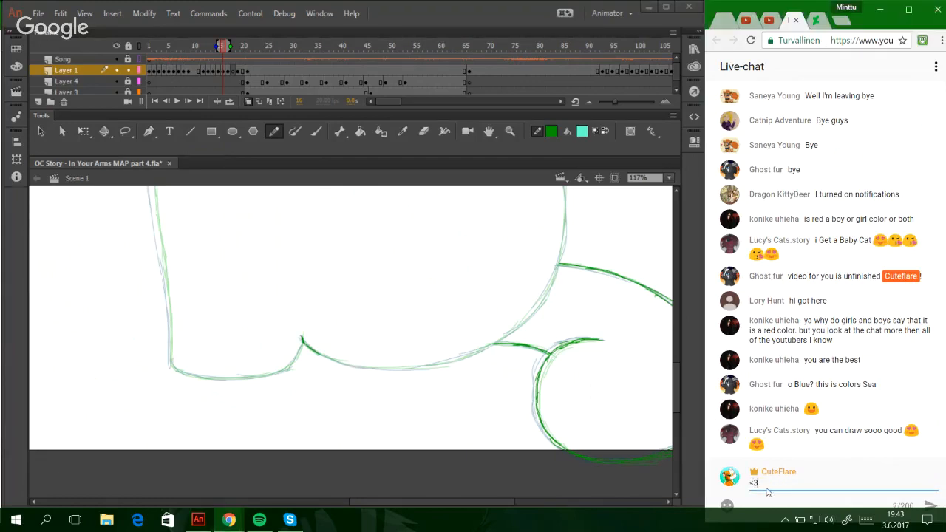
key(Return)
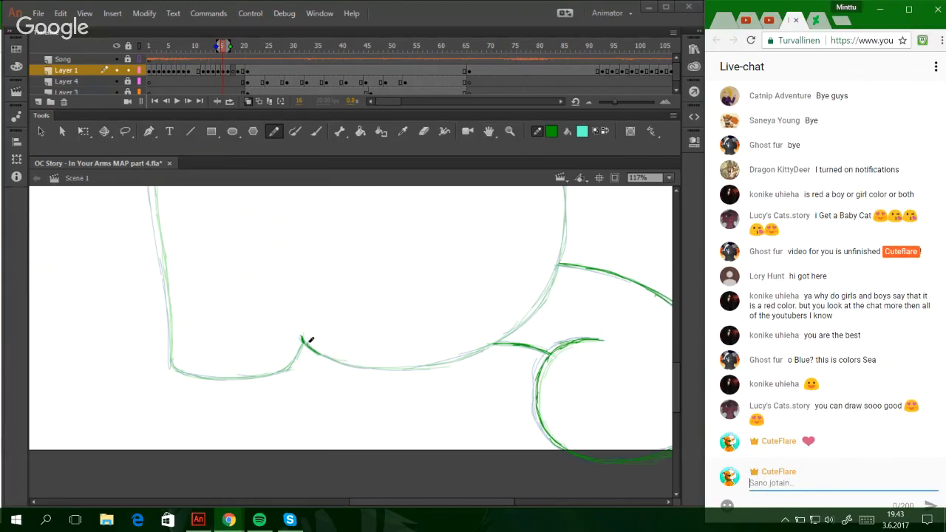
- Draw the lower body curve from the notch to the tail's lower joint, redoing strokes that miss the guides
mouse_move(308, 340)
mouse_down()
mouse_move(413, 369)
mouse_move(486, 349)
mouse_up()
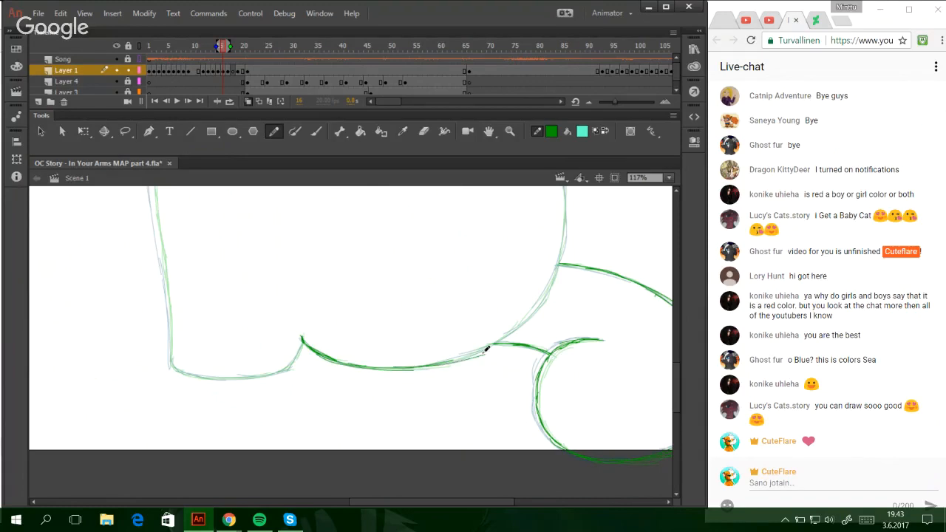
key(ctrl+z)
drag(415, 367, 496, 345)
key(ctrl+z)
mouse_move(411, 366)
mouse_down()
mouse_move(484, 347)
mouse_move(443, 363)
mouse_move(515, 336)
mouse_up()
key(ctrl+z)
mouse_move(458, 359)
mouse_down()
mouse_move(522, 317)
mouse_move(456, 358)
mouse_move(513, 325)
mouse_move(491, 345)
mouse_move(522, 317)
mouse_move(565, 239)
mouse_up()
key(ctrl+z)
key(ctrl+z)
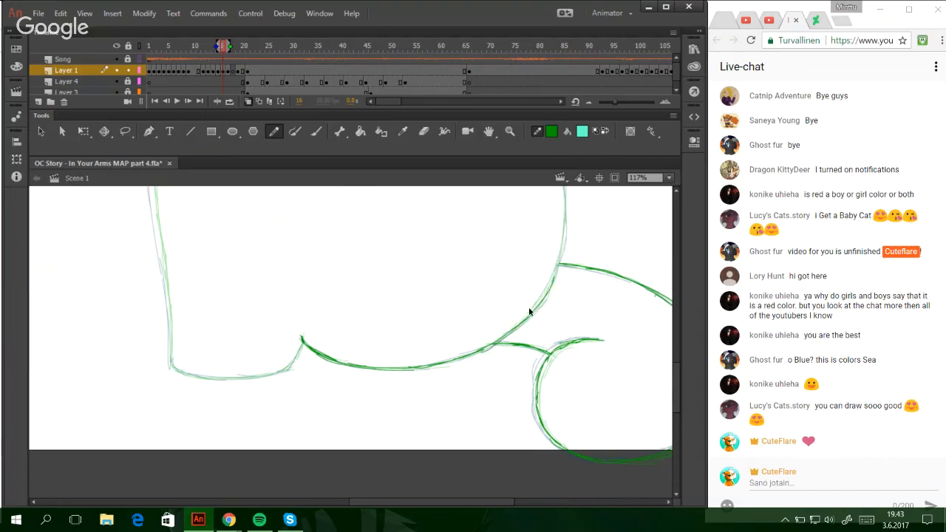
- Continue the body's right side from the tail's lower joint up past its upper joint
drag(527, 318, 564, 244)
key(ctrl+z)
key(ctrl+z)
mouse_move(541, 301)
mouse_down()
mouse_move(563, 251)
mouse_move(558, 262)
mouse_up()
key(ctrl+z)
key(ctrl+z)
drag(541, 298, 566, 236)
key(ctrl+z)
drag(554, 282, 564, 213)
drag(560, 263, 564, 188)
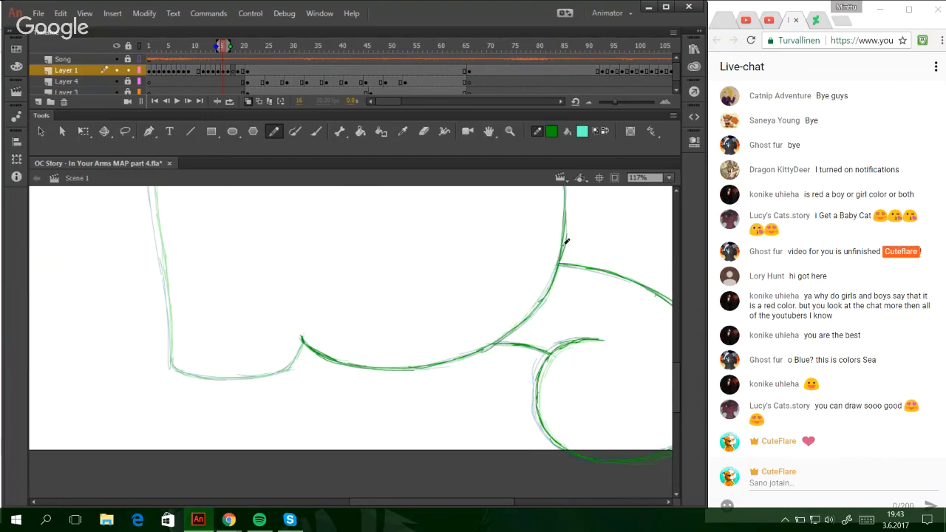
drag(564, 235, 564, 186)
key(ctrl+z)
- Draw the lower part of the body's left edge down toward the base corner between the onion-skin guides
scroll(678, 366, up, 3)
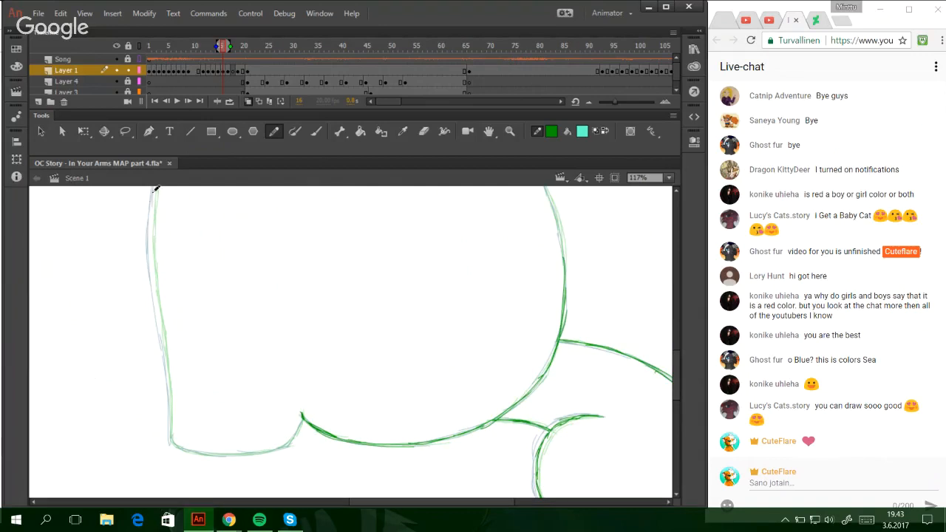
mouse_move(156, 189)
mouse_down()
mouse_move(149, 244)
mouse_move(152, 198)
mouse_move(169, 397)
mouse_up()
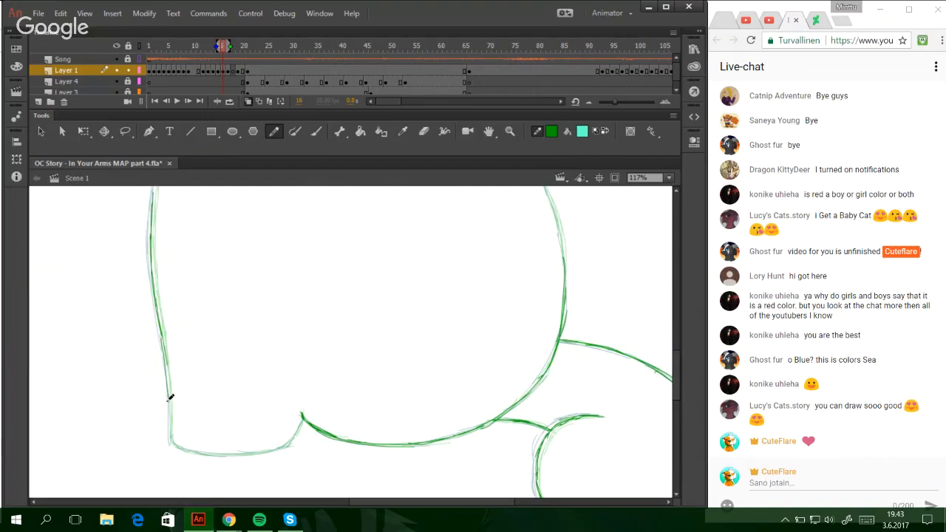
drag(164, 344, 170, 417)
drag(169, 377, 171, 418)
key(ctrl+z)
drag(167, 361, 171, 435)
key(ctrl+z)
- Round the base's left corner and draw the bottom line across and up to the notch
mouse_move(171, 395)
mouse_down()
mouse_move(172, 439)
mouse_move(171, 424)
mouse_move(177, 442)
mouse_move(239, 453)
mouse_up()
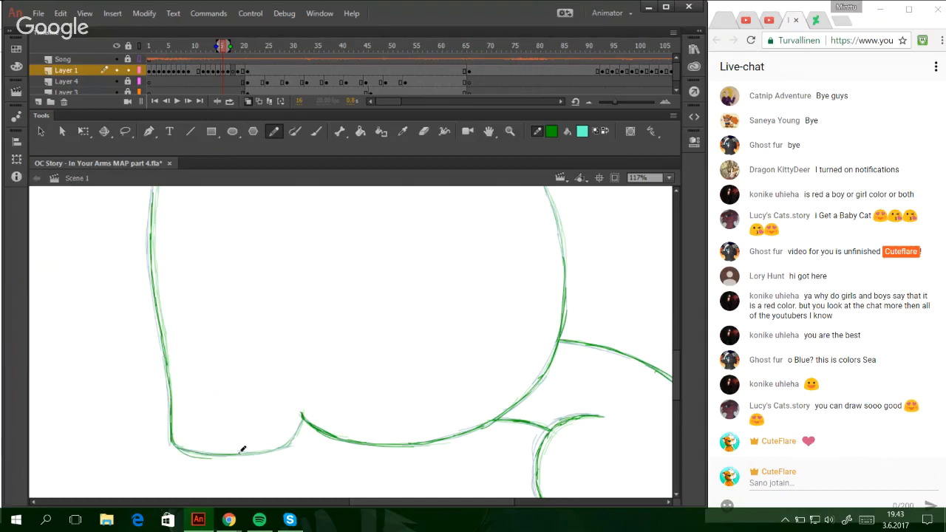
key(ctrl+z)
key(ctrl+z)
key(ctrl+z)
mouse_move(174, 445)
mouse_down()
mouse_move(207, 457)
mouse_move(238, 452)
mouse_up()
mouse_move(178, 447)
mouse_down()
mouse_move(289, 440)
mouse_move(280, 448)
mouse_move(296, 425)
mouse_move(289, 444)
mouse_move(300, 422)
mouse_up()
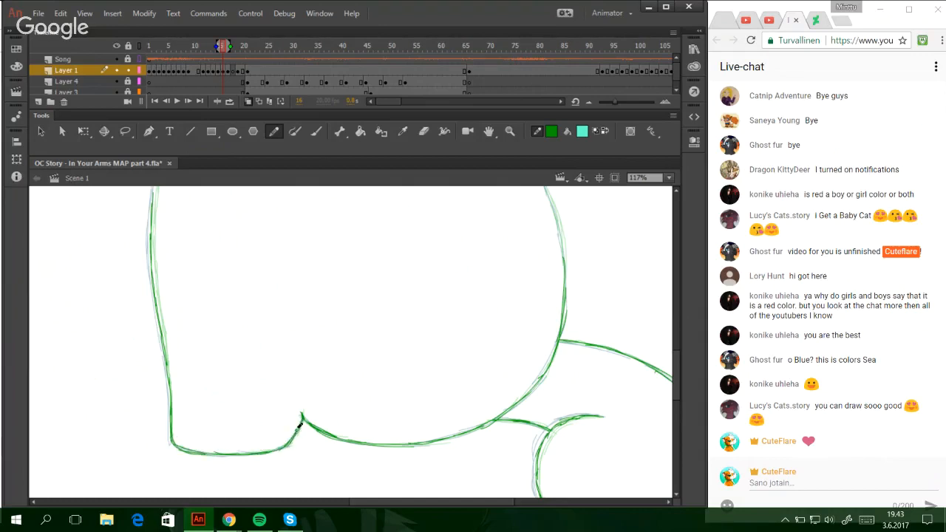
- Draw the back line from the neck over the shoulder to meet the body's right side
drag(675, 367, 674, 341)
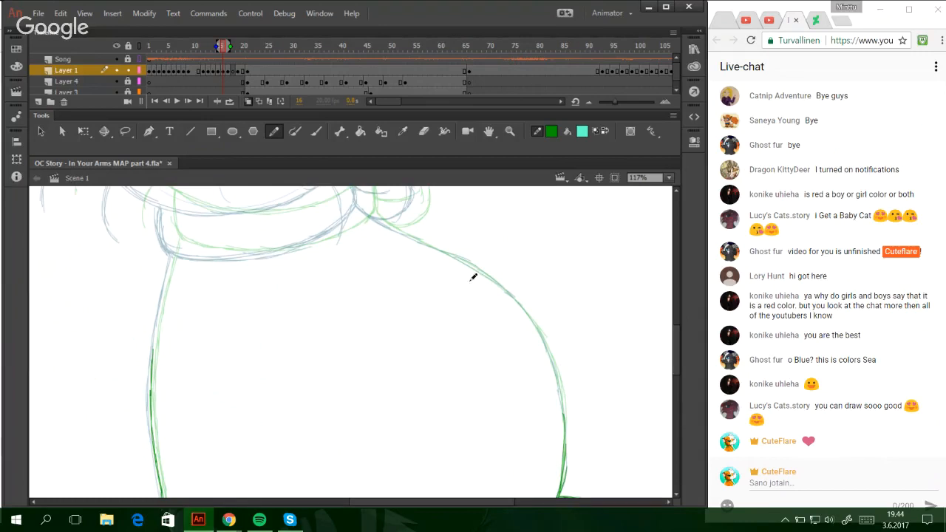
mouse_move(381, 213)
mouse_down()
mouse_move(479, 268)
mouse_move(442, 253)
mouse_move(508, 291)
mouse_move(547, 349)
mouse_move(518, 301)
mouse_move(550, 362)
mouse_move(536, 329)
mouse_move(548, 350)
mouse_move(567, 429)
mouse_up()
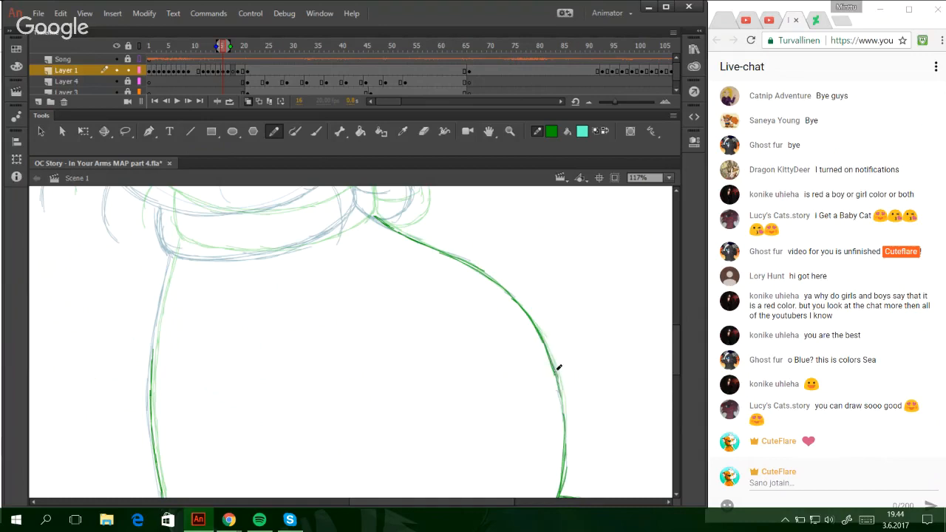
drag(556, 368, 564, 441)
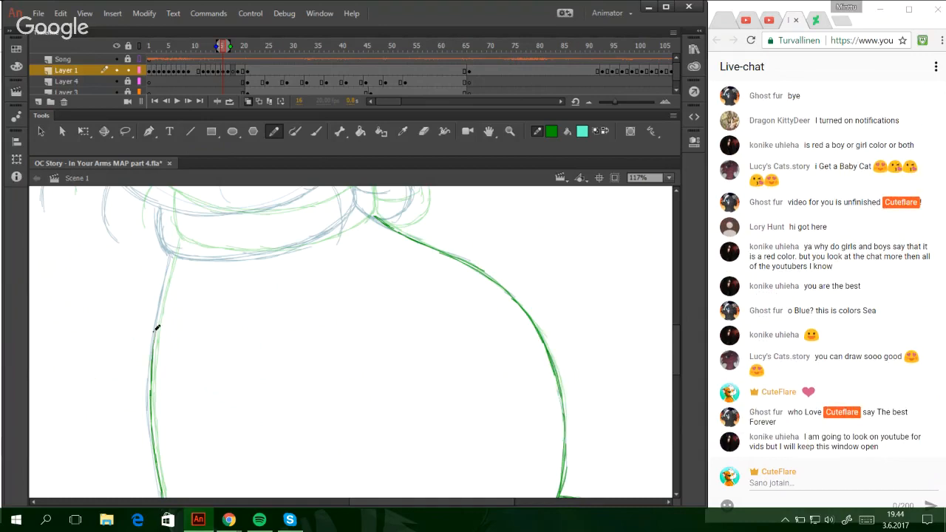
- Extend the body's left edge up to the neck band's lower corner, redoing strokes until it fits the guides
drag(156, 328, 172, 259)
key(ctrl+z)
key(ctrl+z)
key(ctrl+z)
drag(151, 355, 174, 255)
key(ctrl+z)
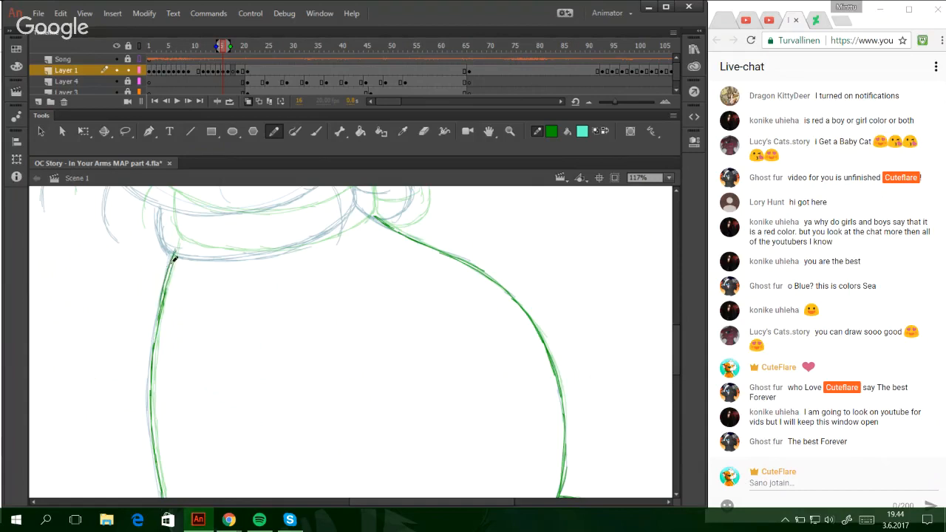
key(ctrl+z)
drag(162, 301, 175, 250)
key(ctrl+z)
drag(161, 297, 176, 251)
- Draw the face's left contour from the temple down around the cheek toward the chin, midway between the guides
drag(675, 351, 672, 310)
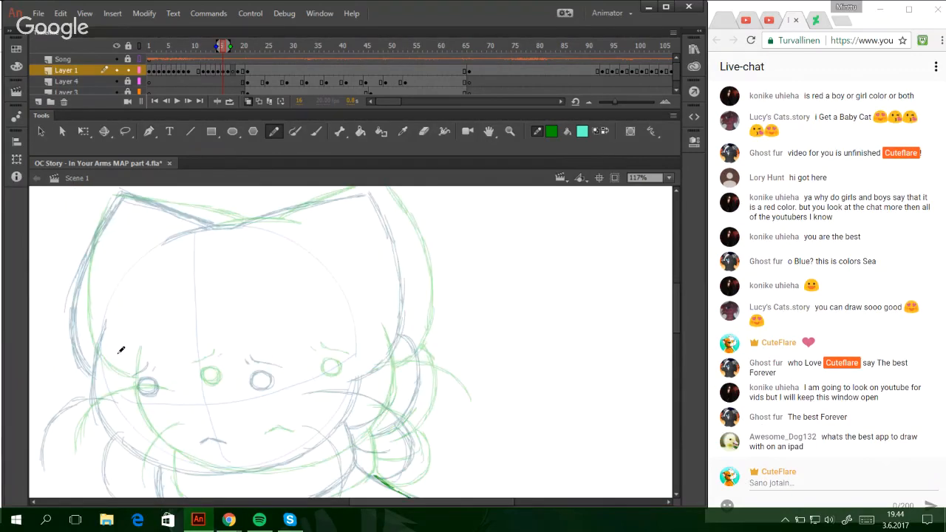
drag(121, 350, 117, 408)
key(ctrl+z)
drag(125, 340, 116, 405)
key(ctrl+z)
drag(121, 346, 118, 427)
drag(114, 388, 137, 442)
key(ctrl+z)
key(ctrl+z)
drag(119, 354, 121, 422)
drag(115, 386, 136, 441)
key(ctrl+z)
key(ctrl+z)
mouse_move(121, 355)
mouse_down()
mouse_move(125, 419)
mouse_move(116, 404)
mouse_move(199, 467)
mouse_up()
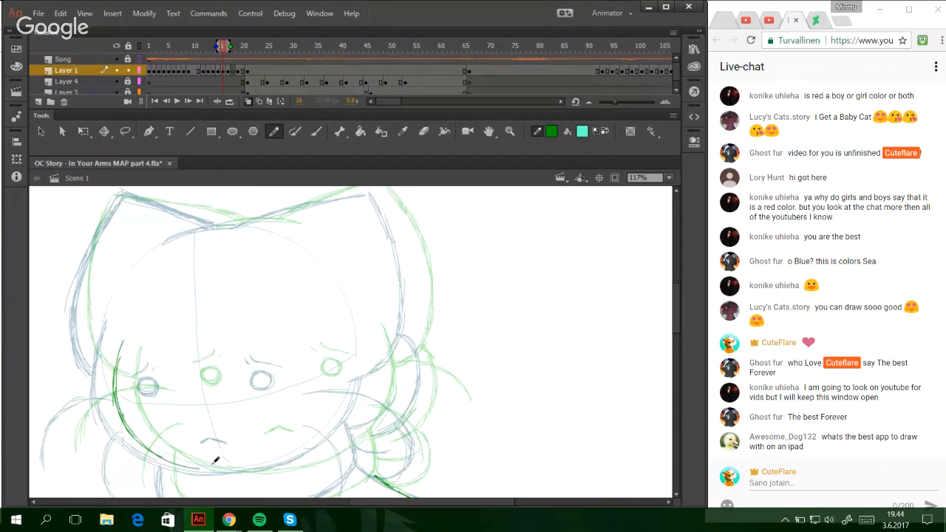
- Draw the chin curve and continue it up around the face's right cheek
drag(145, 435, 240, 473)
drag(162, 455, 254, 474)
key(ctrl+z)
key(ctrl+z)
mouse_move(179, 465)
mouse_down()
mouse_move(267, 473)
mouse_move(247, 473)
mouse_move(285, 462)
mouse_move(238, 474)
mouse_move(308, 457)
mouse_up()
key(ctrl+z)
key(ctrl+z)
key(ctrl+z)
mouse_move(245, 474)
mouse_down()
mouse_move(326, 451)
mouse_move(310, 460)
mouse_move(354, 436)
mouse_up()
drag(310, 459, 377, 383)
key(ctrl+z)
drag(350, 437, 372, 368)
drag(371, 401, 371, 355)
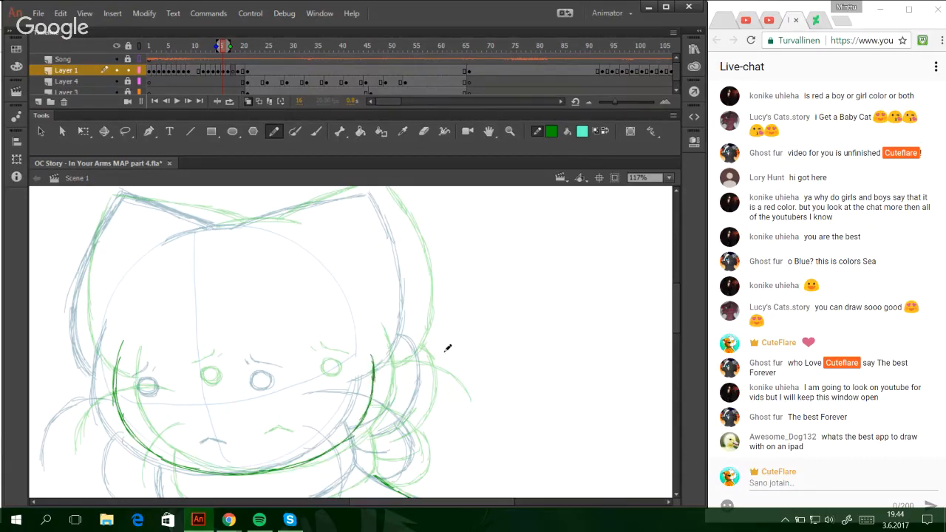
- Draw the right ear's upper edge from the head to its tip and its outer edge down to the cheek
scroll(603, 294, up, 2)
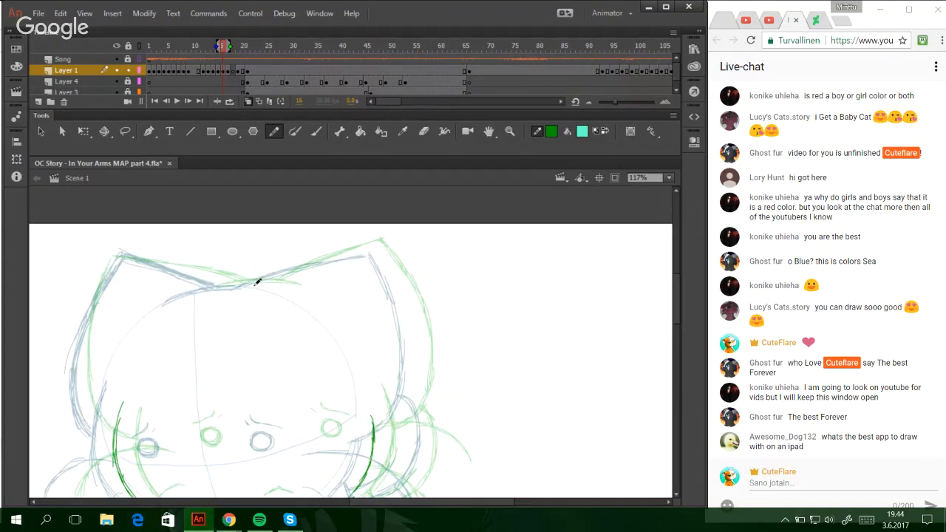
drag(255, 285, 365, 250)
drag(296, 271, 376, 249)
drag(373, 427, 409, 399)
key(ctrl+z)
mouse_move(380, 427)
mouse_down()
mouse_move(406, 405)
mouse_move(416, 365)
mouse_up()
mouse_move(404, 404)
mouse_down()
mouse_move(419, 373)
mouse_move(416, 345)
mouse_move(384, 252)
mouse_move(406, 294)
mouse_up()
mouse_move(377, 248)
mouse_down()
mouse_move(395, 274)
mouse_move(408, 376)
mouse_up()
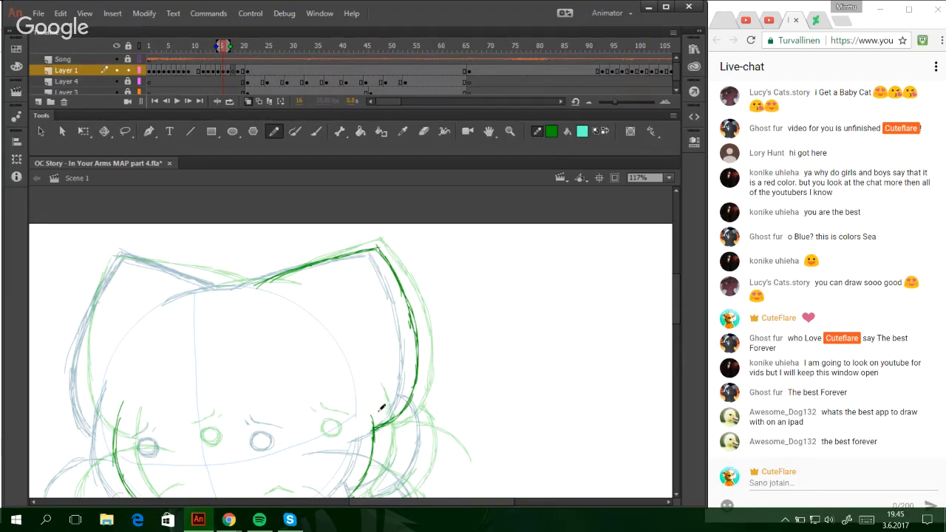
- Draw the head's top line between the ears and the lower part of the left ear's outer edge from the cheek
drag(354, 408, 354, 418)
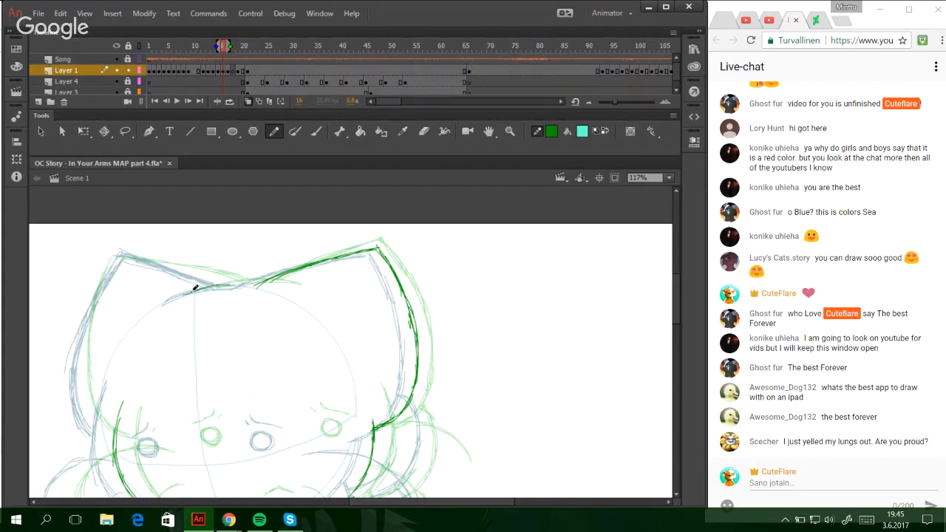
drag(198, 291, 255, 282)
mouse_move(115, 436)
mouse_down()
mouse_move(86, 397)
mouse_move(82, 352)
mouse_up()
key(ctrl+z)
key(ctrl+z)
mouse_move(111, 436)
mouse_down()
mouse_move(81, 355)
mouse_move(87, 336)
mouse_up()
key(ctrl+z)
drag(90, 410, 87, 314)
drag(84, 394, 96, 302)
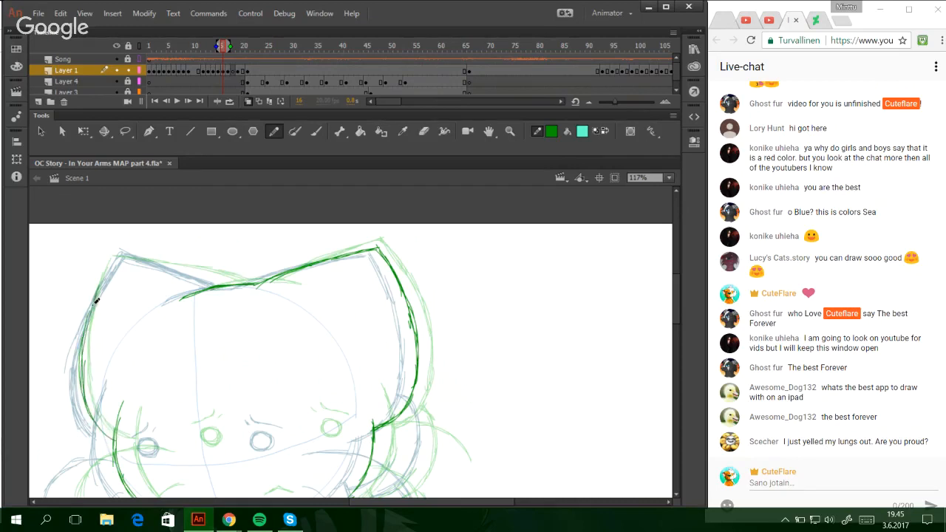
- Complete the left ear's outer edge up to its tip and draw its upper edge down to the head's top line
drag(84, 365, 110, 259)
drag(86, 331, 114, 258)
mouse_move(91, 309)
mouse_down()
mouse_move(117, 255)
mouse_move(167, 266)
mouse_up()
drag(116, 255, 220, 278)
key(ctrl+z)
key(ctrl+z)
key(ctrl+z)
drag(166, 265, 222, 279)
drag(185, 269, 233, 283)
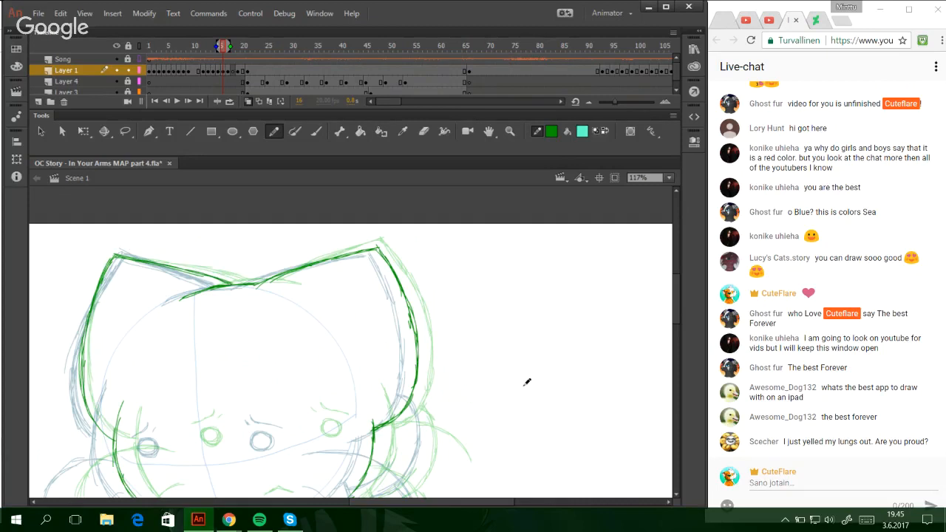
- Draw the collar band beneath the chin, with its short left side, lower curve and right side
scroll(669, 324, down, 2)
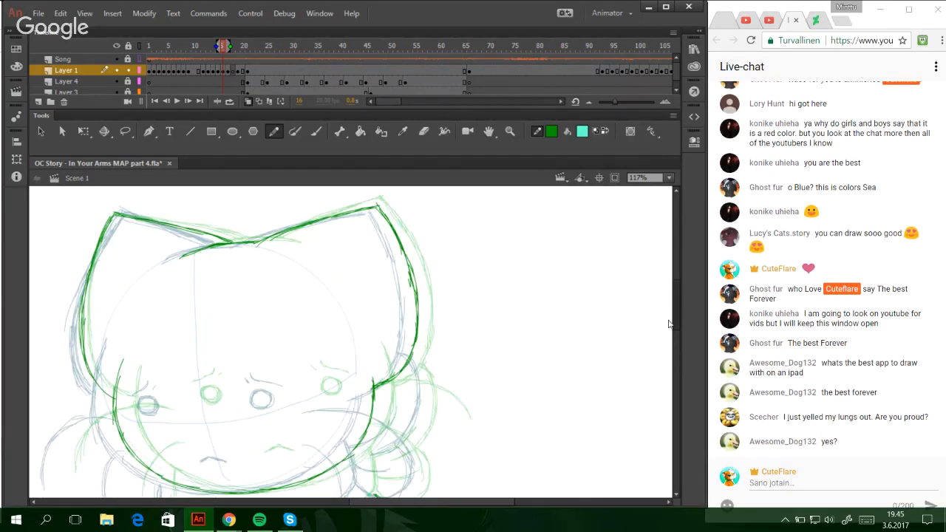
scroll(669, 324, down, 4)
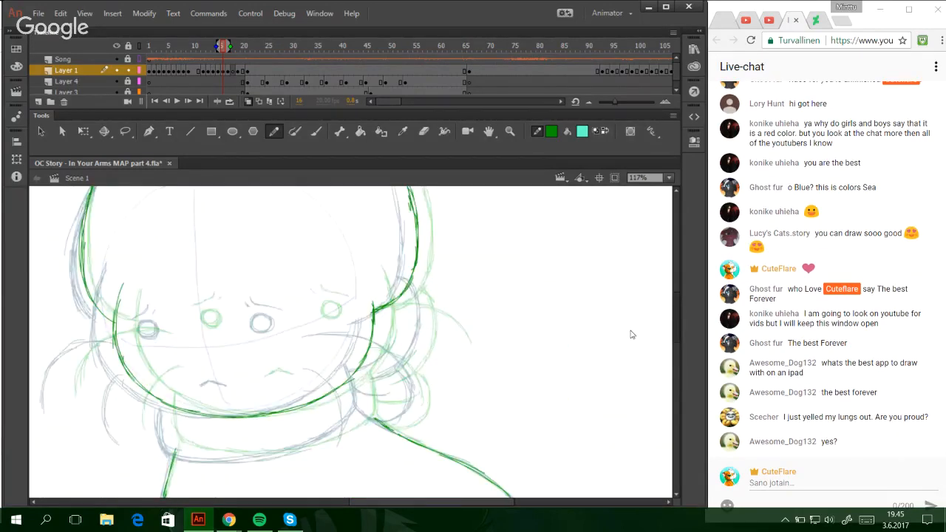
scroll(632, 335, down, 7)
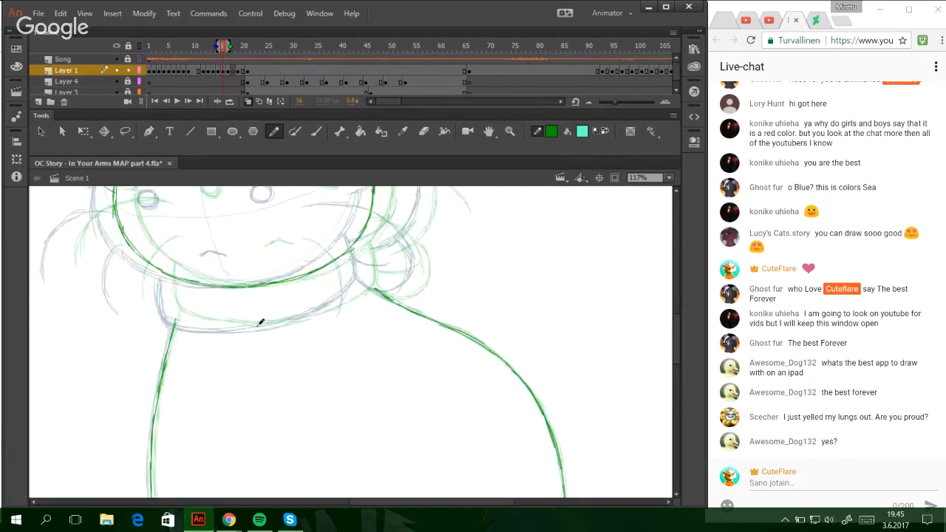
drag(165, 281, 175, 317)
mouse_move(166, 280)
mouse_down()
mouse_move(174, 318)
mouse_move(168, 271)
mouse_up()
key(ctrl+z)
mouse_move(167, 276)
mouse_down()
mouse_move(177, 320)
mouse_move(205, 322)
mouse_move(280, 316)
mouse_move(354, 289)
mouse_move(364, 253)
mouse_move(368, 275)
mouse_up()
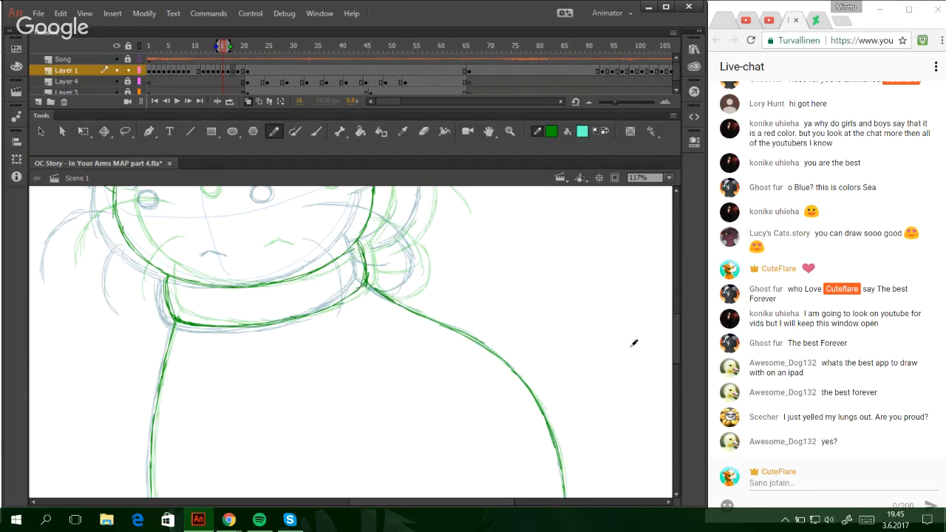
- Draw the right cheek fluff's outer curve and the rounded tuft beside the collar, adding their inner lines
drag(674, 354, 669, 339)
mouse_move(381, 376)
mouse_down()
mouse_move(429, 333)
mouse_move(429, 295)
mouse_move(413, 284)
mouse_up()
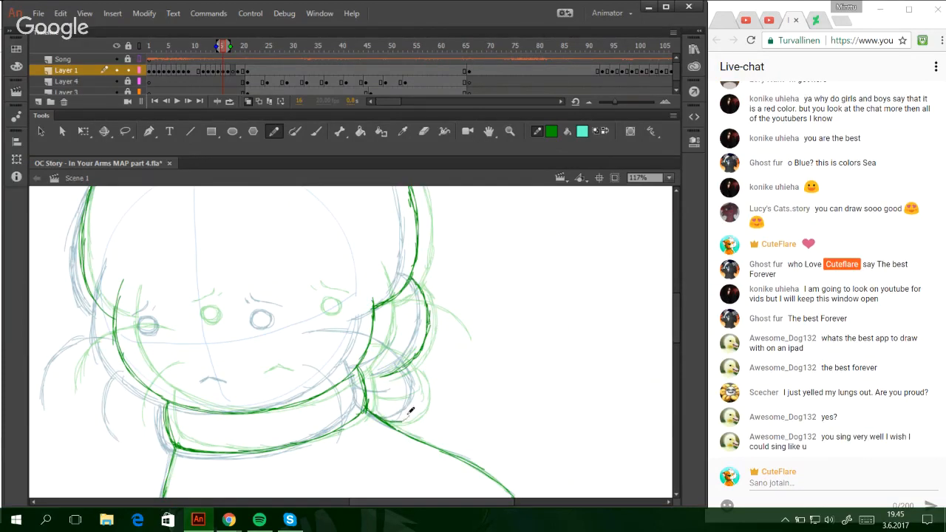
mouse_move(406, 415)
mouse_down()
mouse_move(416, 376)
mouse_move(422, 392)
mouse_move(415, 376)
mouse_move(368, 395)
mouse_move(365, 382)
mouse_move(403, 393)
mouse_up()
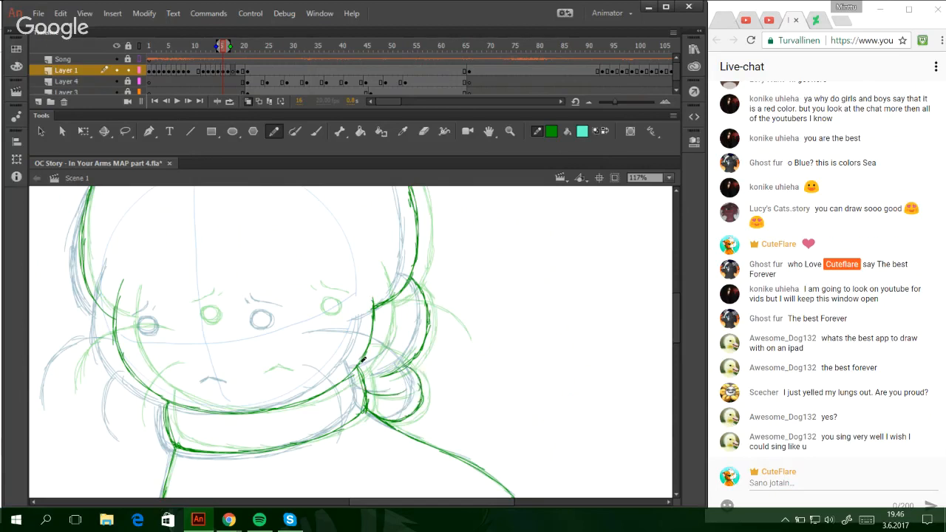
drag(359, 368, 397, 350)
drag(356, 370, 399, 343)
key(ctrl+z)
drag(358, 368, 404, 339)
drag(417, 504, 386, 508)
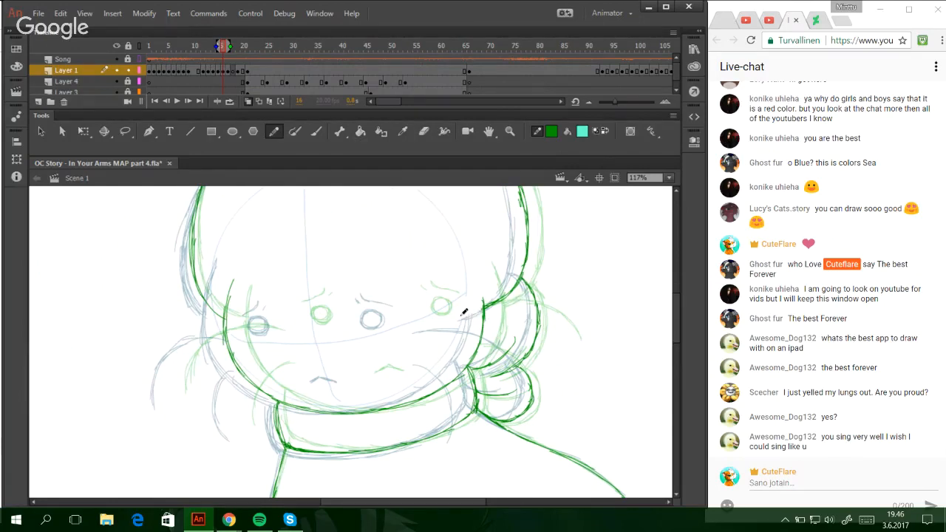
click(258, 521)
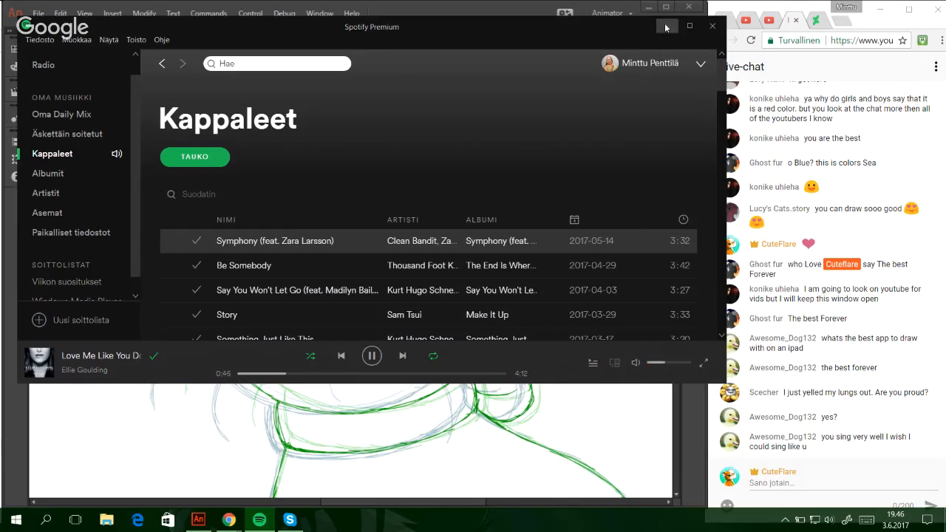
click(666, 28)
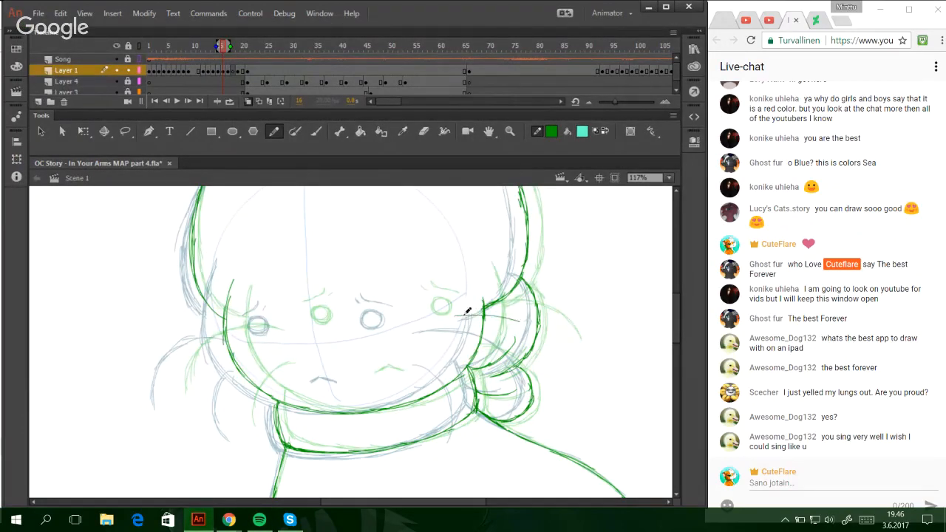
- Draw the long whisker curving out from the face's right cheek across the fluff
mouse_move(485, 317)
mouse_down()
mouse_move(544, 332)
mouse_move(504, 318)
mouse_move(546, 359)
mouse_up()
key(ctrl+z)
key(ctrl+z)
mouse_move(507, 316)
mouse_down()
mouse_move(538, 339)
mouse_move(546, 368)
mouse_up()
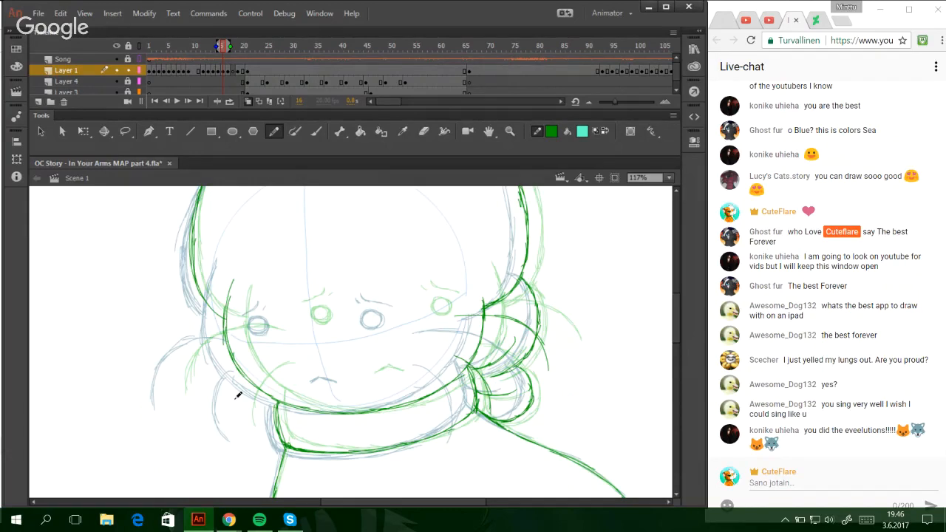
- Draw the lower and upper whiskers on the left cheek and the circle of the left eye
mouse_move(230, 428)
mouse_down()
mouse_move(258, 363)
mouse_move(230, 420)
mouse_move(238, 432)
mouse_move(256, 366)
mouse_move(238, 432)
mouse_up()
key(ctrl+z)
key(ctrl+z)
key(ctrl+z)
key(ctrl+z)
key(ctrl+z)
drag(166, 396, 208, 337)
key(ctrl+z)
drag(169, 395, 206, 340)
mouse_move(173, 376)
mouse_down()
mouse_move(225, 333)
mouse_move(286, 328)
mouse_move(294, 311)
mouse_move(285, 326)
mouse_up()
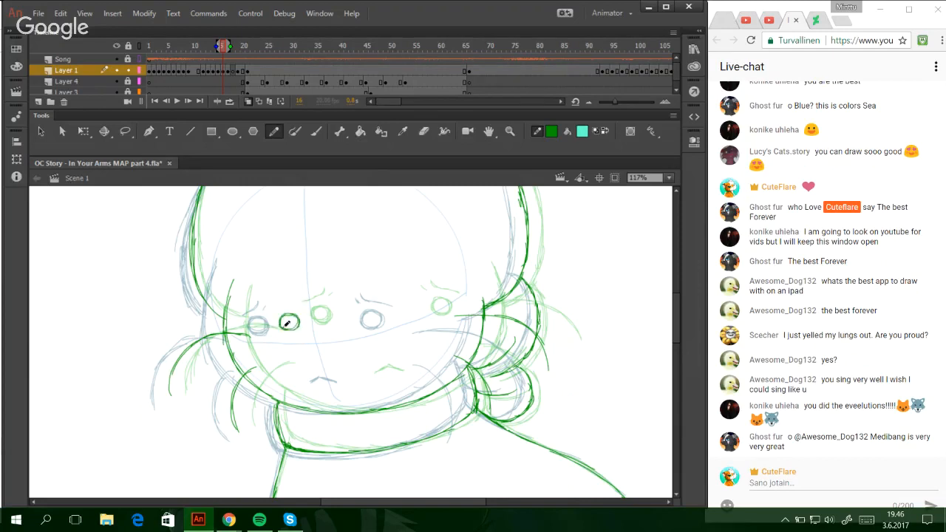
- Draw the right eye, the two worried eyebrows and the small frowning mouth
mouse_move(405, 307)
mouse_down()
mouse_move(418, 310)
mouse_move(410, 324)
mouse_move(392, 287)
mouse_move(431, 294)
mouse_move(423, 294)
mouse_up()
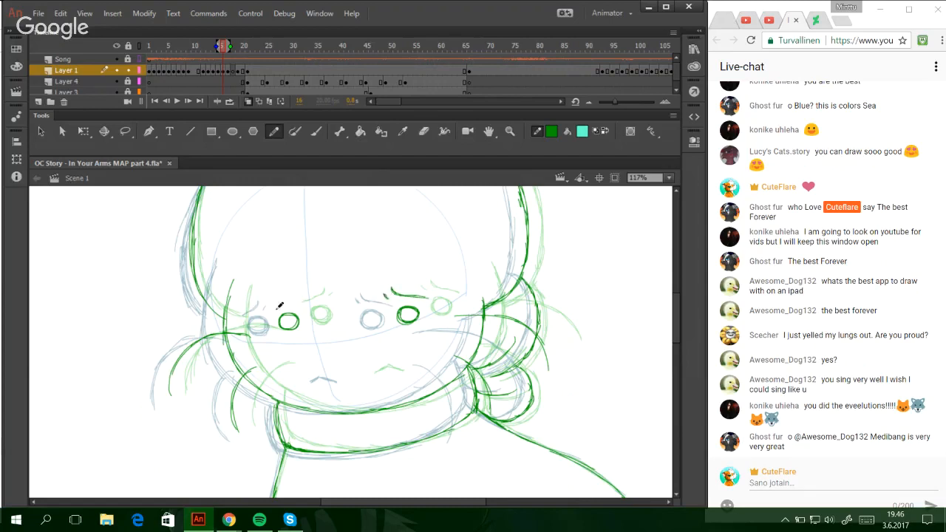
drag(268, 308, 285, 298)
drag(341, 376, 372, 368)
- Go to frame 18 and draw both eye circles midway between the onion-skinned eyes
drag(673, 333, 648, 325)
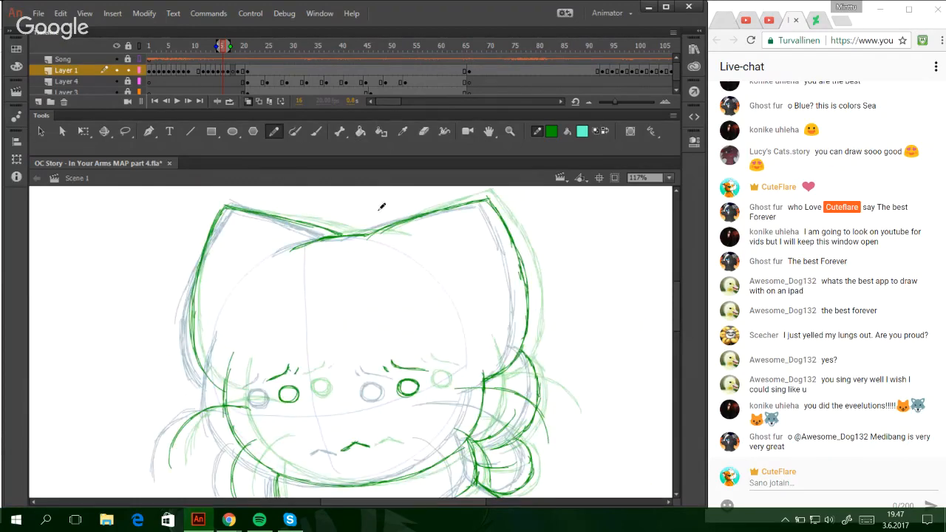
click(188, 102)
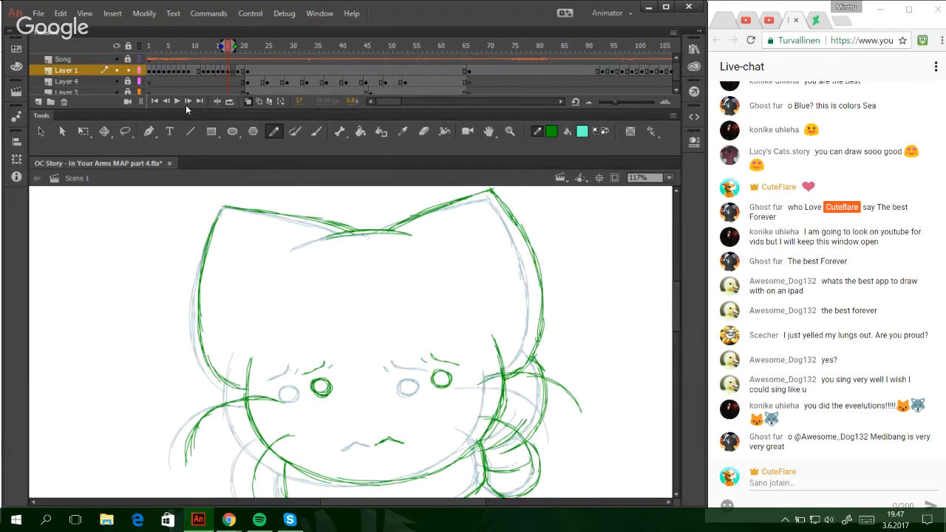
click(188, 102)
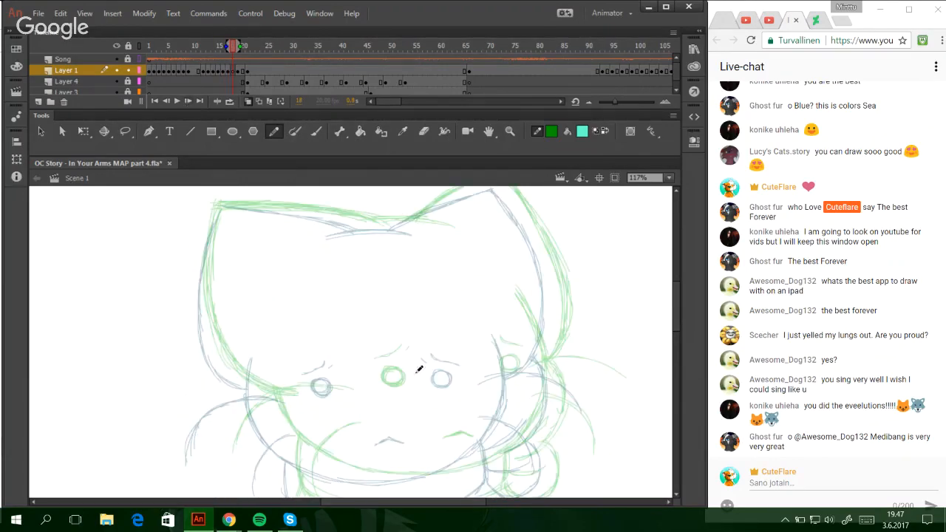
mouse_move(353, 376)
mouse_down()
mouse_move(357, 388)
mouse_move(372, 380)
mouse_up()
key(ctrl+z)
mouse_move(477, 360)
mouse_down()
mouse_move(470, 377)
mouse_move(487, 362)
mouse_move(490, 370)
mouse_move(481, 363)
mouse_move(478, 372)
mouse_up()
key(ctrl+z)
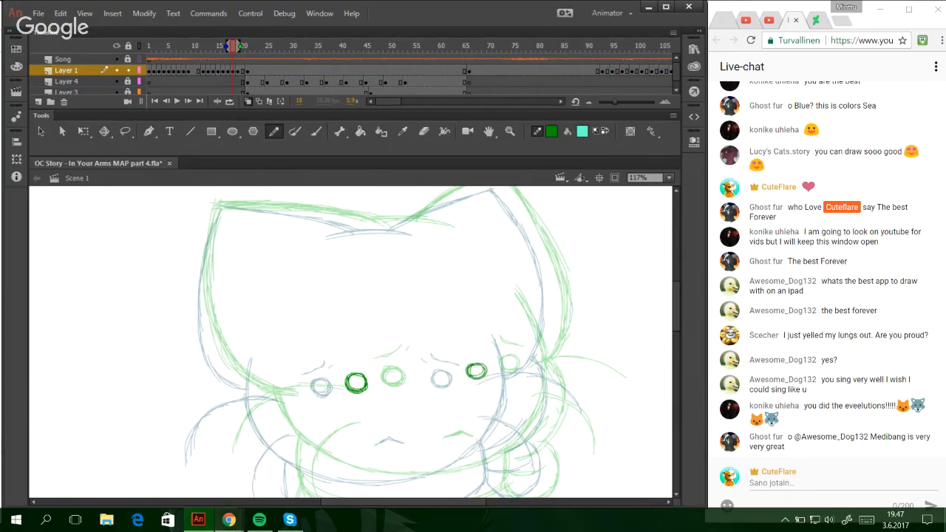
click(238, 480)
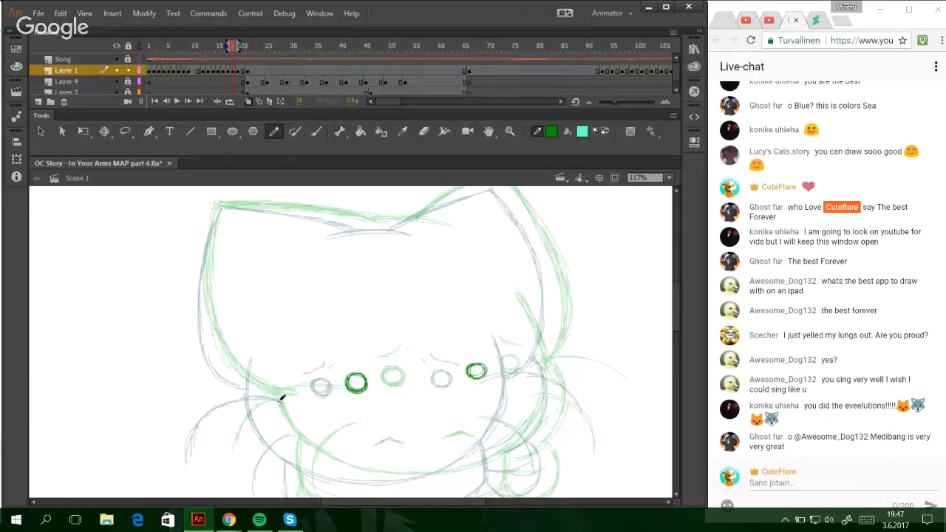
- Draw the face's left cheek and continue it into the chin curve
mouse_move(264, 374)
mouse_down()
mouse_move(280, 432)
mouse_move(271, 418)
mouse_move(321, 469)
mouse_up()
key(ctrl+z)
drag(272, 411, 344, 473)
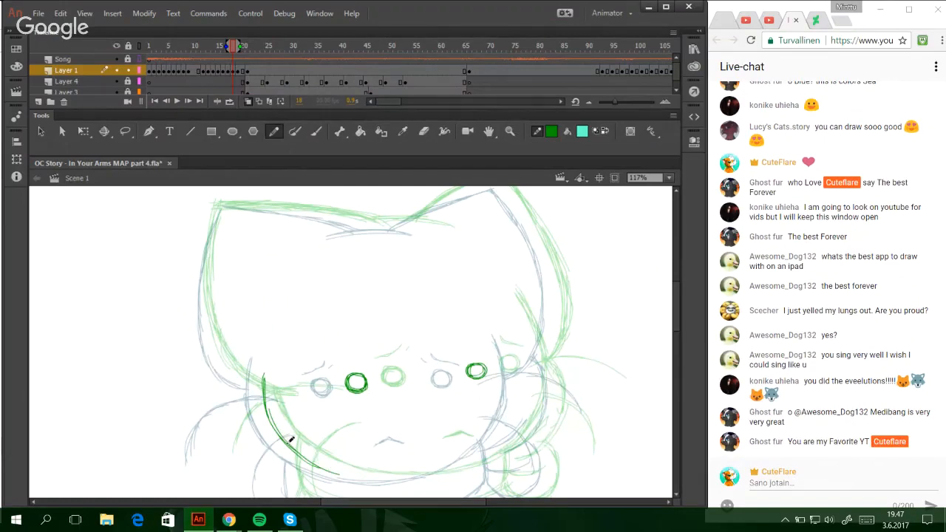
mouse_move(304, 449)
mouse_down()
mouse_move(417, 479)
mouse_move(407, 475)
mouse_move(501, 436)
mouse_up()
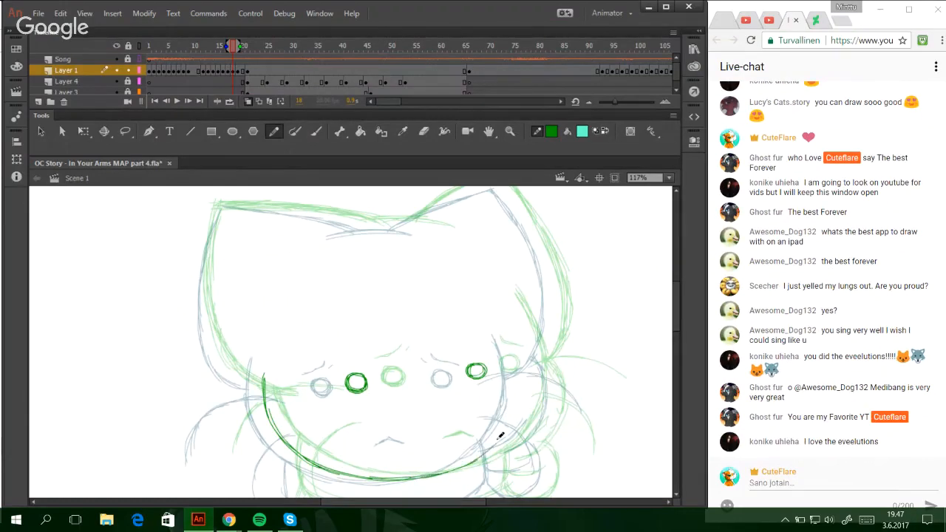
key(ctrl+z)
drag(435, 475, 506, 431)
- Continue the face outline from the chin up around the right cheek to above the right eye
mouse_move(464, 466)
mouse_down()
mouse_move(506, 417)
mouse_move(490, 448)
mouse_move(519, 406)
mouse_up()
key(ctrl+z)
drag(490, 444, 525, 392)
drag(508, 429, 524, 378)
mouse_move(520, 411)
mouse_down()
mouse_move(523, 350)
mouse_move(513, 327)
mouse_up()
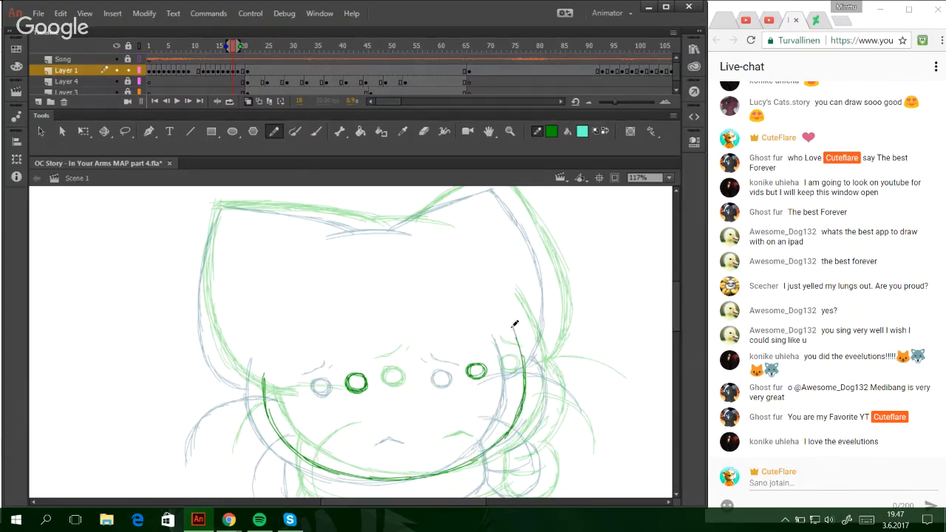
mouse_move(523, 373)
mouse_down()
mouse_move(507, 317)
mouse_move(514, 328)
mouse_up()
- Draw the left ear's outer edge up to its tip and its upper edge down to the head's top line
scroll(278, 432, up, 2)
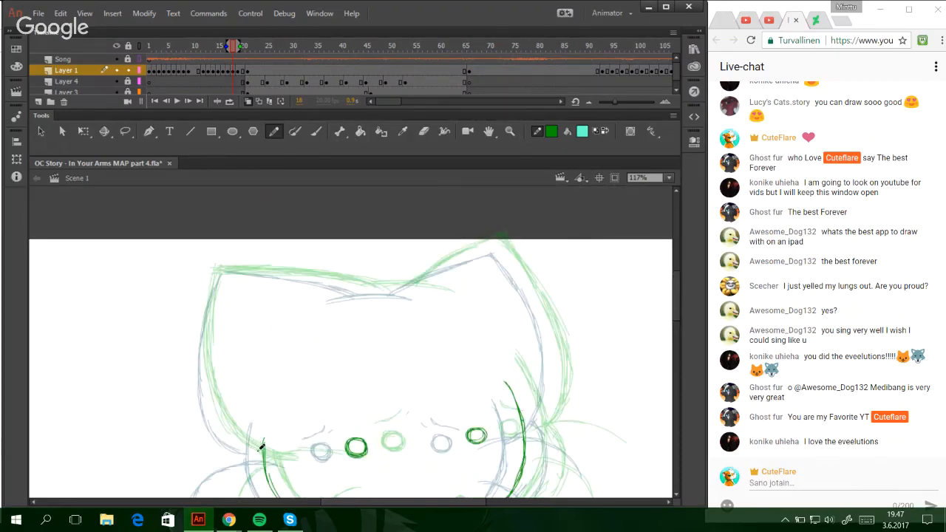
drag(263, 452, 221, 424)
mouse_move(248, 446)
mouse_down()
mouse_move(220, 424)
mouse_move(212, 403)
mouse_move(219, 423)
mouse_move(200, 356)
mouse_move(235, 438)
mouse_move(203, 364)
mouse_up()
key(ctrl+z)
key(ctrl+z)
mouse_move(220, 426)
mouse_down()
mouse_move(206, 373)
mouse_move(220, 430)
mouse_move(205, 316)
mouse_up()
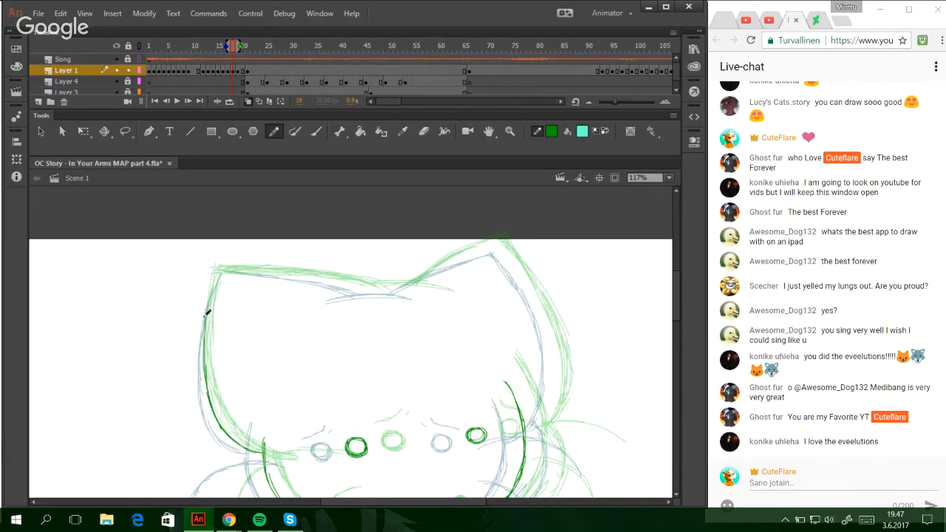
drag(211, 406, 216, 276)
mouse_move(208, 365)
mouse_down()
mouse_move(218, 268)
mouse_move(332, 266)
mouse_move(372, 290)
mouse_move(420, 294)
mouse_up()
- Draw the right ear's upper edge from the head's top line to its tip and its outer edge down to the cheek
drag(357, 293, 463, 258)
drag(412, 287, 478, 250)
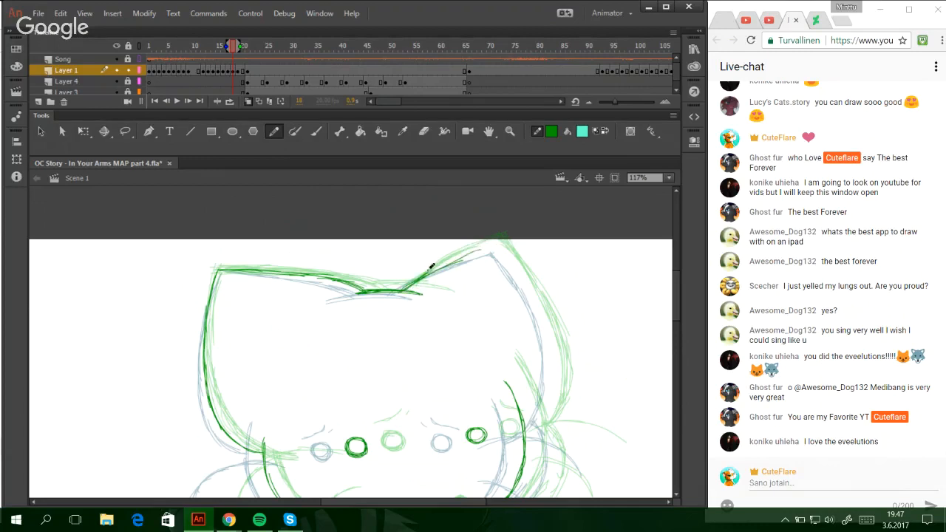
mouse_move(429, 271)
mouse_down()
mouse_move(495, 243)
mouse_move(461, 260)
mouse_move(498, 248)
mouse_up()
mouse_move(529, 427)
mouse_down()
mouse_move(552, 385)
mouse_move(543, 325)
mouse_up()
mouse_move(553, 369)
mouse_down()
mouse_move(534, 299)
mouse_move(498, 247)
mouse_move(515, 269)
mouse_up()
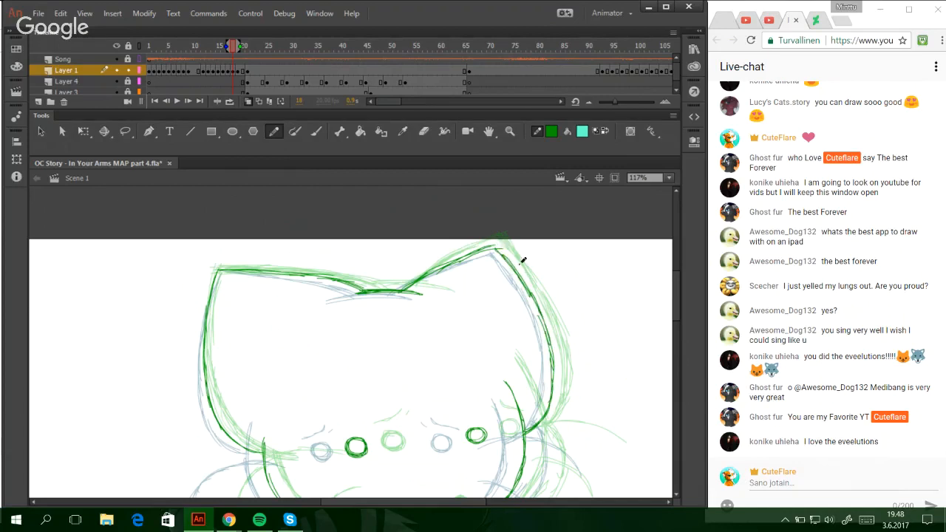
- Draw the collar under the chin on frame 18, including both short sides and the lower curve
drag(677, 307, 674, 316)
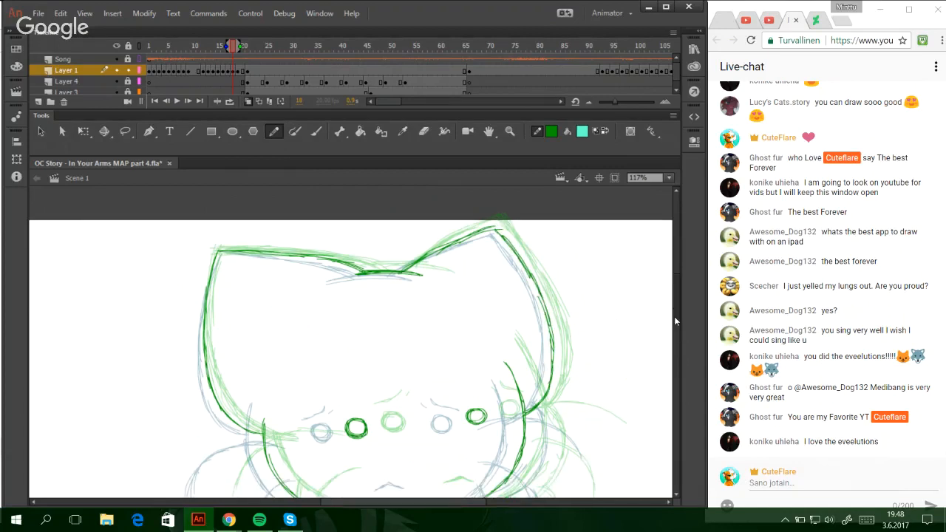
scroll(588, 342, down, 5)
mouse_move(299, 355)
mouse_down()
mouse_move(293, 309)
mouse_move(298, 347)
mouse_up()
mouse_move(293, 307)
mouse_down()
mouse_move(308, 365)
mouse_move(372, 373)
mouse_up()
key(ctrl+z)
drag(302, 358, 391, 375)
drag(338, 370, 457, 361)
key(ctrl+z)
mouse_move(384, 374)
mouse_down()
mouse_move(456, 360)
mouse_move(493, 340)
mouse_up()
key(ctrl+z)
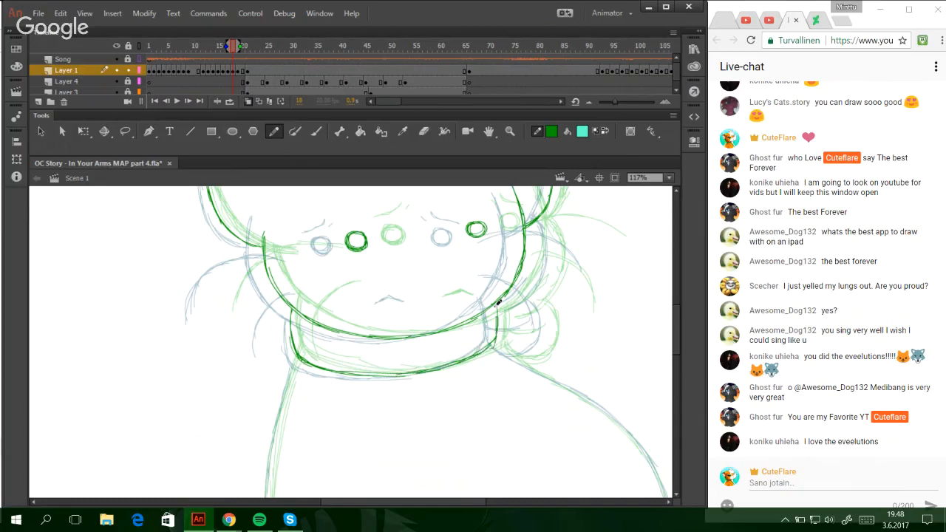
- Draw the outer curve of the right cheek fluff from the collar up to the ear's base
mouse_move(494, 305)
mouse_down()
mouse_move(498, 325)
mouse_move(545, 289)
mouse_move(555, 238)
mouse_up()
drag(544, 292, 550, 228)
drag(553, 275, 541, 220)
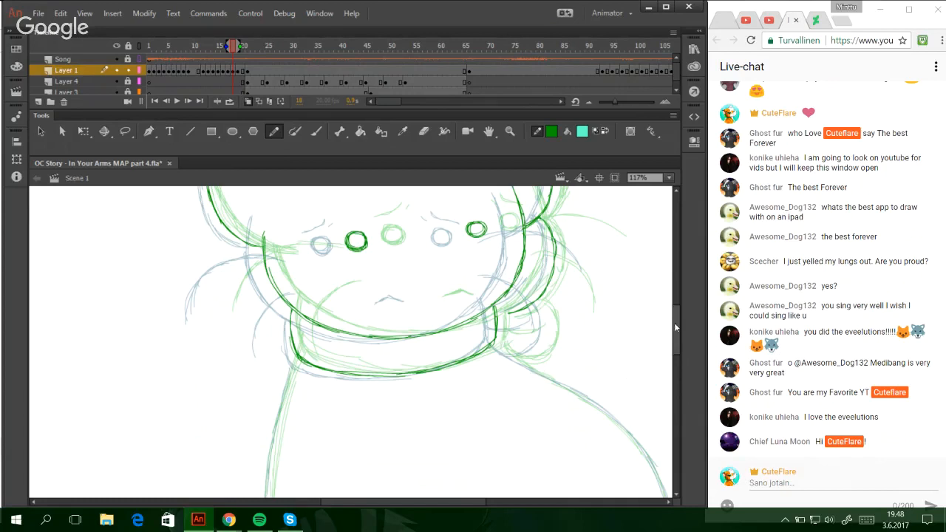
- Draw the small frowning mouth and both worried eyebrows between the neighbouring frames' guides
scroll(674, 319, up, 1)
scroll(674, 320, up, 4)
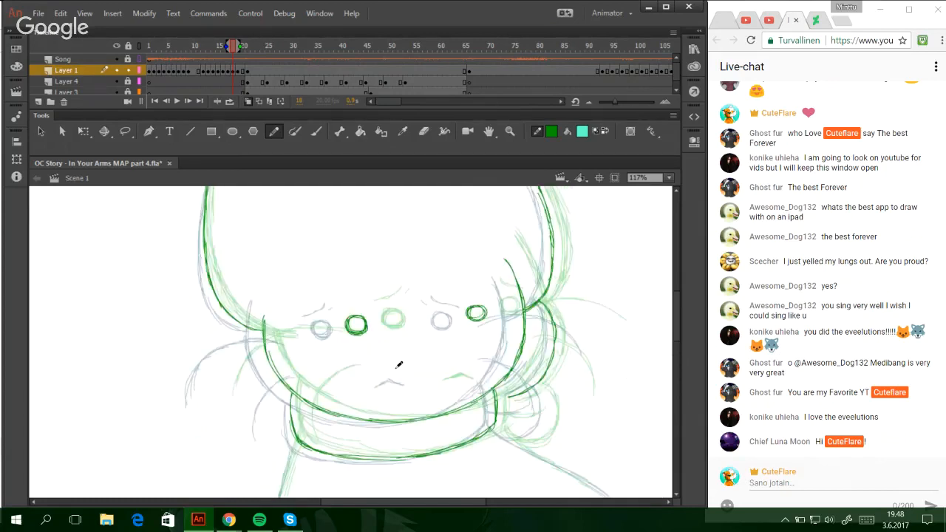
drag(408, 384, 440, 375)
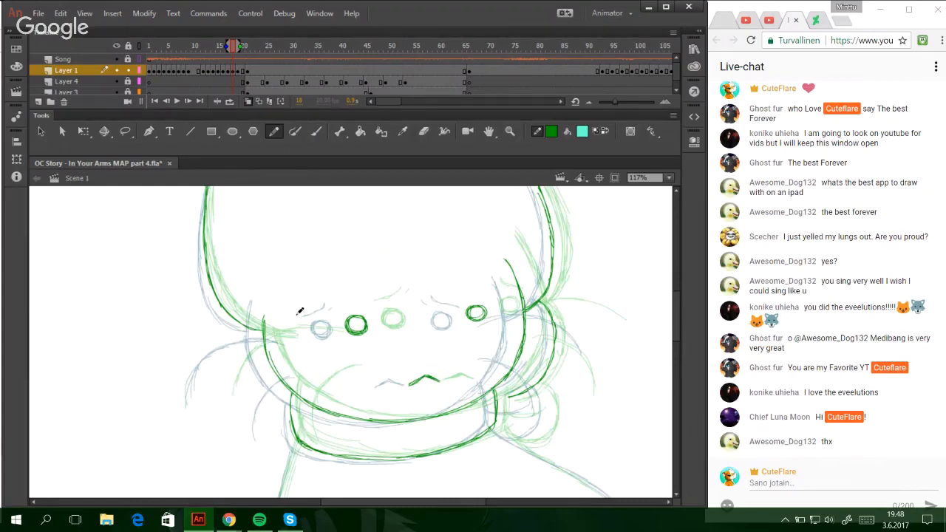
drag(336, 308, 367, 294)
drag(465, 284, 496, 296)
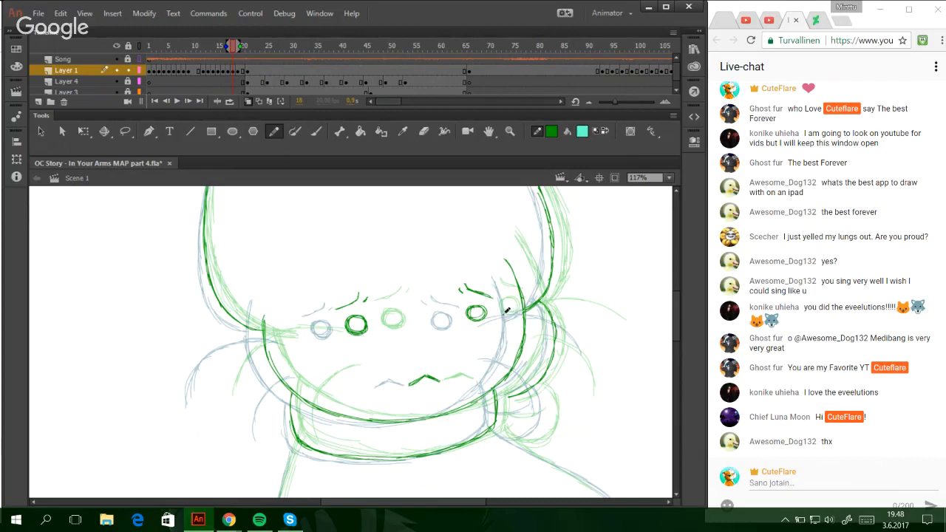
- Draw the upper and lower whiskers on the right cheek
mouse_move(503, 316)
mouse_down()
mouse_move(583, 316)
mouse_move(559, 308)
mouse_move(605, 336)
mouse_up()
key(ctrl+z)
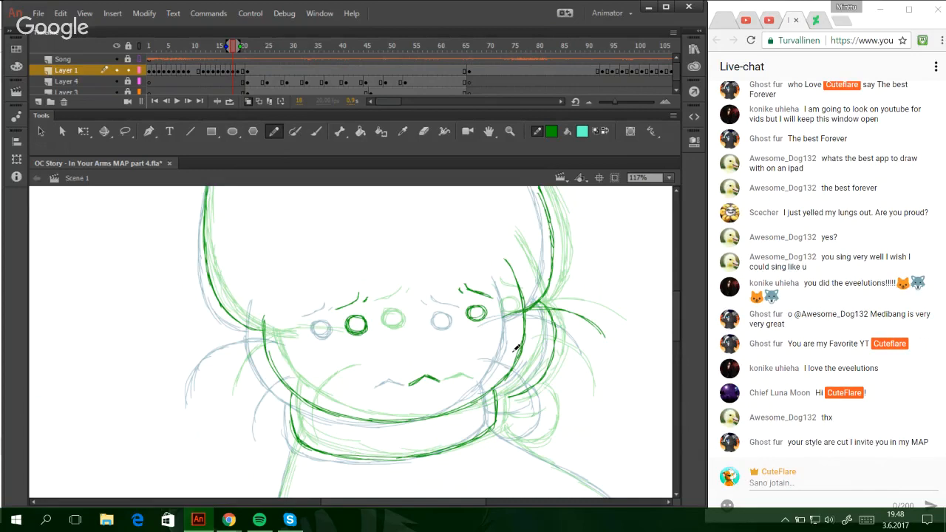
drag(516, 347, 561, 391)
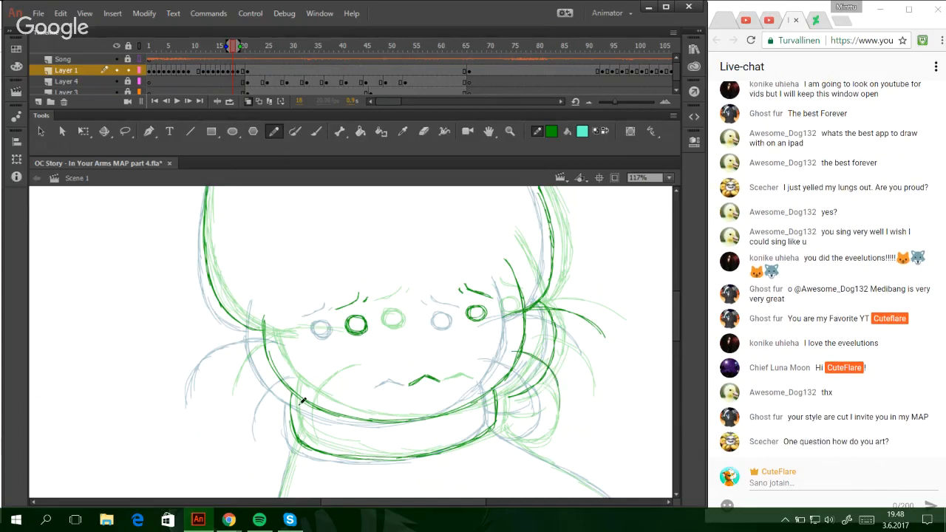
- Draw the lower whisker above the collar and the long drooping upper whisker on the left cheek
drag(292, 424, 322, 370)
drag(209, 398, 250, 342)
key(ctrl+z)
drag(208, 402, 246, 337)
mouse_move(214, 371)
mouse_down()
mouse_move(274, 331)
mouse_move(299, 333)
mouse_up()
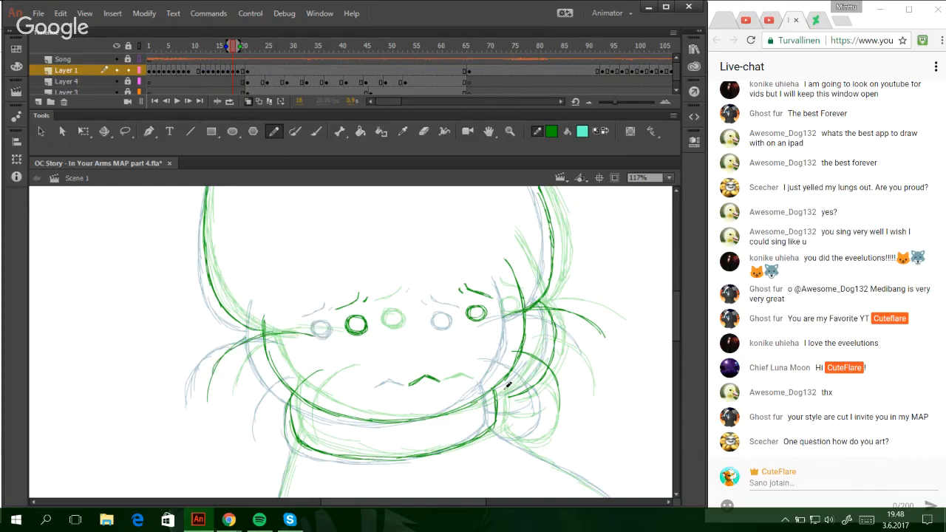
- Draw the rounded fur tuft to the right of the collar with its inner lines
mouse_move(498, 425)
mouse_down()
mouse_move(521, 439)
mouse_move(550, 411)
mouse_move(545, 429)
mouse_move(545, 394)
mouse_move(540, 439)
mouse_move(550, 403)
mouse_move(544, 387)
mouse_move(515, 386)
mouse_move(530, 360)
mouse_move(526, 370)
mouse_up()
key(ctrl+z)
key(ctrl+z)
mouse_move(494, 403)
mouse_down()
mouse_move(521, 414)
mouse_move(538, 400)
mouse_up()
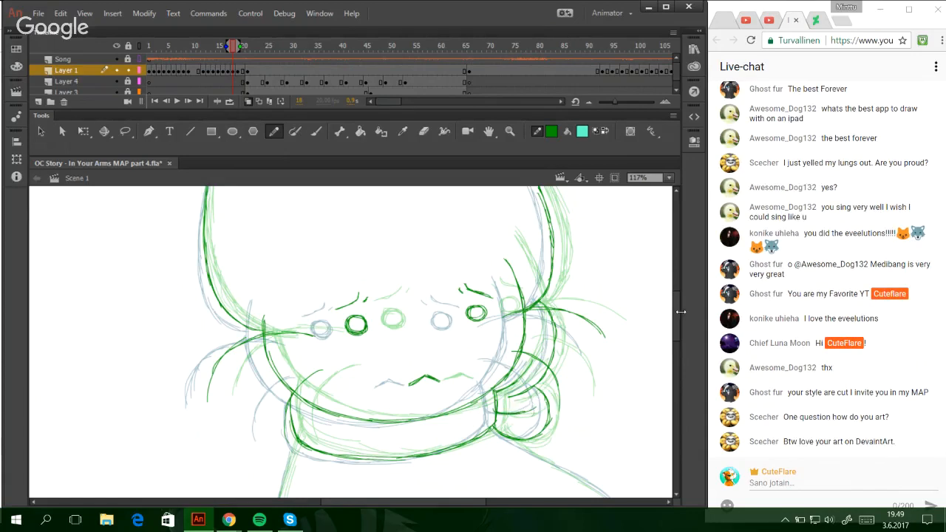
scroll(672, 317, up, 2)
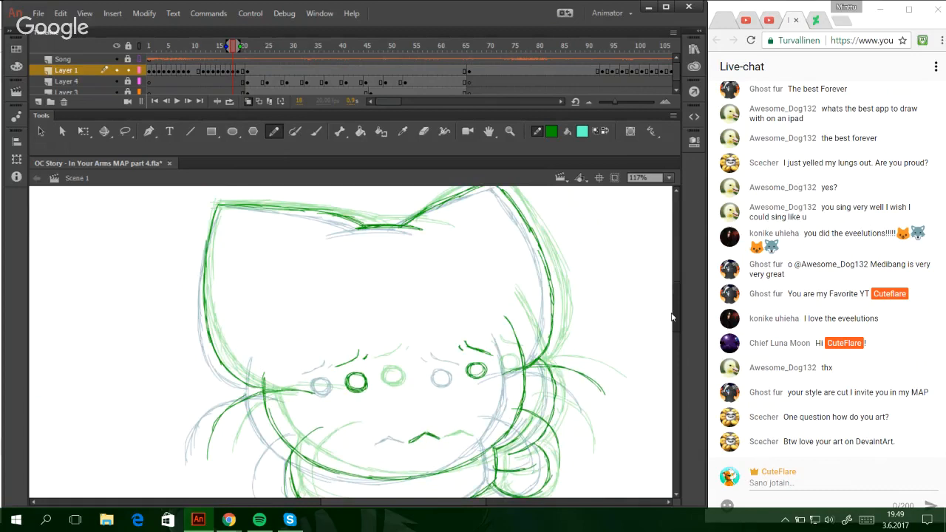
- Draw the front chest line of the body from below the collar down towards the front leg, between the onion-skinned guides
drag(672, 313, 656, 359)
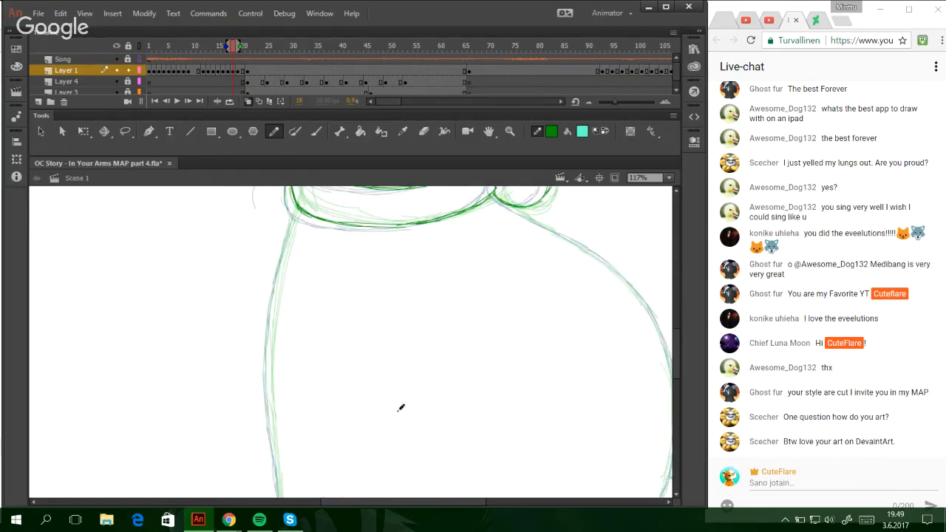
drag(280, 490, 277, 406)
drag(275, 464, 268, 375)
key(ctrl+z)
key(ctrl+z)
drag(279, 488, 271, 411)
drag(275, 464, 269, 375)
key(ctrl+z)
drag(274, 445, 268, 330)
key(ctrl+z)
key(ctrl+z)
drag(275, 440, 269, 365)
drag(272, 423, 269, 340)
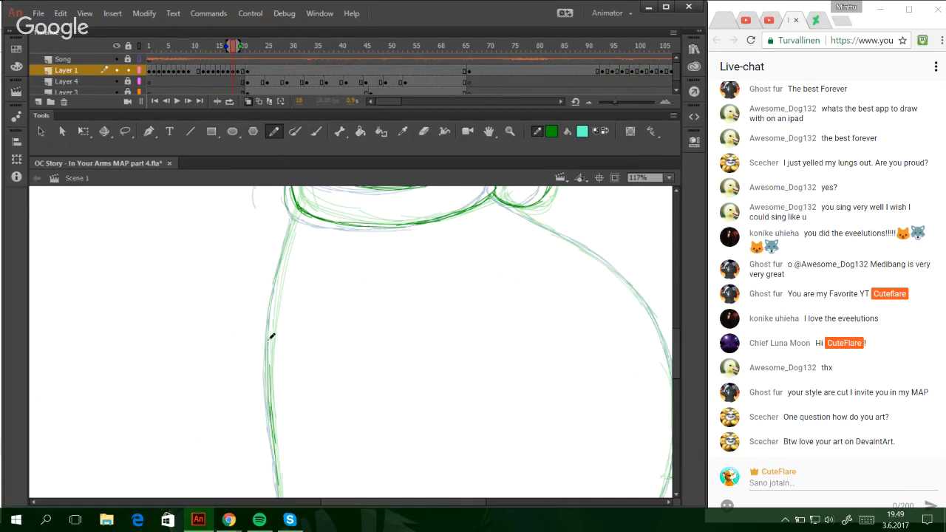
key(ctrl+z)
key(ctrl+z)
drag(271, 421, 269, 337)
key(ctrl+z)
drag(266, 383, 277, 282)
drag(271, 350, 286, 253)
drag(272, 312, 298, 198)
- Draw the curved back outline from the fur tuft beside the collar down to the base of the tail
drag(413, 508, 452, 509)
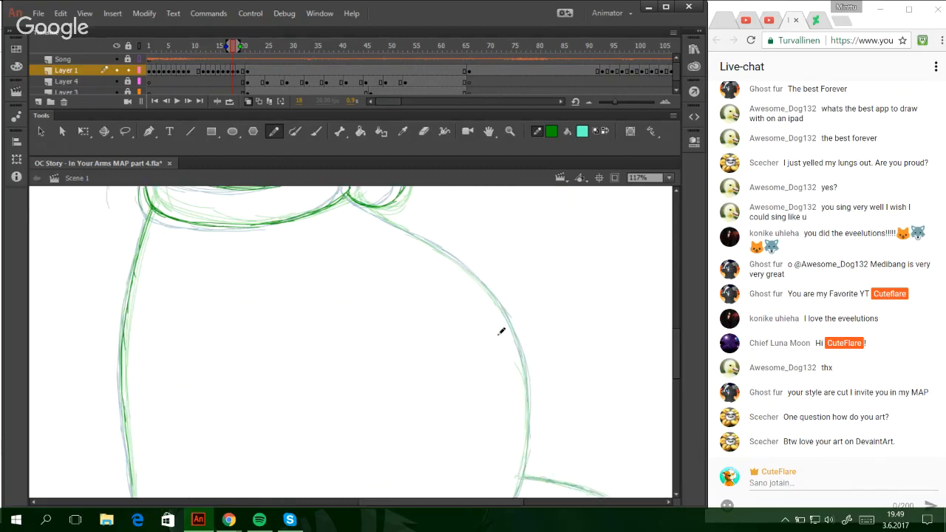
drag(355, 201, 441, 248)
key(ctrl+z)
key(ctrl+z)
drag(361, 204, 435, 238)
mouse_move(386, 216)
mouse_down()
mouse_move(449, 252)
mouse_move(410, 230)
mouse_move(476, 278)
mouse_move(463, 264)
mouse_move(497, 305)
mouse_move(460, 260)
mouse_move(507, 322)
mouse_up()
key(ctrl+z)
drag(462, 266, 513, 334)
mouse_move(485, 287)
mouse_down()
mouse_move(524, 356)
mouse_move(526, 385)
mouse_up()
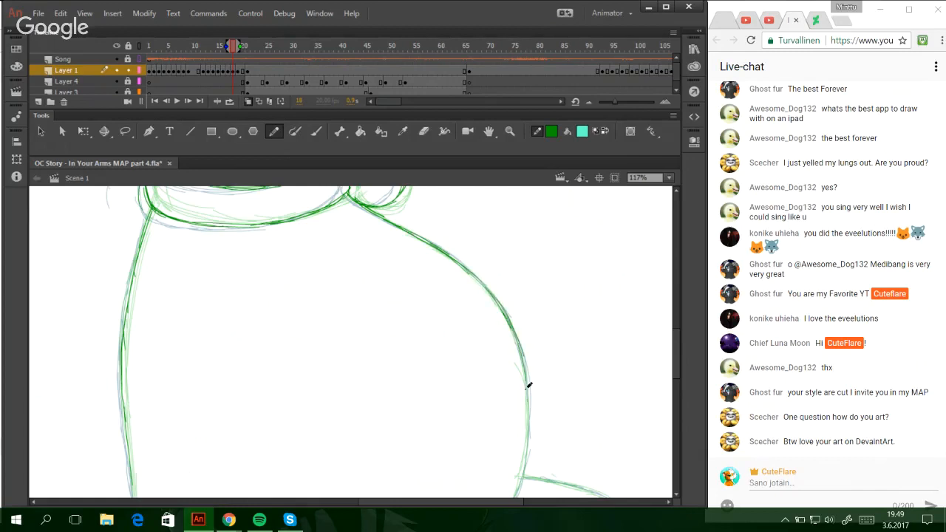
mouse_move(515, 338)
mouse_down()
mouse_move(527, 408)
mouse_move(524, 361)
mouse_move(529, 396)
mouse_move(518, 491)
mouse_up()
- Draw the lower part of the front leg and the rounded underside of the paw
scroll(677, 359, down, 3)
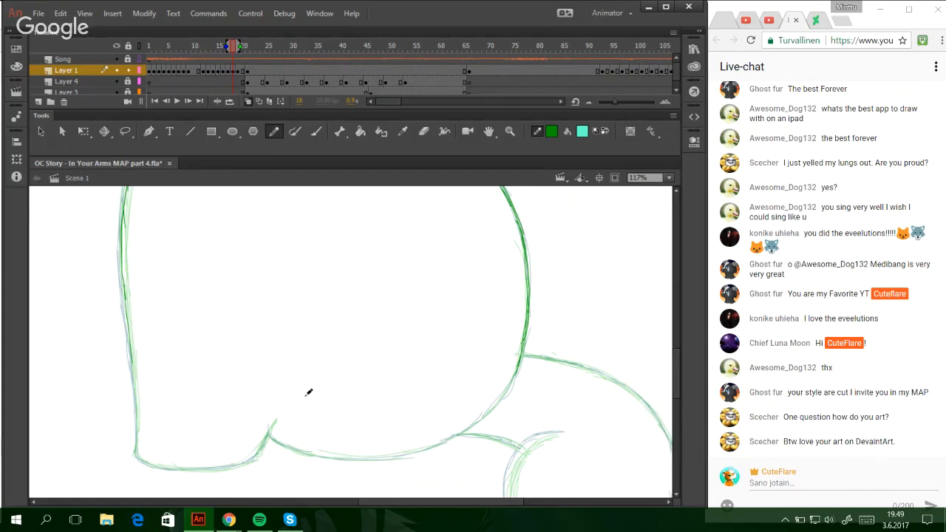
key(ctrl+z)
drag(125, 329, 138, 414)
key(ctrl+z)
drag(131, 346, 137, 417)
drag(131, 374, 136, 443)
drag(137, 403, 136, 460)
key(ctrl+z)
mouse_move(136, 427)
mouse_down()
mouse_move(152, 463)
mouse_move(135, 449)
mouse_move(206, 466)
mouse_move(155, 462)
mouse_move(241, 464)
mouse_up()
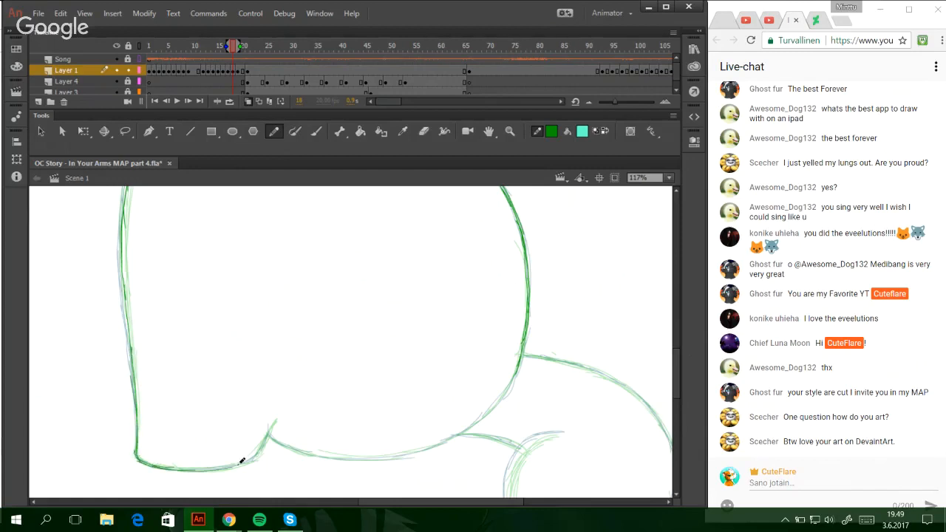
- Draw the notch behind the front paw and the belly line curving up to the base of the tail
mouse_move(181, 468)
mouse_down()
mouse_move(252, 456)
mouse_move(264, 438)
mouse_move(254, 456)
mouse_move(270, 427)
mouse_move(249, 462)
mouse_move(267, 431)
mouse_move(325, 455)
mouse_move(276, 438)
mouse_move(380, 451)
mouse_up()
mouse_move(304, 455)
mouse_down()
mouse_move(413, 450)
mouse_move(312, 448)
mouse_move(431, 434)
mouse_up()
mouse_move(369, 454)
mouse_down()
mouse_move(437, 443)
mouse_move(458, 428)
mouse_move(425, 449)
mouse_move(483, 412)
mouse_up()
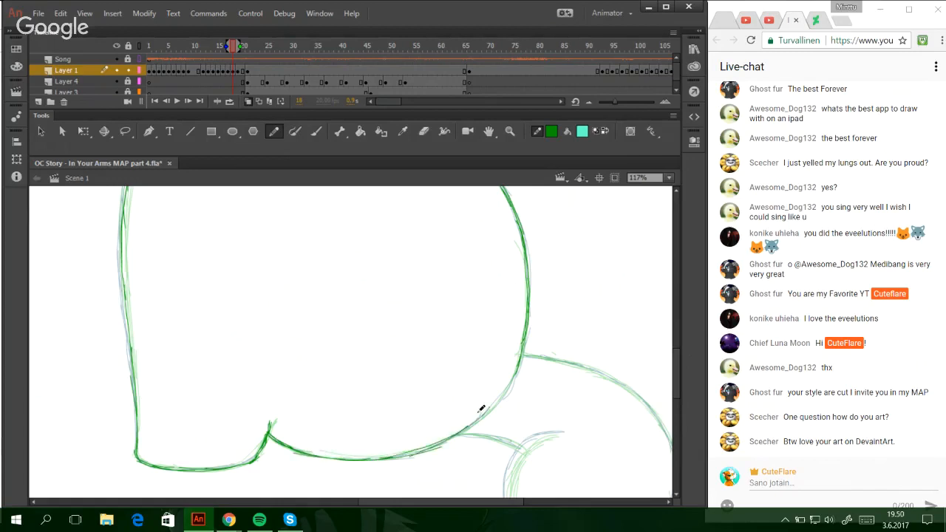
mouse_move(448, 439)
mouse_down()
mouse_move(498, 403)
mouse_move(481, 415)
mouse_move(520, 351)
mouse_up()
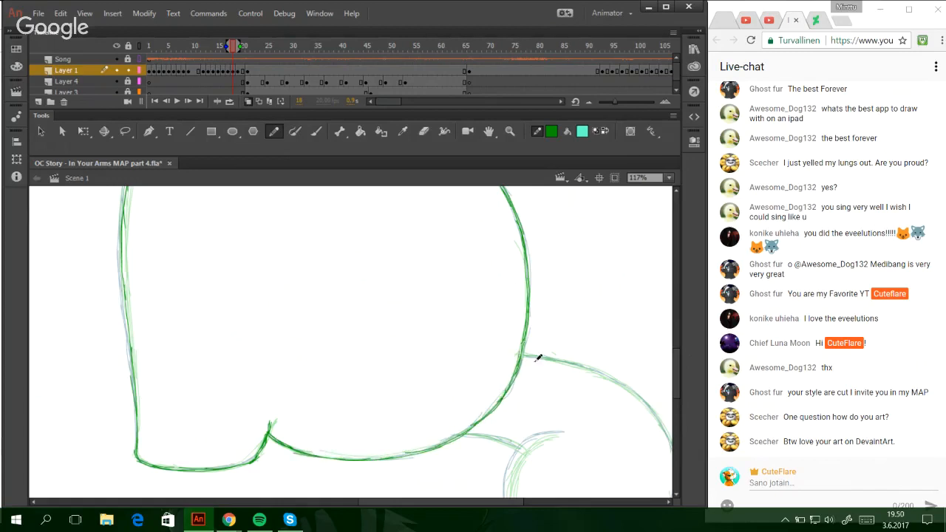
- Draw the curled tail tip and the rounded lower edge of the tail, extending below the stage
drag(675, 362, 595, 416)
drag(422, 502, 494, 505)
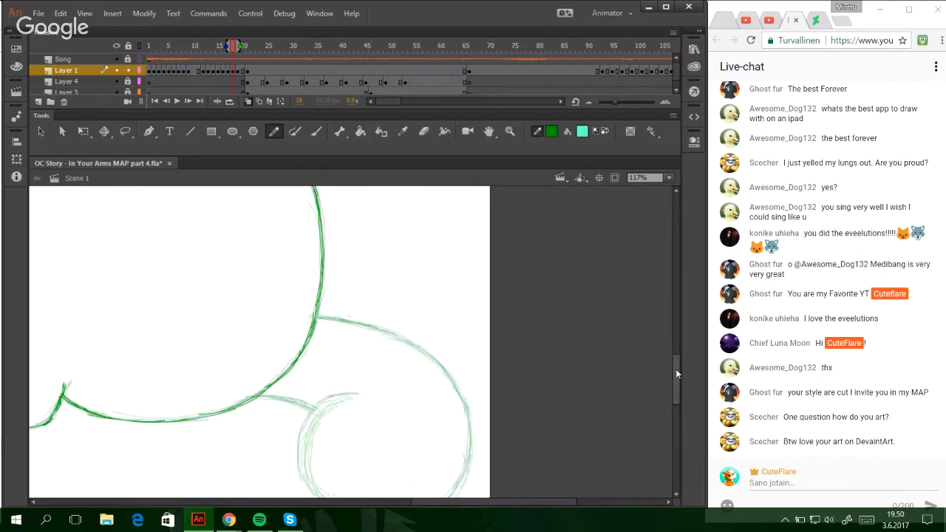
drag(675, 376, 675, 391)
mouse_move(356, 298)
mouse_down()
mouse_move(314, 314)
mouse_move(303, 345)
mouse_up()
key(ctrl+z)
drag(332, 308, 305, 349)
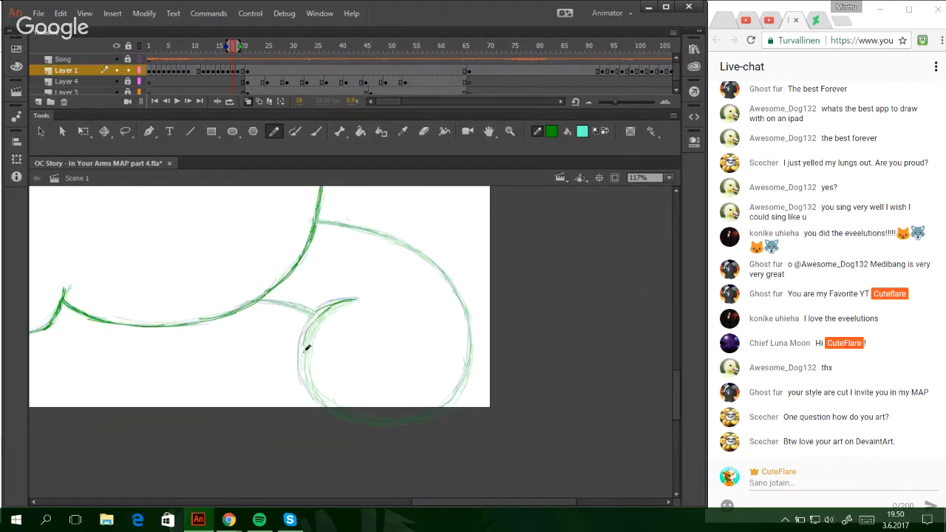
key(ctrl+z)
key(ctrl+z)
mouse_move(332, 304)
mouse_down()
mouse_move(301, 349)
mouse_move(307, 339)
mouse_move(307, 373)
mouse_up()
mouse_move(312, 324)
mouse_down()
mouse_move(326, 403)
mouse_move(353, 416)
mouse_move(425, 411)
mouse_move(390, 418)
mouse_move(450, 395)
mouse_move(425, 414)
mouse_move(443, 401)
mouse_move(464, 329)
mouse_move(465, 369)
mouse_move(437, 255)
mouse_up()
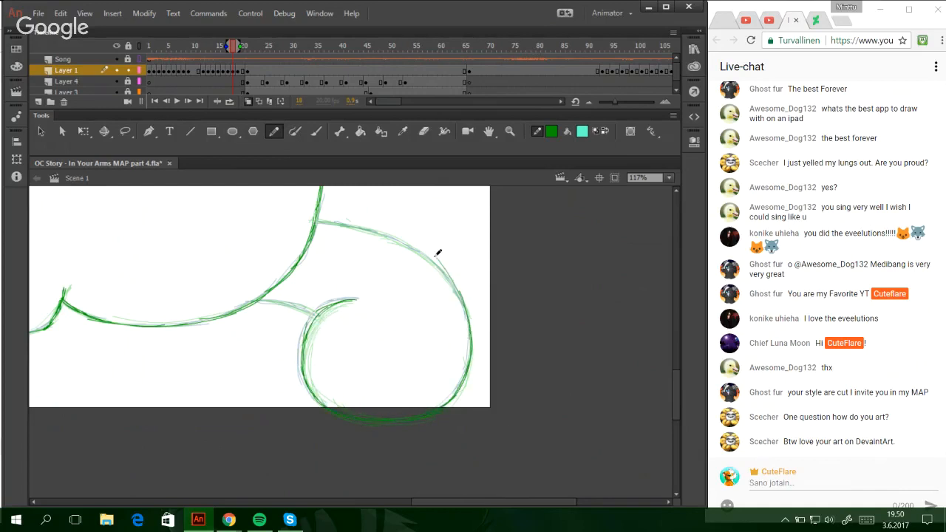
- Draw the tail's upper outer curve from the back and the short line joining the body to the curled tip
drag(457, 290, 408, 239)
key(ctrl+z)
drag(321, 222, 361, 226)
mouse_move(319, 222)
mouse_down()
mouse_move(393, 234)
mouse_move(356, 229)
mouse_move(423, 253)
mouse_move(456, 288)
mouse_up()
key(ctrl+z)
drag(416, 249, 461, 311)
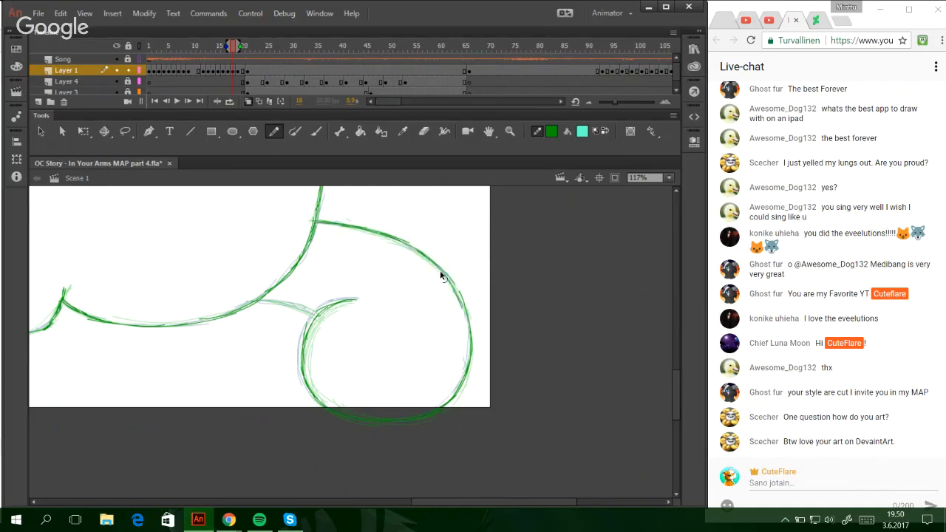
key(ctrl+z)
drag(441, 273, 464, 312)
key(ctrl+z)
key(ctrl+z)
drag(446, 277, 467, 318)
drag(256, 300, 318, 316)
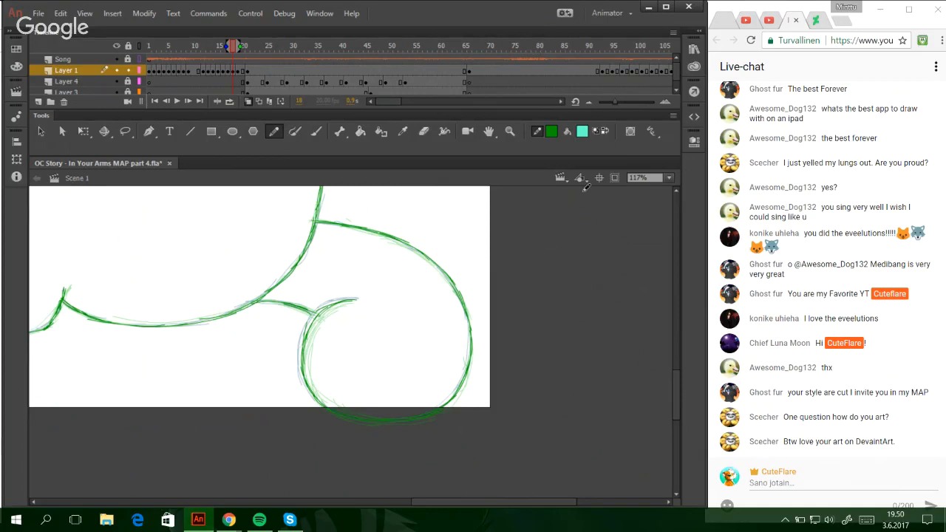
- Insert a blank keyframe at frame 92 of Layer 1
click(659, 181)
click(658, 234)
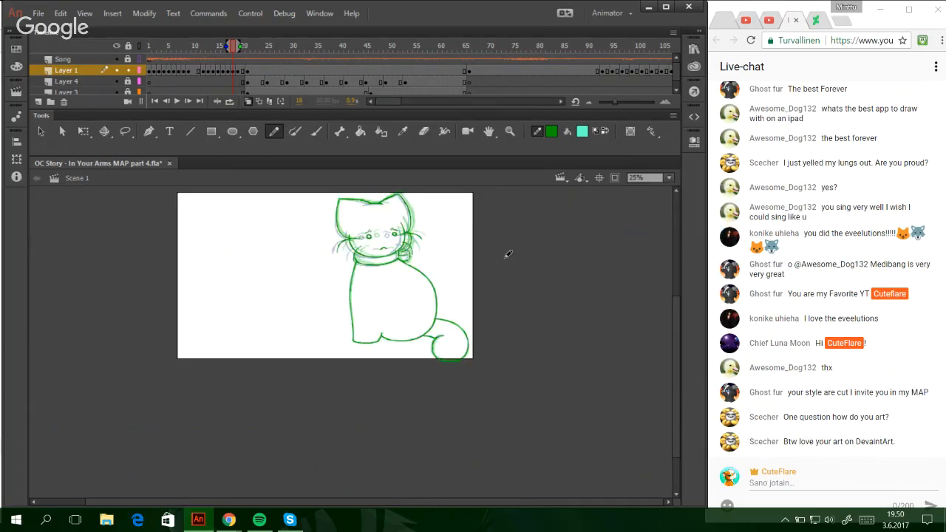
click(510, 130)
mouse_move(493, 388)
mouse_down()
mouse_move(348, 273)
mouse_move(270, 192)
mouse_up()
drag(271, 199, 510, 458)
click(274, 131)
drag(387, 101, 399, 101)
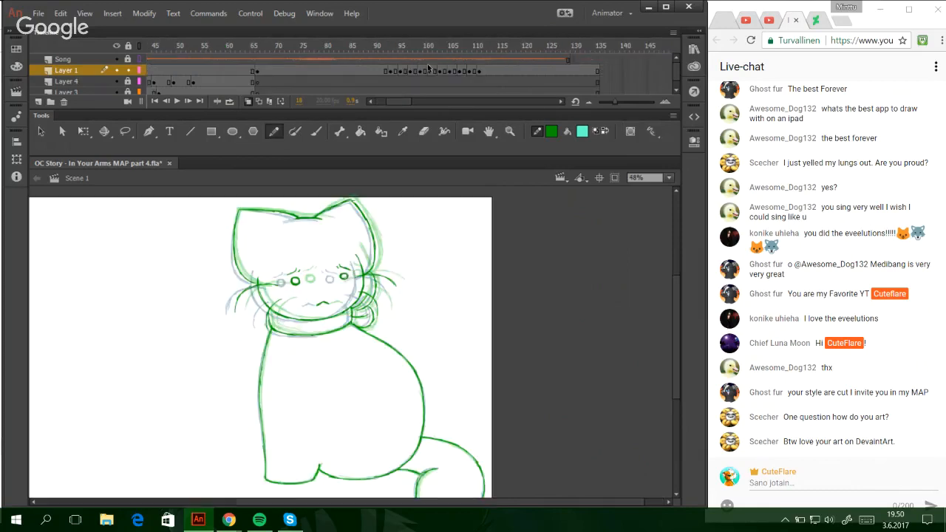
click(396, 47)
drag(398, 47, 381, 47)
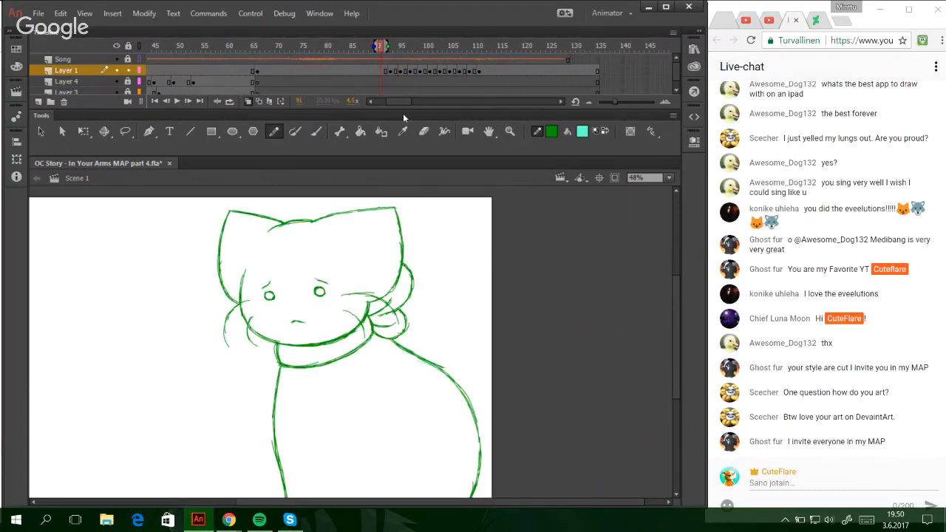
mouse_move(399, 101)
mouse_down()
mouse_move(374, 101)
mouse_move(392, 102)
mouse_up()
click(150, 47)
click(479, 47)
click(464, 48)
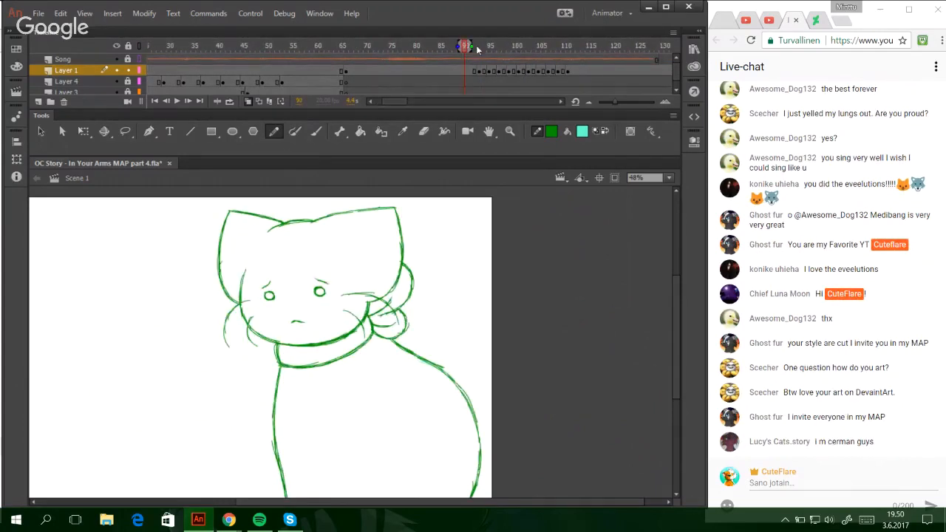
click(474, 47)
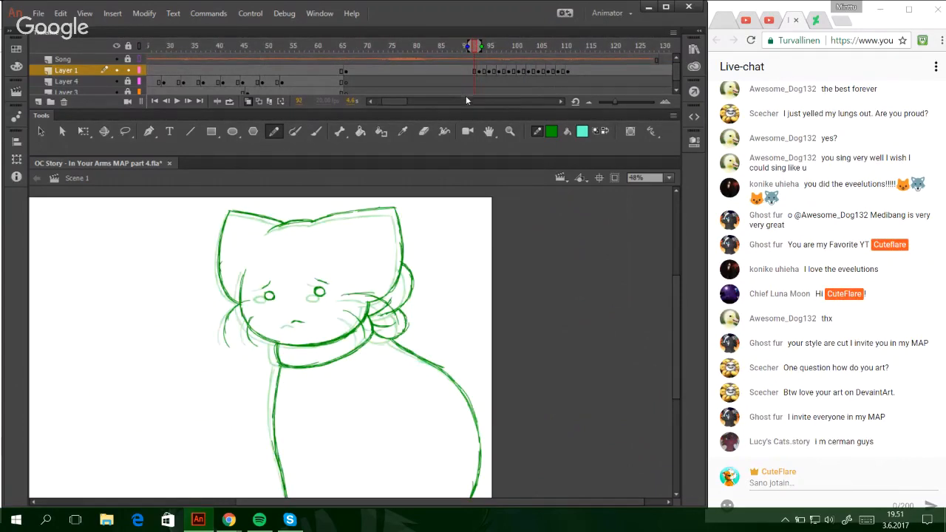
key(F7)
- Insert blank keyframes at frames 96 and 98 of Layer 1
click(185, 100)
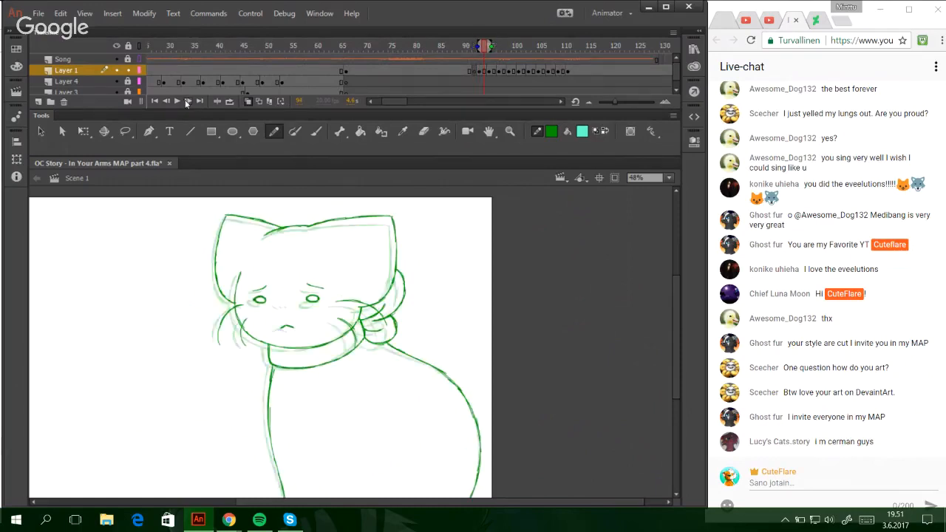
click(186, 102)
click(185, 101)
click(185, 100)
click(185, 101)
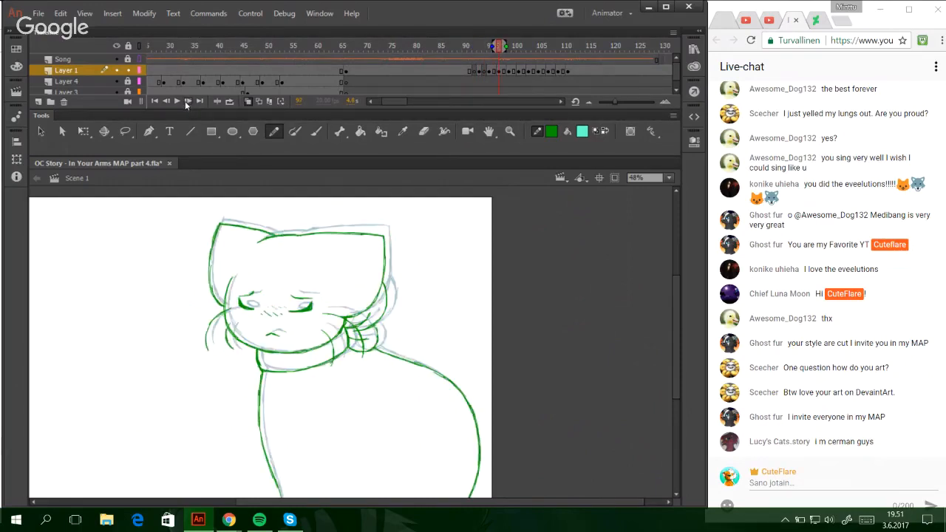
click(168, 102)
key(F7)
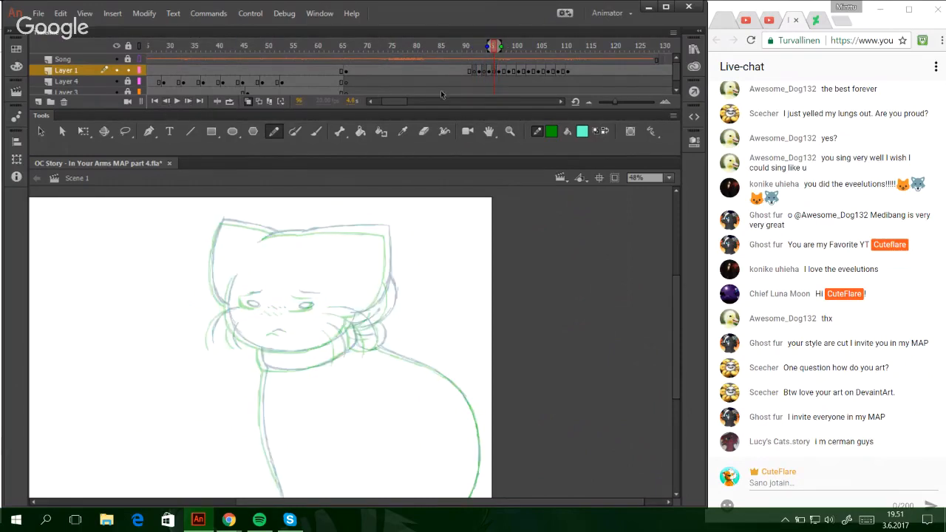
click(503, 72)
key(F7)
- Insert blank keyframes on every second frame of Layer 1 from frame 100 to frame 110
click(514, 72)
key(Delete)
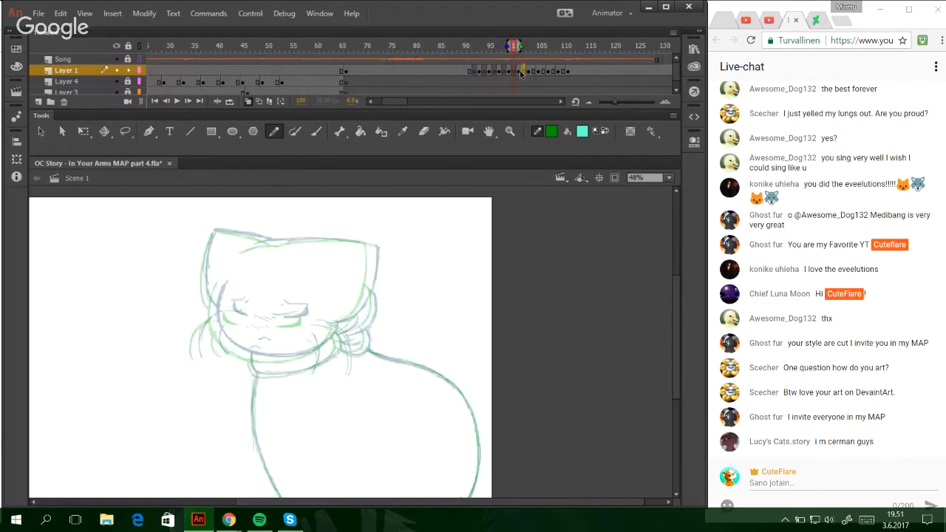
click(524, 71)
key(Delete)
click(534, 71)
key(Delete)
click(543, 71)
key(Delete)
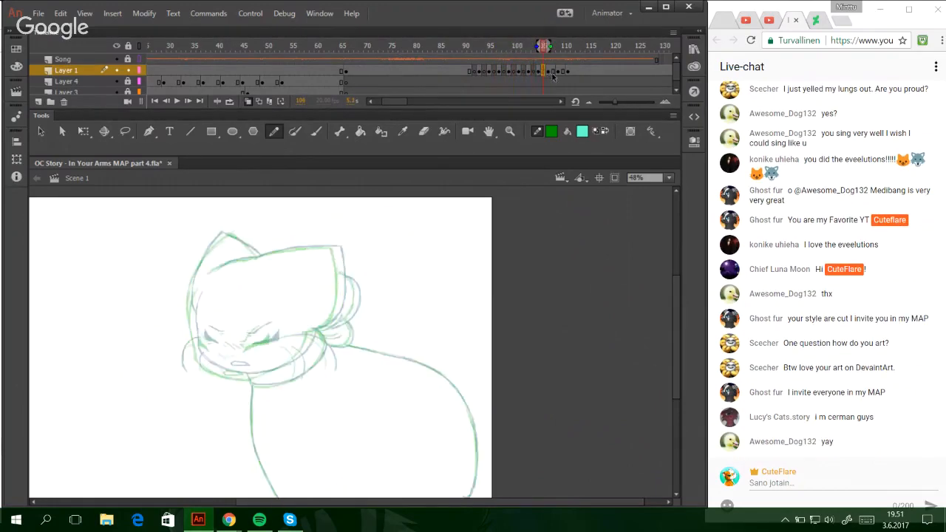
click(553, 73)
key(Delete)
click(563, 72)
key(Delete)
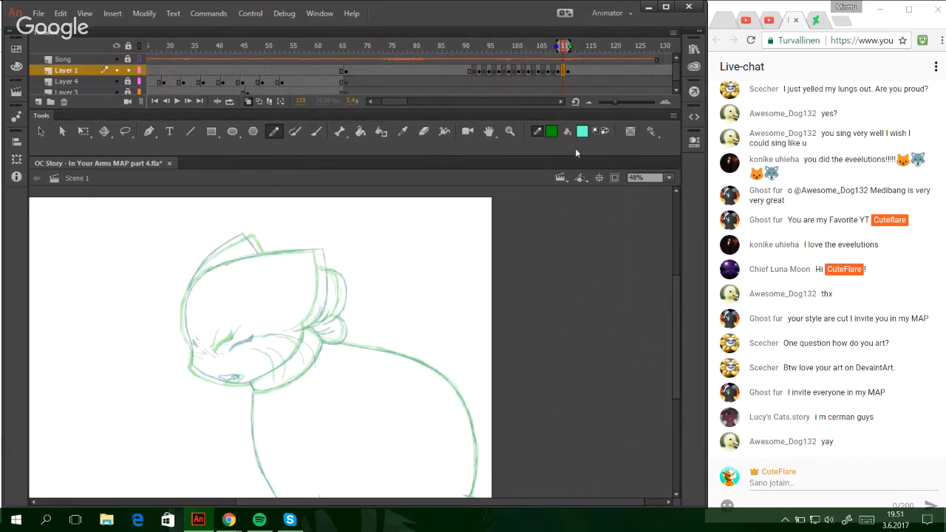
- On frame 92, draw the upper edge of the head's right ear between the onion-skinned guides
click(474, 71)
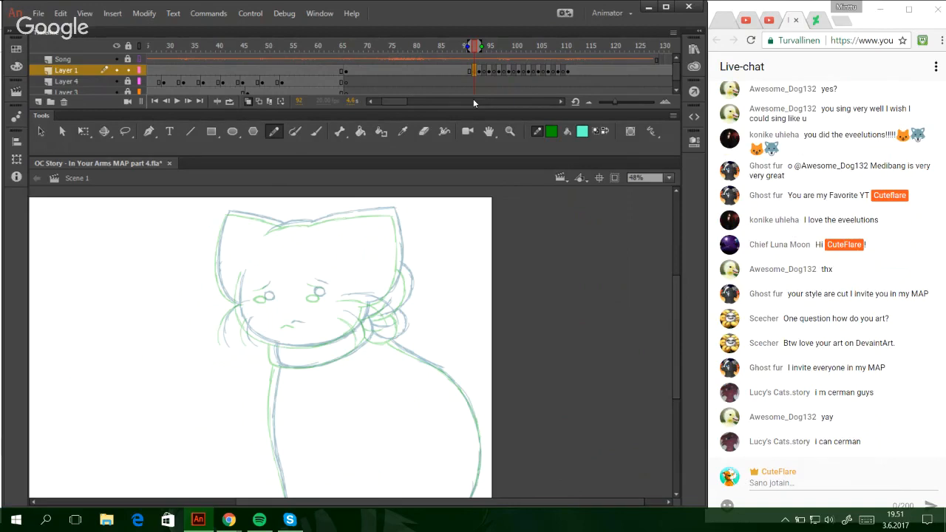
click(187, 101)
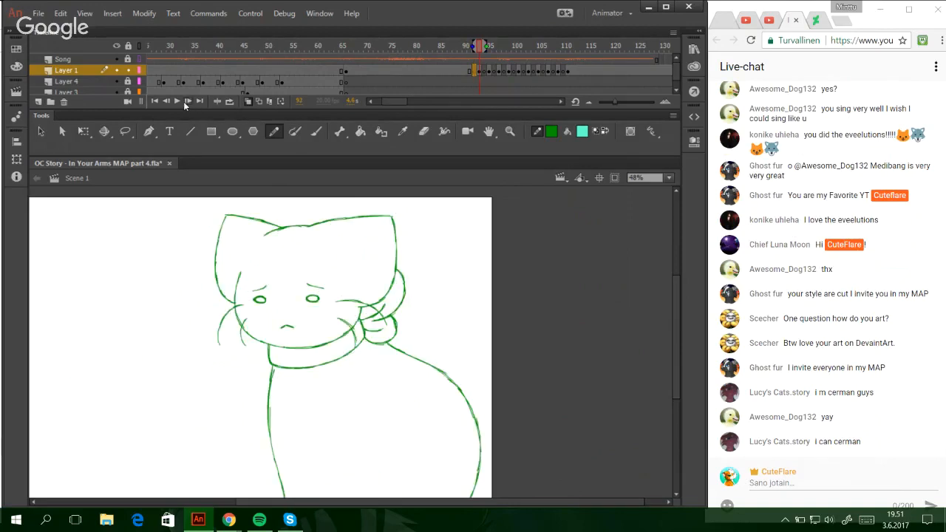
click(165, 101)
click(416, 292)
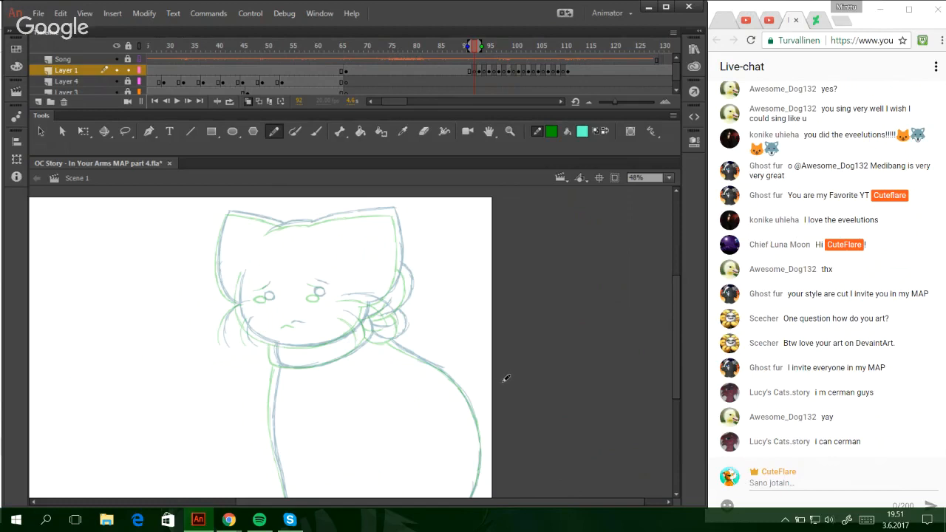
key(z)
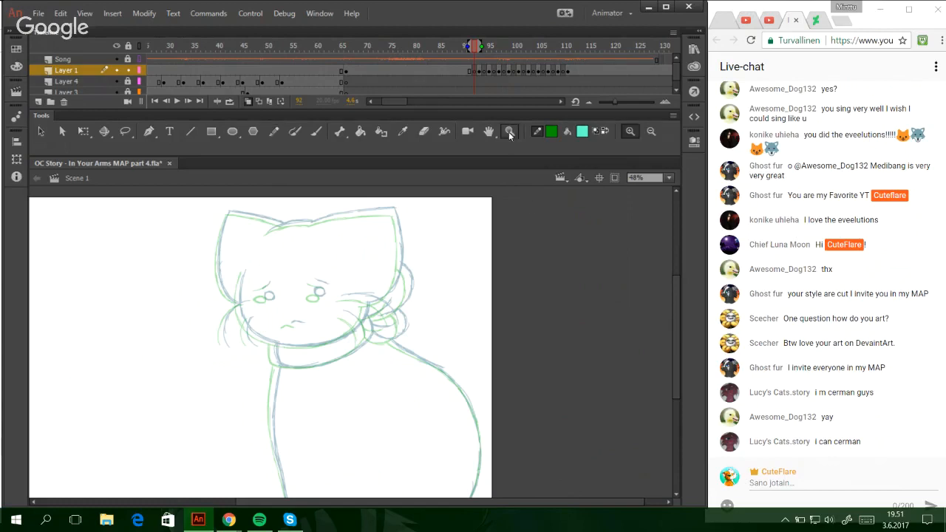
drag(164, 221, 410, 372)
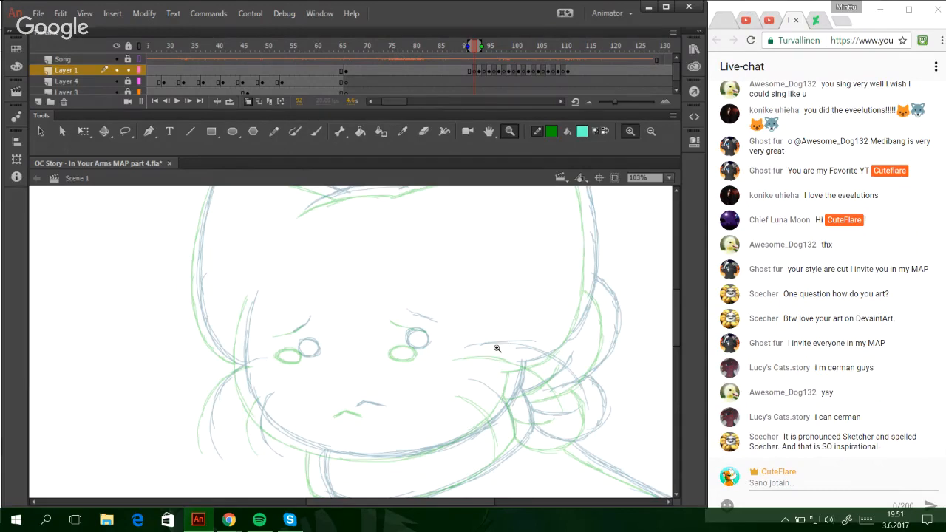
click(274, 132)
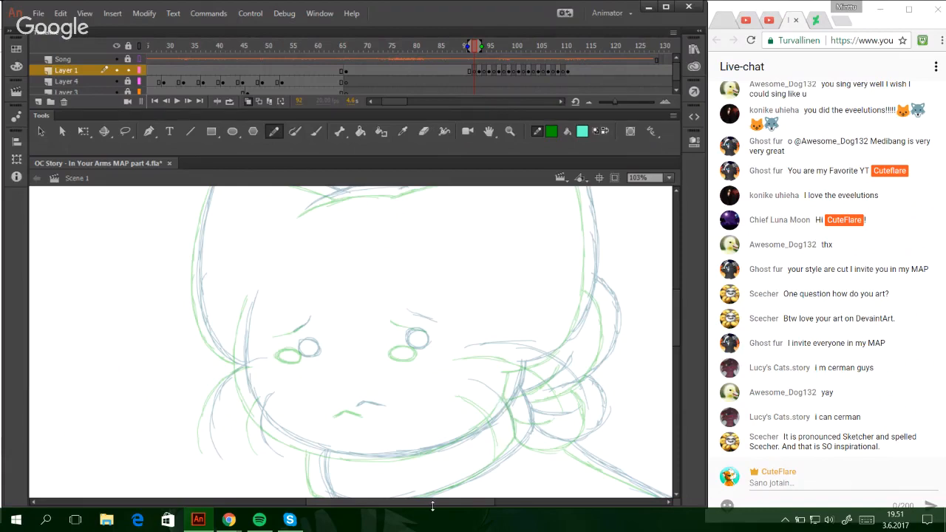
drag(437, 502, 457, 503)
drag(675, 336, 674, 327)
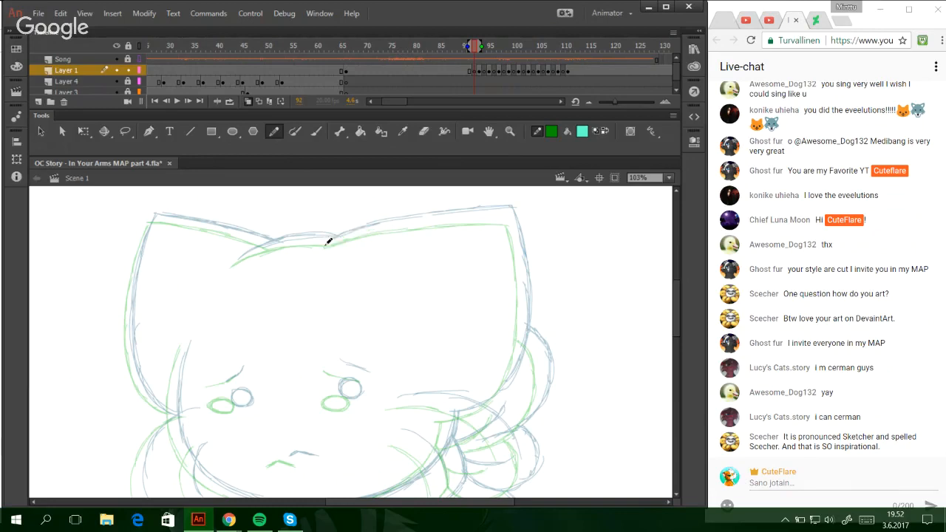
mouse_move(325, 245)
mouse_down()
mouse_move(442, 216)
mouse_move(508, 215)
mouse_up()
key(ctrl+z)
key(ctrl+z)
- Draw the outer edge of the right ear from its tip down and around to the cheek
mouse_move(439, 417)
mouse_down()
mouse_move(498, 397)
mouse_move(517, 347)
mouse_up()
key(ctrl+z)
drag(500, 387, 521, 314)
key(ctrl+z)
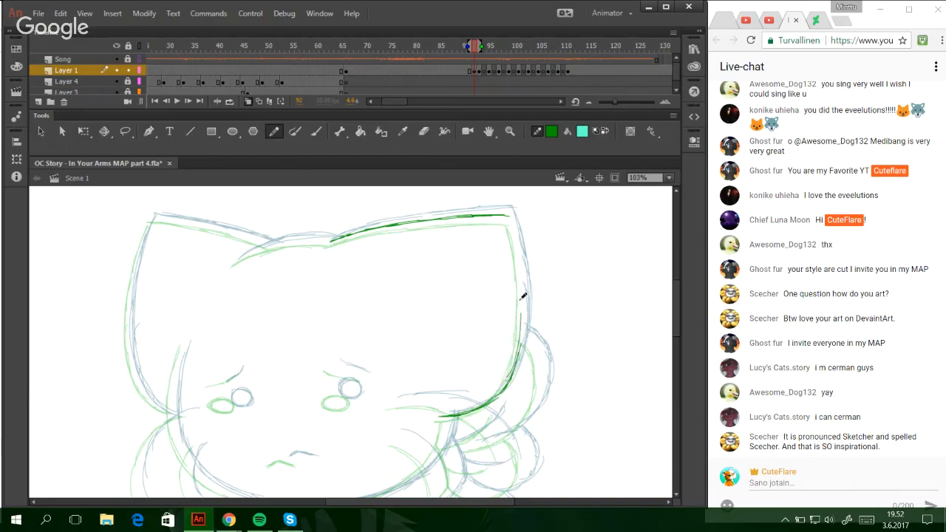
key(ctrl+z)
key(ctrl+z)
drag(494, 396, 521, 339)
mouse_move(498, 393)
mouse_down()
mouse_move(517, 348)
mouse_move(512, 361)
mouse_up()
key(ctrl+z)
key(ctrl+z)
drag(502, 392, 518, 332)
key(ctrl+z)
drag(497, 395, 516, 353)
key(ctrl+z)
mouse_move(500, 391)
mouse_down()
mouse_move(521, 342)
mouse_move(512, 372)
mouse_move(523, 294)
mouse_up()
mouse_move(520, 338)
mouse_down()
mouse_move(509, 216)
mouse_move(512, 237)
mouse_up()
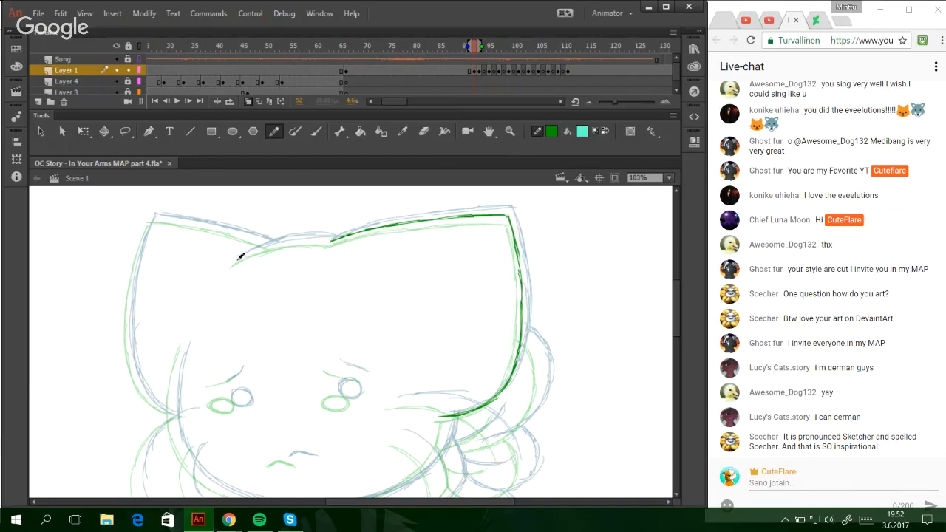
- Draw the top of the head between the ears and the face outline from the left temple around the chin to the right cheek
mouse_move(233, 264)
mouse_down()
mouse_move(283, 238)
mouse_move(291, 239)
mouse_move(256, 250)
mouse_move(293, 237)
mouse_move(253, 250)
mouse_move(332, 236)
mouse_up()
drag(676, 326, 675, 333)
scroll(675, 337, down, 1)
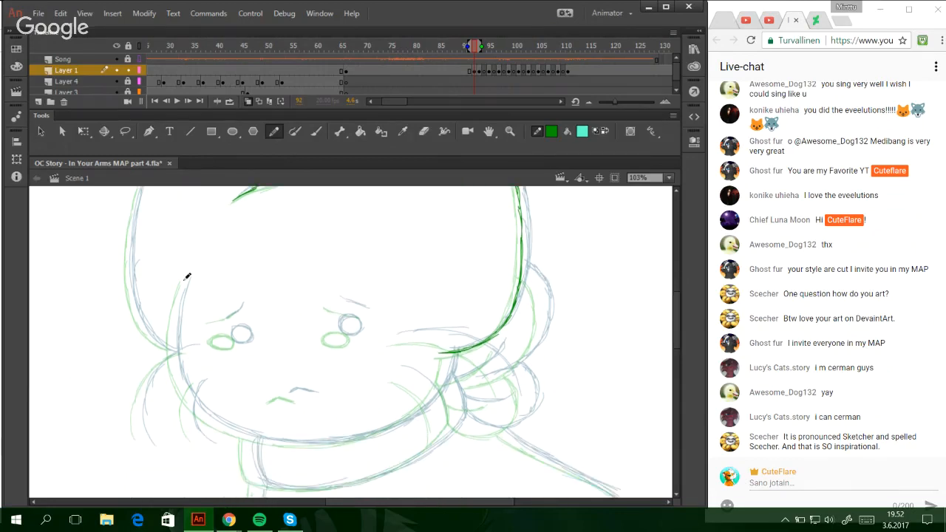
mouse_move(186, 278)
mouse_down()
mouse_move(176, 373)
mouse_move(177, 326)
mouse_move(181, 362)
mouse_move(245, 437)
mouse_up()
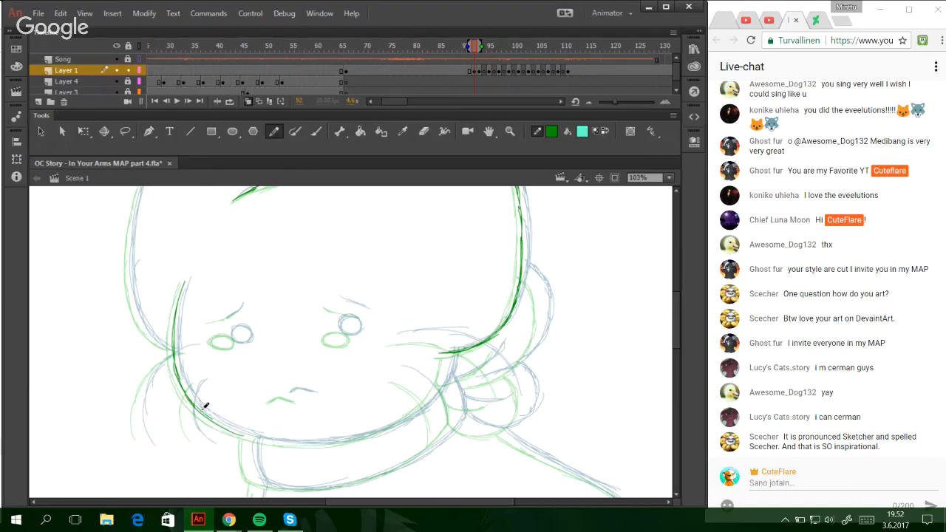
mouse_move(207, 405)
mouse_down()
mouse_move(294, 441)
mouse_move(348, 439)
mouse_move(316, 442)
mouse_move(405, 419)
mouse_move(435, 391)
mouse_move(381, 427)
mouse_move(428, 401)
mouse_move(411, 413)
mouse_move(443, 355)
mouse_up()
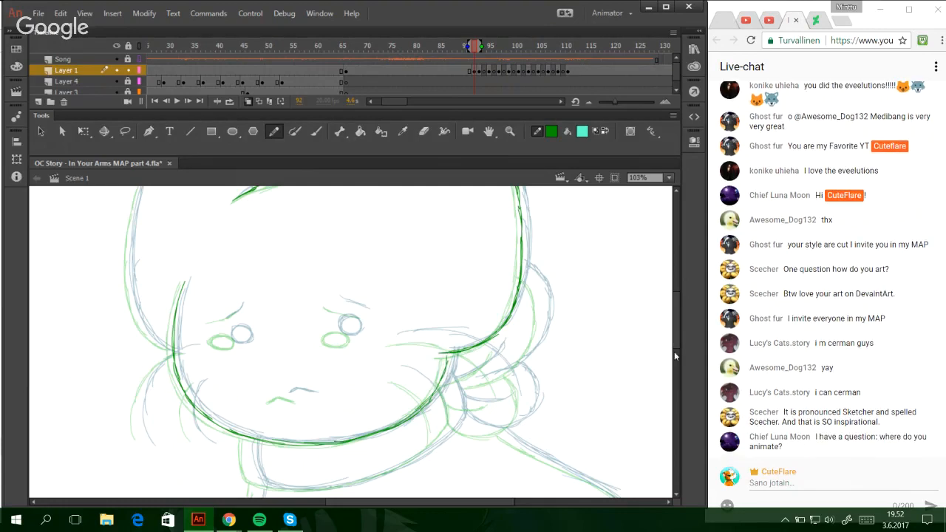
- Draw the left ear from the cheek up its outer edge to the tip and along its upper edge to the head
drag(674, 356, 675, 327)
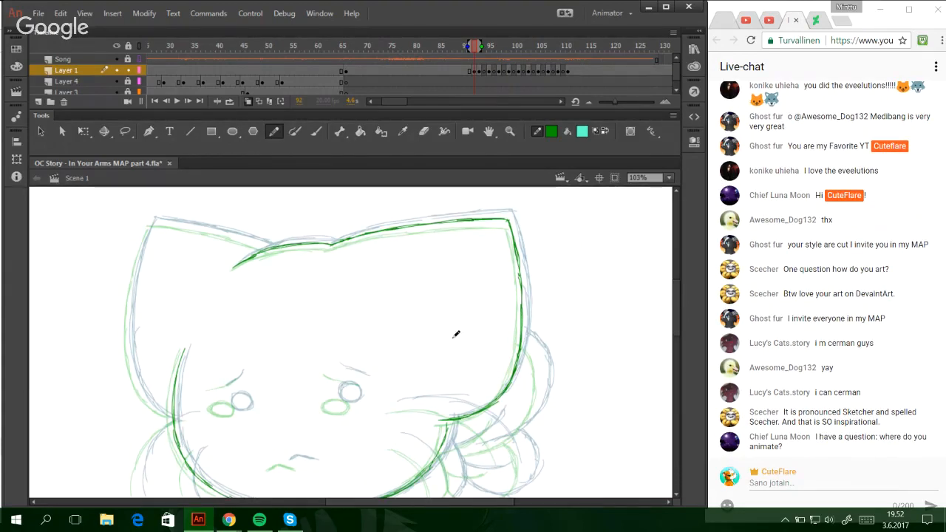
mouse_move(174, 418)
mouse_down()
mouse_move(130, 378)
mouse_move(141, 388)
mouse_move(127, 351)
mouse_up()
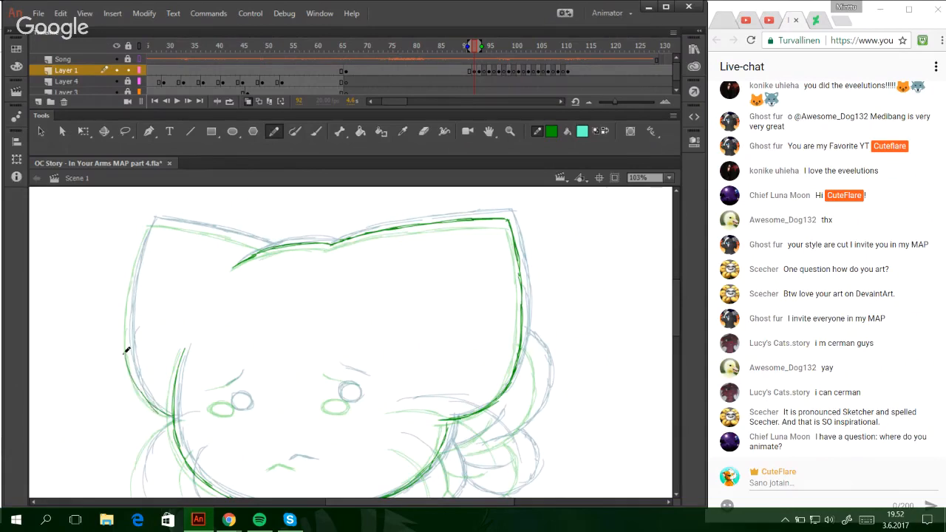
mouse_move(157, 403)
mouse_down()
mouse_move(131, 318)
mouse_move(136, 367)
mouse_move(138, 254)
mouse_move(129, 315)
mouse_move(146, 237)
mouse_up()
key(ctrl+z)
drag(130, 326, 151, 232)
key(ctrl+z)
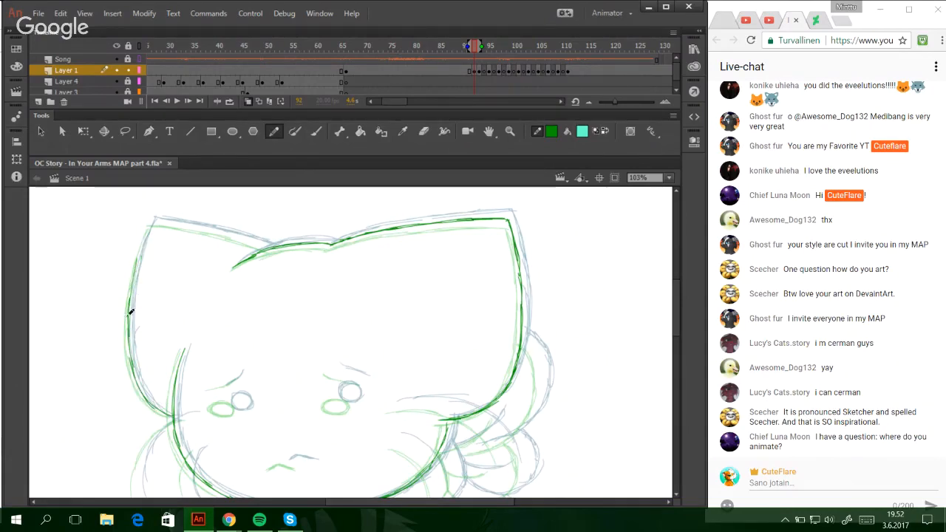
drag(129, 309, 147, 230)
mouse_move(132, 287)
mouse_down()
mouse_move(159, 219)
mouse_move(173, 221)
mouse_move(153, 220)
mouse_move(267, 244)
mouse_up()
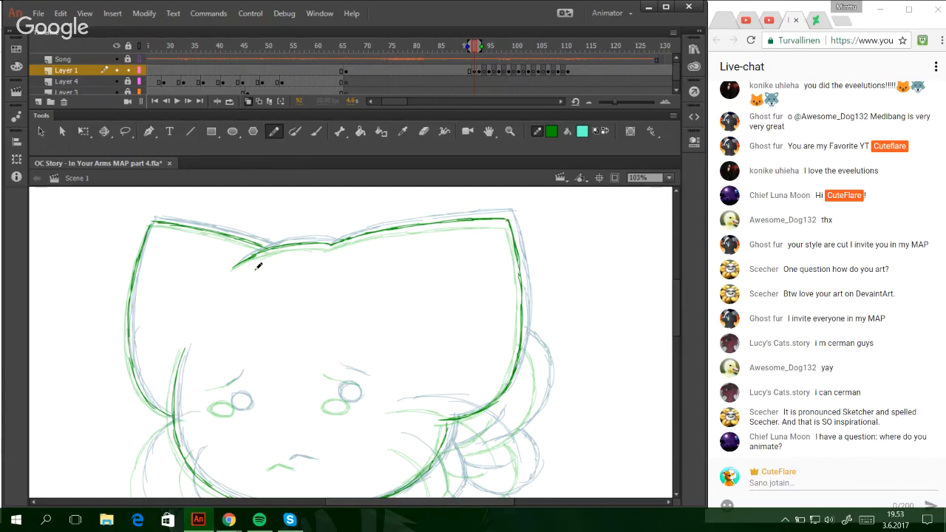
- Draw the neckband's short left side, its lower curve beneath the chin and its right end below the cheek
drag(674, 322, 675, 341)
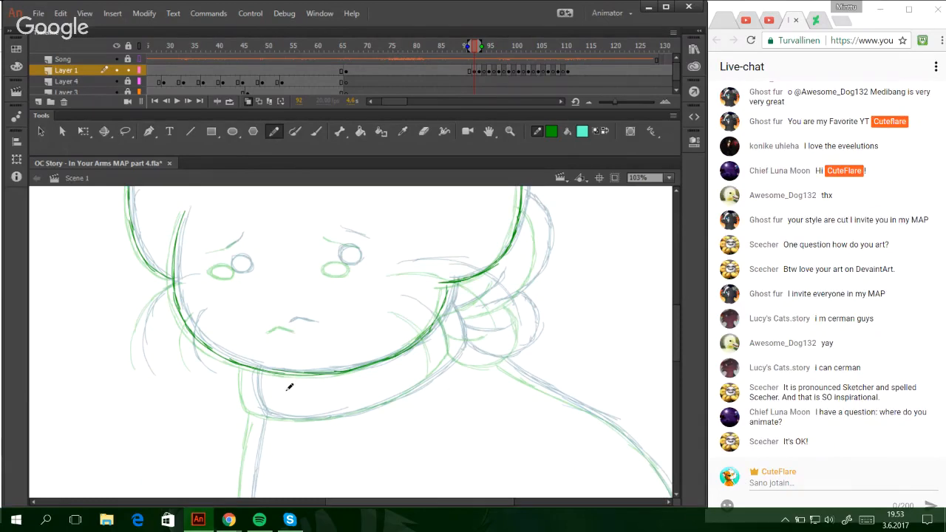
mouse_move(249, 366)
mouse_down()
mouse_move(253, 406)
mouse_move(299, 419)
mouse_move(350, 415)
mouse_move(401, 393)
mouse_move(426, 369)
mouse_up()
drag(385, 407, 434, 373)
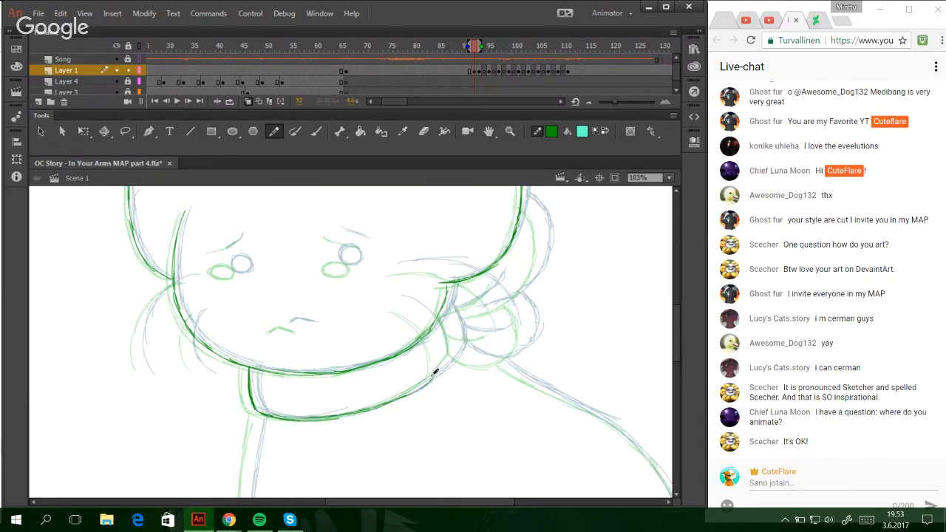
mouse_move(387, 399)
mouse_down()
mouse_move(448, 364)
mouse_move(400, 393)
mouse_move(455, 344)
mouse_up()
mouse_move(411, 390)
mouse_down()
mouse_move(456, 344)
mouse_move(444, 307)
mouse_up()
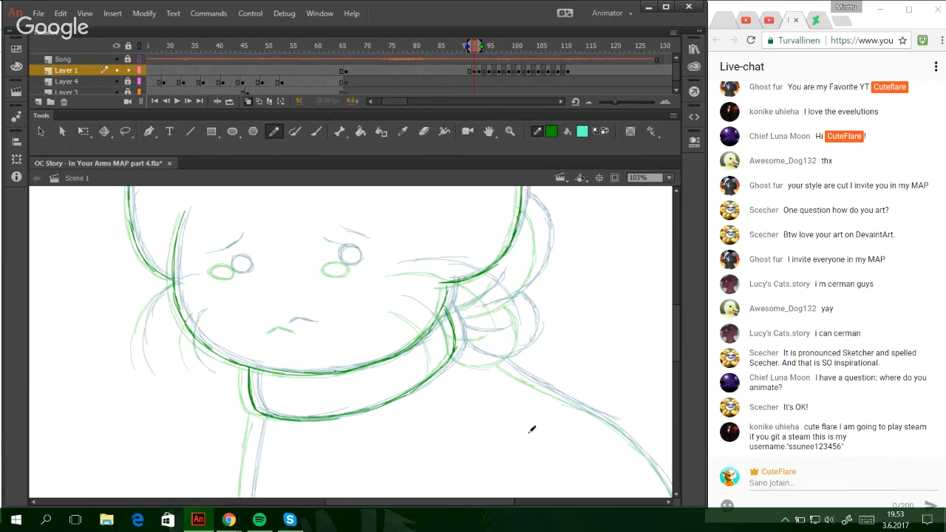
- Sketch the two fur tufts hanging from the left cheek between the onion-skinned guides
drag(197, 370, 196, 314)
key(ctrl+z)
mouse_move(201, 371)
mouse_down()
mouse_move(190, 351)
mouse_move(196, 316)
mouse_up()
mouse_move(143, 368)
mouse_down()
mouse_move(147, 313)
mouse_move(177, 281)
mouse_move(154, 295)
mouse_up()
key(ctrl+z)
mouse_move(138, 339)
mouse_down()
mouse_move(158, 291)
mouse_move(191, 274)
mouse_up()
key(ctrl+z)
key(ctrl+z)
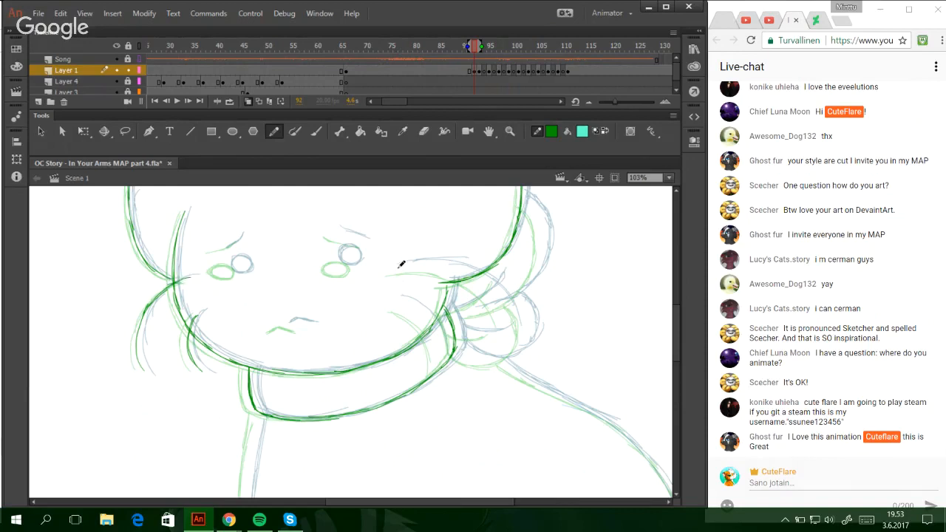
- Draw the fur strokes on the right cheek and the rounded, scalloped tufts behind it
mouse_move(390, 268)
mouse_down()
mouse_move(428, 263)
mouse_move(410, 266)
mouse_move(488, 280)
mouse_move(474, 276)
mouse_move(507, 318)
mouse_up()
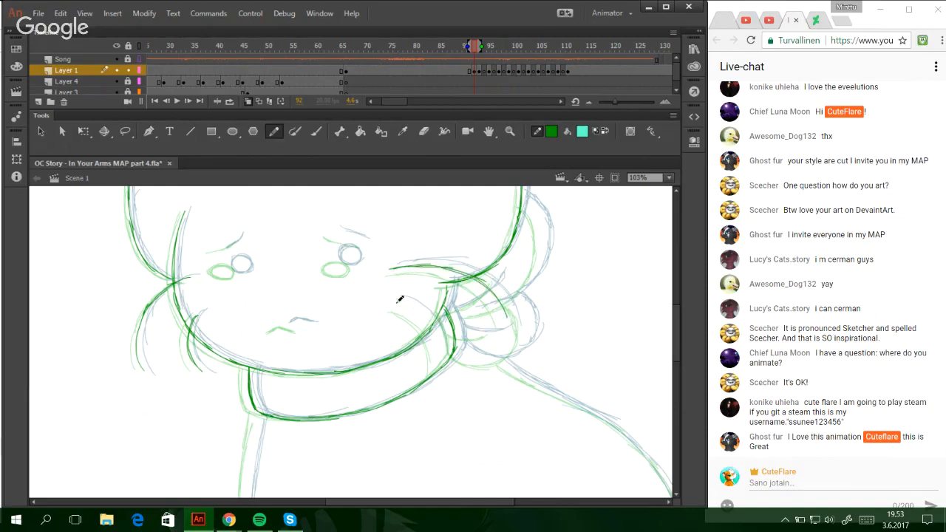
mouse_move(400, 300)
mouse_down()
mouse_move(423, 316)
mouse_move(444, 369)
mouse_up()
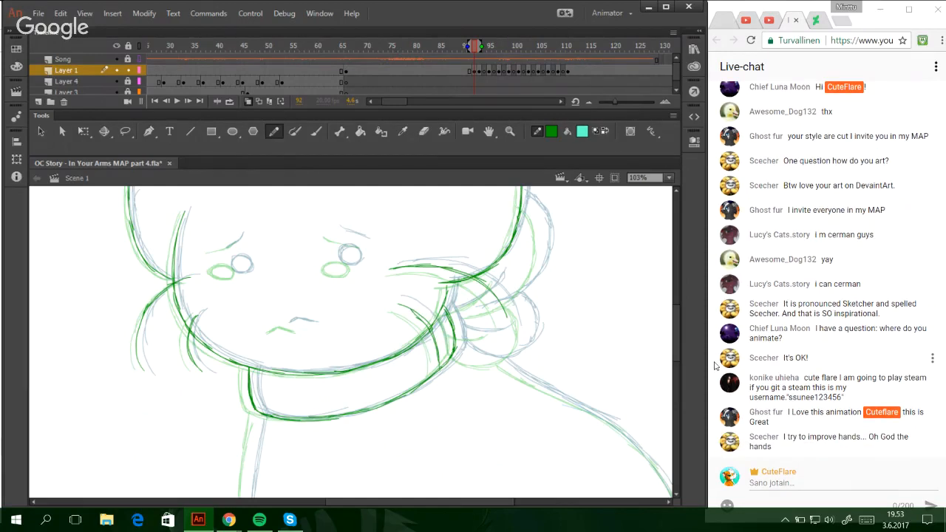
drag(677, 337, 675, 322)
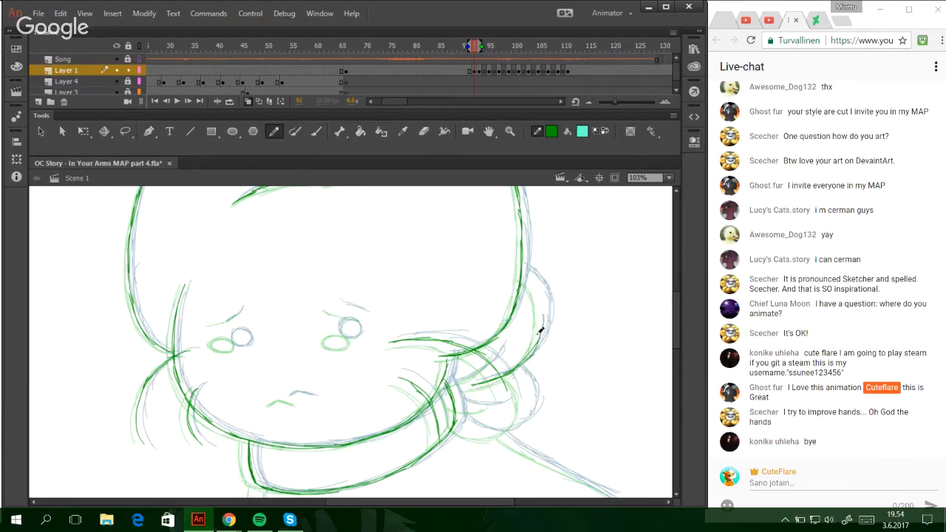
mouse_move(539, 301)
mouse_down()
mouse_move(524, 275)
mouse_move(538, 295)
mouse_up()
mouse_move(456, 416)
mouse_down()
mouse_move(503, 435)
mouse_move(529, 404)
mouse_move(515, 412)
mouse_move(527, 402)
mouse_move(515, 369)
mouse_up()
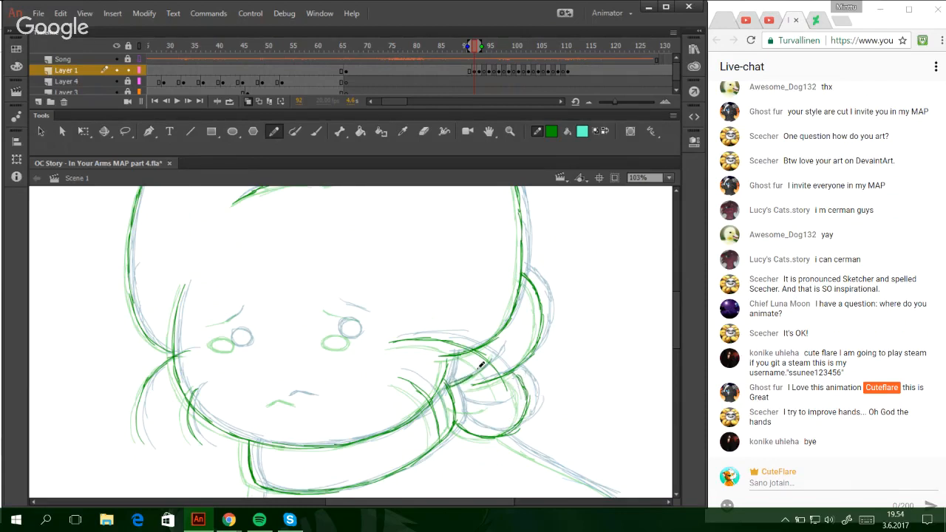
drag(459, 399, 503, 400)
- Draw the upper part of the body's left contour from the neckband downward between the guides
scroll(677, 354, up, 2)
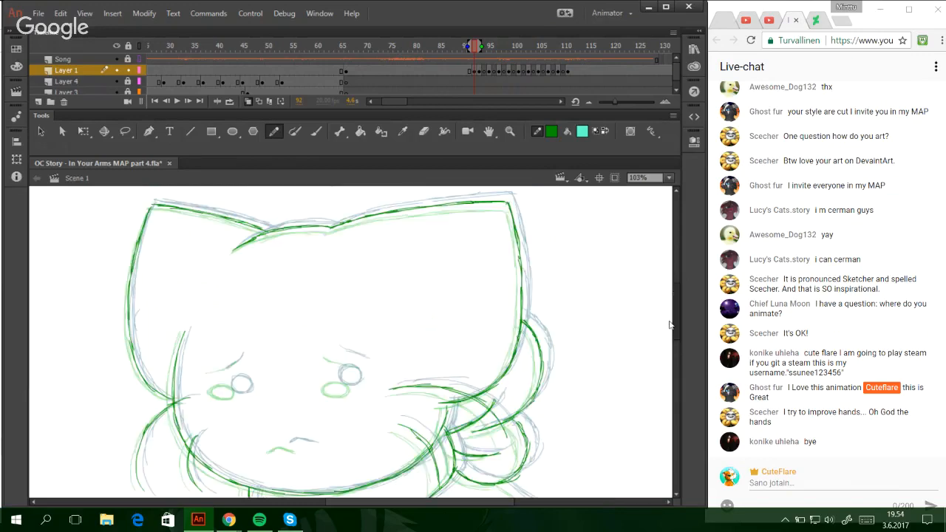
scroll(670, 325, down, 5)
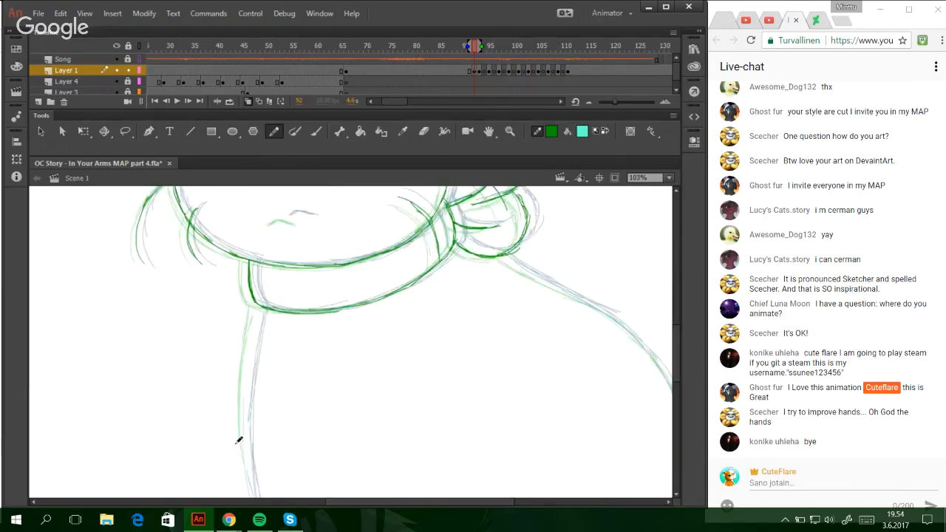
drag(251, 491, 249, 404)
drag(253, 481, 251, 366)
drag(249, 407, 260, 304)
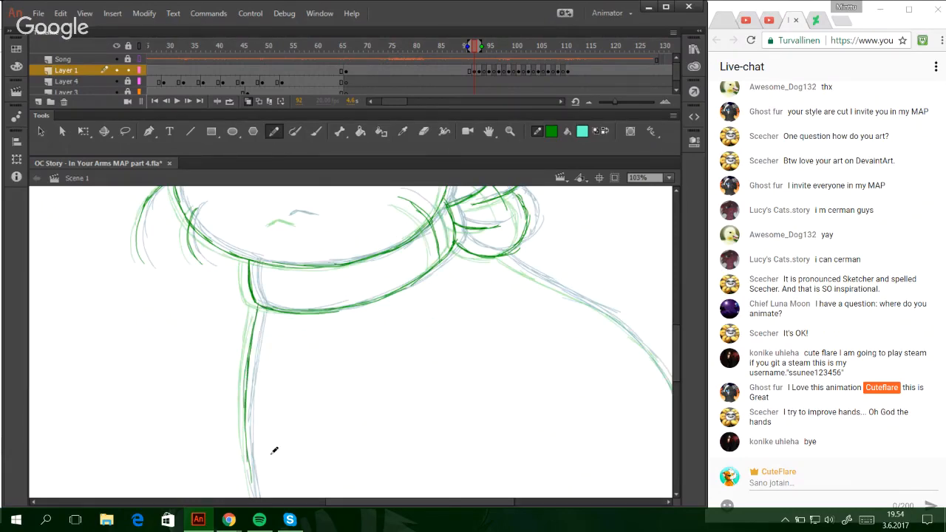
- Draw the body's right contour from the cheek tuft down the back, and extend the left contour past the stage's lower edge
drag(456, 502, 501, 509)
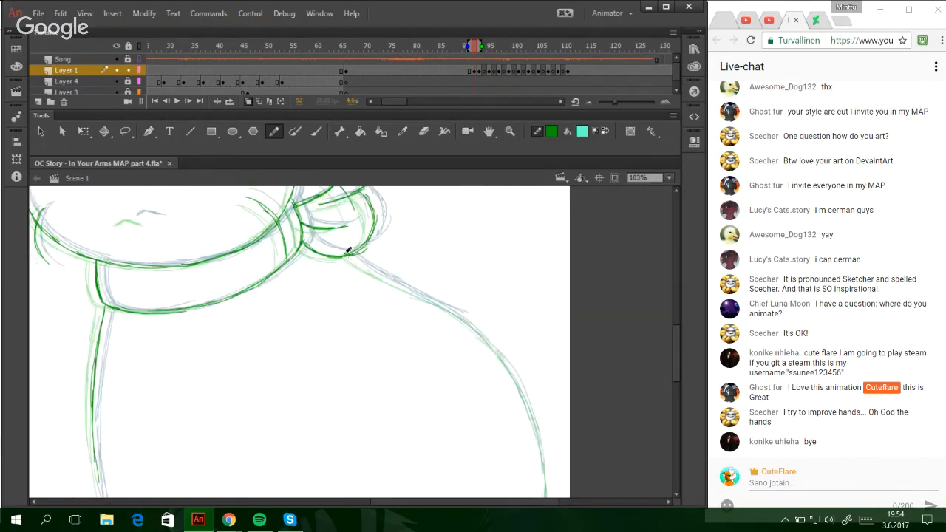
drag(348, 251, 427, 299)
drag(378, 269, 483, 329)
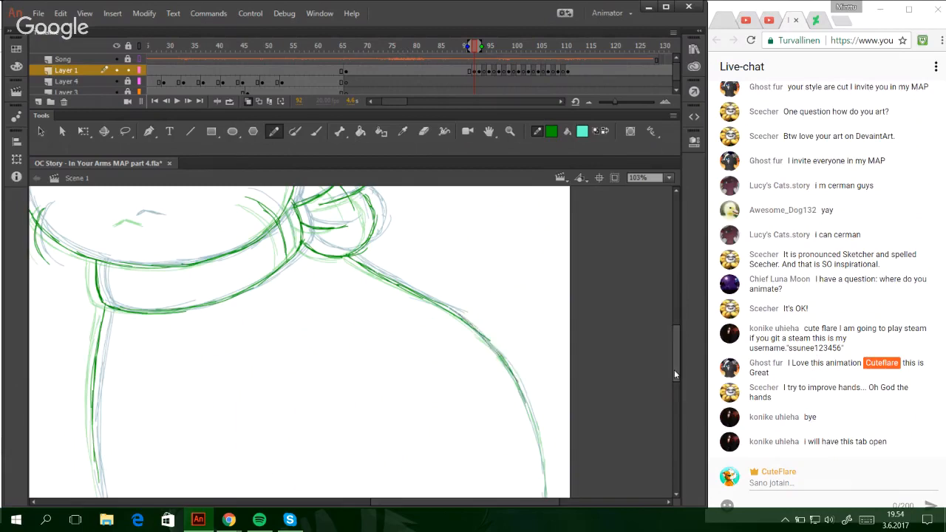
scroll(676, 390, down, 5)
mouse_move(520, 442)
mouse_down()
mouse_move(542, 369)
mouse_move(541, 305)
mouse_move(543, 338)
mouse_move(522, 240)
mouse_move(533, 262)
mouse_move(501, 220)
mouse_up()
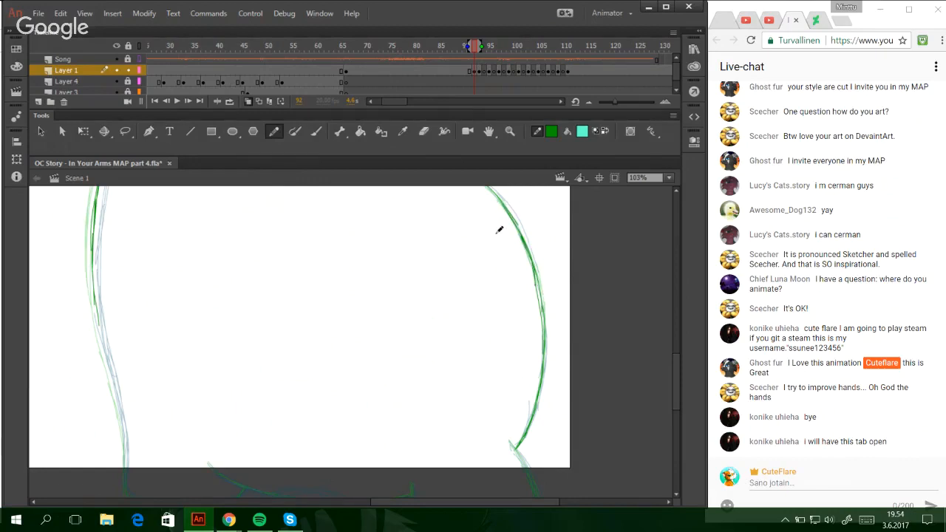
mouse_move(94, 323)
mouse_down()
mouse_move(123, 443)
mouse_move(106, 348)
mouse_move(122, 413)
mouse_move(124, 487)
mouse_move(123, 419)
mouse_move(129, 483)
mouse_up()
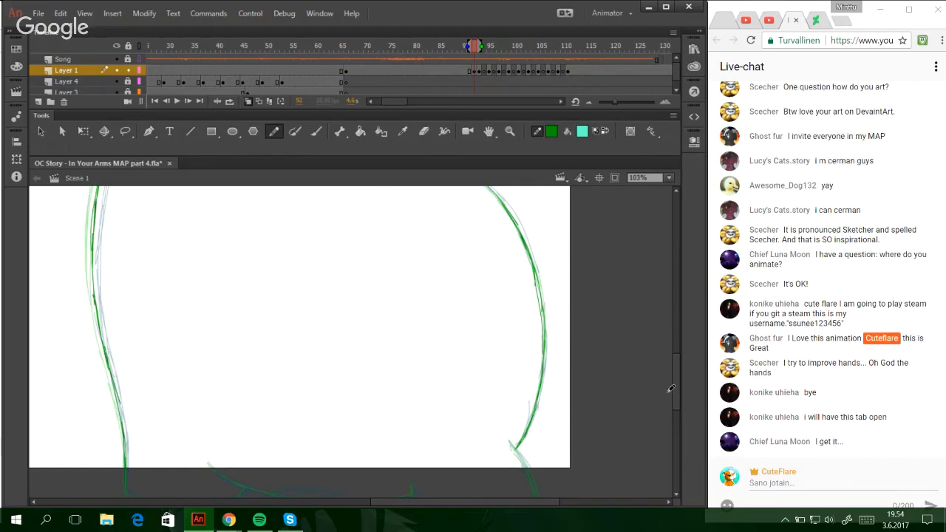
- Draw the large curled shape and the connecting lower body lines beneath the stage's lower edge
scroll(671, 389, down, 5)
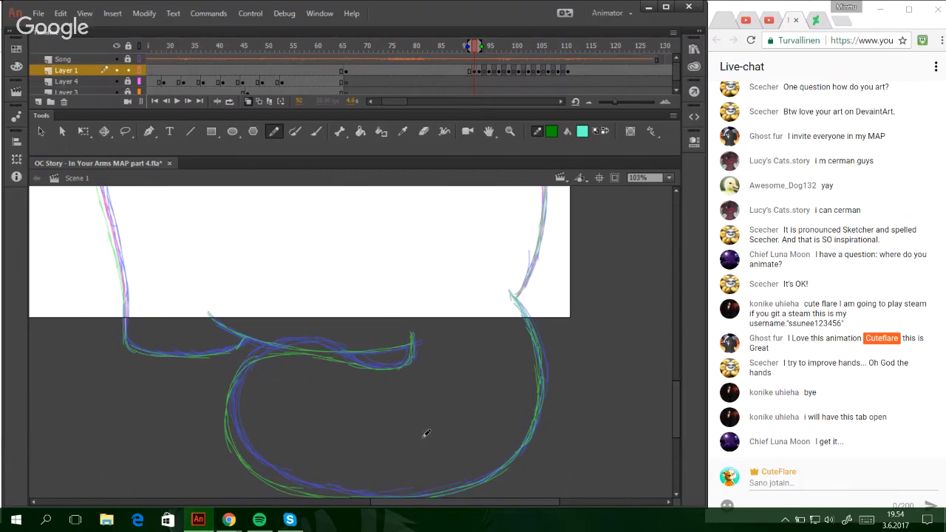
mouse_move(676, 401)
mouse_down()
mouse_move(678, 413)
mouse_move(675, 405)
mouse_up()
mouse_move(412, 331)
mouse_down()
mouse_move(412, 321)
mouse_move(392, 347)
mouse_move(377, 349)
mouse_move(332, 331)
mouse_move(262, 333)
mouse_move(237, 362)
mouse_move(234, 385)
mouse_move(241, 355)
mouse_move(240, 418)
mouse_move(287, 456)
mouse_move(255, 440)
mouse_move(355, 475)
mouse_move(436, 469)
mouse_move(515, 435)
mouse_move(543, 372)
mouse_move(532, 405)
mouse_move(537, 318)
mouse_move(517, 282)
mouse_up()
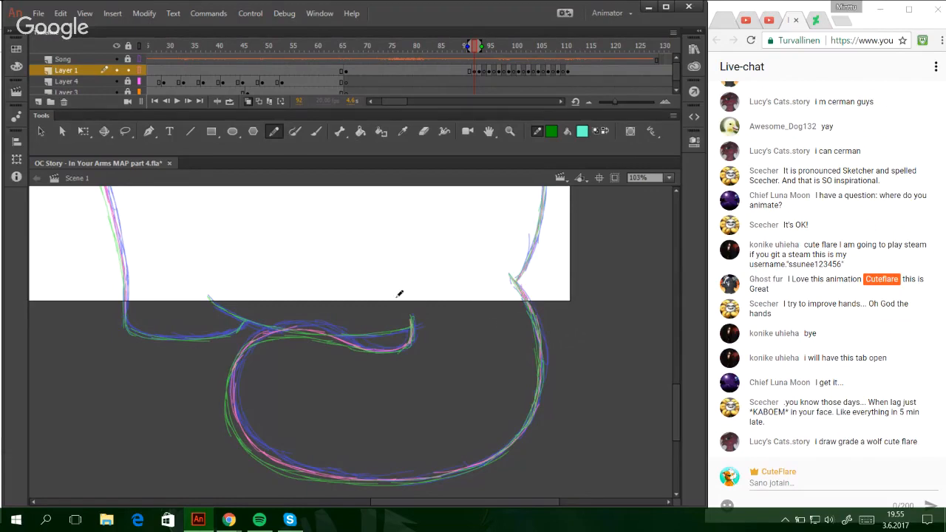
mouse_move(212, 296)
mouse_down()
mouse_move(290, 330)
mouse_move(406, 328)
mouse_up()
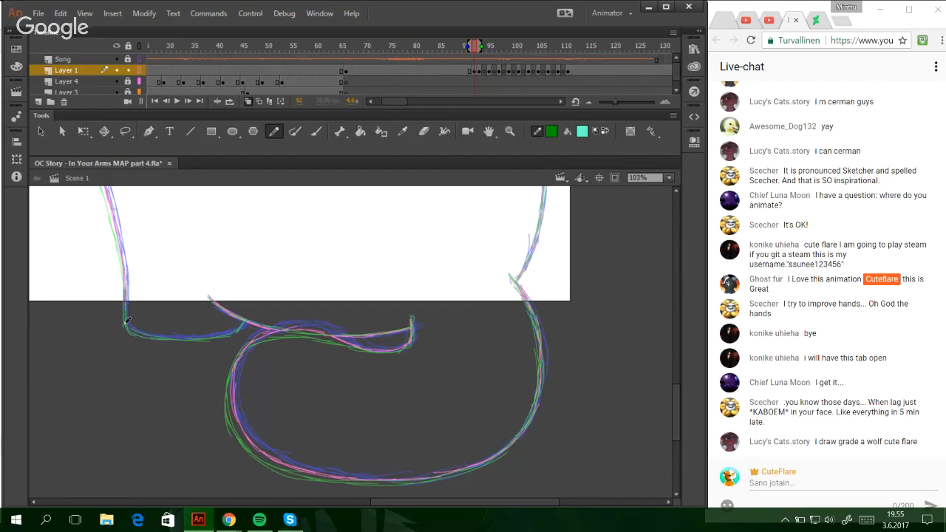
key(ctrl+z)
mouse_move(126, 315)
mouse_down()
mouse_move(131, 330)
mouse_move(185, 339)
mouse_move(244, 323)
mouse_up()
- Turn off Layer 1's outline display and draw the eyes, eyebrows and mouth between the guides on the face
drag(675, 408, 656, 318)
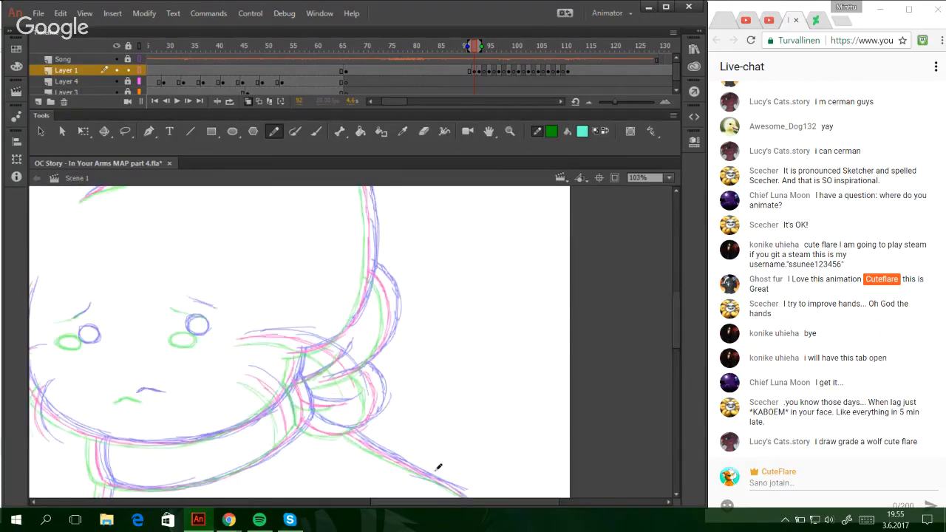
drag(431, 502, 370, 513)
click(139, 70)
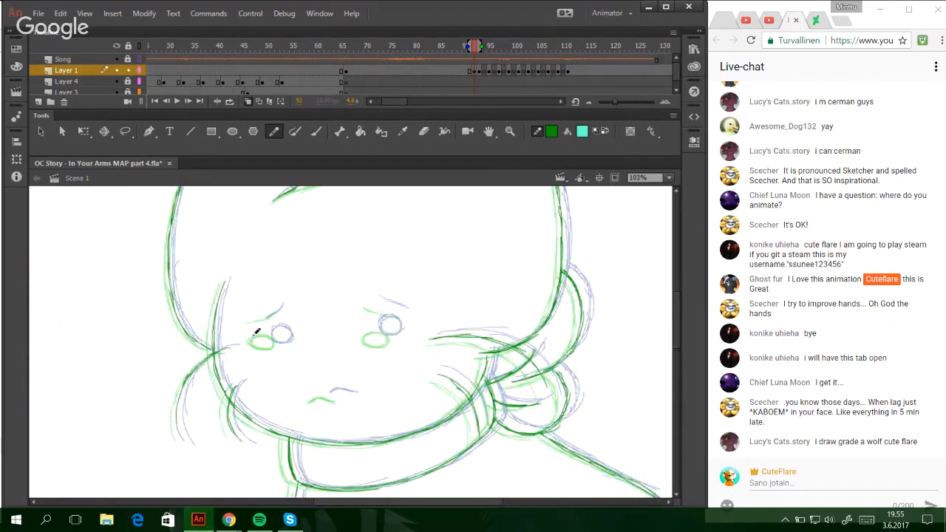
mouse_move(266, 329)
mouse_down()
mouse_move(283, 340)
mouse_move(266, 335)
mouse_move(292, 331)
mouse_up()
mouse_move(374, 323)
mouse_down()
mouse_move(396, 331)
mouse_move(372, 334)
mouse_move(383, 322)
mouse_move(391, 336)
mouse_move(371, 335)
mouse_move(399, 307)
mouse_up()
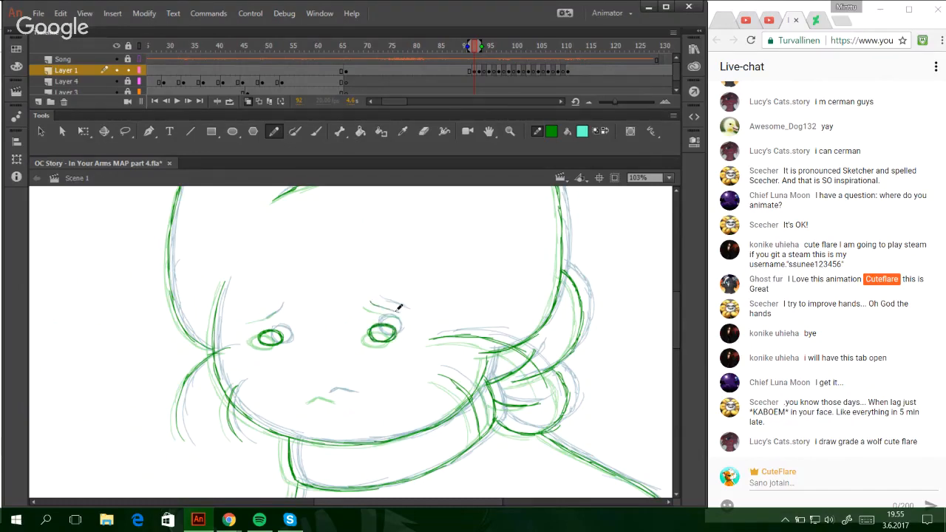
drag(260, 319, 283, 302)
key(ctrl+z)
drag(326, 397, 350, 390)
scroll(670, 309, up, 3)
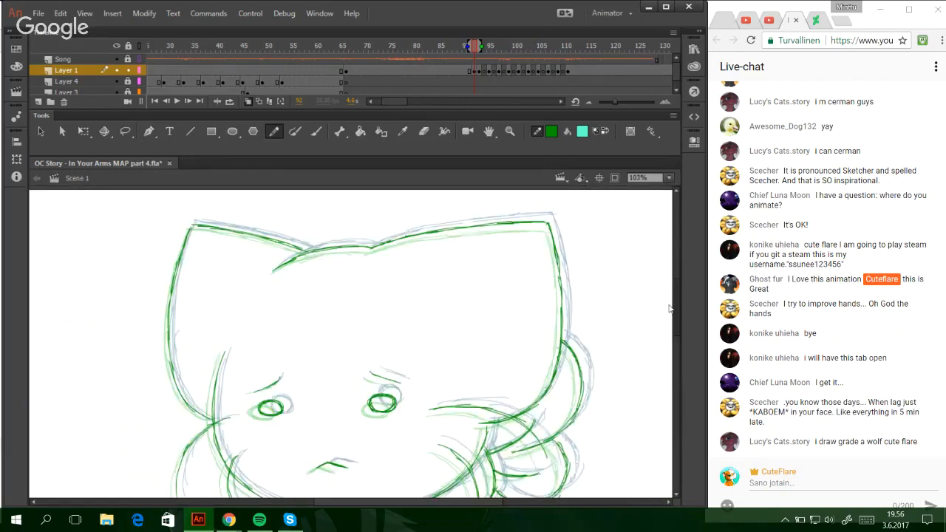
drag(669, 305, 671, 379)
drag(439, 503, 494, 505)
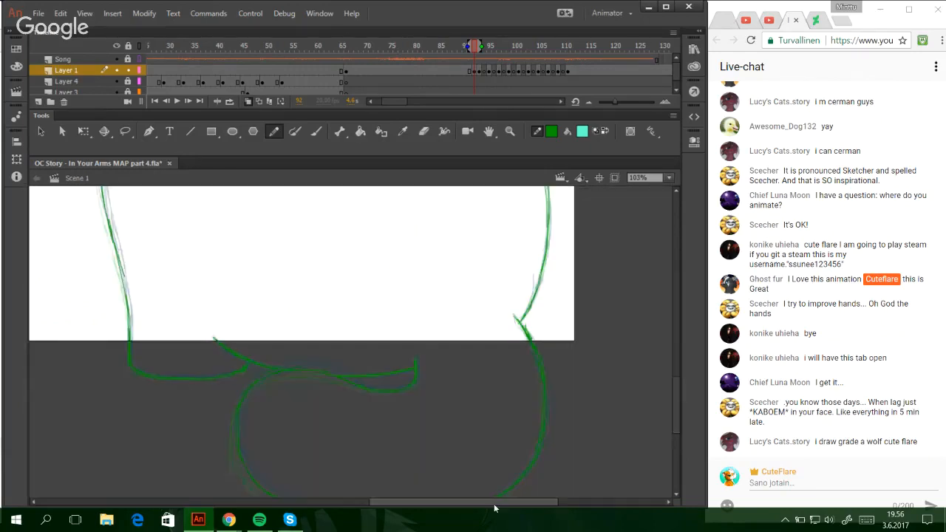
drag(674, 386, 670, 309)
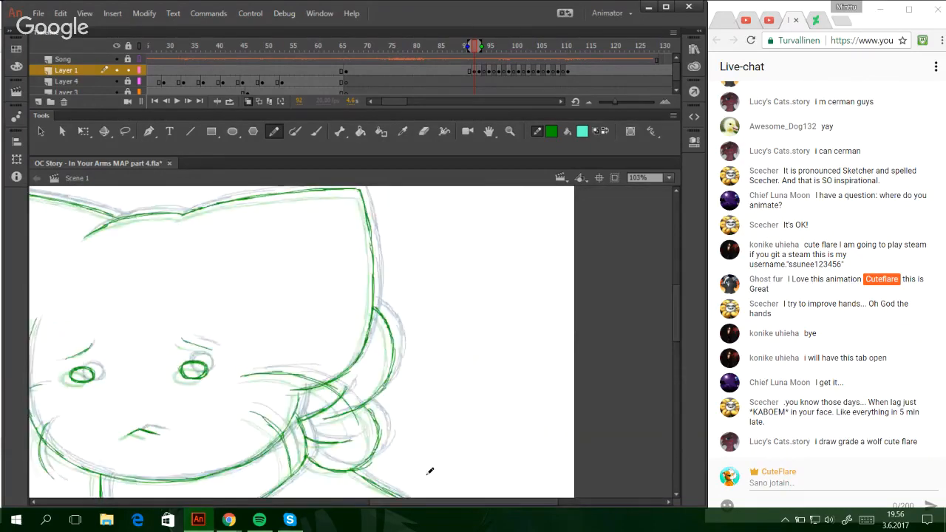
- Go to frame 94 of Layer 1 and draw the eyes, eyebrows and mouth between the onion-skinned guides
drag(420, 503, 368, 507)
click(485, 71)
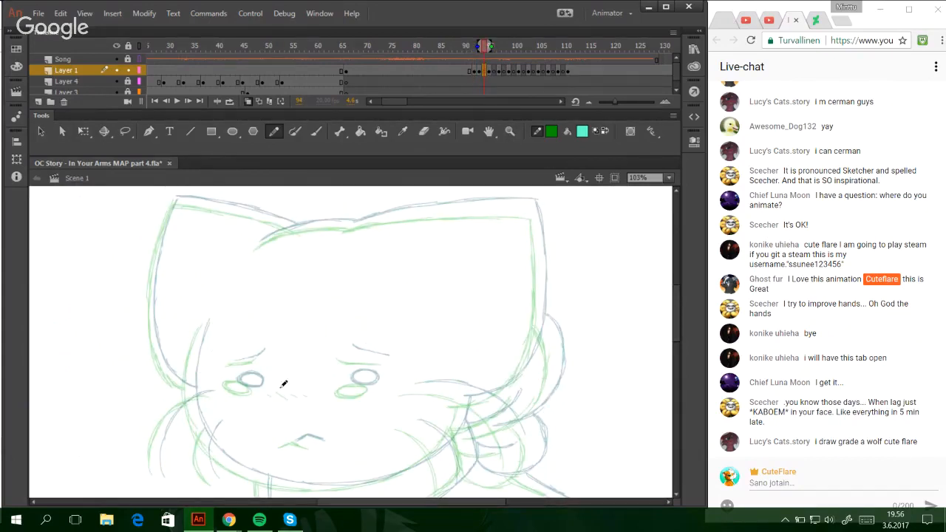
mouse_move(244, 389)
mouse_down()
mouse_move(249, 380)
mouse_move(236, 374)
mouse_move(260, 382)
mouse_up()
mouse_move(348, 375)
mouse_down()
mouse_move(365, 388)
mouse_move(343, 378)
mouse_move(352, 388)
mouse_move(373, 380)
mouse_move(366, 354)
mouse_move(381, 356)
mouse_move(343, 351)
mouse_move(365, 357)
mouse_up()
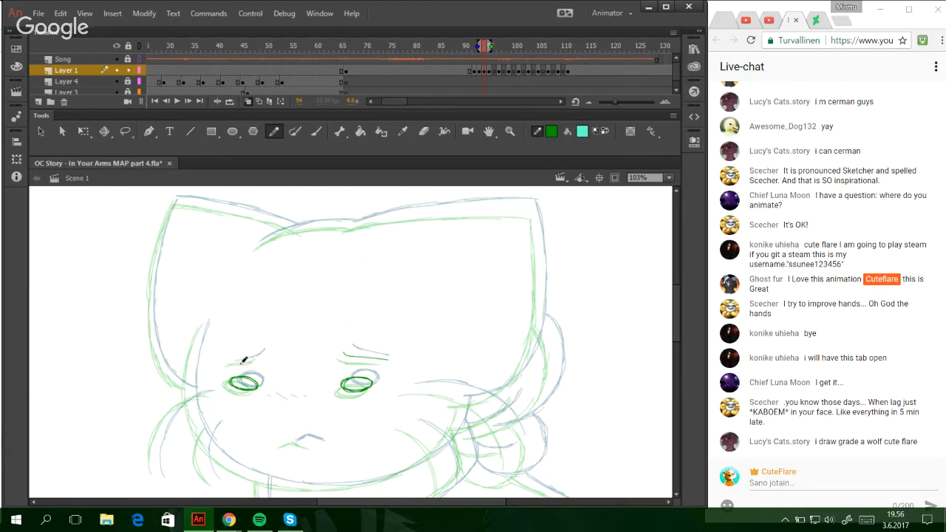
drag(257, 353, 264, 349)
drag(293, 439, 319, 442)
- On frame 94, draw the face outline from the left temple around the chin up to the right cheek
drag(208, 320, 189, 386)
mouse_move(201, 340)
mouse_down()
mouse_move(196, 413)
mouse_move(192, 372)
mouse_move(222, 458)
mouse_up()
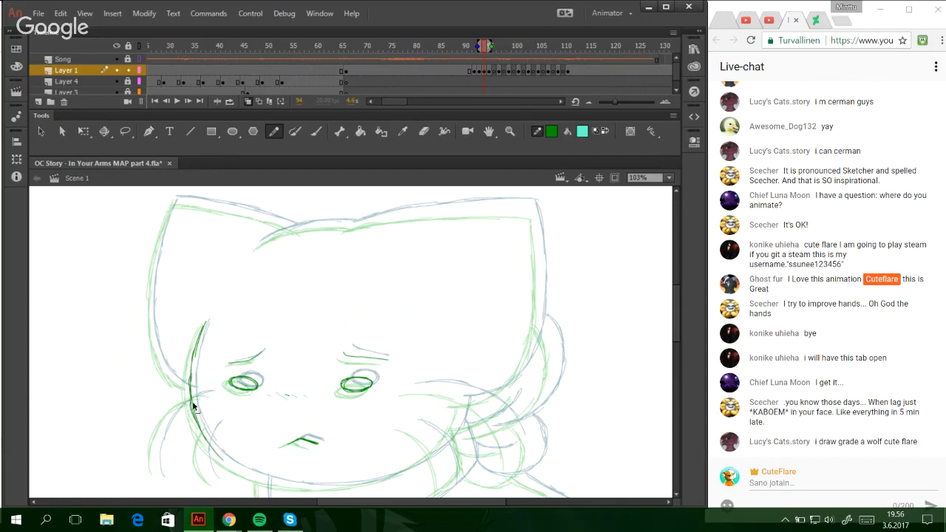
mouse_move(193, 407)
mouse_down()
mouse_move(206, 436)
mouse_move(234, 460)
mouse_move(216, 450)
mouse_move(250, 465)
mouse_up()
mouse_move(212, 438)
mouse_down()
mouse_move(298, 485)
mouse_move(394, 472)
mouse_up()
mouse_move(339, 479)
mouse_down()
mouse_move(418, 463)
mouse_move(383, 477)
mouse_move(449, 442)
mouse_move(429, 453)
mouse_move(462, 408)
mouse_up()
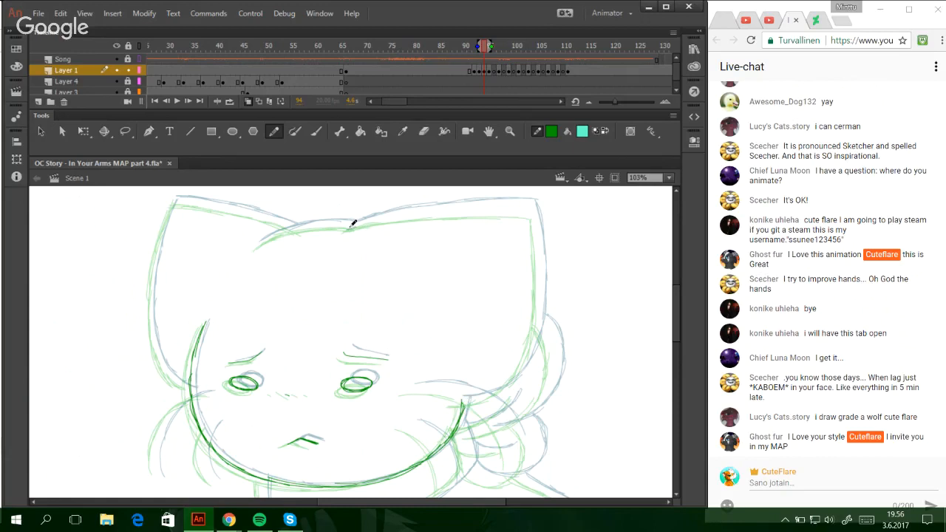
- On frame 94, redraw the top edge of the right ear from the head's middle dip out to the ear tip
key(ctrl+z)
drag(349, 227, 460, 209)
drag(388, 218, 517, 209)
key(ctrl+z)
key(ctrl+z)
key(ctrl+z)
key(ctrl+z)
drag(444, 210, 504, 208)
drag(467, 208, 534, 207)
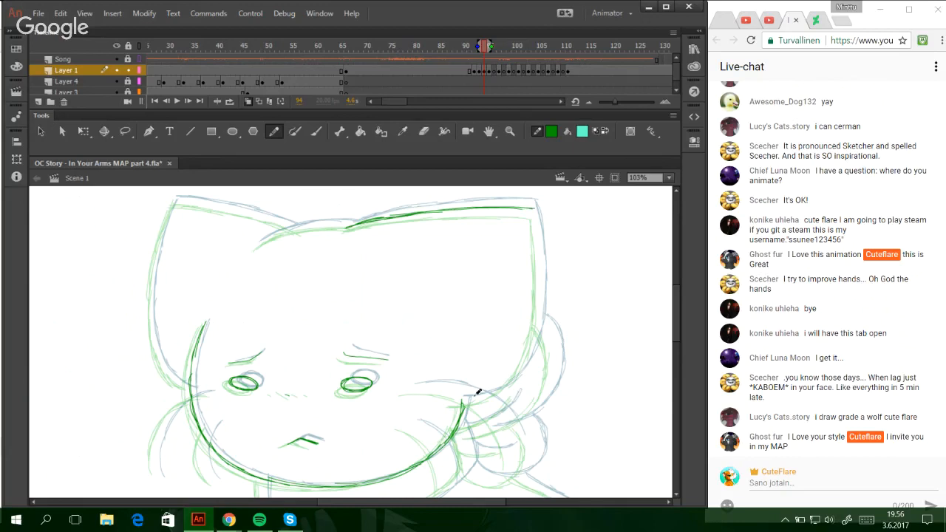
- Draw the outer side of the right ear from the cheek up to the ear tip, between the onion-skin guides
mouse_move(455, 400)
mouse_down()
mouse_move(514, 377)
mouse_move(532, 351)
mouse_move(506, 380)
mouse_move(539, 323)
mouse_move(534, 335)
mouse_move(539, 260)
mouse_up()
drag(537, 330, 538, 230)
drag(538, 273, 535, 208)
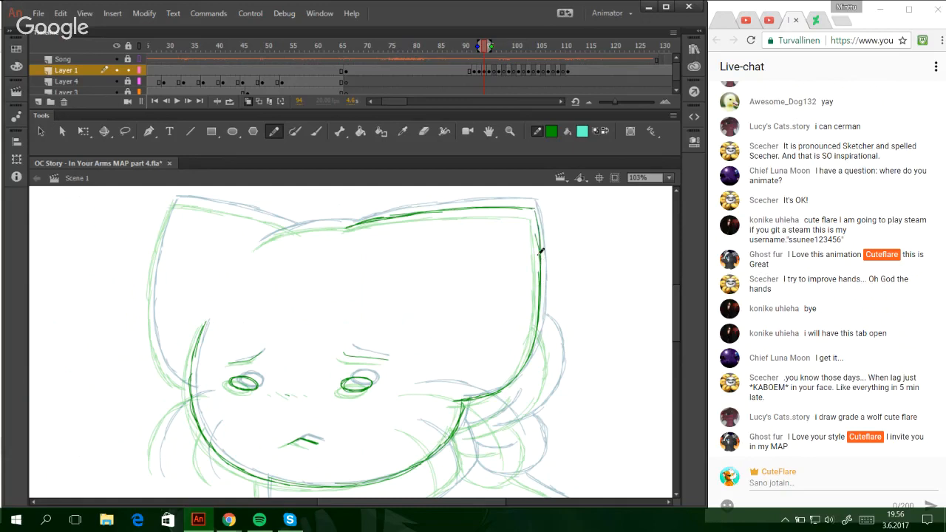
drag(541, 252, 532, 208)
- Draw the crown line between the ears and outline the left ear from the cheek around its tip to the crown
mouse_move(258, 243)
mouse_down()
mouse_move(294, 207)
mouse_move(263, 243)
mouse_move(295, 210)
mouse_move(267, 238)
mouse_move(346, 222)
mouse_up()
key(ctrl+z)
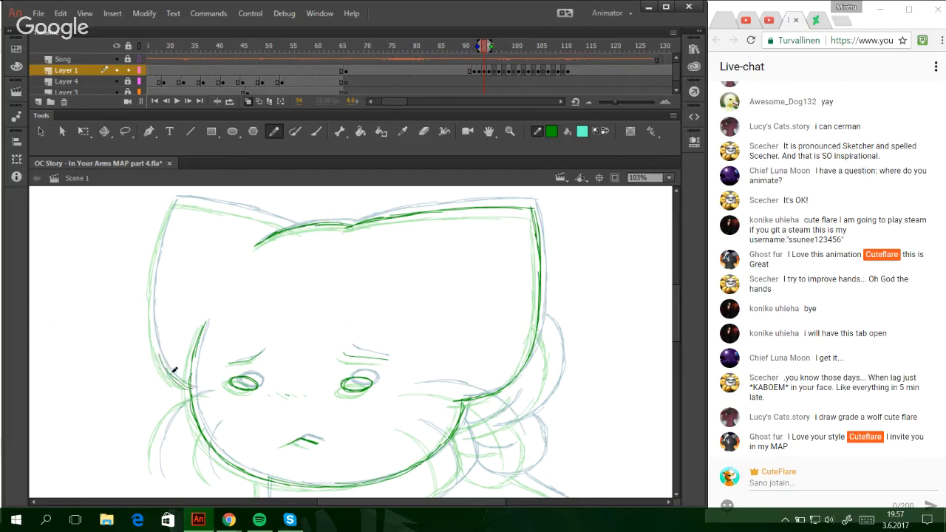
mouse_move(182, 383)
mouse_down()
mouse_move(164, 360)
mouse_move(150, 299)
mouse_move(154, 320)
mouse_move(158, 243)
mouse_move(152, 276)
mouse_move(177, 199)
mouse_move(189, 202)
mouse_move(172, 200)
mouse_move(292, 221)
mouse_up()
drag(204, 201, 273, 218)
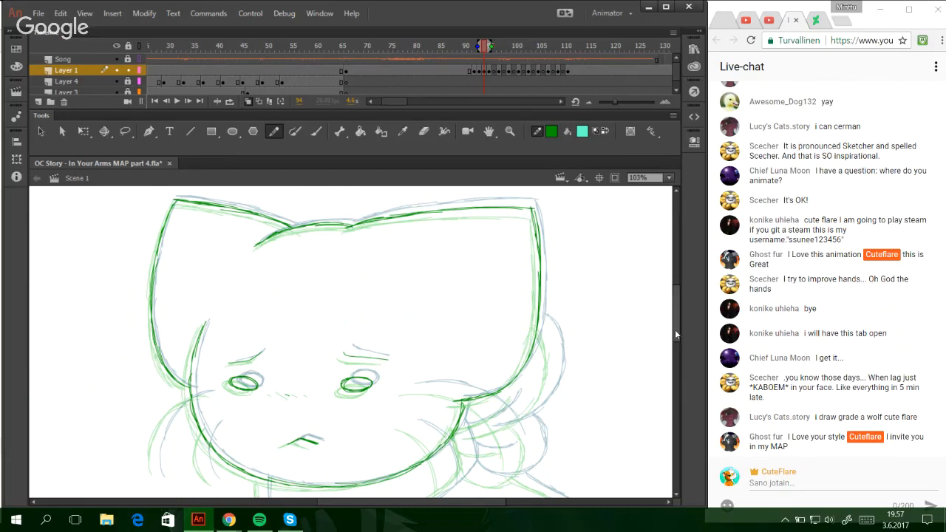
- Draw the curved fur strokes on both cheeks and the tuft beside the left cheek
drag(675, 331, 676, 349)
mouse_move(407, 288)
mouse_down()
mouse_move(497, 311)
mouse_move(491, 305)
mouse_move(515, 343)
mouse_up()
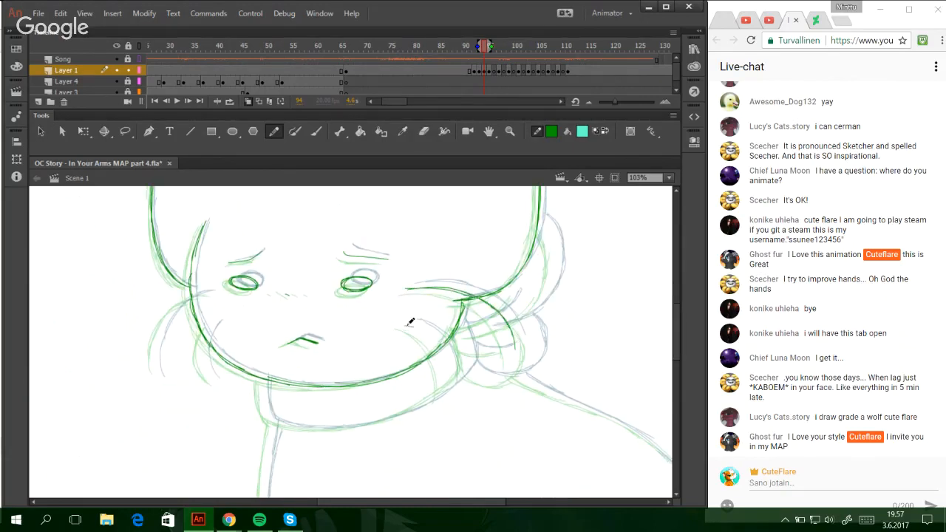
mouse_move(406, 325)
mouse_down()
mouse_move(441, 353)
mouse_move(447, 387)
mouse_up()
mouse_move(207, 377)
mouse_down()
mouse_move(211, 327)
mouse_move(212, 380)
mouse_up()
key(ctrl+z)
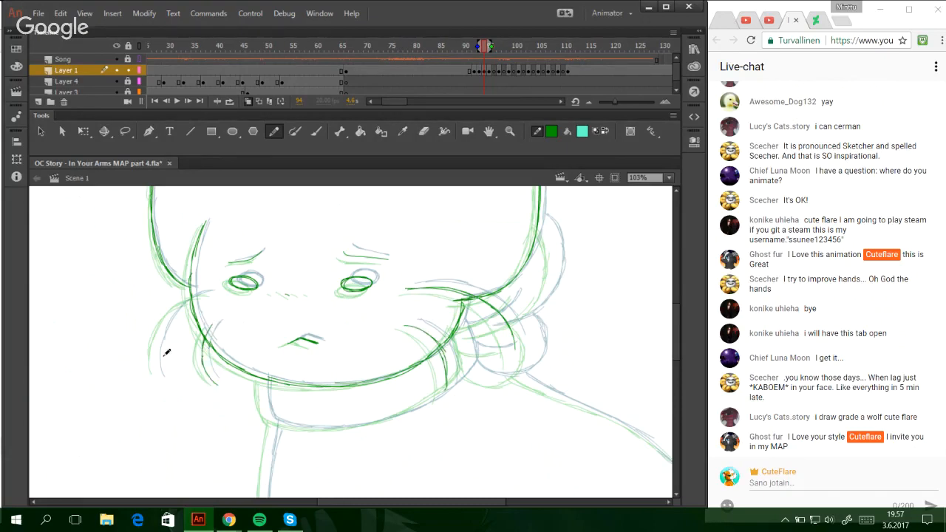
mouse_move(155, 373)
mouse_down()
mouse_move(183, 305)
mouse_move(164, 330)
mouse_move(214, 291)
mouse_up()
- Draw the neck band under the chin and the rounded hair tufts with their inner lines beside the right cheek
mouse_move(257, 378)
mouse_down()
mouse_move(264, 408)
mouse_move(266, 378)
mouse_move(270, 416)
mouse_move(358, 425)
mouse_move(448, 388)
mouse_move(464, 368)
mouse_move(432, 399)
mouse_move(470, 360)
mouse_move(464, 372)
mouse_move(466, 348)
mouse_move(467, 357)
mouse_move(487, 329)
mouse_move(540, 301)
mouse_move(546, 240)
mouse_up()
key(ctrl+z)
mouse_move(470, 367)
mouse_down()
mouse_move(500, 378)
mouse_move(481, 373)
mouse_move(524, 373)
mouse_move(531, 329)
mouse_up()
drag(528, 368, 523, 324)
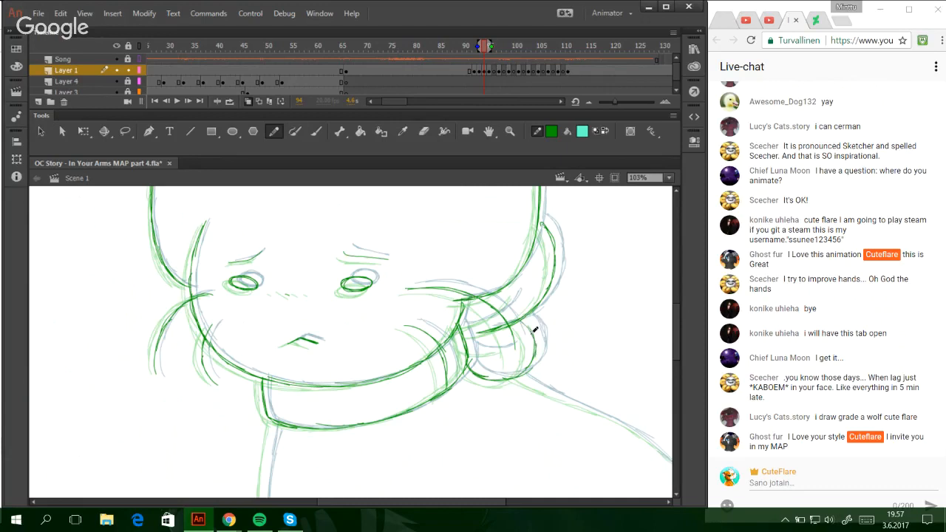
drag(466, 345, 507, 351)
mouse_move(463, 325)
mouse_down()
mouse_move(490, 317)
mouse_move(516, 292)
mouse_up()
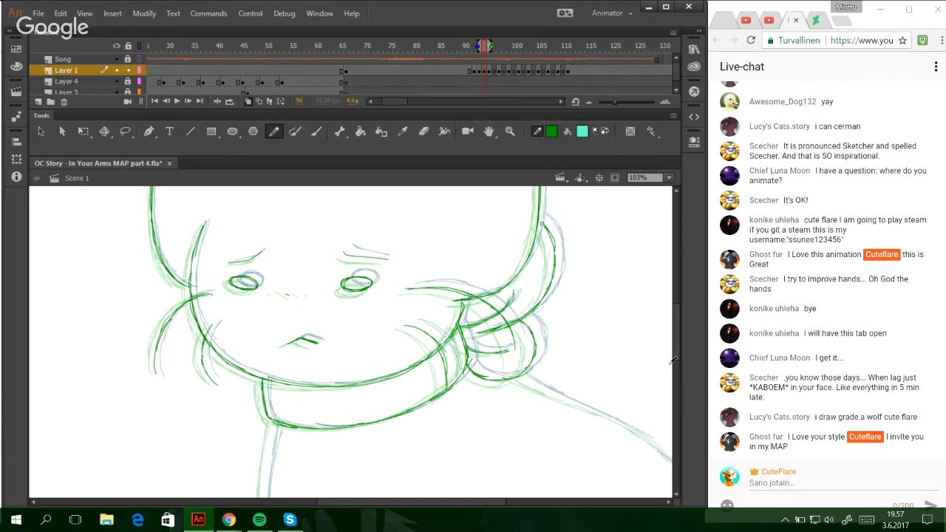
- Draw the left body contour running down from the neck band between the onion-skin guides
scroll(674, 360, down, 3)
scroll(669, 362, down, 2)
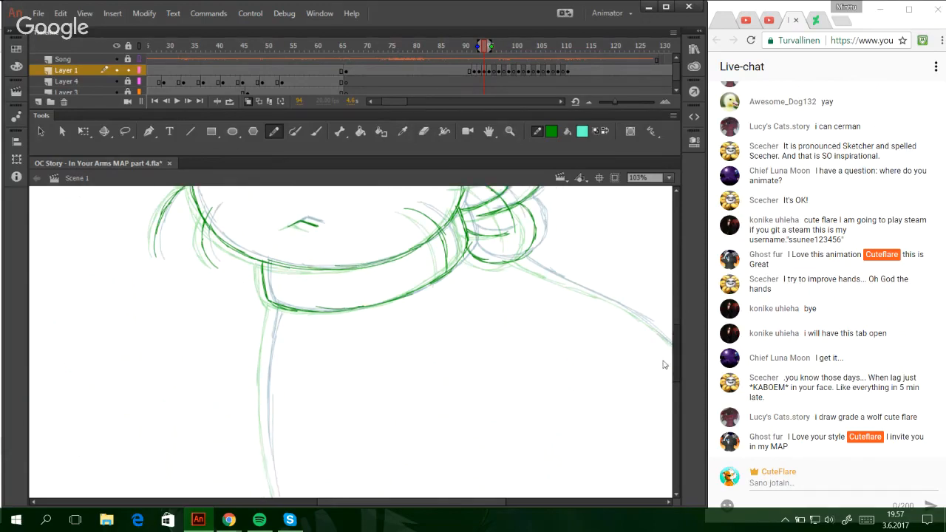
scroll(662, 365, down, 3)
mouse_move(281, 448)
mouse_down()
mouse_move(264, 323)
mouse_move(275, 230)
mouse_up()
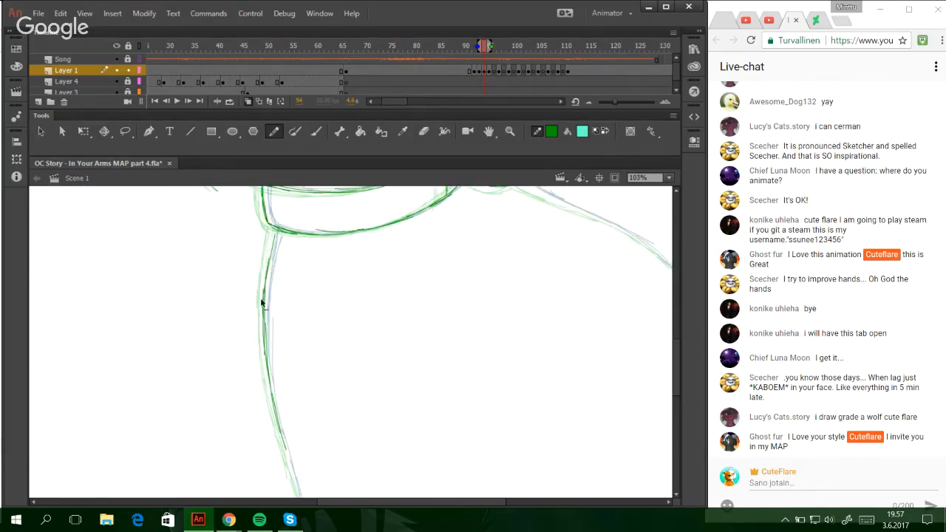
key(ctrl+z)
drag(265, 270, 273, 243)
drag(263, 294, 277, 227)
key(ctrl+z)
- Draw the shoulder and back contour from beneath the hair tuft down the right side of the body
drag(412, 503, 445, 503)
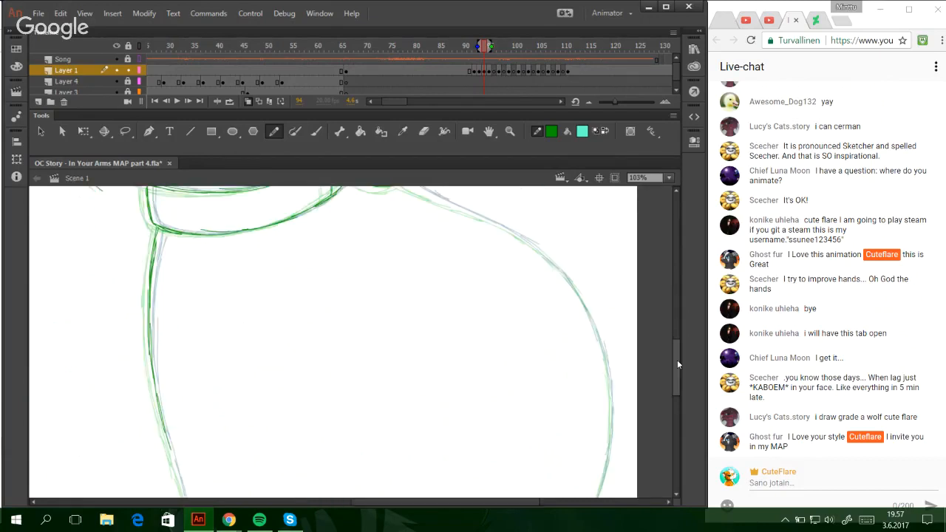
scroll(677, 363, up, 3)
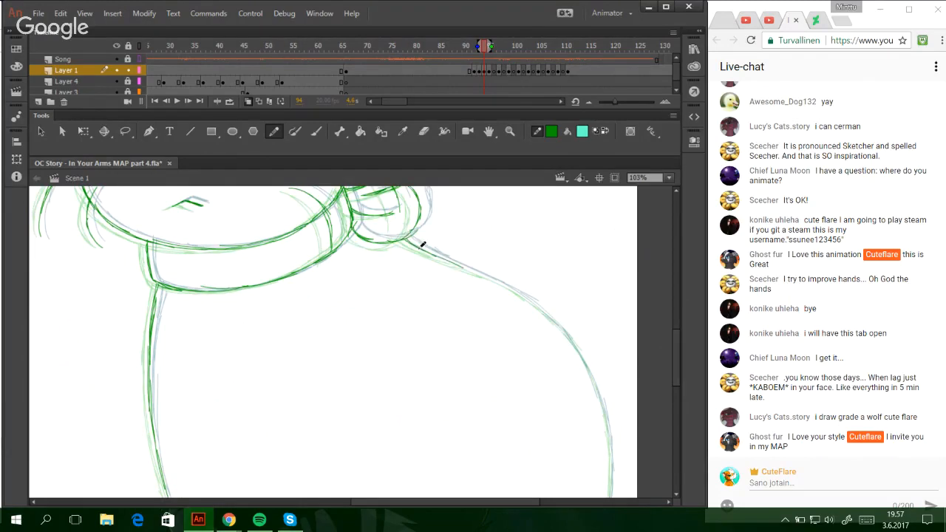
mouse_move(423, 245)
mouse_down()
mouse_move(564, 320)
mouse_move(589, 363)
mouse_up()
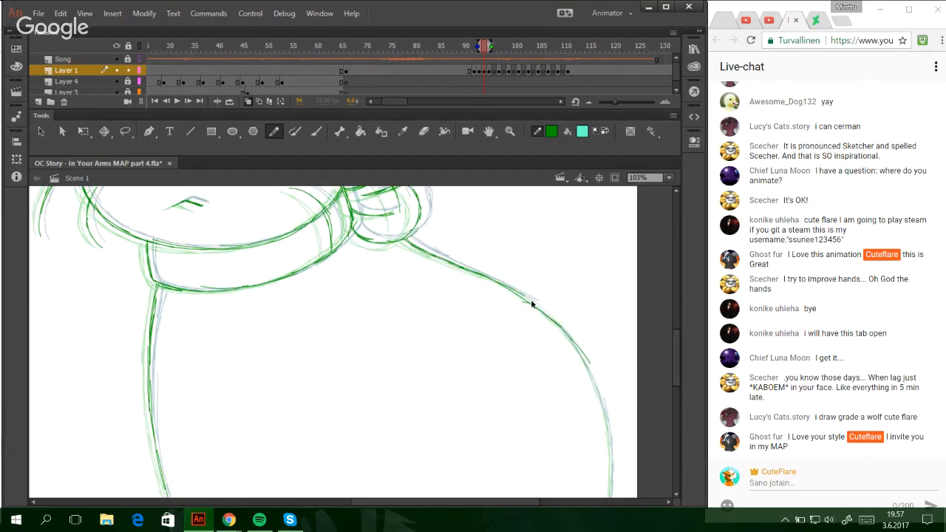
mouse_move(531, 303)
mouse_down()
mouse_move(572, 387)
mouse_move(589, 371)
mouse_move(610, 460)
mouse_up()
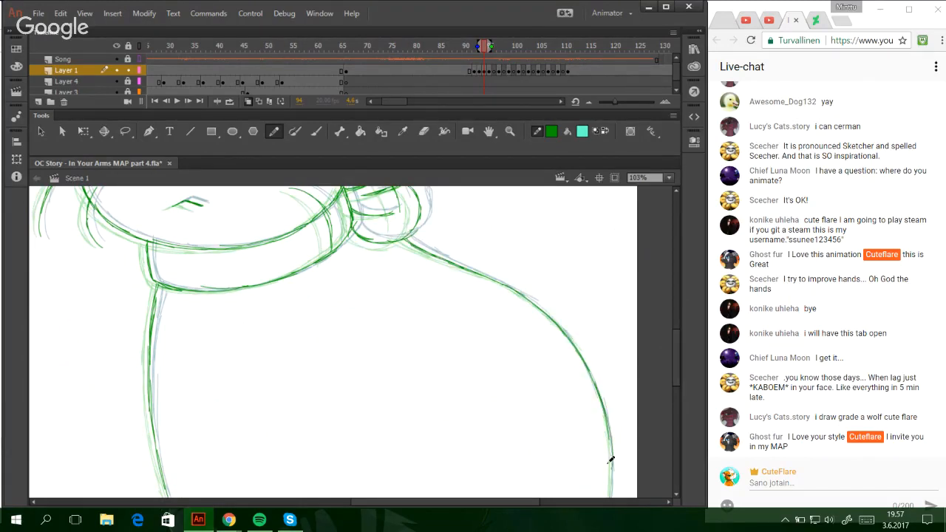
drag(605, 422, 609, 495)
- Extend both body sides downward and draw the rounded base and long curved line beneath the stage's lower edge
drag(675, 372, 676, 406)
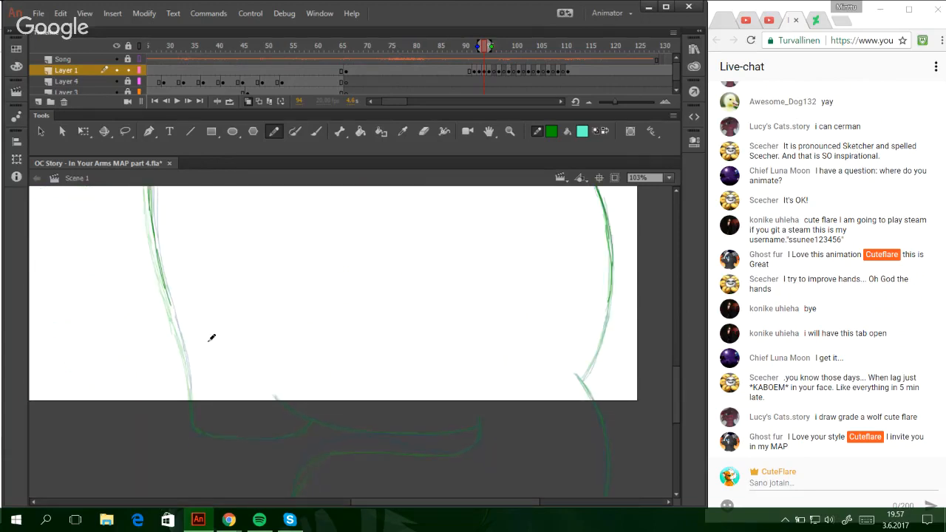
drag(174, 297, 186, 354)
drag(165, 296, 196, 408)
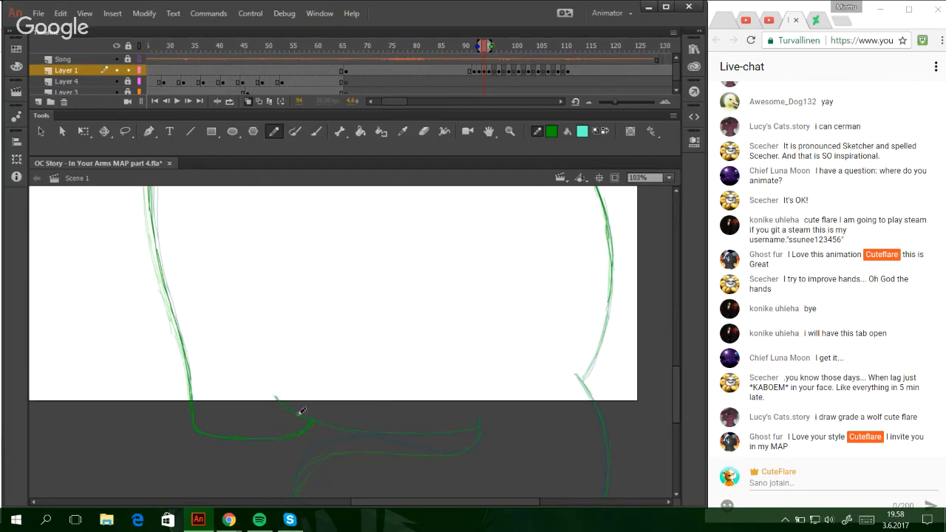
drag(274, 397, 337, 424)
drag(584, 375, 606, 311)
- Turn on Layer 1's outline display and draw the large curled shape beneath the stage, up to the back's lower end
drag(676, 401, 677, 417)
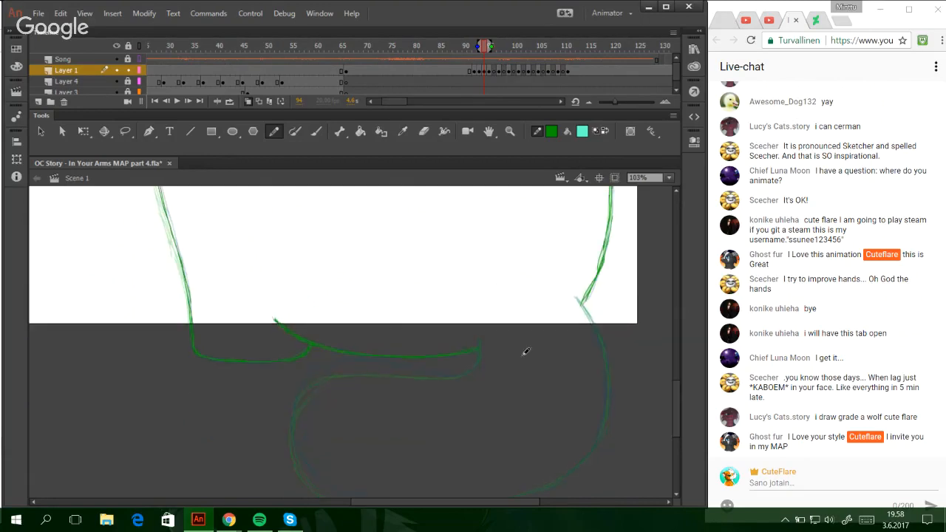
click(136, 71)
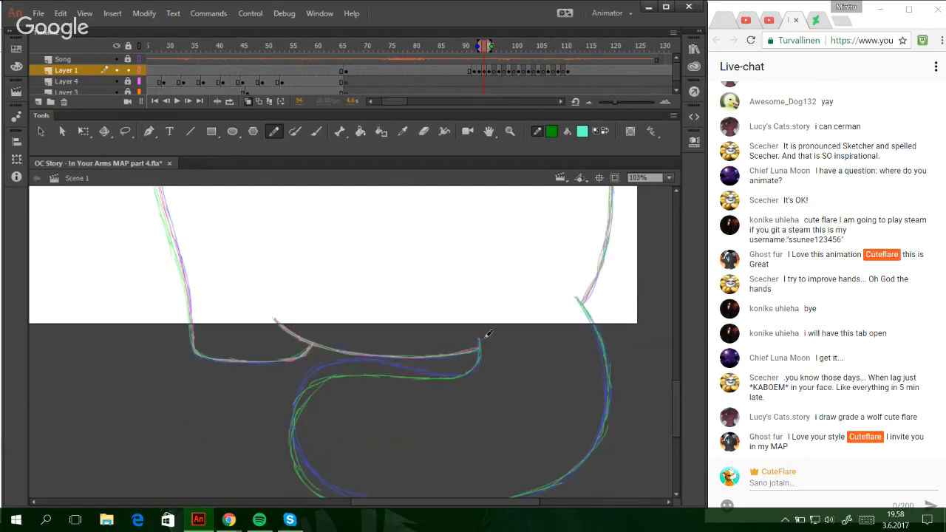
drag(479, 342, 459, 373)
mouse_move(479, 342)
mouse_down()
mouse_move(458, 375)
mouse_move(318, 372)
mouse_move(296, 416)
mouse_up()
drag(319, 373, 299, 405)
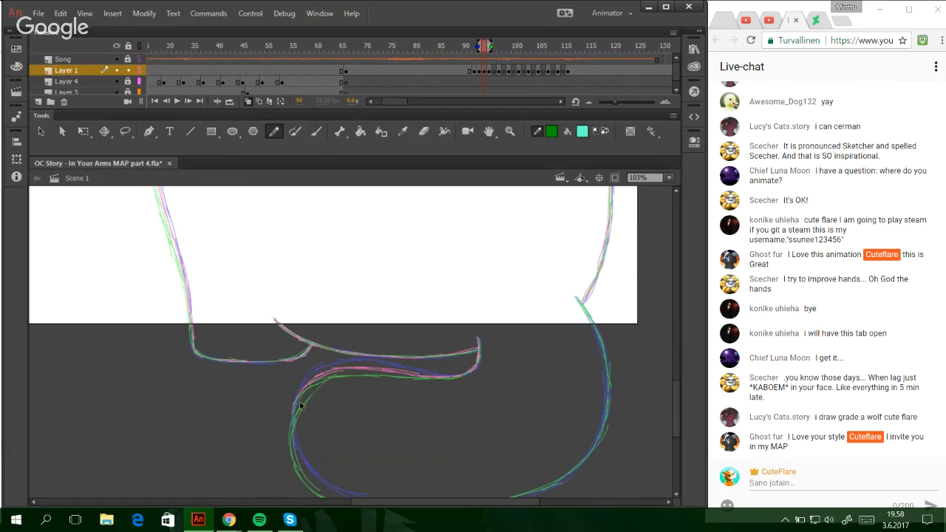
scroll(679, 414, down, 3)
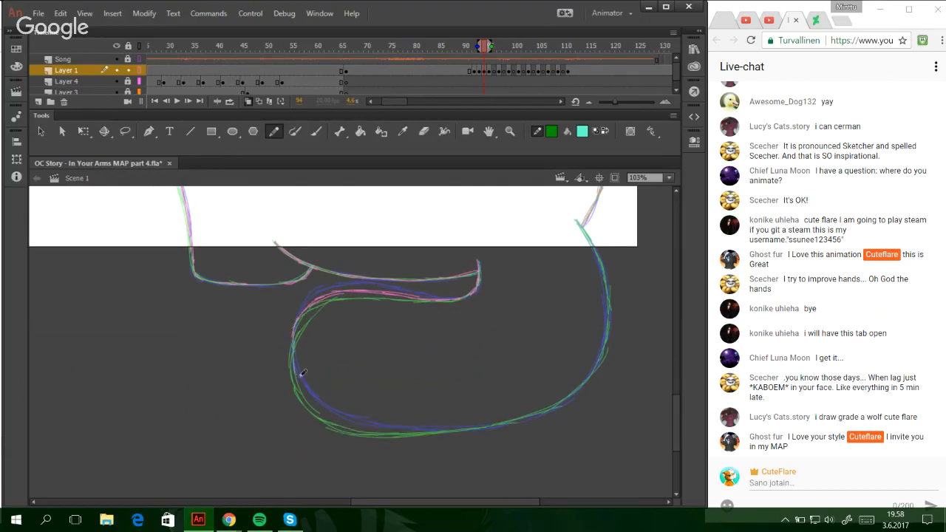
mouse_move(314, 399)
mouse_down()
mouse_move(338, 415)
mouse_move(418, 427)
mouse_move(544, 414)
mouse_move(588, 383)
mouse_move(606, 339)
mouse_up()
mouse_move(581, 389)
mouse_down()
mouse_move(604, 329)
mouse_move(603, 267)
mouse_move(577, 221)
mouse_up()
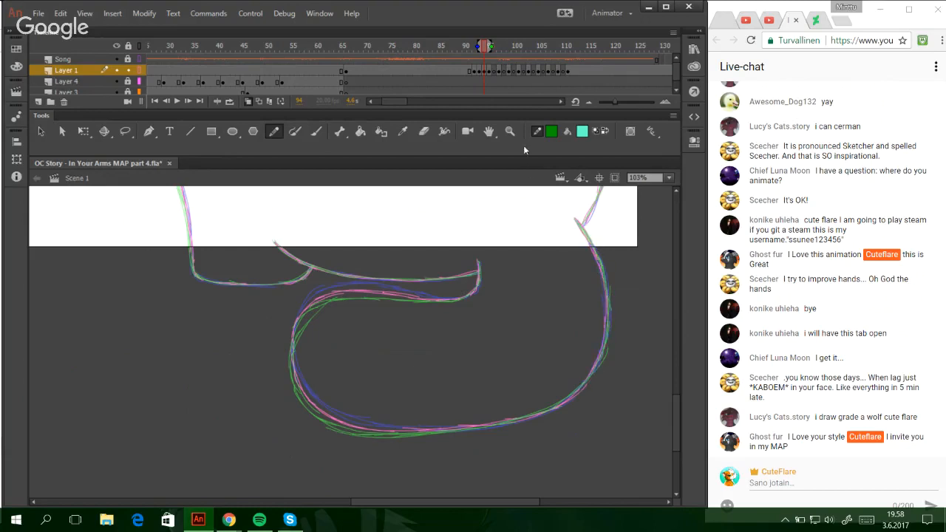
- Go to frame 96 of Layer 1 and draw the curled shape's upper edge, left bend and underside between the guides
mouse_move(671, 416)
mouse_down()
mouse_move(656, 326)
mouse_move(677, 413)
mouse_up()
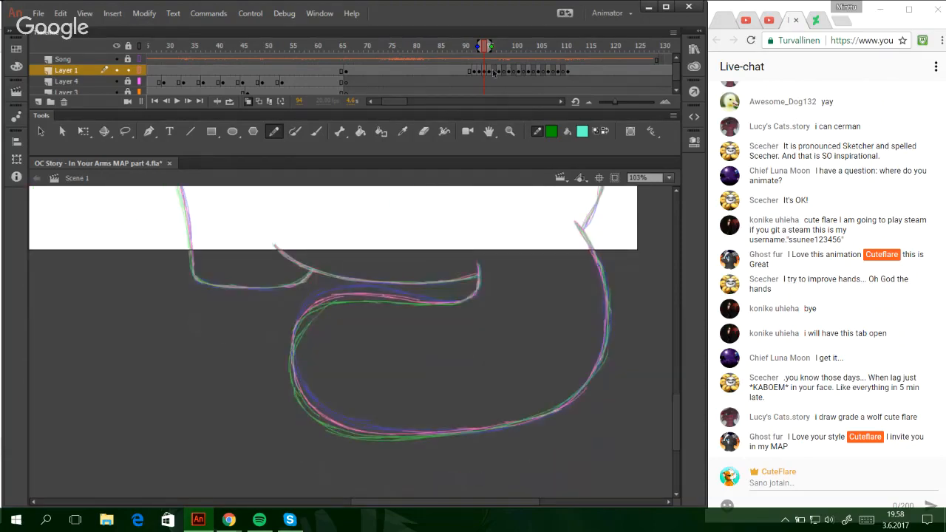
click(493, 71)
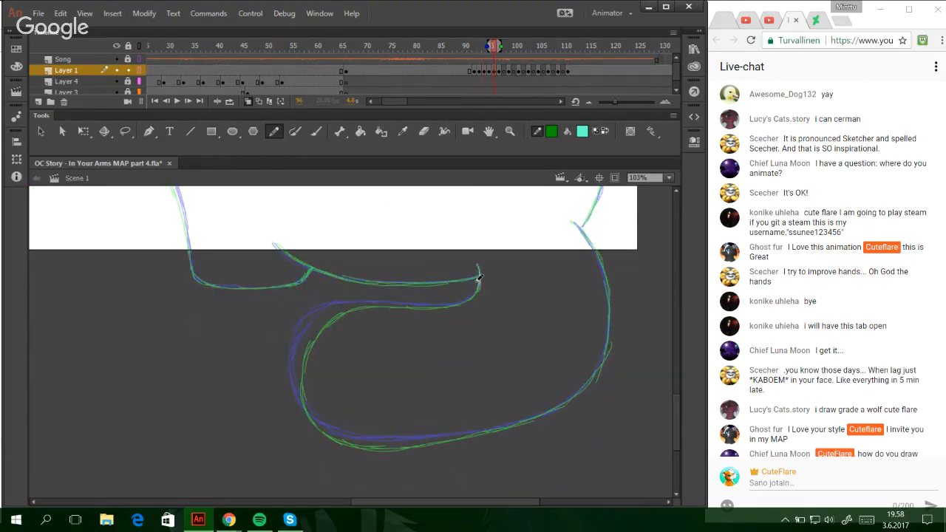
drag(478, 289, 454, 303)
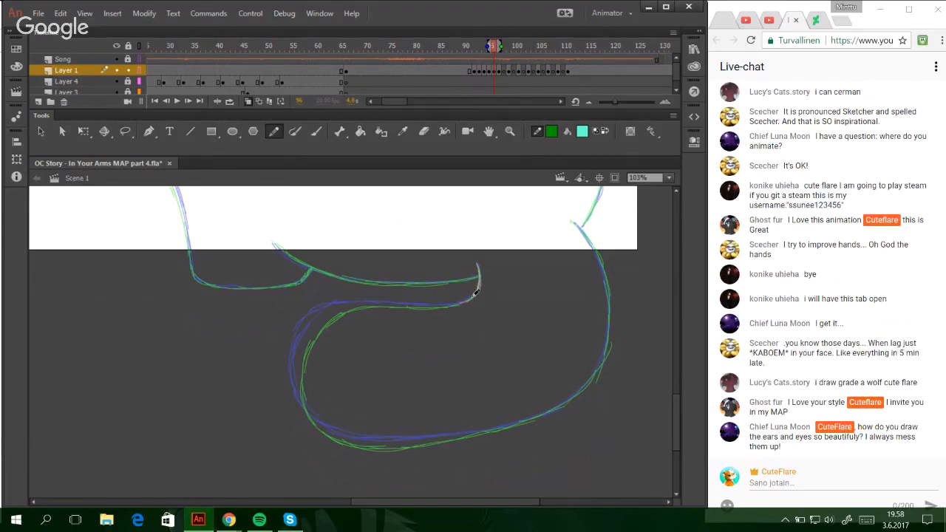
mouse_move(478, 289)
mouse_down()
mouse_move(443, 304)
mouse_move(347, 304)
mouse_move(318, 317)
mouse_move(306, 338)
mouse_up()
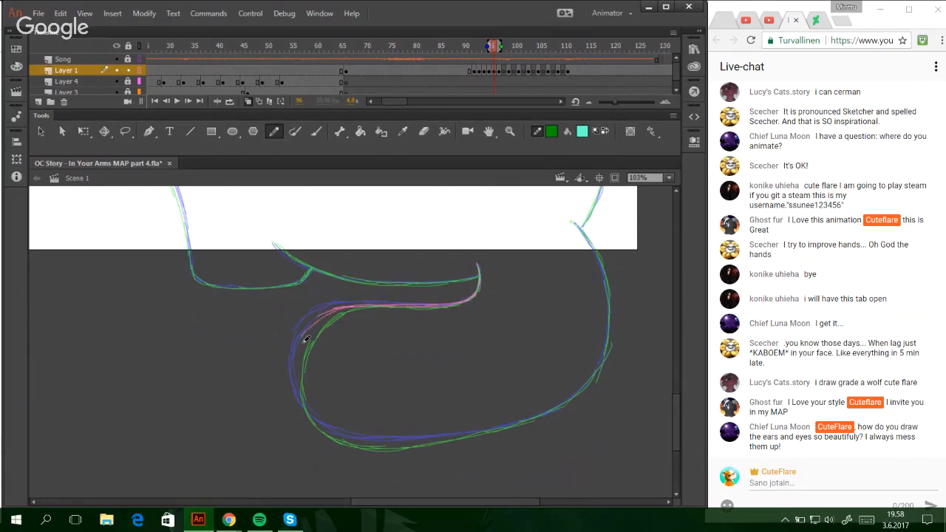
key(ctrl+z)
mouse_move(343, 305)
mouse_down()
mouse_move(302, 354)
mouse_move(306, 394)
mouse_up()
drag(301, 345, 335, 426)
key(ctrl+z)
mouse_move(302, 386)
mouse_down()
mouse_move(329, 429)
mouse_move(351, 437)
mouse_up()
key(ctrl+z)
mouse_move(299, 369)
mouse_down()
mouse_move(321, 418)
mouse_move(355, 440)
mouse_move(428, 437)
mouse_up()
mouse_move(460, 431)
mouse_down()
mouse_move(514, 420)
mouse_move(598, 370)
mouse_up()
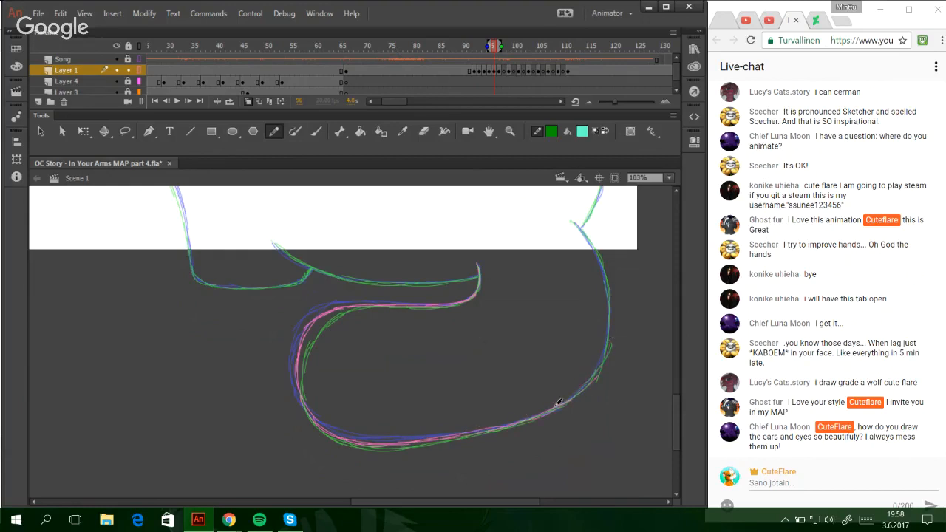
- On frame 96, draw the curled shape's right side up to the notch at the back's lower end
mouse_move(562, 403)
mouse_down()
mouse_move(604, 355)
mouse_move(561, 403)
mouse_move(604, 354)
mouse_up()
drag(586, 387, 610, 331)
mouse_move(595, 371)
mouse_down()
mouse_move(610, 294)
mouse_move(605, 346)
mouse_move(604, 279)
mouse_up()
mouse_move(610, 319)
mouse_down()
mouse_move(597, 259)
mouse_move(573, 222)
mouse_up()
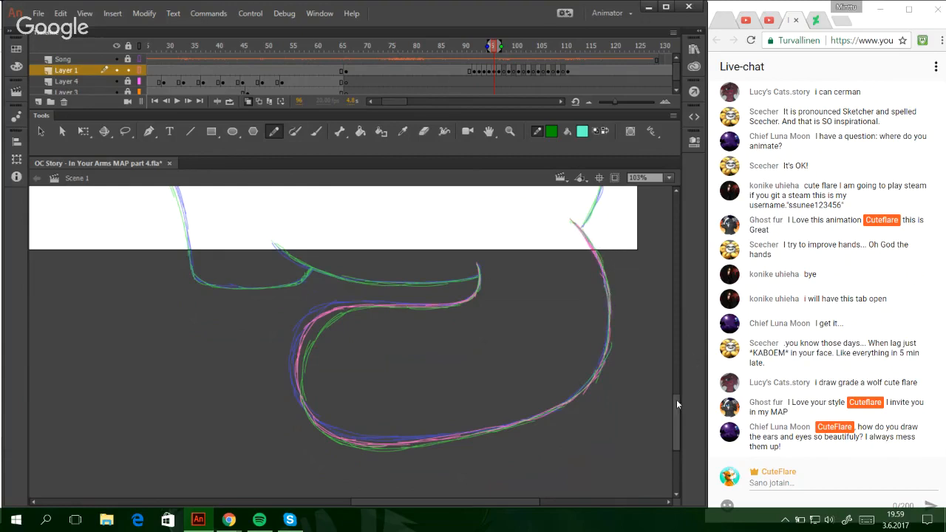
- Draw the long curved line at the stage's lower edge and the right back contour above the notch
scroll(674, 397, up, 5)
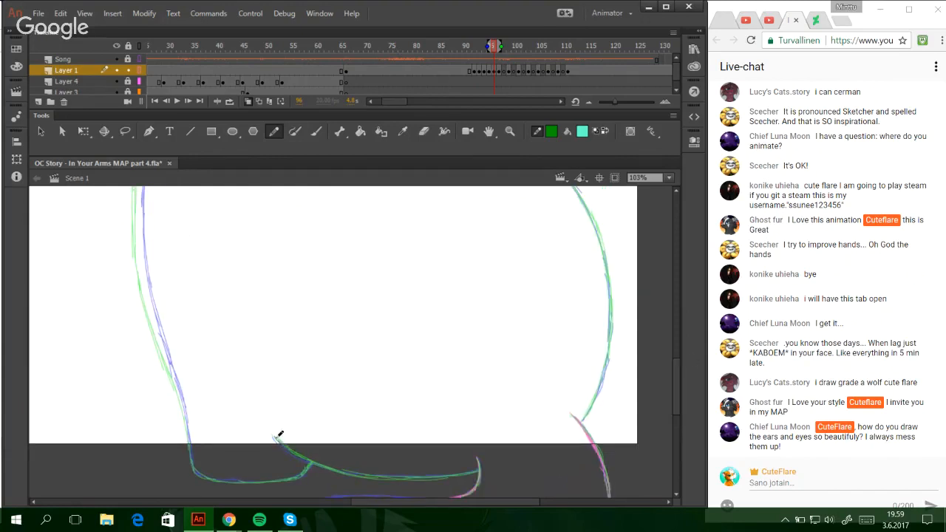
mouse_move(277, 438)
mouse_down()
mouse_move(338, 472)
mouse_move(274, 437)
mouse_move(353, 474)
mouse_move(343, 470)
mouse_move(481, 464)
mouse_up()
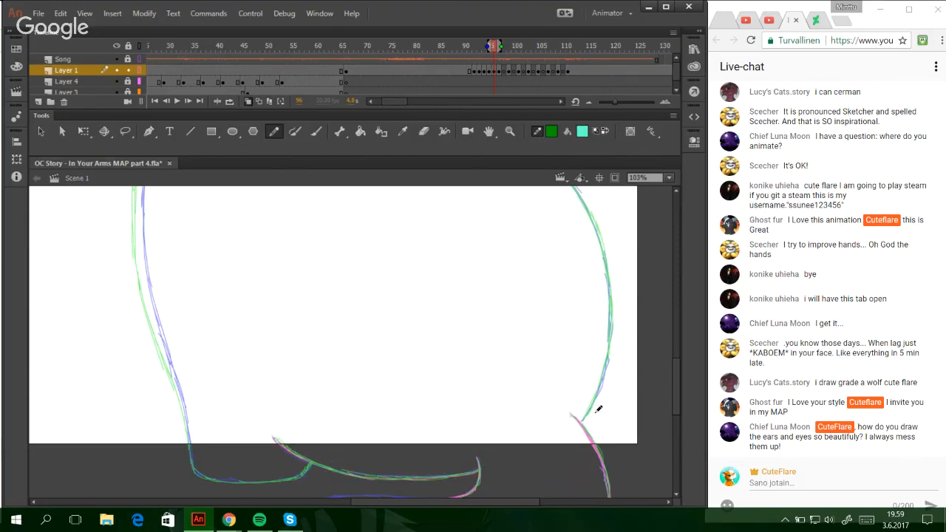
mouse_move(583, 420)
mouse_down()
mouse_move(601, 391)
mouse_move(611, 308)
mouse_move(603, 242)
mouse_move(573, 185)
mouse_up()
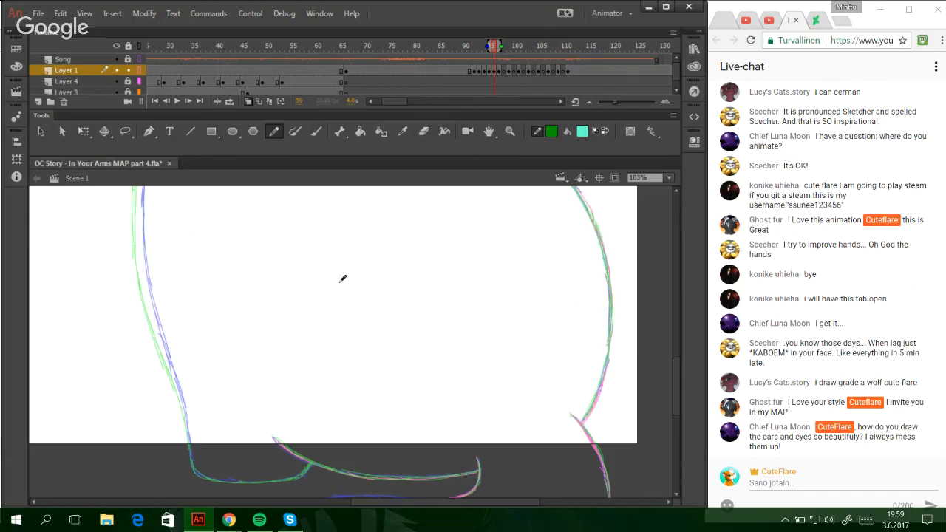
- Draw the left body contour down past the stage's lower edge and around the rounded base
drag(135, 202, 142, 270)
key(ctrl+z)
drag(136, 202, 147, 295)
drag(140, 254, 160, 328)
drag(143, 276, 164, 352)
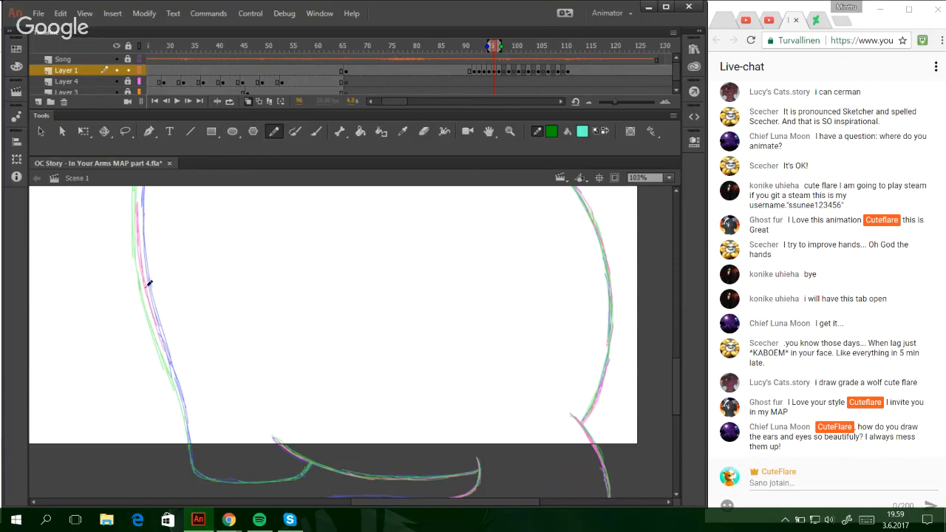
drag(147, 294, 174, 375)
drag(158, 323, 187, 404)
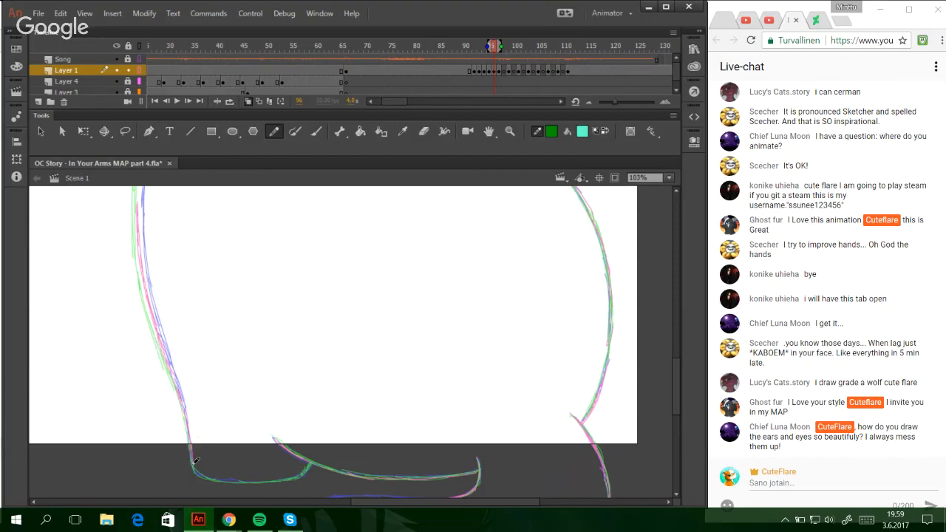
mouse_move(198, 463)
mouse_down()
mouse_move(227, 479)
mouse_move(197, 474)
mouse_move(275, 477)
mouse_up()
drag(213, 480, 300, 473)
- Draw the back's upper contour from beside the neck fur over the shoulder to the existing right back line
drag(469, 502, 448, 508)
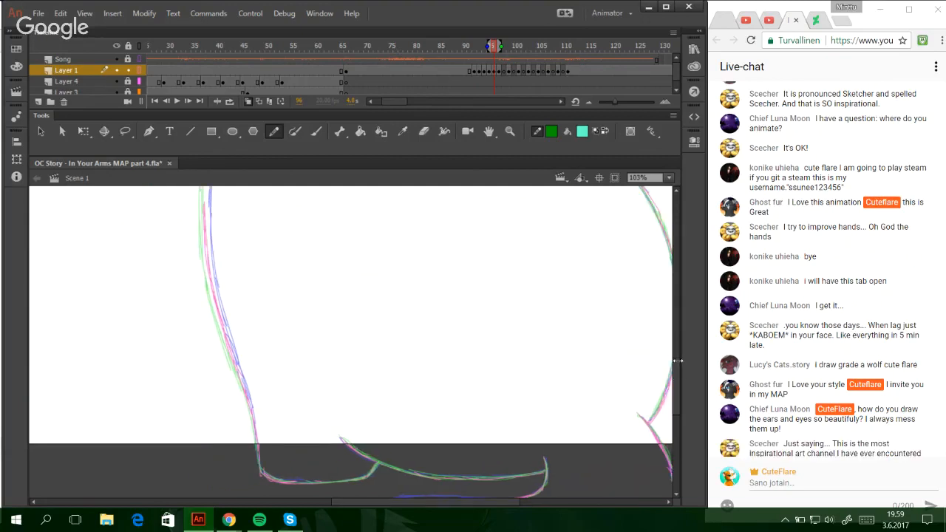
scroll(490, 332, up, 3)
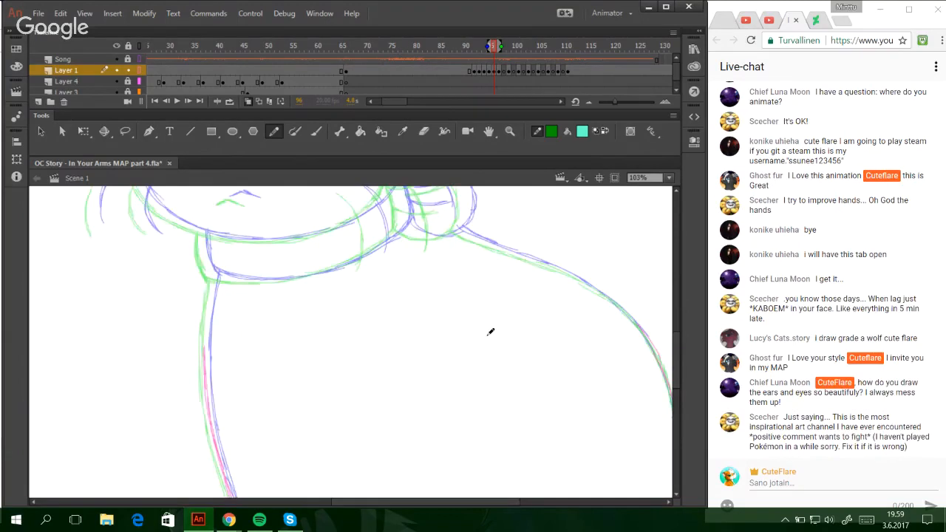
scroll(419, 313, right, 1)
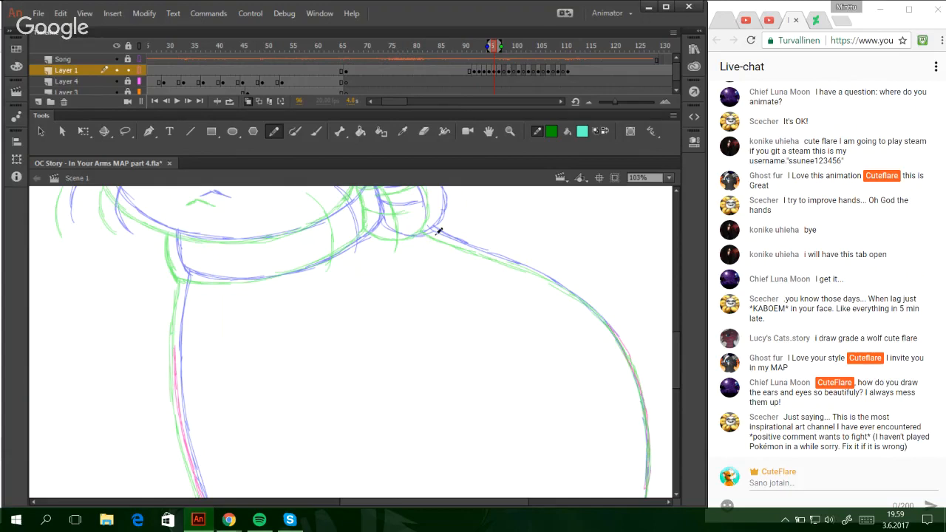
mouse_move(427, 228)
mouse_down()
mouse_move(535, 269)
mouse_move(572, 302)
mouse_up()
mouse_move(541, 271)
mouse_down()
mouse_move(584, 297)
mouse_move(637, 358)
mouse_up()
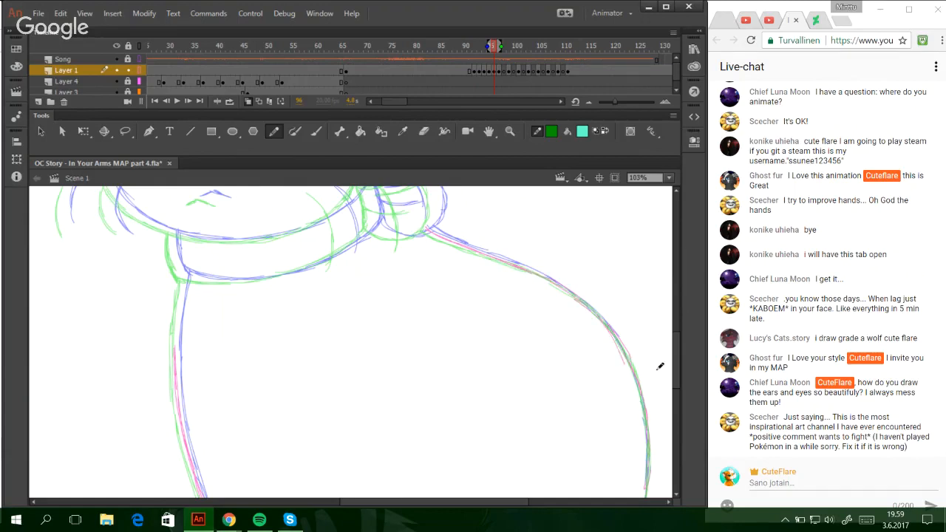
- Draw the right ear's upper edge and outer side, and the right cheek line, midway between the onion-skin guides
mouse_move(677, 381)
mouse_down()
mouse_move(638, 355)
mouse_move(675, 340)
mouse_move(628, 324)
mouse_up()
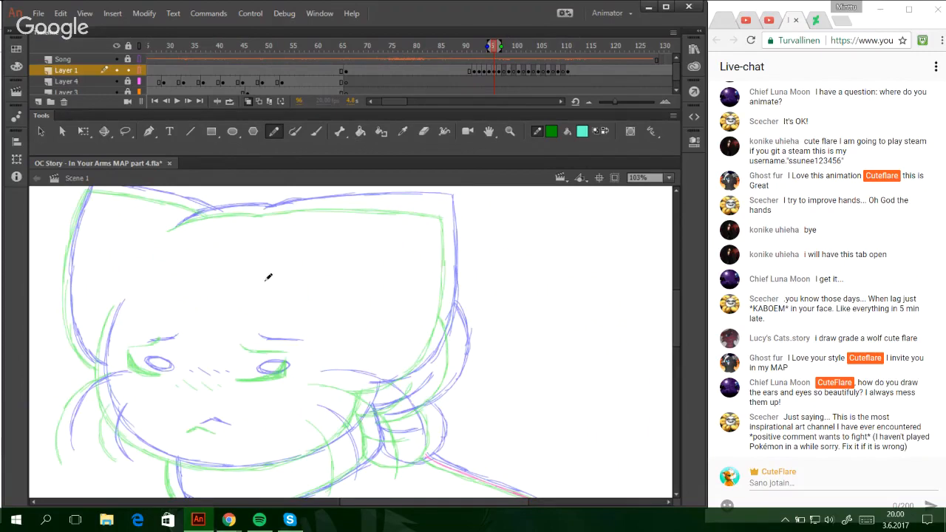
mouse_move(262, 209)
mouse_down()
mouse_move(305, 200)
mouse_move(446, 201)
mouse_up()
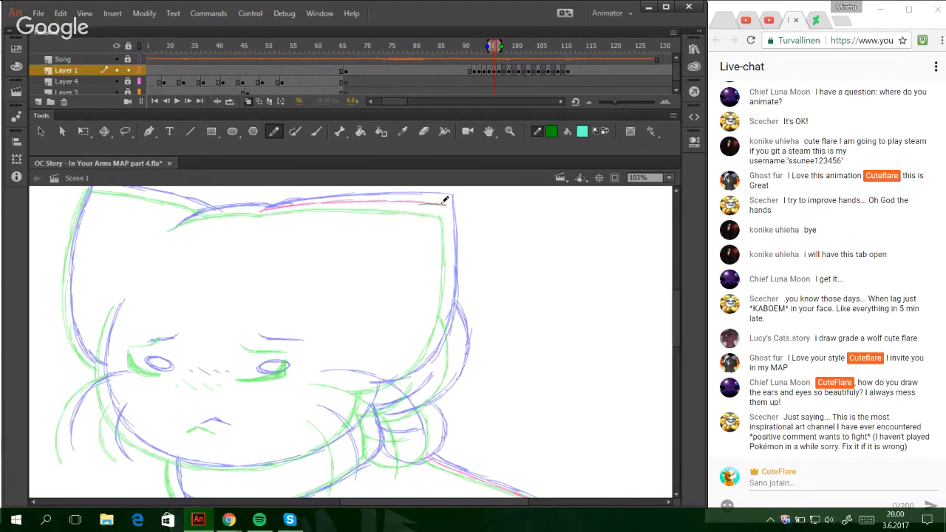
drag(357, 385, 399, 380)
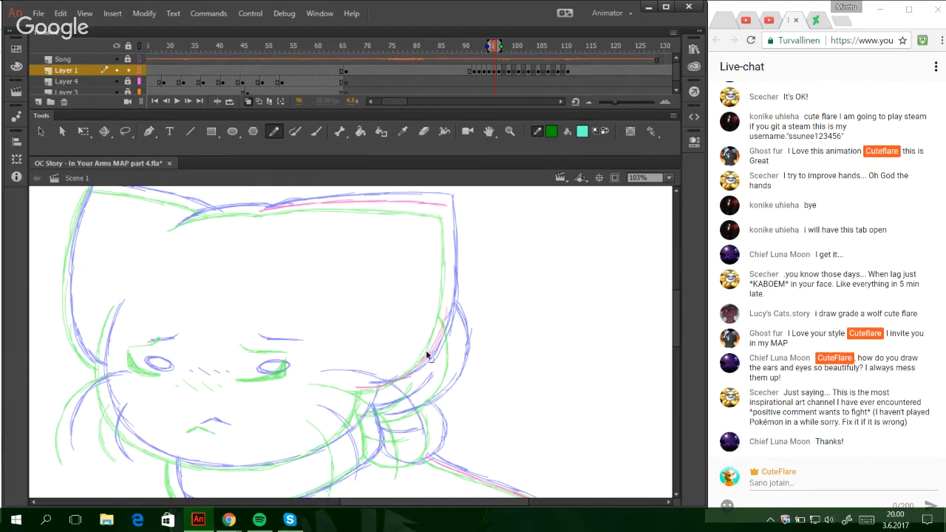
drag(436, 341, 449, 266)
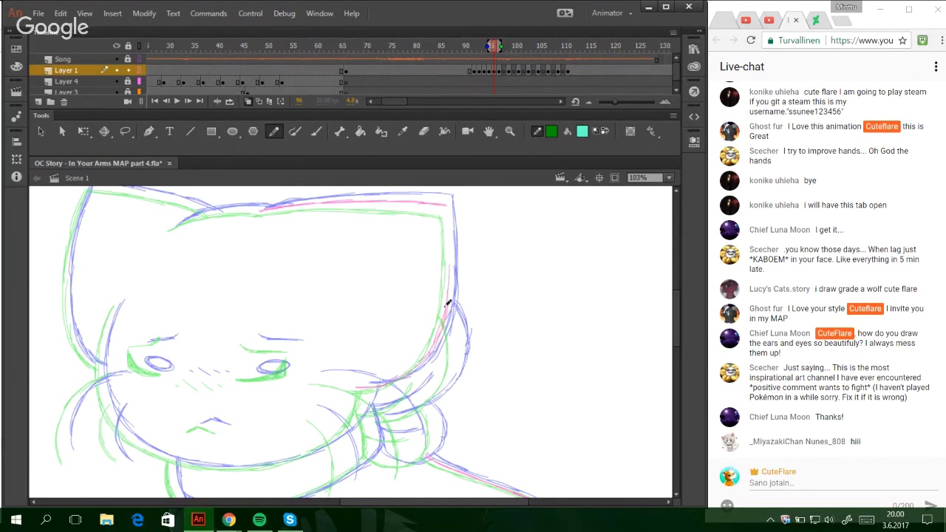
mouse_move(445, 306)
mouse_down()
mouse_move(449, 226)
mouse_move(447, 298)
mouse_move(447, 249)
mouse_up()
key(ctrl+z)
key(ctrl+z)
drag(445, 301, 448, 220)
drag(447, 270, 448, 203)
- Draw the face's left edge and the rounded chin line across to the right cheek
scroll(677, 336, down, 5)
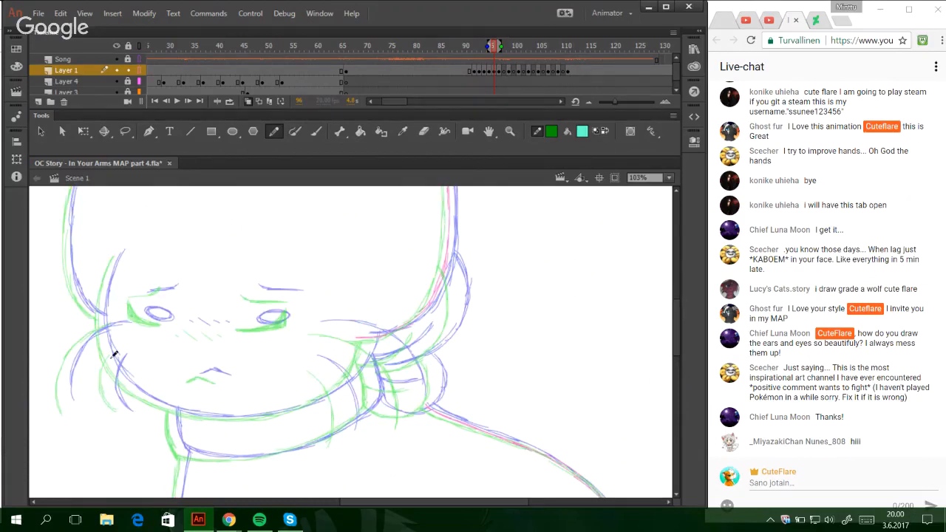
mouse_move(118, 253)
mouse_down()
mouse_move(105, 317)
mouse_move(112, 260)
mouse_move(107, 345)
mouse_up()
key(ctrl+z)
mouse_move(109, 276)
mouse_down()
mouse_move(105, 342)
mouse_move(106, 324)
mouse_move(117, 360)
mouse_move(110, 276)
mouse_move(111, 353)
mouse_move(105, 306)
mouse_move(100, 319)
mouse_move(112, 363)
mouse_up()
key(ctrl+z)
key(ctrl+z)
key(ctrl+z)
drag(101, 325, 127, 381)
mouse_move(107, 345)
mouse_down()
mouse_move(130, 383)
mouse_move(120, 373)
mouse_move(166, 404)
mouse_move(128, 377)
mouse_move(149, 399)
mouse_move(254, 417)
mouse_up()
key(ctrl+z)
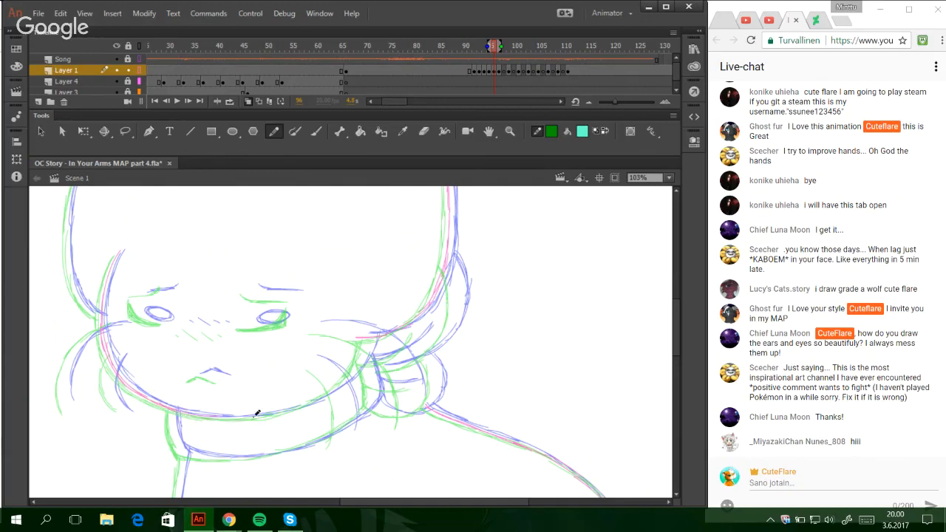
mouse_move(197, 409)
mouse_down()
mouse_move(264, 418)
mouse_move(330, 386)
mouse_up()
drag(254, 418, 343, 381)
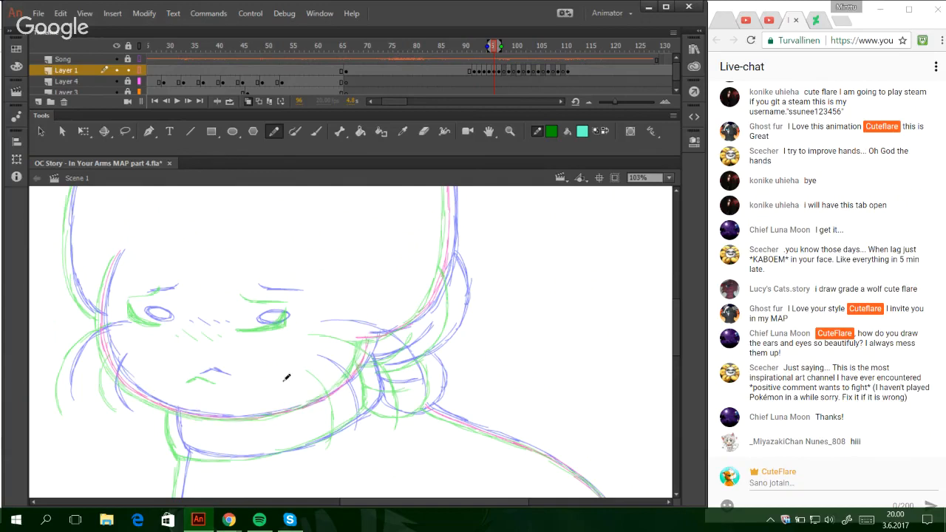
- Draw the neck band below the chin with both its ends, and extend the left body contour up to it
drag(183, 448, 172, 408)
drag(189, 448, 298, 444)
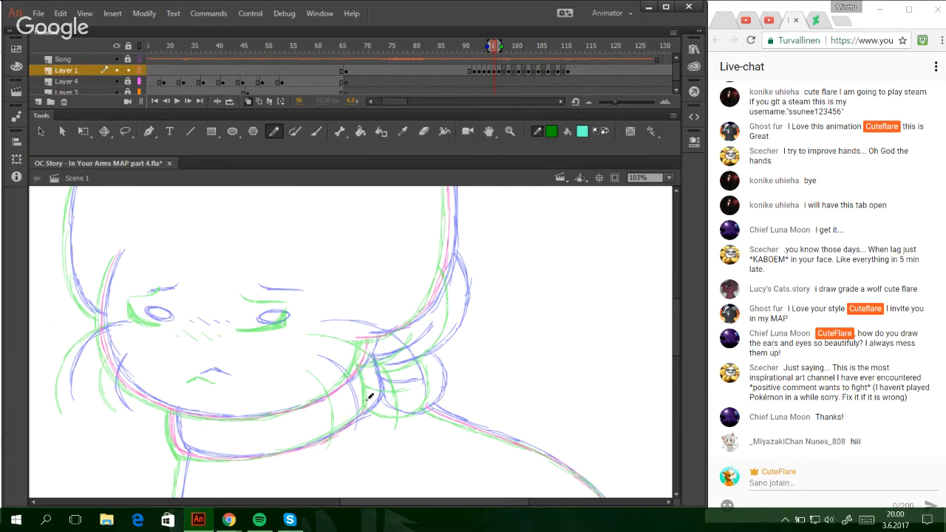
drag(376, 399, 371, 362)
drag(675, 340, 678, 364)
mouse_move(178, 400)
mouse_down()
mouse_move(177, 377)
mouse_move(175, 413)
mouse_move(184, 333)
mouse_up()
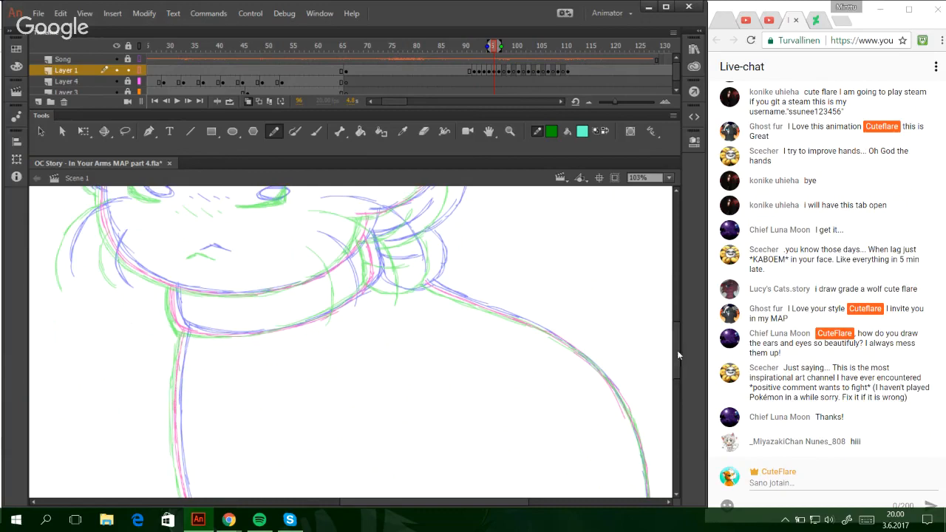
- Draw the outer curve of the fur tuft behind the right cheek and switch Layer 1 from outline to full-colour display
drag(677, 352, 676, 326)
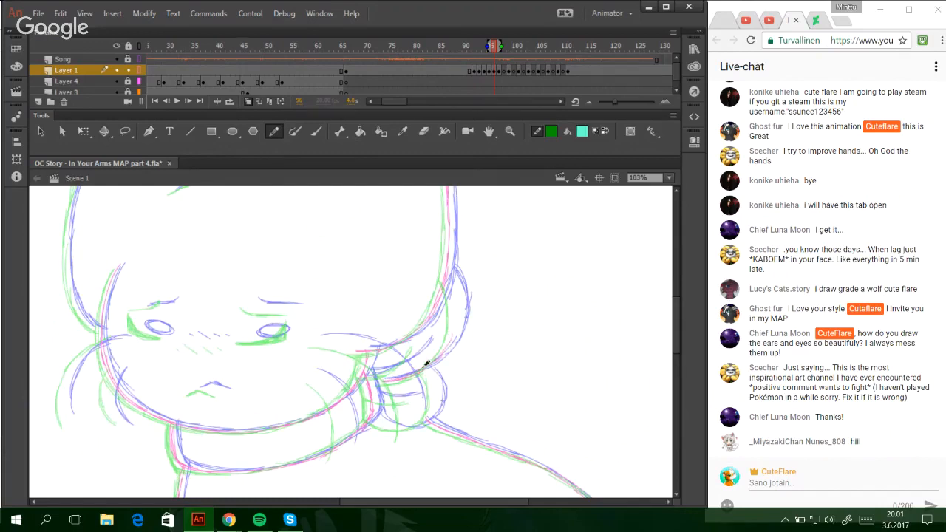
drag(456, 301, 444, 351)
drag(452, 284, 456, 326)
click(247, 101)
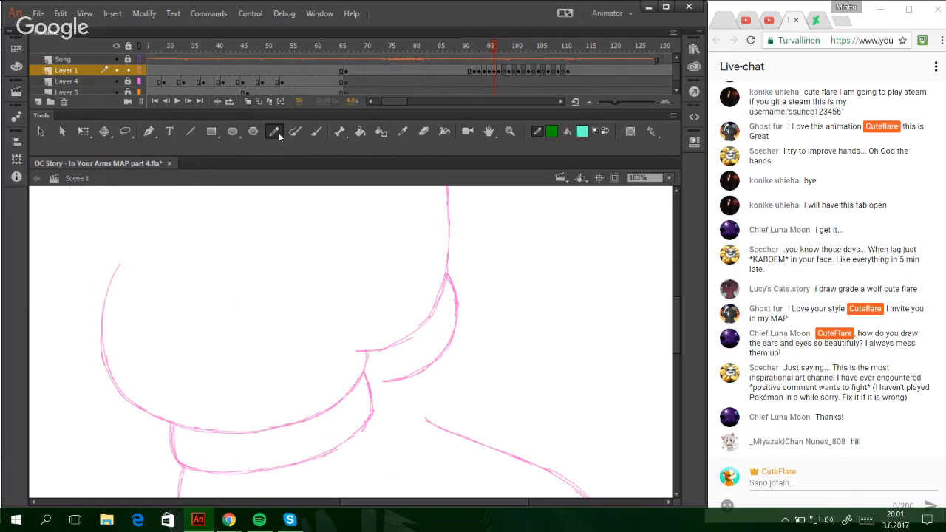
click(246, 101)
click(142, 71)
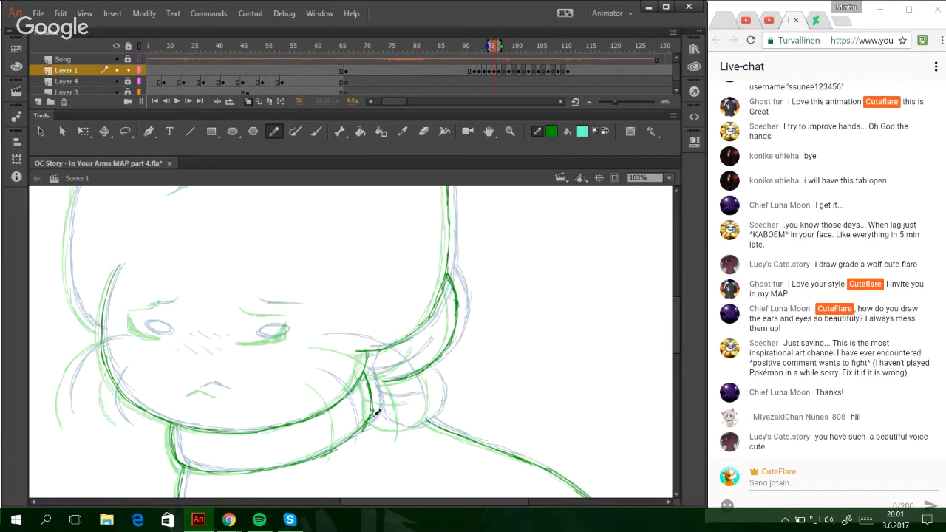
- Draw the lower rounded tuft beside the neck band and the inner strands between it and the right cheek
mouse_move(373, 416)
mouse_down()
mouse_move(403, 427)
mouse_move(426, 420)
mouse_move(439, 400)
mouse_move(423, 362)
mouse_up()
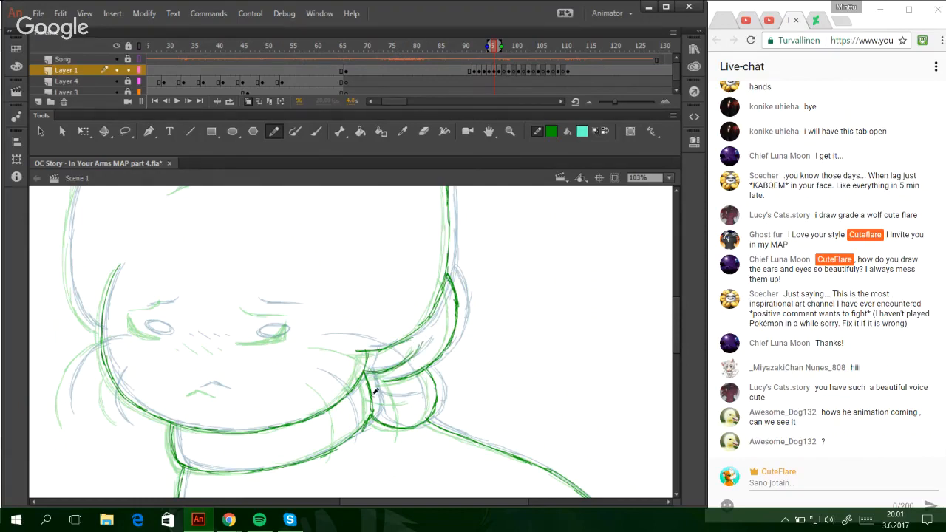
drag(380, 396, 409, 399)
key(ctrl+z)
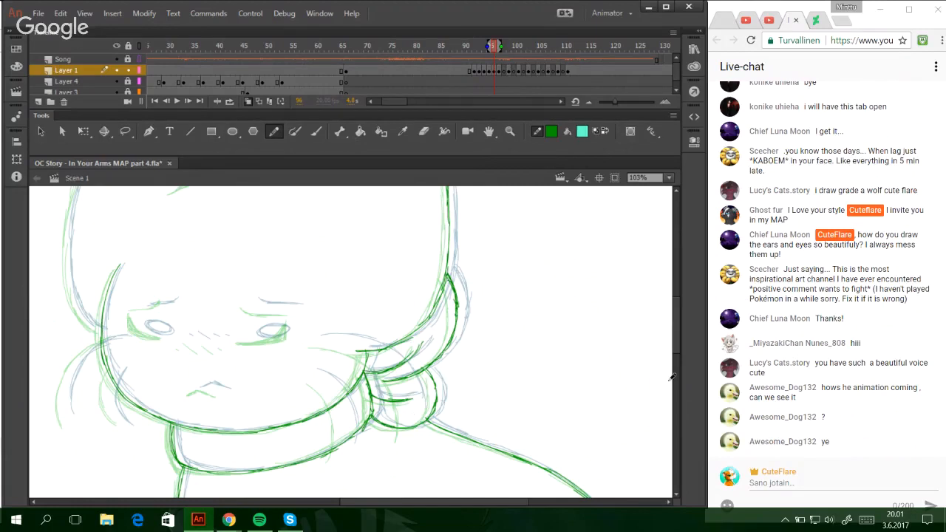
- Save the document, relaunch Adobe Animate and reopen "OC Story - In Your Arms MAP part 4.fla"
drag(677, 347, 680, 331)
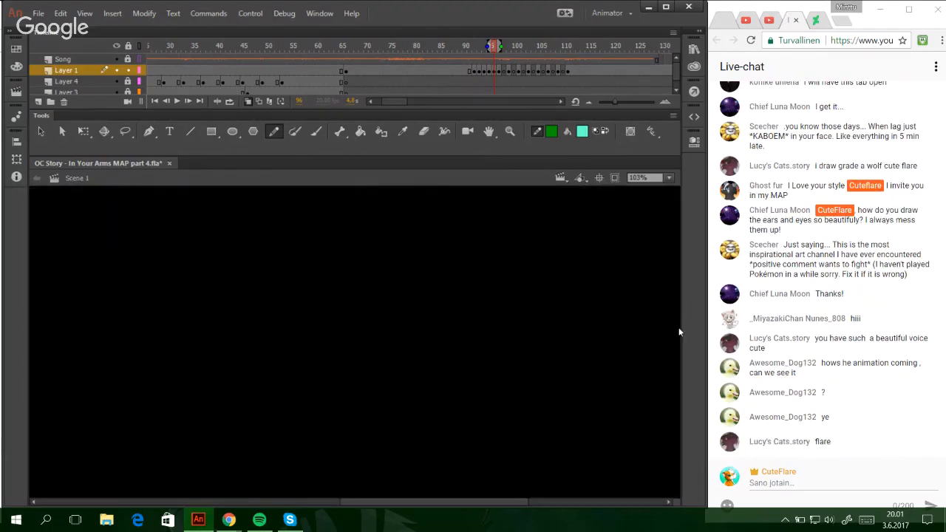
key(ctrl+s)
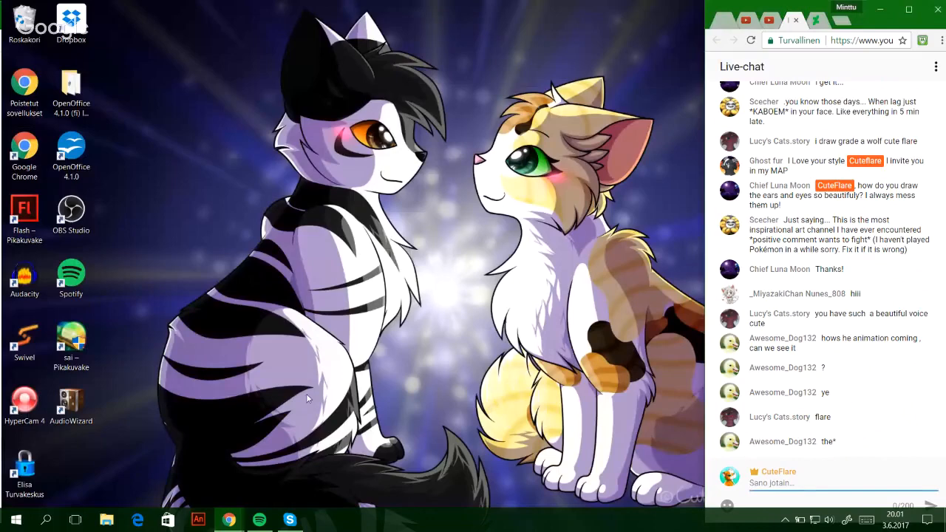
click(202, 517)
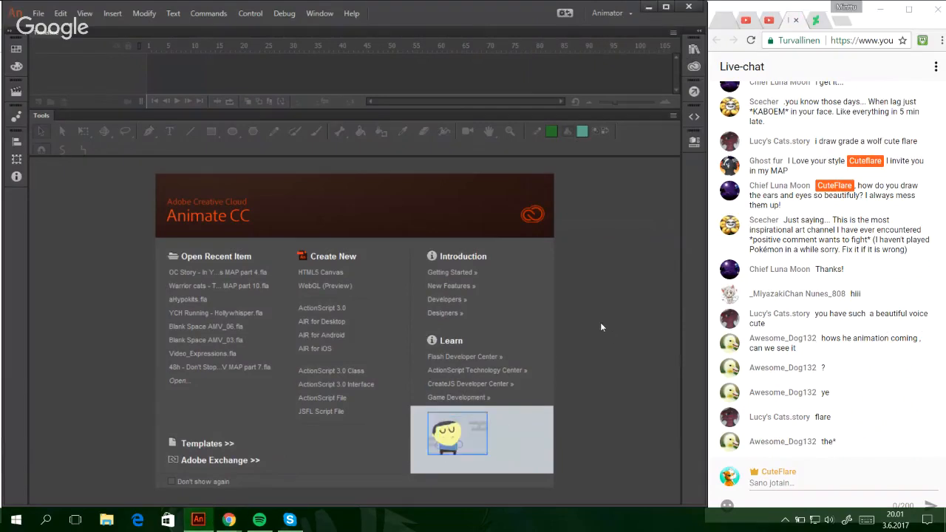
click(193, 272)
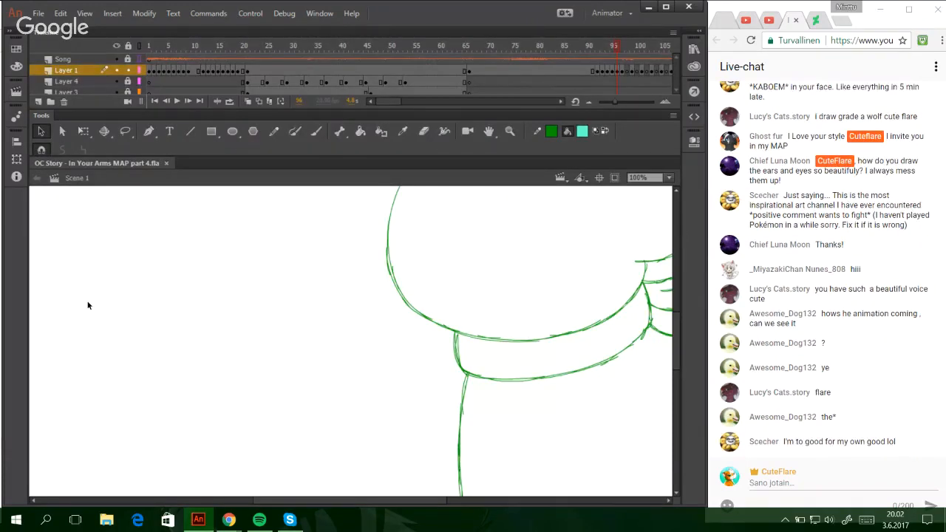
- Choose the Pencil tool and turn on onion skinning, narrowed to one frame either side of frame 96
drag(373, 501, 475, 502)
mouse_move(676, 350)
mouse_down()
mouse_move(689, 434)
mouse_move(674, 323)
mouse_up()
click(273, 131)
click(139, 70)
click(139, 71)
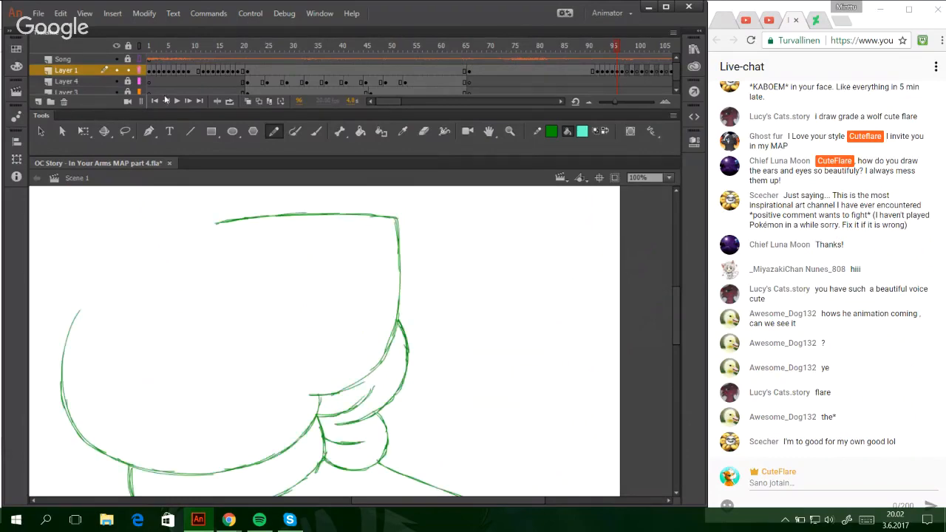
click(248, 101)
drag(446, 501, 418, 501)
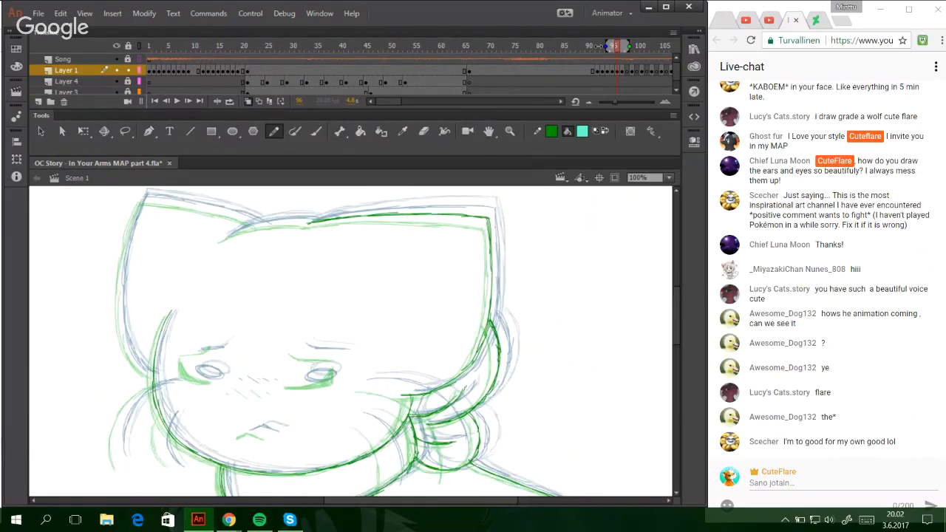
drag(606, 46, 612, 46)
click(623, 45)
click(617, 46)
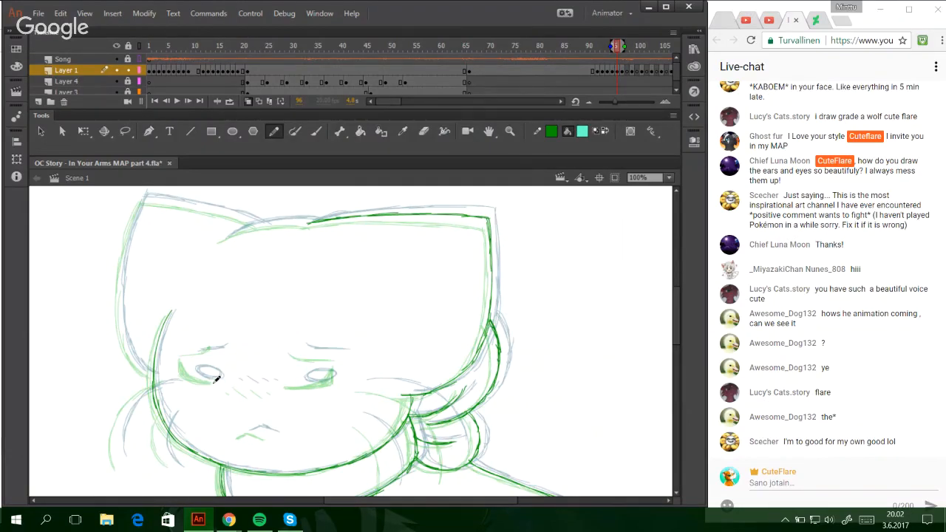
- Draw both half-closed eyes, the two eyebrows and the short blush strokes between the eyes
mouse_move(198, 374)
mouse_down()
mouse_move(186, 371)
mouse_move(214, 379)
mouse_move(184, 372)
mouse_up()
mouse_move(316, 373)
mouse_down()
mouse_move(300, 383)
mouse_move(331, 374)
mouse_move(316, 350)
mouse_up()
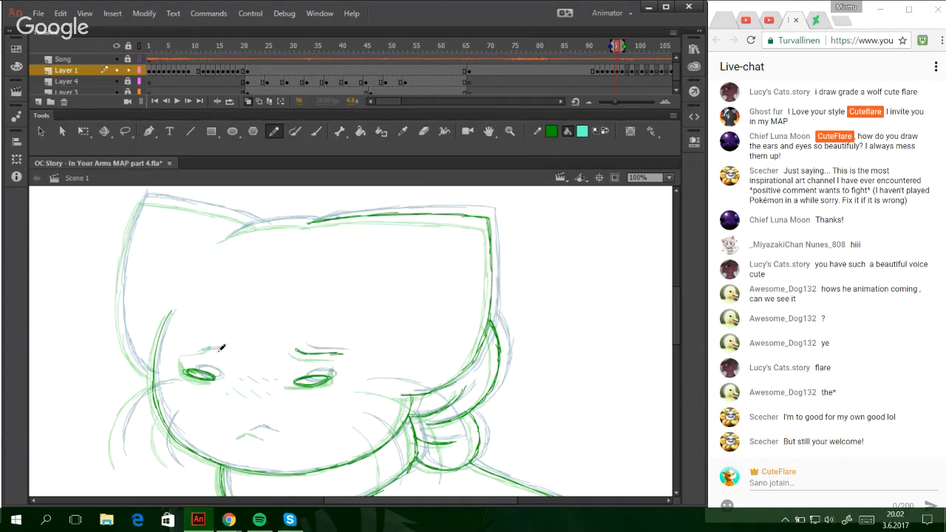
drag(190, 351, 223, 342)
drag(241, 376, 267, 383)
key(ctrl+z)
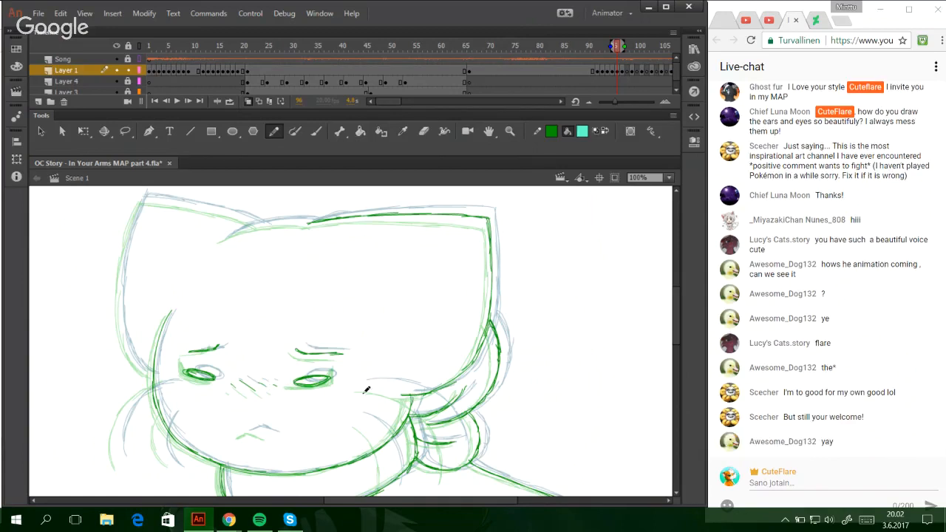
- Draw the curved fur strands at the right and left cheeks and the small frowning mouth
drag(360, 387, 453, 437)
mouse_move(360, 414)
mouse_down()
mouse_move(381, 434)
mouse_move(386, 485)
mouse_up()
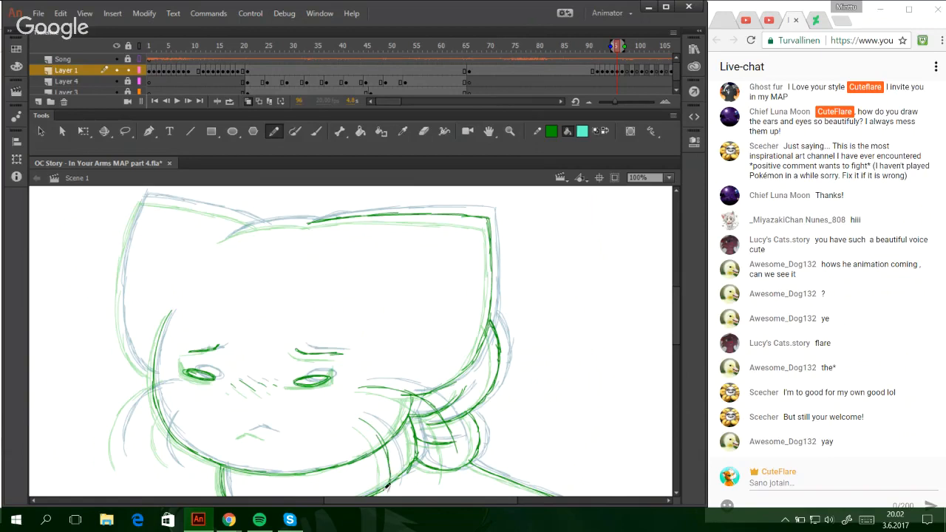
mouse_move(170, 458)
mouse_down()
mouse_move(169, 409)
mouse_move(119, 461)
mouse_move(134, 403)
mouse_up()
mouse_move(116, 447)
mouse_down()
mouse_move(152, 386)
mouse_move(129, 402)
mouse_move(169, 382)
mouse_up()
key(ctrl+z)
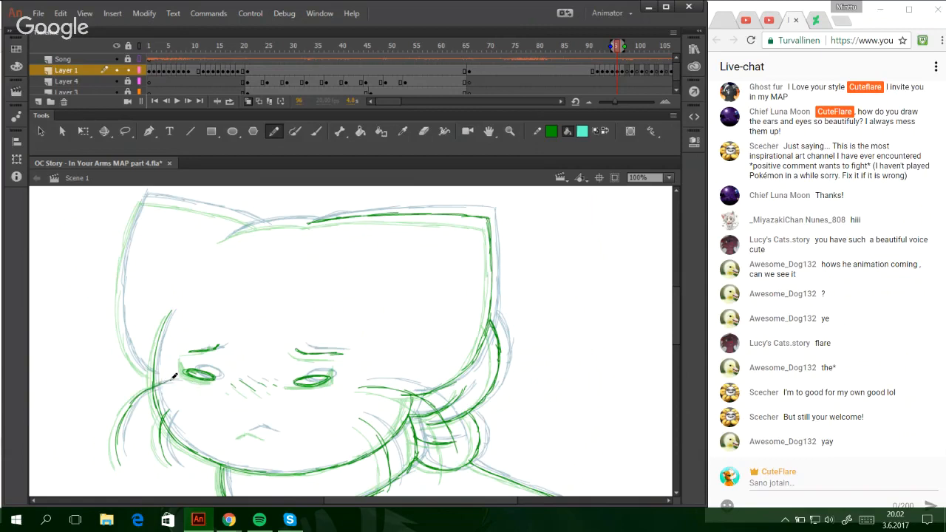
mouse_move(244, 442)
mouse_down()
mouse_move(256, 426)
mouse_move(269, 435)
mouse_up()
- Draw the top of the head between the ears and the left ear's outer side and upper edge
drag(231, 232, 303, 221)
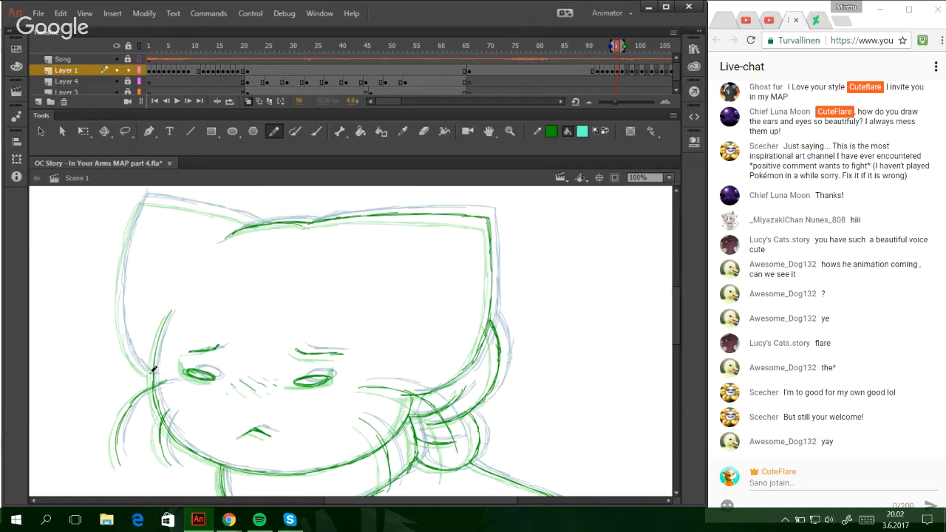
mouse_move(145, 366)
mouse_down()
mouse_move(123, 328)
mouse_move(140, 363)
mouse_move(127, 253)
mouse_up()
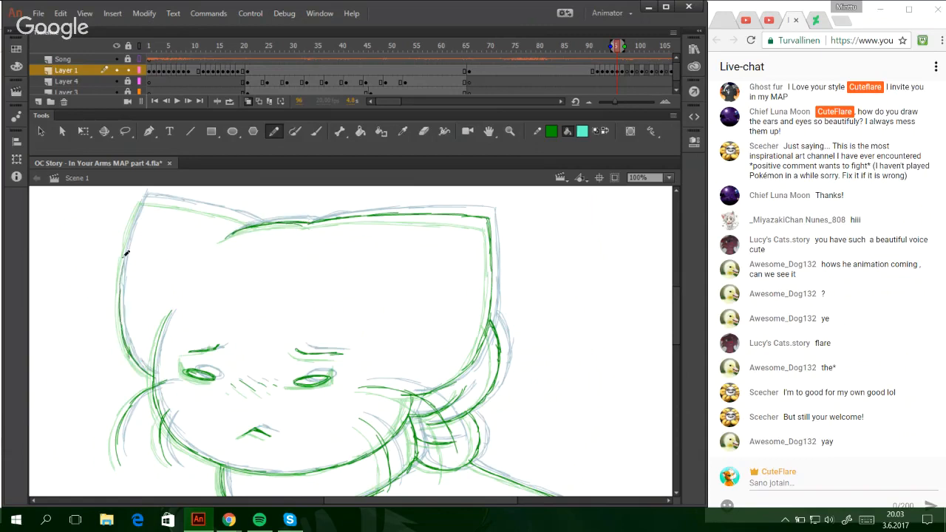
mouse_move(124, 328)
mouse_down()
mouse_move(129, 218)
mouse_move(122, 285)
mouse_move(143, 196)
mouse_move(239, 213)
mouse_up()
key(ctrl+z)
key(ctrl+z)
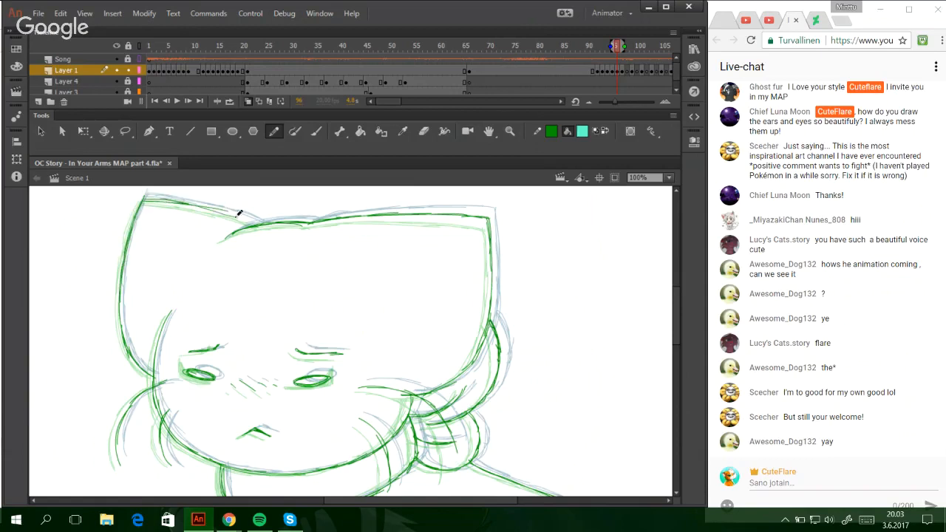
mouse_move(178, 202)
mouse_down()
mouse_move(242, 215)
mouse_move(176, 201)
mouse_move(272, 227)
mouse_up()
key(ctrl+z)
- Go to frame 98 of Layer 1 and draw the upper edge of the right ear between the onion-skin guides
mouse_move(677, 315)
mouse_down()
mouse_move(669, 430)
mouse_move(650, 367)
mouse_move(628, 334)
mouse_up()
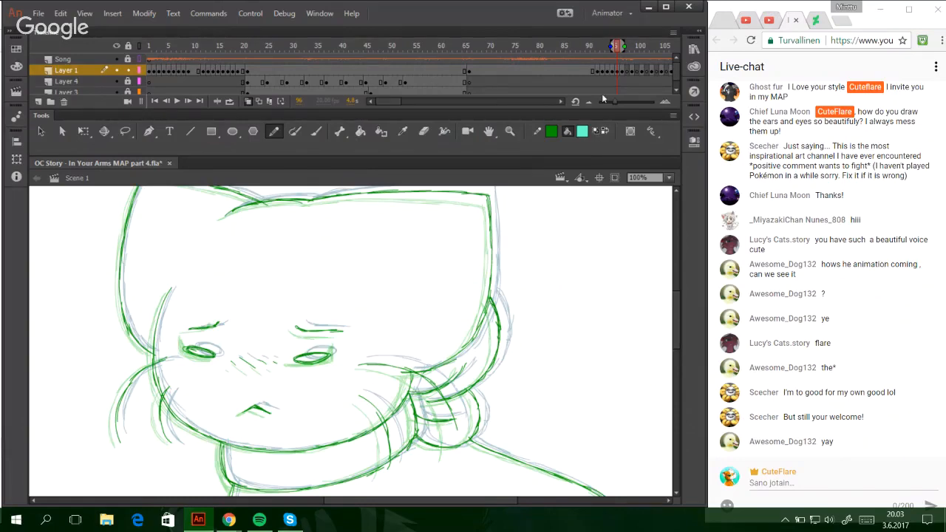
click(627, 72)
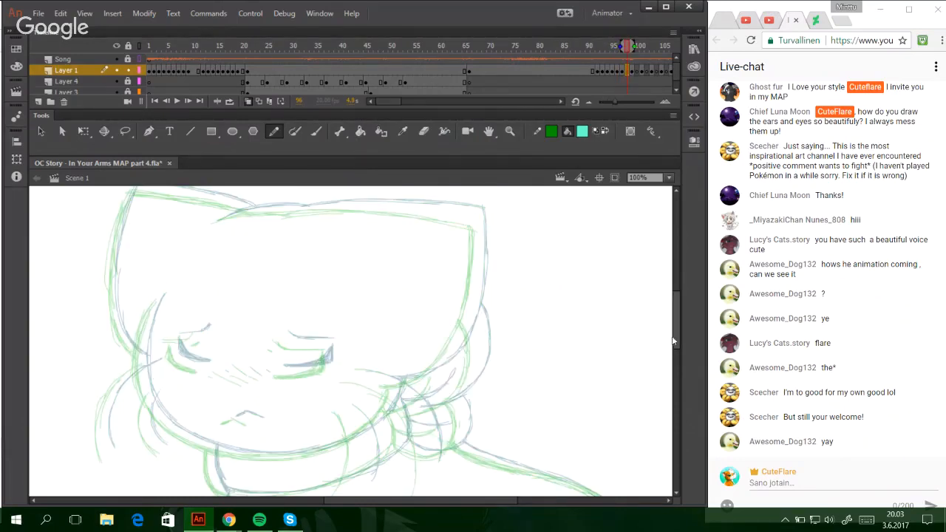
mouse_move(675, 340)
mouse_down()
mouse_move(676, 363)
mouse_move(667, 323)
mouse_up()
scroll(579, 305, down, 3)
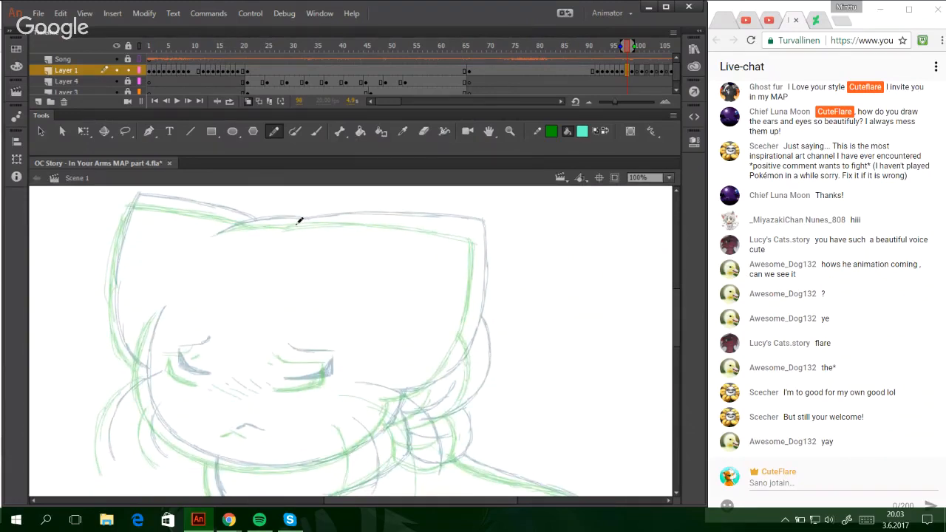
mouse_move(299, 221)
mouse_down()
mouse_move(338, 212)
mouse_move(305, 216)
mouse_move(416, 223)
mouse_up()
key(ctrl+z)
drag(356, 218, 447, 222)
key(ctrl+z)
drag(357, 219, 435, 226)
key(ctrl+z)
key(ctrl+z)
drag(334, 219, 471, 229)
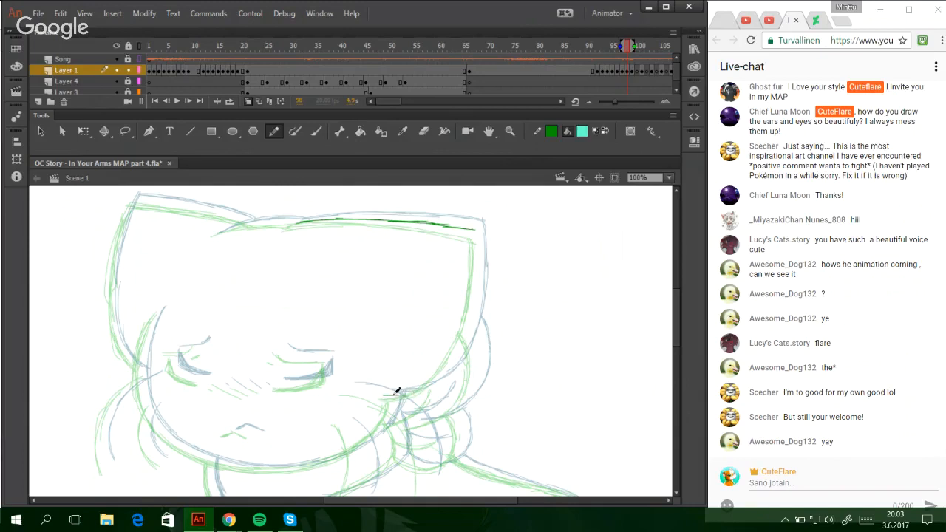
- Draw the right ear's outer side from the cheek up to the ear tip
mouse_move(386, 389)
mouse_down()
mouse_move(436, 381)
mouse_move(442, 373)
mouse_move(401, 392)
mouse_move(449, 370)
mouse_move(463, 349)
mouse_up()
drag(439, 375, 469, 312)
key(ctrl+z)
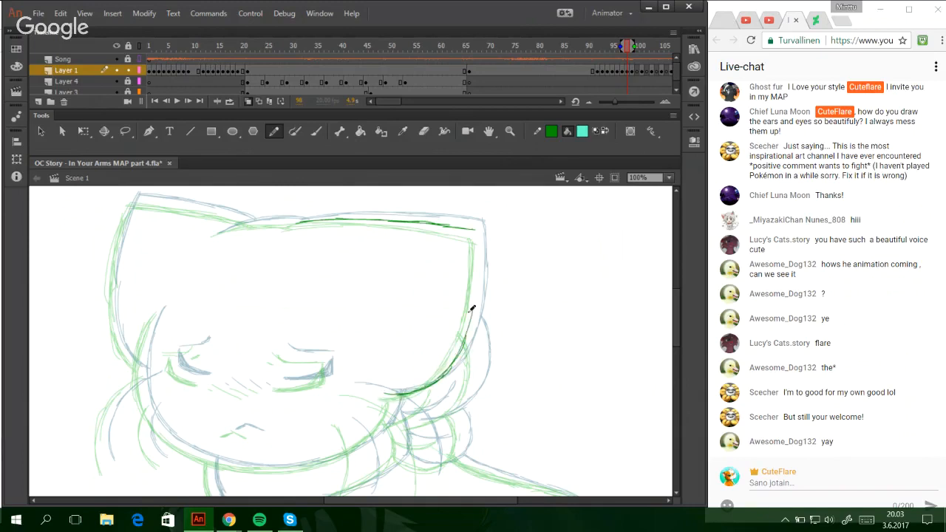
drag(455, 358, 474, 279)
drag(464, 331, 478, 247)
mouse_move(472, 303)
mouse_down()
mouse_move(479, 229)
mouse_move(457, 227)
mouse_move(481, 232)
mouse_up()
drag(219, 235, 263, 220)
key(ctrl+z)
key(ctrl+z)
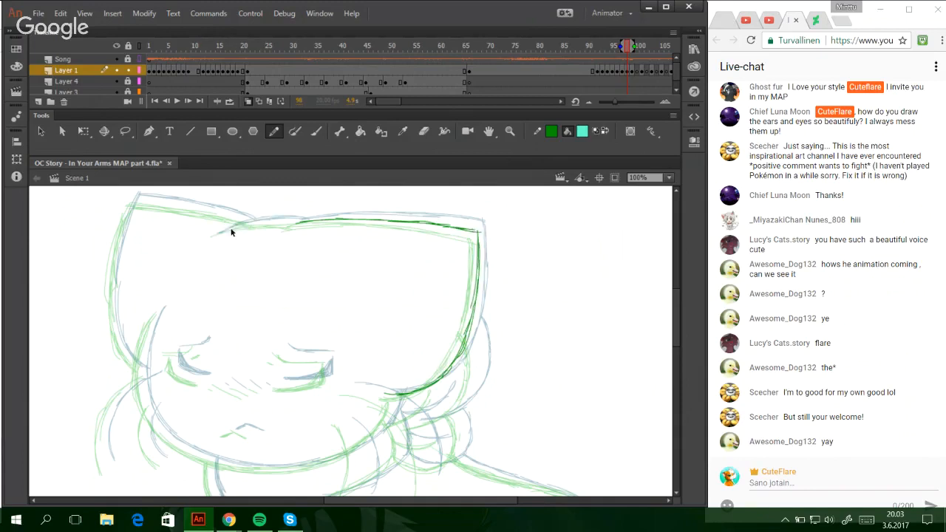
- Preview the movie, and clear the drawing on frame 19 of Layer 1 with onion skins of the neighbouring frames shown
key(ctrl+Return)
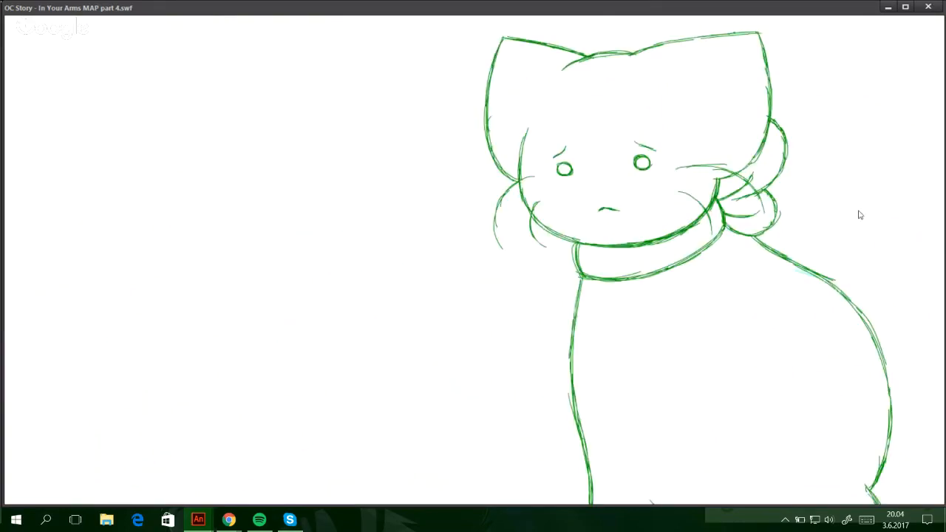
click(928, 7)
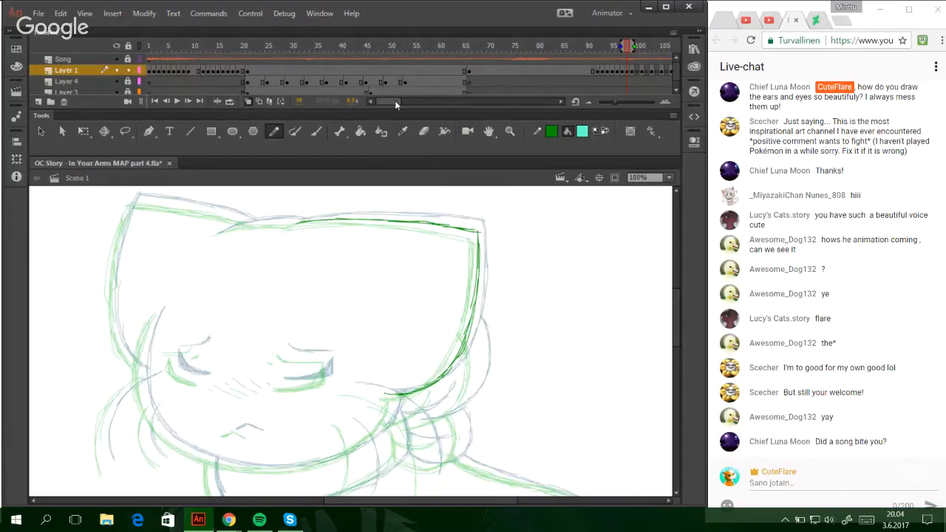
click(242, 49)
click(237, 71)
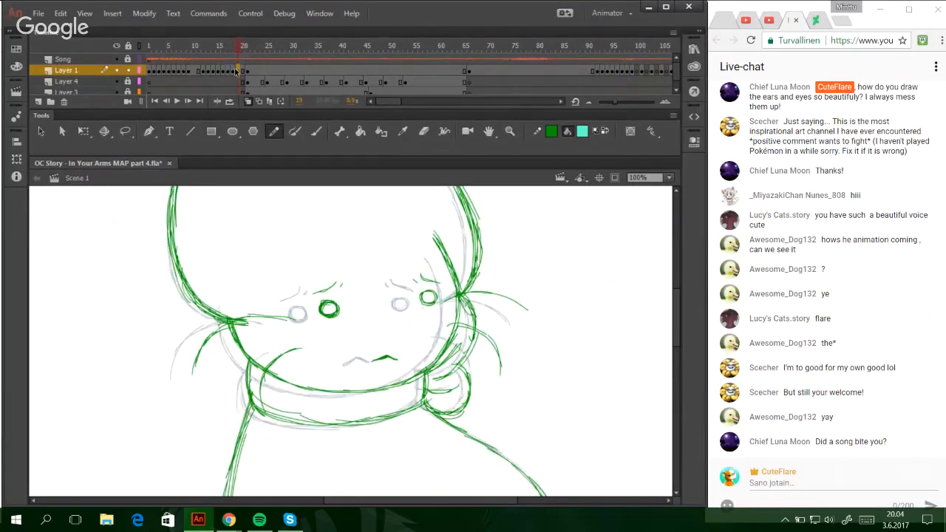
click(242, 77)
click(239, 80)
click(238, 71)
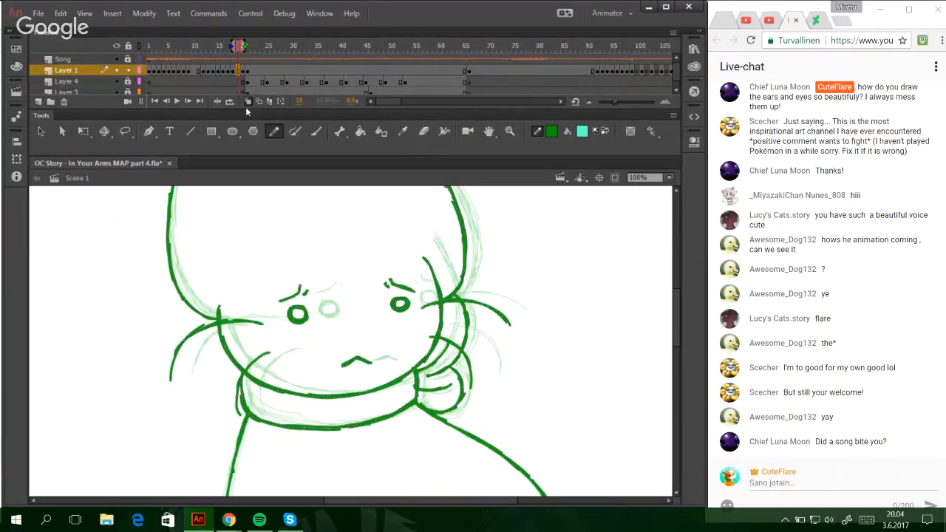
key(Delete)
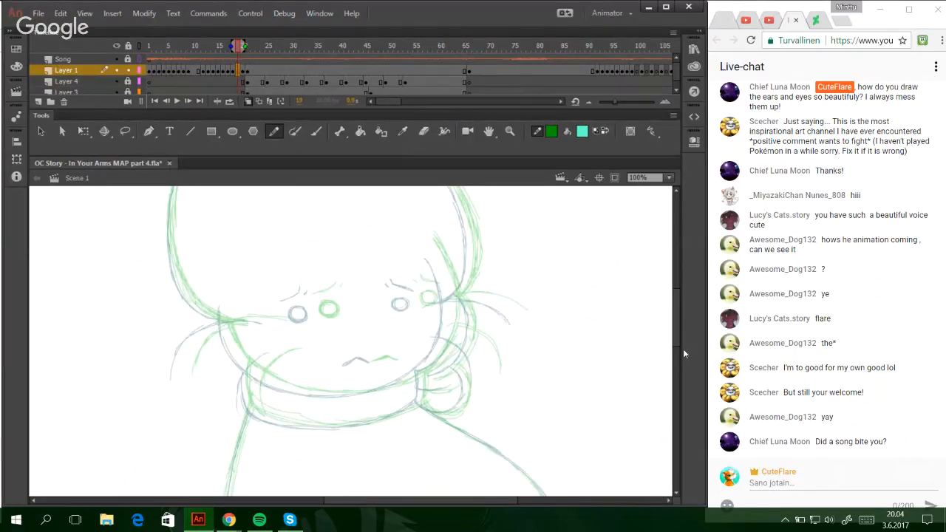
- Draw the left ear's outer side and upper edge and the start of the head top on frame 19
mouse_move(677, 329)
mouse_down()
mouse_move(682, 398)
mouse_move(662, 342)
mouse_move(674, 315)
mouse_move(676, 332)
mouse_up()
click(509, 131)
drag(340, 339, 147, 156)
click(273, 131)
drag(674, 305, 672, 308)
mouse_move(320, 482)
mouse_down()
mouse_move(266, 454)
mouse_move(272, 470)
mouse_move(253, 449)
mouse_move(231, 393)
mouse_move(233, 410)
mouse_move(220, 341)
mouse_move(232, 218)
mouse_move(292, 208)
mouse_move(568, 247)
mouse_move(466, 241)
mouse_move(551, 240)
mouse_up()
- Draw the jaw curve from the left cheek down under the chin
click(661, 178)
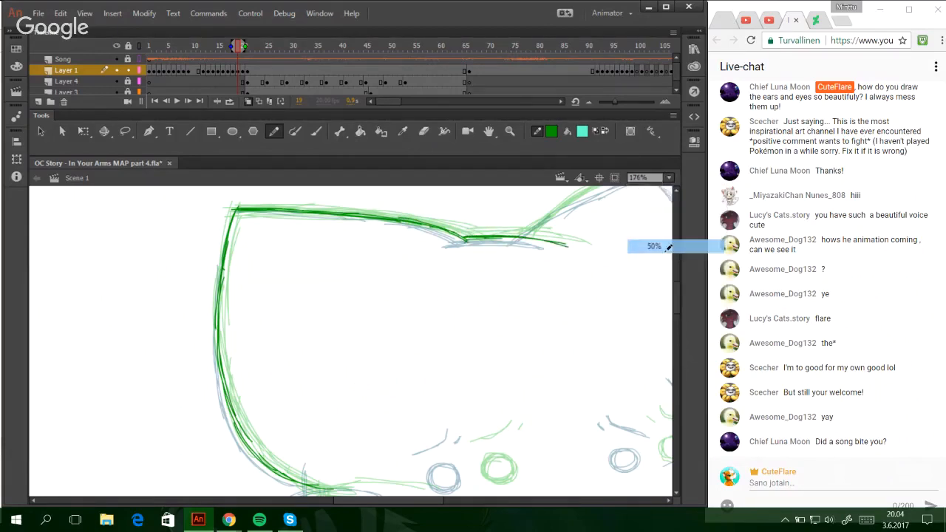
click(640, 246)
click(510, 131)
drag(312, 303, 488, 453)
click(274, 132)
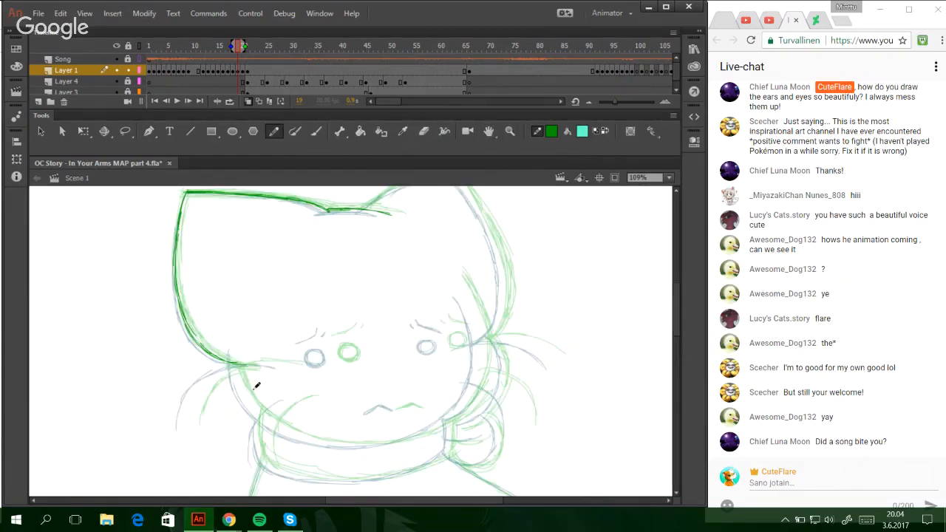
mouse_move(236, 362)
mouse_down()
mouse_move(261, 413)
mouse_move(236, 368)
mouse_move(243, 397)
mouse_move(300, 429)
mouse_up()
key(ctrl+z)
drag(238, 387, 303, 435)
mouse_move(260, 413)
mouse_down()
mouse_move(332, 439)
mouse_move(414, 433)
mouse_move(470, 394)
mouse_up()
key(ctrl+z)
key(ctrl+z)
- Extend the face outline up the right cheek and add the curved strand beside the right eye
drag(436, 424, 462, 401)
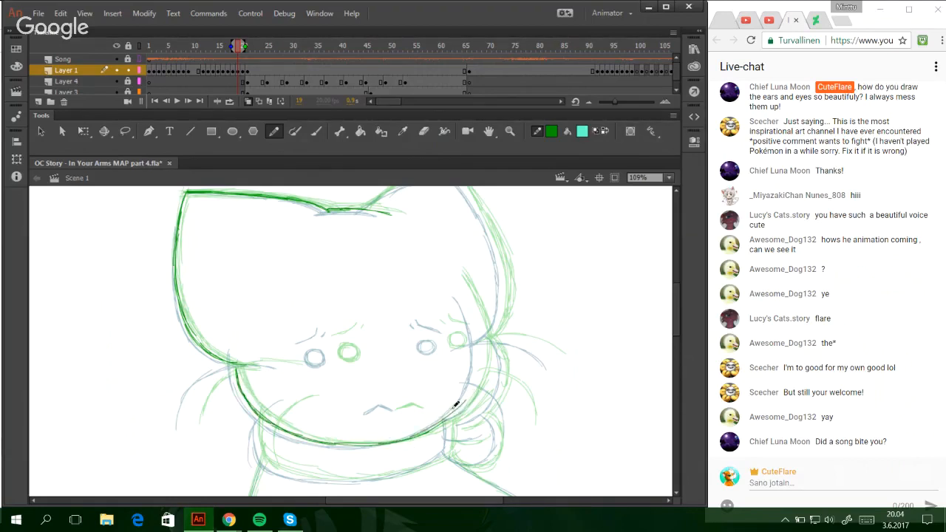
key(ctrl+z)
mouse_move(425, 429)
mouse_down()
mouse_move(474, 383)
mouse_move(466, 396)
mouse_move(478, 369)
mouse_move(476, 323)
mouse_move(481, 348)
mouse_move(479, 332)
mouse_move(455, 286)
mouse_move(480, 336)
mouse_up()
key(ctrl+z)
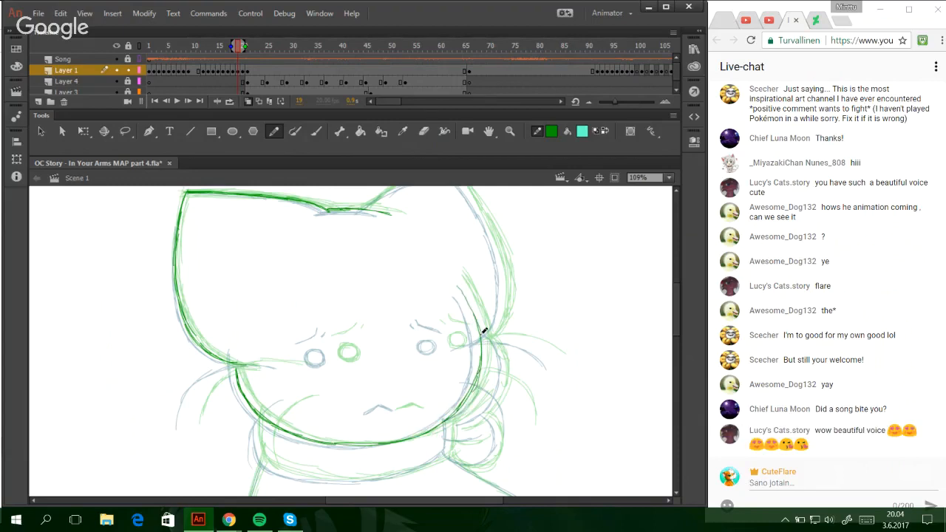
key(ctrl+z)
mouse_move(458, 285)
mouse_down()
mouse_move(479, 371)
mouse_move(470, 302)
mouse_move(478, 325)
mouse_move(479, 368)
mouse_up()
key(ctrl+z)
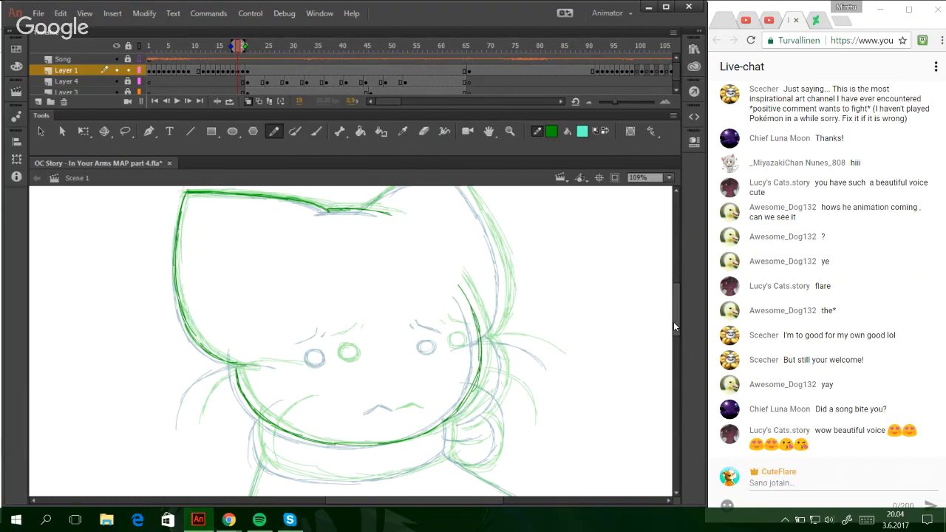
- Draw the right ear's upper edge from the head top up to the ear tip
drag(673, 326, 671, 313)
key(ctrl+z)
drag(363, 278, 421, 241)
key(ctrl+z)
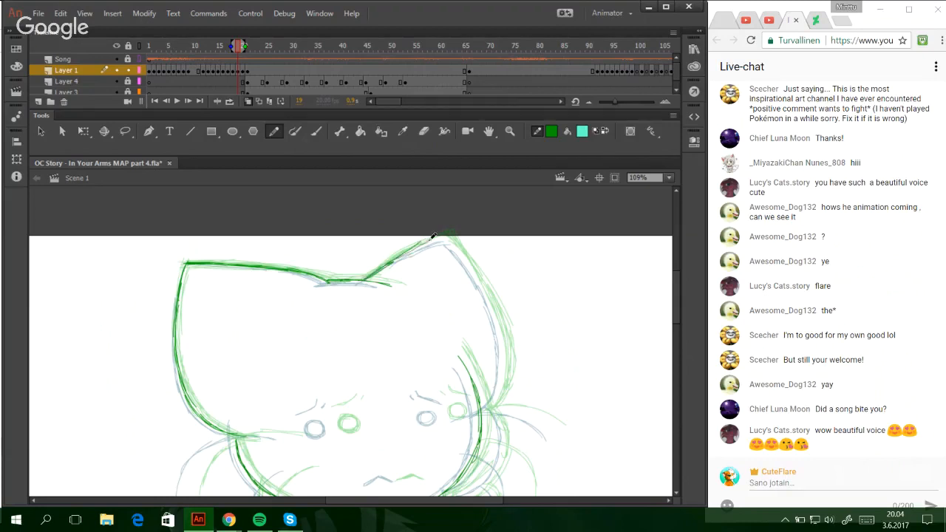
drag(368, 277, 435, 241)
key(ctrl+z)
key(ctrl+z)
drag(388, 265, 448, 236)
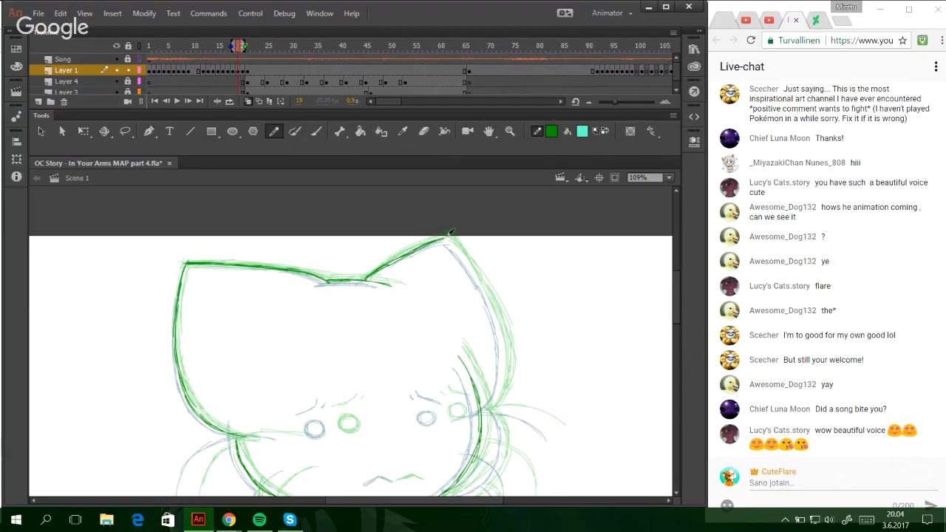
- Draw the right ear's outer side from the tip down to the cheek
mouse_move(480, 410)
mouse_down()
mouse_move(498, 392)
mouse_move(500, 351)
mouse_up()
key(ctrl+z)
key(ctrl+z)
key(ctrl+z)
mouse_move(497, 392)
mouse_down()
mouse_move(503, 342)
mouse_move(458, 257)
mouse_move(497, 324)
mouse_up()
key(ctrl+z)
key(ctrl+z)
key(ctrl+z)
drag(483, 281, 497, 322)
- Draw the scarf band under the chin with its left and right ends and curved lower edge
scroll(678, 337, down, 3)
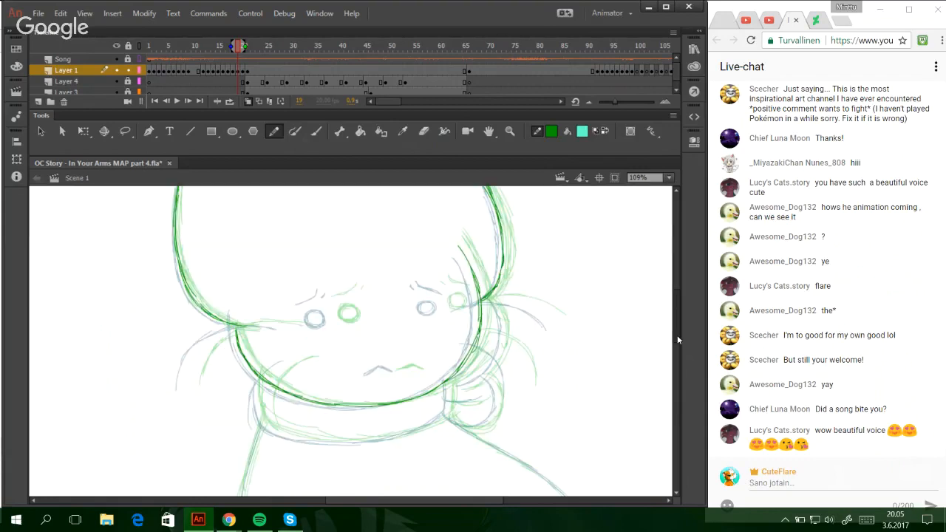
scroll(678, 337, down, 2)
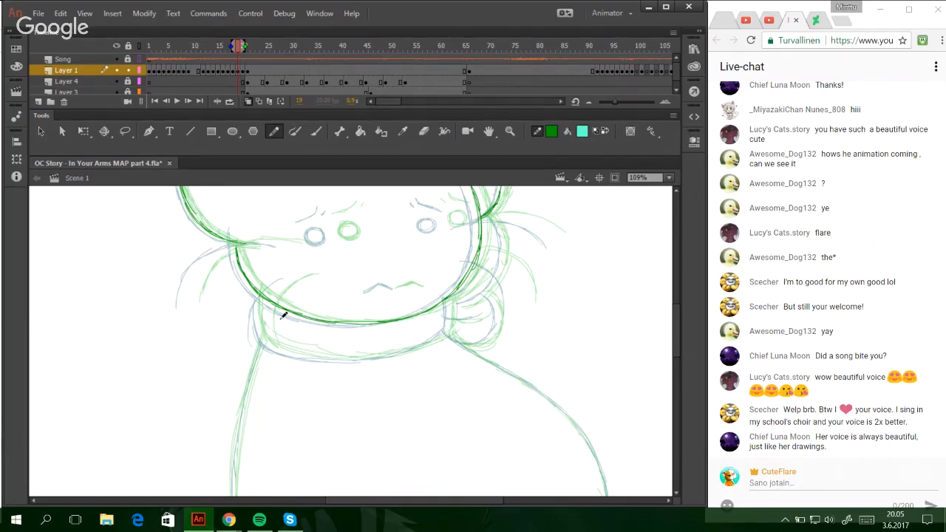
mouse_move(256, 295)
mouse_down()
mouse_move(264, 345)
mouse_move(311, 356)
mouse_move(282, 352)
mouse_move(348, 354)
mouse_move(443, 334)
mouse_move(448, 299)
mouse_up()
key(ctrl+z)
key(ctrl+z)
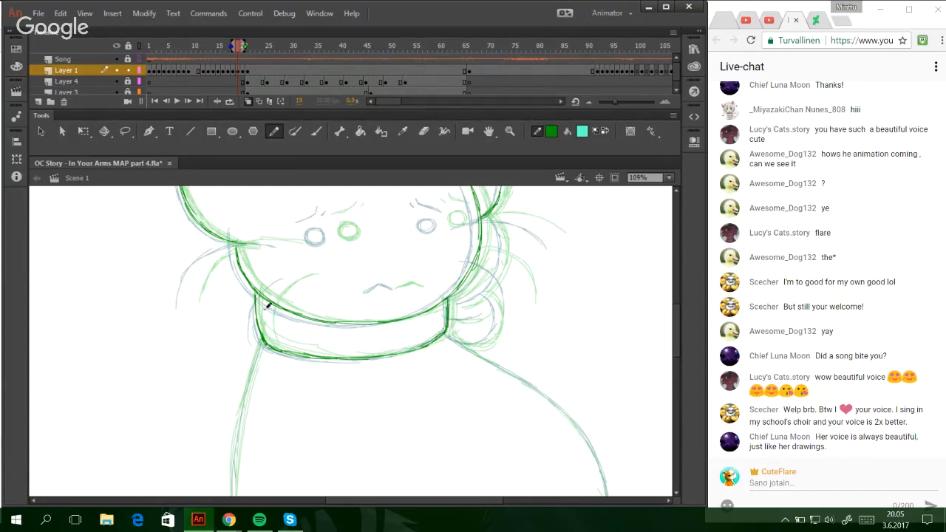
drag(255, 309, 258, 290)
- Draw the body's left side, the front paws' bottom edge and the belly curve up the lower right side
mouse_move(676, 316)
mouse_down()
mouse_move(657, 363)
mouse_move(655, 342)
mouse_move(655, 353)
mouse_move(489, 361)
mouse_up()
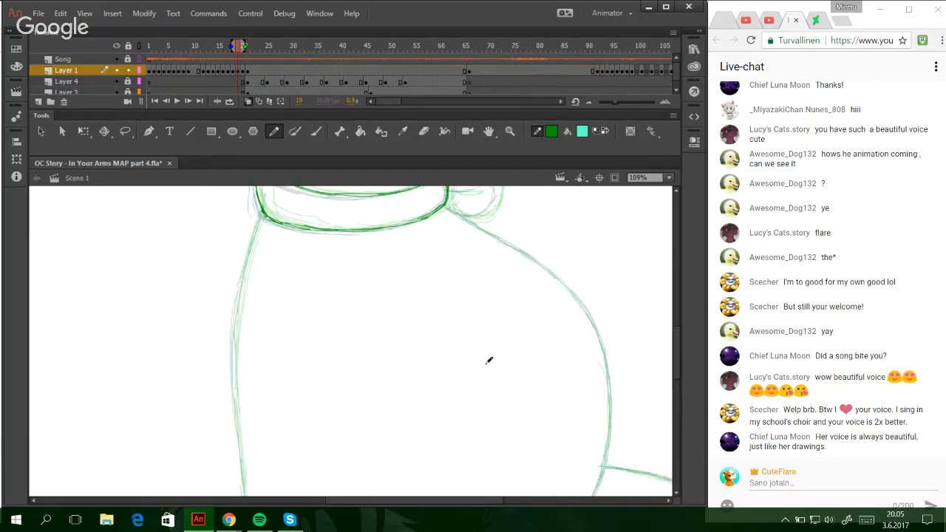
mouse_move(246, 484)
mouse_down()
mouse_move(232, 406)
mouse_move(243, 486)
mouse_move(238, 307)
mouse_move(234, 313)
mouse_move(264, 211)
mouse_up()
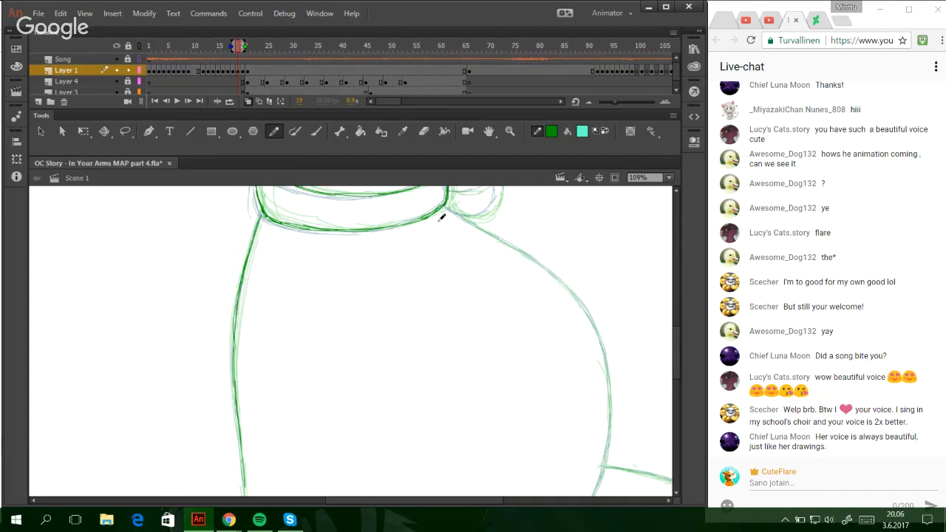
drag(675, 356, 676, 378)
mouse_move(247, 350)
mouse_down()
mouse_move(246, 395)
mouse_move(243, 343)
mouse_move(245, 430)
mouse_move(269, 444)
mouse_move(356, 439)
mouse_move(327, 445)
mouse_move(358, 436)
mouse_move(366, 414)
mouse_move(356, 439)
mouse_move(373, 403)
mouse_move(368, 412)
mouse_move(386, 424)
mouse_move(377, 418)
mouse_move(430, 436)
mouse_move(483, 436)
mouse_move(558, 411)
mouse_up()
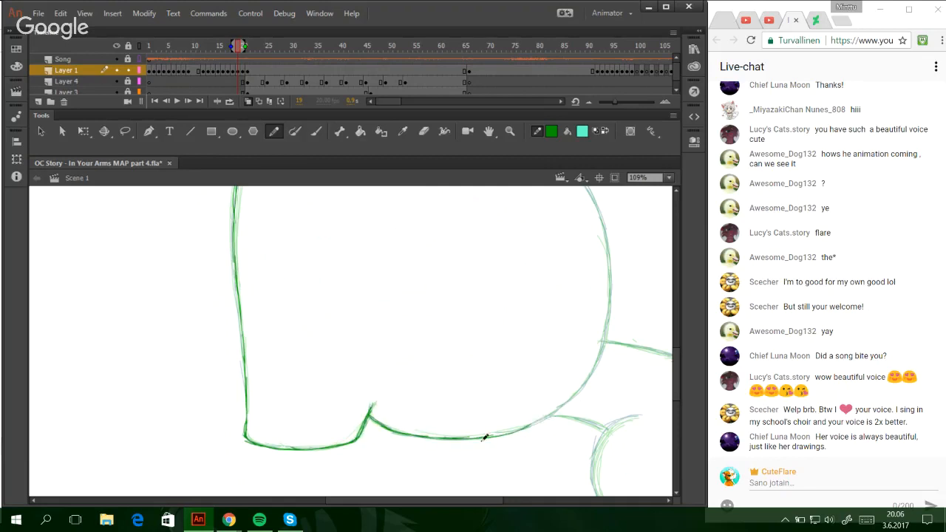
mouse_move(485, 438)
mouse_down()
mouse_move(558, 409)
mouse_move(578, 382)
mouse_move(518, 426)
mouse_move(580, 387)
mouse_move(526, 427)
mouse_move(588, 364)
mouse_move(551, 411)
mouse_move(595, 364)
mouse_move(609, 313)
mouse_move(605, 220)
mouse_up()
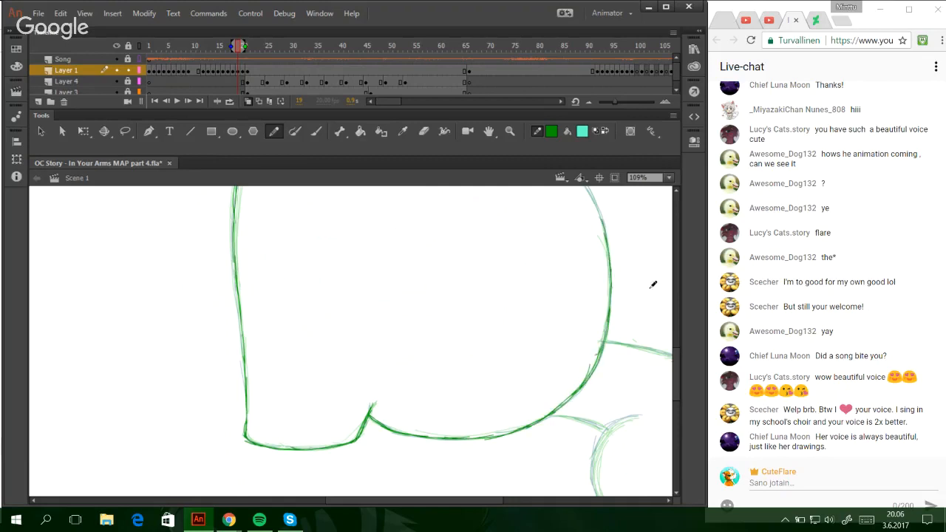
- Draw the shoulder line from the scarf down along the upper back
scroll(676, 374, up, 5)
drag(448, 224, 551, 287)
drag(489, 256, 567, 313)
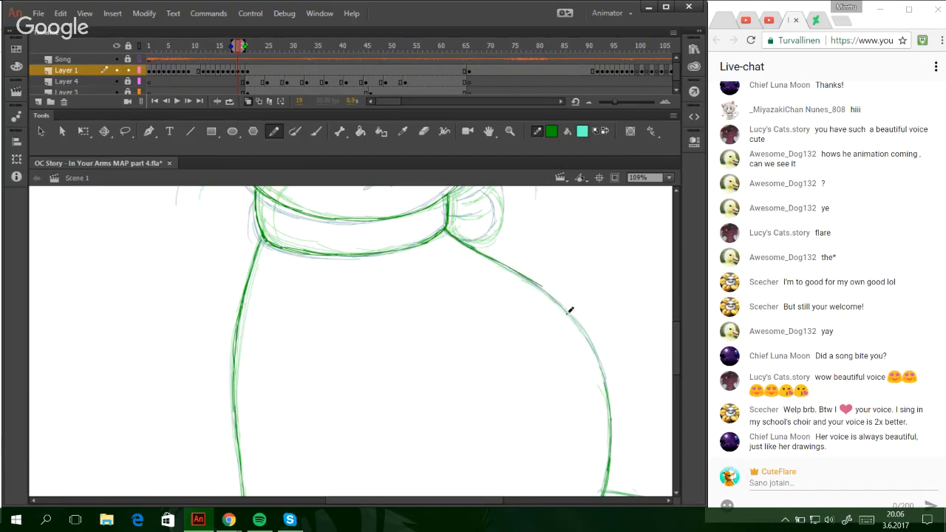
key(ctrl+z)
mouse_move(482, 252)
mouse_down()
mouse_move(542, 289)
mouse_move(495, 259)
mouse_move(570, 317)
mouse_move(595, 354)
mouse_up()
drag(573, 317, 604, 378)
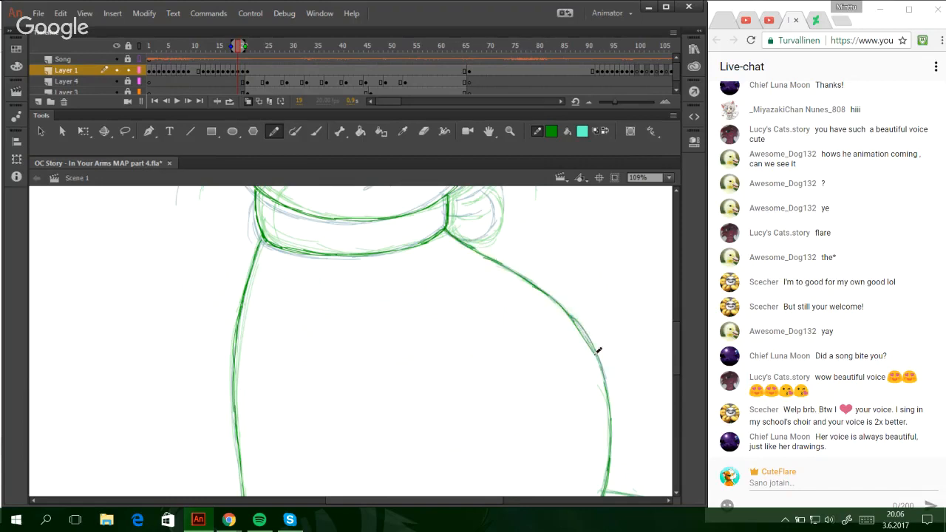
key(ctrl+z)
- Fill the gap in the back curve between the shoulder and the lower right side
key(z)
drag(554, 299, 600, 349)
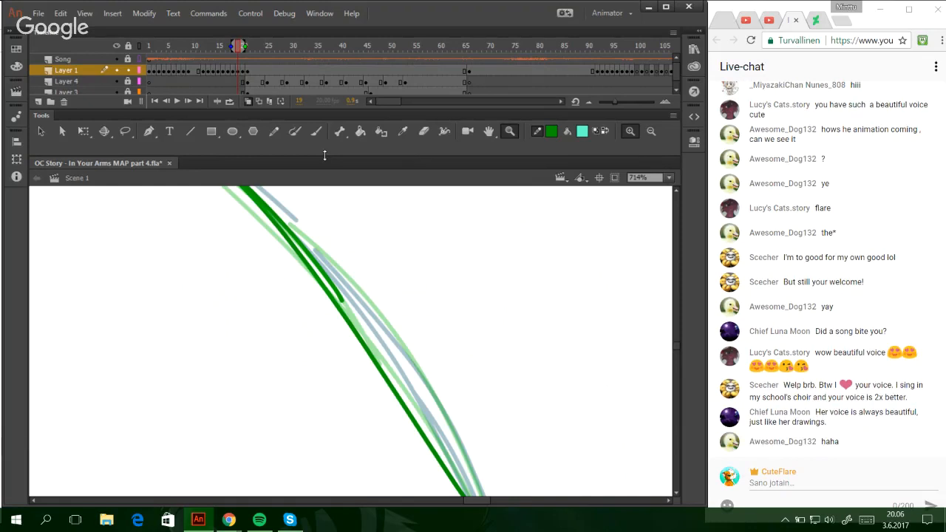
key(ctrl+1)
key(shift+y)
key(ctrl+z)
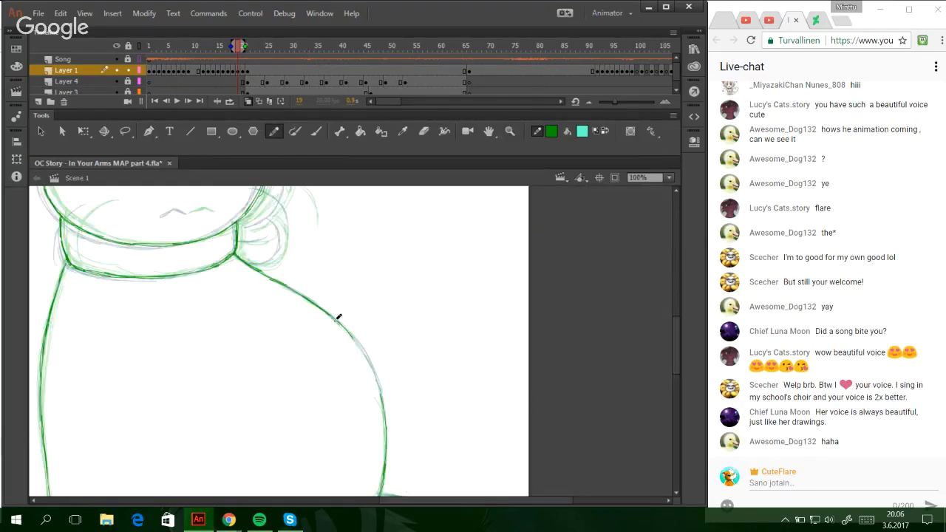
mouse_move(335, 320)
mouse_down()
mouse_move(368, 365)
mouse_move(345, 330)
mouse_move(364, 347)
mouse_move(354, 336)
mouse_move(376, 392)
mouse_up()
key(ctrl+z)
key(ctrl+z)
- Draw the tail's curled end and its round lower and outer edges
drag(676, 352, 674, 395)
click(503, 139)
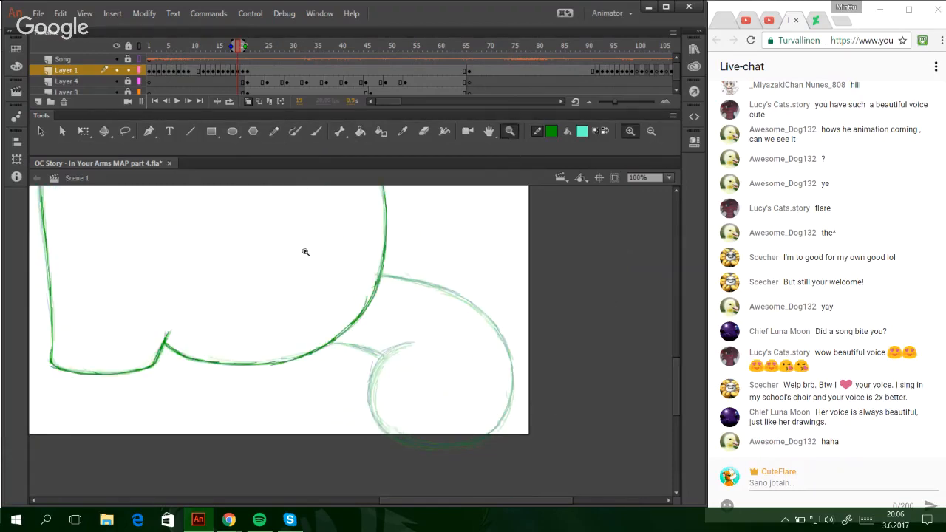
drag(234, 243, 595, 497)
click(271, 134)
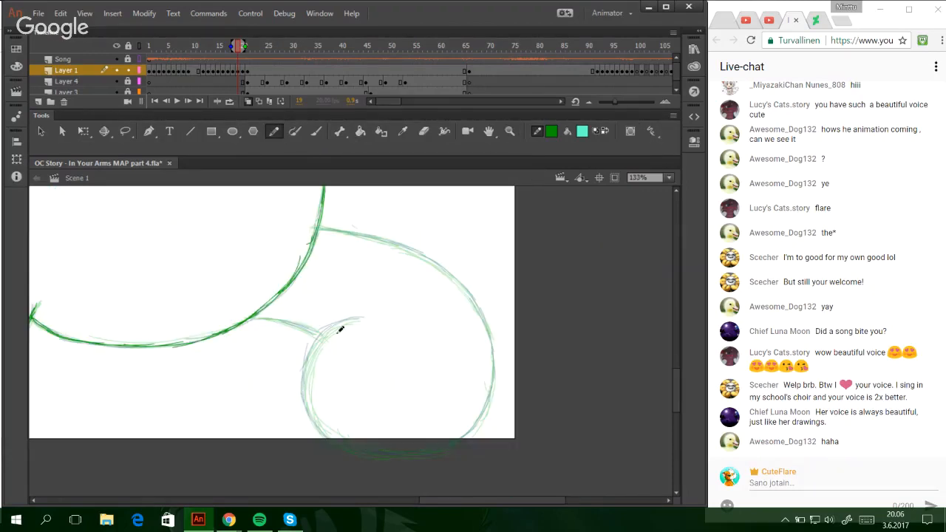
mouse_move(361, 316)
mouse_down()
mouse_move(317, 357)
mouse_move(325, 335)
mouse_move(308, 395)
mouse_move(307, 358)
mouse_move(305, 384)
mouse_move(342, 435)
mouse_move(317, 421)
mouse_move(379, 447)
mouse_move(328, 434)
mouse_move(360, 448)
mouse_move(446, 448)
mouse_move(382, 453)
mouse_move(470, 430)
mouse_move(487, 409)
mouse_move(457, 438)
mouse_move(492, 374)
mouse_move(483, 414)
mouse_move(486, 335)
mouse_move(476, 412)
mouse_move(491, 383)
mouse_move(488, 333)
mouse_move(473, 302)
mouse_up()
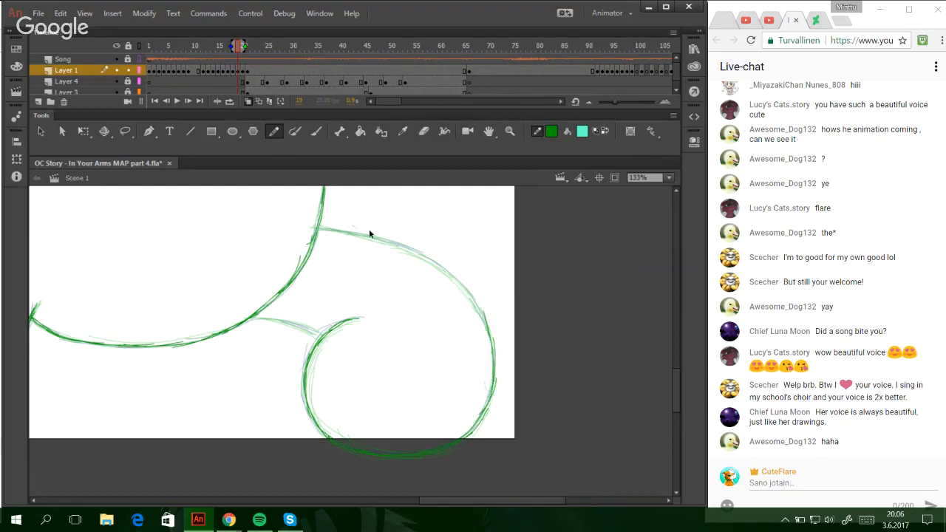
- Draw the tail's upper edge from the body and the short lower line joining the body to the curl
mouse_move(313, 223)
mouse_down()
mouse_move(389, 240)
mouse_move(327, 231)
mouse_move(419, 255)
mouse_move(473, 296)
mouse_move(441, 266)
mouse_move(487, 331)
mouse_move(470, 294)
mouse_move(496, 343)
mouse_up()
key(ctrl+z)
drag(444, 274, 490, 333)
key(ctrl+z)
key(ctrl+z)
mouse_move(253, 318)
mouse_down()
mouse_move(297, 325)
mouse_move(248, 318)
mouse_move(316, 334)
mouse_up()
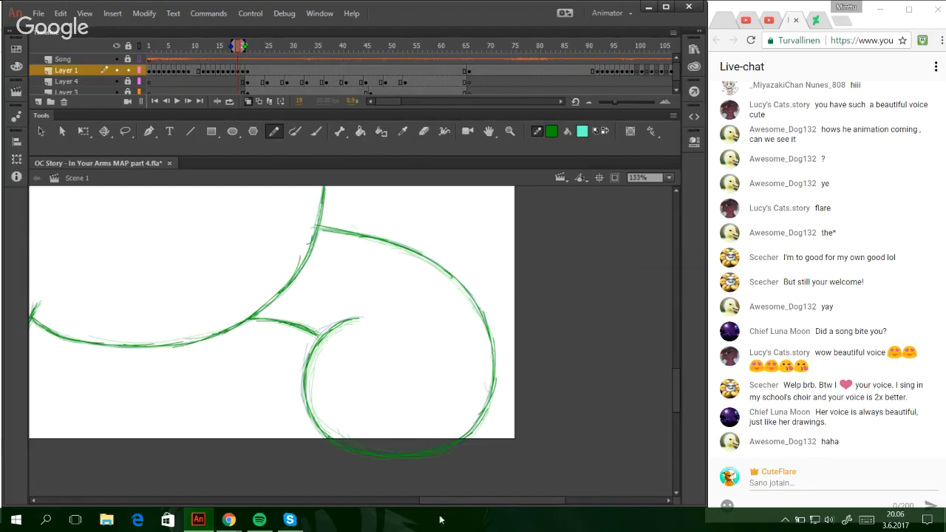
mouse_move(443, 501)
mouse_down()
mouse_move(422, 516)
mouse_move(378, 515)
mouse_up()
scroll(676, 389, up, 2)
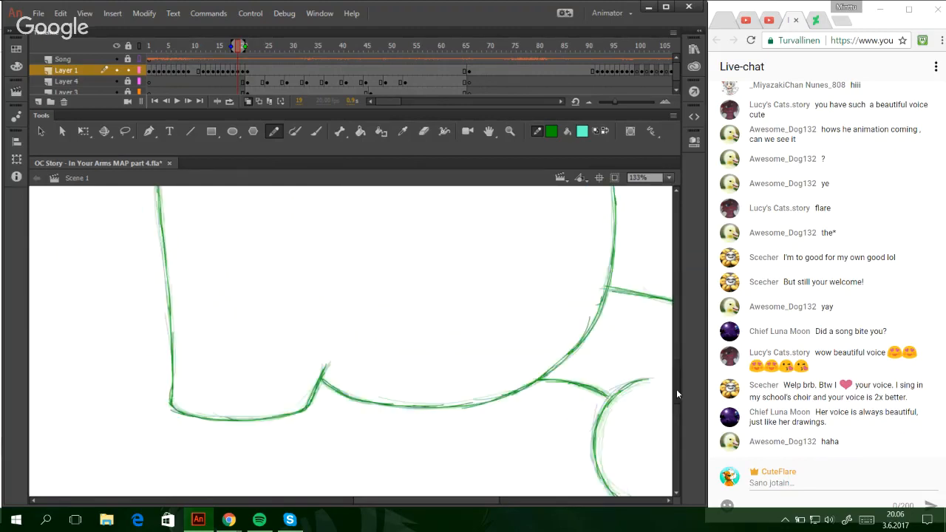
scroll(677, 389, up, 5)
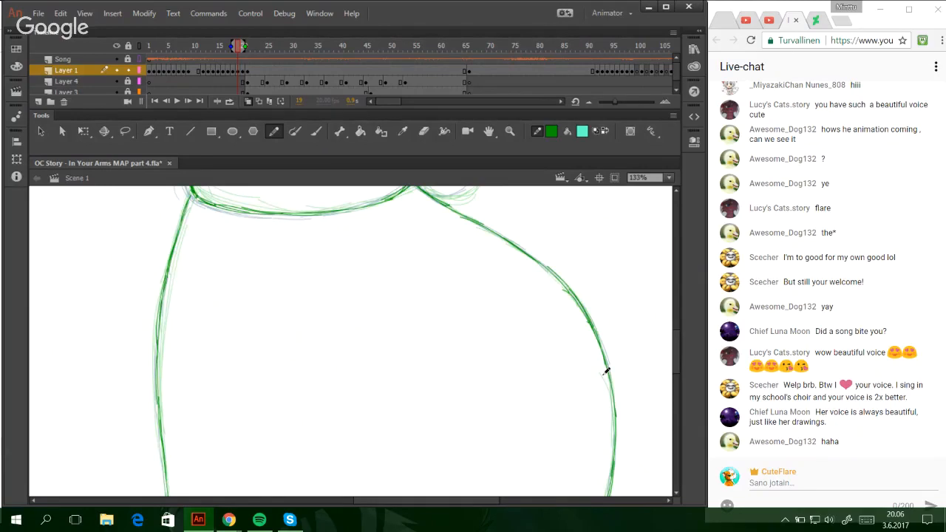
- Draw the scarf bow's large upper loop and small lower loop behind the right cheek
drag(675, 355, 669, 313)
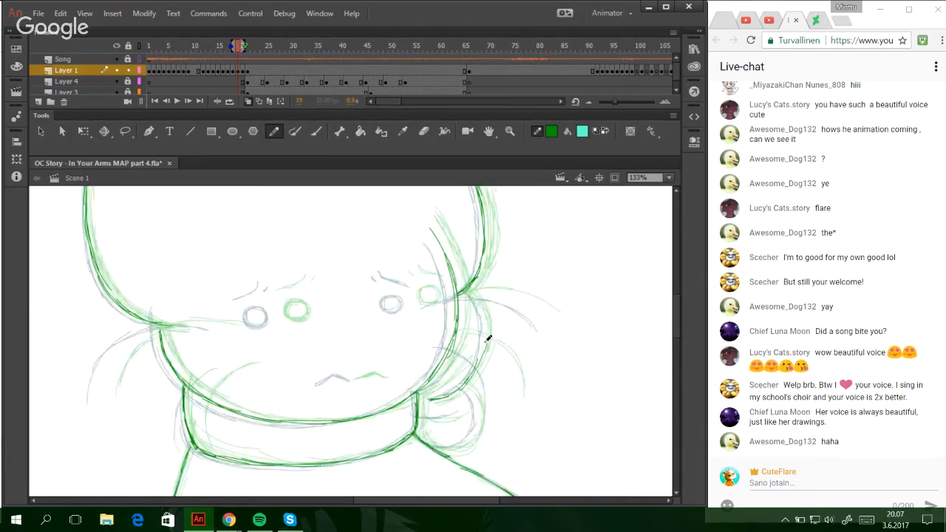
mouse_move(482, 345)
mouse_down()
mouse_move(478, 308)
mouse_move(465, 293)
mouse_up()
mouse_move(430, 443)
mouse_down()
mouse_move(458, 448)
mouse_move(477, 417)
mouse_move(452, 448)
mouse_move(479, 429)
mouse_move(471, 394)
mouse_move(432, 397)
mouse_move(443, 418)
mouse_move(451, 414)
mouse_up()
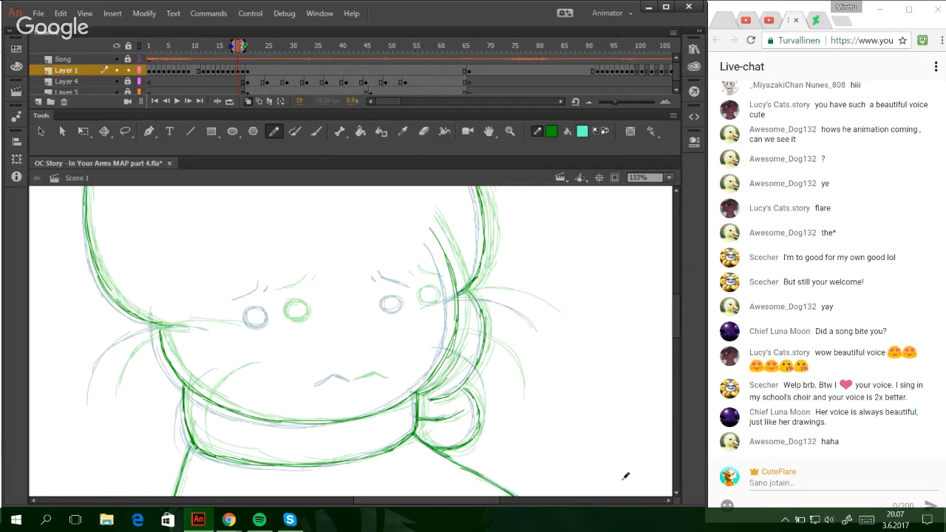
- Draw the curved upper and lower whiskers on the face's right cheek
drag(448, 302, 501, 291)
key(ctrl+z)
mouse_move(443, 301)
mouse_down()
mouse_move(480, 291)
mouse_move(546, 316)
mouse_up()
key(ctrl+z)
key(ctrl+z)
key(ctrl+z)
key(ctrl+z)
drag(488, 294, 543, 321)
mouse_move(453, 337)
mouse_down()
mouse_move(499, 375)
mouse_move(482, 348)
mouse_move(502, 393)
mouse_up()
key(ctrl+z)
- Draw the curved lower whisker and outer whiskers on the left cheek, plus the small wavy mouth
drag(192, 438, 209, 383)
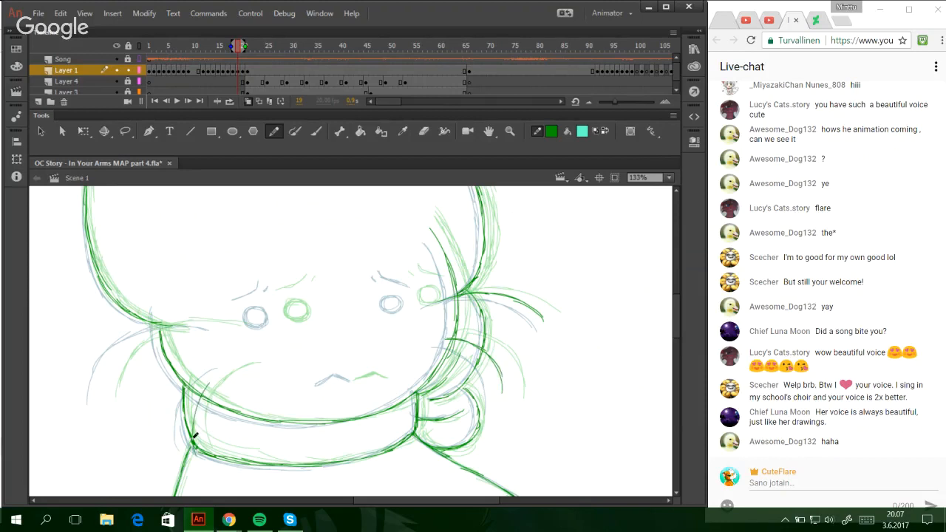
key(ctrl+z)
drag(192, 436, 207, 390)
key(ctrl+z)
mouse_move(192, 435)
mouse_down()
mouse_move(206, 379)
mouse_move(225, 372)
mouse_move(219, 378)
mouse_up()
key(ctrl+z)
mouse_move(193, 413)
mouse_down()
mouse_move(207, 385)
mouse_move(235, 366)
mouse_move(211, 379)
mouse_move(239, 364)
mouse_up()
drag(337, 382, 365, 376)
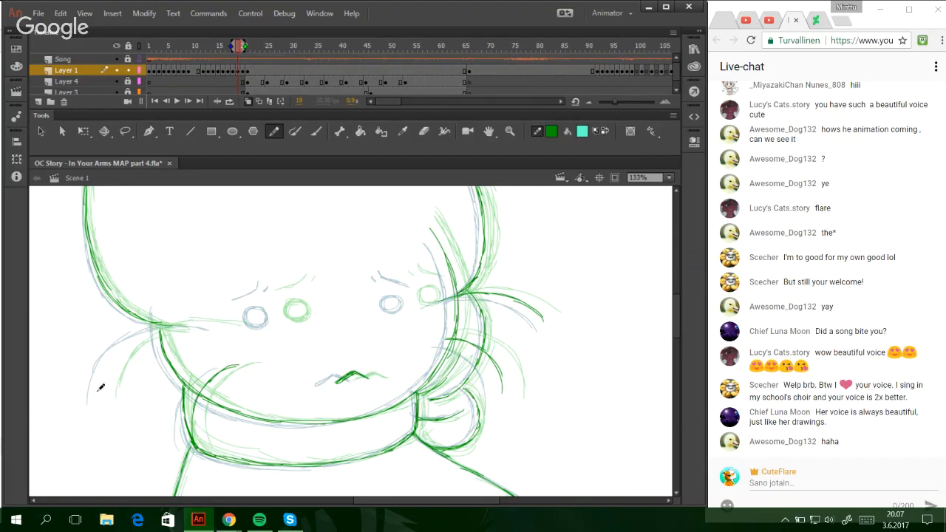
mouse_move(99, 398)
mouse_down()
mouse_move(130, 342)
mouse_move(104, 384)
mouse_move(127, 351)
mouse_move(165, 326)
mouse_move(238, 330)
mouse_up()
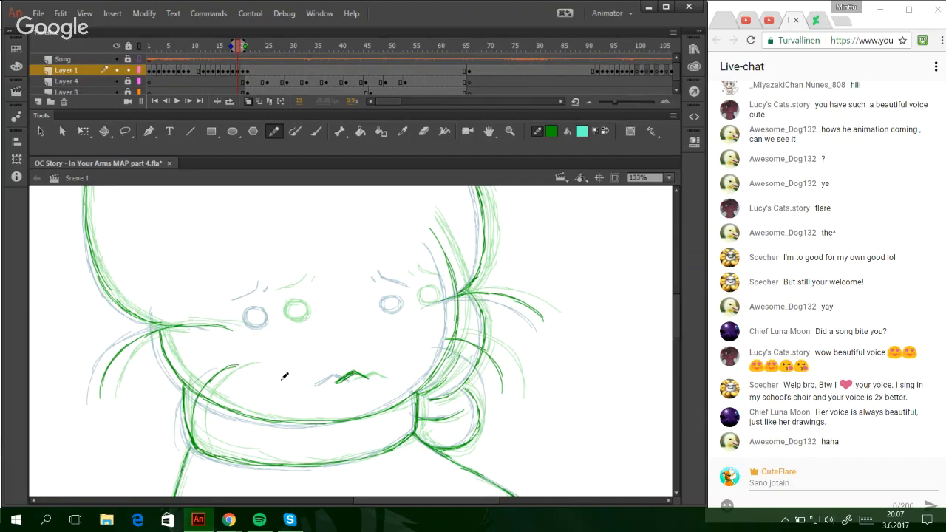
- Draw the two round eyes between the guide circles and add both slanted eyebrows
mouse_move(263, 320)
mouse_down()
mouse_move(281, 304)
mouse_move(263, 310)
mouse_move(281, 322)
mouse_move(272, 302)
mouse_move(283, 310)
mouse_move(267, 322)
mouse_up()
mouse_move(412, 291)
mouse_down()
mouse_move(403, 305)
mouse_move(420, 291)
mouse_move(408, 289)
mouse_up()
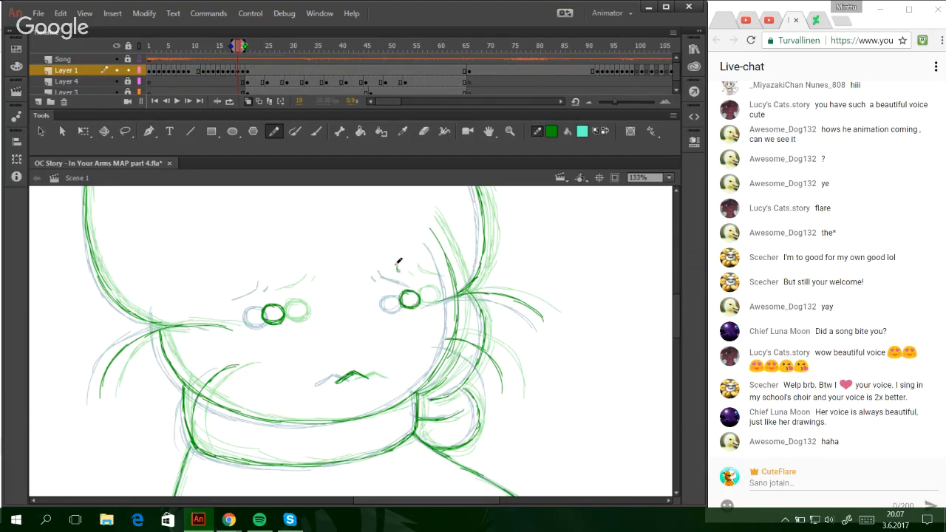
drag(399, 271, 426, 279)
drag(253, 293, 283, 275)
- Go to frame 98 and draw the face's left cheek edge down to the lower jaw
mouse_move(674, 322)
mouse_down()
mouse_move(669, 312)
mouse_move(659, 351)
mouse_move(628, 314)
mouse_up()
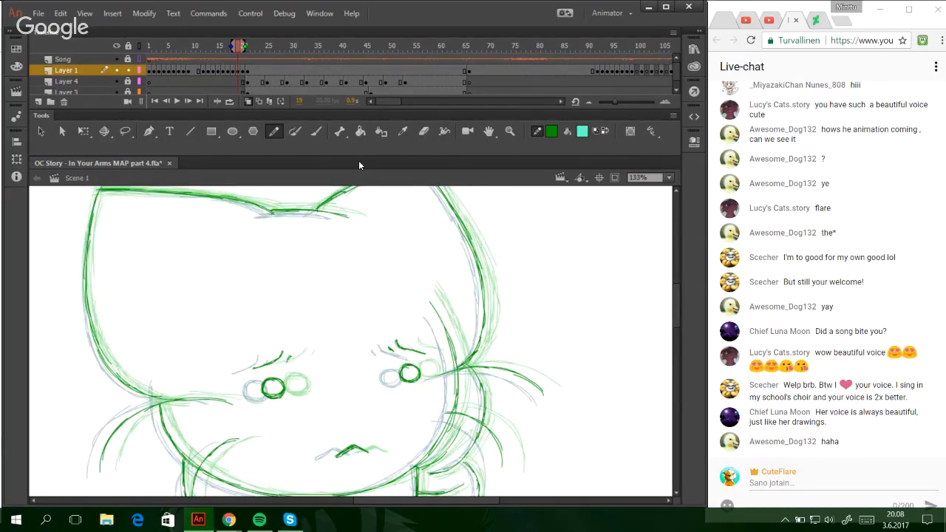
click(628, 45)
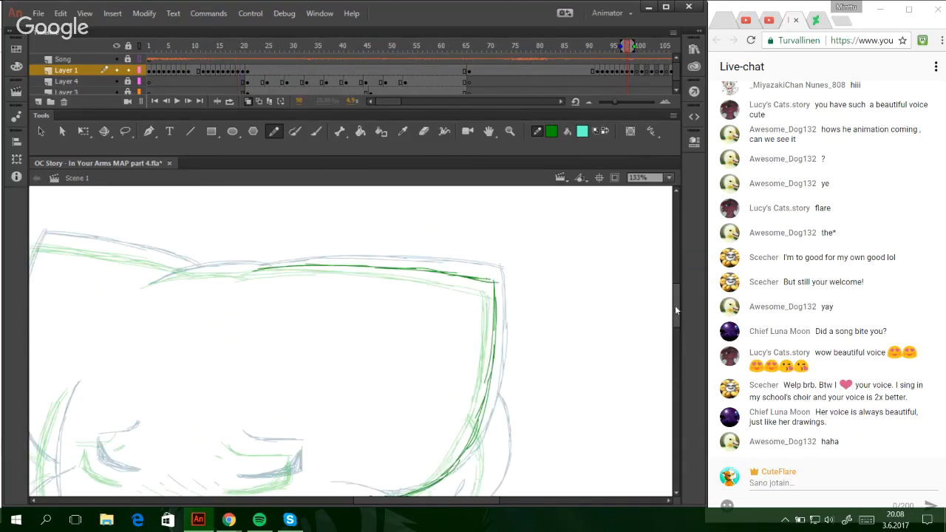
drag(675, 306, 677, 319)
drag(388, 501, 367, 503)
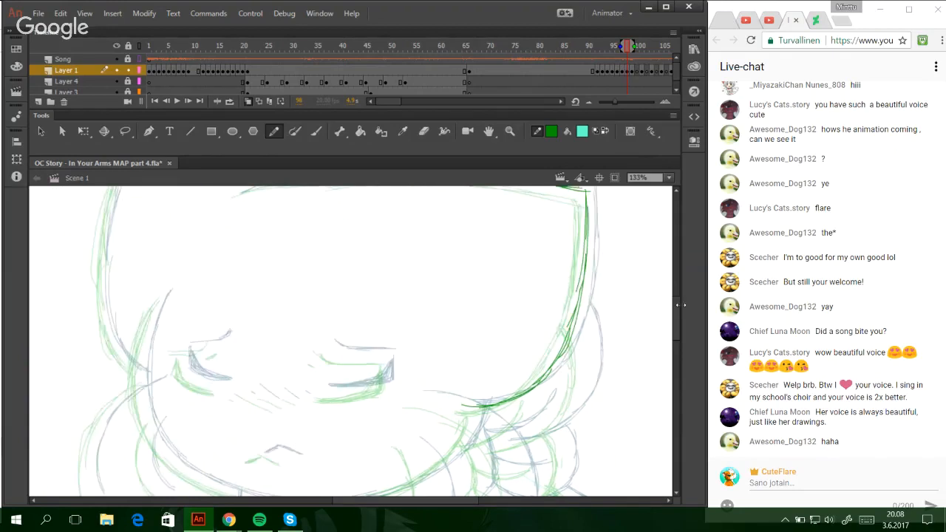
scroll(402, 280, down, 3)
drag(158, 236, 141, 286)
key(ctrl+z)
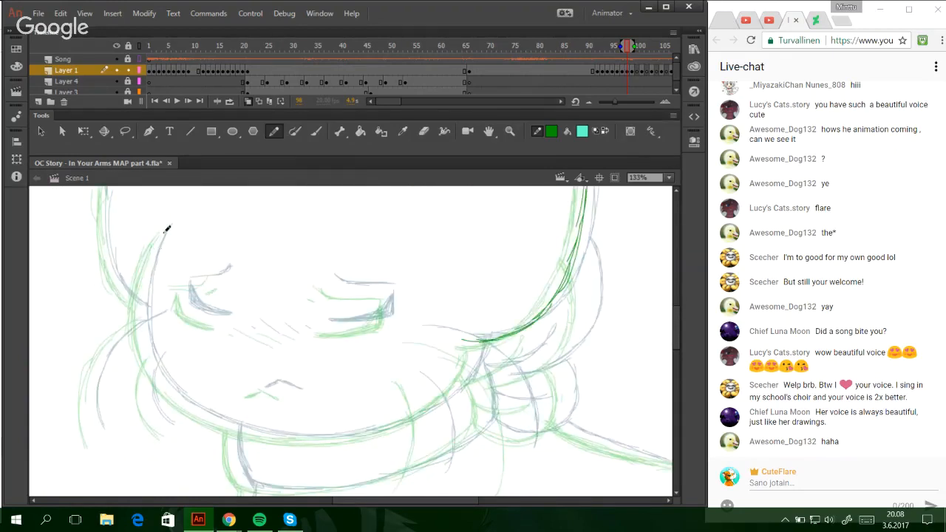
drag(164, 231, 145, 303)
drag(155, 250, 146, 330)
key(ctrl+z)
drag(158, 242, 144, 329)
mouse_move(146, 287)
mouse_down()
mouse_move(153, 359)
mouse_move(195, 408)
mouse_up()
- Draw the chin curve from the left jaw around and up to the right cheek
drag(151, 367, 221, 421)
drag(169, 392, 229, 423)
drag(200, 411, 303, 436)
drag(241, 431, 355, 437)
drag(282, 437, 382, 428)
key(ctrl+z)
drag(321, 437, 415, 417)
key(ctrl+z)
mouse_move(327, 438)
mouse_down()
mouse_move(435, 407)
mouse_move(476, 354)
mouse_up()
drag(451, 395, 478, 342)
key(ctrl+z)
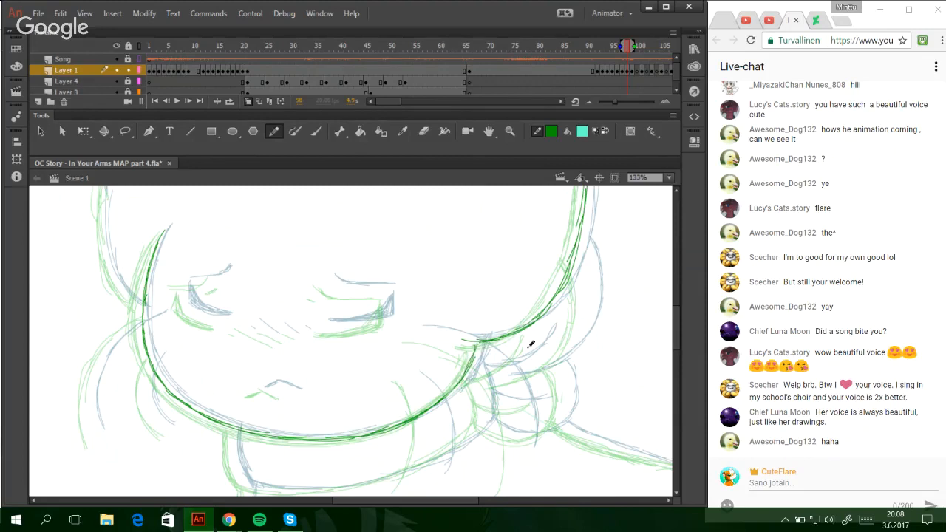
- Complete the line along the top of the head and draw the left ear and left side of the head
scroll(674, 322, up, 3)
scroll(675, 322, up, 1)
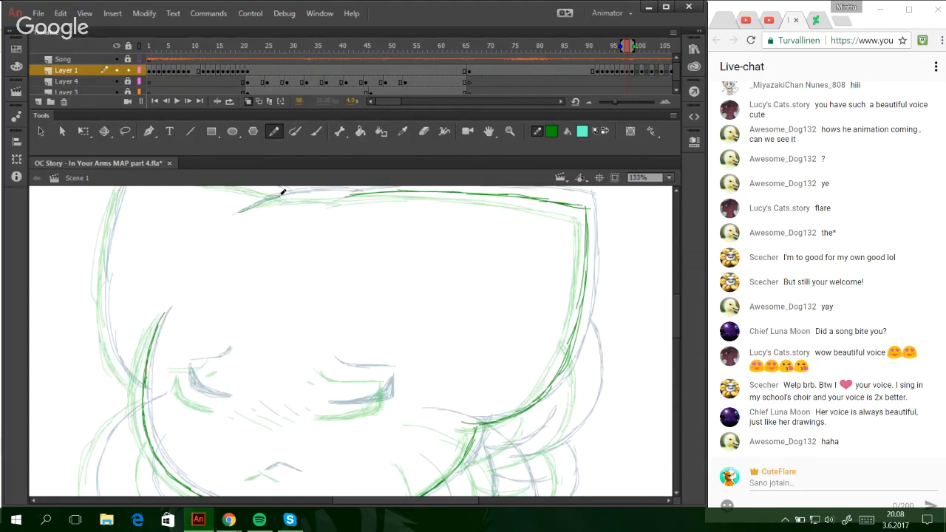
mouse_move(237, 213)
mouse_down()
mouse_move(325, 192)
mouse_move(310, 191)
mouse_up()
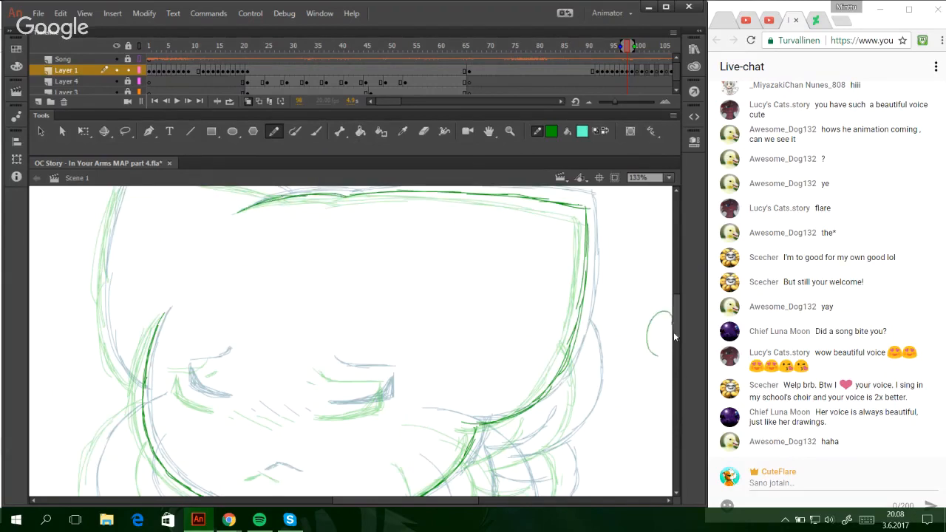
scroll(674, 327, up, 4)
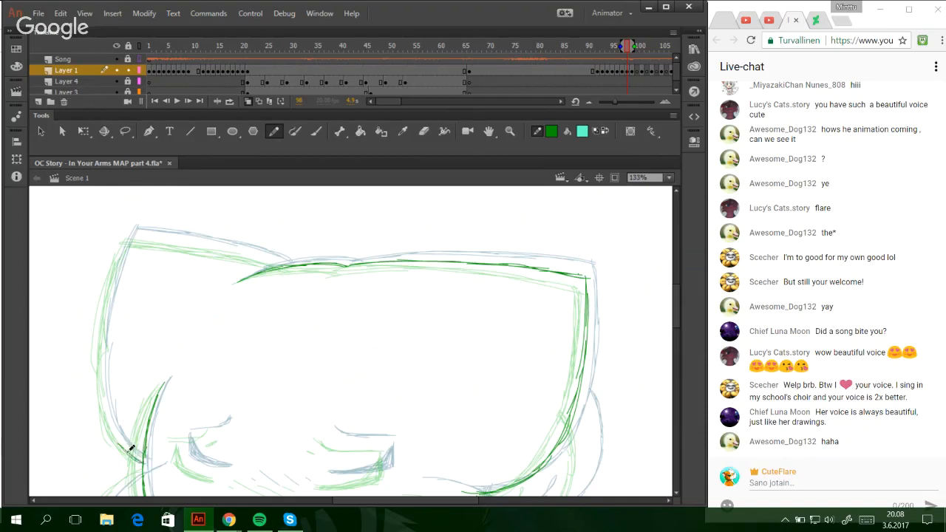
mouse_move(140, 456)
mouse_down()
mouse_move(114, 416)
mouse_move(108, 377)
mouse_move(102, 387)
mouse_move(107, 291)
mouse_move(133, 230)
mouse_move(203, 237)
mouse_move(287, 261)
mouse_up()
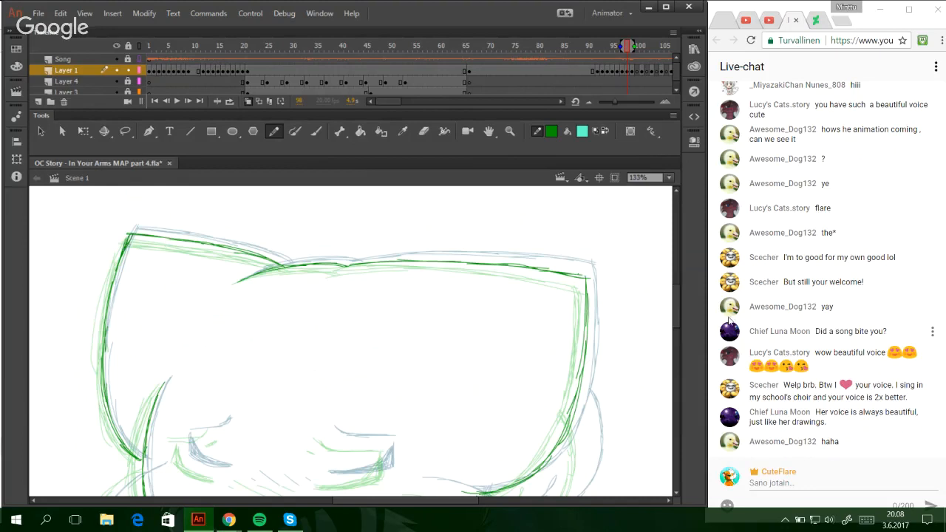
- Draw the long upper whisker and shorter lower whisker on the right cheek
drag(673, 317, 676, 341)
drag(418, 327, 522, 460)
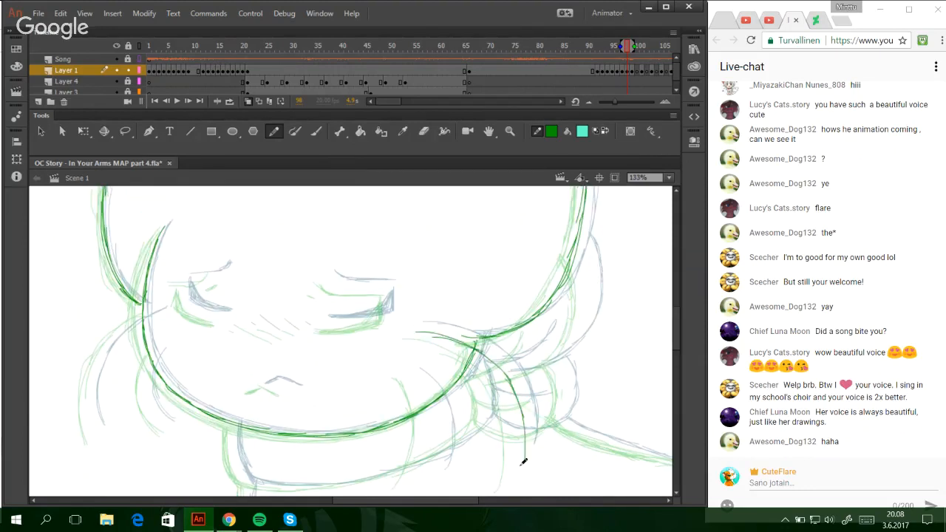
drag(411, 375, 439, 432)
key(ctrl+z)
key(ctrl+z)
mouse_move(432, 400)
mouse_down()
mouse_move(428, 467)
mouse_move(435, 432)
mouse_up()
drag(427, 466, 432, 413)
drag(411, 376, 427, 399)
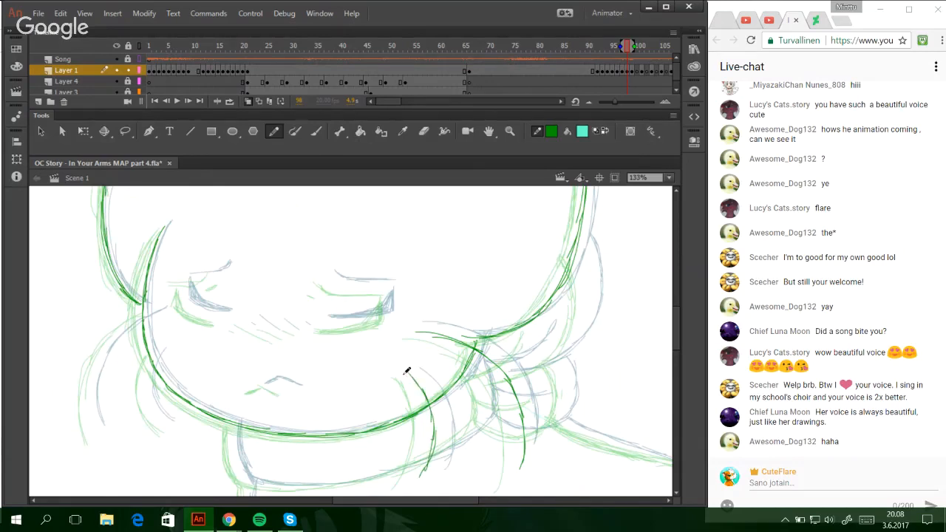
- Draw the inner and outer curved whiskers on the left cheek
mouse_move(165, 425)
mouse_down()
mouse_move(144, 377)
mouse_move(157, 358)
mouse_up()
mouse_move(95, 440)
mouse_down()
mouse_move(94, 363)
mouse_move(95, 386)
mouse_move(105, 350)
mouse_up()
key(ctrl+z)
drag(94, 385, 115, 334)
key(ctrl+z)
key(ctrl+z)
mouse_move(92, 381)
mouse_down()
mouse_move(150, 313)
mouse_move(124, 325)
mouse_move(157, 307)
mouse_up()
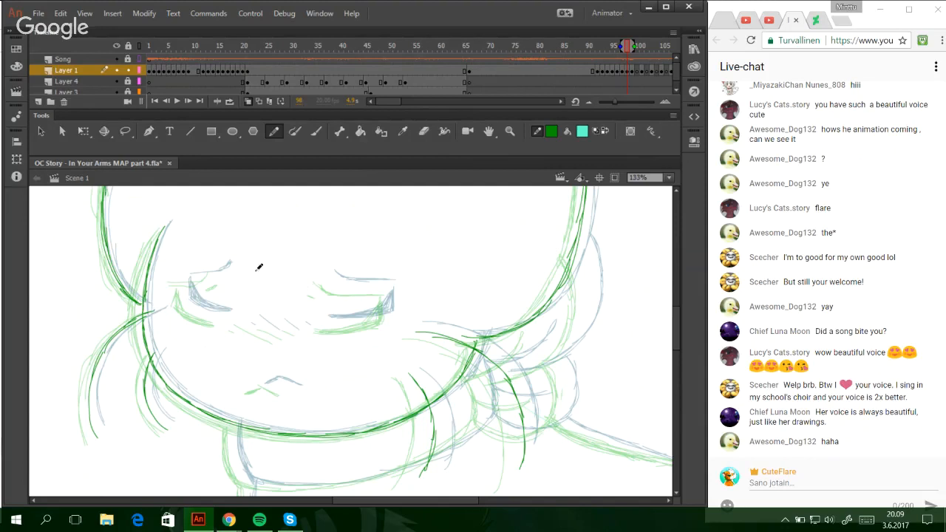
- Draw both brow lines and the thick, filled lower edges of the two half-closed eyes
mouse_move(325, 274)
mouse_down()
mouse_move(334, 284)
mouse_move(327, 273)
mouse_move(372, 283)
mouse_move(356, 285)
mouse_up()
drag(175, 274, 220, 272)
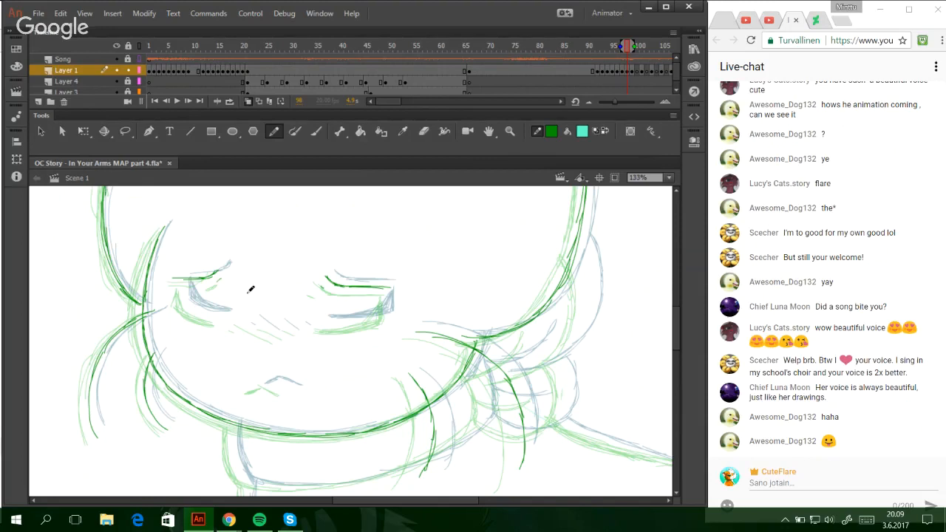
mouse_move(182, 303)
mouse_down()
mouse_move(226, 315)
mouse_move(178, 300)
mouse_move(190, 306)
mouse_up()
key(ctrl+z)
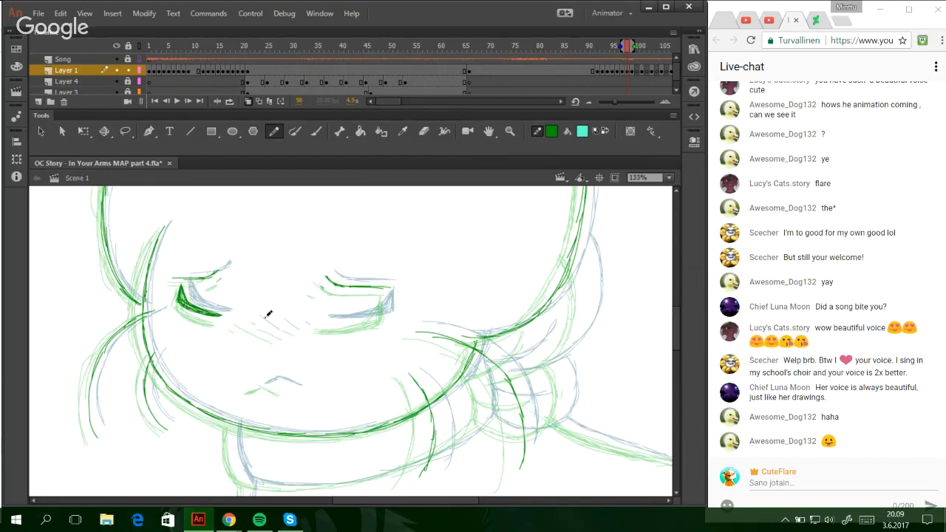
mouse_move(323, 319)
mouse_down()
mouse_move(381, 310)
mouse_move(375, 318)
mouse_move(384, 294)
mouse_move(369, 318)
mouse_move(376, 312)
mouse_up()
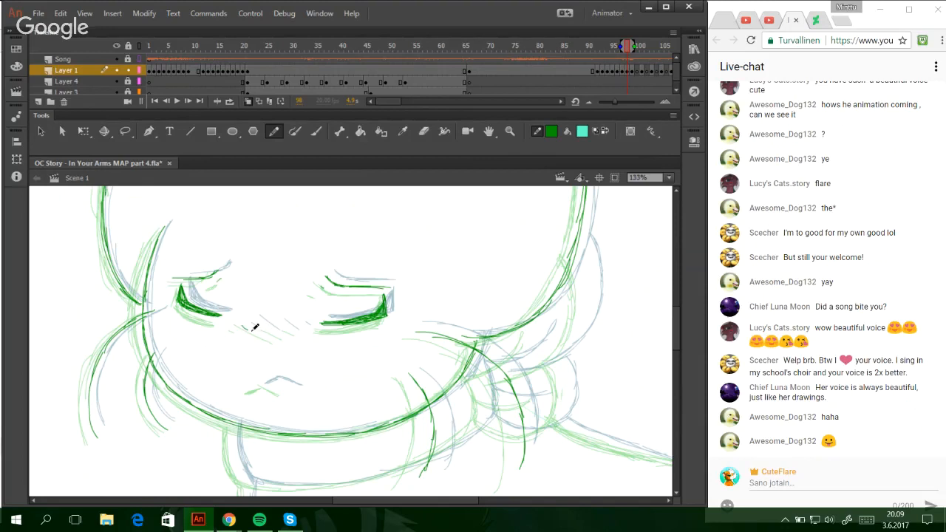
- Add the short hatch marks between the eyes and draw the small peaked mouth
mouse_move(254, 326)
mouse_down()
mouse_move(304, 327)
mouse_move(274, 316)
mouse_move(307, 324)
mouse_up()
mouse_move(257, 386)
mouse_down()
mouse_move(269, 379)
mouse_move(263, 385)
mouse_move(287, 388)
mouse_up()
- Draw the scarf band under the chin, including its left end, lower edge and right end
mouse_move(678, 328)
mouse_down()
mouse_move(675, 314)
mouse_move(676, 340)
mouse_up()
mouse_move(231, 319)
mouse_down()
mouse_move(245, 376)
mouse_move(232, 317)
mouse_move(244, 372)
mouse_move(310, 382)
mouse_move(375, 371)
mouse_move(290, 379)
mouse_move(404, 362)
mouse_move(488, 310)
mouse_up()
key(ctrl+z)
drag(454, 341, 484, 309)
key(ctrl+z)
mouse_move(455, 340)
mouse_down()
mouse_move(485, 311)
mouse_move(473, 256)
mouse_move(484, 303)
mouse_move(475, 265)
mouse_up()
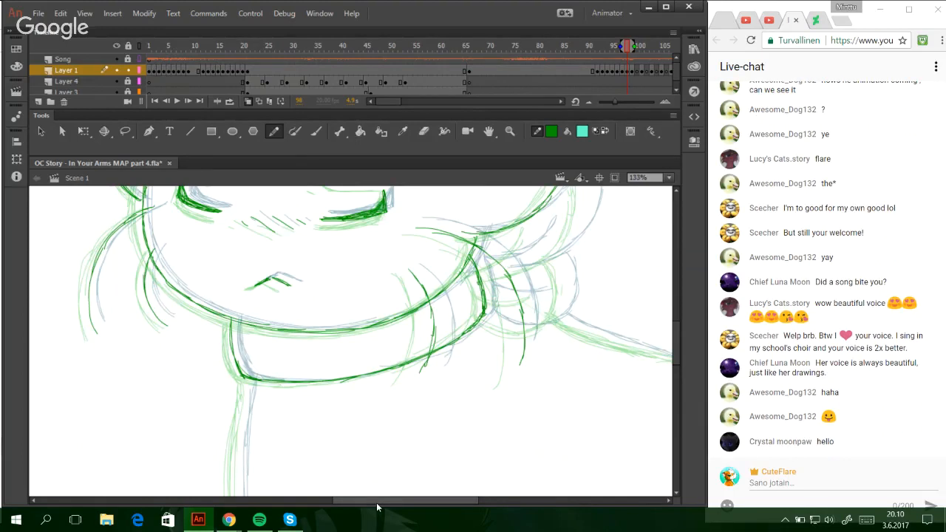
- Draw the scarf bow's upper and lower loops and inner folds behind the right cheek
drag(377, 503, 404, 504)
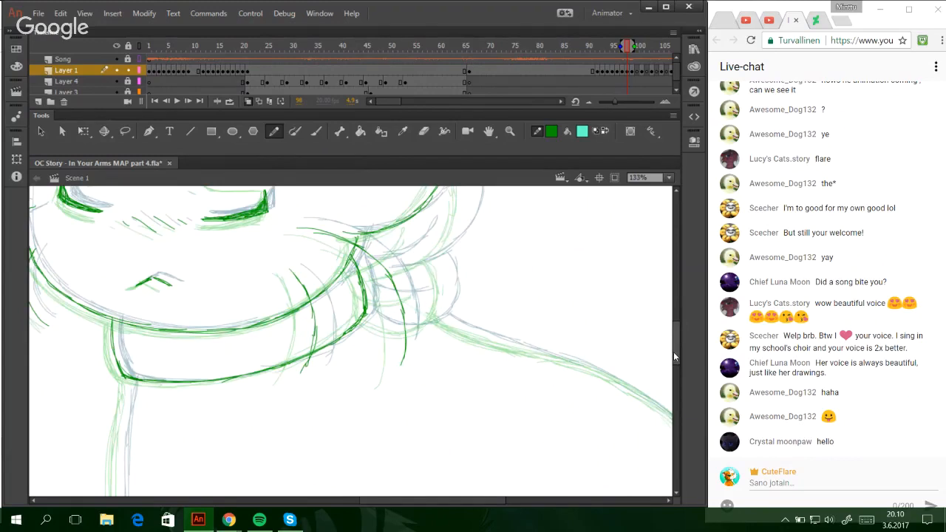
scroll(592, 362, up, 3)
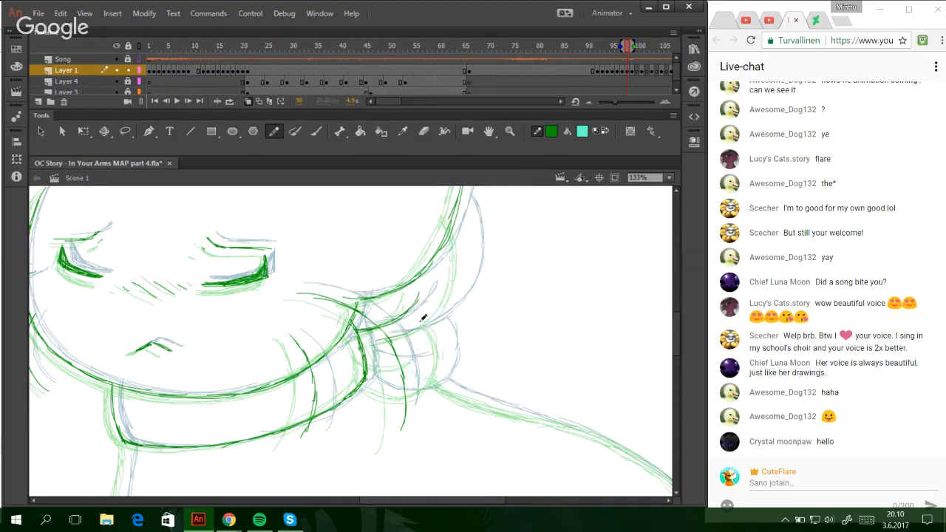
mouse_move(378, 340)
mouse_down()
mouse_move(429, 323)
mouse_move(399, 332)
mouse_move(448, 306)
mouse_move(458, 292)
mouse_move(451, 290)
mouse_move(454, 298)
mouse_move(466, 218)
mouse_move(470, 248)
mouse_up()
mouse_move(365, 374)
mouse_down()
mouse_move(399, 392)
mouse_move(433, 385)
mouse_move(448, 351)
mouse_move(449, 360)
mouse_move(436, 323)
mouse_up()
mouse_move(367, 348)
mouse_down()
mouse_move(392, 363)
mouse_move(418, 359)
mouse_up()
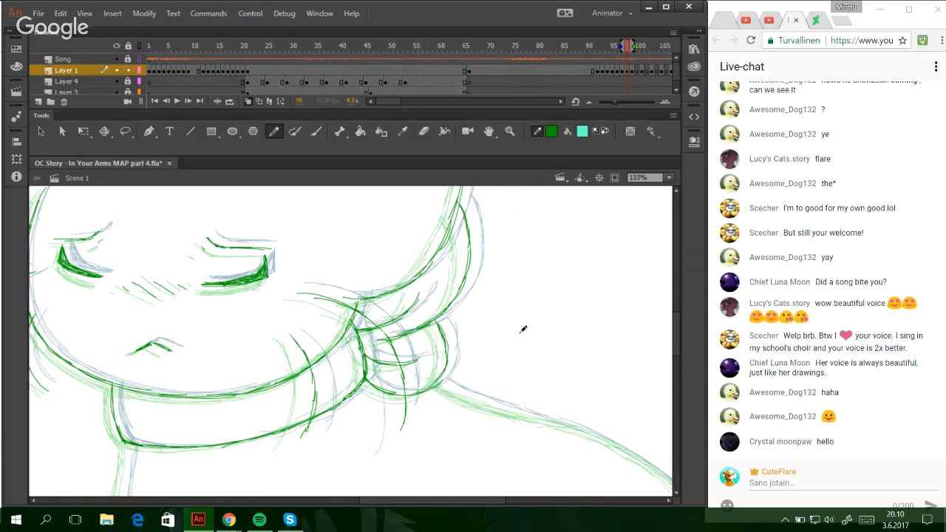
- Draw the chest line from the scarf's left corner down the front of the body
click(670, 178)
click(652, 259)
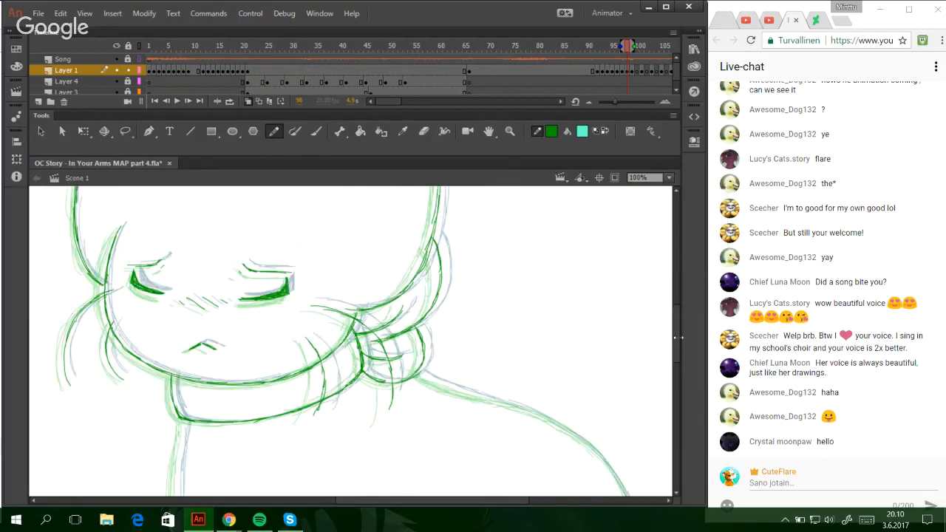
scroll(674, 369, down, 2)
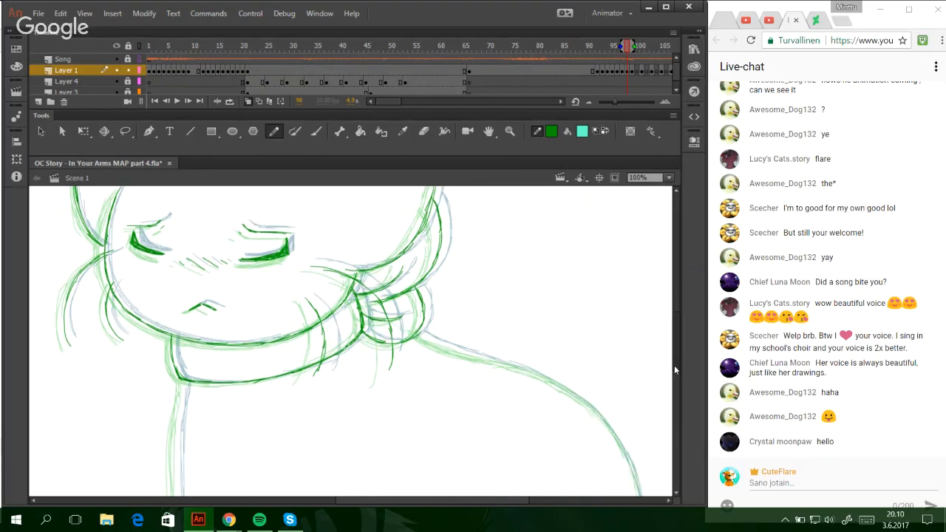
scroll(674, 370, down, 5)
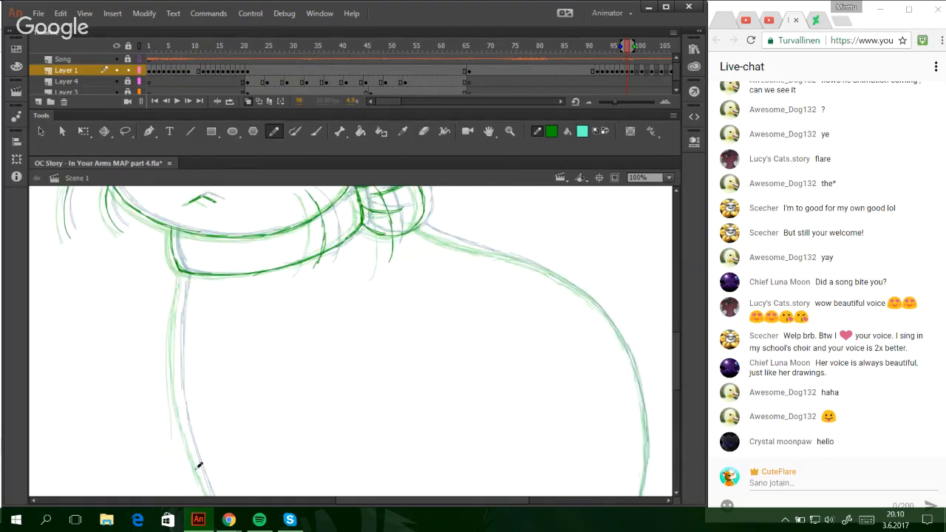
mouse_move(196, 469)
mouse_down()
mouse_move(173, 375)
mouse_move(200, 470)
mouse_move(180, 397)
mouse_up()
key(ctrl+z)
key(ctrl+z)
drag(191, 442, 179, 371)
key(ctrl+z)
drag(195, 466, 178, 379)
key(ctrl+z)
drag(187, 431, 176, 336)
drag(179, 387, 180, 285)
drag(177, 325, 218, 272)
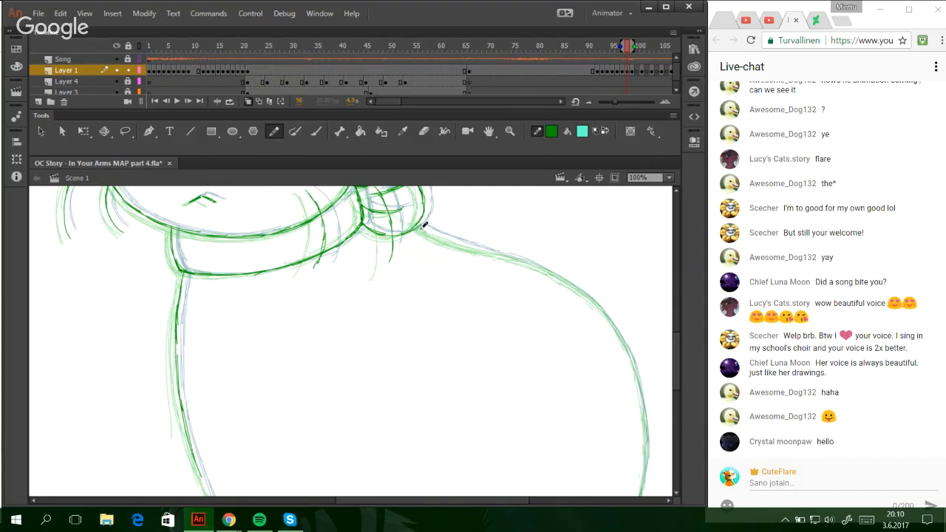
- Draw the back outline from the scarf bow over the shoulder down to the base of the tail
mouse_move(424, 224)
mouse_down()
mouse_move(519, 257)
mouse_move(469, 243)
mouse_move(596, 306)
mouse_move(537, 267)
mouse_move(630, 340)
mouse_move(508, 253)
mouse_move(607, 312)
mouse_move(566, 283)
mouse_move(628, 343)
mouse_move(646, 394)
mouse_move(637, 364)
mouse_move(646, 435)
mouse_move(641, 391)
mouse_move(649, 417)
mouse_move(642, 495)
mouse_up()
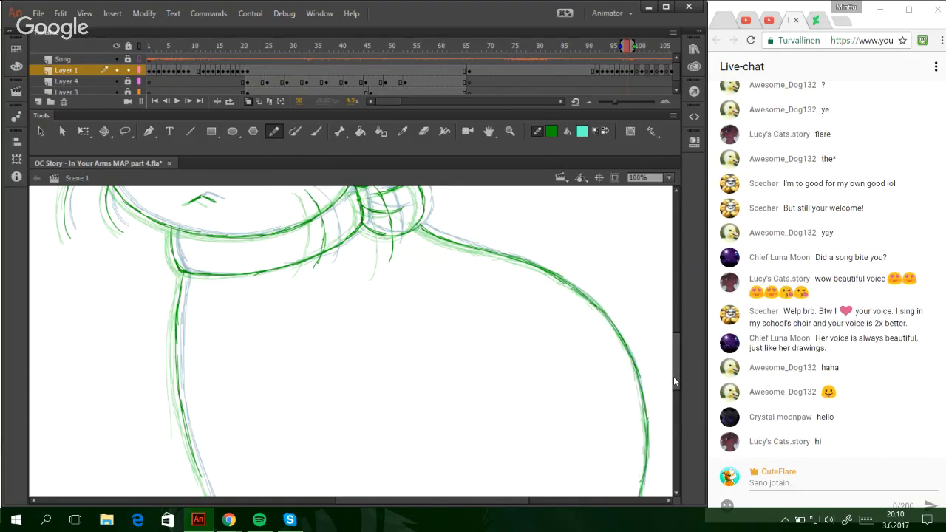
drag(673, 376, 672, 406)
mouse_move(616, 391)
mouse_down()
mouse_move(643, 308)
mouse_move(644, 335)
mouse_move(649, 277)
mouse_move(641, 339)
mouse_move(648, 298)
mouse_up()
- Draw the hind leg's upper line and extend the chest line down around the front paw
mouse_move(673, 388)
mouse_down()
mouse_move(671, 356)
mouse_move(672, 414)
mouse_up()
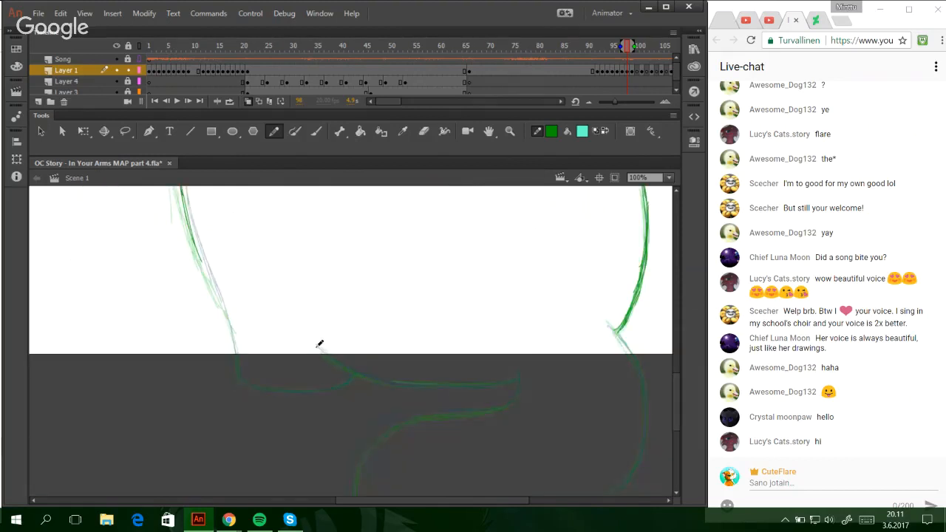
drag(319, 345, 425, 385)
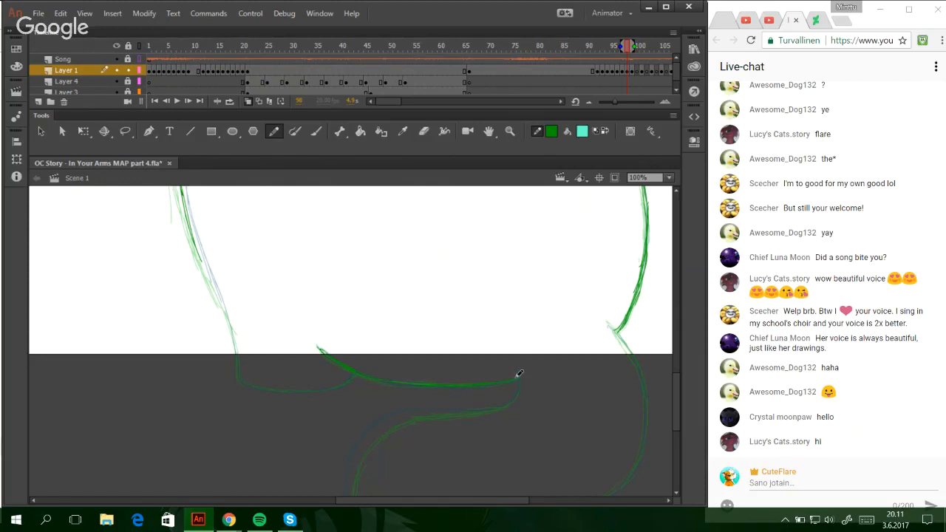
mouse_move(197, 252)
mouse_down()
mouse_move(240, 375)
mouse_move(263, 382)
mouse_move(242, 379)
mouse_up()
- Test the movie to review the animation, and close the preview
key(ctrl+Return)
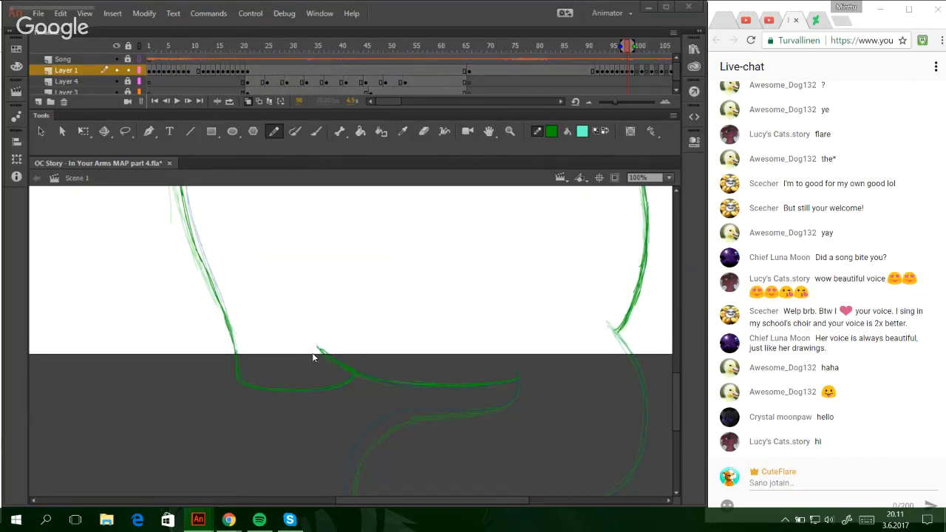
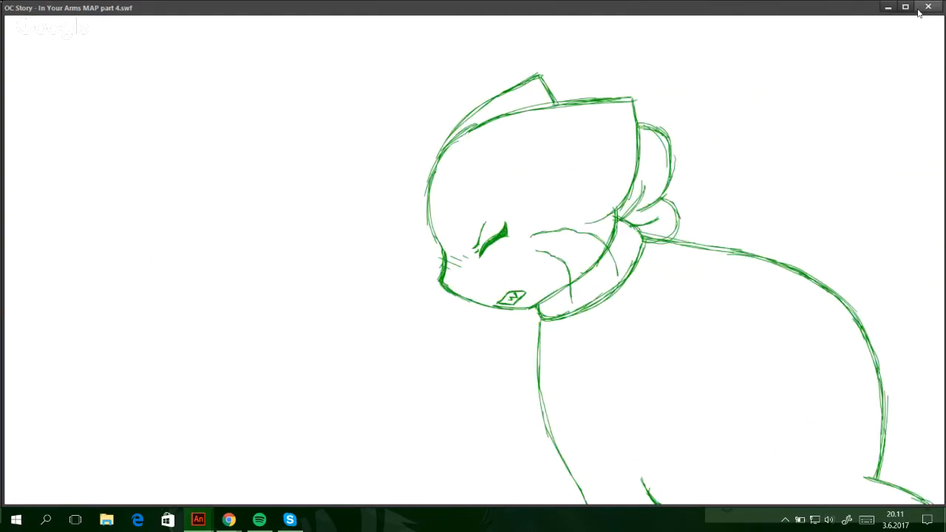
click(925, 9)
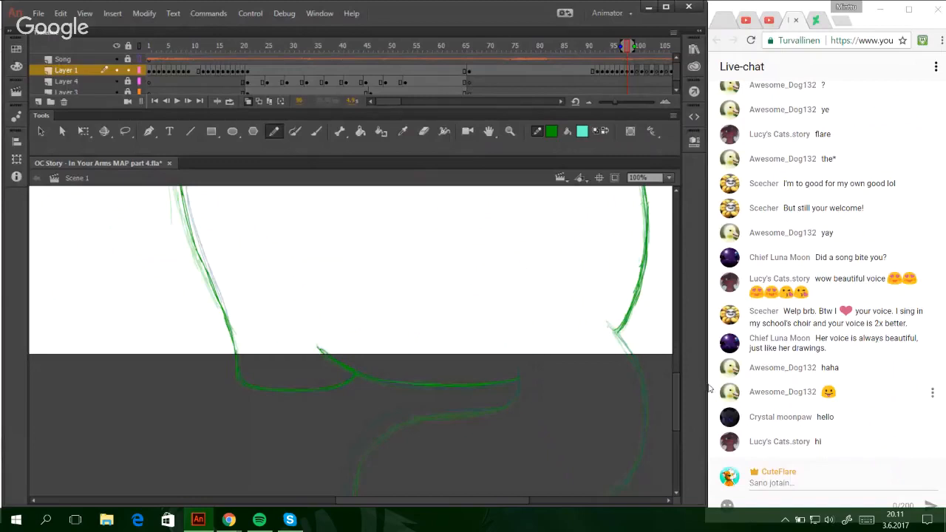
- Show Layer 1 as outlines and draw the tail on frame 98, curving from the hind foot around to the base of the back
drag(675, 392, 675, 405)
drag(446, 499, 473, 499)
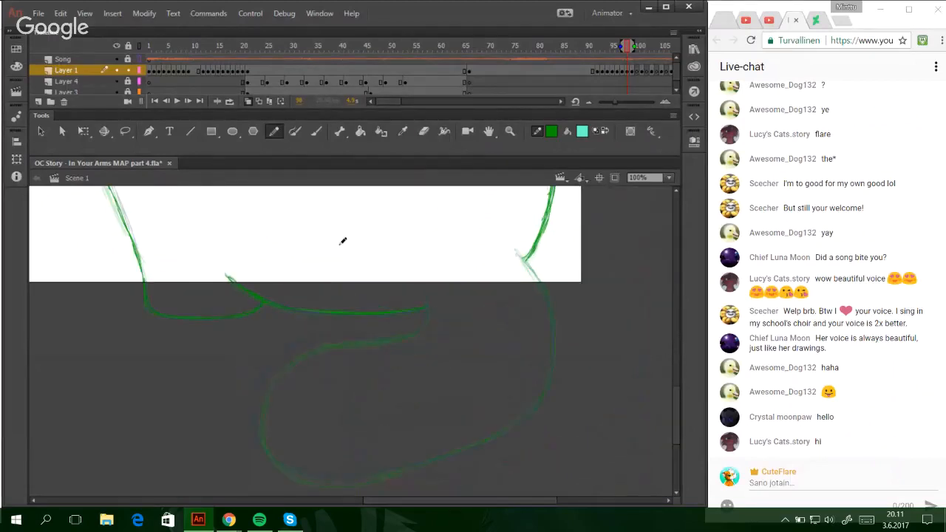
click(140, 71)
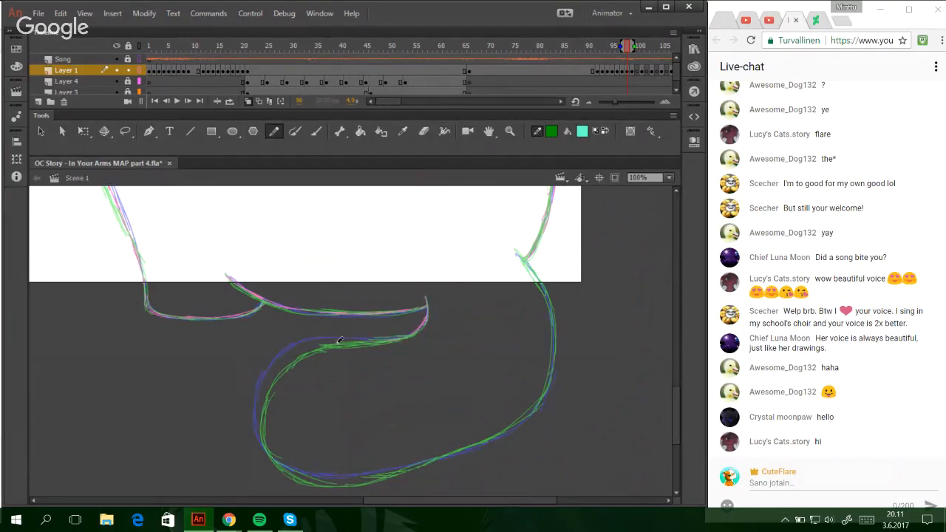
mouse_move(321, 344)
mouse_down()
mouse_move(270, 372)
mouse_move(299, 349)
mouse_move(270, 399)
mouse_move(304, 350)
mouse_move(283, 359)
mouse_move(307, 343)
mouse_move(263, 387)
mouse_move(284, 358)
mouse_move(263, 434)
mouse_up()
key(ctrl+z)
mouse_move(261, 392)
mouse_down()
mouse_move(264, 440)
mouse_move(263, 431)
mouse_up()
drag(277, 456, 343, 476)
key(ctrl+z)
key(ctrl+z)
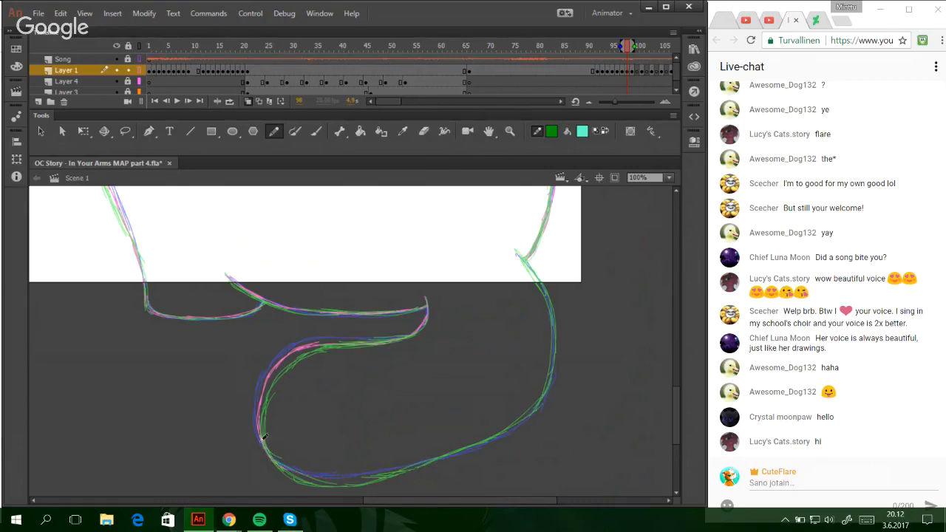
mouse_move(263, 436)
mouse_down()
mouse_move(292, 463)
mouse_move(350, 478)
mouse_move(518, 421)
mouse_move(543, 396)
mouse_move(556, 327)
mouse_move(535, 264)
mouse_move(517, 253)
mouse_move(545, 281)
mouse_up()
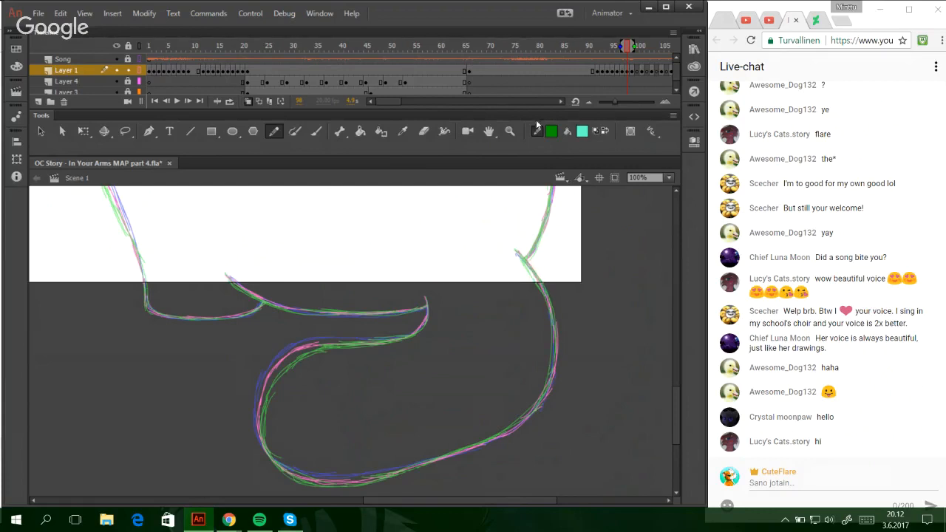
- On frame 100, draw the whole tail between the onion-skin guides, from the hind foot around to the base of the back
drag(392, 103, 397, 102)
click(500, 71)
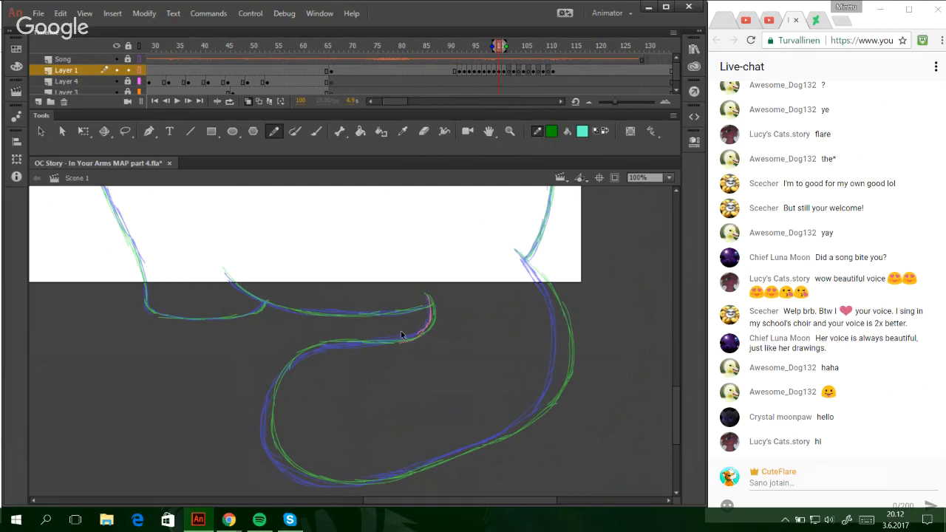
mouse_move(426, 329)
mouse_down()
mouse_move(399, 339)
mouse_move(306, 351)
mouse_move(333, 342)
mouse_move(288, 363)
mouse_move(273, 395)
mouse_move(294, 359)
mouse_move(268, 432)
mouse_move(300, 469)
mouse_move(271, 441)
mouse_move(283, 460)
mouse_move(345, 480)
mouse_move(323, 474)
mouse_move(328, 482)
mouse_move(422, 461)
mouse_move(365, 477)
mouse_move(505, 433)
mouse_move(476, 443)
mouse_move(552, 390)
mouse_move(537, 414)
mouse_move(563, 364)
mouse_move(548, 403)
mouse_move(562, 364)
mouse_move(550, 396)
mouse_move(554, 301)
mouse_move(563, 339)
mouse_move(546, 280)
mouse_move(560, 317)
mouse_move(530, 256)
mouse_up()
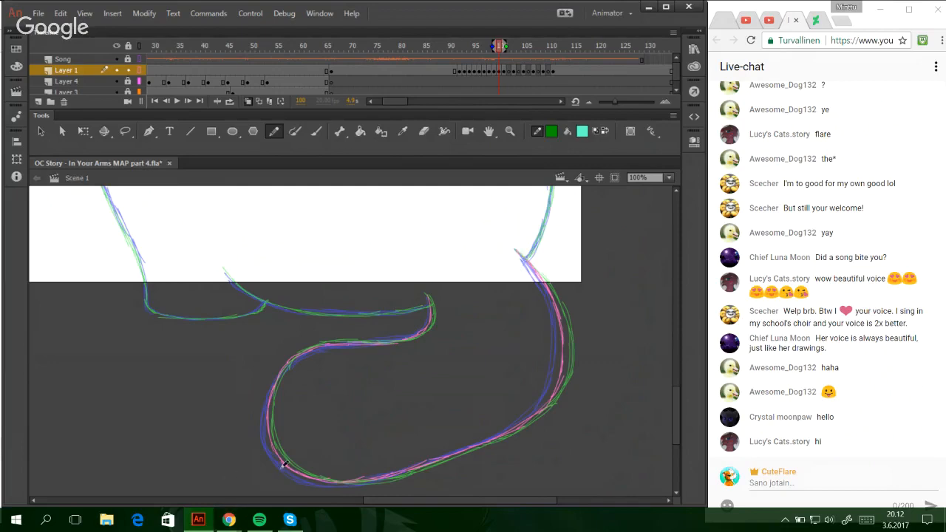
mouse_move(230, 517)
click(358, 424)
- Draw the hind leg's upper line on frame 100, from the lower belly along to the tip of the foot
scroll(271, 391, up, 3)
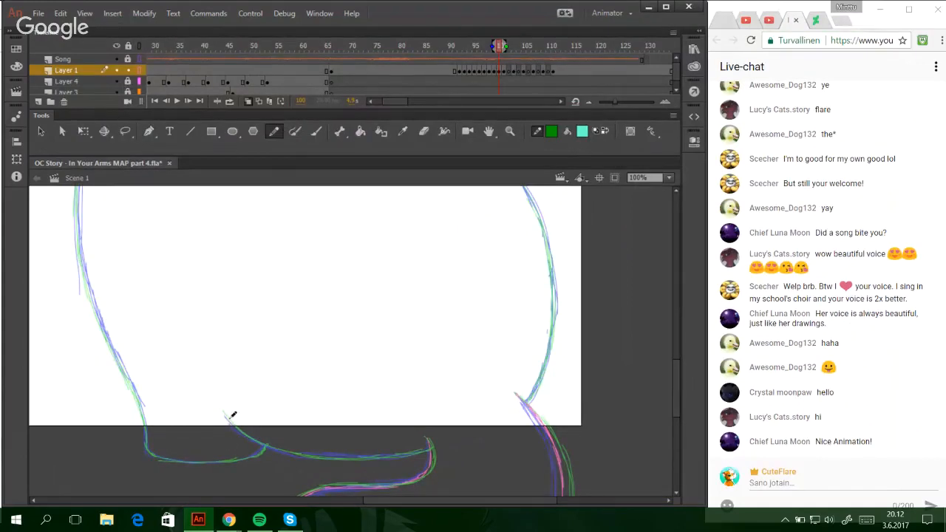
drag(241, 430, 259, 443)
key(ctrl+z)
mouse_move(224, 414)
mouse_down()
mouse_move(263, 446)
mouse_move(288, 448)
mouse_up()
mouse_move(241, 429)
mouse_down()
mouse_move(315, 454)
mouse_move(349, 456)
mouse_move(285, 449)
mouse_move(395, 449)
mouse_up()
mouse_move(326, 452)
mouse_down()
mouse_move(435, 443)
mouse_move(396, 450)
mouse_up()
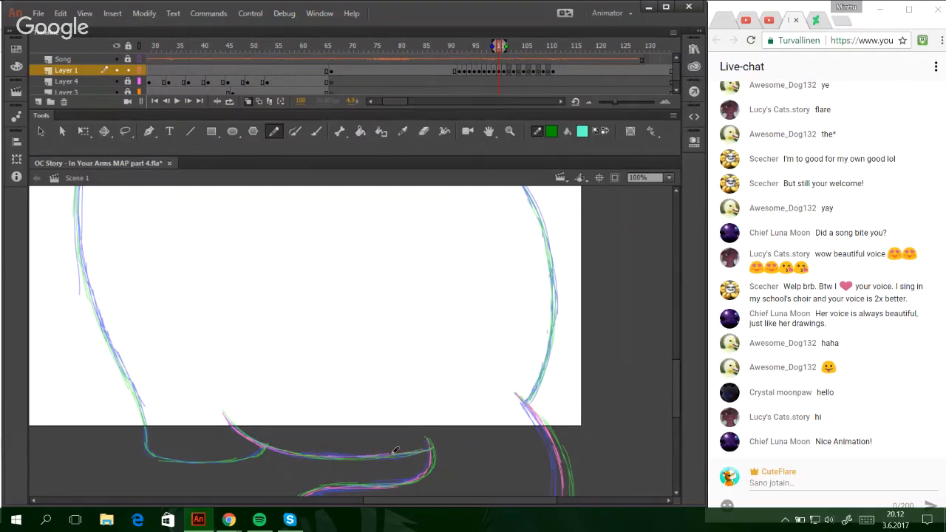
- Turn off Layer 1's outline display and draw the lower chest line, the front paw and the lower back line above the tail
drag(422, 506, 382, 509)
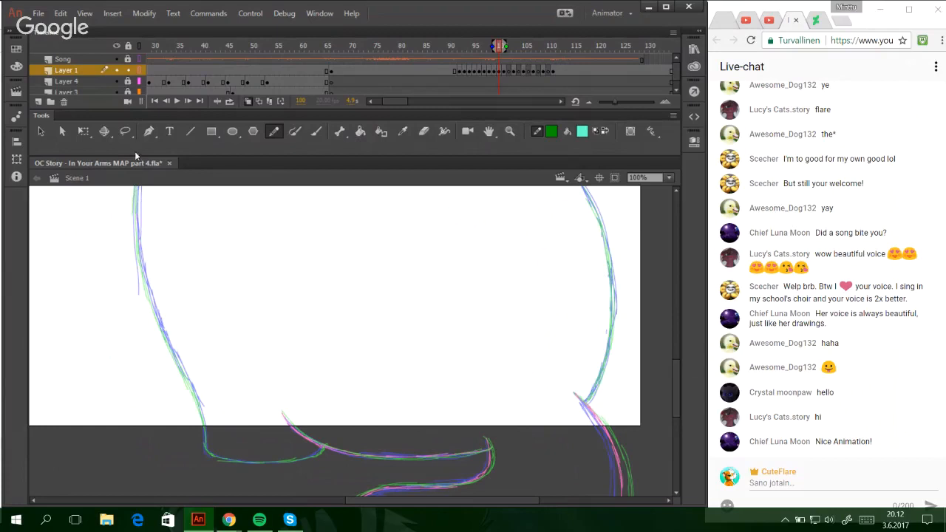
click(138, 72)
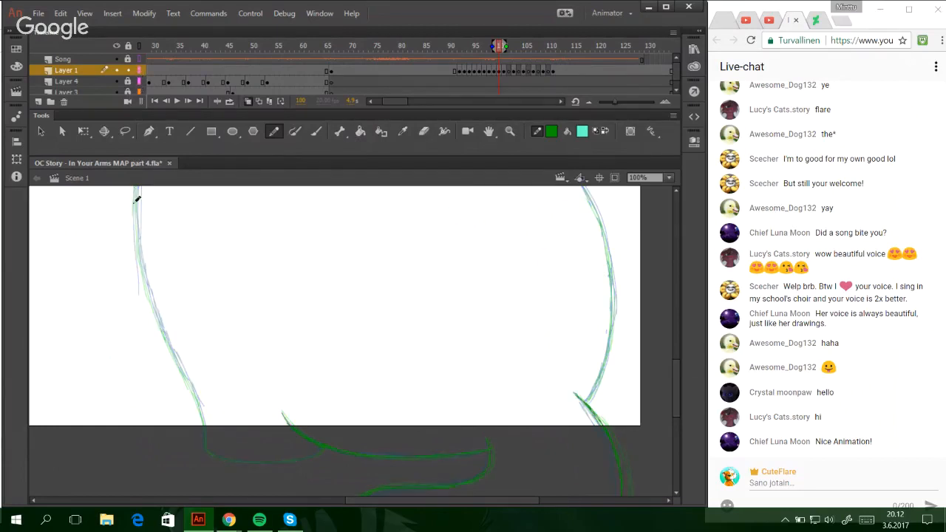
mouse_move(137, 197)
mouse_down()
mouse_move(153, 301)
mouse_move(196, 388)
mouse_up()
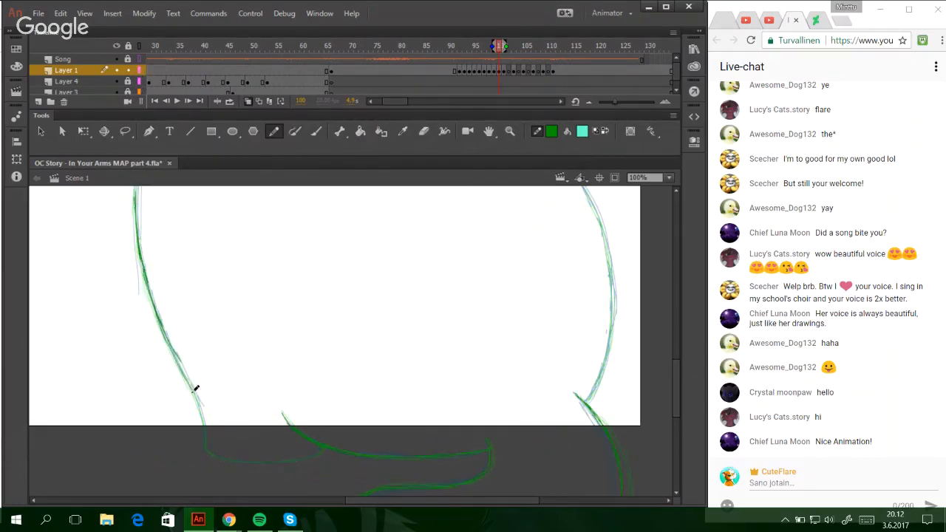
drag(169, 347, 199, 420)
drag(186, 376, 202, 430)
mouse_move(591, 394)
mouse_down()
mouse_move(611, 327)
mouse_move(612, 258)
mouse_move(594, 199)
mouse_up()
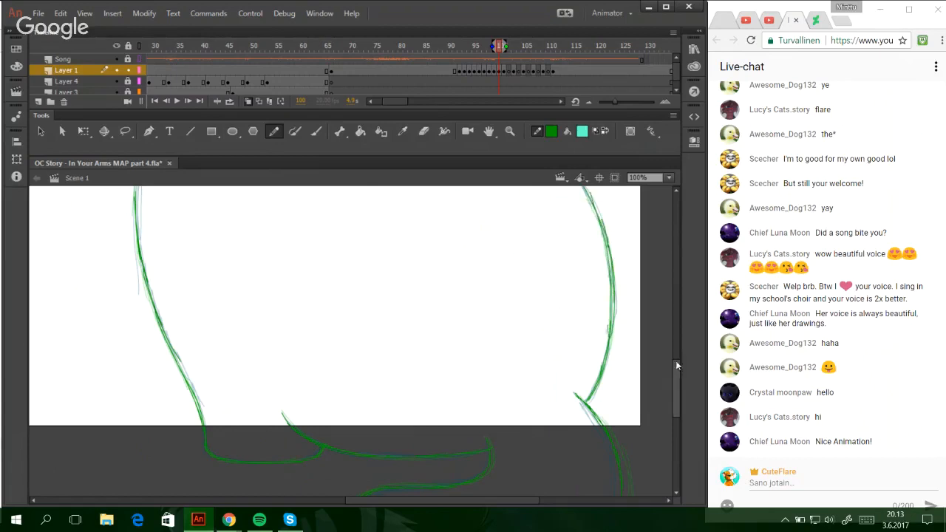
- Draw the upper back line from the scarf bow over the shoulder to meet the lower back line
drag(675, 361, 668, 338)
drag(374, 256, 507, 295)
drag(441, 276, 544, 315)
key(ctrl+z)
mouse_move(477, 295)
mouse_down()
mouse_move(536, 311)
mouse_move(481, 291)
mouse_move(557, 330)
mouse_move(580, 359)
mouse_up()
mouse_move(539, 320)
mouse_down()
mouse_move(598, 385)
mouse_move(581, 358)
mouse_move(603, 401)
mouse_up()
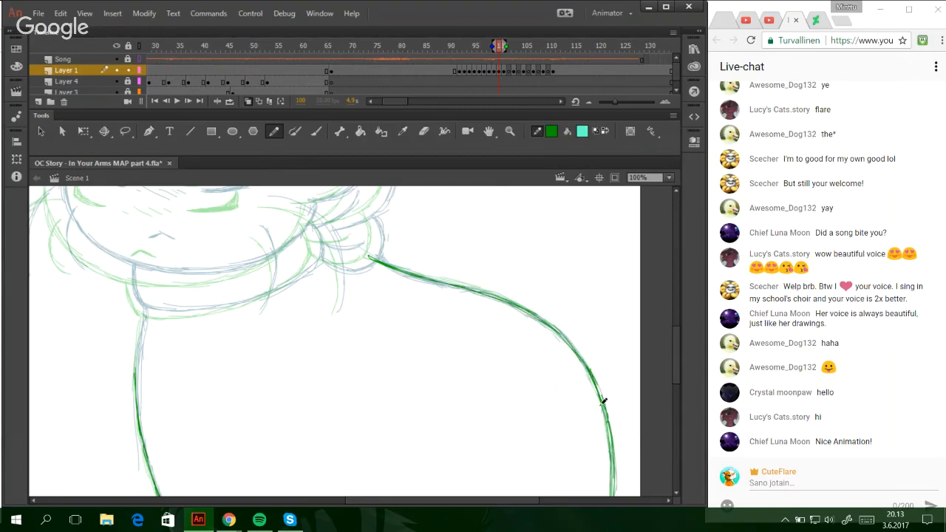
- Extend the chest line up to the scarf's lower edge
drag(140, 424, 142, 316)
drag(137, 360, 144, 311)
key(ctrl+z)
drag(135, 377, 142, 315)
- Draw the upper edge of the ear on the scarf bow's side, from the top of the head out to the ear tip
drag(376, 505, 333, 506)
scroll(668, 339, up, 3)
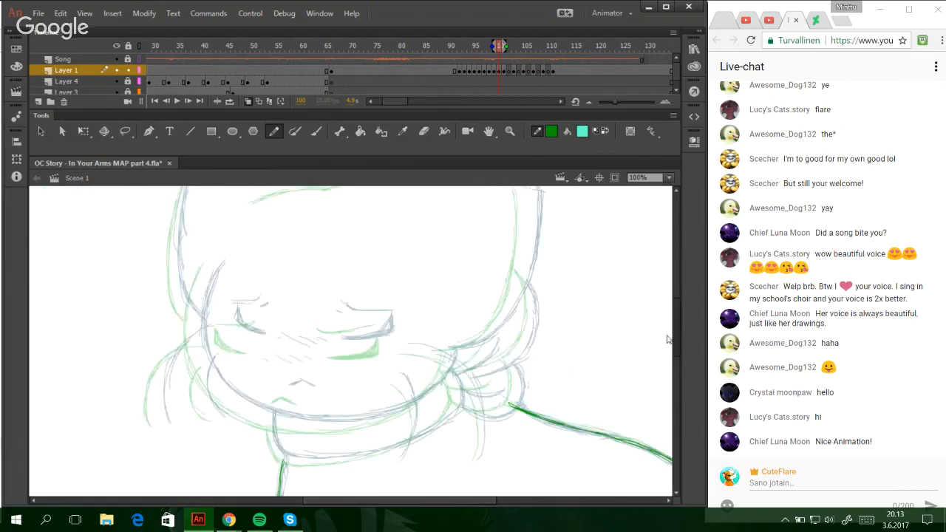
scroll(363, 243, up, 1)
drag(360, 197, 532, 205)
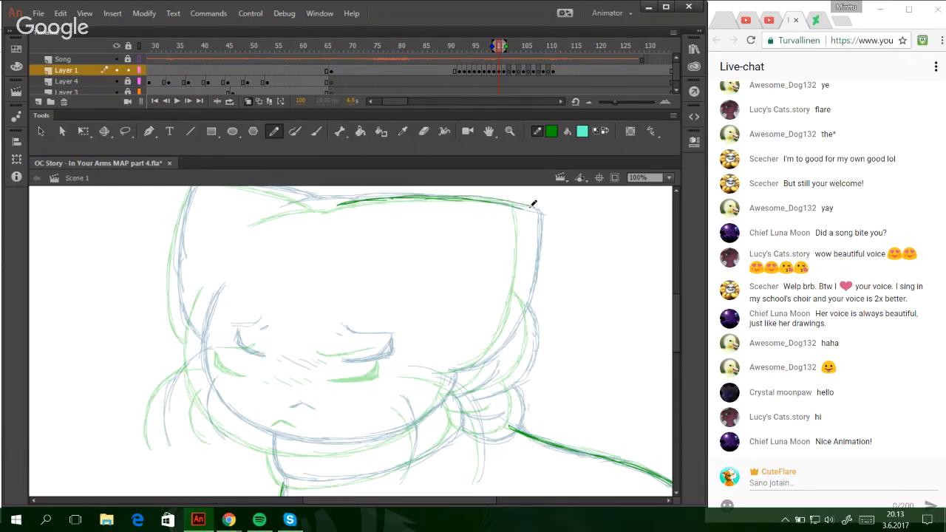
drag(475, 200, 518, 206)
key(ctrl+z)
drag(442, 198, 532, 209)
key(ctrl+z)
drag(472, 201, 522, 206)
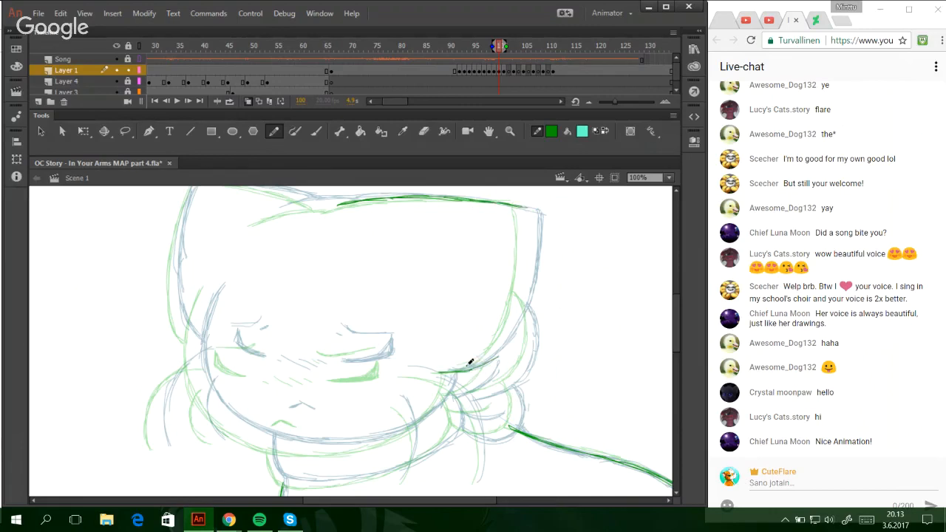
- Draw the same ear's outer edge, curving from the cheek beside the scarf bow up to the ear tip
mouse_move(441, 371)
mouse_down()
mouse_move(479, 362)
mouse_move(462, 364)
mouse_move(491, 353)
mouse_move(512, 316)
mouse_up()
drag(483, 355, 524, 292)
drag(505, 341, 523, 263)
drag(514, 315, 527, 238)
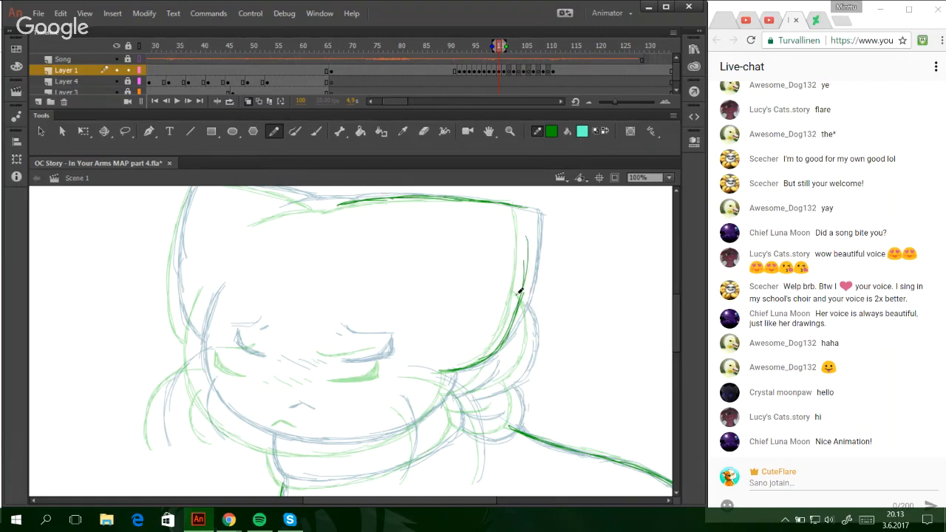
key(ctrl+z)
key(ctrl+z)
drag(515, 314, 527, 221)
drag(522, 292, 524, 208)
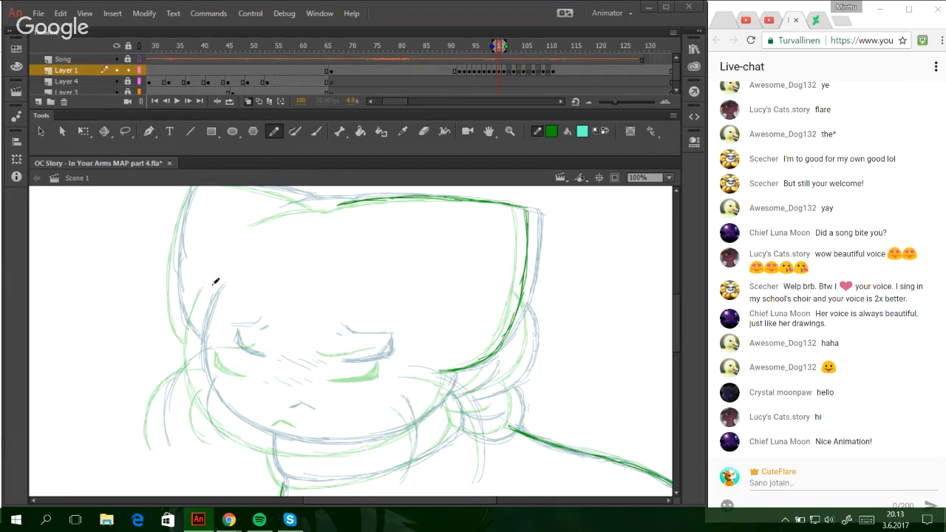
- Draw the face contour from the temple opposite the finished ear down around the cheek to the chin
drag(211, 288, 194, 352)
mouse_move(203, 306)
mouse_down()
mouse_move(197, 369)
mouse_move(199, 341)
mouse_move(251, 429)
mouse_move(310, 443)
mouse_up()
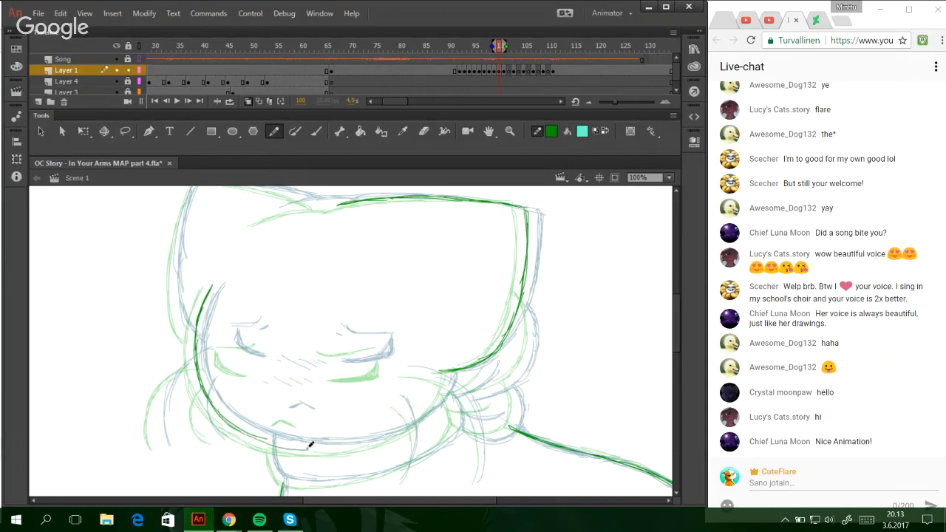
- Draw the lower face curve on frame 100 from the left cheek to the chin, midway between the onion-skin guides
key(ctrl+z)
drag(221, 416, 285, 445)
key(ctrl+z)
key(ctrl+z)
drag(234, 424, 326, 448)
drag(261, 442, 369, 444)
key(ctrl+z)
- Continue the jawline from the chin up to the base of the right ear
mouse_move(299, 447)
mouse_down()
mouse_move(385, 440)
mouse_move(351, 447)
mouse_move(409, 423)
mouse_up()
key(ctrl+z)
drag(357, 445, 411, 426)
drag(380, 439, 442, 392)
drag(411, 420, 451, 371)
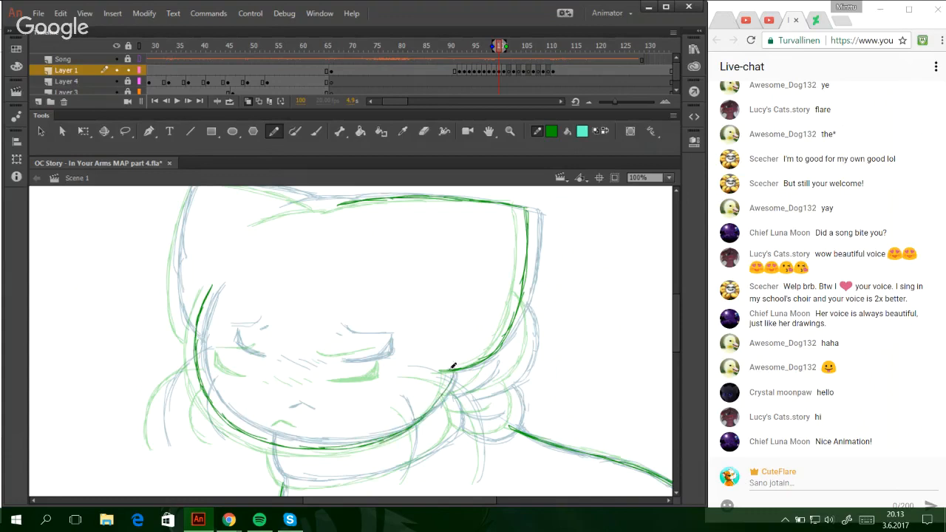
key(ctrl+z)
key(ctrl+z)
key(ctrl+z)
mouse_move(414, 421)
mouse_down()
mouse_move(450, 378)
mouse_move(433, 405)
mouse_move(441, 396)
mouse_move(447, 368)
mouse_up()
key(ctrl+z)
- Extend the line along the top of the head leftward over the forehead
drag(261, 217, 339, 201)
key(ctrl+z)
key(ctrl+z)
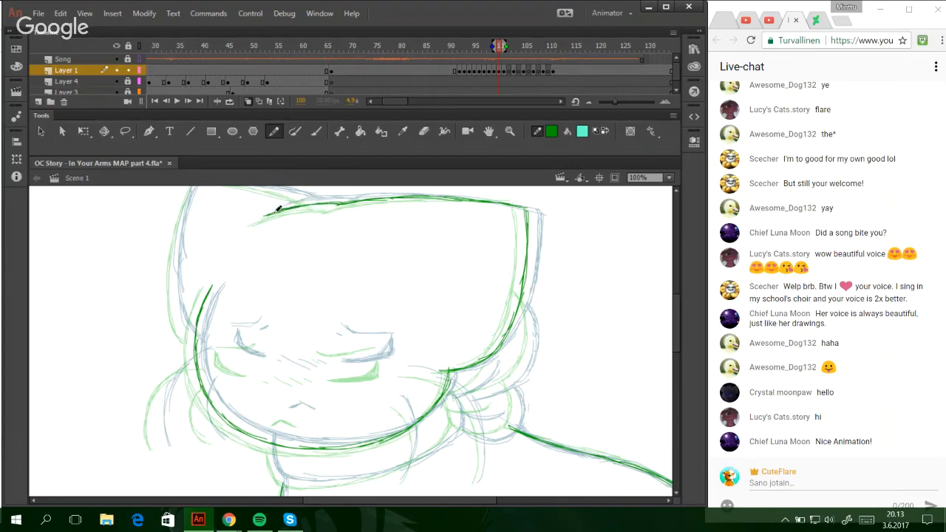
- Draw the curved neck band beneath the chin, joining it to the jaw on both sides
mouse_move(270, 442)
mouse_down()
mouse_move(286, 478)
mouse_move(277, 470)
mouse_move(326, 481)
mouse_move(283, 478)
mouse_move(354, 479)
mouse_move(373, 467)
mouse_move(329, 476)
mouse_move(390, 468)
mouse_move(319, 481)
mouse_move(430, 451)
mouse_up()
drag(369, 474, 451, 440)
key(ctrl+z)
mouse_move(395, 466)
mouse_down()
mouse_move(458, 425)
mouse_move(437, 444)
mouse_move(453, 421)
mouse_move(452, 393)
mouse_move(456, 414)
mouse_up()
key(ctrl+z)
key(ctrl+z)
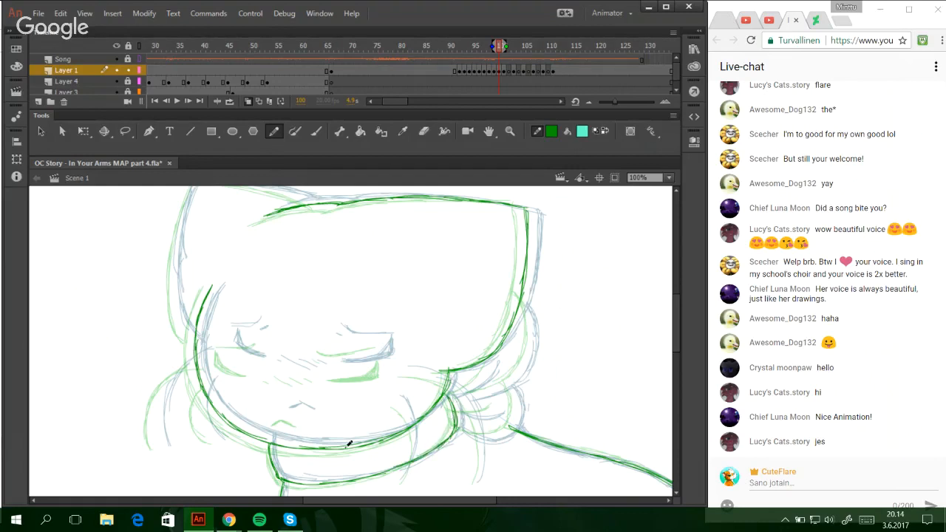
- Draw the curved hair strands hanging off the left cheek
mouse_move(156, 438)
mouse_down()
mouse_move(169, 382)
mouse_move(155, 402)
mouse_move(188, 361)
mouse_up()
drag(161, 398, 207, 353)
drag(217, 441, 206, 389)
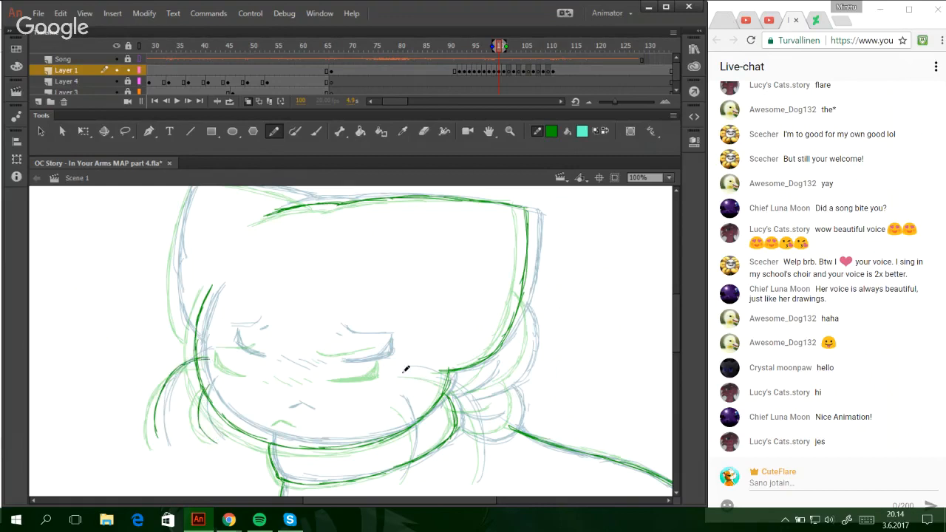
- Draw the curved hair strands hanging over the right cheek and the neck band
mouse_move(403, 372)
mouse_down()
mouse_move(454, 388)
mouse_move(478, 411)
mouse_move(482, 442)
mouse_up()
key(ctrl+z)
mouse_move(470, 406)
mouse_down()
mouse_move(482, 473)
mouse_move(481, 463)
mouse_move(475, 484)
mouse_up()
key(ctrl+z)
key(ctrl+z)
drag(416, 445, 402, 476)
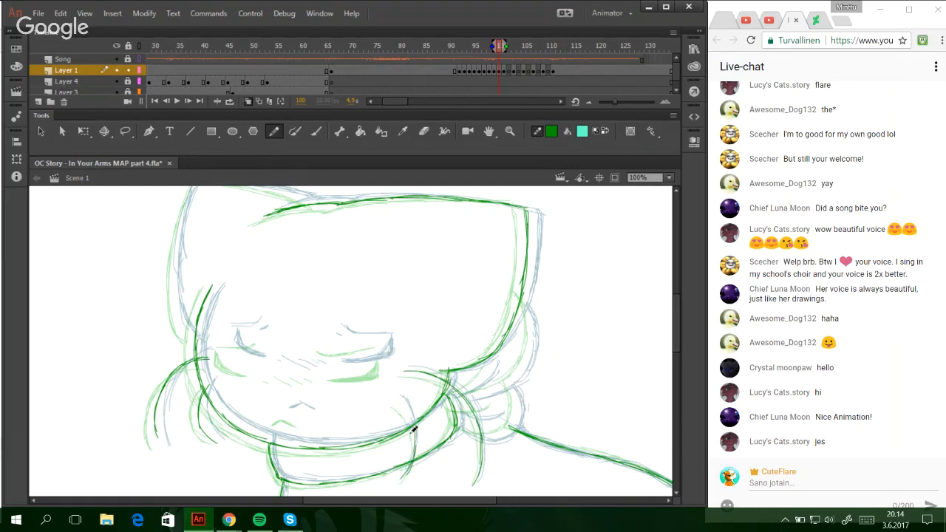
drag(414, 428, 416, 451)
drag(401, 405, 415, 436)
- Draw the rounded fluff tufts behind the right cheek with their inner fold lines
mouse_move(472, 396)
mouse_down()
mouse_move(496, 386)
mouse_move(529, 347)
mouse_up()
key(ctrl+z)
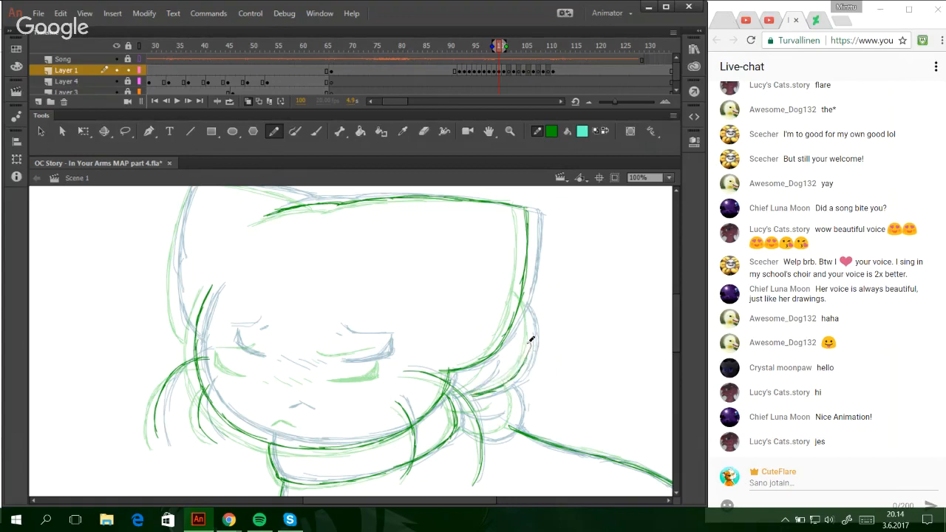
drag(530, 349, 521, 294)
mouse_move(463, 424)
mouse_down()
mouse_move(508, 422)
mouse_move(509, 383)
mouse_up()
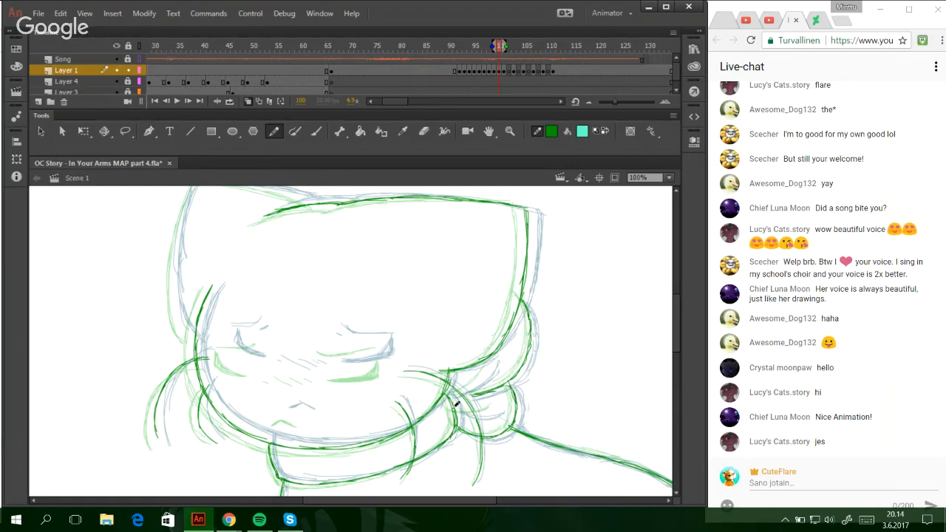
mouse_move(456, 403)
mouse_down()
mouse_move(490, 407)
mouse_move(470, 384)
mouse_move(491, 357)
mouse_up()
key(ctrl+z)
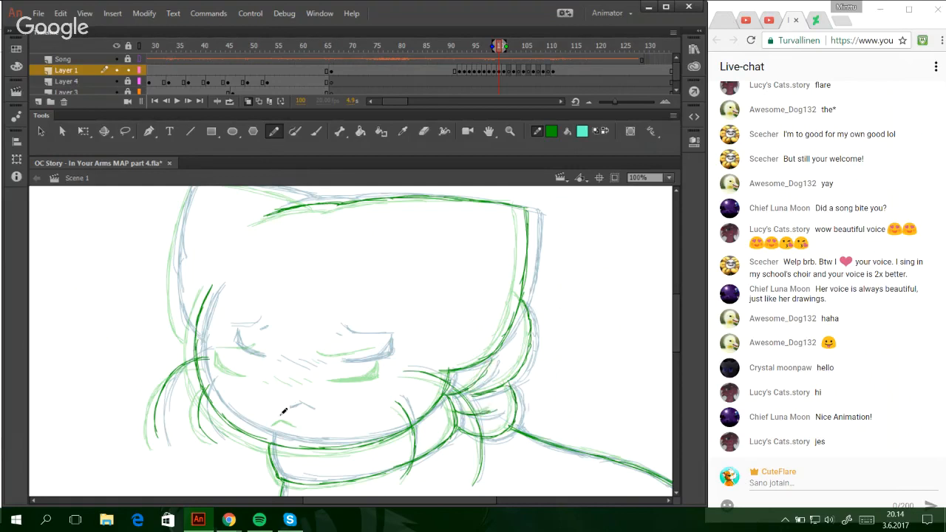
- Draw the small nose, then both lowered eyes with their brow and blush lines between the onion-skin guides
drag(294, 408, 309, 416)
drag(334, 370, 381, 360)
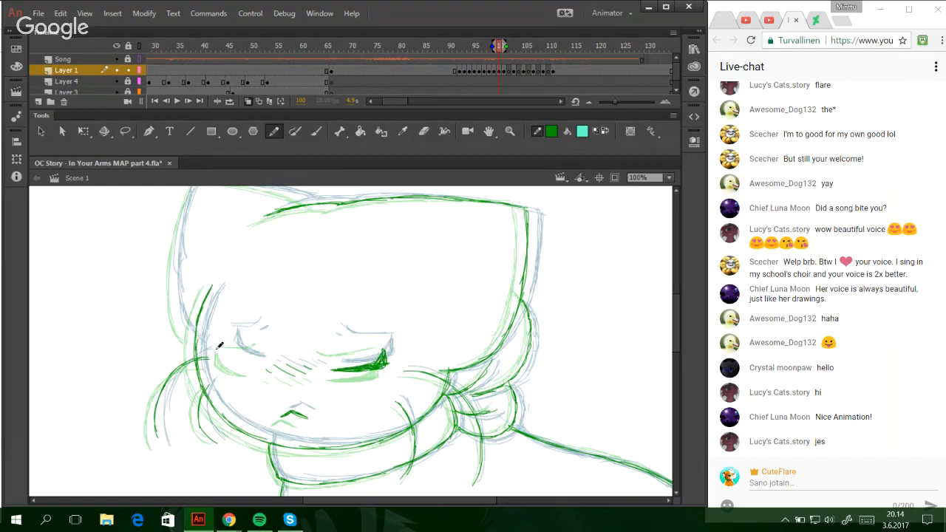
mouse_move(226, 350)
mouse_down()
mouse_move(251, 365)
mouse_move(225, 350)
mouse_move(241, 352)
mouse_up()
mouse_move(257, 321)
mouse_down()
mouse_move(231, 335)
mouse_move(255, 328)
mouse_up()
key(ctrl+z)
mouse_move(330, 338)
mouse_down()
mouse_move(377, 341)
mouse_move(331, 345)
mouse_up()
key(ctrl+z)
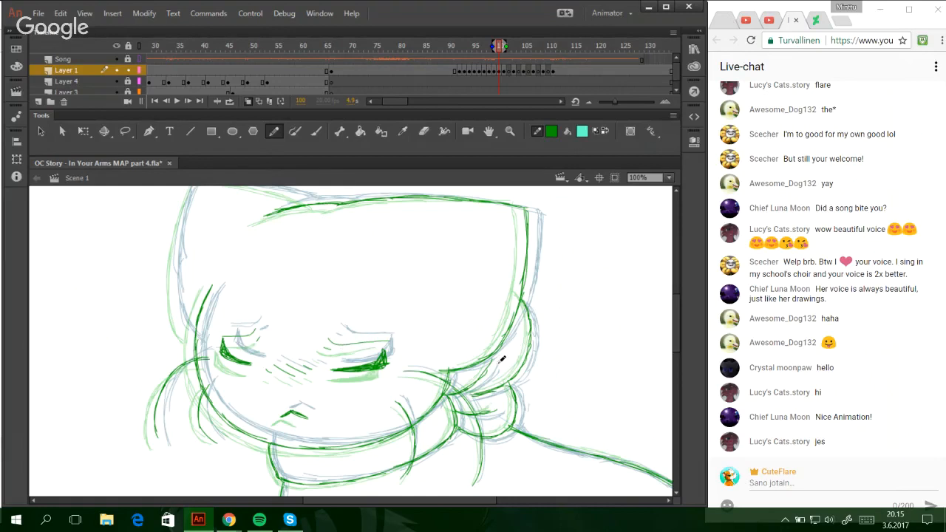
- Draw the left ear's outline from the cheek up to its tip and down to the top of the head
scroll(673, 327, up, 3)
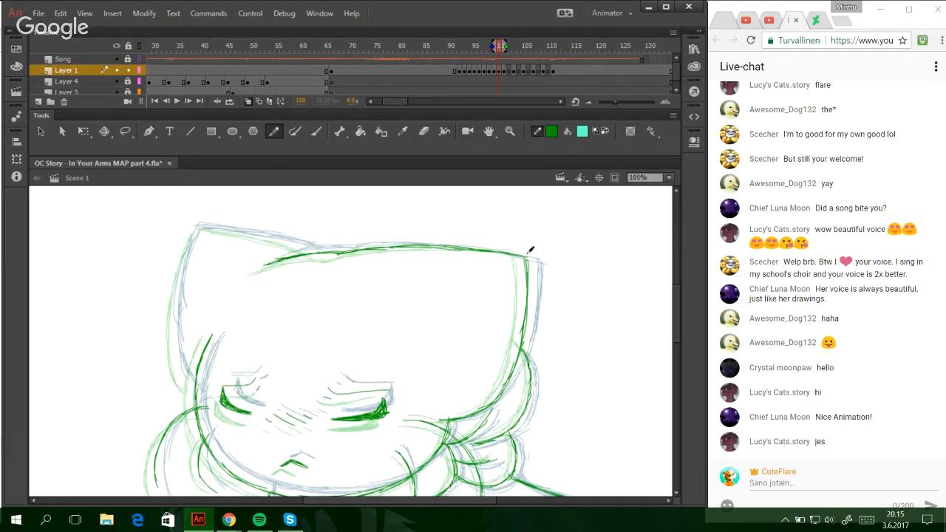
drag(175, 353, 189, 388)
mouse_move(173, 320)
mouse_down()
mouse_move(187, 376)
mouse_move(176, 276)
mouse_move(207, 229)
mouse_move(308, 246)
mouse_up()
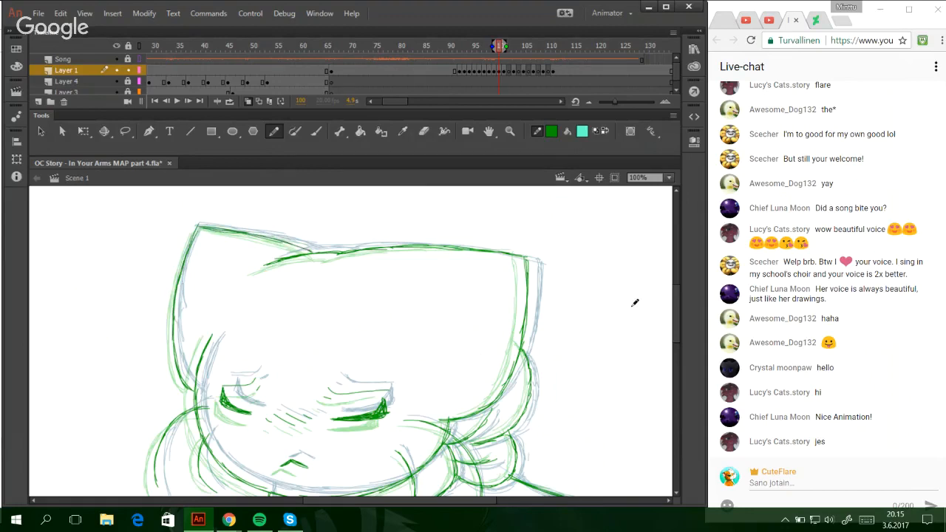
- Go to frame 102 of Layer 1 and draw the top of the head, the right ear's edge and the forehead line
mouse_move(674, 333)
mouse_down()
mouse_move(680, 412)
mouse_move(679, 354)
mouse_move(663, 338)
mouse_up()
click(508, 71)
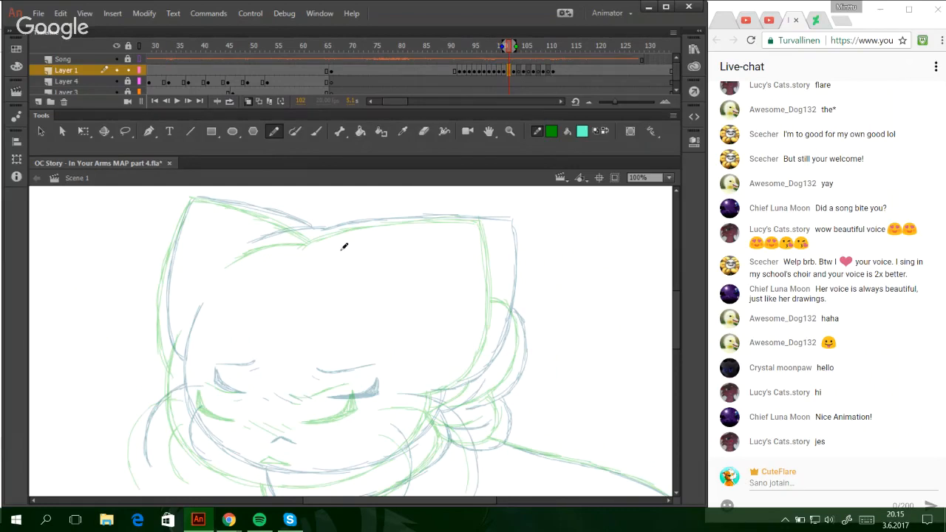
mouse_move(312, 240)
mouse_down()
mouse_move(405, 216)
mouse_move(496, 220)
mouse_up()
mouse_move(429, 392)
mouse_down()
mouse_move(476, 370)
mouse_move(505, 294)
mouse_up()
key(ctrl+z)
key(ctrl+z)
key(ctrl+z)
mouse_move(487, 358)
mouse_down()
mouse_move(502, 289)
mouse_move(501, 231)
mouse_up()
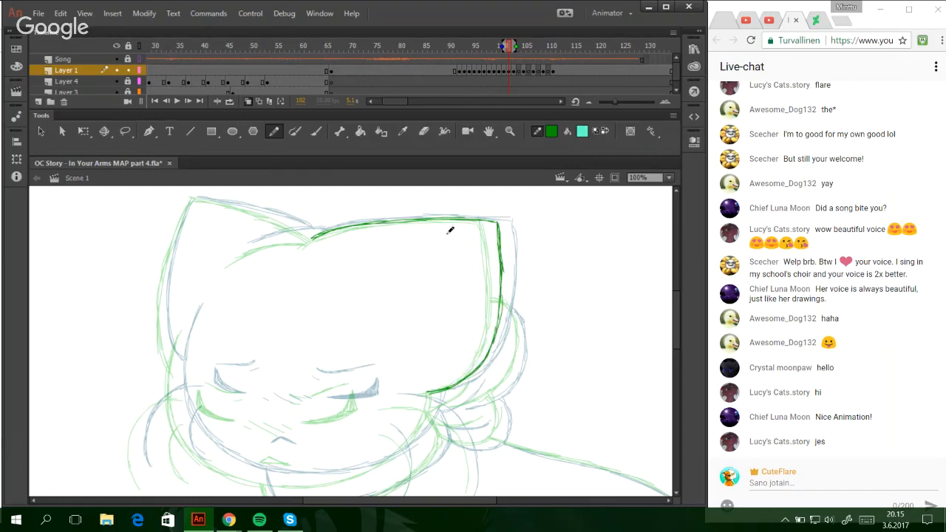
drag(237, 251, 298, 234)
- Draw the lower face outline from cheek to cheek on frame 102, then add the left ear
drag(189, 323, 175, 382)
key(ctrl+z)
drag(188, 318, 184, 411)
mouse_move(181, 356)
mouse_down()
mouse_move(188, 414)
mouse_move(219, 460)
mouse_move(286, 477)
mouse_move(240, 466)
mouse_move(260, 474)
mouse_move(334, 478)
mouse_up()
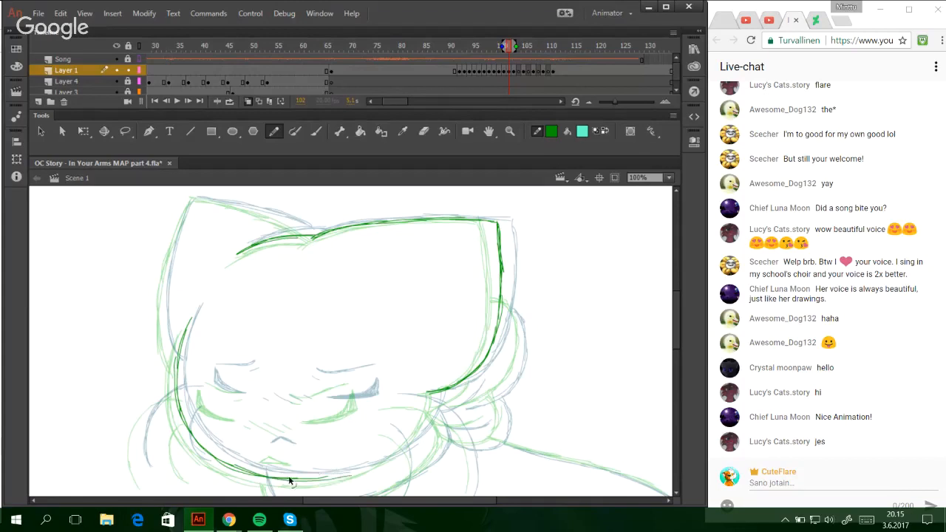
key(ctrl+z)
mouse_move(265, 474)
mouse_down()
mouse_move(375, 462)
mouse_move(328, 475)
mouse_move(365, 467)
mouse_move(413, 441)
mouse_move(398, 445)
mouse_move(419, 433)
mouse_move(438, 389)
mouse_up()
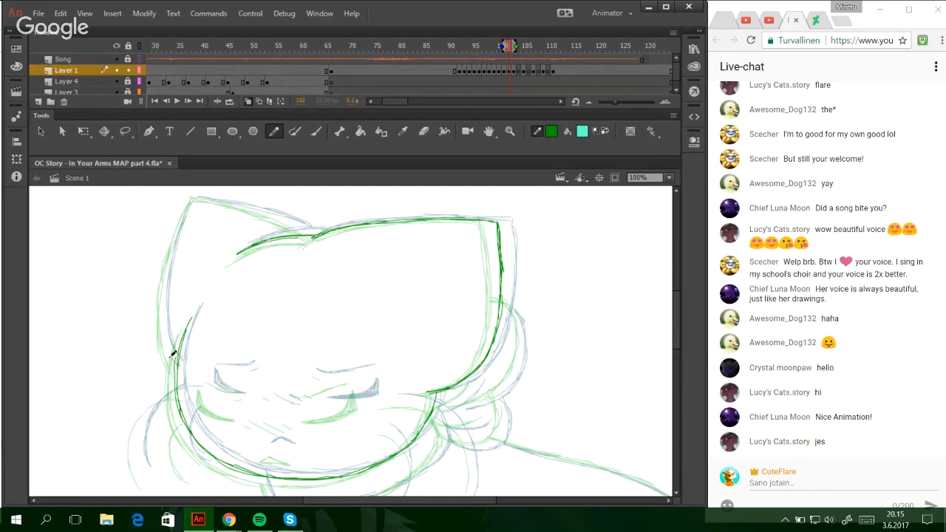
mouse_move(174, 355)
mouse_down()
mouse_move(172, 264)
mouse_move(164, 322)
mouse_move(163, 283)
mouse_move(188, 210)
mouse_move(171, 247)
mouse_move(194, 197)
mouse_move(278, 214)
mouse_move(218, 200)
mouse_move(306, 229)
mouse_move(273, 214)
mouse_move(302, 221)
mouse_up()
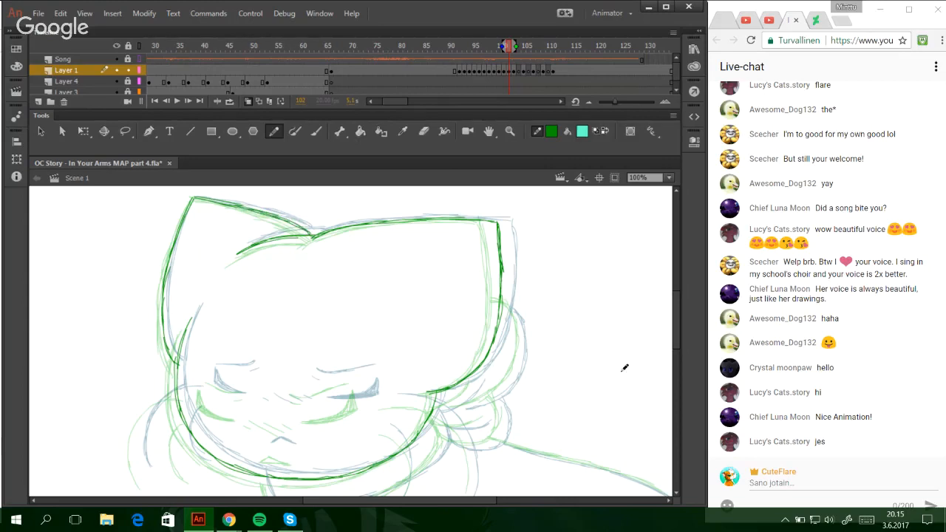
- Draw the neck band under the chin and the rounded fluff tufts behind the right cheek on frame 102
drag(677, 331, 678, 351)
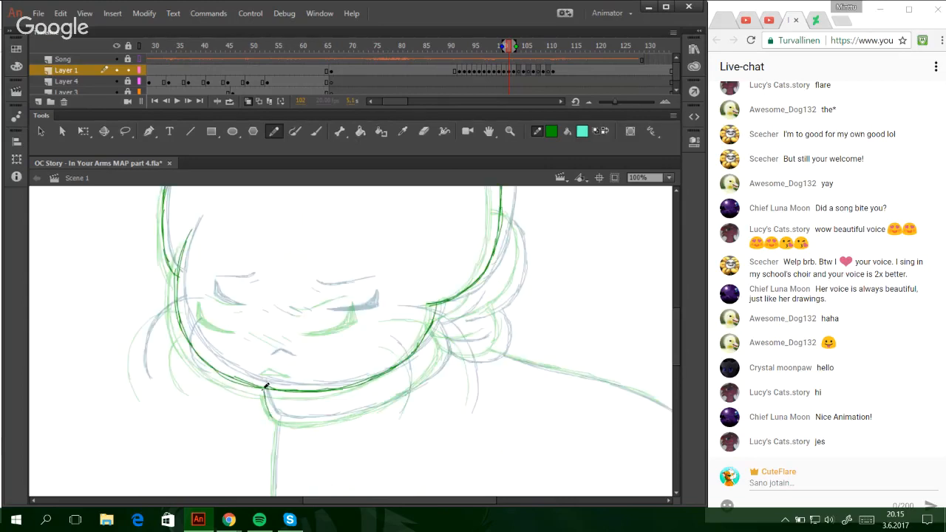
mouse_move(263, 386)
mouse_down()
mouse_move(288, 420)
mouse_move(411, 391)
mouse_move(369, 408)
mouse_move(433, 366)
mouse_move(405, 391)
mouse_move(423, 378)
mouse_move(446, 349)
mouse_move(436, 369)
mouse_move(444, 349)
mouse_move(435, 324)
mouse_move(442, 341)
mouse_move(514, 286)
mouse_up()
mouse_move(477, 316)
mouse_down()
mouse_move(506, 295)
mouse_move(492, 307)
mouse_up()
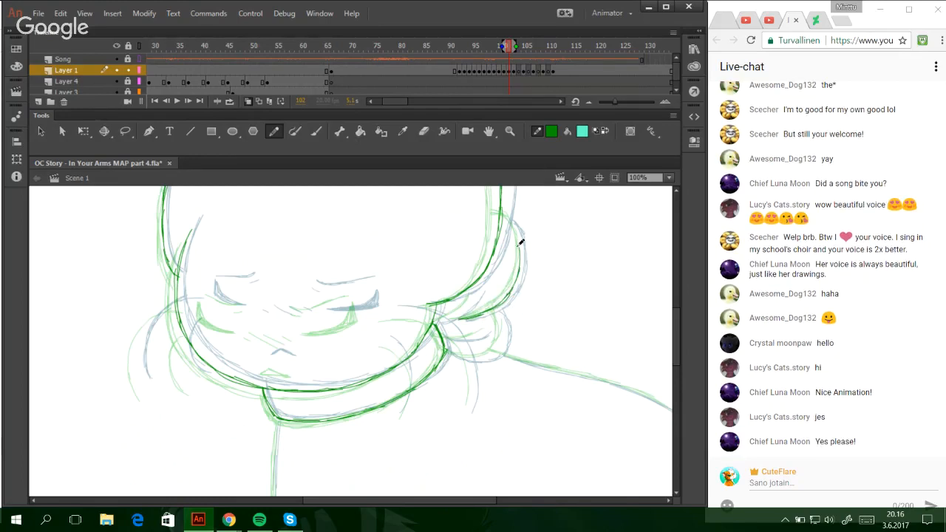
drag(501, 215, 506, 279)
mouse_move(446, 344)
mouse_down()
mouse_move(495, 354)
mouse_move(474, 356)
mouse_move(503, 326)
mouse_move(497, 345)
mouse_move(495, 308)
mouse_move(502, 330)
mouse_up()
mouse_move(433, 322)
mouse_down()
mouse_move(477, 287)
mouse_move(475, 299)
mouse_move(455, 310)
mouse_move(486, 275)
mouse_up()
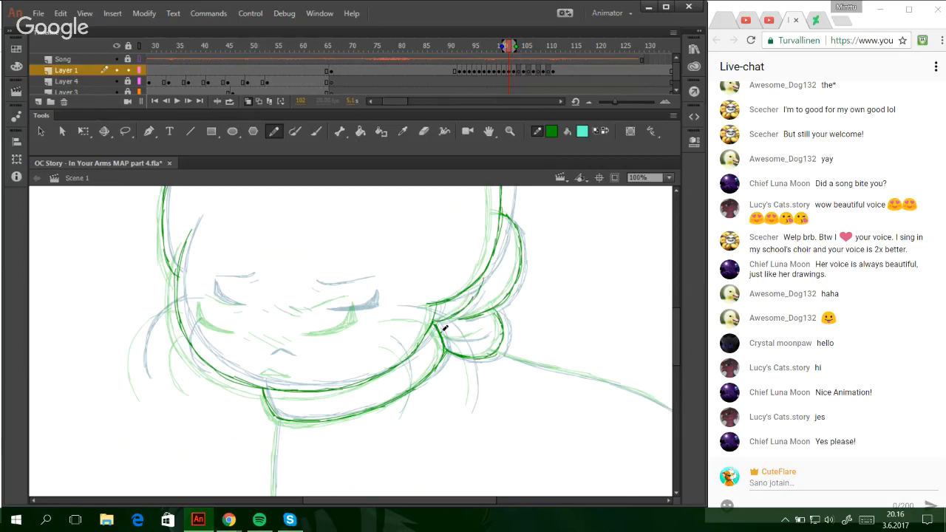
mouse_move(443, 333)
mouse_down()
mouse_move(473, 338)
mouse_move(486, 329)
mouse_up()
- Draw the curved hair strands on both cheeks on frame 102
mouse_move(192, 299)
mouse_down()
mouse_move(148, 317)
mouse_move(144, 388)
mouse_move(139, 369)
mouse_move(159, 314)
mouse_move(177, 300)
mouse_move(143, 329)
mouse_move(140, 355)
mouse_move(148, 321)
mouse_move(182, 300)
mouse_move(195, 322)
mouse_move(189, 373)
mouse_move(183, 348)
mouse_move(199, 386)
mouse_up()
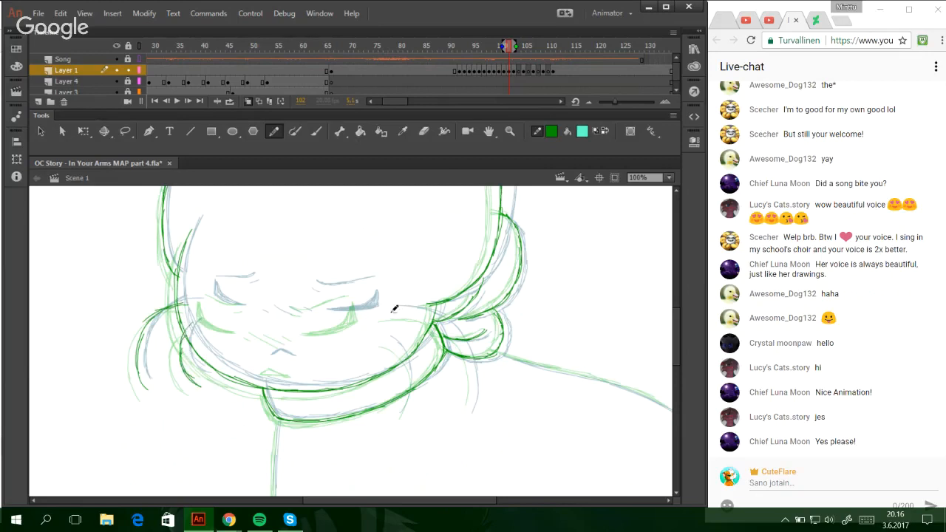
mouse_move(394, 309)
mouse_down()
mouse_move(442, 319)
mouse_move(464, 341)
mouse_move(473, 407)
mouse_up()
key(ctrl+z)
key(ctrl+z)
key(ctrl+z)
drag(474, 371, 469, 406)
key(ctrl+z)
mouse_move(386, 341)
mouse_down()
mouse_move(406, 355)
mouse_move(389, 342)
mouse_move(408, 388)
mouse_move(399, 416)
mouse_up()
key(ctrl+z)
key(ctrl+z)
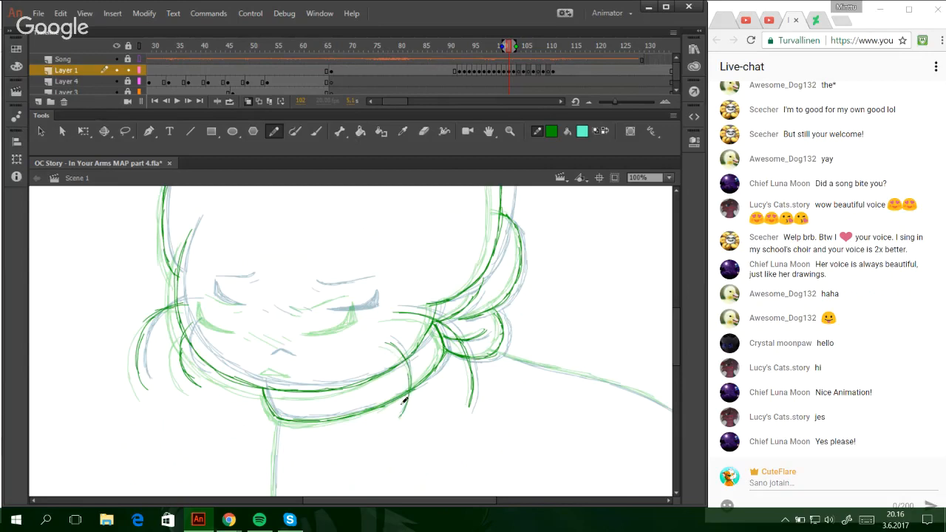
drag(405, 367, 405, 394)
- Draw the nose, both lowered eyes, the brows and the blush lines on the face on frame 102
drag(451, 501, 483, 504)
drag(677, 351, 681, 381)
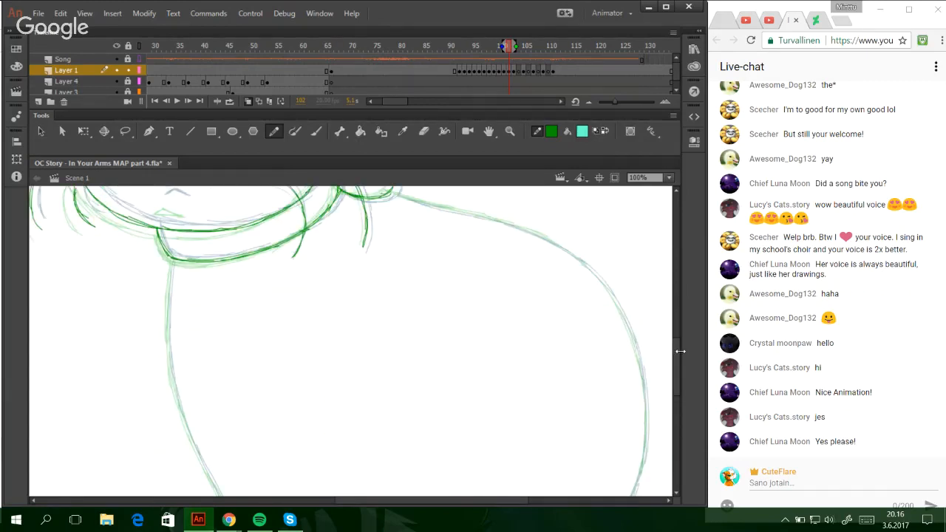
scroll(677, 351, up, 5)
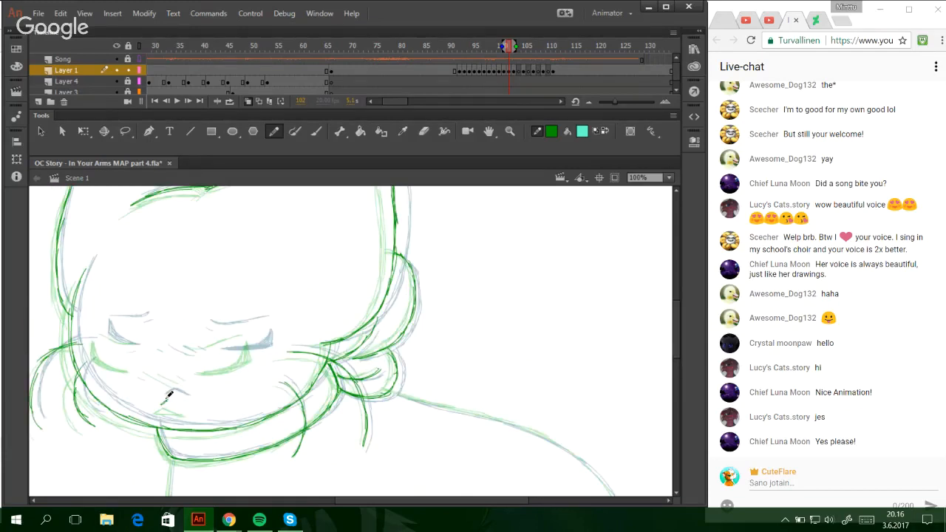
mouse_move(168, 394)
mouse_down()
mouse_move(184, 400)
mouse_move(158, 404)
mouse_move(169, 397)
mouse_up()
mouse_move(102, 345)
mouse_down()
mouse_move(126, 360)
mouse_move(100, 348)
mouse_move(97, 330)
mouse_move(109, 348)
mouse_move(103, 339)
mouse_move(112, 348)
mouse_move(142, 332)
mouse_move(265, 325)
mouse_up()
drag(196, 329, 259, 322)
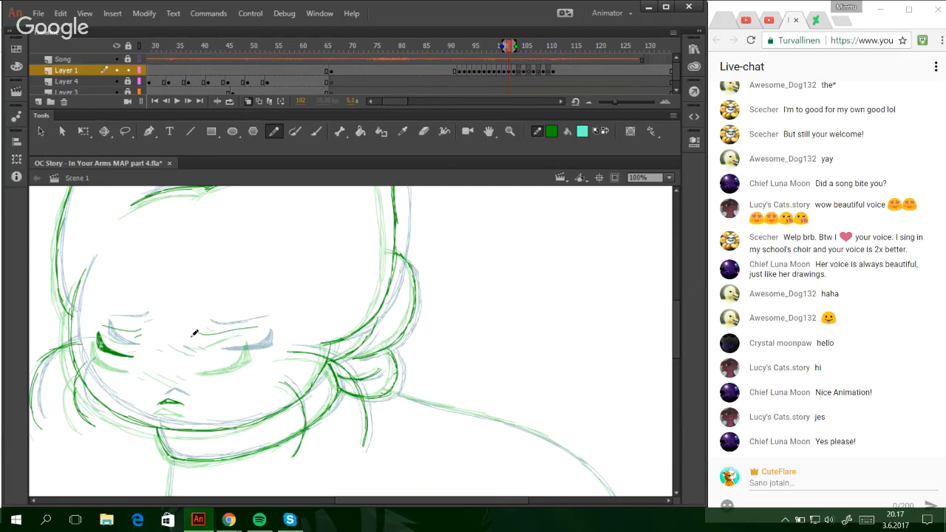
mouse_move(208, 357)
mouse_down()
mouse_move(252, 350)
mouse_move(283, 357)
mouse_move(258, 347)
mouse_up()
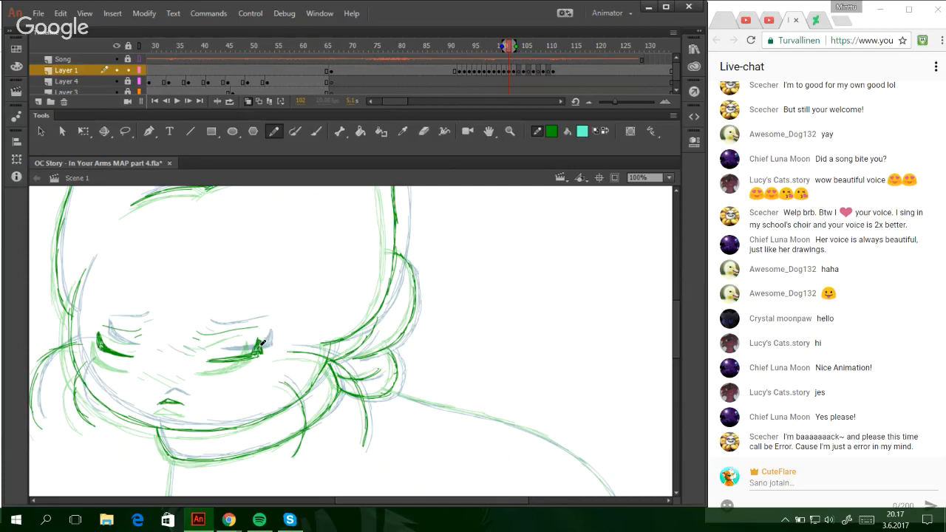
drag(151, 367, 185, 358)
- Draw the chest line from the neck band down the front of the body on frame 102
mouse_move(673, 331)
mouse_down()
mouse_move(677, 412)
mouse_move(673, 357)
mouse_up()
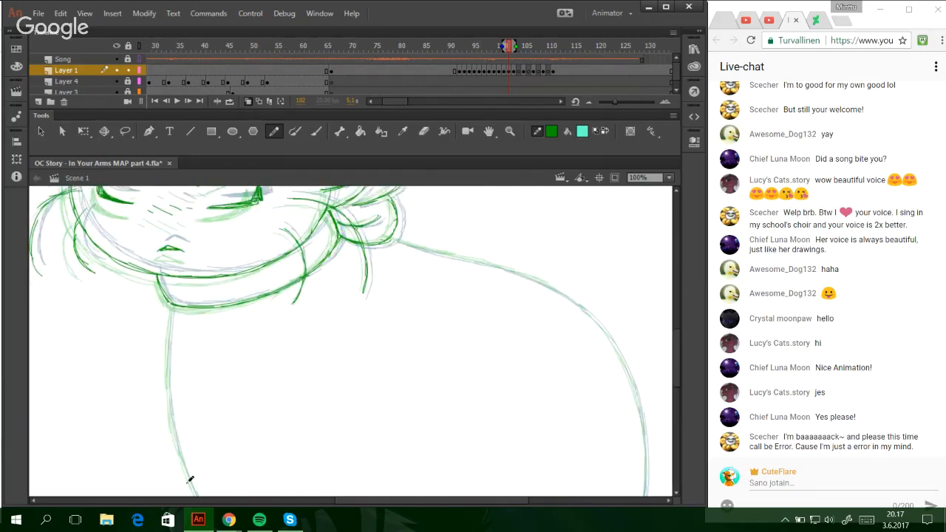
mouse_move(173, 424)
mouse_down()
mouse_move(192, 493)
mouse_move(170, 399)
mouse_up()
key(ctrl+z)
drag(193, 488, 168, 368)
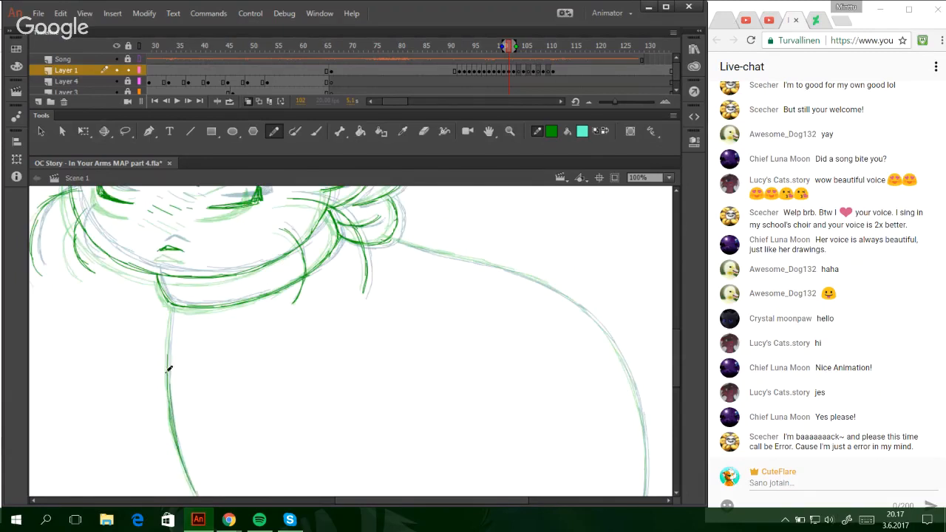
key(ctrl+z)
drag(180, 457, 169, 374)
key(ctrl+z)
drag(175, 410, 178, 303)
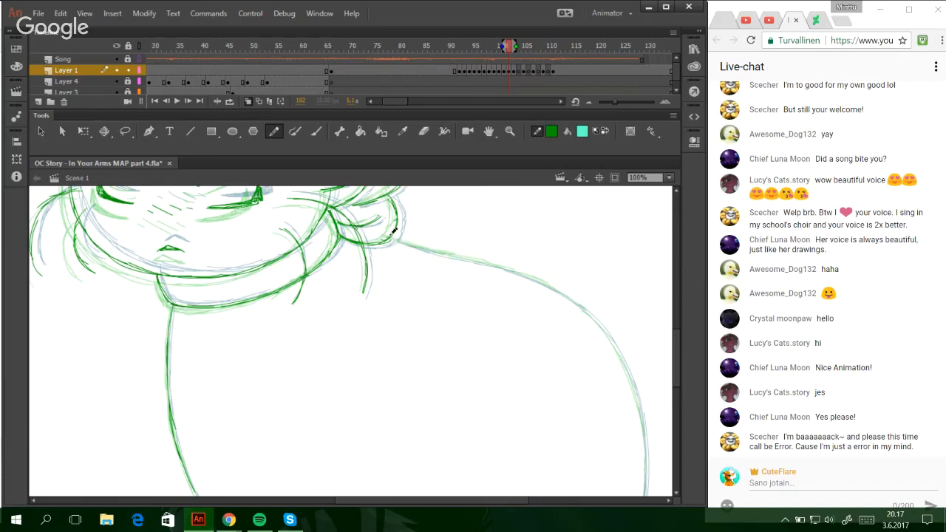
- Draw the back's curve from the fluff tufts over the shoulder and down the right side of the body
drag(394, 233, 539, 275)
drag(482, 259, 575, 300)
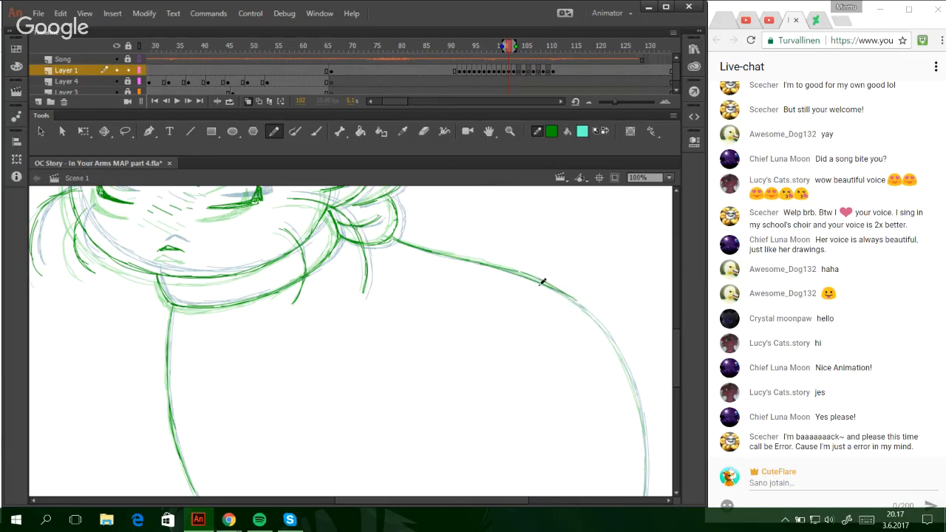
mouse_move(511, 269)
mouse_down()
mouse_move(607, 336)
mouse_move(562, 291)
mouse_move(632, 376)
mouse_move(625, 358)
mouse_move(644, 436)
mouse_move(634, 387)
mouse_move(642, 417)
mouse_move(647, 494)
mouse_up()
- Show Layer 1 as outlines and draw the lower body on frame 102: front leg and paw, hind leg curve and lower back
scroll(666, 412, down, 5)
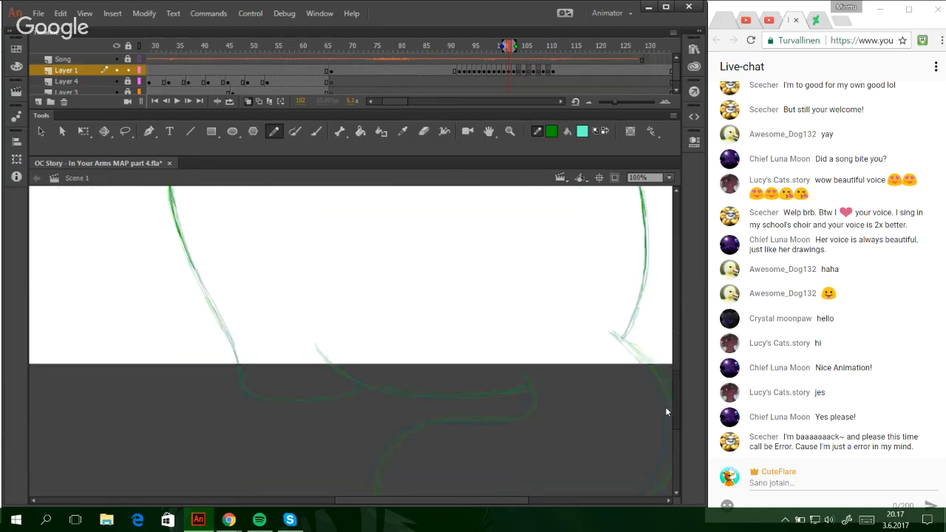
drag(666, 408, 667, 403)
click(139, 70)
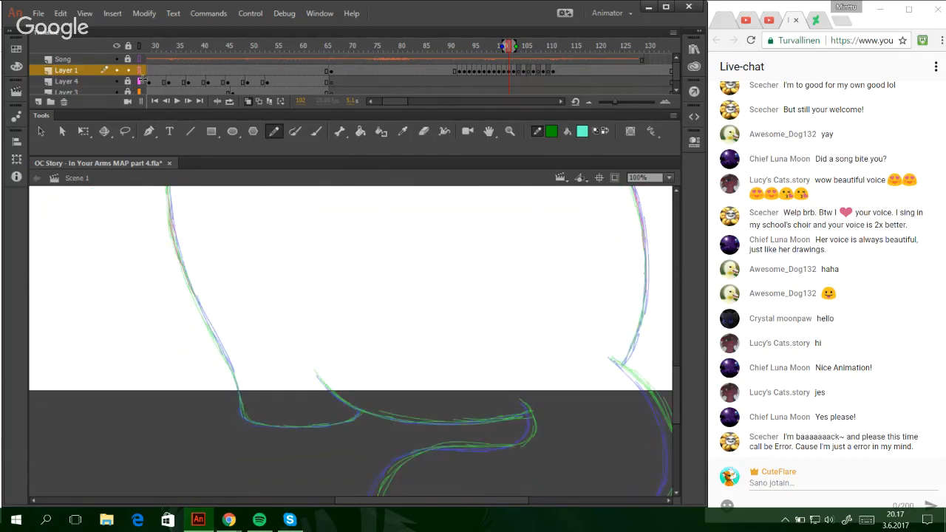
drag(451, 501, 467, 509)
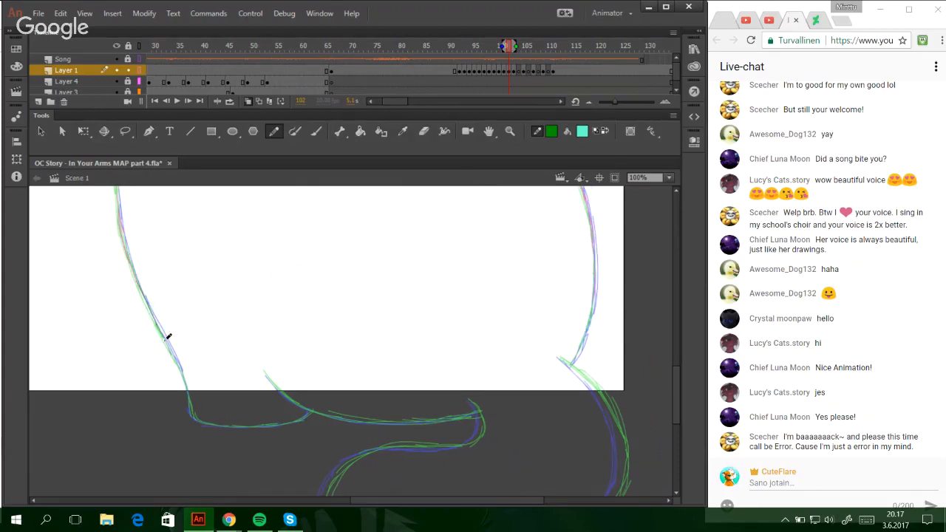
drag(145, 296, 181, 364)
mouse_move(153, 322)
mouse_down()
mouse_move(196, 418)
mouse_move(270, 425)
mouse_move(307, 416)
mouse_up()
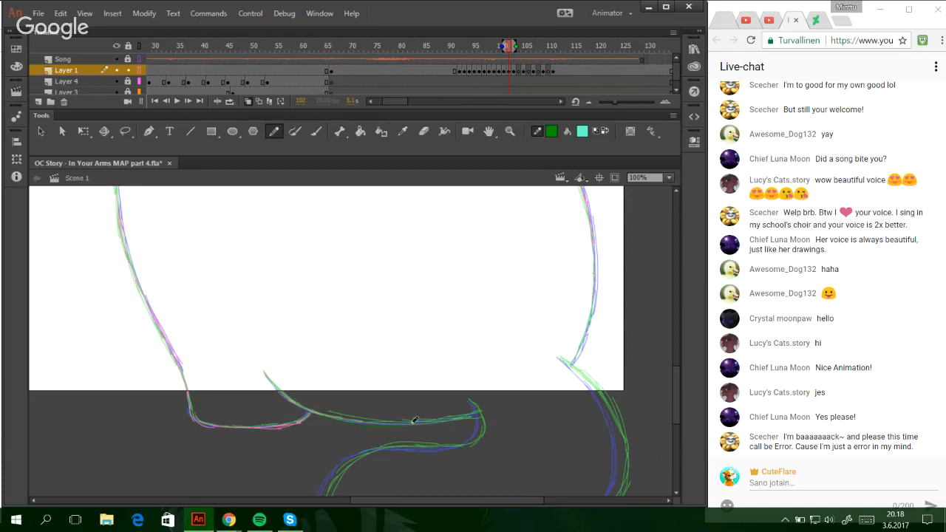
drag(384, 419, 477, 412)
drag(569, 363, 595, 284)
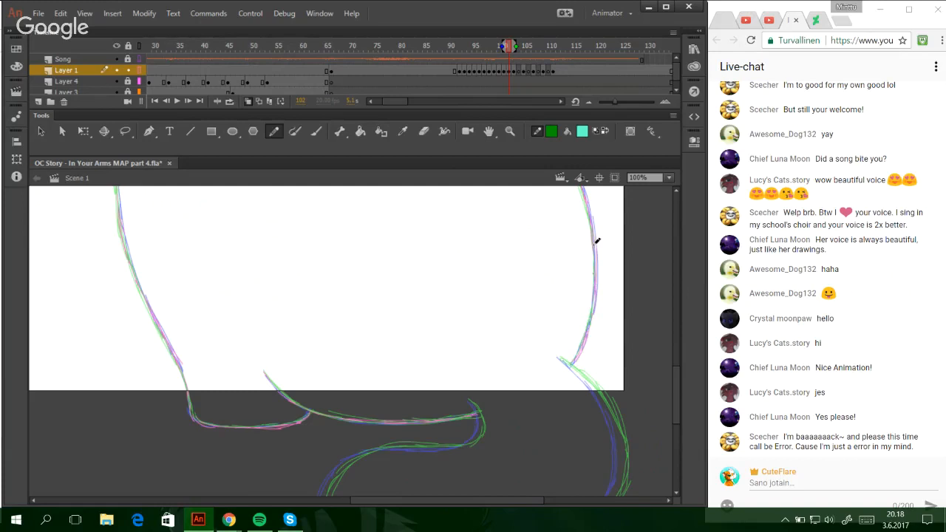
- Draw the curled tail on frame 102, from its tip around the large bend and up to the lower back
scroll(675, 396, down, 3)
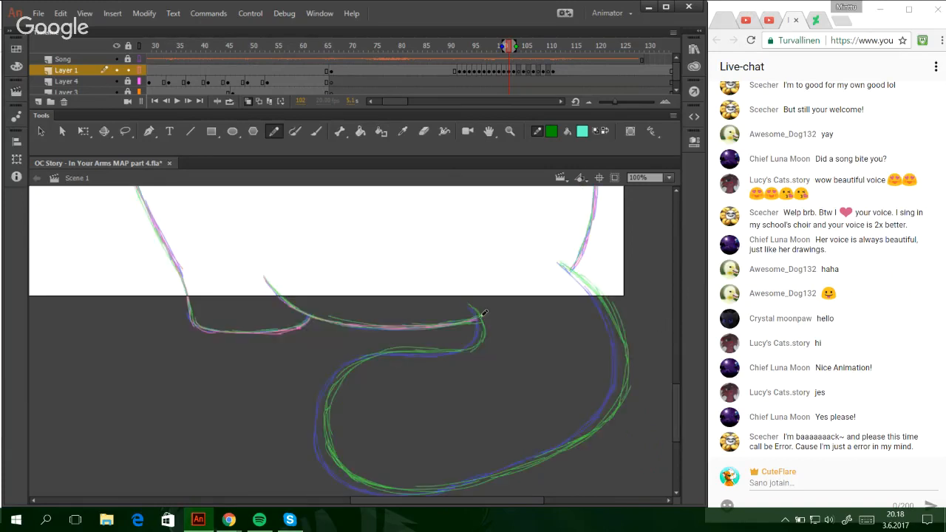
mouse_move(478, 320)
mouse_down()
mouse_move(455, 351)
mouse_move(382, 348)
mouse_move(342, 369)
mouse_up()
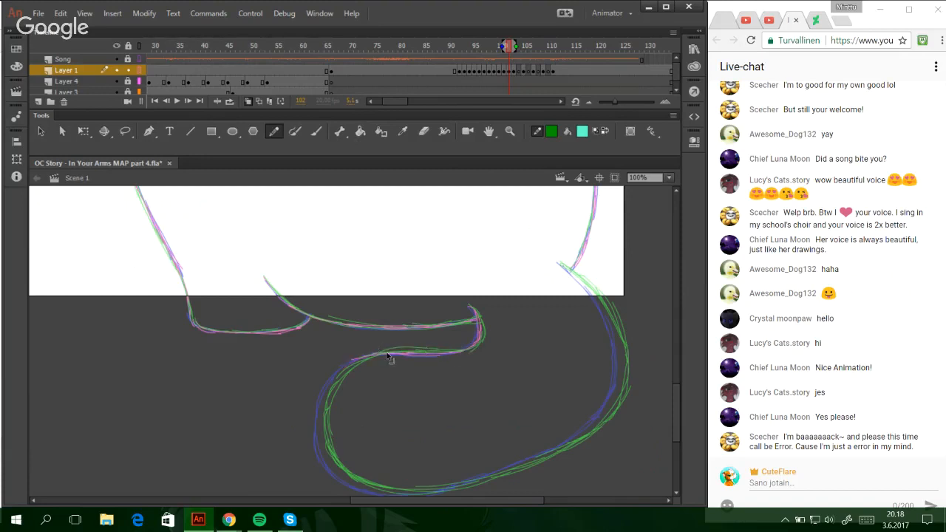
key(ctrl+z)
mouse_move(391, 351)
mouse_down()
mouse_move(347, 363)
mouse_move(327, 400)
mouse_move(343, 475)
mouse_up()
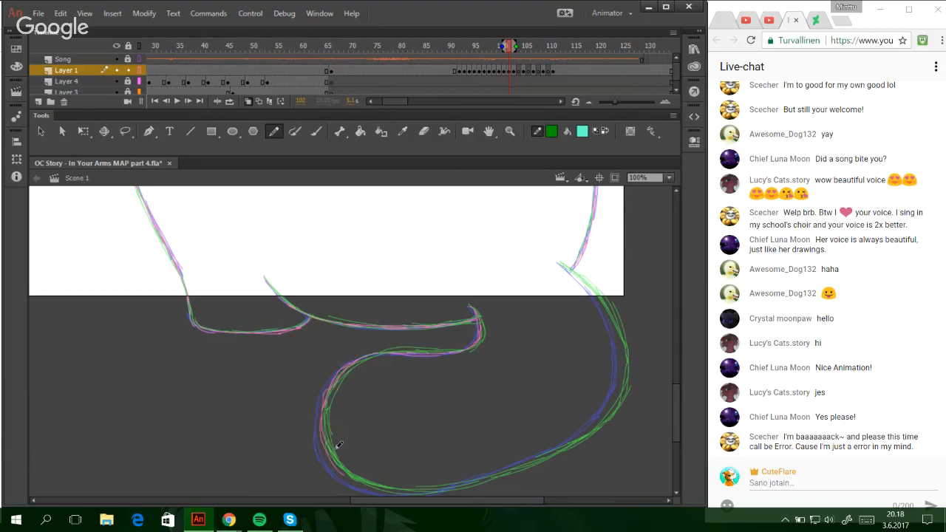
drag(325, 421, 351, 471)
key(ctrl+z)
mouse_move(320, 430)
mouse_down()
mouse_move(380, 488)
mouse_move(416, 492)
mouse_up()
mouse_move(354, 480)
mouse_down()
mouse_move(423, 493)
mouse_move(510, 467)
mouse_up()
key(ctrl+z)
mouse_move(448, 485)
mouse_down()
mouse_move(567, 444)
mouse_move(600, 421)
mouse_move(620, 336)
mouse_move(573, 270)
mouse_up()
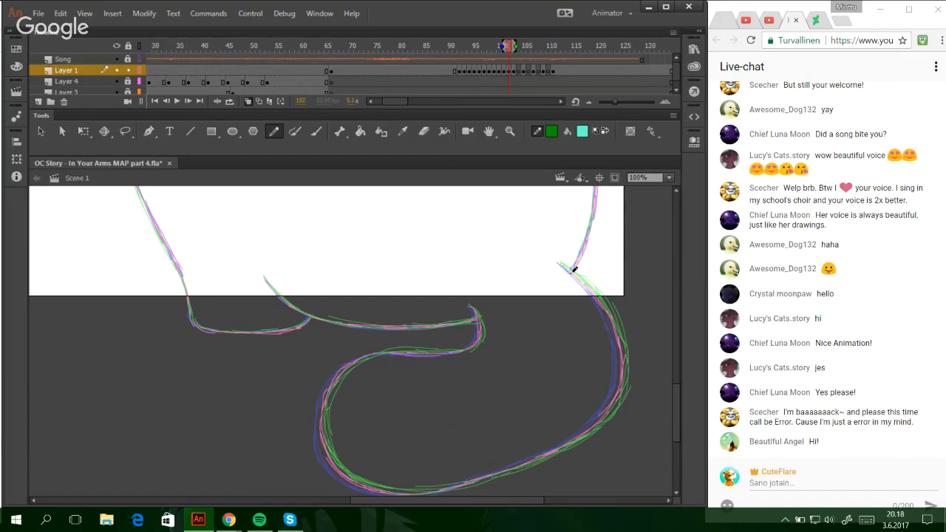
- Turn off Layer 1's outline display and touch up the outer corner of the right eye on frame 102
drag(677, 405, 674, 378)
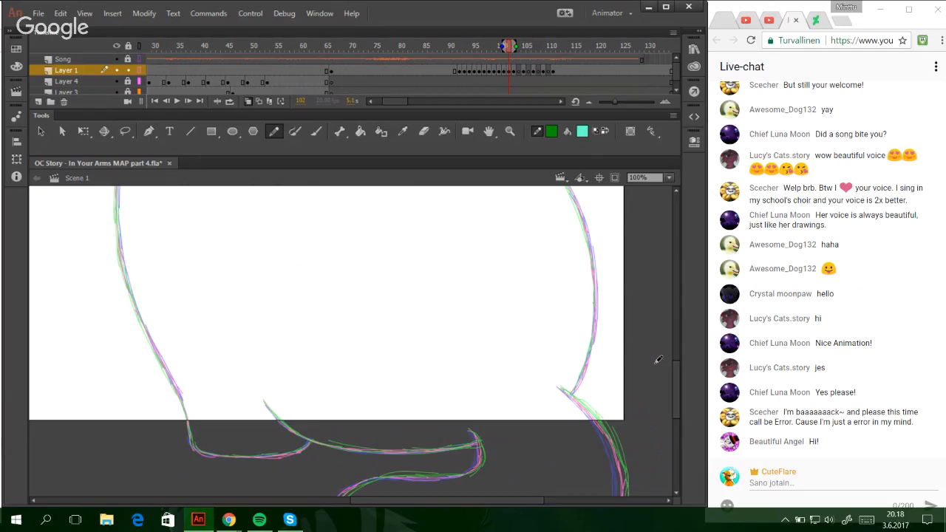
drag(676, 391, 669, 354)
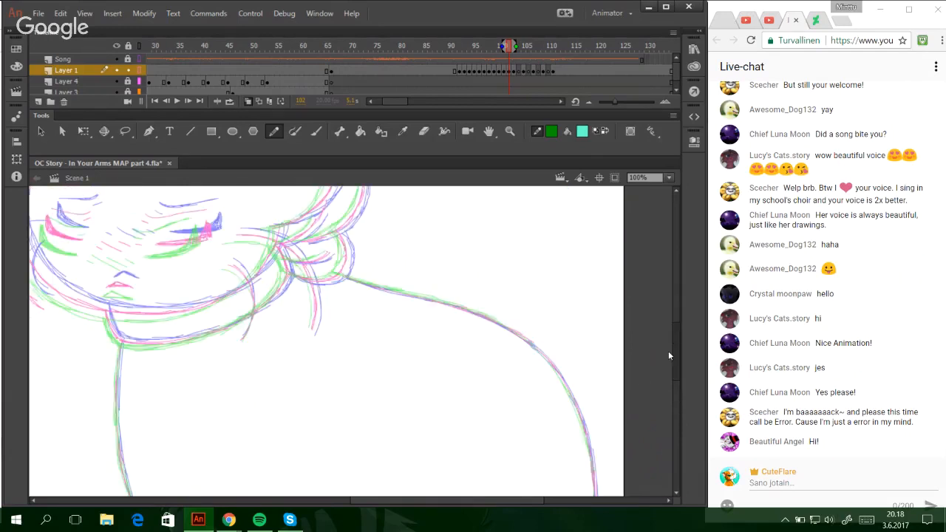
scroll(632, 319, down, 3)
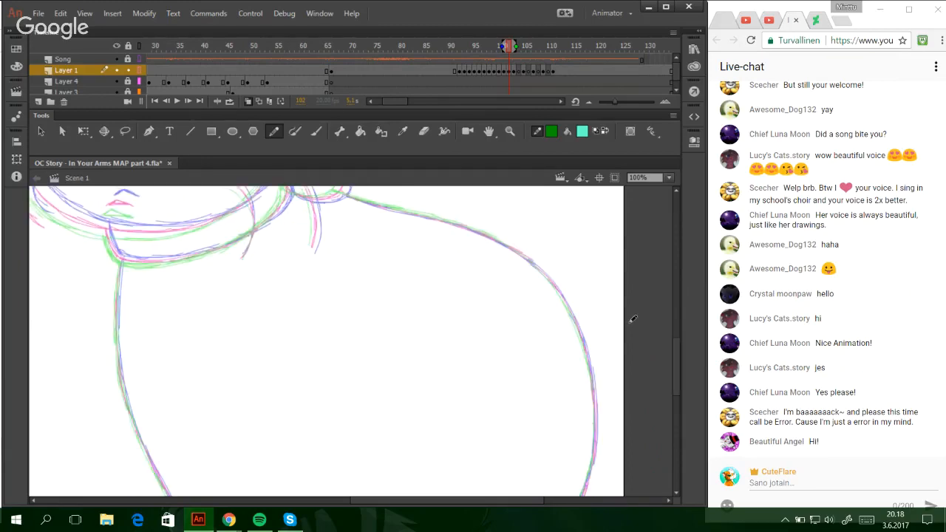
scroll(386, 501, left, 3)
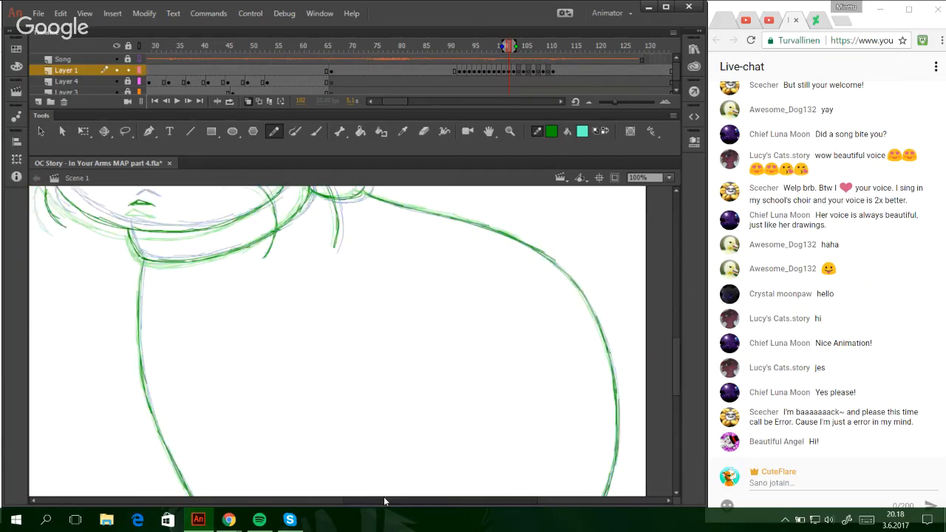
scroll(664, 324, up, 4)
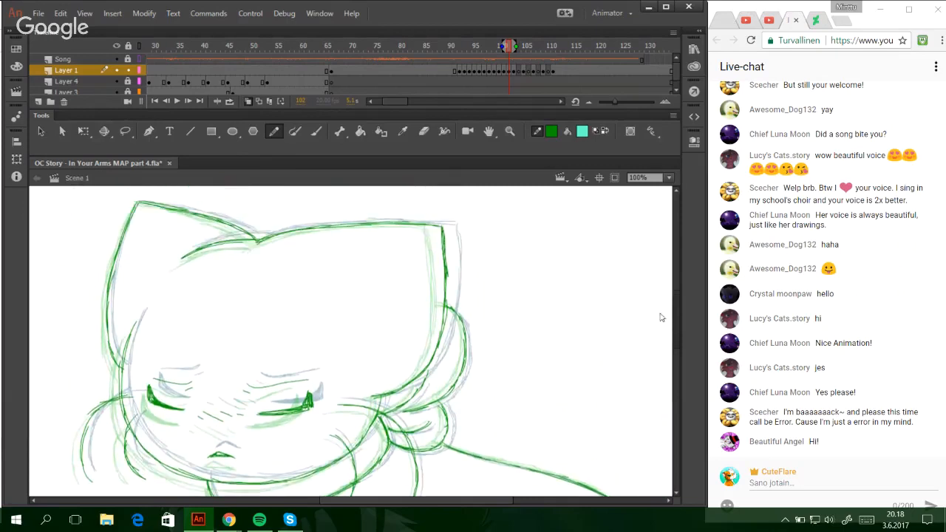
scroll(656, 325, down, 6)
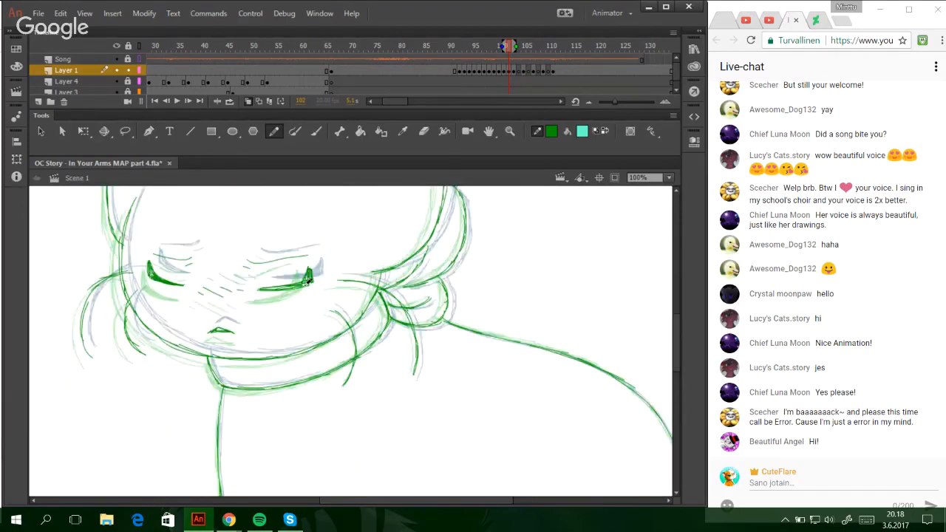
mouse_move(309, 281)
mouse_down()
mouse_move(308, 268)
mouse_move(299, 283)
mouse_move(309, 266)
mouse_up()
- Go to frame 104 on Layer 1 and draw the tip of the tail with the layer shown as outlines
mouse_move(675, 360)
mouse_down()
mouse_move(678, 443)
mouse_move(623, 338)
mouse_move(674, 422)
mouse_move(668, 441)
mouse_up()
click(520, 72)
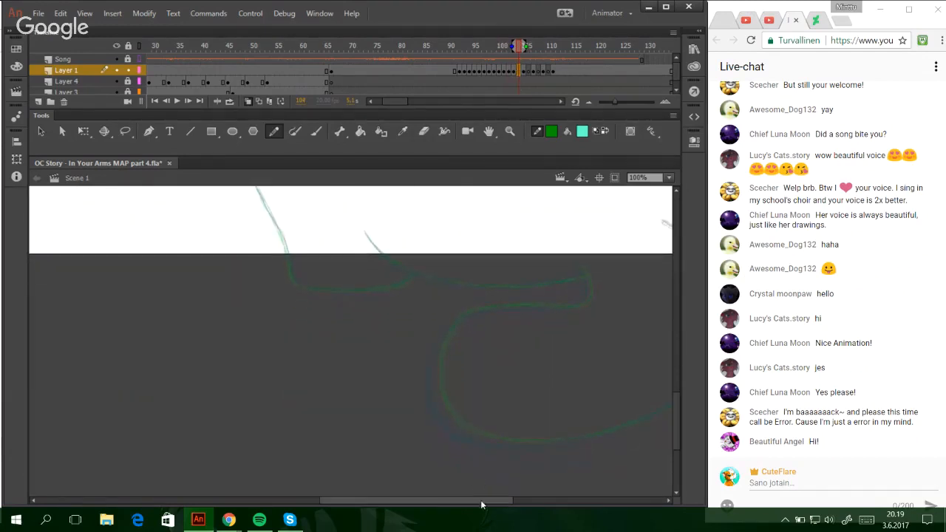
drag(473, 501, 513, 501)
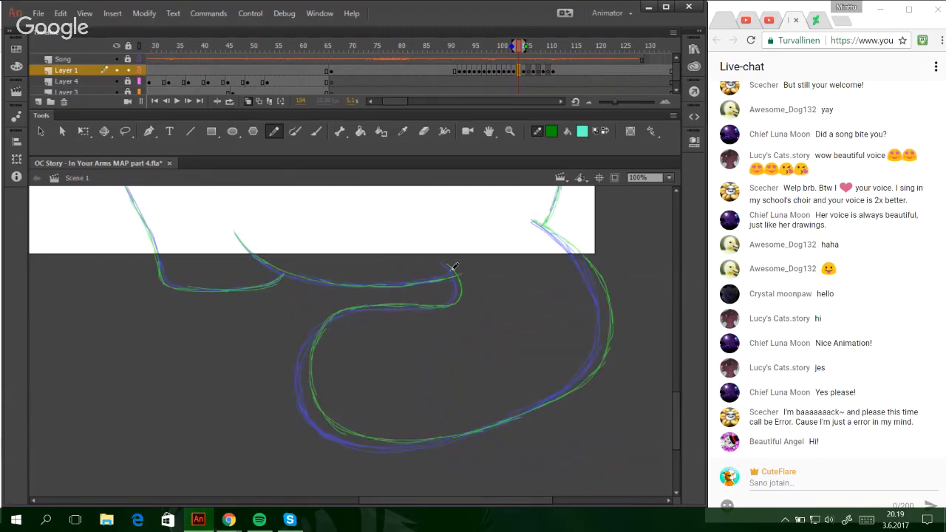
drag(444, 263, 455, 300)
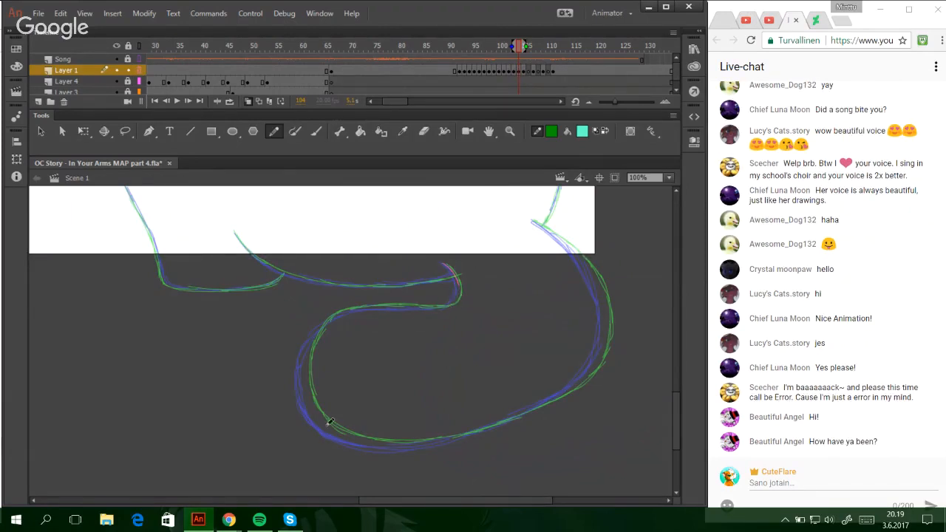
mouse_move(322, 426)
mouse_down()
mouse_move(301, 396)
mouse_move(308, 368)
mouse_move(318, 420)
mouse_move(305, 361)
mouse_up()
key(ctrl+z)
key(ctrl+z)
drag(312, 408, 316, 327)
drag(307, 364, 327, 317)
key(ctrl+z)
key(ctrl+z)
- Draw the rest of the curled tail on frame 104: inner edge, left bend, underside and outer side up to the back
mouse_move(305, 388)
mouse_down()
mouse_move(308, 345)
mouse_move(327, 325)
mouse_up()
mouse_move(308, 365)
mouse_down()
mouse_move(342, 312)
mouse_move(323, 320)
mouse_move(427, 307)
mouse_move(451, 301)
mouse_move(458, 273)
mouse_up()
key(ctrl+z)
drag(309, 396, 363, 442)
key(ctrl+z)
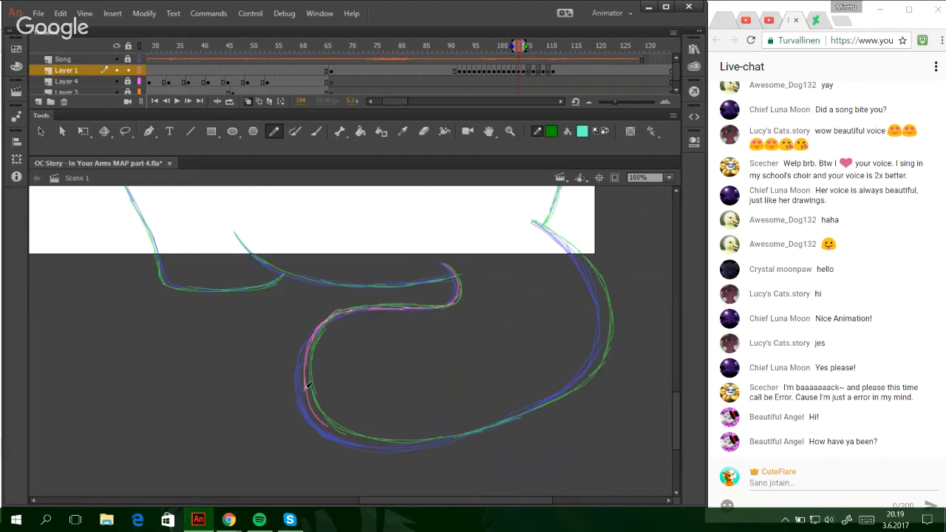
drag(305, 389, 356, 434)
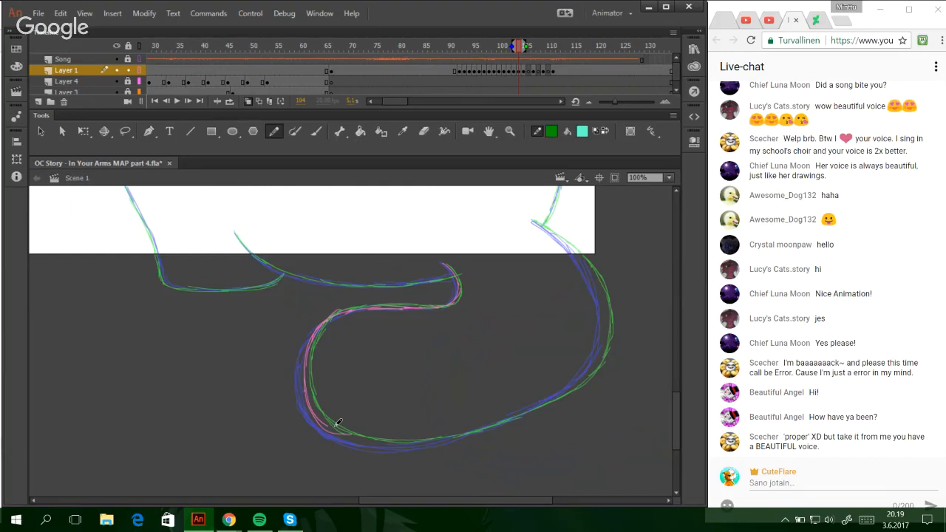
key(ctrl+z)
mouse_move(315, 420)
mouse_down()
mouse_move(338, 427)
mouse_move(316, 409)
mouse_move(355, 440)
mouse_move(325, 419)
mouse_move(358, 439)
mouse_move(418, 448)
mouse_up()
mouse_move(355, 434)
mouse_down()
mouse_move(444, 439)
mouse_move(498, 424)
mouse_move(462, 437)
mouse_move(584, 376)
mouse_move(532, 407)
mouse_move(586, 373)
mouse_move(557, 391)
mouse_move(602, 345)
mouse_move(604, 323)
mouse_move(599, 284)
mouse_move(536, 223)
mouse_move(588, 282)
mouse_up()
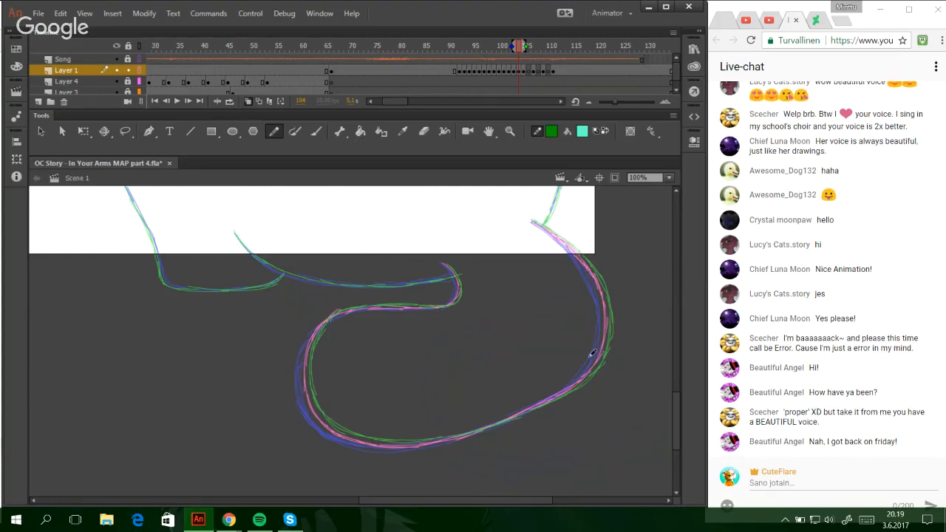
- Draw the hind leg curve, the lower back and the chest line down around the front paw on frame 104
scroll(671, 411, up, 5)
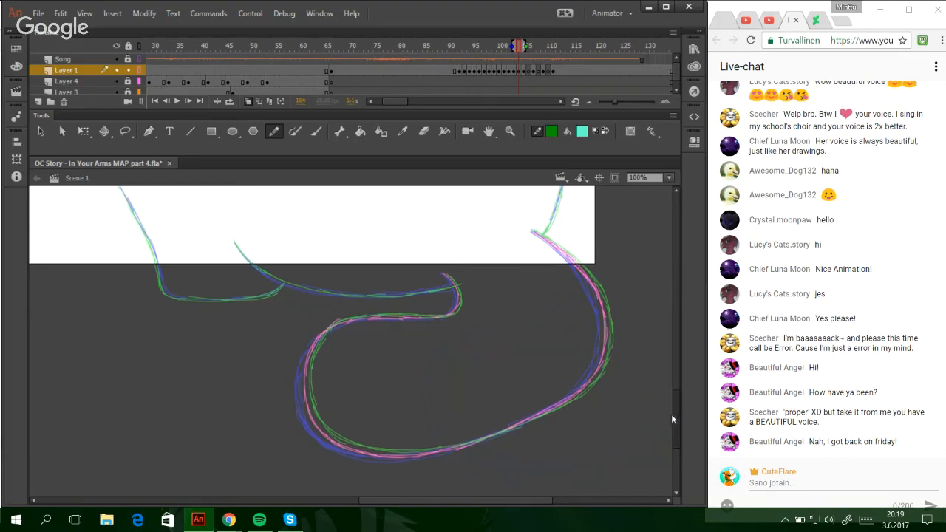
mouse_move(238, 358)
mouse_down()
mouse_move(291, 399)
mouse_move(380, 410)
mouse_move(324, 405)
mouse_move(449, 401)
mouse_move(384, 408)
mouse_move(442, 399)
mouse_up()
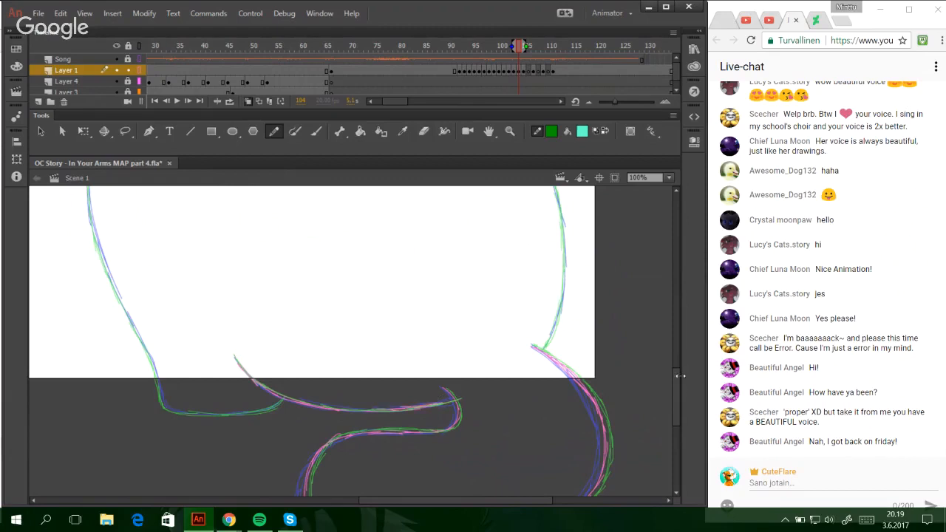
drag(677, 377, 675, 363)
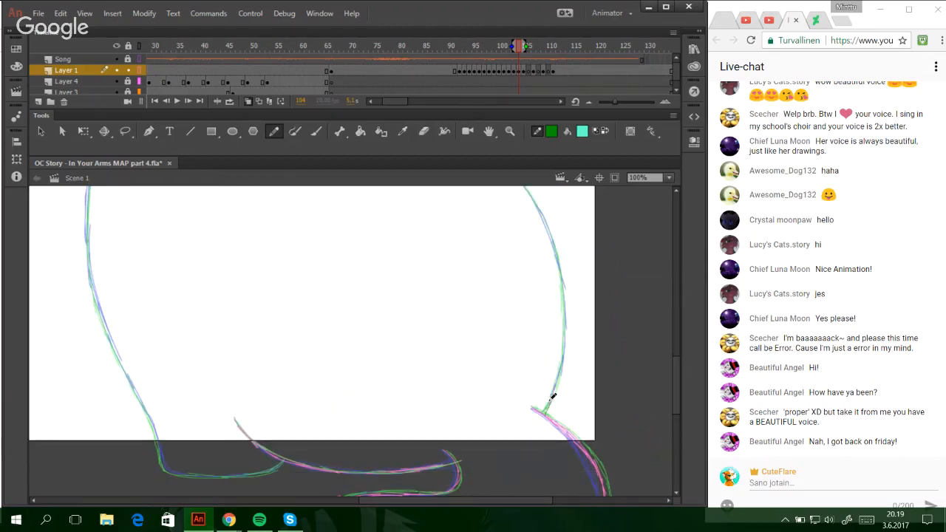
mouse_move(550, 399)
mouse_down()
mouse_move(560, 277)
mouse_move(563, 287)
mouse_move(549, 232)
mouse_up()
mouse_move(88, 185)
mouse_down()
mouse_move(93, 281)
mouse_move(87, 224)
mouse_move(118, 348)
mouse_move(96, 294)
mouse_move(172, 473)
mouse_move(167, 462)
mouse_move(244, 473)
mouse_move(189, 474)
mouse_move(272, 466)
mouse_up()
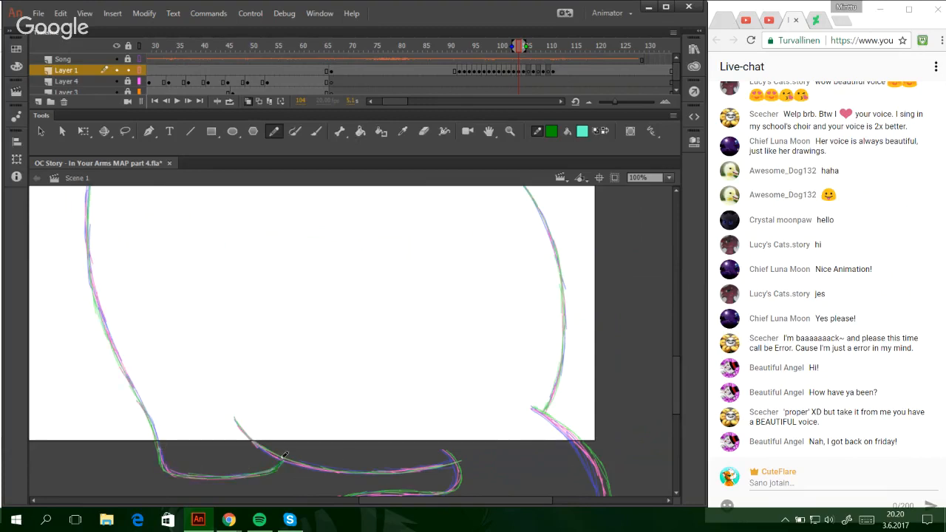
- Draw the back line from the neck fluff over the shoulder and the upper end of the chest line on frame 104
drag(439, 501, 422, 502)
drag(676, 381, 677, 342)
mouse_move(360, 304)
mouse_down()
mouse_move(446, 323)
mouse_move(390, 309)
mouse_move(482, 332)
mouse_move(433, 320)
mouse_move(551, 366)
mouse_move(506, 345)
mouse_move(594, 414)
mouse_up()
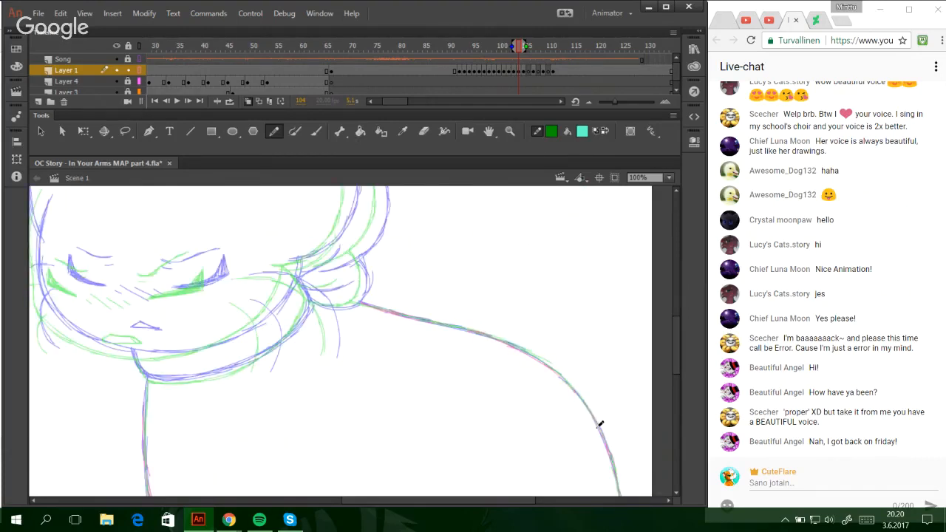
drag(147, 379, 144, 423)
- Switch Layer 1 from outline display back to its full-colour strokes
drag(407, 501, 385, 509)
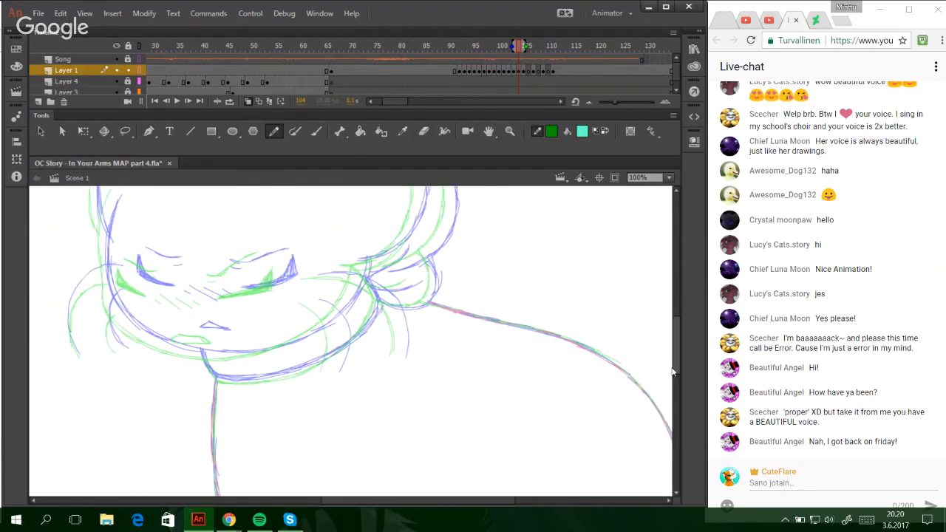
drag(674, 372, 666, 343)
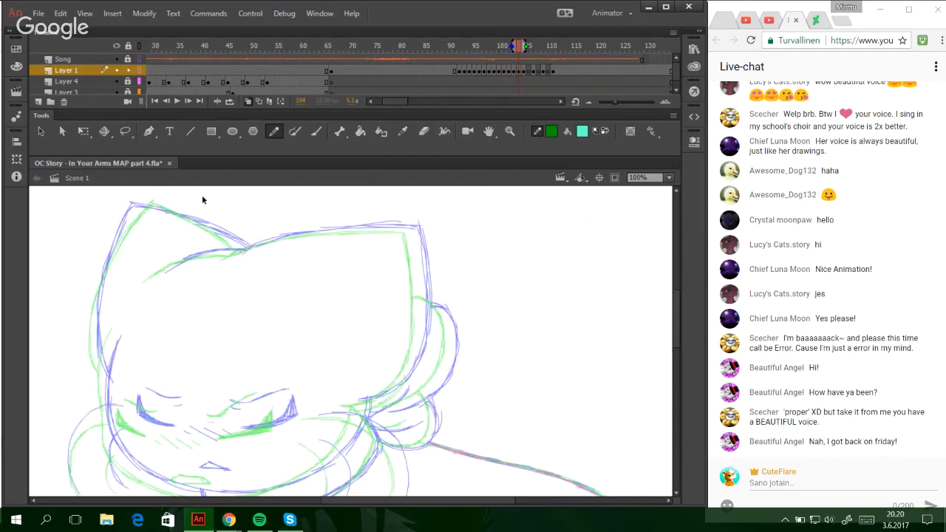
click(138, 71)
mouse_move(234, 257)
mouse_down()
mouse_move(267, 239)
mouse_move(234, 255)
mouse_move(287, 236)
mouse_up()
key(ctrl+z)
key(ctrl+z)
key(ctrl+z)
drag(234, 257, 262, 239)
key(ctrl+z)
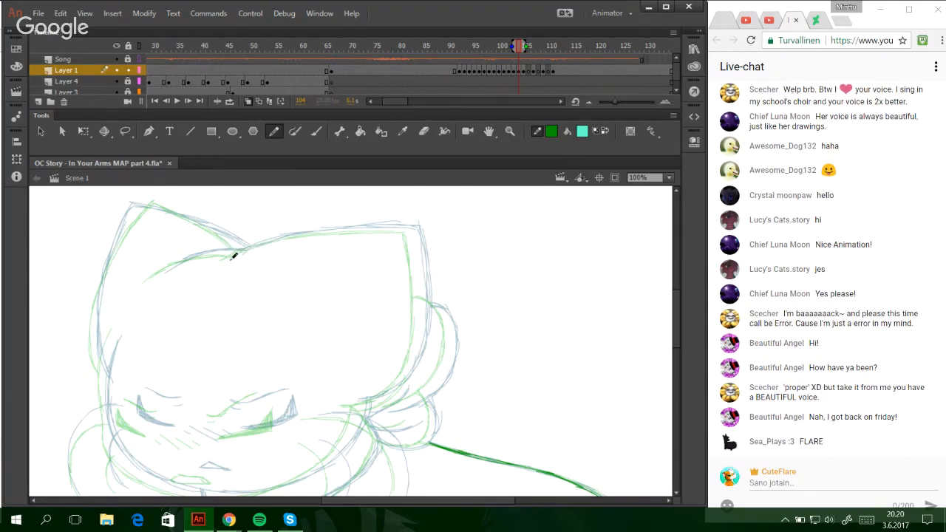
- Draw the top of the head, the right ear's outer side down to the cheek, and the forehead hair line on frame 104
mouse_move(234, 257)
mouse_down()
mouse_move(276, 238)
mouse_move(257, 243)
mouse_move(414, 229)
mouse_up()
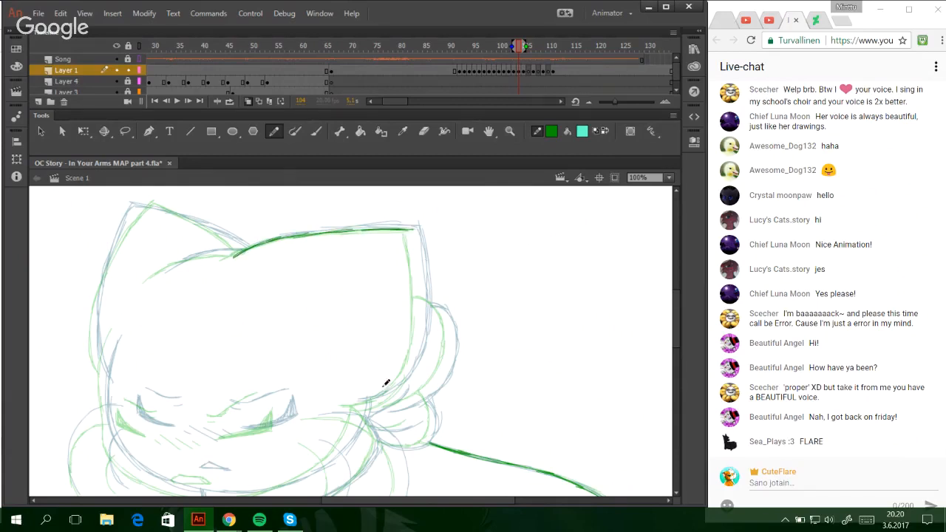
mouse_move(351, 404)
mouse_down()
mouse_move(391, 392)
mouse_move(367, 399)
mouse_move(402, 377)
mouse_move(403, 366)
mouse_move(394, 386)
mouse_move(423, 297)
mouse_up()
mouse_move(412, 362)
mouse_down()
mouse_move(420, 272)
mouse_move(423, 299)
mouse_up()
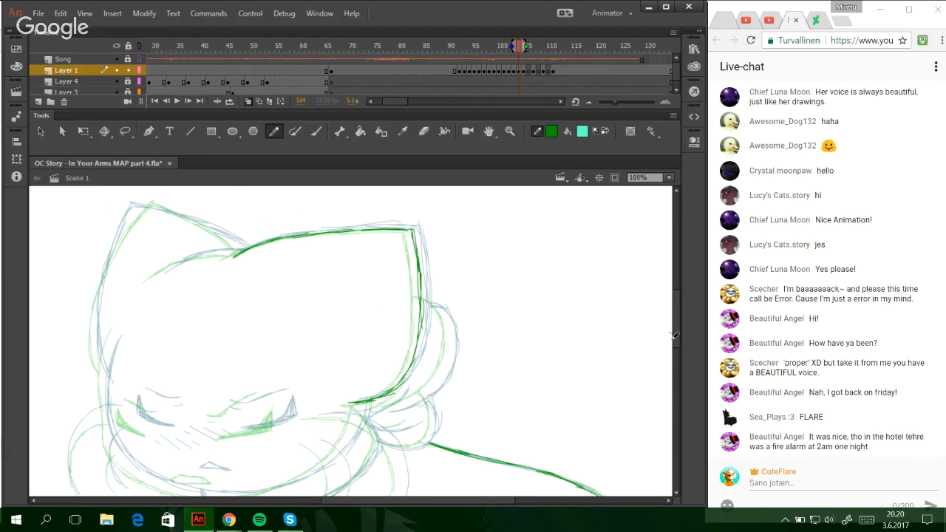
drag(674, 329, 673, 335)
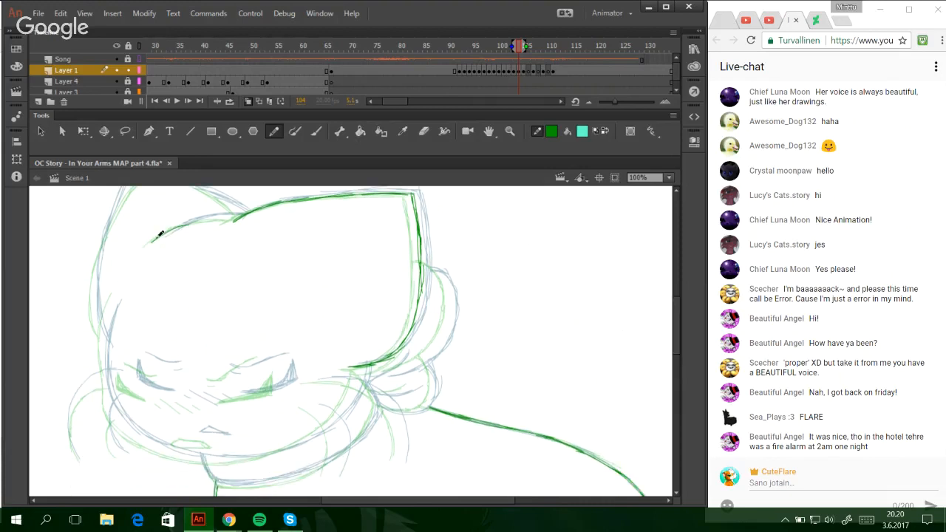
drag(151, 240, 204, 218)
- Draw the face contour from the left temple around the chin to the right cheek, and the neck band below it
mouse_move(116, 294)
mouse_down()
mouse_move(112, 401)
mouse_move(222, 459)
mouse_up()
drag(131, 435, 235, 459)
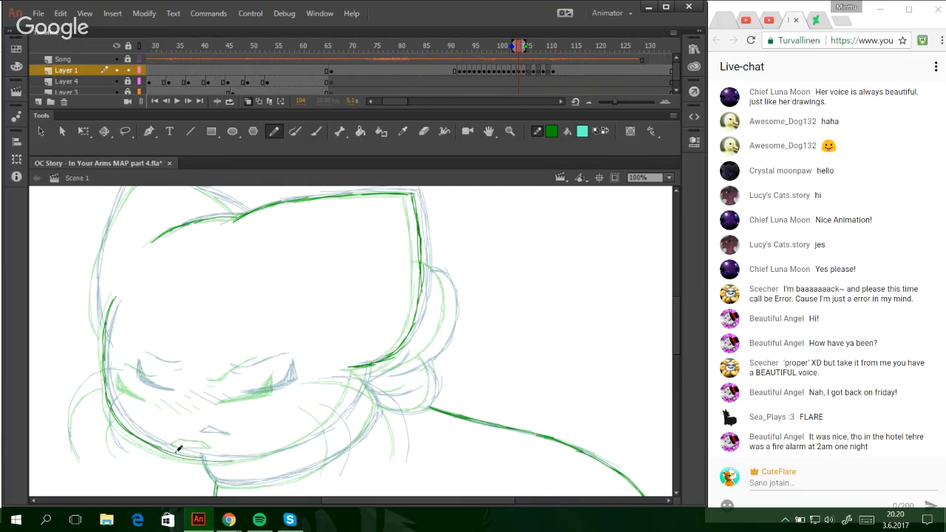
mouse_move(178, 448)
mouse_down()
mouse_move(292, 444)
mouse_move(241, 456)
mouse_move(321, 431)
mouse_move(289, 445)
mouse_move(350, 400)
mouse_move(334, 415)
mouse_move(363, 364)
mouse_up()
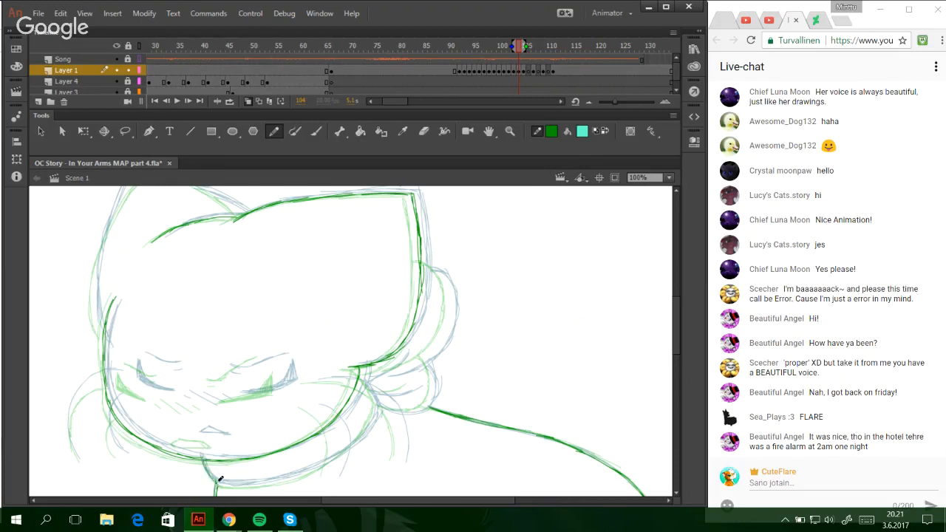
mouse_move(221, 478)
mouse_down()
mouse_move(294, 473)
mouse_move(268, 482)
mouse_move(350, 443)
mouse_up()
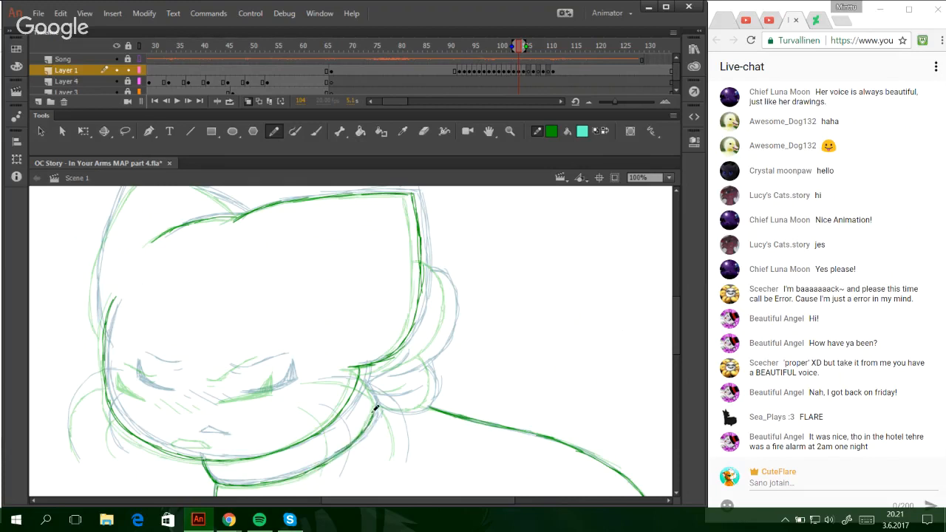
- Draw the upper lobe of the neck fluff behind the right cheek on frame 104
mouse_move(375, 407)
mouse_down()
mouse_move(360, 374)
mouse_move(374, 397)
mouse_move(448, 336)
mouse_up()
key(ctrl+z)
mouse_move(405, 365)
mouse_down()
mouse_move(448, 322)
mouse_move(435, 348)
mouse_move(448, 289)
mouse_up()
key(ctrl+z)
drag(446, 326, 448, 285)
key(ctrl+z)
key(ctrl+z)
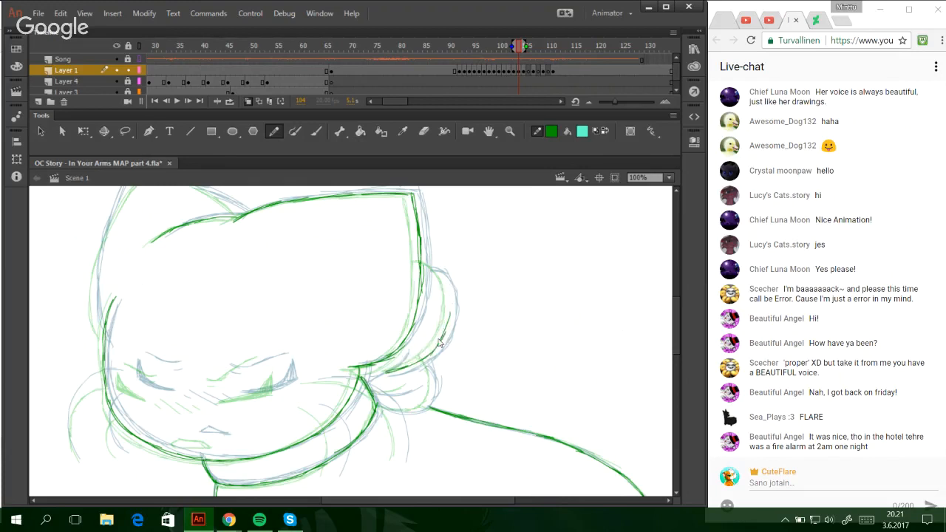
mouse_move(442, 338)
mouse_down()
mouse_move(439, 272)
mouse_move(448, 315)
mouse_up()
key(ctrl+z)
key(ctrl+z)
key(ctrl+z)
drag(441, 277, 447, 309)
- Draw the lower fluff lobe above the back line and the short inner fur strokes of both lobes on frame 104
mouse_move(374, 402)
mouse_down()
mouse_move(400, 410)
mouse_move(435, 399)
mouse_move(424, 360)
mouse_up()
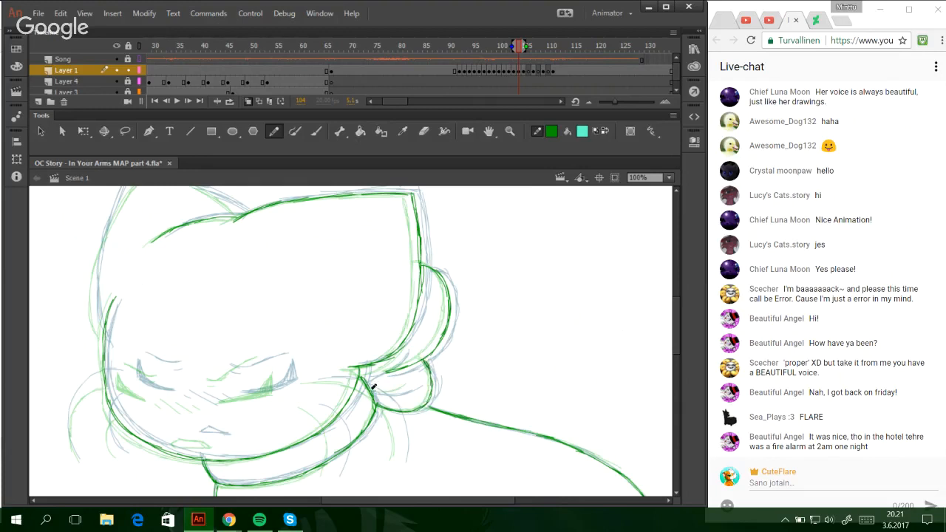
drag(373, 388, 409, 384)
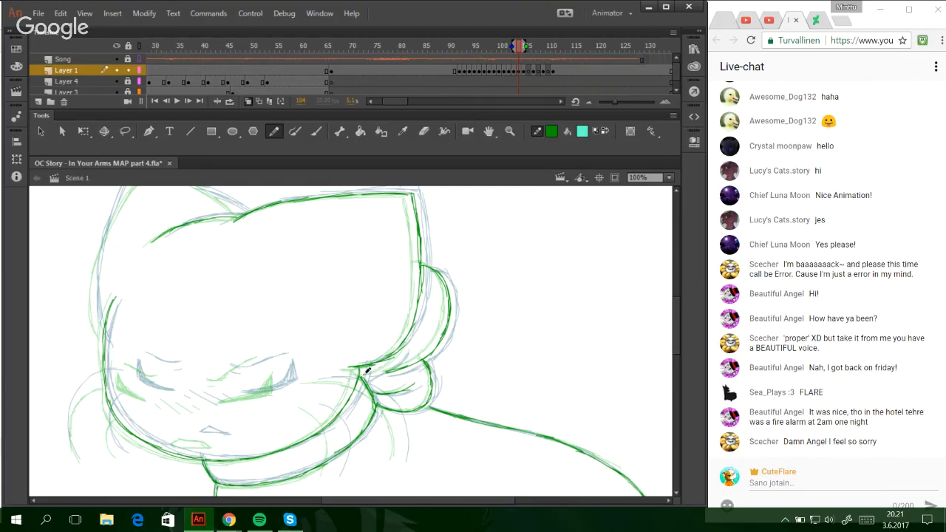
drag(367, 371, 403, 352)
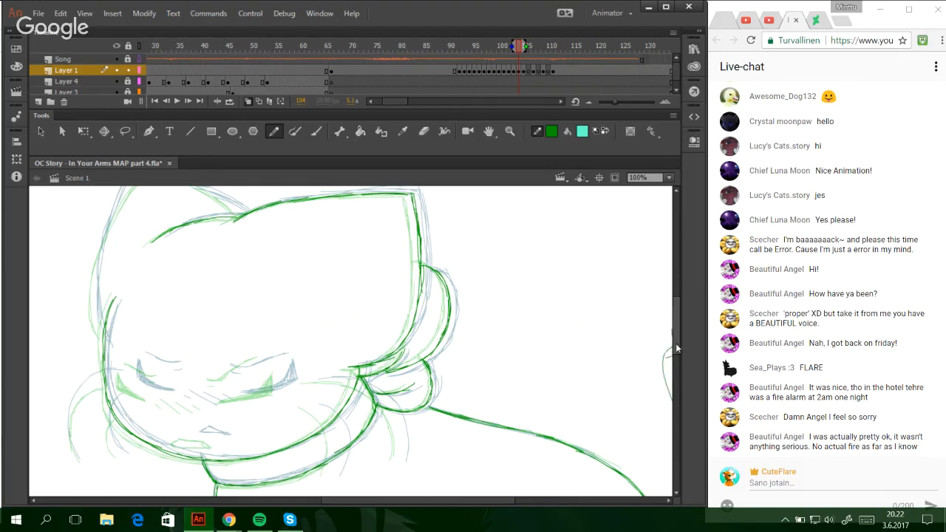
- Draw the curved whiskers on the right and left cheeks on frame 104
scroll(680, 365, down, 5)
scroll(682, 365, down, 2)
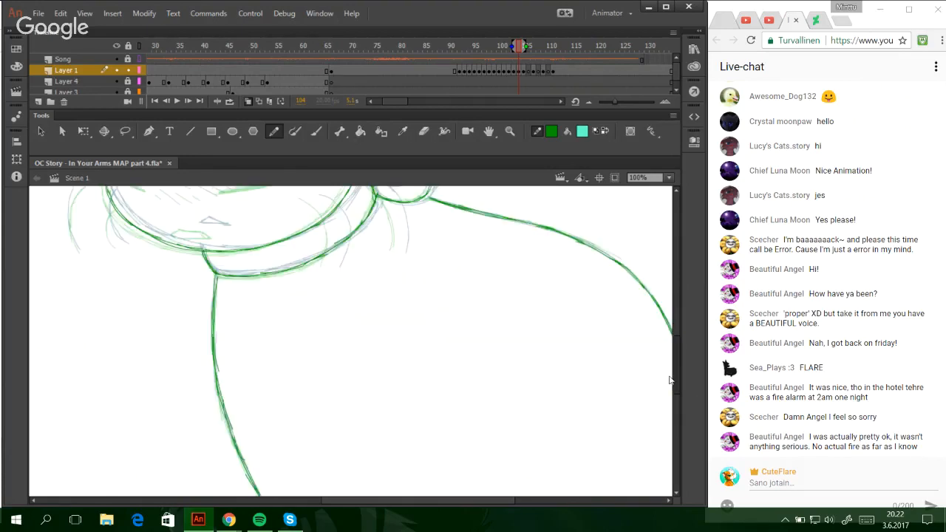
scroll(670, 380, up, 8)
scroll(652, 336, down, 4)
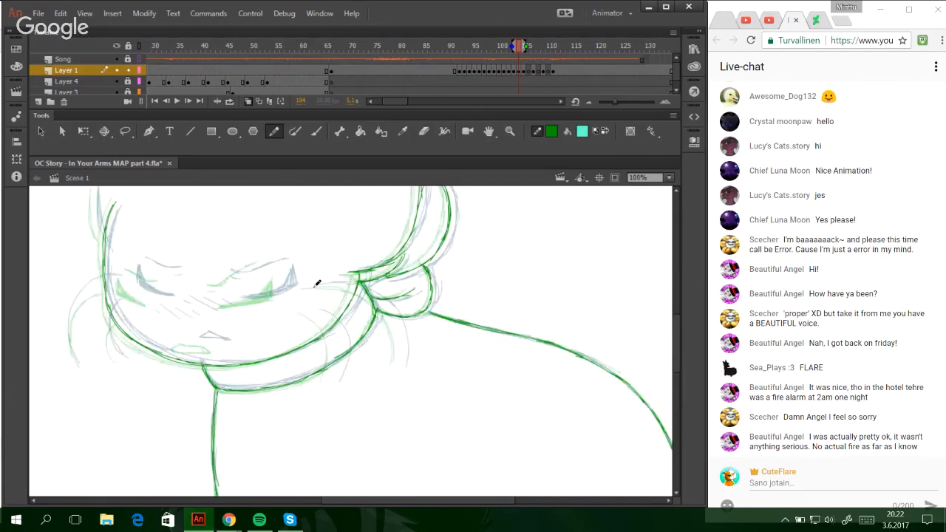
mouse_move(312, 286)
mouse_down()
mouse_move(370, 290)
mouse_move(400, 343)
mouse_move(399, 367)
mouse_up()
key(ctrl+z)
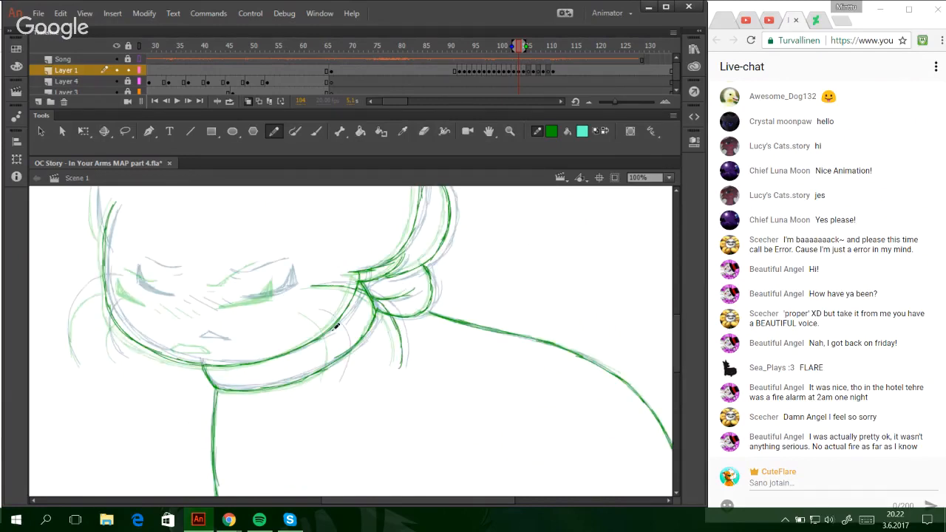
mouse_move(309, 307)
mouse_down()
mouse_move(338, 362)
mouse_move(330, 383)
mouse_up()
drag(336, 501, 303, 501)
drag(228, 357, 228, 309)
mouse_move(185, 351)
mouse_down()
mouse_move(181, 317)
mouse_move(226, 277)
mouse_up()
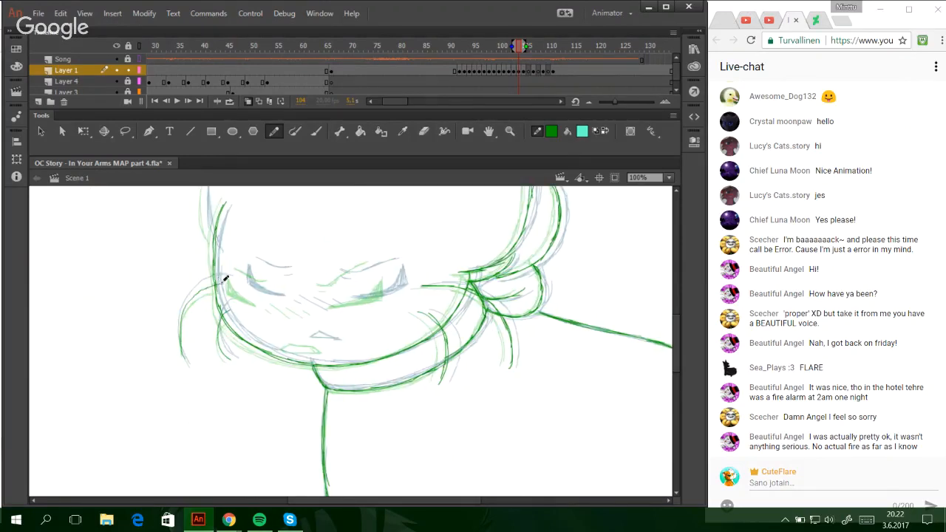
- Draw the left side of the head from the temple up to the ear tip and the left ear's inner edge on frame 104
drag(673, 360, 651, 330)
drag(216, 390, 207, 354)
key(ctrl+z)
key(ctrl+z)
mouse_move(216, 388)
mouse_down()
mouse_move(204, 345)
mouse_move(216, 282)
mouse_up()
drag(202, 353, 241, 244)
drag(212, 301, 248, 228)
mouse_move(223, 271)
mouse_down()
mouse_move(256, 220)
mouse_move(330, 253)
mouse_up()
drag(285, 231, 344, 264)
drag(302, 239, 354, 270)
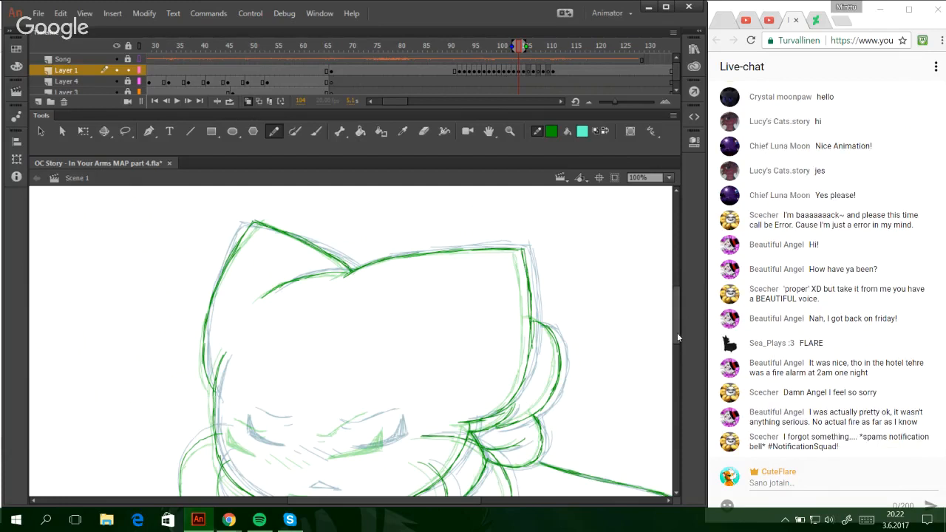
- Draw the closed left eye with its thick lash and the short brow line above it on frame 104
scroll(677, 332, down, 3)
drag(683, 345, 680, 348)
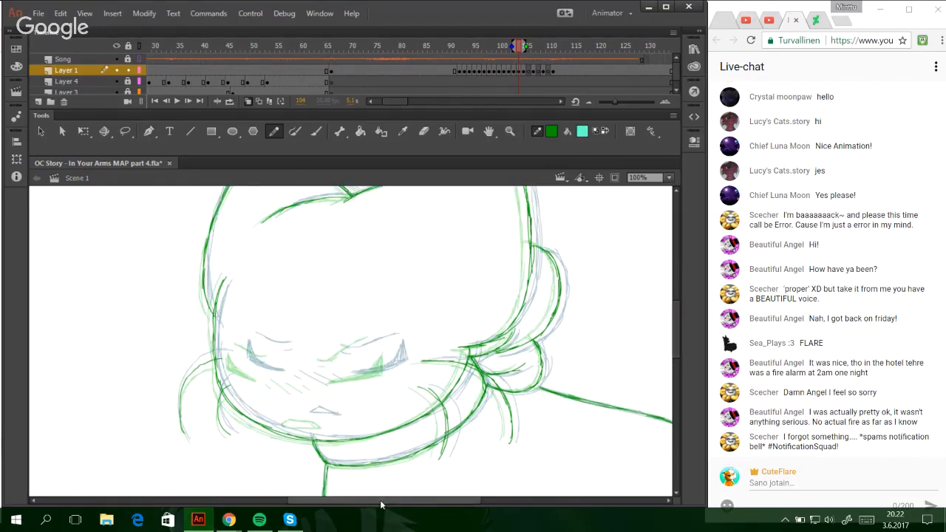
scroll(326, 410, right, 3)
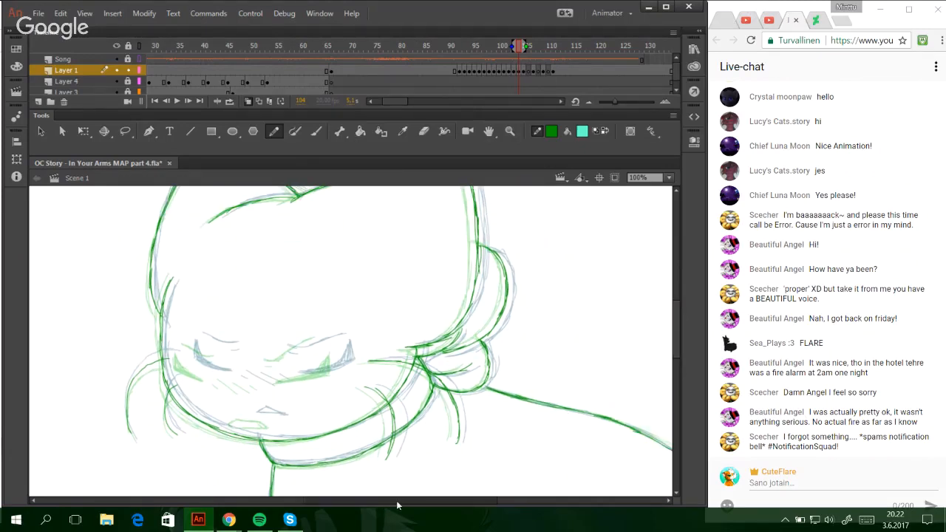
click(509, 131)
drag(124, 267, 502, 464)
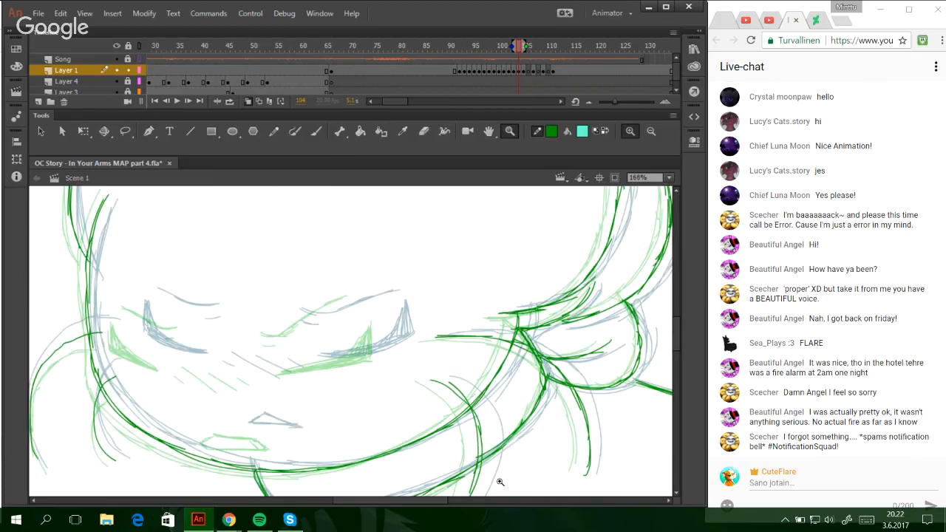
key(y)
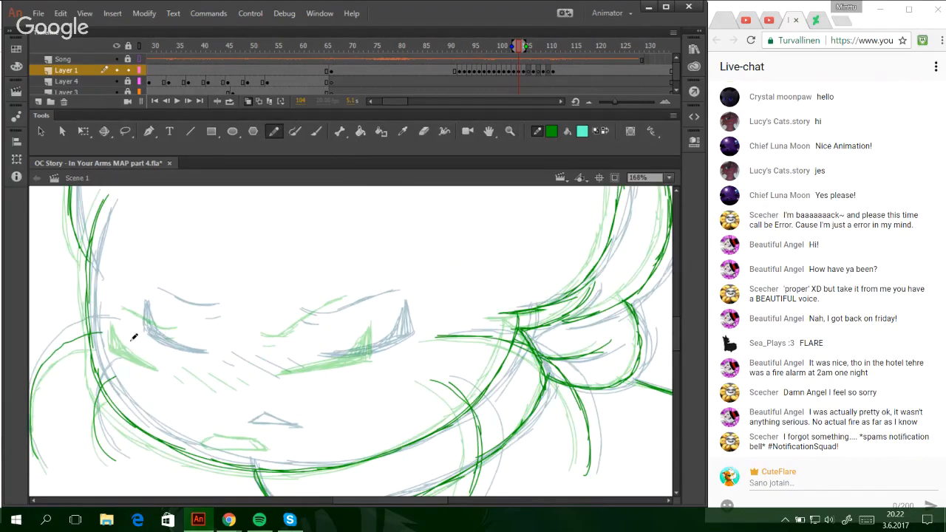
drag(127, 332, 183, 360)
mouse_move(127, 336)
mouse_down()
mouse_move(183, 360)
mouse_move(176, 355)
mouse_up()
mouse_move(126, 333)
mouse_down()
mouse_move(185, 358)
mouse_move(129, 338)
mouse_move(127, 318)
mouse_move(139, 341)
mouse_up()
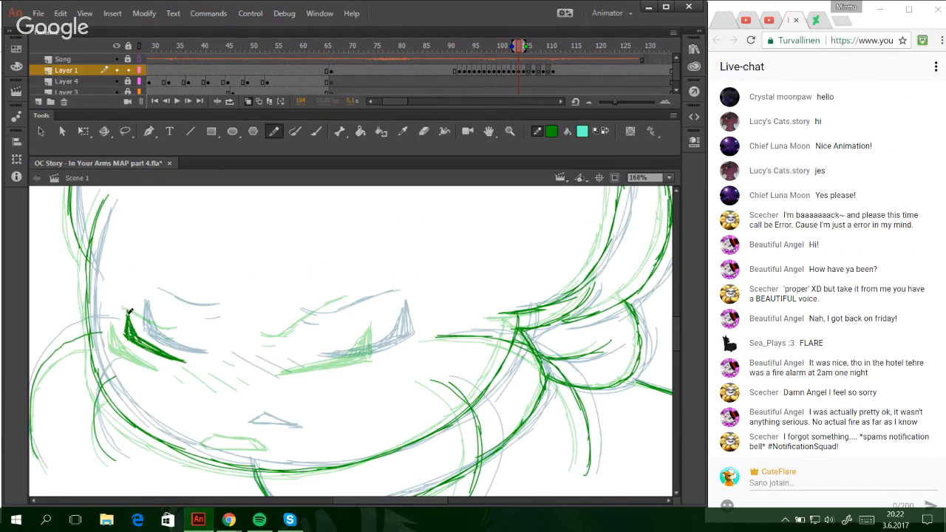
drag(127, 309, 151, 343)
drag(139, 299, 197, 323)
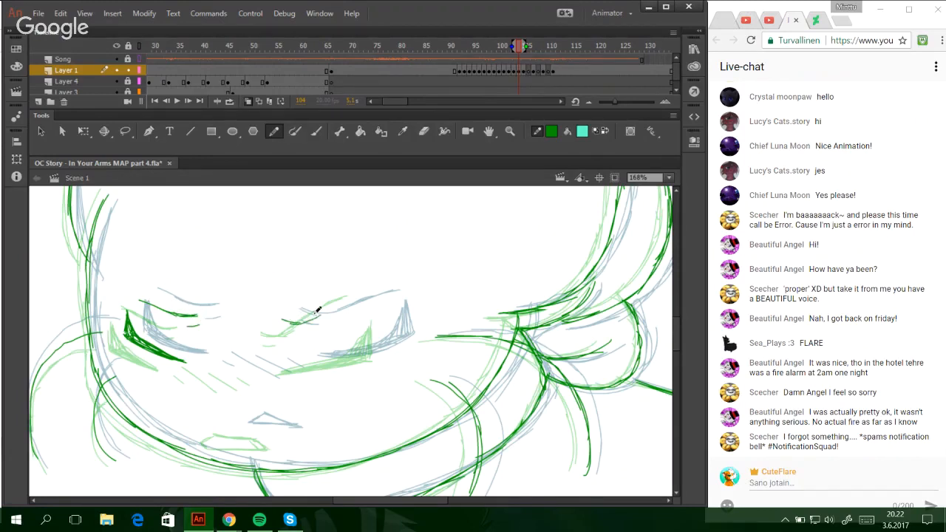
- Draw the brow line above the right eye and the closed right eye with its filled lash corner on frame 104
mouse_move(303, 321)
mouse_down()
mouse_move(286, 316)
mouse_move(367, 293)
mouse_up()
key(ctrl+z)
drag(281, 329, 297, 334)
key(ctrl+z)
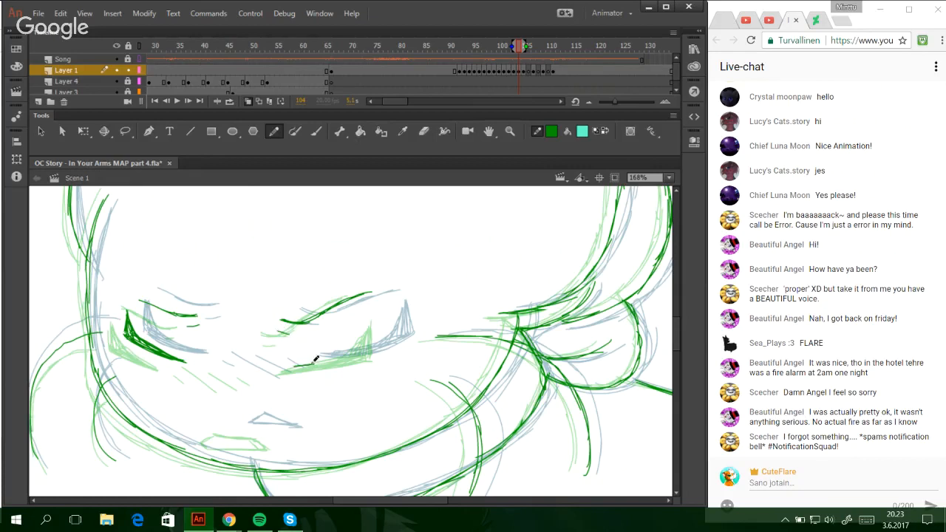
mouse_move(297, 364)
mouse_down()
mouse_move(383, 352)
mouse_move(304, 362)
mouse_move(375, 348)
mouse_move(319, 360)
mouse_move(384, 348)
mouse_up()
mouse_move(339, 359)
mouse_down()
mouse_move(394, 342)
mouse_move(329, 357)
mouse_move(390, 347)
mouse_up()
mouse_move(336, 358)
mouse_down()
mouse_move(387, 349)
mouse_move(346, 318)
mouse_move(370, 295)
mouse_move(349, 309)
mouse_move(342, 302)
mouse_move(378, 348)
mouse_move(368, 352)
mouse_move(379, 339)
mouse_move(365, 350)
mouse_move(388, 321)
mouse_move(391, 344)
mouse_move(391, 320)
mouse_move(380, 345)
mouse_up()
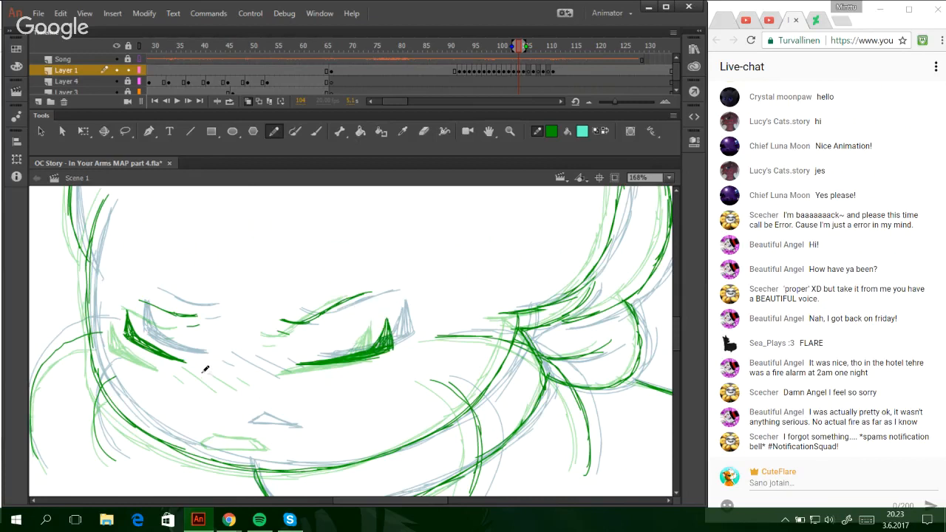
- Draw the slanted hatch lines across the nose bridge and the small mouth shape on frame 104
mouse_move(200, 367)
mouse_down()
mouse_move(246, 380)
mouse_move(287, 371)
mouse_up()
mouse_move(224, 431)
mouse_down()
mouse_move(242, 420)
mouse_move(285, 438)
mouse_move(224, 433)
mouse_up()
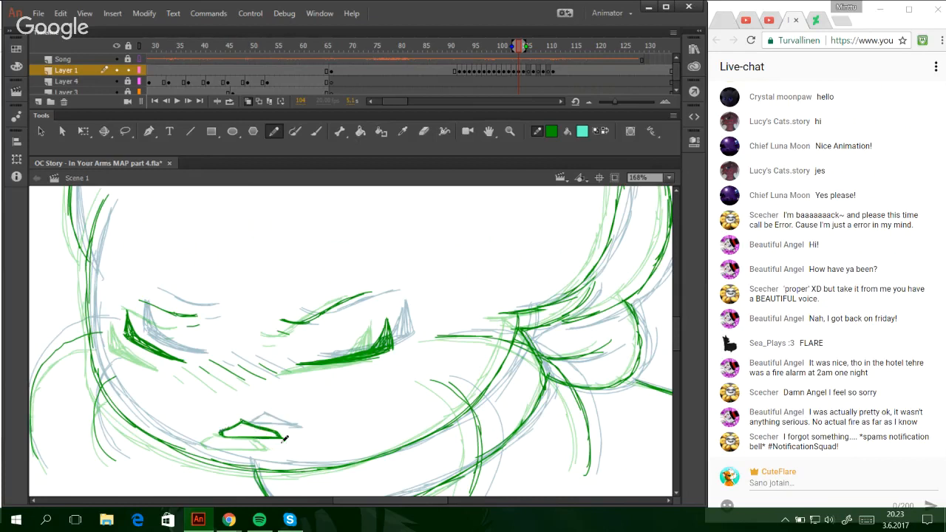
- Draw the right ear's outer side from the tip down to the cheek on frame 106 of Layer 1
click(668, 179)
click(669, 244)
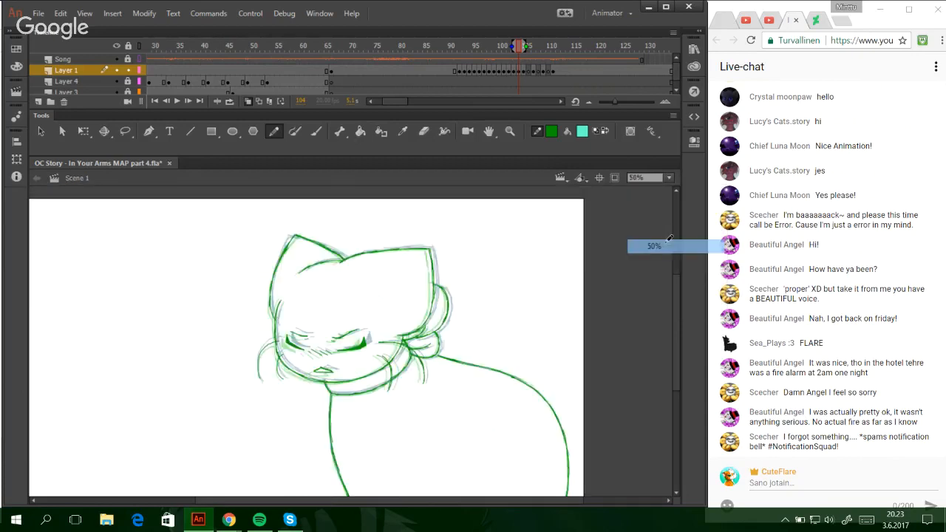
click(528, 71)
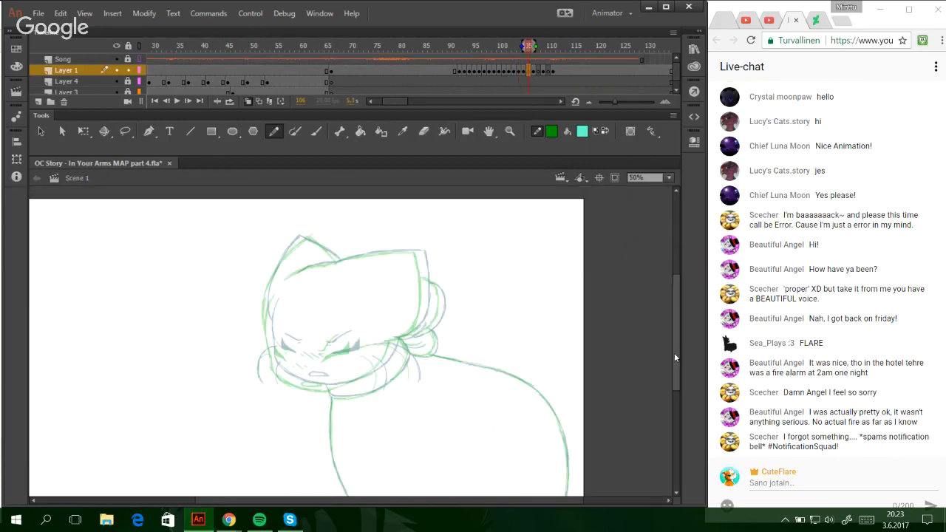
mouse_move(674, 352)
mouse_down()
mouse_move(680, 392)
mouse_move(674, 361)
mouse_up()
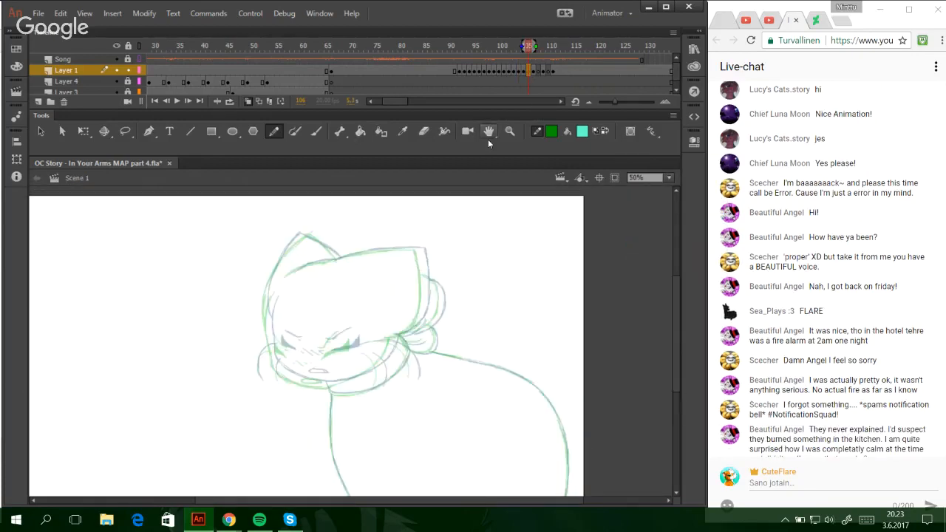
click(509, 132)
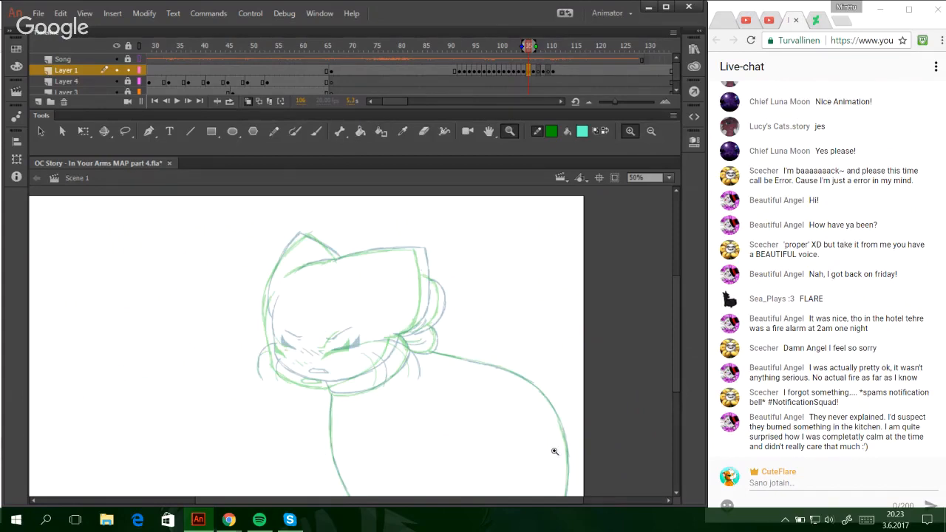
mouse_move(497, 419)
mouse_down()
mouse_move(229, 226)
mouse_move(351, 411)
mouse_move(506, 495)
mouse_up()
click(274, 131)
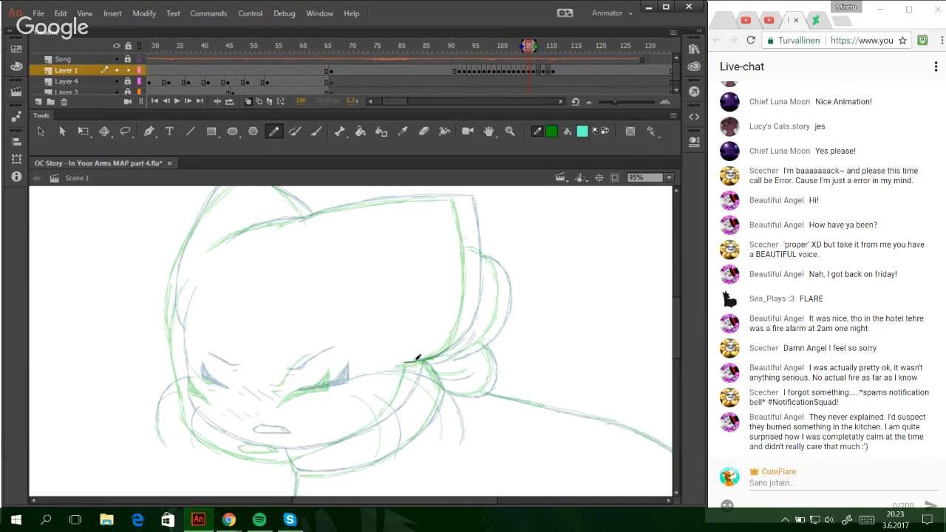
mouse_move(417, 360)
mouse_down()
mouse_move(458, 318)
mouse_move(459, 331)
mouse_move(466, 309)
mouse_up()
key(ctrl+z)
drag(430, 359, 468, 318)
key(ctrl+z)
drag(429, 357, 465, 312)
key(ctrl+z)
drag(449, 345, 470, 295)
mouse_move(457, 341)
mouse_down()
mouse_move(468, 291)
mouse_move(470, 311)
mouse_move(468, 291)
mouse_move(465, 324)
mouse_move(475, 238)
mouse_up()
key(ctrl+z)
key(ctrl+z)
key(ctrl+z)
mouse_move(465, 314)
mouse_down()
mouse_move(473, 233)
mouse_move(471, 246)
mouse_up()
key(ctrl+z)
drag(469, 288, 472, 230)
key(ctrl+z)
mouse_move(471, 266)
mouse_down()
mouse_move(462, 198)
mouse_move(471, 266)
mouse_up()
key(ctrl+z)
key(ctrl+z)
key(ctrl+z)
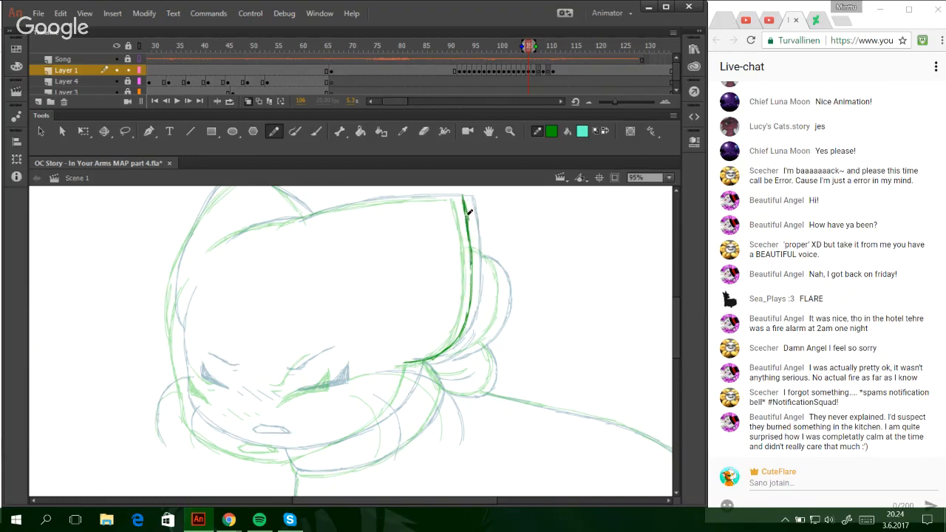
drag(468, 213, 474, 270)
- Draw the top of the head up to the right ear tip and the forehead hair line on frame 106
drag(296, 220, 372, 201)
drag(325, 212, 399, 198)
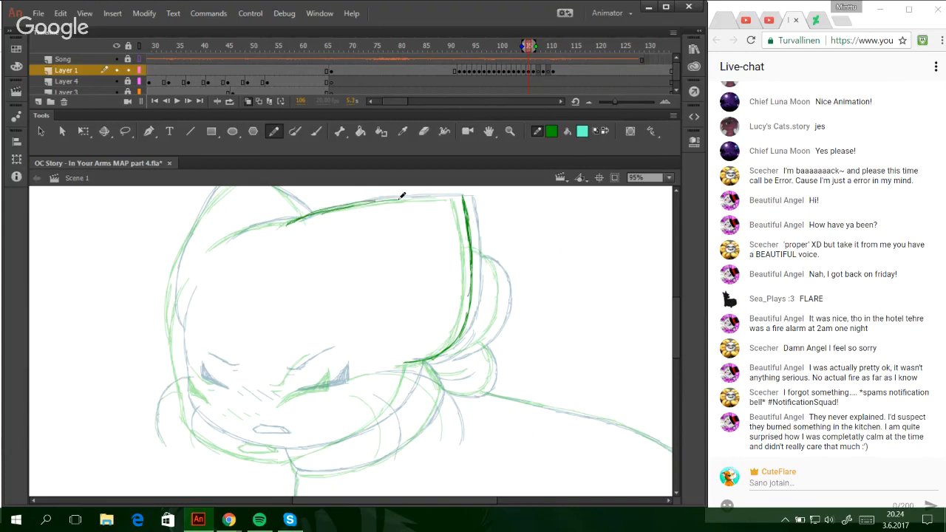
key(ctrl+z)
key(ctrl+z)
drag(325, 210, 462, 195)
key(ctrl+z)
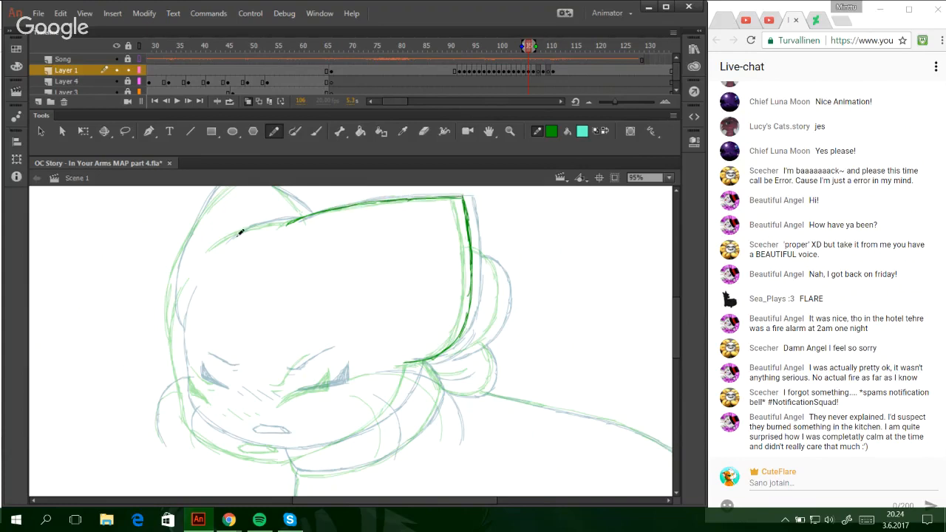
drag(216, 244, 292, 218)
key(ctrl+z)
- Draw the face contour from the left temple around the chin to the right cheek on frame 106
drag(191, 285, 181, 361)
drag(180, 324, 183, 376)
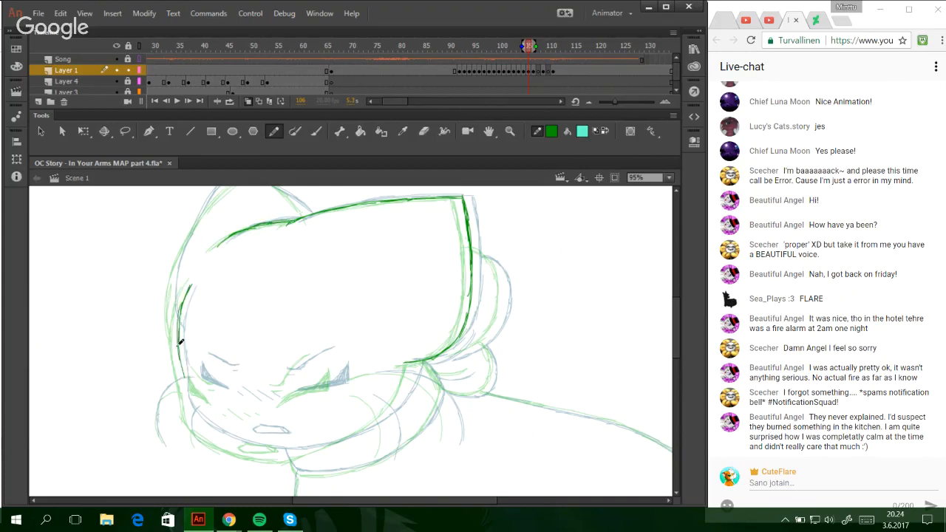
mouse_move(179, 342)
mouse_down()
mouse_move(186, 399)
mouse_move(212, 433)
mouse_move(277, 450)
mouse_move(332, 441)
mouse_up()
key(ctrl+z)
key(ctrl+z)
mouse_move(232, 445)
mouse_down()
mouse_move(287, 453)
mouse_move(361, 431)
mouse_move(407, 389)
mouse_move(413, 369)
mouse_up()
key(ctrl+z)
drag(368, 427, 413, 368)
key(ctrl+z)
key(ctrl+z)
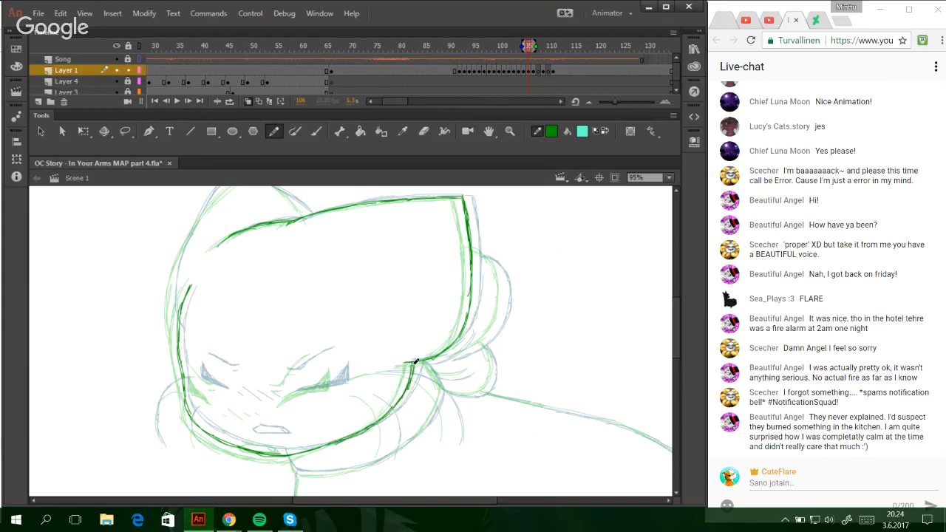
drag(398, 400, 417, 363)
- Draw the left side of the head up to the ear tip and the left ear's inner edge on frame 106
drag(674, 350, 675, 337)
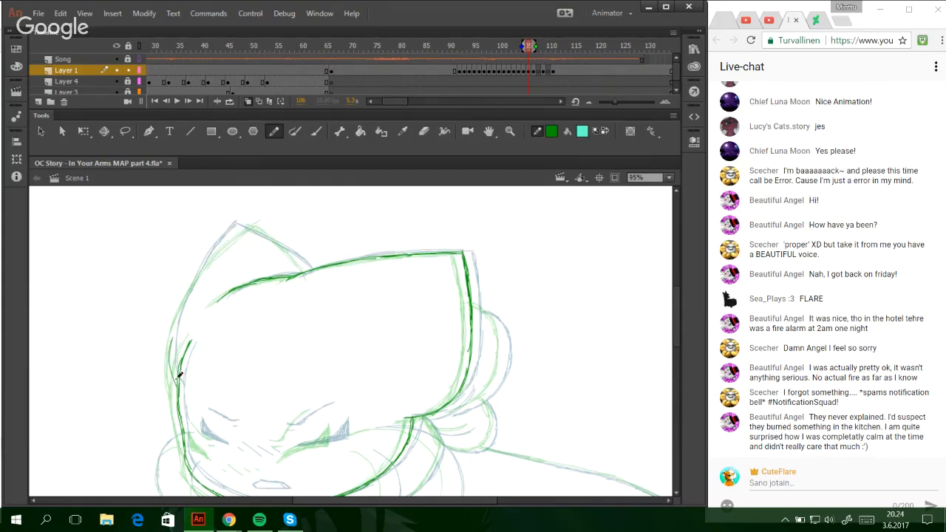
mouse_move(170, 345)
mouse_down()
mouse_move(176, 385)
mouse_move(186, 288)
mouse_up()
key(ctrl+z)
drag(171, 366, 184, 300)
key(ctrl+z)
drag(170, 358, 187, 295)
key(ctrl+z)
drag(173, 341, 203, 268)
key(ctrl+z)
drag(179, 318, 211, 255)
key(ctrl+z)
drag(188, 297, 227, 236)
drag(199, 270, 243, 222)
mouse_move(216, 256)
mouse_down()
mouse_move(243, 222)
mouse_move(228, 238)
mouse_up()
drag(186, 299, 196, 276)
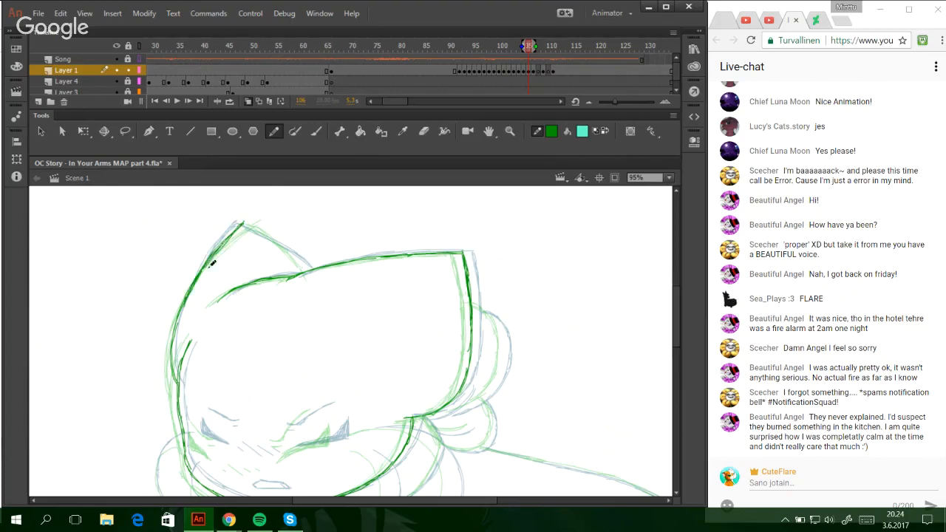
drag(242, 221, 307, 267)
- Draw the neck band below the chin and the two fluff lobes behind the right cheek on frame 106
scroll(666, 305, down, 3)
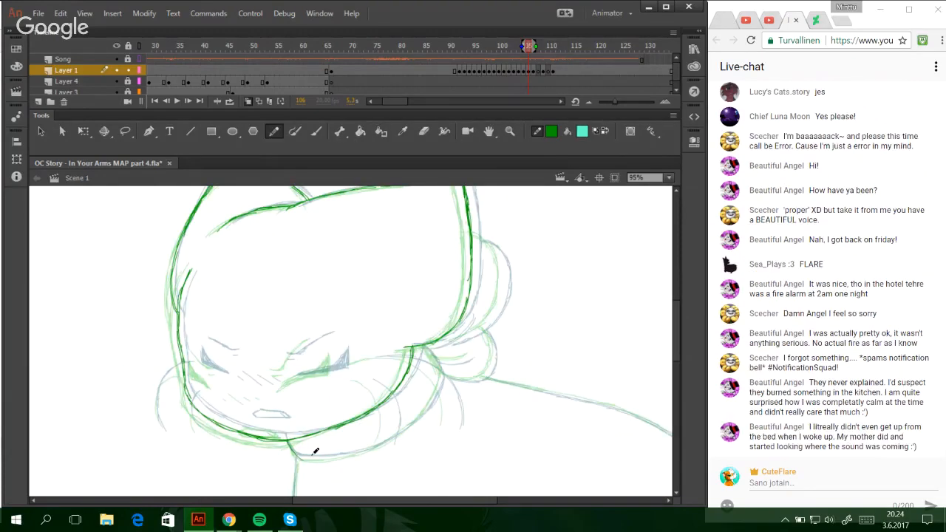
mouse_move(296, 451)
mouse_down()
mouse_move(329, 456)
mouse_move(414, 425)
mouse_move(440, 377)
mouse_move(422, 344)
mouse_up()
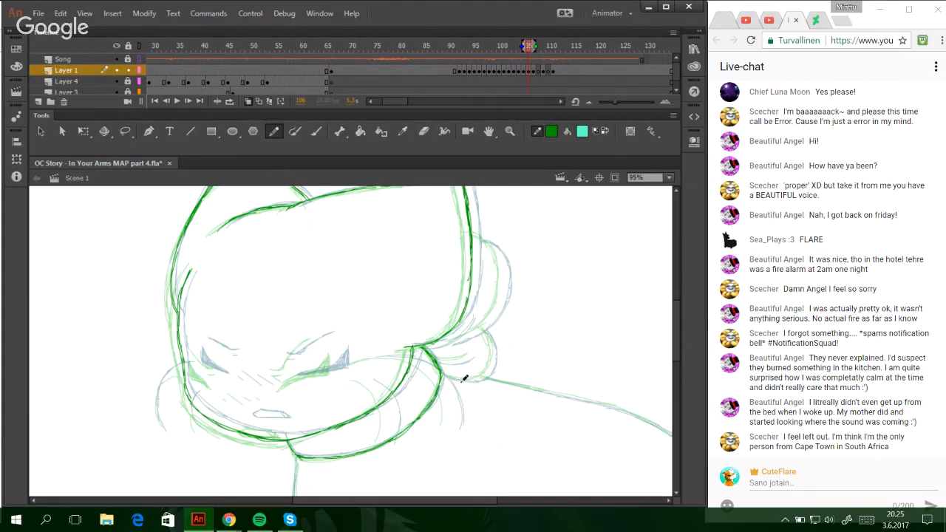
click(509, 131)
drag(185, 228, 575, 465)
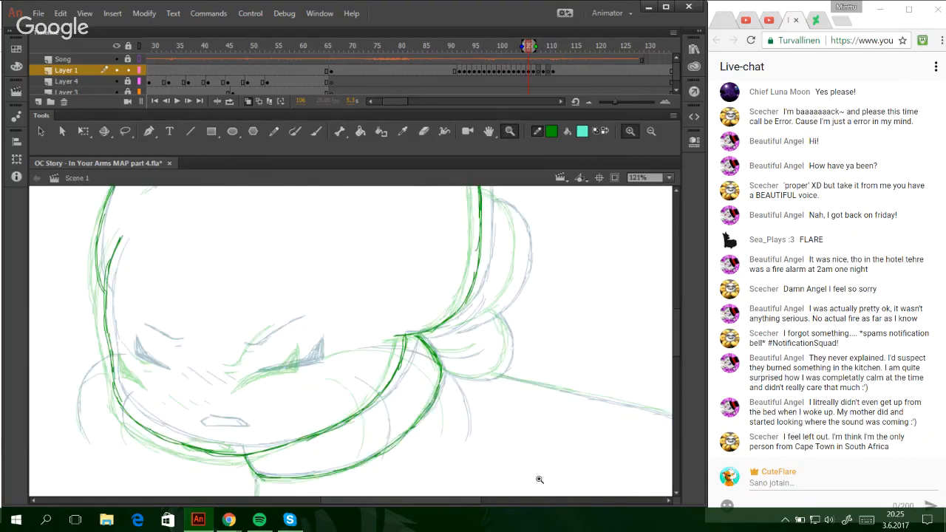
click(274, 133)
scroll(659, 348, up, 2)
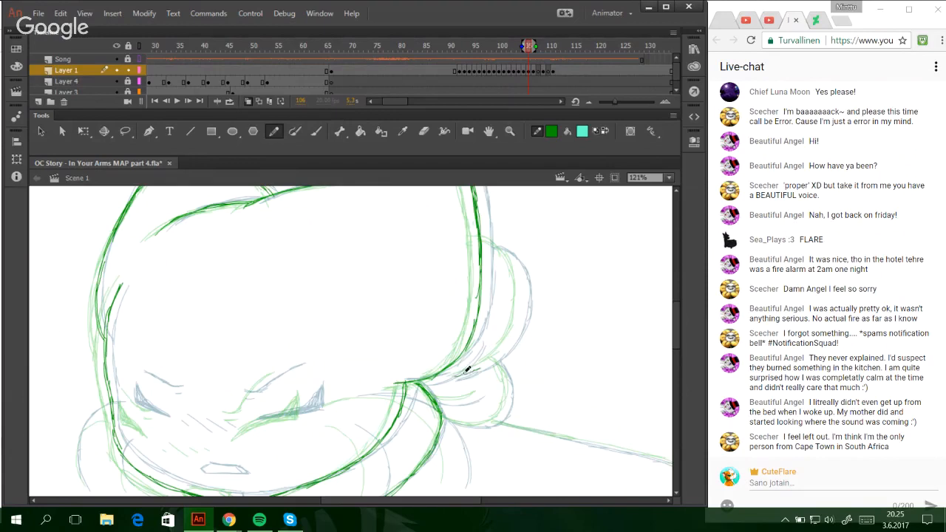
mouse_move(467, 368)
mouse_down()
mouse_move(510, 334)
mouse_move(524, 293)
mouse_move(525, 274)
mouse_move(522, 283)
mouse_move(505, 247)
mouse_move(516, 260)
mouse_move(486, 238)
mouse_move(497, 240)
mouse_up()
mouse_move(442, 408)
mouse_down()
mouse_move(485, 425)
mouse_move(510, 395)
mouse_move(495, 357)
mouse_move(441, 401)
mouse_move(482, 388)
mouse_up()
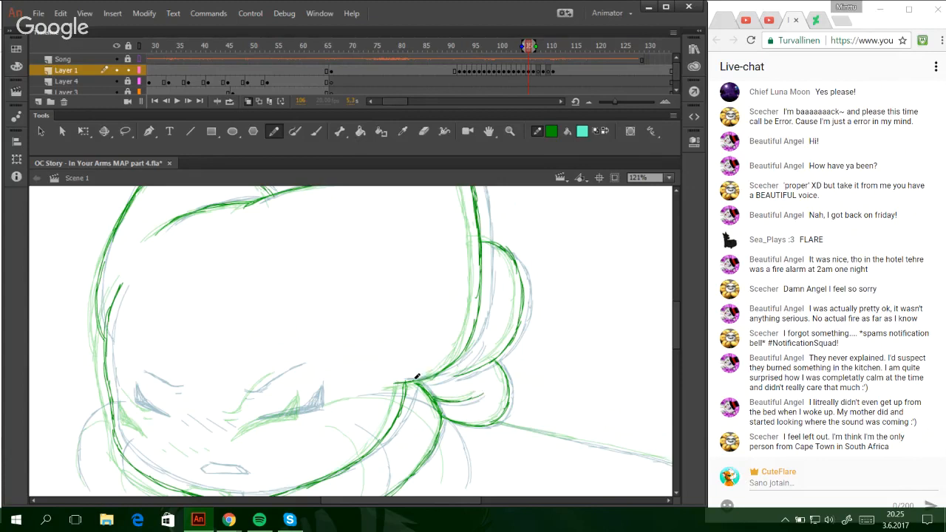
- Touch up the right cheek line and draw both closed eyes with their brows on frame 106
mouse_move(416, 380)
mouse_down()
mouse_move(465, 365)
mouse_move(478, 343)
mouse_up()
scroll(674, 355, down, 3)
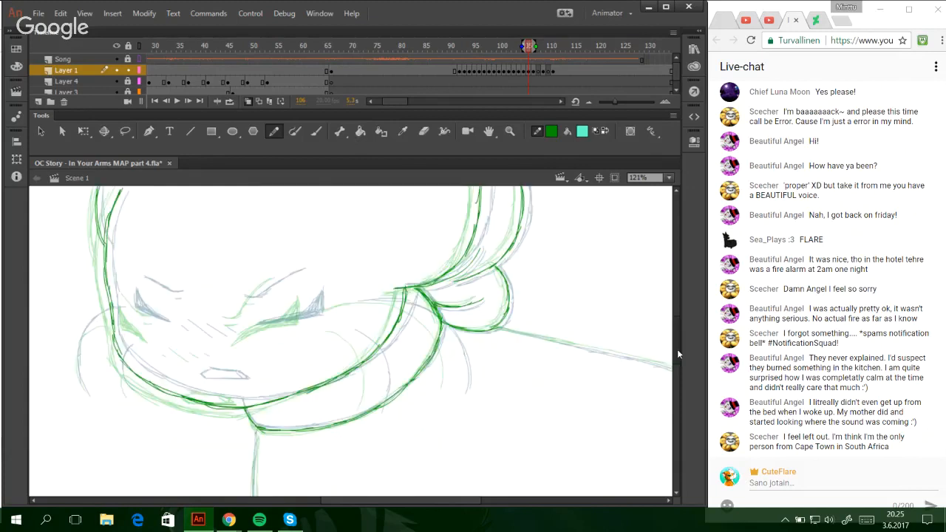
scroll(141, 337, up, 1)
mouse_move(140, 338)
mouse_down()
mouse_move(153, 351)
mouse_move(133, 334)
mouse_move(154, 352)
mouse_move(130, 319)
mouse_move(144, 340)
mouse_up()
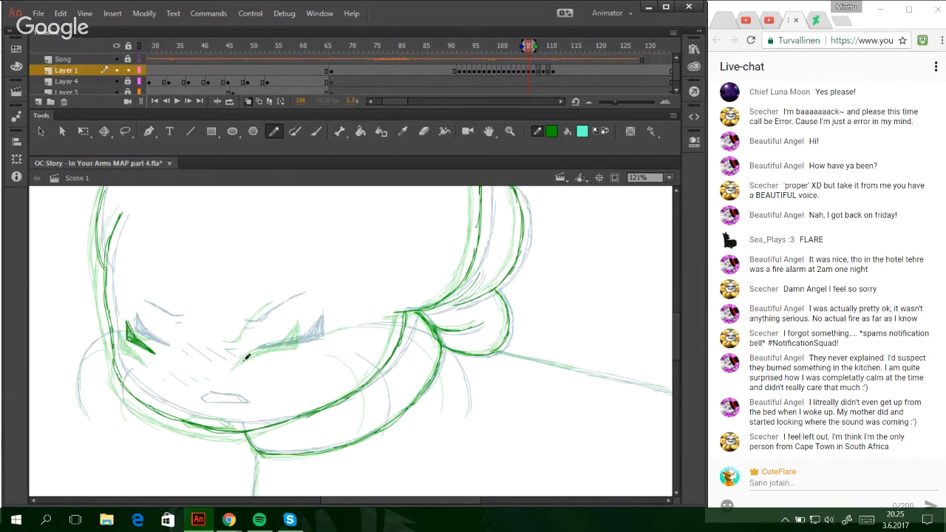
mouse_move(246, 357)
mouse_down()
mouse_move(310, 345)
mouse_move(250, 351)
mouse_move(307, 340)
mouse_move(277, 342)
mouse_move(308, 338)
mouse_move(299, 329)
mouse_move(295, 339)
mouse_move(310, 321)
mouse_move(312, 341)
mouse_move(308, 323)
mouse_move(286, 341)
mouse_move(308, 325)
mouse_up()
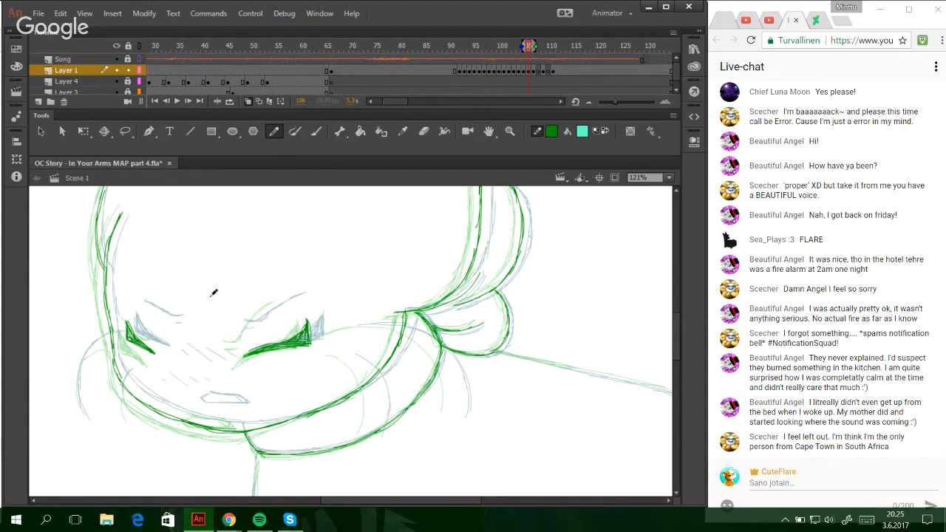
mouse_move(250, 328)
mouse_down()
mouse_move(235, 326)
mouse_move(284, 299)
mouse_up()
drag(130, 310, 163, 322)
key(ctrl+z)
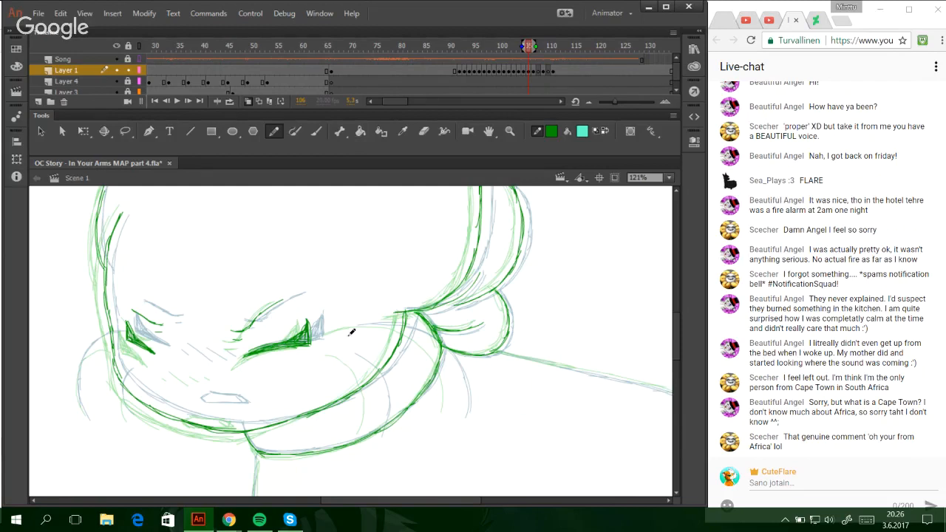
- Draw the curved contour lines beside the right eye and around the left cheek on frame 106
mouse_move(333, 330)
mouse_down()
mouse_move(407, 331)
mouse_move(430, 347)
mouse_move(460, 406)
mouse_up()
mouse_move(338, 353)
mouse_down()
mouse_move(375, 394)
mouse_move(367, 376)
mouse_move(376, 408)
mouse_move(368, 430)
mouse_up()
key(ctrl+z)
key(ctrl+z)
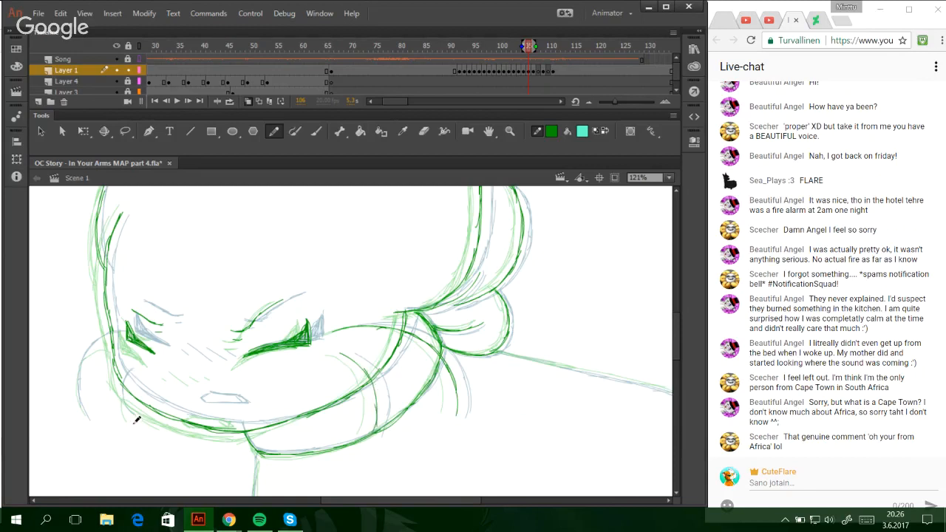
mouse_move(127, 417)
mouse_down()
mouse_move(126, 378)
mouse_move(130, 420)
mouse_move(128, 378)
mouse_move(126, 406)
mouse_move(84, 405)
mouse_move(88, 416)
mouse_move(81, 360)
mouse_move(123, 336)
mouse_up()
key(ctrl+z)
key(ctrl+z)
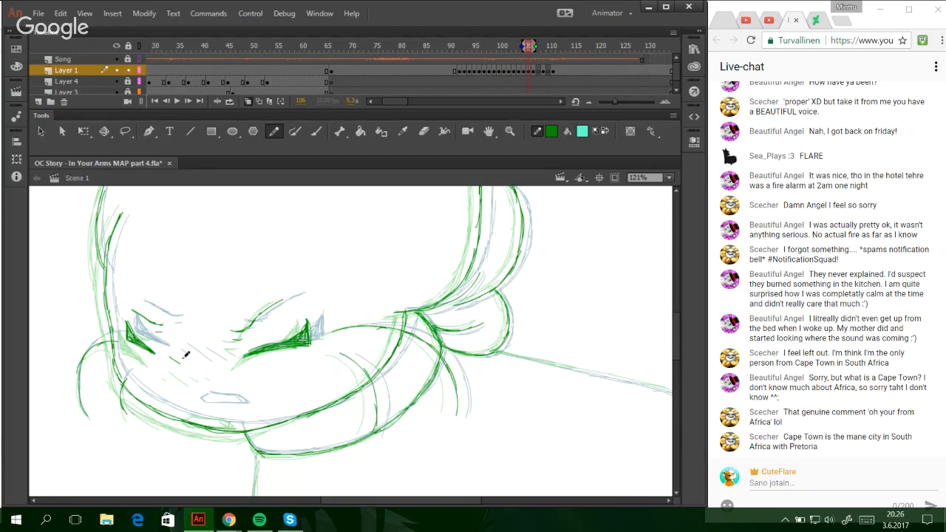
- Draw the short hatch lines between the eyes and the small mouth outline below them on frame 106
drag(176, 353, 211, 367)
mouse_move(190, 407)
mouse_down()
mouse_move(227, 406)
mouse_move(201, 401)
mouse_move(238, 417)
mouse_move(191, 409)
mouse_move(235, 418)
mouse_up()
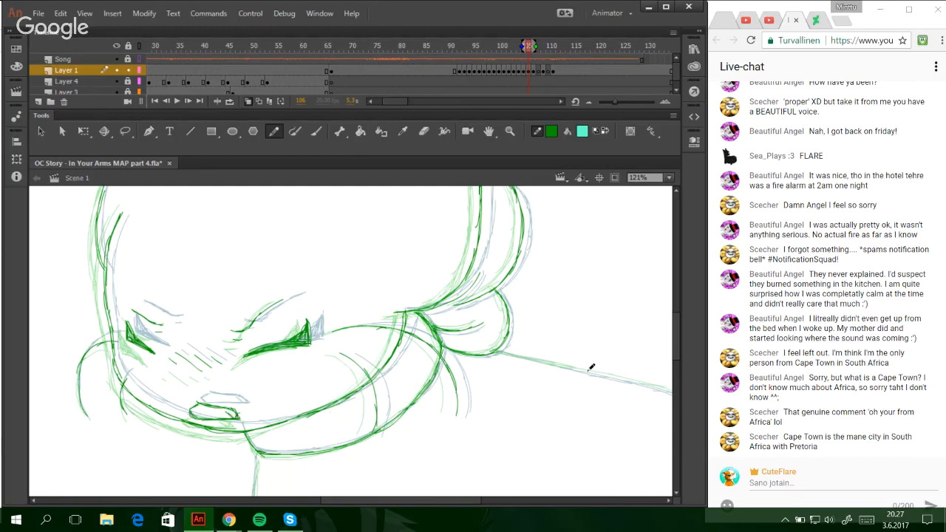
scroll(659, 340, up, 2)
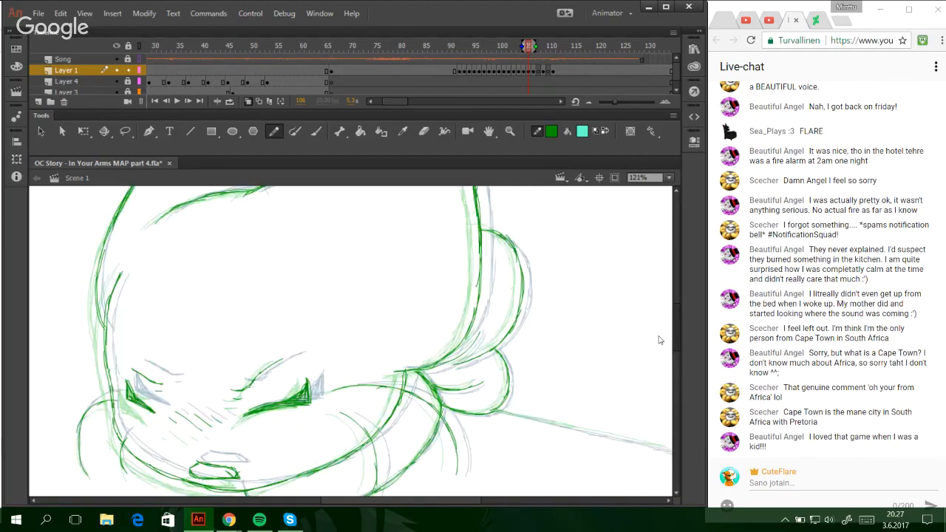
- Draw the chest line down from the neck and the long back line from the cheek fluff on frame 106
scroll(651, 369, down, 15)
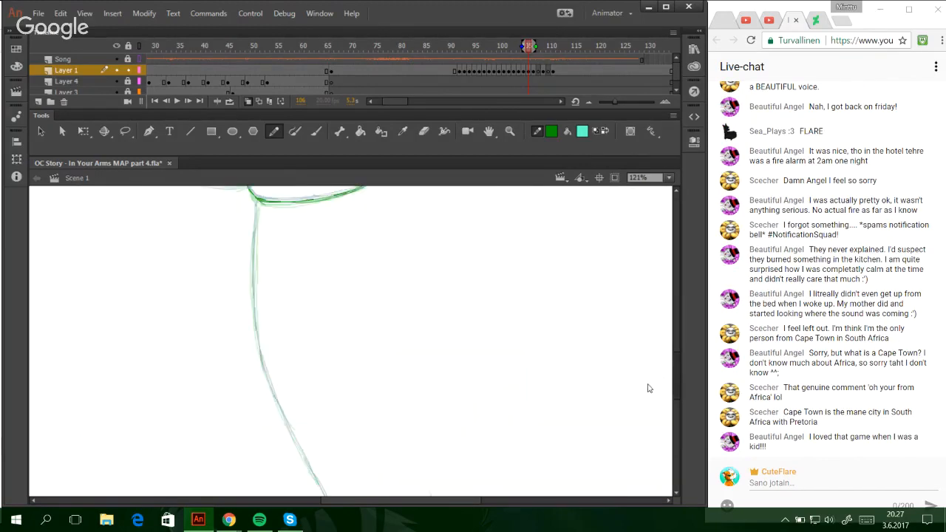
mouse_move(314, 466)
mouse_down()
mouse_move(289, 414)
mouse_move(316, 490)
mouse_move(262, 342)
mouse_move(256, 201)
mouse_up()
scroll(674, 371, up, 5)
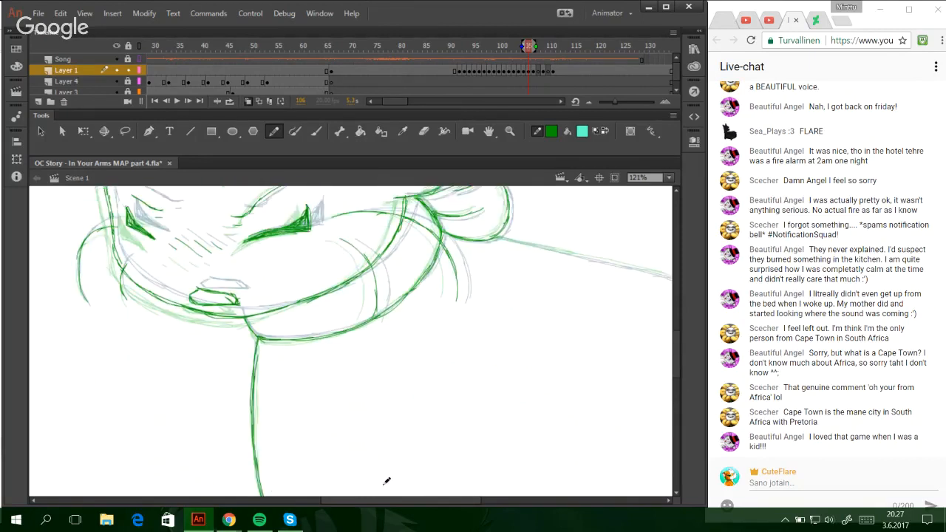
scroll(386, 481, right, 5)
mouse_move(287, 246)
mouse_down()
mouse_move(500, 325)
mouse_move(491, 309)
mouse_move(564, 396)
mouse_move(525, 345)
mouse_move(567, 423)
mouse_move(561, 402)
mouse_move(588, 471)
mouse_up()
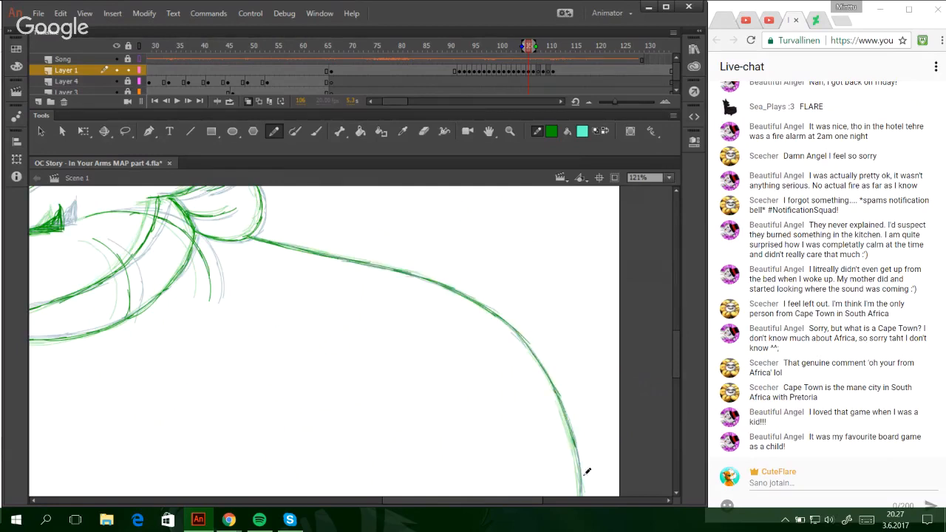
- Extend the chest line into the rounded shape below the stage edge and draw the adjoining belly curve on frame 106
click(672, 401)
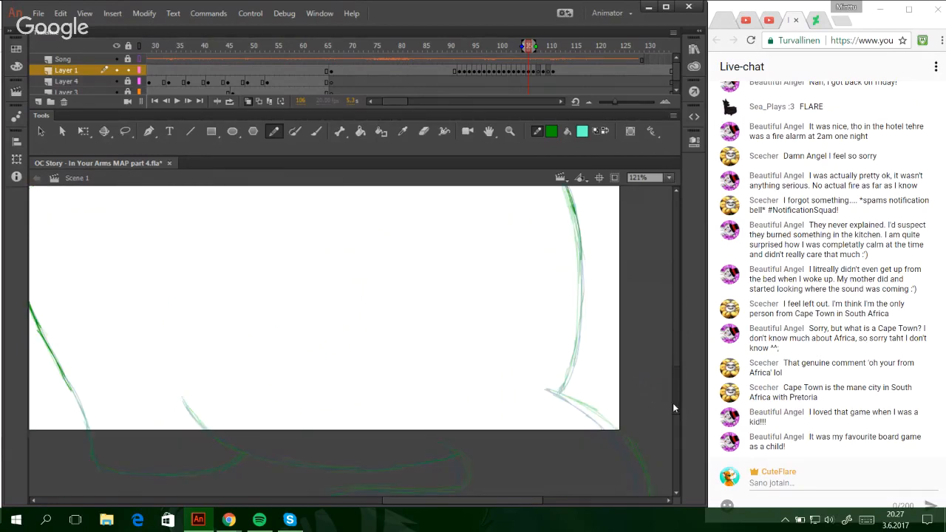
drag(425, 504, 416, 505)
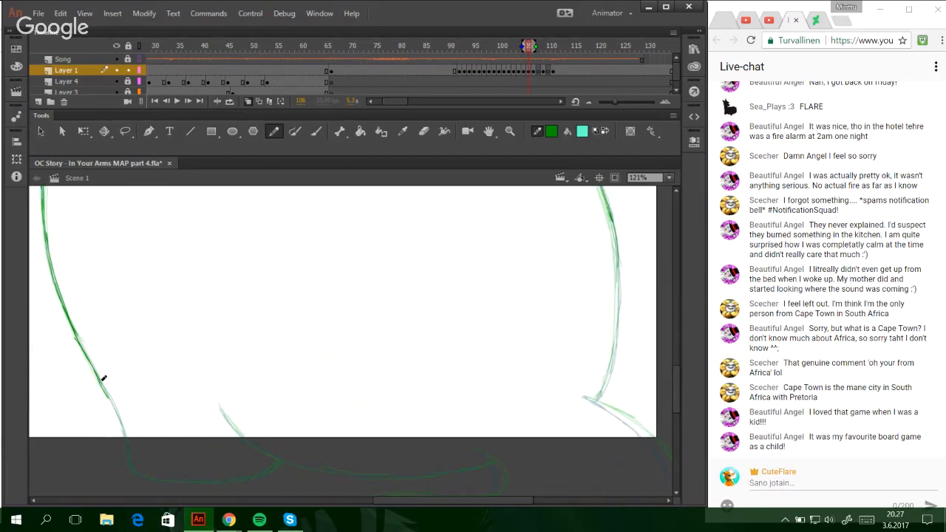
drag(101, 381, 127, 447)
key(ctrl+z)
mouse_move(131, 463)
mouse_down()
mouse_move(230, 480)
mouse_move(238, 477)
mouse_move(212, 475)
mouse_move(282, 459)
mouse_up()
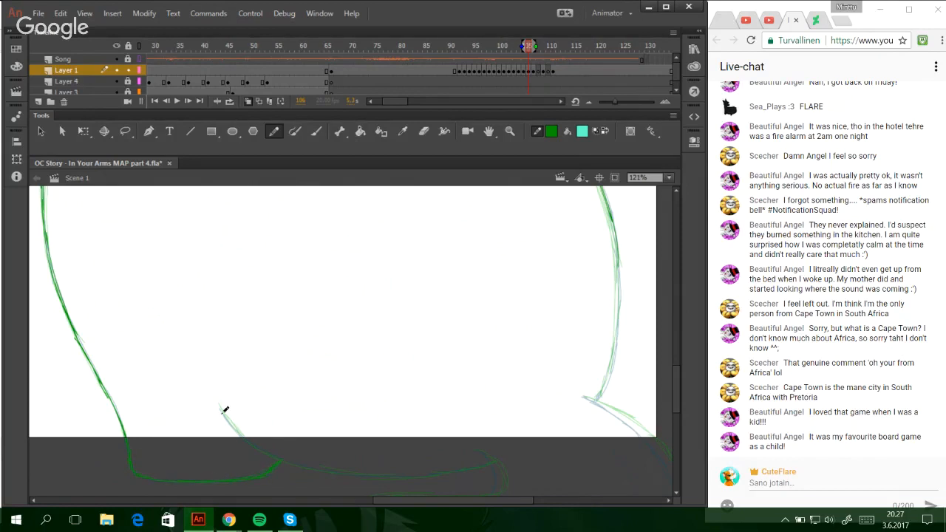
mouse_move(226, 410)
mouse_down()
mouse_move(242, 434)
mouse_move(221, 410)
mouse_move(312, 466)
mouse_move(255, 445)
mouse_move(368, 477)
mouse_move(310, 465)
mouse_move(447, 470)
mouse_move(325, 468)
mouse_move(428, 469)
mouse_move(422, 473)
mouse_move(438, 470)
mouse_move(333, 468)
mouse_move(418, 471)
mouse_move(351, 472)
mouse_move(499, 456)
mouse_up()
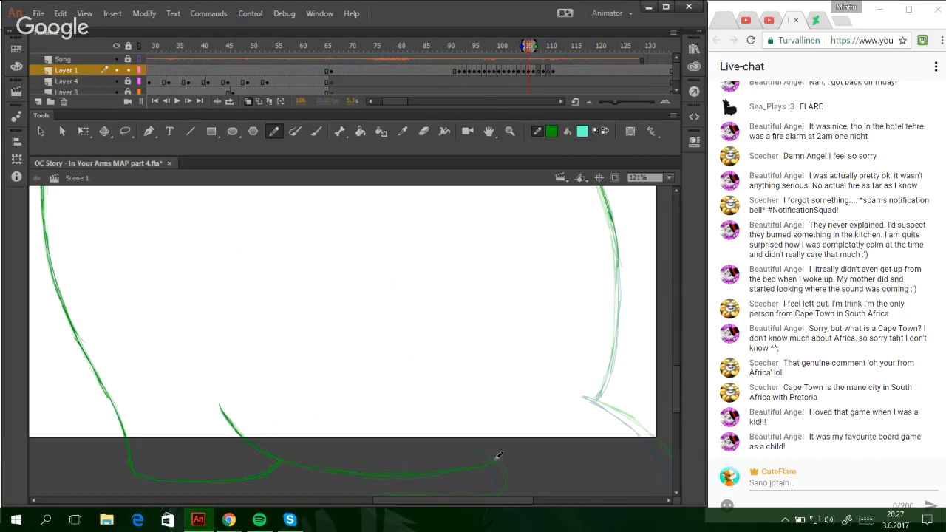
- Display Layer 1 as outlines and draw the lower part of the back line on frame 106
click(138, 74)
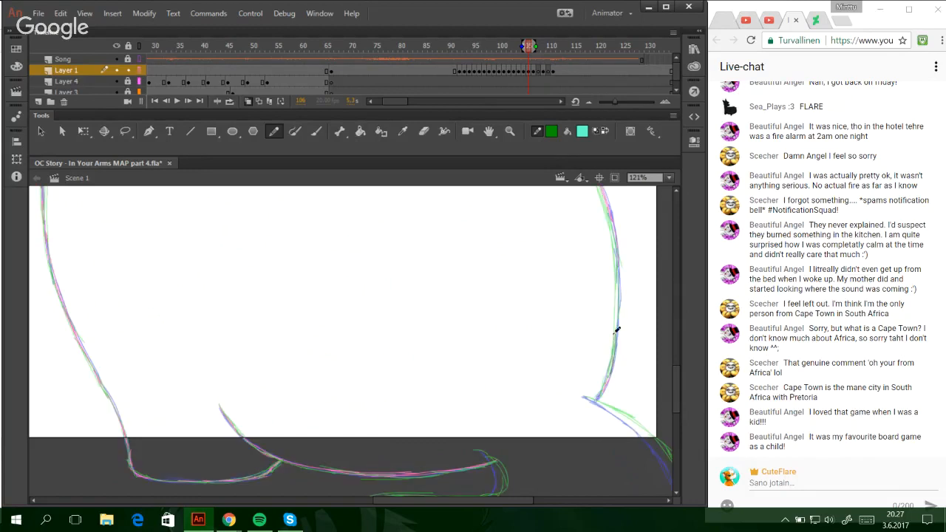
drag(614, 333, 617, 284)
- Draw the tail's inner edge from the end of the belly curve around its left bend on frame 106
mouse_move(675, 396)
mouse_down()
mouse_move(680, 431)
mouse_move(676, 400)
mouse_up()
scroll(673, 422, right, 2)
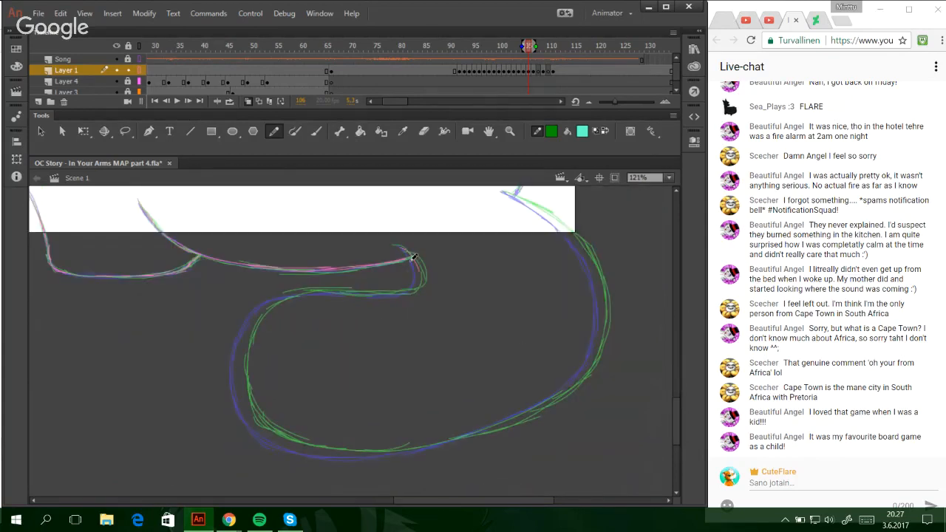
mouse_move(412, 259)
mouse_down()
mouse_move(381, 294)
mouse_move(417, 283)
mouse_move(399, 294)
mouse_move(285, 297)
mouse_move(294, 298)
mouse_move(267, 311)
mouse_up()
mouse_move(315, 292)
mouse_down()
mouse_move(260, 307)
mouse_move(246, 327)
mouse_move(272, 303)
mouse_move(241, 360)
mouse_up()
drag(259, 311, 236, 390)
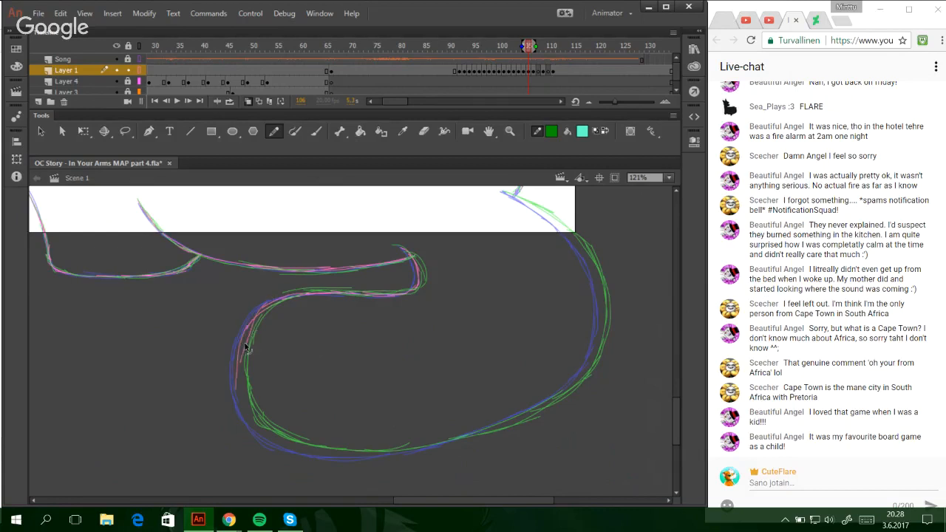
key(ctrl+z)
key(ctrl+z)
drag(261, 306, 237, 382)
key(ctrl+z)
drag(252, 319, 241, 387)
key(ctrl+z)
drag(248, 334, 240, 376)
mouse_move(242, 344)
mouse_down()
mouse_move(254, 417)
mouse_move(291, 442)
mouse_up()
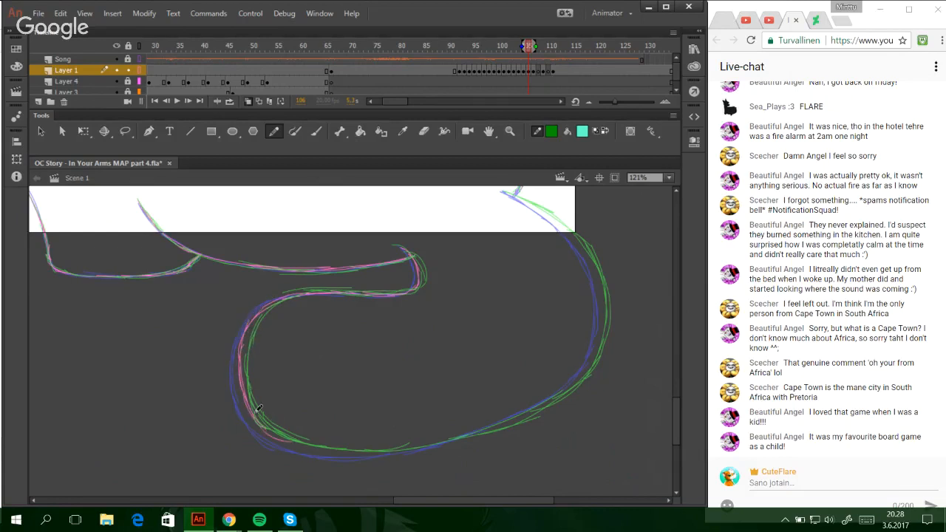
- Draw the tail's underside and its outer right edge up to the base of the back on frame 106
mouse_move(259, 409)
mouse_down()
mouse_move(308, 448)
mouse_move(293, 438)
mouse_move(339, 453)
mouse_move(492, 429)
mouse_move(474, 436)
mouse_move(538, 408)
mouse_up()
key(ctrl+z)
key(ctrl+z)
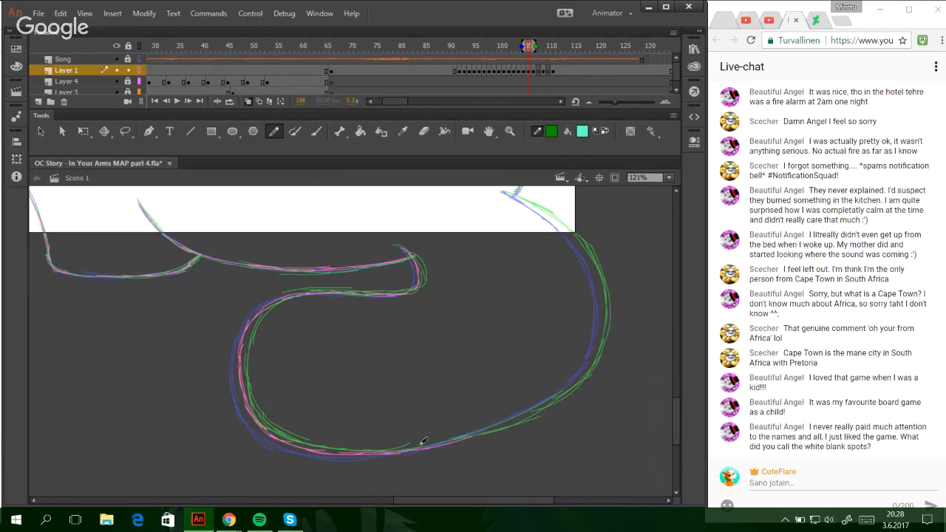
drag(423, 441, 589, 358)
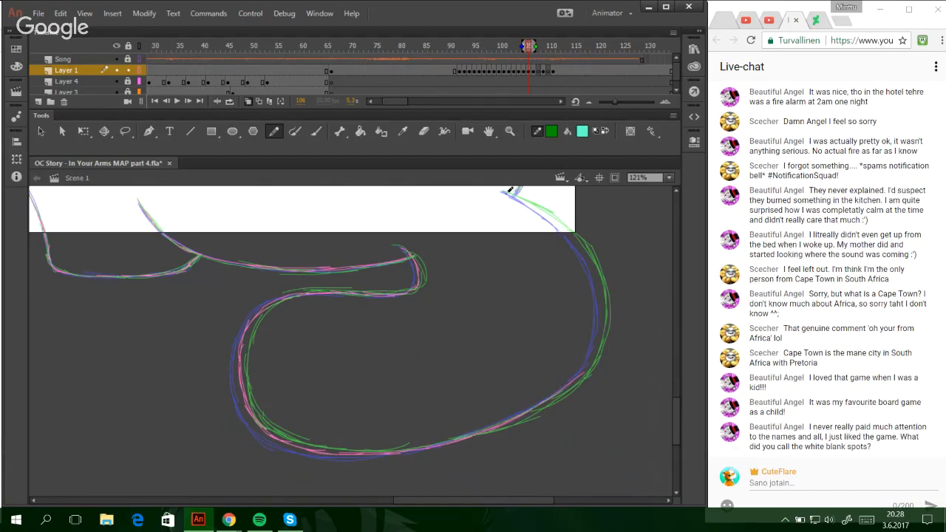
mouse_move(509, 194)
mouse_down()
mouse_move(554, 214)
mouse_move(577, 240)
mouse_up()
mouse_move(517, 198)
mouse_down()
mouse_move(545, 210)
mouse_move(596, 269)
mouse_up()
mouse_move(573, 235)
mouse_down()
mouse_move(593, 265)
mouse_move(602, 332)
mouse_move(597, 287)
mouse_move(597, 344)
mouse_move(597, 333)
mouse_move(578, 372)
mouse_move(592, 356)
mouse_move(545, 400)
mouse_up()
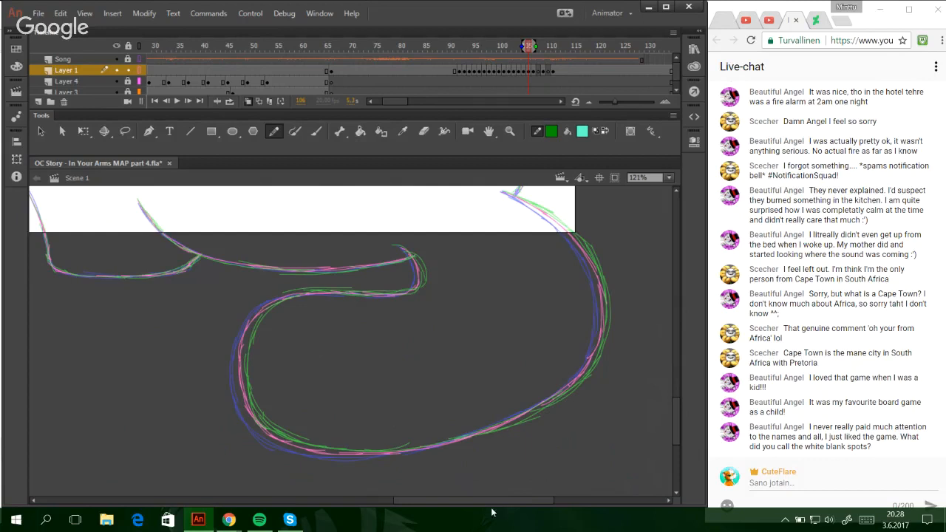
- Examine the frame 106 sketch from tail to head against the onion-skinned neighbouring frames
mouse_move(470, 501)
mouse_down()
mouse_move(456, 502)
mouse_move(464, 507)
mouse_up()
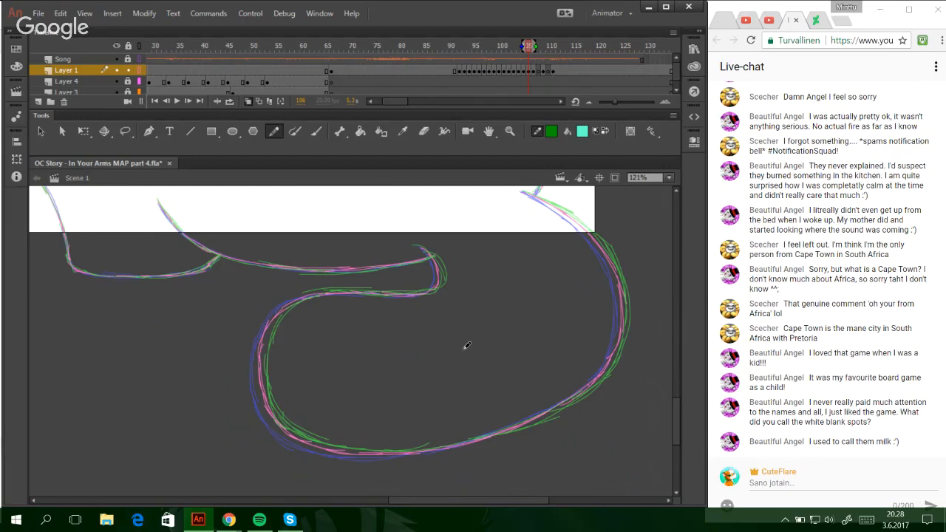
drag(676, 411, 655, 343)
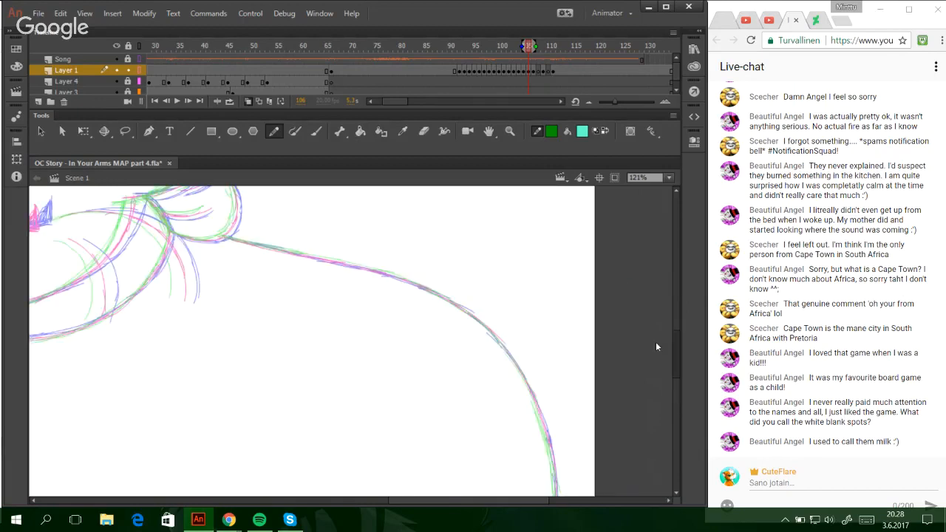
scroll(656, 347, up, 5)
drag(435, 501, 362, 514)
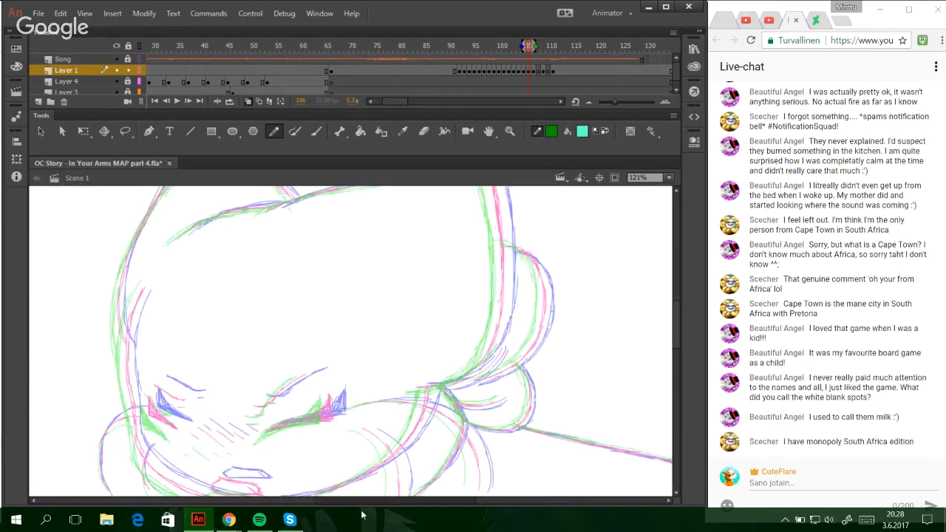
drag(676, 328, 641, 399)
drag(434, 500, 508, 494)
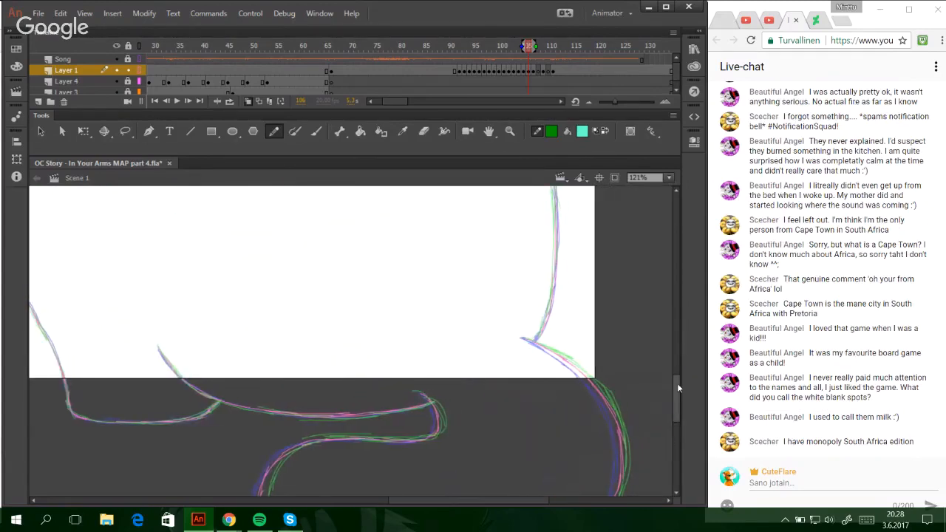
drag(677, 383, 680, 401)
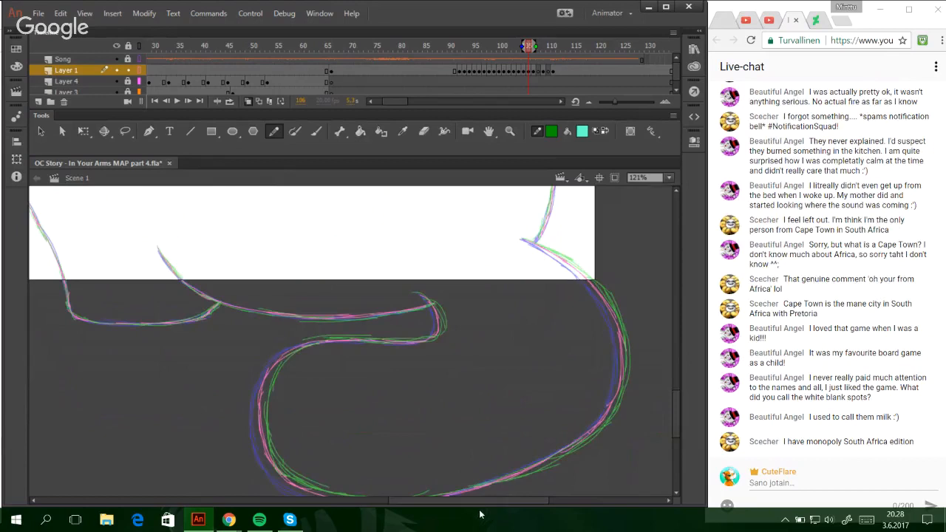
drag(455, 505, 451, 506)
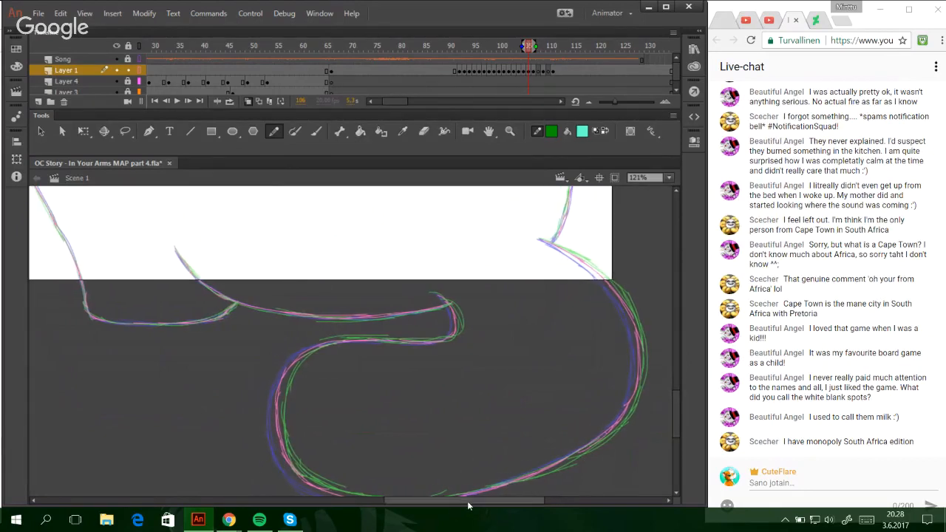
drag(677, 409, 677, 412)
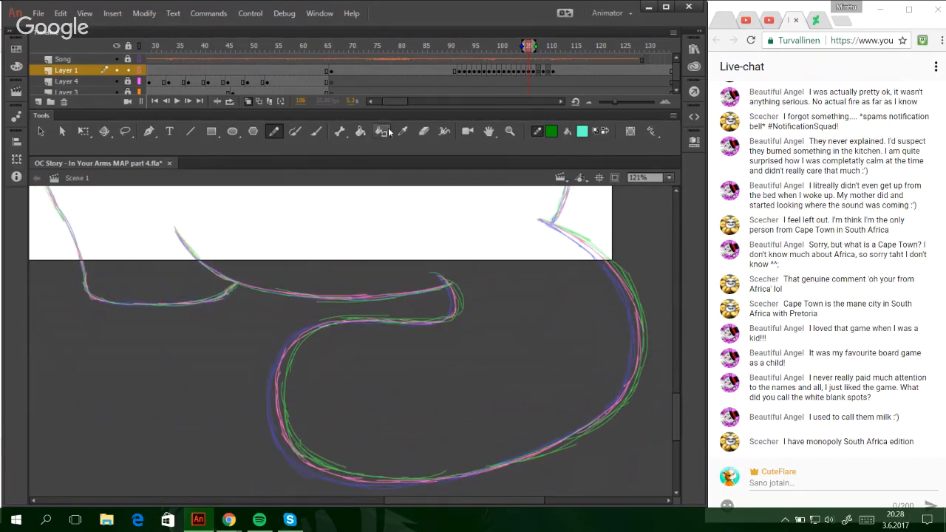
- Draw the full tail loop on frame 108, from the end of the belly curve around to the base of the back
click(539, 72)
drag(442, 275, 468, 306)
mouse_move(471, 307)
mouse_down()
mouse_move(438, 320)
mouse_move(471, 311)
mouse_move(398, 315)
mouse_move(430, 320)
mouse_move(342, 313)
mouse_move(372, 311)
mouse_move(342, 317)
mouse_move(313, 346)
mouse_move(316, 334)
mouse_move(299, 414)
mouse_up()
key(ctrl+z)
drag(312, 343, 300, 409)
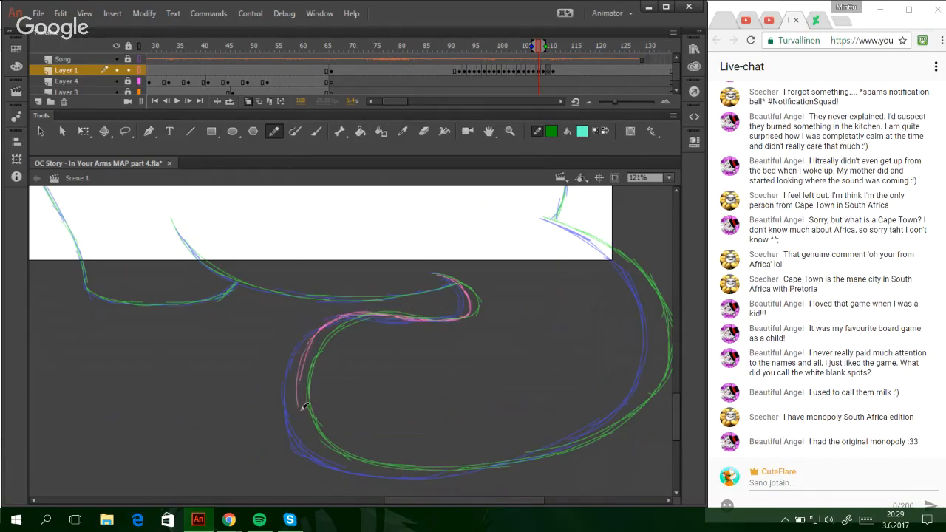
mouse_move(299, 369)
mouse_down()
mouse_move(309, 436)
mouse_move(399, 471)
mouse_move(502, 462)
mouse_move(584, 440)
mouse_move(632, 396)
mouse_move(654, 358)
mouse_up()
key(ctrl+z)
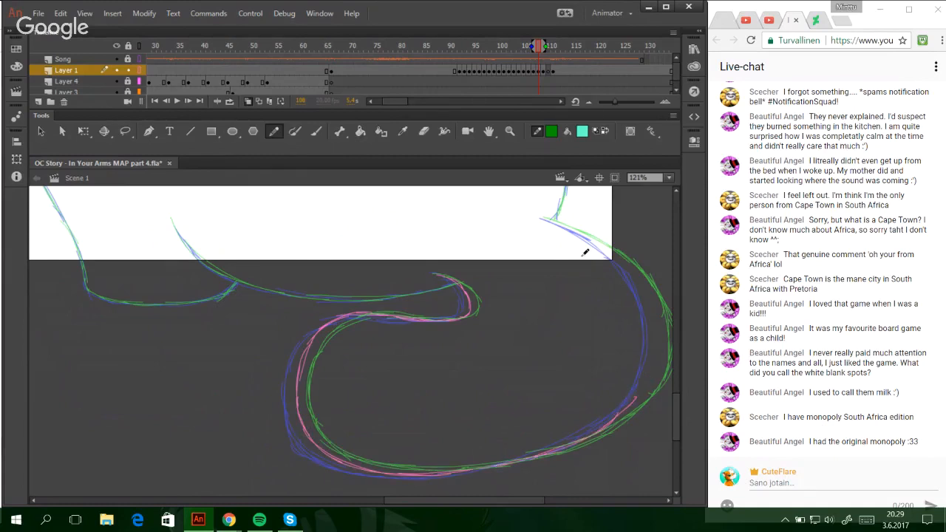
mouse_move(543, 217)
mouse_down()
mouse_move(608, 247)
mouse_move(635, 278)
mouse_move(598, 244)
mouse_move(651, 295)
mouse_move(627, 261)
mouse_move(646, 291)
mouse_move(654, 358)
mouse_move(659, 331)
mouse_move(631, 400)
mouse_move(641, 392)
mouse_move(612, 421)
mouse_up()
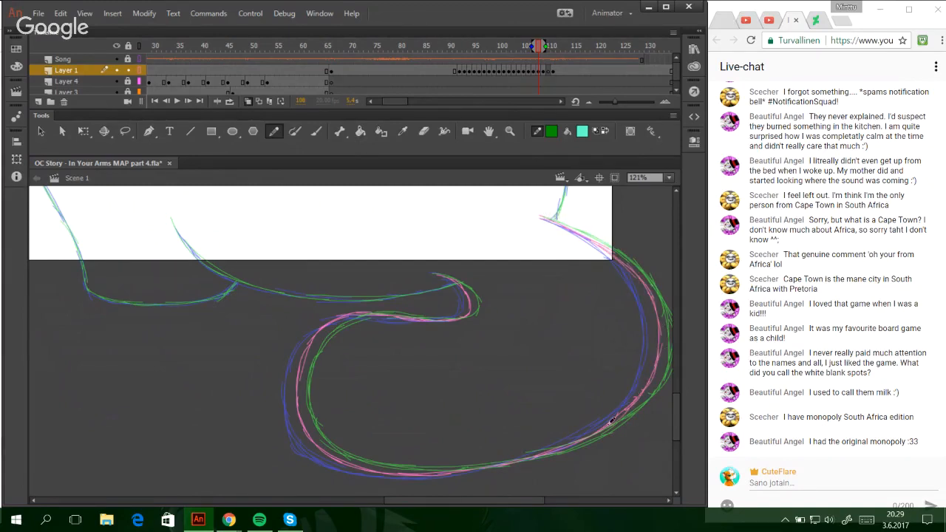
- Draw the belly curve leading into the tail on frame 108
scroll(417, 499, left, 2)
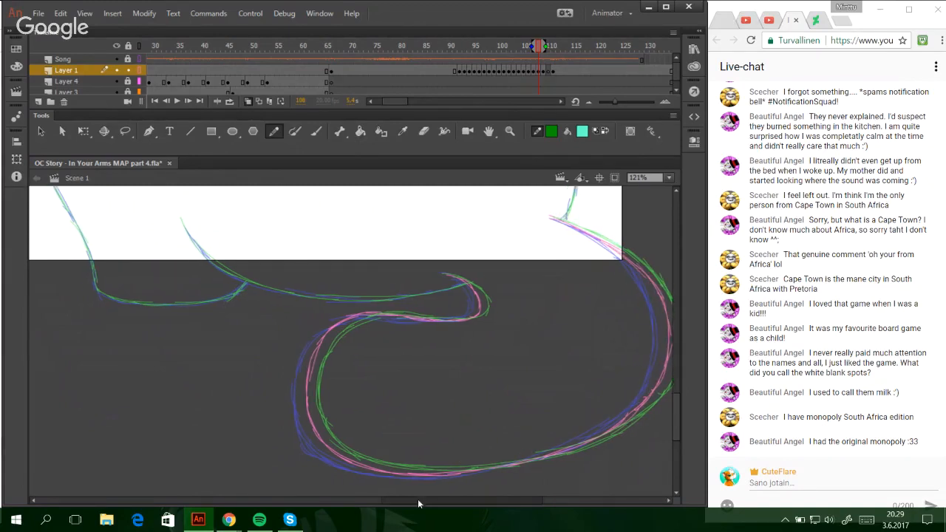
scroll(675, 396, up, 1)
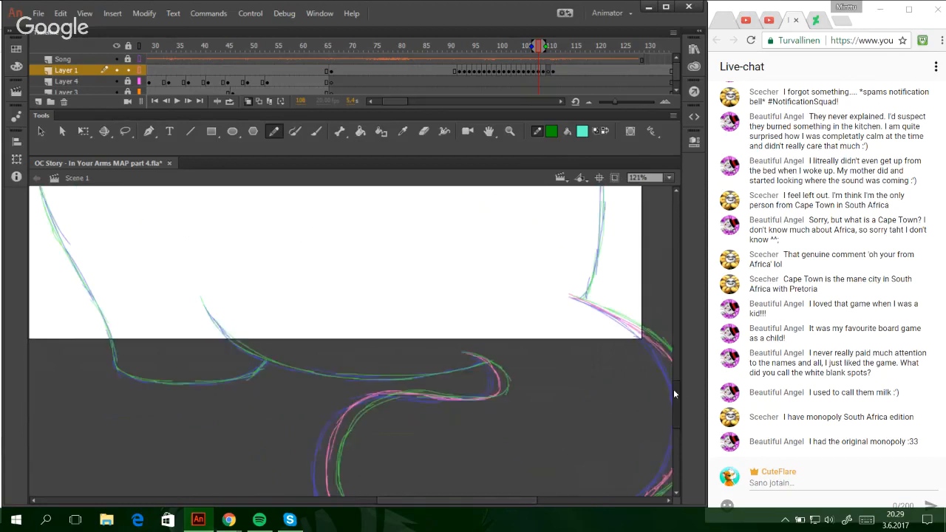
scroll(674, 389, up, 4)
mouse_move(251, 397)
mouse_down()
mouse_move(283, 416)
mouse_move(233, 392)
mouse_move(314, 424)
mouse_move(267, 410)
mouse_move(403, 427)
mouse_move(353, 425)
mouse_move(489, 412)
mouse_up()
drag(421, 505, 401, 504)
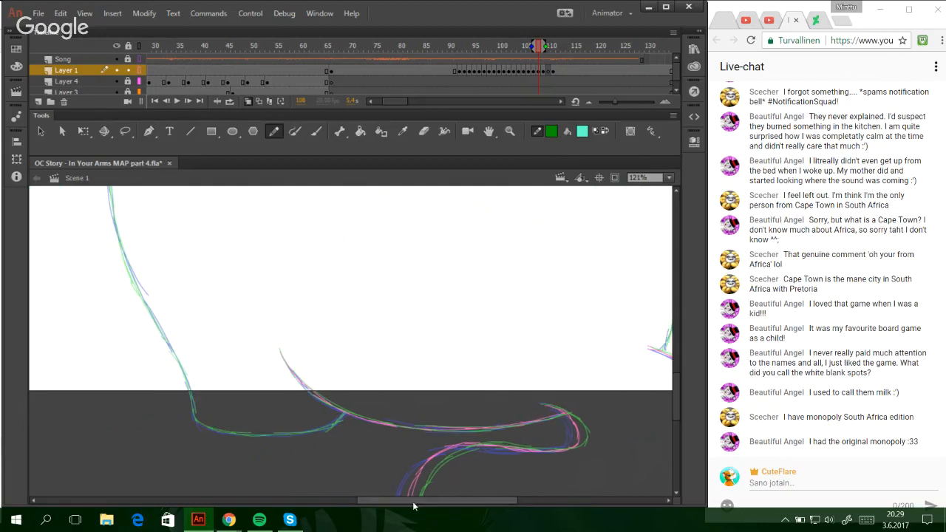
- Draw the chest line down through the curve to the belly, and the outer curve of the lower back, on frame 108
drag(108, 191, 118, 234)
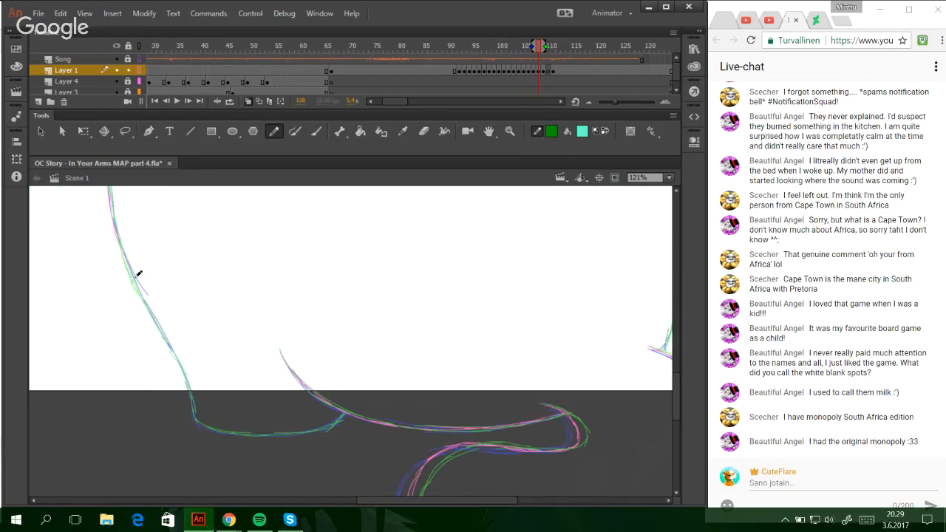
mouse_move(138, 274)
mouse_down()
mouse_move(183, 364)
mouse_move(171, 346)
mouse_move(196, 421)
mouse_move(194, 407)
mouse_move(212, 431)
mouse_move(195, 419)
mouse_move(256, 432)
mouse_move(199, 423)
mouse_move(343, 411)
mouse_up()
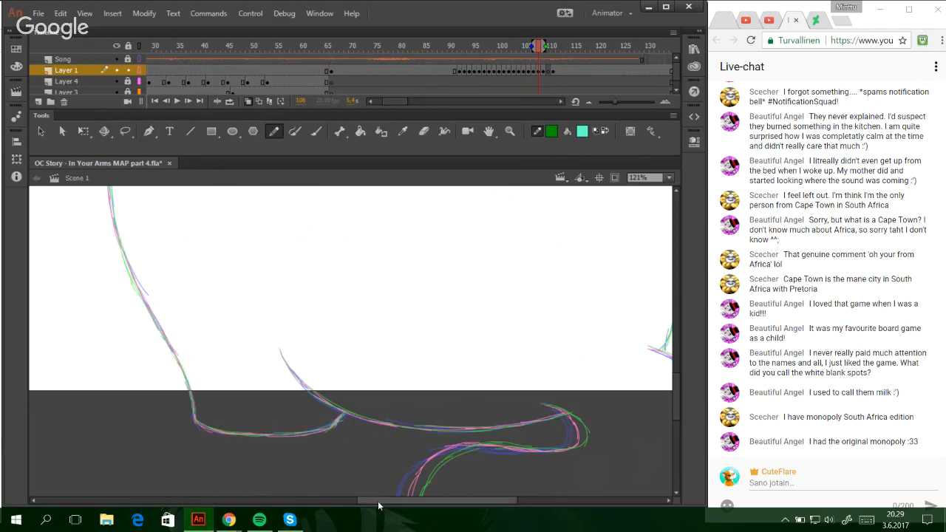
drag(379, 501, 400, 501)
drag(676, 386, 676, 362)
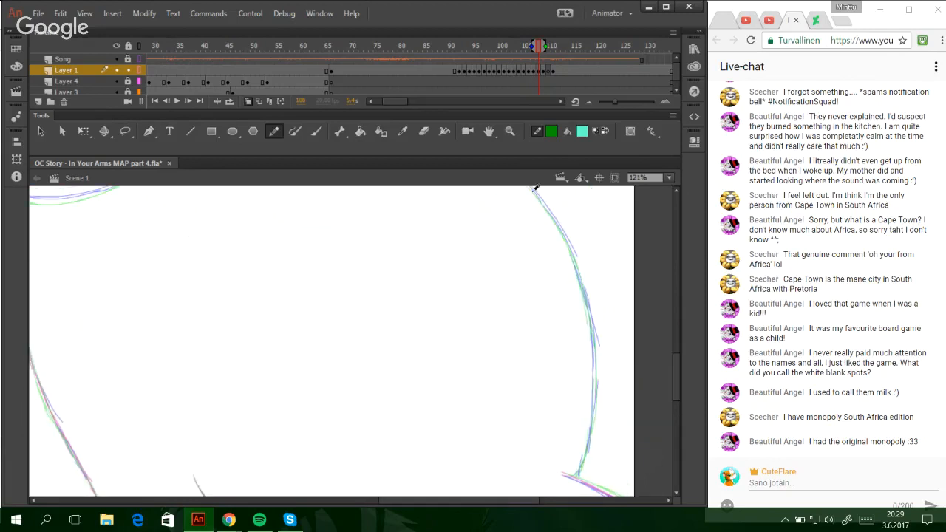
mouse_move(537, 188)
mouse_down()
mouse_move(578, 252)
mouse_move(595, 329)
mouse_up()
drag(582, 274, 591, 413)
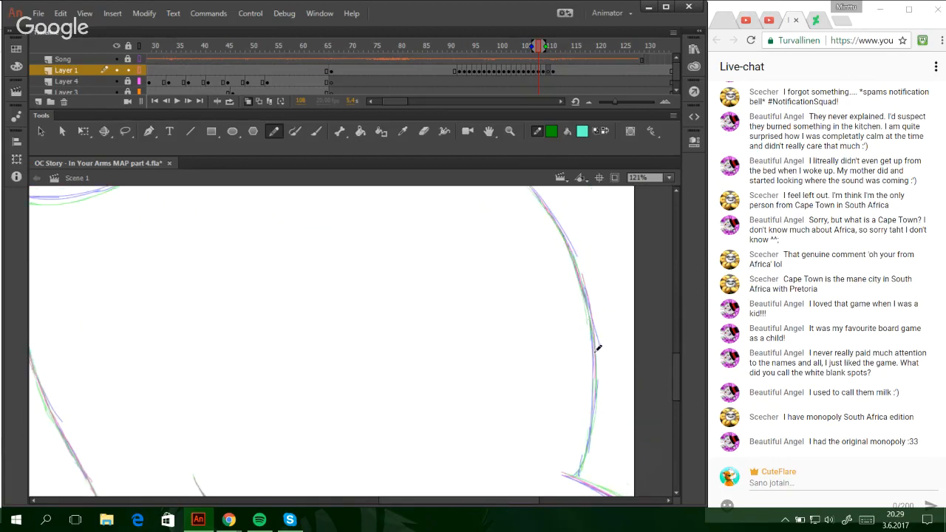
drag(596, 358, 579, 473)
- Draw the upper chest line below the chin and the upper back line from the neck on frame 108
drag(471, 501, 452, 501)
scroll(673, 349, up, 5)
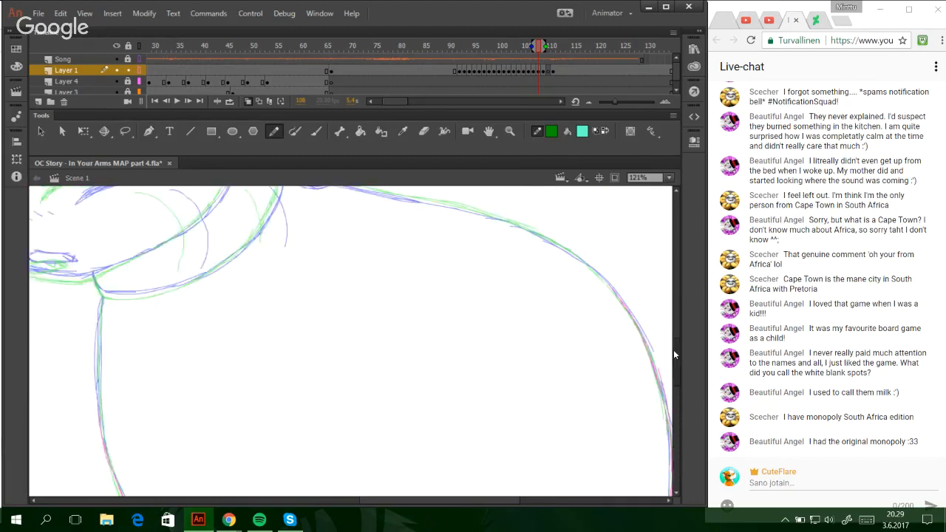
scroll(673, 350, up, 2)
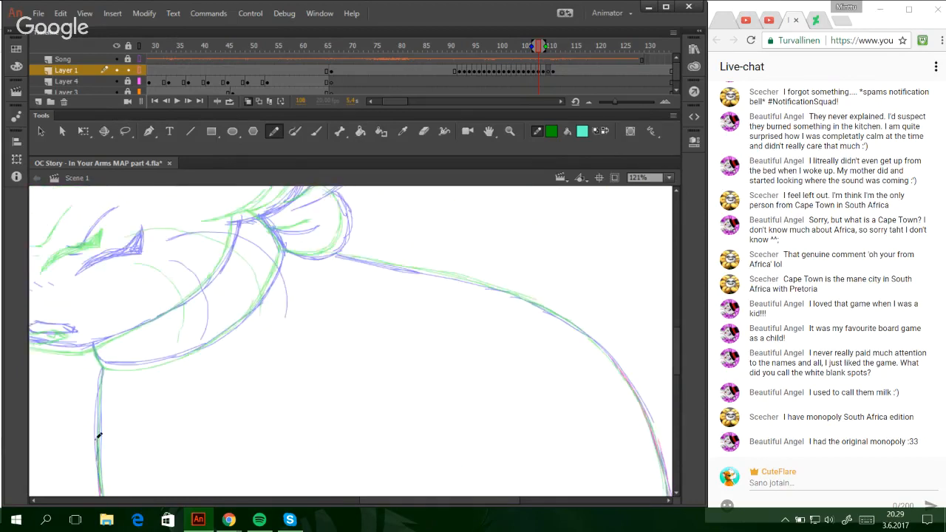
drag(98, 436, 99, 382)
mouse_move(334, 254)
mouse_down()
mouse_move(474, 281)
mouse_move(564, 315)
mouse_move(631, 382)
mouse_up()
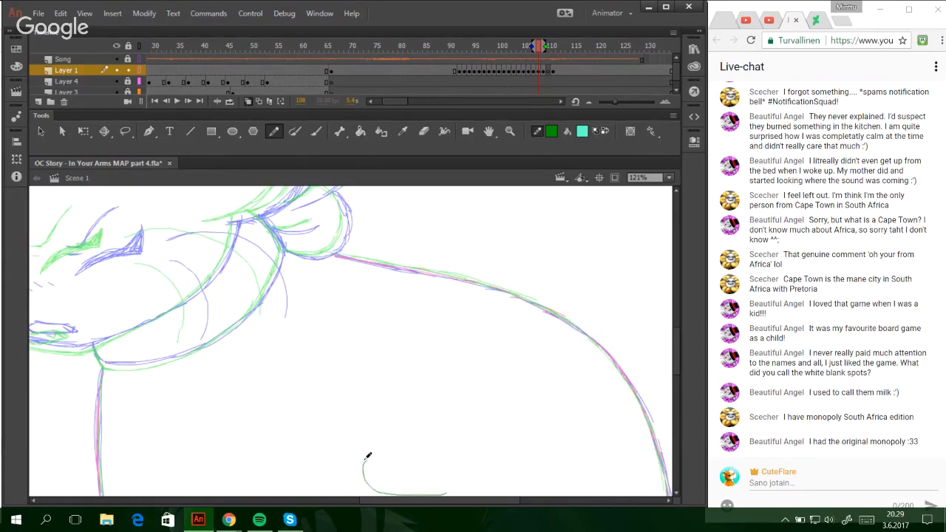
- Draw the top line of the head out to the tip of the right ear on frame 108
drag(431, 500, 362, 501)
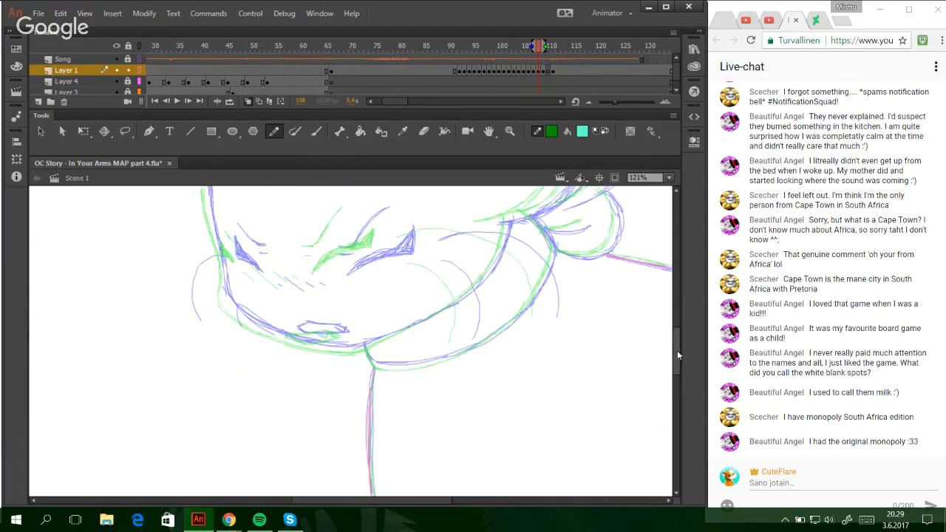
scroll(677, 350, down, 3)
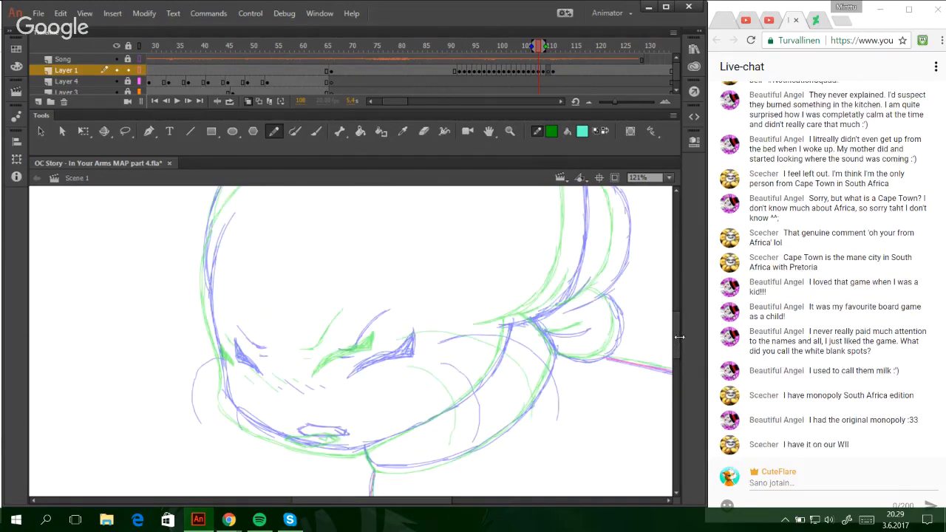
scroll(674, 327, up, 5)
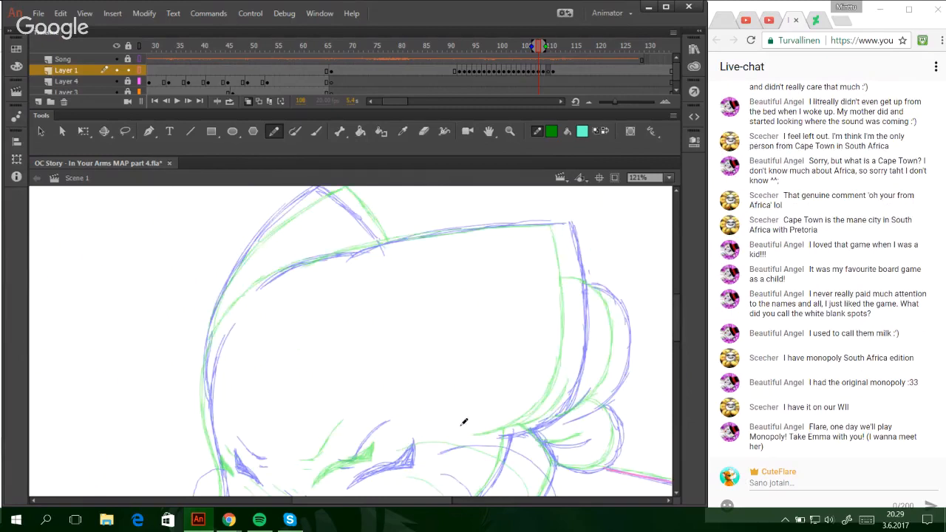
drag(441, 500, 452, 500)
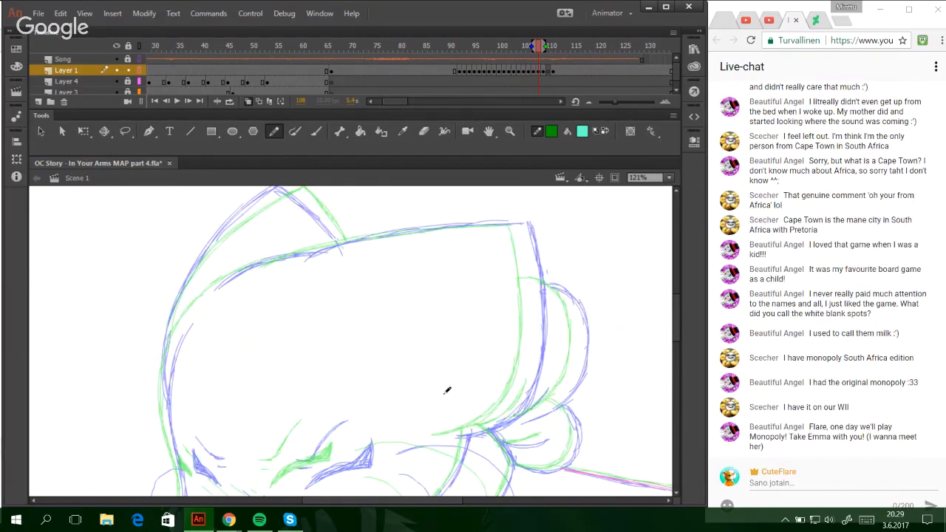
drag(284, 259, 439, 226)
key(ctrl+z)
drag(344, 242, 443, 226)
key(ctrl+z)
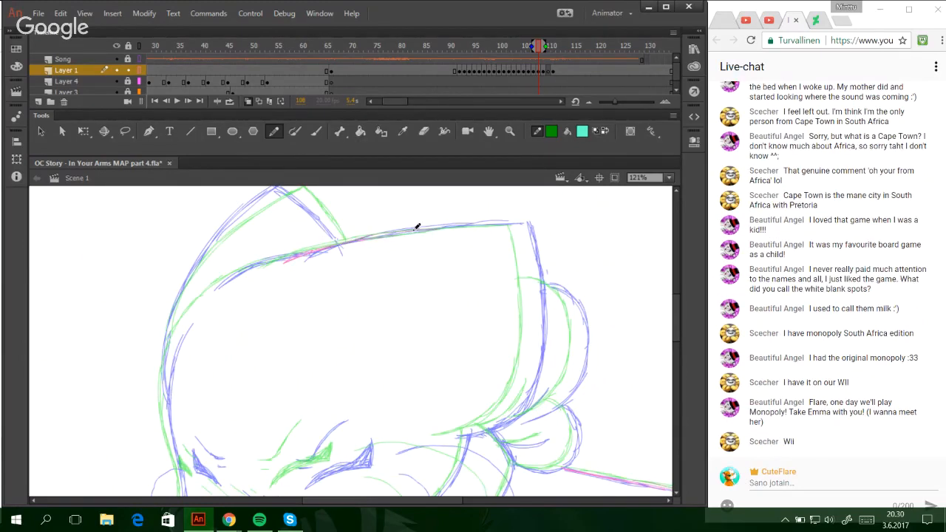
mouse_move(372, 236)
mouse_down()
mouse_move(467, 223)
mouse_move(449, 225)
mouse_move(523, 229)
mouse_move(483, 224)
mouse_move(515, 222)
mouse_up()
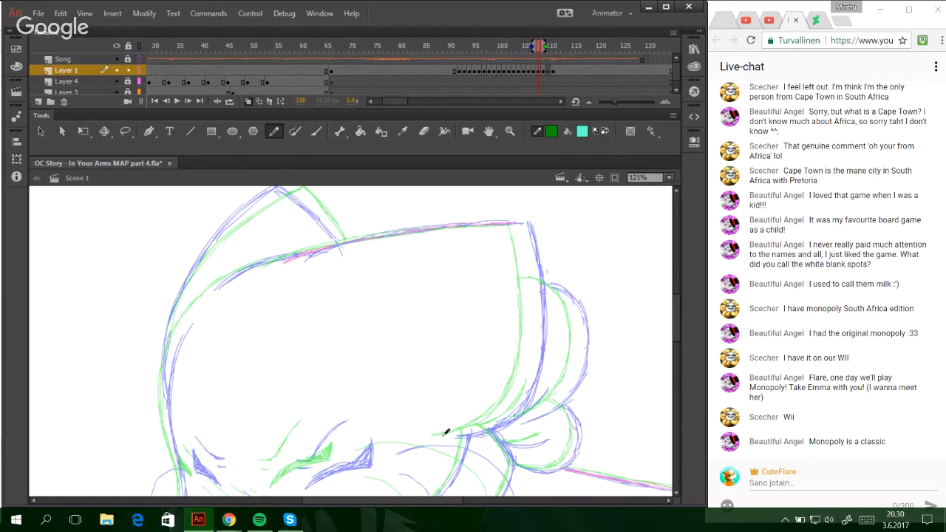
- Draw the right ear's lower edge, curving from its base up to the tip, between the onion-skin guides
drag(446, 432, 500, 410)
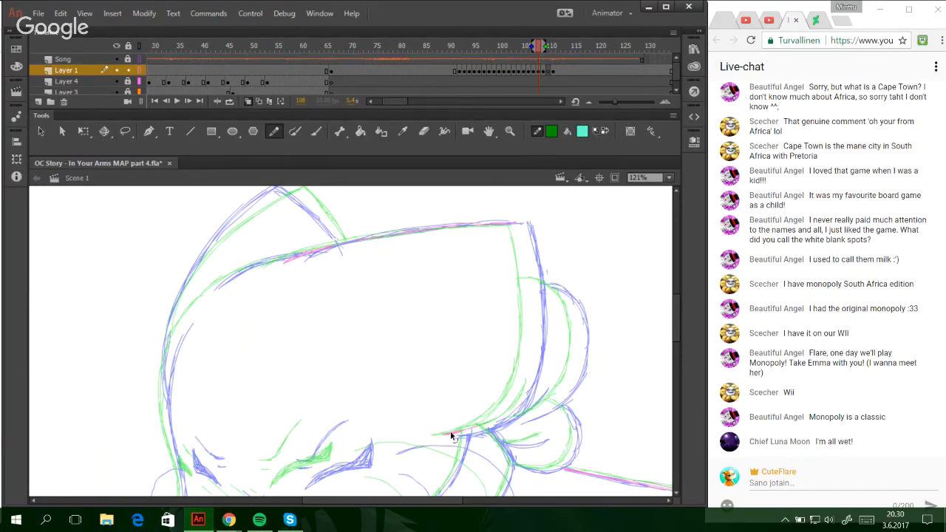
mouse_move(452, 436)
mouse_down()
mouse_move(504, 409)
mouse_move(523, 376)
mouse_up()
drag(502, 413, 524, 361)
key(ctrl+z)
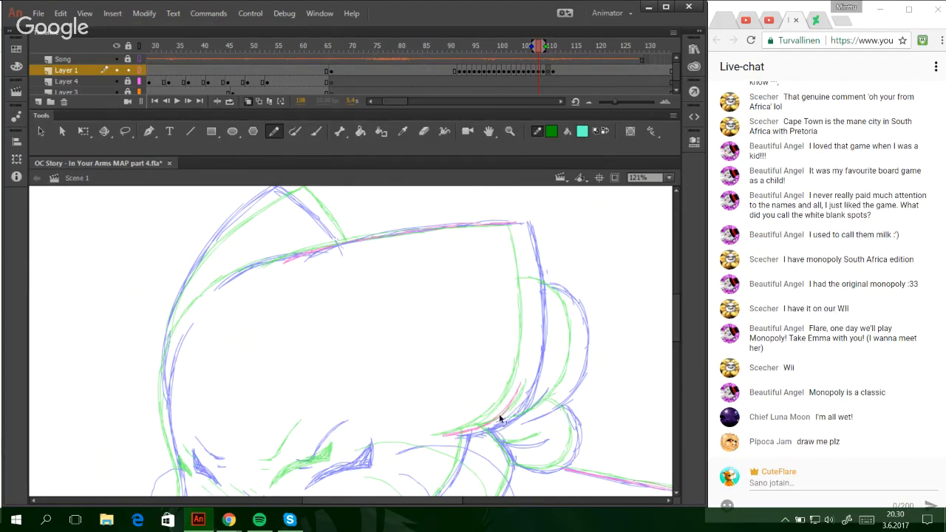
drag(500, 418, 532, 349)
mouse_move(513, 391)
mouse_down()
mouse_move(531, 327)
mouse_move(531, 354)
mouse_move(530, 281)
mouse_up()
key(ctrl+z)
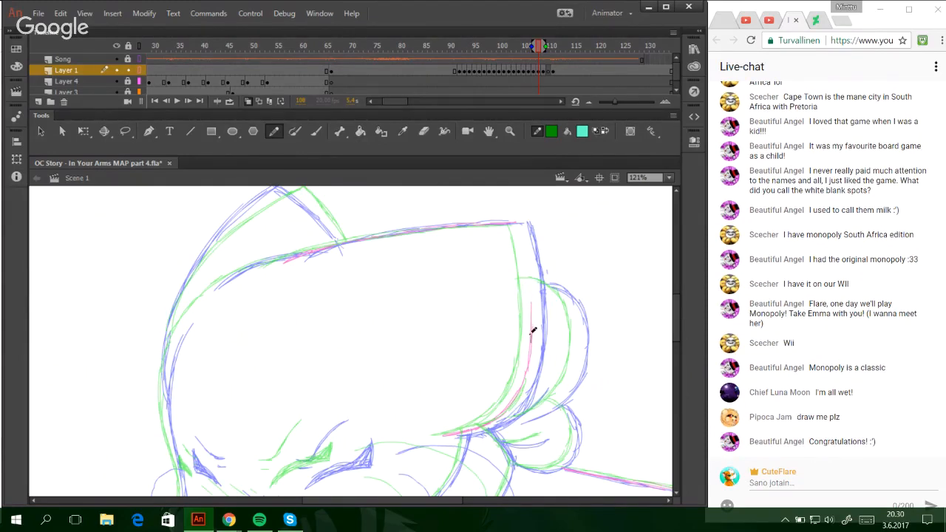
drag(532, 330, 521, 224)
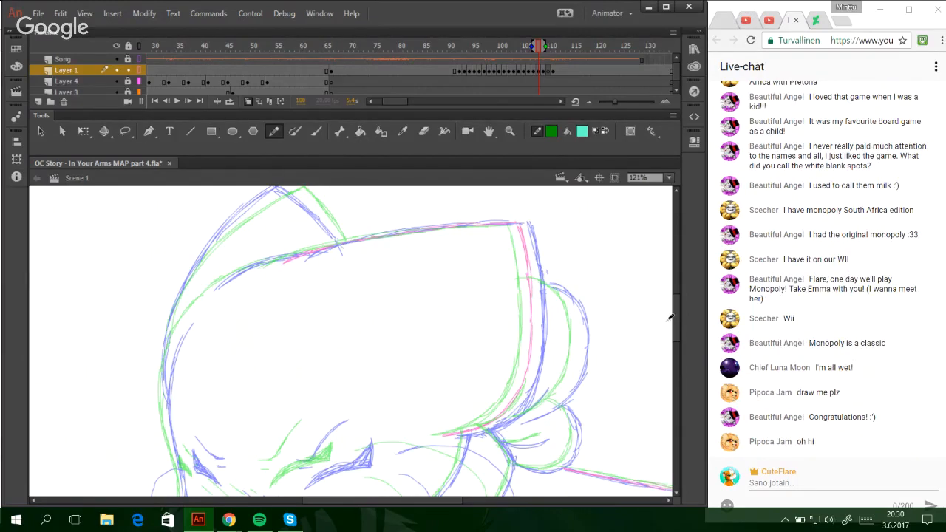
- Draw the left side of the head from the forehead down to eye level on frame 108
drag(675, 324, 674, 336)
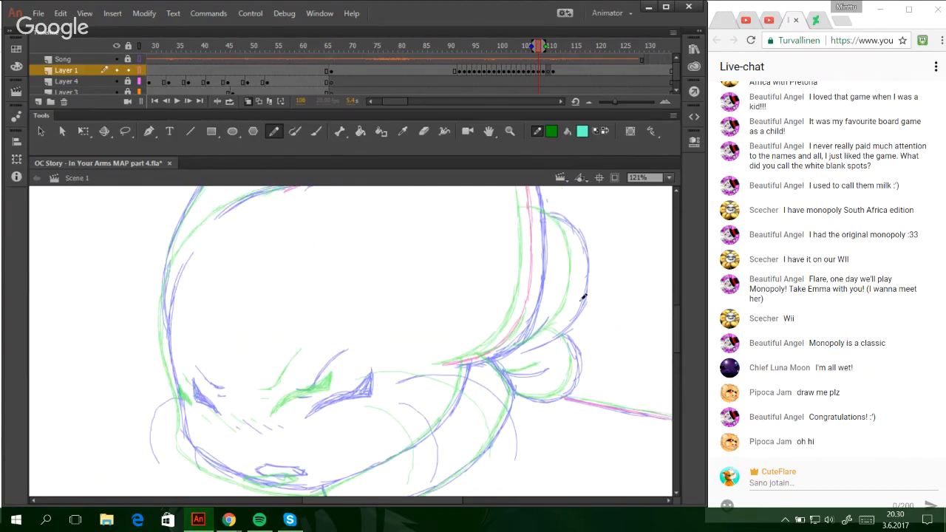
drag(193, 241, 175, 278)
key(ctrl+z)
drag(193, 242, 173, 279)
drag(194, 241, 165, 303)
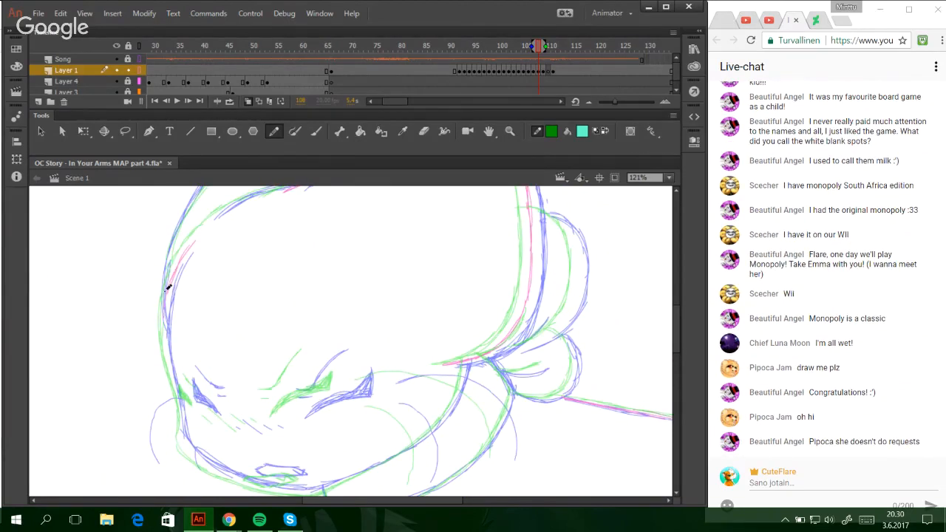
drag(173, 270, 165, 315)
mouse_move(182, 261)
mouse_down()
mouse_move(165, 311)
mouse_move(167, 352)
mouse_up()
drag(165, 303, 181, 408)
key(ctrl+z)
key(ctrl+z)
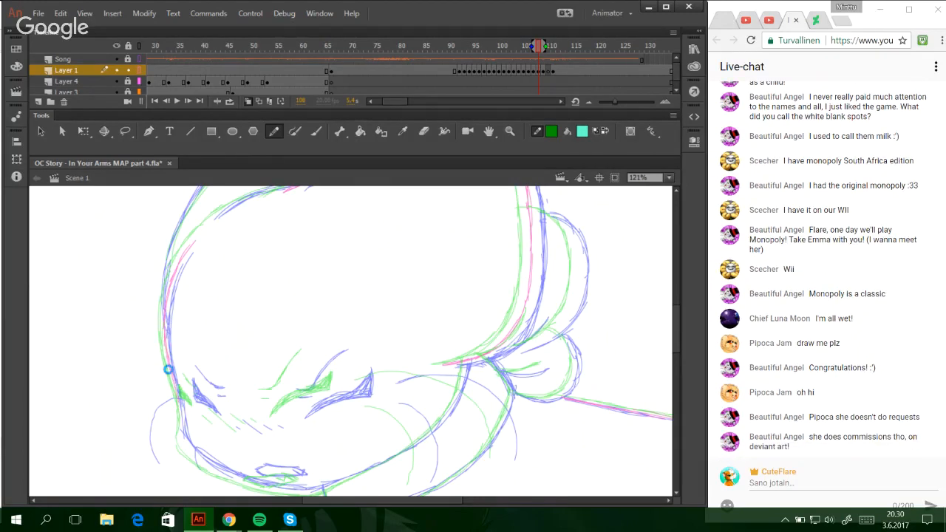
- Draw the left cheek edge and continue the jaw line under the mouth to the base of the right ear
drag(169, 368, 182, 437)
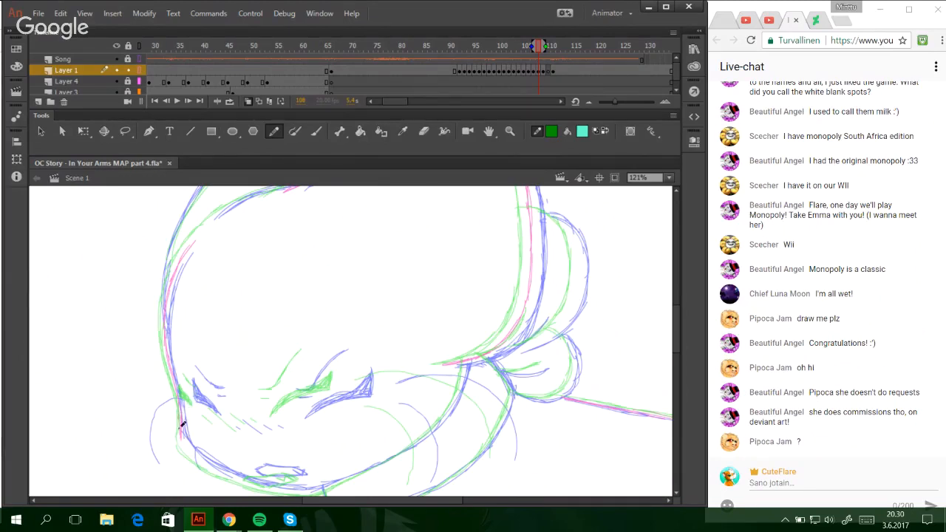
mouse_move(179, 432)
mouse_down()
mouse_move(199, 461)
mouse_move(307, 491)
mouse_move(268, 485)
mouse_move(333, 482)
mouse_move(312, 489)
mouse_move(373, 464)
mouse_move(315, 489)
mouse_move(385, 458)
mouse_move(426, 435)
mouse_move(456, 397)
mouse_move(459, 384)
mouse_move(447, 406)
mouse_move(465, 359)
mouse_move(498, 362)
mouse_up()
key(ctrl+z)
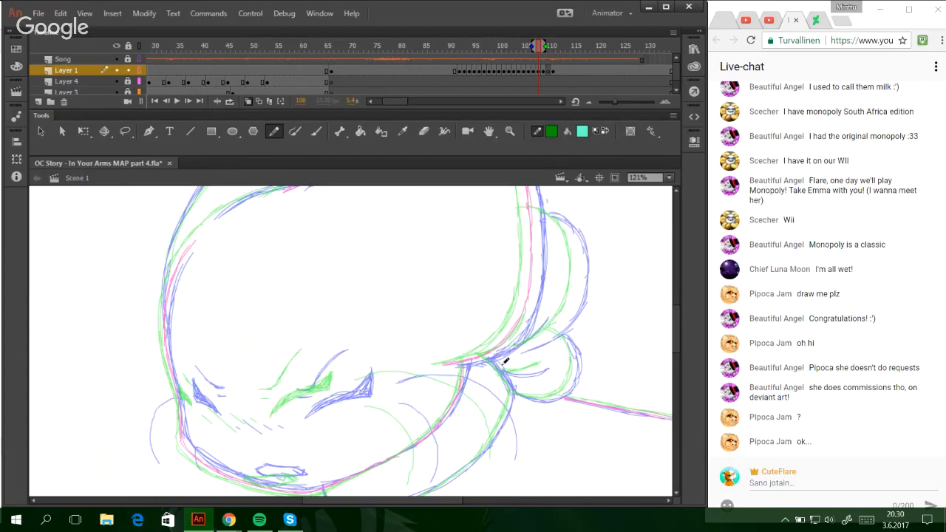
- Draw both edges of the left ear and the head contour at its base on frame 108
scroll(675, 338, up, 1)
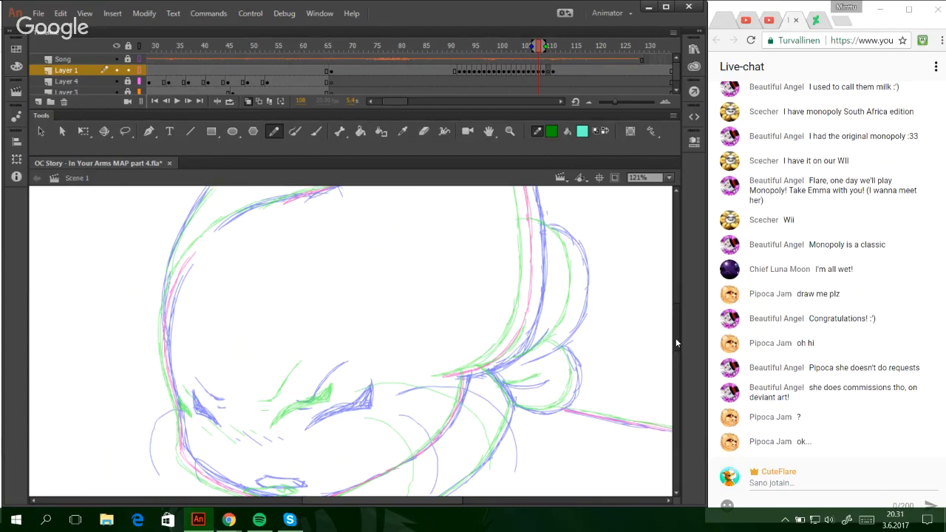
scroll(676, 342, up, 4)
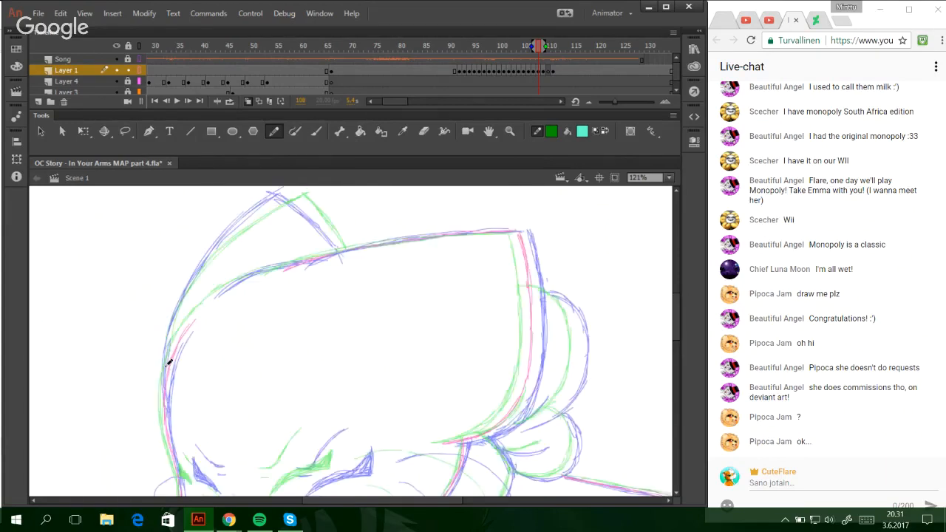
mouse_move(175, 335)
mouse_down()
mouse_move(268, 206)
mouse_move(241, 223)
mouse_move(272, 197)
mouse_up()
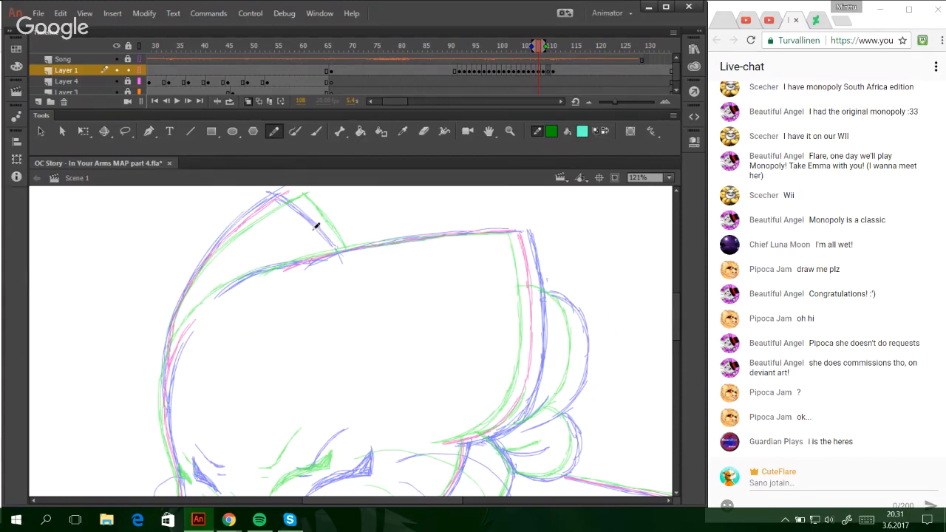
mouse_move(291, 195)
mouse_down()
mouse_move(315, 215)
mouse_move(287, 188)
mouse_move(338, 248)
mouse_up()
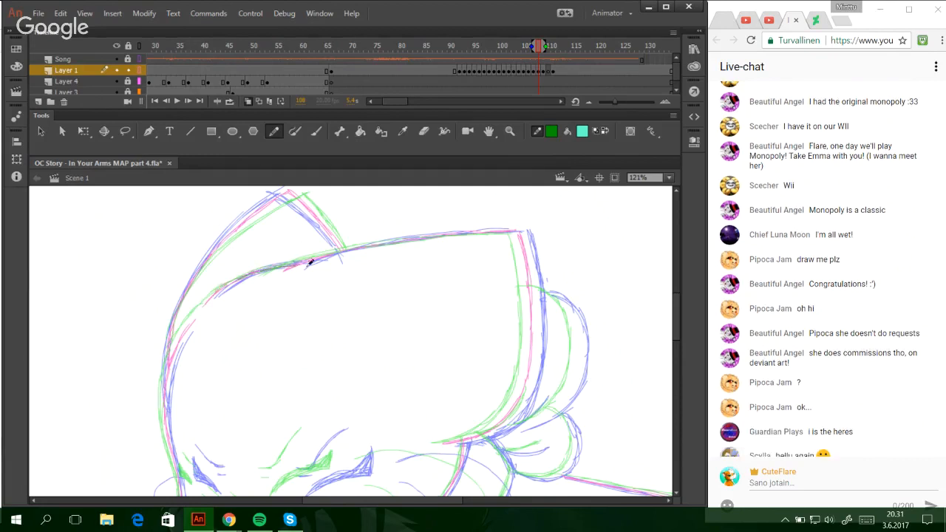
- Draw the neck curve beneath the jaw and the two rounded lobes behind the right ear on frame 108
scroll(678, 337, down, 5)
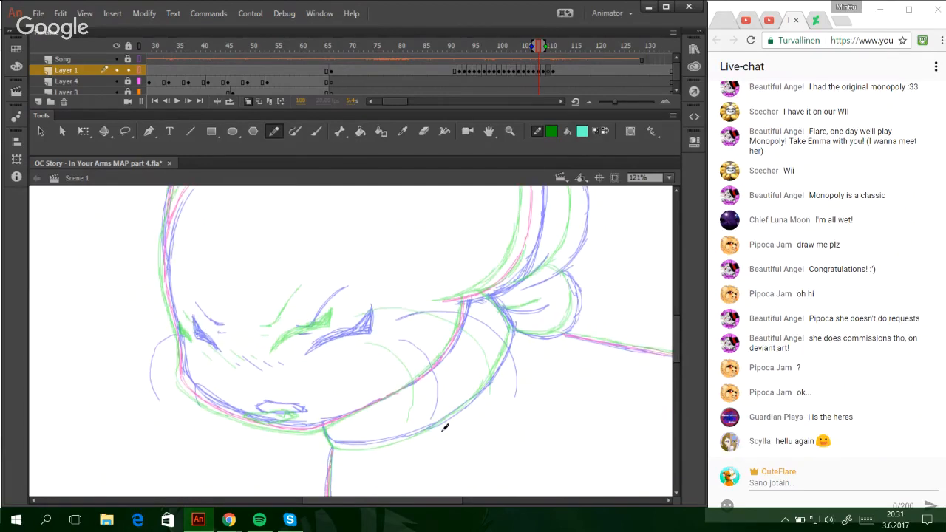
mouse_move(323, 424)
mouse_down()
mouse_move(339, 446)
mouse_move(327, 436)
mouse_move(359, 444)
mouse_move(330, 441)
mouse_move(427, 429)
mouse_move(474, 400)
mouse_move(435, 421)
mouse_move(485, 383)
mouse_move(460, 405)
mouse_move(508, 334)
mouse_up()
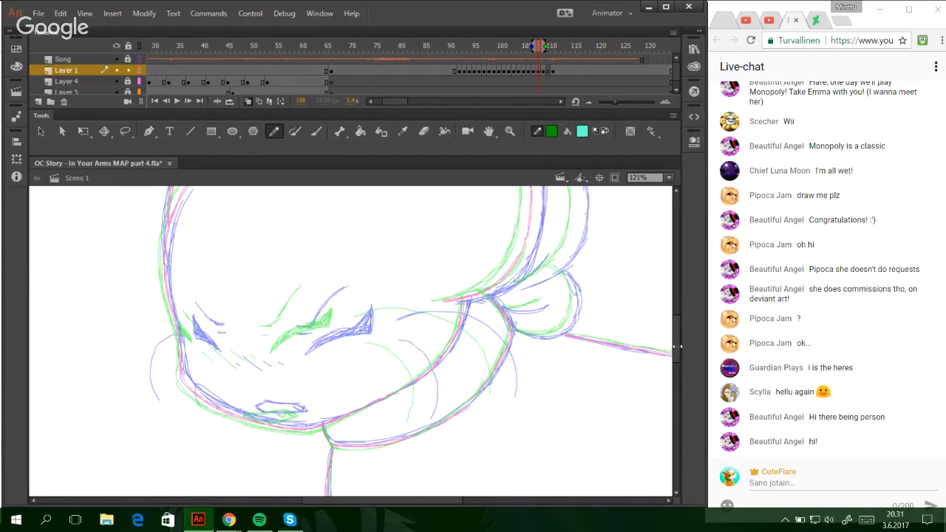
scroll(674, 351, up, 2)
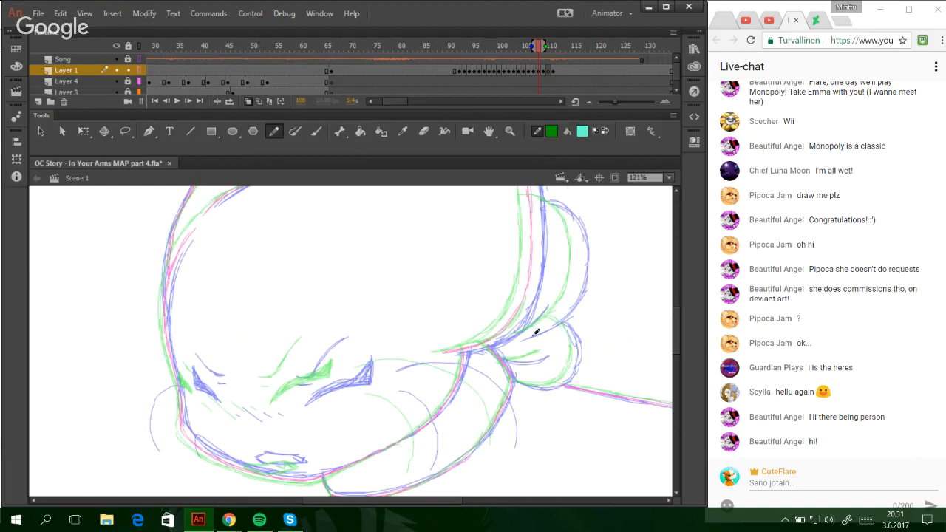
mouse_move(517, 336)
mouse_down()
mouse_move(566, 302)
mouse_move(576, 250)
mouse_move(581, 258)
mouse_move(553, 200)
mouse_move(541, 203)
mouse_up()
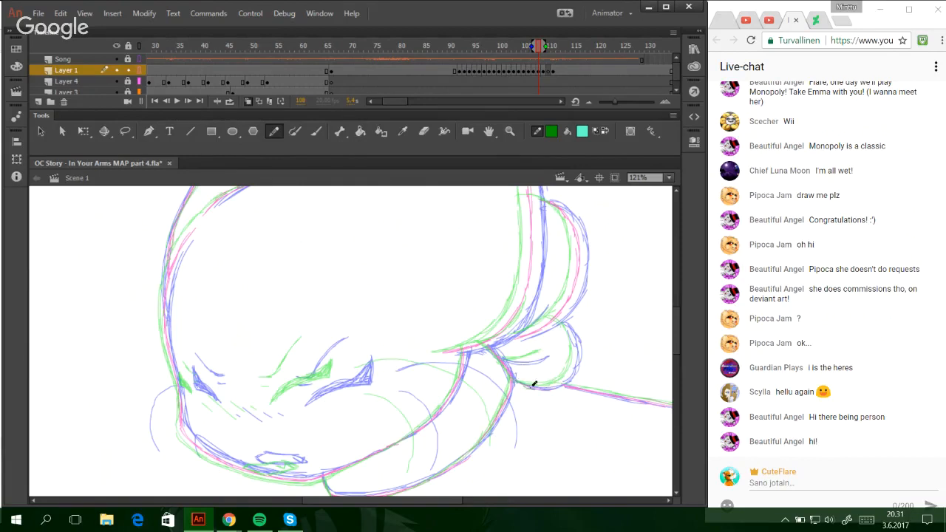
mouse_move(553, 379)
mouse_down()
mouse_move(569, 375)
mouse_move(570, 331)
mouse_move(561, 328)
mouse_up()
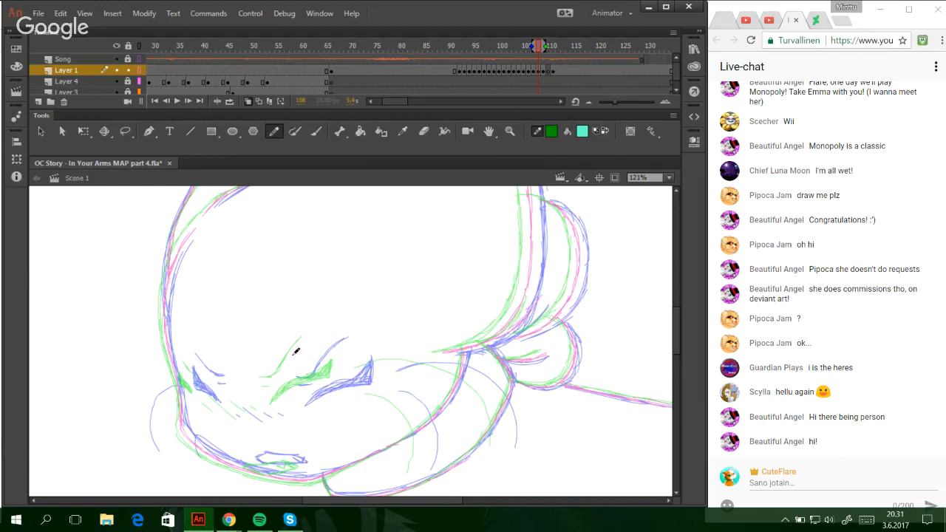
- Draw the curved marking lines on the right cheek and the small arc beside the left cheek on frame 108
drag(677, 342, 639, 355)
scroll(481, 361, up, 2)
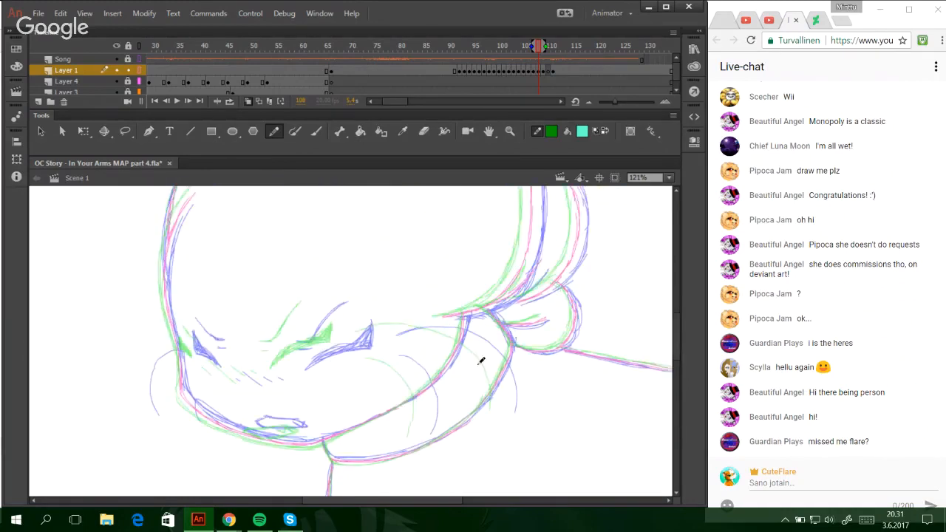
mouse_move(378, 328)
mouse_down()
mouse_move(430, 322)
mouse_move(481, 340)
mouse_move(504, 409)
mouse_up()
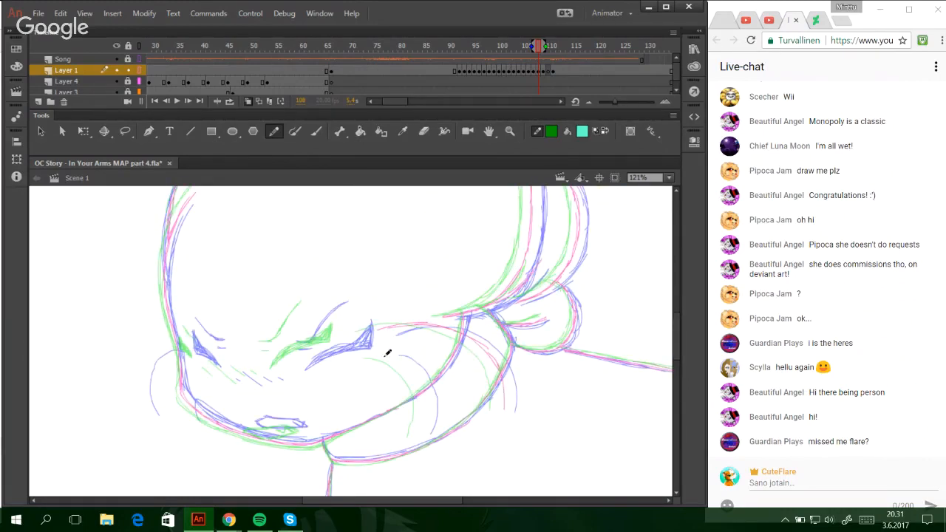
mouse_move(399, 358)
mouse_down()
mouse_move(424, 401)
mouse_move(427, 436)
mouse_up()
drag(170, 385, 182, 351)
key(ctrl+z)
key(ctrl+z)
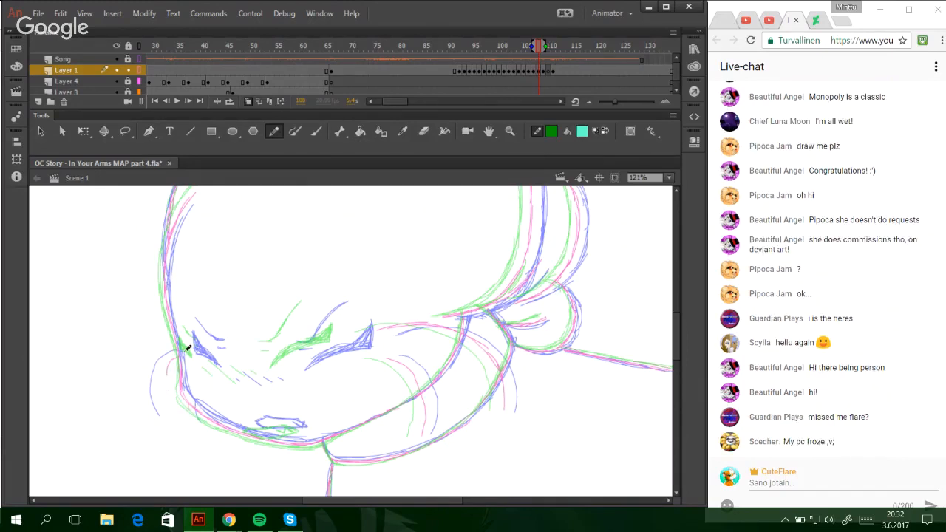
- Draw and shade the left eye on frame 108, between the onion-skinned eyes
drag(186, 348, 200, 355)
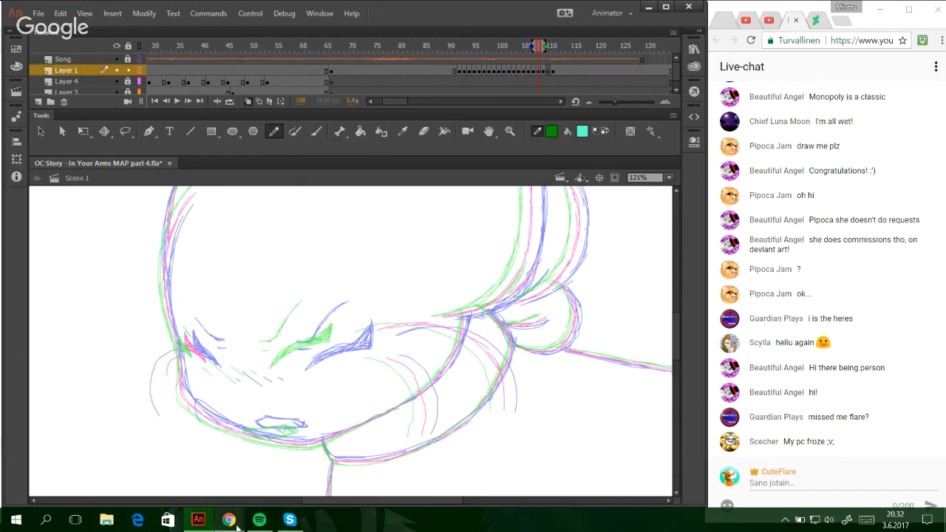
- Draw and shade the right eye on frame 108, between the onion-skinned eyes
mouse_move(229, 520)
click(224, 473)
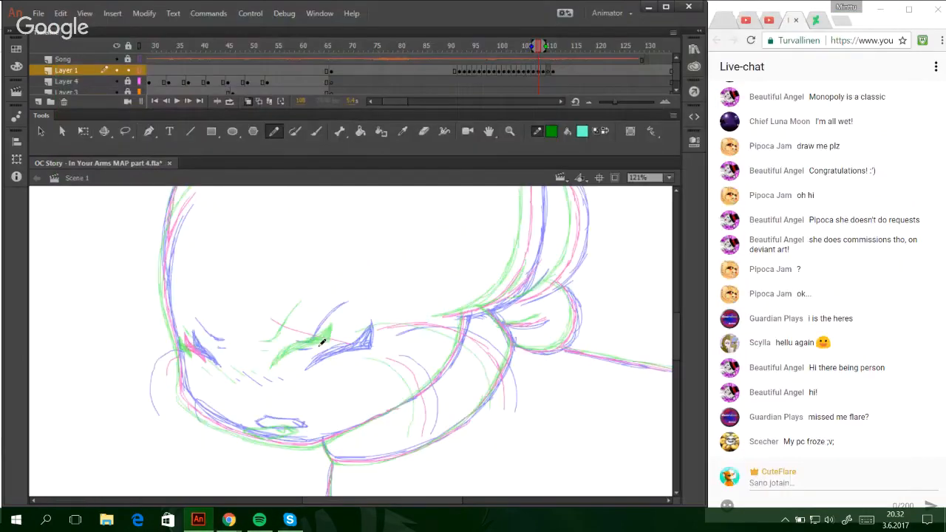
key(ctrl+z)
mouse_move(290, 367)
mouse_down()
mouse_move(325, 340)
mouse_move(304, 354)
mouse_up()
key(ctrl+z)
mouse_move(290, 365)
mouse_down()
mouse_move(319, 339)
mouse_move(302, 352)
mouse_move(356, 341)
mouse_up()
drag(320, 344, 346, 339)
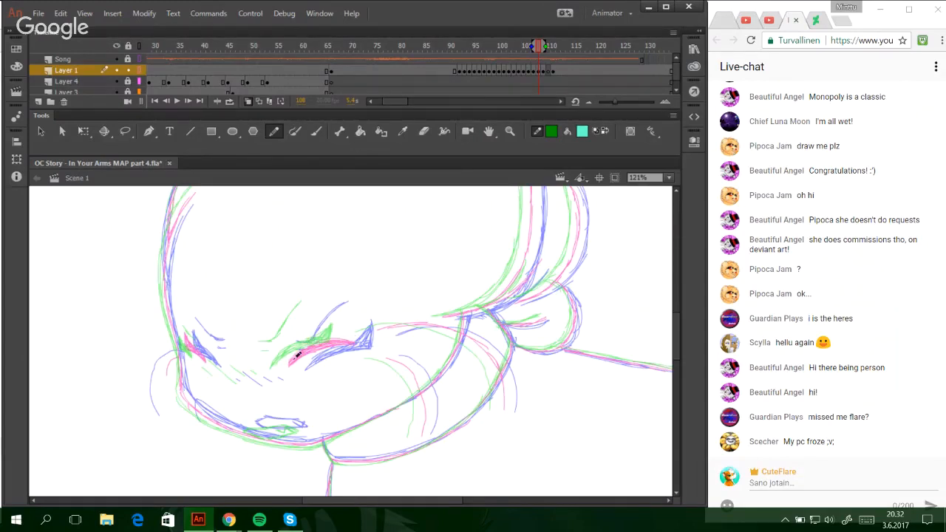
mouse_move(343, 339)
mouse_down()
mouse_move(354, 323)
mouse_move(347, 340)
mouse_move(335, 340)
mouse_move(356, 330)
mouse_up()
- Draw the brow line above the right eye, the hatch lines across the nose and the mouth on frame 108
drag(279, 334, 328, 296)
mouse_move(190, 321)
mouse_down()
mouse_move(208, 342)
mouse_move(186, 325)
mouse_move(234, 378)
mouse_move(216, 369)
mouse_move(229, 375)
mouse_move(221, 363)
mouse_move(255, 386)
mouse_move(248, 369)
mouse_move(275, 377)
mouse_up()
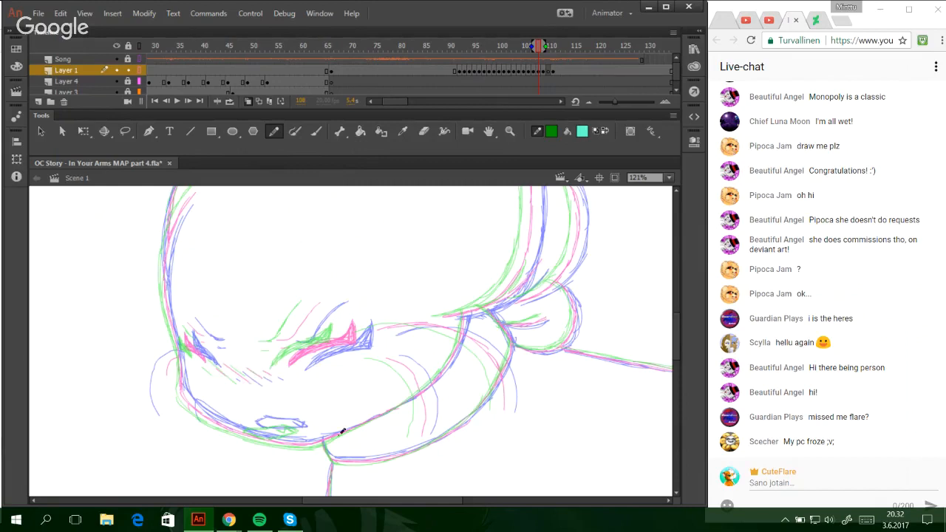
mouse_move(260, 418)
mouse_down()
mouse_move(303, 424)
mouse_move(270, 431)
mouse_move(281, 424)
mouse_up()
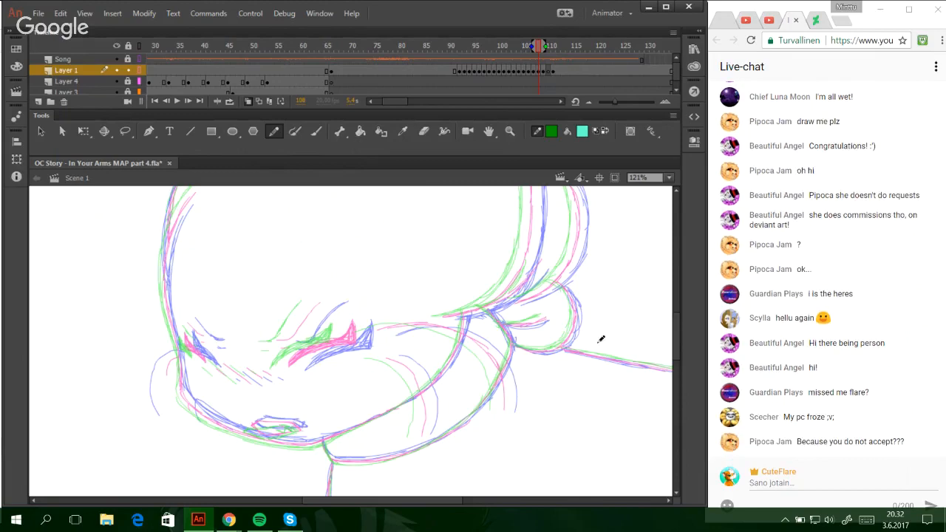
- Turn off the outline display of Layer 1 so its strokes show in their real colour
mouse_move(675, 347)
mouse_down()
mouse_move(677, 330)
mouse_move(666, 406)
mouse_move(672, 442)
mouse_move(691, 360)
mouse_move(679, 340)
mouse_up()
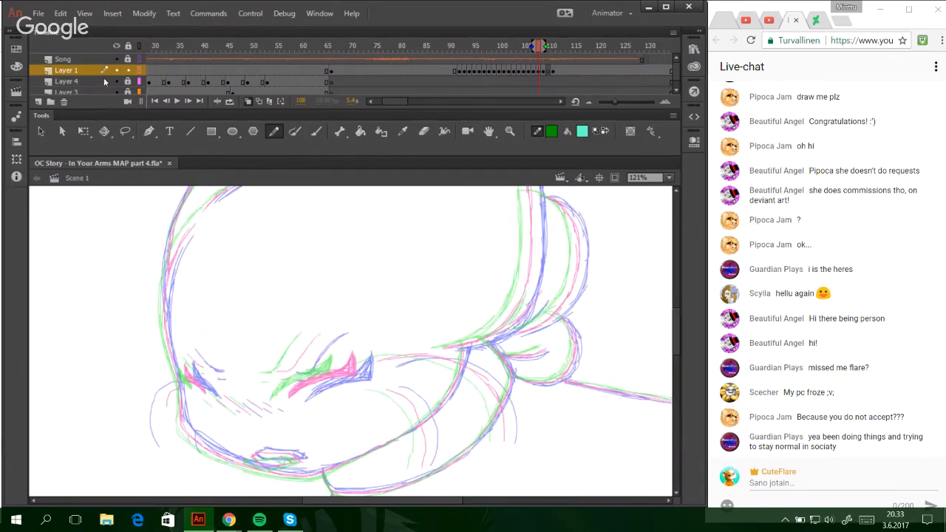
click(139, 71)
mouse_move(673, 336)
mouse_down()
mouse_move(669, 320)
mouse_move(676, 423)
mouse_up()
mouse_move(461, 500)
mouse_down()
mouse_move(541, 500)
mouse_move(464, 502)
mouse_up()
drag(676, 407, 668, 320)
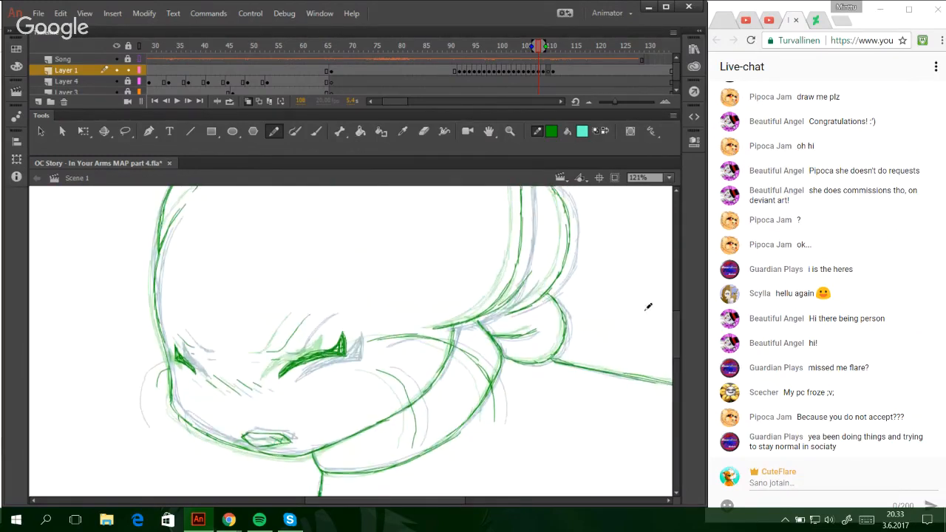
- Go to frame 110 and draw the shaded right eye and the curved marking lines on the right cheek
click(187, 102)
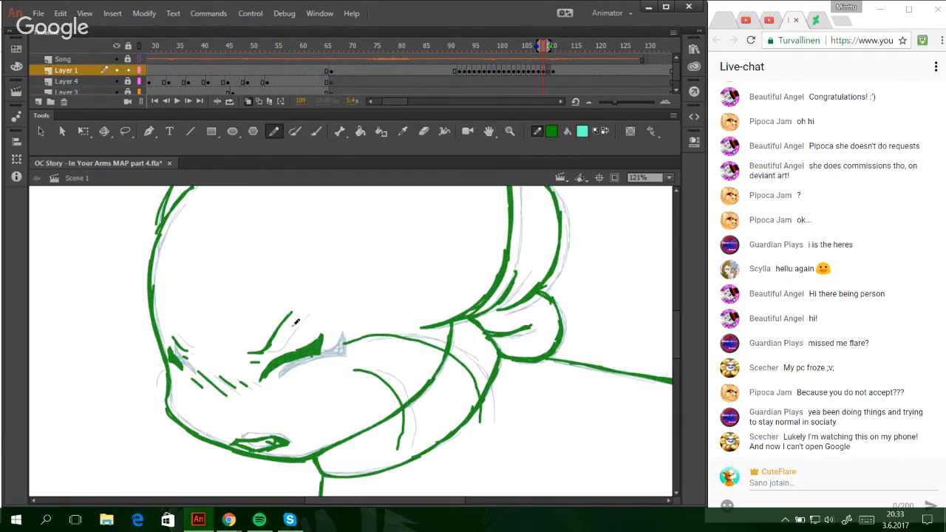
click(189, 103)
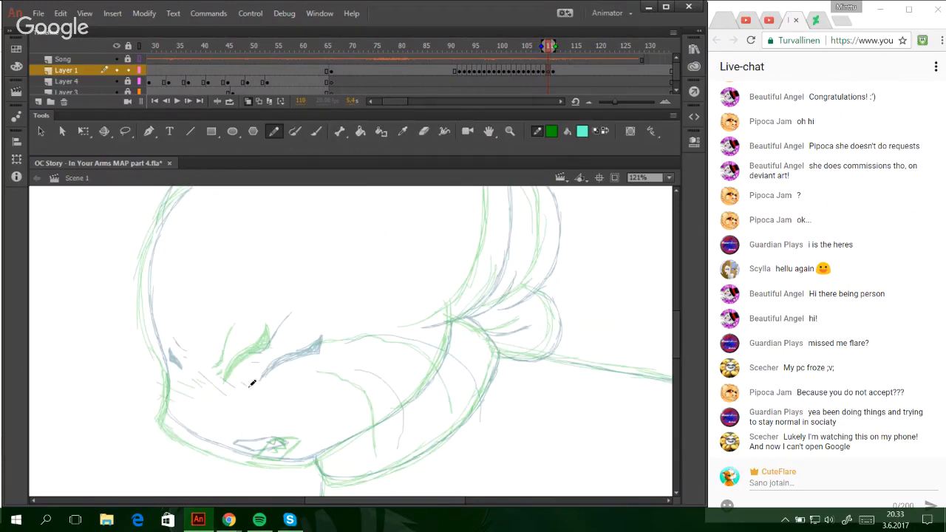
mouse_move(247, 376)
mouse_down()
mouse_move(287, 350)
mouse_move(260, 357)
mouse_move(269, 353)
mouse_move(297, 348)
mouse_move(242, 374)
mouse_move(297, 331)
mouse_move(297, 349)
mouse_move(288, 347)
mouse_move(294, 332)
mouse_move(254, 362)
mouse_move(293, 334)
mouse_move(269, 348)
mouse_move(373, 335)
mouse_move(428, 347)
mouse_move(465, 411)
mouse_up()
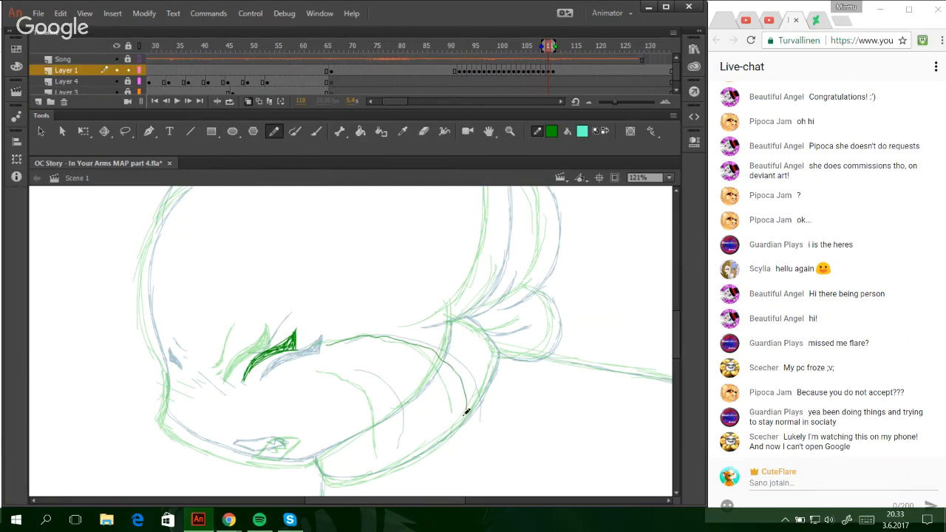
mouse_move(328, 362)
mouse_down()
mouse_move(368, 380)
mouse_move(390, 443)
mouse_move(402, 410)
mouse_up()
- Draw the top contour of the head across to the tip of the right ear on frame 110
scroll(678, 330, up, 3)
scroll(677, 328, up, 2)
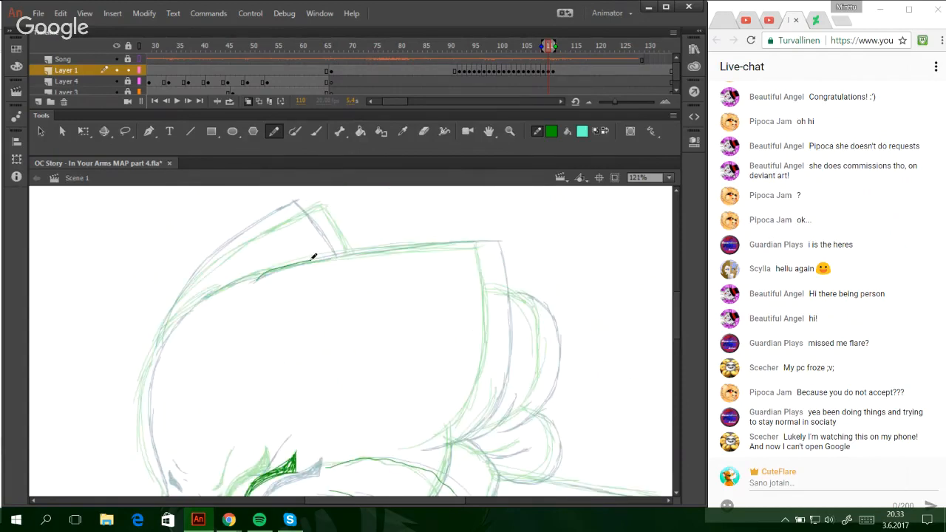
drag(311, 260, 406, 246)
drag(344, 255, 457, 241)
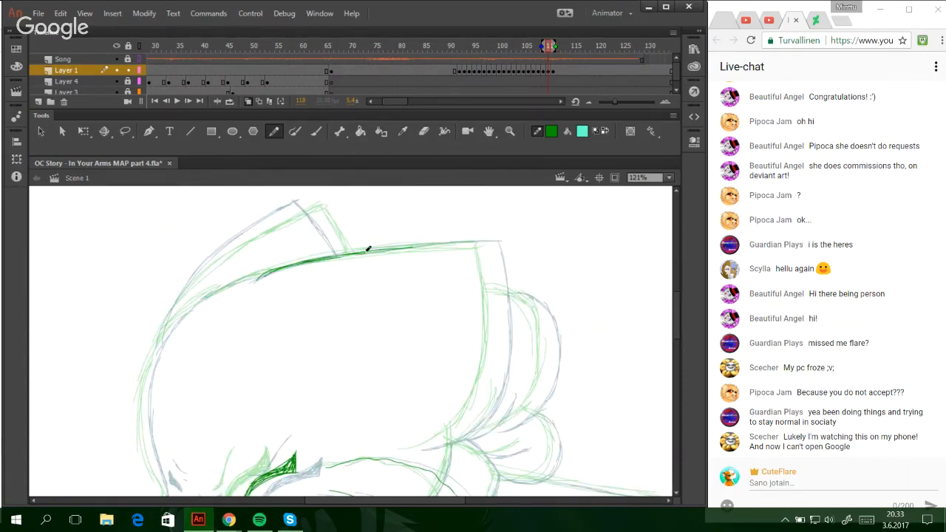
drag(367, 249, 491, 244)
- Draw the outer edge of the right ear from its base up to the tip on frame 110
mouse_move(419, 444)
mouse_down()
mouse_move(456, 430)
mouse_move(470, 401)
mouse_up()
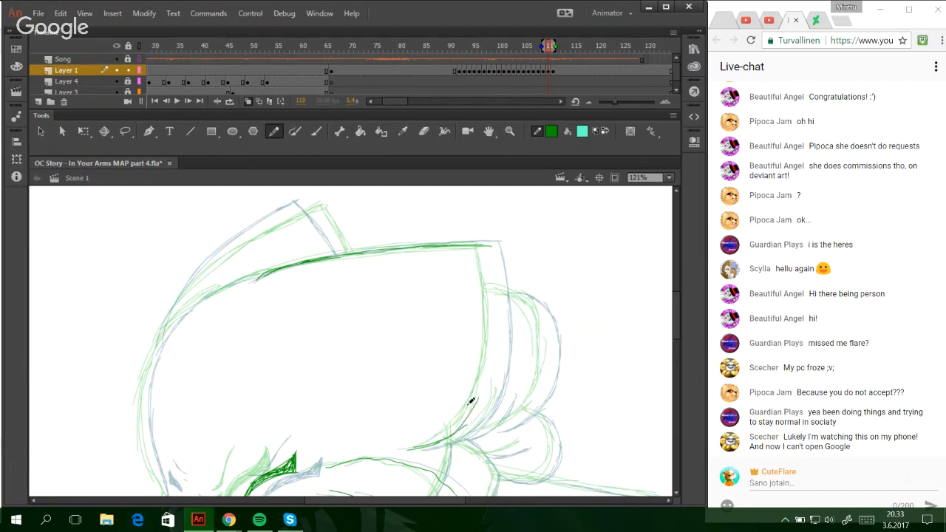
key(ctrl+z)
mouse_move(433, 442)
mouse_down()
mouse_move(464, 414)
mouse_move(465, 424)
mouse_move(485, 388)
mouse_move(452, 434)
mouse_move(493, 379)
mouse_up()
key(ctrl+z)
key(ctrl+z)
drag(463, 427, 493, 370)
drag(479, 408, 500, 336)
key(ctrl+z)
mouse_move(485, 392)
mouse_down()
mouse_move(502, 348)
mouse_move(494, 376)
mouse_move(499, 299)
mouse_up()
mouse_move(497, 355)
mouse_down()
mouse_move(491, 247)
mouse_move(501, 301)
mouse_up()
- Draw the left side of the head contour from the forehead down to the cheek on frame 110
drag(672, 322, 675, 332)
mouse_move(224, 205)
mouse_down()
mouse_move(259, 193)
mouse_move(205, 204)
mouse_move(184, 231)
mouse_move(209, 213)
mouse_up()
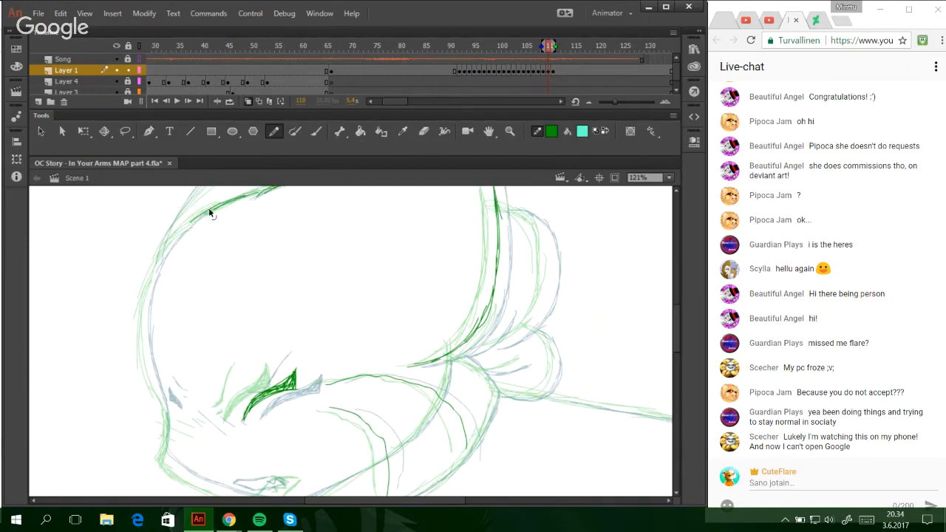
mouse_move(160, 257)
mouse_down()
mouse_move(150, 290)
mouse_move(166, 250)
mouse_move(150, 358)
mouse_move(148, 320)
mouse_move(164, 449)
mouse_up()
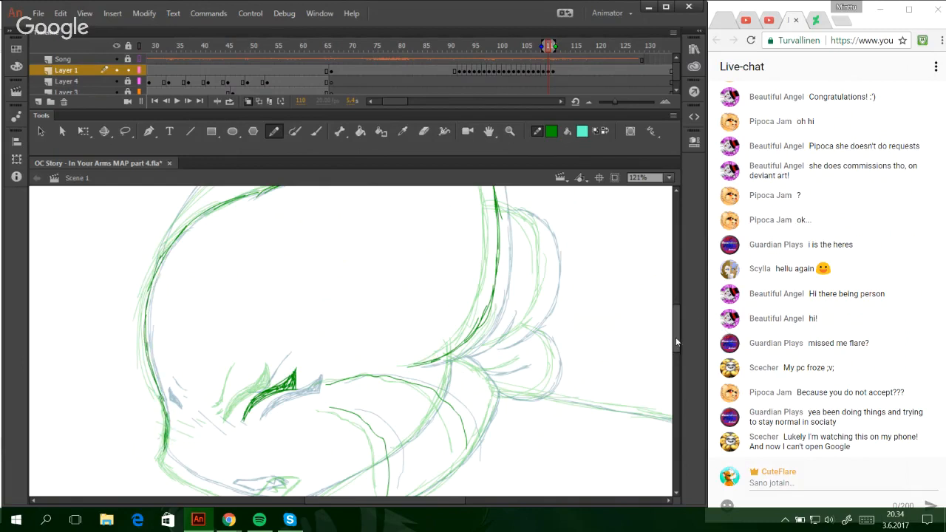
- Draw the jaw contour from the left cheek around the chin to the base of the right ear on frame 110
scroll(658, 349, down, 3)
mouse_move(165, 375)
mouse_down()
mouse_move(247, 423)
mouse_move(203, 412)
mouse_move(222, 419)
mouse_move(294, 430)
mouse_up()
drag(255, 427, 297, 429)
key(ctrl+z)
key(ctrl+z)
key(ctrl+z)
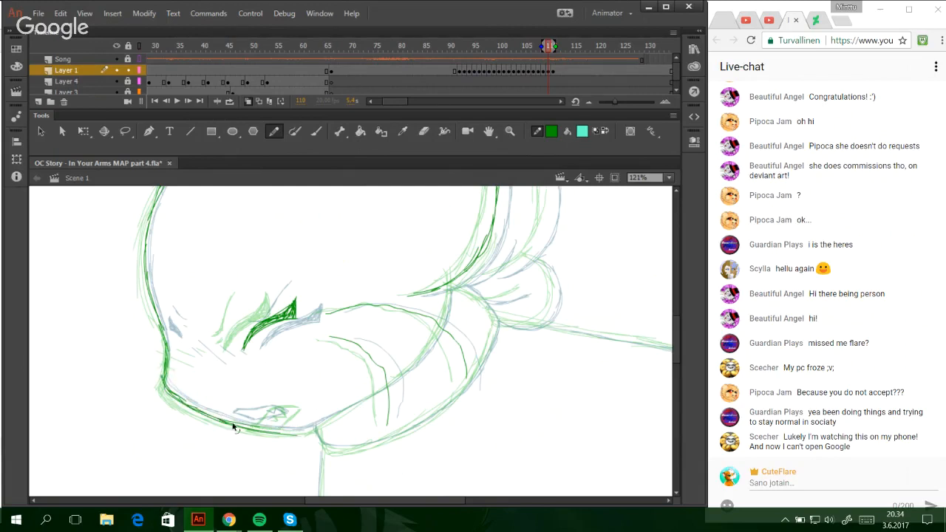
mouse_move(201, 412)
mouse_down()
mouse_move(308, 430)
mouse_move(413, 362)
mouse_move(439, 332)
mouse_move(447, 317)
mouse_move(426, 346)
mouse_move(445, 303)
mouse_up()
key(ctrl+z)
key(ctrl+z)
drag(436, 336, 448, 287)
key(ctrl+z)
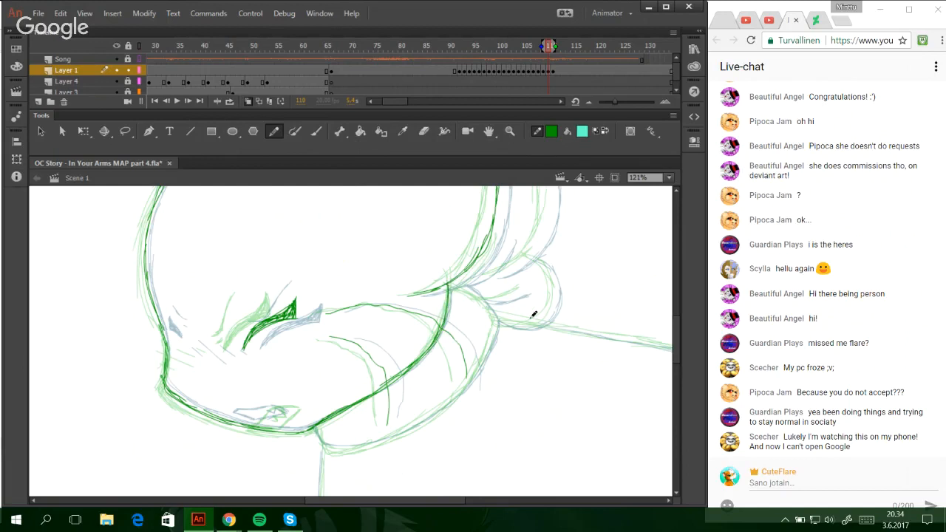
- Draw both edges of the left ear on frame 110, between the onion-skinned ears
drag(677, 342, 677, 313)
key(ctrl+z)
drag(157, 368, 203, 292)
mouse_move(167, 348)
mouse_down()
mouse_move(216, 274)
mouse_move(259, 245)
mouse_up()
key(ctrl+z)
mouse_move(185, 310)
mouse_down()
mouse_move(306, 221)
mouse_move(308, 238)
mouse_move(330, 248)
mouse_move(344, 275)
mouse_up()
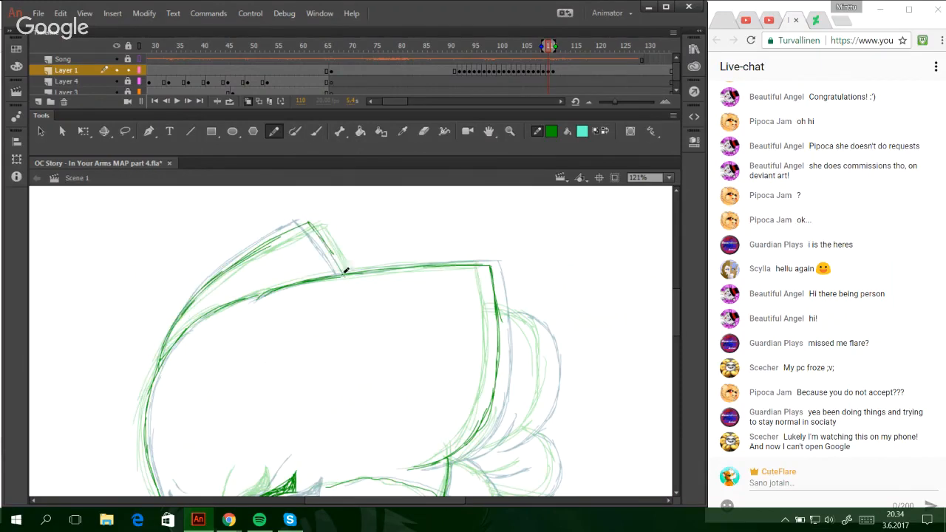
drag(311, 225, 332, 253)
- Draw the facial details on frame 110: hatch lines across the nose, brow strokes and the mouth
drag(676, 318, 679, 341)
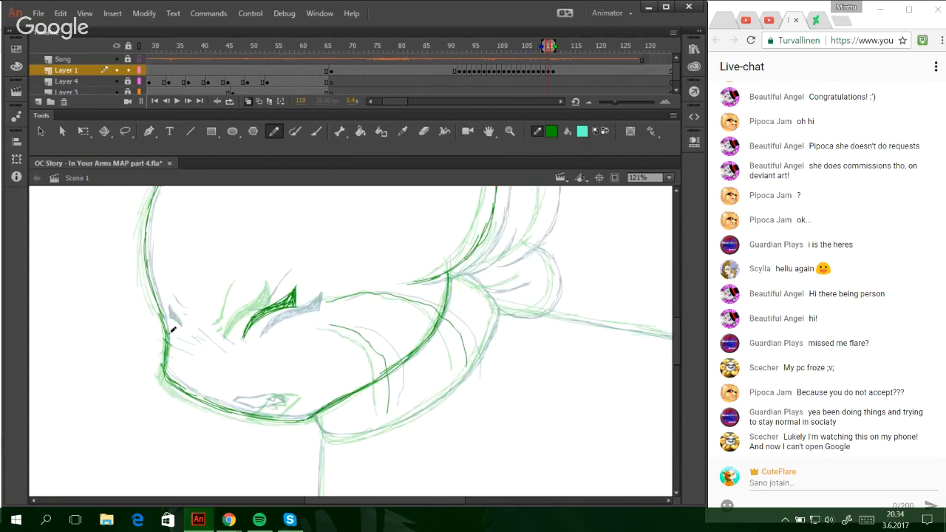
mouse_move(168, 332)
mouse_down()
mouse_move(202, 354)
mouse_move(211, 349)
mouse_up()
drag(252, 295, 260, 274)
drag(245, 310, 258, 278)
mouse_move(253, 398)
mouse_down()
mouse_move(294, 395)
mouse_move(262, 409)
mouse_move(286, 397)
mouse_move(330, 438)
mouse_move(381, 435)
mouse_move(361, 432)
mouse_move(459, 374)
mouse_move(492, 319)
mouse_up()
- Draw the neck curve beneath the jaw up to the base of the right ear on frame 110
key(ctrl+z)
drag(433, 408, 479, 348)
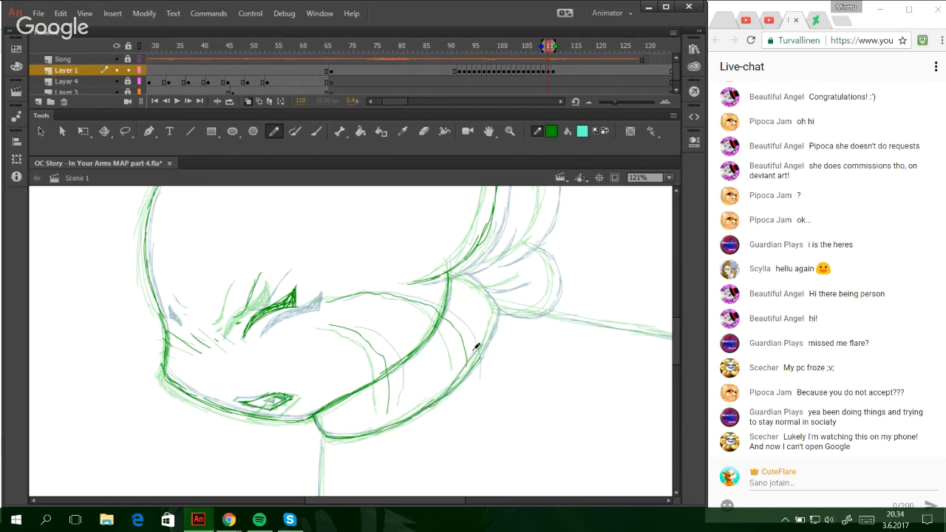
key(ctrl+z)
drag(450, 391, 492, 328)
key(ctrl+z)
mouse_move(469, 375)
mouse_down()
mouse_move(497, 303)
mouse_move(464, 270)
mouse_up()
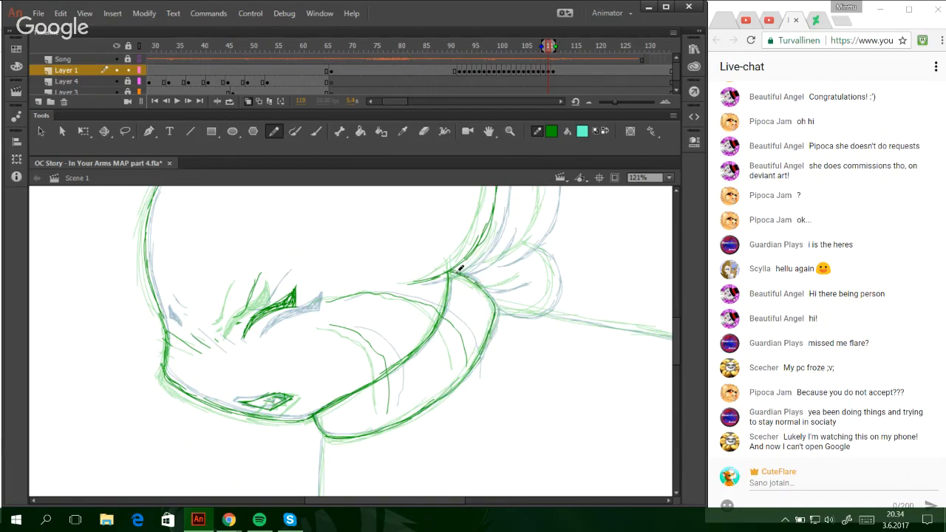
- Draw the two rounded lobes behind the right ear with their inner fold lines on frame 110
scroll(673, 343, up, 1)
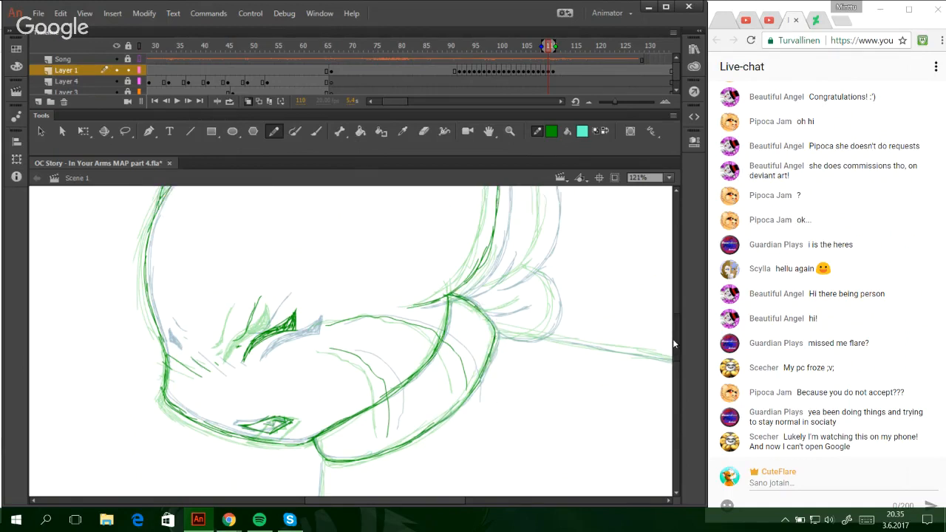
scroll(673, 343, up, 5)
mouse_move(498, 396)
mouse_down()
mouse_move(549, 342)
mouse_move(540, 278)
mouse_move(503, 258)
mouse_up()
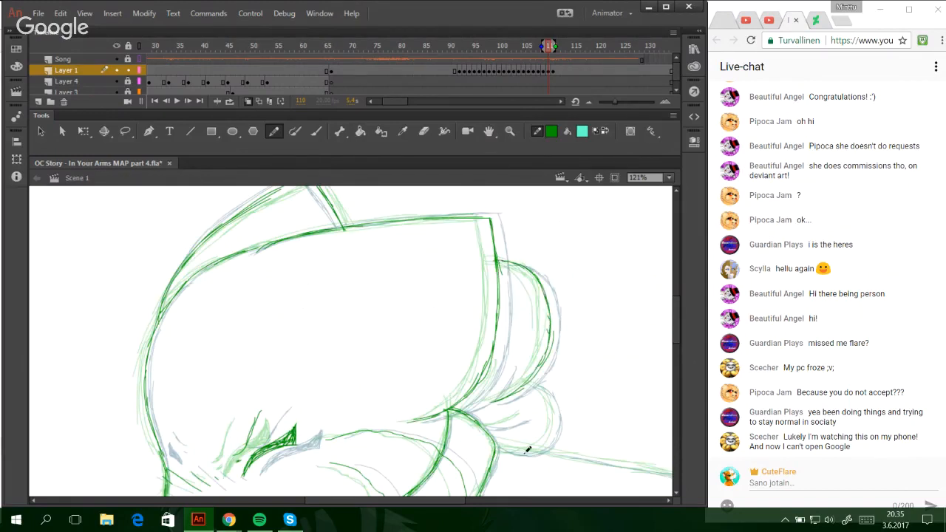
mouse_move(494, 444)
mouse_down()
mouse_move(547, 442)
mouse_move(548, 405)
mouse_move(530, 380)
mouse_move(556, 433)
mouse_move(558, 406)
mouse_move(545, 396)
mouse_up()
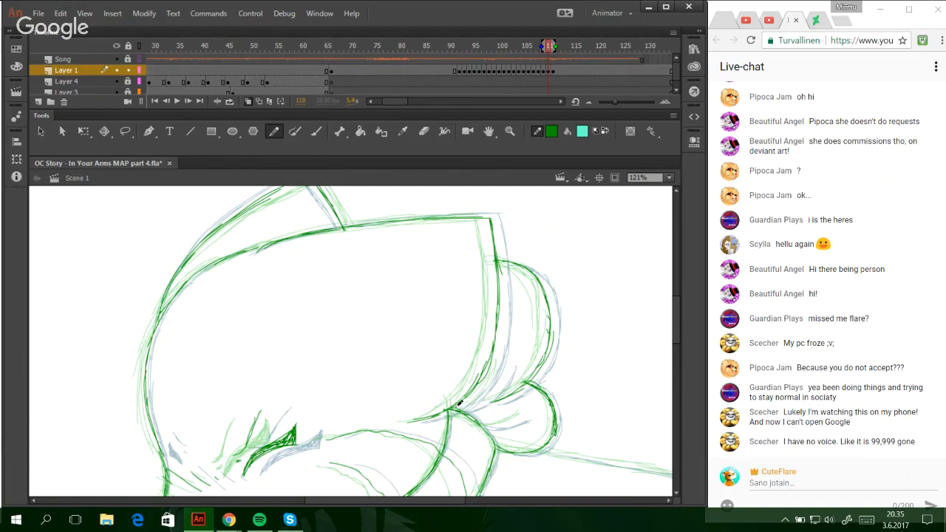
drag(459, 403, 509, 353)
mouse_move(501, 408)
mouse_down()
mouse_move(523, 415)
mouse_move(480, 420)
mouse_move(524, 414)
mouse_up()
- Draw the curved upper back line from the lower lobe behind the ear on frame 110
drag(393, 501, 446, 501)
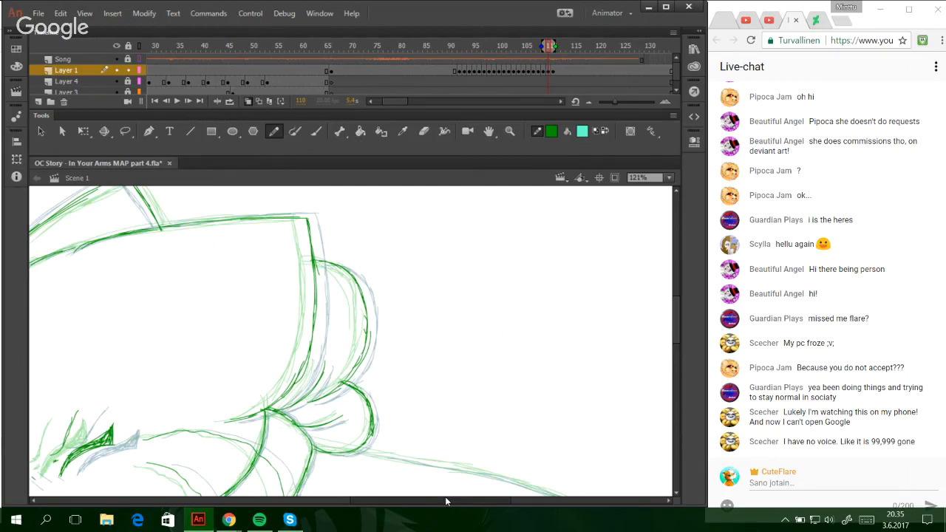
scroll(617, 344, down, 5)
mouse_move(355, 250)
mouse_down()
mouse_move(524, 277)
mouse_move(486, 271)
mouse_move(608, 323)
mouse_move(657, 363)
mouse_move(674, 396)
mouse_up()
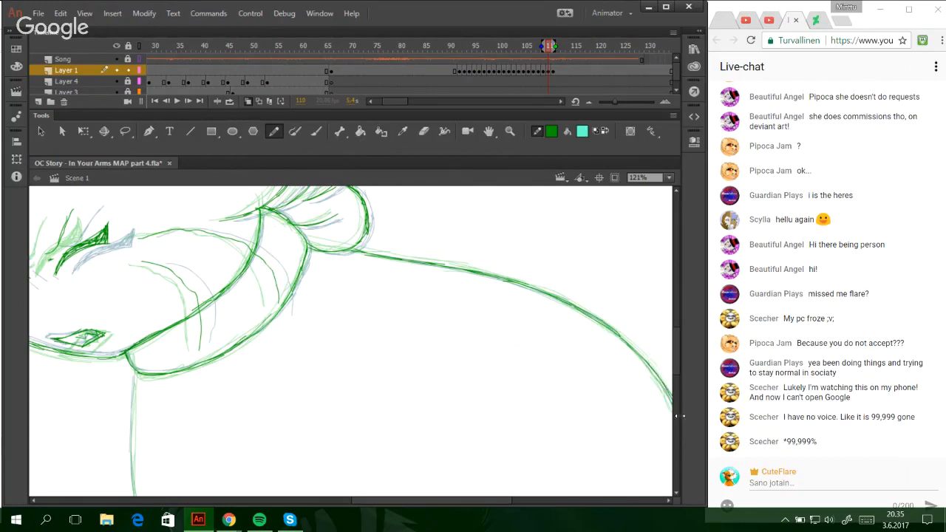
drag(628, 346, 673, 398)
- Draw the chest line down from the neck and continue the back line down to the tail base on frame 110
drag(134, 371, 137, 429)
drag(135, 385, 139, 482)
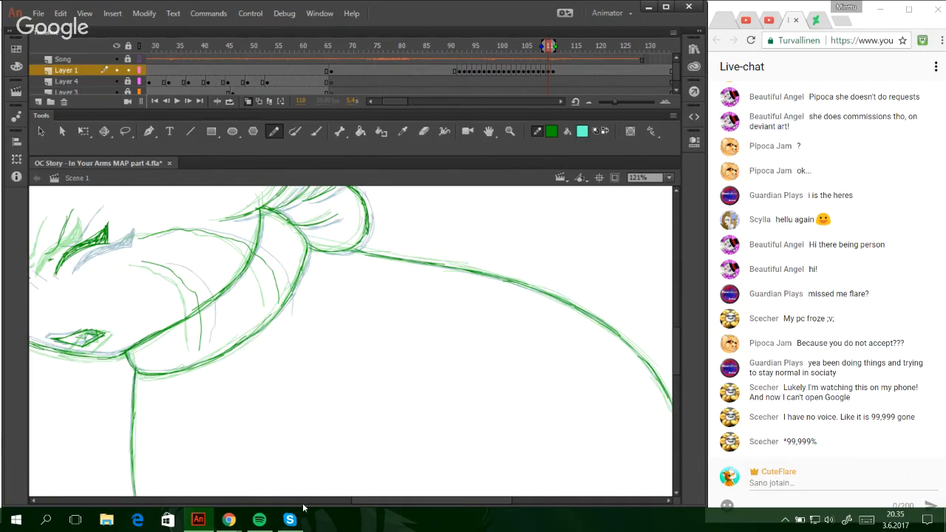
mouse_move(448, 501)
mouse_down()
mouse_move(473, 502)
mouse_move(465, 501)
mouse_up()
drag(676, 357, 681, 379)
drag(136, 459, 103, 405)
drag(90, 371, 72, 296)
mouse_move(623, 448)
mouse_down()
mouse_move(636, 329)
mouse_move(635, 374)
mouse_move(638, 356)
mouse_move(630, 270)
mouse_move(639, 318)
mouse_move(607, 208)
mouse_move(612, 233)
mouse_up()
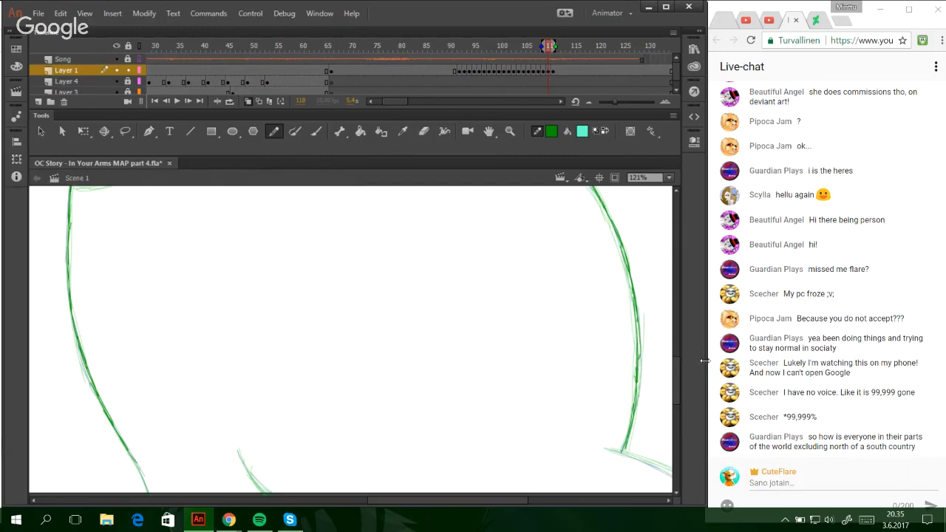
- Draw the front leg and paw and the curved belly line running toward the tail on frame 110
drag(683, 383, 681, 402)
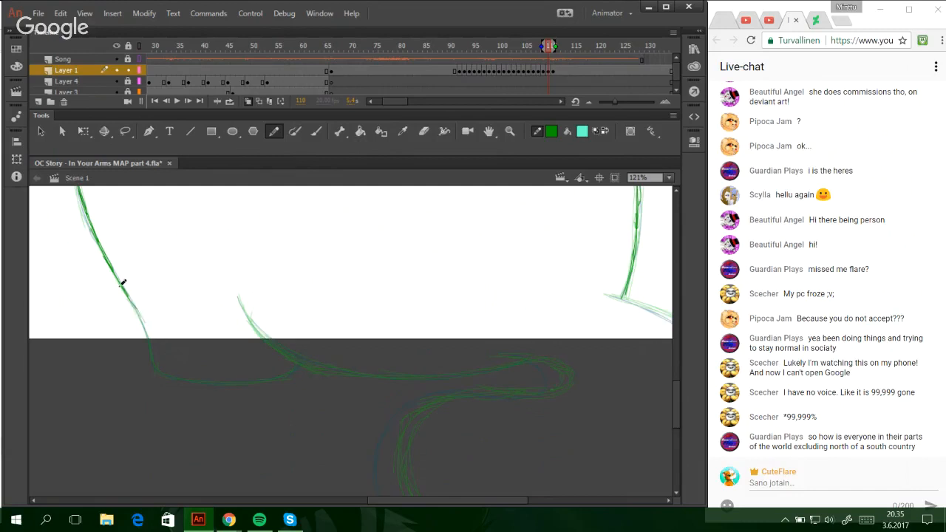
mouse_move(128, 294)
mouse_down()
mouse_move(156, 368)
mouse_move(233, 381)
mouse_move(168, 376)
mouse_move(294, 377)
mouse_move(247, 380)
mouse_move(296, 364)
mouse_move(280, 379)
mouse_move(295, 361)
mouse_up()
drag(239, 293, 265, 339)
mouse_move(240, 309)
mouse_down()
mouse_move(261, 341)
mouse_move(314, 367)
mouse_up()
drag(263, 339, 355, 374)
mouse_move(292, 356)
mouse_down()
mouse_move(332, 368)
mouse_move(463, 372)
mouse_move(396, 373)
mouse_move(526, 359)
mouse_up()
- Display Layer 1 as outlines and draw the large curled tail on frame 110, between the onion-skinned tails
click(139, 71)
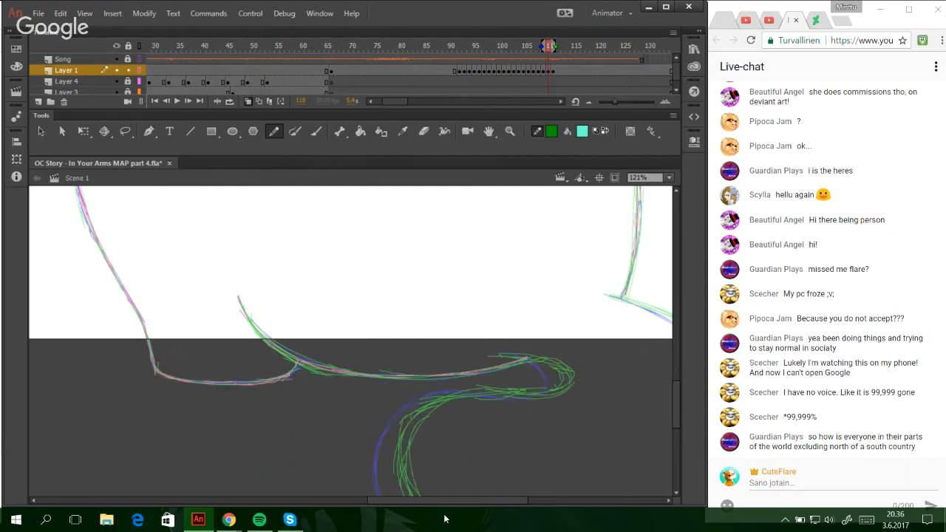
drag(452, 500, 485, 500)
scroll(551, 364, down, 3)
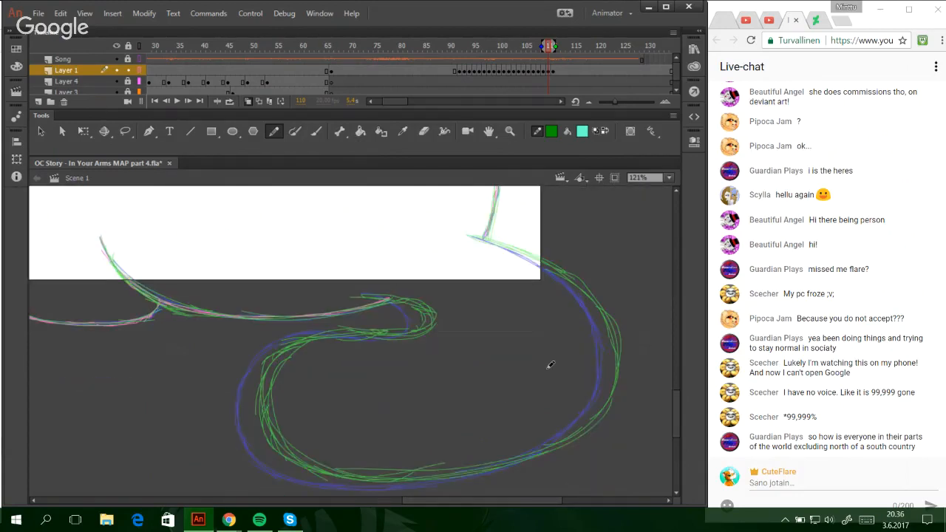
mouse_move(362, 294)
mouse_down()
mouse_move(416, 309)
mouse_move(413, 326)
mouse_move(381, 332)
mouse_move(412, 325)
mouse_move(416, 312)
mouse_move(391, 332)
mouse_move(280, 346)
mouse_move(249, 401)
mouse_up()
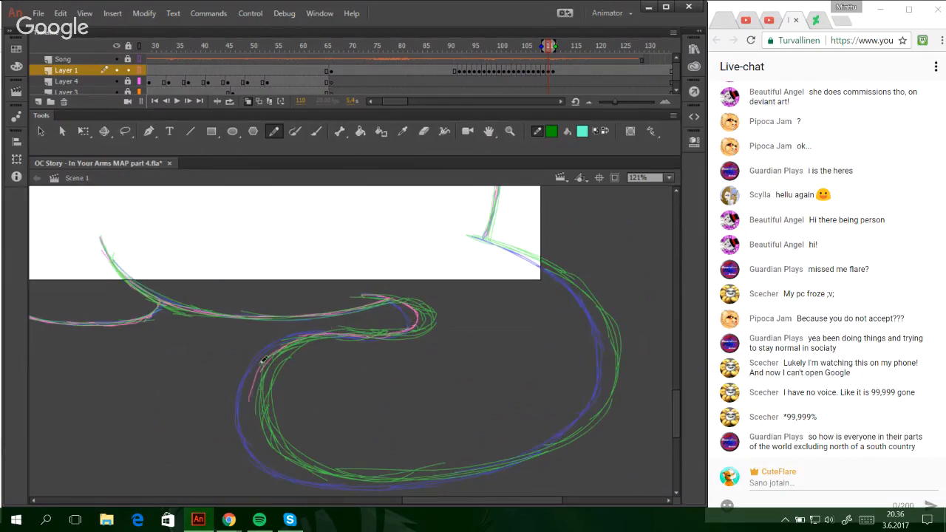
mouse_move(263, 359)
mouse_down()
mouse_move(261, 425)
mouse_move(285, 450)
mouse_up()
mouse_move(255, 404)
mouse_down()
mouse_move(295, 465)
mouse_move(290, 458)
mouse_move(458, 478)
mouse_up()
drag(390, 484, 514, 459)
drag(446, 479, 554, 442)
mouse_move(492, 469)
mouse_down()
mouse_move(575, 426)
mouse_move(607, 377)
mouse_move(603, 329)
mouse_move(584, 290)
mouse_move(475, 233)
mouse_up()
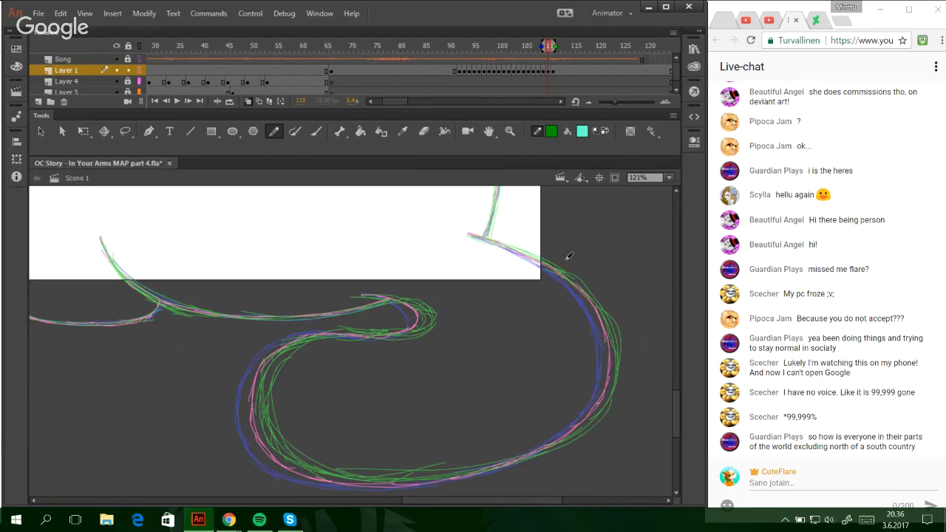
- Test the movie to review the sketched head-turn animation, and close the preview
key(ctrl+Return)
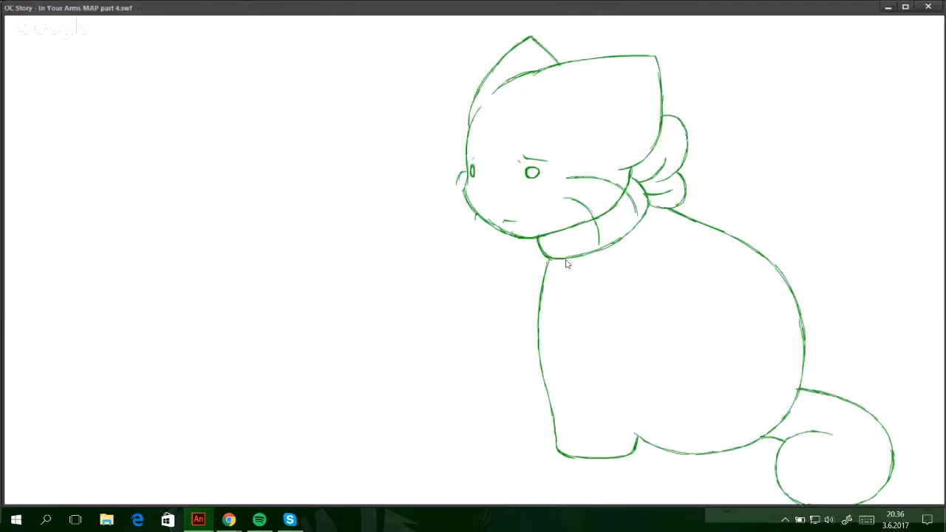
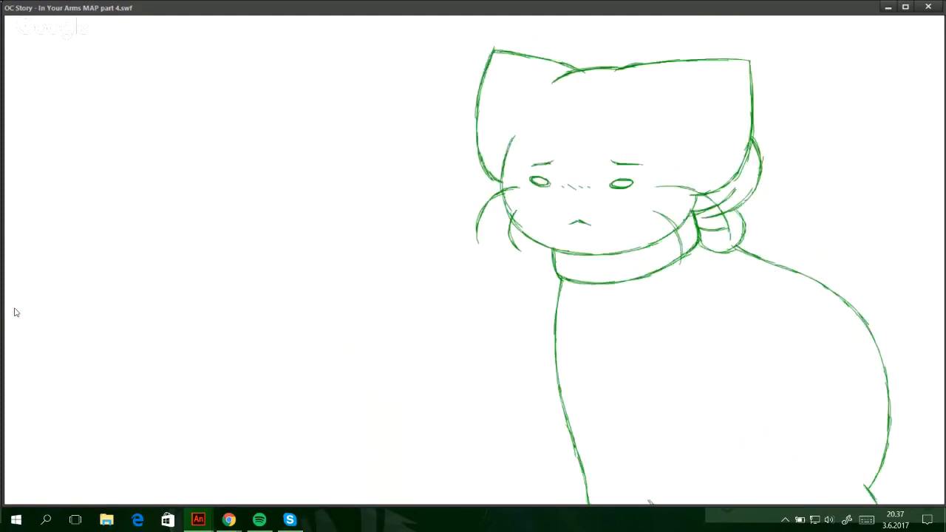
click(928, 7)
scroll(674, 397, up, 2)
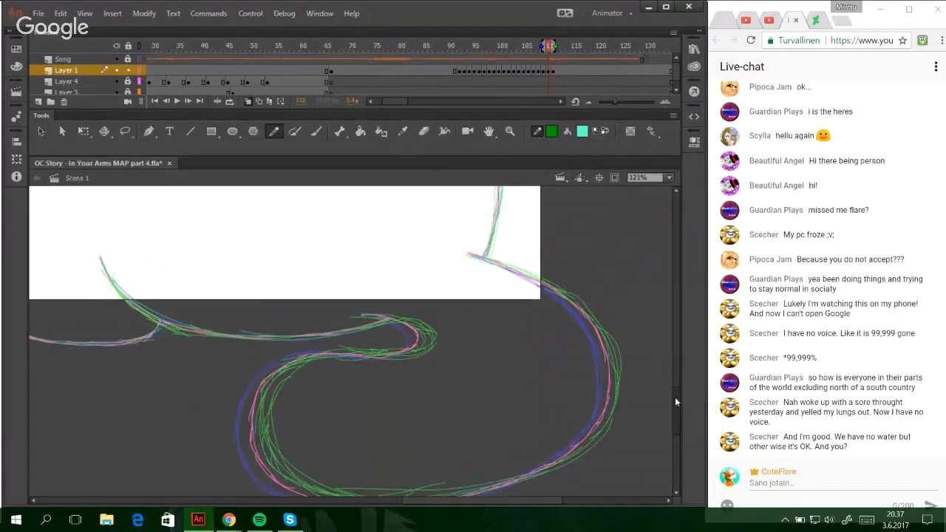
- Play the sketched animation in the timeline from frame 1 and pause it in the walking cat scene
scroll(676, 402, down, 3)
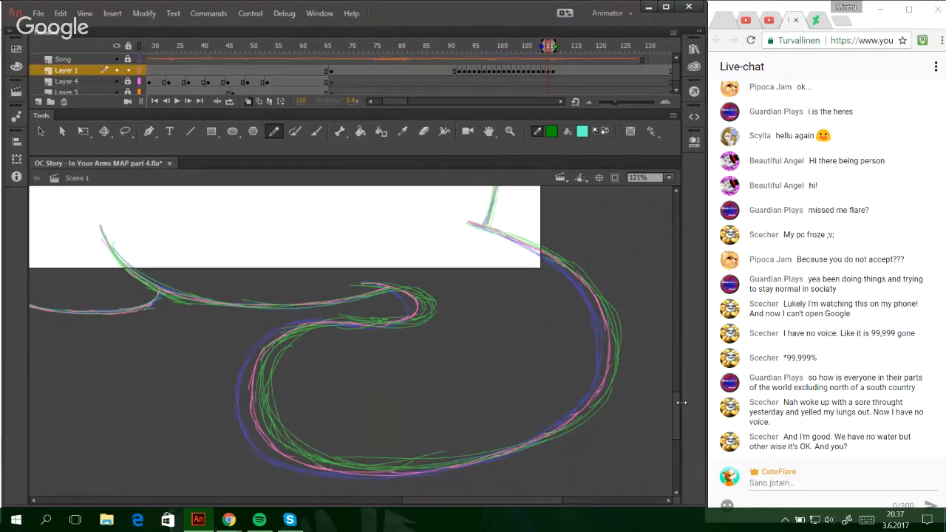
click(669, 181)
click(650, 233)
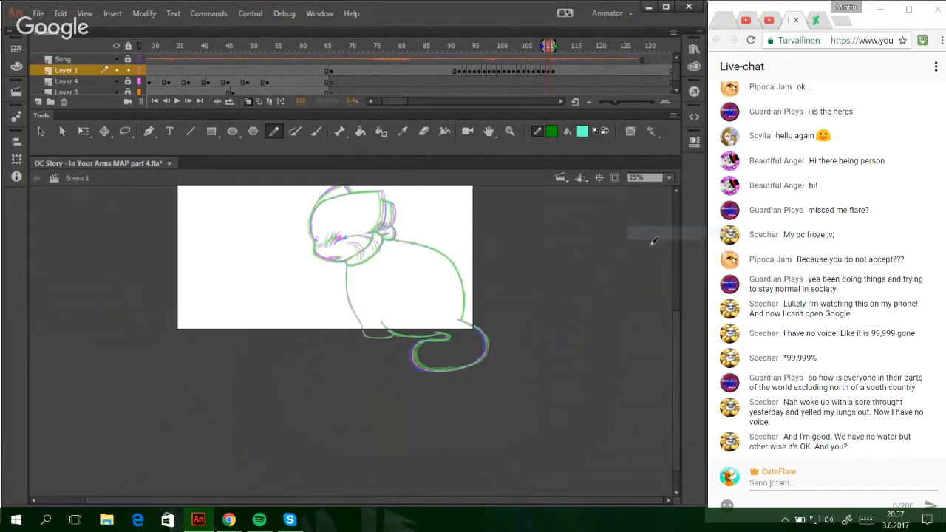
drag(677, 380, 676, 361)
click(508, 132)
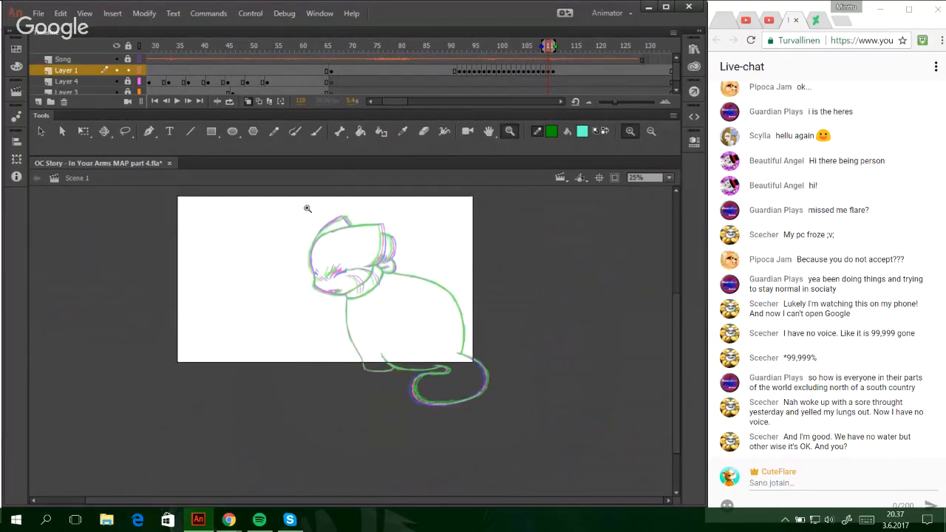
drag(306, 209, 510, 420)
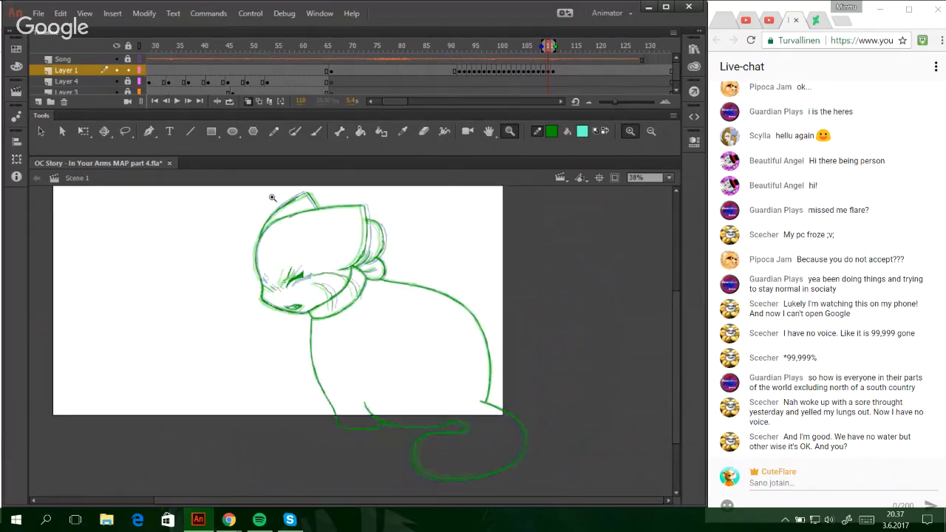
click(274, 132)
drag(393, 102, 372, 102)
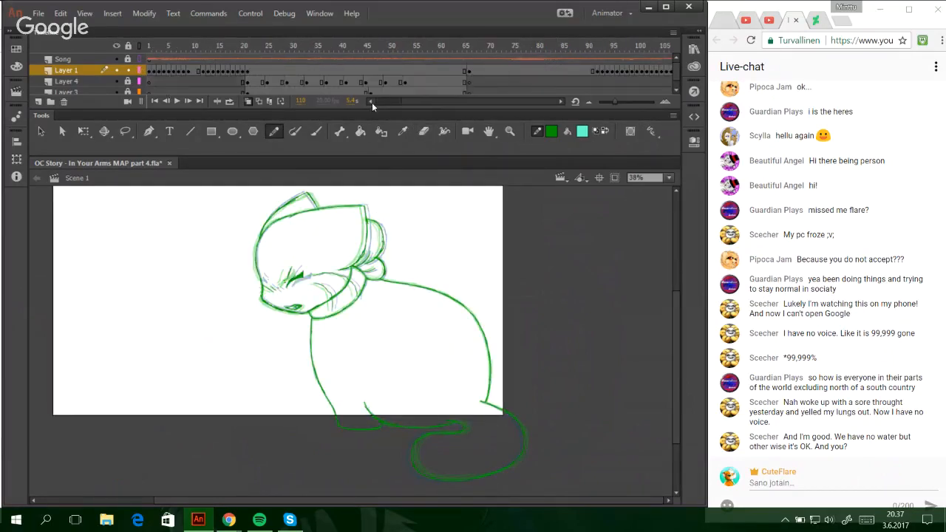
mouse_move(202, 46)
mouse_down()
mouse_move(239, 48)
mouse_move(152, 46)
mouse_up()
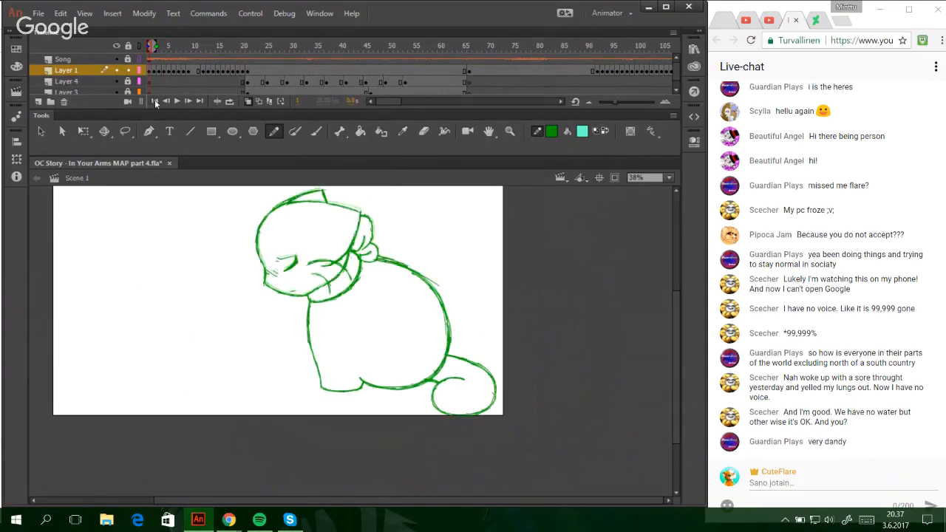
click(176, 100)
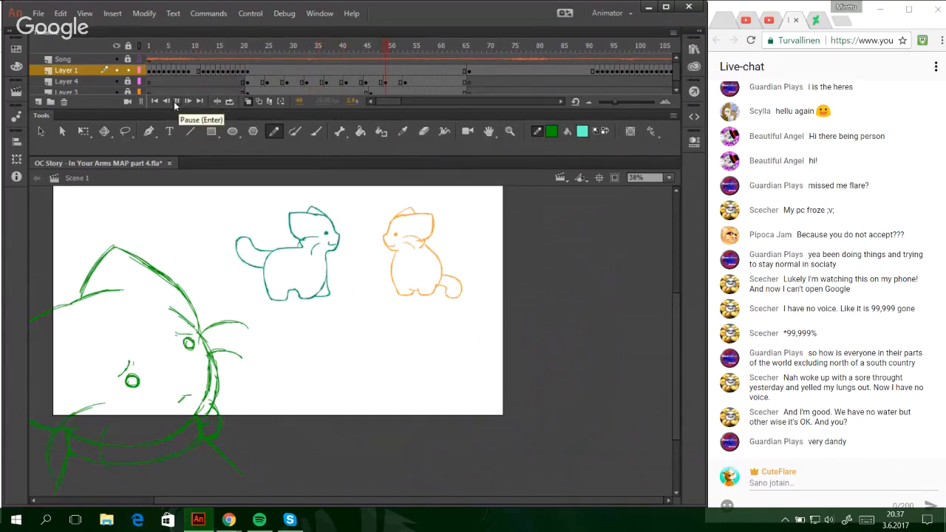
click(175, 100)
- Lock Layer 1, unlock Layer 4 and sample the walking cat's teal line colour for the Pencil tool
click(128, 69)
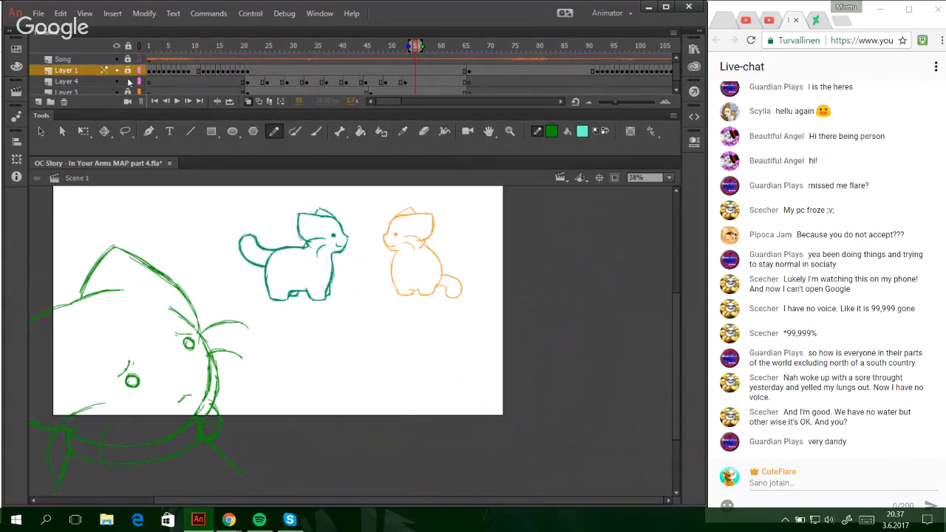
click(261, 82)
click(243, 47)
click(266, 48)
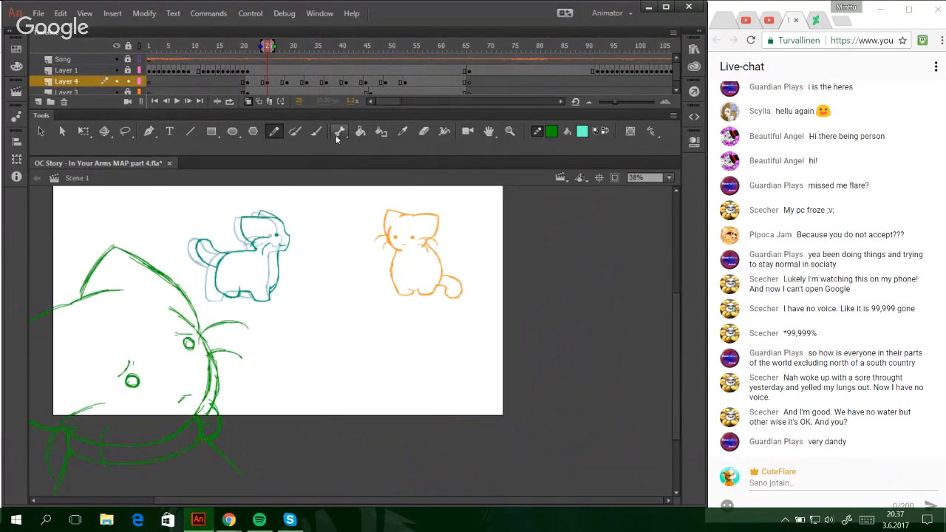
click(402, 131)
click(284, 223)
click(274, 131)
- Insert blank keyframes on Layer 4 between the walking cat drawings, at every fourth frame from 23 to 51
click(257, 85)
key(F7)
click(277, 84)
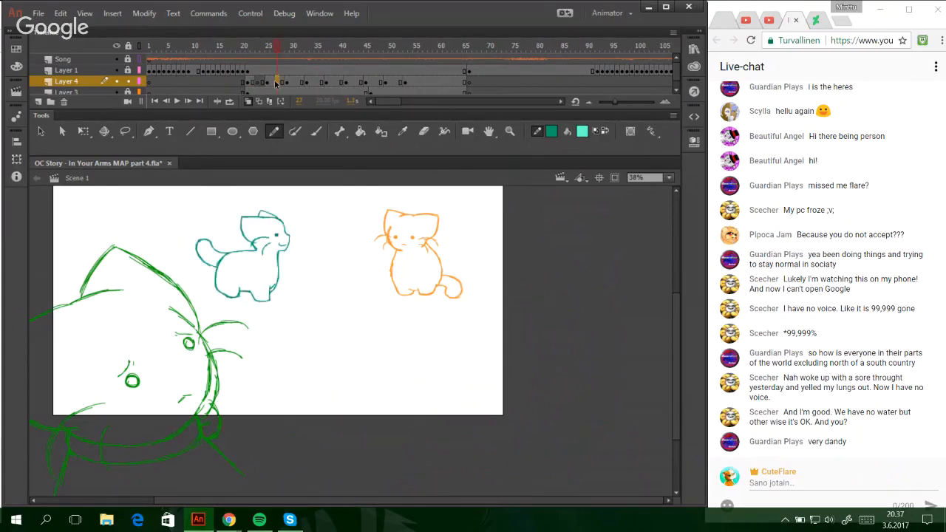
key(F7)
click(297, 83)
key(F7)
click(317, 83)
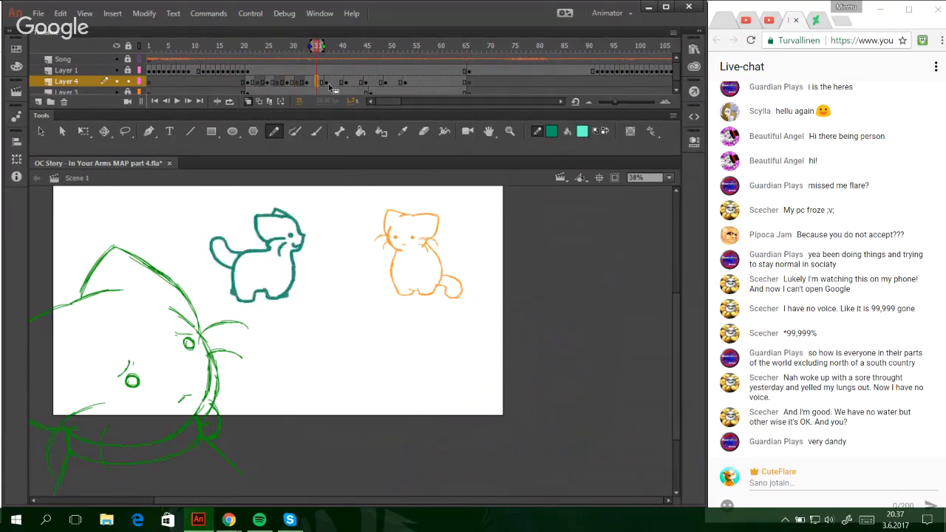
key(F7)
click(337, 83)
key(F7)
click(357, 83)
key(F7)
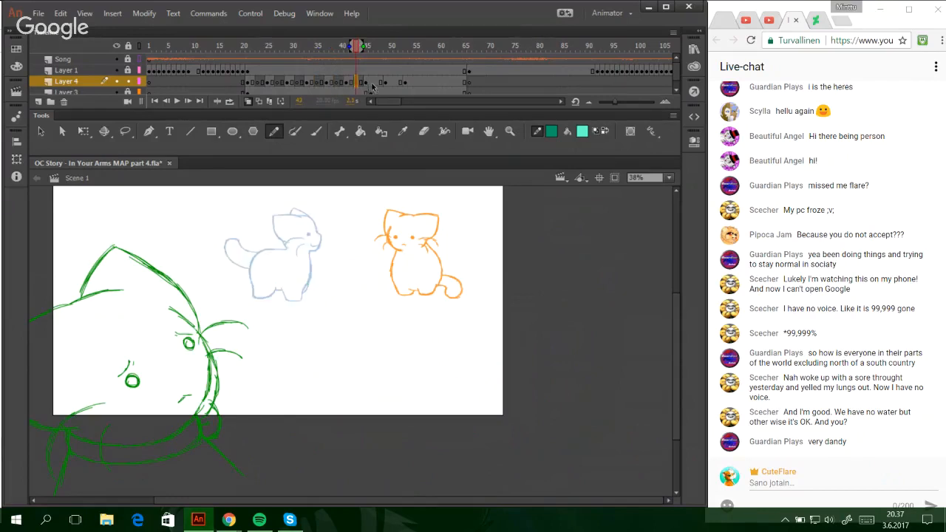
click(377, 83)
key(F7)
click(396, 84)
key(F7)
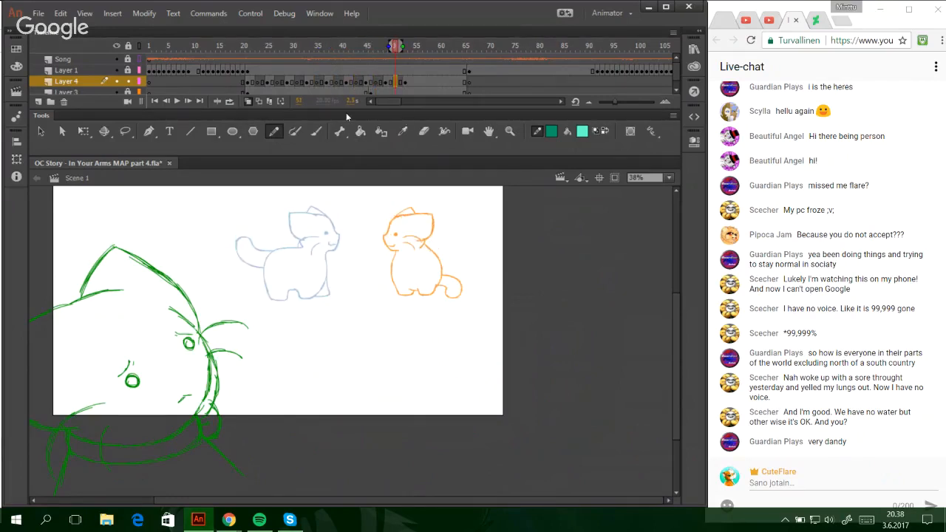
- Go to frame 23, widen the onion skin range to include the drawings before and after it, and save the file
click(257, 46)
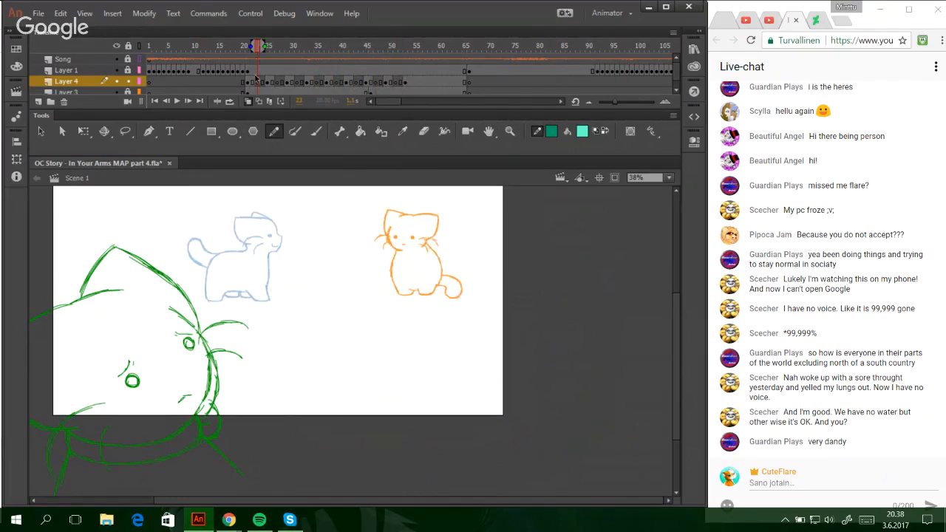
mouse_move(261, 46)
mouse_down()
mouse_move(269, 46)
mouse_move(247, 46)
mouse_up()
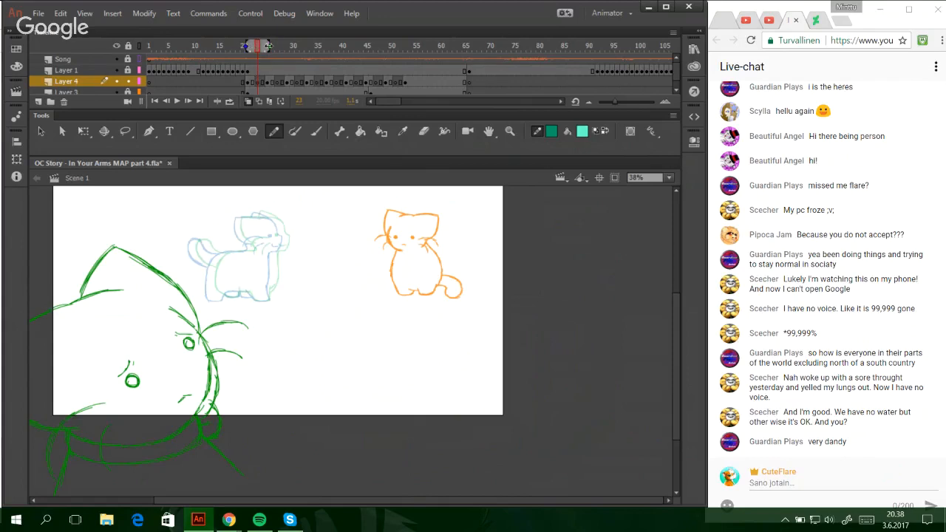
key(ctrl+s)
- Open the recent file Warrior cats - The Election of 1800 MAP part 10.fla, test its movie and close the preview
click(37, 14)
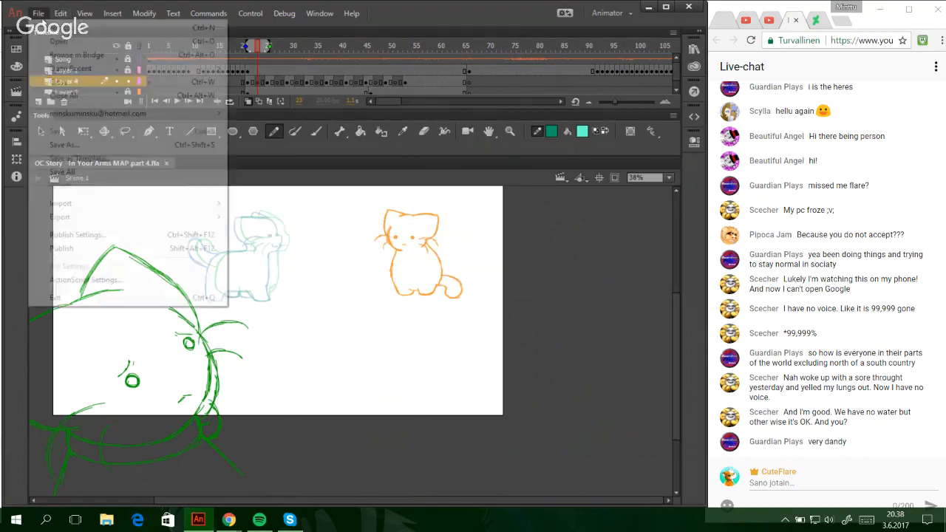
mouse_move(74, 72)
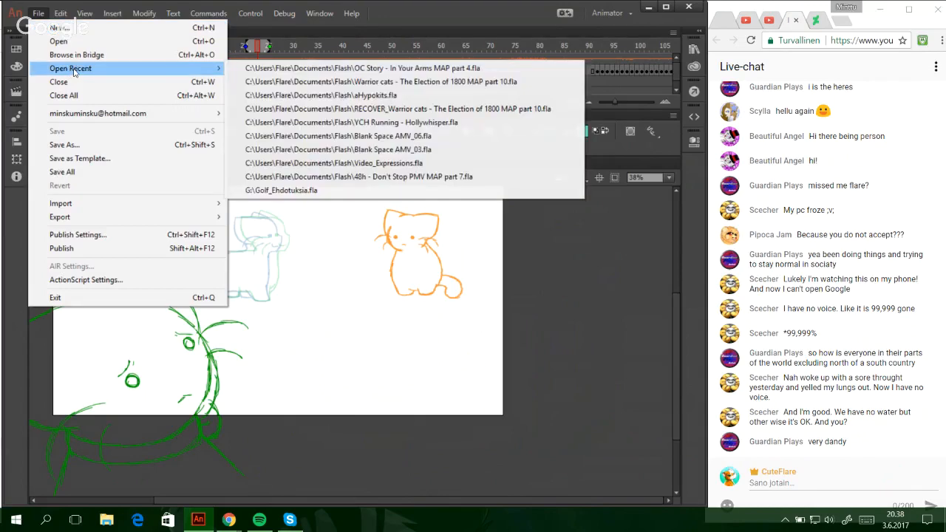
click(442, 86)
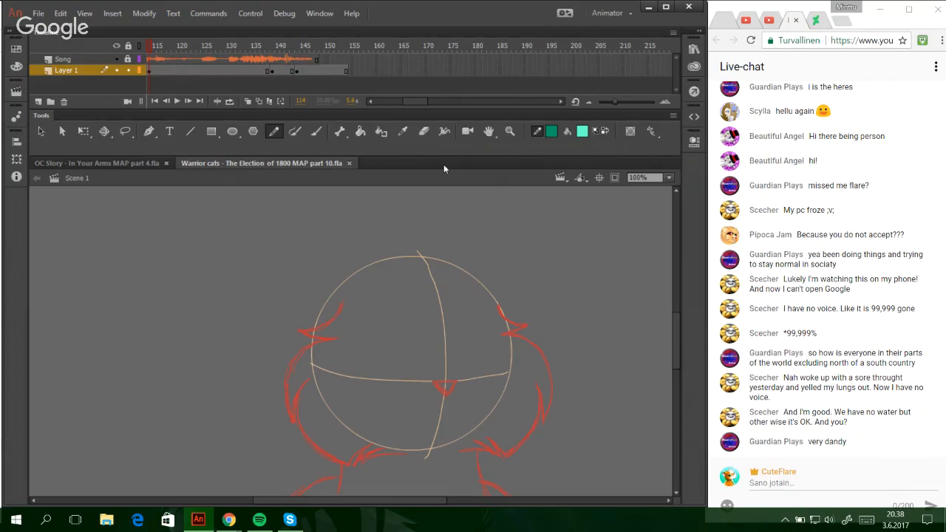
key(ctrl+Return)
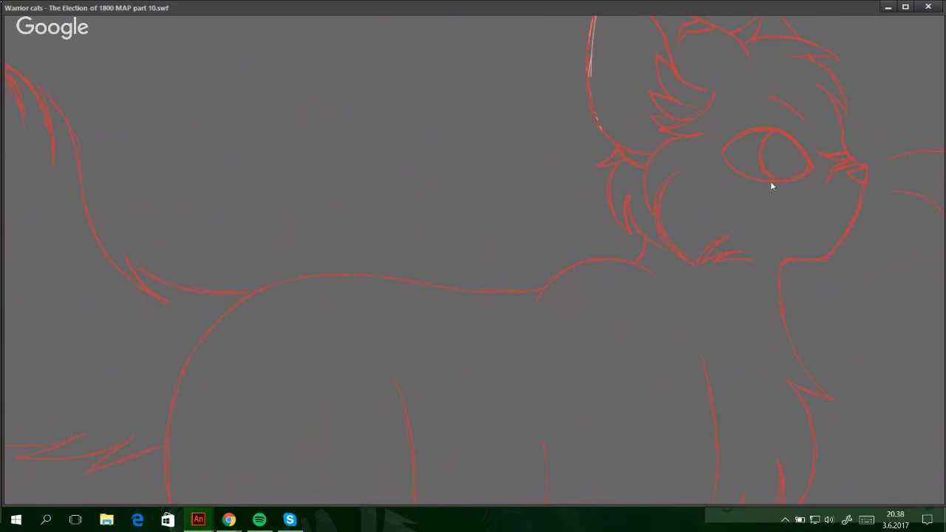
click(928, 6)
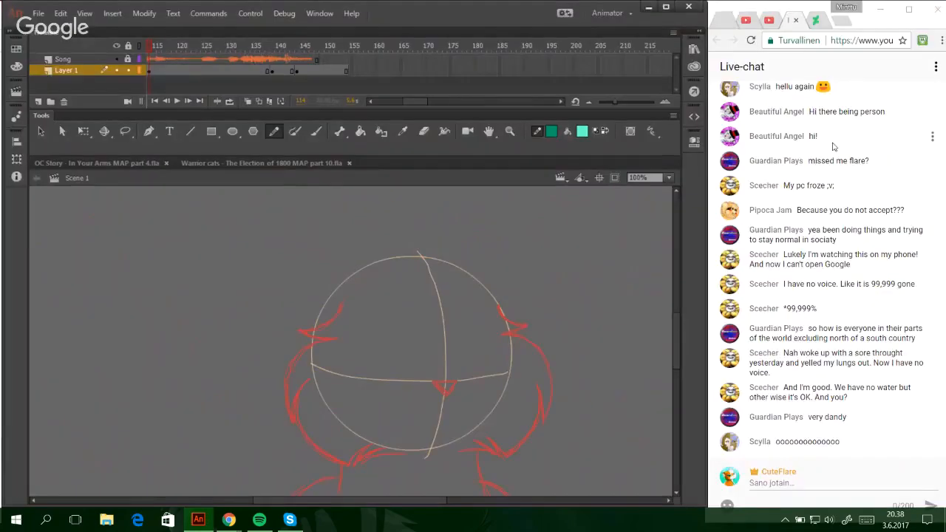
- Set the Warrior cats file's zoom to 25%, play its timeline from the first frame, and close the file
click(669, 177)
click(659, 234)
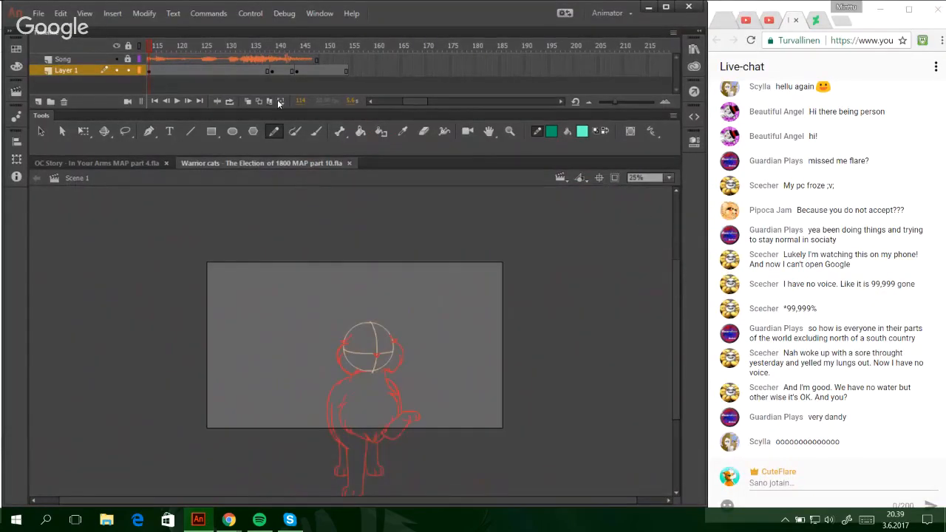
click(155, 100)
click(177, 101)
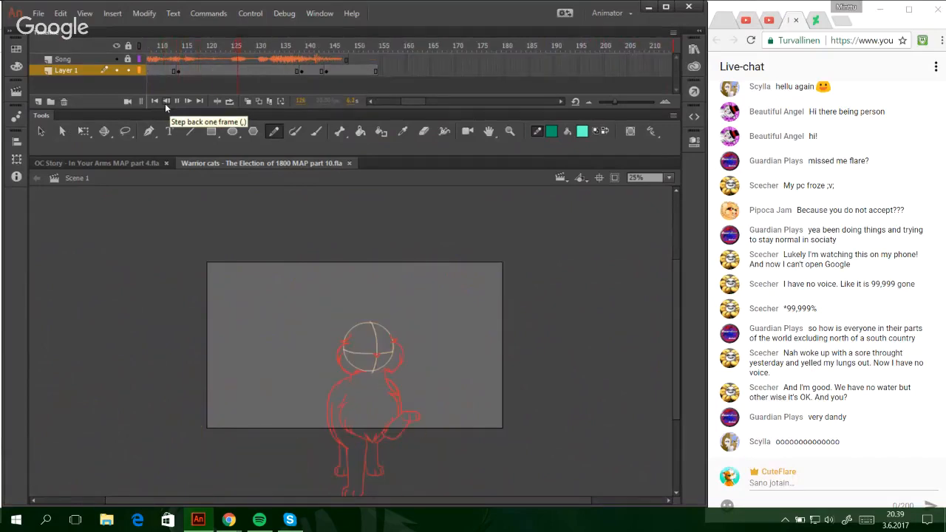
click(175, 101)
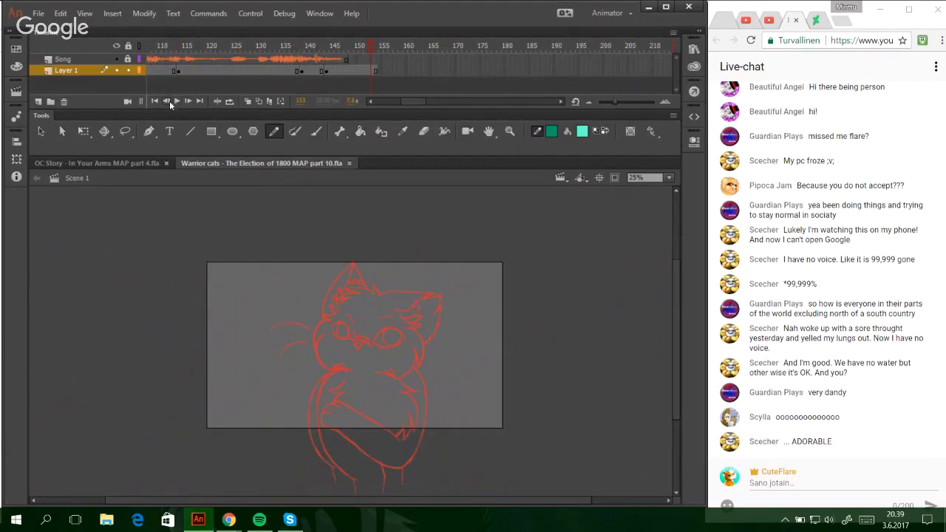
click(172, 101)
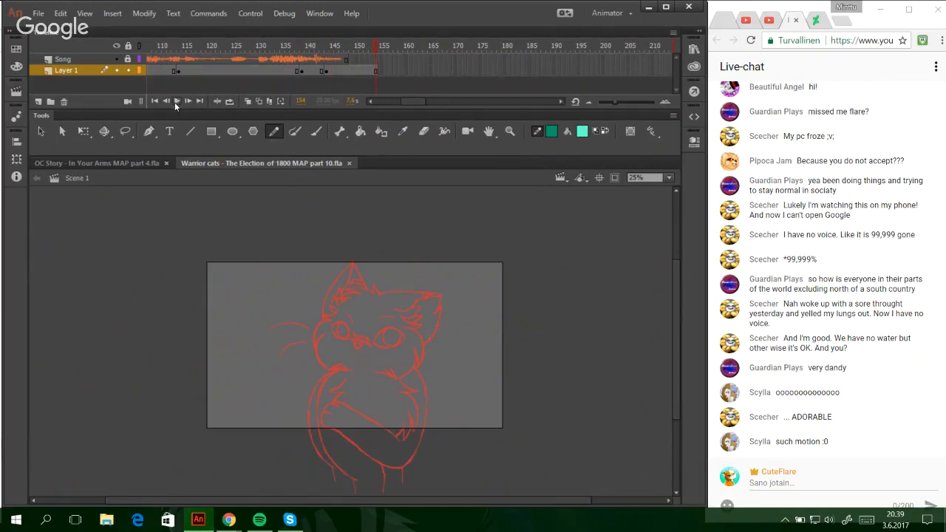
click(349, 164)
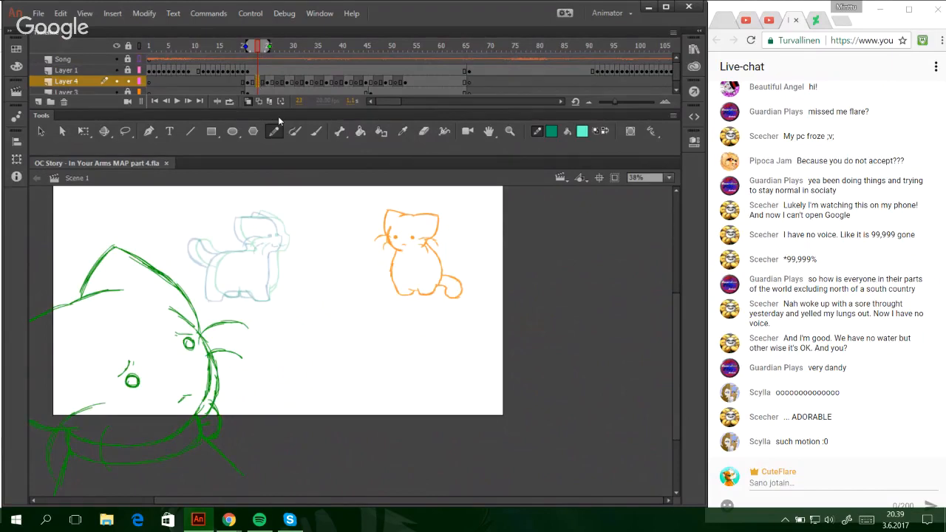
- On Layer 4 frame 23, draw the curved back edge of the walking cat's head between the onion-skinned poses, redoing unsatisfactory strokes
click(508, 133)
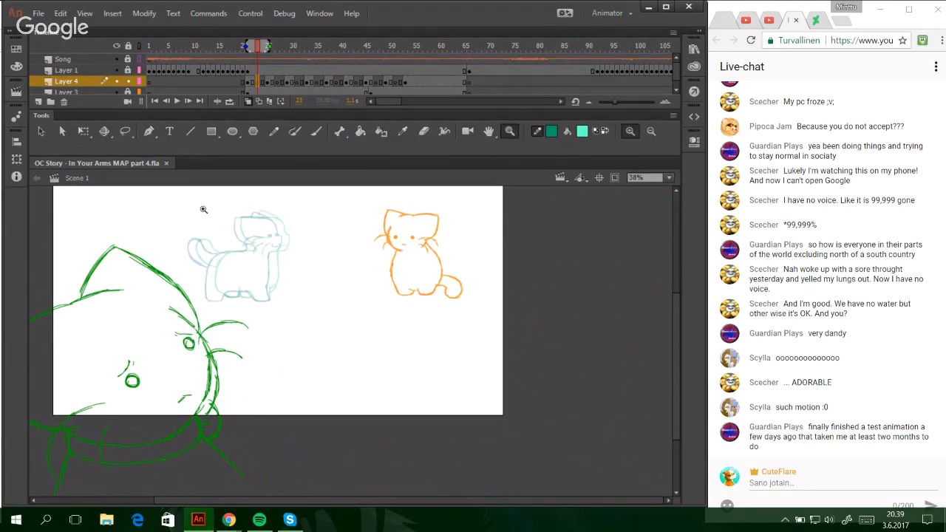
drag(184, 207, 351, 337)
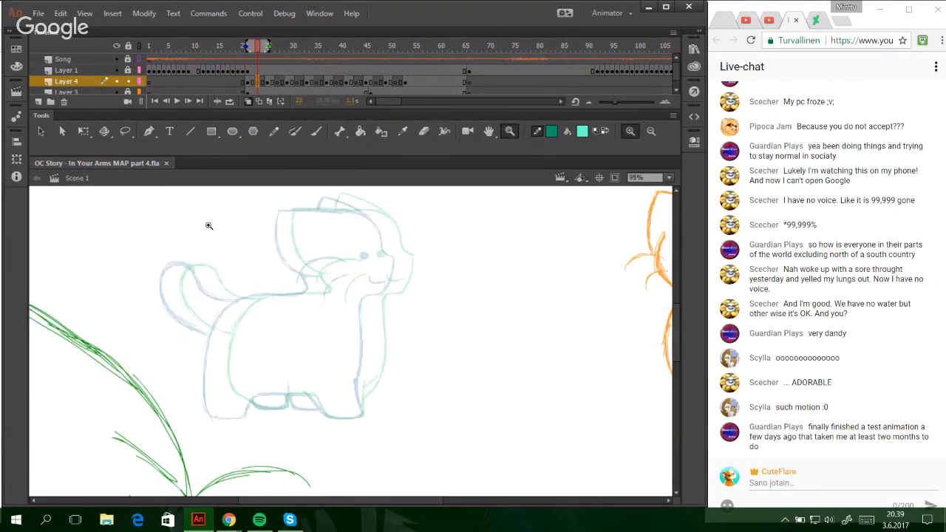
drag(424, 426, 181, 201)
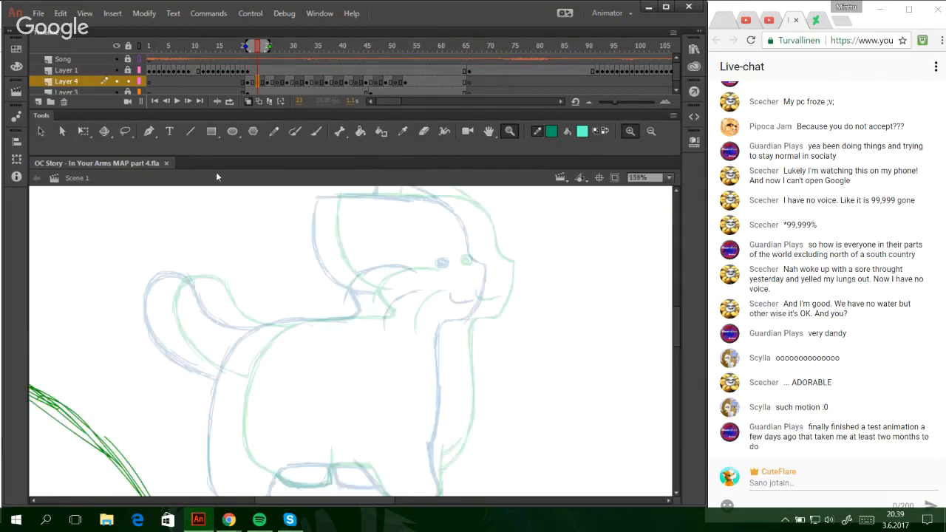
click(273, 131)
drag(328, 201, 332, 250)
key(ctrl+z)
key(ctrl+z)
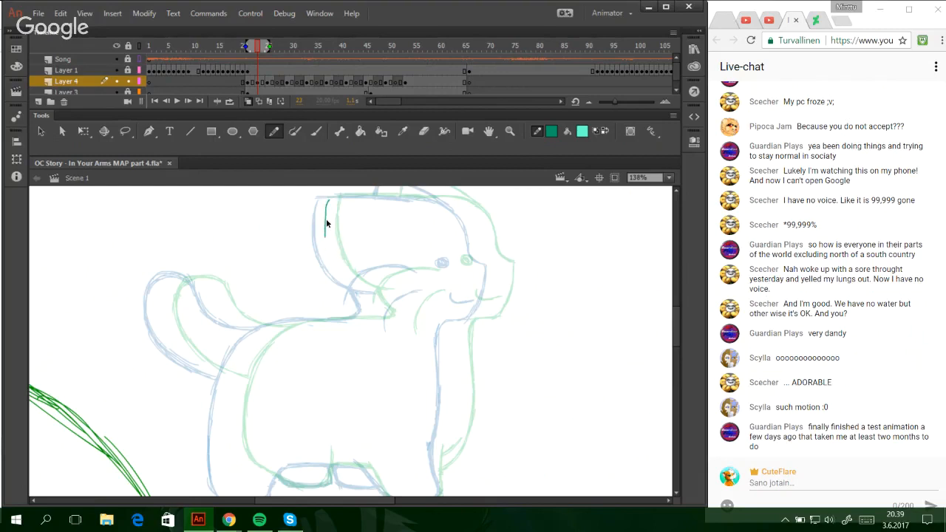
key(ctrl+z)
drag(456, 260, 524, 327)
key(ctrl+z)
key(ctrl+z)
mouse_move(327, 196)
mouse_down()
mouse_move(329, 245)
mouse_move(347, 276)
mouse_up()
key(ctrl+z)
mouse_move(330, 241)
mouse_down()
mouse_move(344, 275)
mouse_move(381, 291)
mouse_up()
key(ctrl+z)
key(ctrl+z)
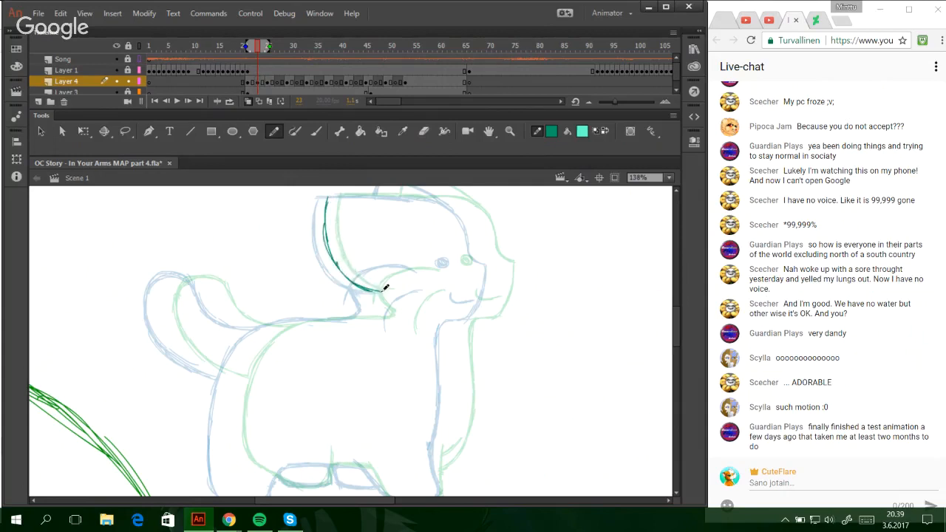
drag(328, 242, 350, 279)
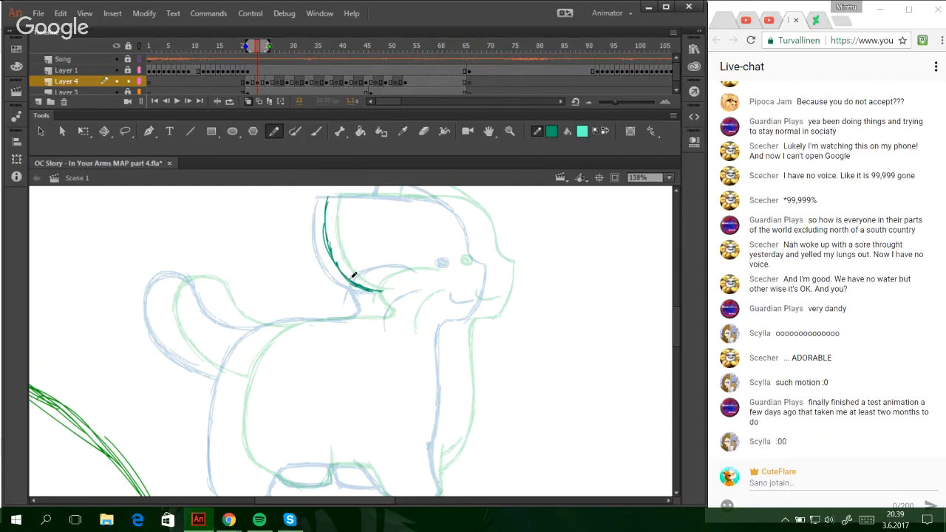
key(ctrl+z)
- Draw the top of the head, the short nape line and the face profile down to the upper chest on frame 23, and select the drawing
drag(370, 501, 380, 502)
drag(675, 344, 675, 335)
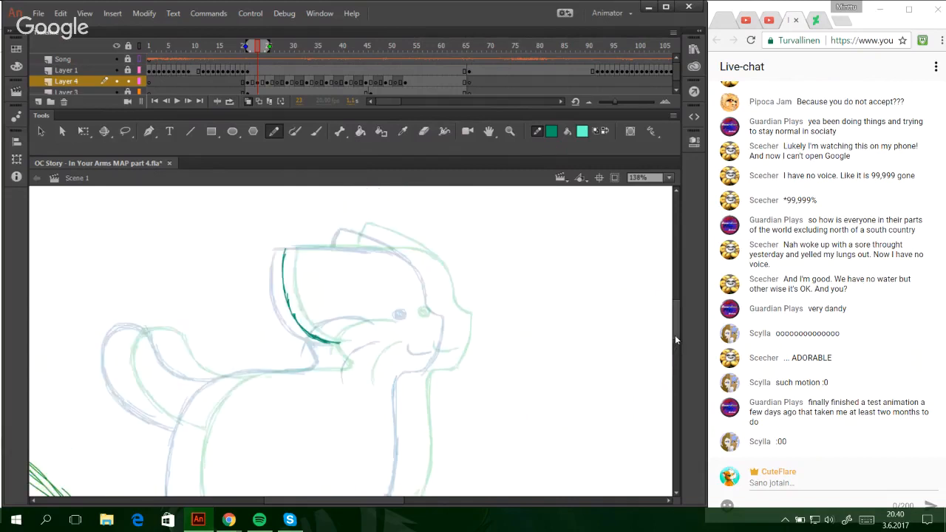
drag(284, 250, 384, 252)
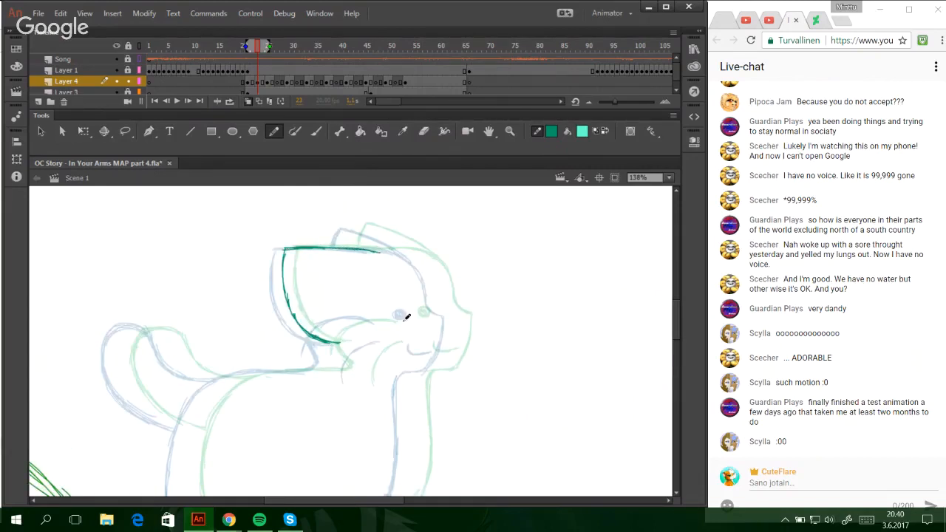
drag(325, 343, 331, 360)
mouse_move(387, 246)
mouse_down()
mouse_move(413, 252)
mouse_move(381, 248)
mouse_move(436, 273)
mouse_move(412, 252)
mouse_move(437, 282)
mouse_move(427, 258)
mouse_move(454, 306)
mouse_move(444, 304)
mouse_move(442, 293)
mouse_move(460, 313)
mouse_move(445, 360)
mouse_move(432, 364)
mouse_move(445, 364)
mouse_move(424, 366)
mouse_move(451, 345)
mouse_move(422, 370)
mouse_up()
key(ctrl+z)
key(ctrl+z)
key(ctrl+z)
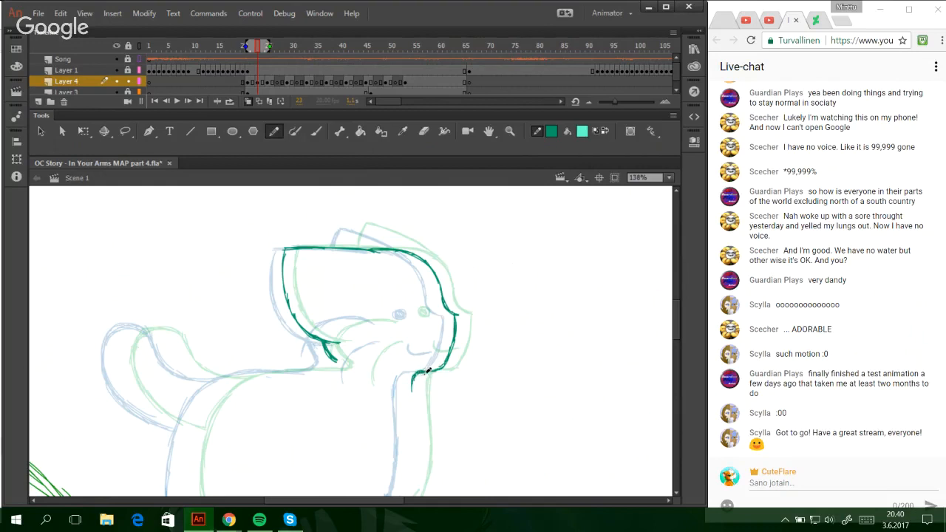
key(ctrl+a)
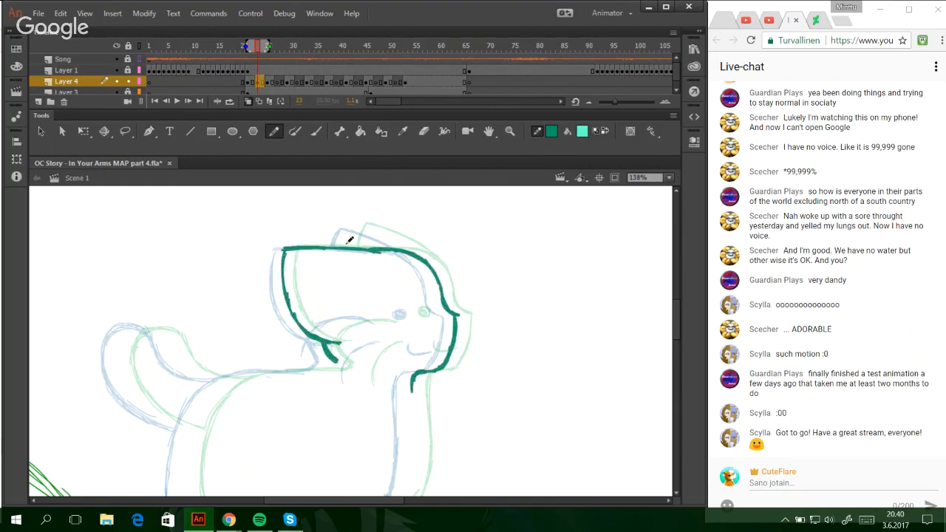
- Draw the far ear above the head on frame 23, select the whole drawing and nudge it slightly upward
mouse_move(345, 245)
mouse_down()
mouse_move(353, 226)
mouse_move(363, 227)
mouse_move(430, 260)
mouse_up()
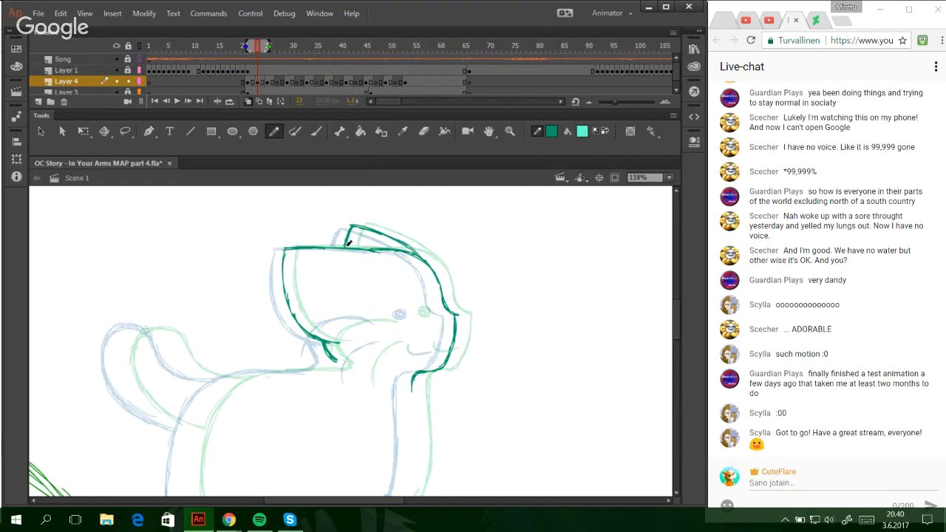
key(ctrl+a)
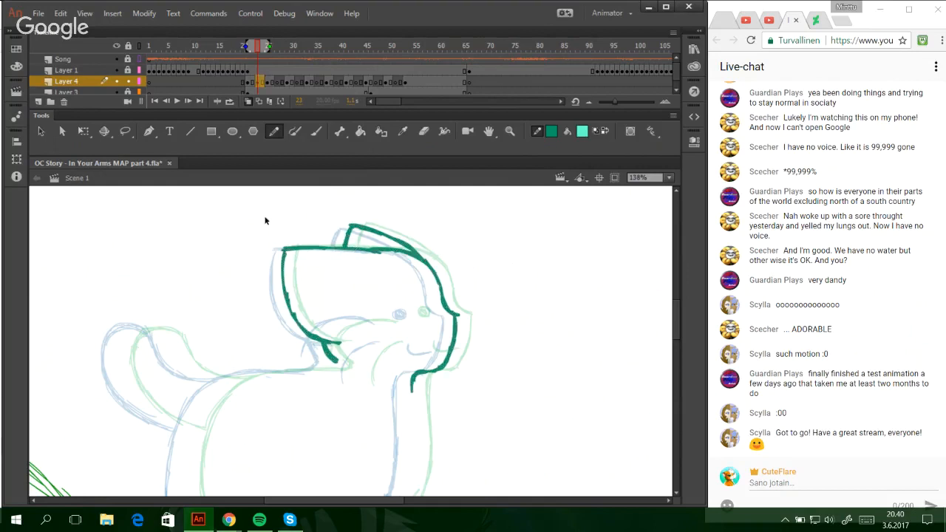
drag(239, 209, 461, 382)
key(Up)
key(Up)
key(Up)
key(Up)
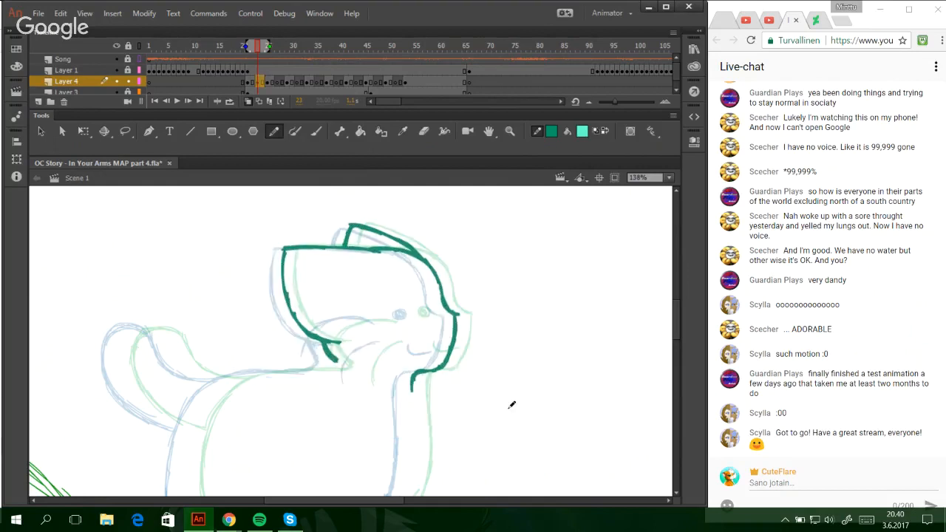
key(Up)
key(Up)
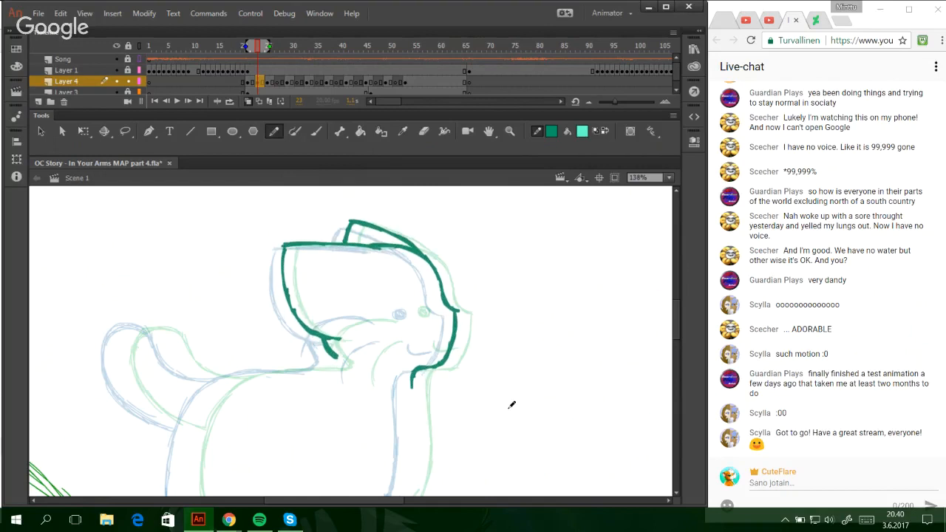
- Compare the pose with frame 24, return to frame 23 and draw the planted front paw with its lower front edge
drag(676, 336, 675, 346)
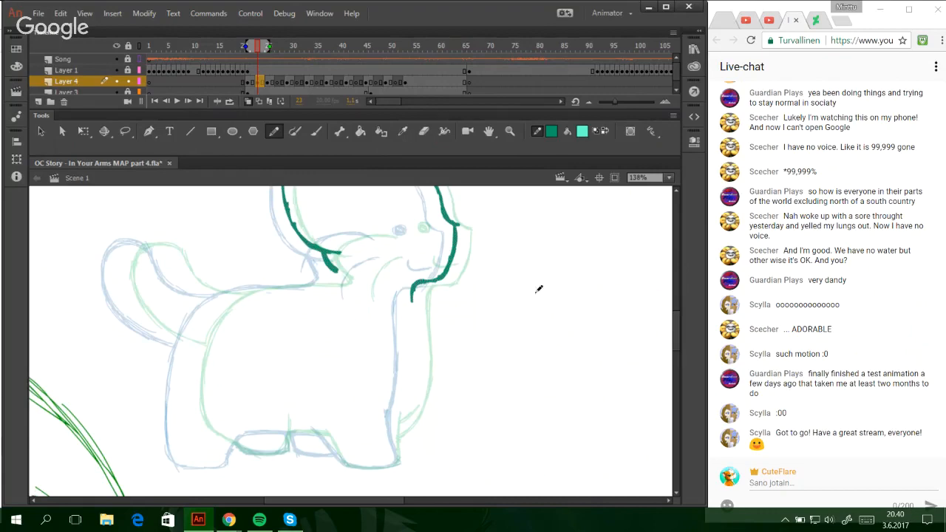
mouse_move(258, 50)
mouse_down()
mouse_move(326, 54)
mouse_move(260, 52)
mouse_up()
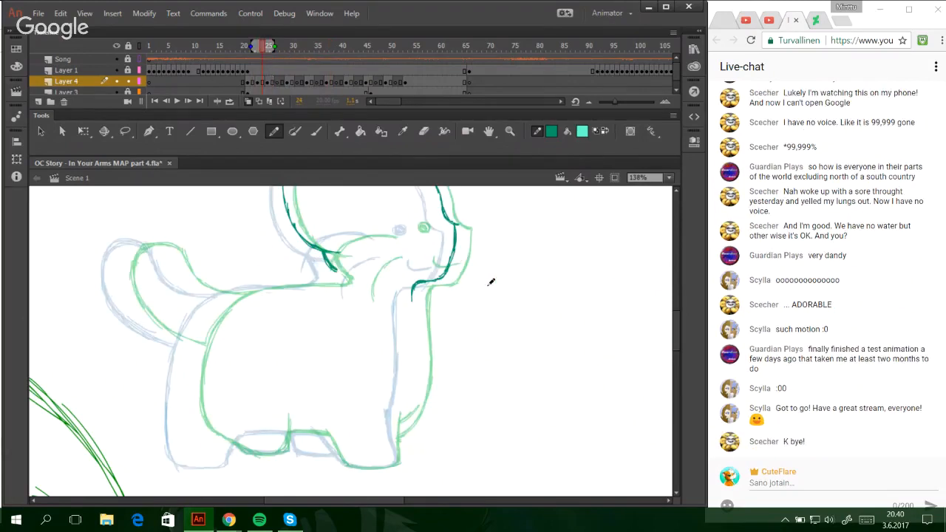
key(comma)
key(comma)
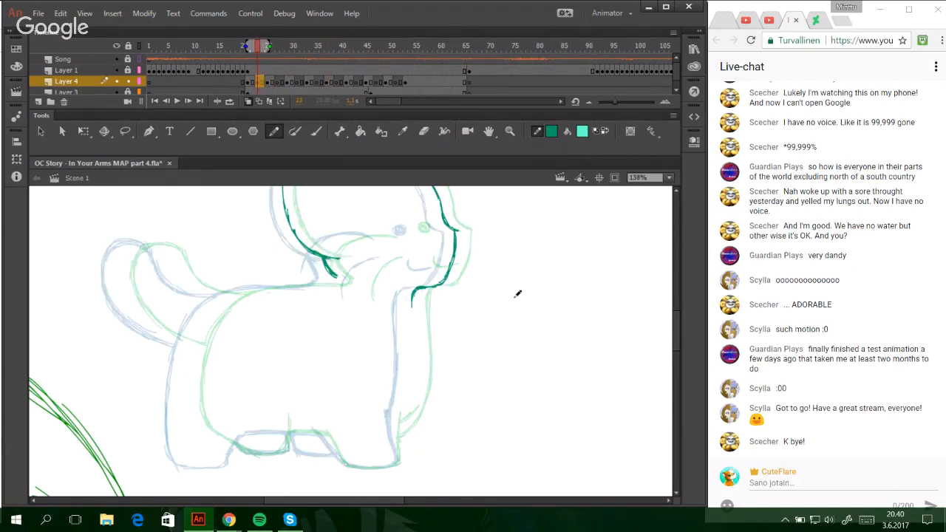
mouse_move(320, 422)
mouse_down()
mouse_move(347, 464)
mouse_move(383, 466)
mouse_move(398, 451)
mouse_move(395, 423)
mouse_up()
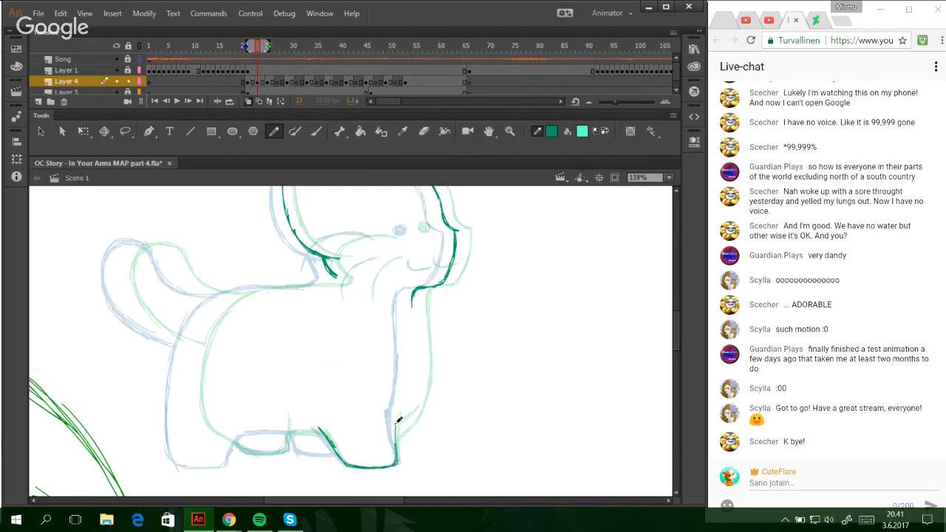
drag(397, 458, 397, 414)
- Draw the chest line from under the chin down to the front paw on frame 23, redoing the first strokes
drag(413, 294, 416, 346)
drag(412, 305, 416, 365)
key(ctrl+z)
key(ctrl+z)
mouse_move(413, 294)
mouse_down()
mouse_move(410, 394)
mouse_move(396, 422)
mouse_move(409, 392)
mouse_move(397, 420)
mouse_up()
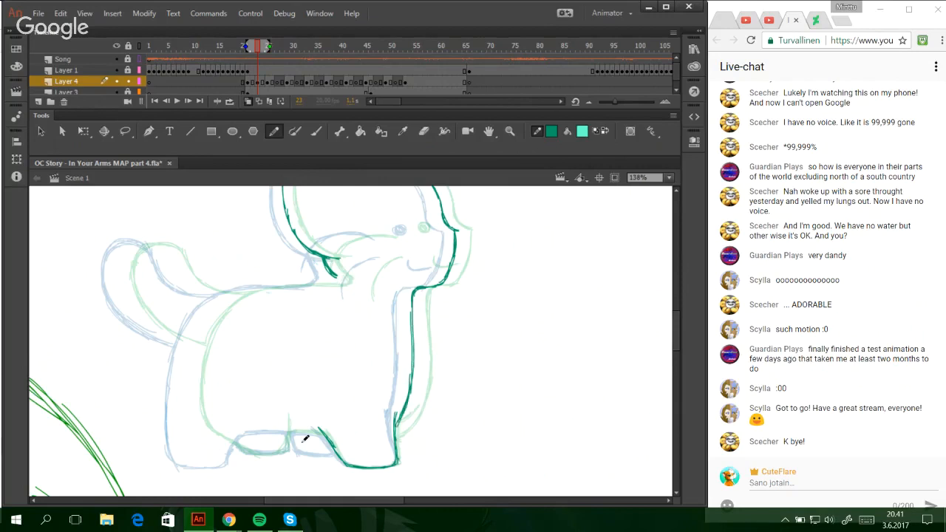
- Draw the curved rump line between the two onion-skinned poses on frame 23, undoing unsatisfactory strokes
mouse_move(212, 303)
mouse_down()
mouse_move(187, 406)
mouse_move(195, 429)
mouse_up()
drag(189, 381, 200, 444)
mouse_move(187, 409)
mouse_down()
mouse_move(196, 451)
mouse_move(229, 457)
mouse_move(206, 455)
mouse_move(253, 436)
mouse_up()
key(ctrl+z)
key(ctrl+z)
key(ctrl+z)
key(ctrl+z)
key(ctrl+z)
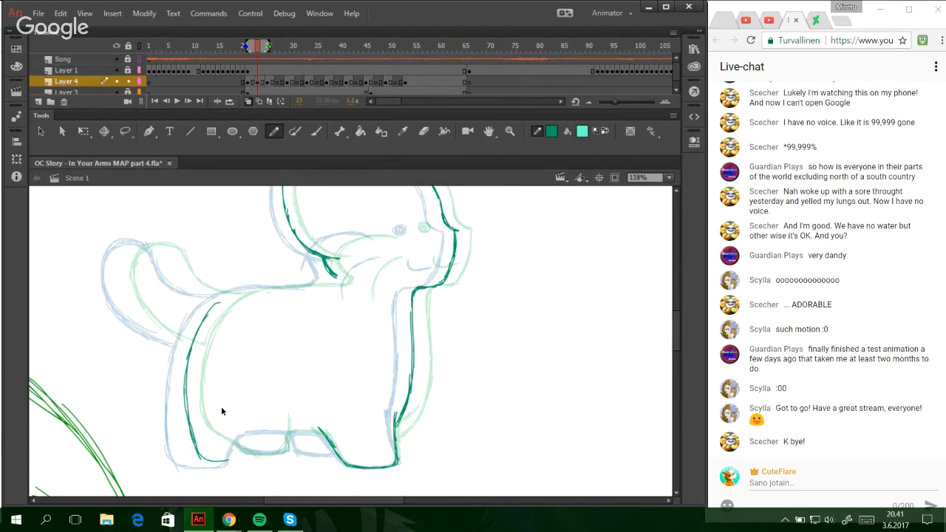
- Redraw the lower back edge of the hind leg and add the rounded hind paw up to the belly
drag(184, 386, 211, 461)
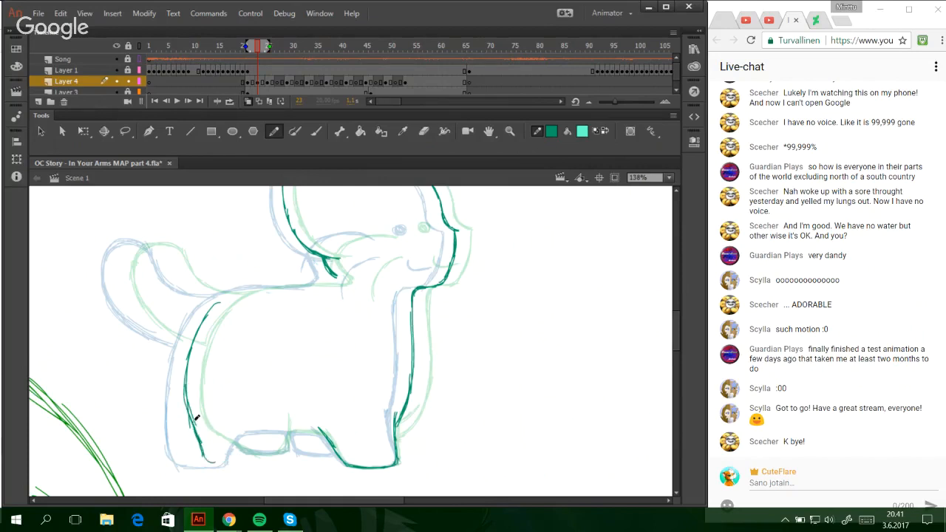
key(ctrl+z)
key(ctrl+z)
key(ctrl+z)
key(ctrl+z)
mouse_move(187, 391)
mouse_down()
mouse_move(207, 459)
mouse_move(204, 452)
mouse_move(233, 457)
mouse_move(218, 461)
mouse_move(207, 444)
mouse_move(242, 459)
mouse_move(225, 450)
mouse_move(263, 427)
mouse_up()
key(ctrl+z)
key(ctrl+z)
key(ctrl+z)
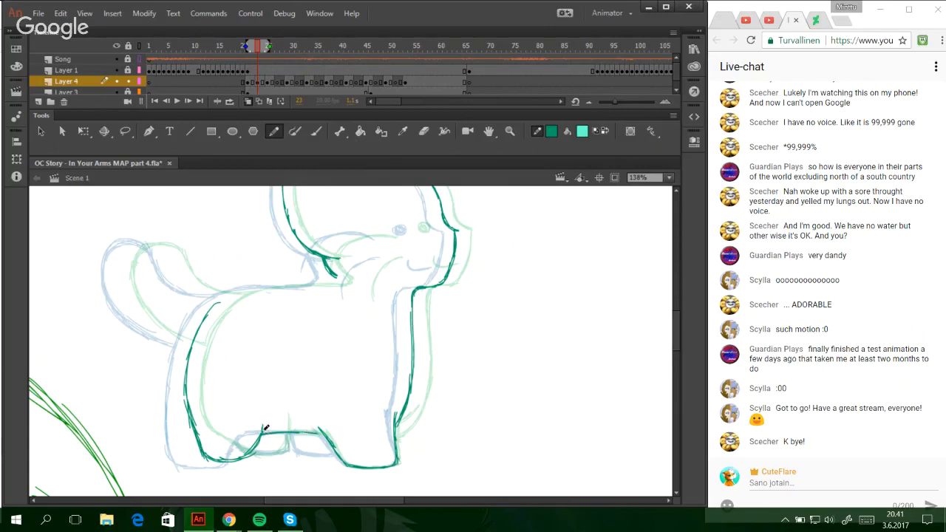
- Draw the belly line between the legs and the small far paw beneath it on frame 23
drag(262, 428, 317, 432)
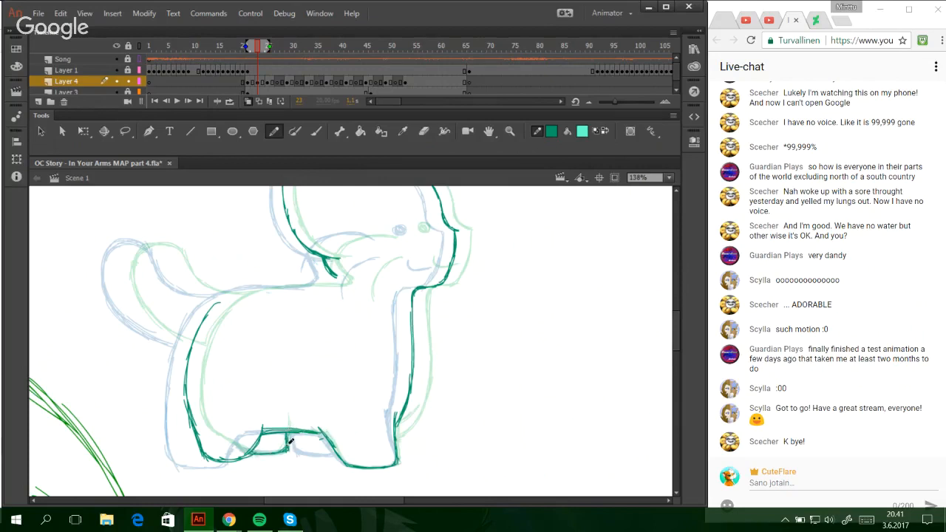
mouse_move(288, 429)
mouse_down()
mouse_move(289, 449)
mouse_move(321, 437)
mouse_move(330, 443)
mouse_up()
key(ctrl+z)
key(ctrl+z)
key(ctrl+z)
- Draw the cat's back from the rump to the nape and add the filled eye on frame 23
mouse_move(203, 319)
mouse_down()
mouse_move(262, 285)
mouse_move(229, 299)
mouse_move(292, 284)
mouse_move(256, 287)
mouse_move(334, 285)
mouse_move(293, 285)
mouse_move(335, 278)
mouse_up()
key(ctrl+z)
key(ctrl+z)
key(ctrl+z)
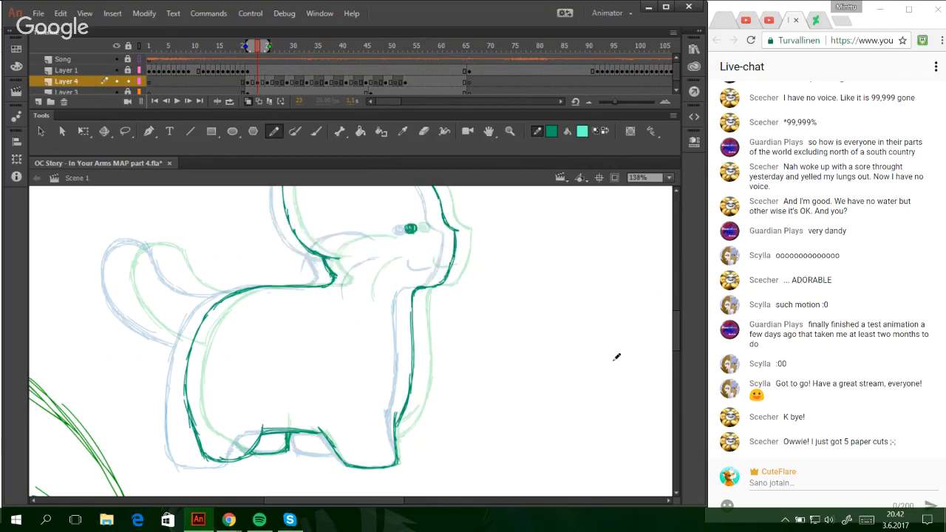
- Draw the raised, curved tail between the onion-skinned tails and join it to the rump on frame 23
drag(675, 324, 677, 309)
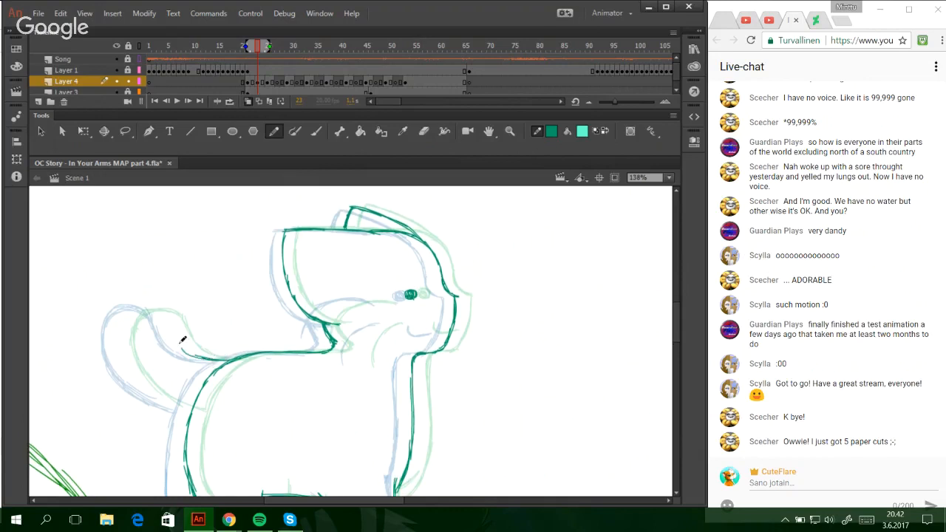
mouse_move(195, 349)
mouse_down()
mouse_move(162, 310)
mouse_move(170, 330)
mouse_move(166, 316)
mouse_move(137, 310)
mouse_move(161, 308)
mouse_move(124, 319)
mouse_move(131, 309)
mouse_move(126, 342)
mouse_move(124, 320)
mouse_move(126, 363)
mouse_up()
drag(153, 388, 191, 411)
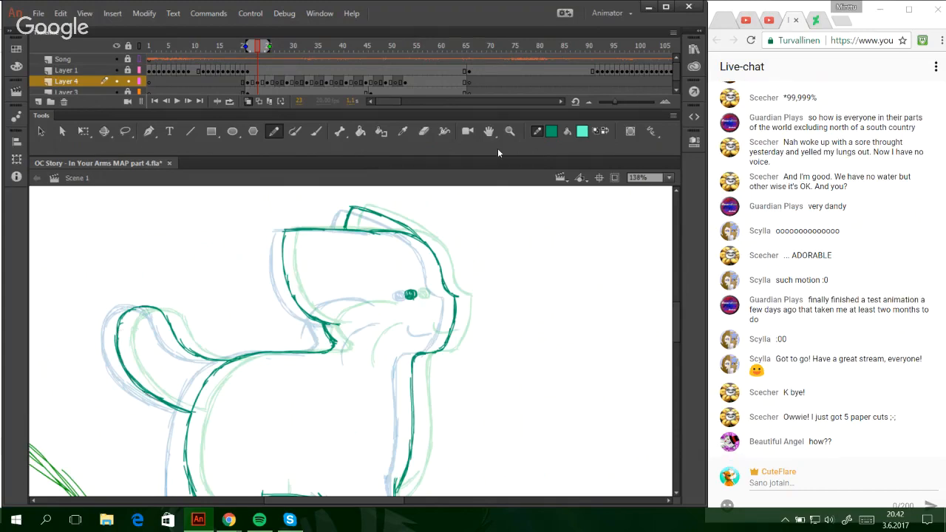
- Zoom in on the face and draw the smiling mouth between the onion-skinned mouths on frame 23
click(509, 130)
drag(677, 327, 679, 345)
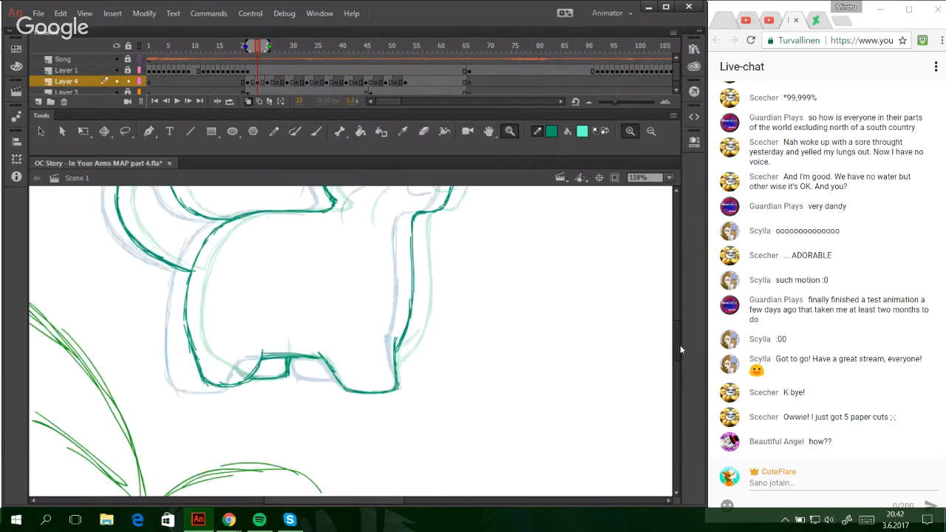
drag(568, 273, 215, 199)
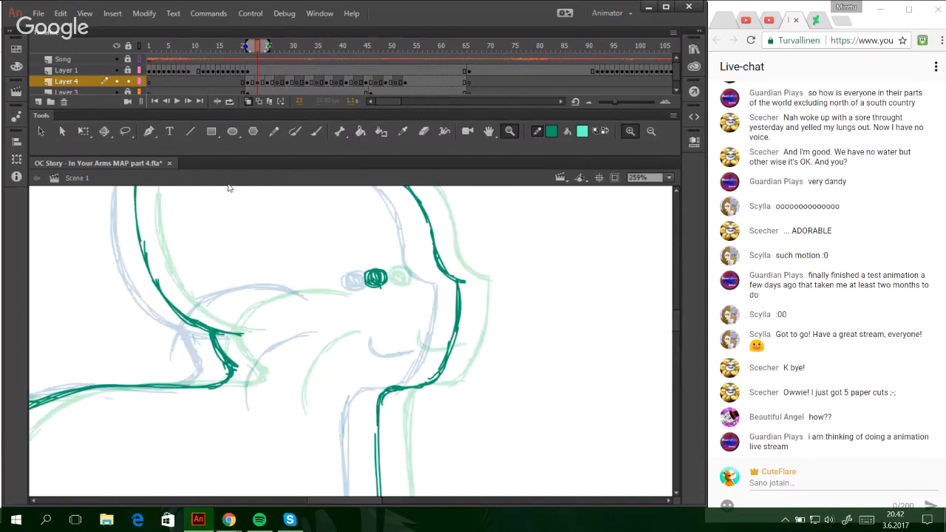
click(272, 132)
mouse_move(392, 334)
mouse_down()
mouse_move(391, 347)
mouse_move(436, 344)
mouse_up()
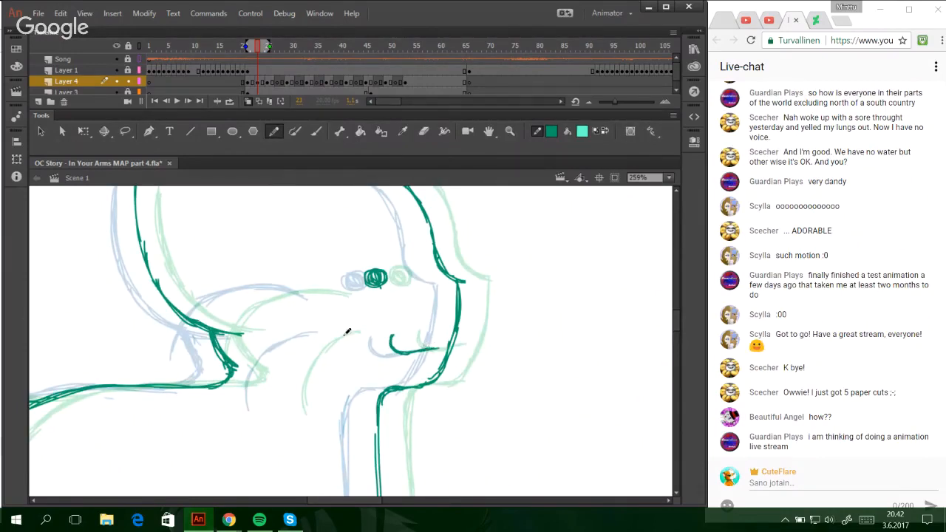
- Draw the curved cheek line behind the mouth on frame 23 and try a curve from the nape toward the eye
mouse_move(275, 411)
mouse_down()
mouse_move(297, 360)
mouse_move(282, 390)
mouse_move(290, 354)
mouse_move(313, 341)
mouse_up()
key(ctrl+z)
key(ctrl+z)
drag(280, 369, 338, 333)
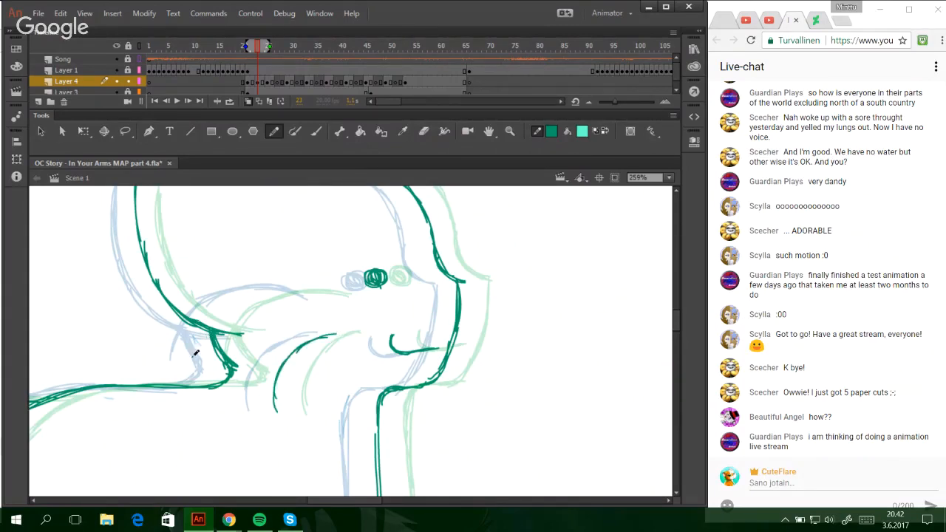
mouse_move(196, 359)
mouse_down()
mouse_move(231, 306)
mouse_move(327, 287)
mouse_up()
key(ctrl+z)
- On Layer 4 frame 27, draw the curved back edge of the head between the onion-skinned poses, redoing unsatisfactory strokes
click(278, 83)
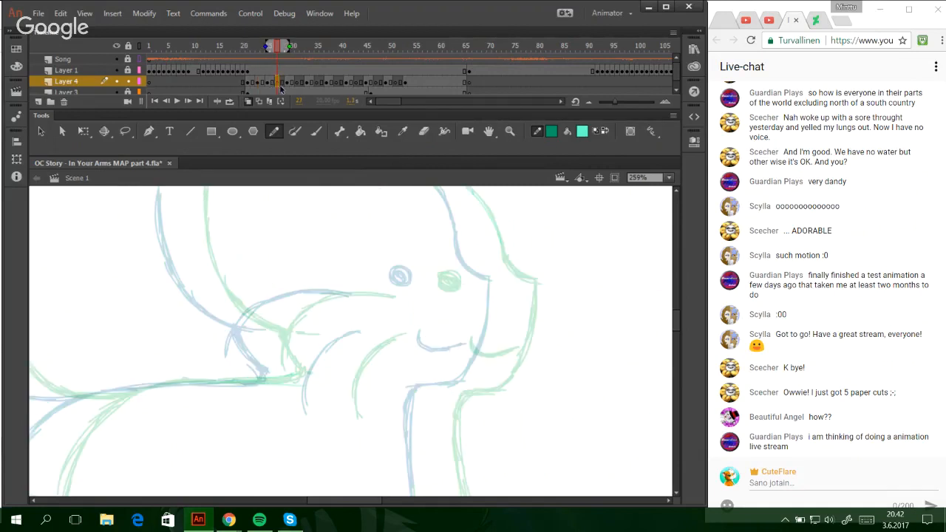
drag(673, 321, 672, 314)
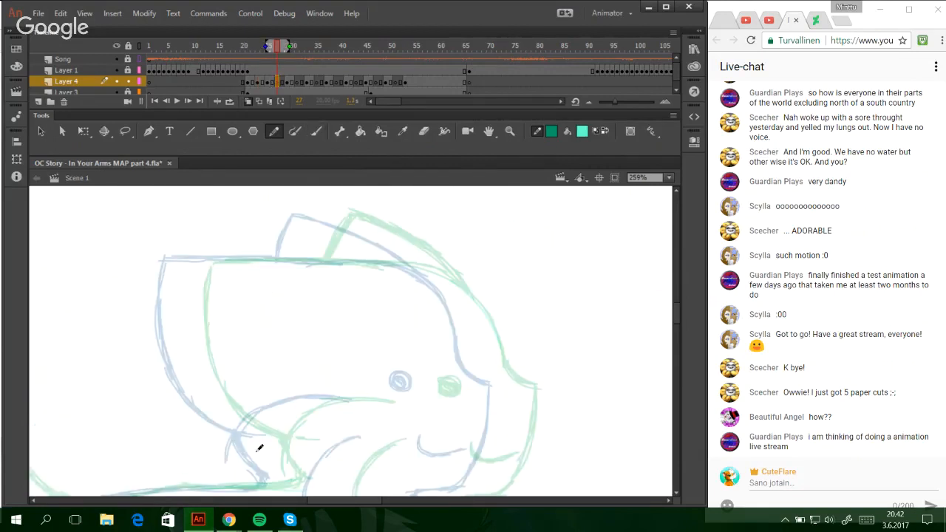
mouse_move(297, 438)
mouse_down()
mouse_move(239, 430)
mouse_move(250, 433)
mouse_move(200, 385)
mouse_up()
key(ctrl+z)
key(ctrl+z)
key(ctrl+z)
key(ctrl+z)
drag(232, 421, 187, 341)
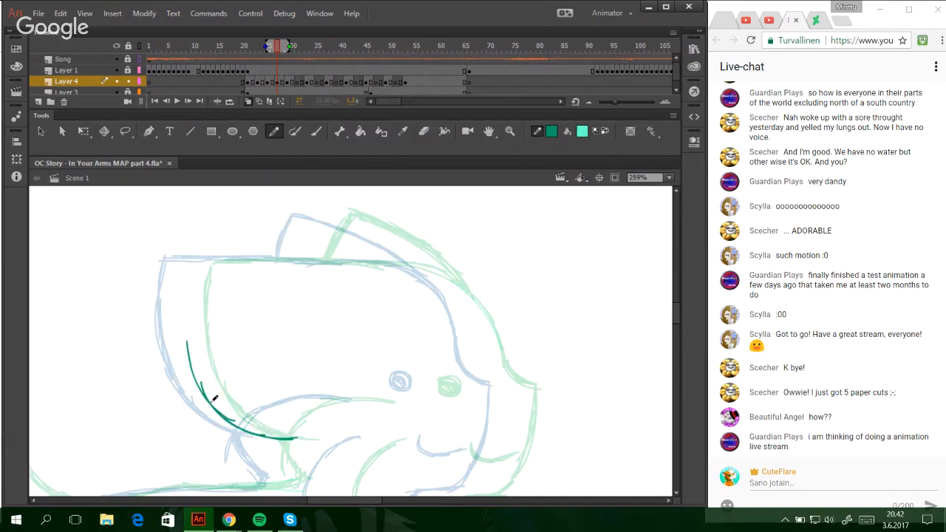
drag(212, 402, 183, 301)
mouse_move(198, 386)
mouse_down()
mouse_move(185, 263)
mouse_move(255, 261)
mouse_up()
key(ctrl+z)
key(ctrl+z)
- Draw the flat top of the head and continue it down the forehead to the nose on frame 27
drag(191, 265, 352, 263)
mouse_move(281, 262)
mouse_down()
mouse_move(362, 266)
mouse_move(346, 263)
mouse_up()
key(ctrl+z)
mouse_move(271, 262)
mouse_down()
mouse_move(360, 266)
mouse_move(230, 263)
mouse_move(291, 260)
mouse_up()
key(ctrl+z)
key(ctrl+z)
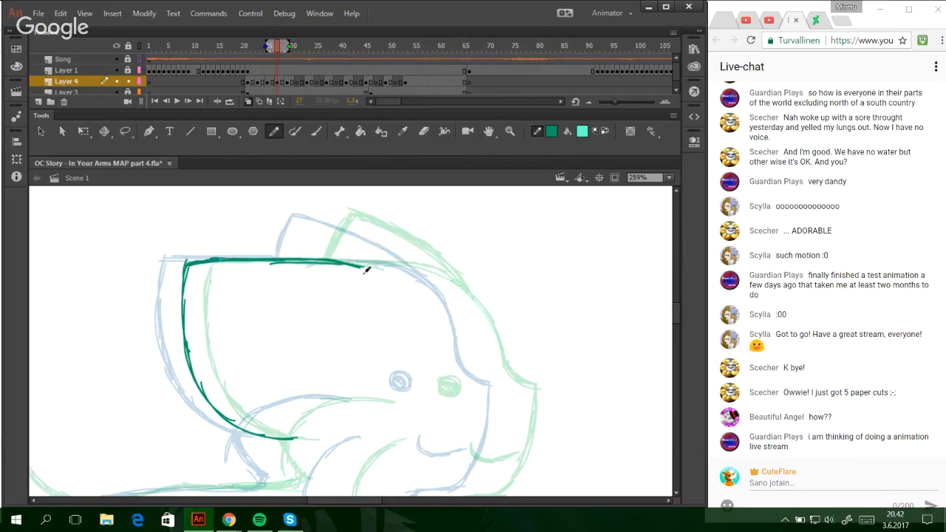
drag(348, 261, 408, 267)
key(ctrl+z)
mouse_move(337, 262)
mouse_down()
mouse_move(432, 269)
mouse_move(478, 330)
mouse_move(494, 374)
mouse_move(482, 351)
mouse_move(512, 386)
mouse_up()
key(ctrl+z)
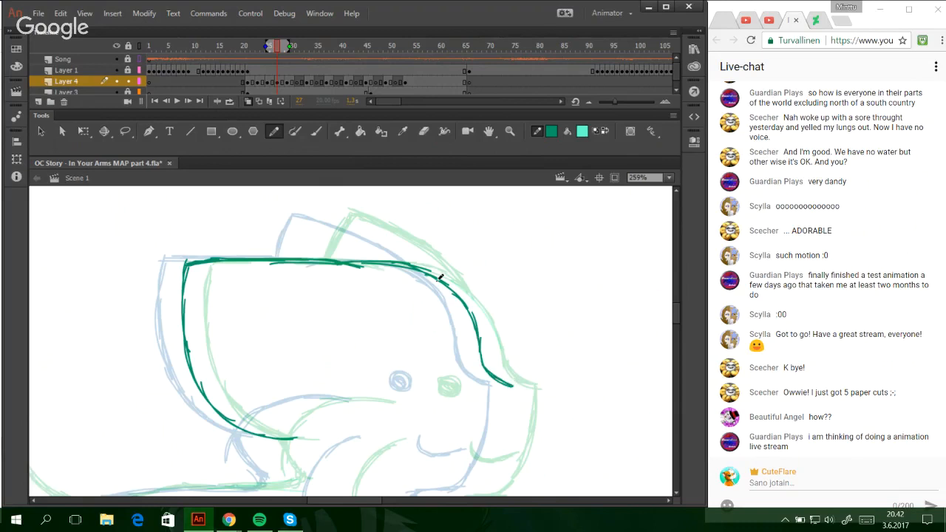
- Draw the far ear above the head on frame 27 and join its edge to the forehead
mouse_move(299, 262)
mouse_down()
mouse_move(317, 213)
mouse_move(398, 242)
mouse_up()
drag(325, 213, 431, 259)
mouse_move(364, 219)
mouse_down()
mouse_move(419, 252)
mouse_move(450, 287)
mouse_up()
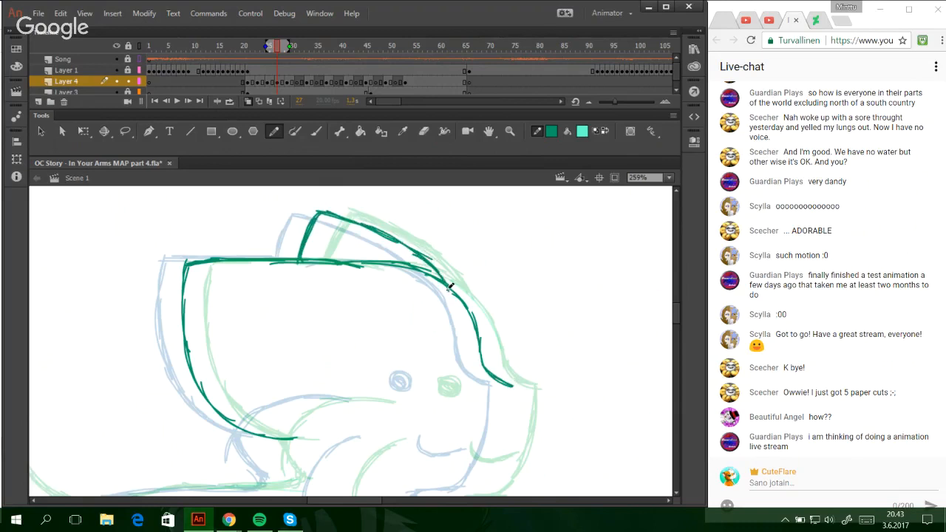
- Draw the short nape line, the muzzle and chin profile, and the upper chest line on frame 27
scroll(675, 318, down, 5)
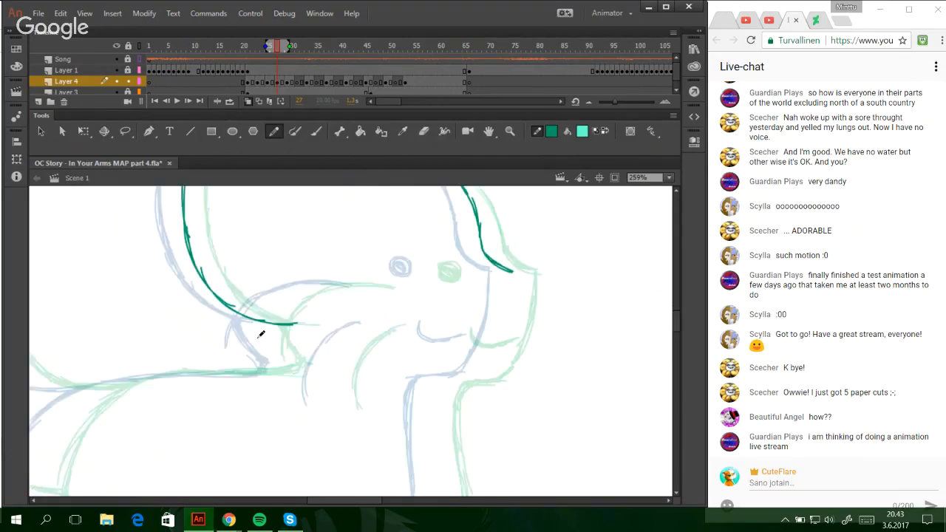
drag(261, 321, 290, 364)
drag(509, 266, 501, 341)
mouse_move(510, 303)
mouse_down()
mouse_move(495, 358)
mouse_move(441, 382)
mouse_move(433, 419)
mouse_up()
key(ctrl+z)
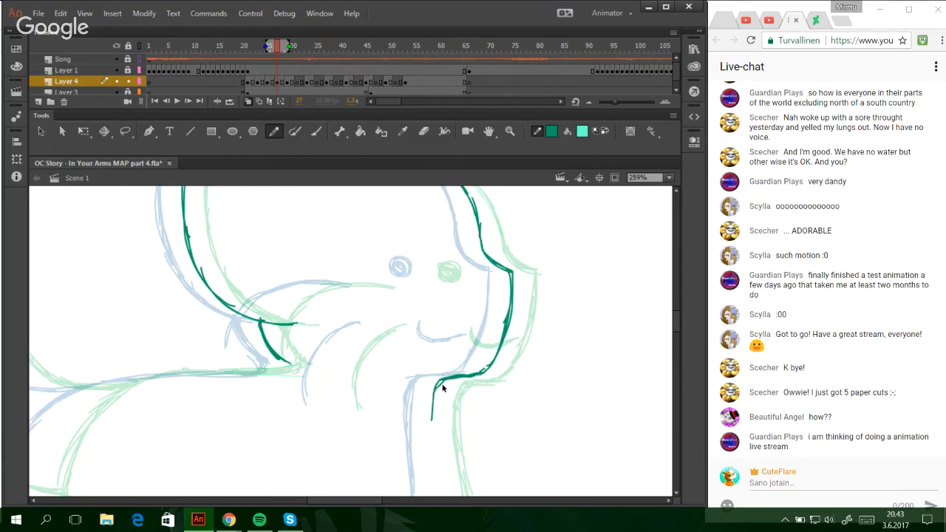
key(ctrl+z)
key(ctrl+z)
mouse_move(444, 380)
mouse_down()
mouse_move(434, 391)
mouse_move(446, 510)
mouse_up()
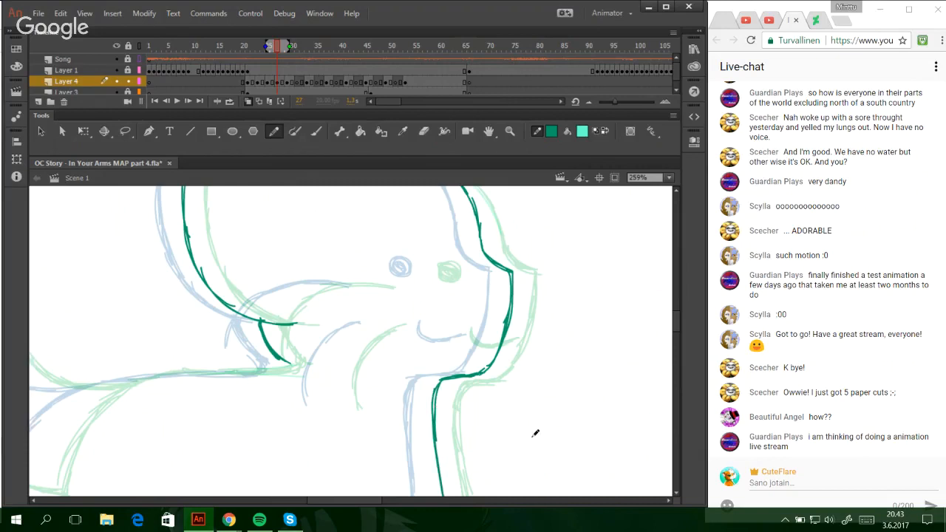
- Draw the planted front paw with its back edge and rounded sole on frame 27, redoing unsatisfactory strokes
drag(675, 316, 674, 333)
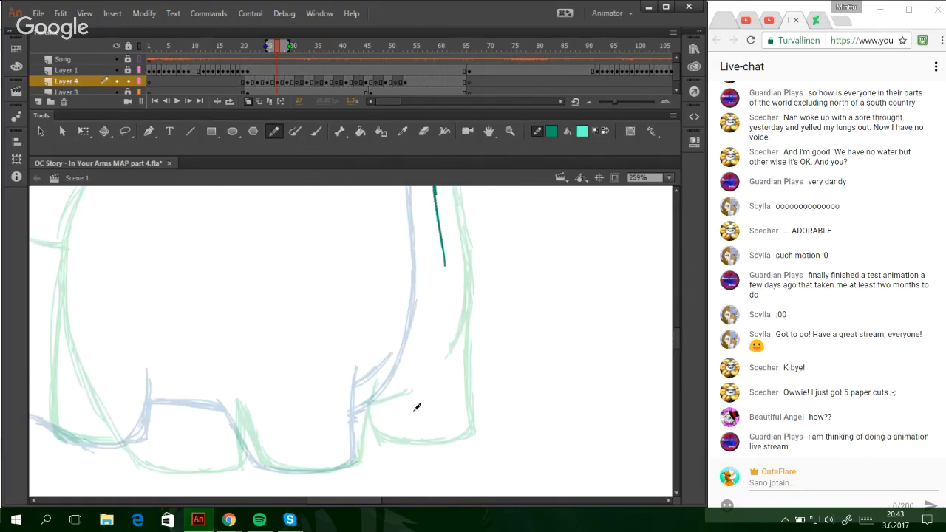
mouse_move(228, 406)
mouse_down()
mouse_move(255, 456)
mouse_move(282, 465)
mouse_move(264, 463)
mouse_move(345, 468)
mouse_up()
key(ctrl+z)
key(ctrl+z)
key(ctrl+z)
mouse_move(285, 470)
mouse_down()
mouse_move(345, 463)
mouse_move(356, 450)
mouse_move(359, 417)
mouse_up()
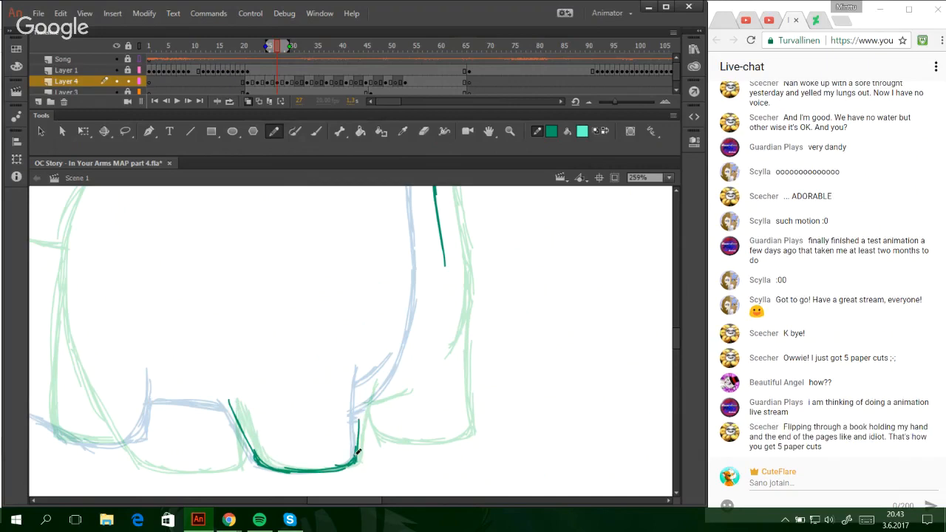
- Extend the planted leg's front edge upward and draw the short curved line where it meets the other front leg
mouse_move(355, 456)
mouse_down()
mouse_move(361, 380)
mouse_move(366, 387)
mouse_move(399, 368)
mouse_move(366, 388)
mouse_move(401, 369)
mouse_up()
key(ctrl+z)
drag(362, 387, 396, 374)
key(ctrl+z)
key(ctrl+z)
key(ctrl+z)
drag(362, 392, 399, 372)
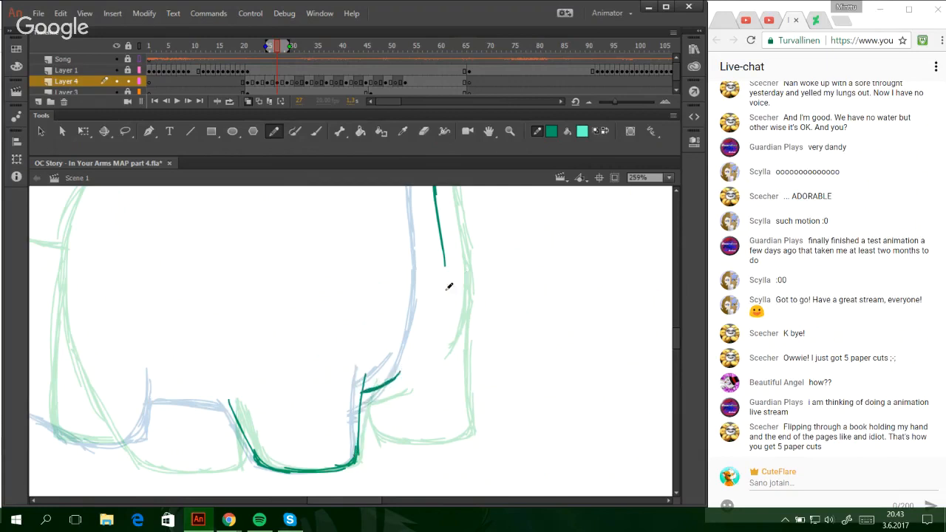
- Draw the rounded underside of the raised front paw beside the planted leg on frame 27, redoing strokes
mouse_move(362, 396)
mouse_down()
mouse_move(391, 419)
mouse_move(379, 428)
mouse_move(414, 424)
mouse_move(392, 411)
mouse_move(435, 413)
mouse_up()
key(ctrl+z)
mouse_move(386, 430)
mouse_down()
mouse_move(443, 400)
mouse_move(447, 368)
mouse_up()
key(ctrl+z)
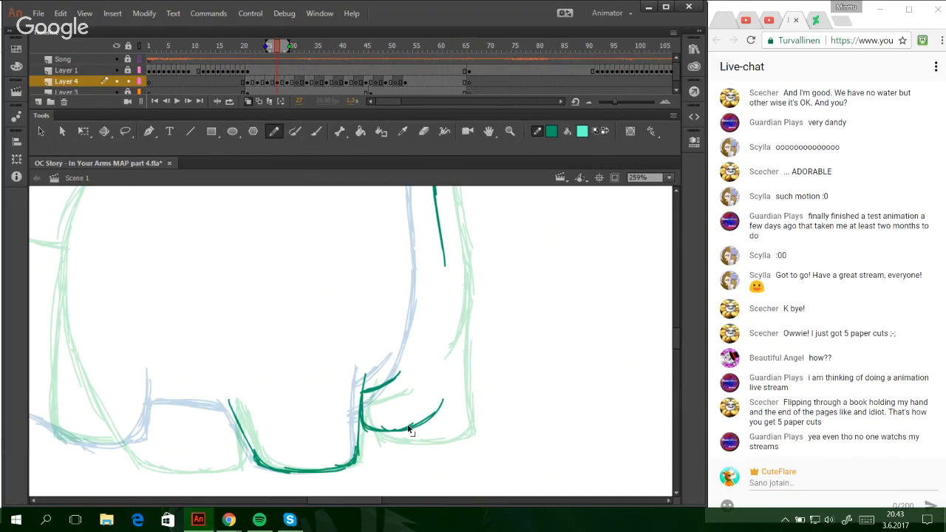
key(ctrl+z)
- Draw the front edge of the raised leg from its paw up to the chest line on frame 27, redoing strokes
drag(399, 430, 450, 257)
drag(450, 329, 446, 243)
drag(450, 307, 440, 220)
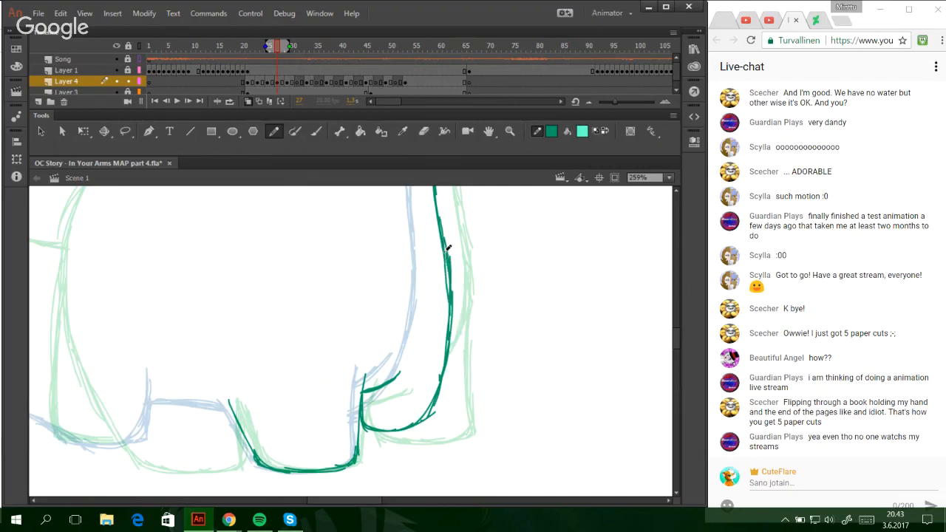
key(ctrl+z)
drag(447, 340, 438, 238)
drag(447, 321, 433, 215)
key(ctrl+z)
drag(448, 299, 433, 189)
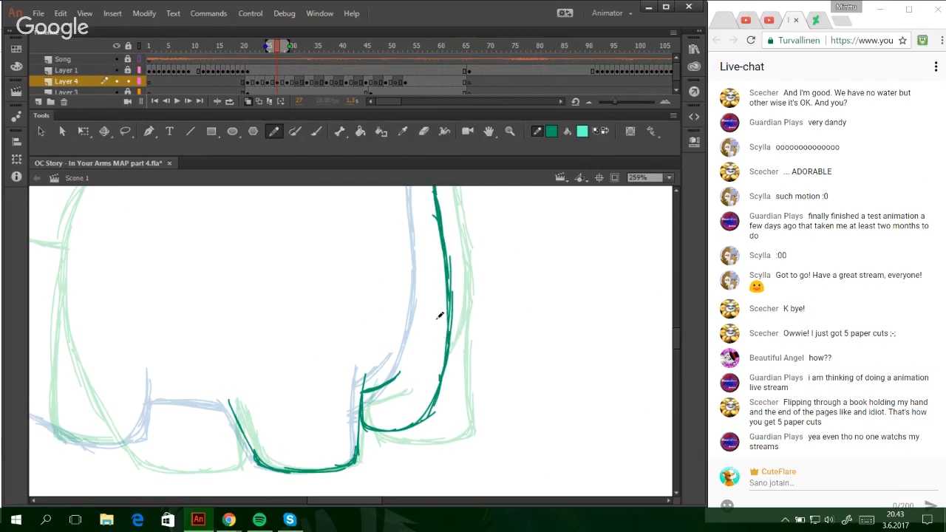
- Delete the stray stroke on the raised front leg, then draw the cat's filled eye and smiling mouth on frame 27
ctrl+click(434, 217)
key(Delete)
scroll(676, 334, up, 10)
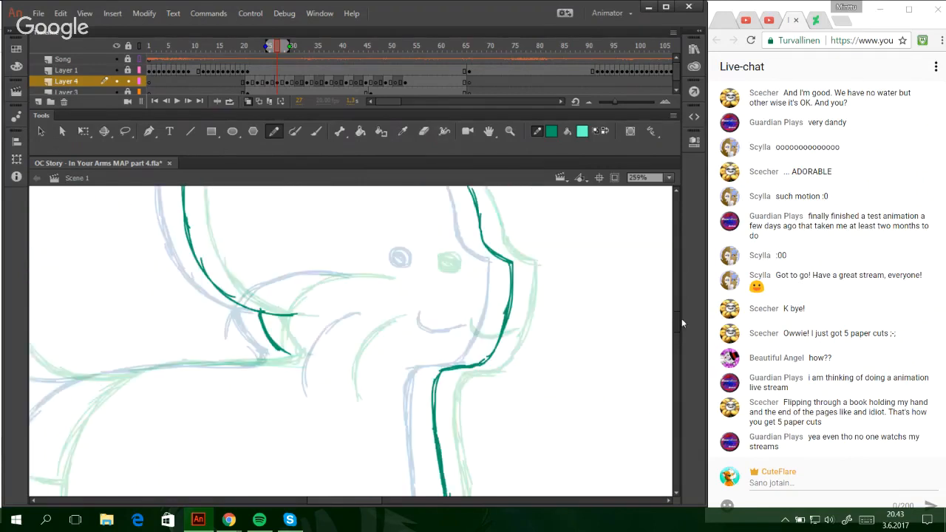
scroll(682, 318, up, 3)
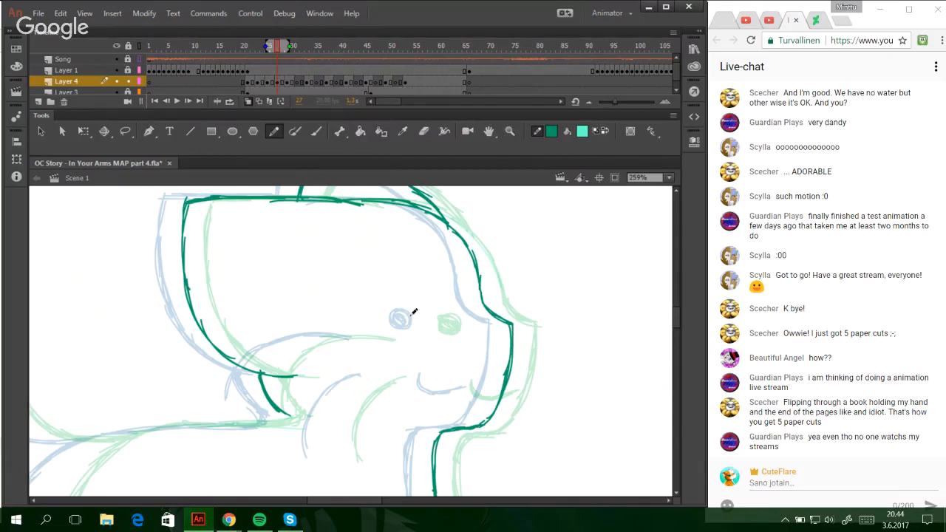
mouse_move(413, 311)
mouse_down()
mouse_move(416, 325)
mouse_move(433, 316)
mouse_move(425, 330)
mouse_move(427, 320)
mouse_up()
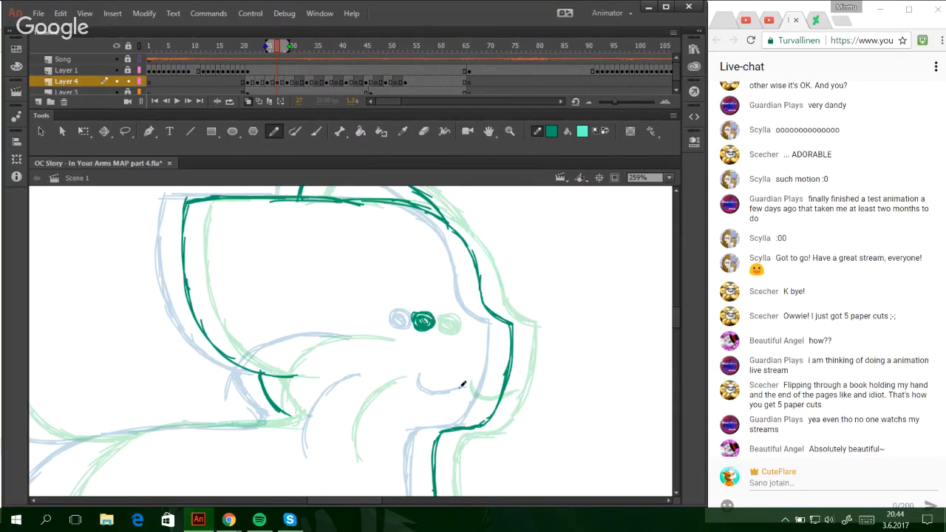
mouse_move(441, 377)
mouse_down()
mouse_move(447, 392)
mouse_move(477, 388)
mouse_up()
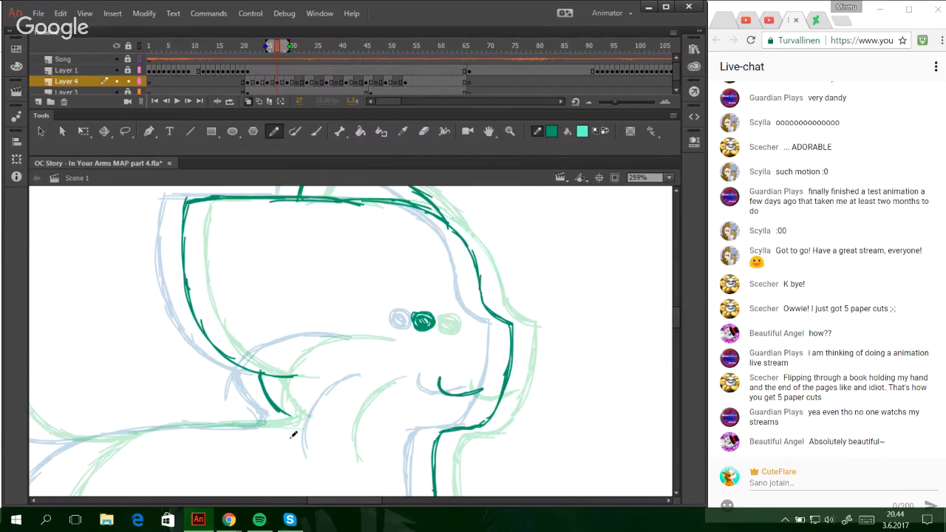
- Draw the two curved cheek fur lines between the onion-skin versions on frame 27, redoing unsatisfactory strokes
drag(340, 462, 358, 392)
key(ctrl+z)
mouse_move(336, 460)
mouse_down()
mouse_move(351, 396)
mouse_move(366, 388)
mouse_move(351, 395)
mouse_up()
key(ctrl+z)
key(ctrl+z)
mouse_move(330, 439)
mouse_down()
mouse_move(361, 385)
mouse_move(384, 370)
mouse_up()
key(ctrl+z)
mouse_move(256, 401)
mouse_down()
mouse_move(306, 338)
mouse_move(375, 340)
mouse_up()
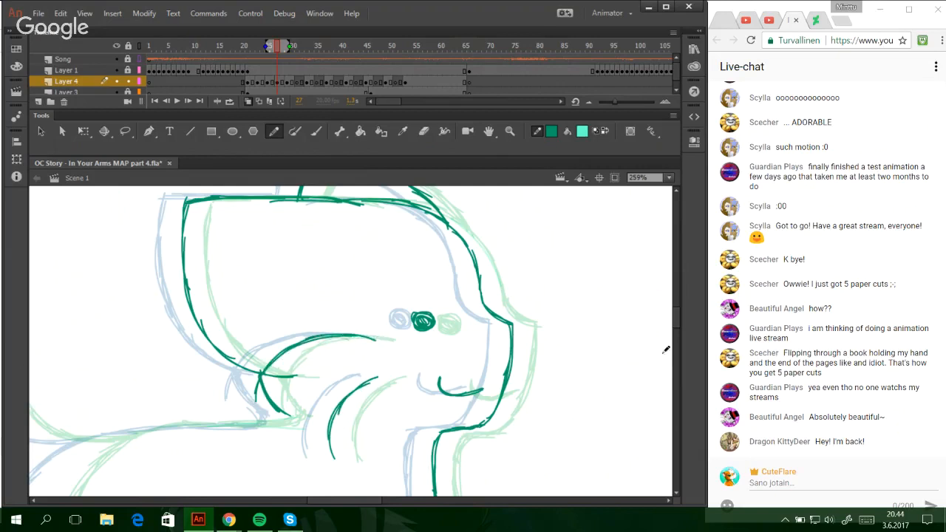
- Draw the back edge of the hind leg curving down to the foot on frame 27, redoing the first strokes
drag(673, 322, 675, 340)
mouse_move(344, 500)
mouse_down()
mouse_move(492, 510)
mouse_move(336, 519)
mouse_up()
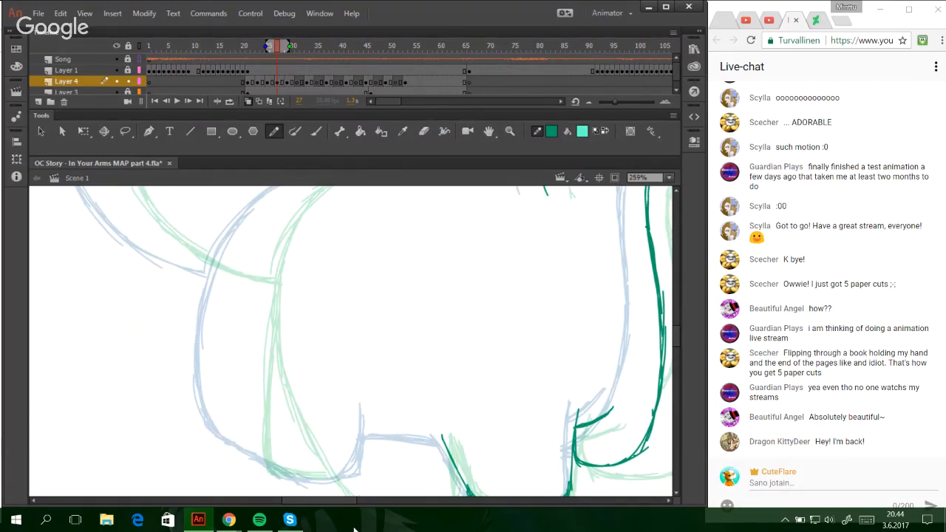
drag(266, 217, 240, 327)
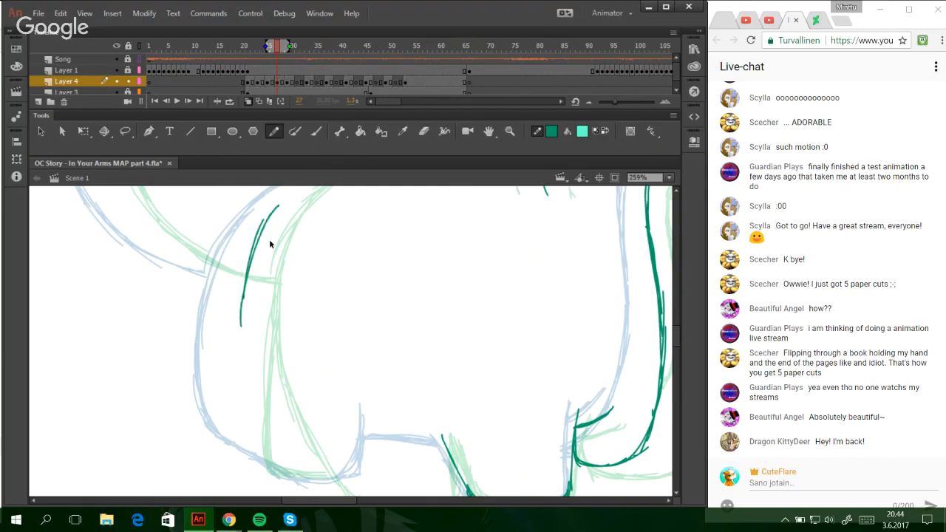
key(ctrl+z)
key(ctrl+z)
drag(287, 204, 252, 258)
drag(270, 218, 249, 367)
drag(248, 279, 255, 393)
mouse_move(241, 329)
mouse_down()
mouse_move(270, 419)
mouse_move(309, 471)
mouse_up()
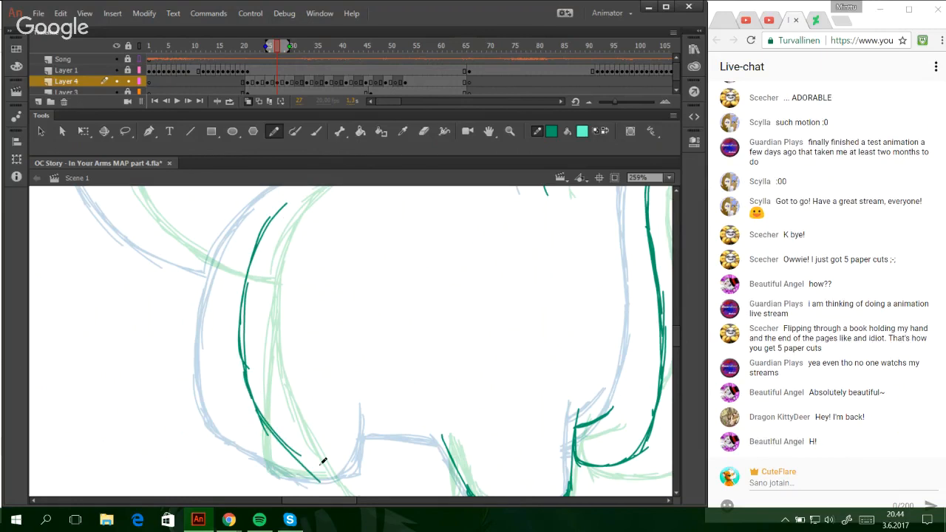
- Draw the hind paw's rounded sole and front edge, and join it to the planted leg with a short belly line
scroll(315, 347, down, 3)
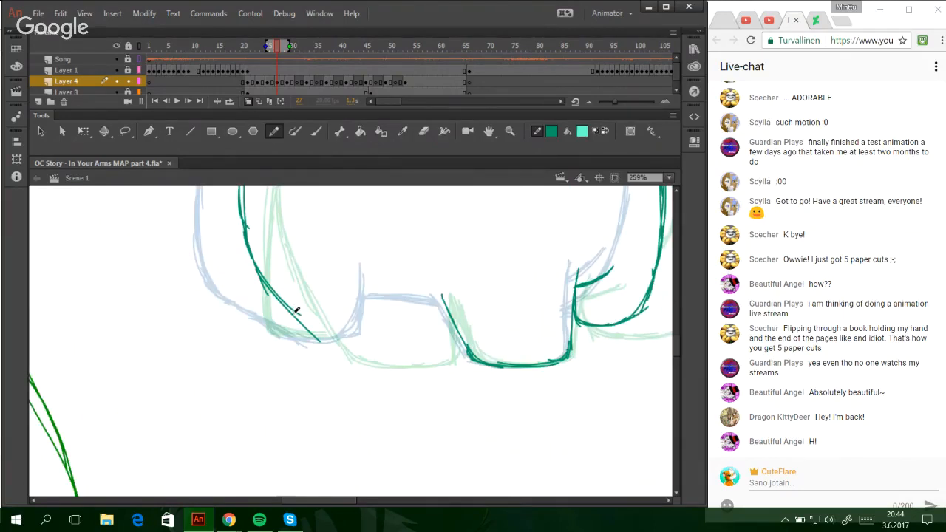
mouse_move(275, 300)
mouse_down()
mouse_move(324, 344)
mouse_move(399, 351)
mouse_up()
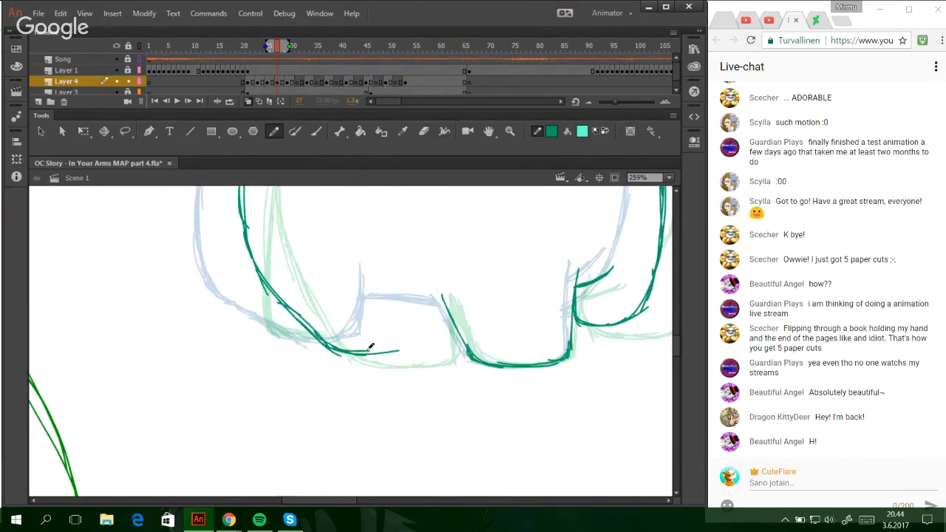
drag(337, 349, 411, 343)
drag(354, 348, 410, 321)
key(ctrl+z)
key(ctrl+z)
key(ctrl+z)
drag(340, 348, 395, 350)
mouse_move(342, 353)
mouse_down()
mouse_move(407, 338)
mouse_move(416, 317)
mouse_move(396, 345)
mouse_move(415, 316)
mouse_move(415, 291)
mouse_up()
key(ctrl+z)
mouse_move(412, 326)
mouse_down()
mouse_move(414, 286)
mouse_move(442, 299)
mouse_up()
drag(413, 296, 445, 299)
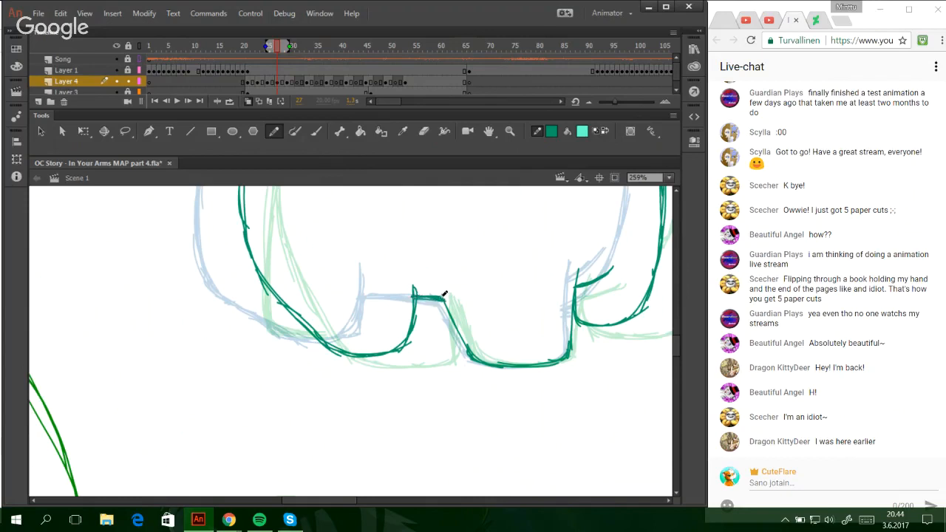
- Sketch the other hind paw's lower edge behind the near hind leg and delete the unwanted stroke
mouse_move(263, 273)
mouse_down()
mouse_move(273, 331)
mouse_move(326, 341)
mouse_up()
ctrl+click(328, 342)
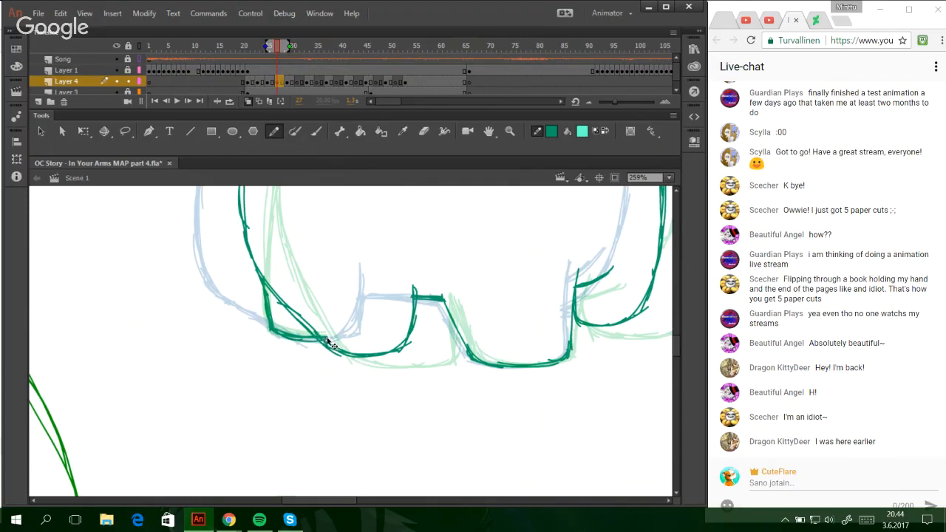
key(Delete)
- Extend the hind leg's edge over the rump and draw the back line up to the neck on frame 27
drag(674, 345, 672, 331)
drag(256, 320, 336, 246)
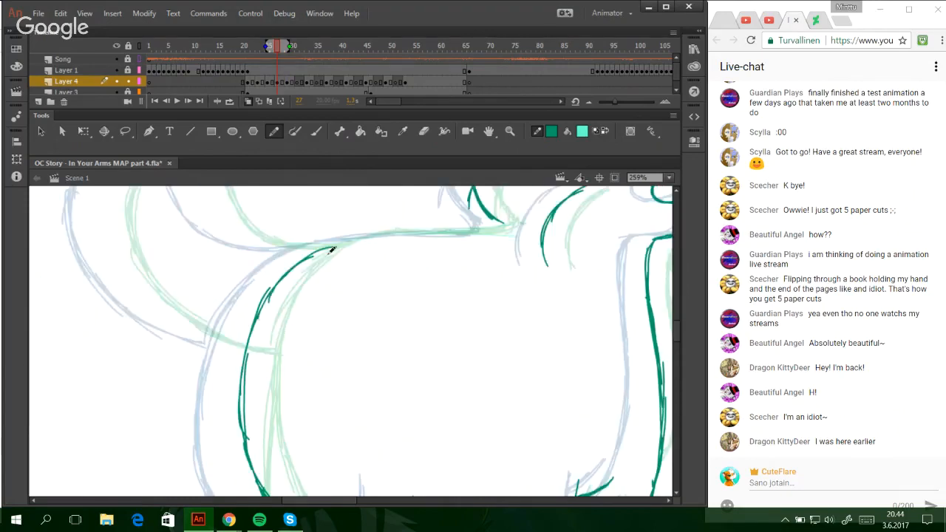
mouse_move(265, 298)
mouse_down()
mouse_move(346, 237)
mouse_move(376, 235)
mouse_up()
key(ctrl+z)
key(ctrl+y)
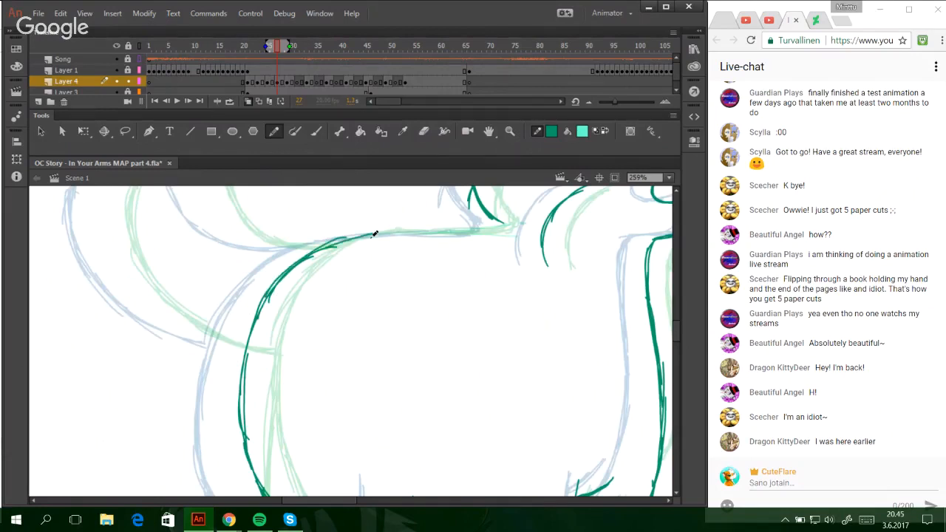
drag(315, 252, 477, 231)
mouse_move(411, 233)
mouse_down()
mouse_move(490, 232)
mouse_move(492, 220)
mouse_move(481, 230)
mouse_up()
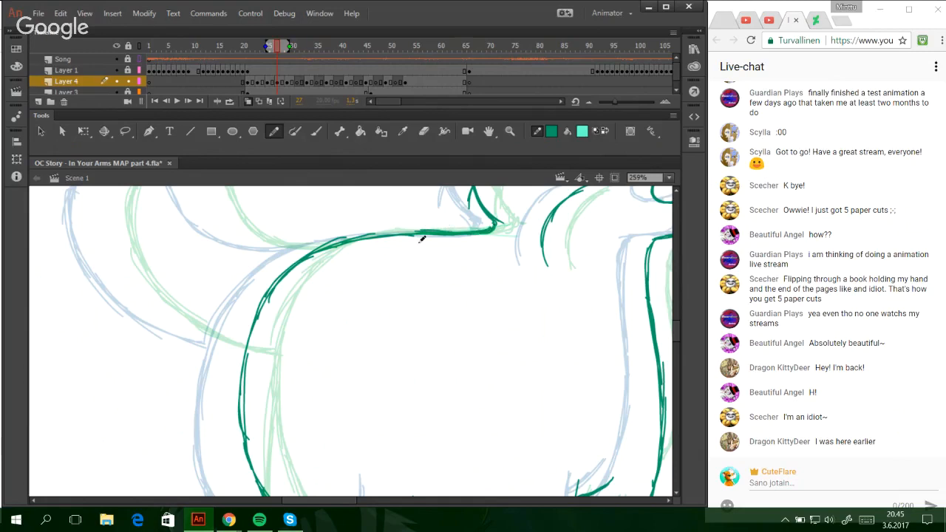
- Draw the tail's upper edge from the rump toward its tip on frame 27, redoing unsatisfactory strokes
drag(340, 501, 318, 500)
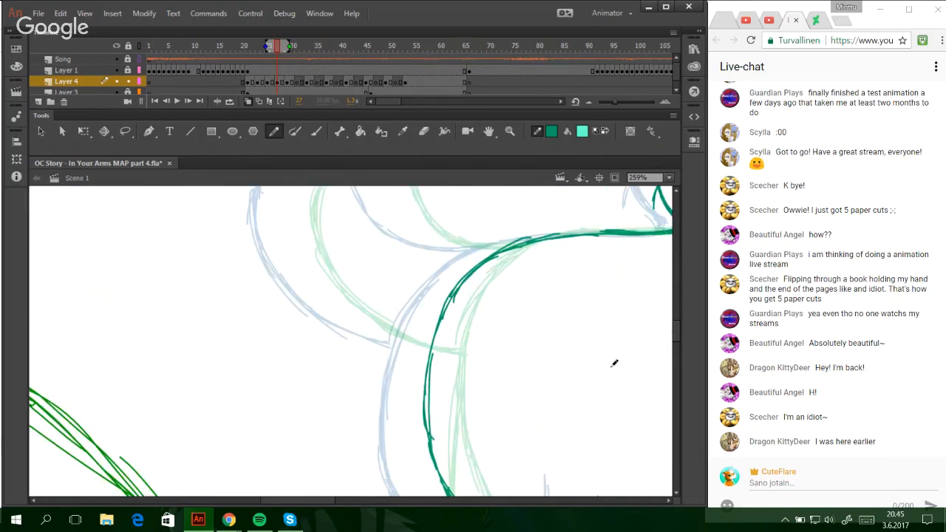
drag(678, 329, 675, 317)
drag(515, 387, 422, 374)
key(ctrl+z)
key(ctrl+z)
key(ctrl+z)
mouse_move(501, 390)
mouse_down()
mouse_move(430, 380)
mouse_move(401, 363)
mouse_up()
key(ctrl+z)
key(ctrl+z)
mouse_move(515, 383)
mouse_down()
mouse_move(433, 380)
mouse_move(374, 319)
mouse_up()
mouse_move(439, 382)
mouse_down()
mouse_move(358, 300)
mouse_move(324, 296)
mouse_up()
key(ctrl+z)
- Draw the tail's rounded tip and underside back to the hind leg, redoing the first stroke
mouse_move(362, 301)
mouse_down()
mouse_move(301, 302)
mouse_move(286, 325)
mouse_move(288, 370)
mouse_move(338, 443)
mouse_move(432, 493)
mouse_up()
key(ctrl+z)
mouse_move(431, 492)
mouse_down()
mouse_move(333, 442)
mouse_move(285, 365)
mouse_up()
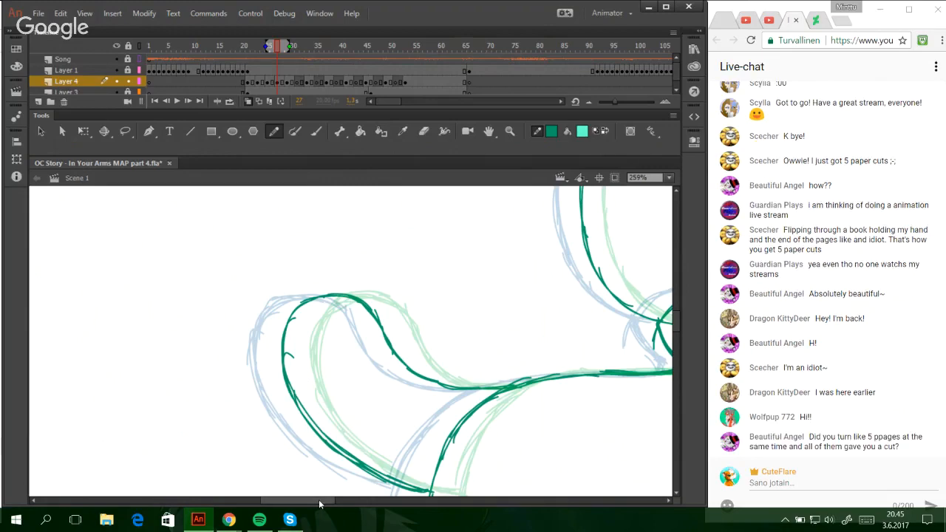
- Go to frame 31 on Layer 4 and draw the filled eye and smiling mouth midway between the onion-skin versions
drag(318, 501, 373, 505)
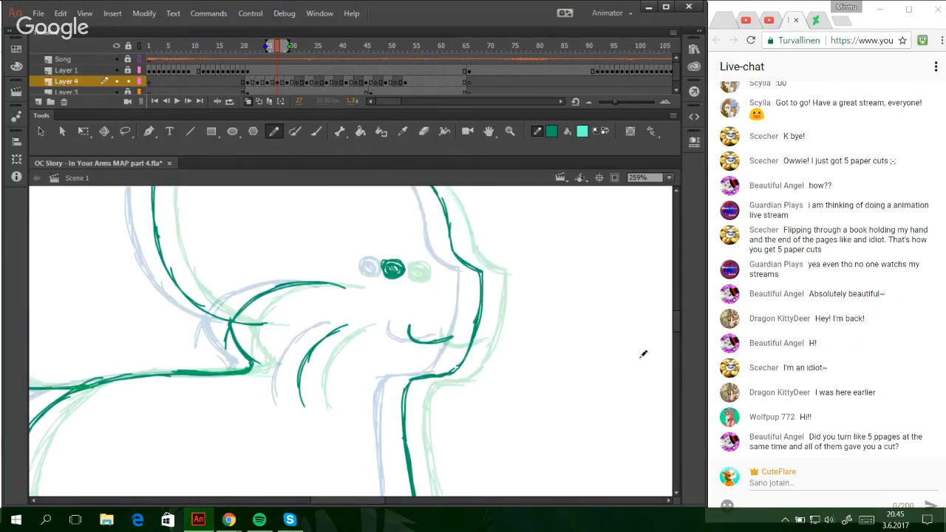
mouse_move(670, 327)
mouse_down()
mouse_move(675, 353)
mouse_move(665, 323)
mouse_up()
scroll(665, 323, down, 3)
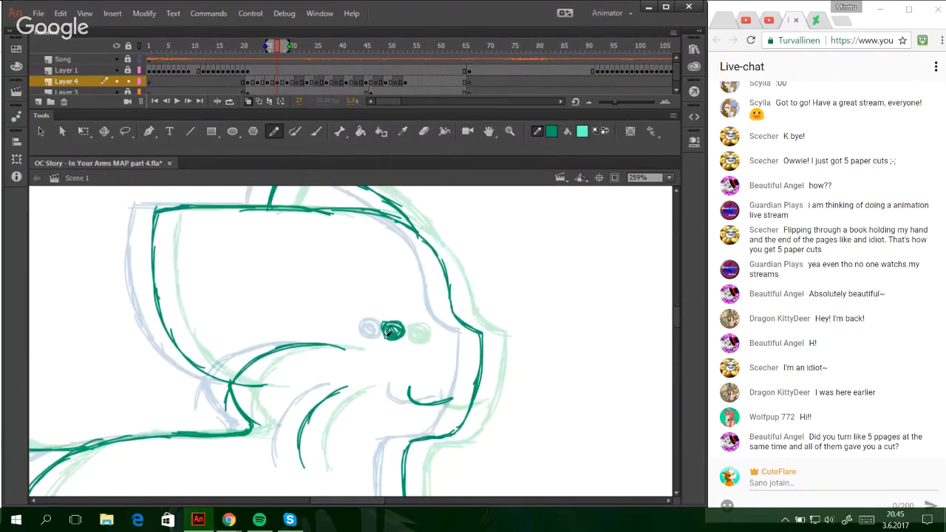
click(299, 83)
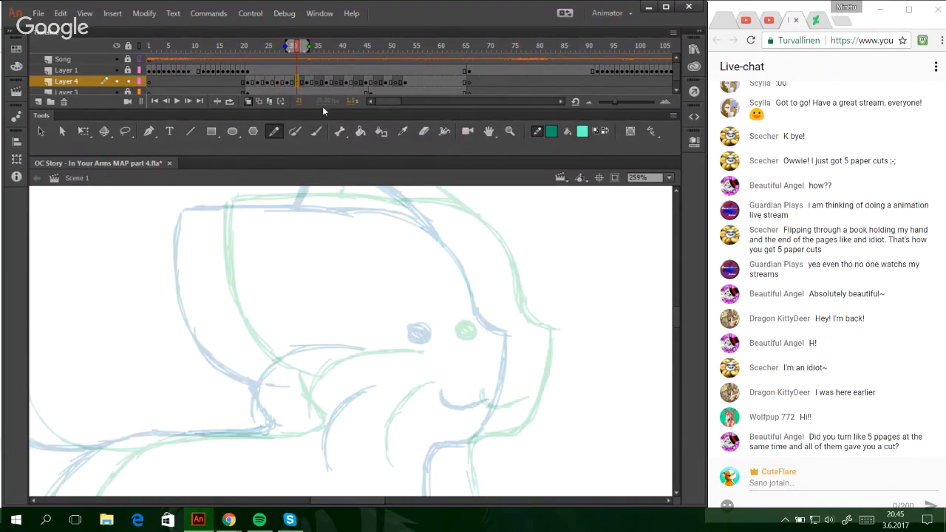
mouse_move(446, 327)
mouse_down()
mouse_move(435, 334)
mouse_move(448, 325)
mouse_move(453, 334)
mouse_move(442, 322)
mouse_move(440, 334)
mouse_move(446, 325)
mouse_up()
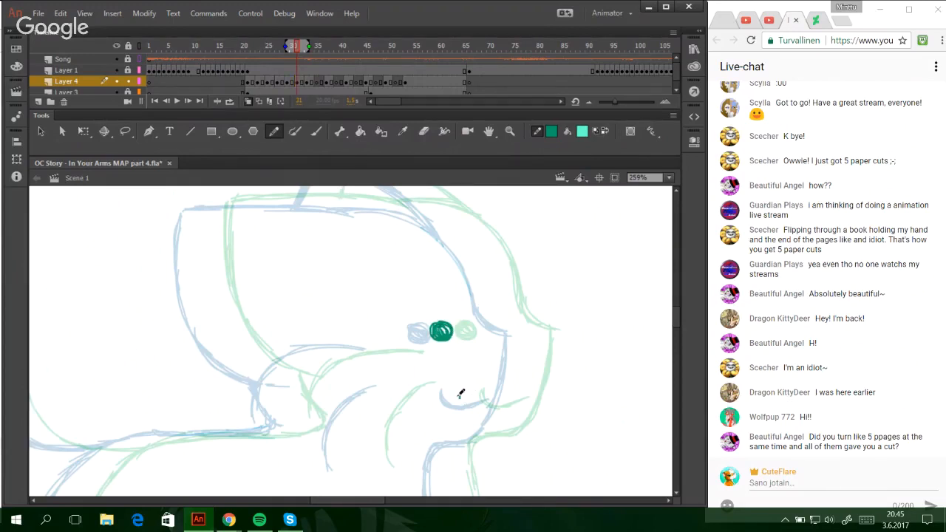
mouse_move(460, 393)
mouse_down()
mouse_move(480, 406)
mouse_move(497, 400)
mouse_up()
- Draw the curved back edge of the head from the neck up to the top corner on frame 31, redoing strokes
scroll(676, 311, up, 2)
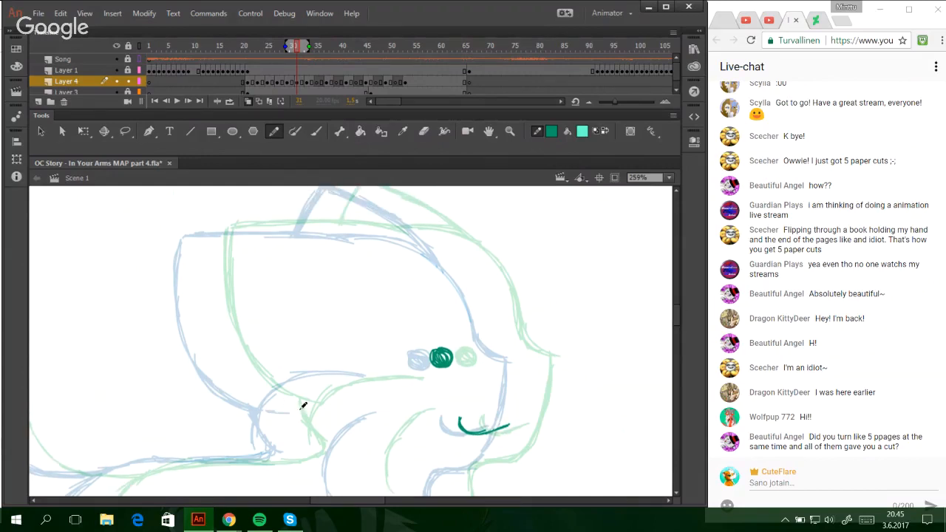
mouse_move(310, 407)
mouse_down()
mouse_move(230, 367)
mouse_move(212, 334)
mouse_up()
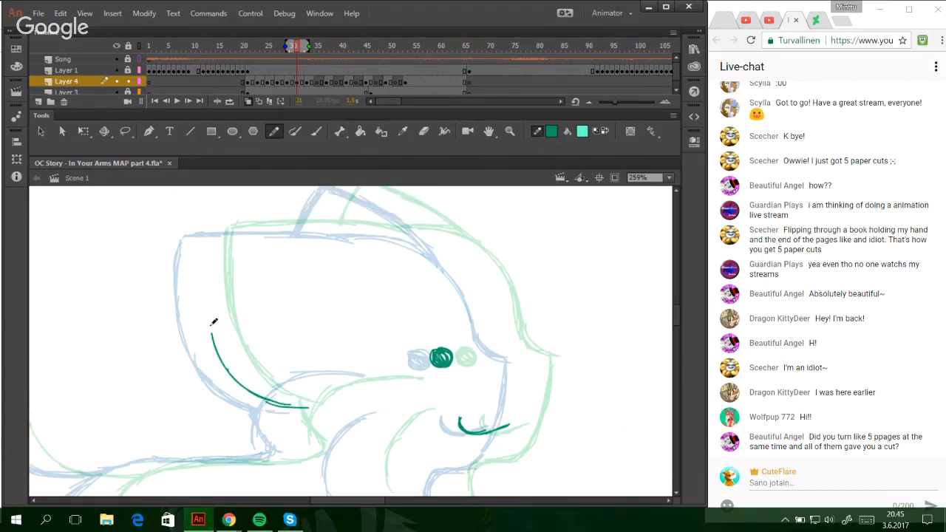
drag(244, 385, 200, 292)
drag(225, 365, 199, 283)
key(ctrl+z)
key(ctrl+z)
drag(244, 388, 203, 281)
drag(222, 367, 204, 258)
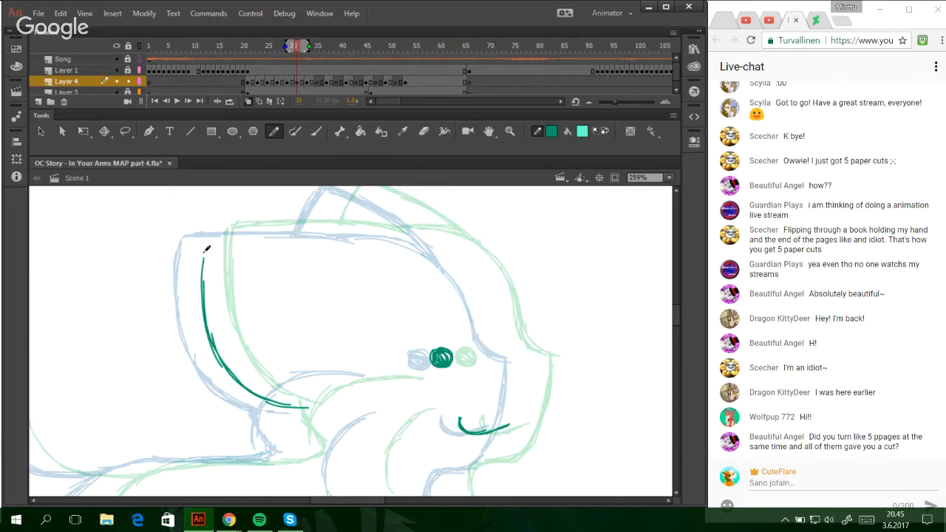
drag(207, 332, 206, 243)
drag(207, 315, 201, 241)
- Draw the head's flat top edge and the short neck line below its back curve on frame 31
mouse_move(202, 299)
mouse_down()
mouse_move(203, 238)
mouse_move(224, 229)
mouse_move(203, 229)
mouse_move(299, 230)
mouse_up()
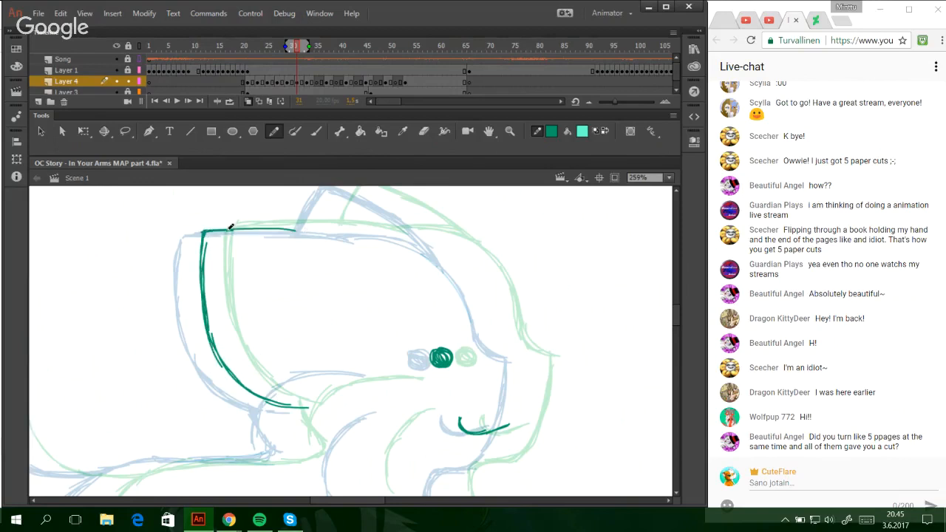
drag(229, 233, 381, 235)
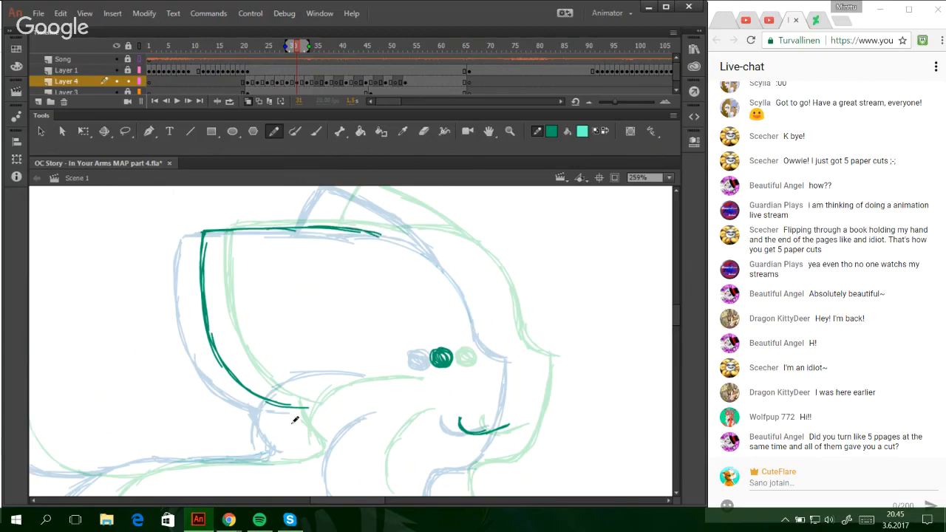
drag(282, 406, 300, 446)
key(ctrl+z)
drag(279, 406, 312, 448)
- Extend the head's top line into the forehead curve down to the nose bridge on frame 31, redoing strokes
drag(368, 231, 445, 237)
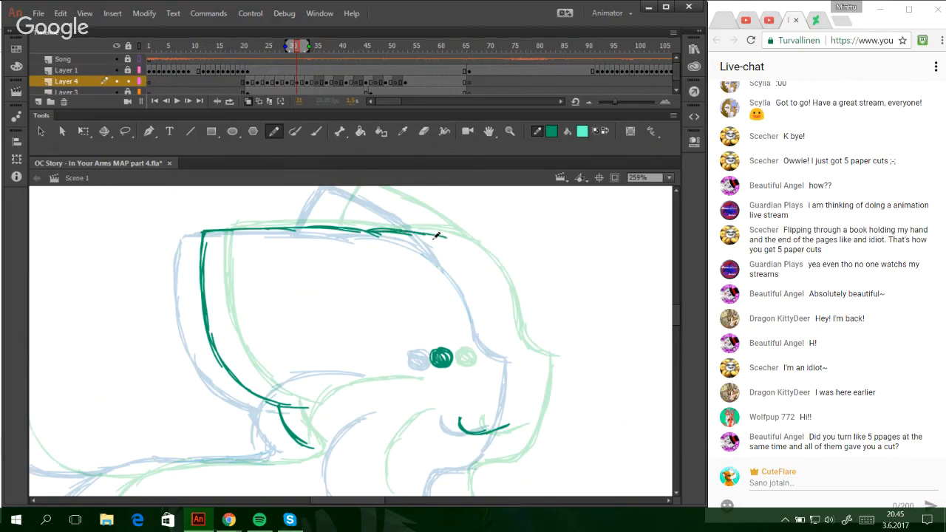
key(ctrl+z)
key(ctrl+z)
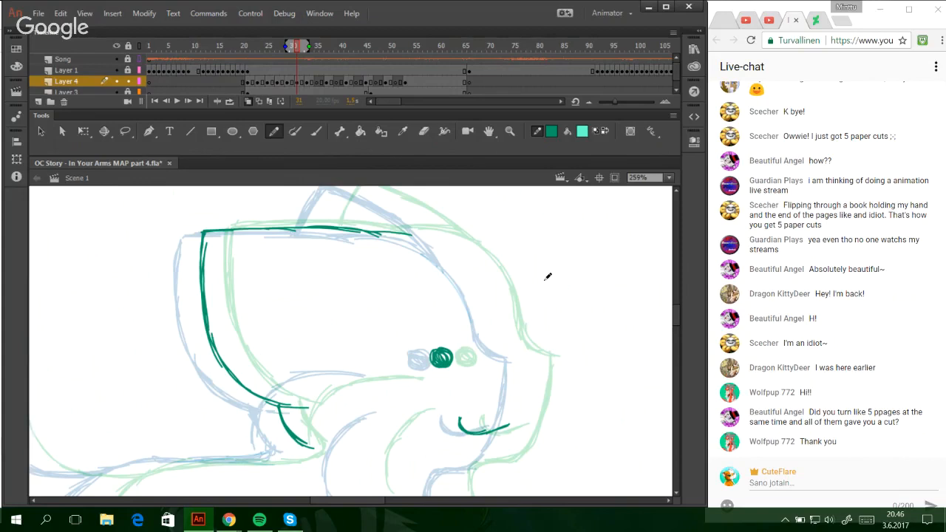
mouse_move(386, 236)
mouse_down()
mouse_move(444, 249)
mouse_move(439, 240)
mouse_move(463, 257)
mouse_up()
key(ctrl+z)
key(ctrl+z)
key(ctrl+z)
mouse_move(379, 232)
mouse_down()
mouse_move(464, 254)
mouse_move(493, 297)
mouse_move(516, 356)
mouse_up()
drag(500, 340, 528, 359)
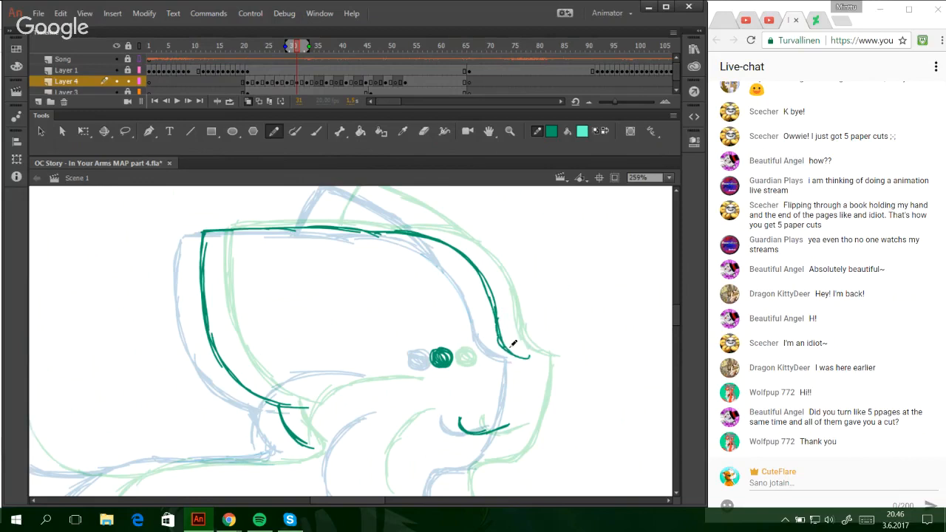
- Redraw the nose bridge stroke and draw the pointed ear above the head on frame 31
key(ctrl+z)
key(ctrl+z)
drag(496, 329, 528, 359)
scroll(337, 272, up, 2)
mouse_move(319, 271)
mouse_down()
mouse_move(345, 223)
mouse_move(462, 297)
mouse_up()
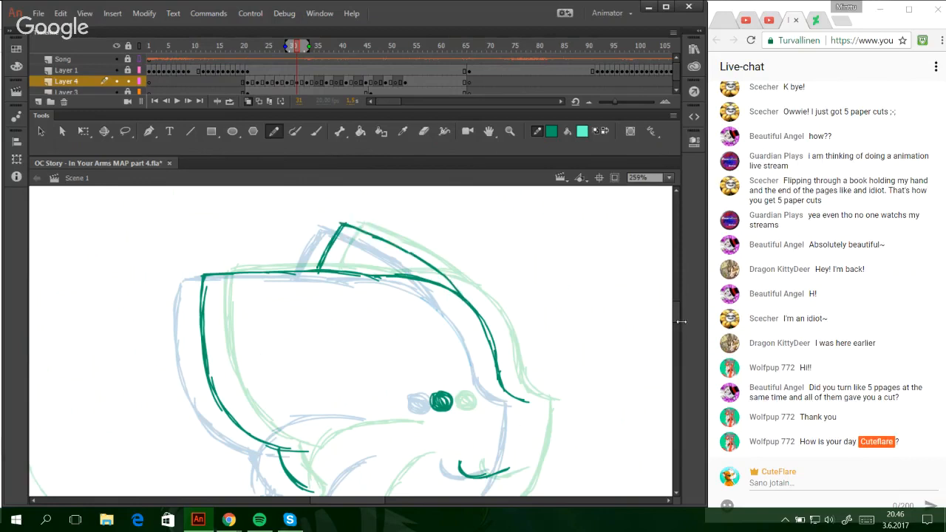
- Draw the front edge of the muzzle from the nose down to the chin on frame 31, redoing unsatisfactory strokes
drag(677, 322, 677, 332)
scroll(674, 328, down, 2)
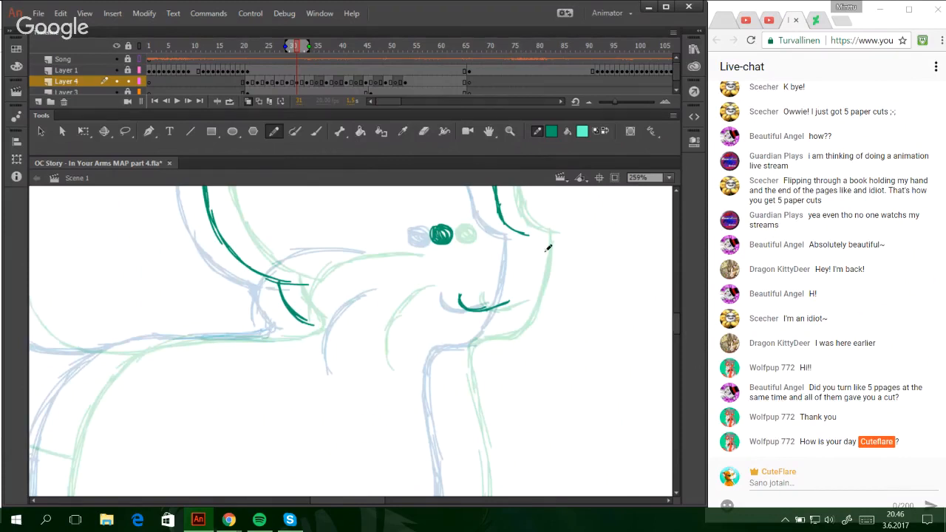
drag(528, 235, 524, 297)
drag(531, 253, 506, 329)
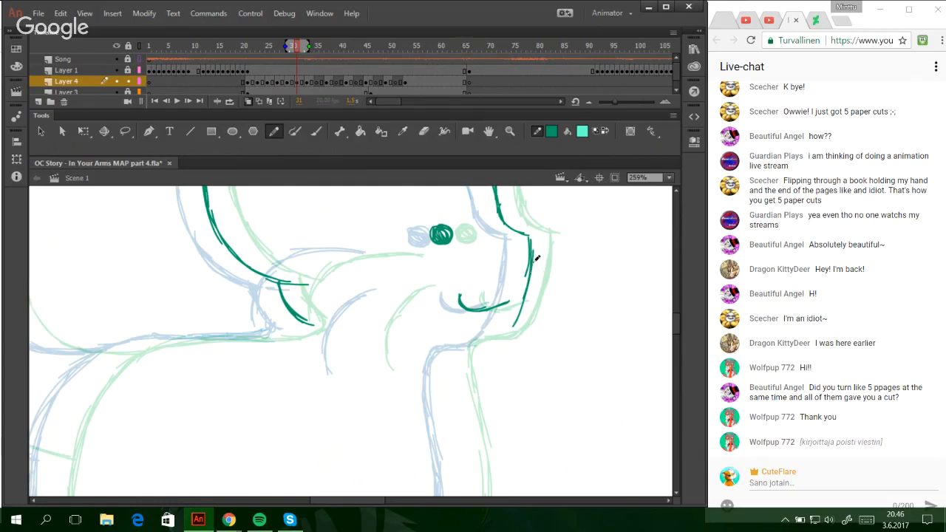
drag(533, 262, 505, 332)
key(ctrl+z)
key(ctrl+z)
mouse_move(530, 238)
mouse_down()
mouse_move(530, 272)
mouse_move(507, 332)
mouse_up()
key(ctrl+z)
drag(527, 273, 506, 329)
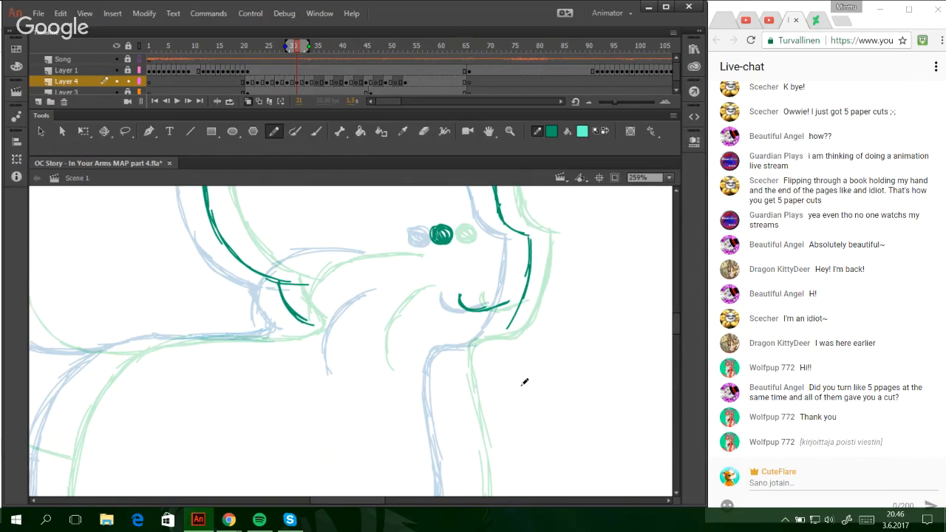
key(ctrl+z)
key(ctrl+z)
key(ctrl+z)
drag(529, 239, 518, 304)
key(ctrl+z)
mouse_move(527, 269)
mouse_down()
mouse_move(514, 327)
mouse_move(502, 337)
mouse_up()
- Draw the chin's underside and the chest line running down toward the front leg on frame 31
mouse_move(517, 306)
mouse_down()
mouse_move(491, 346)
mouse_move(460, 345)
mouse_move(458, 435)
mouse_up()
key(ctrl+z)
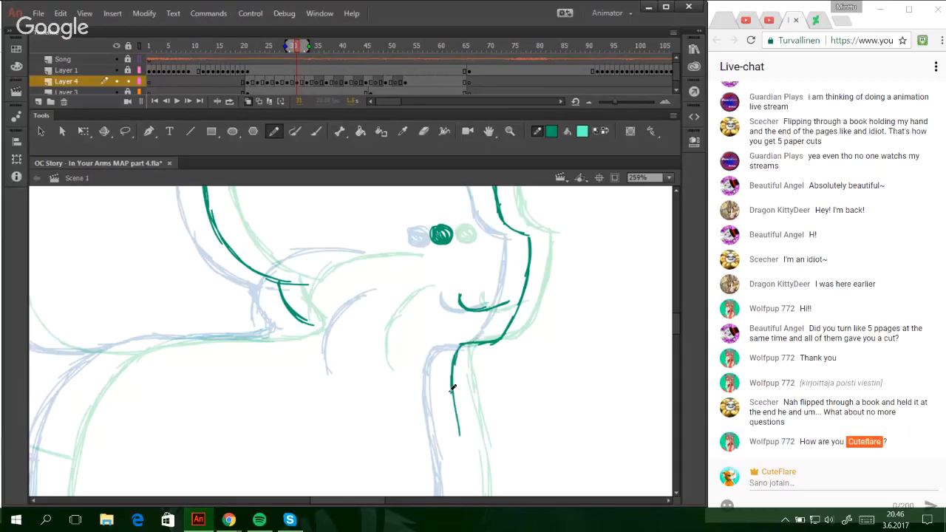
drag(452, 393, 467, 465)
drag(451, 369, 463, 447)
mouse_move(452, 360)
mouse_down()
mouse_move(470, 343)
mouse_move(452, 359)
mouse_move(457, 410)
mouse_up()
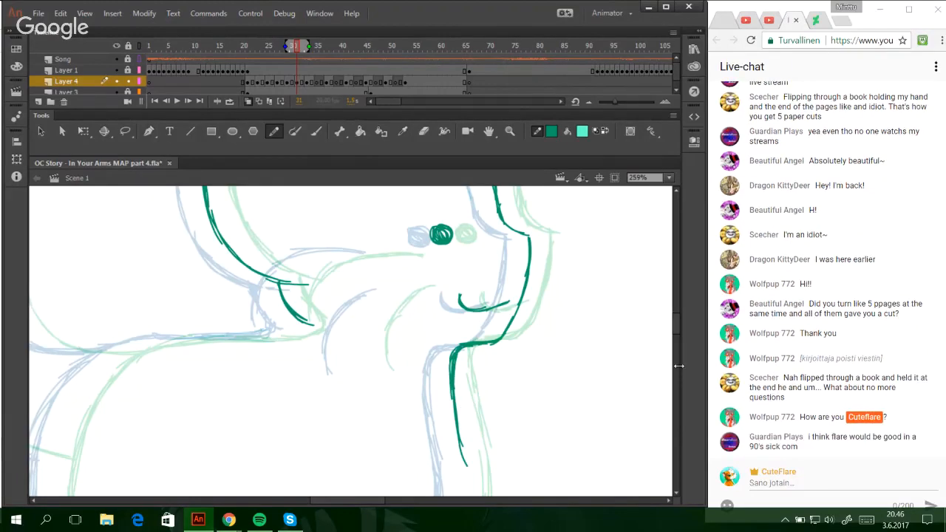
- Sketch the near front paw's back edge, sole and front curve on frame 31, redoing strokes
drag(674, 322, 677, 334)
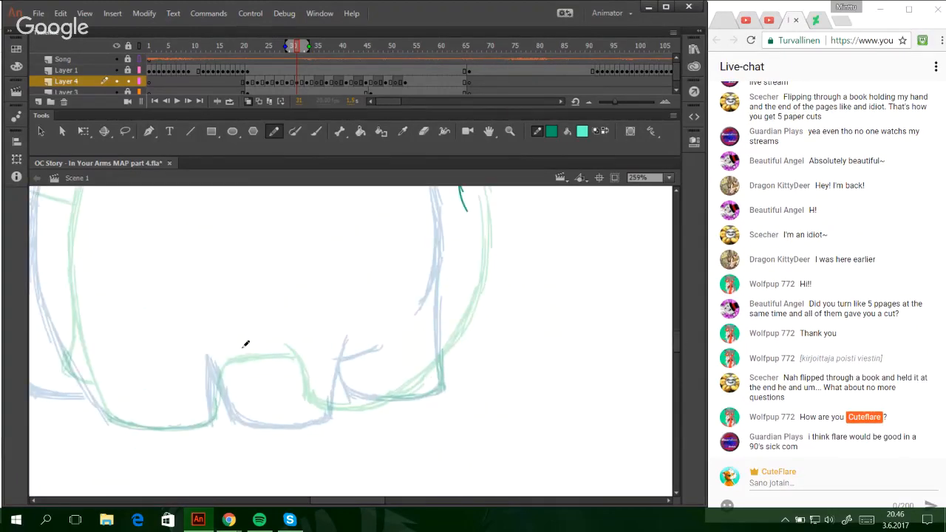
mouse_move(248, 352)
mouse_down()
mouse_move(270, 406)
mouse_move(346, 407)
mouse_move(371, 396)
mouse_move(354, 399)
mouse_move(407, 343)
mouse_up()
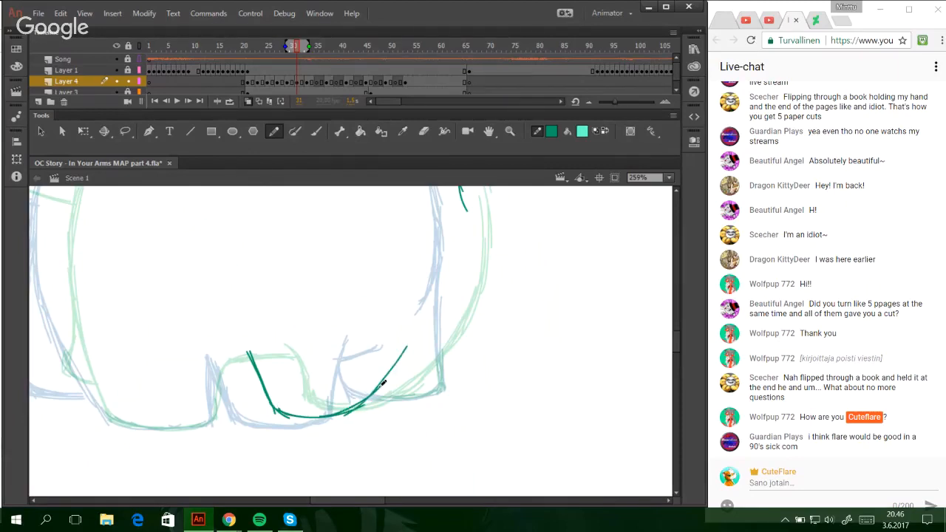
mouse_move(367, 401)
mouse_down()
mouse_move(431, 306)
mouse_move(407, 359)
mouse_move(414, 345)
mouse_up()
key(ctrl+z)
key(ctrl+z)
key(ctrl+z)
drag(381, 386, 451, 280)
key(ctrl+z)
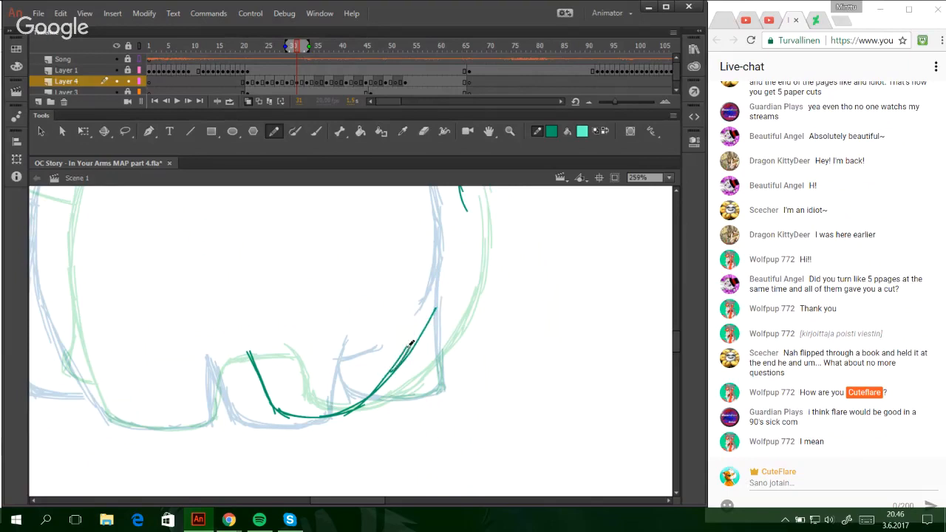
- Extend the near front leg's front edge up to join the chest line on frame 31
drag(393, 371, 436, 283)
drag(410, 342, 447, 245)
mouse_move(424, 320)
mouse_down()
mouse_move(441, 283)
mouse_move(453, 208)
mouse_up()
drag(441, 294, 451, 194)
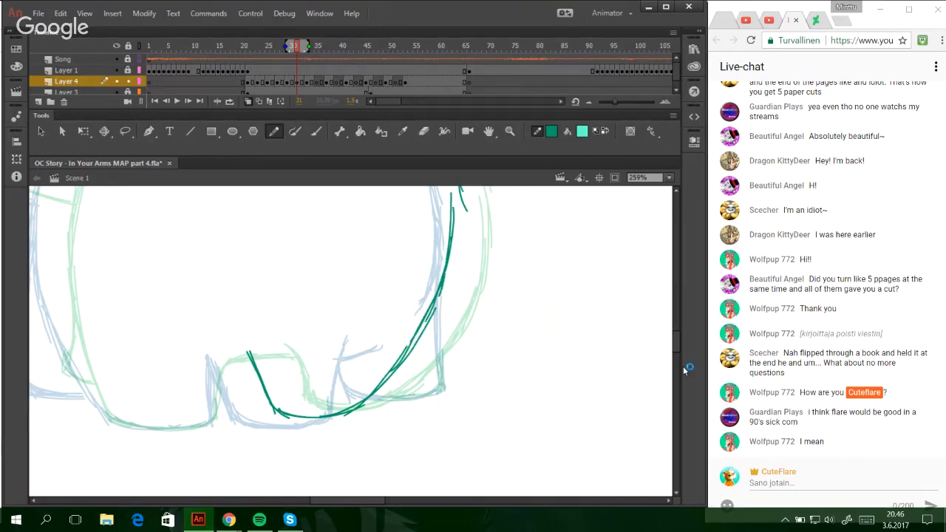
drag(676, 343, 676, 325)
drag(452, 470, 447, 399)
mouse_move(449, 429)
mouse_down()
mouse_move(450, 358)
mouse_move(455, 438)
mouse_up()
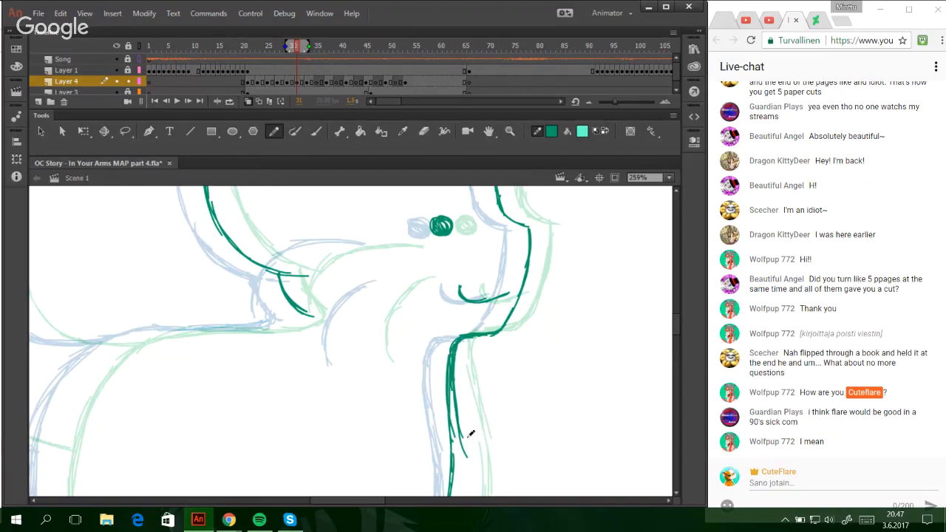
- Erase the stray strokes beside the chest line on frame 31 and return to the Pencil tool
click(422, 131)
drag(458, 396, 458, 432)
mouse_move(452, 358)
mouse_down()
mouse_move(453, 414)
mouse_move(452, 355)
mouse_up()
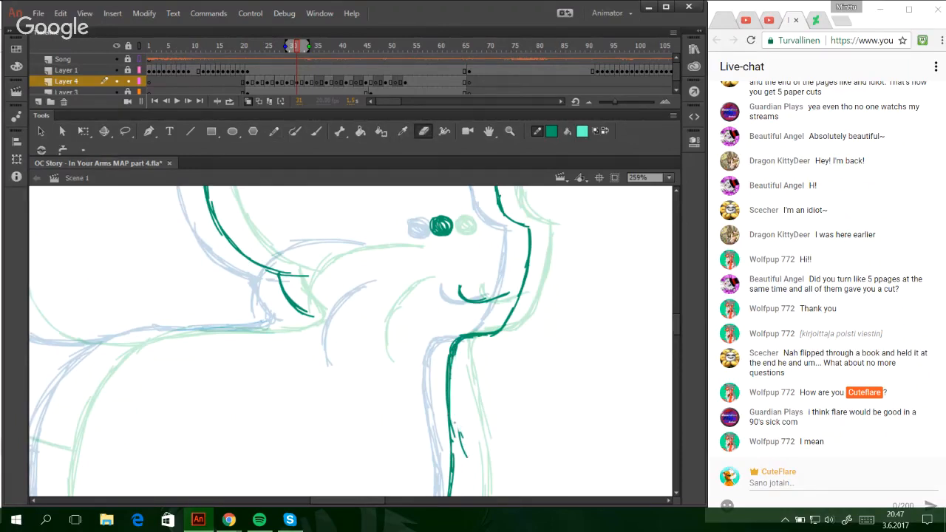
drag(455, 424, 471, 463)
key(y)
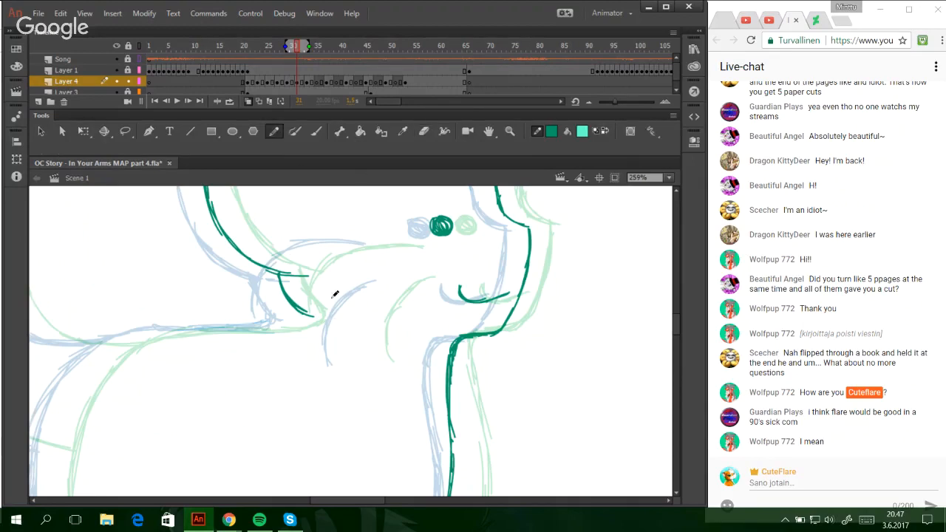
- Draw the far front leg's straight front edge and paw sole on frame 31, redoing strokes
drag(380, 501, 366, 503)
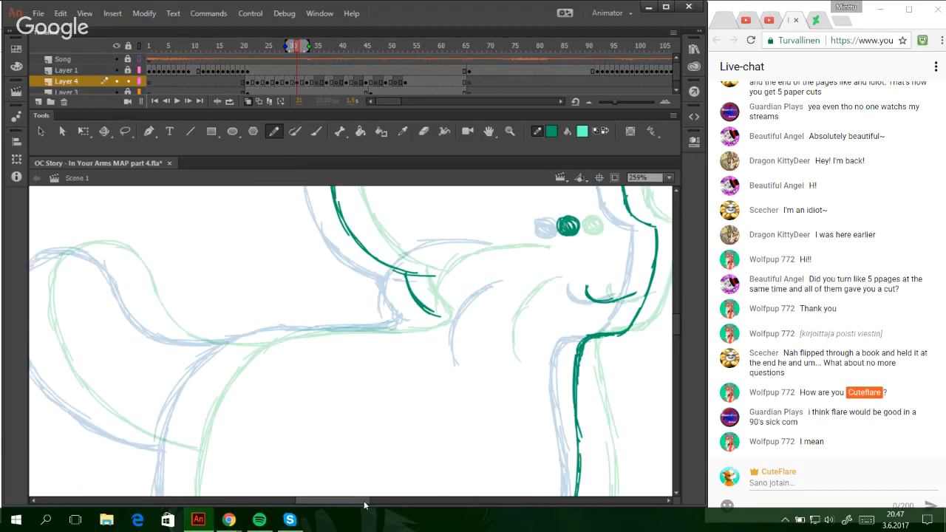
mouse_move(675, 319)
mouse_down()
mouse_move(675, 296)
mouse_move(674, 342)
mouse_up()
click(676, 323)
mouse_move(501, 428)
mouse_down()
mouse_move(566, 423)
mouse_move(566, 362)
mouse_up()
mouse_move(576, 285)
mouse_down()
mouse_move(564, 406)
mouse_move(576, 279)
mouse_up()
key(ctrl+z)
key(ctrl+z)
key(ctrl+z)
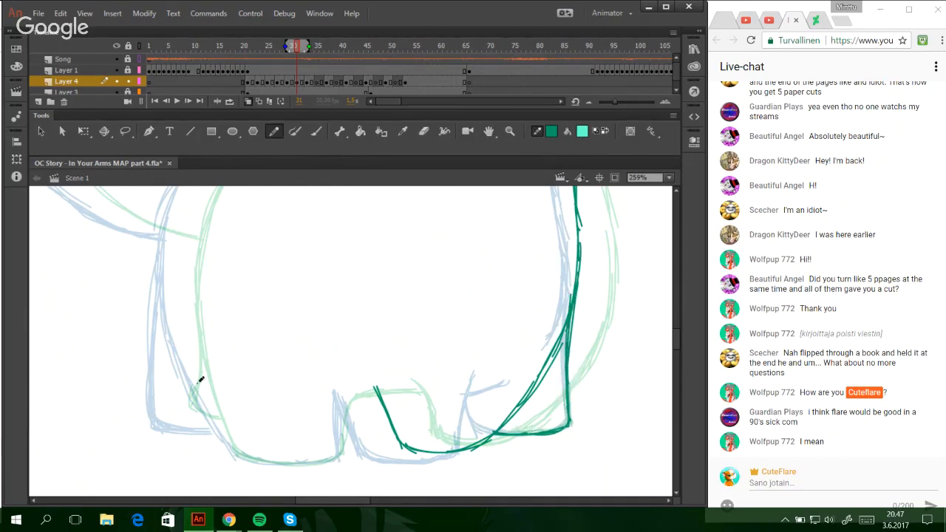
- Draw the near hind leg's curved rear edge from the paw up toward the rump on frame 31
drag(235, 451, 190, 335)
drag(221, 427, 181, 294)
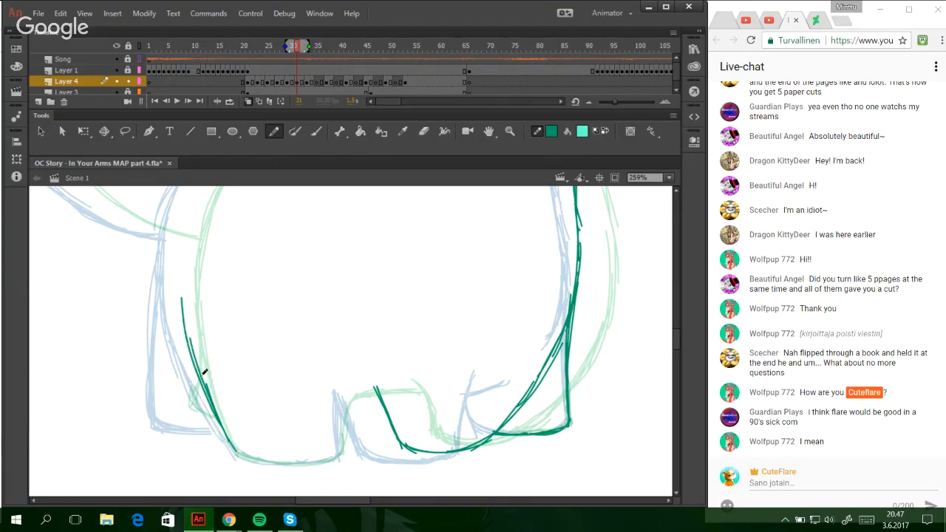
drag(192, 343, 182, 254)
drag(185, 326, 195, 181)
drag(181, 296, 192, 198)
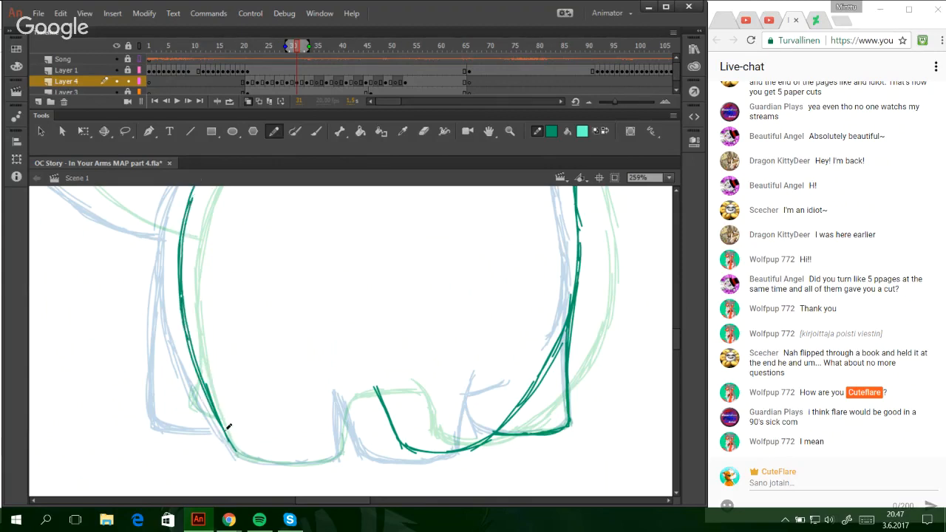
- Draw the near hind paw with the belly line to the front leg, and the far hind paw behind it on frame 31
mouse_move(228, 427)
mouse_down()
mouse_move(267, 454)
mouse_move(338, 448)
mouse_move(342, 400)
mouse_move(373, 390)
mouse_up()
mouse_move(219, 419)
mouse_down()
mouse_move(193, 415)
mouse_move(175, 323)
mouse_up()
drag(171, 393, 177, 272)
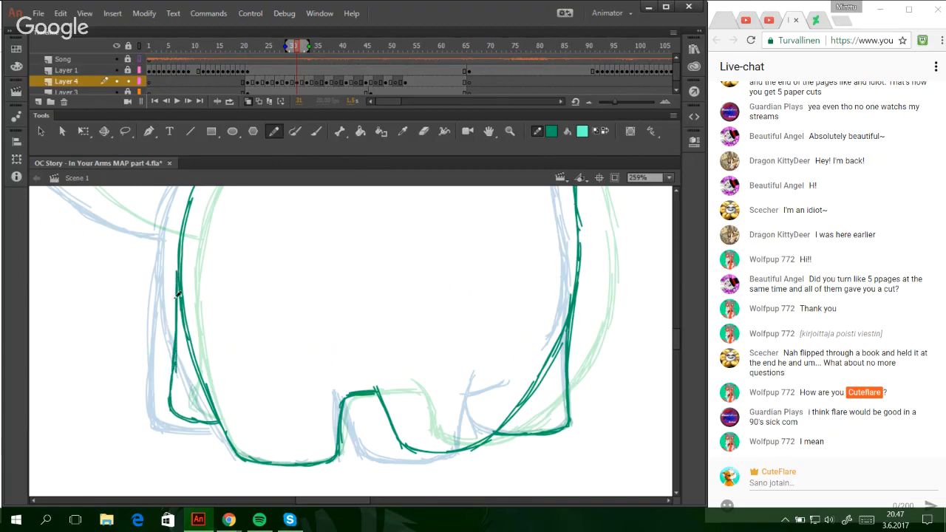
drag(175, 371, 178, 318)
mouse_move(192, 419)
mouse_down()
mouse_move(173, 401)
mouse_move(226, 425)
mouse_up()
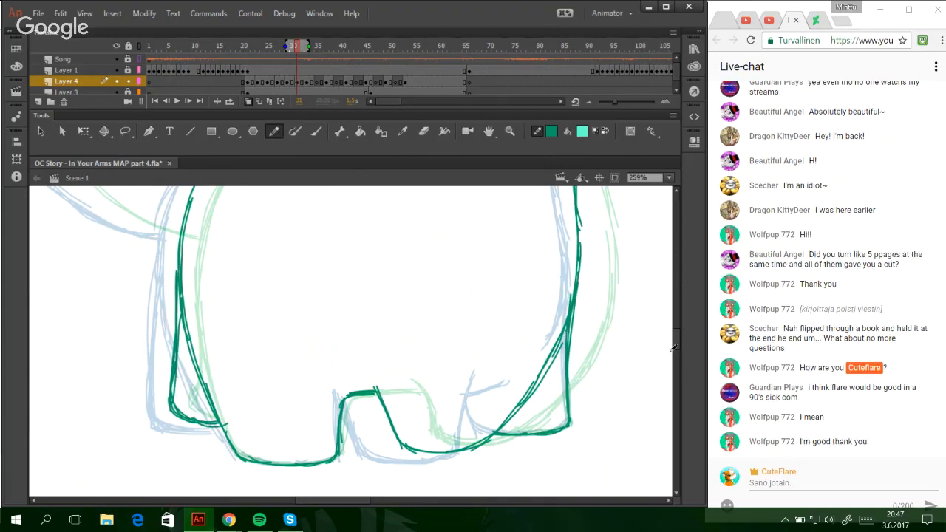
- Draw the rump curve and continue it along the back to the base of the neck on frame 31, redoing strokes
scroll(674, 347, up, 5)
drag(186, 428, 241, 348)
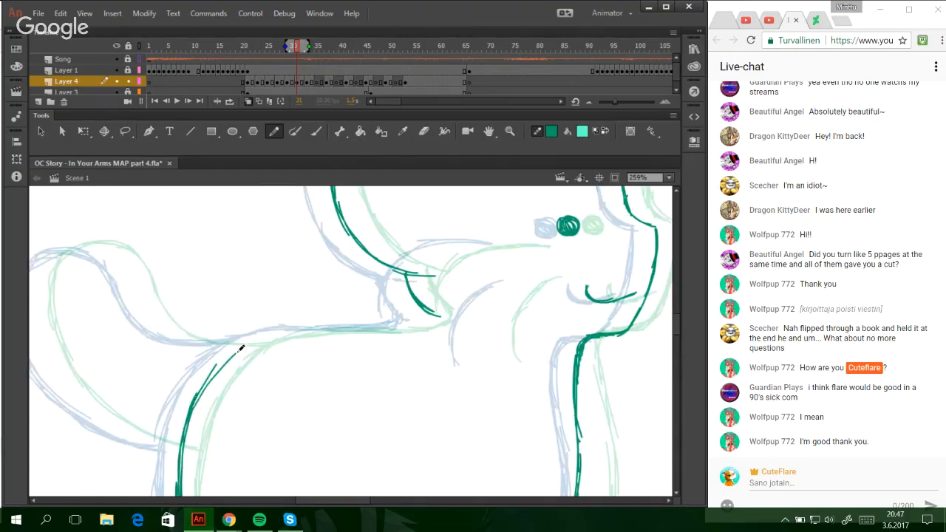
key(ctrl+z)
drag(193, 407, 263, 342)
mouse_move(210, 377)
mouse_down()
mouse_move(275, 335)
mouse_move(315, 330)
mouse_up()
key(ctrl+z)
drag(262, 343, 361, 327)
key(ctrl+z)
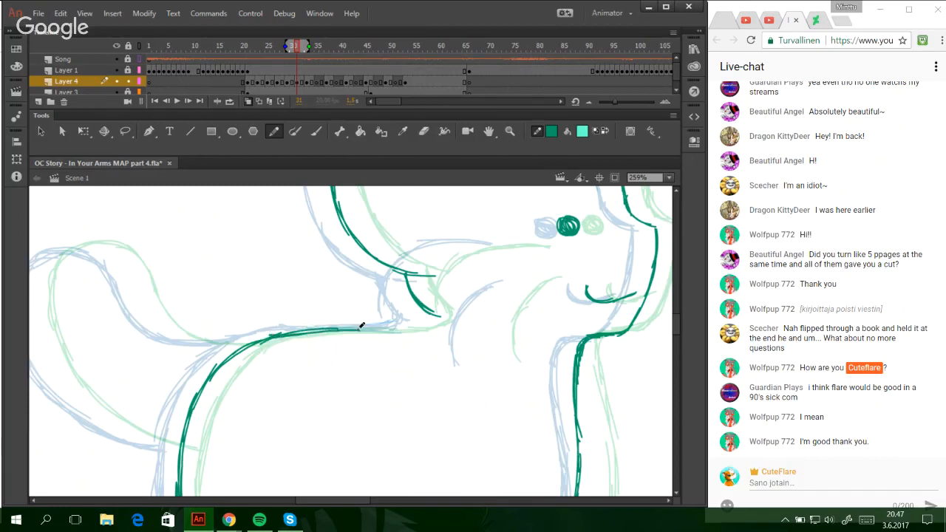
drag(297, 331, 402, 329)
mouse_move(334, 328)
mouse_down()
mouse_move(419, 327)
mouse_move(428, 309)
mouse_move(421, 327)
mouse_up()
key(ctrl+z)
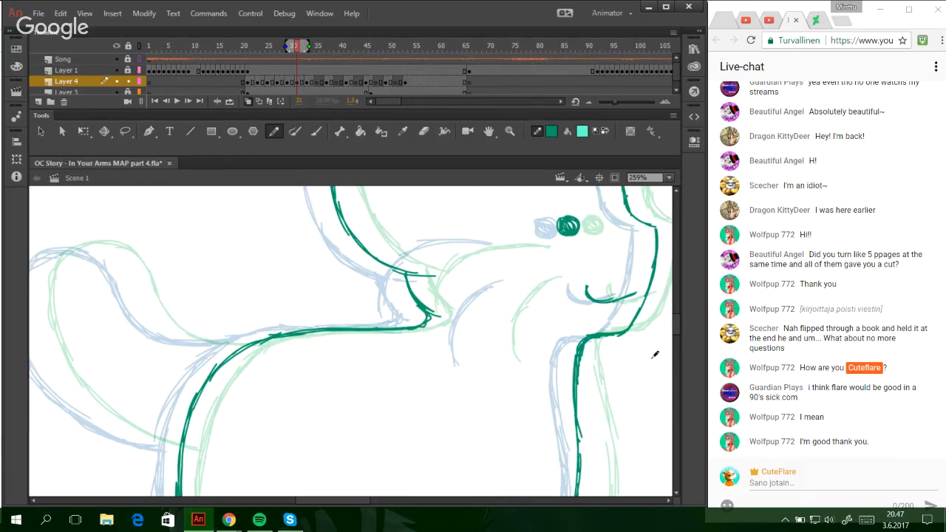
- Draw the curved line below the cheek and the arched line from the neck toward the eye on frame 31
drag(677, 326, 674, 323)
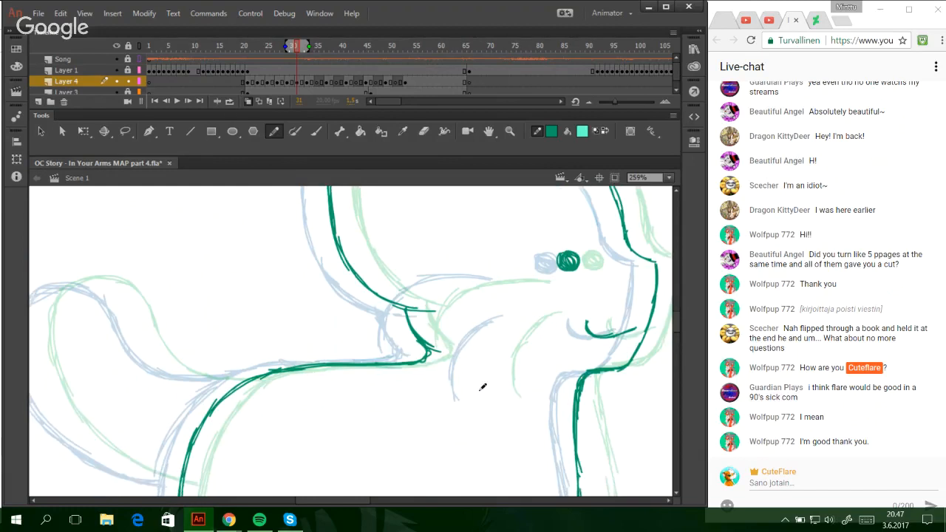
drag(487, 399, 500, 334)
drag(478, 378, 527, 314)
key(ctrl+z)
key(ctrl+z)
mouse_move(408, 348)
mouse_down()
mouse_move(442, 290)
mouse_move(521, 282)
mouse_up()
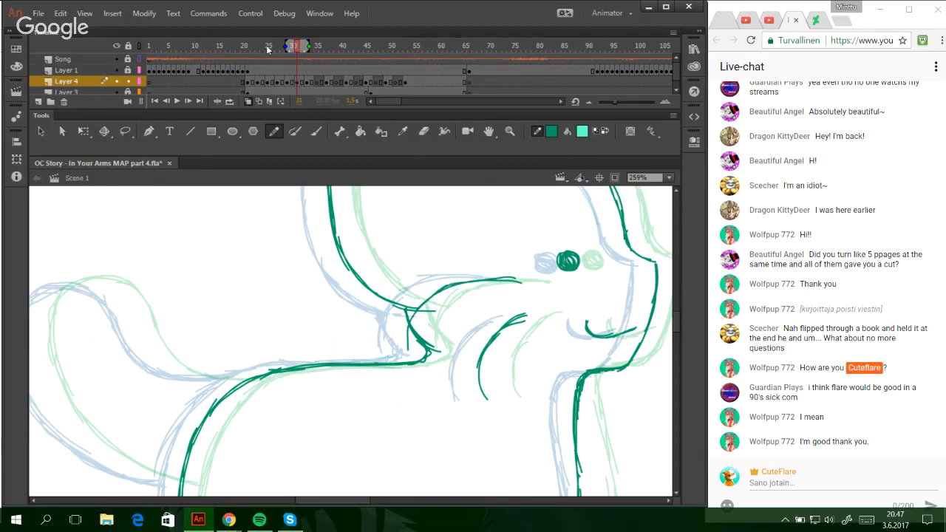
- Step back through the preceding walk frames to compare their poses, and return to frame 31
click(267, 48)
click(290, 48)
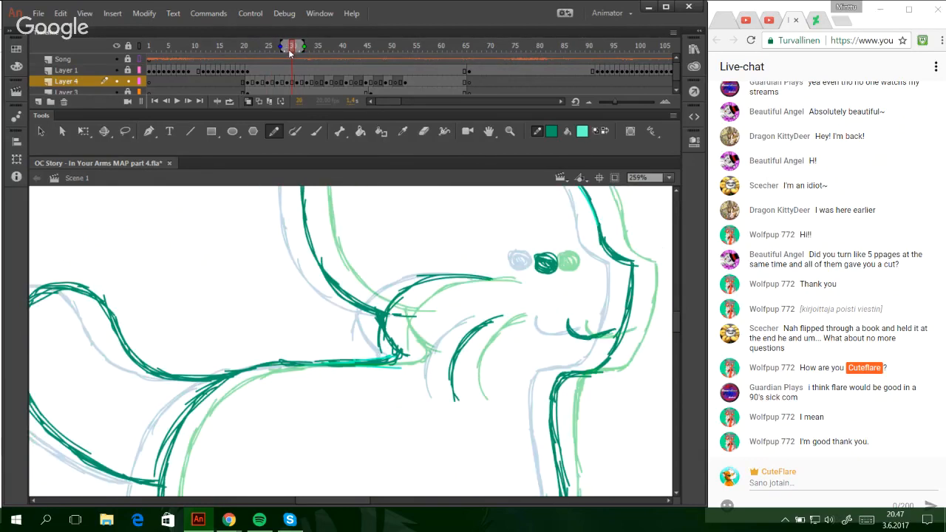
click(288, 49)
drag(357, 501, 347, 502)
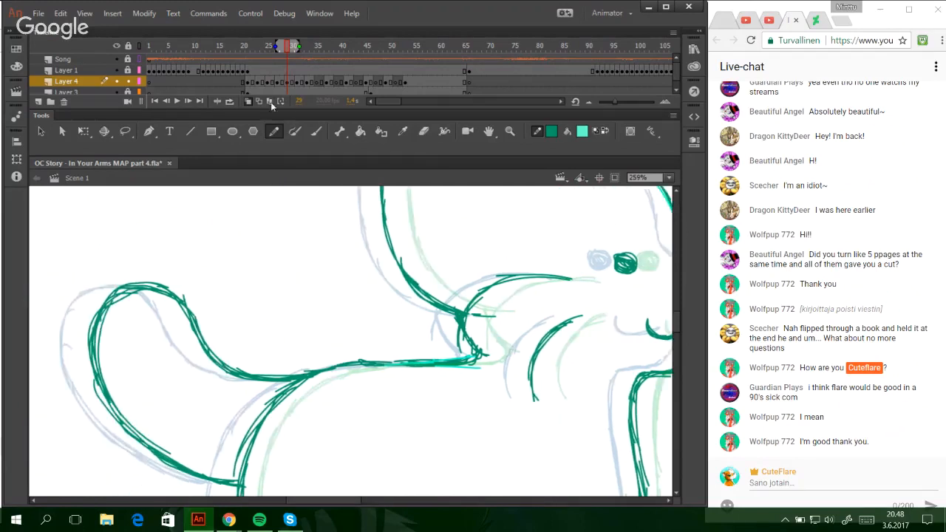
click(164, 101)
click(164, 101)
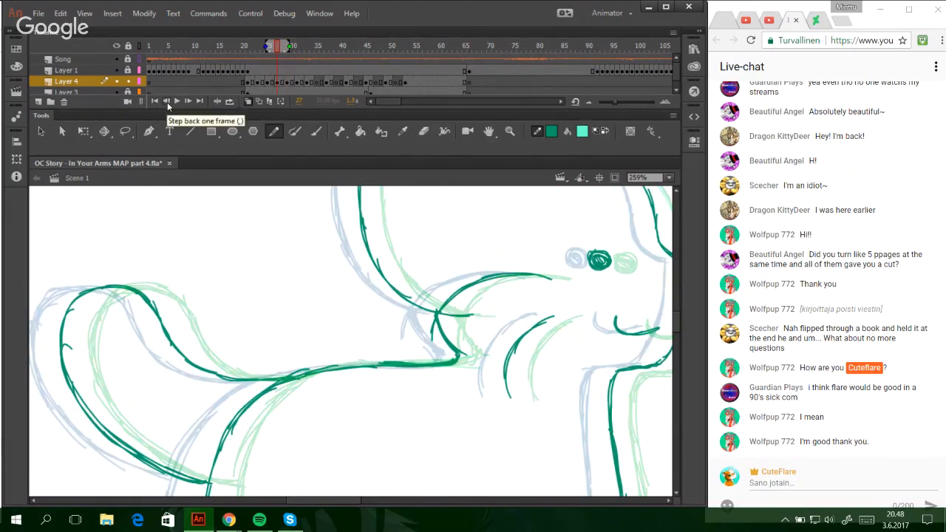
drag(249, 47, 295, 55)
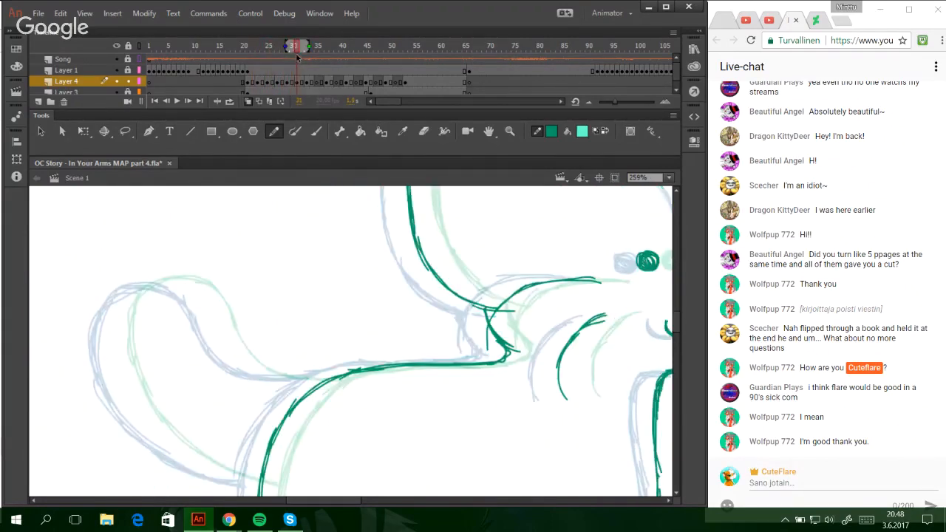
- Draw the raised tail's upper edge, rounded tip and lower edge down to the hind leg on frame 31, redoing strokes
drag(327, 501, 347, 501)
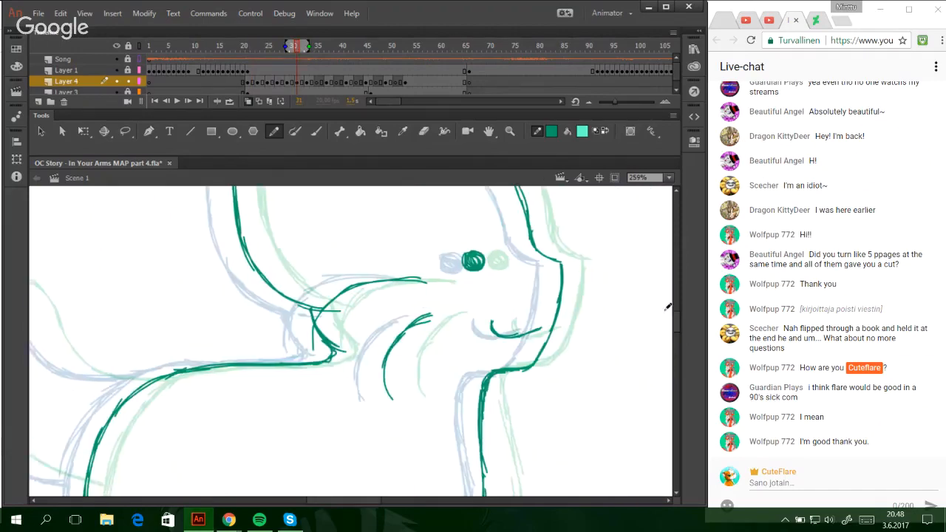
mouse_move(673, 312)
mouse_down()
mouse_move(672, 302)
mouse_move(673, 333)
mouse_move(665, 326)
mouse_up()
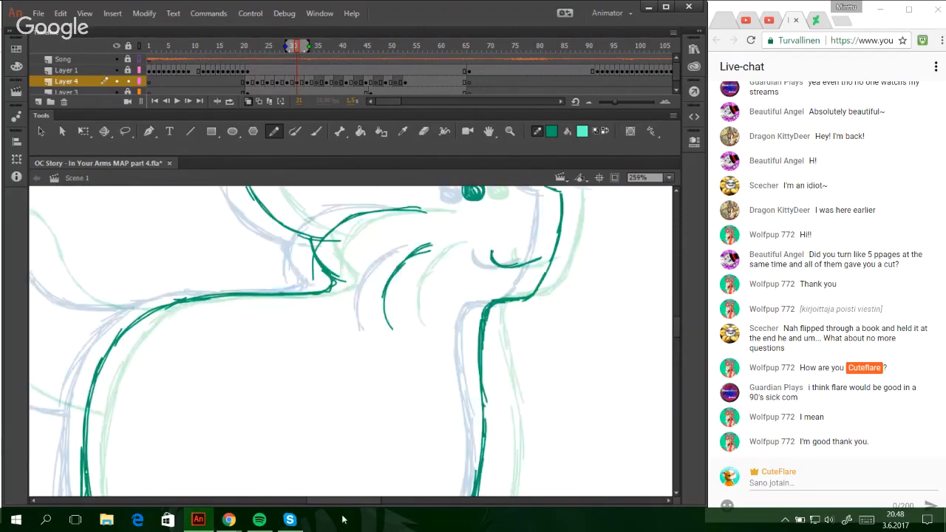
drag(342, 501, 312, 501)
mouse_move(411, 300)
mouse_down()
mouse_move(317, 291)
mouse_move(268, 217)
mouse_move(212, 206)
mouse_up()
key(ctrl+z)
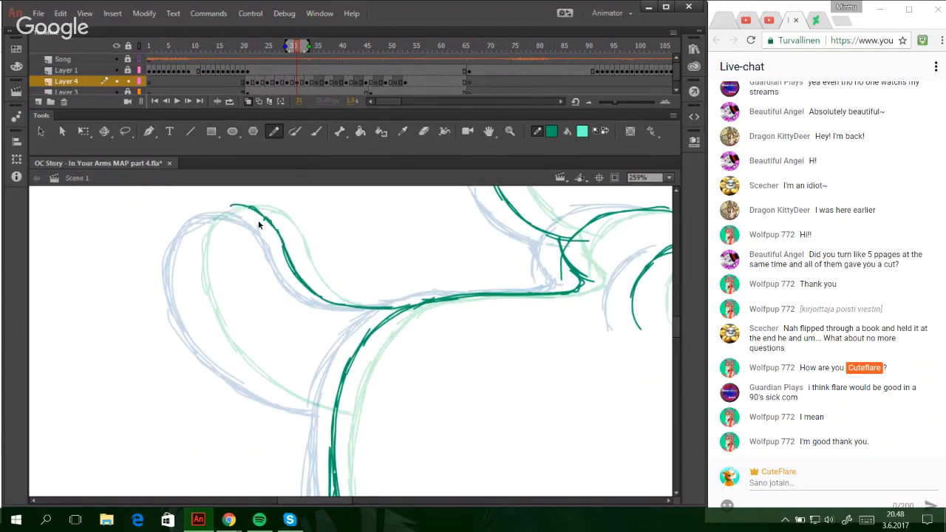
key(ctrl+z)
mouse_move(273, 229)
mouse_down()
mouse_move(219, 206)
mouse_move(193, 226)
mouse_move(185, 255)
mouse_move(212, 330)
mouse_move(259, 386)
mouse_up()
key(ctrl+z)
drag(203, 332, 317, 407)
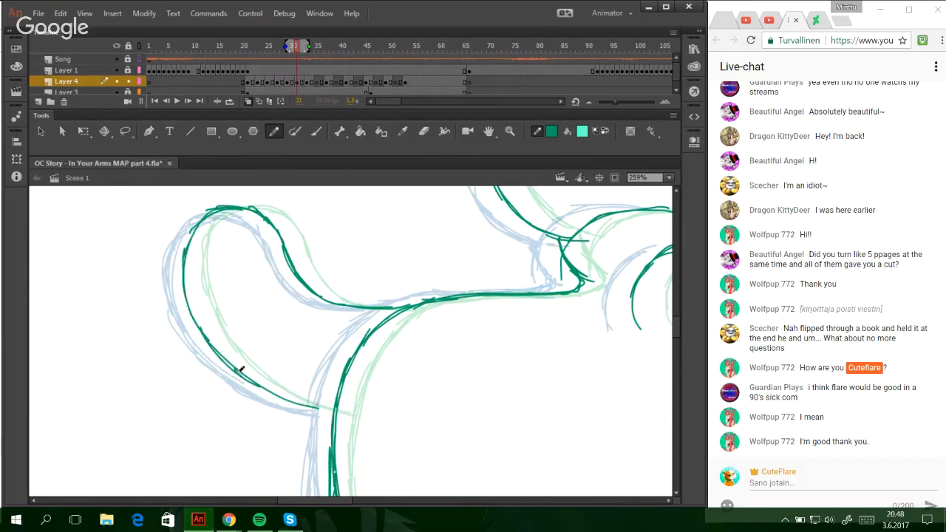
drag(246, 378, 340, 416)
- Draw the filled eye and the smiling mouth on Layer 4 at frame 35, midway between the onion-skin sketches
mouse_move(331, 501)
mouse_down()
mouse_move(368, 500)
mouse_move(343, 500)
mouse_move(359, 500)
mouse_up()
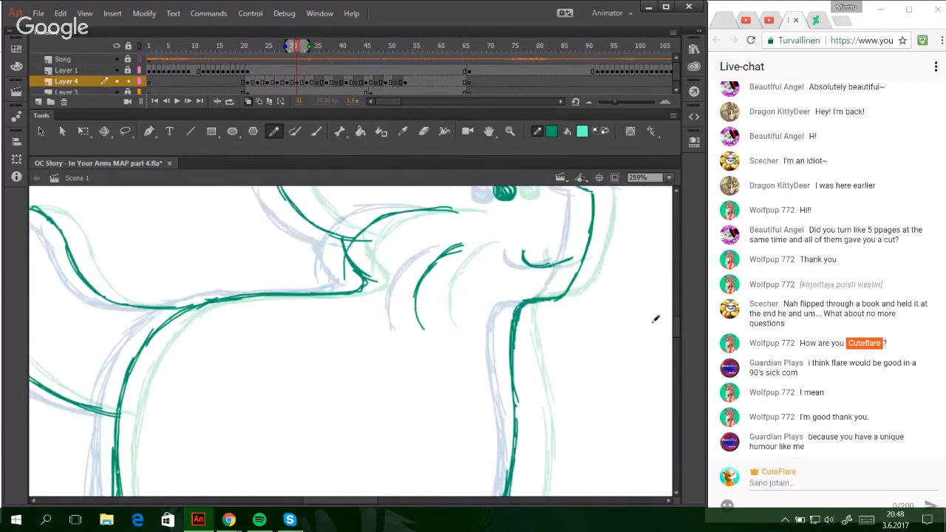
drag(675, 324, 673, 314)
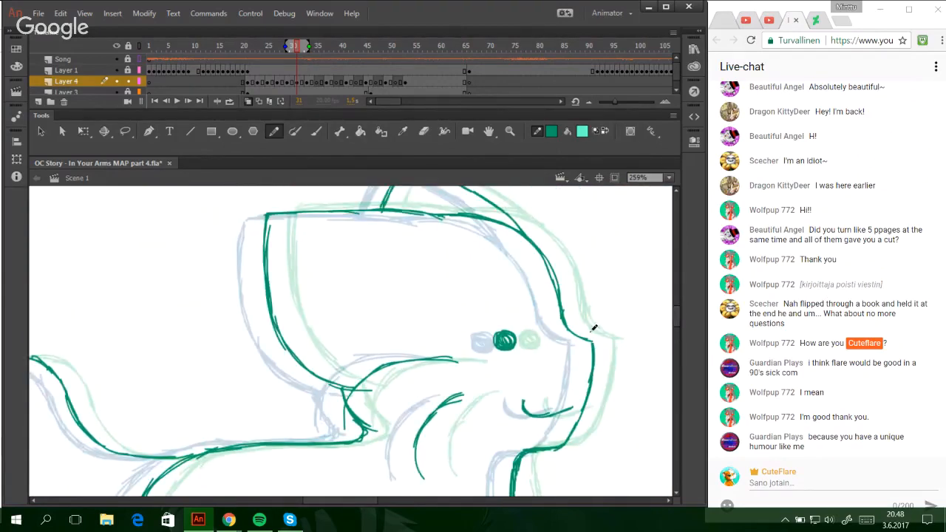
click(316, 83)
drag(341, 500, 362, 501)
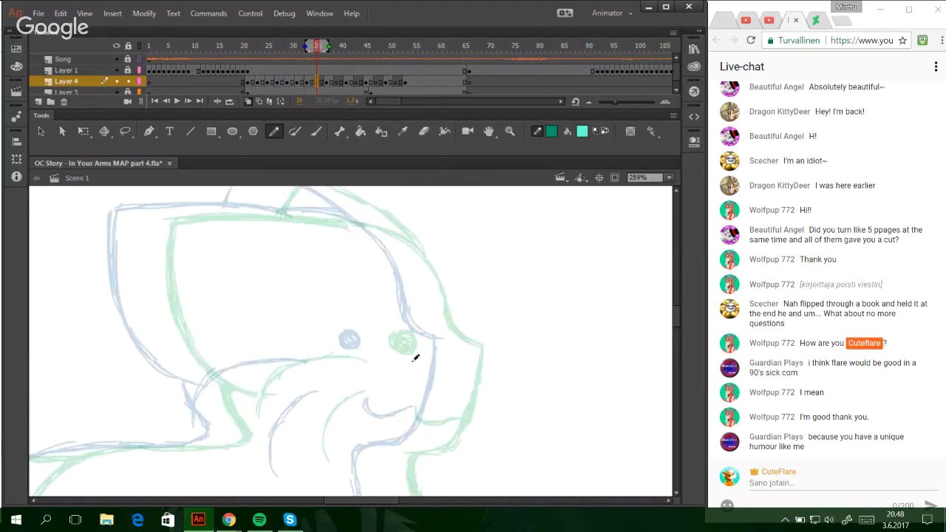
drag(378, 333, 375, 341)
mouse_move(390, 399)
mouse_down()
mouse_move(388, 414)
mouse_move(440, 410)
mouse_up()
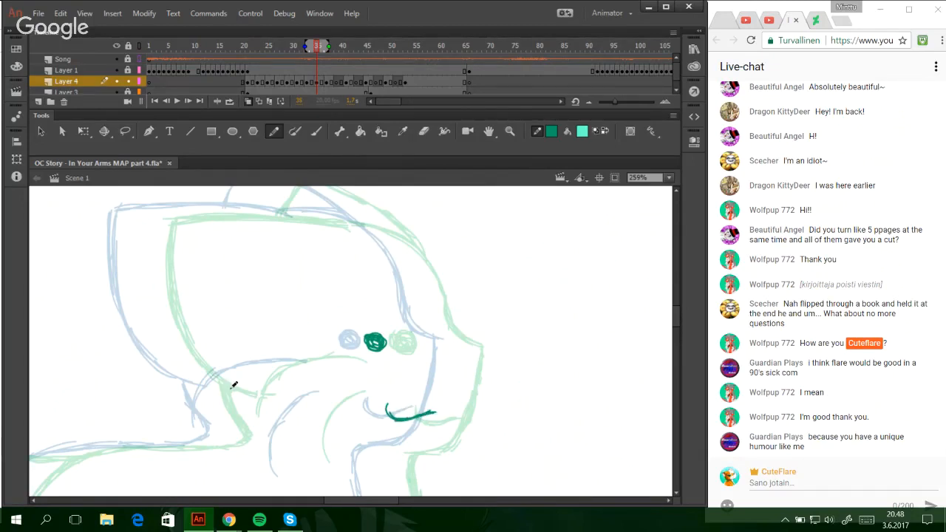
mouse_move(238, 393)
mouse_down()
mouse_move(194, 372)
mouse_move(148, 309)
mouse_up()
key(ctrl+z)
mouse_move(182, 365)
mouse_down()
mouse_move(140, 226)
mouse_move(144, 292)
mouse_up()
key(ctrl+z)
key(ctrl+z)
key(ctrl+z)
- Draw the upper part of the curve at the back of the head on frame 35
mouse_move(142, 215)
mouse_down()
mouse_move(159, 349)
mouse_move(150, 325)
mouse_up()
key(ctrl+z)
drag(140, 274, 172, 361)
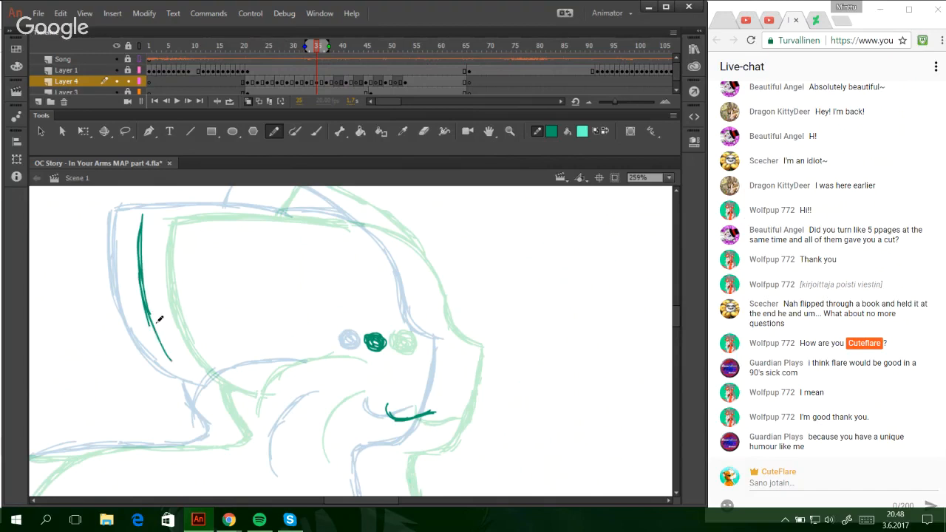
- Extend the curve at the back of the head down to the neck on frame 35, redoing strokes
drag(148, 314, 190, 375)
key(ctrl+z)
drag(154, 334, 220, 385)
drag(161, 351, 235, 390)
key(ctrl+z)
key(ctrl+z)
drag(157, 340, 224, 386)
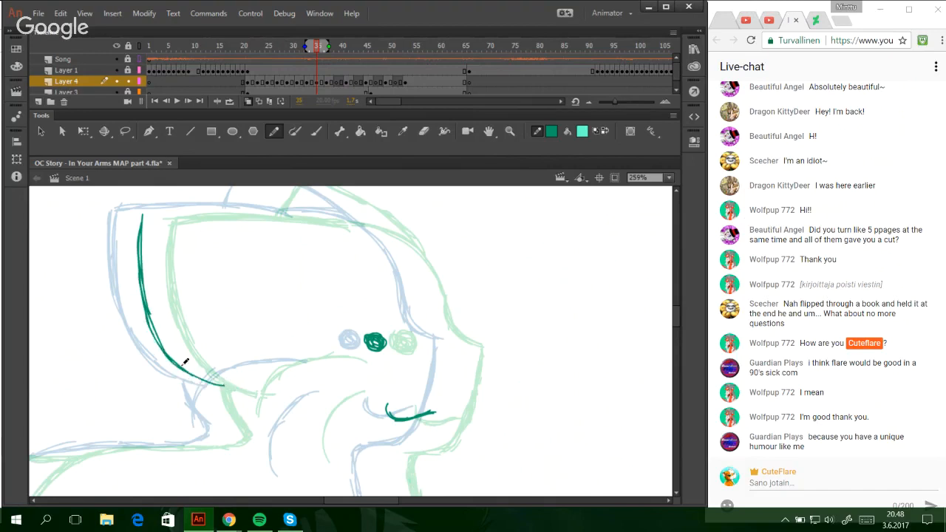
drag(174, 364, 241, 388)
key(ctrl+z)
drag(172, 364, 239, 385)
- Draw the head's top line and the forehead curve down to the nose bridge on frame 35, redoing strokes
mouse_move(161, 212)
mouse_down()
mouse_move(244, 208)
mouse_move(312, 219)
mouse_up()
key(ctrl+z)
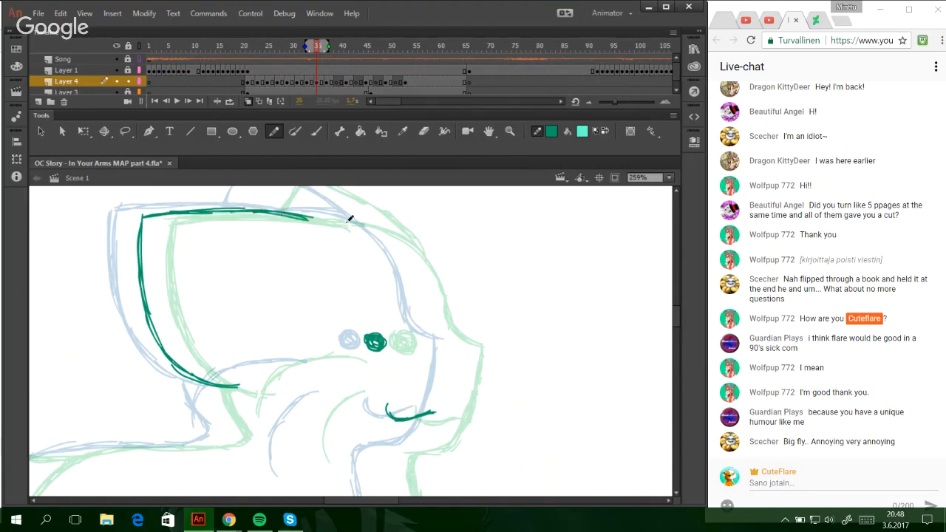
mouse_move(303, 217)
mouse_down()
mouse_move(347, 216)
mouse_move(289, 211)
mouse_move(379, 225)
mouse_move(360, 224)
mouse_move(389, 232)
mouse_move(428, 299)
mouse_up()
key(ctrl+z)
key(ctrl+z)
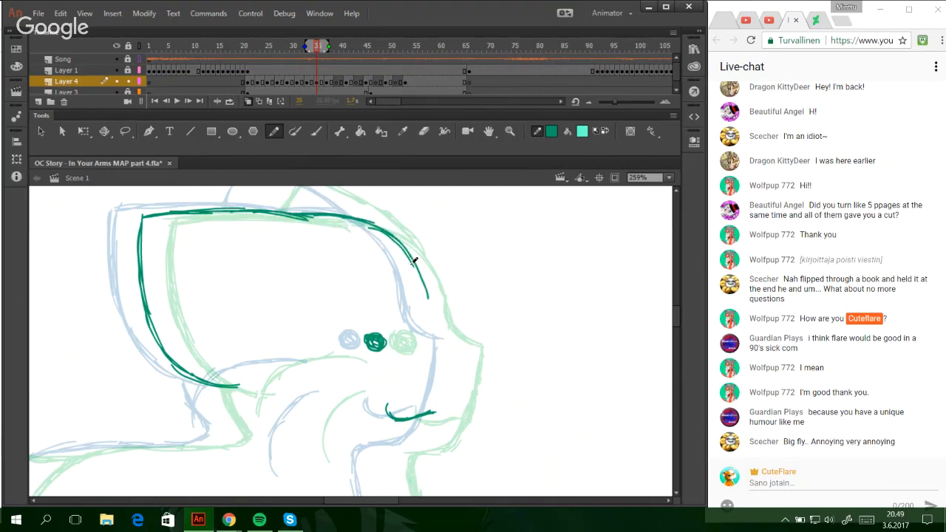
mouse_move(415, 261)
mouse_down()
mouse_move(441, 342)
mouse_move(435, 332)
mouse_move(459, 346)
mouse_up()
key(ctrl+z)
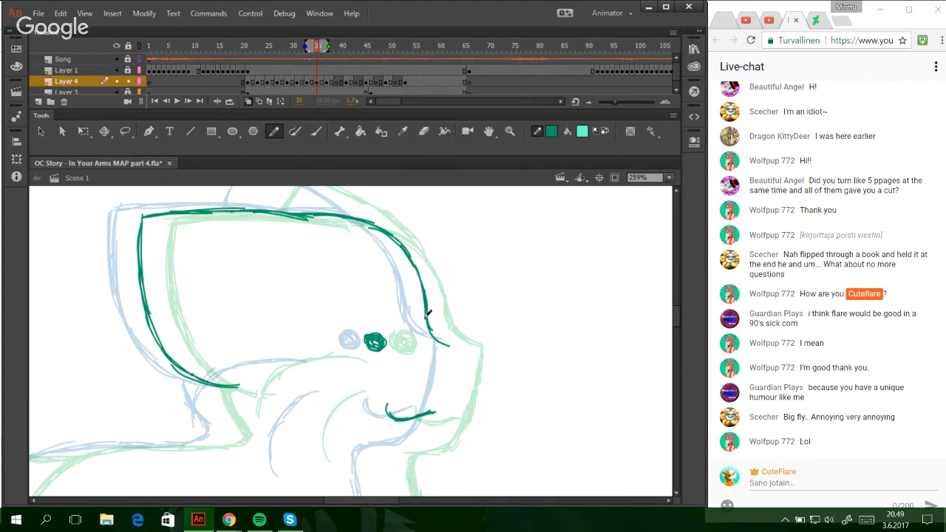
- Draw the short curve of the nose bridge down to the nose tip on frame 35, redoing strokes
drag(426, 318, 456, 352)
key(ctrl+z)
key(ctrl+z)
drag(428, 321, 455, 346)
- Draw the ear's outline above the head on frame 35, midway between the two onion-skin ears
scroll(269, 269, up, 3)
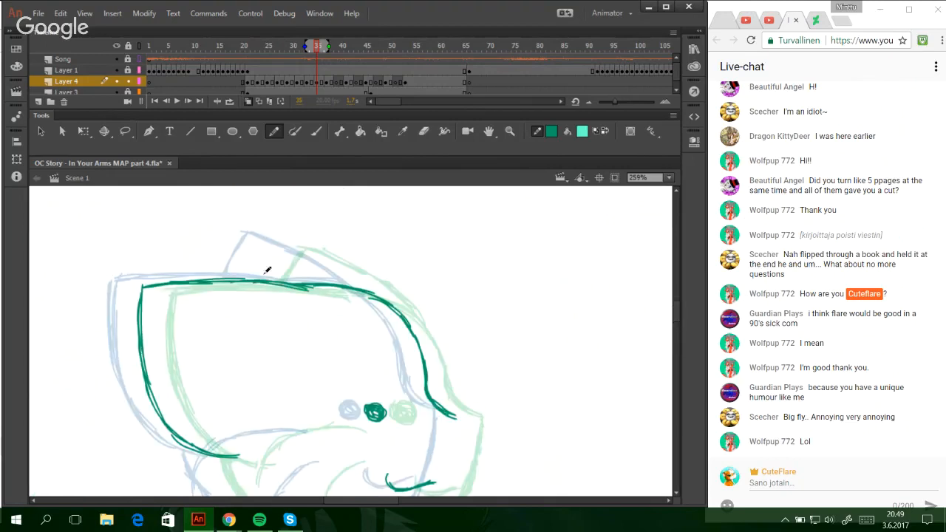
mouse_move(252, 282)
mouse_down()
mouse_move(265, 240)
mouse_move(252, 277)
mouse_move(273, 236)
mouse_move(252, 279)
mouse_up()
mouse_move(273, 236)
mouse_down()
mouse_move(363, 279)
mouse_move(395, 307)
mouse_up()
- Draw the short curve of the neck's nape below the back of the head on frame 35
drag(677, 317, 677, 329)
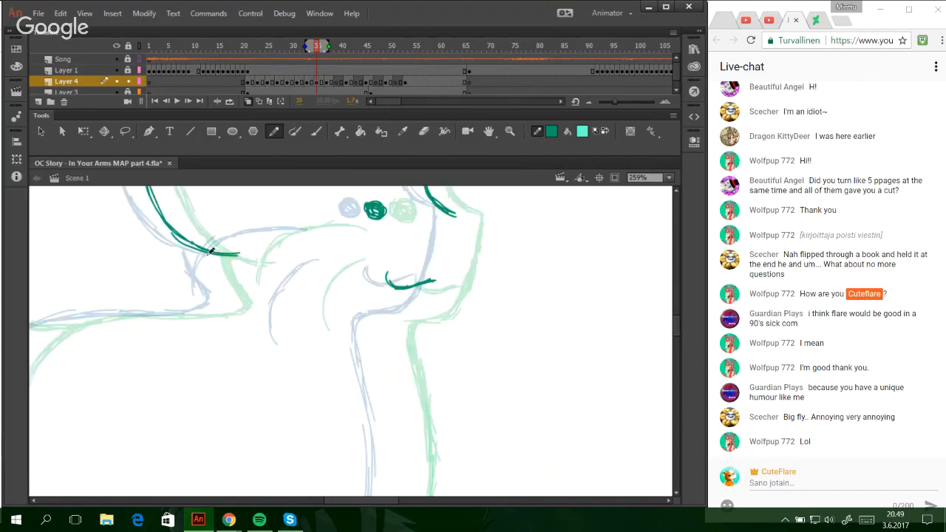
drag(211, 251, 228, 296)
drag(204, 250, 238, 299)
- Draw the muzzle's front edge from the nose tip down around the chin on frame 35, redoing strokes
drag(675, 325, 675, 319)
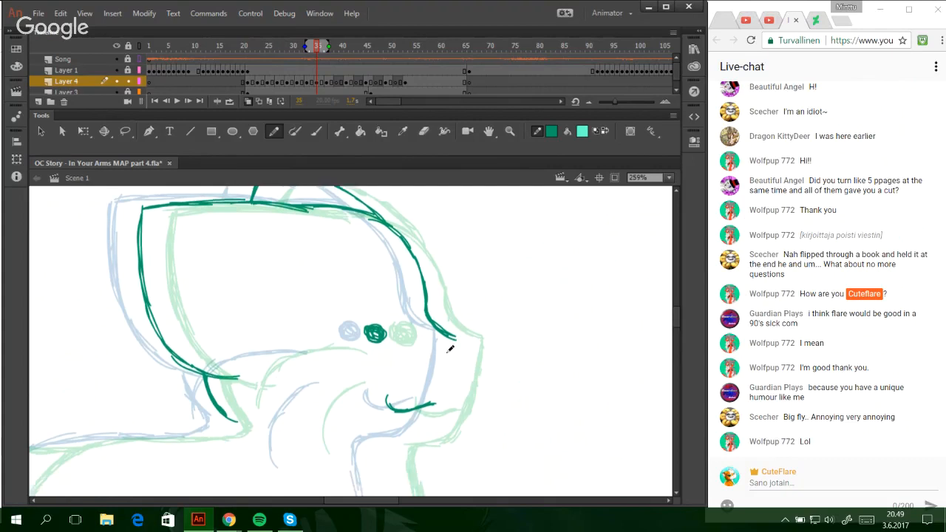
mouse_move(453, 342)
mouse_down()
mouse_move(436, 431)
mouse_move(456, 360)
mouse_move(443, 411)
mouse_up()
key(ctrl+z)
drag(458, 345, 437, 419)
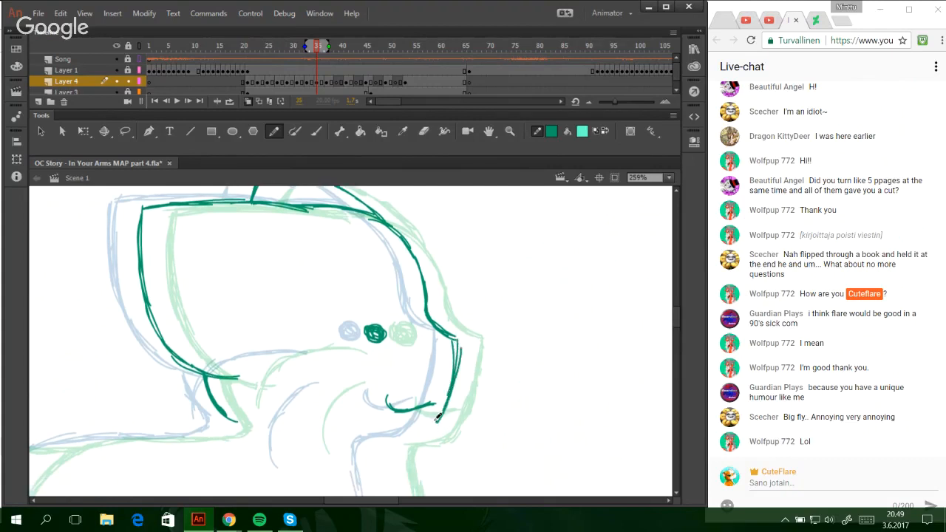
key(ctrl+z)
mouse_move(454, 377)
mouse_down()
mouse_move(431, 433)
mouse_move(388, 441)
mouse_move(397, 436)
mouse_move(383, 459)
mouse_move(390, 439)
mouse_move(383, 478)
mouse_up()
key(ctrl+z)
key(ctrl+z)
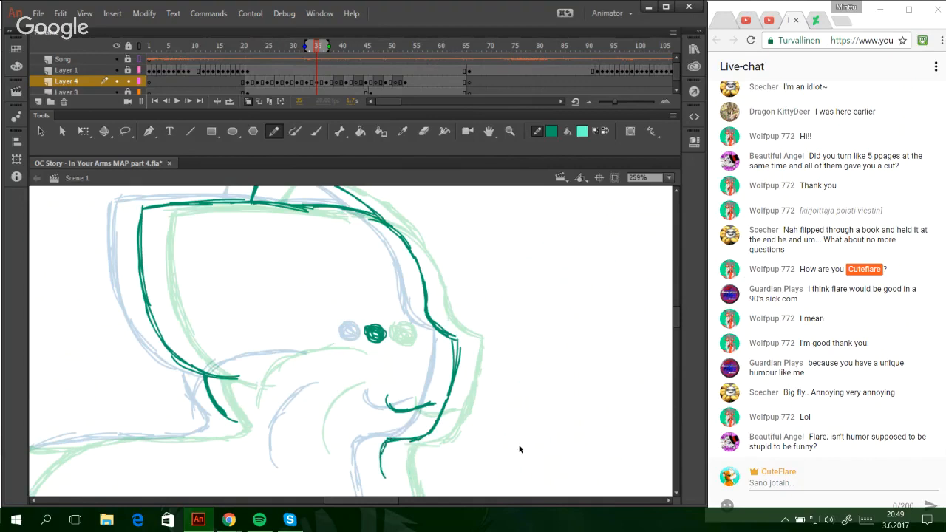
key(ctrl+z)
key(ctrl+z)
- Draw the chest line from under the chin downward on frame 35, midway between the onion-skin chest lines
drag(677, 323, 680, 330)
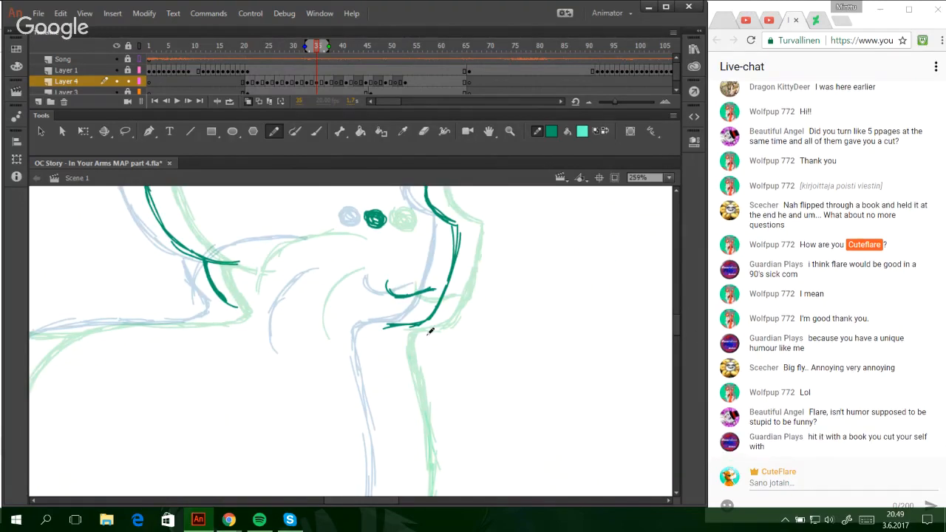
drag(385, 325, 405, 466)
drag(400, 420, 405, 494)
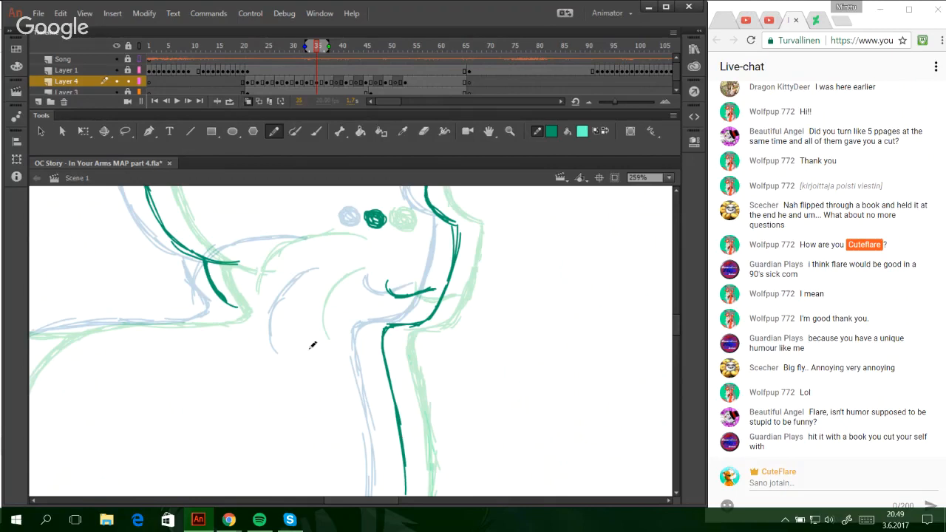
- Draw the lower cheek-fur curve behind the mouth on frame 35, redoing strokes
mouse_move(301, 345)
mouse_down()
mouse_move(304, 290)
mouse_move(330, 271)
mouse_up()
mouse_move(297, 314)
mouse_down()
mouse_move(342, 271)
mouse_move(334, 271)
mouse_up()
key(ctrl+z)
key(ctrl+z)
- Draw the upper cheek-fur curve from the neck toward the eye on frame 35, redoing strokes
mouse_move(227, 293)
mouse_down()
mouse_move(261, 244)
mouse_move(318, 233)
mouse_up()
key(ctrl+z)
key(ctrl+z)
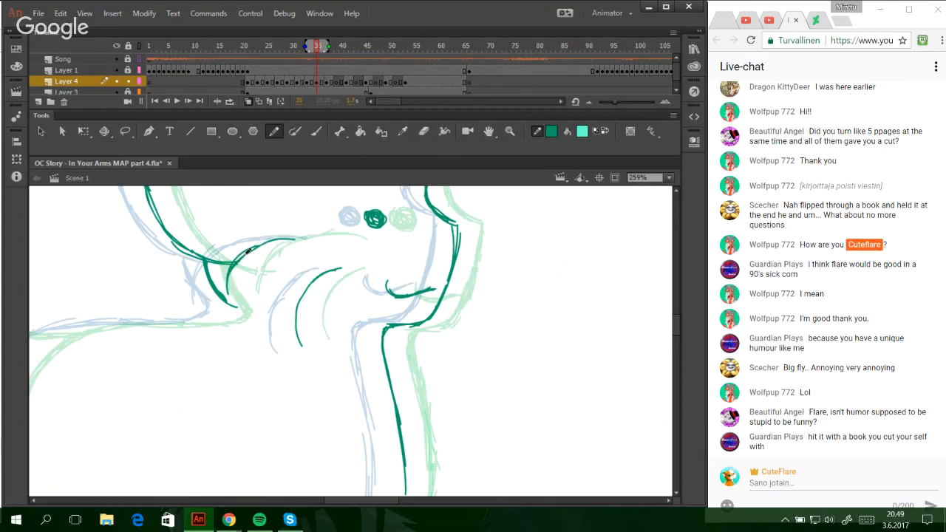
mouse_move(247, 252)
mouse_down()
mouse_move(324, 234)
mouse_move(306, 233)
mouse_move(339, 238)
mouse_up()
key(ctrl+z)
key(ctrl+z)
- Draw the hind leg's rear edge and the rump curve up to the start of the back on frame 35
click(465, 503)
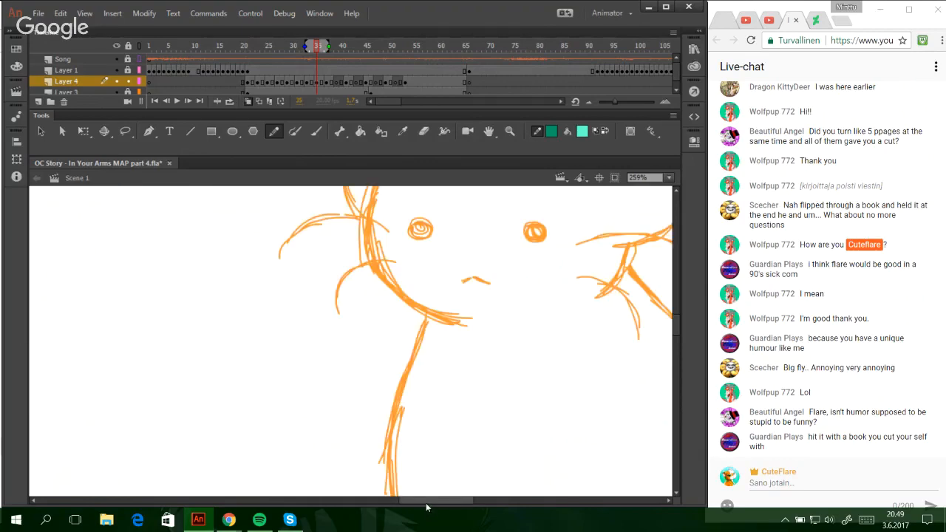
drag(426, 504, 327, 513)
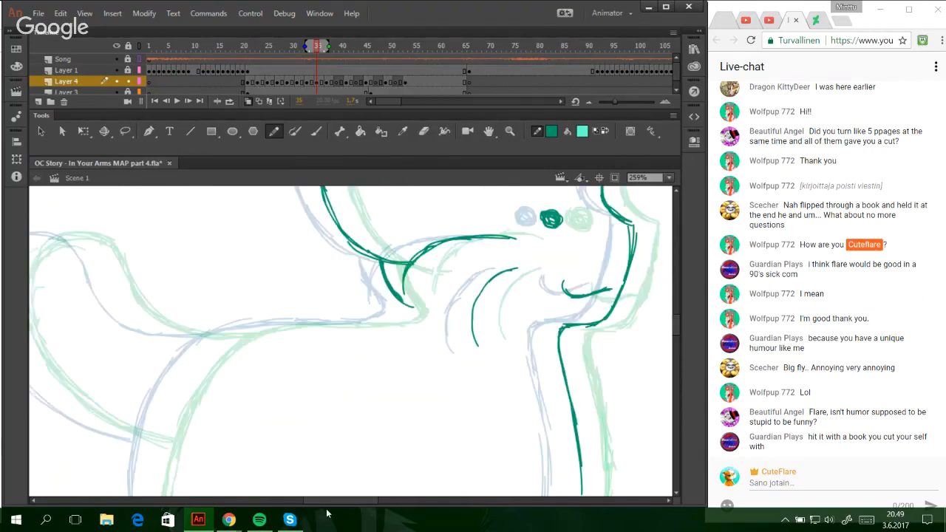
mouse_move(675, 328)
mouse_down()
mouse_move(673, 317)
mouse_move(672, 338)
mouse_up()
drag(158, 486, 151, 397)
drag(155, 463, 150, 355)
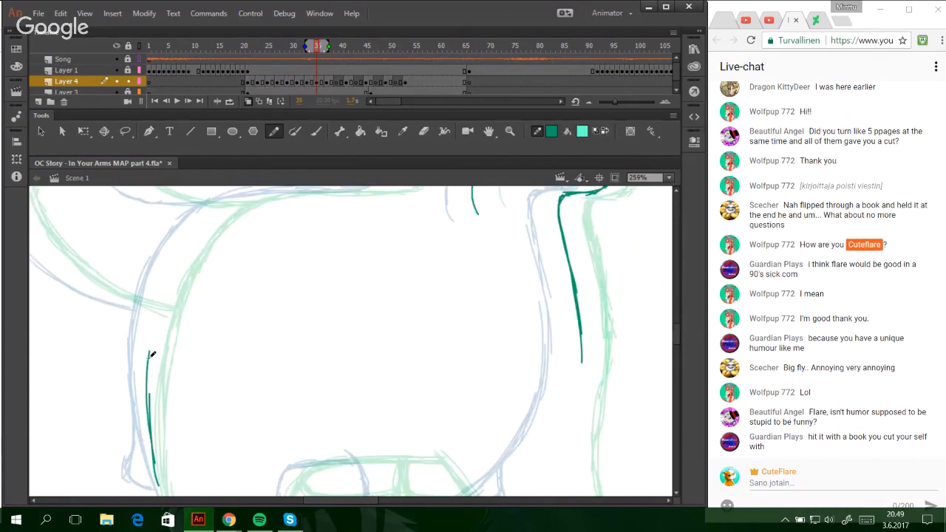
drag(149, 436, 157, 303)
drag(148, 382, 176, 261)
mouse_move(151, 341)
mouse_down()
mouse_move(174, 274)
mouse_move(158, 299)
mouse_move(215, 212)
mouse_up()
drag(182, 246, 259, 192)
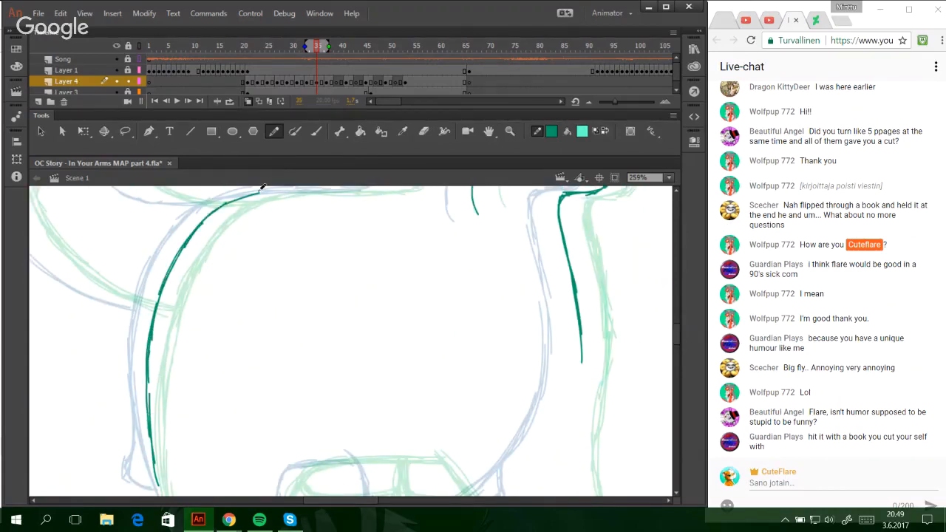
drag(209, 220, 279, 194)
key(ctrl+z)
- Draw the back line from the rump toward the neck on frame 35, redoing strokes
drag(675, 334, 676, 325)
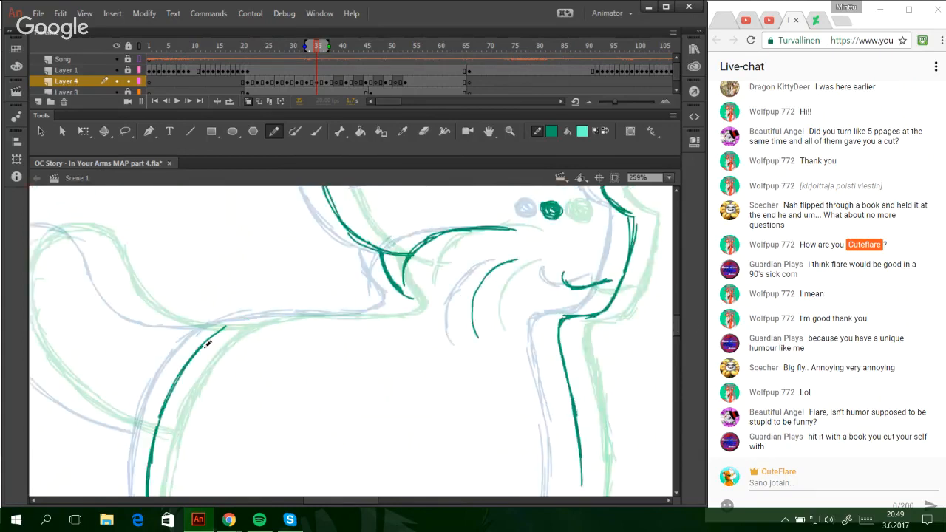
key(ctrl+z)
mouse_move(204, 345)
mouse_down()
mouse_move(267, 311)
mouse_move(392, 311)
mouse_move(406, 304)
mouse_move(396, 282)
mouse_up()
key(ctrl+z)
- Draw the front leg's inner edge, the rounded paw and the lower part of its front edge on frame 35
mouse_move(674, 334)
mouse_down()
mouse_move(678, 354)
mouse_move(638, 345)
mouse_up()
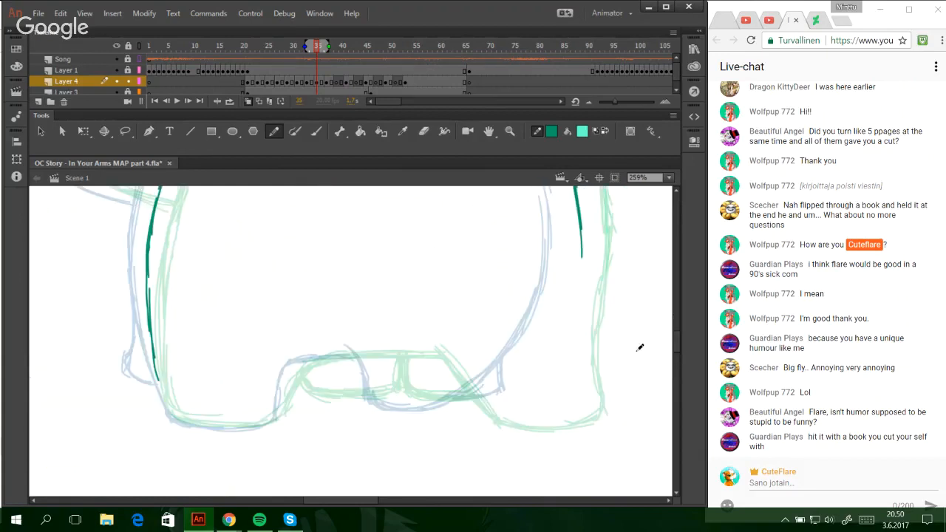
mouse_move(385, 345)
mouse_down()
mouse_move(443, 414)
mouse_move(438, 403)
mouse_move(534, 404)
mouse_move(475, 416)
mouse_move(543, 390)
mouse_up()
drag(529, 404, 567, 306)
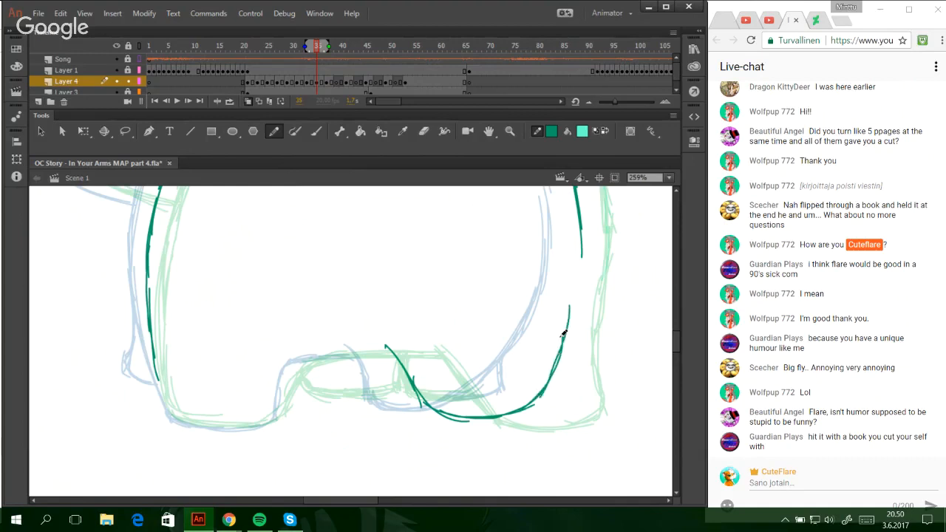
- Draw the front leg's outer contour midway between the blue and green onion-skin sketches, joining it to the chest line above
drag(546, 378, 571, 312)
key(ctrl+z)
key(ctrl+z)
key(ctrl+z)
mouse_move(520, 408)
mouse_down()
mouse_move(566, 331)
mouse_move(577, 291)
mouse_up()
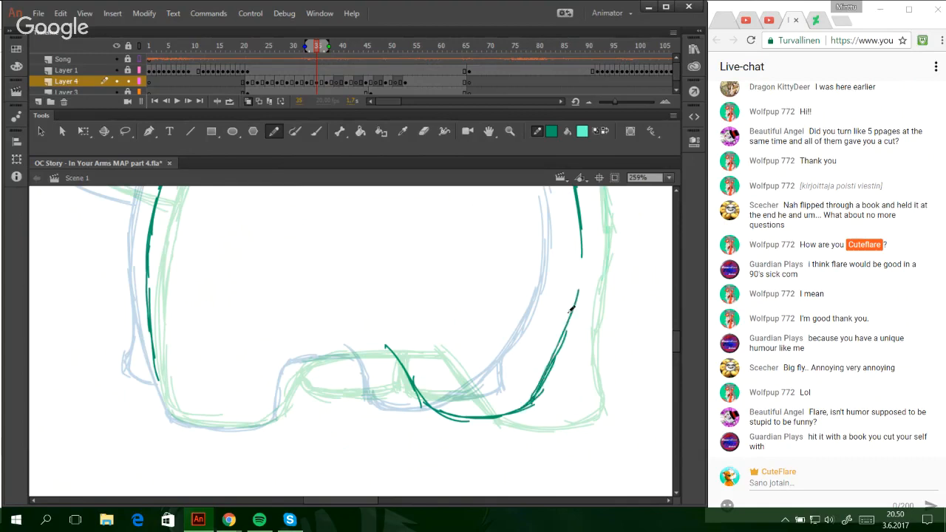
drag(542, 380, 579, 258)
drag(576, 302, 582, 211)
drag(581, 255, 574, 206)
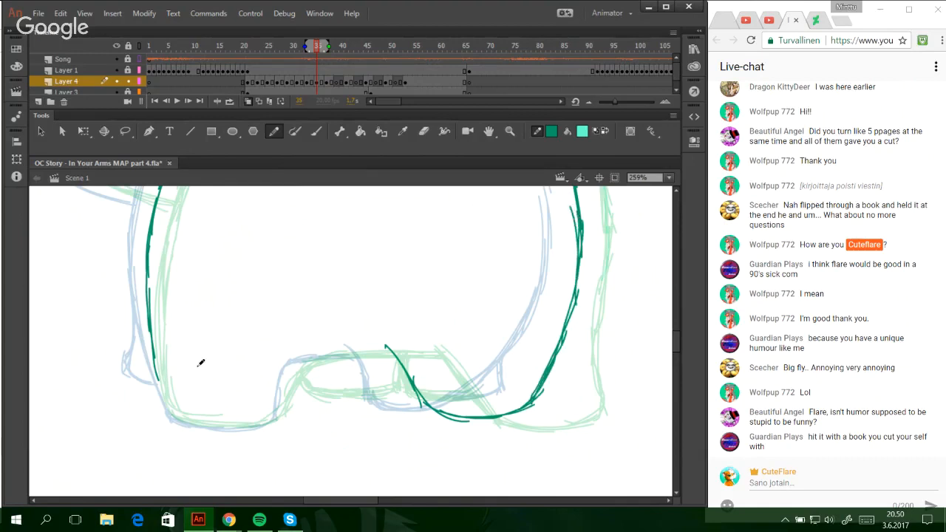
- Outline the hind foot and the belly line between the onion skins, connecting them to the inner edge of the front leg
mouse_move(157, 349)
mouse_down()
mouse_move(175, 417)
mouse_move(258, 418)
mouse_up()
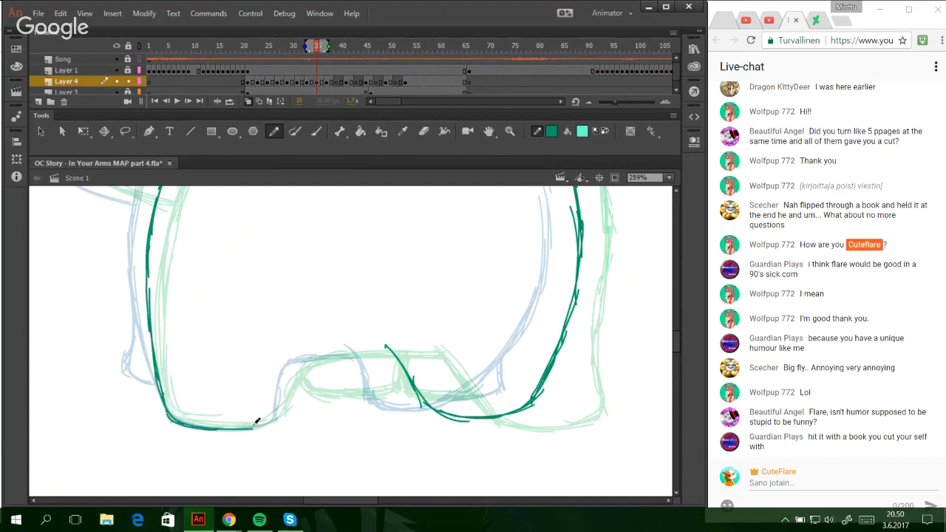
mouse_move(194, 427)
mouse_down()
mouse_move(275, 421)
mouse_move(286, 378)
mouse_move(308, 359)
mouse_up()
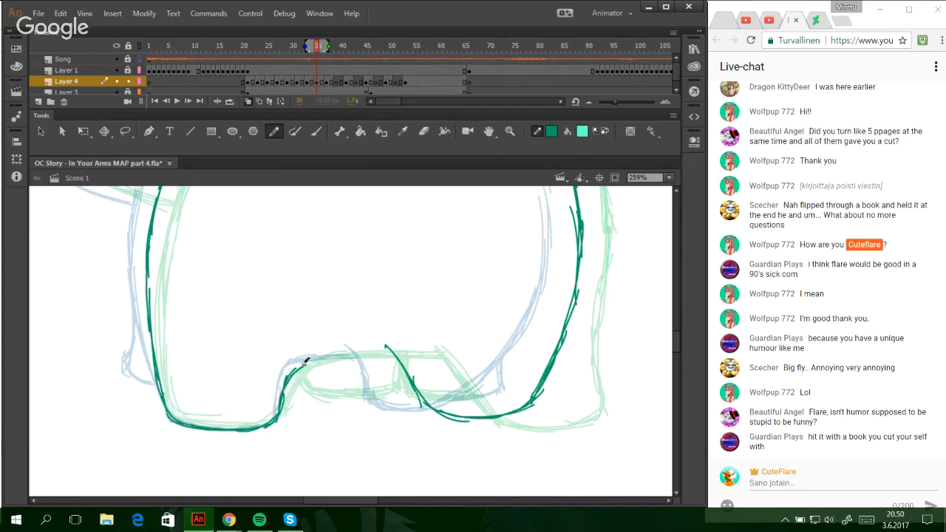
drag(285, 393, 314, 358)
key(ctrl+z)
key(ctrl+z)
mouse_move(281, 405)
mouse_down()
mouse_move(298, 362)
mouse_move(386, 354)
mouse_up()
drag(325, 353, 392, 352)
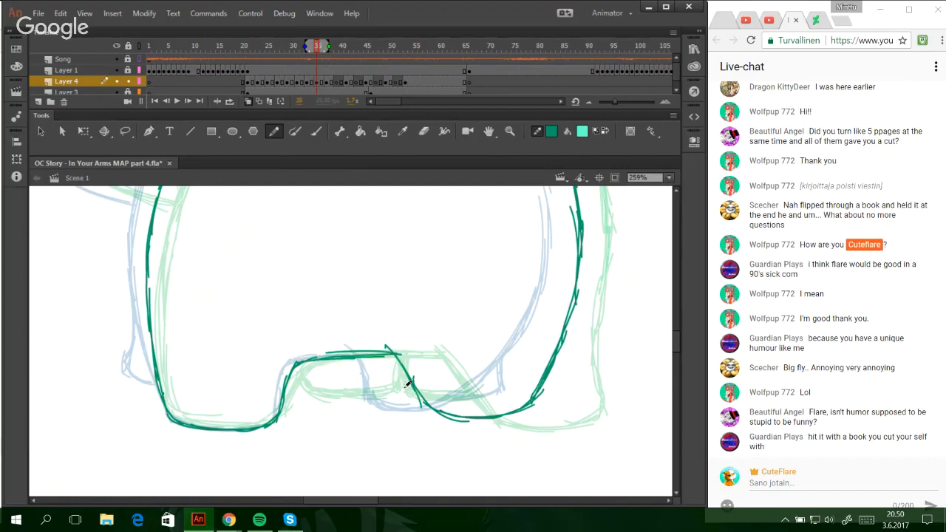
drag(396, 358, 419, 396)
drag(285, 384, 330, 354)
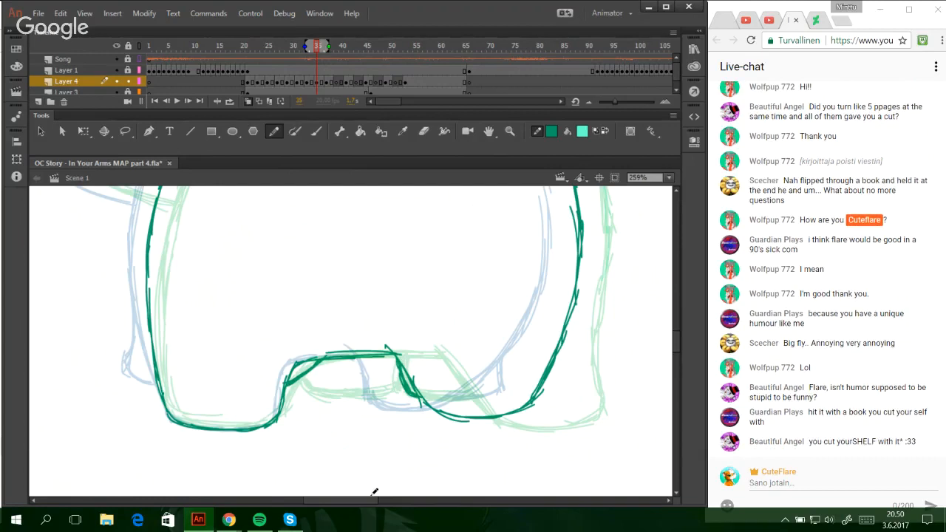
- Draw the tail's upper edge from the back to its rounded tip, between the two onion-skin tails
drag(372, 500, 357, 500)
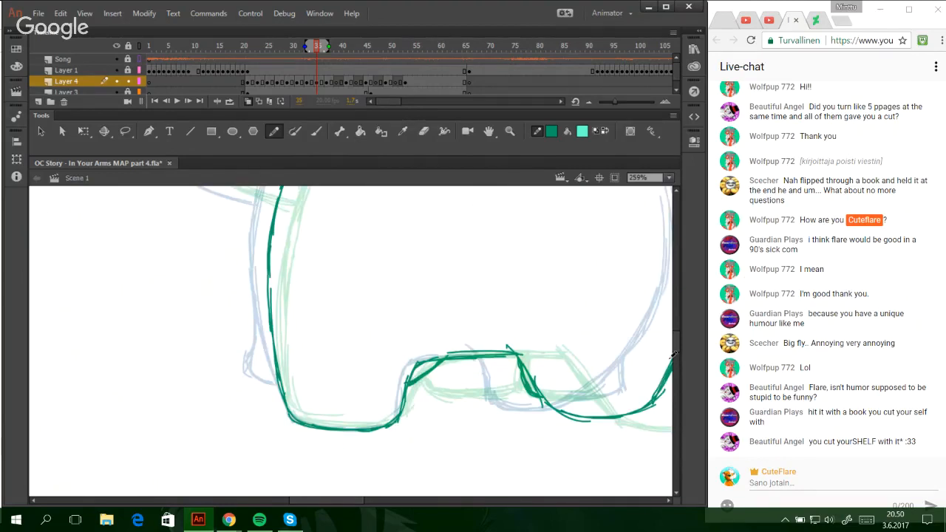
drag(674, 358, 672, 331)
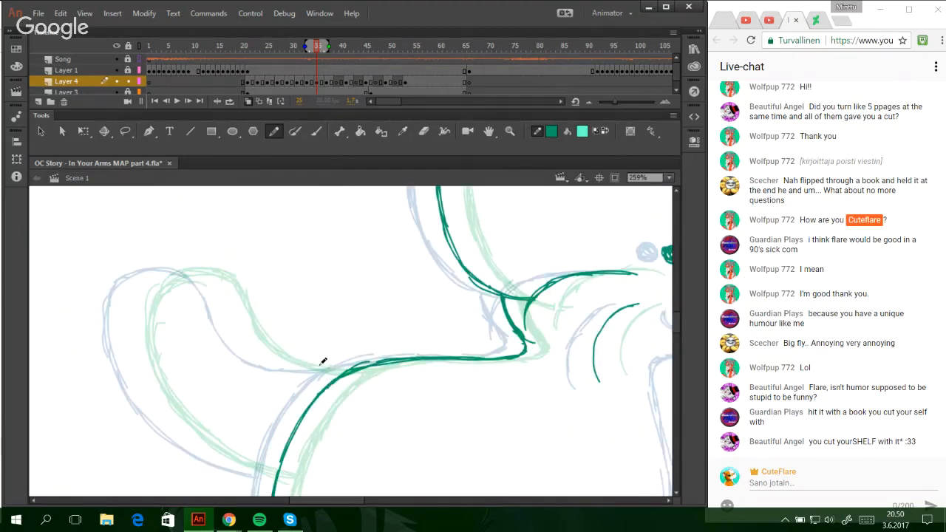
mouse_move(356, 370)
mouse_down()
mouse_move(266, 357)
mouse_move(198, 270)
mouse_up()
key(ctrl+z)
key(ctrl+z)
drag(225, 300, 192, 269)
mouse_move(218, 289)
mouse_down()
mouse_move(176, 269)
mouse_move(148, 278)
mouse_move(130, 308)
mouse_up()
- Draw the tail's lower edge from the rounded tip down to the rump line
mouse_move(136, 288)
mouse_down()
mouse_move(126, 303)
mouse_move(127, 351)
mouse_move(151, 411)
mouse_up()
key(ctrl+z)
key(ctrl+z)
drag(130, 345, 223, 459)
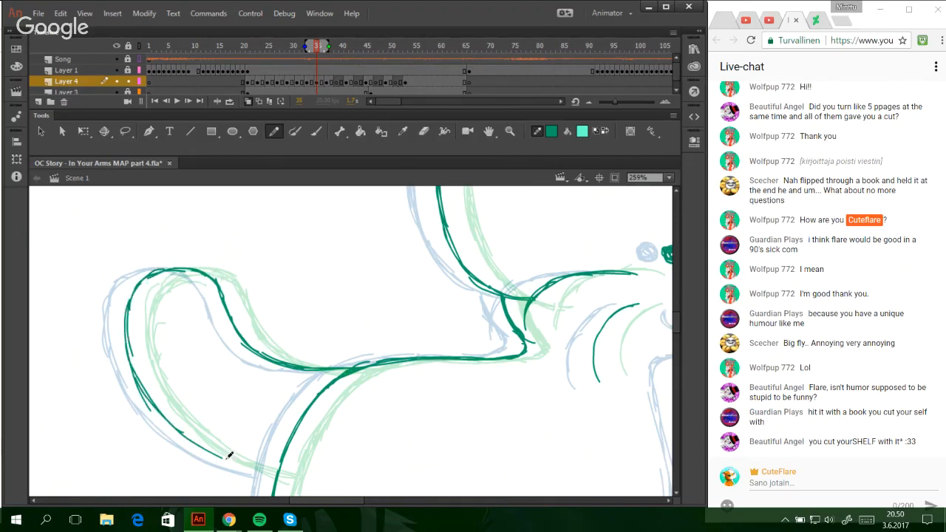
drag(158, 409, 261, 477)
drag(194, 436, 273, 477)
drag(222, 455, 274, 479)
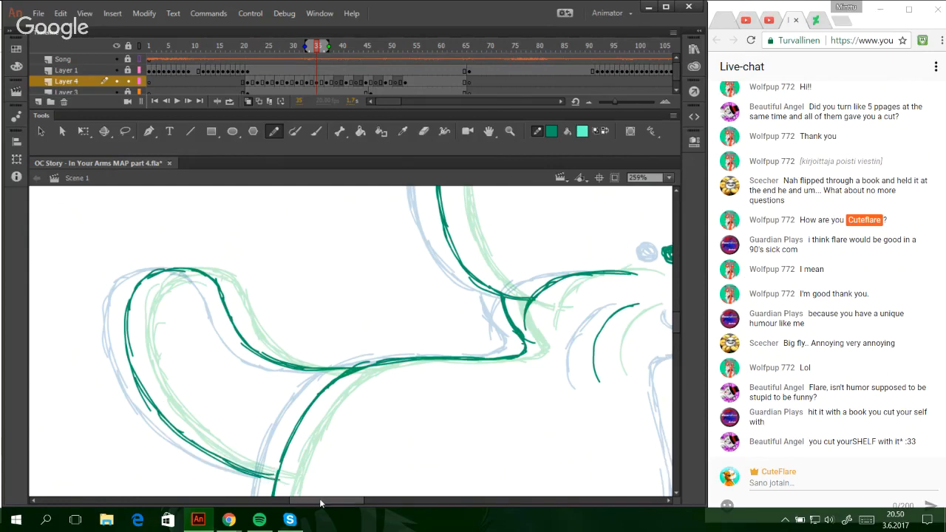
- Touch up the chin line and the lower curve at the back of the head with extra strokes
mouse_move(322, 503)
mouse_down()
mouse_move(365, 503)
mouse_move(347, 507)
mouse_up()
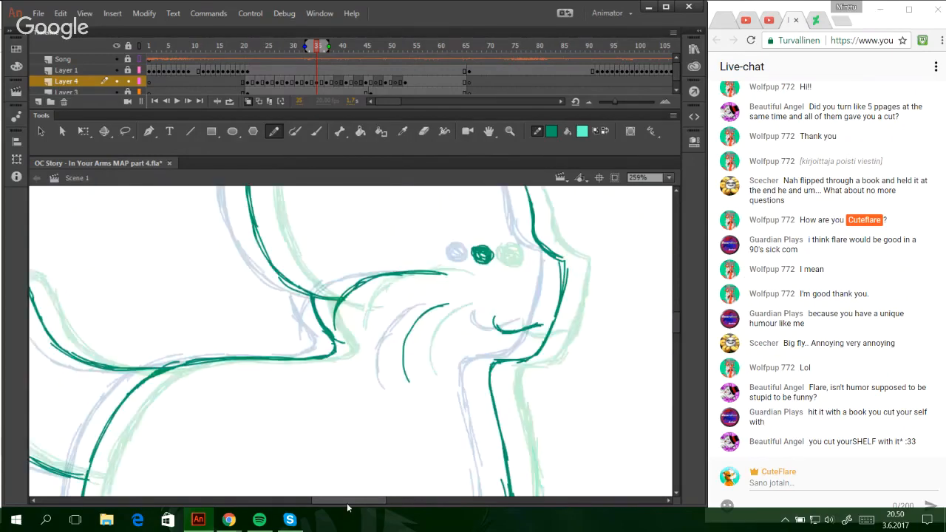
scroll(672, 322, up, 3)
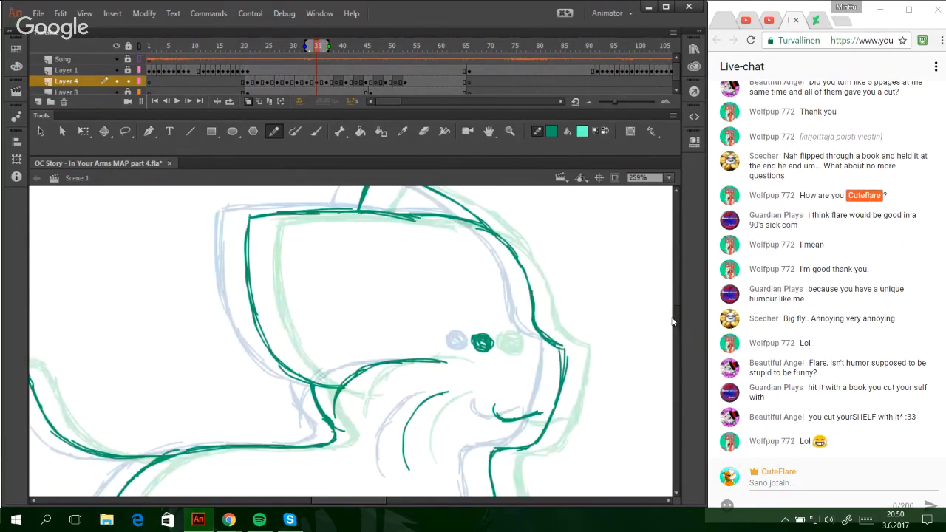
drag(672, 318, 678, 315)
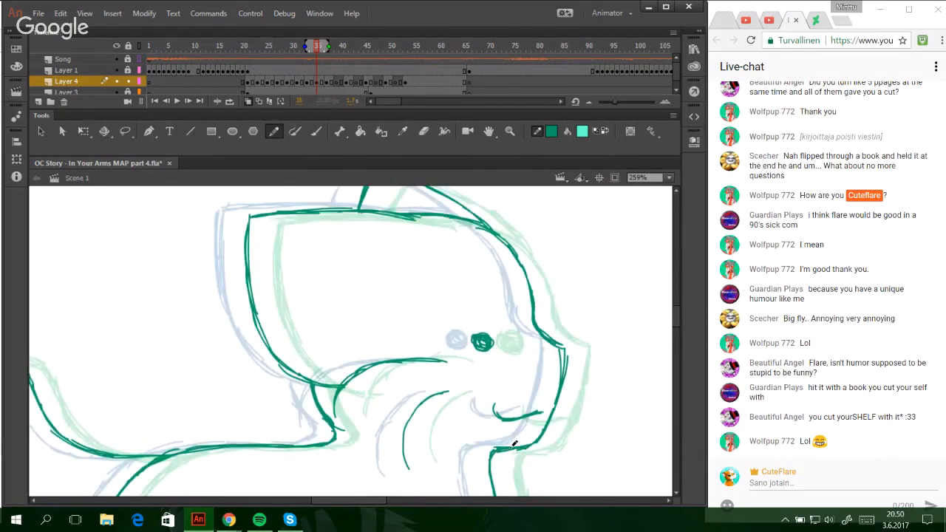
drag(492, 449, 538, 438)
scroll(672, 319, up, 1)
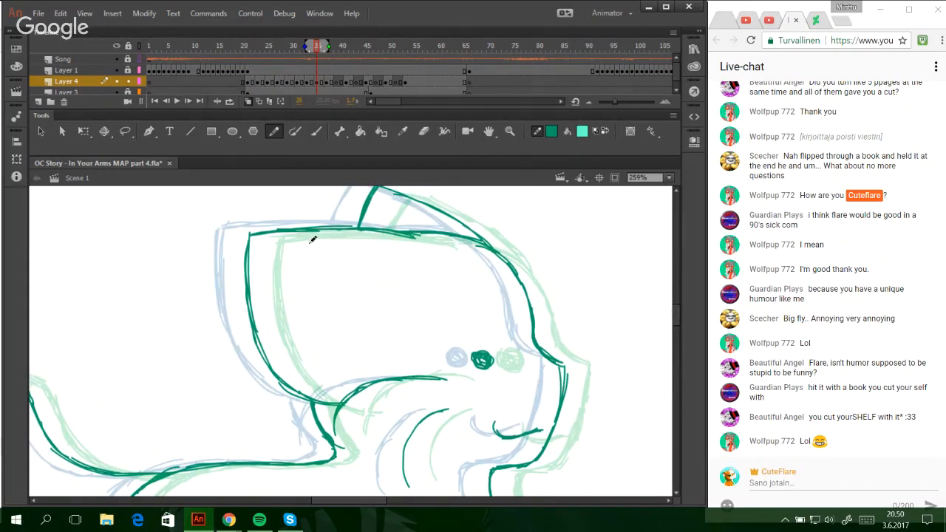
key(ctrl+z)
drag(315, 401, 347, 406)
drag(263, 354, 299, 382)
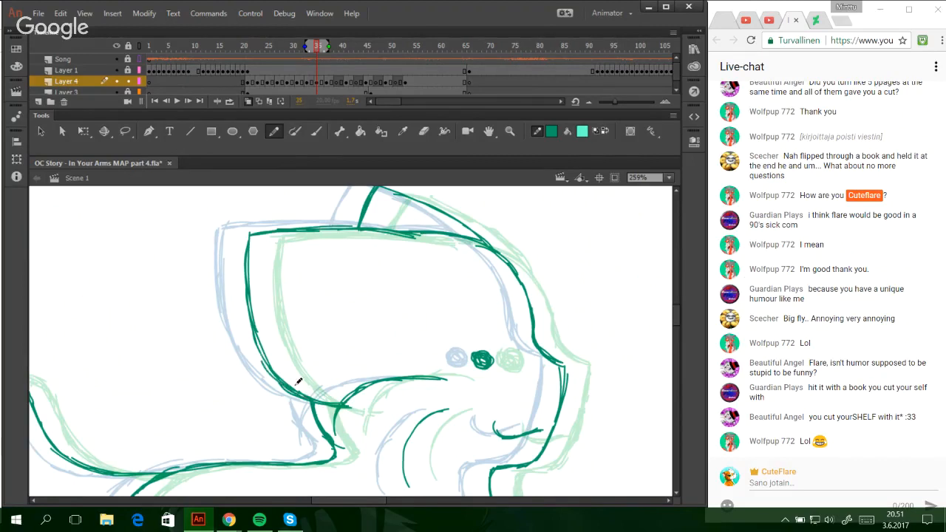
- On frame 39 of Layer 4, draw the lower curve at the back of the head between the onion-skin outlines
click(334, 84)
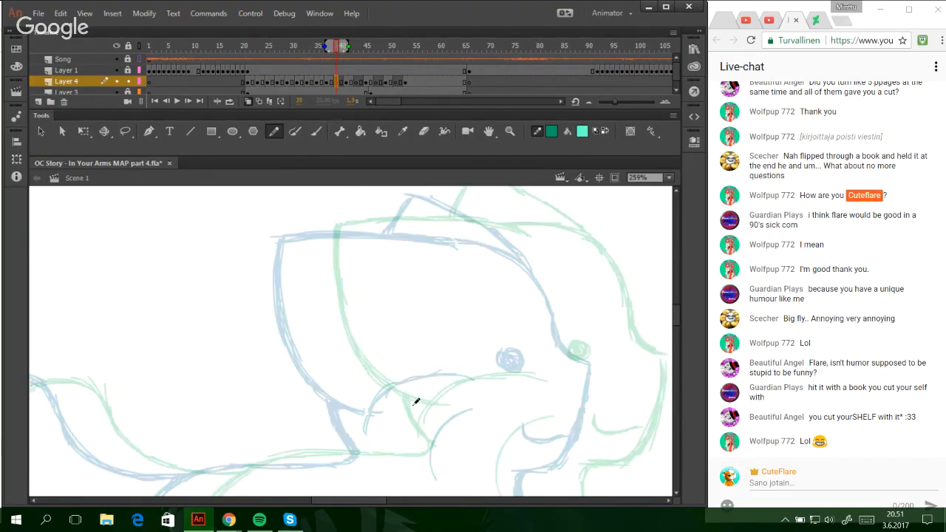
mouse_move(417, 404)
mouse_down()
mouse_move(376, 403)
mouse_move(329, 369)
mouse_up()
mouse_move(373, 398)
mouse_down()
mouse_move(320, 349)
mouse_move(335, 369)
mouse_up()
key(ctrl+z)
key(ctrl+z)
key(ctrl+z)
mouse_move(400, 405)
mouse_down()
mouse_move(343, 376)
mouse_move(326, 347)
mouse_up()
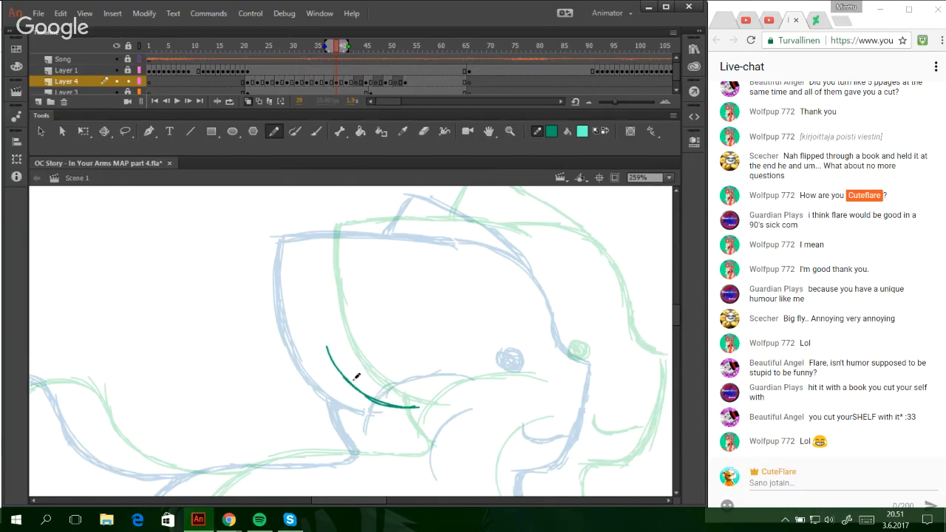
- Extend the back-of-head curve up to the head's upper rear corner between the blue and green guides
drag(365, 396, 317, 314)
drag(331, 358, 310, 237)
mouse_move(319, 314)
mouse_down()
mouse_move(308, 235)
mouse_move(311, 294)
mouse_up()
key(ctrl+z)
key(ctrl+z)
drag(308, 230, 312, 319)
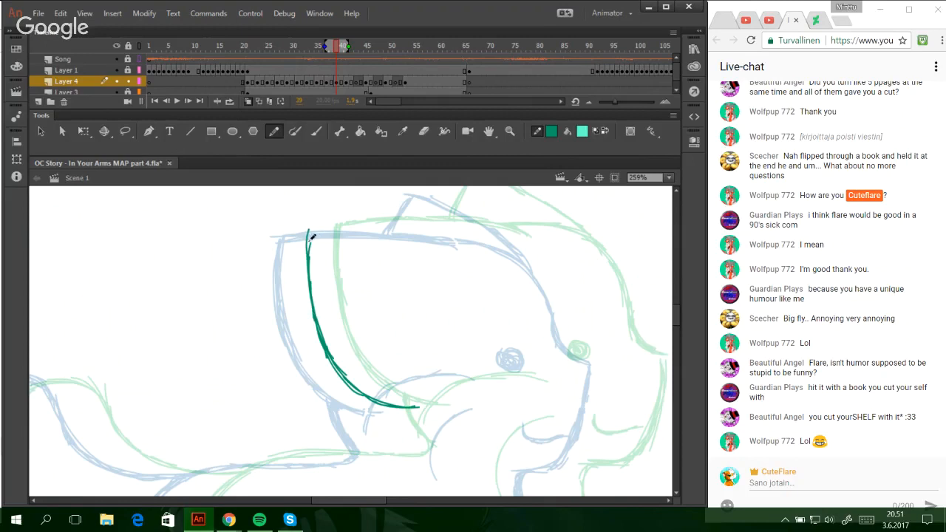
key(ctrl+z)
drag(309, 235, 314, 296)
- Draw the head's top edge from the rear corner toward the forehead and fill in a round eye between the guide eyes
mouse_move(308, 237)
mouse_down()
mouse_move(316, 330)
mouse_move(336, 227)
mouse_move(396, 225)
mouse_up()
key(ctrl+z)
key(ctrl+z)
drag(309, 235, 348, 227)
drag(306, 235, 412, 226)
drag(325, 228, 439, 226)
drag(377, 224, 495, 239)
mouse_move(535, 350)
mouse_down()
mouse_move(555, 357)
mouse_move(546, 356)
mouse_up()
key(ctrl+z)
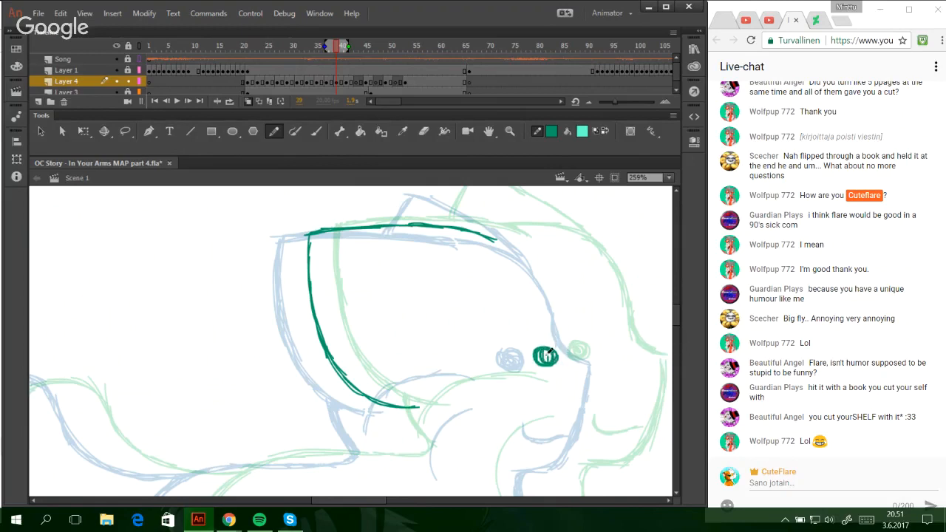
- Draw the short neck line below the head and the rump curve leading into the back
scroll(678, 323, down, 3)
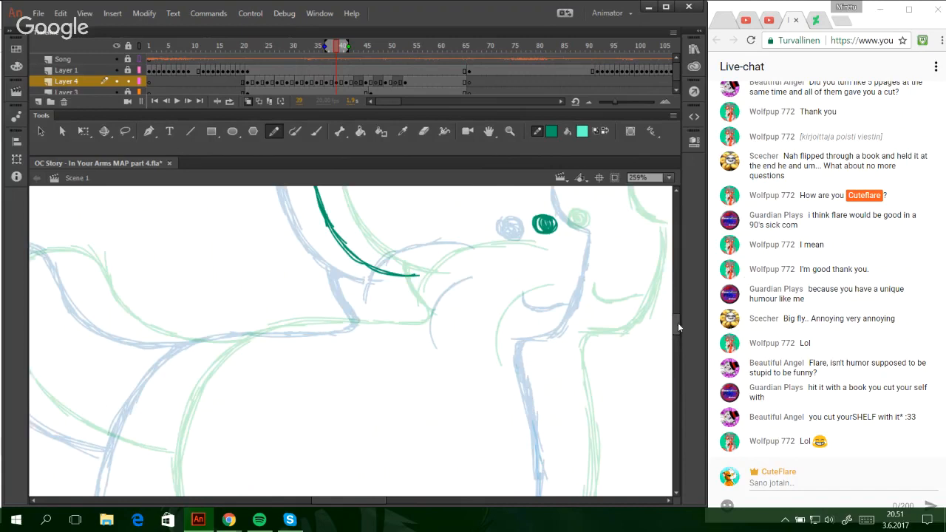
drag(377, 270, 408, 317)
mouse_move(378, 500)
mouse_down()
mouse_move(392, 501)
mouse_move(376, 500)
mouse_up()
drag(147, 470, 182, 385)
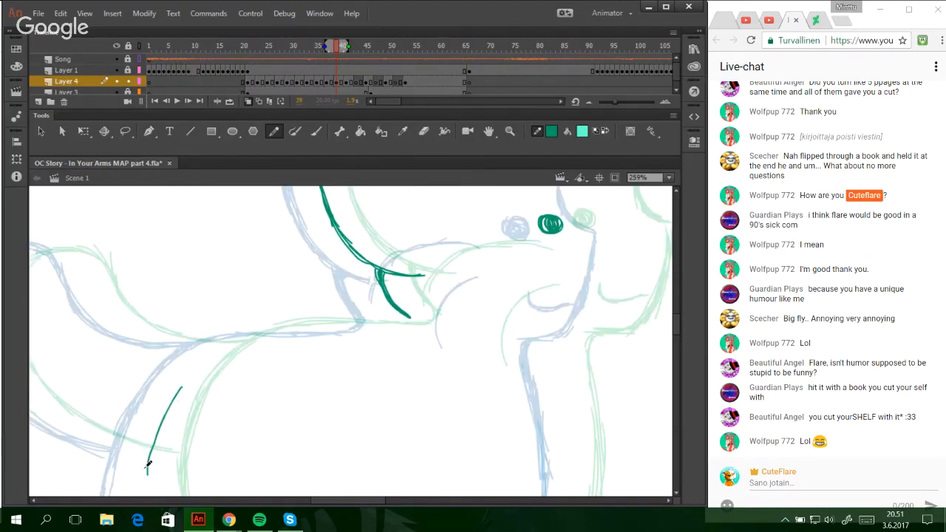
key(ctrl+z)
drag(148, 476, 176, 391)
key(ctrl+z)
mouse_move(147, 465)
mouse_down()
mouse_move(179, 381)
mouse_move(210, 352)
mouse_up()
mouse_move(158, 414)
mouse_down()
mouse_move(224, 340)
mouse_move(245, 338)
mouse_up()
key(ctrl+z)
drag(195, 363, 294, 330)
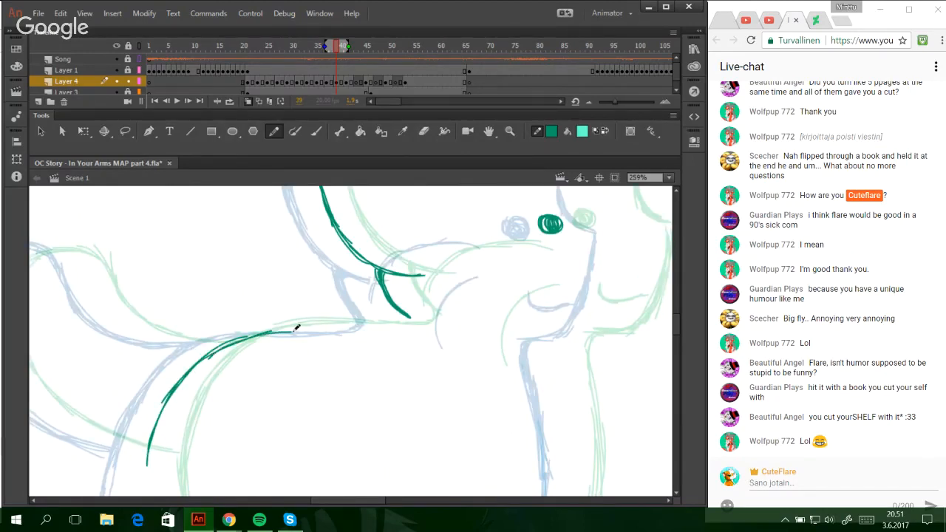
- Draw the back line from the rump to the base of the neck
drag(231, 342, 314, 329)
key(ctrl+z)
mouse_move(214, 357)
mouse_down()
mouse_move(282, 321)
mouse_move(353, 325)
mouse_up()
drag(303, 330, 399, 318)
key(ctrl+z)
mouse_move(337, 325)
mouse_down()
mouse_move(374, 326)
mouse_move(266, 330)
mouse_move(335, 326)
mouse_up()
key(ctrl+z)
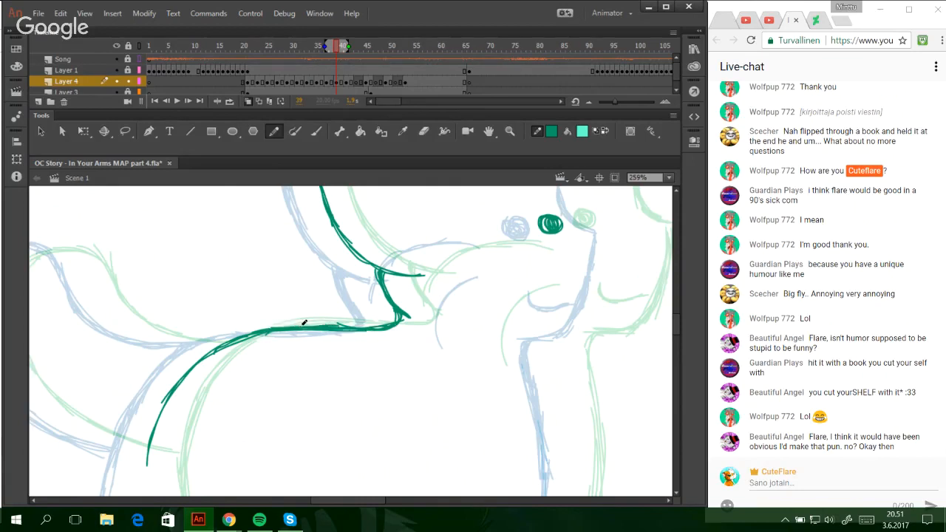
- Draw the forehead contour from the head's top edge down to the tip of the nose, between the onion skins
drag(380, 501, 403, 502)
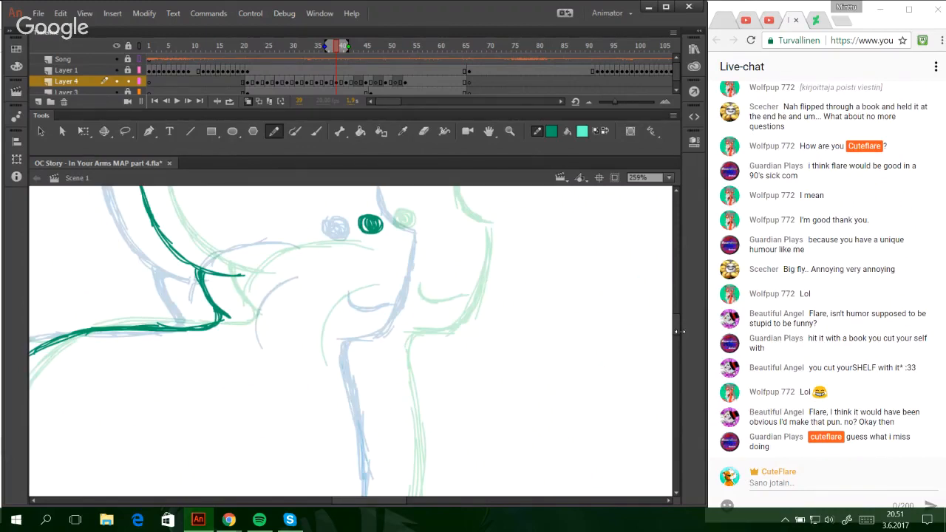
drag(680, 331, 674, 310)
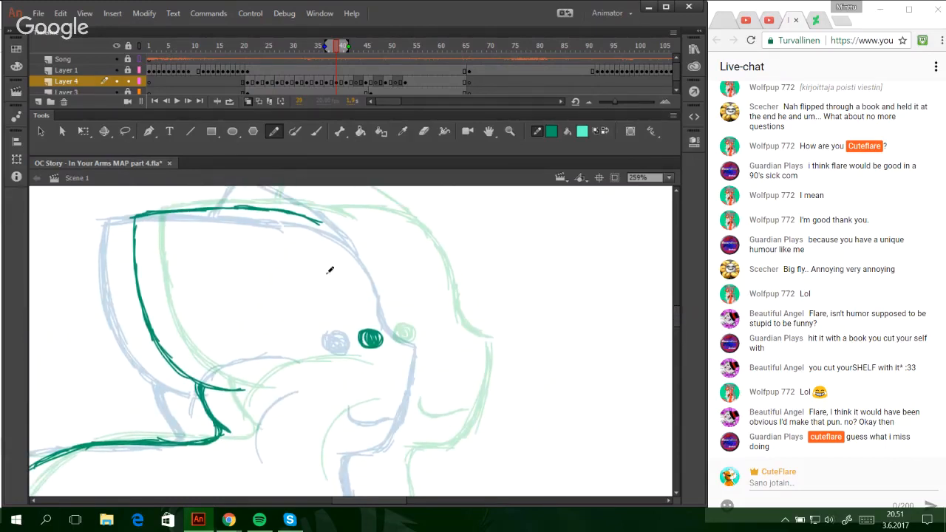
mouse_move(297, 214)
mouse_down()
mouse_move(349, 211)
mouse_move(402, 248)
mouse_up()
mouse_move(372, 220)
mouse_down()
mouse_move(419, 269)
mouse_move(416, 284)
mouse_up()
drag(403, 251, 421, 307)
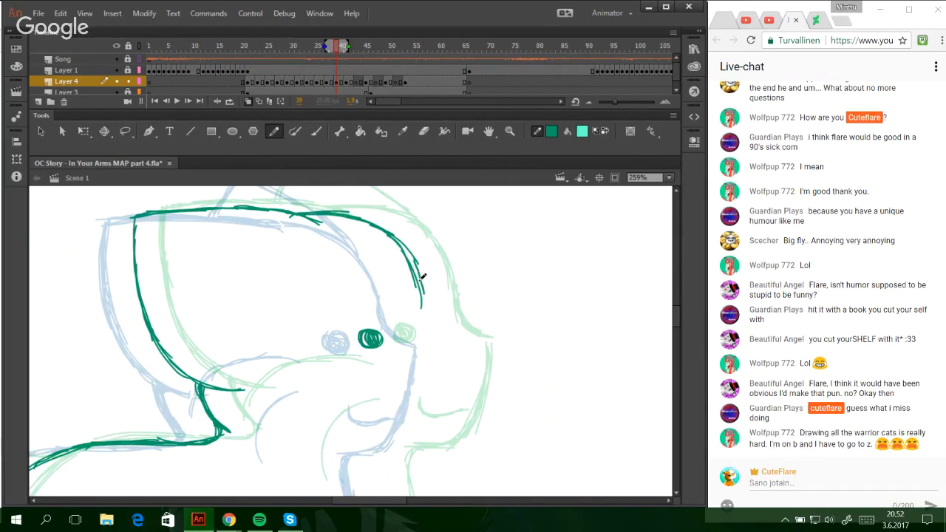
key(ctrl+z)
drag(391, 237, 422, 291)
mouse_move(404, 251)
mouse_down()
mouse_move(429, 329)
mouse_move(445, 341)
mouse_up()
drag(425, 317, 455, 346)
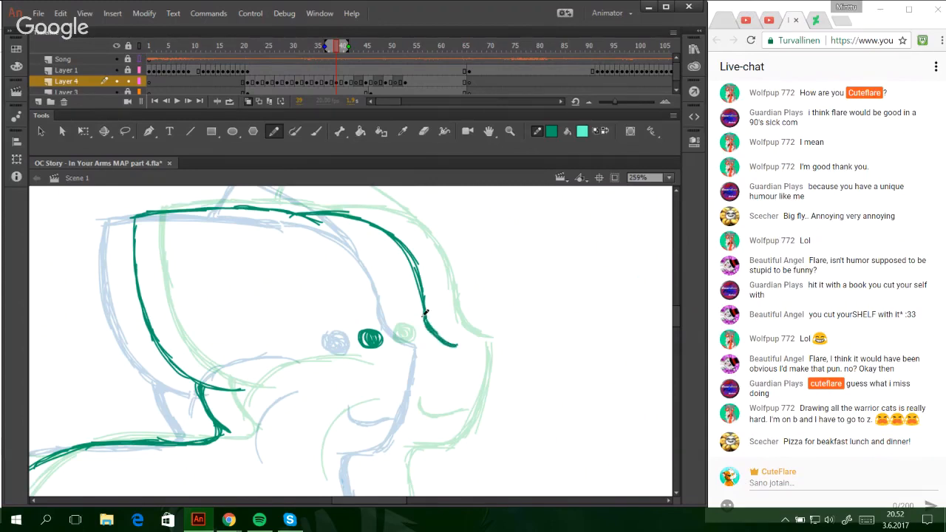
drag(420, 290, 427, 321)
- Draw the pointed ear rising above the head's top edge and blend its front edge into the forehead
drag(678, 320, 677, 315)
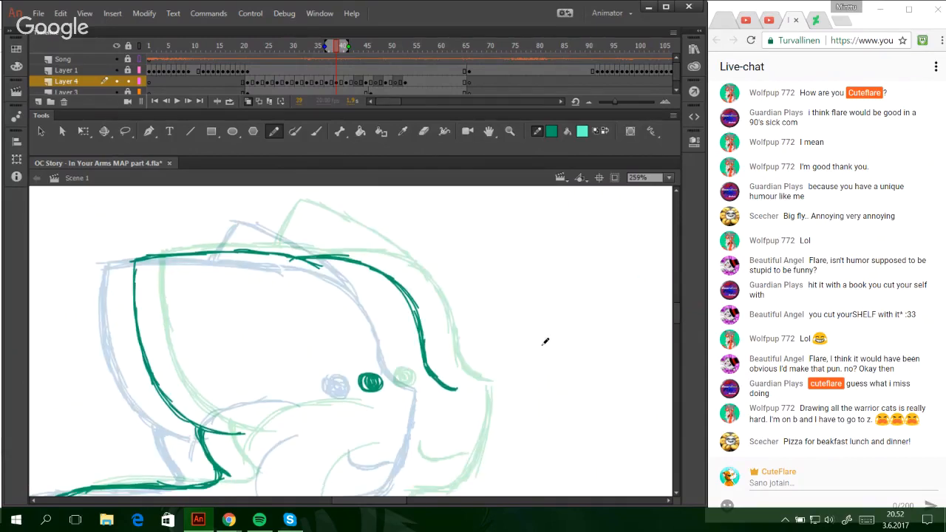
mouse_move(251, 246)
mouse_down()
mouse_move(272, 209)
mouse_move(252, 238)
mouse_up()
mouse_move(269, 209)
mouse_down()
mouse_move(339, 238)
mouse_move(286, 214)
mouse_move(363, 255)
mouse_up()
drag(329, 228, 393, 274)
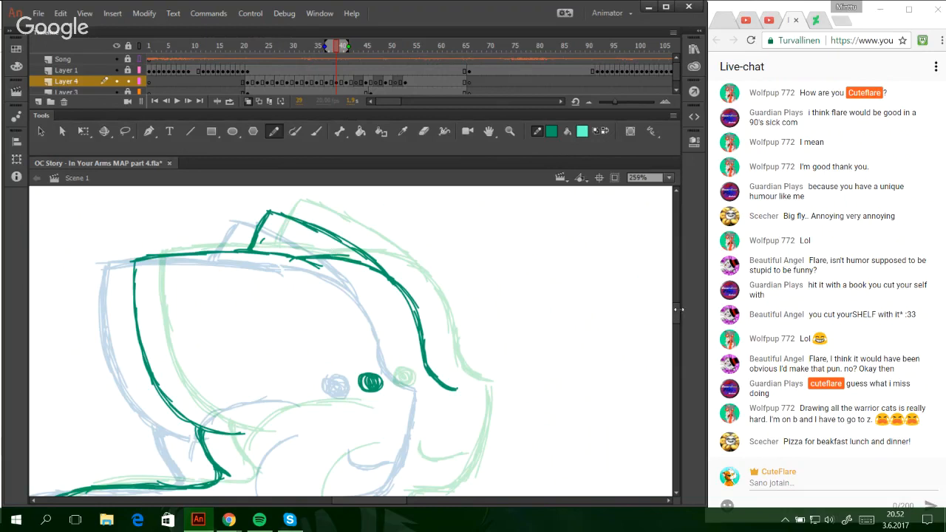
- Draw the front of the muzzle from the nose tip down to the chin
drag(674, 311, 674, 317)
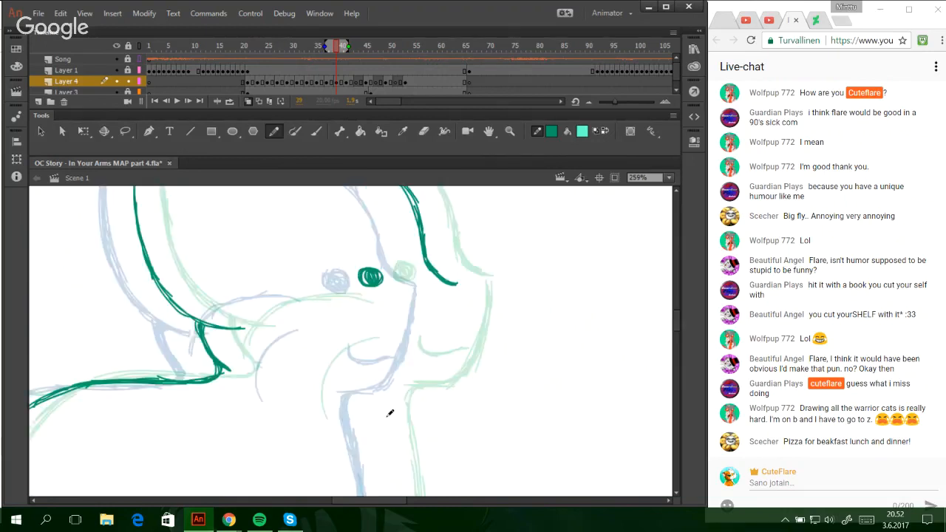
drag(455, 285, 435, 372)
key(ctrl+z)
key(ctrl+z)
drag(454, 291, 435, 375)
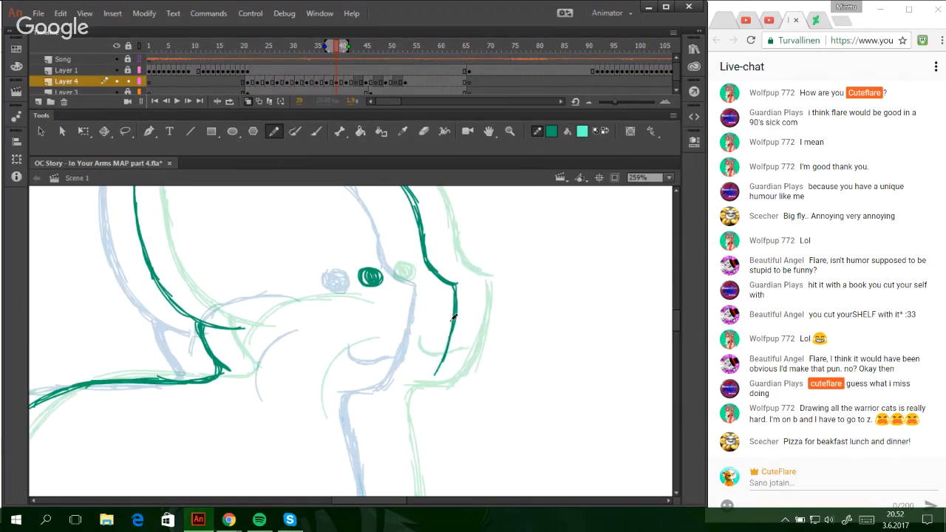
drag(454, 311, 430, 384)
- Draw the underside of the chin and the chest line running down from it between the onion-skin guides
mouse_move(450, 320)
mouse_down()
mouse_move(432, 381)
mouse_move(436, 372)
mouse_move(406, 387)
mouse_move(428, 385)
mouse_move(387, 387)
mouse_move(383, 433)
mouse_up()
key(ctrl+z)
key(ctrl+z)
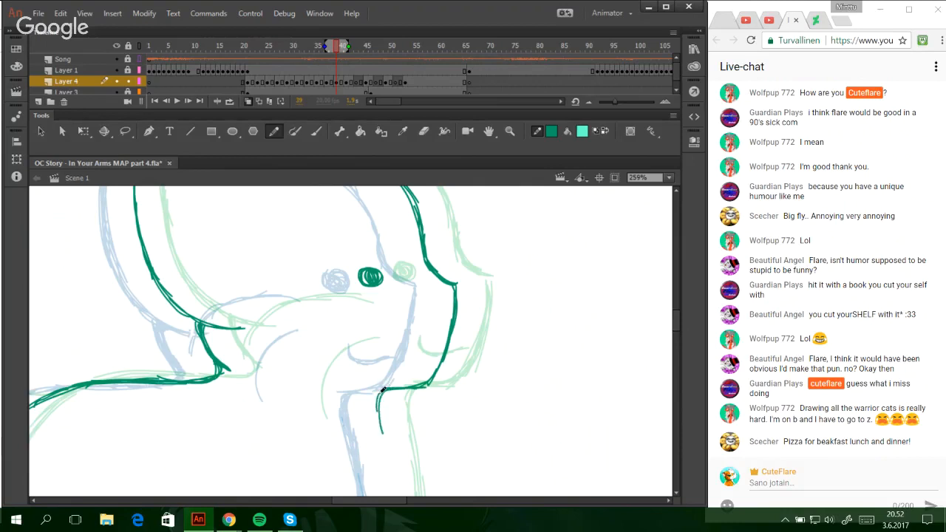
drag(386, 390, 392, 471)
drag(382, 406, 395, 495)
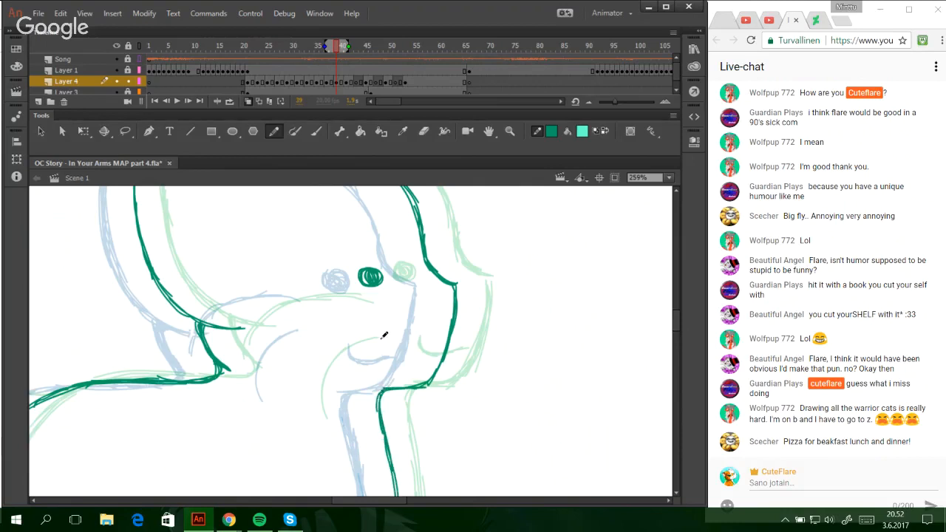
- Draw the small mouth curve on the muzzle, the cheek line behind the eye and the curved shoulder line below it, between the onion-skin guides
mouse_move(383, 341)
mouse_down()
mouse_move(390, 361)
mouse_move(431, 350)
mouse_up()
key(ctrl+z)
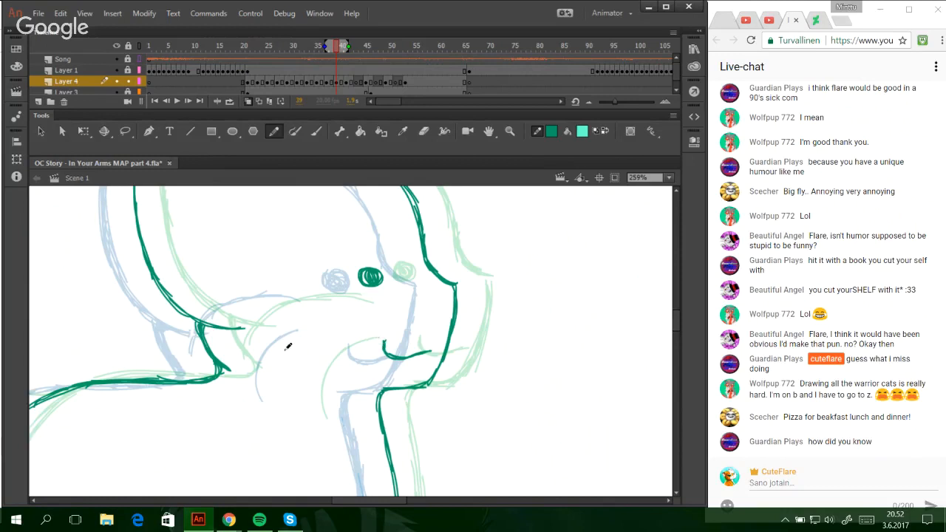
mouse_move(222, 346)
mouse_down()
mouse_move(295, 301)
mouse_move(334, 299)
mouse_up()
drag(299, 407, 329, 345)
key(ctrl+z)
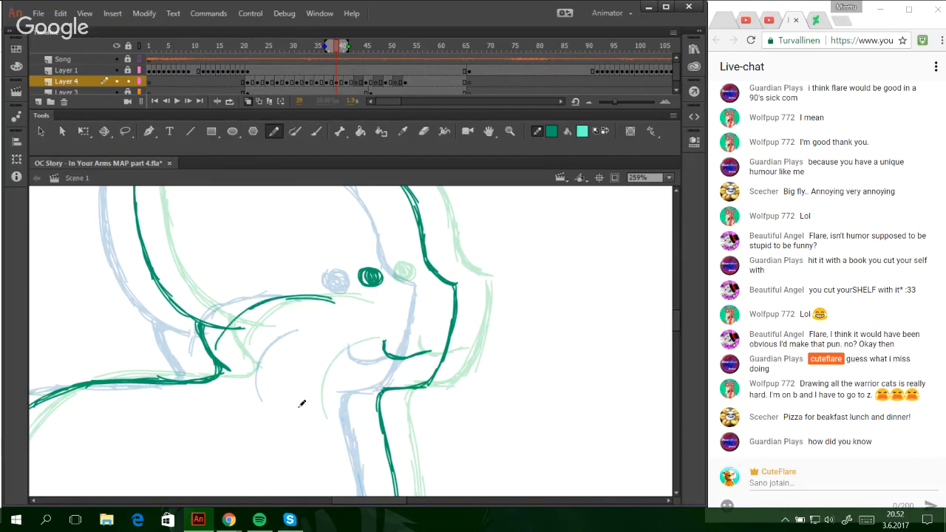
drag(299, 407, 335, 338)
drag(294, 374, 340, 339)
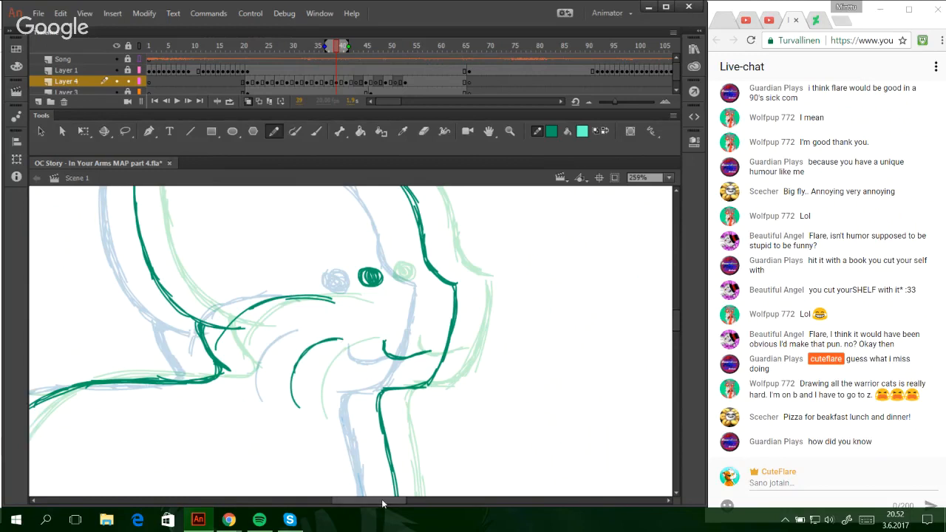
- Draw the curled tail from the end of the back line up over its rounded tip and down to the hind leg
drag(381, 500, 335, 500)
drag(676, 320, 676, 328)
drag(447, 336, 342, 324)
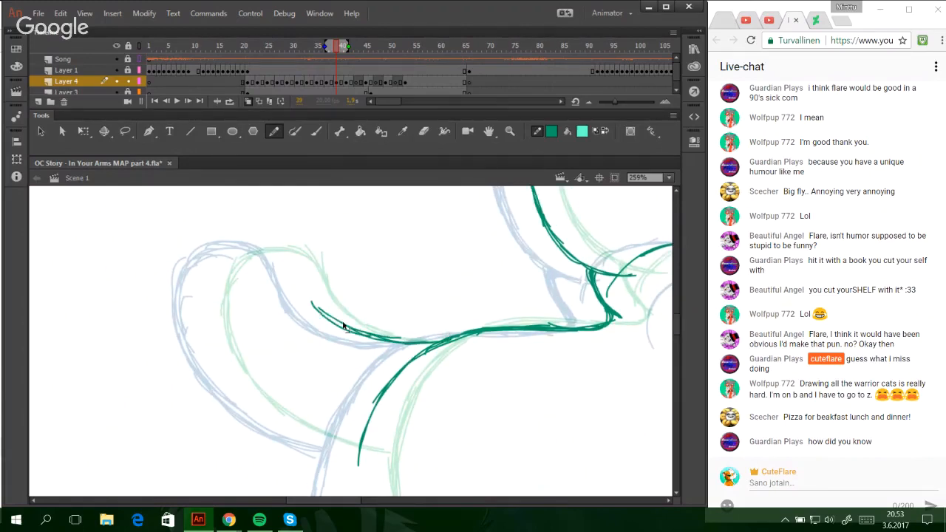
mouse_move(418, 336)
mouse_down()
mouse_move(333, 318)
mouse_move(279, 257)
mouse_move(207, 260)
mouse_move(246, 244)
mouse_move(206, 275)
mouse_move(211, 355)
mouse_up()
mouse_move(201, 297)
mouse_down()
mouse_move(223, 381)
mouse_move(348, 453)
mouse_up()
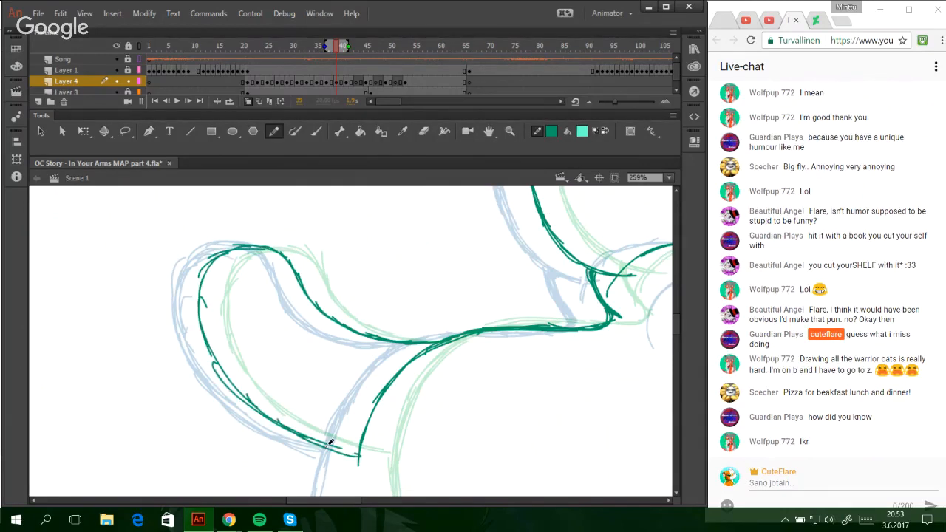
key(ctrl+z)
drag(297, 433, 360, 451)
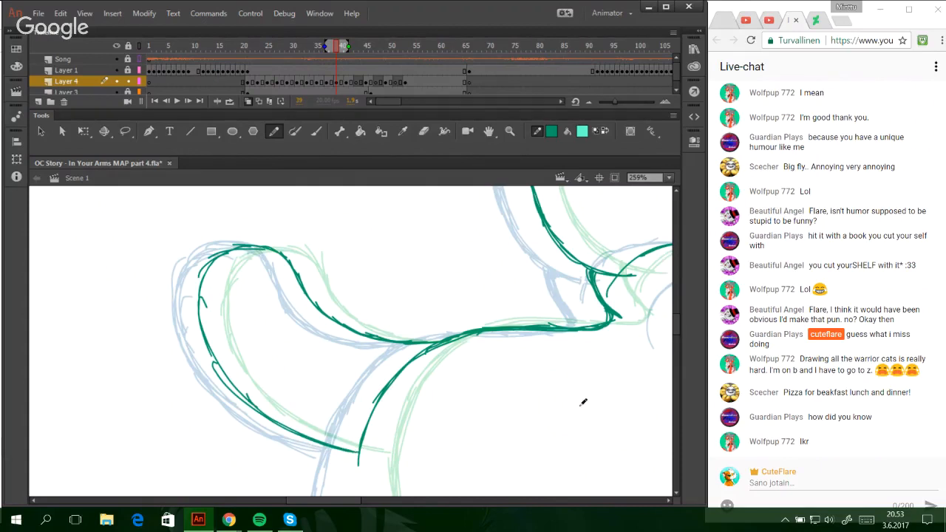
- Draw the hind leg's rear edge, the underside of its paw and its inner edge curving up to the belly
scroll(677, 335, down, 5)
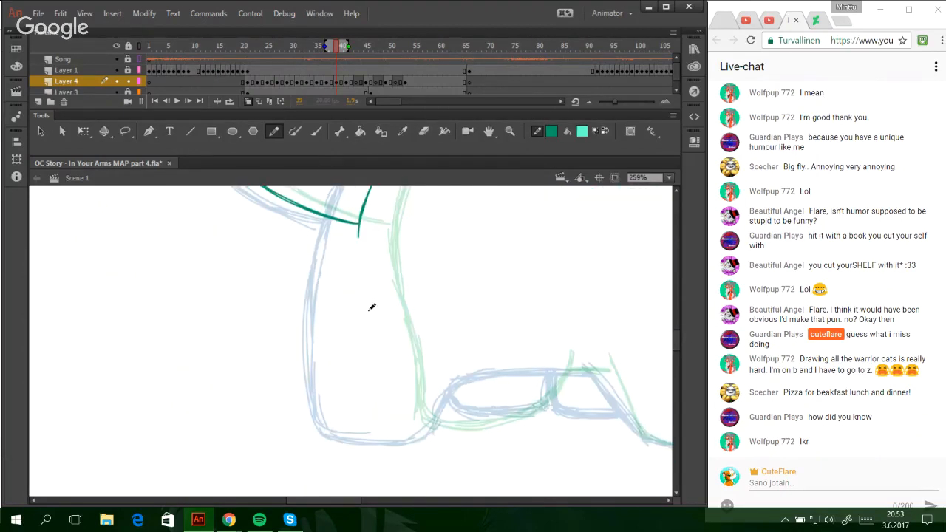
drag(359, 222, 362, 390)
key(ctrl+z)
mouse_move(362, 326)
mouse_down()
mouse_move(374, 412)
mouse_move(367, 401)
mouse_move(442, 431)
mouse_move(396, 422)
mouse_move(471, 425)
mouse_up()
drag(410, 433, 488, 417)
key(ctrl+z)
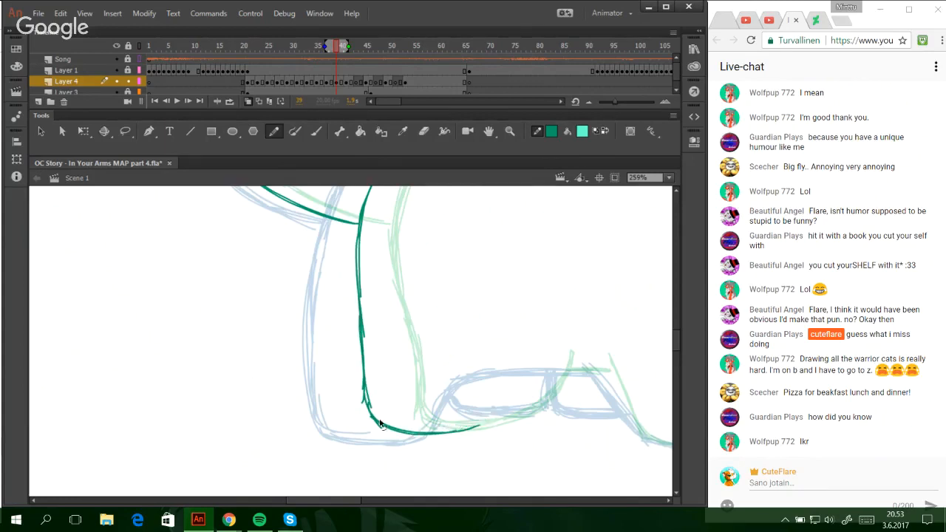
key(ctrl+z)
mouse_move(379, 421)
mouse_down()
mouse_move(491, 412)
mouse_move(438, 431)
mouse_move(464, 423)
mouse_move(508, 382)
mouse_up()
mouse_move(473, 421)
mouse_down()
mouse_move(516, 370)
mouse_move(485, 420)
mouse_up()
- Draw the front leg's inner edge, the underside of its paw and the short rise at the paw's front
drag(364, 502, 400, 502)
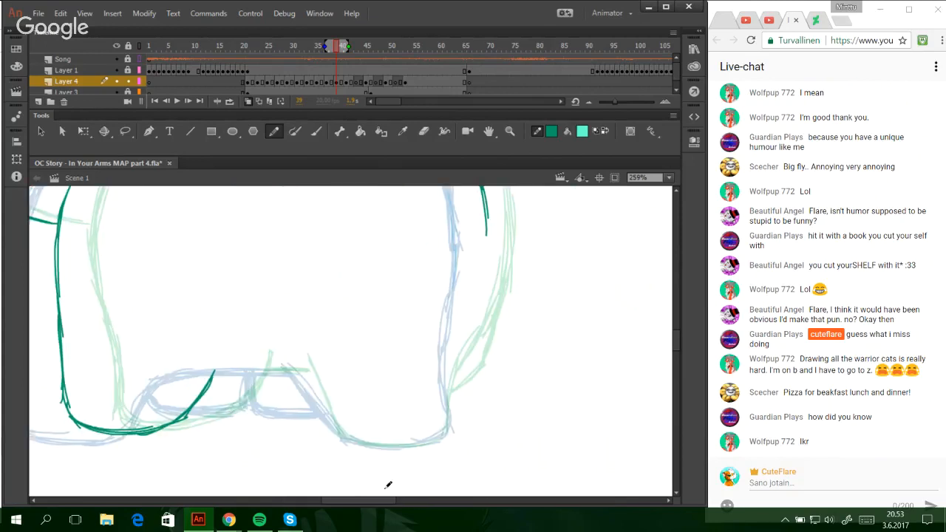
drag(296, 356, 333, 423)
key(ctrl+z)
mouse_move(301, 367)
mouse_down()
mouse_move(342, 436)
mouse_move(451, 422)
mouse_up()
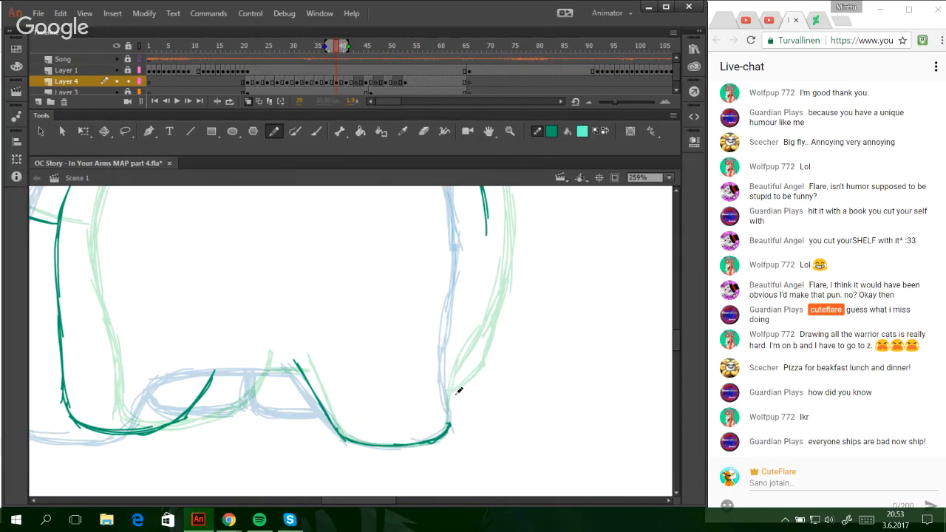
drag(449, 426, 444, 377)
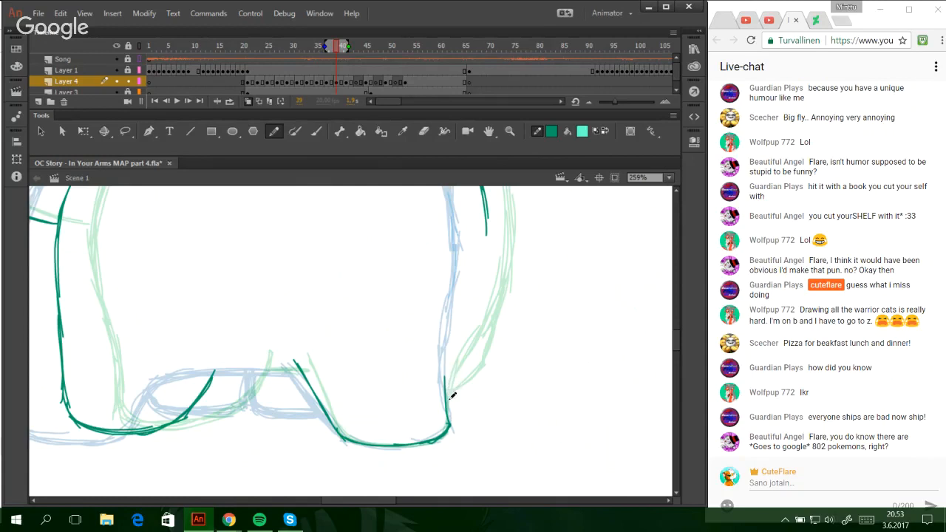
- Draw the front leg's outer edge from the paw upward to join the chest line, between the onion-skin guides
mouse_move(448, 416)
mouse_down()
mouse_move(446, 370)
mouse_move(458, 329)
mouse_up()
key(ctrl+z)
drag(448, 384, 479, 272)
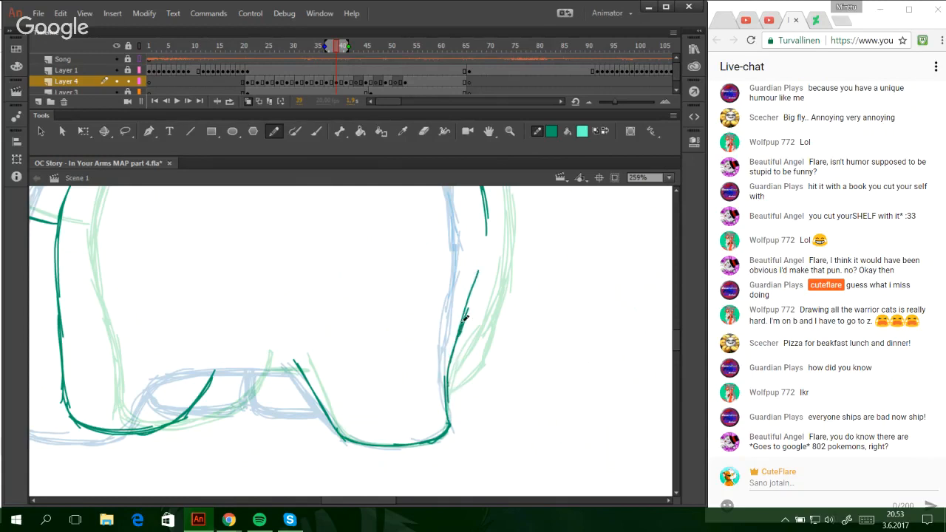
drag(460, 334, 488, 238)
key(ctrl+z)
key(ctrl+z)
drag(448, 370, 482, 273)
key(ctrl+z)
key(ctrl+z)
mouse_move(449, 370)
mouse_down()
mouse_move(473, 307)
mouse_move(464, 321)
mouse_move(483, 248)
mouse_up()
key(ctrl+z)
key(ctrl+z)
drag(451, 360, 484, 277)
drag(460, 340, 488, 249)
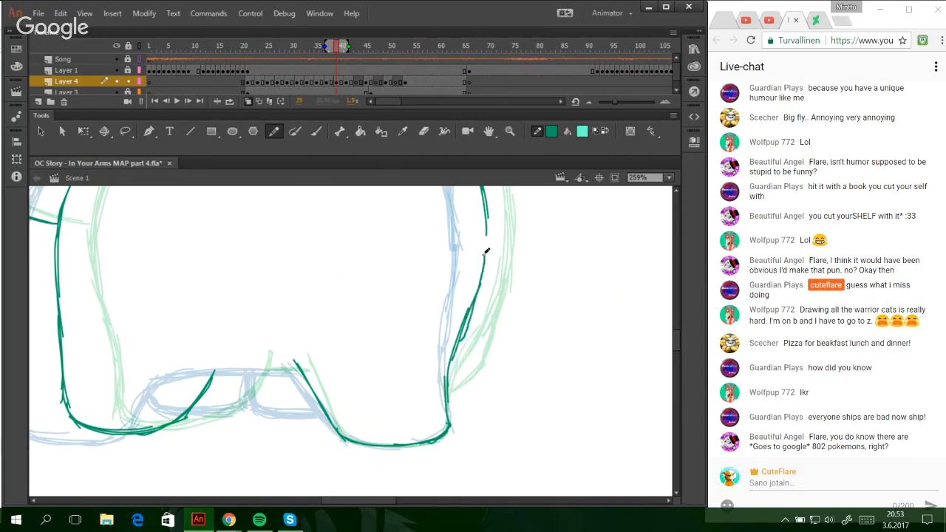
key(ctrl+z)
drag(463, 322, 486, 224)
key(ctrl+z)
drag(479, 280, 484, 195)
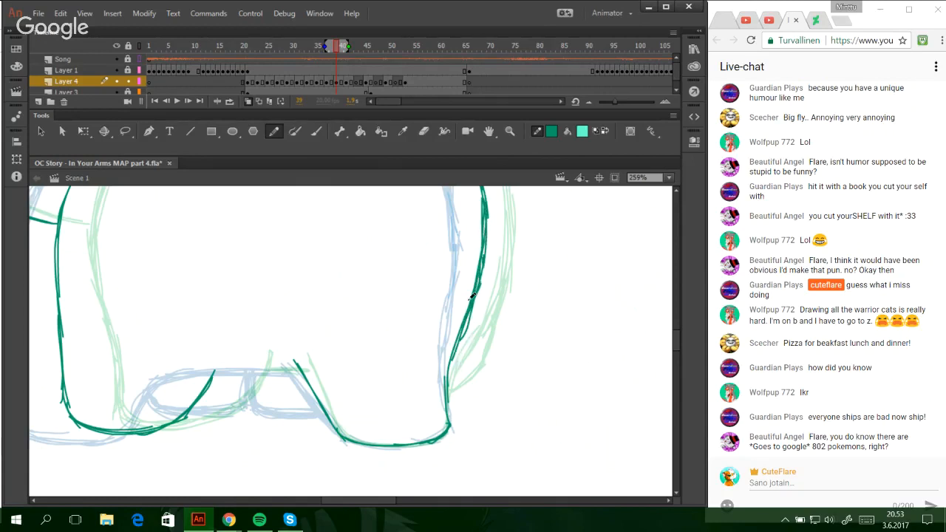
- Draw the belly line between the hind and front legs and the small far hind paw beneath it
drag(217, 370, 299, 367)
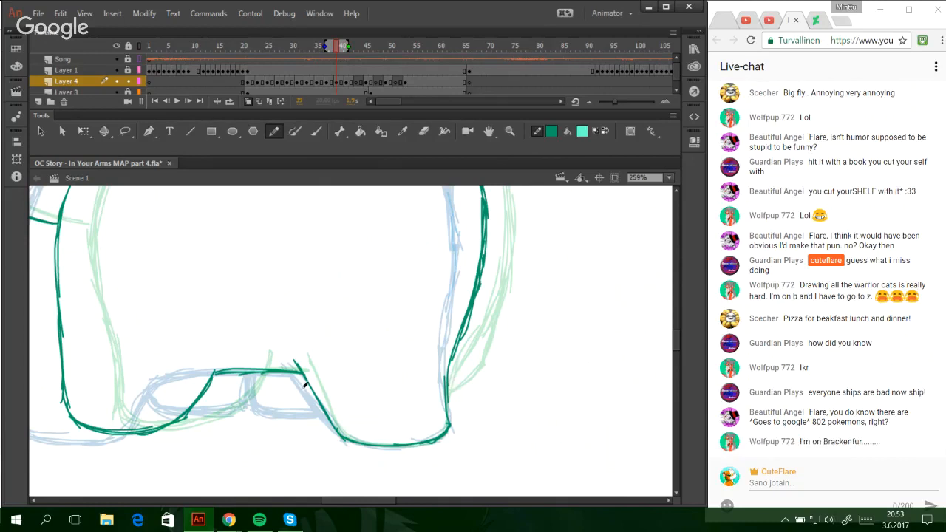
mouse_move(187, 411)
mouse_down()
mouse_move(239, 399)
mouse_move(235, 408)
mouse_move(246, 381)
mouse_move(242, 408)
mouse_move(248, 374)
mouse_up()
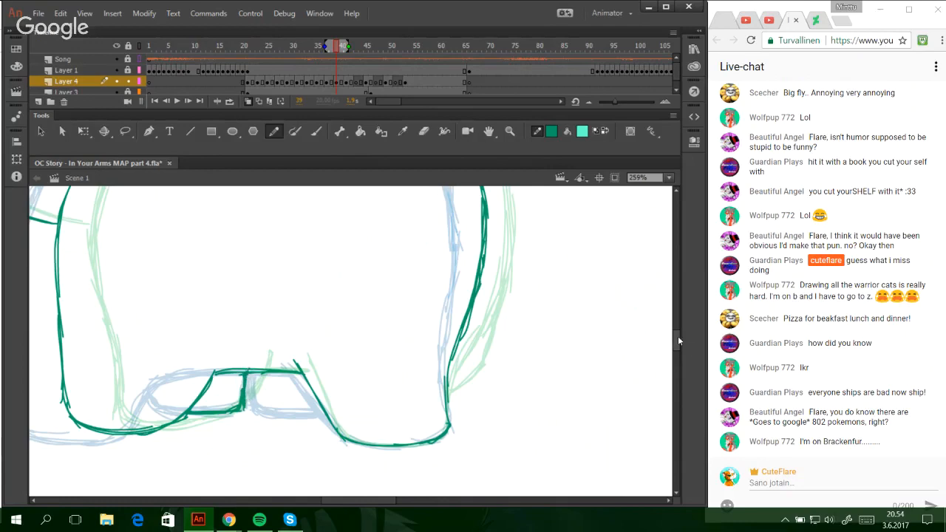
- Go to frame 43 on Layer 4 and draw the head's rear edge curving down to the jaw between the onion skins
scroll(678, 336, up, 5)
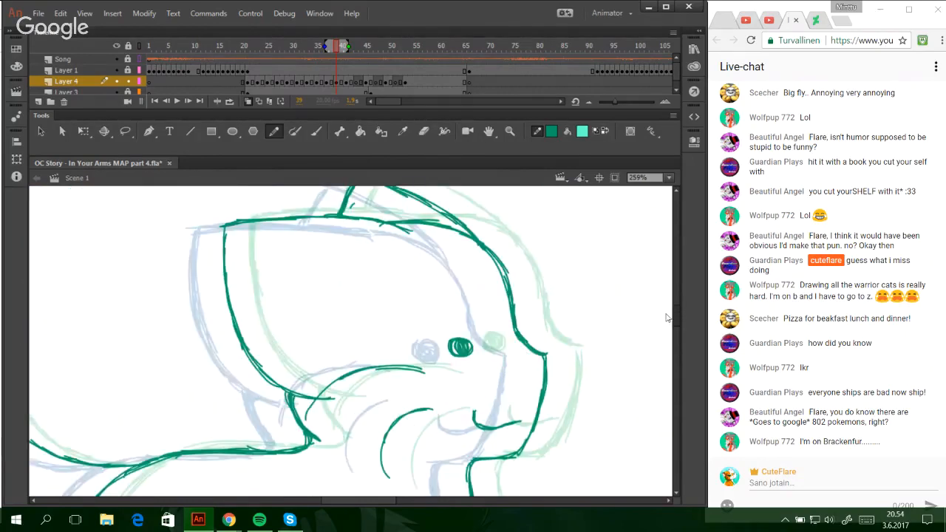
scroll(664, 320, down, 2)
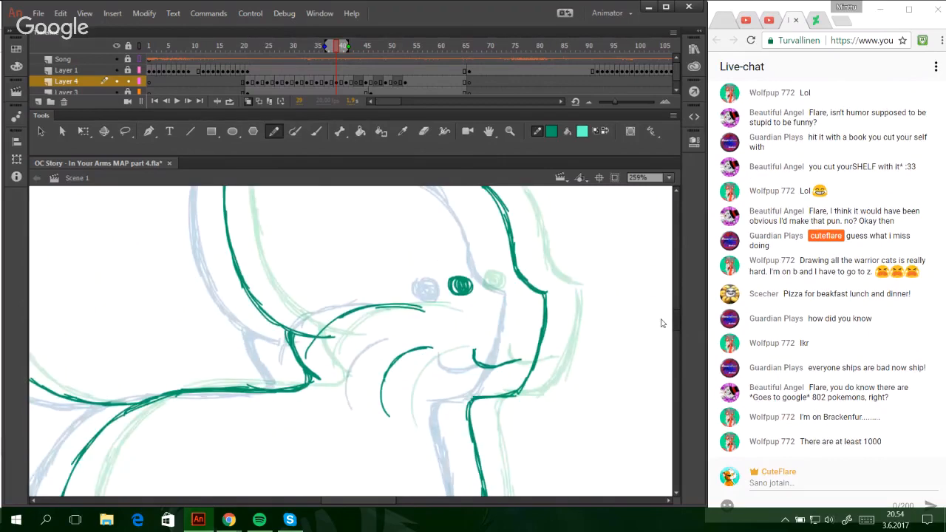
scroll(664, 331, down, 3)
scroll(667, 340, up, 3)
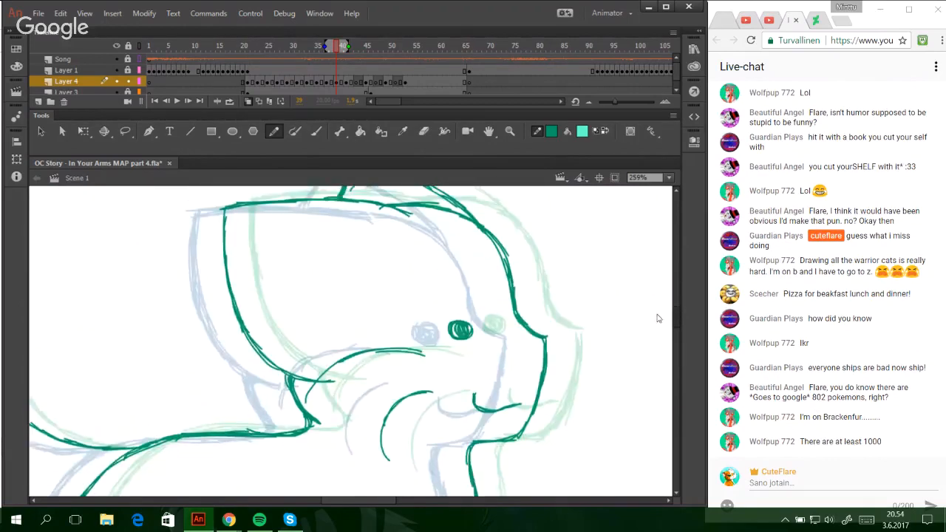
scroll(674, 319, up, 1)
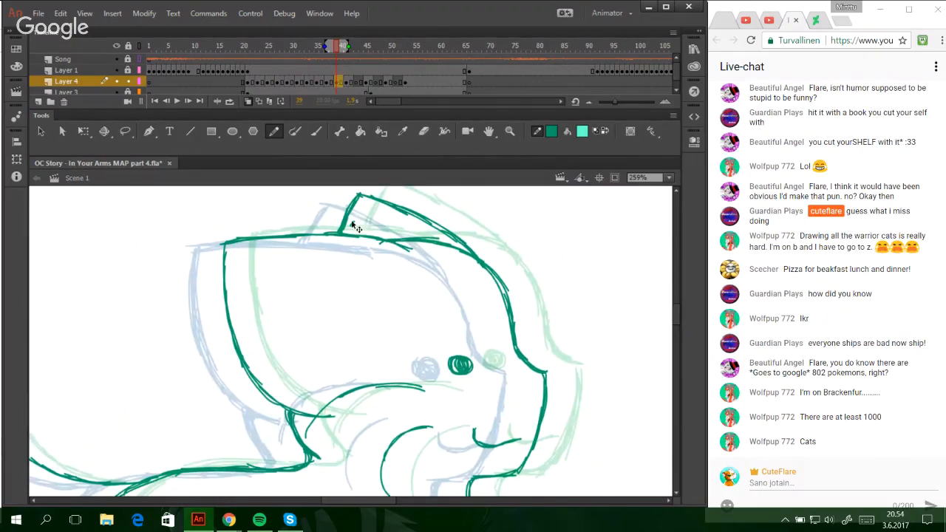
click(358, 83)
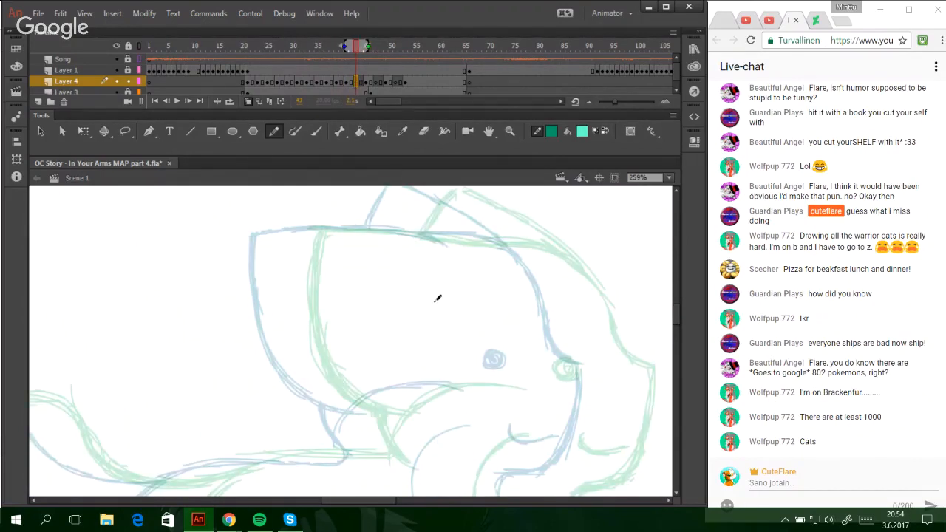
scroll(430, 503, right, 3)
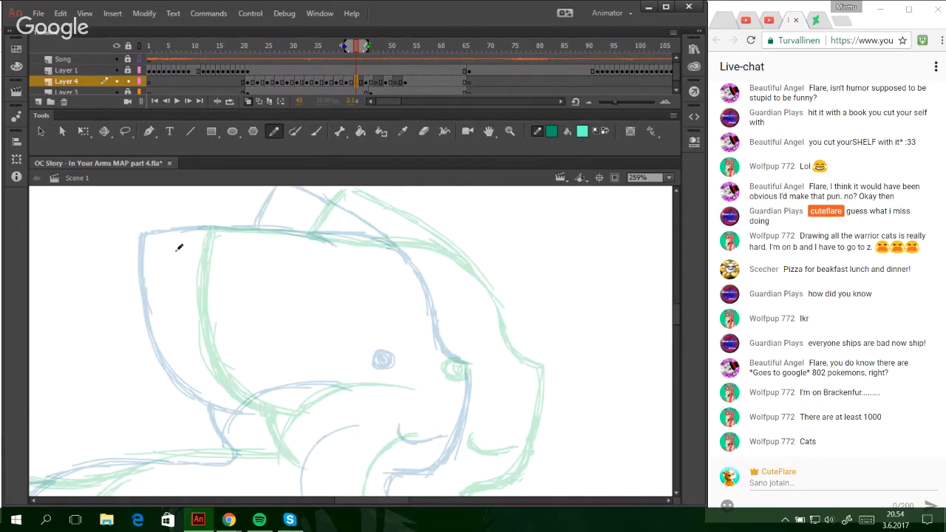
mouse_move(175, 235)
mouse_down()
mouse_move(179, 332)
mouse_move(173, 303)
mouse_move(183, 345)
mouse_up()
key(ctrl+z)
key(ctrl+z)
drag(173, 235, 183, 347)
mouse_move(170, 257)
mouse_down()
mouse_move(171, 307)
mouse_move(192, 376)
mouse_up()
drag(175, 309, 204, 380)
key(ctrl+z)
key(ctrl+z)
mouse_move(174, 318)
mouse_down()
mouse_move(199, 372)
mouse_move(223, 396)
mouse_up()
drag(187, 355, 252, 408)
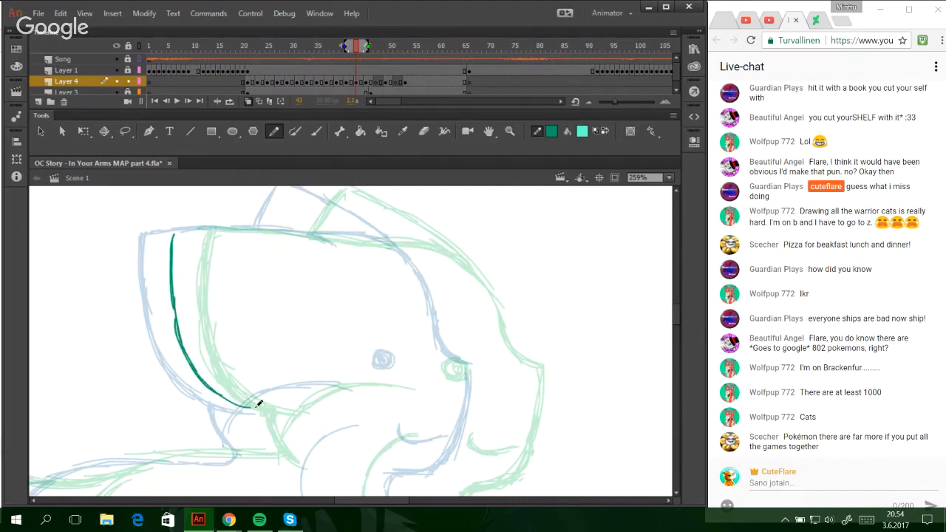
drag(211, 385, 283, 415)
- Draw the head's top edge from its rear corner forward toward the forehead
mouse_move(174, 234)
mouse_down()
mouse_move(222, 226)
mouse_move(295, 234)
mouse_up()
key(ctrl+z)
key(ctrl+z)
key(ctrl+z)
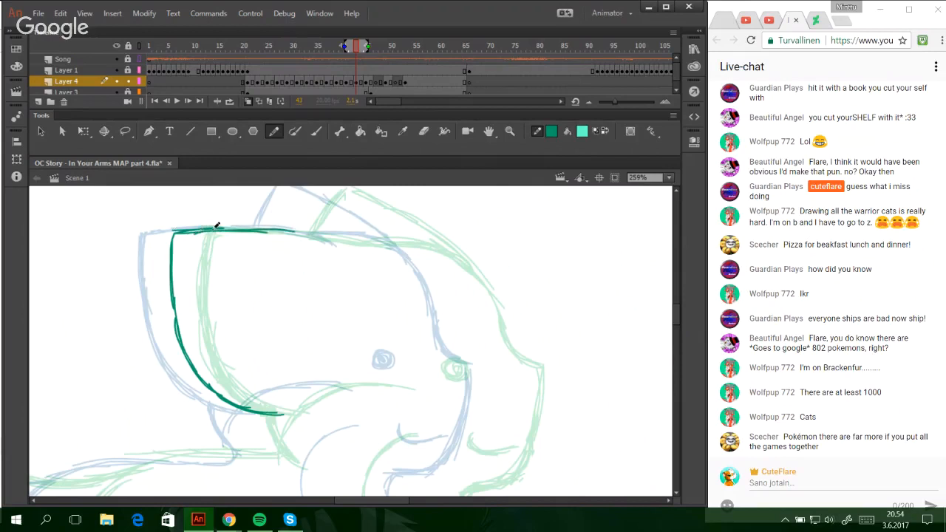
drag(216, 228, 325, 237)
key(ctrl+z)
drag(247, 229, 329, 237)
drag(287, 232, 357, 246)
key(ctrl+z)
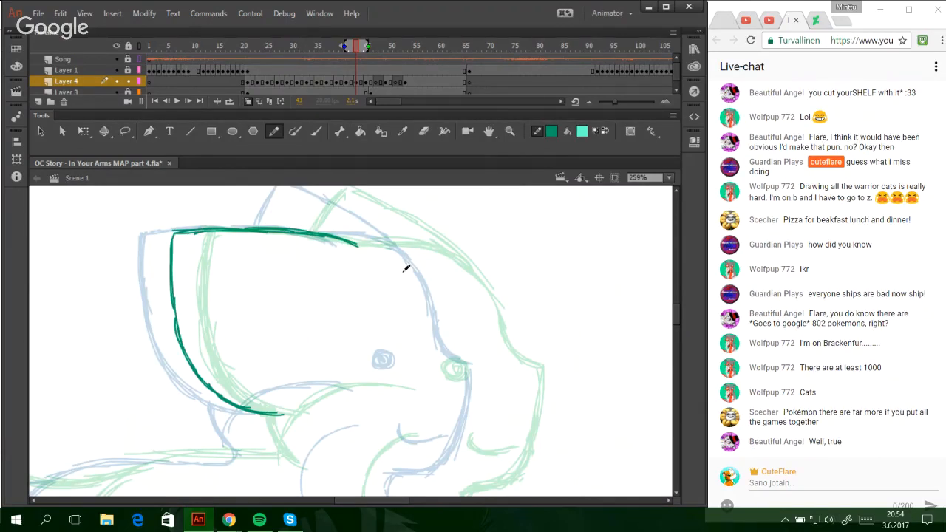
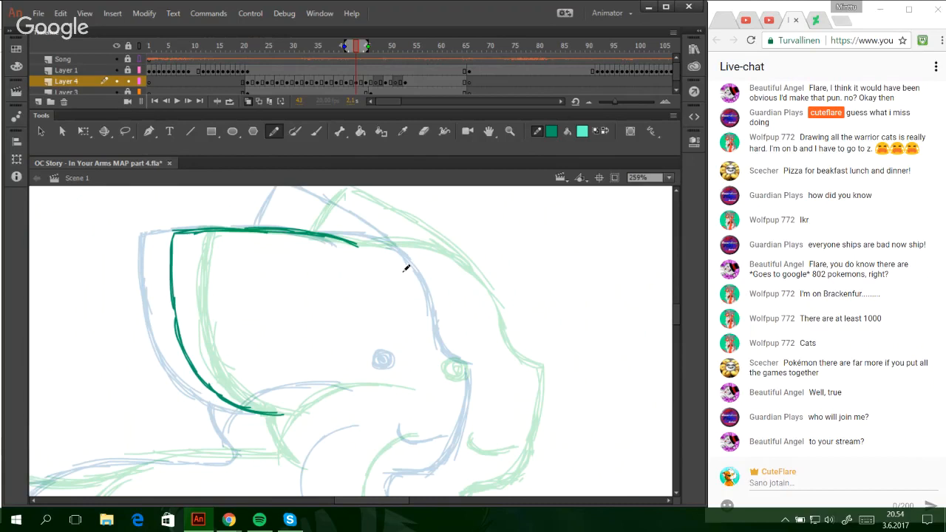
- Draw the forehead contour from the head's top edge down to the bridge of the nose
drag(337, 237, 431, 251)
key(ctrl+z)
drag(368, 236, 445, 264)
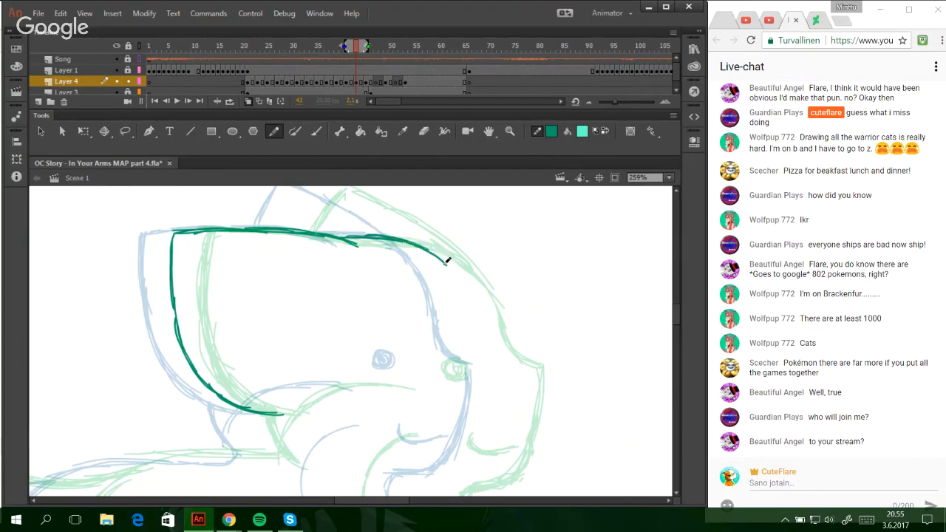
mouse_move(398, 240)
mouse_down()
mouse_move(453, 273)
mouse_move(462, 302)
mouse_up()
drag(442, 263, 465, 318)
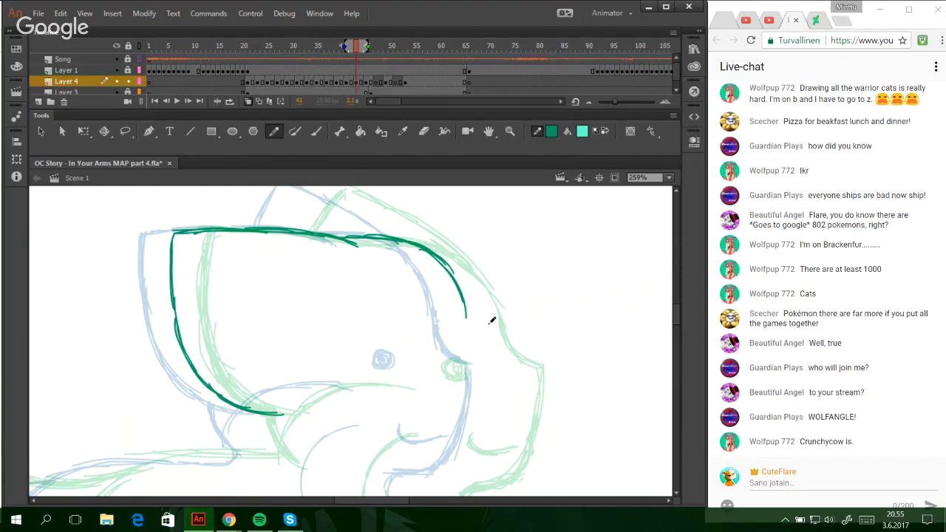
mouse_move(456, 288)
mouse_down()
mouse_move(471, 345)
mouse_move(498, 364)
mouse_move(480, 354)
mouse_up()
key(ctrl+z)
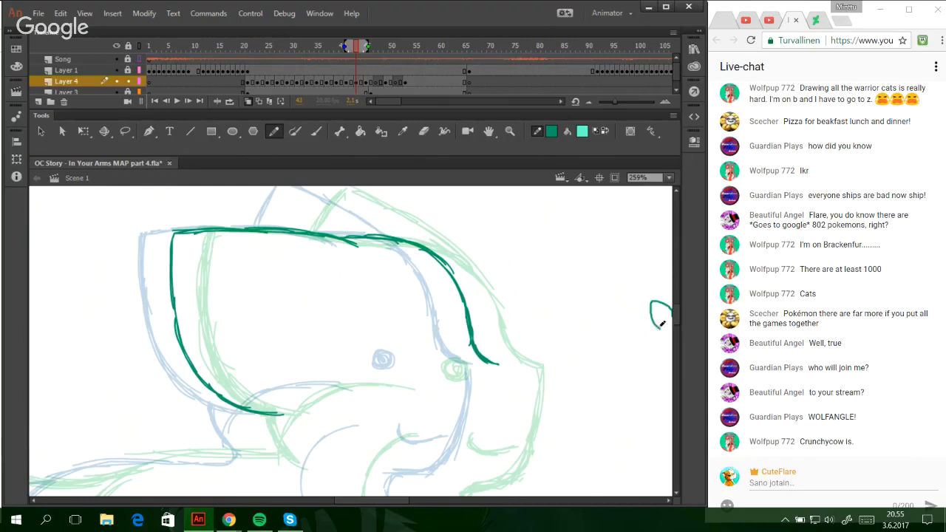
- Draw the pointed ear above the head's top edge, with its front edge running into the forehead
scroll(355, 294, up, 3)
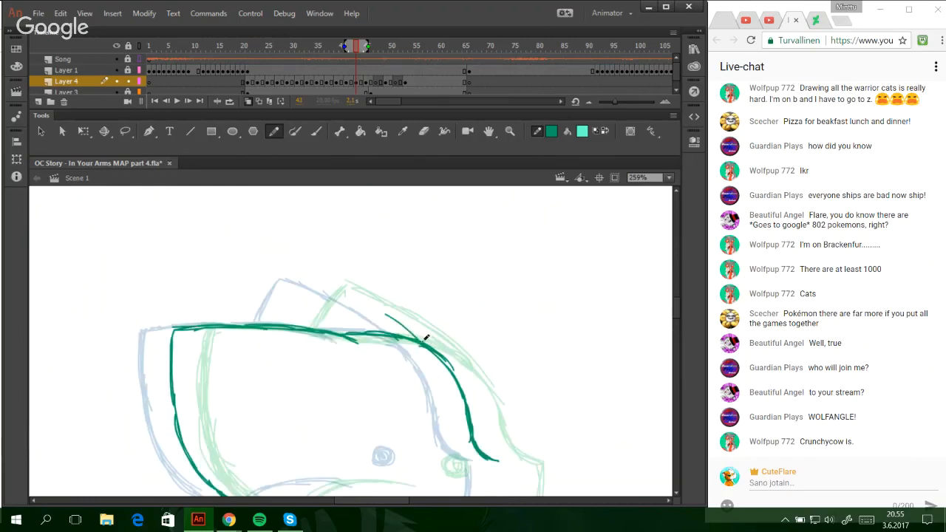
mouse_move(426, 338)
mouse_down()
mouse_move(322, 287)
mouse_move(320, 275)
mouse_move(291, 322)
mouse_up()
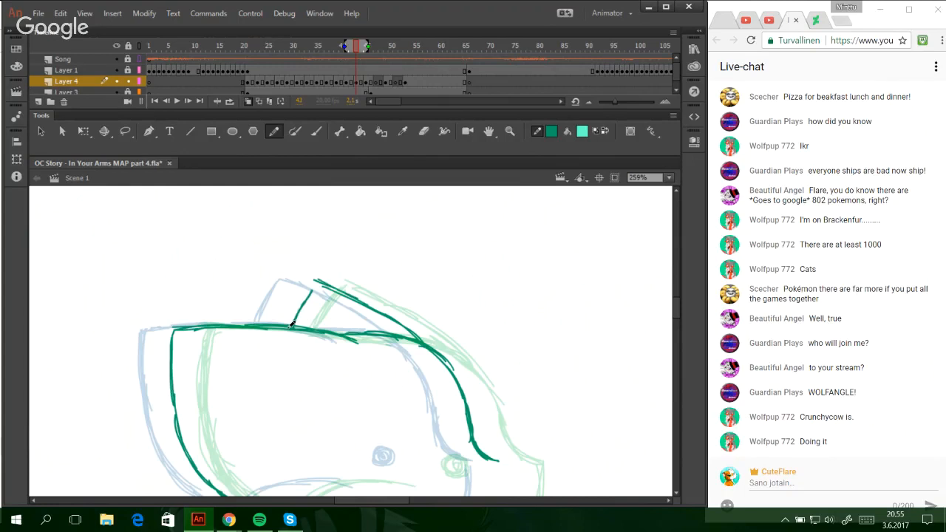
mouse_move(312, 282)
mouse_down()
mouse_move(288, 324)
mouse_move(337, 290)
mouse_move(390, 315)
mouse_up()
key(ctrl+z)
key(ctrl+z)
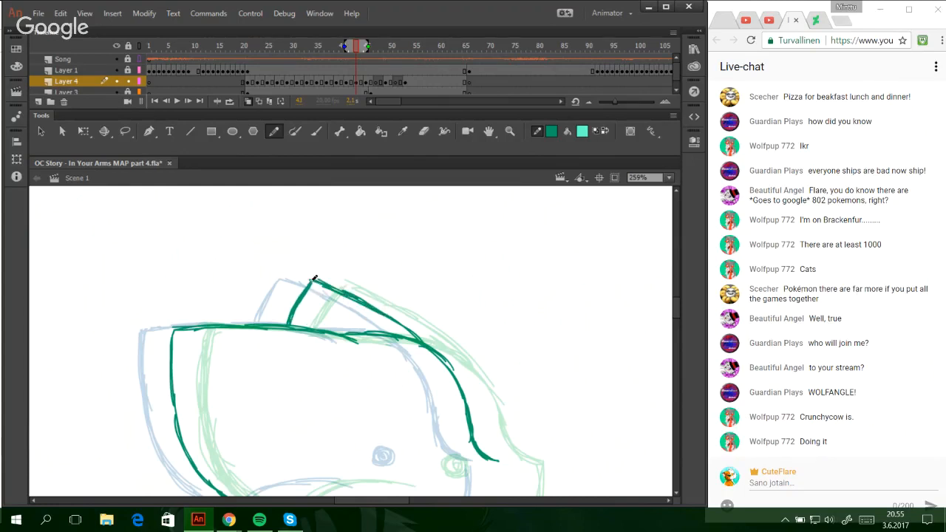
mouse_move(312, 280)
mouse_down()
mouse_move(343, 292)
mouse_move(311, 281)
mouse_up()
- Draw the short neck line running down from the rear of the jaw toward the back
drag(675, 310, 670, 330)
drag(243, 350, 245, 367)
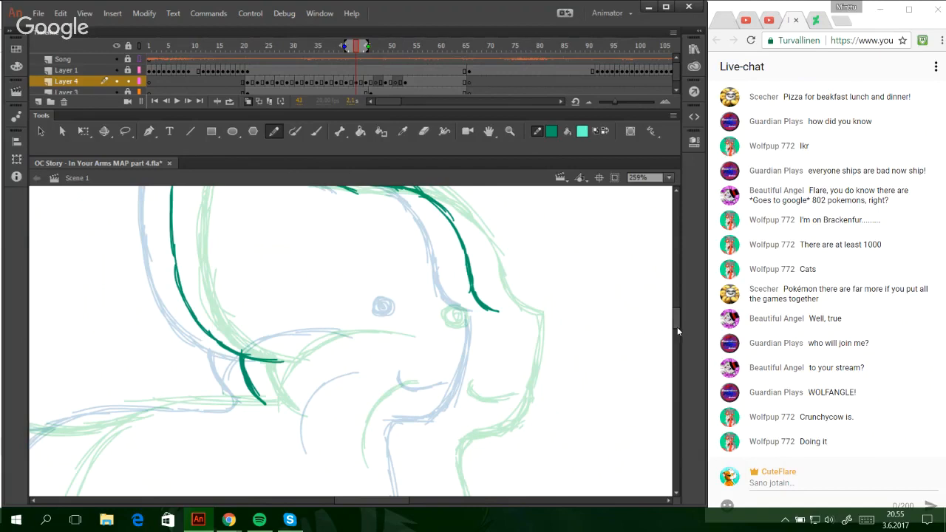
drag(677, 327, 677, 326)
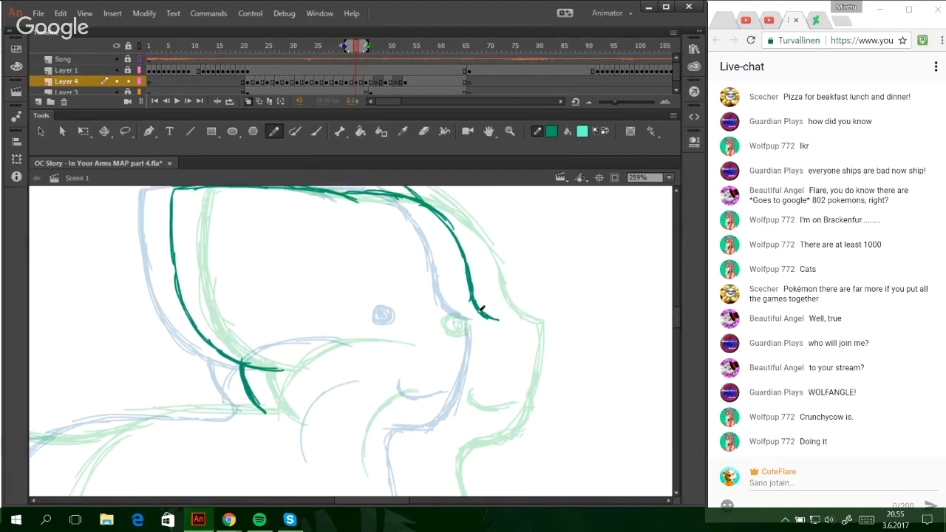
- Draw the front of the muzzle from the nose tip down to the chin, midway between the onion-skin guides
drag(501, 321, 497, 374)
key(ctrl+z)
key(ctrl+z)
mouse_move(503, 323)
mouse_down()
mouse_move(486, 414)
mouse_move(485, 403)
mouse_up()
key(ctrl+z)
drag(501, 353, 478, 427)
key(ctrl+z)
drag(499, 376, 464, 438)
key(ctrl+z)
- Draw the underside of the chin and the start of the chest line below it
mouse_move(487, 407)
mouse_down()
mouse_move(470, 432)
mouse_move(445, 436)
mouse_move(464, 435)
mouse_move(429, 434)
mouse_move(442, 436)
mouse_move(423, 446)
mouse_move(434, 437)
mouse_move(432, 470)
mouse_up()
key(ctrl+z)
key(ctrl+z)
drag(431, 438, 433, 485)
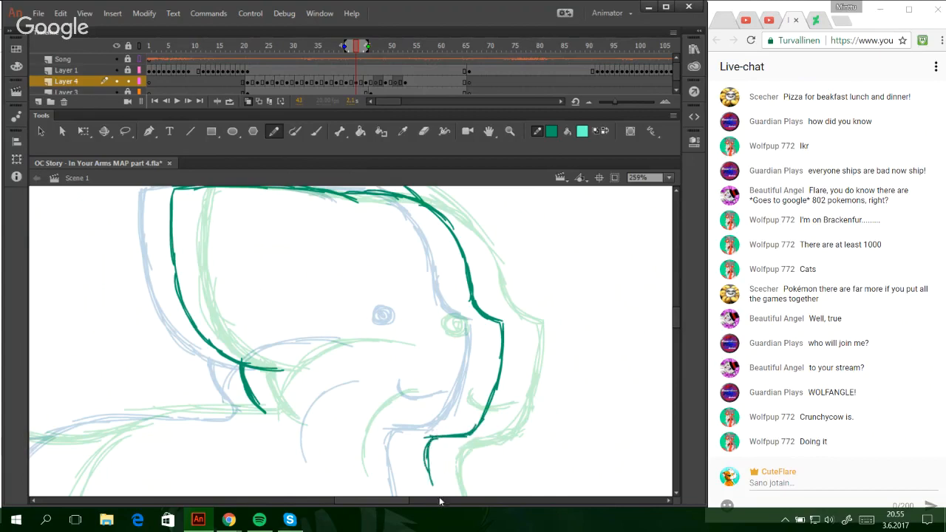
- Extend the chest line downward from under the chin, midway between the onion-skin guides
key(ctrl+z)
key(ctrl+z)
scroll(635, 343, down, 3)
mouse_move(446, 287)
mouse_down()
mouse_move(430, 312)
mouse_move(440, 375)
mouse_up()
drag(432, 294, 440, 424)
drag(435, 364, 440, 451)
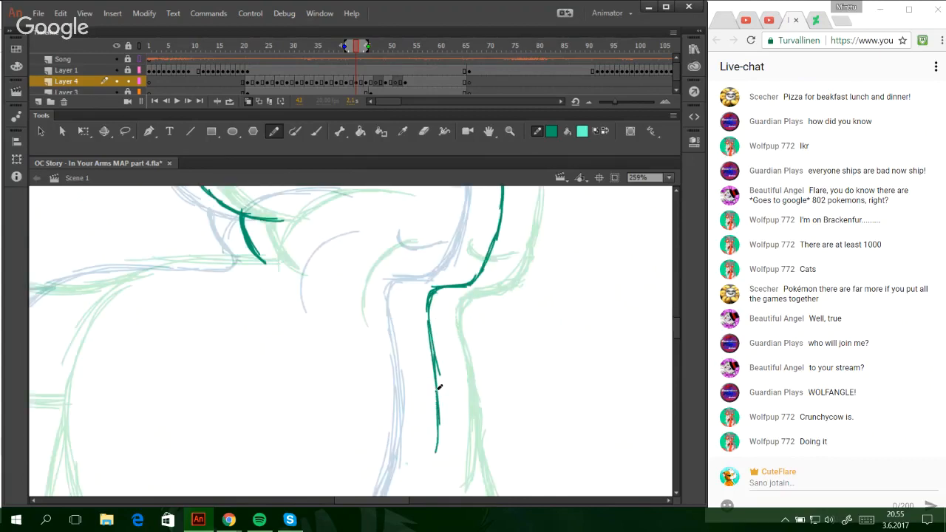
drag(439, 394, 428, 490)
drag(676, 329, 676, 343)
key(ctrl+z)
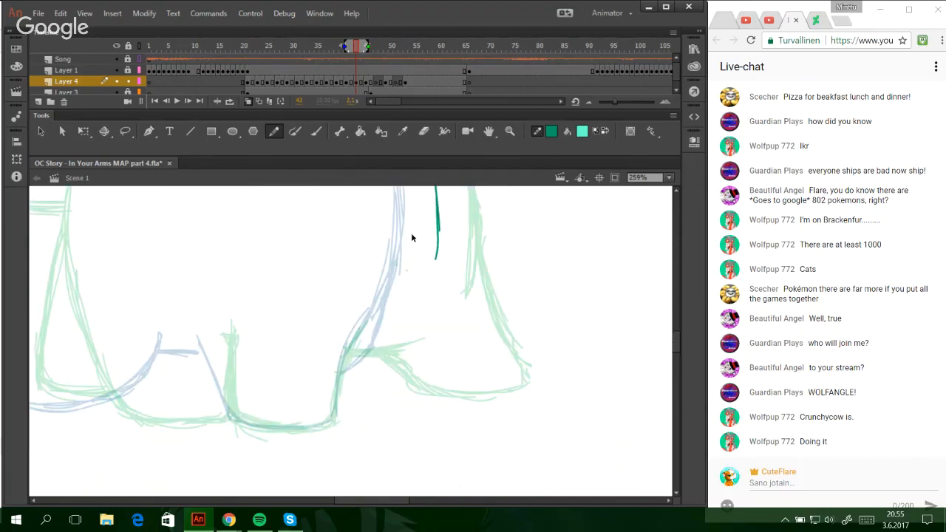
mouse_move(436, 209)
mouse_down()
mouse_move(430, 274)
mouse_move(414, 296)
mouse_up()
key(ctrl+z)
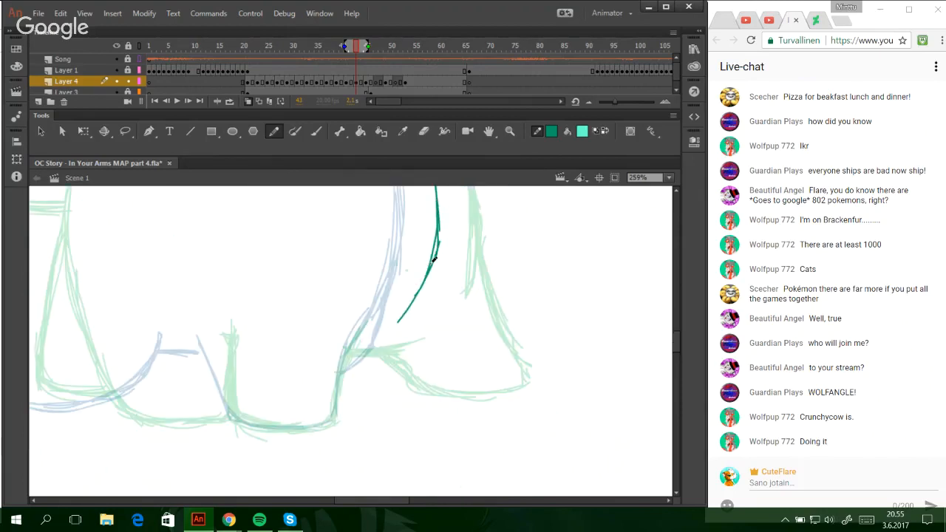
key(ctrl+z)
- Draw the rear edge and sole of the near front paw along the overlapping guides
mouse_move(213, 333)
mouse_down()
mouse_move(239, 415)
mouse_move(229, 396)
mouse_move(264, 422)
mouse_move(298, 427)
mouse_move(246, 418)
mouse_move(303, 428)
mouse_move(269, 422)
mouse_move(342, 397)
mouse_up()
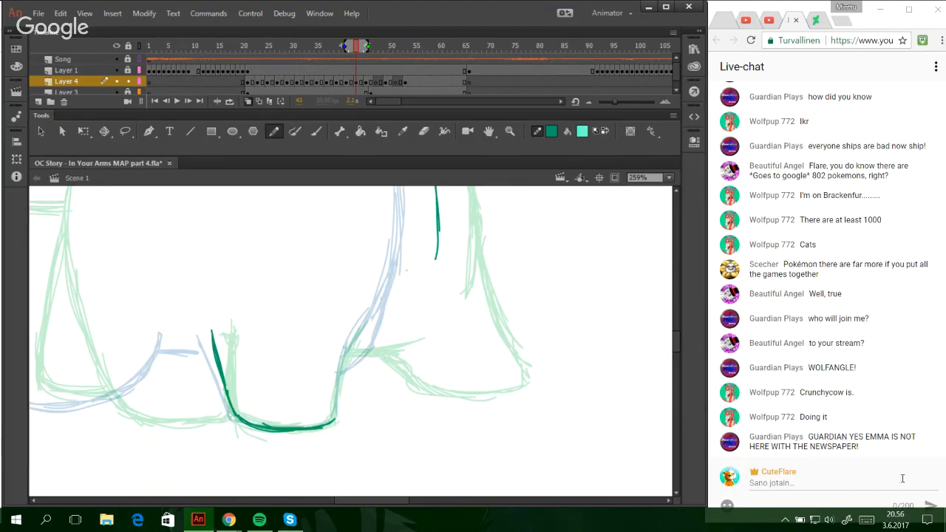
- Put the sender of the newest message in the stream's live chat on timeout
click(931, 443)
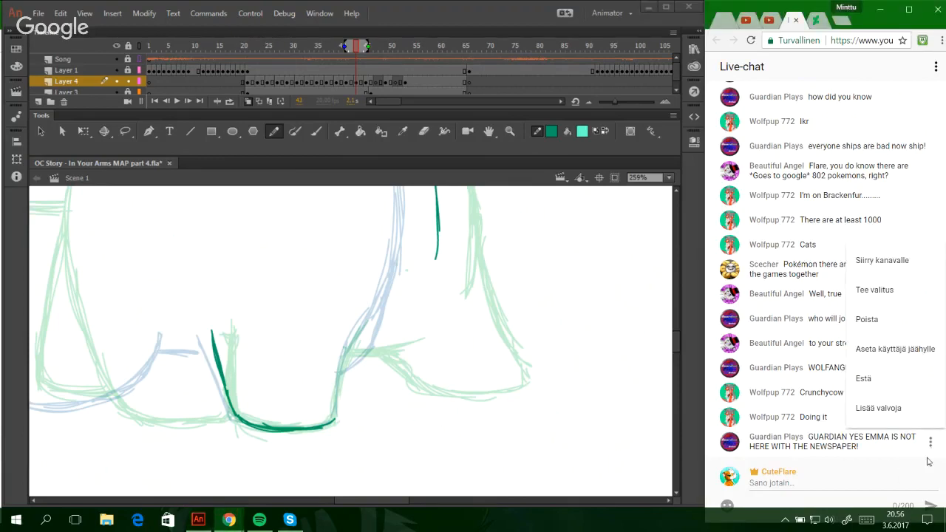
click(903, 362)
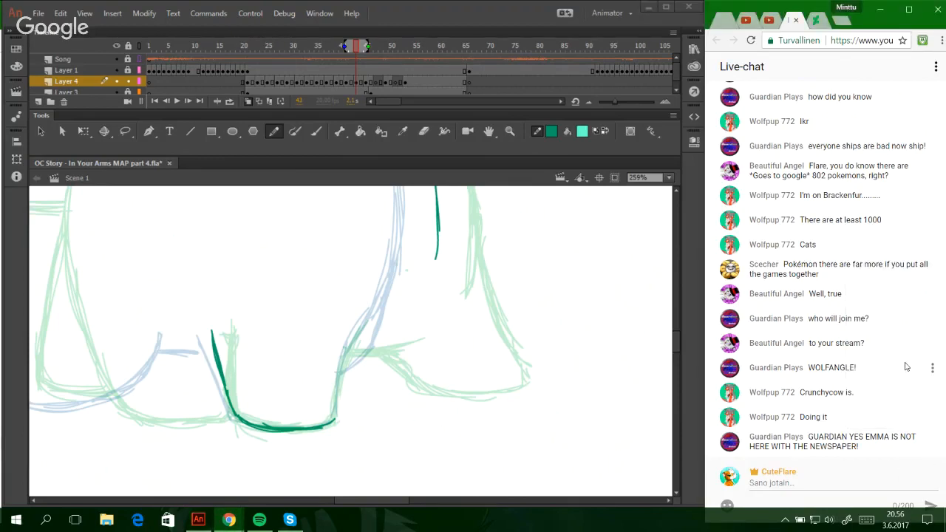
- Draw the near front paw's front edge upward and a short line slanting from its top toward the chest
click(337, 411)
drag(337, 410, 354, 336)
key(ctrl+z)
key(ctrl+z)
drag(337, 405, 351, 351)
key(ctrl+z)
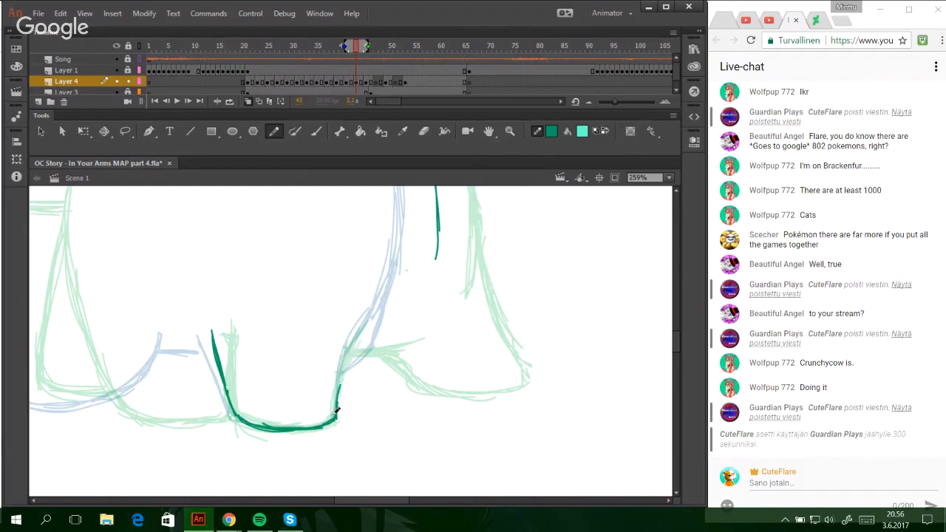
mouse_move(337, 411)
mouse_down()
mouse_move(354, 336)
mouse_move(342, 383)
mouse_move(351, 346)
mouse_up()
key(ctrl+z)
key(ctrl+z)
drag(347, 349, 402, 318)
key(ctrl+z)
key(ctrl+z)
key(ctrl+z)
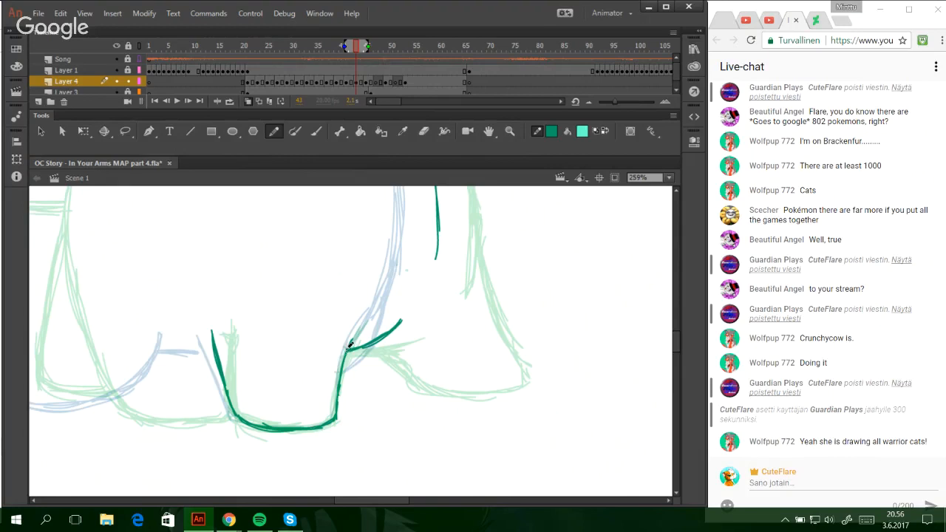
- Draw the far front foot from the near leg around its rounded sole, starting its front edge
mouse_move(347, 349)
mouse_down()
mouse_move(349, 372)
mouse_move(353, 351)
mouse_move(359, 374)
mouse_move(354, 350)
mouse_move(371, 382)
mouse_move(423, 376)
mouse_move(443, 360)
mouse_move(457, 321)
mouse_up()
key(ctrl+z)
key(ctrl+z)
key(ctrl+z)
key(ctrl+z)
key(ctrl+z)
key(ctrl+z)
key(ctrl+z)
key(ctrl+z)
mouse_move(416, 378)
mouse_down()
mouse_move(464, 302)
mouse_move(459, 314)
mouse_move(459, 260)
mouse_up()
key(ctrl+z)
drag(450, 341, 463, 241)
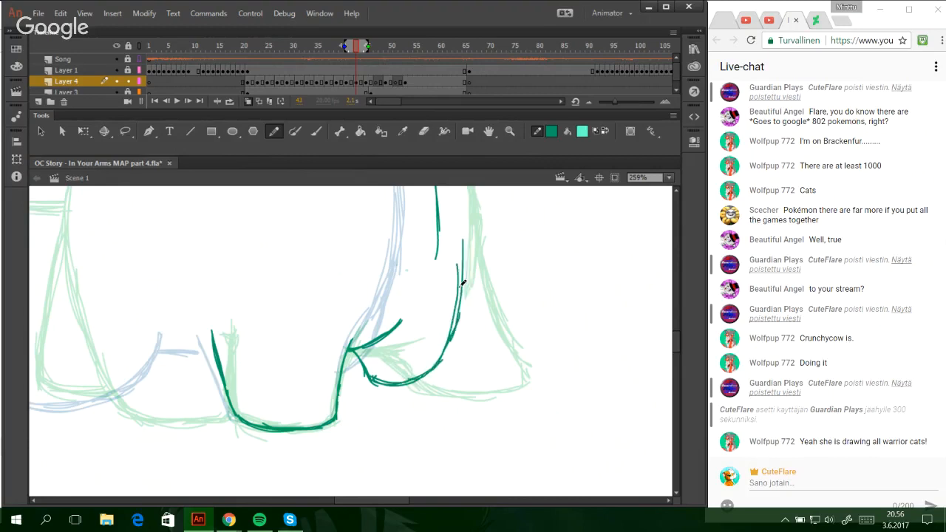
- Redraw the far front leg's front edge as a smooth curve from the foot up toward the chest
key(ctrl+z)
key(ctrl+z)
drag(437, 361, 459, 263)
key(ctrl+z)
key(ctrl+z)
mouse_move(408, 381)
mouse_down()
mouse_move(456, 309)
mouse_move(461, 272)
mouse_up()
key(ctrl+z)
drag(440, 356, 459, 248)
drag(449, 323, 448, 214)
drag(454, 303, 445, 200)
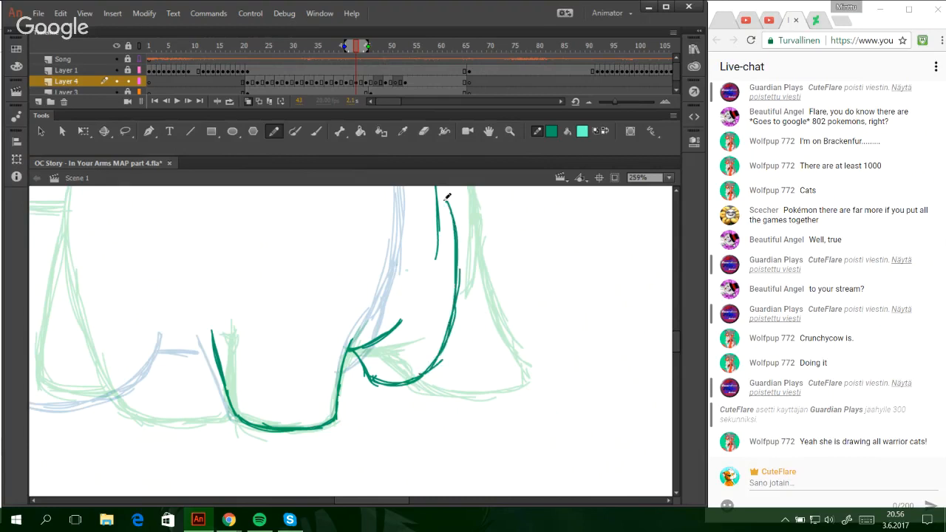
- Join the far front leg's front edge to the chest line with overlapping strokes
scroll(674, 327, up, 5)
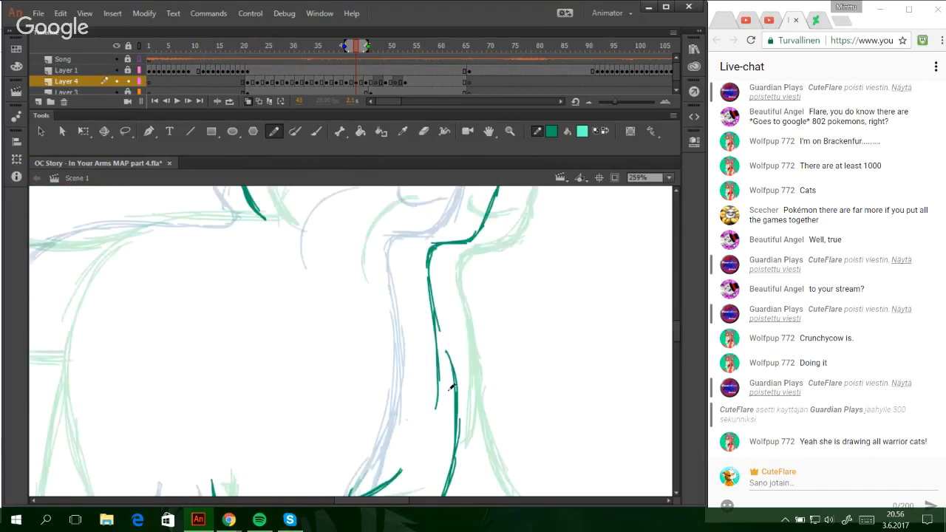
drag(456, 442, 447, 349)
key(ctrl+z)
key(ctrl+z)
key(ctrl+z)
mouse_move(454, 460)
mouse_down()
mouse_move(451, 415)
mouse_move(452, 466)
mouse_move(450, 365)
mouse_up()
drag(456, 427, 439, 325)
key(ctrl+z)
drag(452, 404, 435, 308)
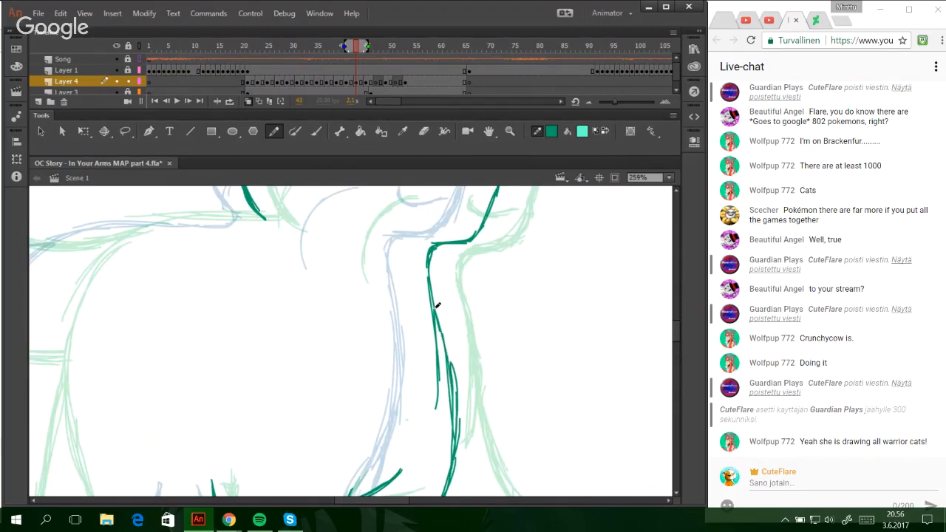
- Delete the stray ends of the old chest line and retouch the chest where it meets the leg
ctrl+click(435, 395)
key(Delete)
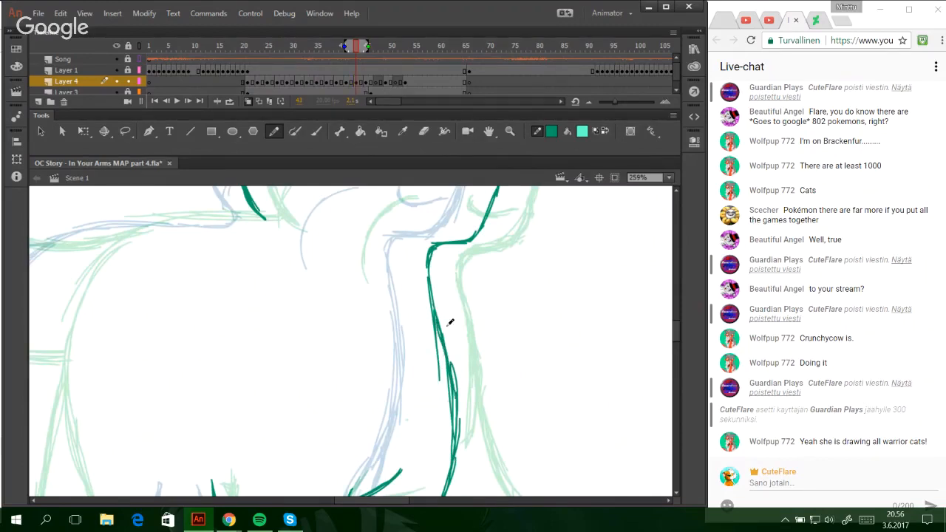
ctrl+click(436, 359)
key(Delete)
drag(453, 399, 433, 313)
key(ctrl+z)
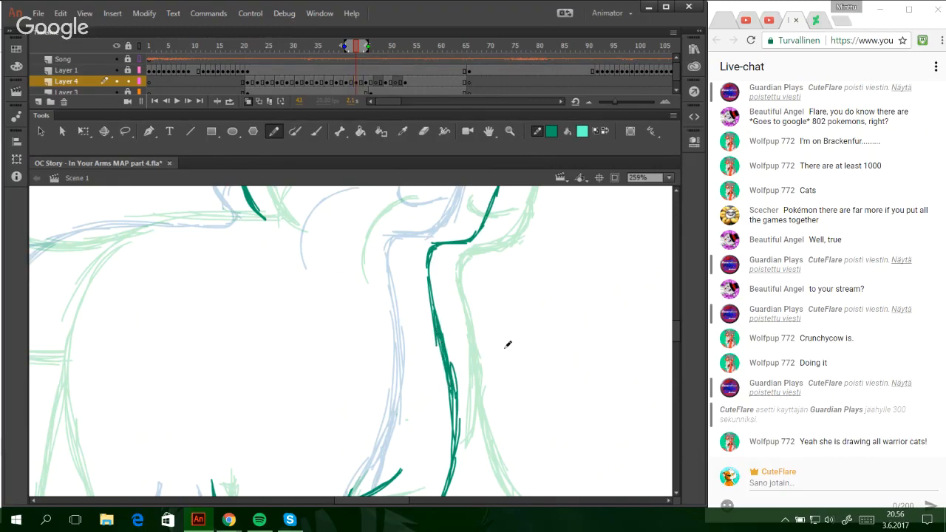
drag(675, 327, 676, 330)
drag(439, 335, 436, 274)
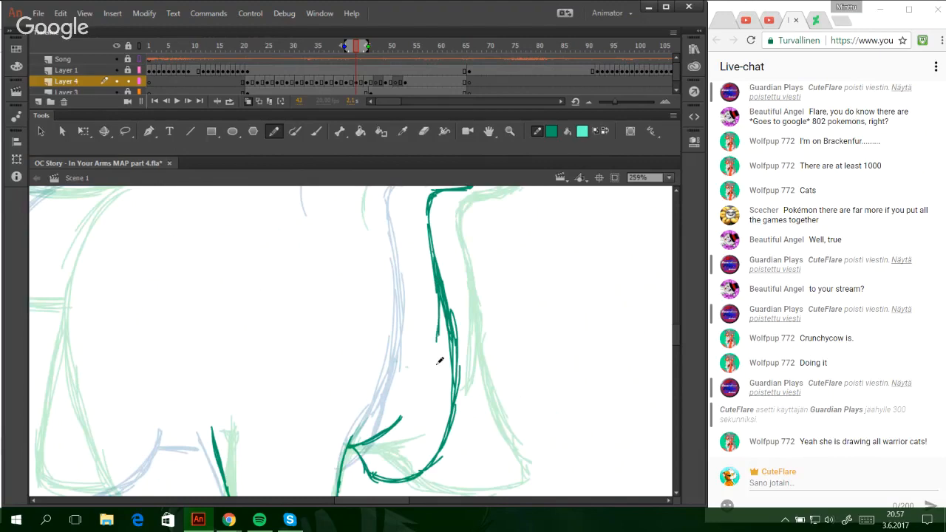
- Draw the back edge of the near hind leg from the rump down to the heel, midway between the guides
drag(377, 498, 352, 507)
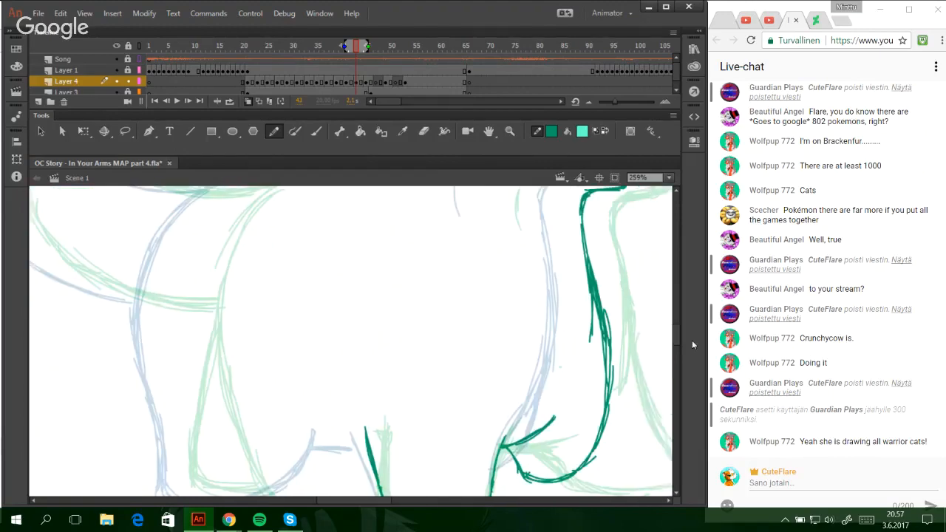
mouse_move(674, 331)
mouse_down()
mouse_move(675, 323)
mouse_move(675, 332)
mouse_up()
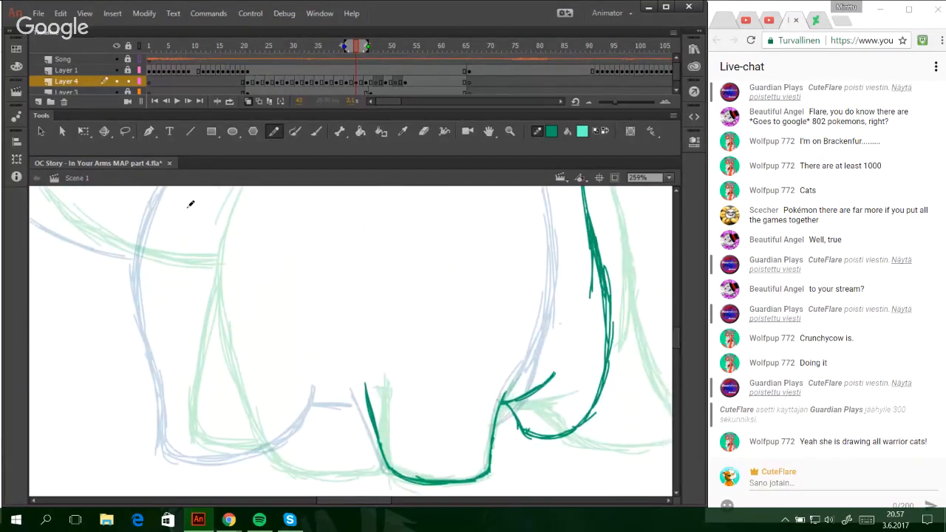
key(ctrl+z)
mouse_move(189, 207)
mouse_down()
mouse_move(173, 293)
mouse_move(186, 336)
mouse_up()
drag(177, 263, 195, 362)
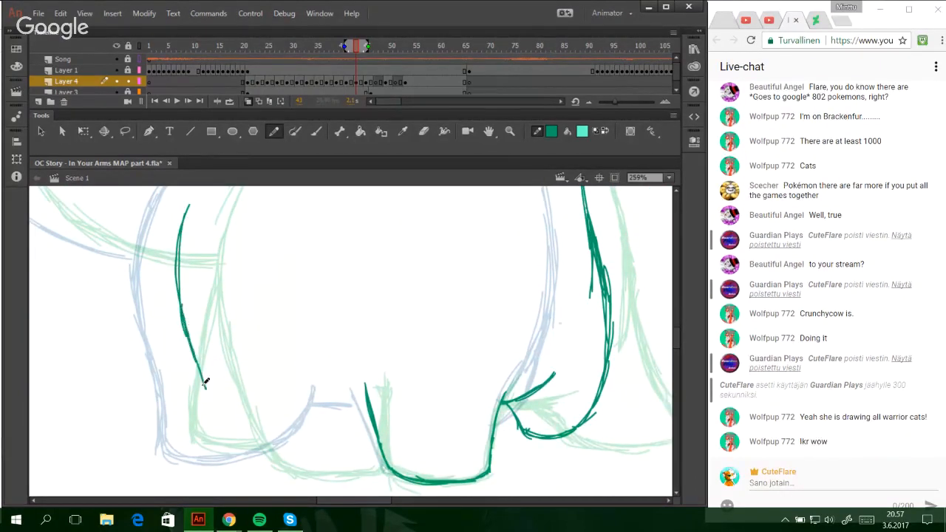
drag(185, 325, 207, 420)
mouse_move(192, 362)
mouse_down()
mouse_move(216, 436)
mouse_move(213, 422)
mouse_move(222, 458)
mouse_up()
- Draw the near hind foot's sole and front edge up to the front leg, plus the far hind foot behind it
mouse_move(220, 444)
mouse_down()
mouse_move(240, 460)
mouse_move(281, 467)
mouse_up()
mouse_move(223, 451)
mouse_down()
mouse_move(264, 465)
mouse_move(263, 453)
mouse_move(312, 464)
mouse_up()
mouse_move(246, 467)
mouse_down()
mouse_move(264, 451)
mouse_move(308, 463)
mouse_move(339, 443)
mouse_move(305, 452)
mouse_move(352, 414)
mouse_up()
mouse_move(324, 452)
mouse_down()
mouse_move(359, 395)
mouse_move(354, 408)
mouse_up()
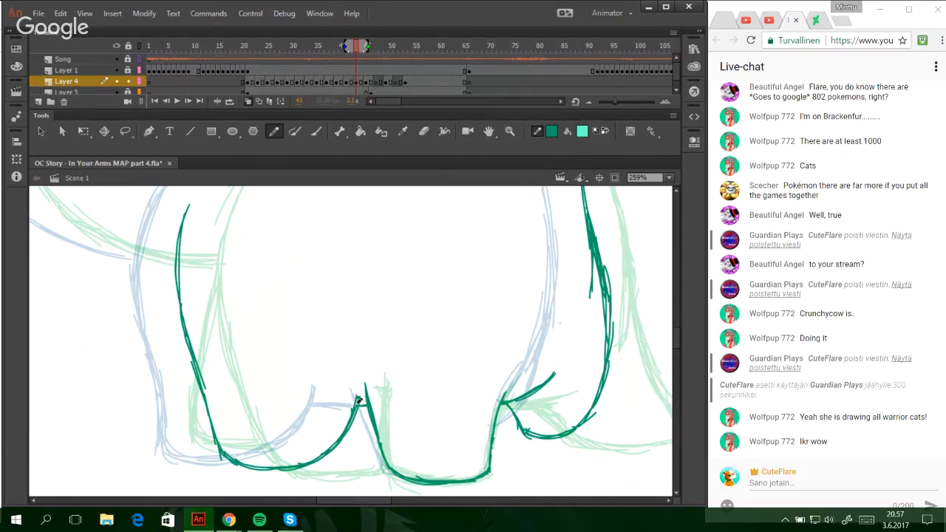
drag(357, 404, 366, 401)
key(ctrl+z)
mouse_move(218, 441)
mouse_down()
mouse_move(198, 438)
mouse_move(191, 387)
mouse_up()
drag(191, 427, 184, 336)
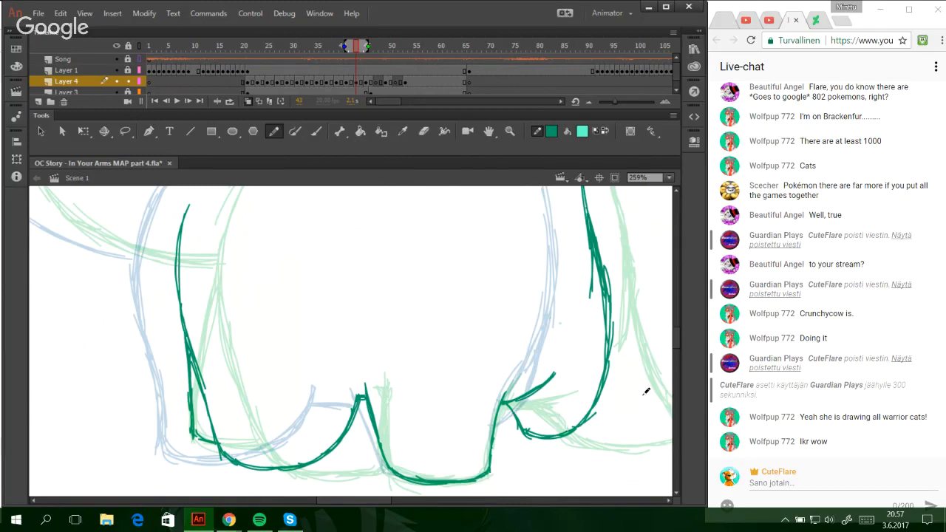
- Draw the rump curve from the top of the hind leg up toward the back
drag(676, 340, 673, 324)
mouse_move(180, 434)
mouse_down()
mouse_move(220, 342)
mouse_move(263, 327)
mouse_up()
key(ctrl+z)
key(ctrl+z)
drag(184, 425, 266, 327)
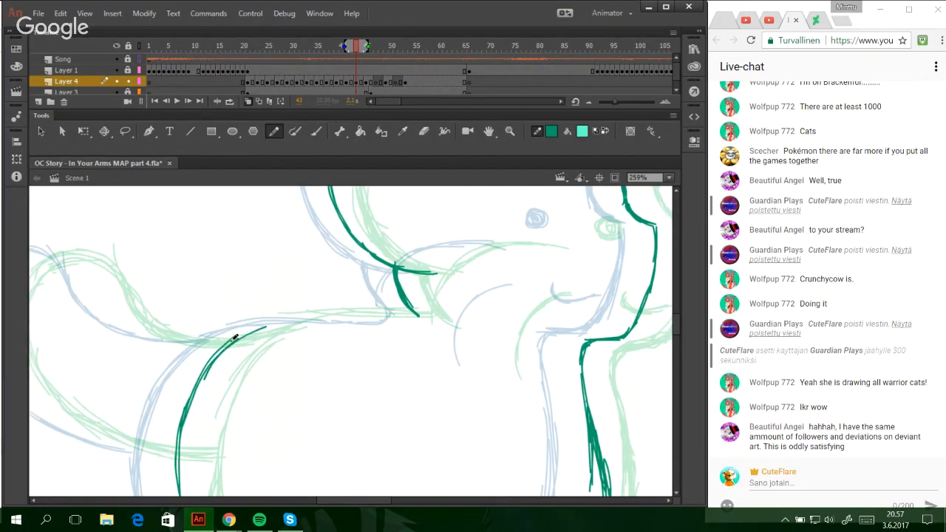
- Draw the back line from the rump to the base of the neck
drag(204, 377, 303, 318)
mouse_move(247, 339)
mouse_down()
mouse_move(323, 316)
mouse_move(362, 321)
mouse_up()
mouse_move(310, 318)
mouse_down()
mouse_move(418, 315)
mouse_move(398, 326)
mouse_move(365, 321)
mouse_move(416, 317)
mouse_up()
key(ctrl+z)
key(ctrl+z)
key(ctrl+z)
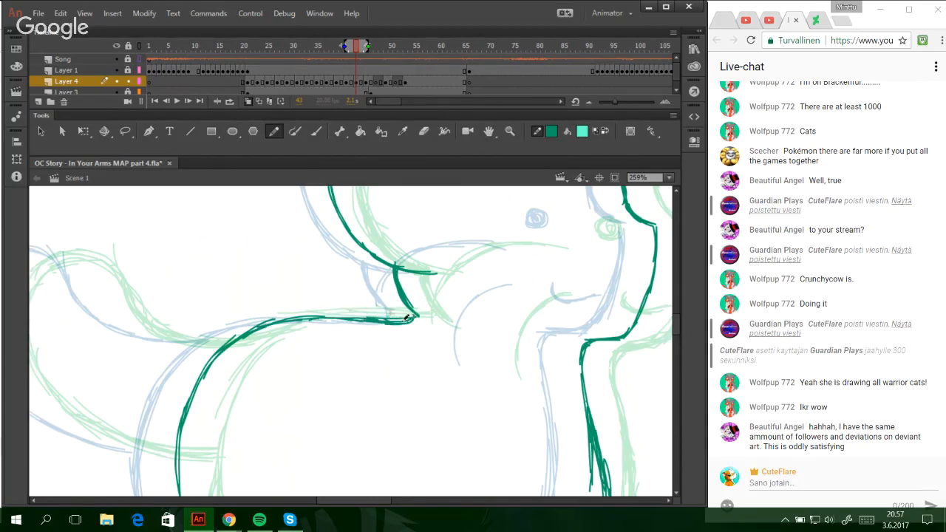
- Draw the tail's upper edge from the back out to its rounded tip, between the onion-skin guides
drag(382, 502, 360, 506)
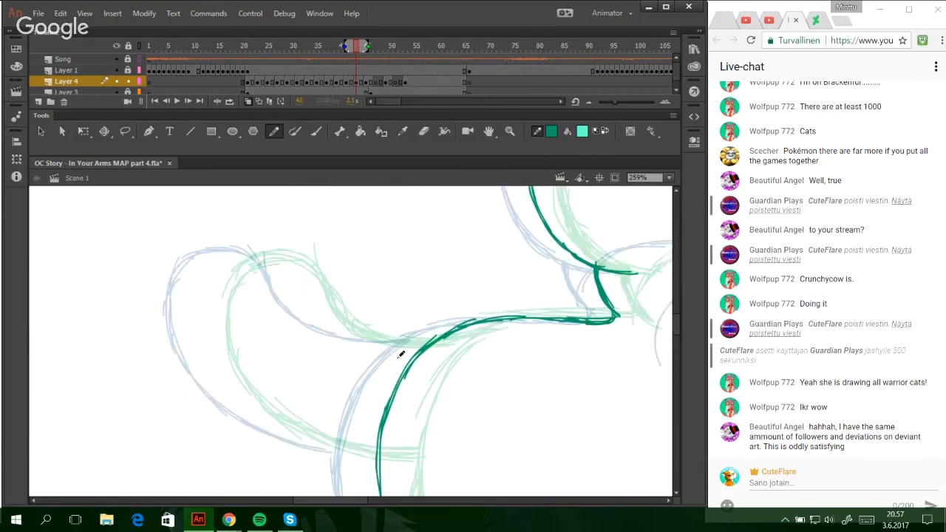
mouse_move(456, 326)
mouse_down()
mouse_move(363, 333)
mouse_move(320, 317)
mouse_move(297, 300)
mouse_move(293, 274)
mouse_move(275, 255)
mouse_move(251, 253)
mouse_move(196, 300)
mouse_up()
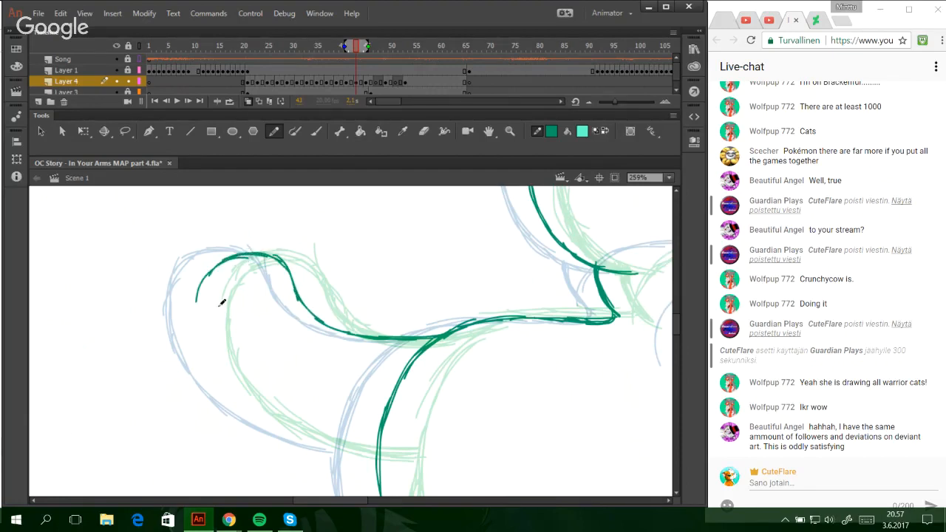
key(ctrl+z)
mouse_move(289, 274)
mouse_down()
mouse_move(240, 255)
mouse_move(196, 282)
mouse_move(185, 321)
mouse_up()
key(ctrl+z)
key(ctrl+z)
drag(226, 259, 198, 309)
- Draw the tail's outer and lower edge from the rounded tip back to the hind leg
mouse_move(218, 263)
mouse_down()
mouse_move(202, 278)
mouse_move(255, 409)
mouse_up()
drag(203, 337, 280, 429)
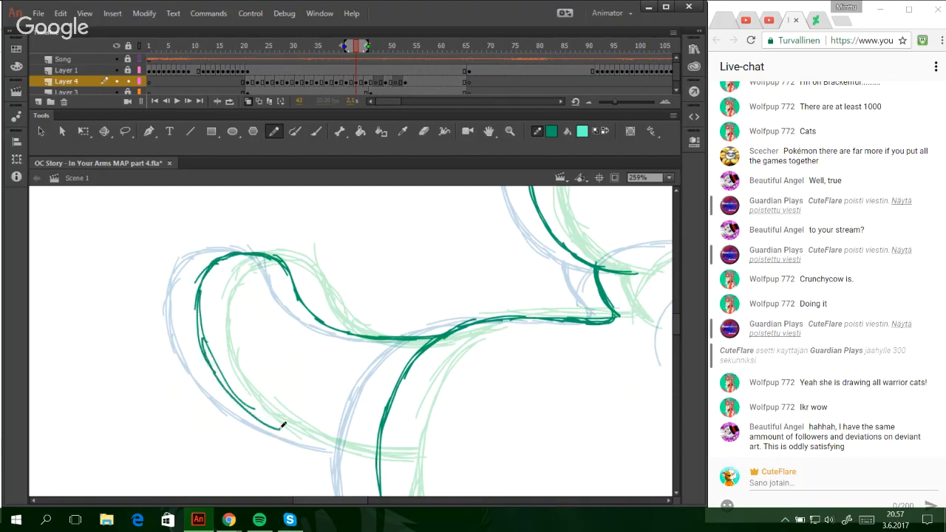
key(ctrl+z)
key(ctrl+z)
drag(198, 289, 217, 378)
drag(197, 322, 259, 412)
mouse_move(198, 307)
mouse_down()
mouse_move(228, 391)
mouse_move(295, 436)
mouse_up()
mouse_move(222, 383)
mouse_down()
mouse_move(236, 400)
mouse_move(379, 447)
mouse_up()
drag(307, 433, 383, 453)
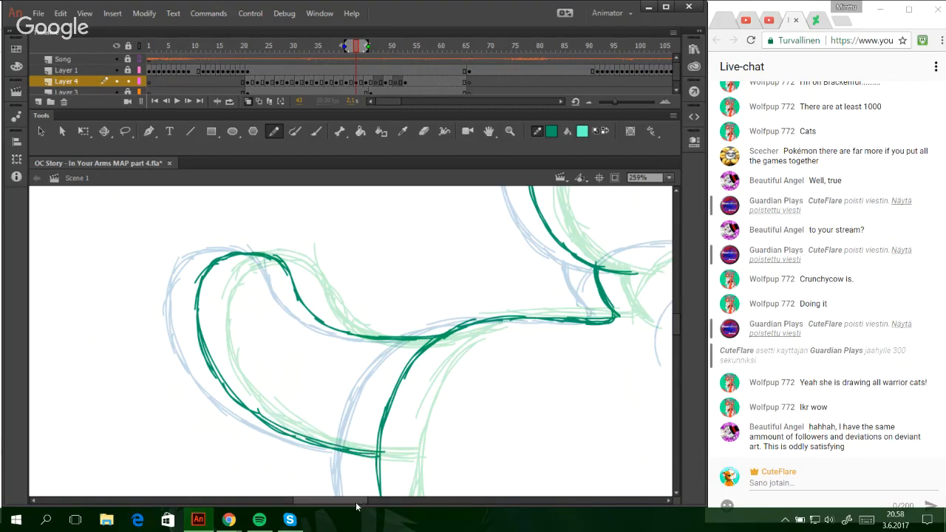
- Draw the filled round eye and the small curved mouth midway between the guide versions
drag(356, 503, 400, 505)
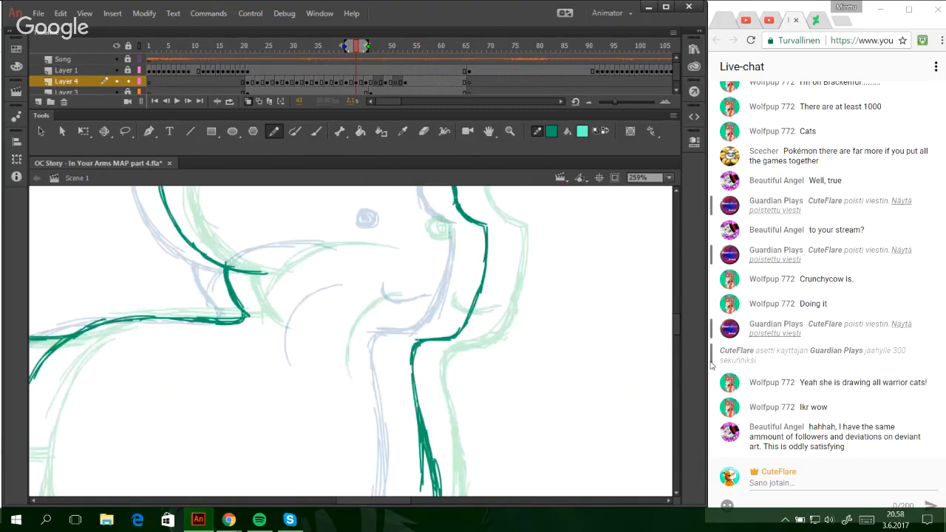
scroll(675, 334, down, 5)
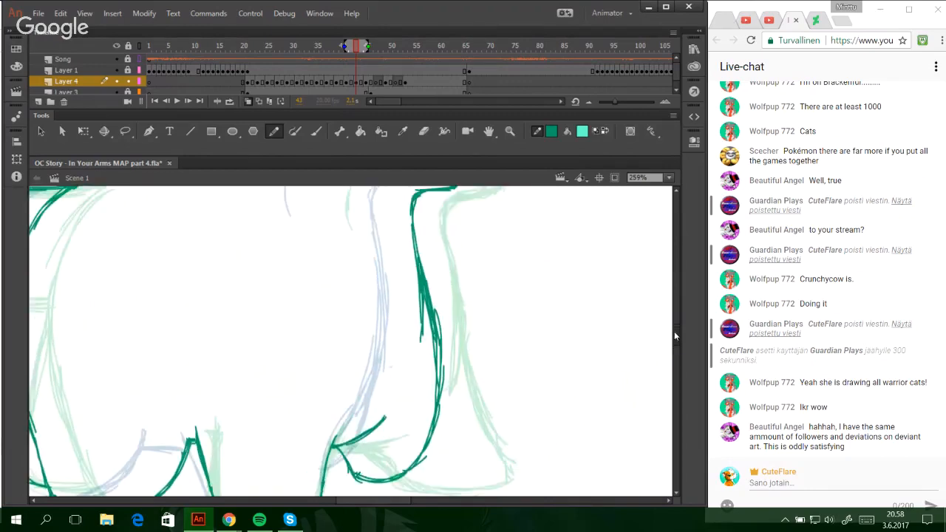
scroll(674, 334, up, 6)
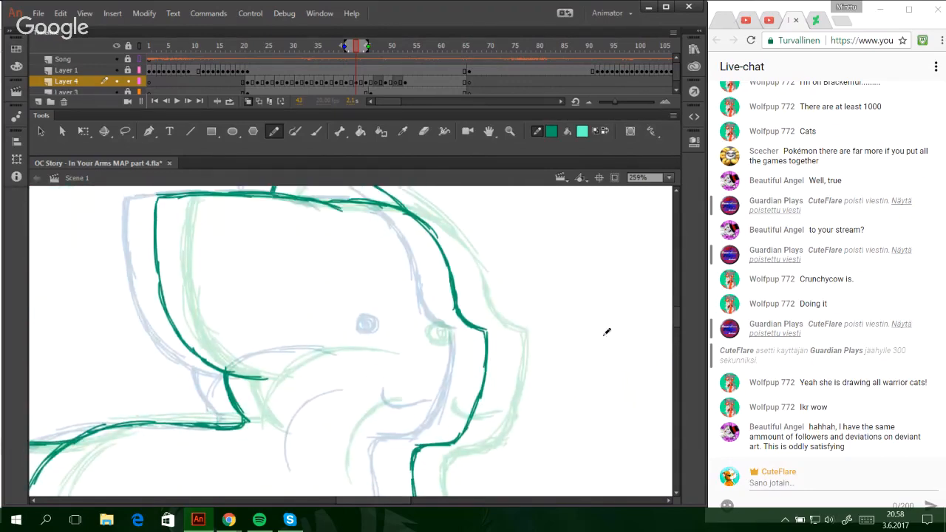
drag(402, 316, 400, 329)
mouse_move(411, 394)
mouse_down()
mouse_move(427, 409)
mouse_move(416, 405)
mouse_move(459, 404)
mouse_up()
key(ctrl+z)
- Draw the curved line behind the mouth and the arc from the neck base across the cheek
mouse_move(325, 478)
mouse_down()
mouse_move(319, 432)
mouse_move(347, 399)
mouse_move(369, 396)
mouse_up()
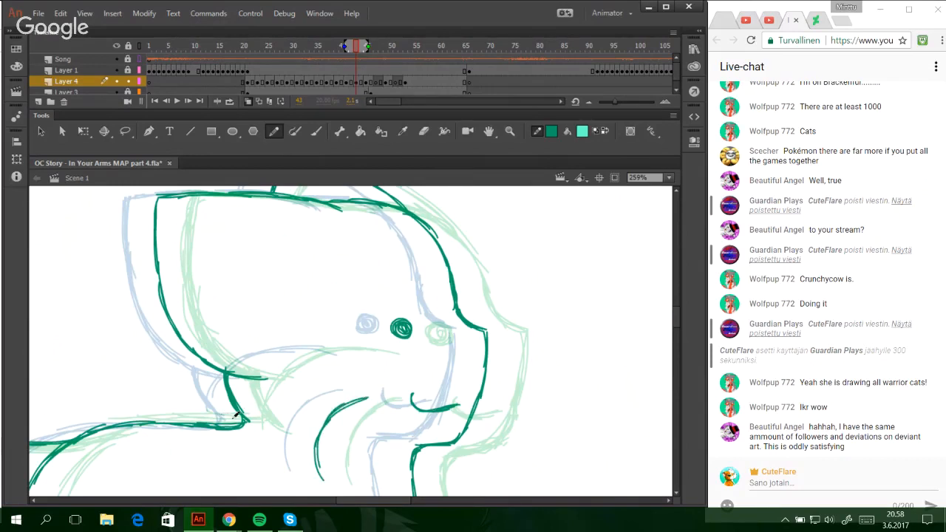
key(ctrl+z)
mouse_move(236, 415)
mouse_down()
mouse_move(270, 363)
mouse_move(346, 348)
mouse_up()
drag(285, 357, 365, 353)
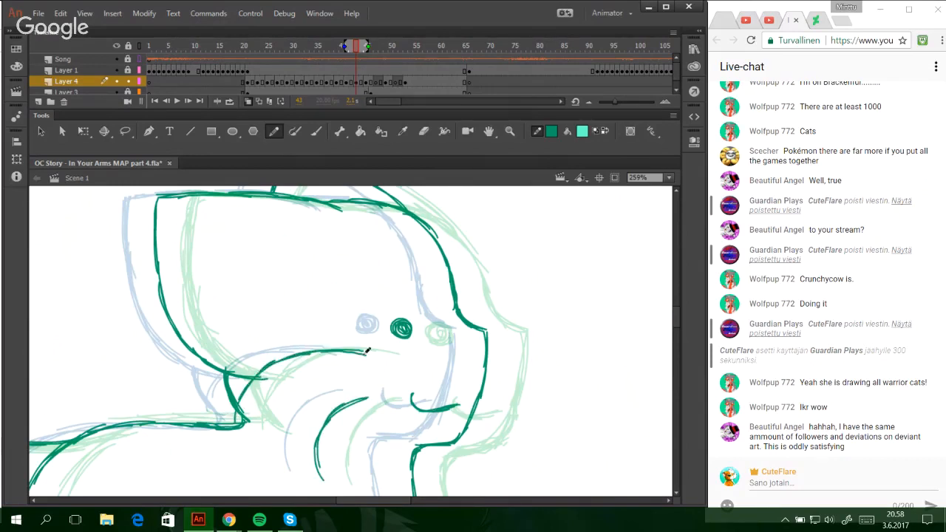
- Check the finished in-between drawing, then go to the empty frame 47 on Layer 4
mouse_move(674, 325)
mouse_down()
mouse_move(674, 356)
mouse_move(672, 337)
mouse_up()
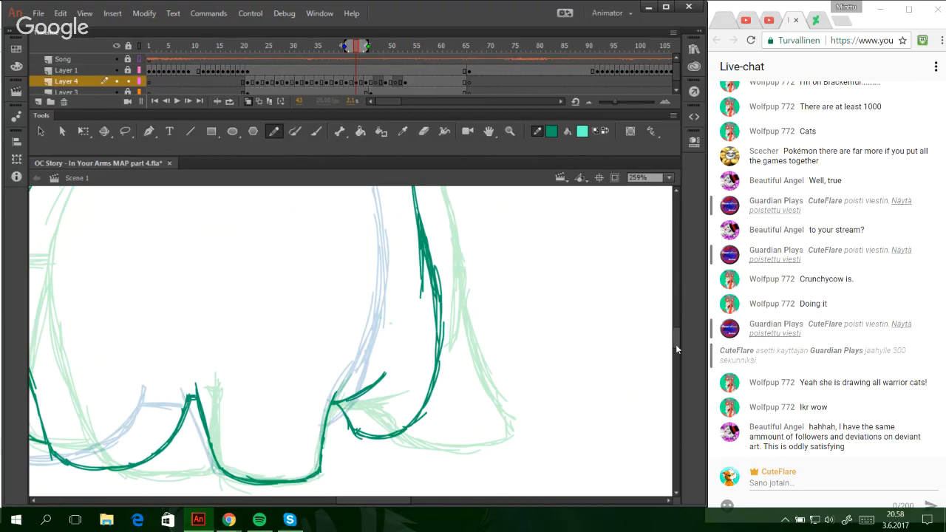
drag(676, 344, 665, 322)
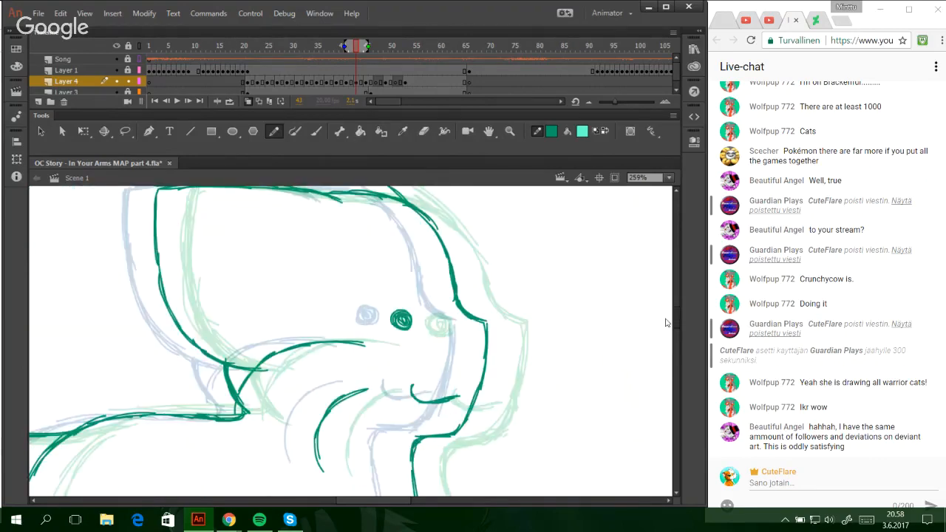
mouse_move(374, 500)
mouse_down()
mouse_move(311, 511)
mouse_move(377, 503)
mouse_up()
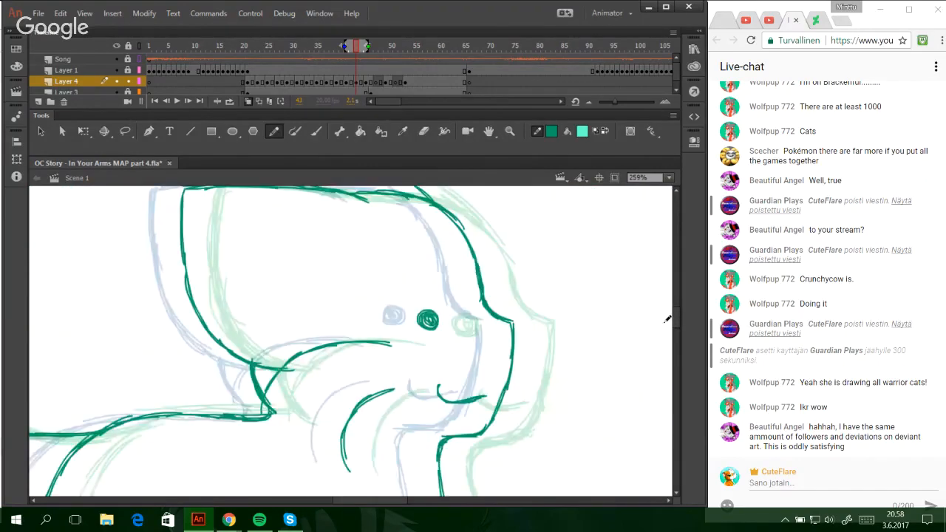
drag(674, 319, 674, 314)
click(376, 83)
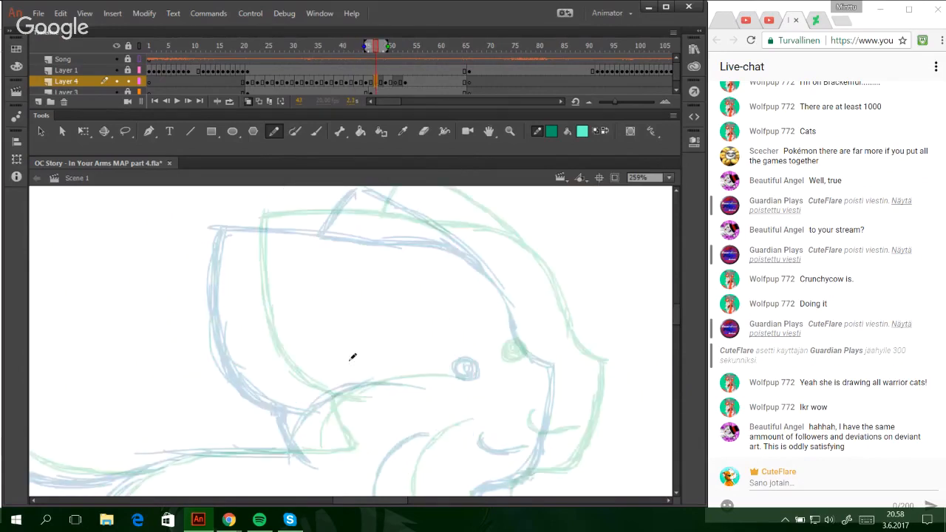
- Draw the near ear's back and top edges and the short curved line below its base, midway between the guide versions
mouse_move(332, 404)
mouse_down()
mouse_move(266, 370)
mouse_move(248, 328)
mouse_move(243, 258)
mouse_move(249, 218)
mouse_move(329, 219)
mouse_up()
drag(248, 225, 397, 227)
drag(317, 221, 410, 231)
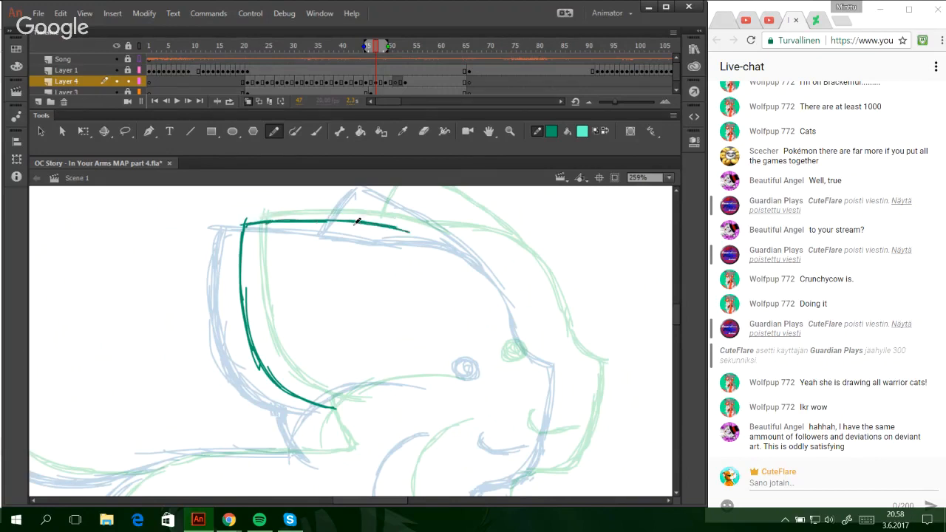
drag(355, 222, 419, 238)
drag(314, 406, 341, 456)
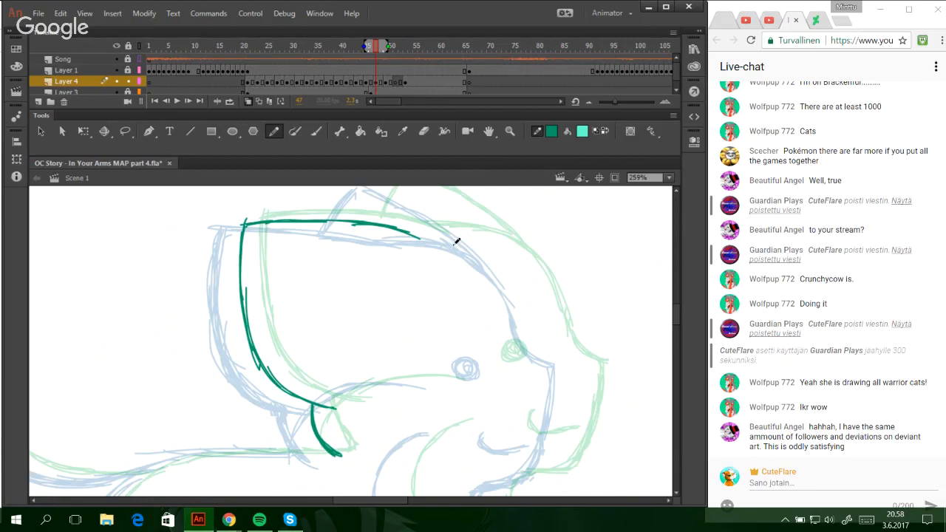
drag(308, 406, 317, 430)
- Draw the filled round eye and the small curved mouth between the guides, trimming the overshooting end of the mouth line
mouse_move(482, 338)
mouse_down()
mouse_move(491, 369)
mouse_move(497, 353)
mouse_move(489, 362)
mouse_up()
key(ctrl+z)
mouse_move(507, 416)
mouse_down()
mouse_move(506, 439)
mouse_move(538, 433)
mouse_move(568, 454)
mouse_up()
key(ctrl+z)
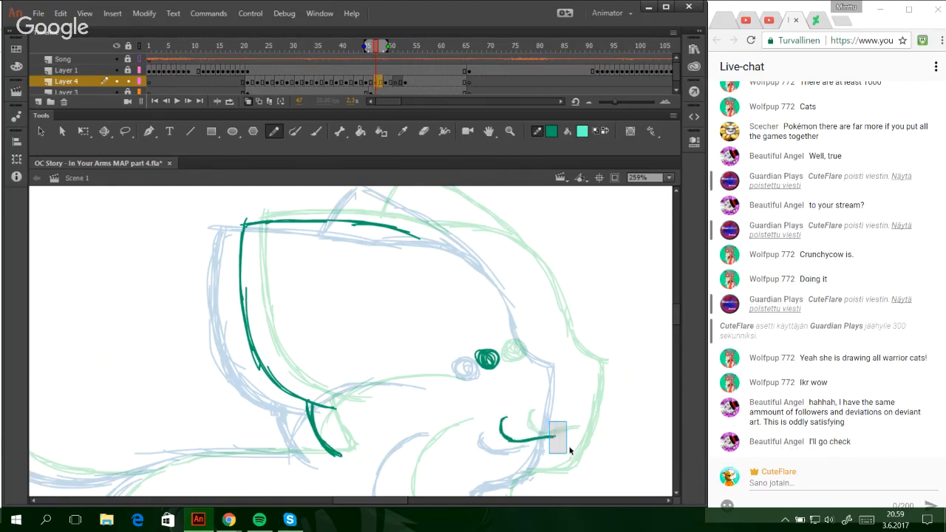
key(Delete)
- Draw the forehead contour from the near ear down to the nose bridge, and add the far ear behind the head
mouse_move(405, 232)
mouse_down()
mouse_move(448, 226)
mouse_move(482, 241)
mouse_up()
mouse_move(432, 231)
mouse_down()
mouse_move(494, 245)
mouse_move(544, 301)
mouse_up()
mouse_move(496, 251)
mouse_down()
mouse_move(537, 296)
mouse_move(547, 345)
mouse_move(579, 357)
mouse_up()
drag(677, 322, 676, 316)
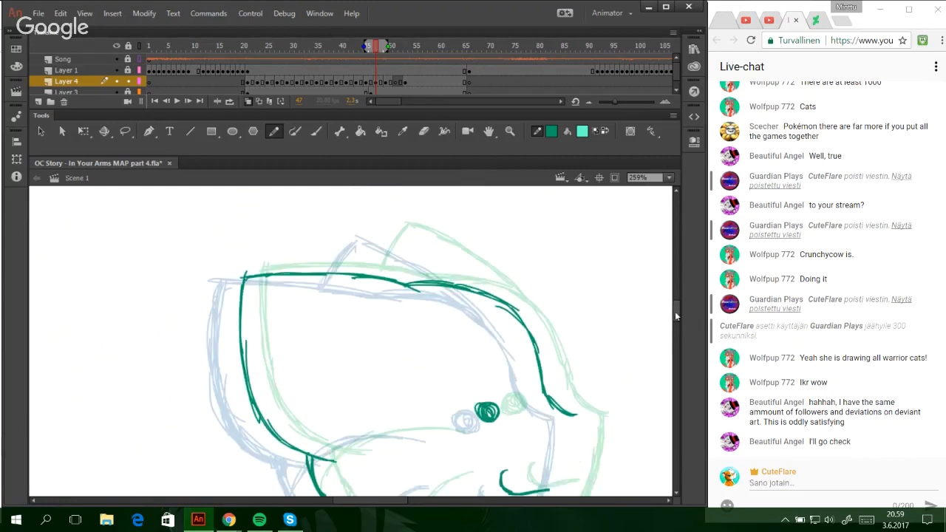
mouse_move(354, 272)
mouse_down()
mouse_move(372, 242)
mouse_move(364, 254)
mouse_move(455, 264)
mouse_move(397, 234)
mouse_move(529, 318)
mouse_up()
- Draw the muzzle and chin outline from the nose tip, and continue it down into the chest line
drag(676, 315, 678, 325)
drag(574, 258, 557, 361)
key(ctrl+z)
key(ctrl+z)
key(ctrl+z)
mouse_move(575, 259)
mouse_down()
mouse_move(561, 341)
mouse_move(550, 359)
mouse_move(509, 376)
mouse_move(546, 363)
mouse_move(493, 386)
mouse_move(492, 415)
mouse_up()
key(ctrl+z)
key(ctrl+z)
key(ctrl+z)
key(ctrl+z)
key(ctrl+z)
drag(497, 381, 507, 500)
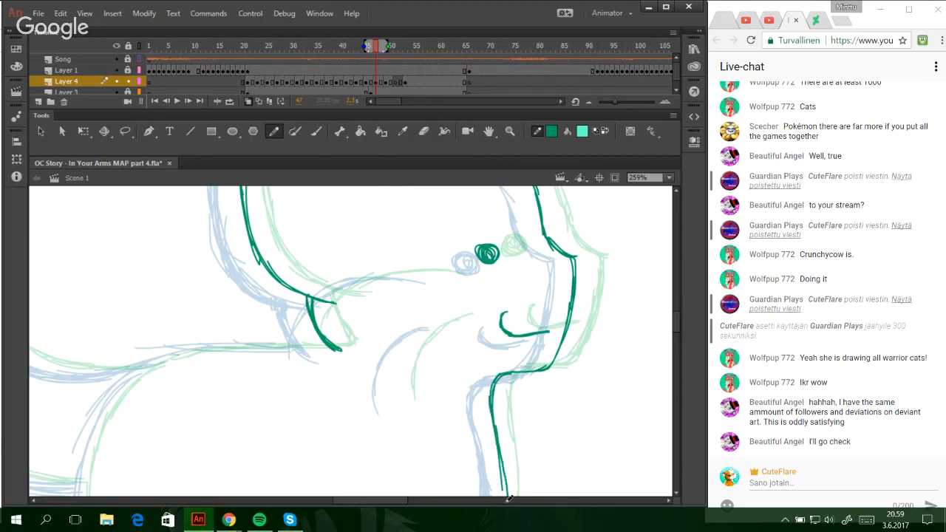
drag(498, 437, 506, 501)
- Draw the curved line behind the mouth and the arc from the neck base across the cheek
drag(399, 407, 410, 343)
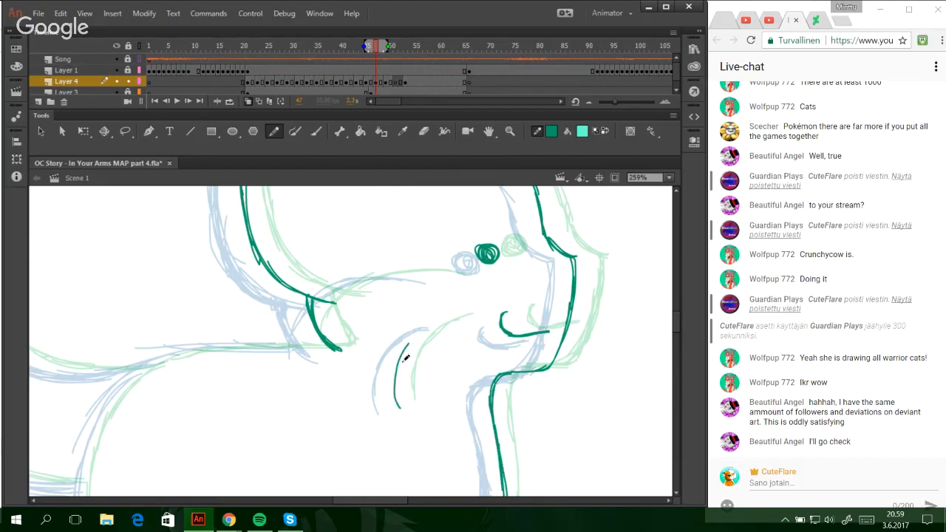
drag(394, 388, 431, 325)
drag(396, 366, 456, 319)
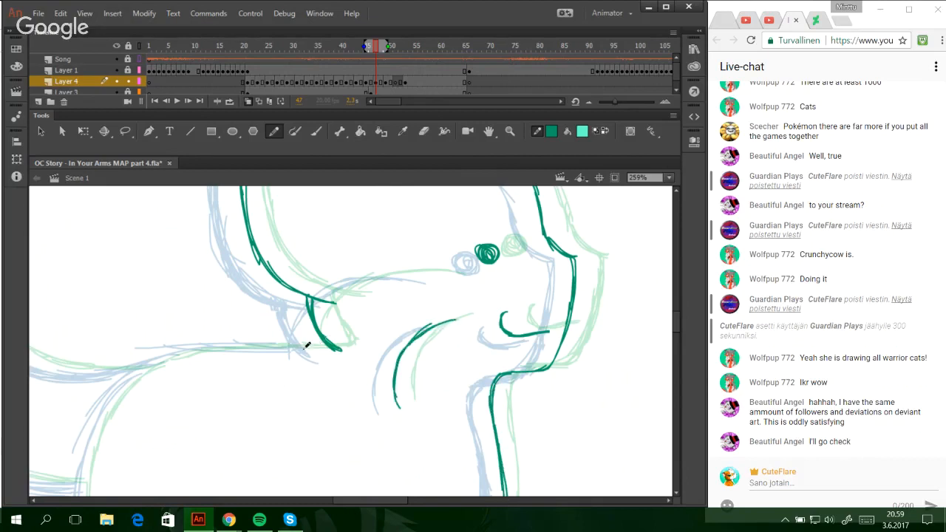
drag(304, 349, 350, 283)
drag(309, 323, 376, 274)
mouse_move(327, 299)
mouse_down()
mouse_move(372, 278)
mouse_move(444, 275)
mouse_up()
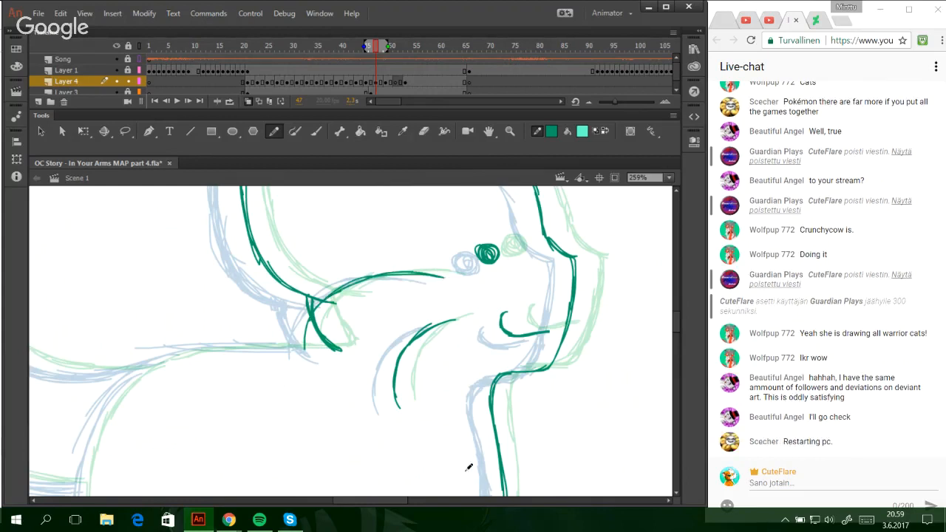
- Draw the rounded middle paw between the hind and front legs, with its edges rising on both sides
scroll(387, 504, left, 1)
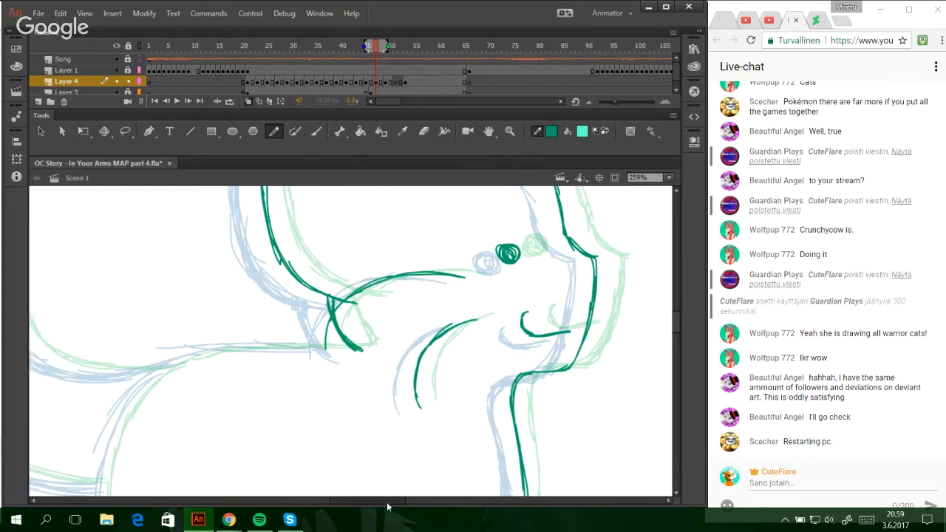
drag(387, 502, 373, 502)
drag(674, 327, 673, 344)
drag(402, 342, 415, 403)
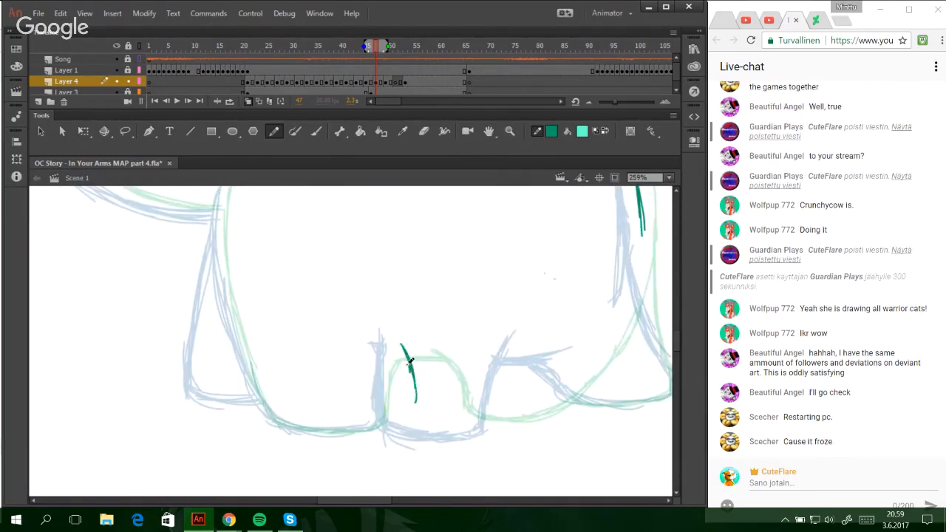
mouse_move(407, 359)
mouse_down()
mouse_move(417, 408)
mouse_move(421, 395)
mouse_move(442, 425)
mouse_up()
mouse_move(424, 388)
mouse_down()
mouse_move(486, 417)
mouse_move(519, 418)
mouse_move(510, 415)
mouse_move(548, 384)
mouse_up()
drag(523, 414, 578, 340)
drag(546, 389, 587, 327)
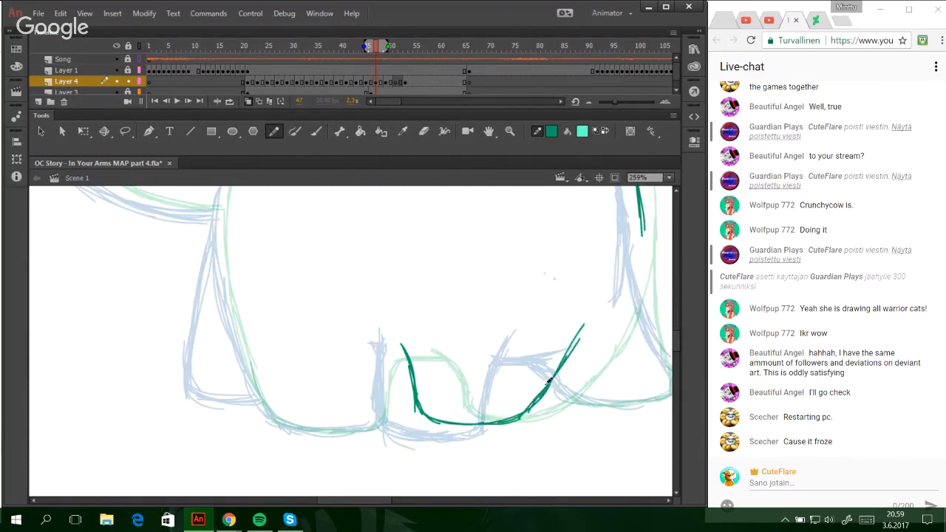
drag(541, 402, 582, 332)
drag(553, 378, 585, 336)
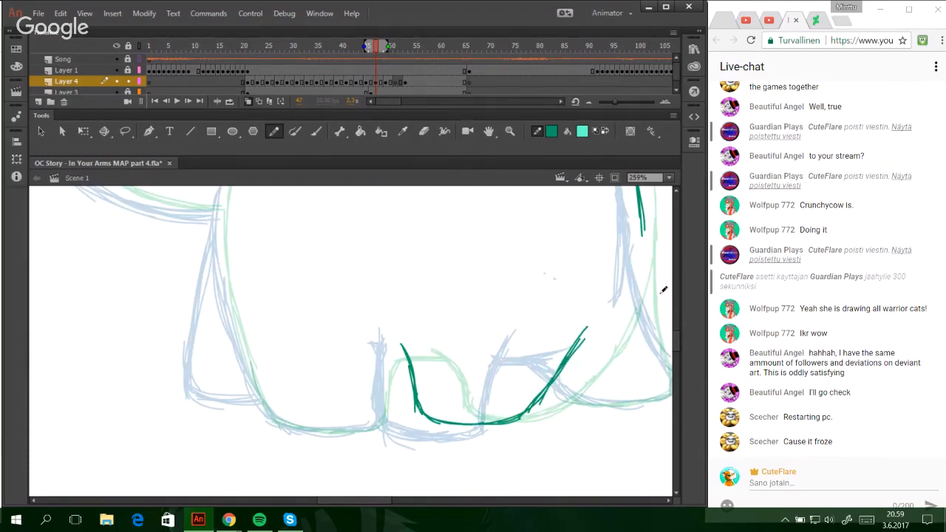
mouse_move(642, 221)
mouse_down()
mouse_move(644, 299)
mouse_move(638, 236)
mouse_up()
key(ctrl+z)
key(ctrl+z)
mouse_move(613, 299)
mouse_down()
mouse_move(640, 219)
mouse_move(639, 314)
mouse_up()
drag(640, 240, 646, 325)
drag(640, 276, 656, 352)
drag(640, 306, 669, 368)
key(ctrl+z)
key(ctrl+z)
key(ctrl+z)
key(ctrl+z)
key(ctrl+z)
key(ctrl+z)
key(ctrl+z)
drag(640, 213, 642, 294)
drag(642, 243, 643, 322)
key(ctrl+z)
key(ctrl+z)
- Draw the front leg from the chest down around its paw, and strengthen the lines where it meets the middle leg and chest
mouse_move(641, 222)
mouse_down()
mouse_move(640, 267)
mouse_move(659, 348)
mouse_move(646, 322)
mouse_move(671, 379)
mouse_up()
mouse_move(559, 382)
mouse_down()
mouse_move(576, 399)
mouse_move(551, 379)
mouse_move(591, 401)
mouse_move(584, 396)
mouse_move(651, 399)
mouse_move(595, 402)
mouse_move(671, 389)
mouse_up()
drag(374, 501, 394, 501)
drag(493, 401, 503, 375)
drag(413, 328, 424, 322)
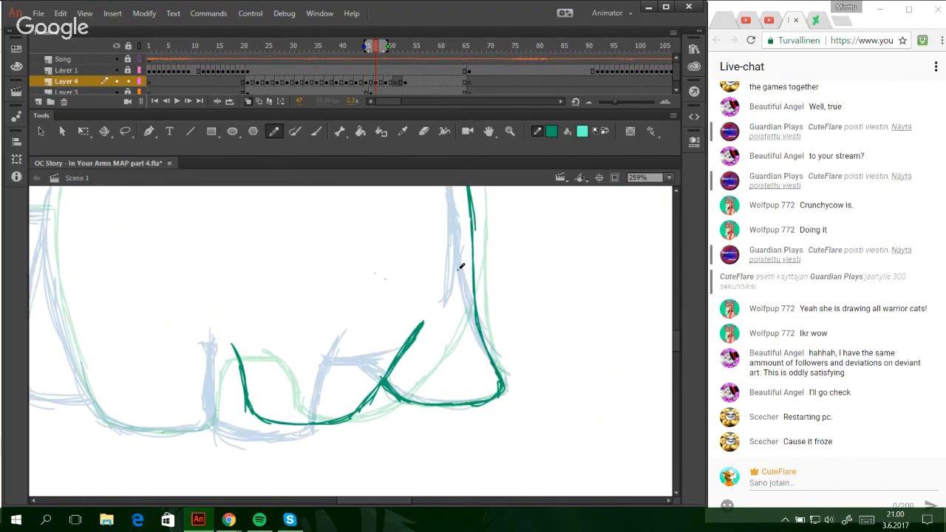
drag(468, 204, 463, 261)
- Draw the hind leg's rear edge and rounded paw, and connect it up to the top of the middle leg
drag(390, 501, 375, 506)
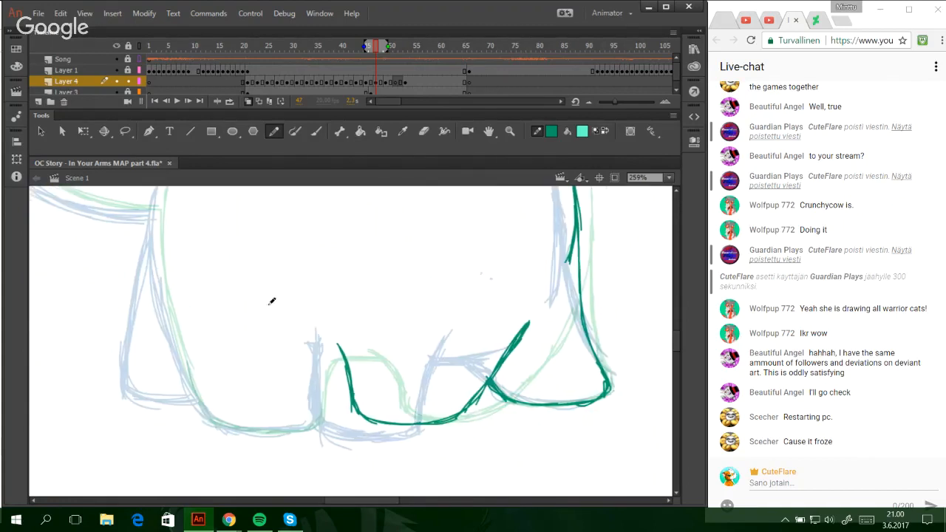
drag(159, 198, 156, 265)
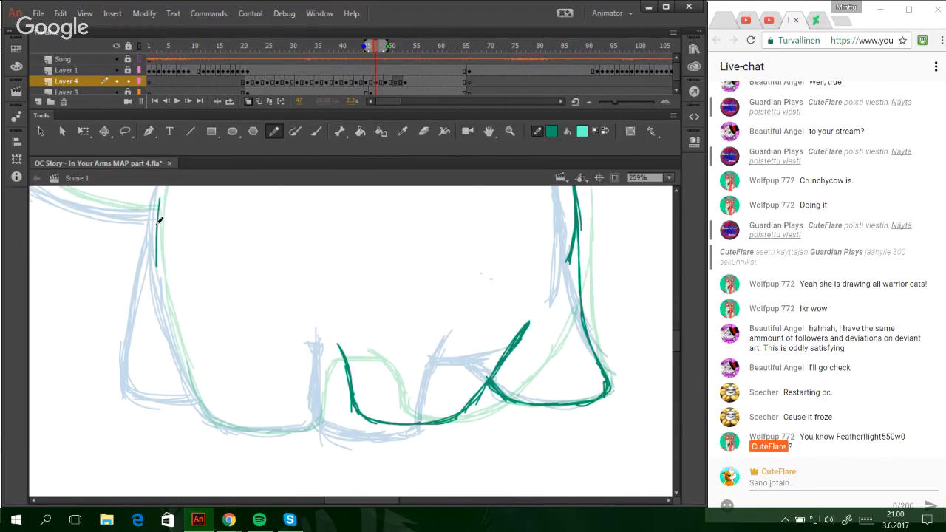
mouse_move(160, 221)
mouse_down()
mouse_move(214, 423)
mouse_move(312, 421)
mouse_move(325, 349)
mouse_move(344, 350)
mouse_up()
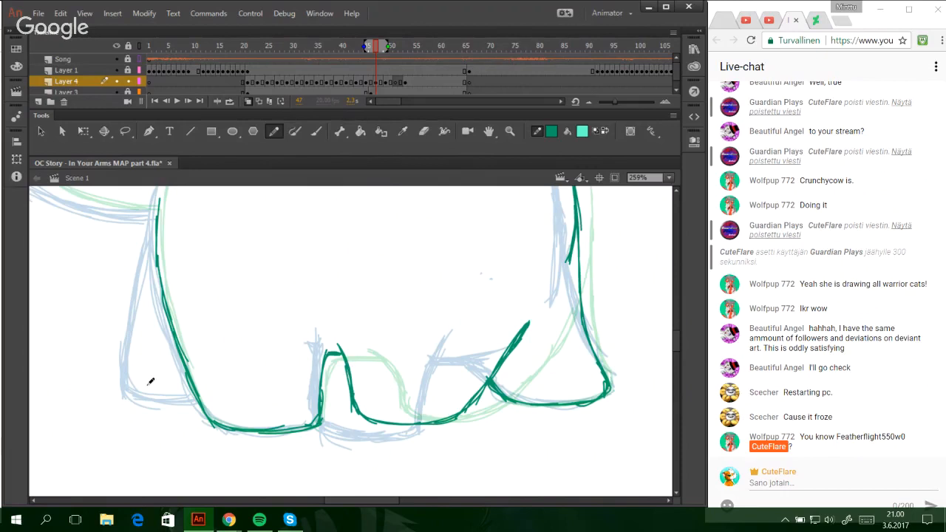
- Draw the rump curve and the back line from the top of the hind leg to the neck base
drag(672, 367, 672, 322)
mouse_move(186, 341)
mouse_down()
mouse_move(162, 400)
mouse_move(243, 292)
mouse_move(269, 283)
mouse_up()
key(ctrl+z)
mouse_move(213, 311)
mouse_down()
mouse_move(291, 280)
mouse_move(207, 315)
mouse_move(300, 280)
mouse_move(251, 290)
mouse_move(327, 282)
mouse_up()
key(ctrl+z)
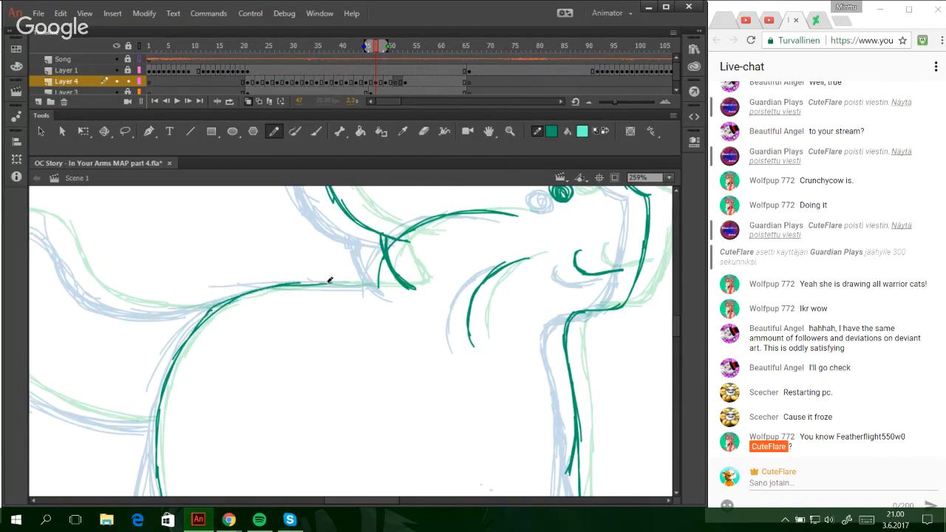
drag(258, 294, 380, 286)
key(ctrl+z)
mouse_move(310, 283)
mouse_down()
mouse_move(400, 284)
mouse_move(391, 284)
mouse_move(387, 252)
mouse_up()
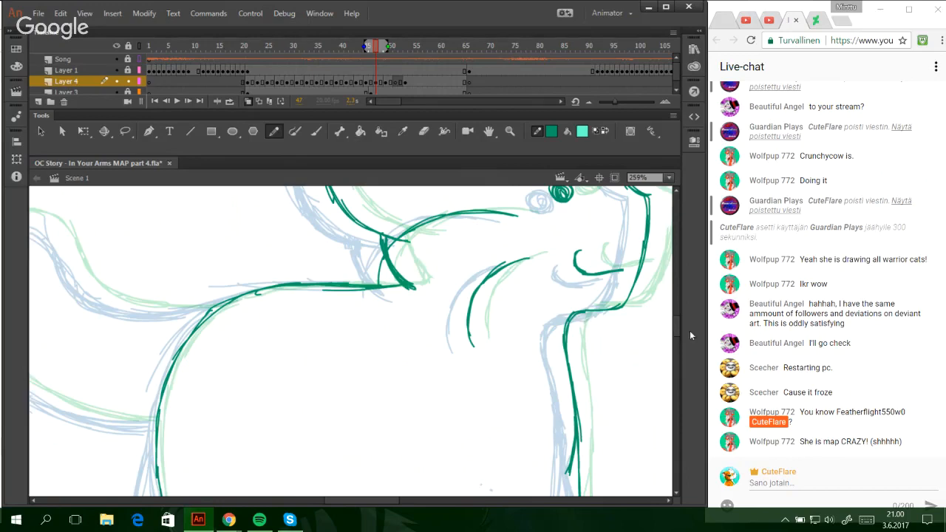
- Draw the narrow visible part of the far hind leg behind the near hind leg
drag(676, 326, 675, 334)
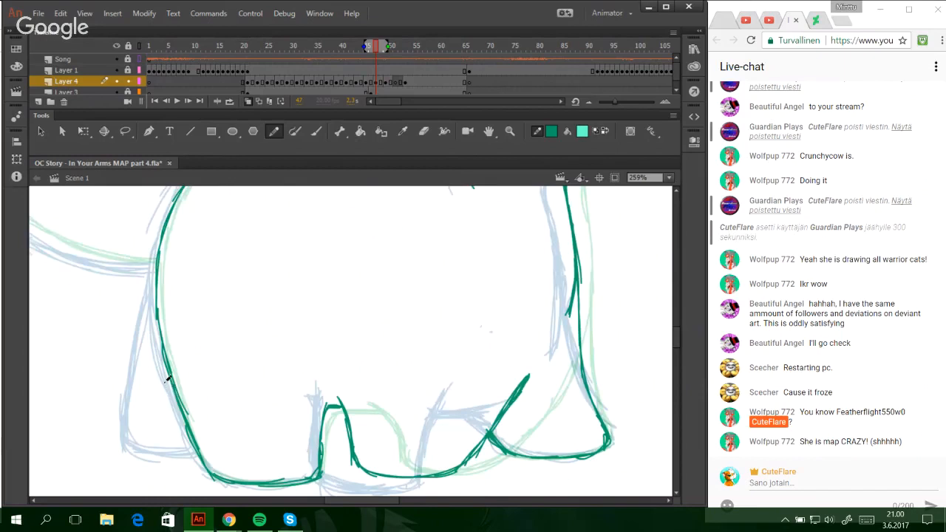
drag(395, 504, 386, 513)
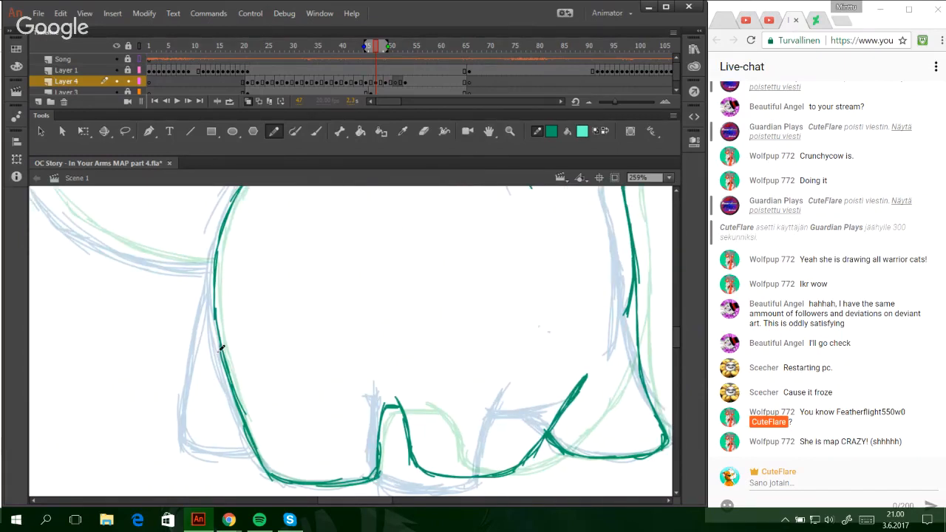
mouse_move(217, 318)
mouse_down()
mouse_move(219, 387)
mouse_move(220, 373)
mouse_move(236, 427)
mouse_move(220, 403)
mouse_move(214, 255)
mouse_up()
key(ctrl+z)
key(ctrl+z)
drag(352, 501, 335, 500)
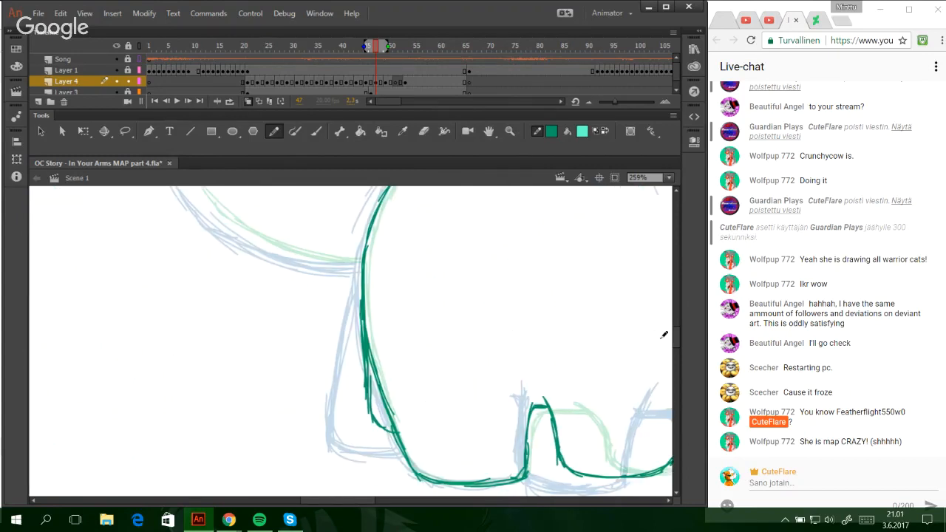
- Draw the tail from the back line around its rounded tip and down to the hind leg, between the guide versions
scroll(664, 335, up, 5)
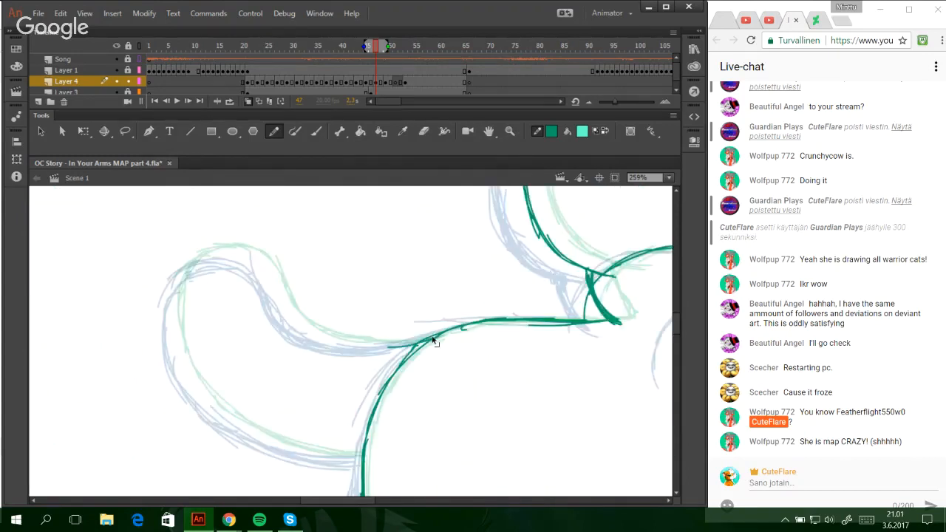
mouse_move(354, 341)
mouse_down()
mouse_move(404, 337)
mouse_move(337, 332)
mouse_move(279, 296)
mouse_move(249, 256)
mouse_move(185, 265)
mouse_move(171, 321)
mouse_up()
mouse_move(180, 290)
mouse_down()
mouse_move(213, 399)
mouse_move(270, 435)
mouse_move(232, 407)
mouse_move(343, 453)
mouse_up()
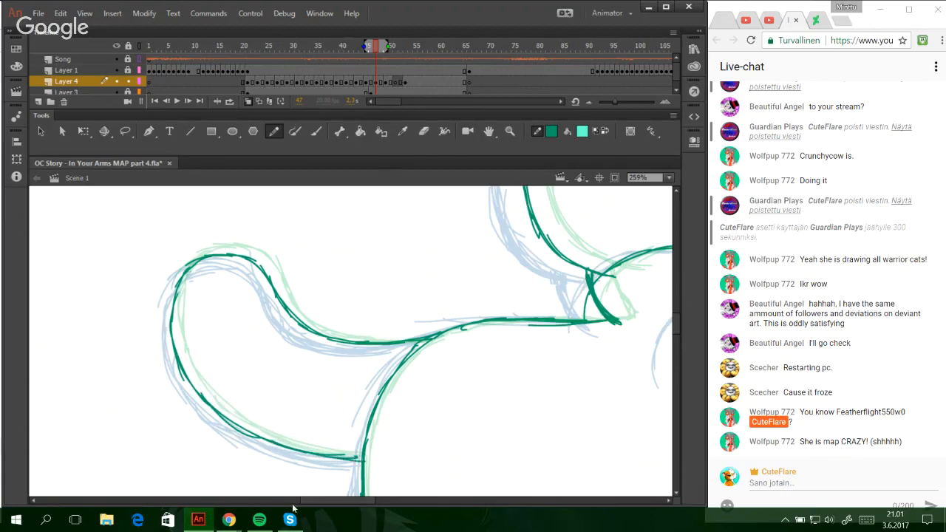
- Go to frame 51 on Layer 4 and draw the near ear's back and top edges midway between the guides
drag(312, 500, 349, 507)
mouse_move(675, 321)
mouse_down()
mouse_move(677, 339)
mouse_move(673, 312)
mouse_up()
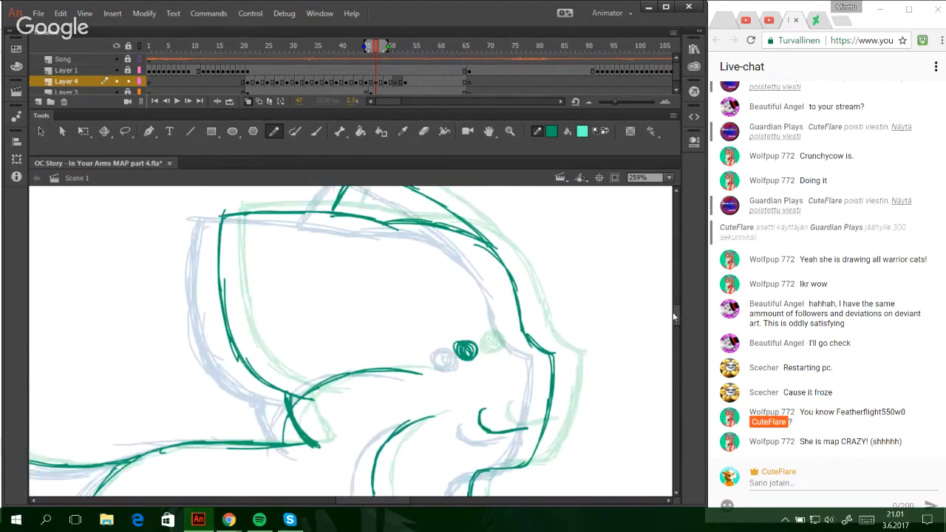
click(394, 82)
mouse_move(375, 390)
mouse_down()
mouse_move(333, 386)
mouse_move(297, 366)
mouse_move(271, 278)
mouse_move(272, 210)
mouse_move(320, 203)
mouse_move(442, 217)
mouse_up()
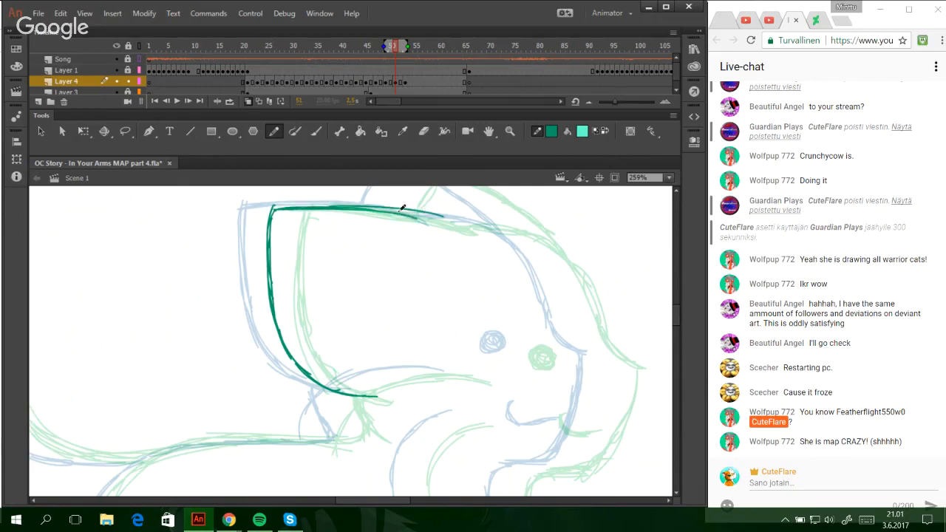
key(ctrl+z)
mouse_move(355, 209)
mouse_down()
mouse_move(444, 220)
mouse_move(391, 211)
mouse_move(435, 216)
mouse_up()
key(ctrl+z)
key(ctrl+z)
- Draw the filled round eye and the forehead contour from the ear's top edge down to the nose bridge
mouse_move(507, 349)
mouse_down()
mouse_move(528, 358)
mouse_move(519, 339)
mouse_move(518, 348)
mouse_up()
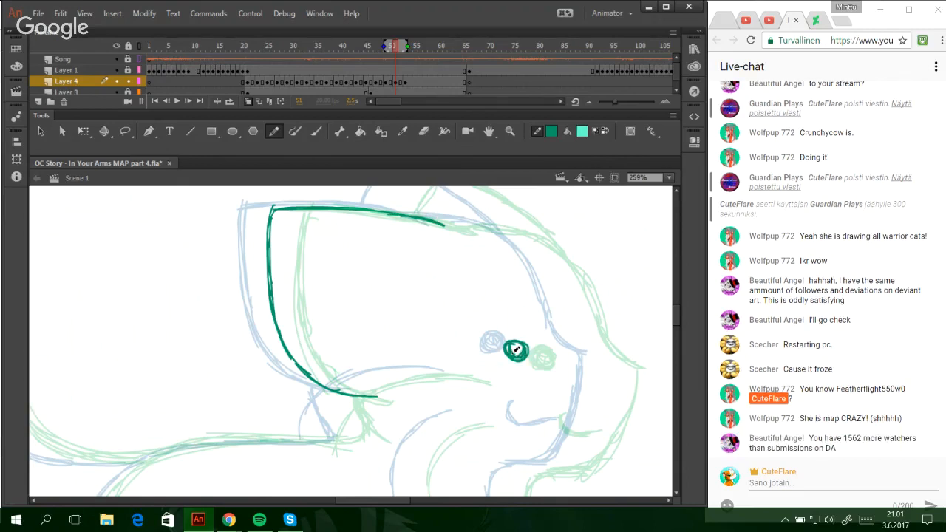
mouse_move(430, 217)
mouse_down()
mouse_move(469, 217)
mouse_move(553, 257)
mouse_move(574, 334)
mouse_move(599, 360)
mouse_move(554, 266)
mouse_up()
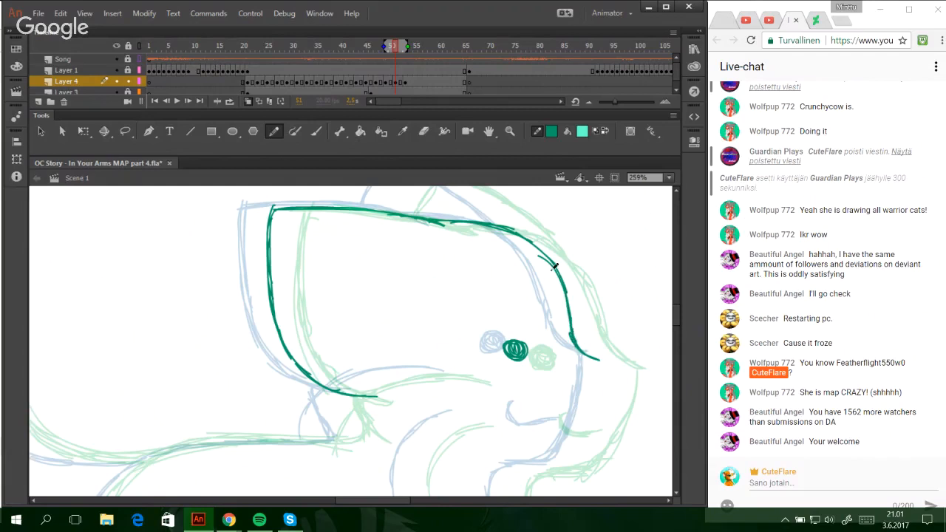
key(ctrl+z)
mouse_move(439, 220)
mouse_down()
mouse_move(525, 235)
mouse_move(562, 270)
mouse_up()
key(ctrl+z)
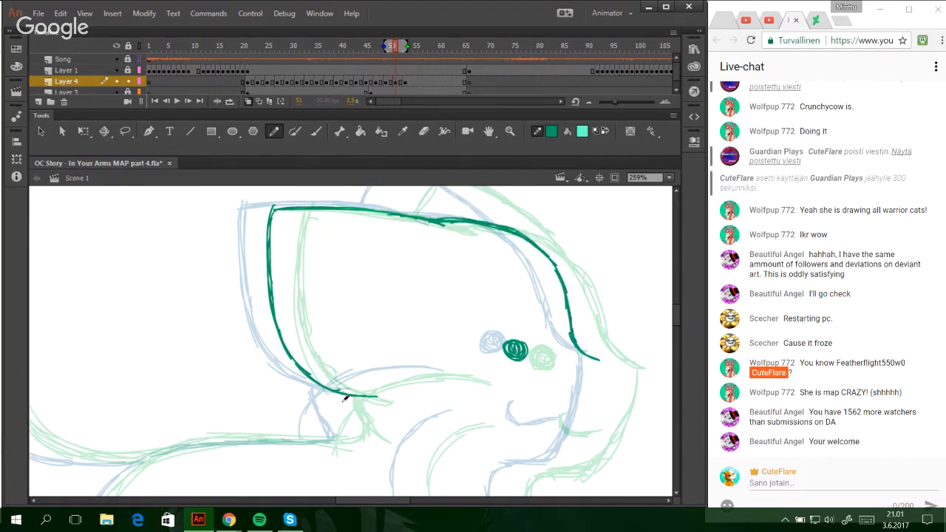
- Draw the short curved line from the near ear's base down to the neck
drag(338, 398, 354, 435)
key(ctrl+z)
drag(339, 394, 355, 435)
- Draw the far ear's short rear edge and its long sloping top edge down to the forehead
click(481, 501)
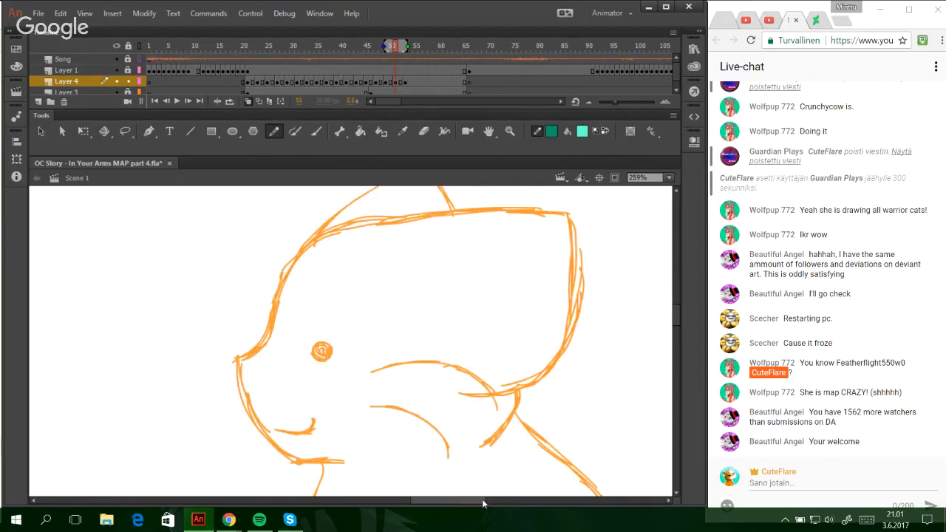
drag(481, 501, 401, 501)
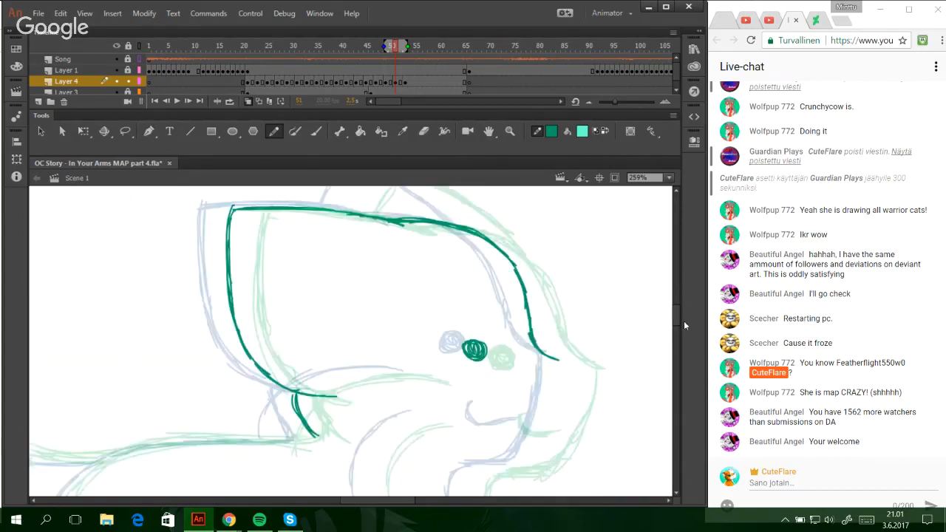
drag(348, 278, 369, 230)
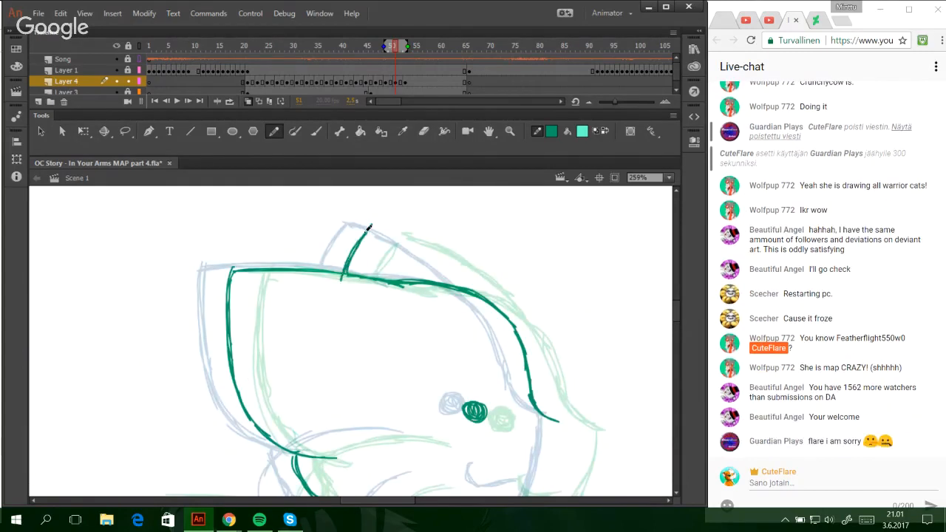
key(ctrl+z)
drag(346, 279, 370, 234)
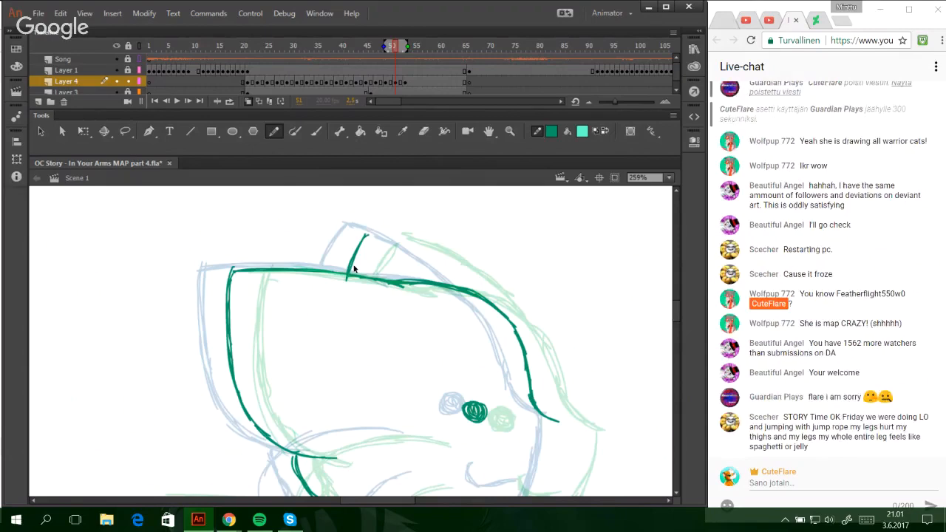
mouse_move(348, 277)
mouse_down()
mouse_move(364, 235)
mouse_move(415, 246)
mouse_move(481, 285)
mouse_move(514, 323)
mouse_up()
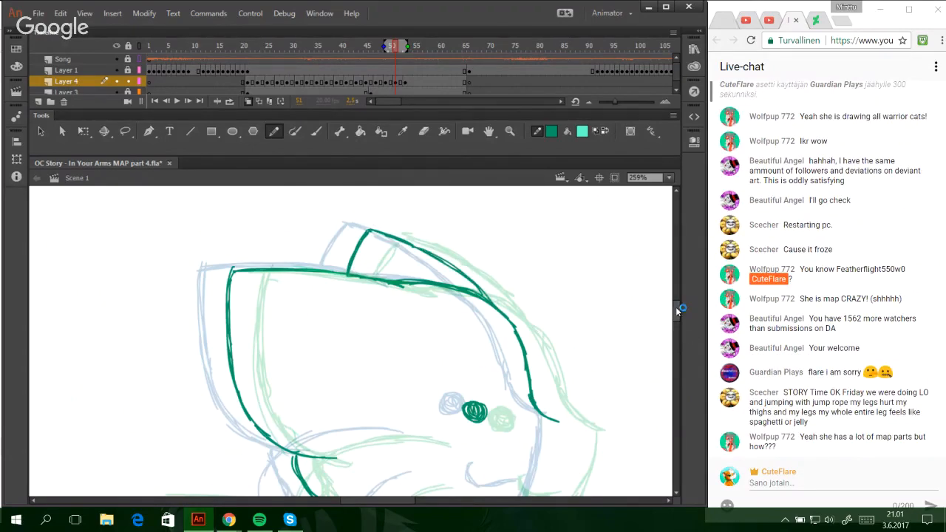
- Draw the muzzle outline from the nose tip down around the chin, midway between the guides
drag(675, 307, 675, 311)
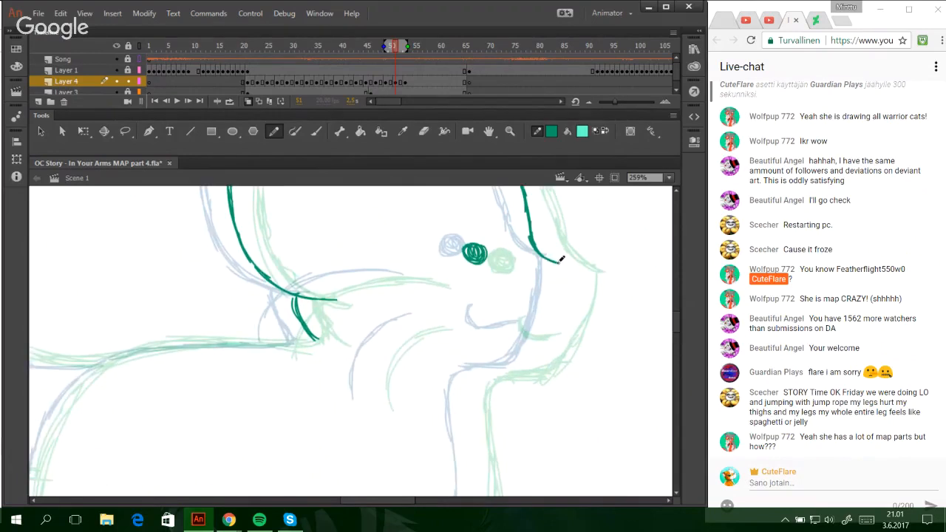
mouse_move(559, 263)
mouse_down()
mouse_move(547, 344)
mouse_move(533, 362)
mouse_move(477, 374)
mouse_up()
key(ctrl+z)
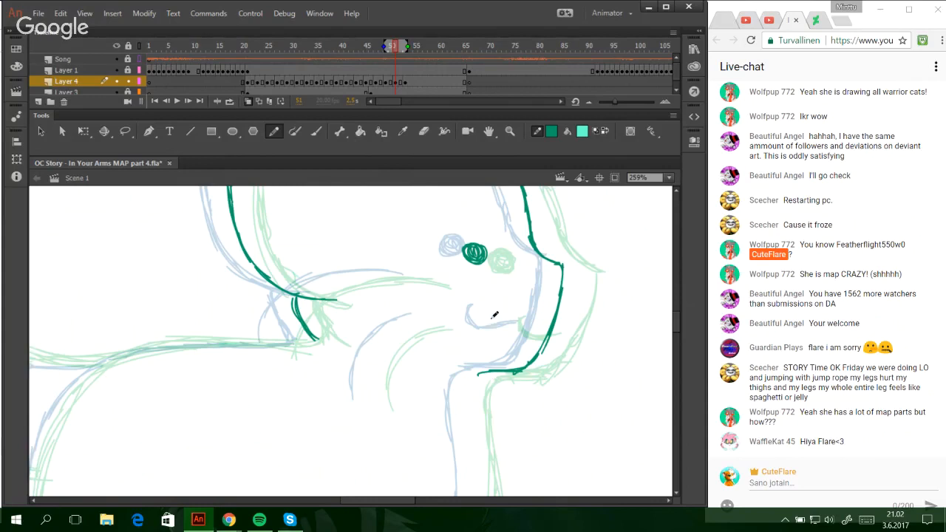
- Draw the curved mouth and the lower cheek whisker curve on frame 51, midway between the onion-skin guides
mouse_move(492, 317)
mouse_down()
mouse_move(492, 331)
mouse_move(539, 331)
mouse_up()
key(ctrl+z)
drag(368, 405, 388, 343)
key(ctrl+z)
key(ctrl+z)
mouse_move(368, 405)
mouse_down()
mouse_move(388, 345)
mouse_move(379, 346)
mouse_move(395, 332)
mouse_up()
key(ctrl+z)
drag(370, 373, 414, 321)
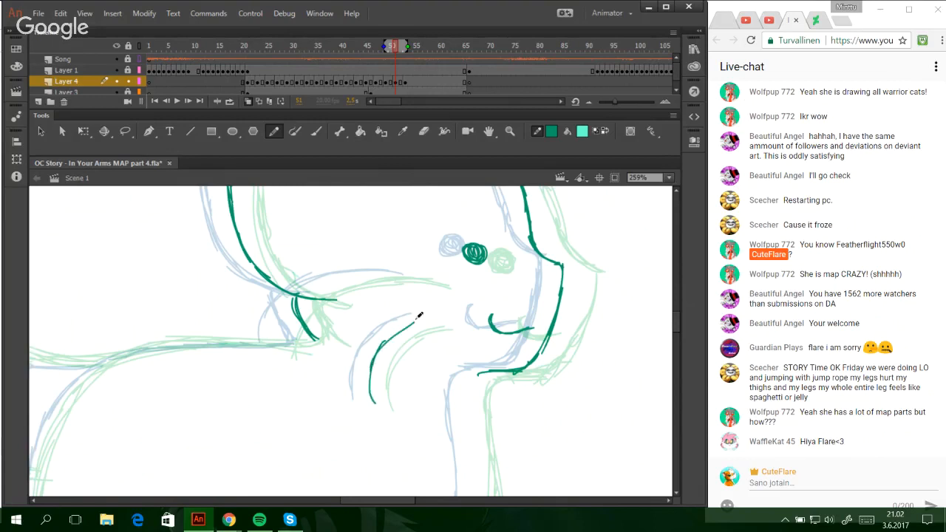
mouse_move(379, 353)
mouse_down()
mouse_move(427, 321)
mouse_move(415, 322)
mouse_up()
- Draw the upper cheek whisker curve and the chest line from below the chin down toward the front leg
mouse_move(280, 343)
mouse_down()
mouse_move(348, 273)
mouse_move(418, 278)
mouse_up()
key(ctrl+z)
key(ctrl+z)
key(ctrl+z)
mouse_move(332, 285)
mouse_down()
mouse_move(402, 275)
mouse_move(325, 286)
mouse_move(402, 273)
mouse_move(470, 306)
mouse_move(471, 436)
mouse_up()
key(ctrl+z)
scroll(675, 329, down, 2)
scroll(675, 329, down, 2)
scroll(379, 501, left, 3)
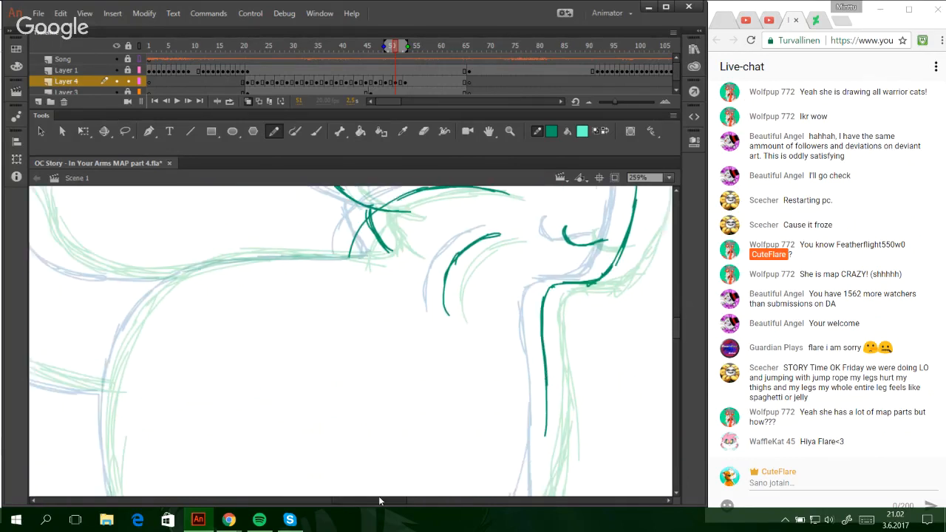
- Draw the back line from the neck over the rump and down the rear of the body
scroll(380, 501, left, 2)
mouse_move(162, 494)
mouse_down()
mouse_move(172, 350)
mouse_move(253, 262)
mouse_move(418, 258)
mouse_move(431, 247)
mouse_move(423, 235)
mouse_move(421, 255)
mouse_up()
scroll(419, 414, left, 10)
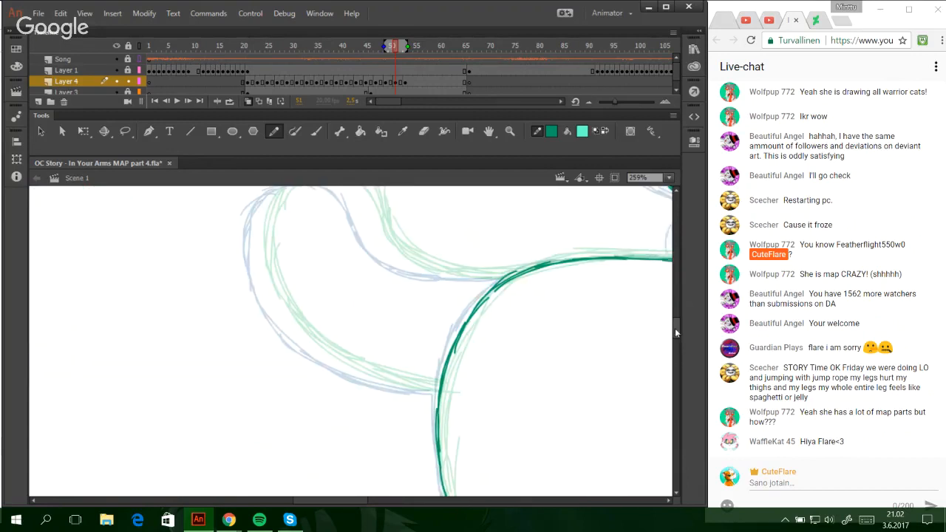
- Draw the tail's upper edge from the rump up toward the tail tip, between the guides
scroll(675, 333, up, 2)
drag(509, 331, 387, 305)
drag(439, 320, 378, 297)
key(ctrl+z)
key(ctrl+z)
key(ctrl+z)
mouse_move(470, 328)
mouse_down()
mouse_move(403, 312)
mouse_move(444, 324)
mouse_move(394, 305)
mouse_move(356, 246)
mouse_up()
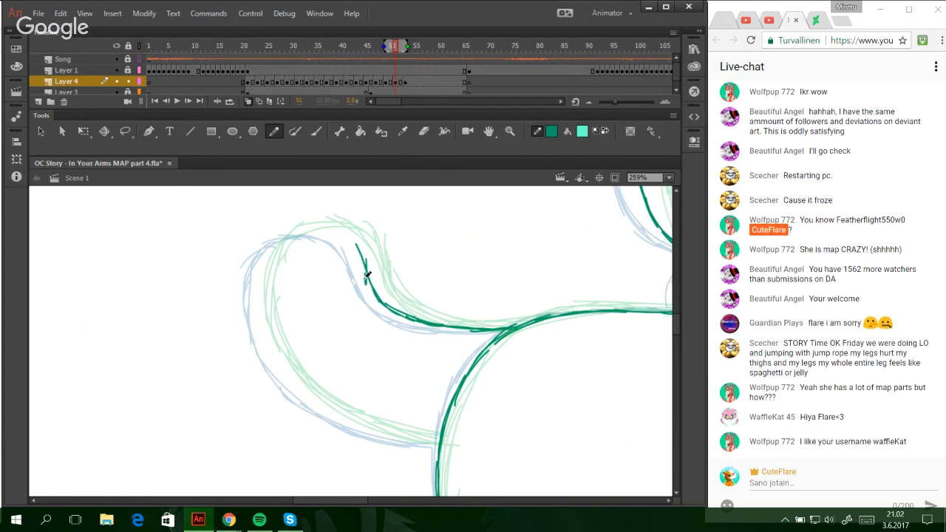
- Draw the rounded tail tip and the tail's long lower edge back to the rump
mouse_move(367, 281)
mouse_down()
mouse_move(353, 240)
mouse_move(297, 228)
mouse_move(268, 317)
mouse_move(279, 357)
mouse_up()
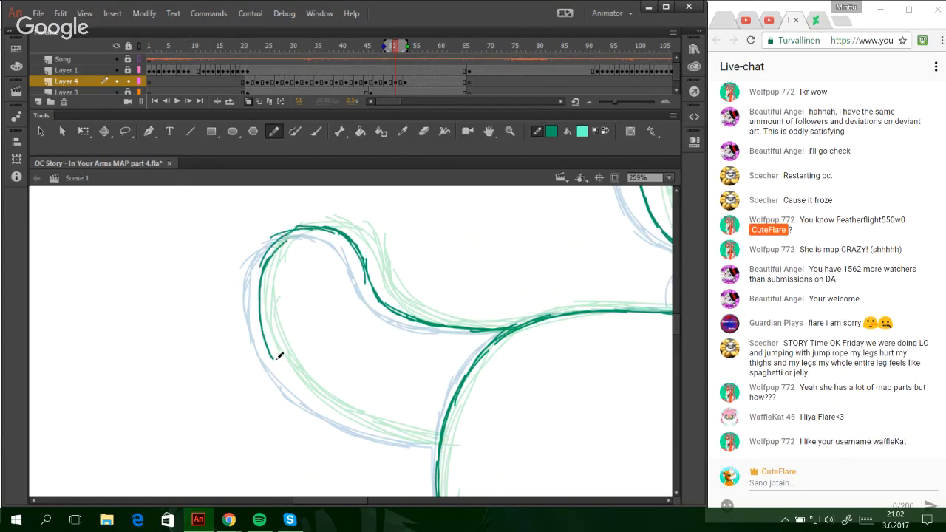
key(ctrl+z)
key(ctrl+z)
mouse_move(282, 238)
mouse_down()
mouse_move(257, 324)
mouse_move(266, 342)
mouse_up()
key(ctrl+z)
drag(267, 266, 277, 377)
key(ctrl+z)
key(ctrl+z)
mouse_move(273, 243)
mouse_down()
mouse_move(270, 349)
mouse_move(299, 381)
mouse_up()
drag(263, 337, 338, 411)
drag(277, 364, 389, 432)
drag(317, 399, 438, 443)
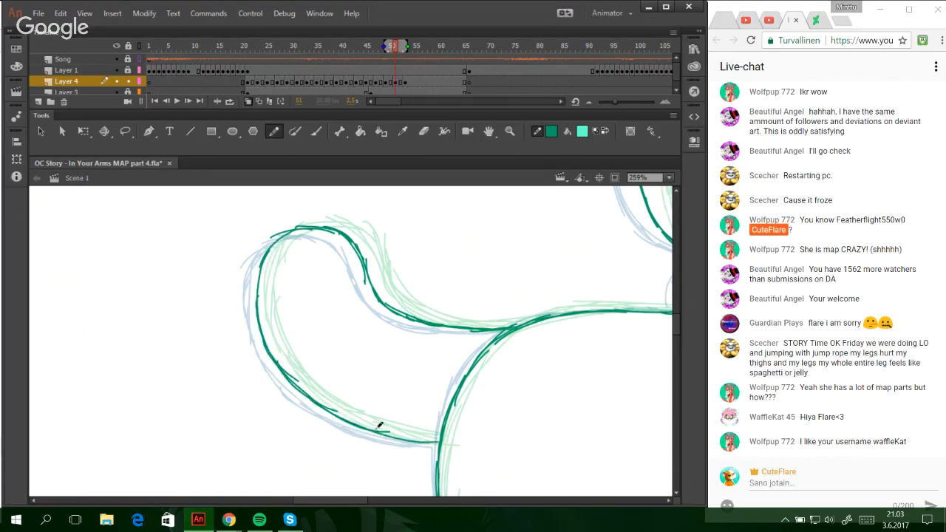
- Draw the hind leg's rear contour, the rounded foot, its inner edge and the start of the belly line
scroll(510, 391, down, 5)
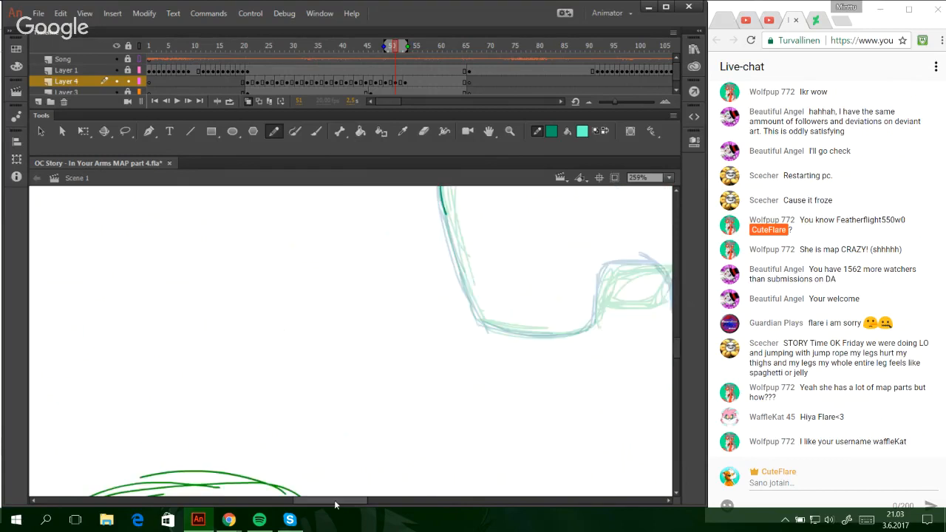
drag(335, 501, 368, 502)
scroll(235, 325, up, 2)
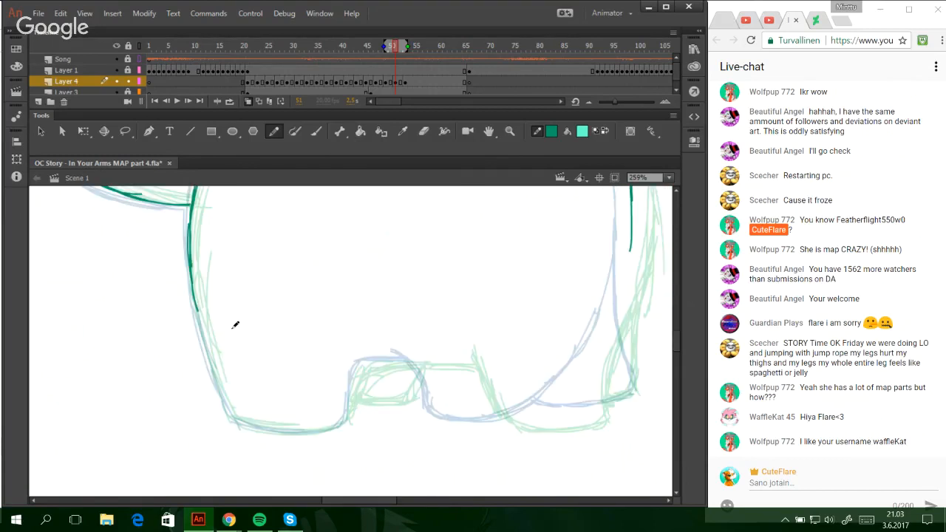
drag(195, 311, 225, 406)
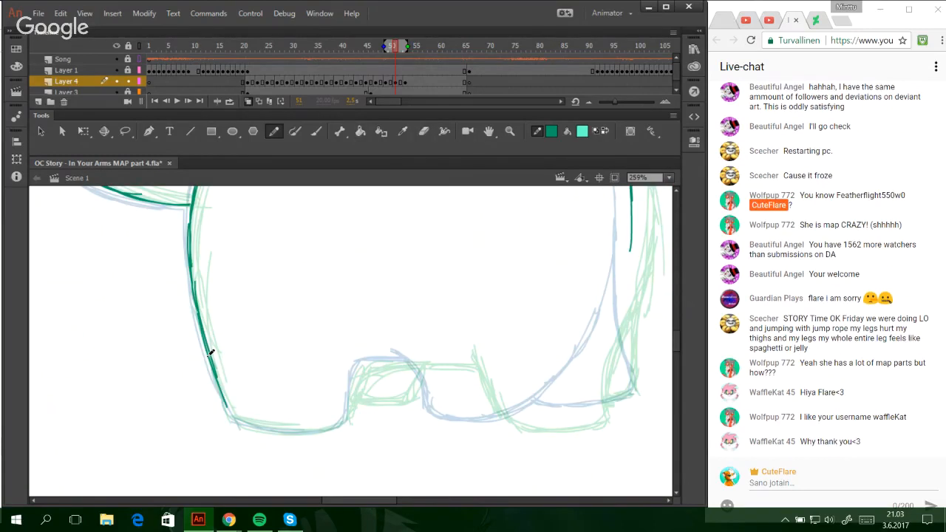
mouse_move(210, 352)
mouse_down()
mouse_move(327, 427)
mouse_move(271, 429)
mouse_move(334, 428)
mouse_move(356, 367)
mouse_move(393, 362)
mouse_move(418, 364)
mouse_up()
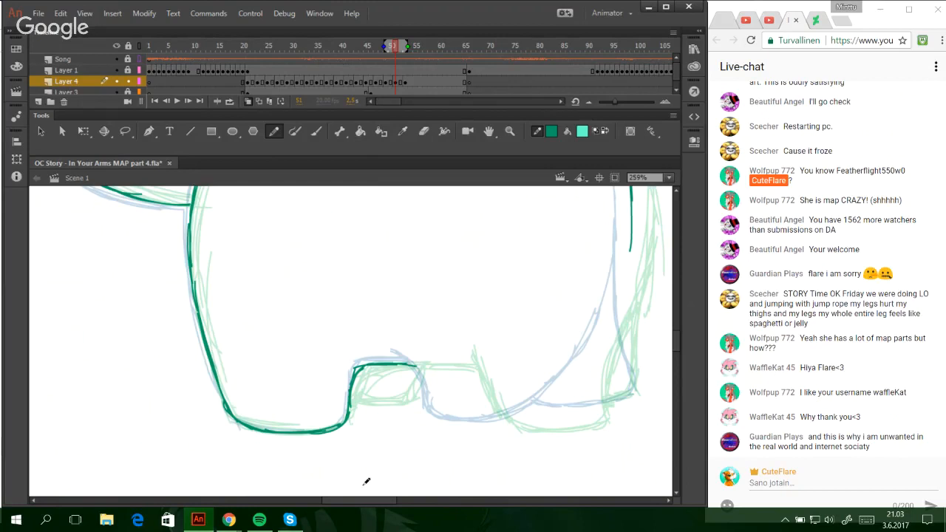
- Draw the near front leg with its foot up to the chest line and complete the belly line between the legs
drag(359, 500, 376, 501)
mouse_move(284, 351)
mouse_down()
mouse_move(325, 415)
mouse_move(426, 405)
mouse_move(483, 258)
mouse_up()
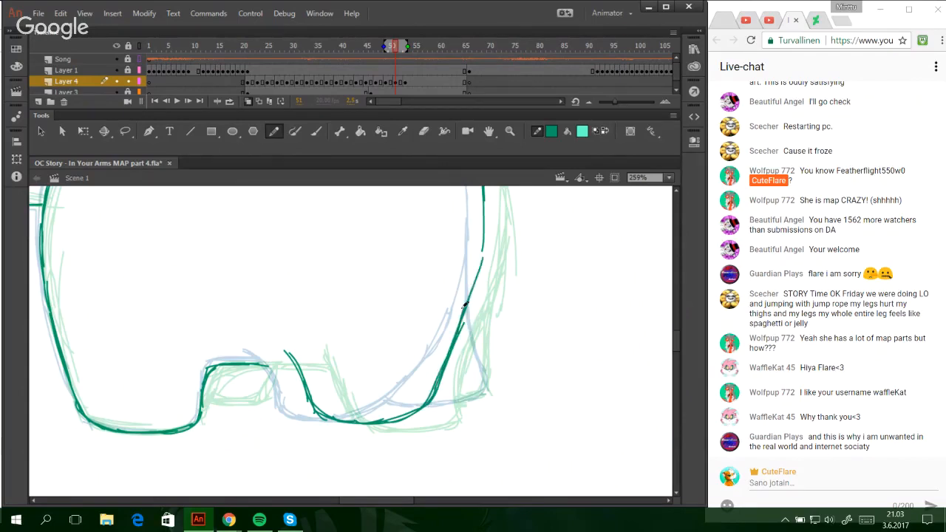
drag(462, 307, 482, 244)
drag(244, 365, 294, 367)
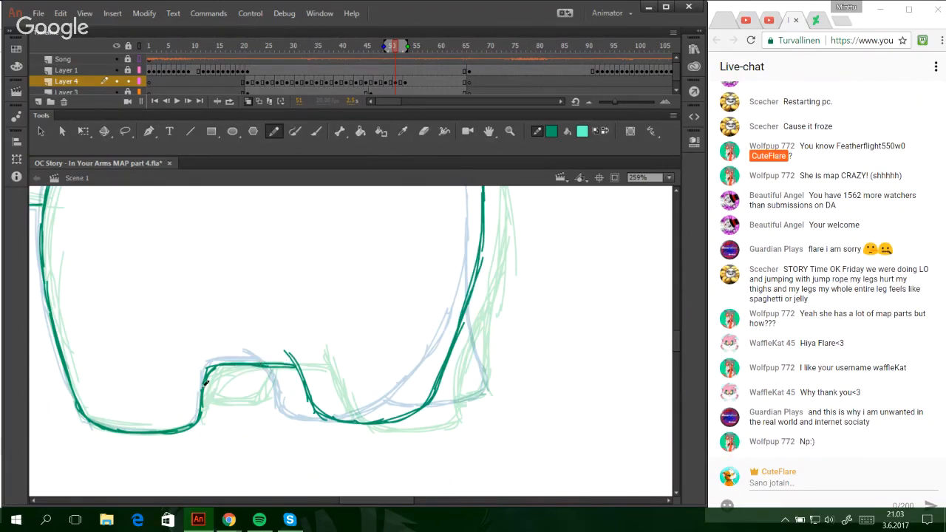
drag(203, 388, 229, 364)
- Draw the far front leg's foot and front edge behind the near front leg
mouse_move(429, 405)
mouse_down()
mouse_move(490, 392)
mouse_move(489, 374)
mouse_up()
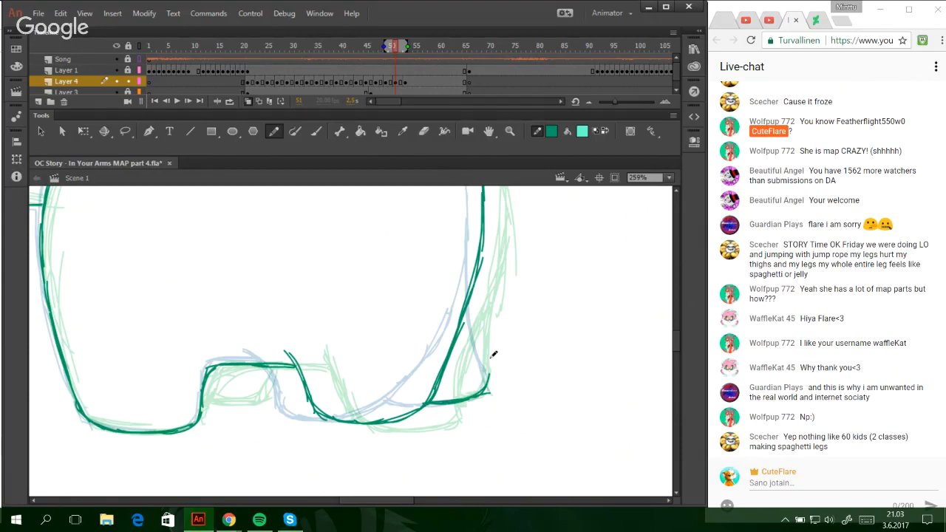
mouse_move(480, 350)
mouse_down()
mouse_move(486, 379)
mouse_move(480, 259)
mouse_move(479, 315)
mouse_up()
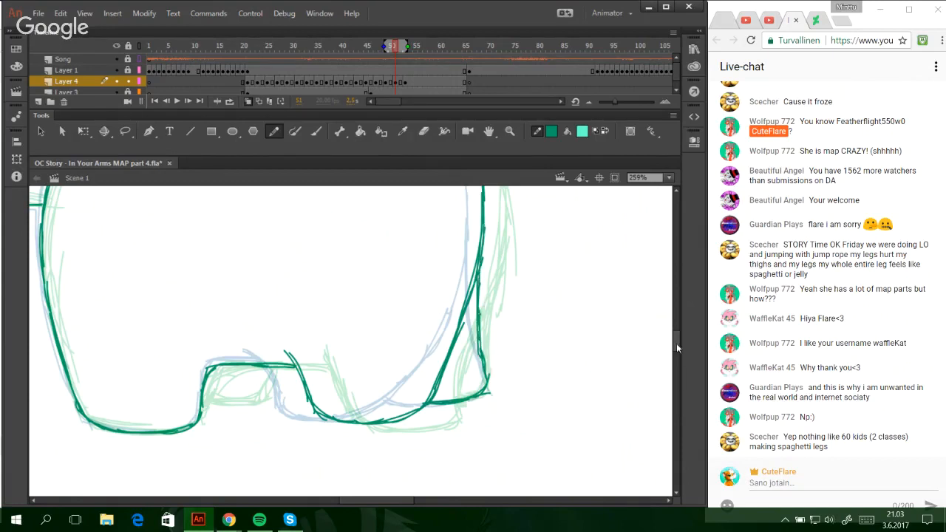
drag(676, 343, 676, 317)
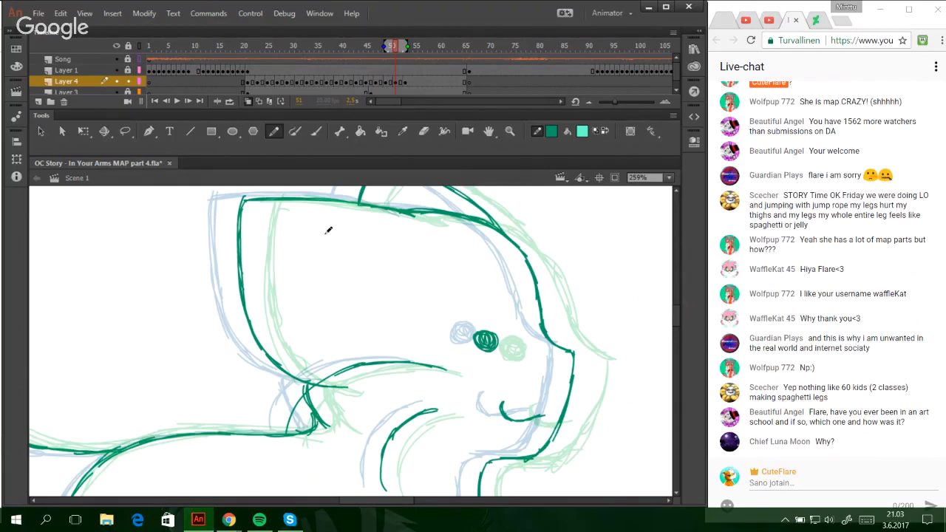
- Test the movie to review the side-view character's motion, then return to the drawing
key(ctrl+Return)
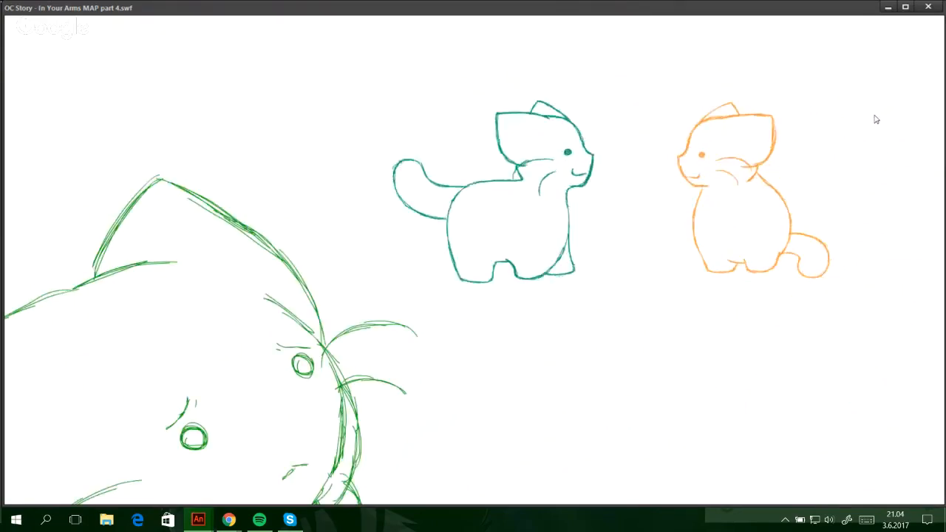
click(924, 9)
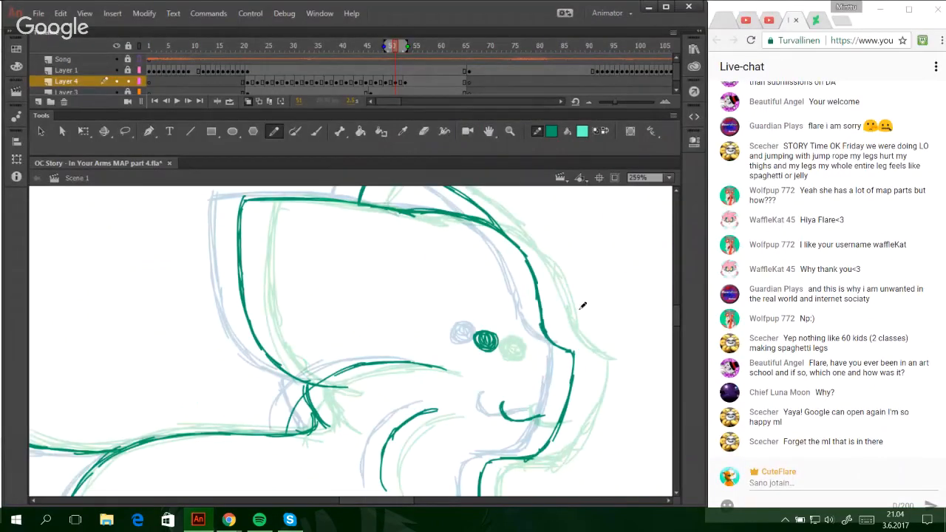
drag(592, 307, 644, 295)
key(ctrl+z)
scroll(677, 322, up, 2)
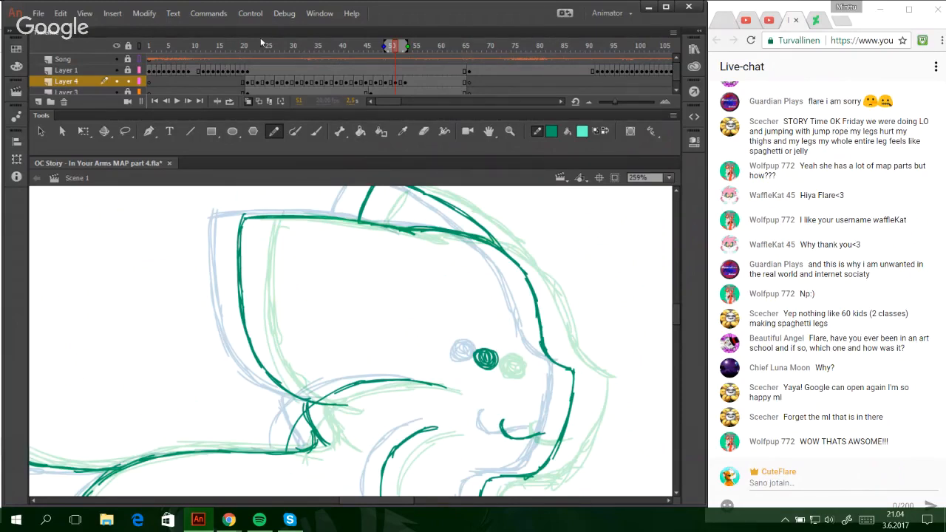
- Insert blank keyframes on Layer 4 at every even frame from 22 to 52, between the existing drawings
drag(258, 43, 252, 58)
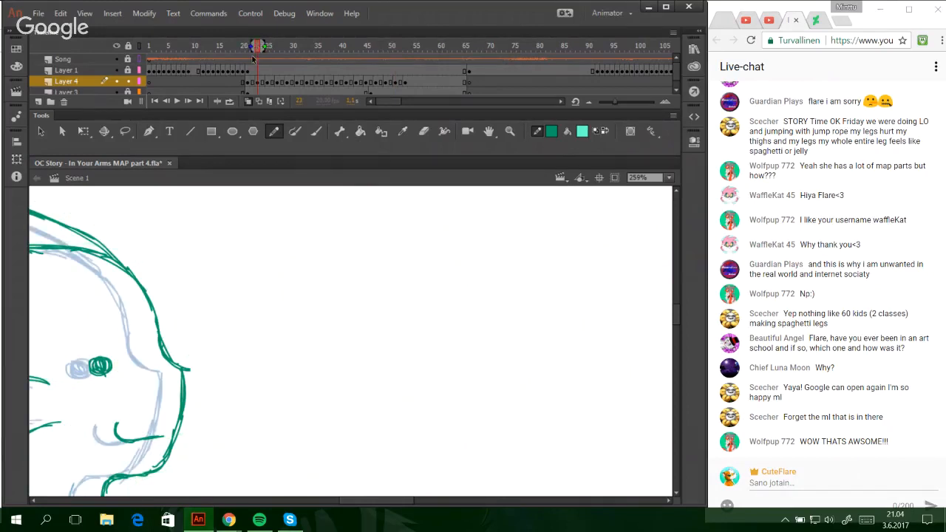
key(comma)
key(period)
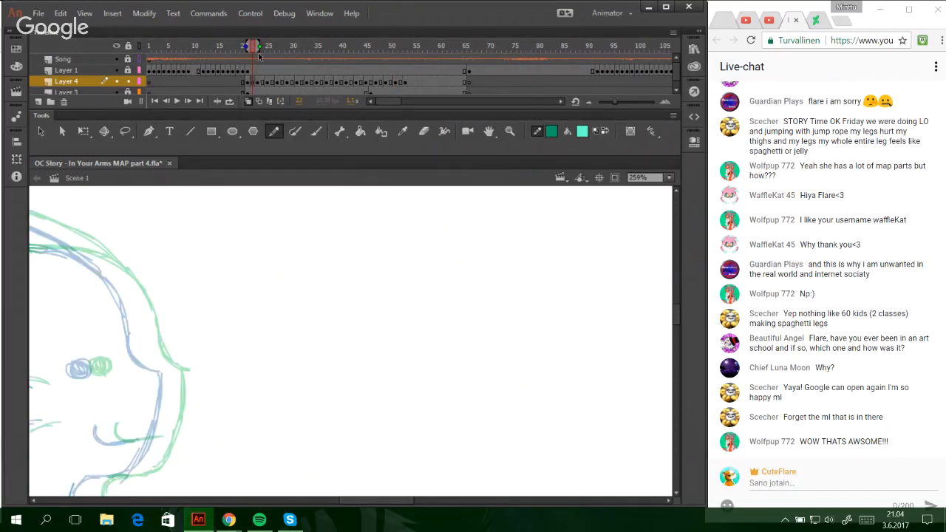
click(262, 83)
key(F7)
click(272, 83)
key(F7)
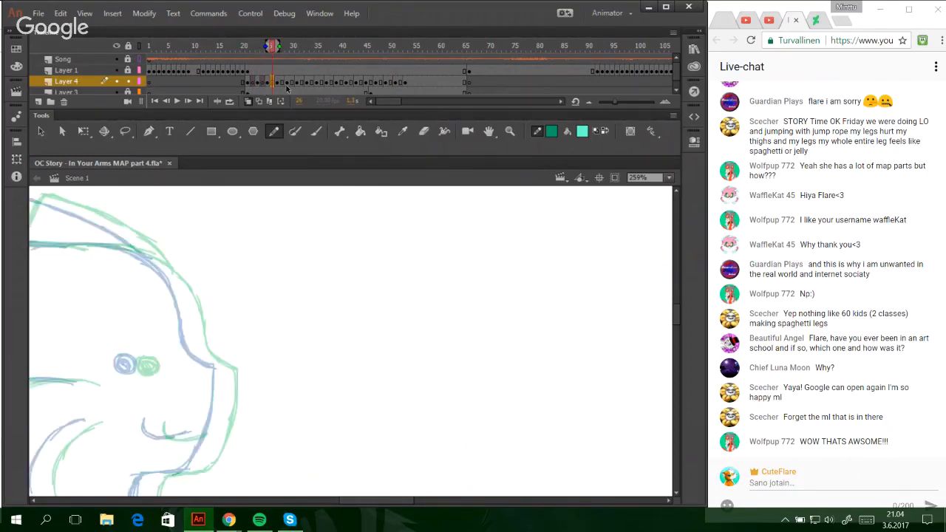
click(282, 84)
key(F7)
click(292, 84)
key(F7)
click(302, 83)
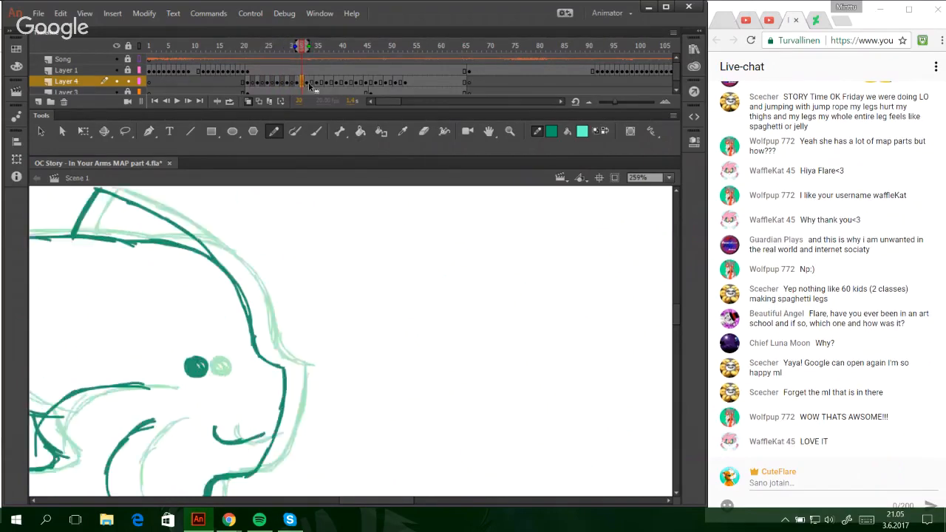
key(F7)
click(312, 83)
key(F7)
click(322, 83)
key(F7)
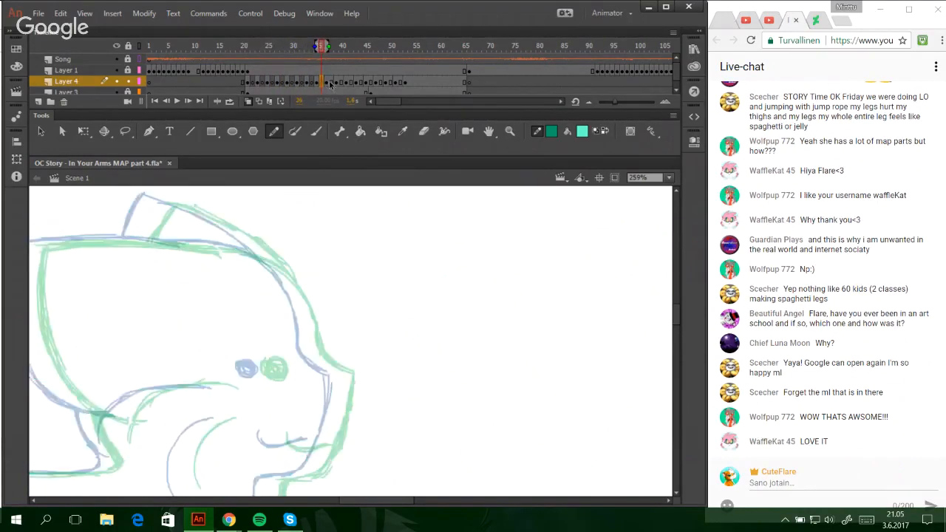
click(332, 83)
key(F7)
click(341, 83)
key(F7)
click(352, 83)
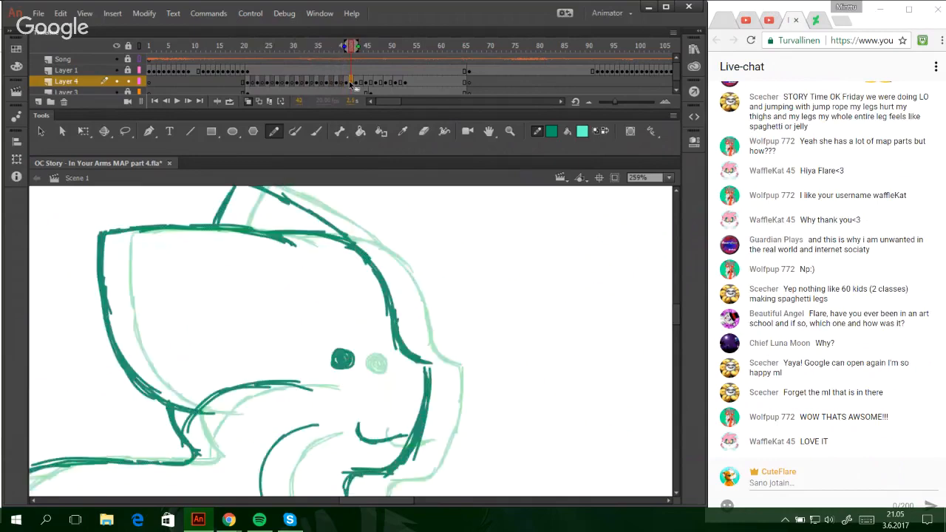
click(362, 84)
key(F7)
click(371, 84)
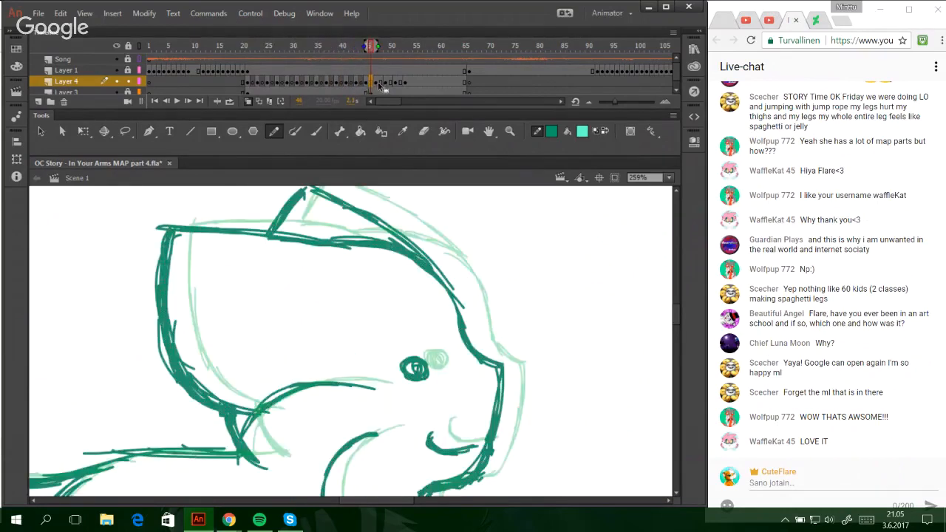
key(F7)
click(390, 84)
key(F7)
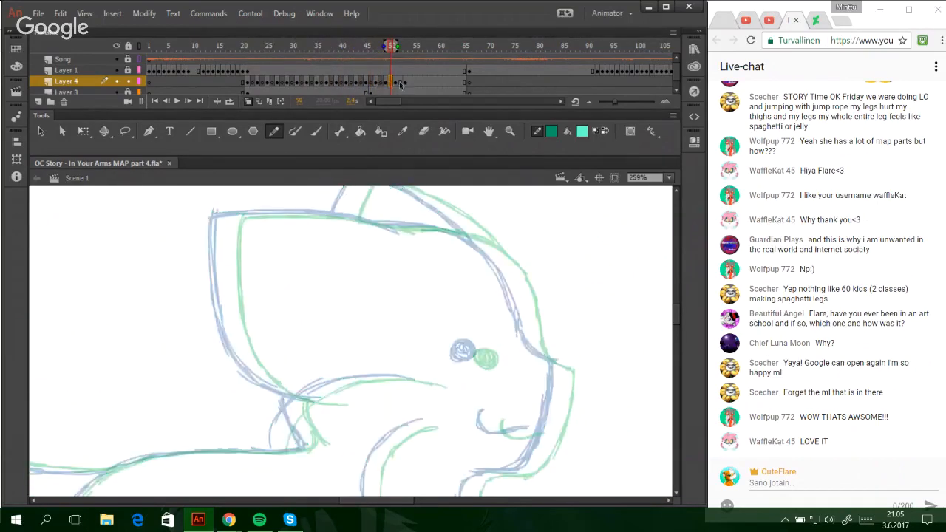
click(400, 84)
key(F7)
- Draw the filled round eye on frame 22 of Layer 4, midway between the onion-skin guides
click(252, 45)
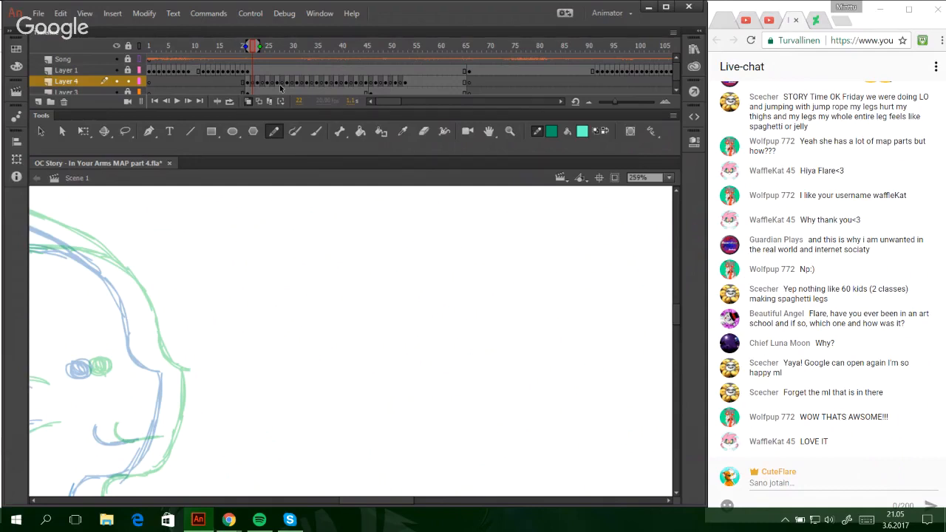
mouse_move(399, 501)
mouse_down()
mouse_move(352, 505)
mouse_move(342, 526)
mouse_up()
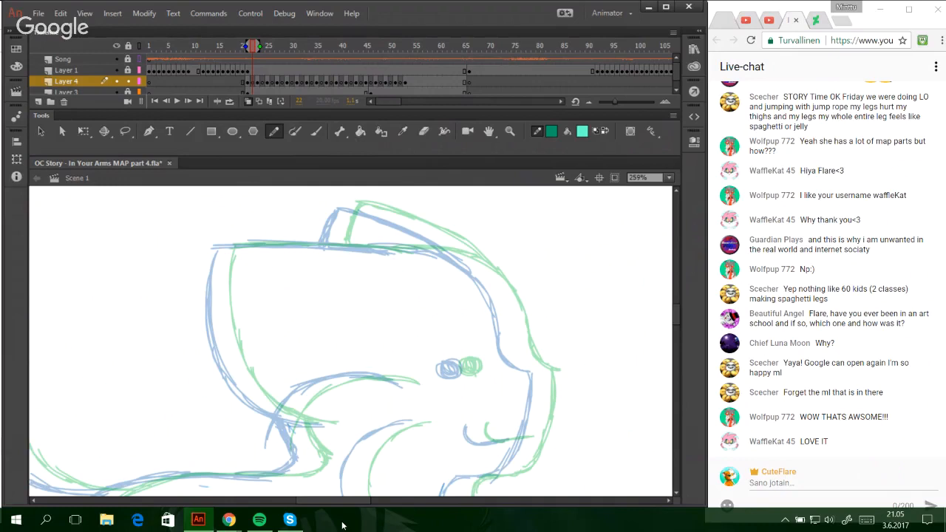
scroll(675, 325, down, 5)
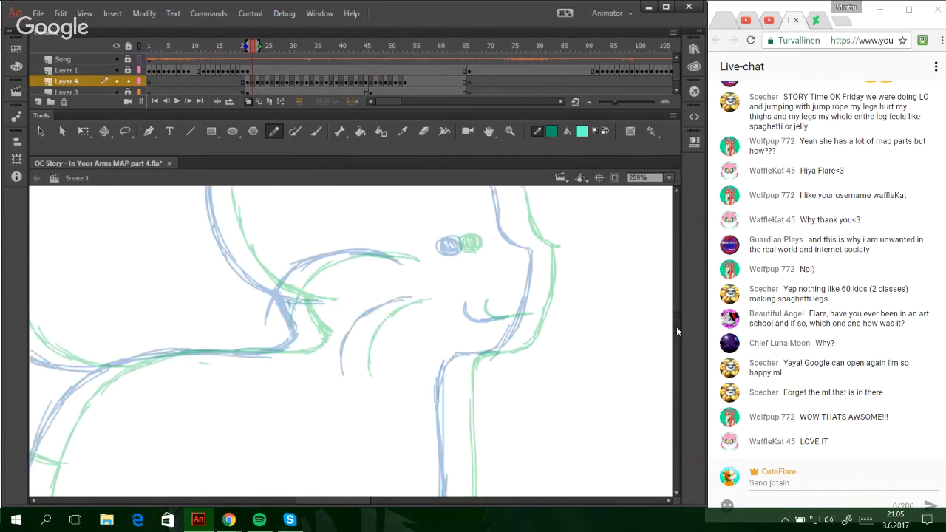
scroll(673, 323, up, 4)
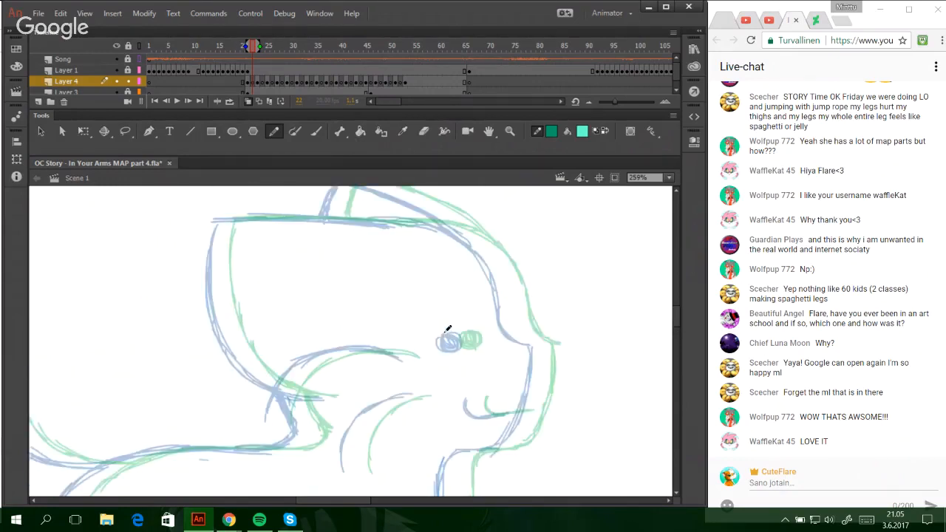
mouse_move(459, 335)
mouse_down()
mouse_move(464, 354)
mouse_move(468, 337)
mouse_up()
key(ctrl+z)
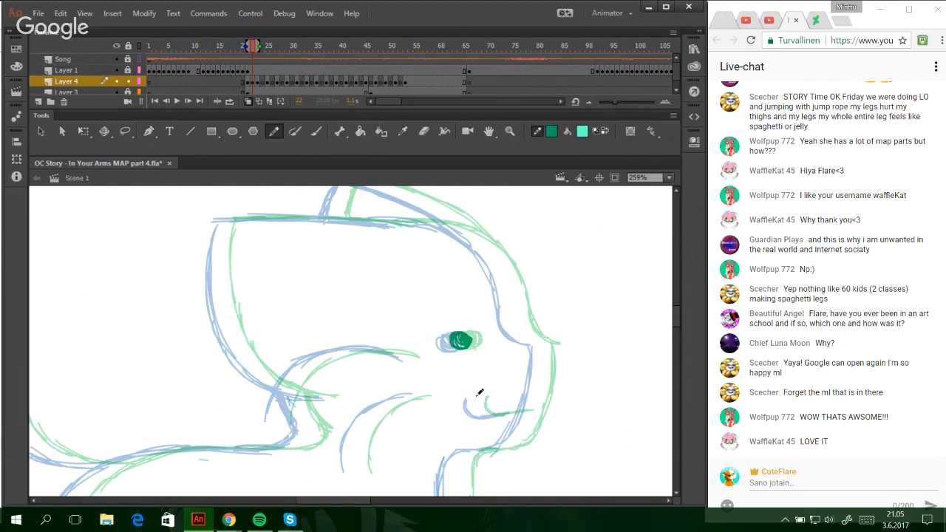
- Draw the curved mouth and the lower and upper cheek whisker curves on frame 22
mouse_move(478, 393)
mouse_down()
mouse_move(496, 417)
mouse_move(506, 412)
mouse_move(488, 413)
mouse_move(523, 405)
mouse_up()
mouse_move(360, 473)
mouse_down()
mouse_move(359, 440)
mouse_move(361, 468)
mouse_move(390, 405)
mouse_move(364, 434)
mouse_move(407, 399)
mouse_move(393, 401)
mouse_move(426, 389)
mouse_up()
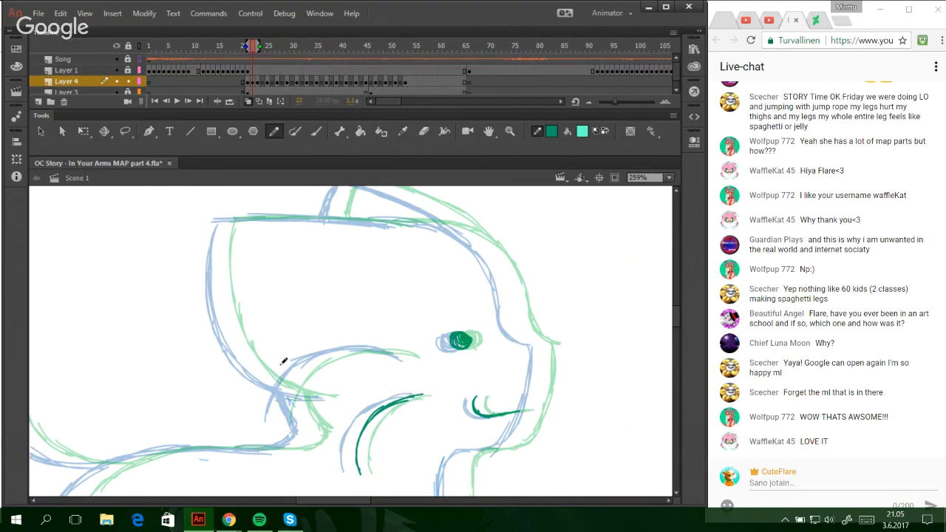
mouse_move(282, 418)
mouse_down()
mouse_move(309, 366)
mouse_move(401, 351)
mouse_move(413, 357)
mouse_up()
- Draw the near ear's long rear edge and its top edge toward the forehead on frame 22
mouse_move(287, 391)
mouse_down()
mouse_move(330, 397)
mouse_move(248, 348)
mouse_move(232, 321)
mouse_move(221, 253)
mouse_up()
drag(229, 323, 225, 246)
mouse_move(224, 291)
mouse_down()
mouse_move(226, 223)
mouse_move(314, 216)
mouse_up()
drag(249, 216, 375, 222)
drag(316, 216, 400, 226)
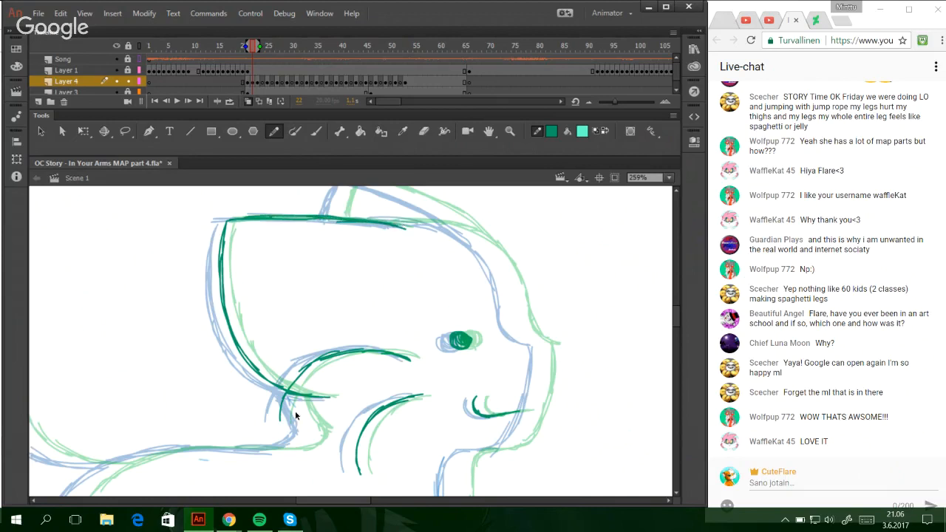
- Draw the short curved line from the near ear's base down toward the neck on frame 22
drag(296, 389, 311, 425)
key(ctrl+z)
drag(294, 393, 309, 425)
- Draw the forehead contour from the near ear's top edge down to the nose bridge on frame 22
mouse_move(381, 221)
mouse_down()
mouse_move(465, 231)
mouse_move(437, 221)
mouse_move(494, 254)
mouse_up()
mouse_move(439, 229)
mouse_down()
mouse_move(496, 252)
mouse_move(529, 329)
mouse_move(518, 323)
mouse_move(542, 345)
mouse_up()
key(ctrl+z)
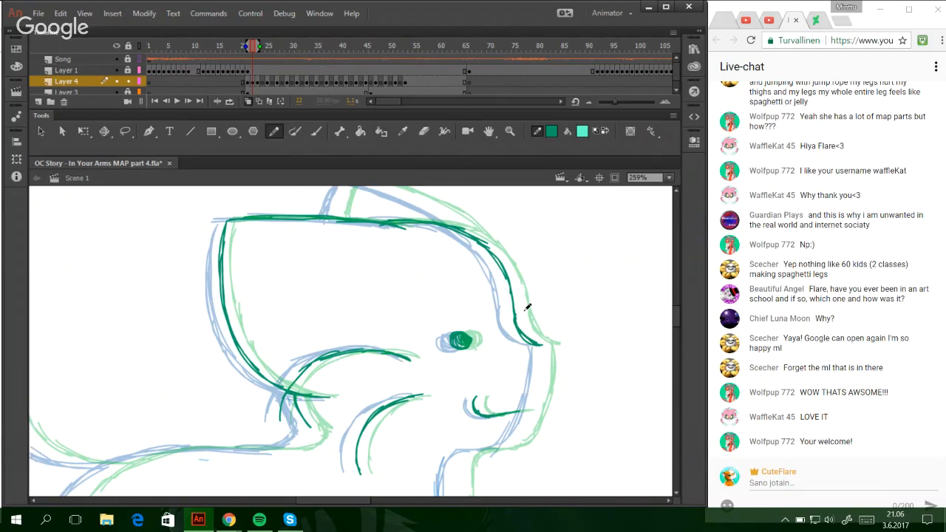
scroll(675, 315, up, 1)
scroll(675, 314, up, 4)
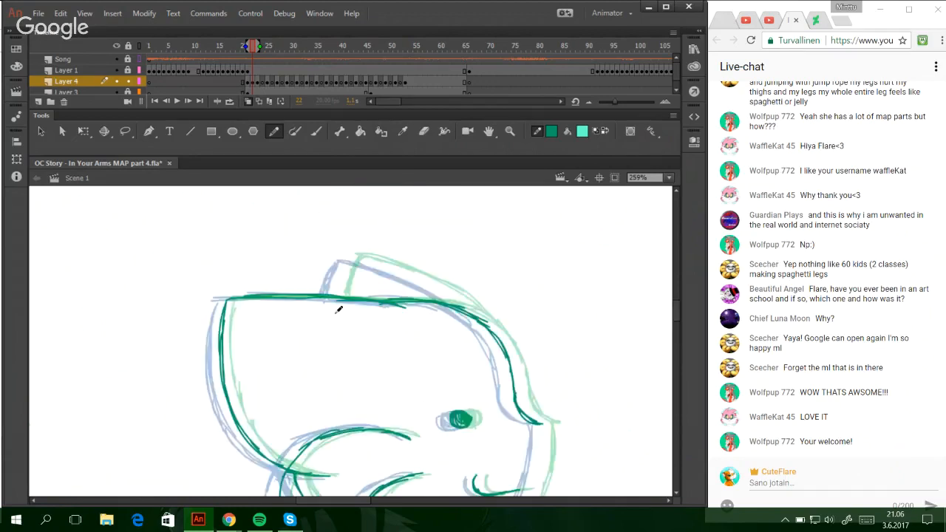
- Draw the far ear above the forehead and the front of the muzzle down toward the chin on frame 22
mouse_move(340, 292)
mouse_down()
mouse_move(354, 252)
mouse_move(453, 294)
mouse_move(416, 276)
mouse_move(479, 315)
mouse_up()
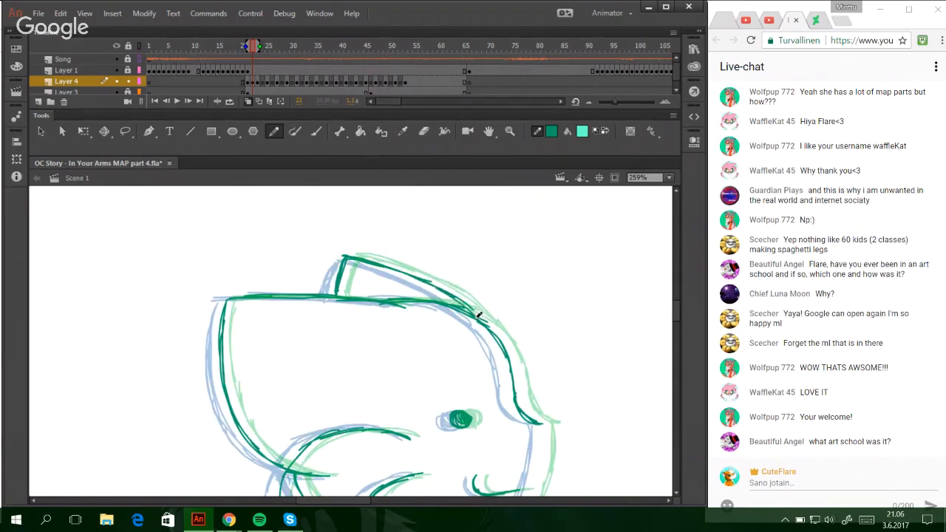
scroll(674, 323, down, 5)
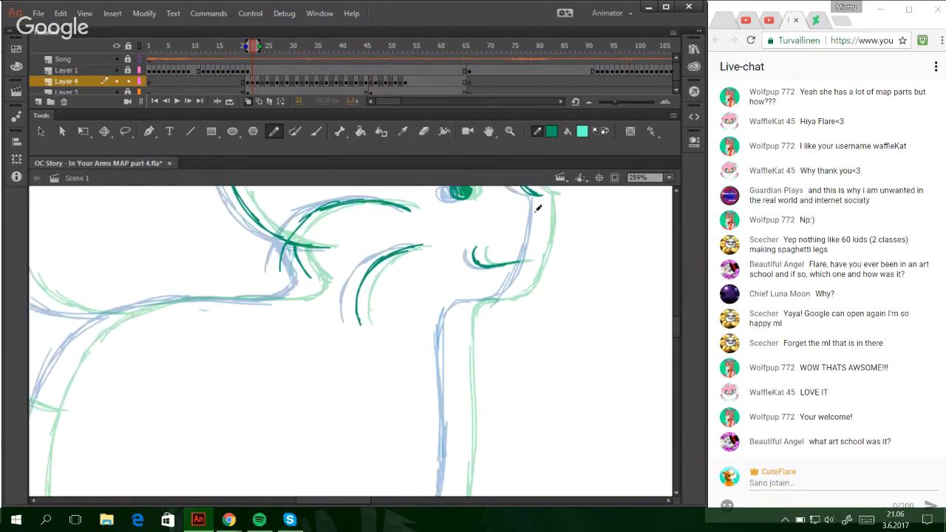
mouse_move(538, 195)
mouse_down()
mouse_move(540, 248)
mouse_move(527, 281)
mouse_up()
key(ctrl+z)
drag(540, 228, 526, 277)
drag(538, 244, 512, 300)
key(ctrl+z)
drag(539, 238, 514, 298)
key(ctrl+z)
- Draw the underside of the chin and the front chest line running down from it on frame 22
mouse_move(530, 265)
mouse_down()
mouse_move(507, 299)
mouse_move(470, 305)
mouse_move(459, 373)
mouse_up()
drag(463, 318, 461, 446)
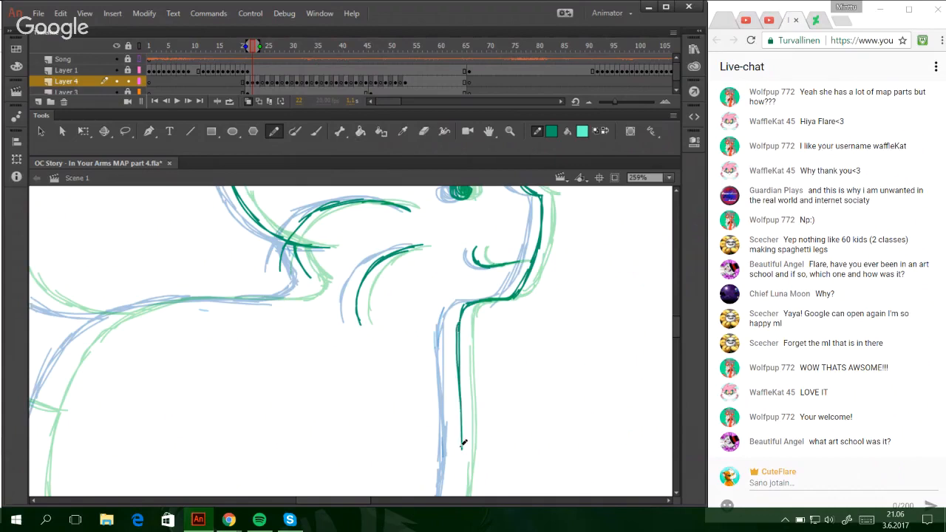
drag(459, 370, 461, 466)
- Draw the curved rump contour from the haunch up toward the back on frame 22, midway between the onion-skin outlines
drag(349, 506, 331, 506)
drag(112, 477, 136, 382)
key(ctrl+z)
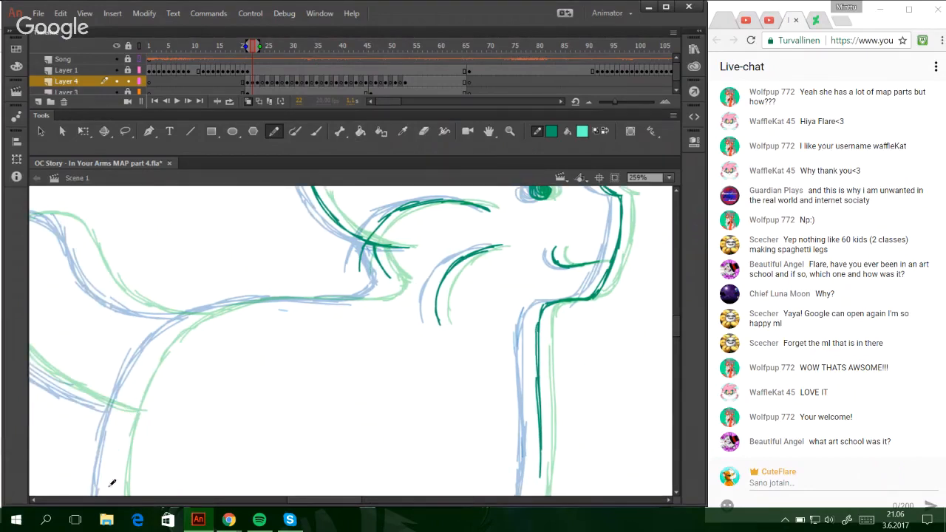
drag(110, 483, 137, 378)
drag(116, 460, 153, 354)
drag(121, 426, 172, 332)
drag(133, 395, 198, 313)
drag(151, 367, 228, 306)
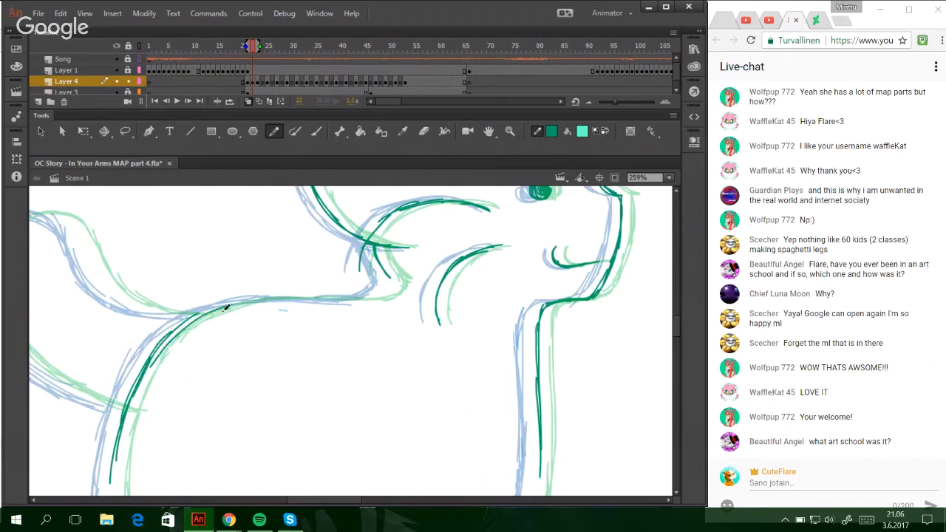
- Draw the back line from the top of the rump across to the neck below the near ear on frame 22
key(ctrl+z)
drag(153, 352, 240, 306)
key(ctrl+z)
drag(154, 353, 221, 308)
drag(174, 333, 286, 298)
key(ctrl+z)
mouse_move(194, 317)
mouse_down()
mouse_move(275, 299)
mouse_move(375, 302)
mouse_up()
key(ctrl+z)
key(ctrl+z)
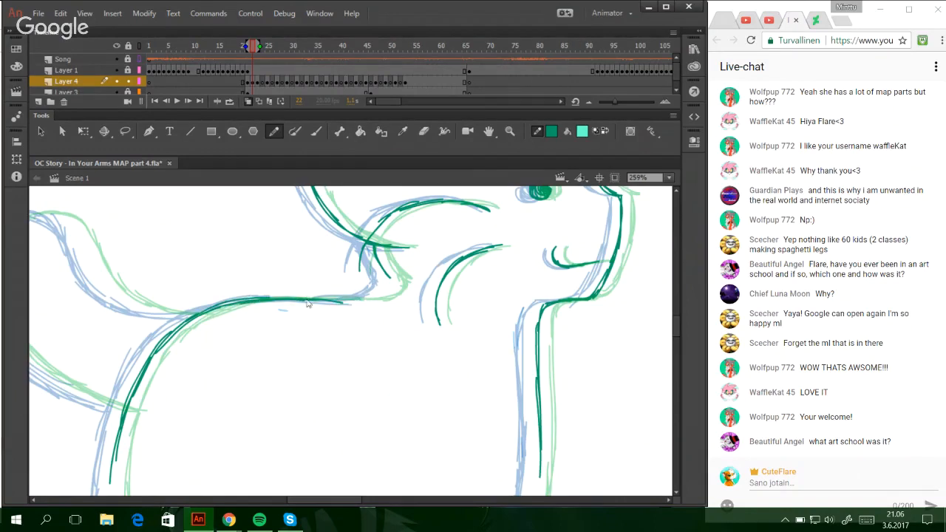
mouse_move(318, 301)
mouse_down()
mouse_move(380, 284)
mouse_move(371, 298)
mouse_move(380, 283)
mouse_up()
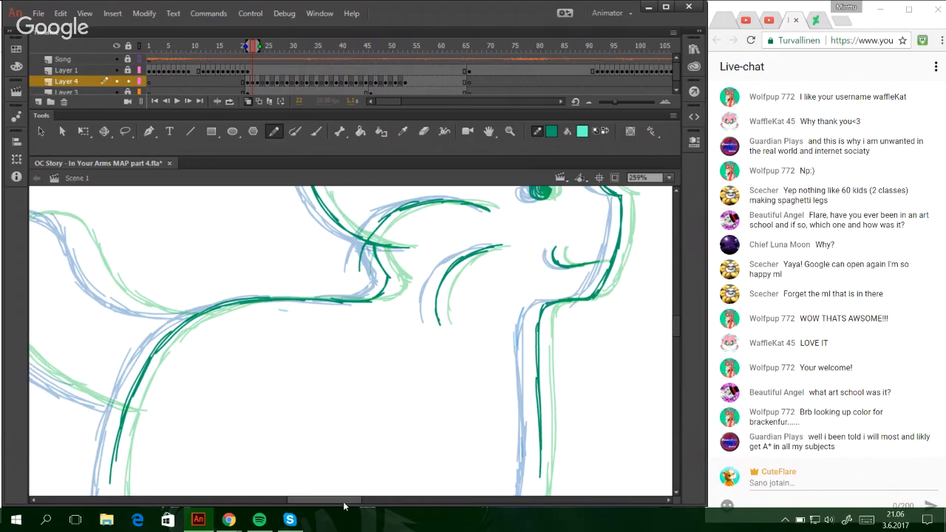
- Draw the lower edge of the tail curving out from the rump on frame 22
drag(344, 502, 338, 502)
drag(180, 410, 121, 386)
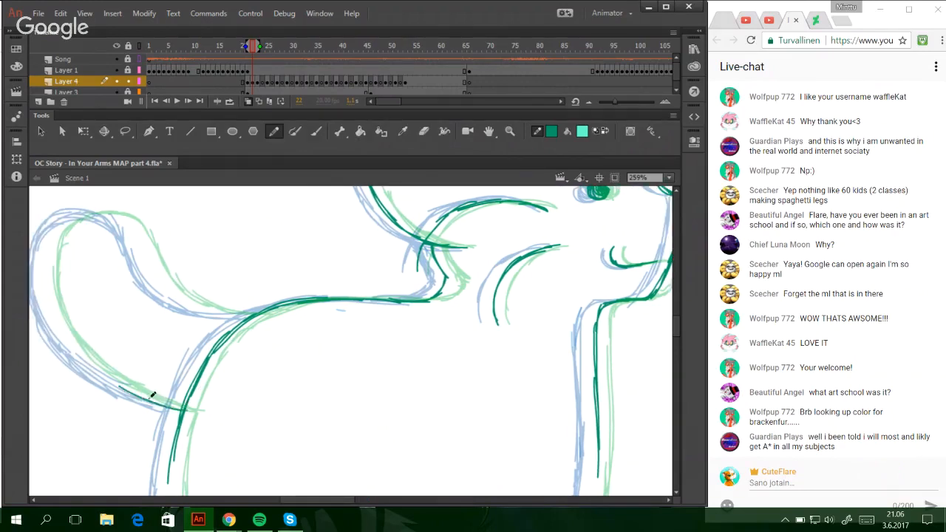
key(ctrl+z)
drag(184, 410, 105, 378)
drag(153, 400, 79, 355)
mouse_move(118, 386)
mouse_down()
mouse_move(52, 314)
mouse_move(42, 266)
mouse_move(58, 225)
mouse_move(74, 222)
mouse_up()
key(ctrl+z)
- Draw the rounded tail tip and the tail's upper edge down to where it joins the back on frame 22
mouse_move(44, 274)
mouse_down()
mouse_move(65, 222)
mouse_move(105, 209)
mouse_move(139, 231)
mouse_move(148, 263)
mouse_up()
drag(132, 224, 158, 282)
drag(145, 250, 195, 303)
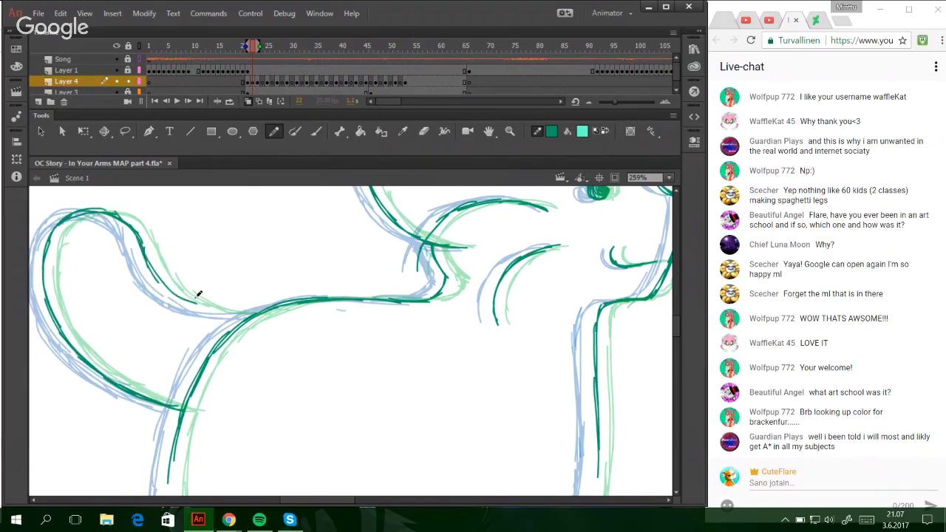
mouse_move(158, 275)
mouse_down()
mouse_move(225, 313)
mouse_move(179, 300)
mouse_move(238, 317)
mouse_up()
key(ctrl+z)
key(ctrl+z)
key(ctrl+z)
drag(184, 303, 265, 308)
- Draw the rear edge of the near hind leg down from the tail base on frame 22
drag(675, 323, 677, 341)
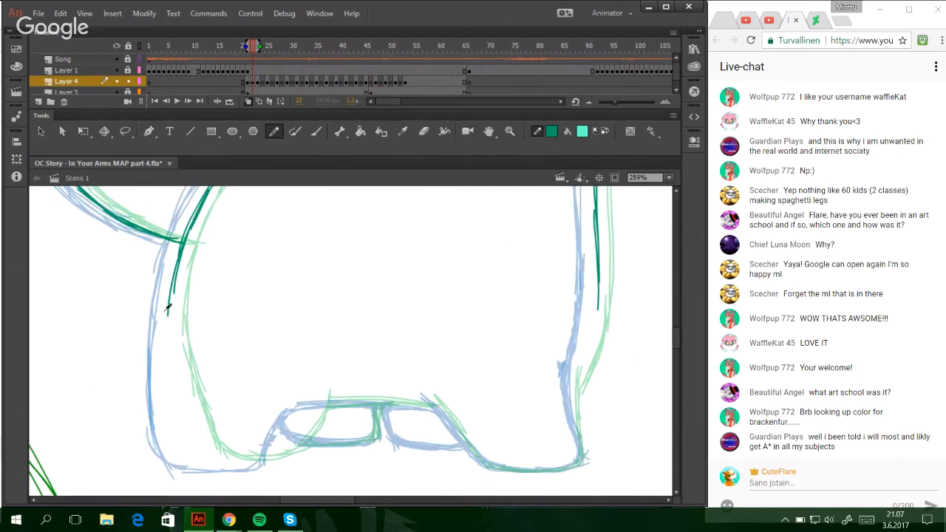
mouse_move(173, 284)
mouse_down()
mouse_move(168, 366)
mouse_move(180, 412)
mouse_up()
key(ctrl+z)
drag(170, 350, 178, 402)
key(ctrl+z)
key(ctrl+z)
drag(169, 300, 174, 402)
drag(169, 355, 179, 422)
drag(170, 378, 175, 443)
key(ctrl+z)
key(ctrl+z)
drag(168, 353, 175, 431)
key(ctrl+z)
key(ctrl+z)
drag(173, 287, 180, 411)
- Draw the near hind paw and the belly line leading across to the front leg on frame 22
mouse_move(172, 373)
mouse_down()
mouse_move(193, 457)
mouse_move(204, 471)
mouse_move(227, 470)
mouse_up()
key(ctrl+z)
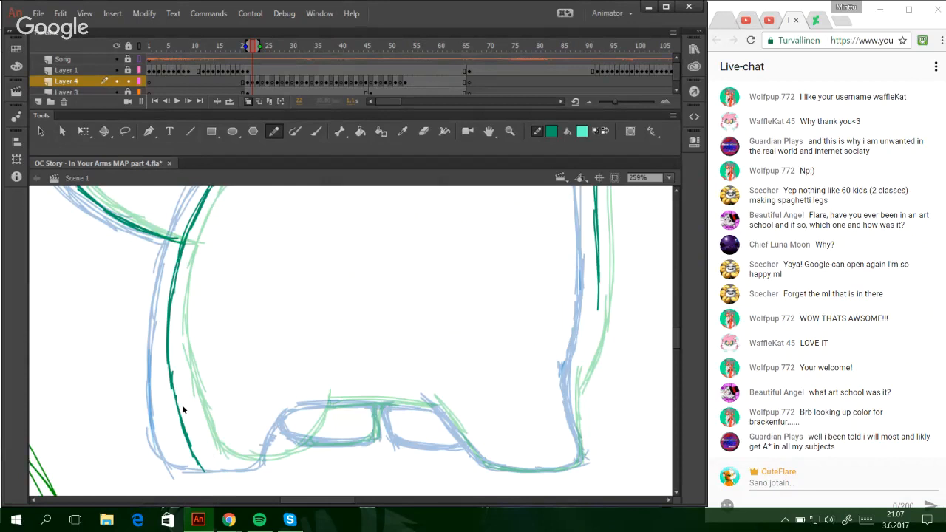
key(ctrl+z)
mouse_move(170, 355)
mouse_down()
mouse_move(180, 448)
mouse_move(194, 457)
mouse_move(182, 445)
mouse_move(238, 462)
mouse_move(275, 451)
mouse_move(293, 427)
mouse_up()
key(ctrl+z)
key(ctrl+z)
mouse_move(273, 458)
mouse_down()
mouse_move(311, 401)
mouse_move(442, 407)
mouse_move(432, 402)
mouse_move(459, 435)
mouse_up()
- Draw the near front leg from the belly around the paw to the chest, plus the two far legs below the belly on frame 22
drag(429, 393, 471, 448)
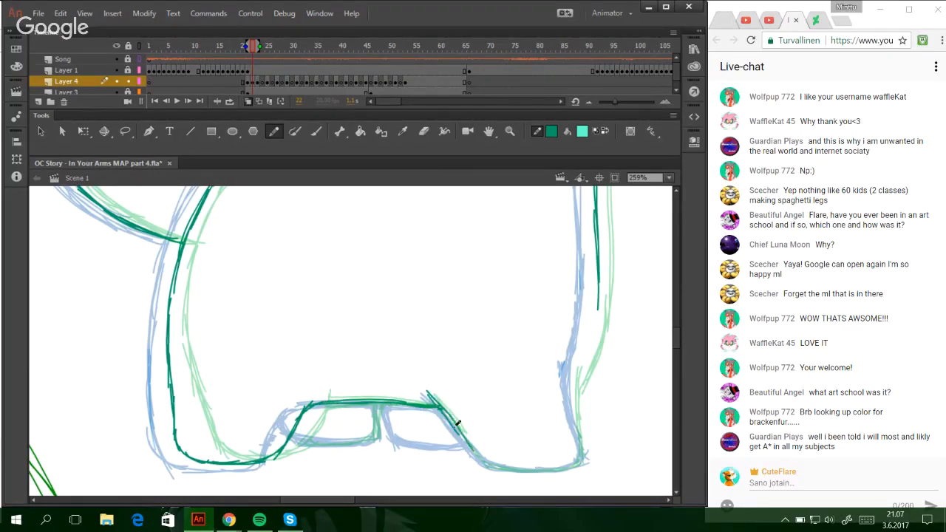
key(ctrl+z)
mouse_move(429, 394)
mouse_down()
mouse_move(493, 467)
mouse_move(568, 464)
mouse_move(580, 454)
mouse_move(573, 396)
mouse_move(598, 259)
mouse_up()
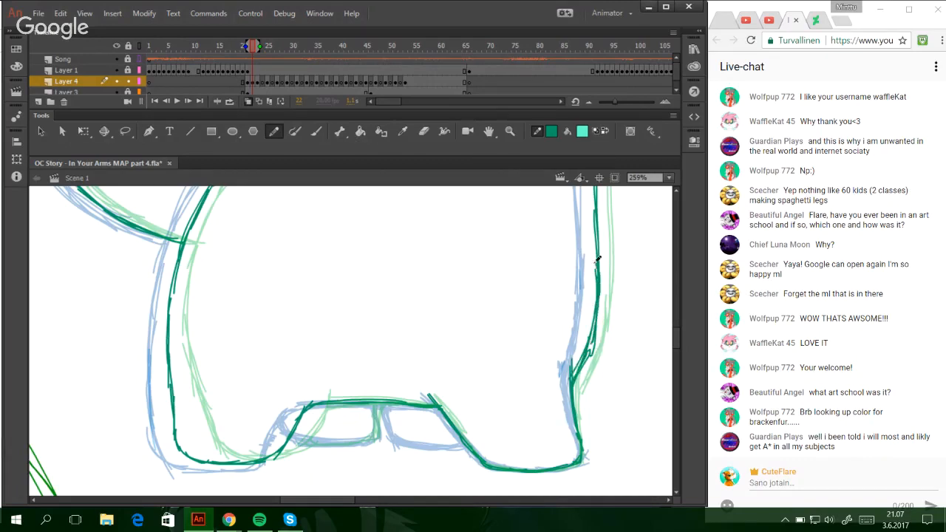
mouse_move(406, 398)
mouse_down()
mouse_move(408, 433)
mouse_move(410, 416)
mouse_move(411, 432)
mouse_move(427, 439)
mouse_move(460, 439)
mouse_up()
mouse_move(292, 426)
mouse_down()
mouse_move(291, 438)
mouse_move(303, 441)
mouse_move(373, 439)
mouse_move(377, 396)
mouse_up()
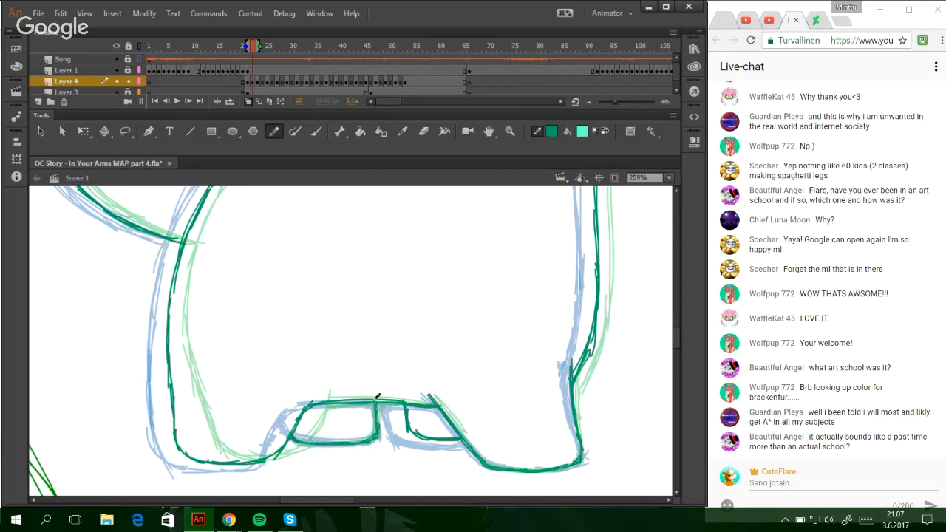
- Go to frame 24 on Layer 4 and draw the filled round eye between the two onion-skin eyes
mouse_move(673, 339)
mouse_down()
mouse_move(676, 328)
mouse_move(673, 354)
mouse_up()
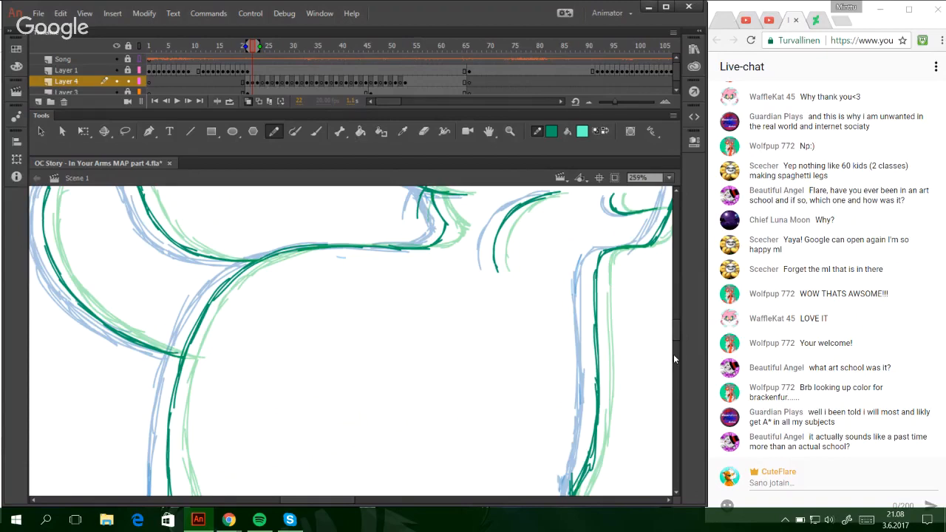
mouse_move(674, 338)
mouse_down()
mouse_move(679, 323)
mouse_move(681, 347)
mouse_move(675, 318)
mouse_up()
click(404, 500)
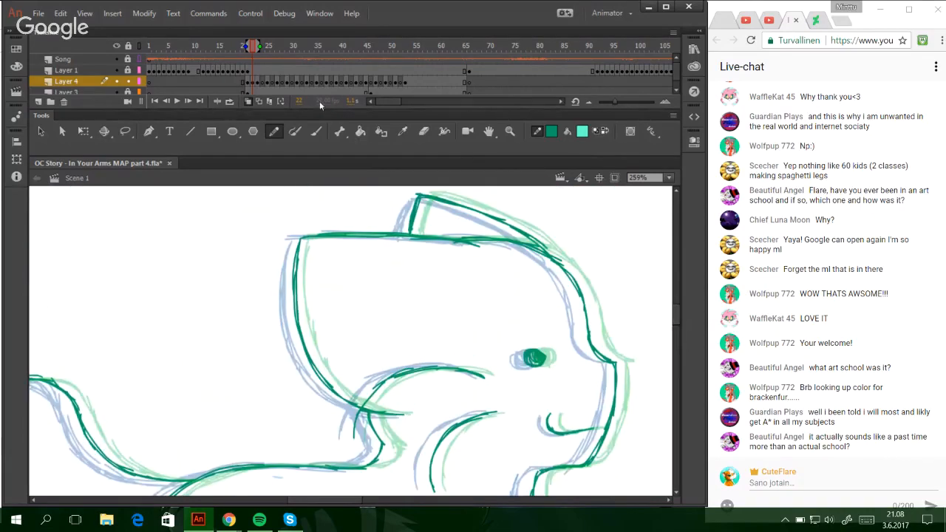
click(262, 82)
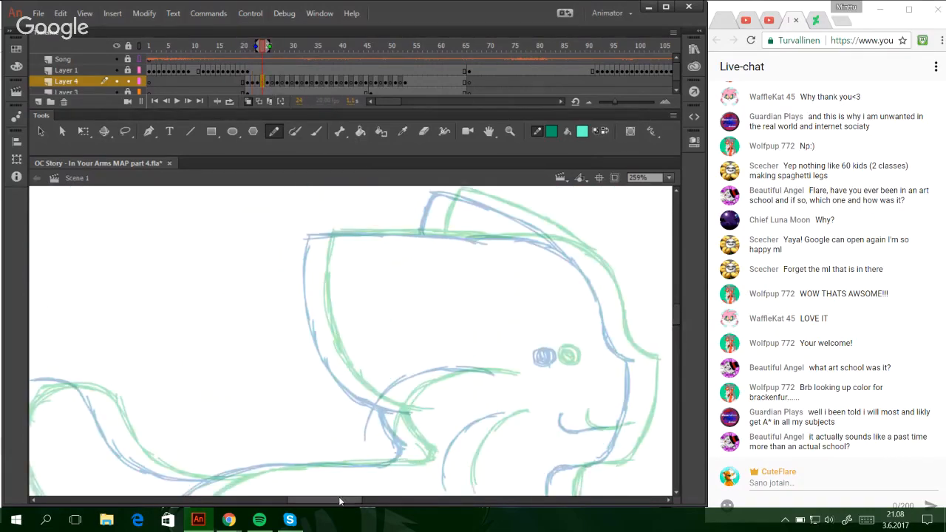
drag(340, 500, 357, 500)
mouse_move(405, 350)
mouse_down()
mouse_move(397, 355)
mouse_move(408, 352)
mouse_up()
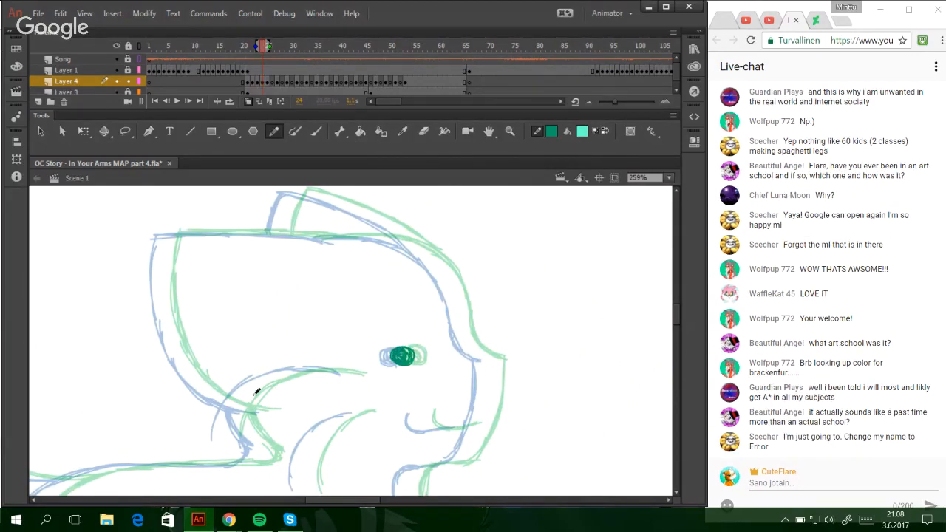
- Draw the near ear's rear and top edges and the short line from its base toward the neck on frame 24
mouse_move(271, 410)
mouse_down()
mouse_move(196, 372)
mouse_move(160, 275)
mouse_up()
key(ctrl+z)
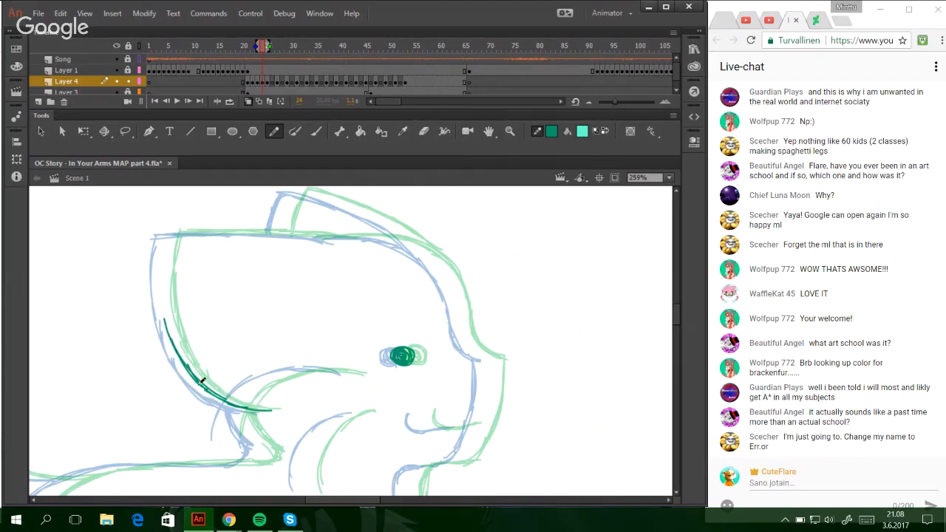
mouse_move(185, 360)
mouse_down()
mouse_move(165, 232)
mouse_move(321, 232)
mouse_move(340, 242)
mouse_up()
mouse_move(238, 405)
mouse_down()
mouse_move(263, 446)
mouse_move(259, 434)
mouse_up()
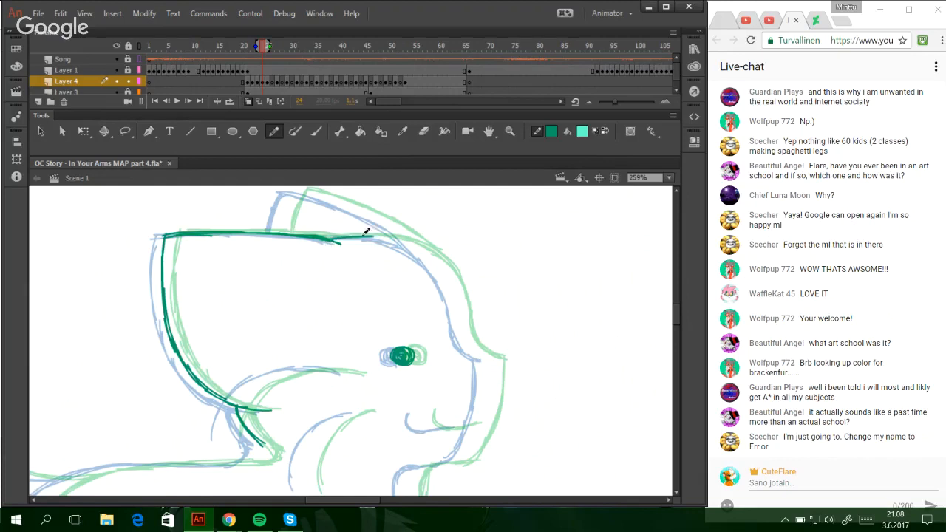
- Draw the forehead contour down to the nose bridge and the far ear above it on frame 24
mouse_move(339, 239)
mouse_down()
mouse_move(376, 235)
mouse_move(421, 254)
mouse_up()
mouse_move(437, 266)
mouse_down()
mouse_move(455, 290)
mouse_move(469, 340)
mouse_move(492, 359)
mouse_move(469, 338)
mouse_move(489, 359)
mouse_up()
key(ctrl+z)
mouse_move(280, 231)
mouse_down()
mouse_move(287, 199)
mouse_move(329, 196)
mouse_move(406, 233)
mouse_move(439, 268)
mouse_up()
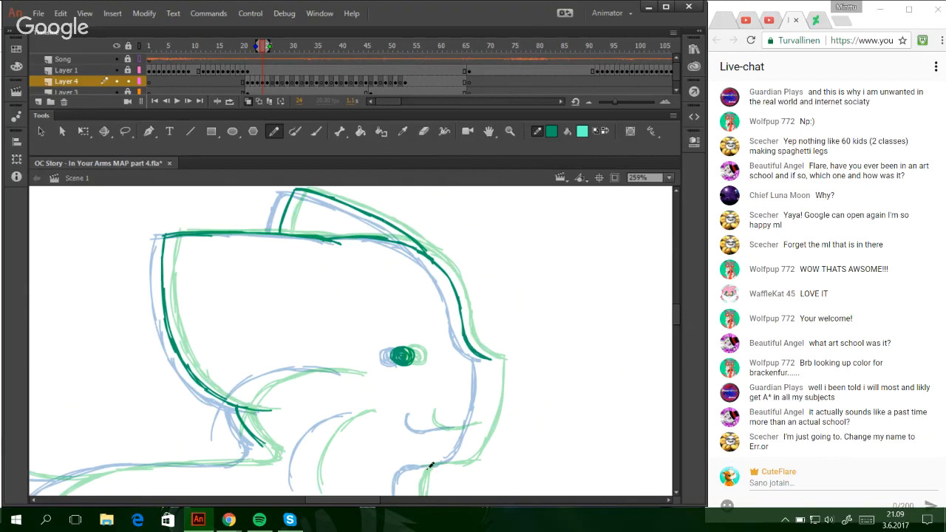
- Draw the muzzle contour from nose to chin and the curved mouth on frame 24
mouse_move(414, 467)
mouse_down()
mouse_move(454, 460)
mouse_move(482, 414)
mouse_up()
mouse_move(469, 456)
mouse_down()
mouse_move(489, 377)
mouse_move(485, 419)
mouse_up()
drag(491, 359, 471, 451)
drag(420, 416, 451, 425)
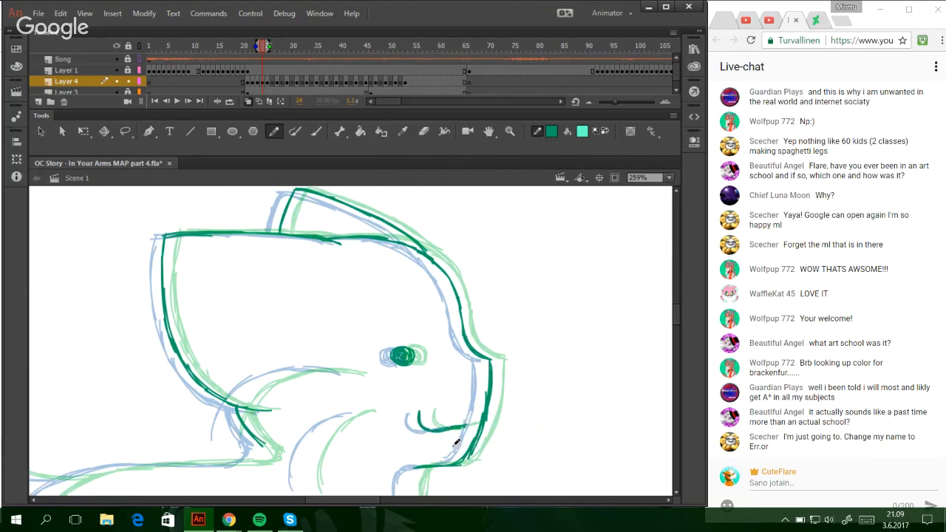
- Draw the lower and upper cheek whisker curves and the front chest line below the chin on frame 24
scroll(352, 475, left, 3)
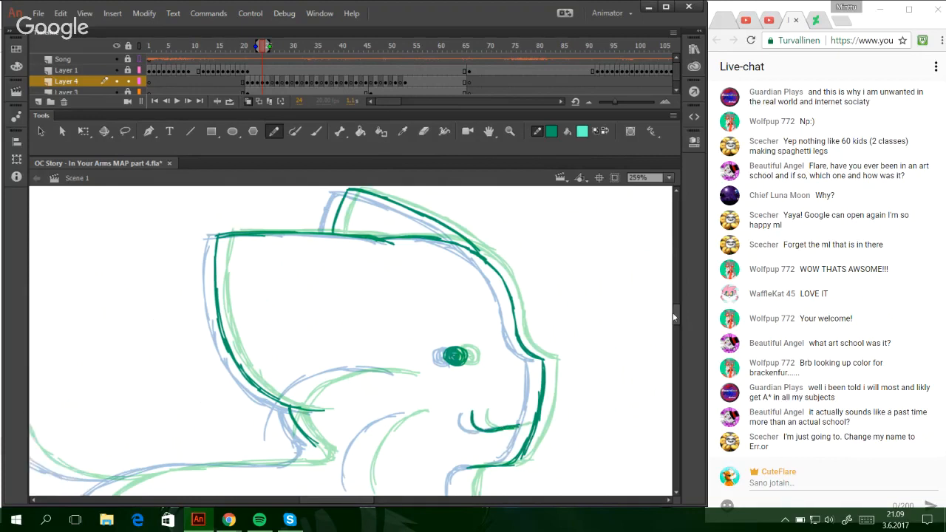
scroll(674, 323, down, 3)
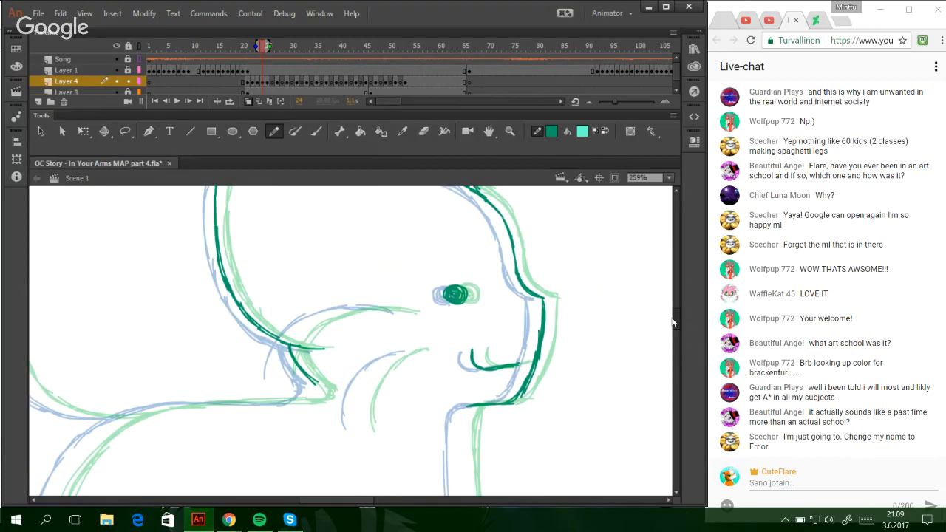
scroll(674, 322, down, 2)
drag(388, 316, 357, 386)
drag(369, 334, 418, 303)
mouse_move(278, 334)
mouse_down()
mouse_move(306, 280)
mouse_move(377, 263)
mouse_move(410, 268)
mouse_up()
mouse_move(473, 356)
mouse_down()
mouse_move(461, 386)
mouse_move(466, 362)
mouse_move(464, 455)
mouse_up()
drag(461, 384, 466, 512)
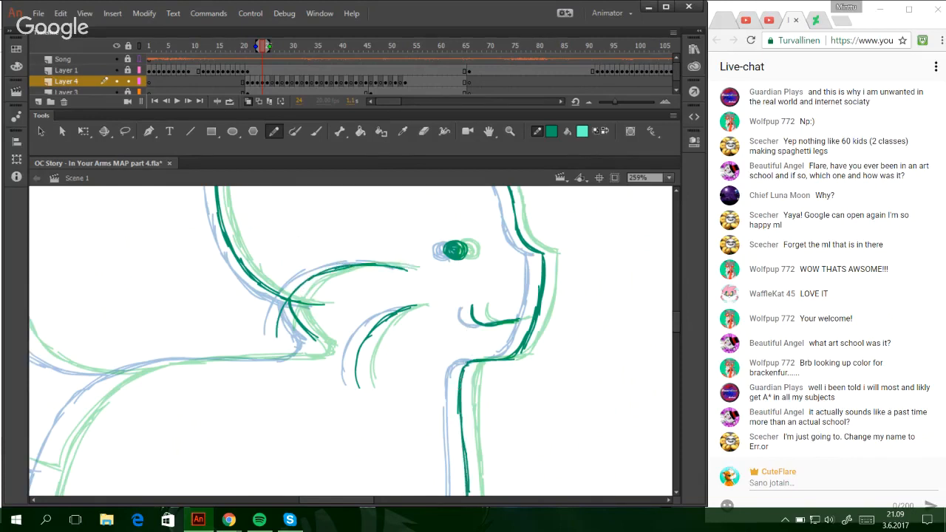
- Draw the rump contour and the back line forward to the neck on frame 24
drag(337, 505, 326, 505)
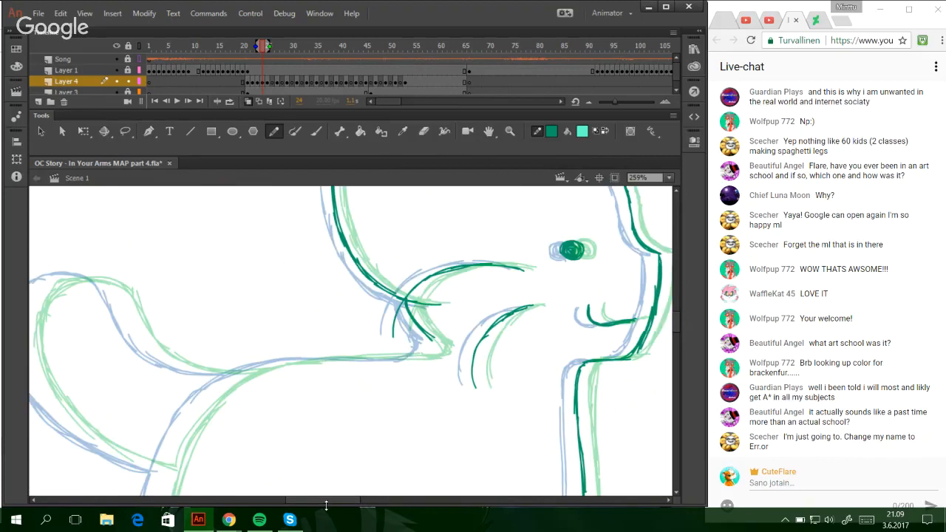
scroll(154, 441, down, 3)
mouse_move(156, 455)
mouse_down()
mouse_move(160, 362)
mouse_move(179, 315)
mouse_up()
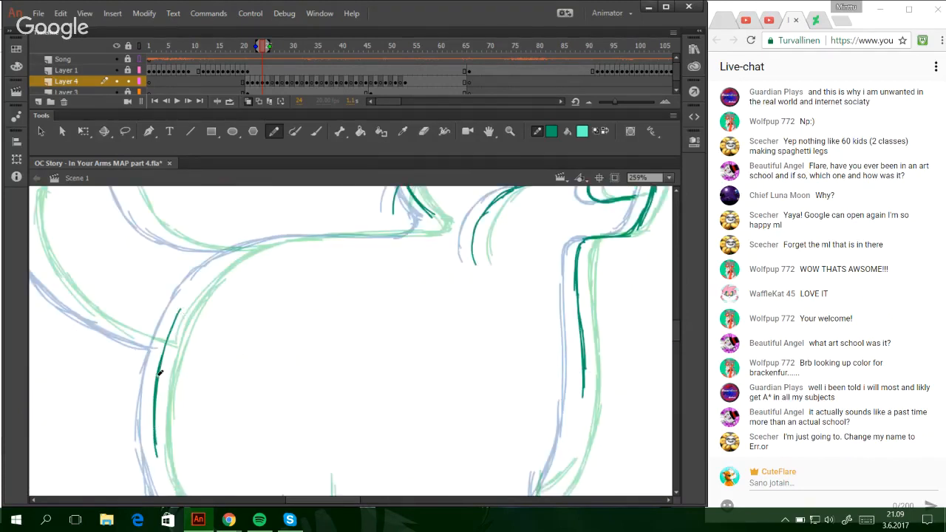
drag(158, 374, 196, 285)
drag(164, 345, 219, 262)
mouse_move(188, 303)
mouse_down()
mouse_move(248, 247)
mouse_move(415, 234)
mouse_move(387, 233)
mouse_move(422, 231)
mouse_move(430, 217)
mouse_move(423, 230)
mouse_move(427, 207)
mouse_up()
- Draw the near front leg's rear edge, the paw's underside and the short front edge above the paw on frame 24
drag(676, 334, 674, 341)
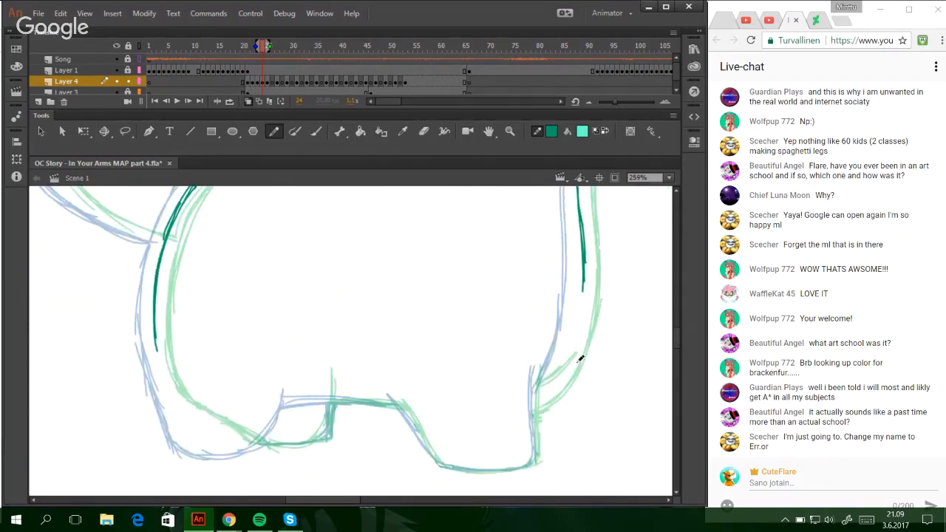
mouse_move(393, 397)
mouse_down()
mouse_move(440, 466)
mouse_move(420, 435)
mouse_move(458, 467)
mouse_move(520, 464)
mouse_move(492, 466)
mouse_move(534, 458)
mouse_move(538, 375)
mouse_up()
drag(534, 436, 538, 369)
drag(534, 415, 537, 362)
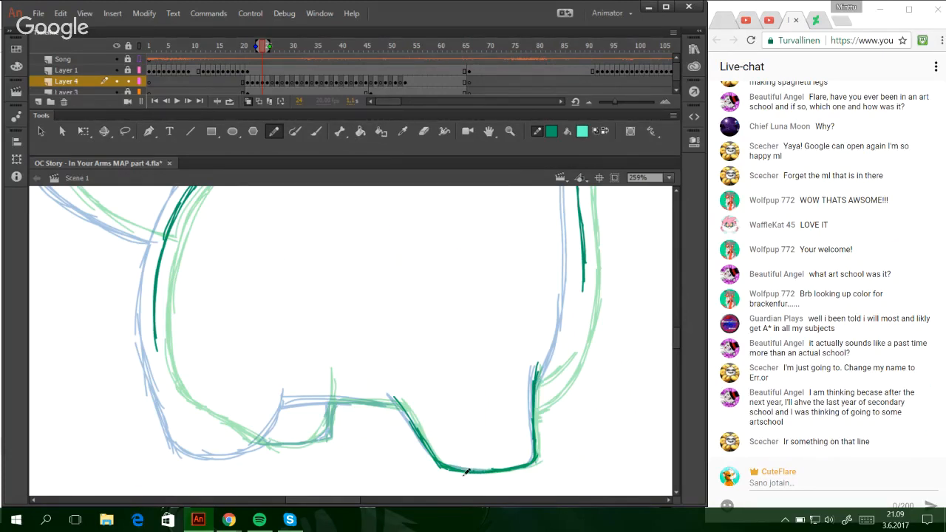
- Draw the curved front edge of the near front leg from above the paw up to the chest line on frame 24
mouse_move(537, 381)
mouse_down()
mouse_move(567, 347)
mouse_move(552, 364)
mouse_move(563, 354)
mouse_up()
key(ctrl+z)
drag(539, 379, 552, 366)
key(ctrl+z)
drag(534, 402, 578, 329)
key(ctrl+z)
drag(554, 389, 581, 311)
drag(556, 384, 580, 317)
drag(569, 358, 580, 295)
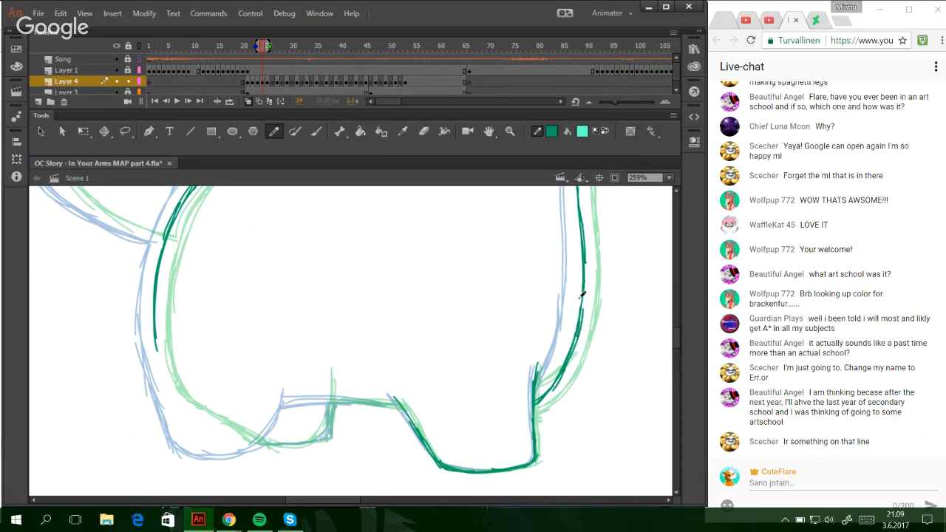
drag(577, 334, 583, 272)
- Draw the short inner line rising from the front paw's top toward the leg's front edge on frame 24
mouse_move(535, 379)
mouse_down()
mouse_move(558, 354)
mouse_move(534, 383)
mouse_move(573, 324)
mouse_up()
key(ctrl+z)
key(ctrl+z)
key(ctrl+z)
mouse_move(535, 376)
mouse_down()
mouse_move(569, 325)
mouse_move(549, 367)
mouse_move(565, 335)
mouse_move(557, 362)
mouse_move(548, 371)
mouse_move(575, 326)
mouse_up()
key(ctrl+z)
key(ctrl+z)
key(ctrl+z)
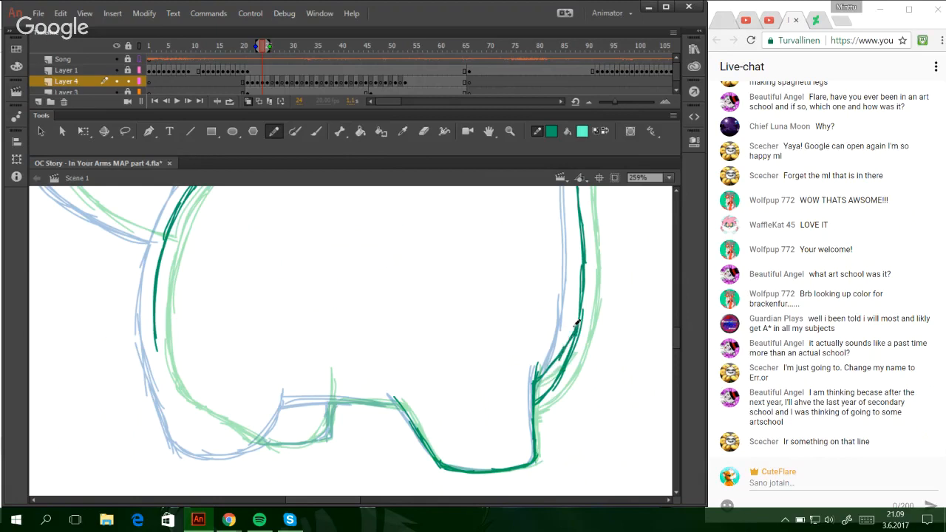
key(ctrl+z)
mouse_move(554, 361)
mouse_down()
mouse_move(577, 319)
mouse_move(549, 366)
mouse_up()
key(ctrl+z)
key(ctrl+z)
- Draw the rear edge of the near hind leg curving down toward the paw on frame 24
drag(157, 329, 168, 391)
key(ctrl+z)
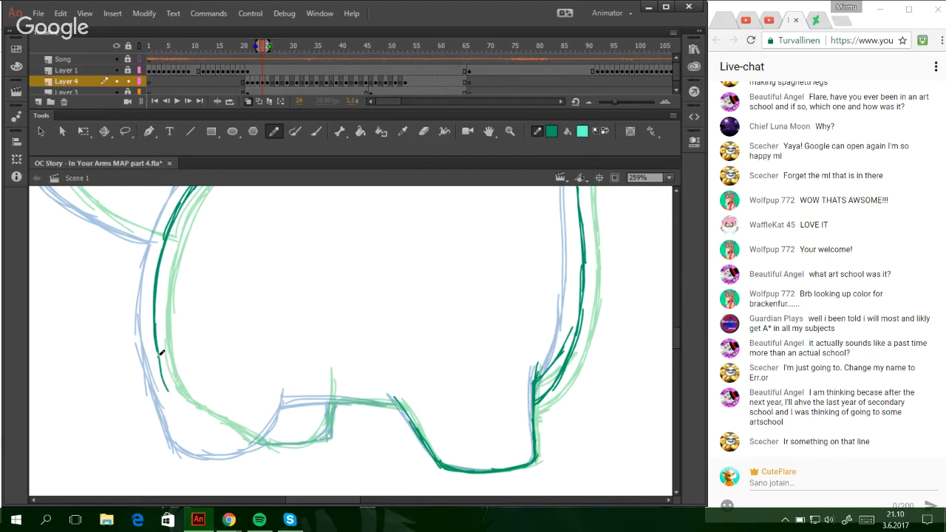
key(ctrl+z)
drag(156, 334, 180, 414)
drag(164, 376, 190, 430)
drag(162, 374, 201, 436)
key(ctrl+z)
key(ctrl+z)
- Draw the near hind paw, the belly line across to the front leg and the far hind leg on frame 24
mouse_move(163, 381)
mouse_down()
mouse_move(213, 446)
mouse_move(282, 439)
mouse_move(243, 448)
mouse_move(292, 420)
mouse_move(282, 441)
mouse_move(305, 398)
mouse_up()
mouse_move(294, 433)
mouse_down()
mouse_move(314, 378)
mouse_move(315, 400)
mouse_move(398, 402)
mouse_up()
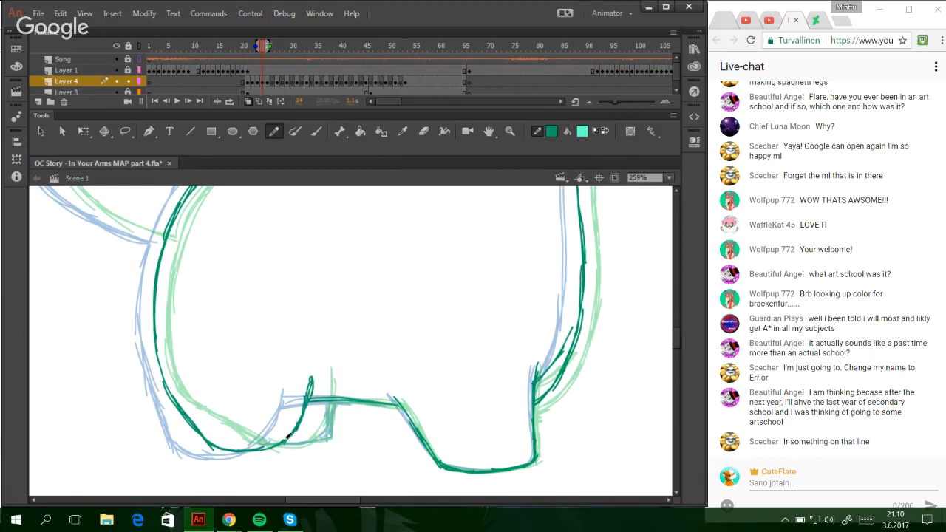
mouse_move(287, 436)
mouse_down()
mouse_move(322, 442)
mouse_move(332, 414)
mouse_up()
- Draw the tail on frame 24 from the rump around its rounded tip and along its upper edge to the back
drag(337, 503, 306, 504)
drag(677, 340, 676, 323)
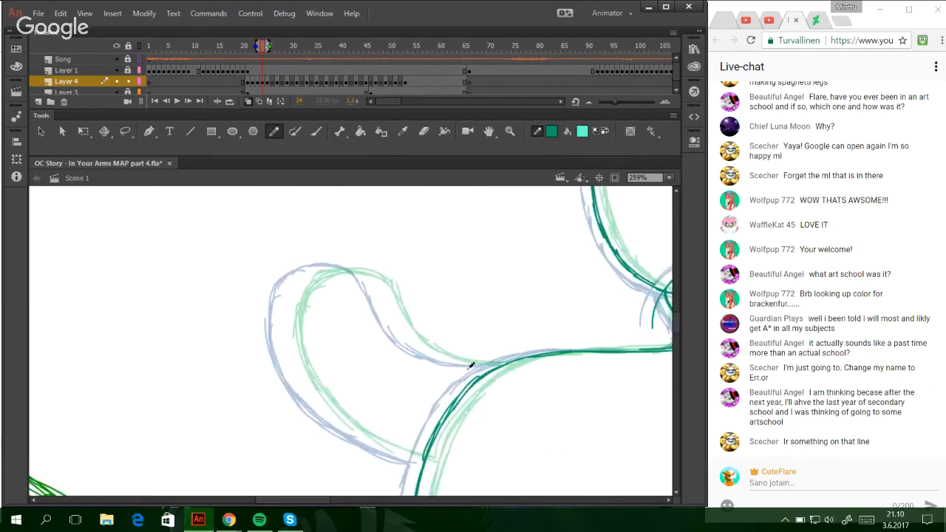
mouse_move(509, 361)
mouse_down()
mouse_move(445, 356)
mouse_move(408, 341)
mouse_up()
key(ctrl+z)
mouse_move(492, 363)
mouse_down()
mouse_move(418, 344)
mouse_move(380, 289)
mouse_up()
key(ctrl+z)
mouse_move(516, 359)
mouse_down()
mouse_move(436, 354)
mouse_move(402, 329)
mouse_move(362, 271)
mouse_move(326, 268)
mouse_move(301, 278)
mouse_move(291, 297)
mouse_move(308, 388)
mouse_up()
key(ctrl+z)
mouse_move(424, 464)
mouse_down()
mouse_move(350, 429)
mouse_move(286, 325)
mouse_move(298, 279)
mouse_move(320, 266)
mouse_move(355, 266)
mouse_move(410, 336)
mouse_move(447, 357)
mouse_move(509, 365)
mouse_up()
click(347, 507)
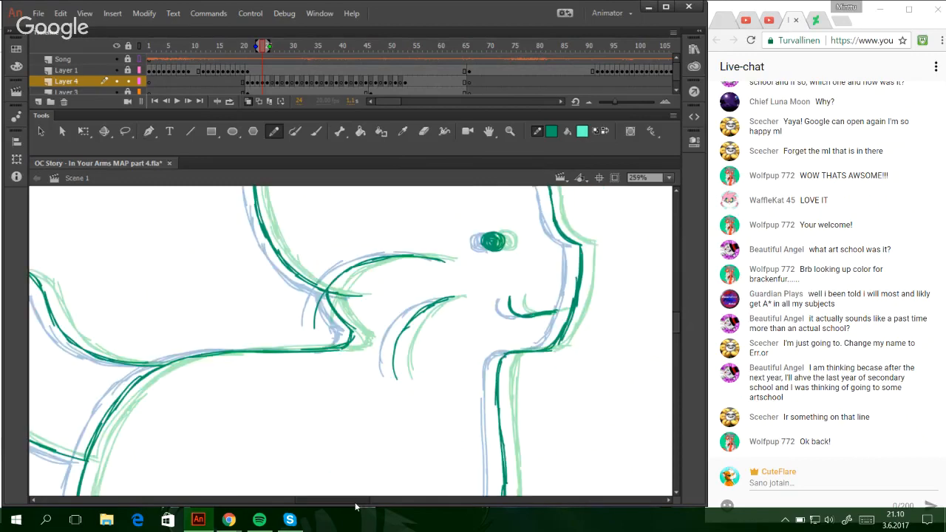
- Go to frame 26 on Layer 4 and draw the near ear's rear edge curving down to the cheek
drag(355, 503, 345, 504)
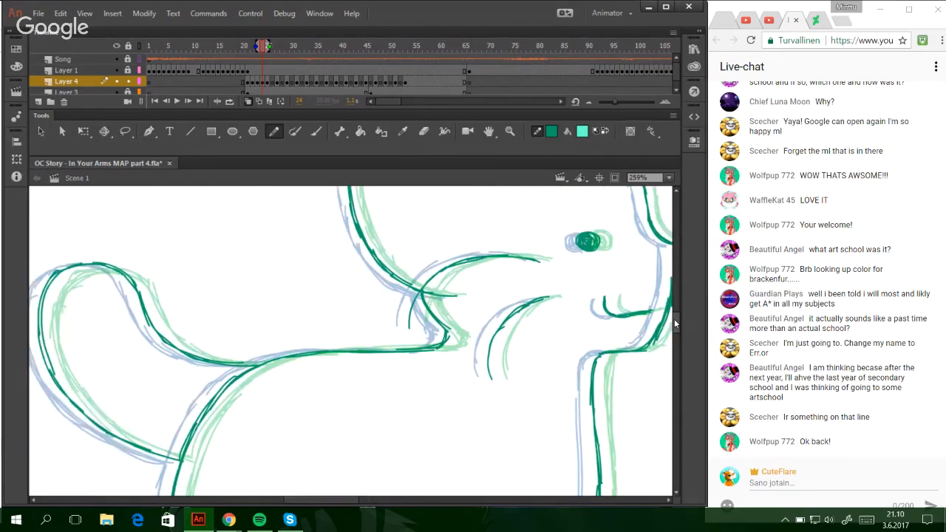
drag(675, 324, 675, 316)
drag(343, 501, 355, 508)
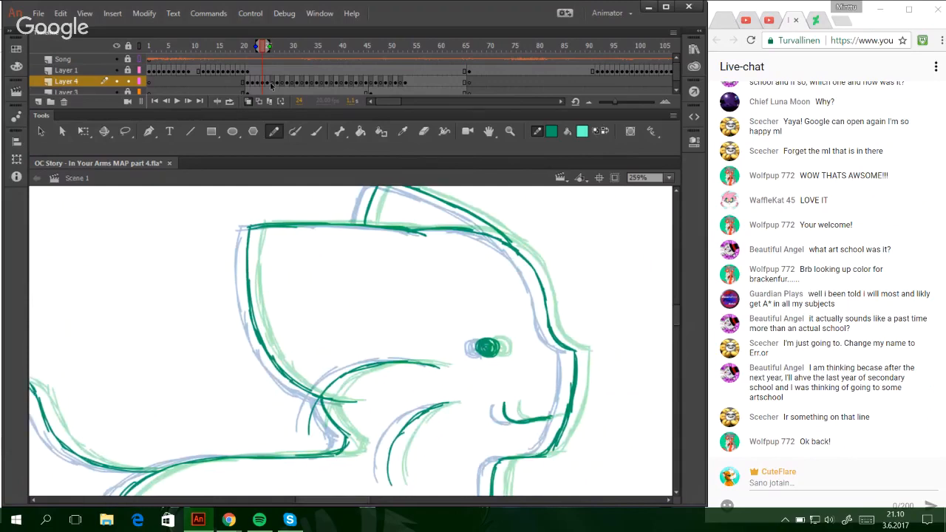
key(period)
key(period)
drag(277, 225, 271, 292)
key(ctrl+z)
mouse_move(275, 229)
mouse_down()
mouse_move(278, 328)
mouse_move(278, 316)
mouse_up()
key(ctrl+z)
drag(273, 250, 283, 341)
drag(275, 289, 295, 362)
mouse_move(284, 323)
mouse_down()
mouse_move(337, 391)
mouse_move(381, 398)
mouse_up()
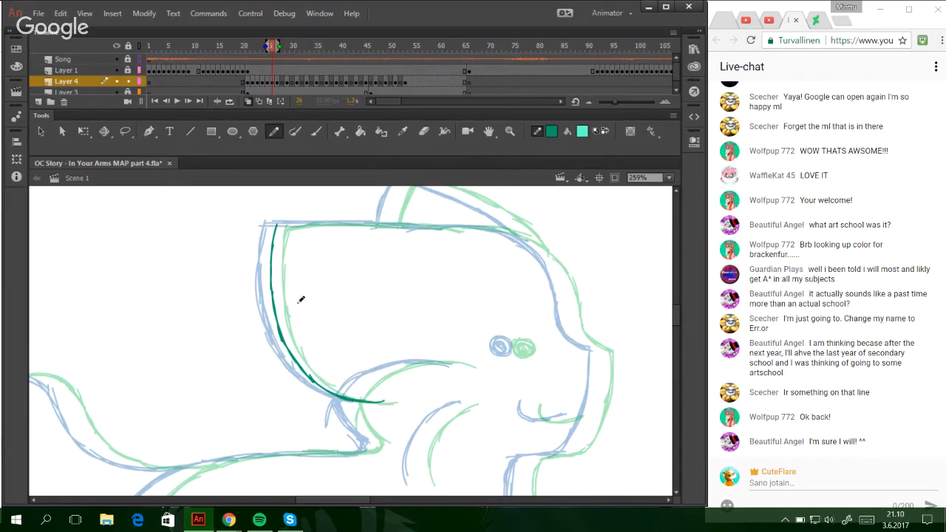
- Draw the near ear's flat upper edge and the forehead curving down to the nose on frame 26
drag(275, 225, 384, 226)
key(ctrl+z)
mouse_move(312, 224)
mouse_down()
mouse_move(440, 224)
mouse_move(554, 253)
mouse_move(568, 316)
mouse_up()
key(ctrl+z)
mouse_move(555, 265)
mouse_down()
mouse_move(569, 314)
mouse_move(603, 349)
mouse_up()
- Draw the far ear above the head on frame 26, sloping down to the forehead
drag(675, 315, 673, 308)
drag(384, 310, 406, 264)
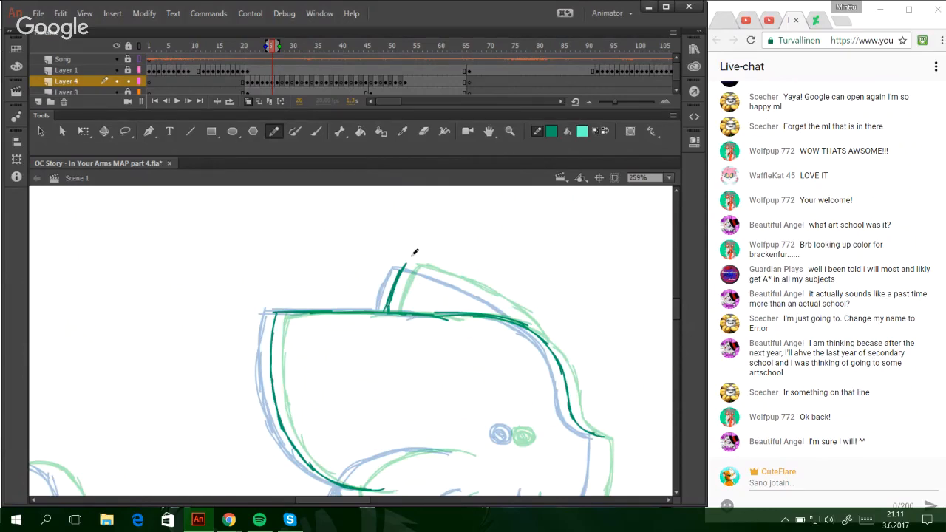
drag(405, 264, 519, 313)
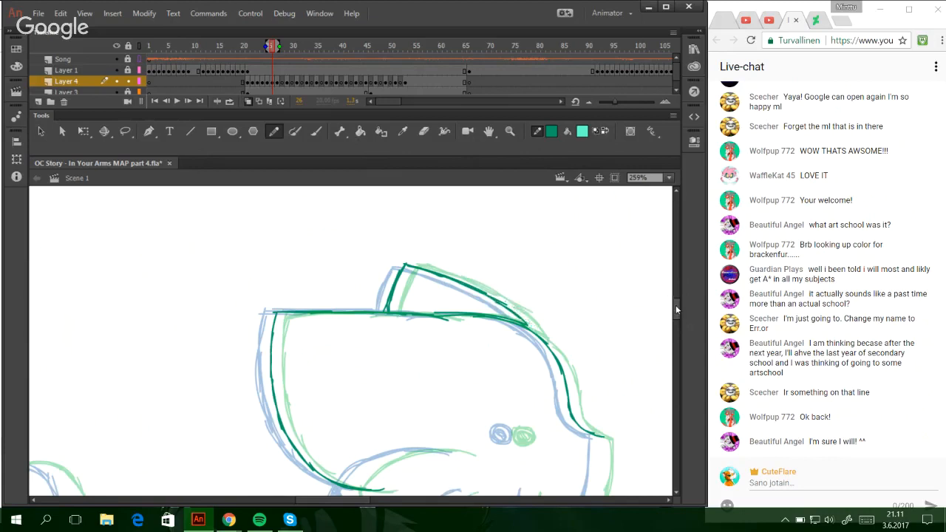
- Draw the short nape line below the near ear and the front of the muzzle from nose to chin on frame 26
drag(675, 305, 677, 320)
drag(346, 336, 378, 376)
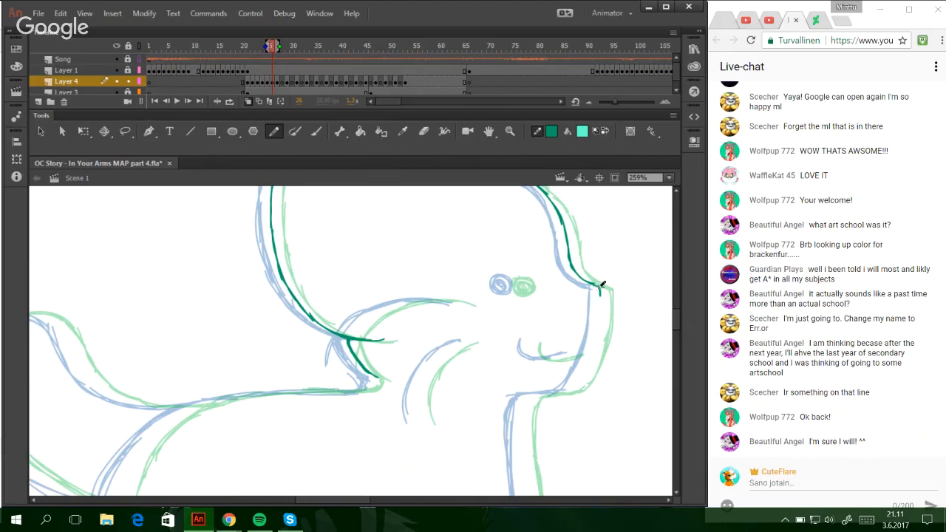
drag(601, 287, 588, 365)
key(ctrl+z)
drag(599, 322, 581, 385)
drag(592, 350, 570, 394)
key(ctrl+z)
key(ctrl+z)
key(ctrl+z)
key(ctrl+z)
mouse_move(599, 330)
mouse_down()
mouse_move(576, 387)
mouse_move(603, 293)
mouse_up()
drag(597, 329, 569, 393)
key(ctrl+z)
- Draw the chin's underside and the upper chest line running down from it on frame 26
mouse_move(592, 350)
mouse_down()
mouse_move(569, 392)
mouse_move(545, 393)
mouse_move(527, 414)
mouse_move(525, 432)
mouse_up()
key(ctrl+z)
key(ctrl+z)
key(ctrl+z)
mouse_move(541, 392)
mouse_down()
mouse_move(524, 414)
mouse_move(524, 466)
mouse_up()
key(ctrl+z)
drag(524, 425, 529, 508)
key(ctrl+z)
drag(524, 442, 527, 500)
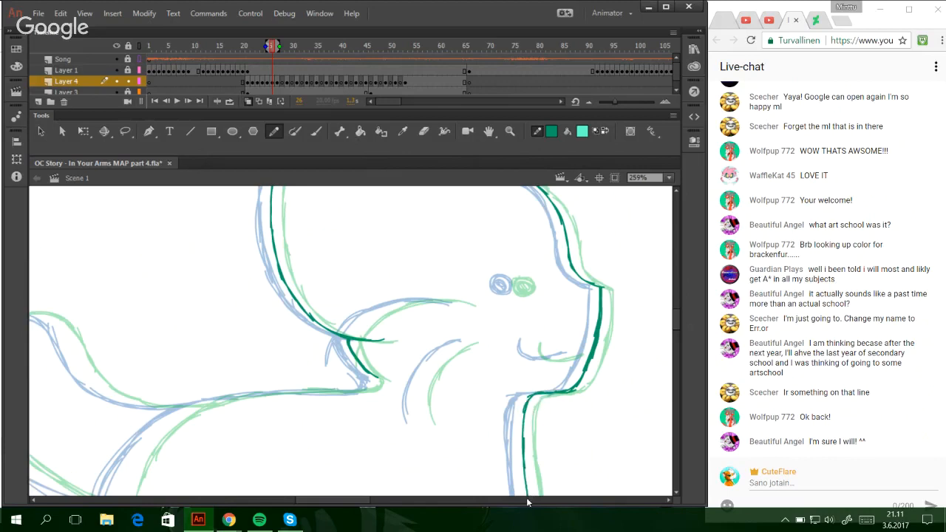
- Draw the scribbled eye, the mouth and the two curved cheek lines on frame 26
mouse_move(527, 283)
mouse_down()
mouse_move(511, 278)
mouse_move(515, 288)
mouse_up()
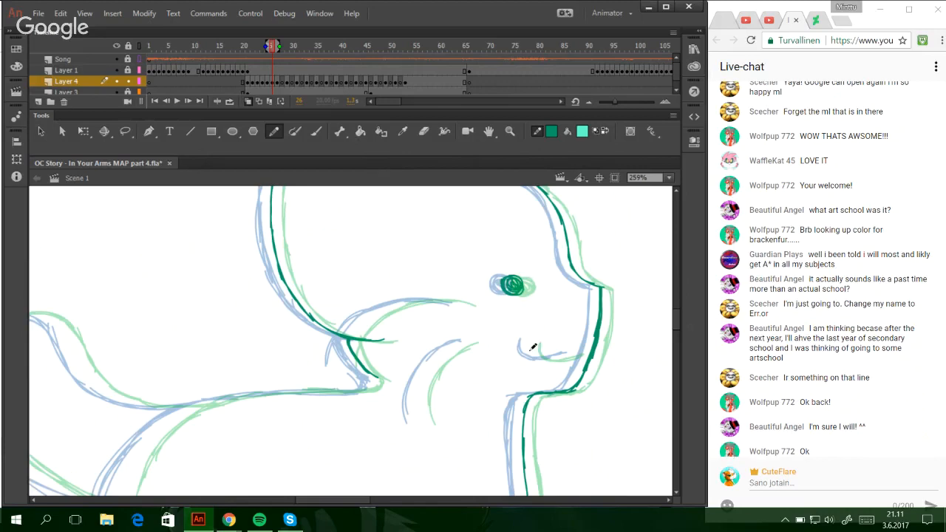
drag(527, 341, 558, 355)
mouse_move(421, 422)
mouse_down()
mouse_move(435, 357)
mouse_move(468, 342)
mouse_up()
drag(430, 369, 464, 340)
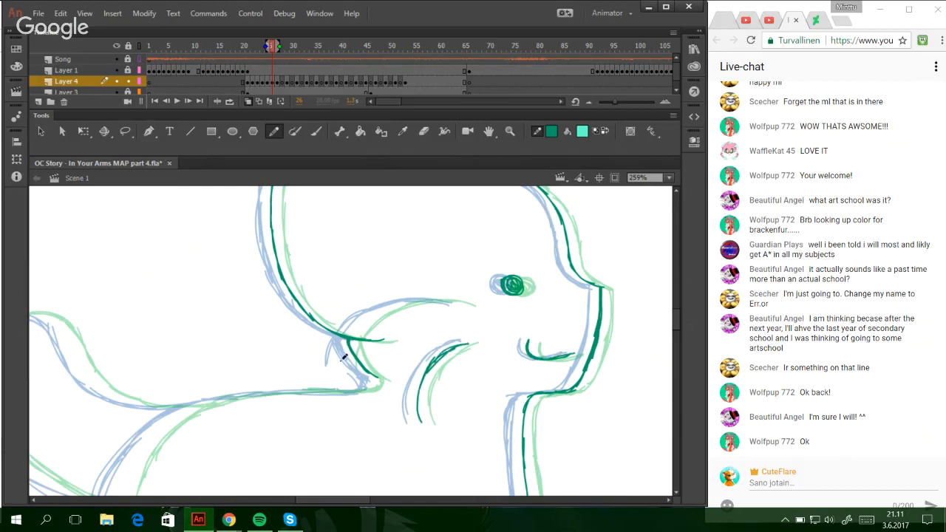
mouse_move(344, 357)
mouse_down()
mouse_move(381, 317)
mouse_move(418, 301)
mouse_move(456, 302)
mouse_up()
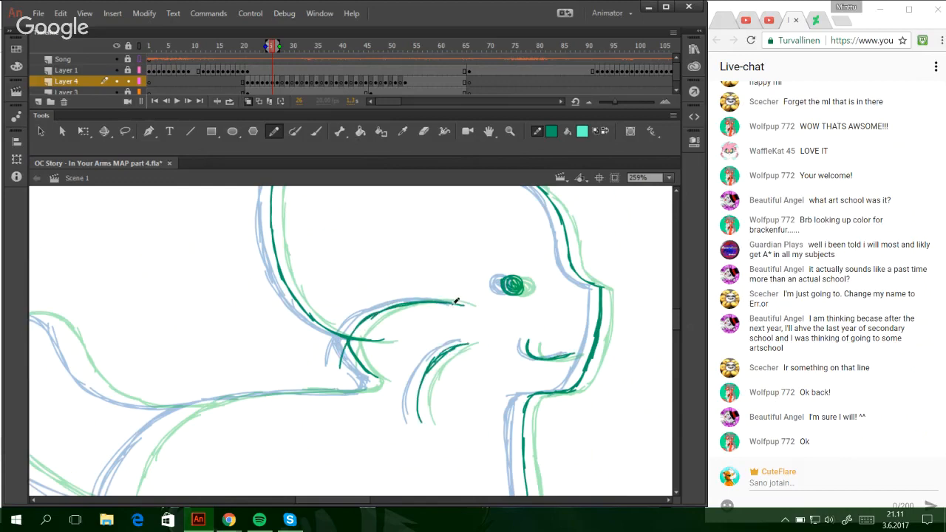
- Draw the rump's rear curve and the back line running forward to the nape on frame 26
drag(361, 500, 349, 510)
drag(674, 320, 671, 336)
drag(155, 460, 146, 363)
mouse_move(151, 442)
mouse_down()
mouse_move(162, 306)
mouse_move(177, 280)
mouse_up()
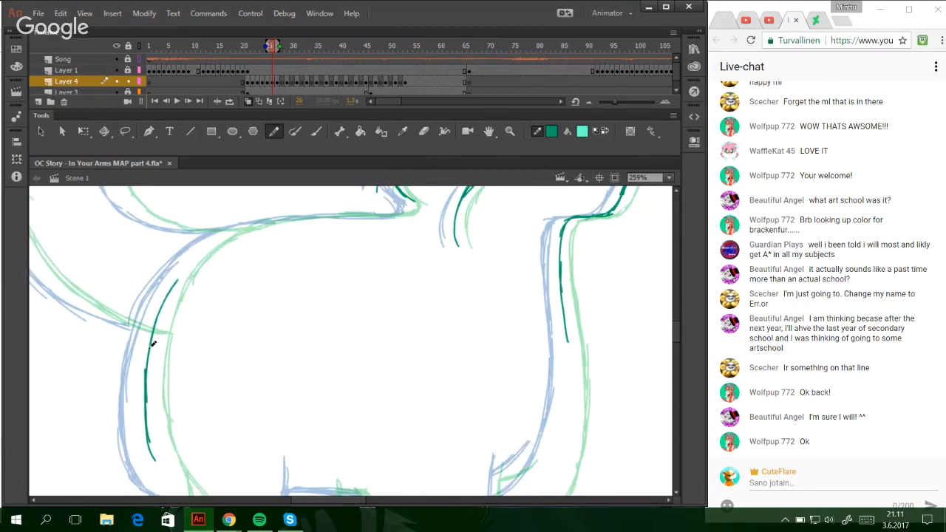
mouse_move(153, 343)
mouse_down()
mouse_move(207, 239)
mouse_move(274, 211)
mouse_move(369, 212)
mouse_up()
drag(289, 218, 395, 214)
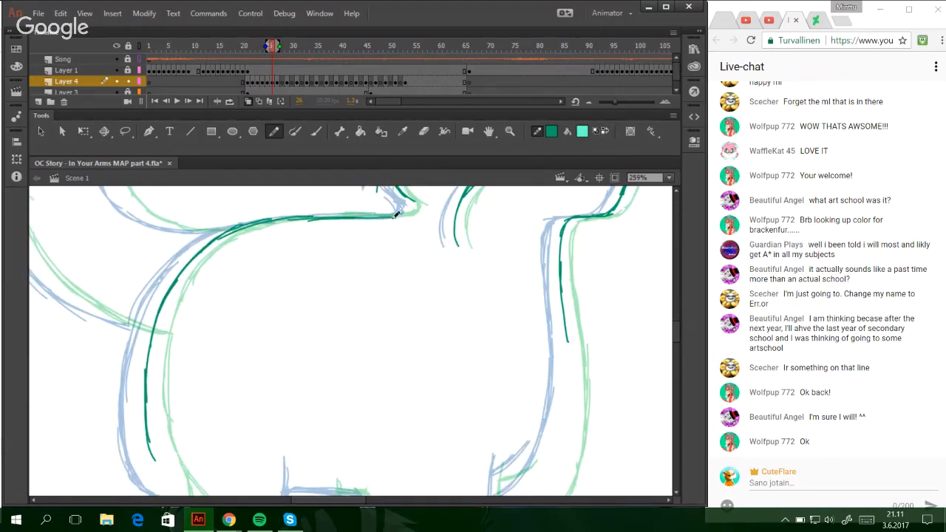
key(ctrl+z)
drag(298, 217, 401, 214)
drag(361, 215, 410, 207)
- Draw the near front paw and the short inner line rising from its top on frame 26
scroll(674, 344, down, 5)
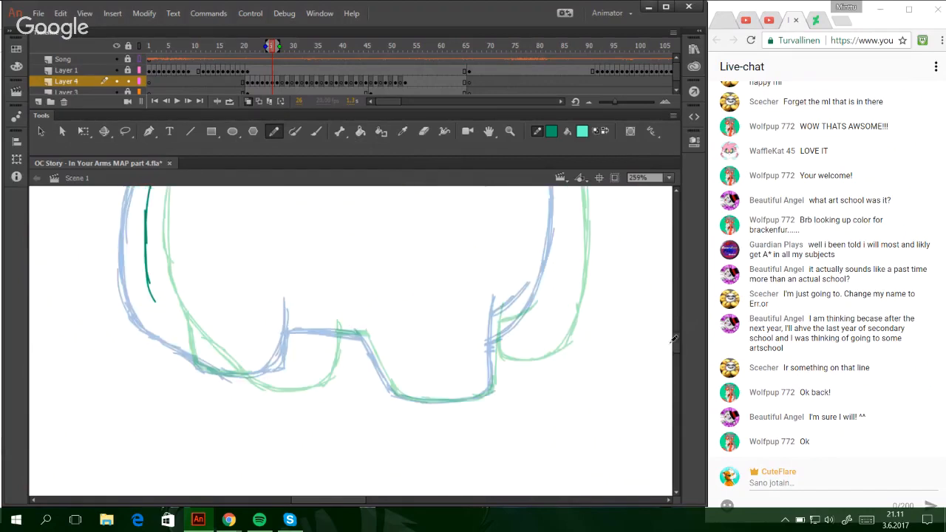
mouse_move(361, 384)
mouse_down()
mouse_move(401, 444)
mouse_move(493, 442)
mouse_move(497, 344)
mouse_move(531, 343)
mouse_up()
key(ctrl+z)
key(ctrl+z)
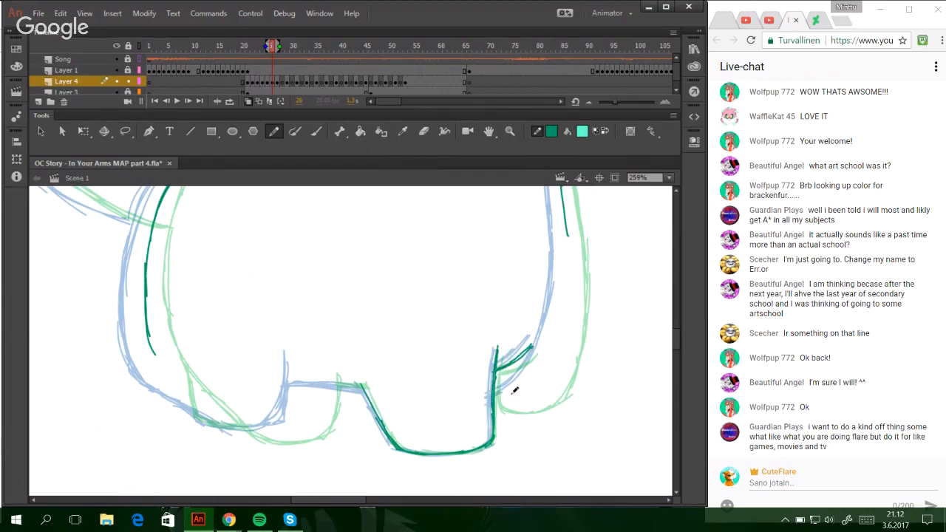
- Draw the front leg's outer edge curving from beside the near front paw up to the chest line on frame 26
drag(494, 400, 548, 392)
mouse_move(503, 403)
mouse_down()
mouse_move(556, 376)
mouse_move(560, 350)
mouse_up()
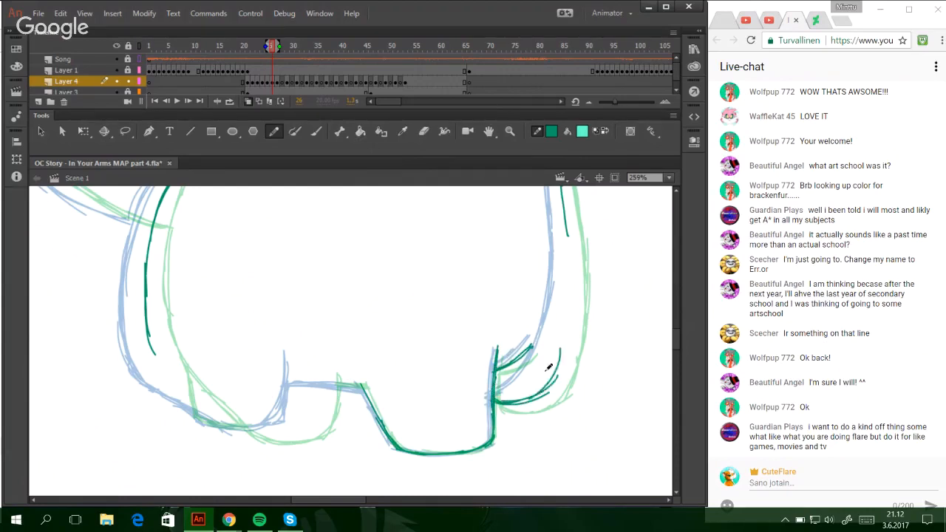
key(ctrl+z)
key(ctrl+z)
mouse_move(501, 403)
mouse_down()
mouse_move(538, 391)
mouse_move(563, 329)
mouse_up()
drag(547, 378, 566, 283)
key(ctrl+z)
drag(561, 352, 567, 244)
drag(568, 319, 566, 227)
drag(568, 285, 563, 204)
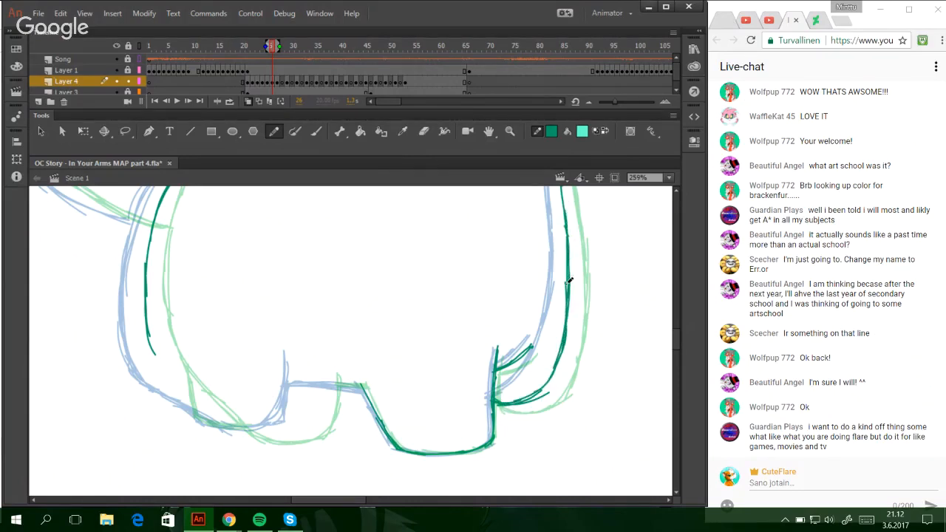
- Draw the lower rear edge of the near hind leg curving down toward the paw on frame 26
key(ctrl+z)
mouse_move(148, 317)
mouse_down()
mouse_move(170, 382)
mouse_move(180, 385)
mouse_up()
drag(151, 346, 178, 379)
key(ctrl+z)
key(ctrl+z)
key(ctrl+z)
mouse_move(148, 318)
mouse_down()
mouse_move(164, 374)
mouse_move(185, 392)
mouse_up()
drag(159, 367, 215, 414)
key(ctrl+z)
key(ctrl+z)
key(ctrl+z)
drag(152, 342, 207, 410)
drag(179, 385, 232, 428)
key(ctrl+z)
key(ctrl+z)
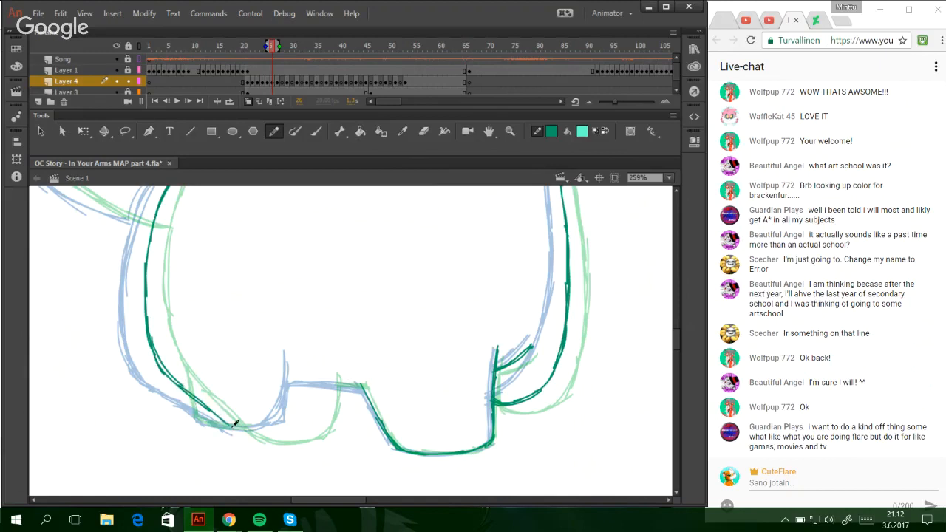
- Draw the near hind paw with the belly line to the front leg, and the far hind foot behind it, on frame 26
mouse_move(196, 401)
mouse_down()
mouse_move(241, 432)
mouse_move(265, 435)
mouse_up()
mouse_move(245, 431)
mouse_down()
mouse_move(297, 431)
mouse_move(254, 428)
mouse_move(312, 421)
mouse_move(313, 395)
mouse_move(304, 425)
mouse_move(313, 364)
mouse_up()
drag(315, 414, 317, 369)
key(ctrl+z)
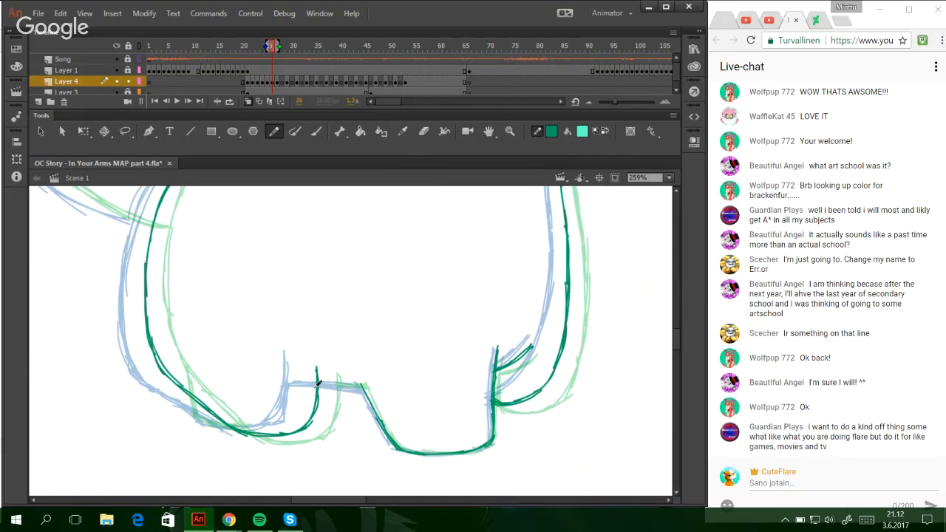
mouse_move(318, 384)
mouse_down()
mouse_move(360, 386)
mouse_move(323, 383)
mouse_up()
key(ctrl+z)
key(ctrl+z)
key(ctrl+z)
key(ctrl+z)
drag(191, 390, 223, 426)
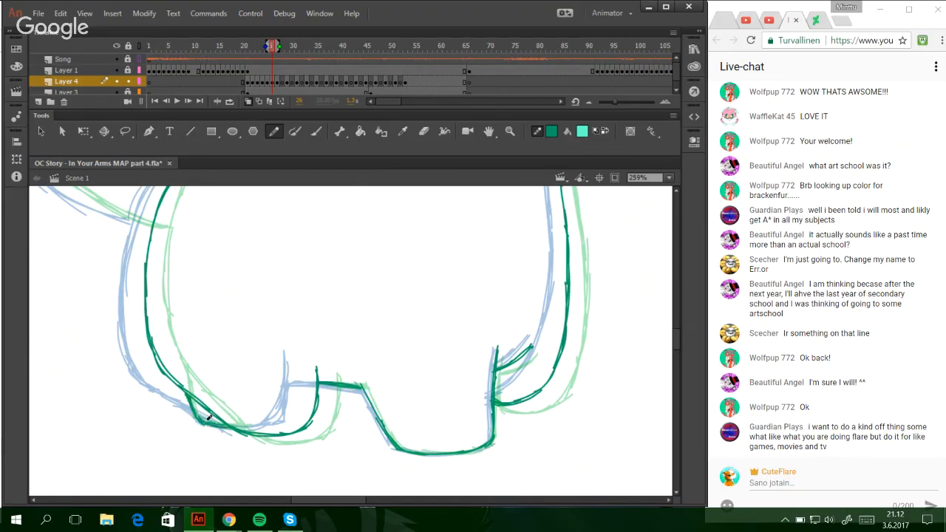
- Draw the tail on frame 26 from the rump around its rounded tip and along its upper edge to the back
drag(340, 500, 323, 500)
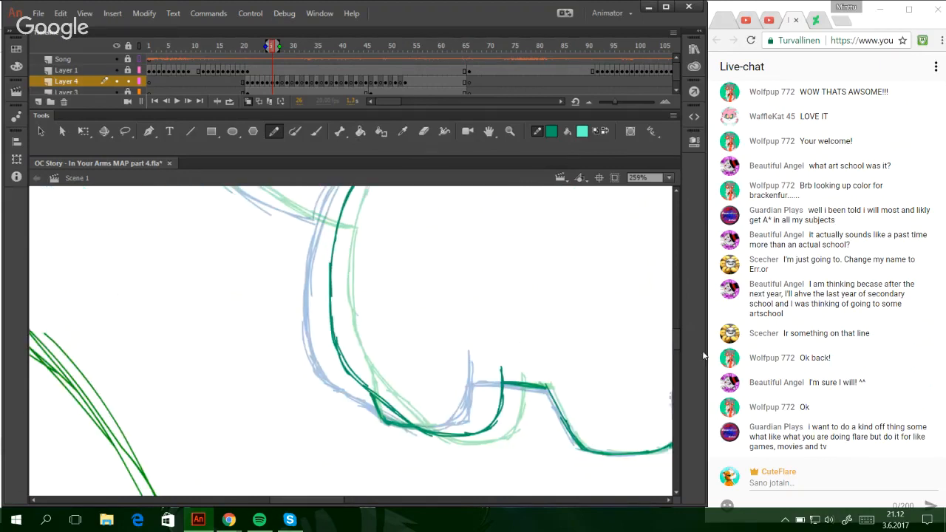
drag(676, 340, 679, 325)
mouse_move(337, 418)
mouse_down()
mouse_move(273, 399)
mouse_move(303, 409)
mouse_move(234, 373)
mouse_up()
key(ctrl+z)
key(ctrl+z)
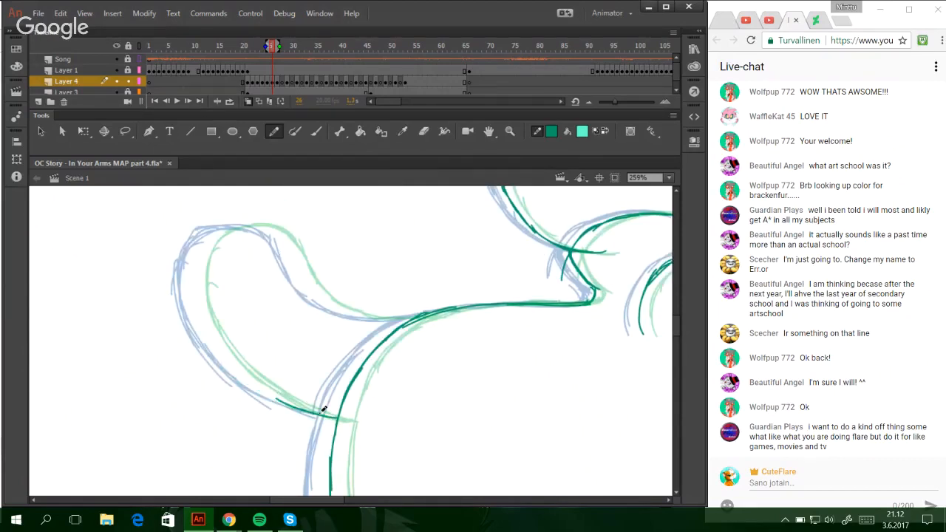
mouse_move(325, 414)
mouse_down()
mouse_move(238, 373)
mouse_move(213, 347)
mouse_up()
drag(260, 382, 194, 294)
drag(215, 343, 197, 250)
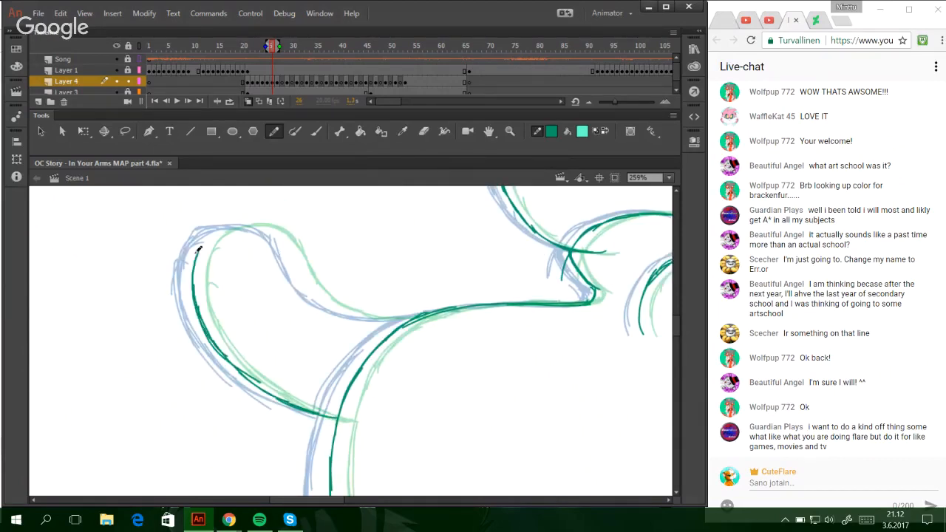
mouse_move(194, 294)
mouse_down()
mouse_move(220, 229)
mouse_move(241, 222)
mouse_move(261, 227)
mouse_move(305, 283)
mouse_move(375, 315)
mouse_move(319, 297)
mouse_move(402, 319)
mouse_up()
key(ctrl+z)
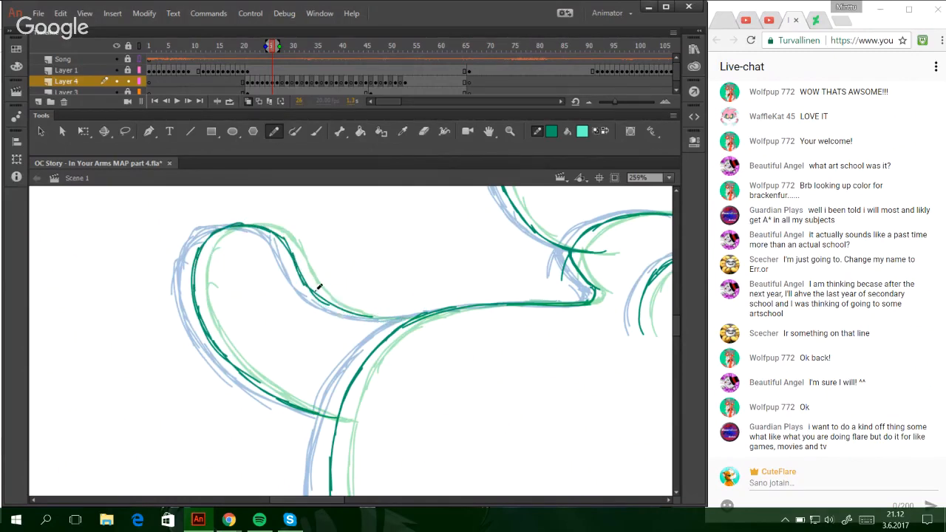
mouse_move(317, 291)
mouse_down()
mouse_move(377, 315)
mouse_move(329, 302)
mouse_move(405, 317)
mouse_up()
key(ctrl+z)
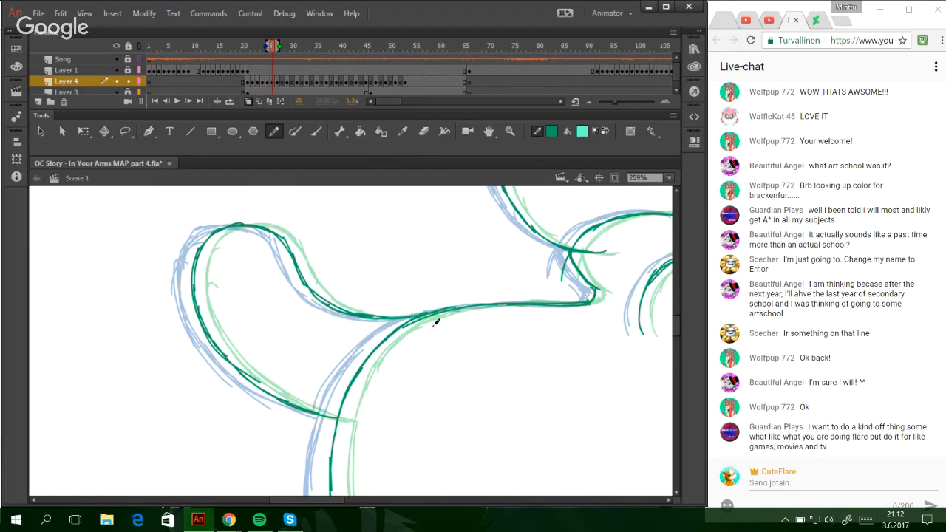
- Go to frame 28 on Layer 4 and draw the two cheek curves, the scribbled eye and the mouth
drag(326, 500, 358, 501)
drag(675, 324, 673, 311)
click(280, 81)
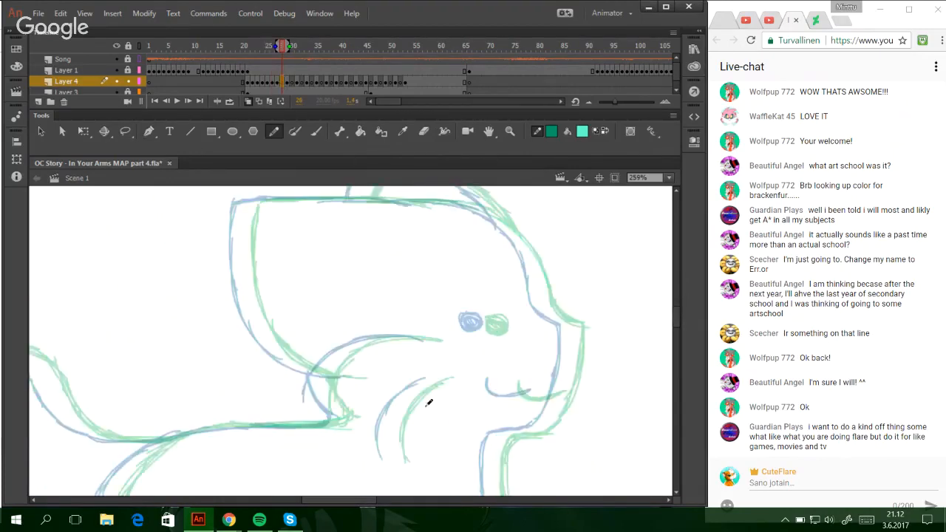
mouse_move(392, 457)
mouse_down()
mouse_move(403, 400)
mouse_move(434, 377)
mouse_up()
key(ctrl+z)
key(ctrl+z)
mouse_move(317, 403)
mouse_down()
mouse_move(360, 341)
mouse_move(396, 332)
mouse_move(413, 333)
mouse_move(376, 336)
mouse_move(432, 340)
mouse_up()
mouse_move(482, 313)
mouse_down()
mouse_move(476, 326)
mouse_move(492, 316)
mouse_move(488, 323)
mouse_up()
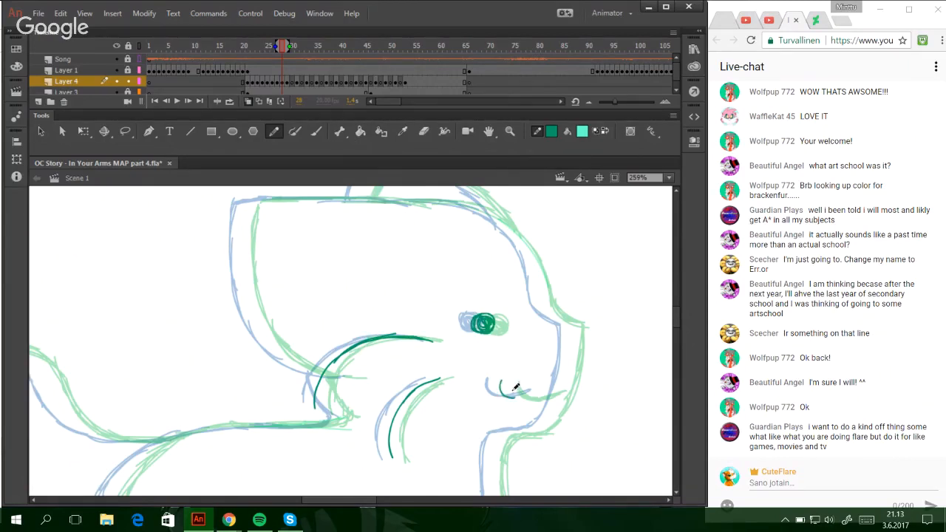
drag(516, 387, 534, 396)
- Draw the near front paw and the short inner line rising from its top on frame 28
drag(676, 316, 677, 339)
mouse_move(282, 393)
mouse_down()
mouse_move(291, 414)
mouse_move(282, 391)
mouse_move(309, 448)
mouse_move(353, 462)
mouse_move(312, 452)
mouse_move(394, 457)
mouse_move(406, 450)
mouse_move(412, 394)
mouse_up()
mouse_move(405, 442)
mouse_down()
mouse_move(419, 362)
mouse_move(442, 380)
mouse_move(414, 387)
mouse_move(458, 360)
mouse_up()
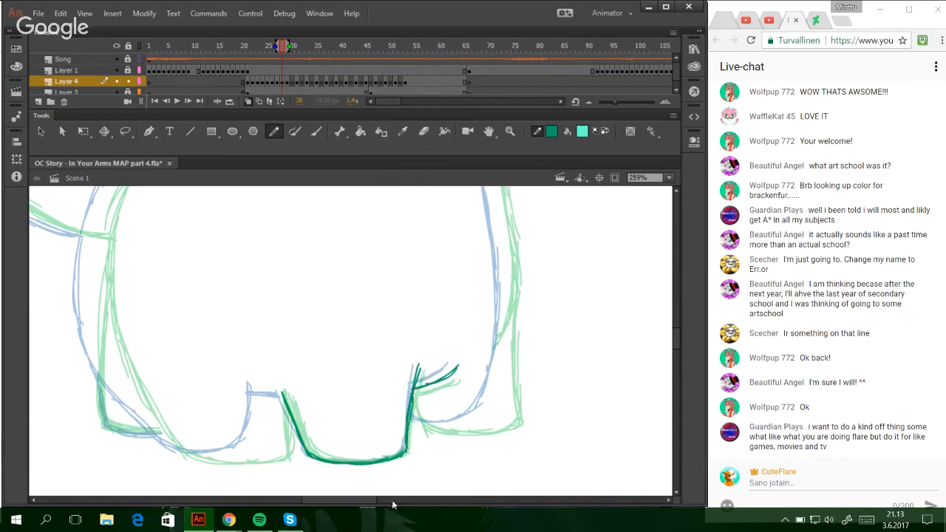
- Draw the near hind leg's rear edge, its paw and the short belly line to the front leg on frame 28
drag(382, 500, 369, 500)
mouse_move(209, 201)
mouse_down()
mouse_move(199, 286)
mouse_move(244, 406)
mouse_move(295, 454)
mouse_move(360, 446)
mouse_move(340, 452)
mouse_move(372, 426)
mouse_move(365, 433)
mouse_move(371, 393)
mouse_up()
drag(373, 437, 377, 389)
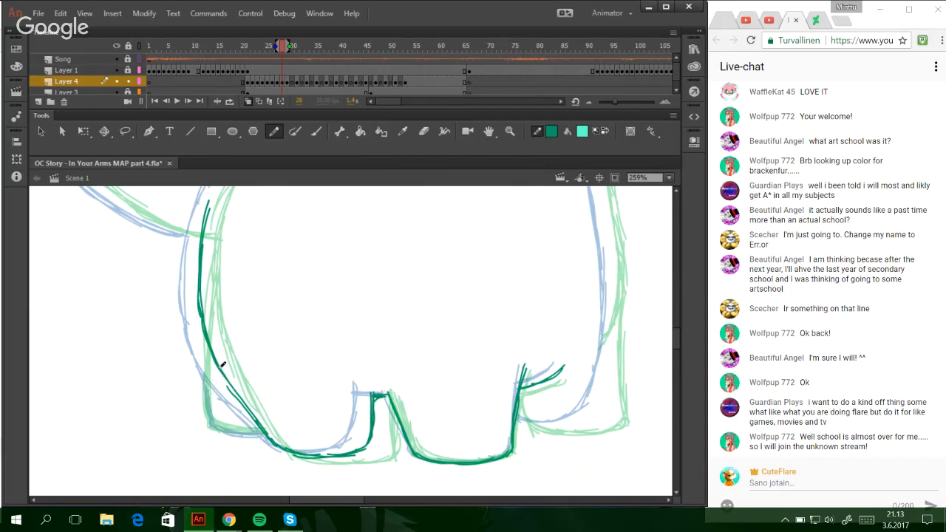
- Draw the far hind leg and foot behind the near hind leg on frame 28
drag(209, 332, 207, 401)
key(ctrl+z)
drag(205, 332, 209, 410)
key(ctrl+z)
key(ctrl+z)
mouse_move(206, 341)
mouse_down()
mouse_move(211, 413)
mouse_move(272, 430)
mouse_up()
- Draw the front leg's outer edge on frame 28, curving from beside the near front paw up toward the chest
scroll(399, 458, right, 5)
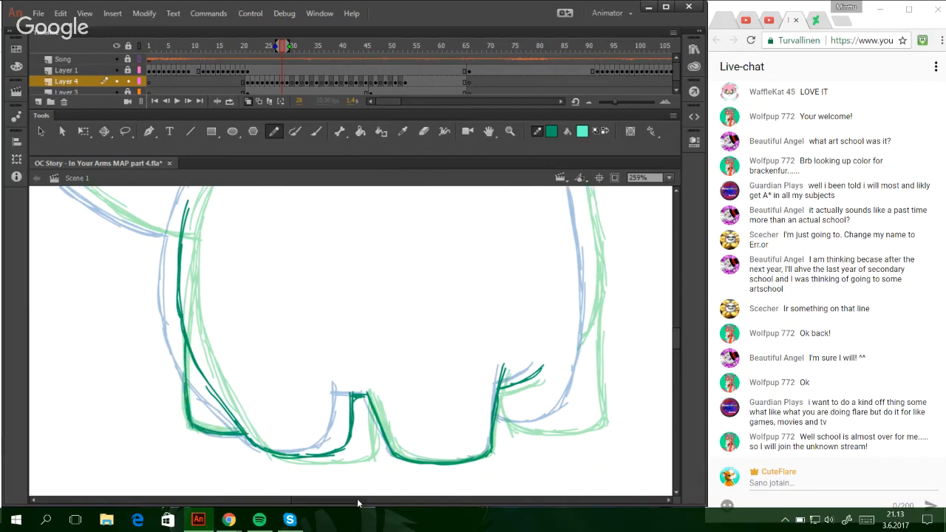
mouse_move(411, 400)
mouse_down()
mouse_move(411, 416)
mouse_move(442, 426)
mouse_move(477, 420)
mouse_move(498, 376)
mouse_up()
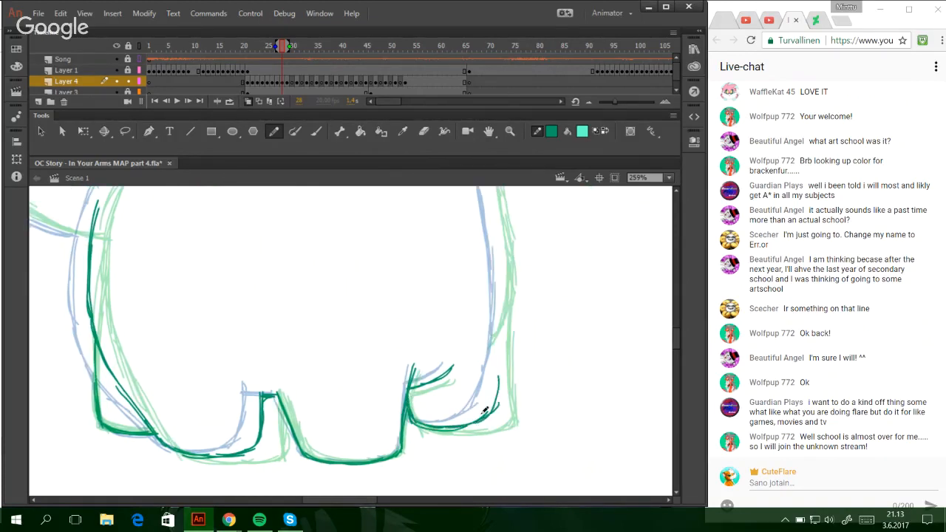
mouse_move(485, 409)
mouse_down()
mouse_move(502, 293)
mouse_move(498, 355)
mouse_move(500, 230)
mouse_up()
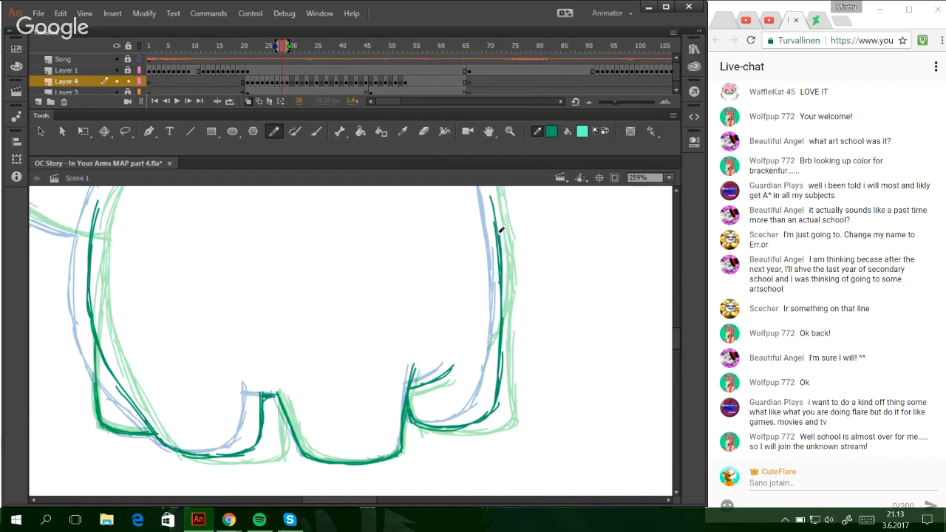
mouse_move(493, 188)
mouse_down()
mouse_move(501, 316)
mouse_move(500, 282)
mouse_up()
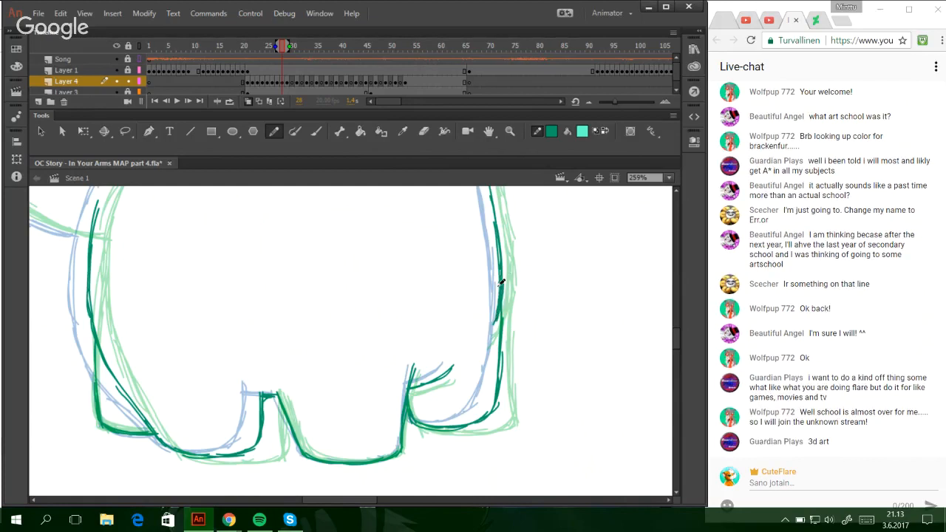
- Draw the near ear's lower and rear edge on frame 28 from the cheek up to the ear's tip
drag(676, 341, 675, 325)
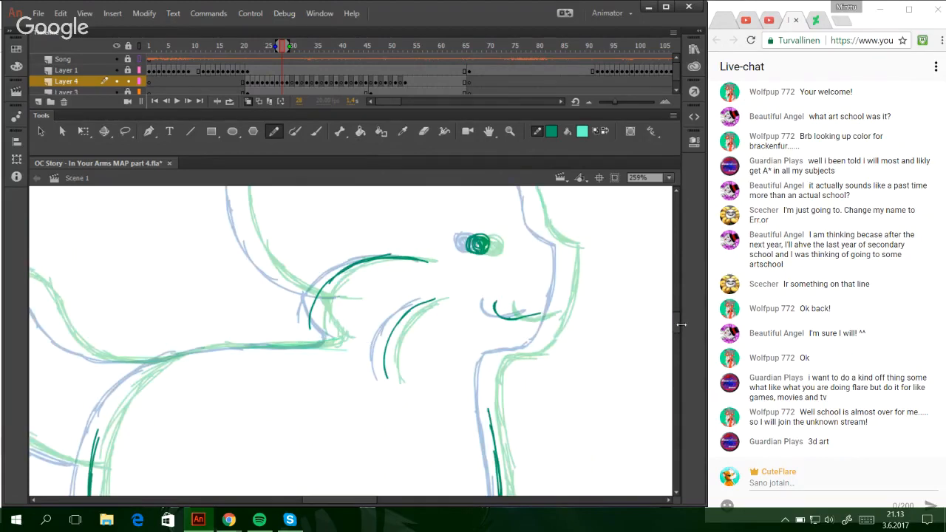
scroll(280, 327, up, 2)
drag(344, 385, 299, 374)
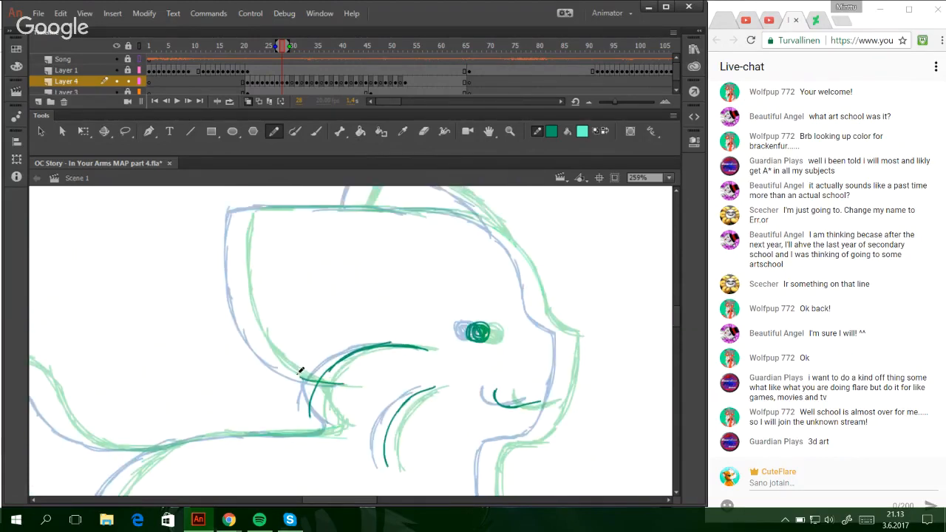
key(ctrl+z)
key(ctrl+z)
mouse_move(354, 386)
mouse_down()
mouse_move(302, 378)
mouse_move(285, 365)
mouse_up()
key(ctrl+z)
key(ctrl+z)
drag(349, 386, 262, 352)
mouse_move(306, 377)
mouse_down()
mouse_move(253, 344)
mouse_move(265, 351)
mouse_move(245, 317)
mouse_up()
key(ctrl+z)
key(ctrl+z)
drag(282, 366, 239, 286)
key(ctrl+z)
key(ctrl+z)
drag(252, 330, 237, 258)
mouse_move(244, 300)
mouse_down()
mouse_move(239, 219)
mouse_move(243, 283)
mouse_up()
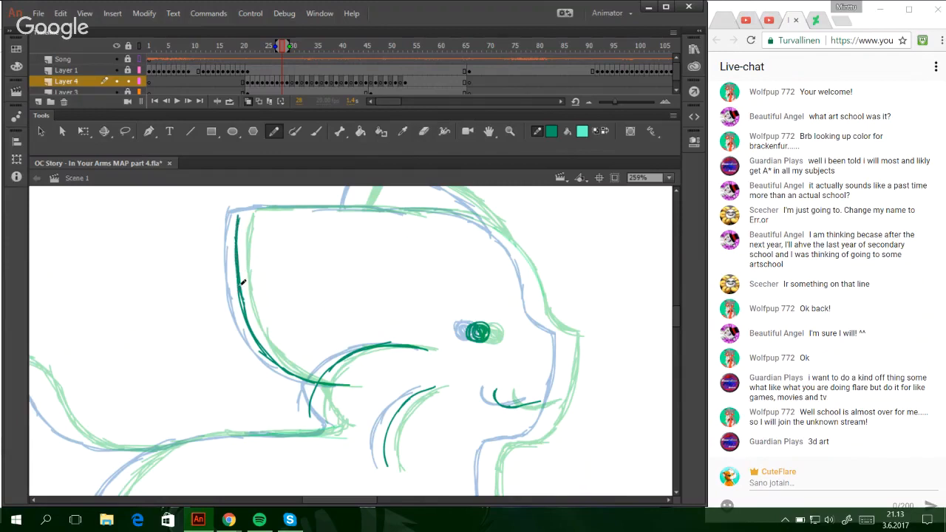
- Draw the near ear's top edge on frame 28 from the ear tip toward the top of the head
mouse_move(239, 215)
mouse_down()
mouse_move(326, 203)
mouse_move(396, 210)
mouse_up()
key(ctrl+z)
key(ctrl+z)
drag(316, 206, 409, 219)
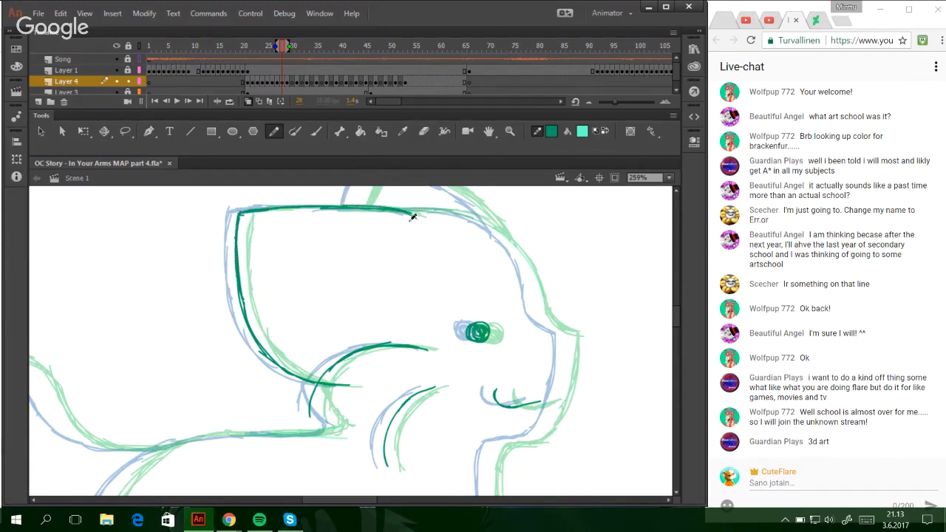
- Draw the short nape line below the near ear and the forehead profile down to the nose tip on frame 28
drag(319, 387, 342, 424)
mouse_move(403, 209)
mouse_down()
mouse_move(462, 213)
mouse_move(507, 235)
mouse_move(532, 297)
mouse_move(560, 328)
mouse_up()
key(ctrl+z)
key(ctrl+z)
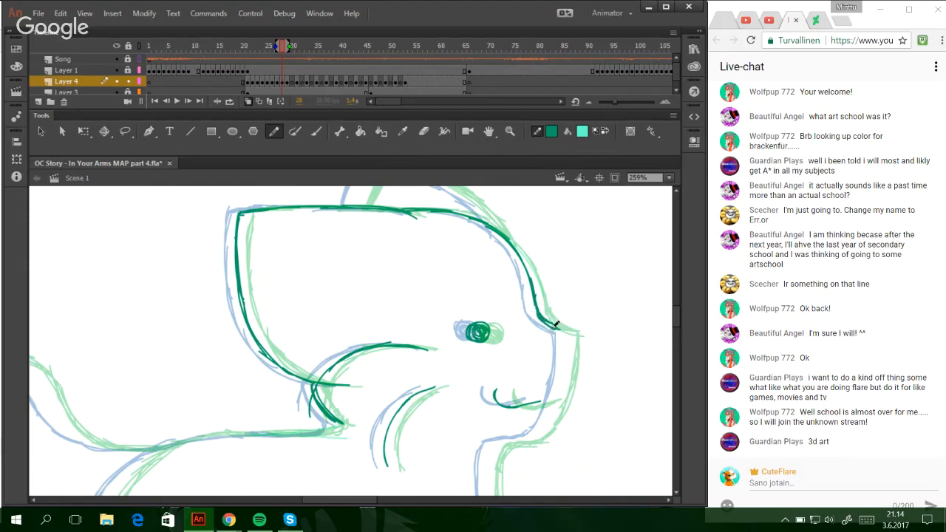
drag(677, 316, 676, 325)
key(ctrl+z)
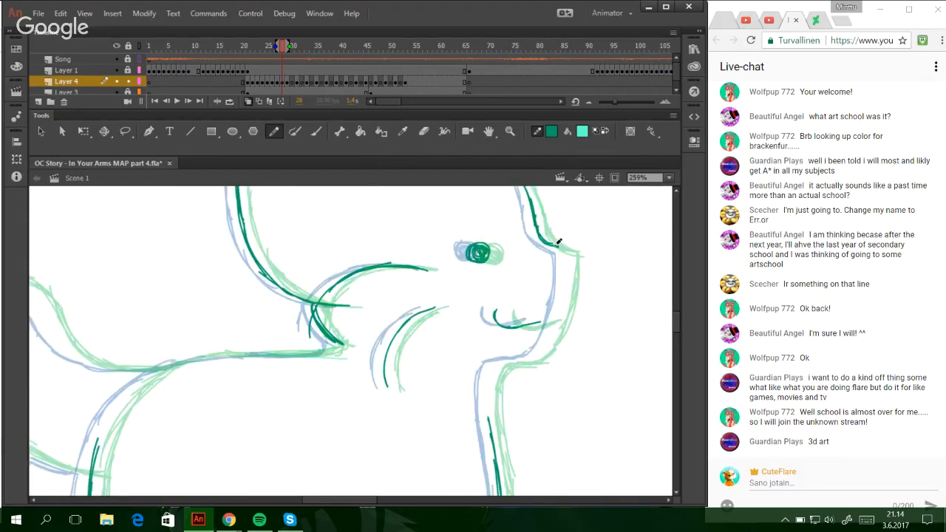
drag(536, 228, 565, 252)
key(ctrl+z)
- Draw the front of the neck, the chin and the muzzle up to the nose tip on frame 28
drag(493, 440, 488, 375)
mouse_move(490, 424)
mouse_down()
mouse_move(489, 377)
mouse_move(519, 356)
mouse_move(560, 278)
mouse_up()
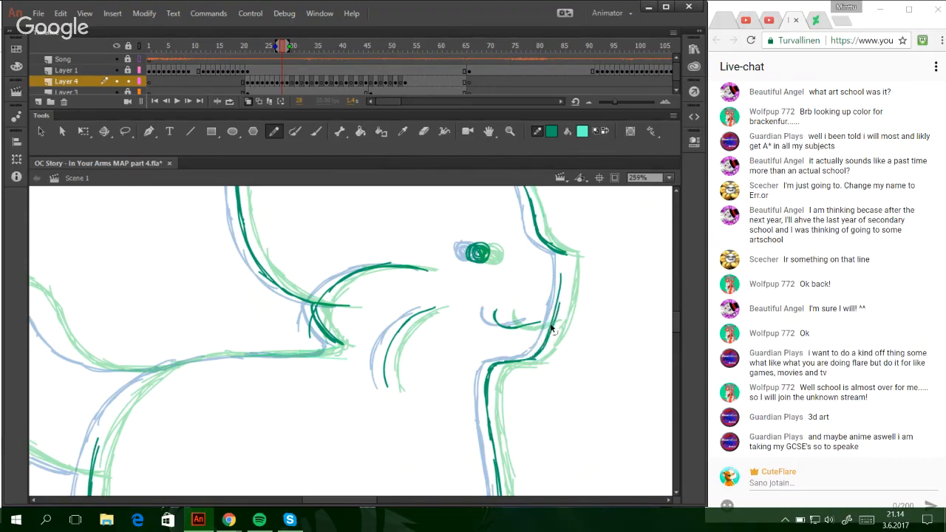
drag(547, 340, 568, 267)
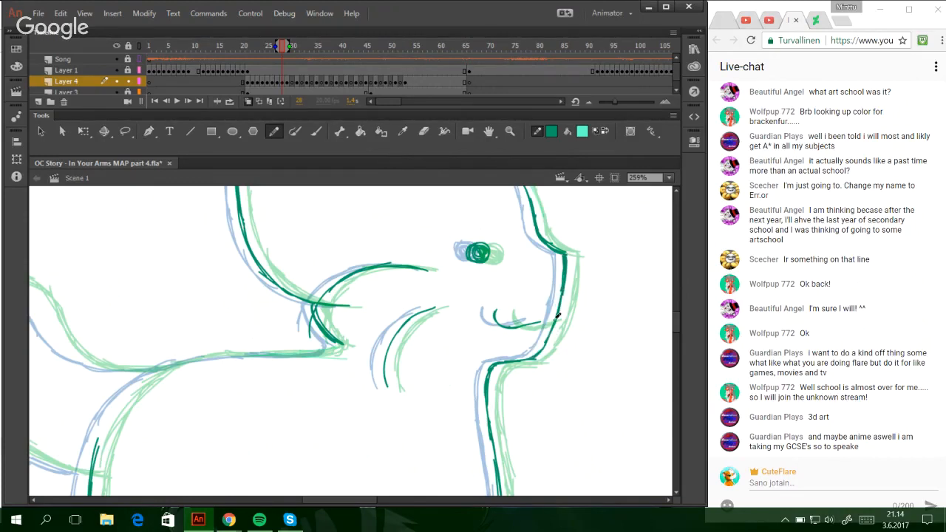
- Draw the rump and back line on frame 28 from above the near hind leg to the nape below the ear
drag(347, 503, 318, 502)
mouse_move(331, 462)
mouse_down()
mouse_move(360, 397)
mouse_move(368, 398)
mouse_up()
key(ctrl+z)
drag(343, 440, 391, 374)
mouse_move(347, 419)
mouse_down()
mouse_move(419, 360)
mouse_move(505, 354)
mouse_up()
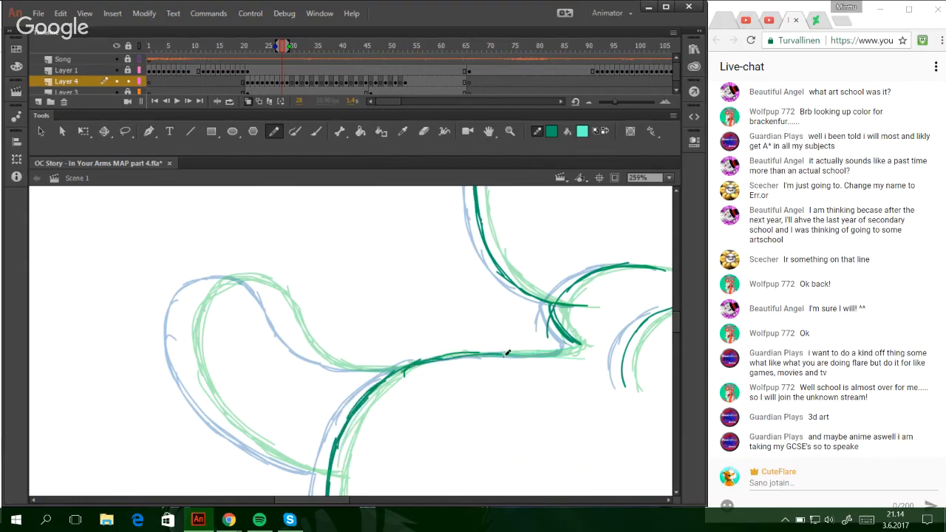
key(ctrl+z)
drag(412, 368, 569, 344)
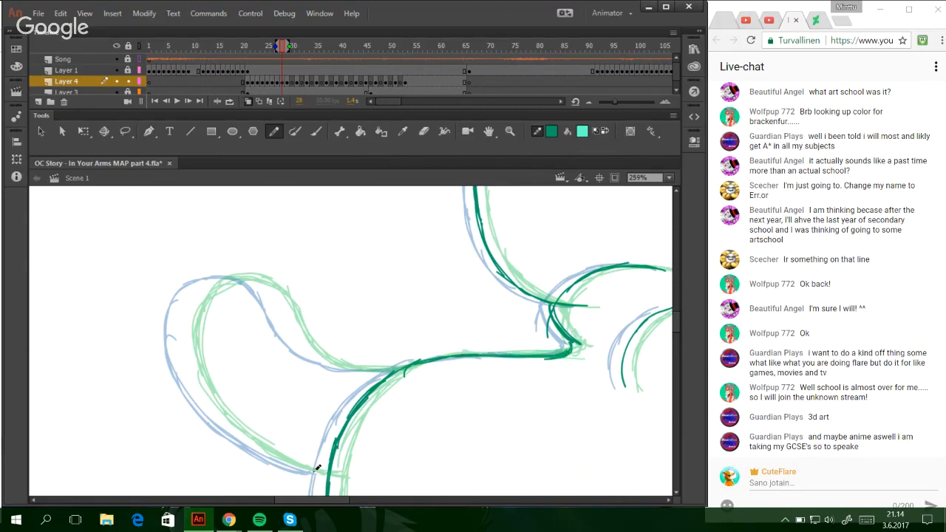
- Draw the tail outline on frame 28 from the hind leg around the rounded tip and back to the rump
scroll(310, 469, down, 5)
drag(674, 339, 673, 308)
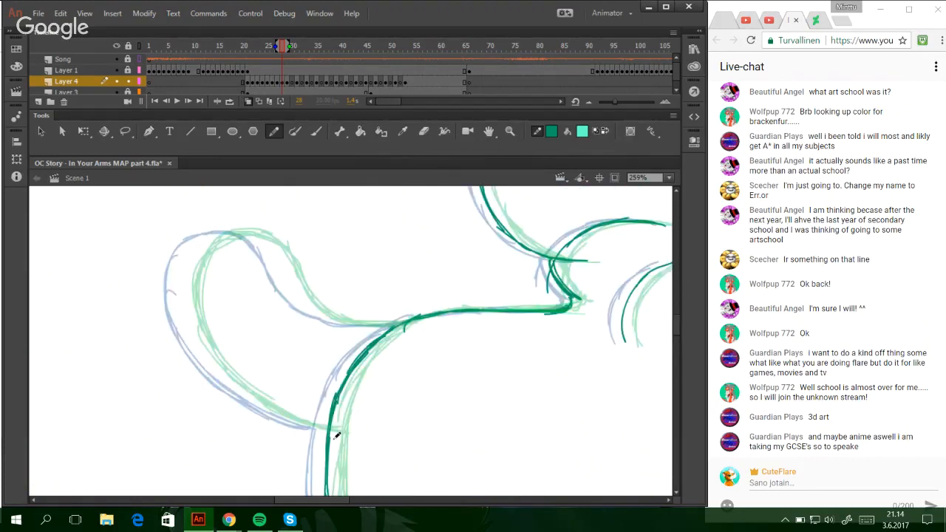
drag(336, 436, 236, 398)
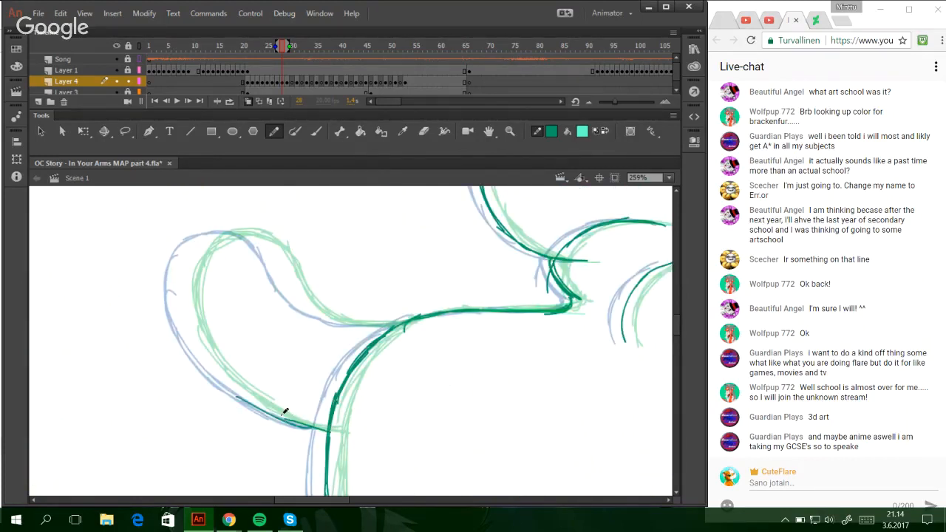
key(ctrl+z)
drag(310, 429, 225, 381)
mouse_move(278, 416)
mouse_down()
mouse_move(196, 342)
mouse_move(185, 256)
mouse_up()
mouse_move(180, 303)
mouse_down()
mouse_move(205, 234)
mouse_move(220, 226)
mouse_move(255, 231)
mouse_move(338, 316)
mouse_move(399, 324)
mouse_up()
key(ctrl+z)
key(ctrl+z)
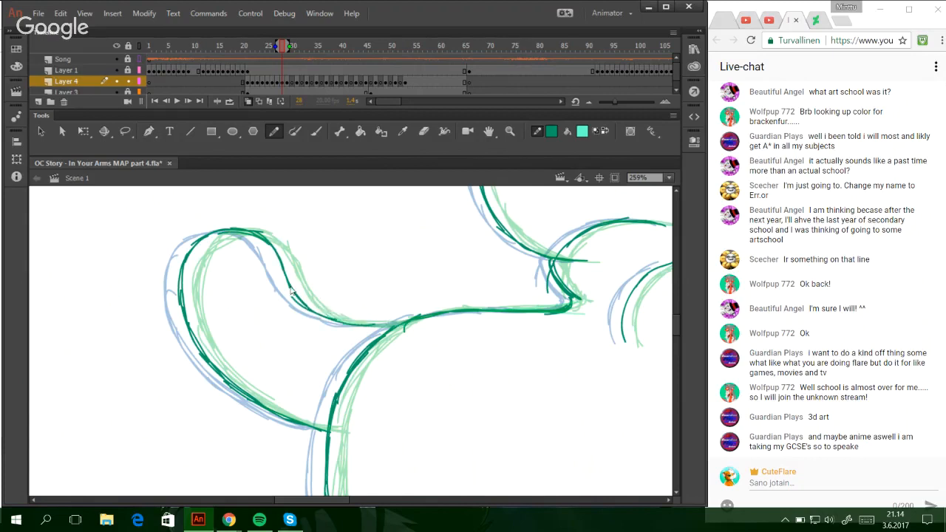
mouse_move(295, 290)
mouse_down()
mouse_move(374, 328)
mouse_move(402, 321)
mouse_up()
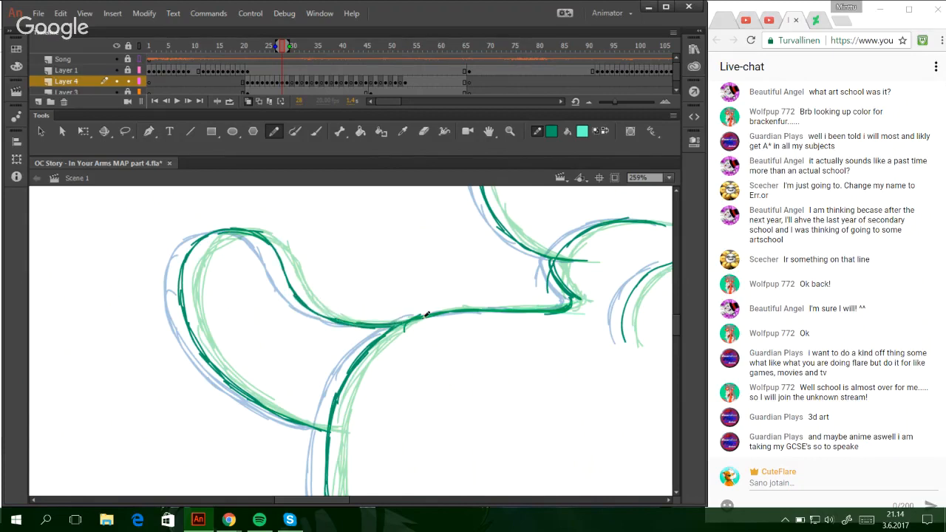
- Draw the far ear above the head on frame 28
drag(320, 502, 361, 505)
drag(676, 325, 675, 314)
mouse_move(288, 246)
mouse_down()
mouse_move(309, 197)
mouse_move(408, 245)
mouse_up()
- Draw the near ear's rear and top edges and the filled eye on frame 30
click(292, 81)
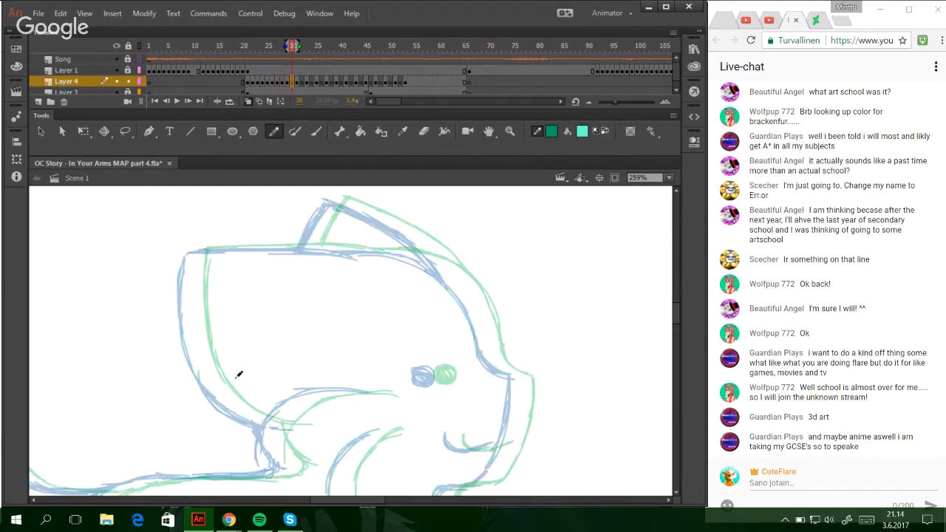
mouse_move(298, 426)
mouse_down()
mouse_move(226, 393)
mouse_move(197, 344)
mouse_move(192, 305)
mouse_up()
drag(204, 362, 194, 265)
mouse_move(195, 325)
mouse_down()
mouse_move(196, 253)
mouse_move(243, 245)
mouse_move(364, 256)
mouse_up()
drag(425, 367, 435, 377)
key(ctrl+z)
- Draw the nape line below the near ear and the forehead profile down to the nose tip on frame 30
drag(271, 439, 296, 462)
drag(272, 433, 300, 467)
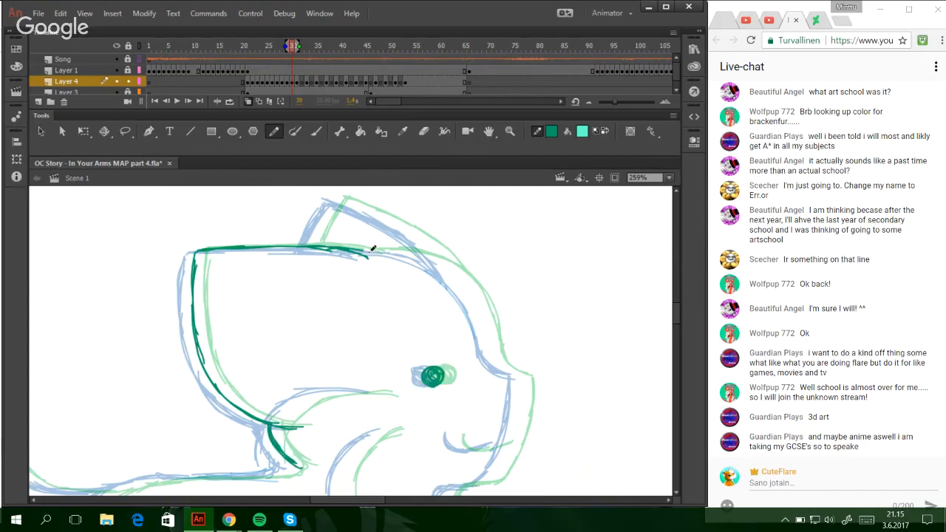
mouse_move(373, 249)
mouse_down()
mouse_move(438, 266)
mouse_move(482, 314)
mouse_move(480, 303)
mouse_move(520, 371)
mouse_up()
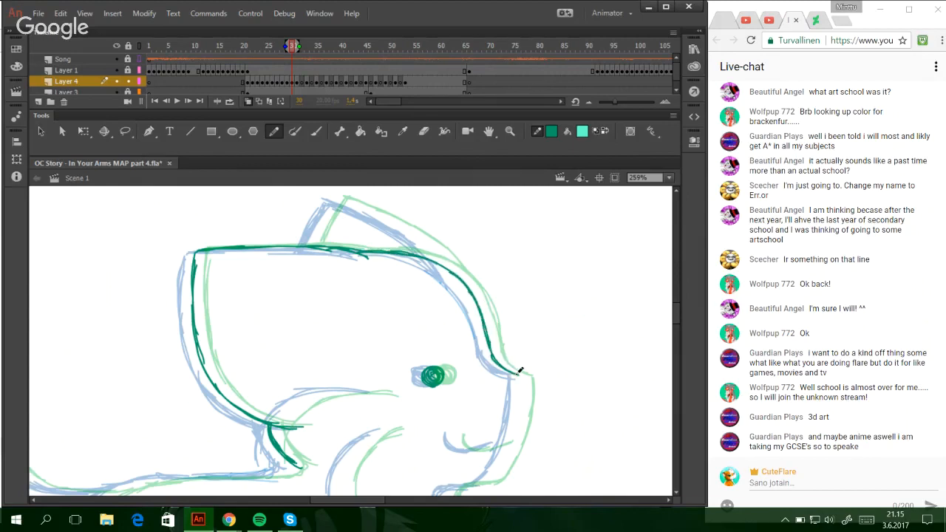
- Draw the far ear on frame 30, rising from the near ear's top edge and sloping down to the forehead
mouse_move(312, 246)
mouse_down()
mouse_move(340, 198)
mouse_move(393, 222)
mouse_up()
key(ctrl+z)
drag(339, 200, 435, 249)
drag(392, 220, 448, 263)
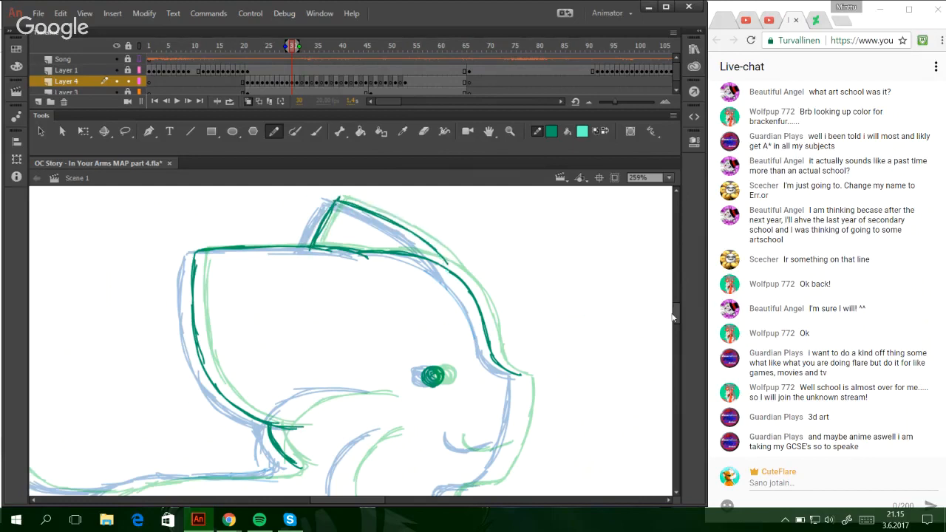
- Draw the mouth on frame 30 and the profile from the nose tip around the chin and down the neck
scroll(672, 326, down, 3)
drag(454, 297, 482, 313)
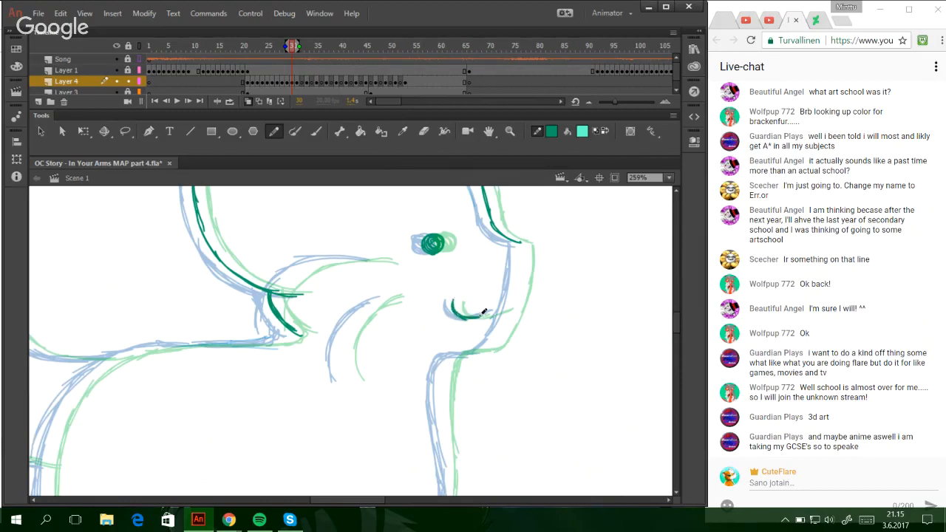
mouse_move(521, 241)
mouse_down()
mouse_move(516, 299)
mouse_move(490, 349)
mouse_move(454, 351)
mouse_move(451, 470)
mouse_up()
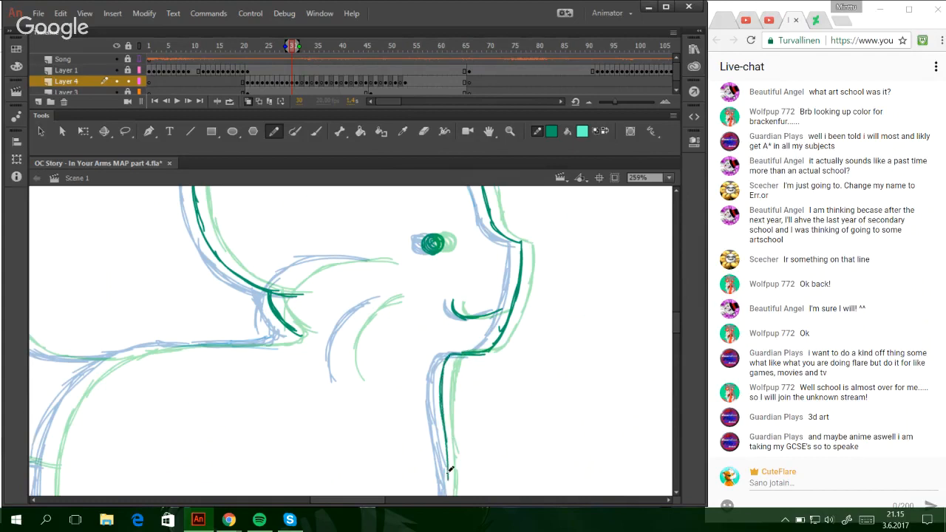
drag(443, 412, 446, 510)
- Draw the rump and back line on frame 30 from the hind leg up and across to the nape
drag(358, 503, 346, 506)
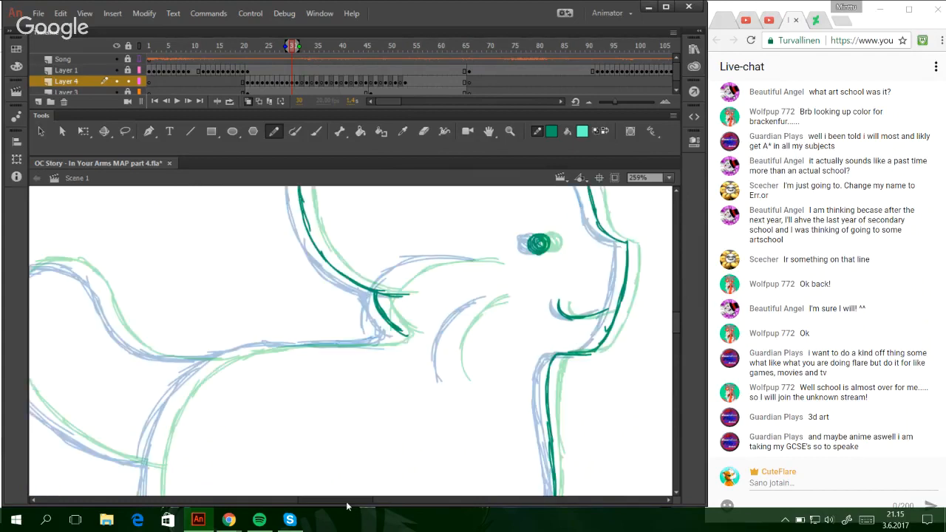
scroll(566, 312, down, 3)
drag(177, 470, 168, 388)
key(ctrl+z)
drag(179, 471, 169, 373)
mouse_move(175, 452)
mouse_down()
mouse_move(180, 337)
mouse_move(214, 271)
mouse_move(245, 249)
mouse_move(380, 250)
mouse_move(409, 236)
mouse_up()
key(ctrl+z)
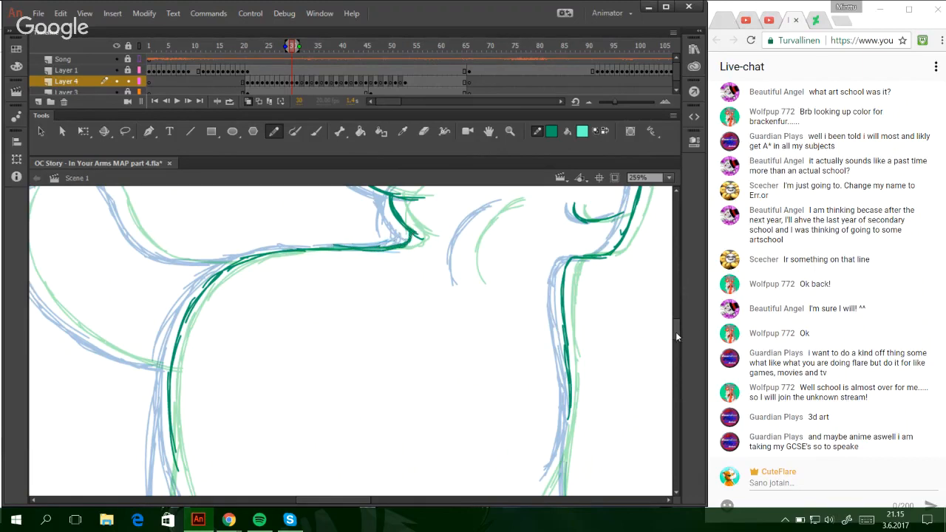
- Draw the near front leg and paw on frame 30, continuing the outer edge up to the chest line
scroll(675, 335, down, 3)
mouse_move(348, 414)
mouse_down()
mouse_move(376, 465)
mouse_move(423, 480)
mouse_move(416, 476)
mouse_move(464, 468)
mouse_move(565, 324)
mouse_up()
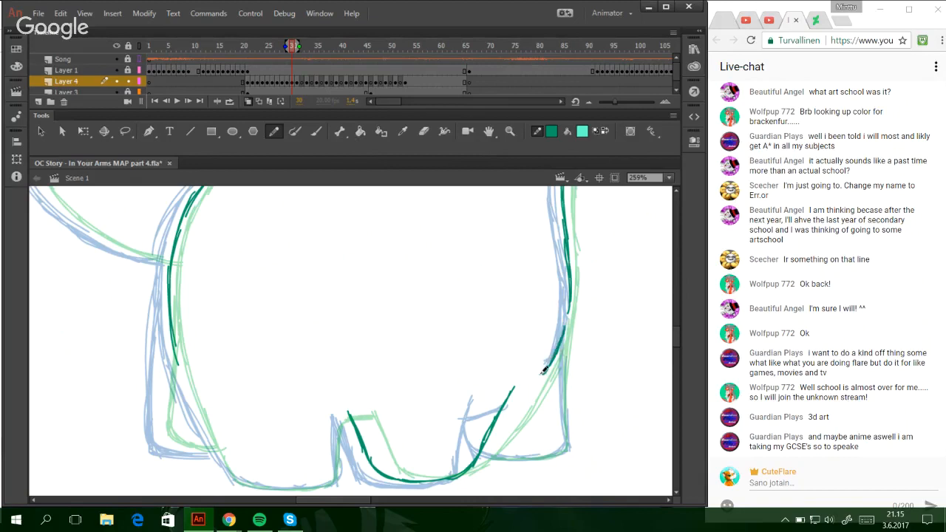
drag(542, 373, 569, 303)
drag(559, 336, 568, 260)
- Draw the near hind leg with its paw and short belly line on frame 30, plus the far hind foot behind it
drag(376, 502, 339, 507)
drag(312, 342, 373, 476)
mouse_move(349, 448)
mouse_down()
mouse_move(374, 479)
mouse_move(419, 488)
mouse_move(468, 483)
mouse_move(475, 460)
mouse_move(472, 478)
mouse_move(476, 441)
mouse_up()
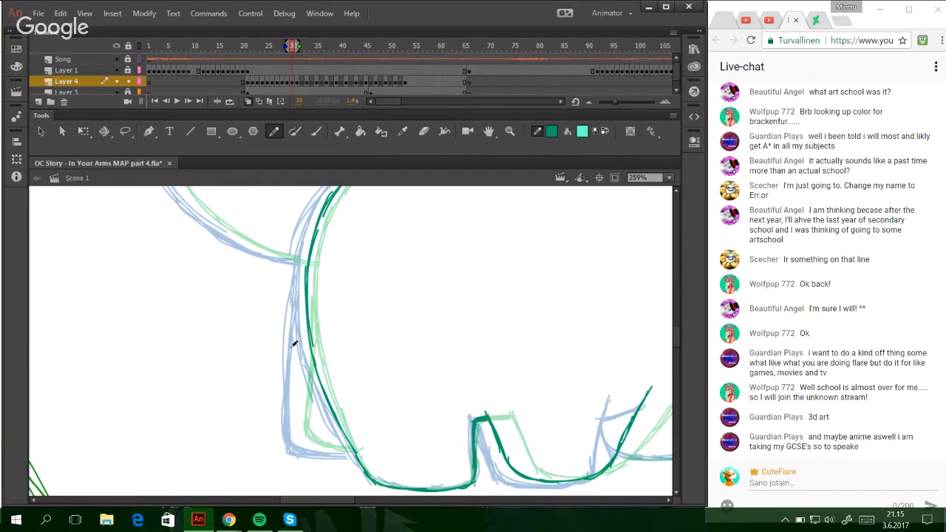
mouse_move(306, 296)
mouse_down()
mouse_move(303, 437)
mouse_move(298, 424)
mouse_move(334, 448)
mouse_move(299, 438)
mouse_move(359, 447)
mouse_up()
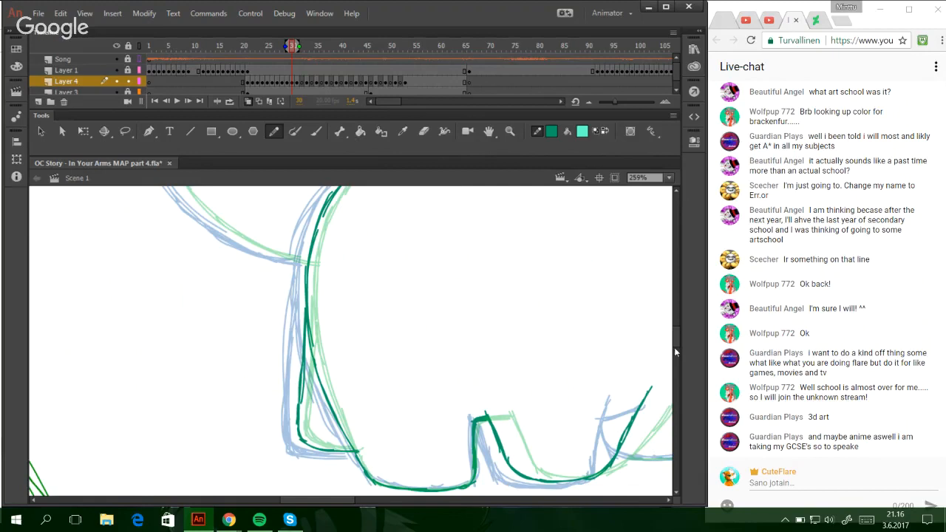
- Draw the tail's upper edge, rounded tip and upper part of its outer edge on frame 30, starting from the rump
drag(674, 353, 675, 327)
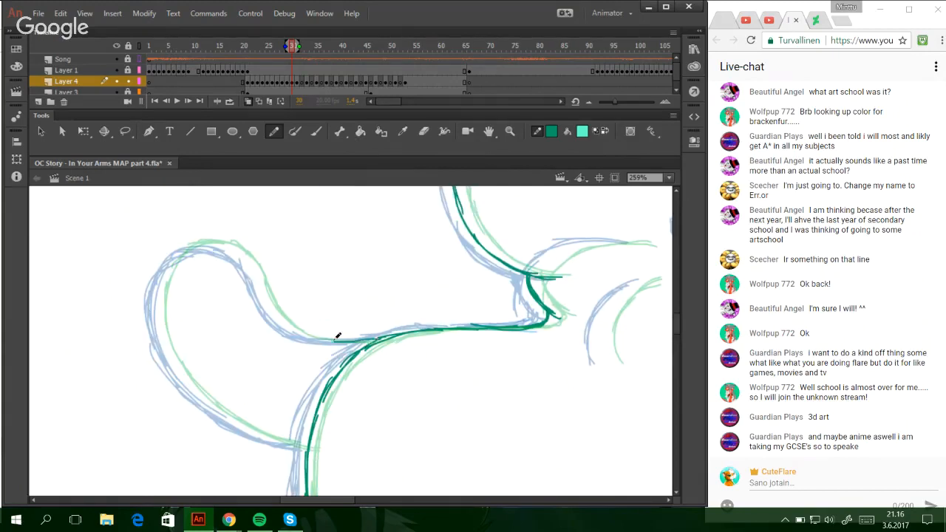
key(ctrl+z)
mouse_move(386, 337)
mouse_down()
mouse_move(324, 336)
mouse_move(207, 244)
mouse_move(236, 251)
mouse_move(180, 253)
mouse_move(165, 285)
mouse_up()
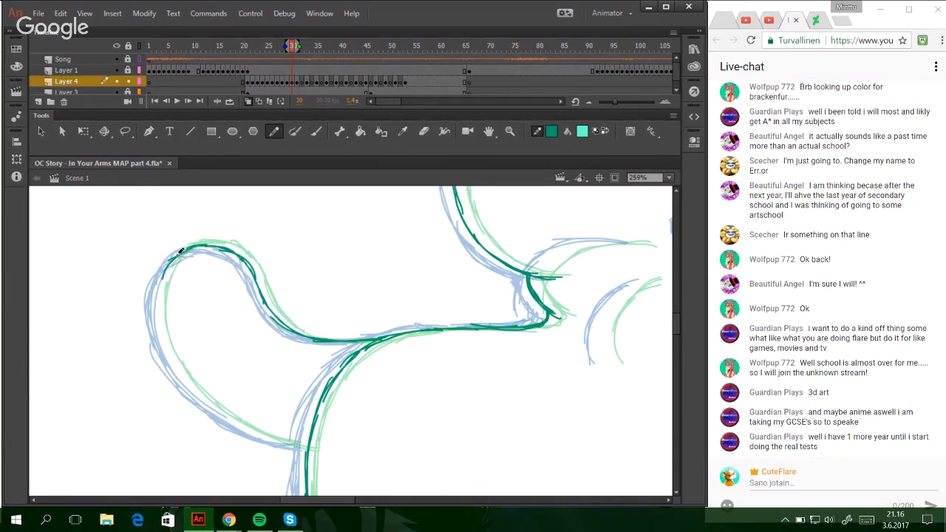
mouse_move(177, 254)
mouse_down()
mouse_move(163, 285)
mouse_move(162, 314)
mouse_up()
key(ctrl+z)
mouse_move(171, 267)
mouse_down()
mouse_move(157, 349)
mouse_move(160, 299)
mouse_move(175, 357)
mouse_up()
key(ctrl+z)
drag(161, 309, 198, 385)
drag(165, 339, 214, 404)
- Finish the tail's lower edge to the hind leg and draw the far front leg and its paw on frame 30
mouse_move(180, 375)
mouse_down()
mouse_move(263, 432)
mouse_move(359, 457)
mouse_move(447, 463)
mouse_move(464, 298)
mouse_up()
scroll(674, 315, down, 5)
scroll(359, 489, right, 7)
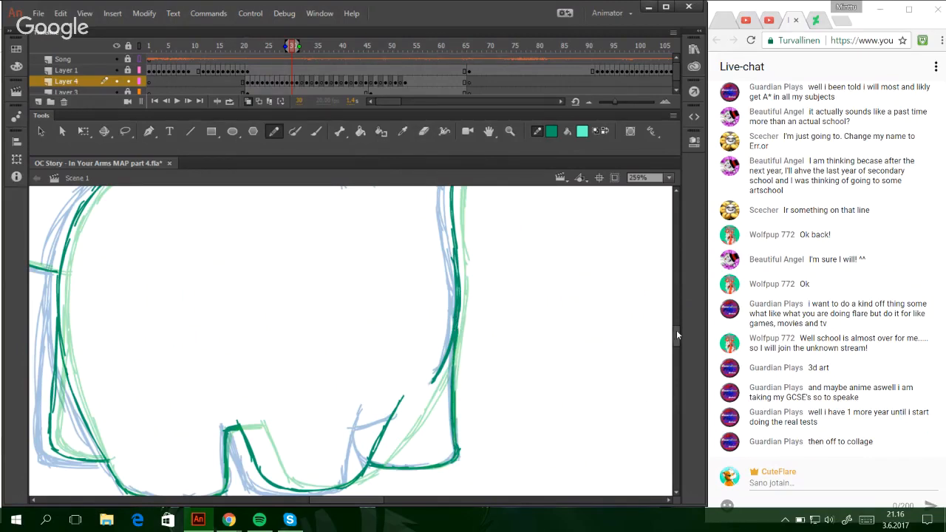
- Draw the two curved cheek lines behind the eye and mouth on frame 30
mouse_move(677, 332)
mouse_down()
mouse_move(677, 340)
mouse_move(677, 317)
mouse_up()
mouse_move(360, 466)
mouse_down()
mouse_move(367, 418)
mouse_move(387, 393)
mouse_move(359, 434)
mouse_move(400, 385)
mouse_up()
key(ctrl+z)
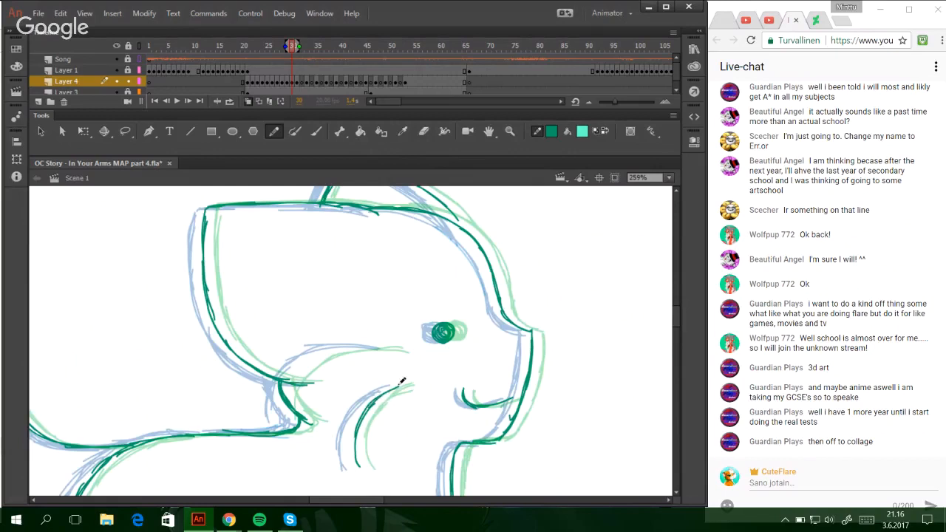
key(ctrl+z)
mouse_move(281, 419)
mouse_down()
mouse_move(309, 357)
mouse_move(290, 384)
mouse_move(332, 348)
mouse_move(400, 351)
mouse_up()
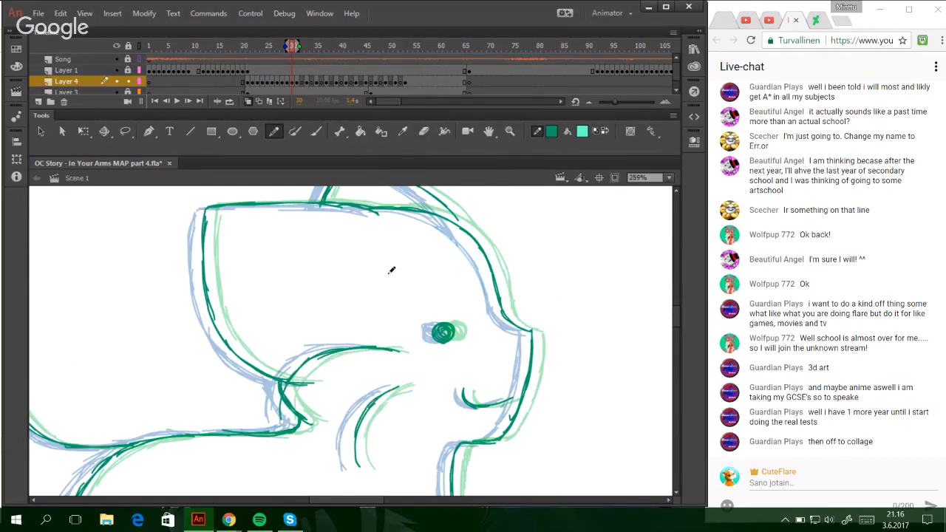
drag(507, 384, 514, 399)
key(Delete)
- Draw the filled eye and the curved mouth on frame 32, midway between the onion-skin sketches
click(304, 84)
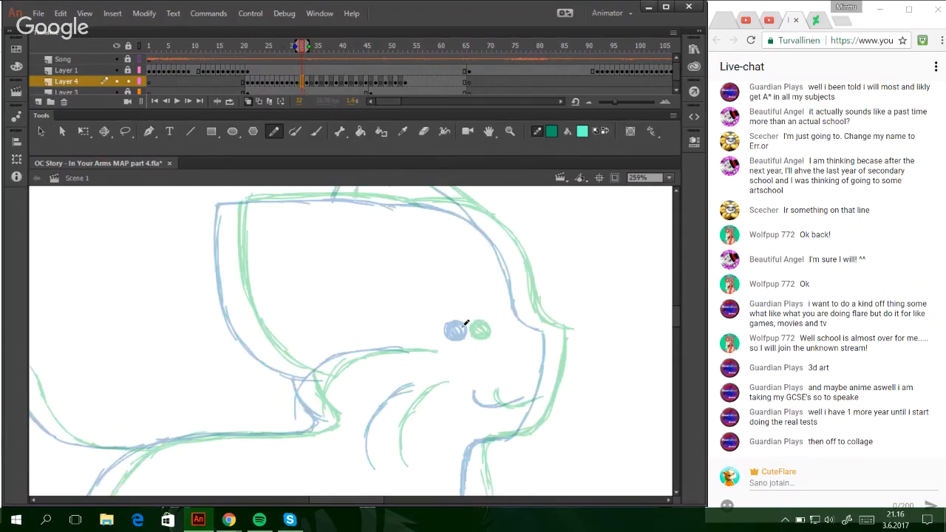
drag(461, 323, 470, 332)
key(ctrl+z)
mouse_move(486, 391)
mouse_down()
mouse_move(489, 404)
mouse_move(533, 396)
mouse_up()
key(ctrl+z)
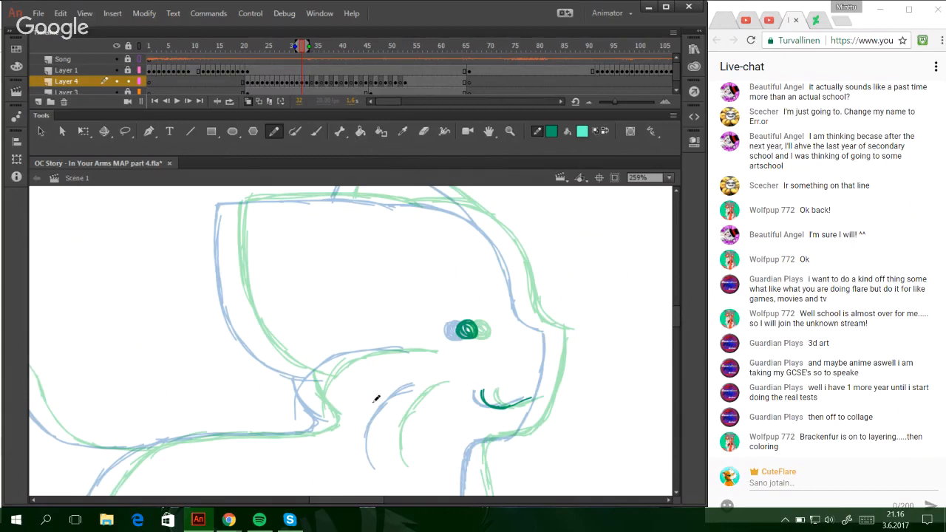
- Draw the lower and upper curved cheek lines on frame 32
mouse_move(390, 467)
mouse_down()
mouse_move(391, 410)
mouse_move(437, 380)
mouse_up()
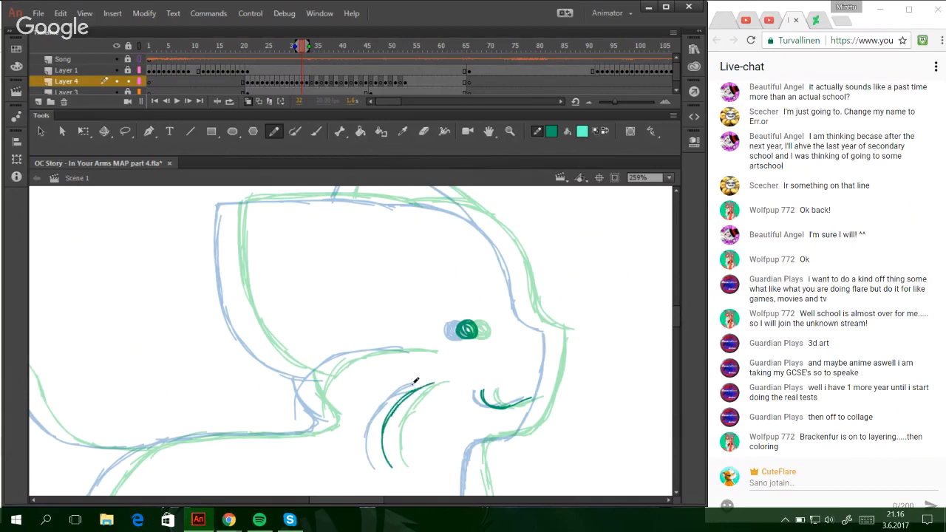
mouse_move(307, 416)
mouse_down()
mouse_move(353, 353)
mouse_move(380, 346)
mouse_move(345, 359)
mouse_move(402, 350)
mouse_up()
key(ctrl+z)
key(ctrl+z)
key(ctrl+z)
drag(335, 362, 392, 348)
drag(330, 364, 434, 348)
key(ctrl+z)
key(ctrl+z)
drag(372, 353, 424, 350)
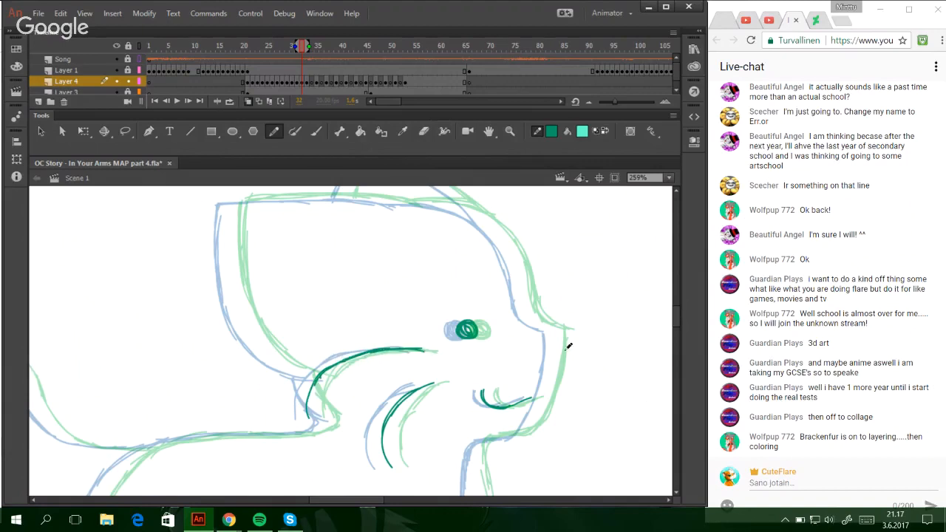
- Draw the near ear's lower and rear edge on frame 32 up to the tip, and begin its top edge
scroll(670, 315, up, 2)
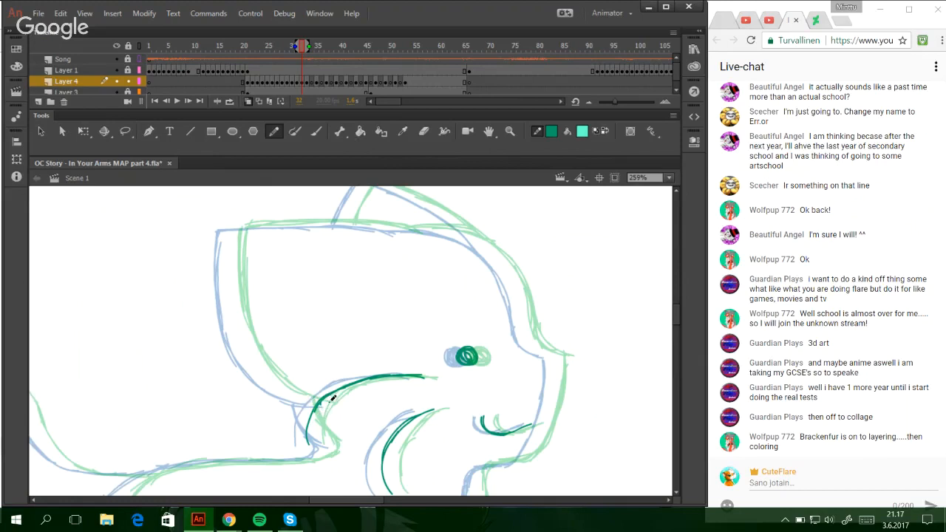
mouse_move(329, 402)
mouse_down()
mouse_move(277, 381)
mouse_move(251, 352)
mouse_up()
drag(277, 390, 237, 316)
drag(259, 368, 232, 293)
key(ctrl+z)
key(ctrl+z)
drag(294, 396, 241, 335)
drag(260, 369, 229, 282)
drag(244, 343, 227, 253)
drag(234, 300, 229, 233)
mouse_move(230, 288)
mouse_down()
mouse_move(230, 230)
mouse_move(351, 224)
mouse_up()
key(ctrl+z)
key(ctrl+z)
key(ctrl+z)
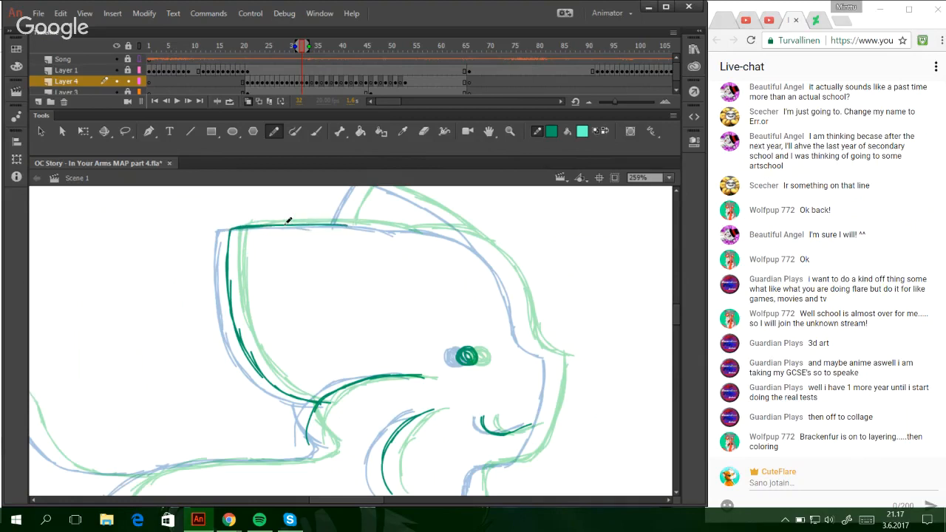
- Draw the top of the head and forehead down to the nose tip on frame 32, plus the nape line below the ear
mouse_move(284, 224)
mouse_down()
mouse_move(458, 235)
mouse_move(515, 286)
mouse_move(521, 337)
mouse_move(526, 319)
mouse_move(555, 357)
mouse_up()
drag(526, 328, 556, 359)
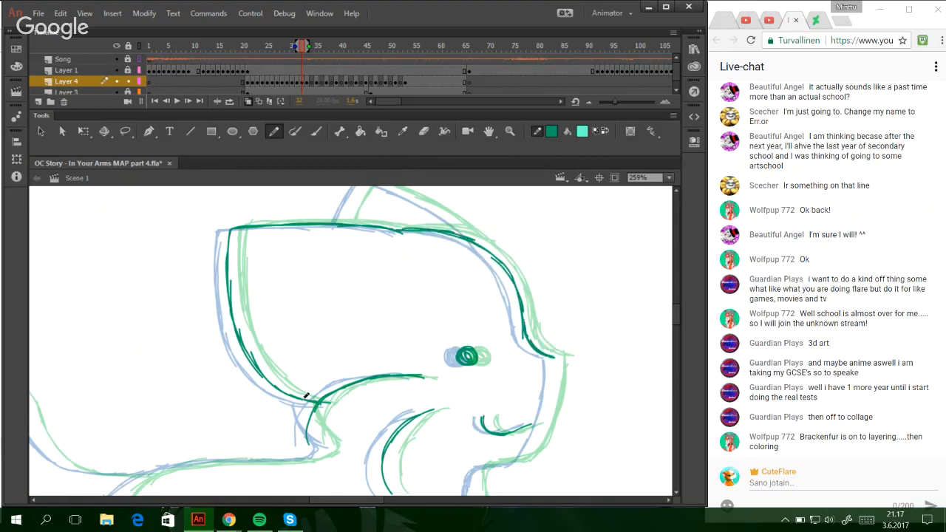
mouse_move(306, 396)
mouse_down()
mouse_move(323, 437)
mouse_move(329, 442)
mouse_up()
- Draw the far ear on frame 32, from the near ear's top edge up to a tip and down to the forehead
scroll(669, 317, up, 3)
mouse_move(344, 294)
mouse_down()
mouse_move(365, 248)
mouse_move(442, 282)
mouse_up()
key(ctrl+z)
key(ctrl+z)
mouse_move(365, 250)
mouse_down()
mouse_move(454, 288)
mouse_move(486, 315)
mouse_up()
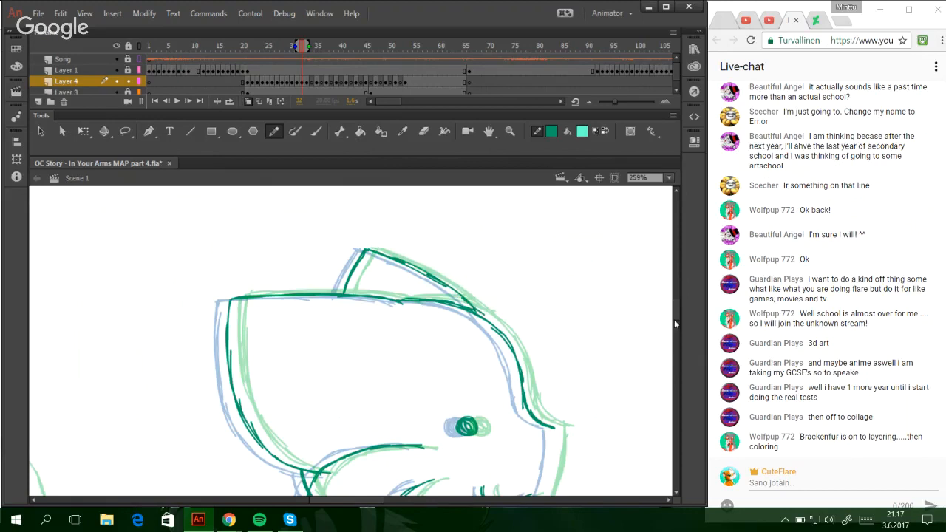
- Draw the front of the muzzle, the chin and the upper chest line on frame 32
scroll(674, 320, down, 5)
mouse_move(544, 365)
mouse_down()
mouse_move(554, 301)
mouse_move(530, 403)
mouse_up()
drag(546, 366, 523, 405)
key(ctrl+z)
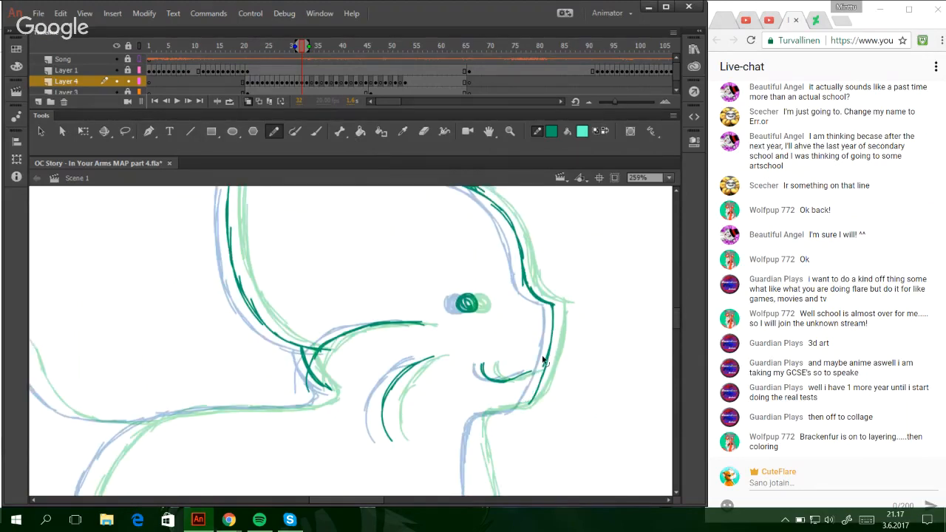
mouse_move(544, 361)
mouse_down()
mouse_move(516, 405)
mouse_move(479, 435)
mouse_move(479, 493)
mouse_up()
- Draw the back line on frame 32 from the nape to the tail base, and curve it down around the rump
drag(373, 501, 334, 503)
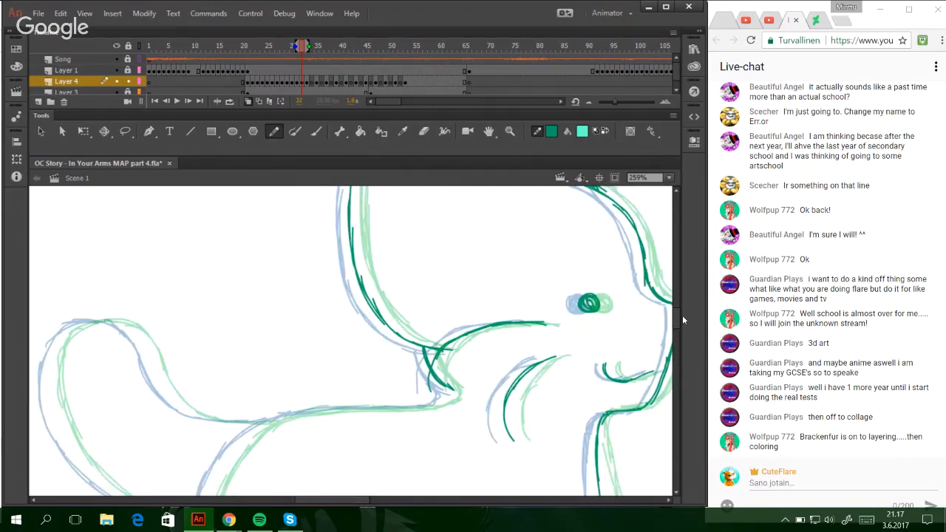
scroll(683, 320, down, 3)
mouse_move(204, 392)
mouse_down()
mouse_move(199, 462)
mouse_move(209, 376)
mouse_move(257, 303)
mouse_move(332, 283)
mouse_move(414, 286)
mouse_move(450, 269)
mouse_up()
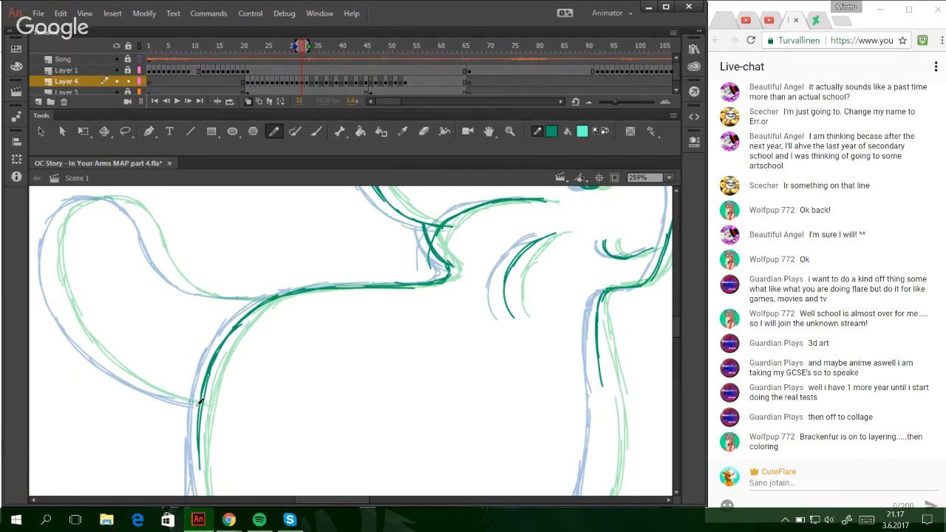
- Draw the tail on frame 32, from its lower base up around the rounded tip and down to the back
mouse_move(199, 404)
mouse_down()
mouse_move(89, 344)
mouse_move(51, 274)
mouse_move(54, 235)
mouse_up()
drag(53, 288, 68, 212)
key(ctrl+z)
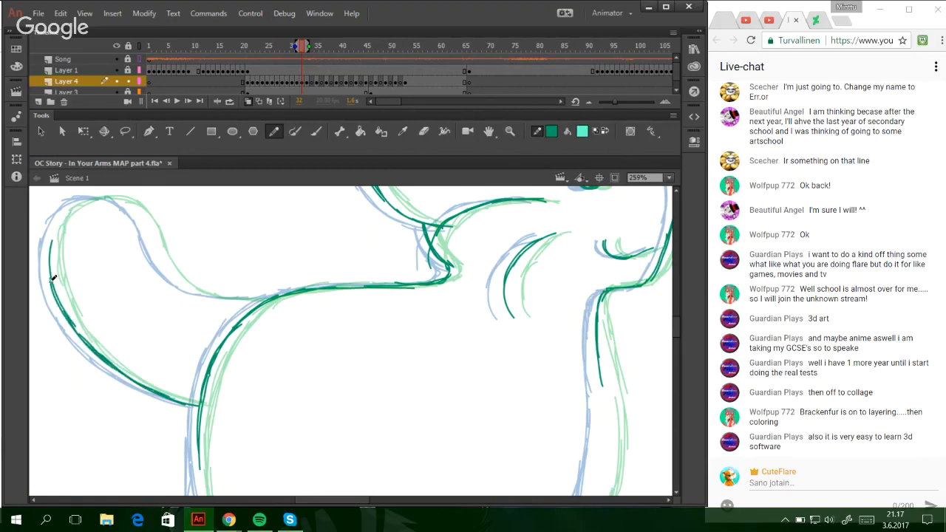
mouse_move(51, 262)
mouse_down()
mouse_move(69, 207)
mouse_move(133, 196)
mouse_move(157, 248)
mouse_move(235, 297)
mouse_up()
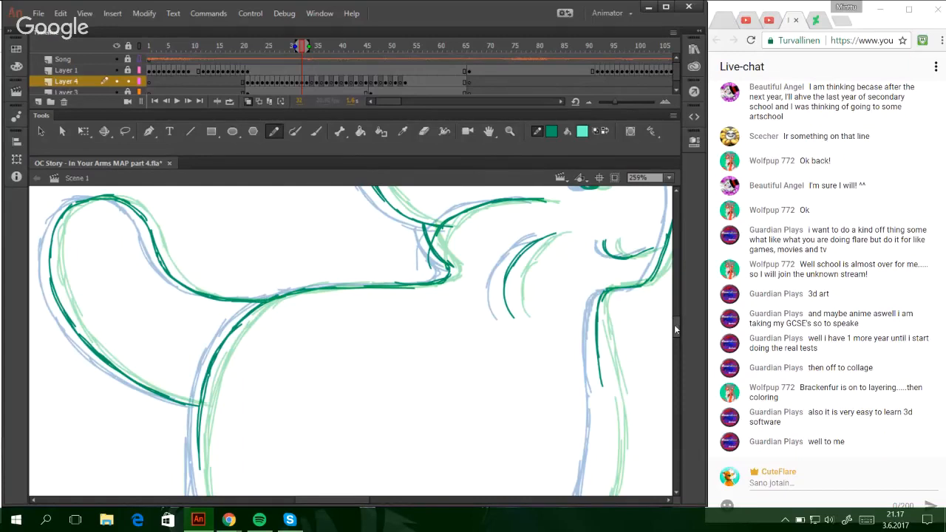
- Draw the inner edge of the near front leg and the underside of its paw on frame 32
mouse_move(674, 324)
mouse_down()
mouse_move(677, 334)
mouse_move(612, 345)
mouse_up()
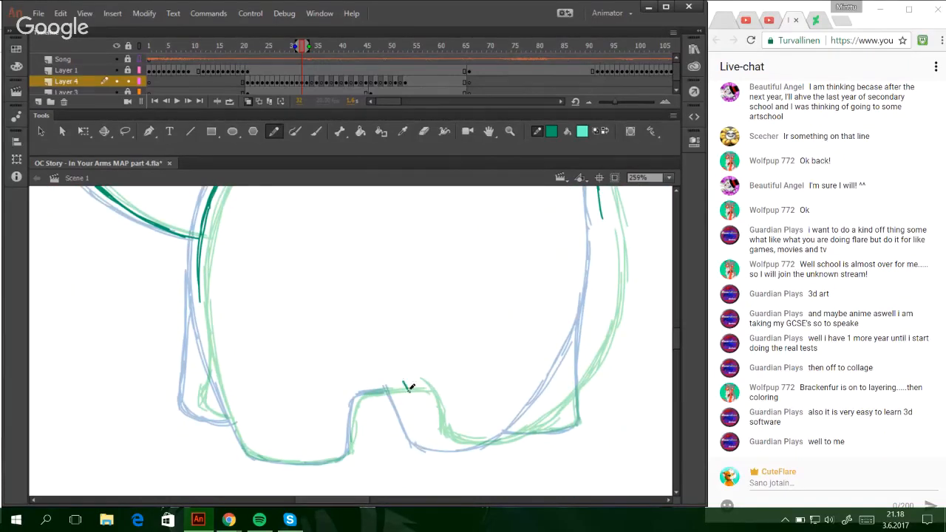
mouse_move(411, 386)
mouse_down()
mouse_move(418, 416)
mouse_move(463, 438)
mouse_move(491, 437)
mouse_up()
mouse_move(422, 427)
mouse_down()
mouse_move(475, 443)
mouse_move(515, 427)
mouse_move(580, 365)
mouse_up()
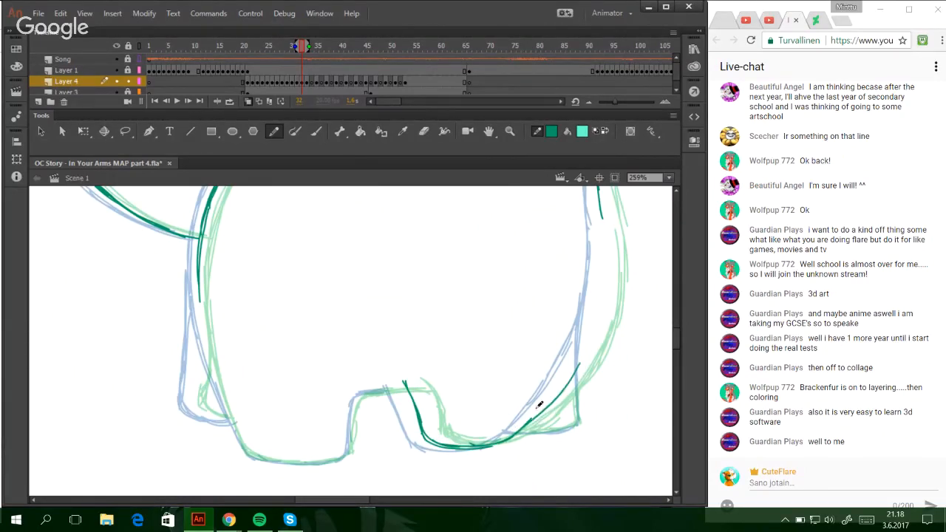
- Draw the lower part of the near front leg's outer curve on frame 32, rising from the paw
drag(538, 411, 592, 340)
key(ctrl+z)
drag(512, 435, 587, 348)
drag(534, 417, 602, 329)
drag(554, 398, 602, 311)
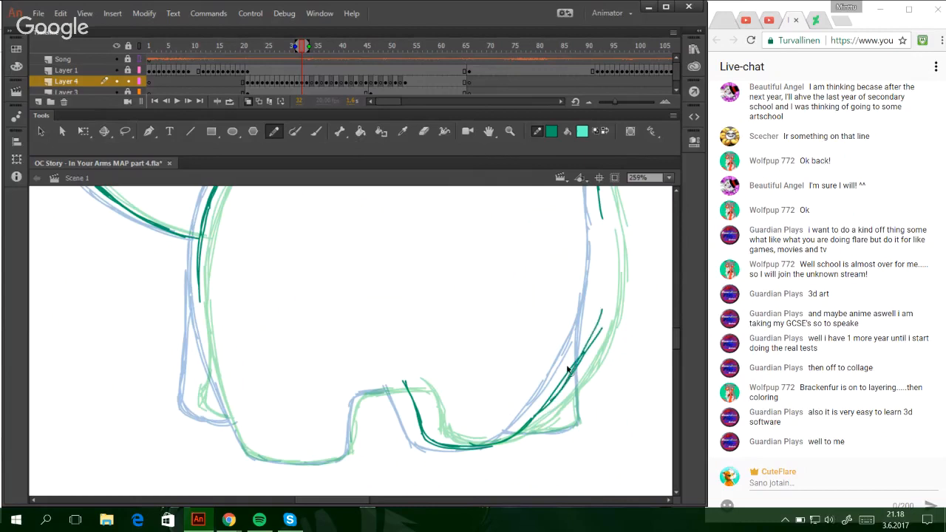
key(ctrl+z)
key(ctrl+z)
drag(525, 430, 595, 336)
drag(554, 395, 604, 294)
key(ctrl+z)
key(ctrl+z)
drag(536, 411, 590, 341)
key(ctrl+z)
drag(558, 397, 600, 311)
drag(566, 373, 605, 281)
key(ctrl+z)
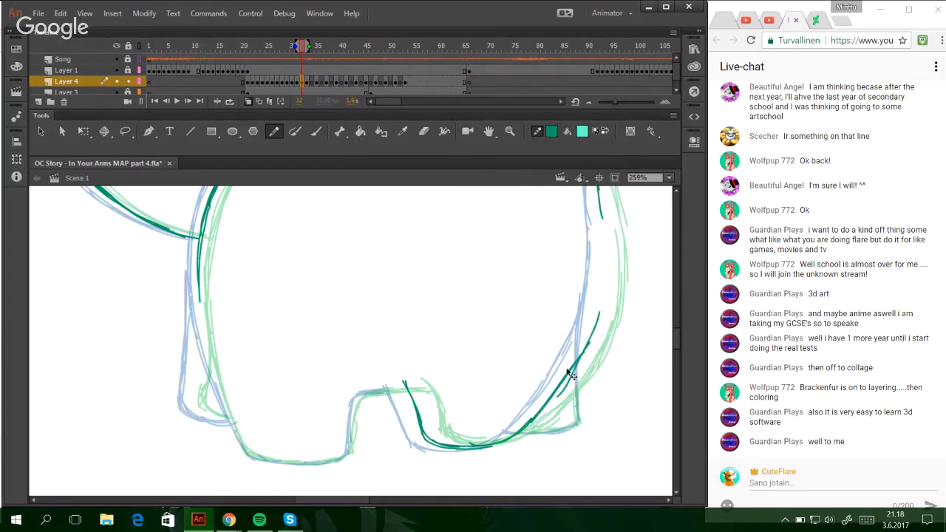
key(ctrl+z)
- Extend the near front leg's outer curve up to the chest line on frame 32, and outline the far front paw
drag(570, 368, 595, 317)
drag(581, 351, 607, 252)
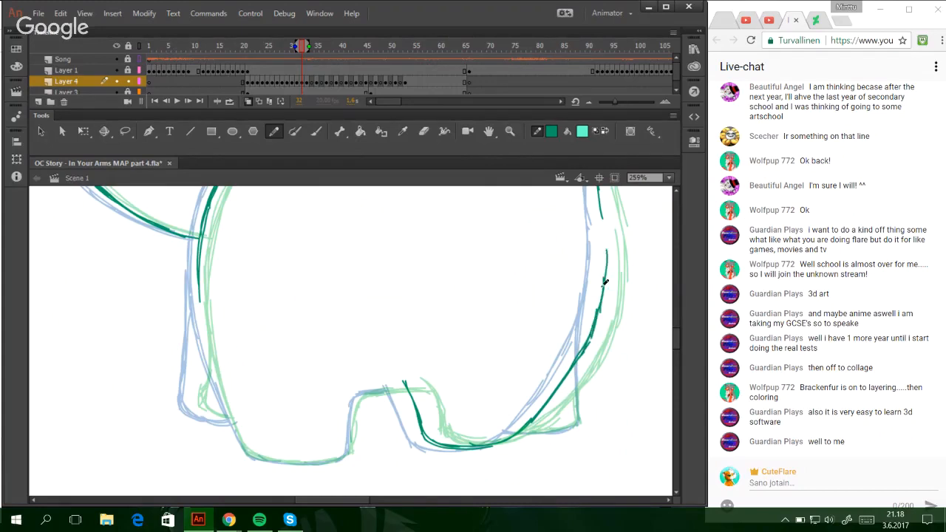
drag(603, 286, 601, 218)
drag(605, 260, 600, 212)
key(ctrl+z)
mouse_move(607, 255)
mouse_down()
mouse_move(601, 209)
mouse_move(608, 251)
mouse_up()
mouse_move(528, 429)
mouse_down()
mouse_move(579, 420)
mouse_move(576, 354)
mouse_up()
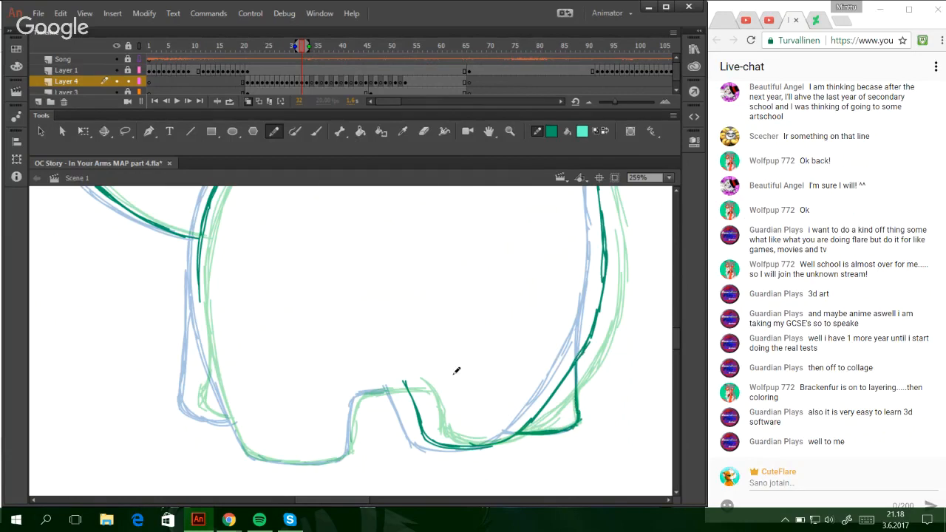
- Draw the near hind leg, its paw and the belly line on frame 32, plus the far hind leg behind it
mouse_move(203, 276)
mouse_down()
mouse_move(209, 256)
mouse_move(220, 388)
mouse_move(244, 449)
mouse_move(325, 461)
mouse_move(346, 446)
mouse_move(352, 406)
mouse_move(375, 390)
mouse_up()
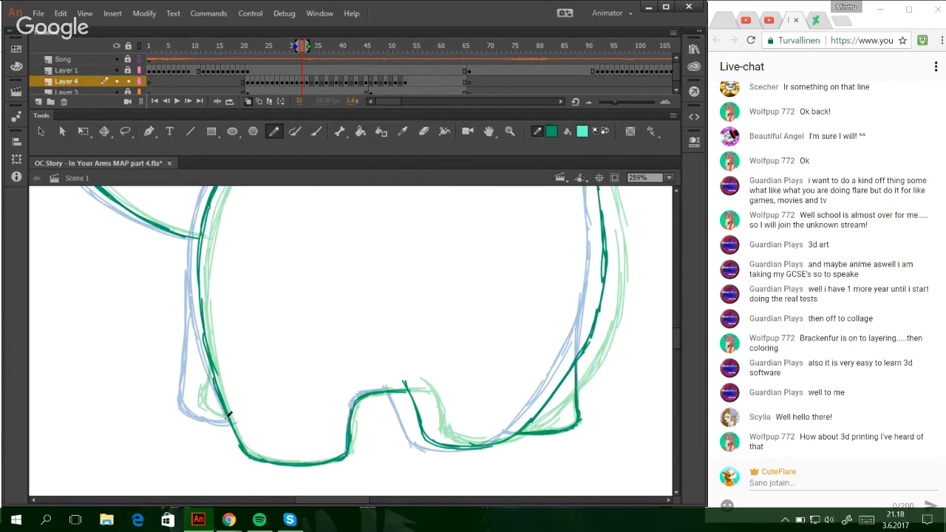
mouse_move(230, 416)
mouse_down()
mouse_move(194, 351)
mouse_move(202, 279)
mouse_up()
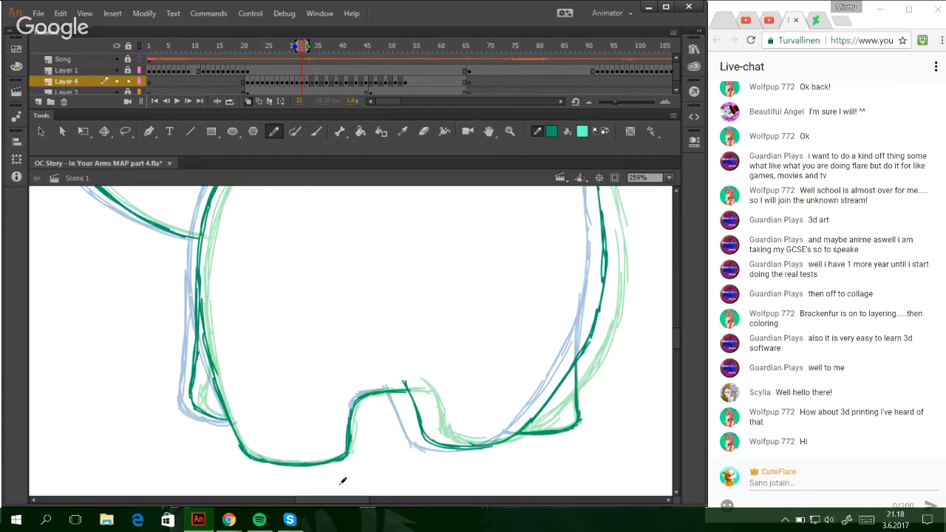
- Go to frame 34 of Layer 4 and draw the eye and the mouth between the onion-skin guides
scroll(628, 346, right, 3)
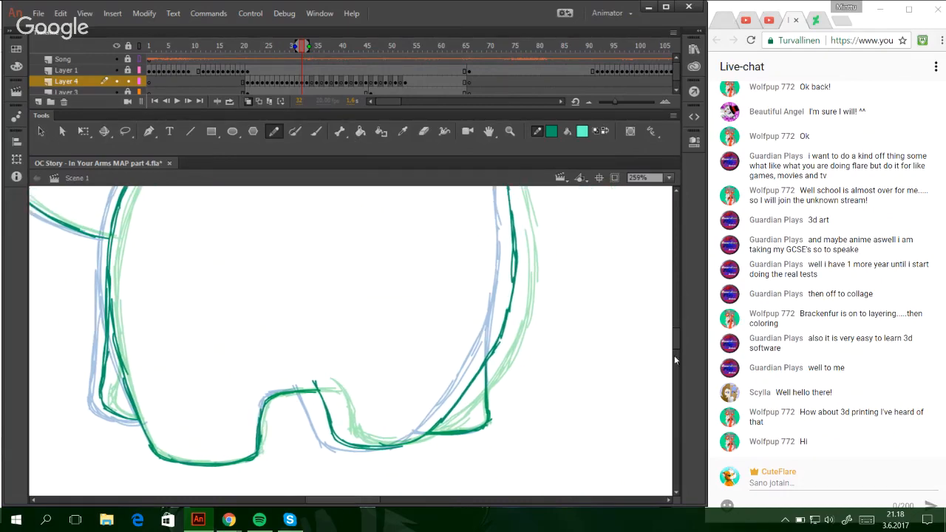
scroll(674, 360, up, 10)
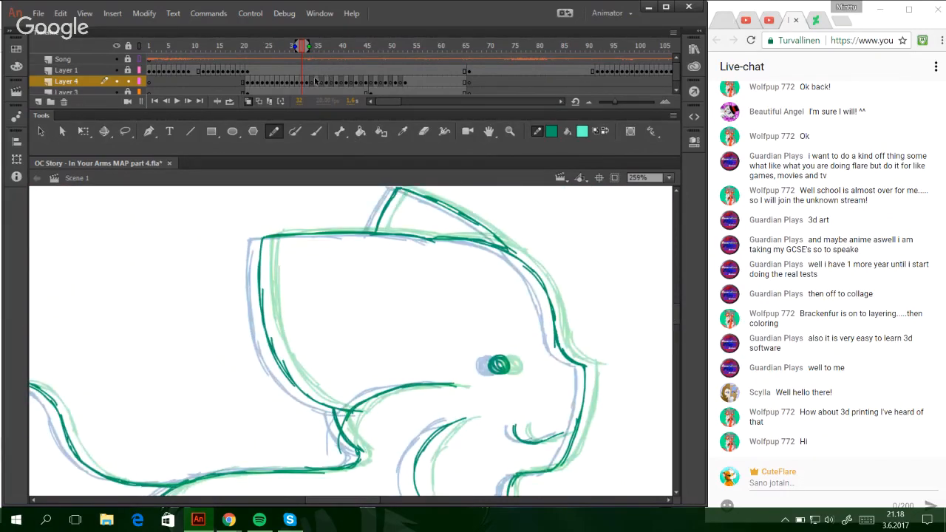
click(314, 81)
drag(519, 356, 523, 365)
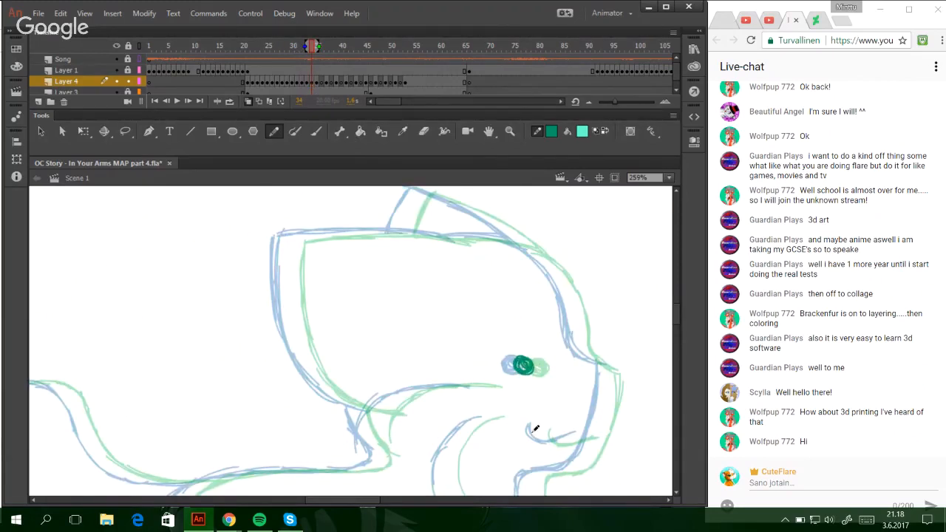
mouse_move(539, 427)
mouse_down()
mouse_move(555, 442)
mouse_move(571, 437)
mouse_up()
key(ctrl+z)
- Draw the lower and upper curved cheek lines on frame 34
drag(674, 320, 674, 323)
mouse_move(449, 473)
mouse_down()
mouse_move(458, 420)
mouse_move(497, 389)
mouse_up()
drag(371, 421, 404, 366)
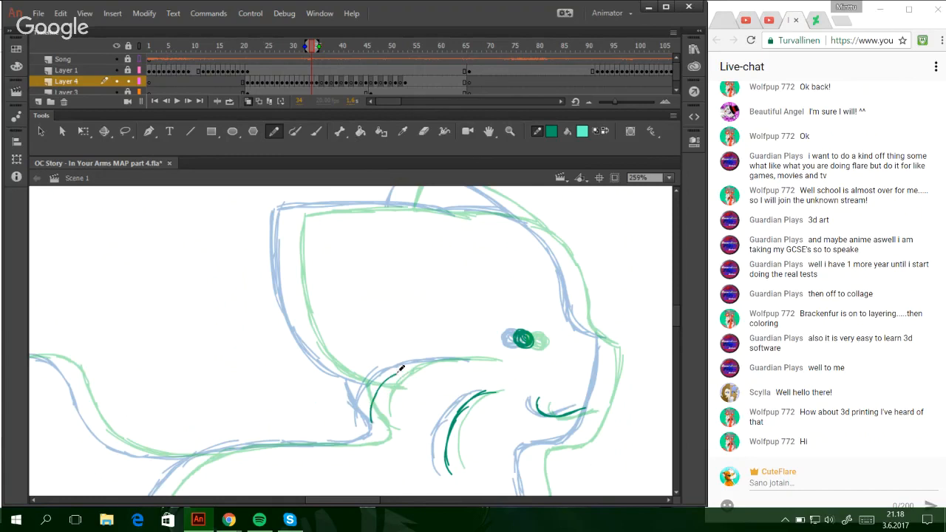
mouse_move(376, 401)
mouse_down()
mouse_move(422, 360)
mouse_move(396, 375)
mouse_move(477, 357)
mouse_up()
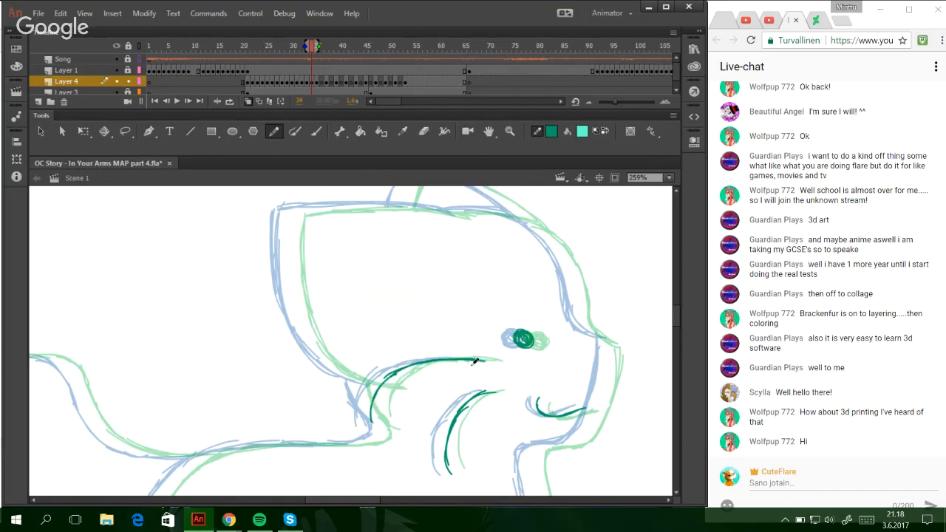
- Draw the near ear's lower and rear edge on frame 34, up toward the ear tip
mouse_move(386, 387)
mouse_down()
mouse_move(325, 358)
mouse_move(303, 301)
mouse_up()
key(ctrl+z)
key(ctrl+z)
key(ctrl+z)
drag(305, 336, 289, 240)
drag(299, 305, 290, 217)
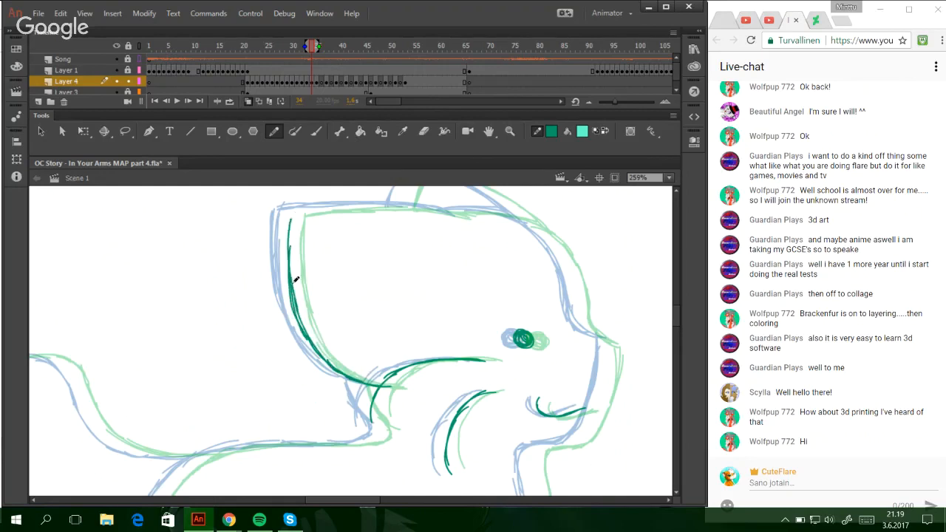
- Close the near ear's tip on frame 34 and draw its top edge toward the head
mouse_move(296, 280)
mouse_down()
mouse_move(293, 210)
mouse_move(354, 204)
mouse_up()
key(ctrl+z)
drag(294, 213, 399, 205)
drag(334, 204, 468, 217)
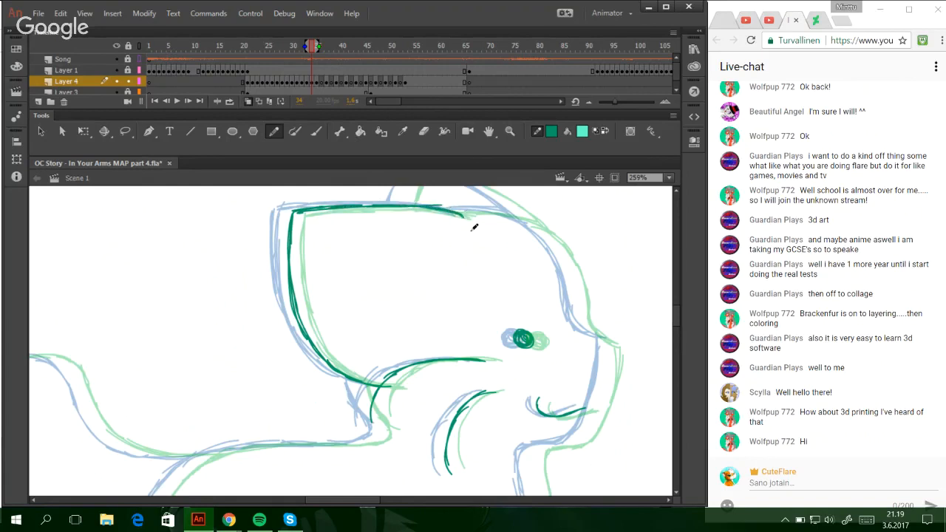
- Draw the nape line below the ear on frame 34, plus the top of the head and forehead down to the nose
drag(357, 385, 371, 418)
drag(356, 383, 391, 426)
mouse_move(489, 213)
mouse_down()
mouse_move(450, 209)
mouse_move(547, 227)
mouse_move(502, 211)
mouse_move(534, 225)
mouse_move(523, 222)
mouse_move(570, 287)
mouse_up()
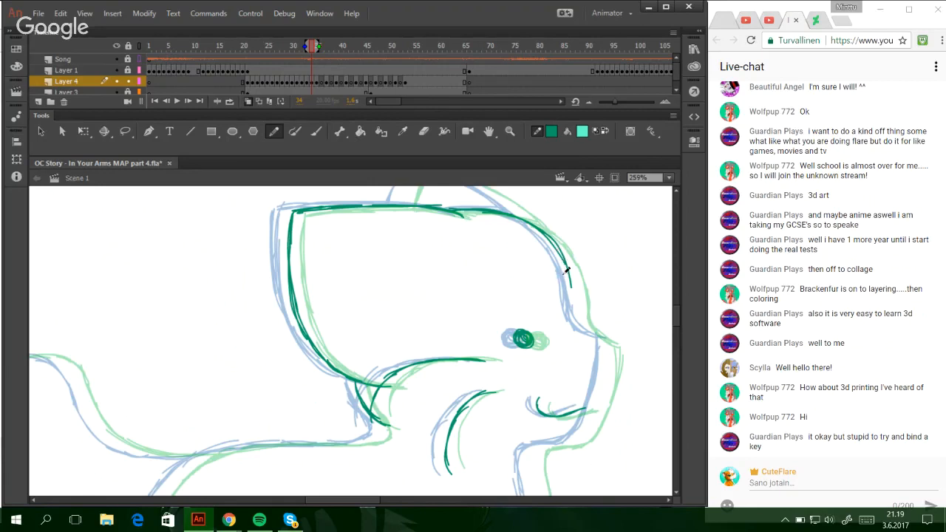
key(ctrl+z)
drag(537, 224, 575, 290)
drag(562, 252, 581, 306)
key(ctrl+z)
drag(562, 258, 591, 323)
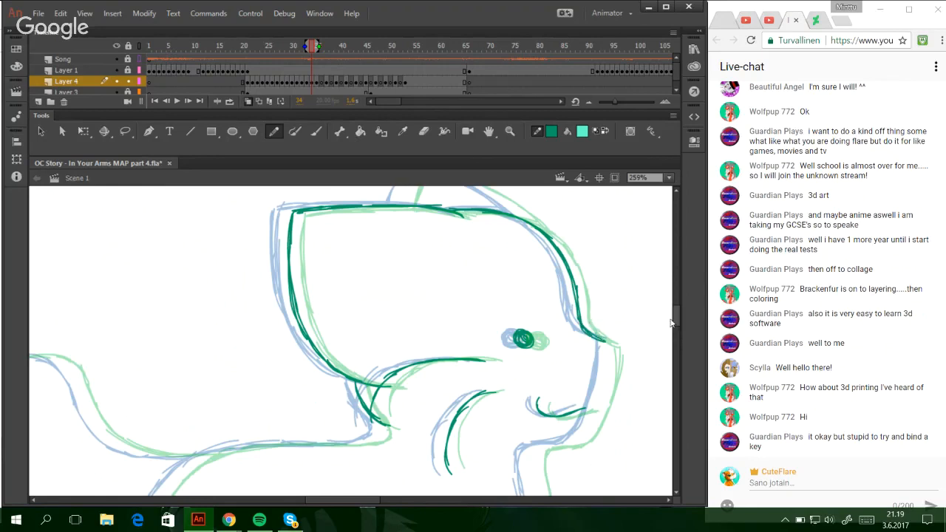
- Draw the far ear on frame 34, from the near ear's top edge up to a tip and down to the forehead
scroll(674, 312, up, 3)
mouse_move(405, 272)
mouse_down()
mouse_move(415, 241)
mouse_move(430, 235)
mouse_move(504, 271)
mouse_up()
key(ctrl+z)
key(ctrl+z)
drag(430, 237, 486, 261)
drag(452, 246, 519, 282)
key(ctrl+z)
drag(462, 244, 540, 295)
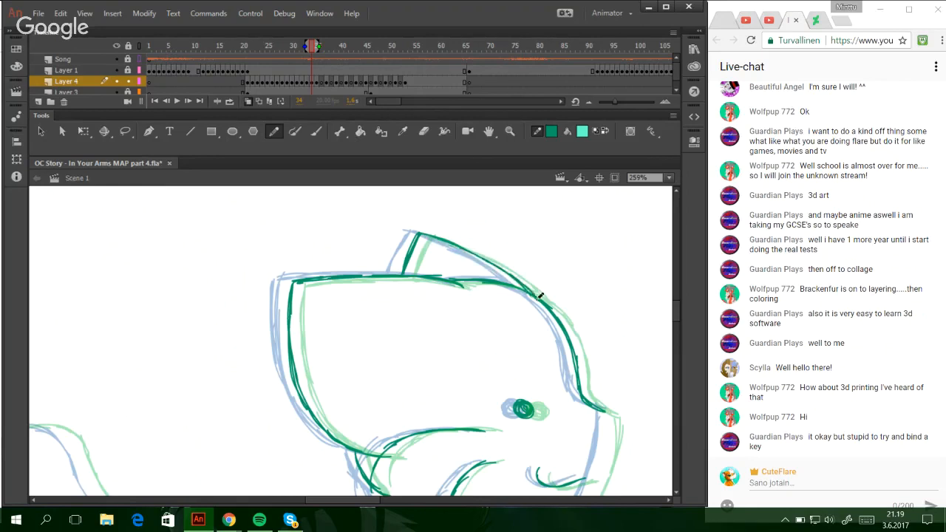
- Draw the rump curve and the back line on frame 34 up to the nape
drag(677, 307, 679, 329)
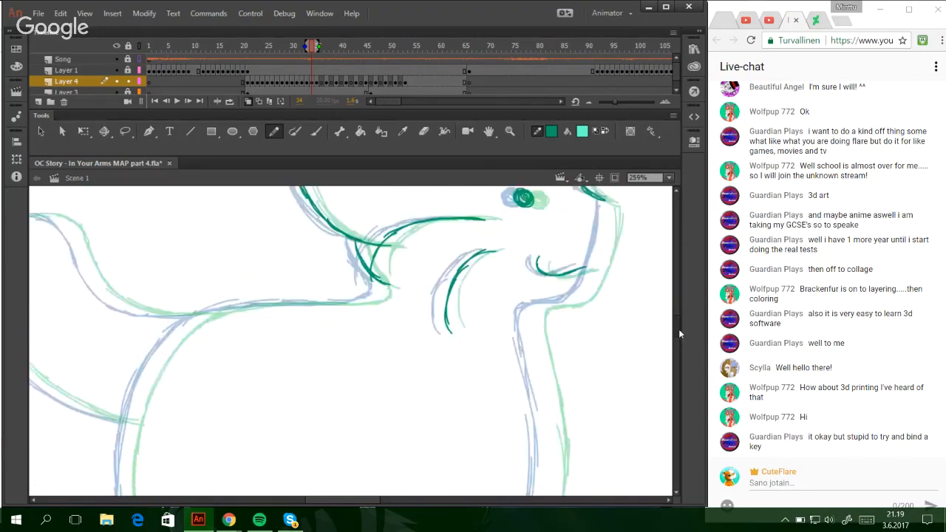
mouse_move(122, 483)
mouse_down()
mouse_move(146, 380)
mouse_move(138, 403)
mouse_up()
key(ctrl+z)
mouse_move(126, 464)
mouse_down()
mouse_move(152, 367)
mouse_move(208, 314)
mouse_up()
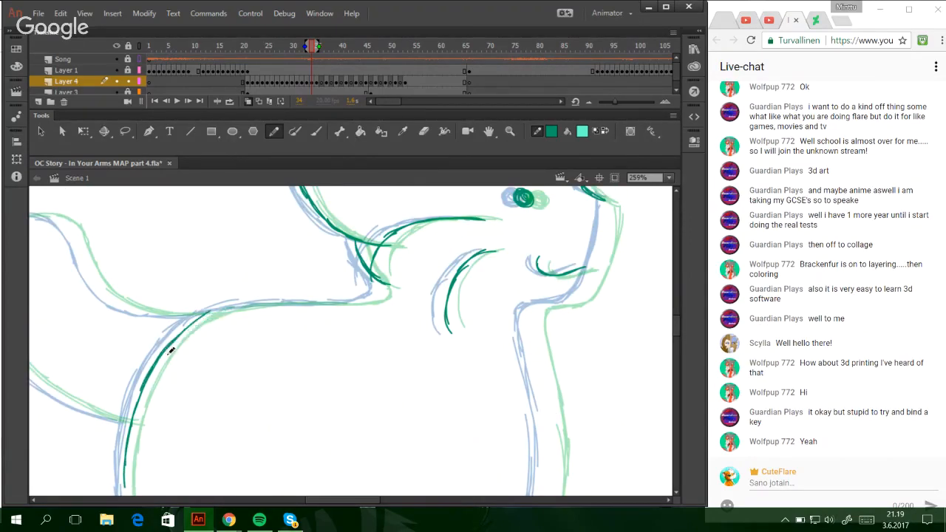
mouse_move(171, 352)
mouse_down()
mouse_move(213, 312)
mouse_move(240, 304)
mouse_up()
drag(182, 330, 226, 303)
key(ctrl+z)
mouse_move(185, 326)
mouse_down()
mouse_move(226, 304)
mouse_move(294, 300)
mouse_up()
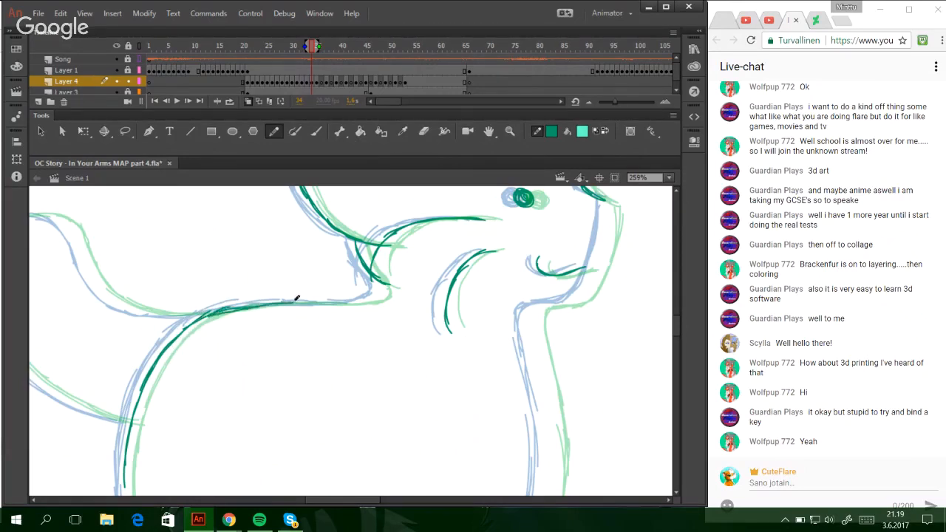
mouse_move(231, 303)
mouse_down()
mouse_move(369, 298)
mouse_move(381, 283)
mouse_up()
key(ctrl+z)
key(ctrl+z)
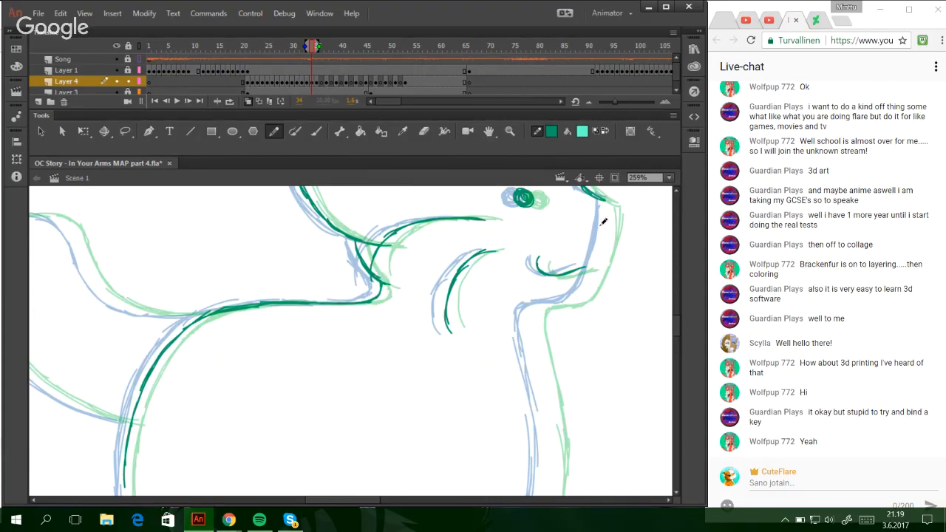
- Draw the front of the muzzle, the chin and the chest line on frame 34
mouse_move(603, 200)
mouse_down()
mouse_move(606, 235)
mouse_move(608, 200)
mouse_move(601, 248)
mouse_move(609, 200)
mouse_move(584, 293)
mouse_up()
key(ctrl+z)
key(ctrl+z)
mouse_move(607, 225)
mouse_down()
mouse_move(575, 302)
mouse_move(550, 303)
mouse_move(567, 302)
mouse_move(550, 304)
mouse_move(537, 327)
mouse_move(535, 308)
mouse_move(550, 407)
mouse_up()
drag(543, 362, 547, 495)
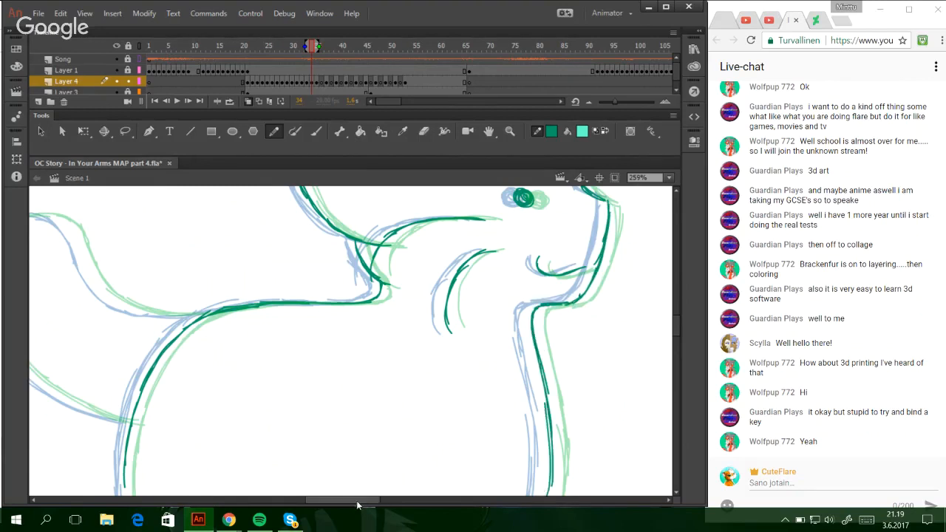
- Draw the near front leg on frame 34, from its inner edge around the paw and up to the chest line
drag(357, 505, 350, 507)
scroll(386, 382, down, 5)
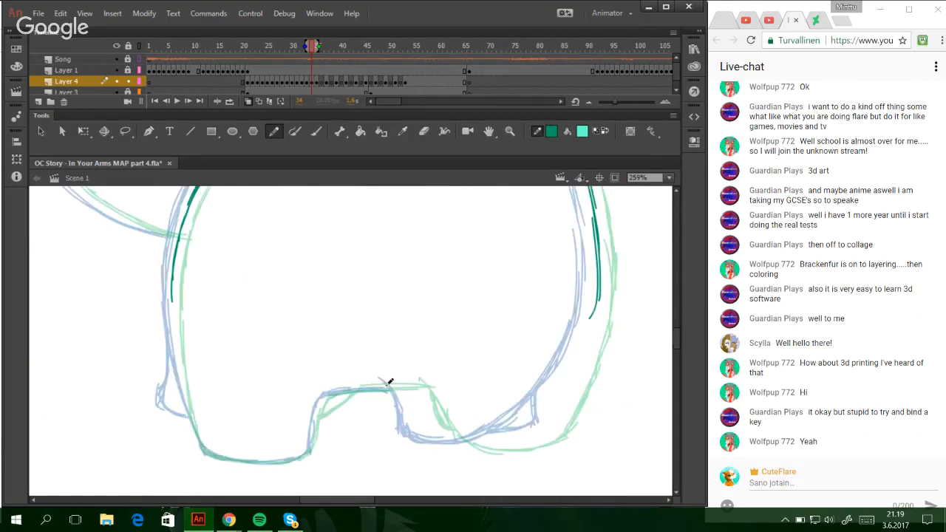
mouse_move(396, 374)
mouse_down()
mouse_move(413, 389)
mouse_move(407, 383)
mouse_move(425, 426)
mouse_move(414, 390)
mouse_move(425, 426)
mouse_move(484, 443)
mouse_move(444, 444)
mouse_move(532, 419)
mouse_move(575, 368)
mouse_move(599, 306)
mouse_up()
key(ctrl+z)
key(ctrl+z)
drag(570, 373, 601, 283)
- Draw the near hind leg, its paw and the belly line on frame 34, from the rump to the front leg
drag(171, 278, 178, 346)
key(ctrl+z)
drag(176, 306, 184, 357)
key(ctrl+z)
key(ctrl+z)
mouse_move(174, 264)
mouse_down()
mouse_move(182, 370)
mouse_move(178, 353)
mouse_move(209, 453)
mouse_move(294, 459)
mouse_move(311, 443)
mouse_move(329, 392)
mouse_move(319, 408)
mouse_move(349, 388)
mouse_move(378, 387)
mouse_move(339, 390)
mouse_move(406, 387)
mouse_up()
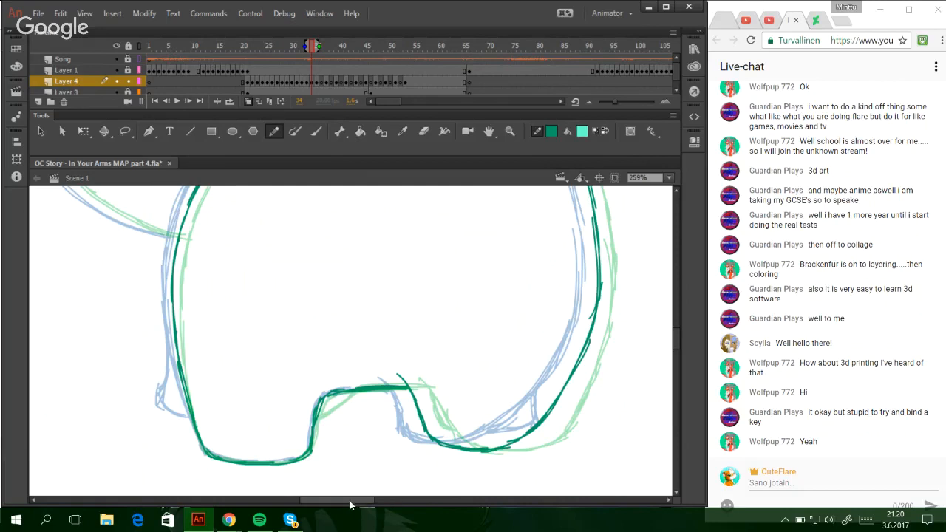
- Draw the tail on frame 34, with its rounded tip, lower edge to the rump and upper edge to the back
drag(354, 502, 331, 503)
drag(677, 342, 677, 328)
mouse_move(265, 220)
mouse_down()
mouse_move(224, 258)
mouse_move(235, 334)
mouse_move(256, 365)
mouse_move(322, 411)
mouse_move(297, 400)
mouse_move(365, 429)
mouse_up()
key(ctrl+z)
mouse_move(263, 222)
mouse_down()
mouse_move(303, 226)
mouse_move(321, 244)
mouse_up()
drag(314, 235, 336, 289)
key(ctrl+z)
key(ctrl+z)
mouse_move(300, 220)
mouse_down()
mouse_move(344, 296)
mouse_move(389, 320)
mouse_move(366, 308)
mouse_move(398, 322)
mouse_move(454, 319)
mouse_up()
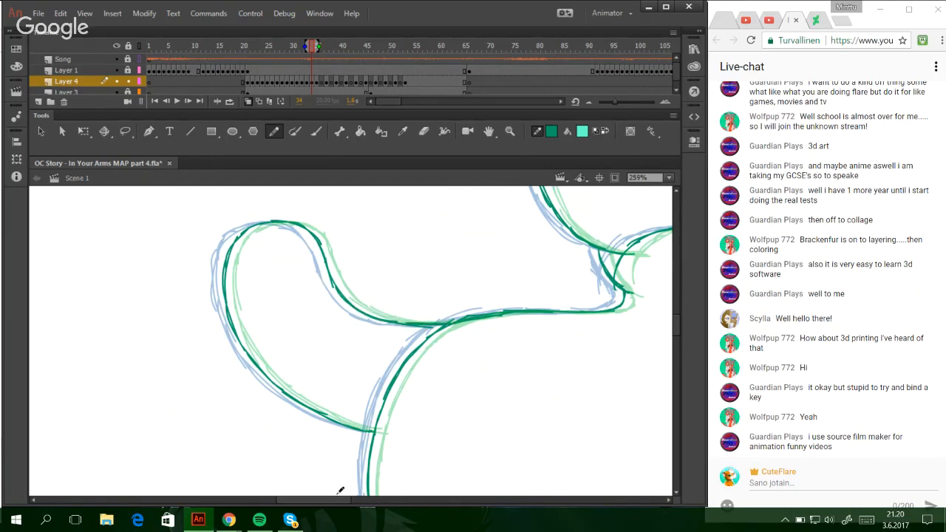
- Save the animation file, preview it as a test movie and close the preview
drag(316, 500, 352, 501)
drag(676, 321, 676, 322)
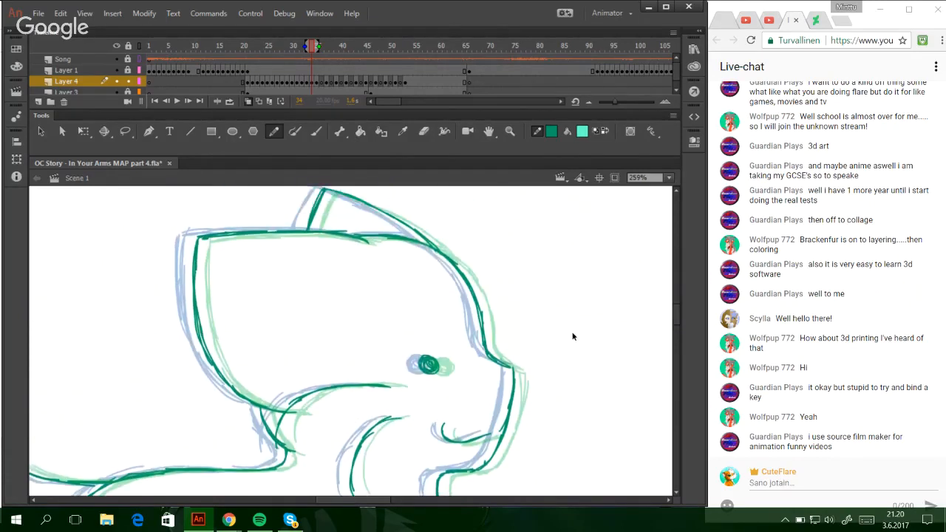
key(ctrl+s)
key(ctrl+Return)
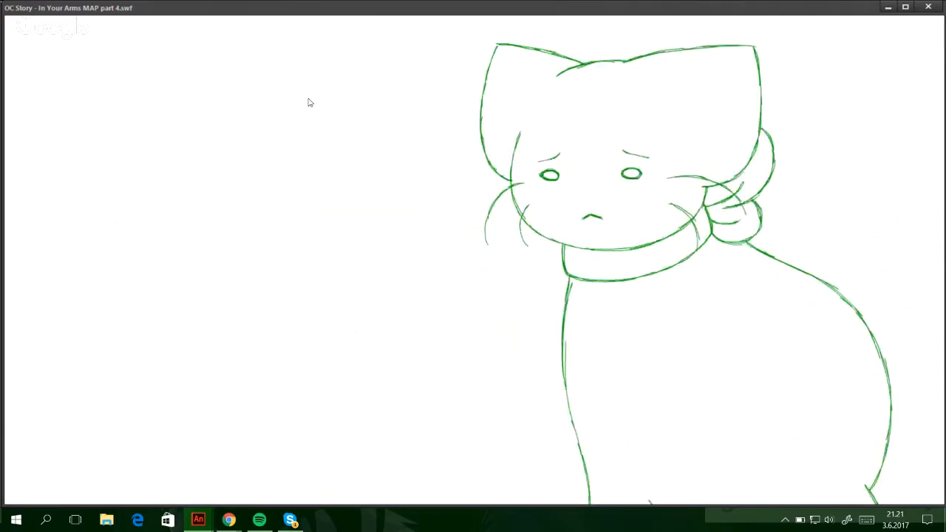
click(928, 7)
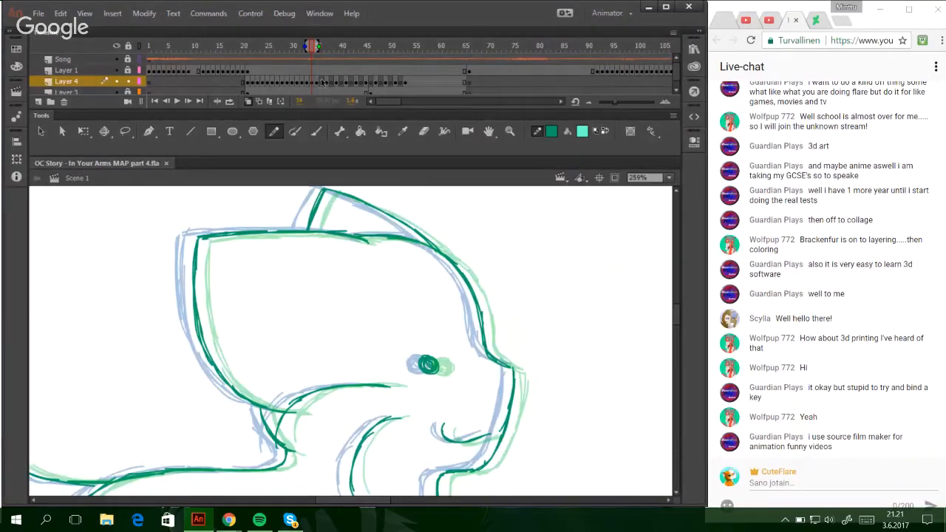
- On frame 36 of Layer 4, draw the filled eye, the mouth, the cheek curve and the line below the near ear
click(322, 81)
drag(449, 357, 455, 365)
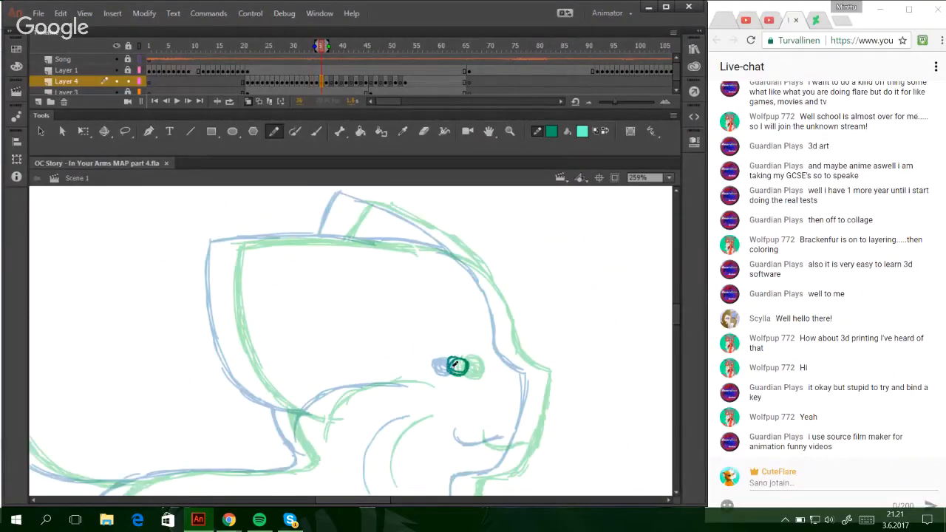
mouse_move(468, 430)
mouse_down()
mouse_move(491, 445)
mouse_move(504, 438)
mouse_up()
scroll(651, 317, down, 3)
drag(381, 446, 391, 393)
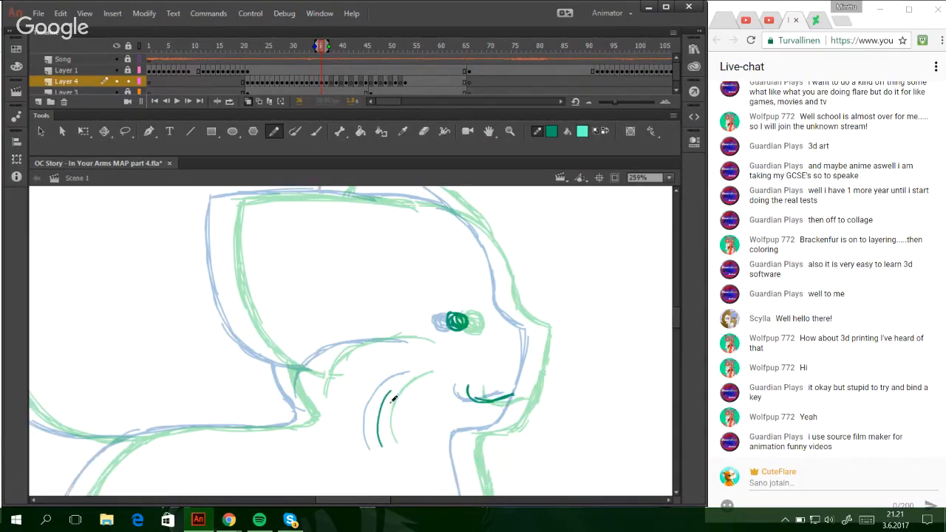
mouse_move(380, 433)
mouse_down()
mouse_move(405, 377)
mouse_move(424, 369)
mouse_up()
drag(310, 399, 341, 347)
mouse_move(315, 378)
mouse_down()
mouse_move(367, 341)
mouse_move(419, 340)
mouse_up()
- Draw the near ear on frame 36, from its lower edge up the back edge and along the top
scroll(672, 317, up, 2)
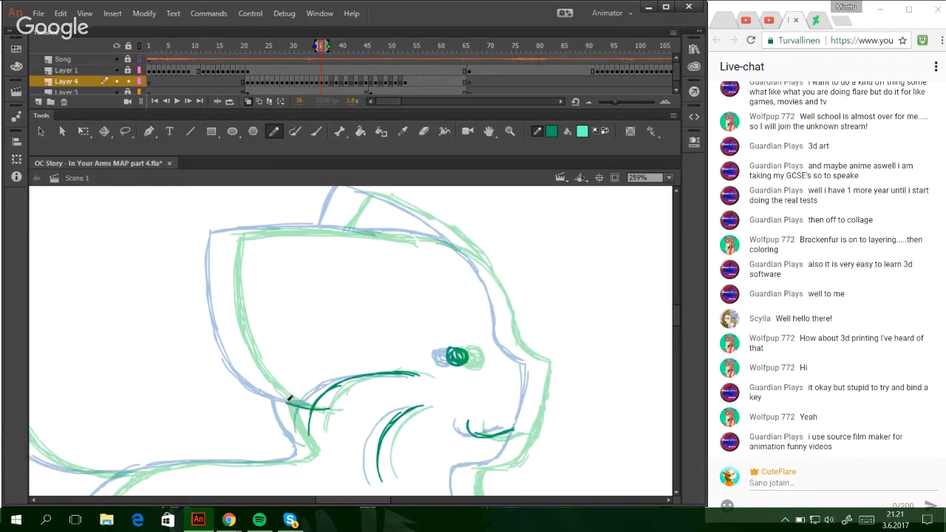
mouse_move(325, 408)
mouse_down()
mouse_move(263, 385)
mouse_move(241, 355)
mouse_up()
mouse_move(273, 387)
mouse_down()
mouse_move(224, 287)
mouse_move(226, 233)
mouse_move(302, 226)
mouse_up()
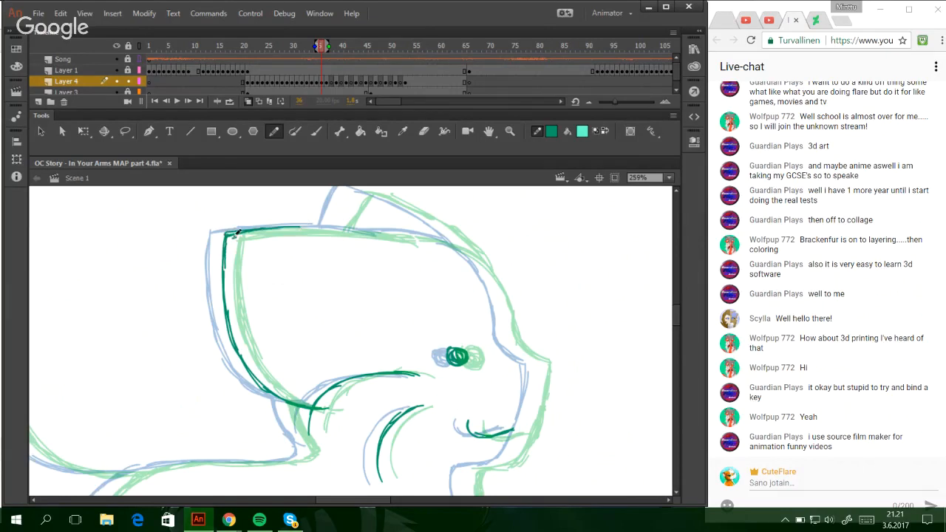
key(ctrl+z)
key(ctrl+z)
mouse_move(234, 235)
mouse_down()
mouse_move(347, 228)
mouse_move(402, 239)
mouse_up()
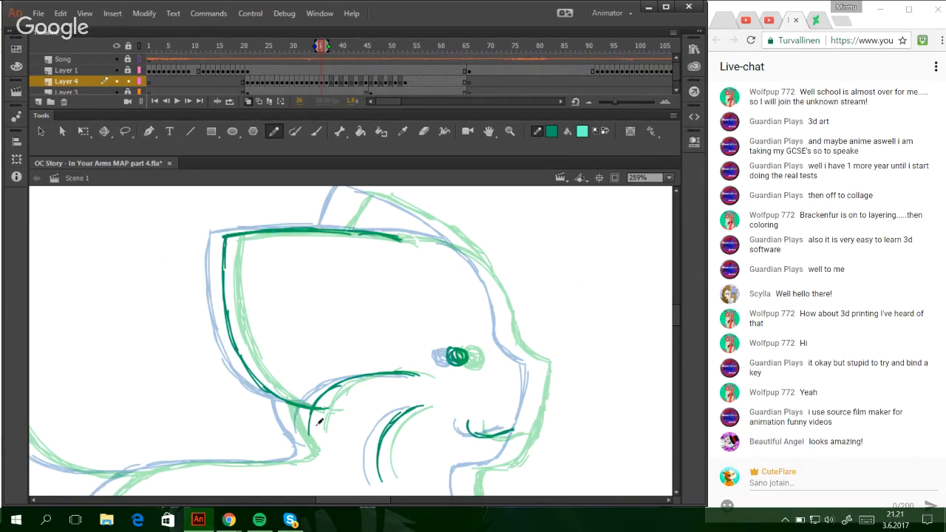
- Draw the back of the neck, the forehead down to the nose, and the far ear on frame 36
mouse_move(281, 399)
mouse_down()
mouse_move(309, 442)
mouse_move(296, 432)
mouse_up()
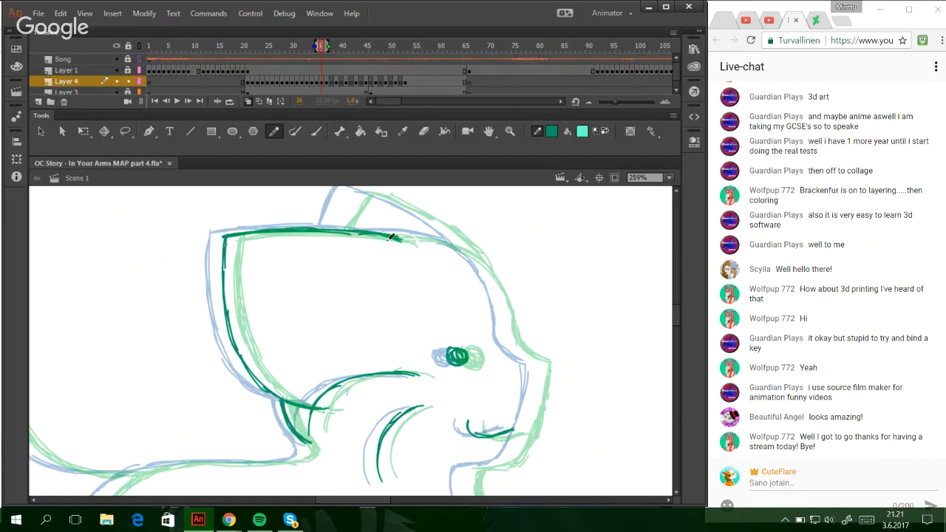
mouse_move(378, 229)
mouse_down()
mouse_move(436, 234)
mouse_move(484, 266)
mouse_move(509, 341)
mouse_move(538, 362)
mouse_up()
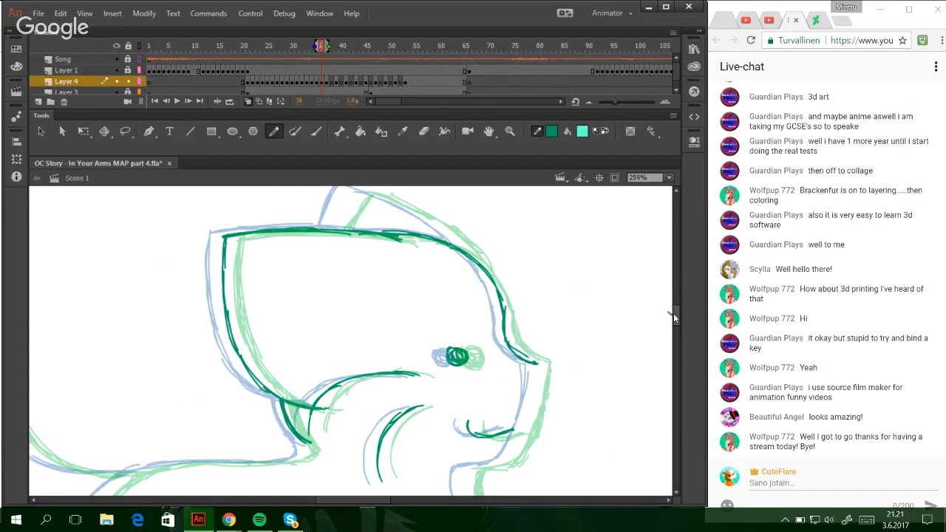
scroll(674, 318, up, 5)
mouse_move(337, 334)
mouse_down()
mouse_move(357, 292)
mouse_move(450, 333)
mouse_move(481, 362)
mouse_up()
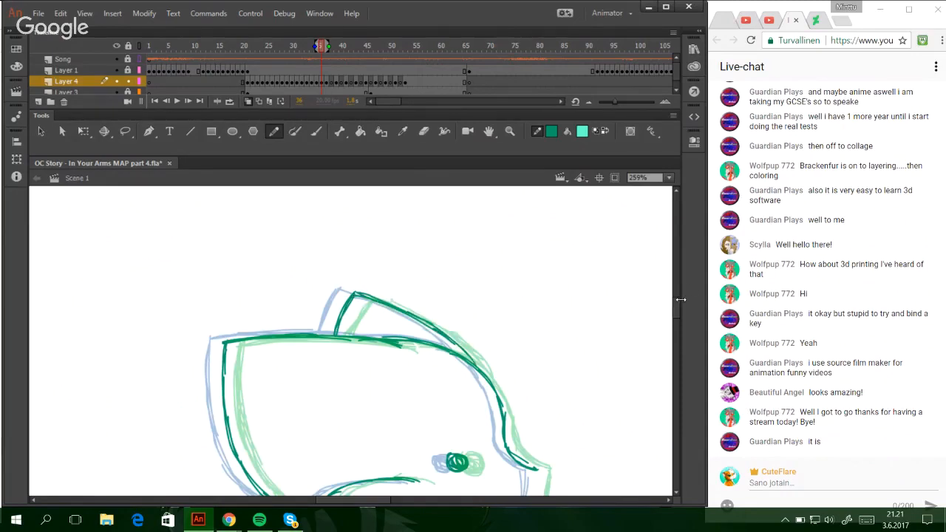
- Draw the muzzle and chin on frame 36, from the nose tip down to the start of the chest line
scroll(665, 311, down, 7)
drag(539, 320, 515, 397)
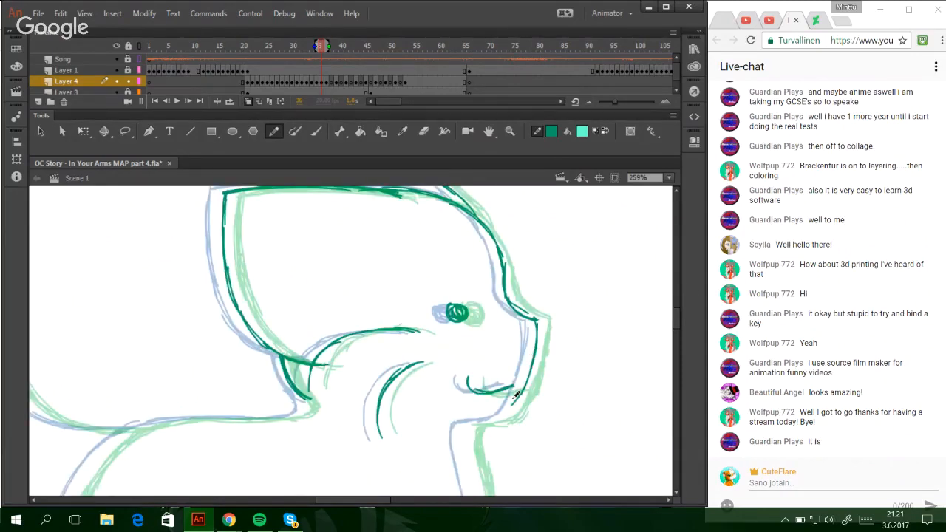
mouse_move(532, 362)
mouse_down()
mouse_move(507, 418)
mouse_move(520, 397)
mouse_move(504, 417)
mouse_move(470, 423)
mouse_move(466, 477)
mouse_up()
key(ctrl+z)
key(ctrl+z)
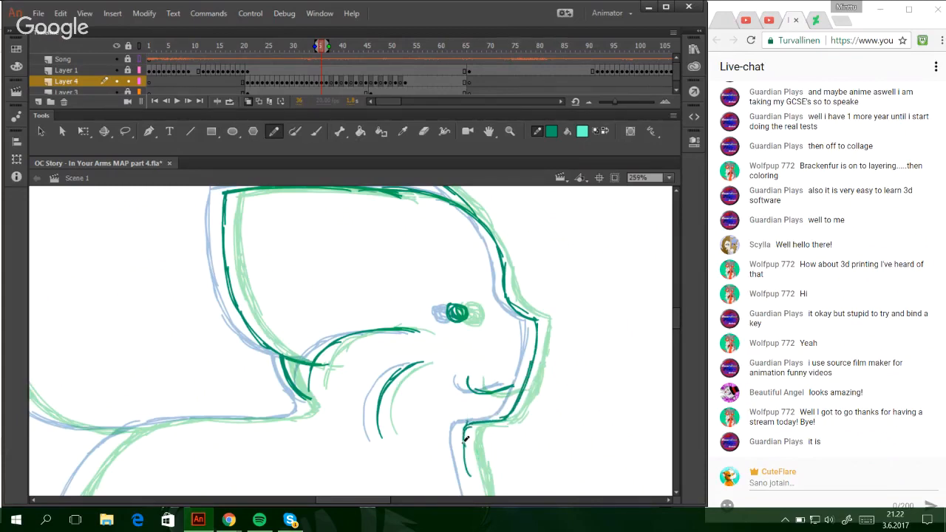
key(ctrl+z)
drag(465, 442, 474, 496)
key(ctrl+z)
- Draw the rump and back line on frame 36, from the hind leg up and across to the neck
drag(326, 502, 310, 507)
drag(676, 318, 675, 331)
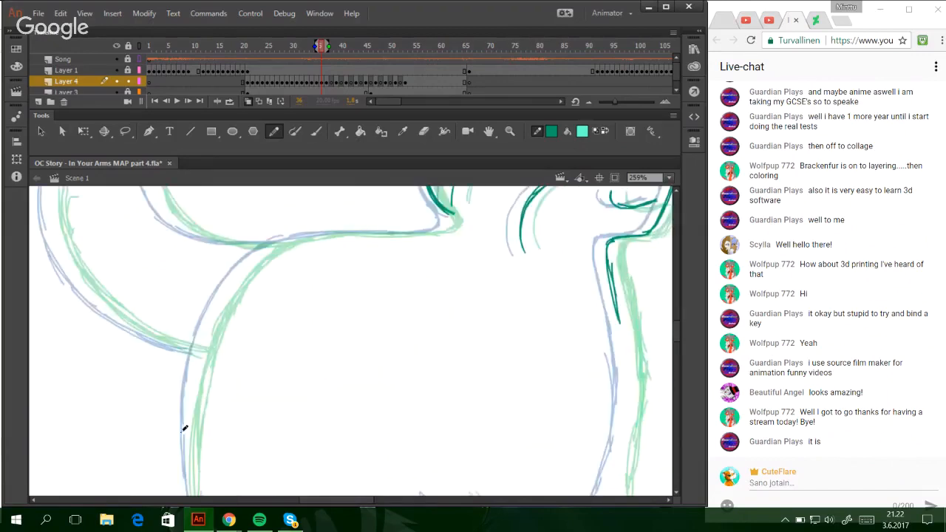
drag(184, 492, 186, 382)
key(ctrl+z)
mouse_move(189, 490)
mouse_down()
mouse_move(204, 334)
mouse_move(222, 305)
mouse_up()
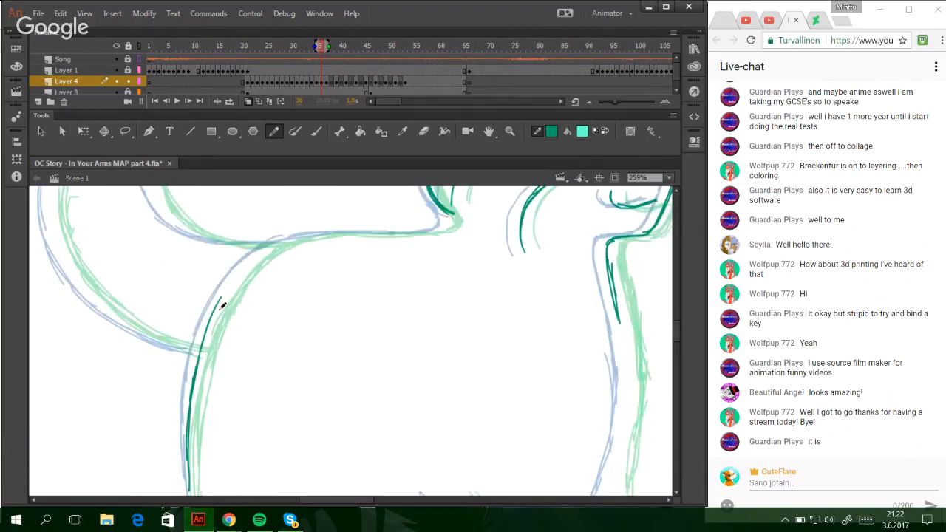
drag(198, 364, 246, 261)
drag(212, 325, 269, 249)
key(ctrl+z)
key(ctrl+z)
drag(197, 365, 227, 300)
drag(193, 390, 246, 267)
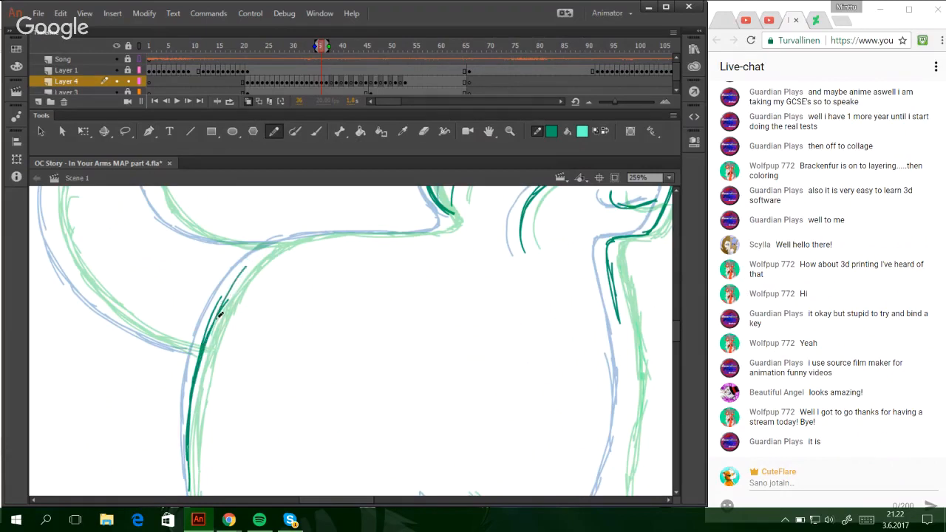
drag(204, 337, 254, 259)
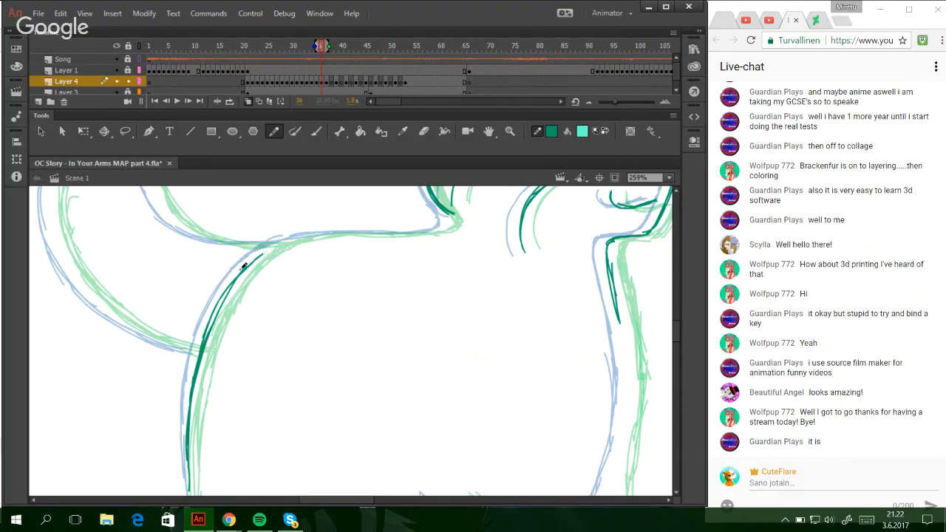
mouse_move(270, 247)
mouse_down()
mouse_move(358, 229)
mouse_move(443, 228)
mouse_move(447, 210)
mouse_up()
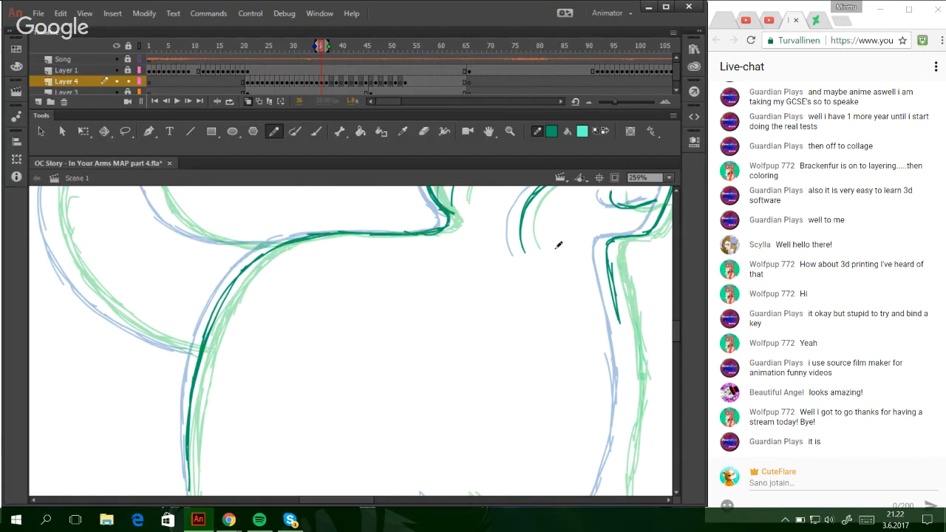
- Draw the near front leg on frame 36, from its inner edge around the paw and up to the chest line
scroll(673, 338, down, 3)
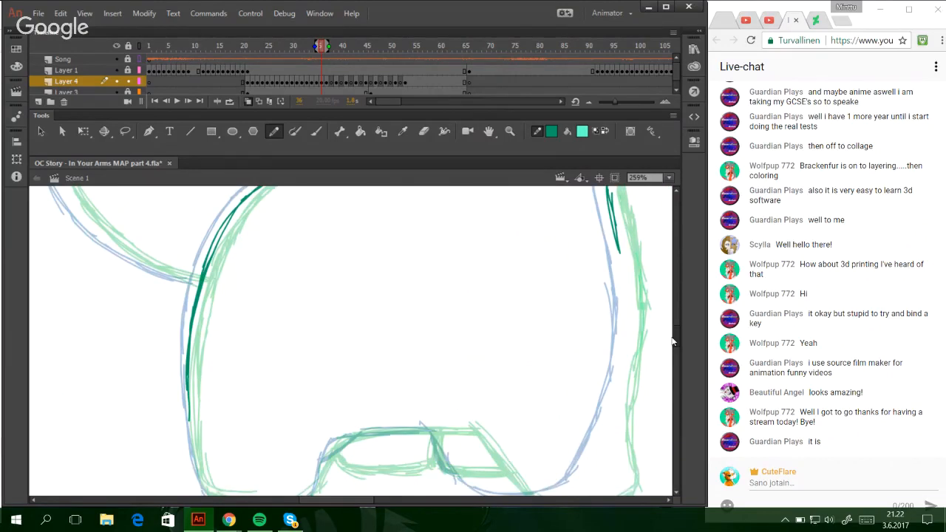
mouse_move(446, 415)
mouse_down()
mouse_move(491, 473)
mouse_move(492, 463)
mouse_move(535, 487)
mouse_move(601, 472)
mouse_move(621, 373)
mouse_up()
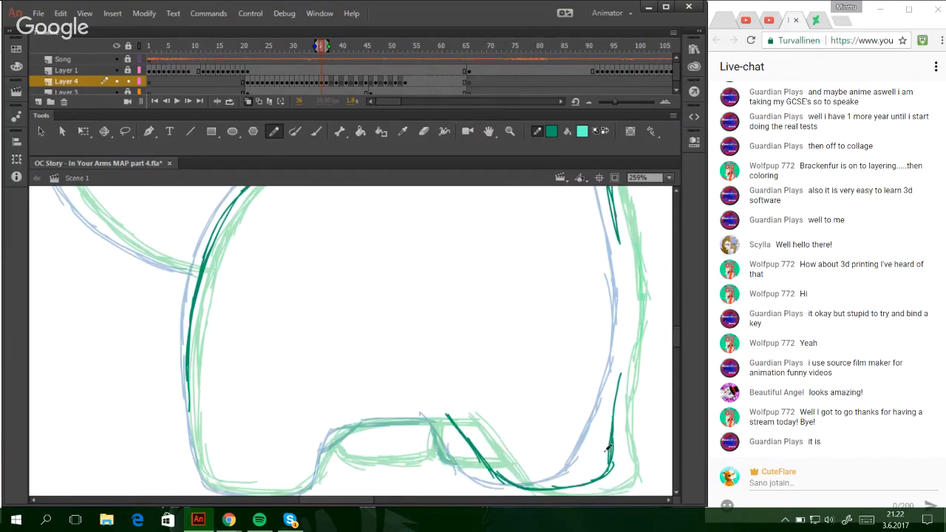
mouse_move(609, 447)
mouse_down()
mouse_move(628, 325)
mouse_move(628, 292)
mouse_move(624, 336)
mouse_move(611, 221)
mouse_up()
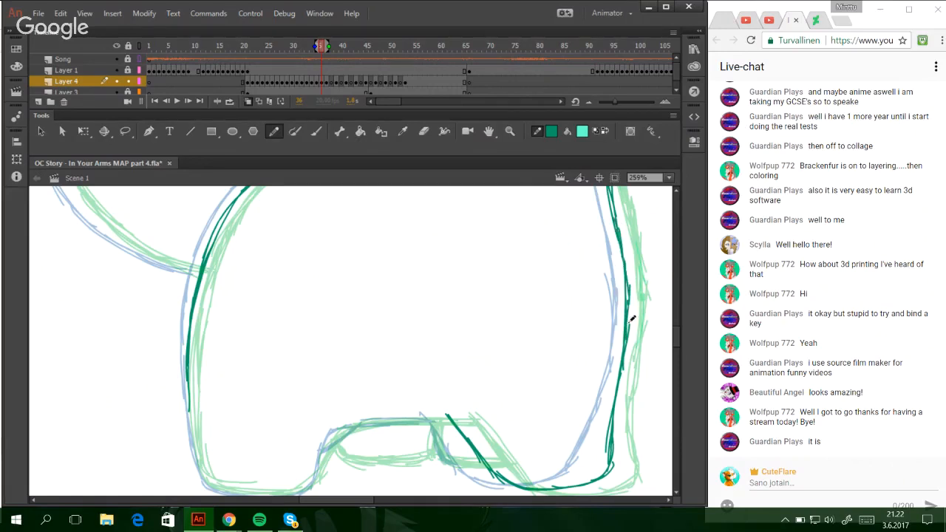
- Draw the near hind leg, its paw and the belly line on frame 36, from the rump to the front leg
mouse_move(190, 399)
mouse_down()
mouse_move(199, 475)
mouse_move(195, 423)
mouse_move(215, 486)
mouse_move(289, 493)
mouse_move(320, 469)
mouse_move(311, 488)
mouse_move(354, 423)
mouse_up()
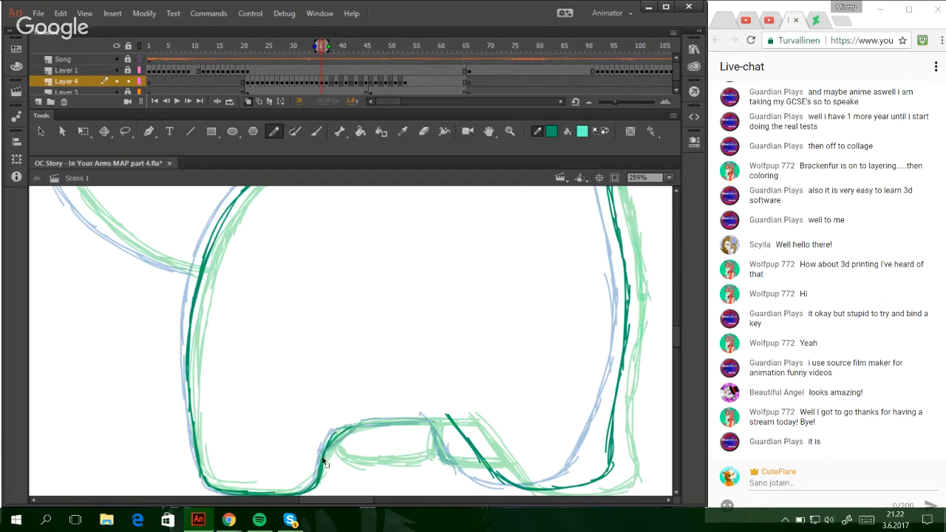
key(ctrl+z)
mouse_move(322, 462)
mouse_down()
mouse_move(344, 427)
mouse_move(375, 421)
mouse_move(334, 435)
mouse_move(394, 420)
mouse_move(342, 425)
mouse_move(454, 425)
mouse_up()
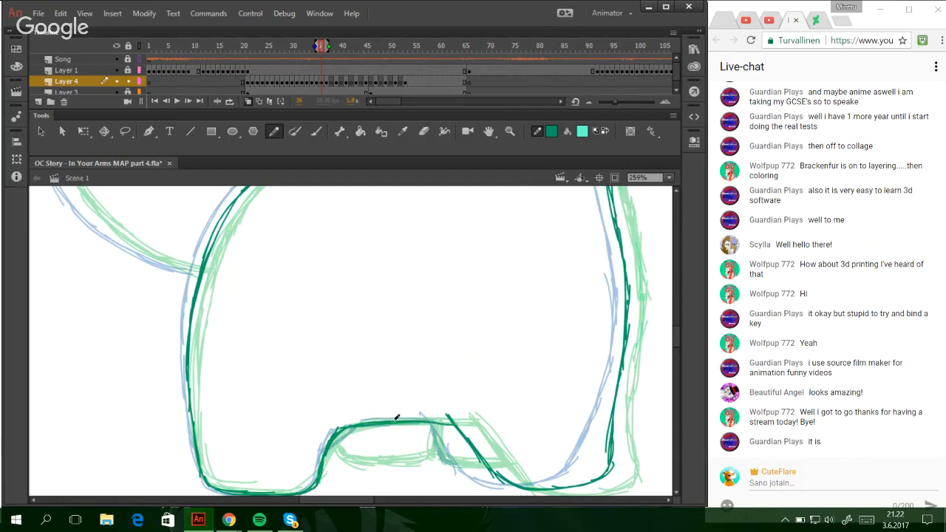
drag(395, 421, 453, 422)
- Draw the visible parts of the far hind leg and far front leg under the belly on frame 36
drag(327, 449, 395, 445)
key(ctrl+z)
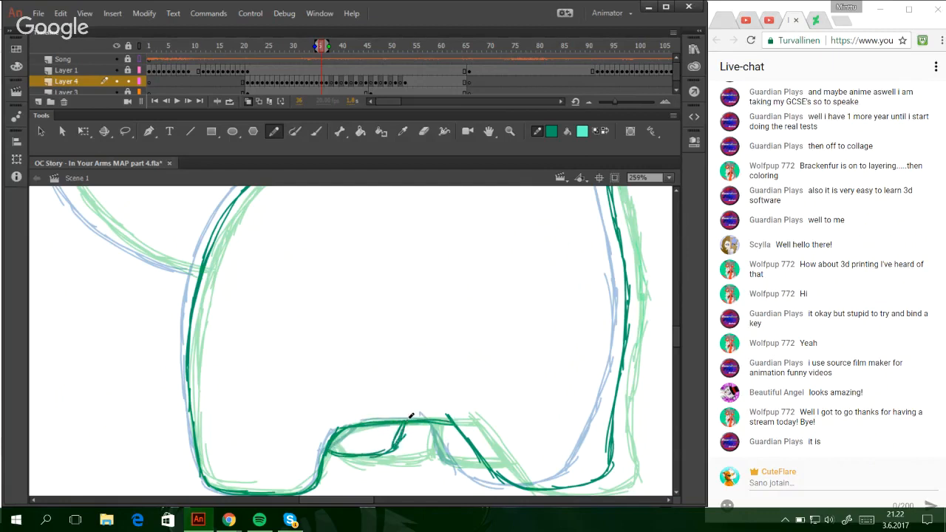
mouse_move(437, 418)
mouse_down()
mouse_move(445, 461)
mouse_move(441, 440)
mouse_move(456, 462)
mouse_move(445, 459)
mouse_move(480, 464)
mouse_up()
- Draw the tail on frame 36, from the rump along its lower edge, around the rounded tip and back to the body
drag(368, 500, 357, 500)
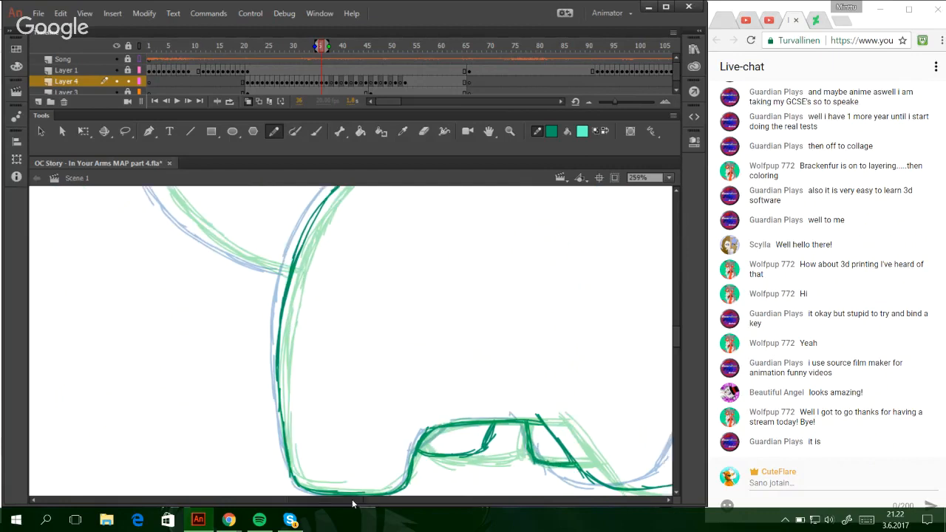
drag(676, 334, 675, 323)
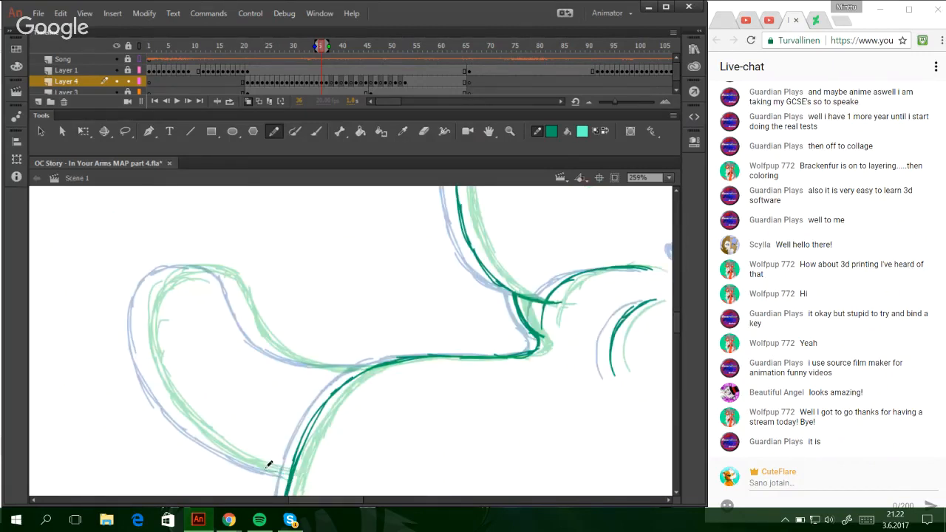
mouse_move(245, 460)
mouse_down()
mouse_move(289, 472)
mouse_move(232, 453)
mouse_move(144, 364)
mouse_move(166, 392)
mouse_move(140, 303)
mouse_move(151, 283)
mouse_move(182, 282)
mouse_move(180, 270)
mouse_move(199, 263)
mouse_move(219, 269)
mouse_move(247, 325)
mouse_move(298, 359)
mouse_move(381, 365)
mouse_up()
- On frame 38 of Layer 4, draw the near ear's lower, back and top edges between the onion-skin sketches
drag(337, 501, 388, 503)
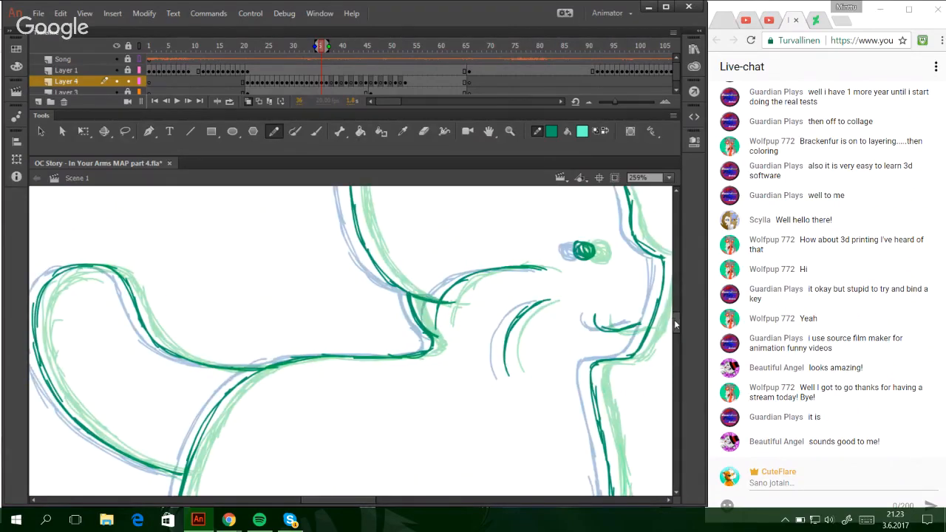
drag(675, 324, 676, 317)
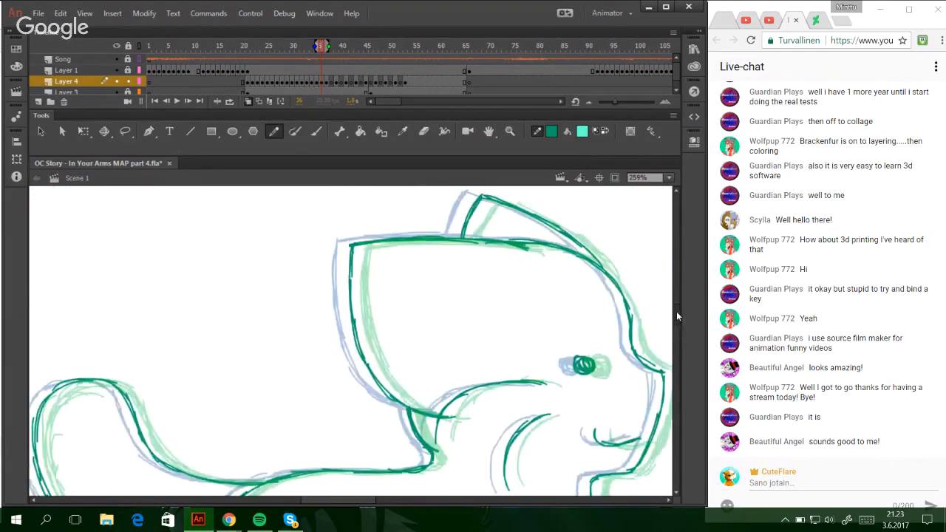
click(331, 81)
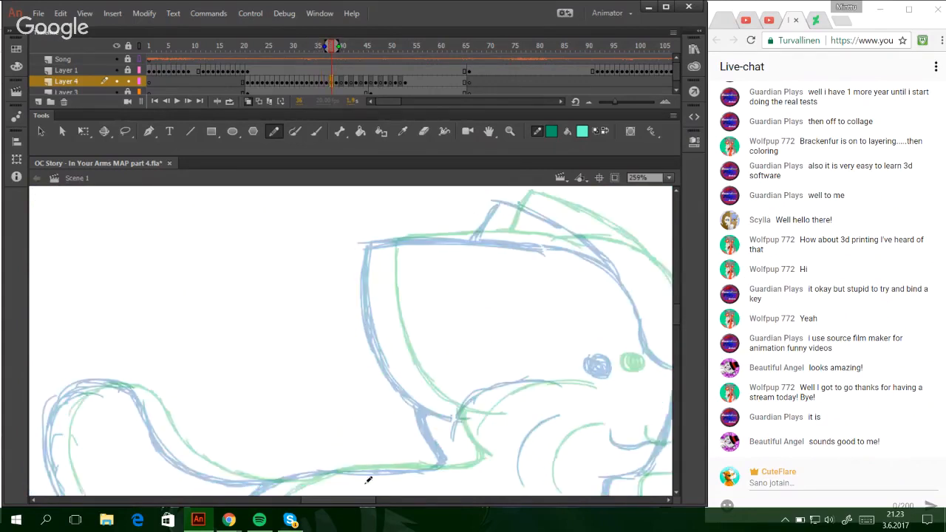
drag(339, 501, 359, 501)
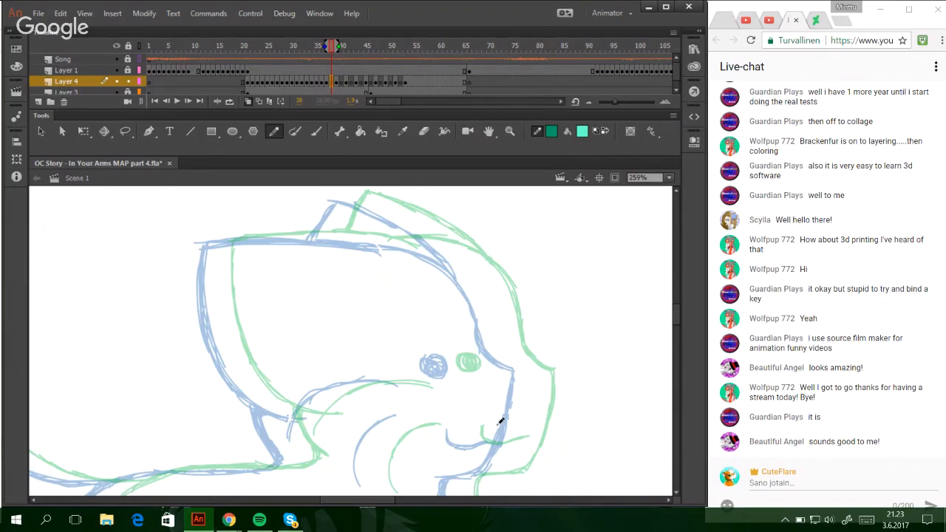
key(ctrl+z)
mouse_move(316, 415)
mouse_down()
mouse_move(265, 399)
mouse_move(297, 408)
mouse_move(235, 356)
mouse_move(269, 397)
mouse_move(244, 373)
mouse_move(215, 277)
mouse_move(229, 354)
mouse_move(216, 253)
mouse_up()
key(ctrl+z)
key(ctrl+z)
key(ctrl+z)
drag(241, 374, 217, 277)
drag(234, 358, 218, 252)
mouse_move(221, 326)
mouse_down()
mouse_move(216, 265)
mouse_move(240, 236)
mouse_move(217, 243)
mouse_move(406, 246)
mouse_up()
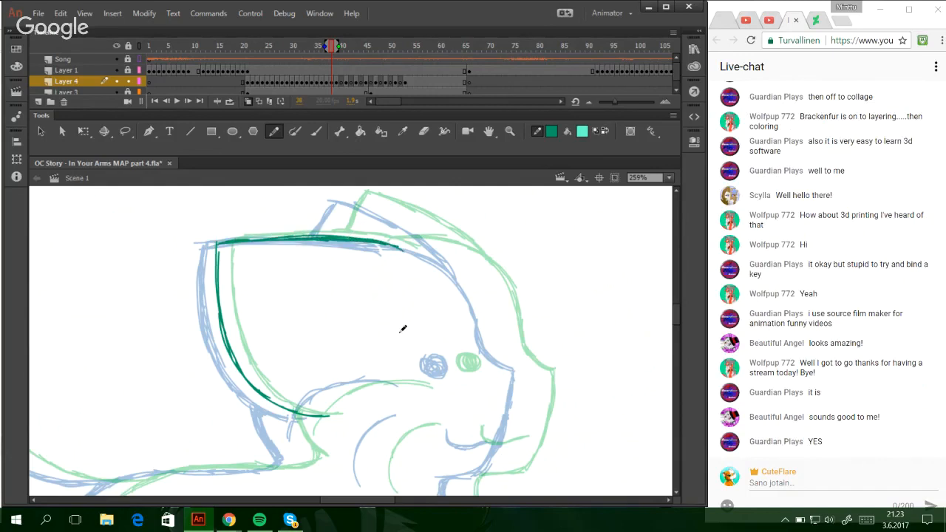
- Draw the back of the neck, the forehead down to the nose, and the far ear on frame 38
drag(279, 408, 306, 458)
mouse_move(376, 244)
mouse_down()
mouse_move(418, 239)
mouse_move(449, 249)
mouse_move(481, 276)
mouse_move(499, 316)
mouse_up()
drag(479, 272, 505, 328)
mouse_move(490, 290)
mouse_down()
mouse_move(520, 358)
mouse_move(504, 338)
mouse_move(529, 367)
mouse_up()
key(ctrl+z)
key(ctrl+z)
drag(503, 336, 529, 368)
mouse_move(334, 235)
mouse_down()
mouse_move(351, 192)
mouse_move(410, 217)
mouse_up()
drag(351, 192, 464, 253)
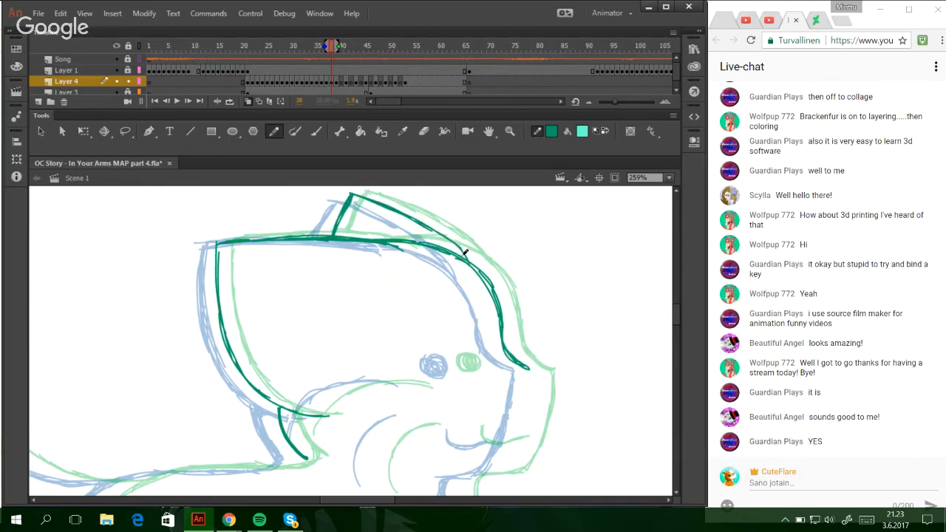
- Draw the filled eye, the mouth, the cheek curve and the line below the near ear on frame 38
mouse_move(450, 355)
mouse_down()
mouse_move(442, 367)
mouse_move(461, 358)
mouse_move(451, 359)
mouse_up()
key(ctrl+z)
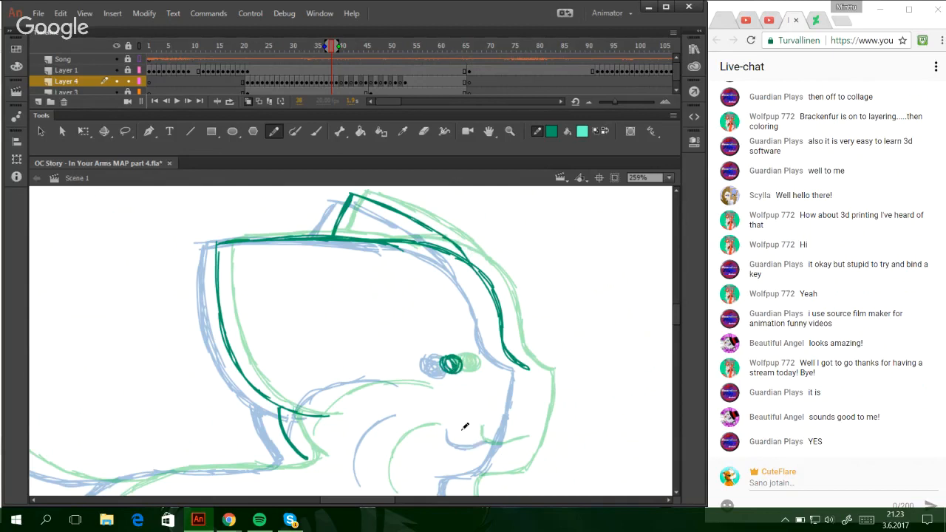
drag(468, 436, 482, 440)
scroll(673, 321, down, 1)
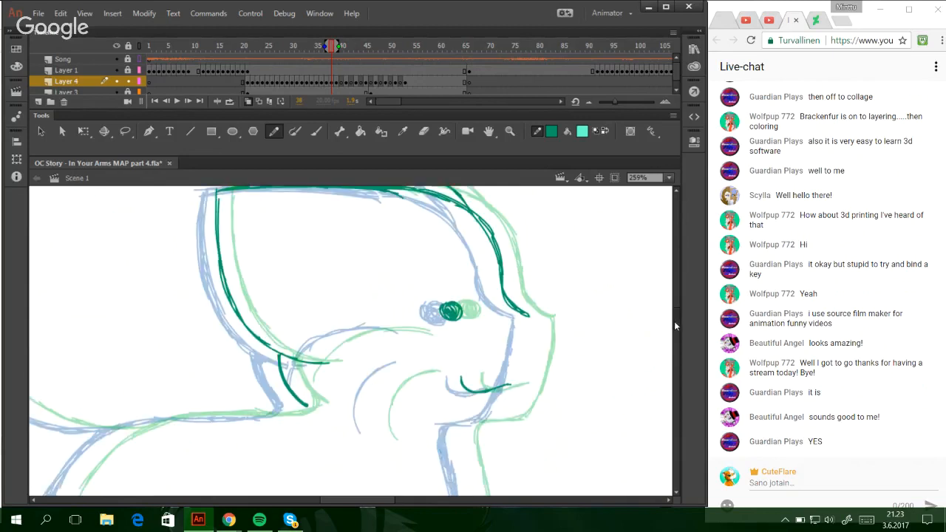
scroll(674, 321, down, 1)
key(ctrl+z)
mouse_move(376, 393)
mouse_down()
mouse_move(387, 341)
mouse_move(375, 372)
mouse_move(409, 326)
mouse_up()
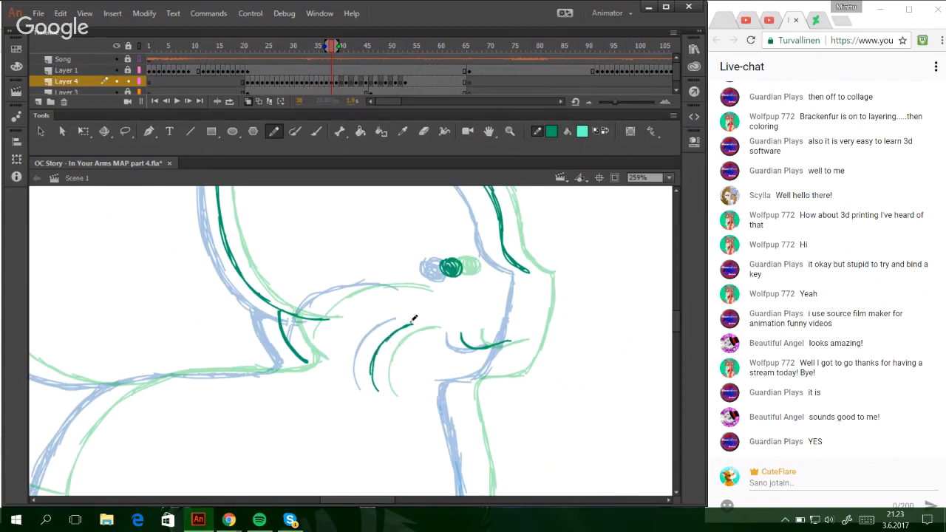
drag(298, 342, 337, 296)
mouse_move(305, 325)
mouse_down()
mouse_move(341, 285)
mouse_move(320, 308)
mouse_move(365, 282)
mouse_move(414, 289)
mouse_up()
key(ctrl+z)
key(ctrl+z)
- Draw the muzzle, chin and upper chest line on frame 38, redoing strokes until they sit between the guides
drag(528, 272, 517, 336)
key(ctrl+z)
drag(531, 281, 504, 373)
drag(526, 320, 501, 377)
key(ctrl+z)
key(ctrl+z)
drag(529, 301, 504, 370)
key(ctrl+z)
mouse_move(526, 329)
mouse_down()
mouse_move(507, 364)
mouse_move(485, 378)
mouse_move(495, 376)
mouse_move(478, 375)
mouse_move(469, 390)
mouse_move(484, 394)
mouse_move(474, 381)
mouse_move(461, 409)
mouse_move(469, 379)
mouse_move(468, 442)
mouse_up()
drag(459, 388, 470, 471)
key(ctrl+z)
key(ctrl+z)
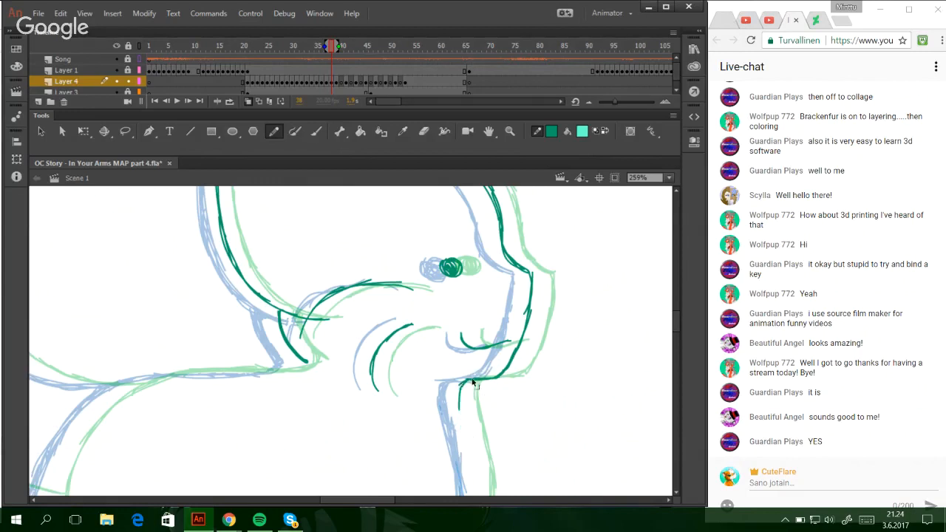
key(ctrl+z)
drag(459, 381, 477, 488)
- Draw the rump and back line on frame 38, from the upper hind leg across to the neck
drag(361, 500, 343, 502)
drag(674, 318, 674, 328)
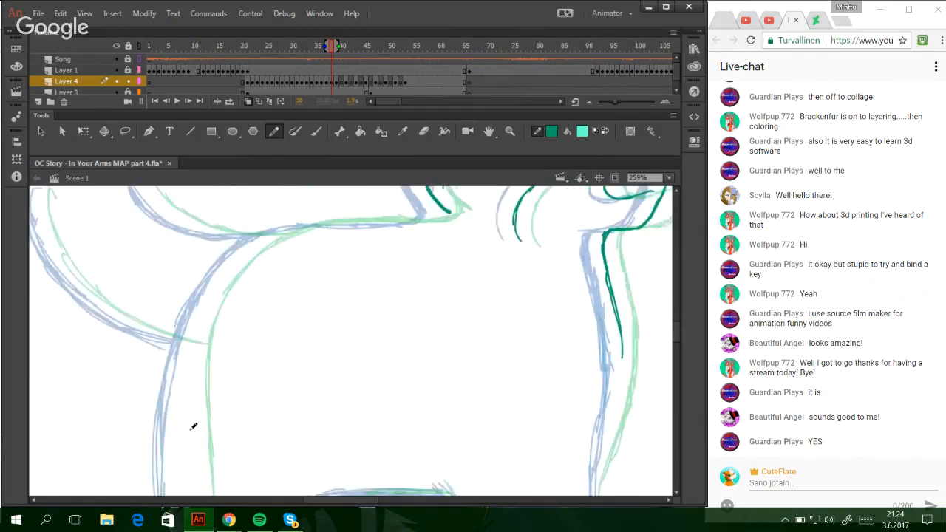
mouse_move(198, 326)
mouse_down()
mouse_move(187, 436)
mouse_move(204, 313)
mouse_move(225, 270)
mouse_move(289, 223)
mouse_move(436, 213)
mouse_move(444, 202)
mouse_up()
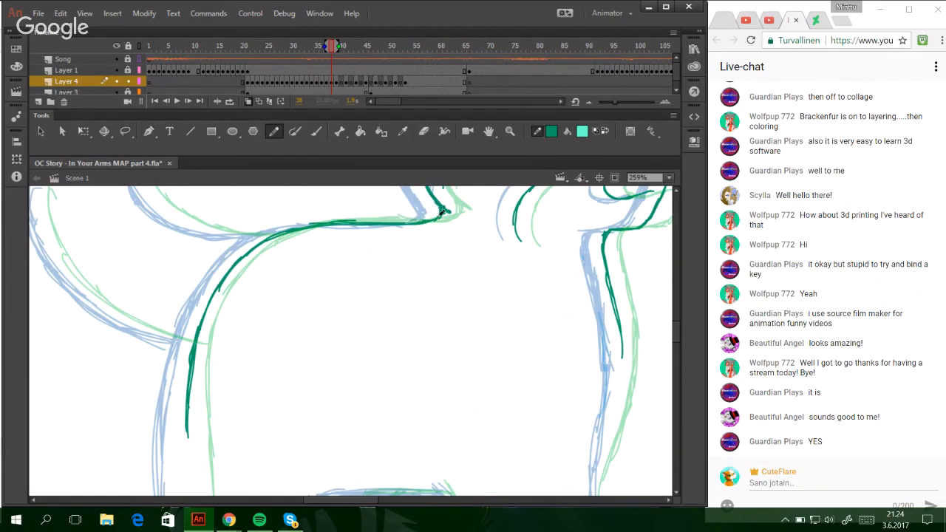
- Draw the back of the near hind leg and its rounded paw up to the belly on frame 38
drag(676, 335, 672, 341)
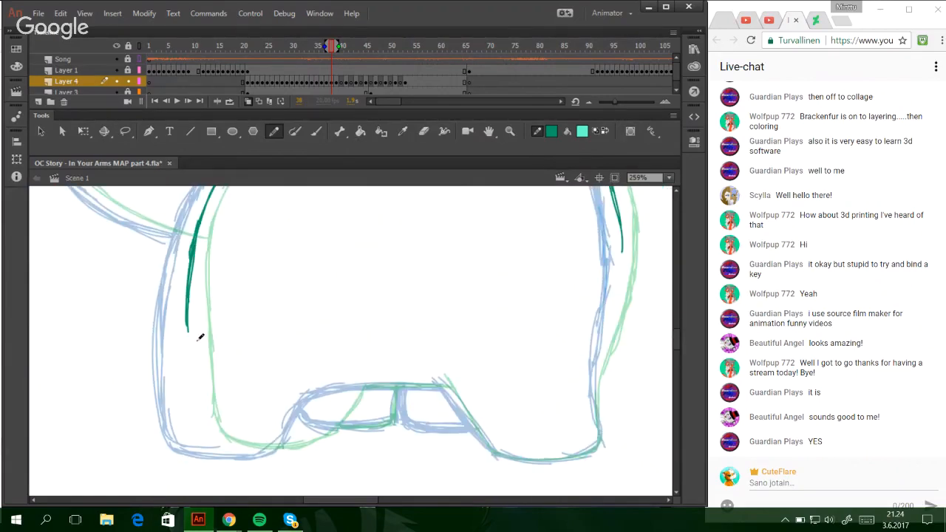
mouse_move(192, 297)
mouse_down()
mouse_move(184, 357)
mouse_move(186, 295)
mouse_move(188, 407)
mouse_up()
mouse_move(186, 338)
mouse_down()
mouse_move(192, 431)
mouse_move(221, 448)
mouse_move(309, 442)
mouse_move(334, 397)
mouse_up()
drag(311, 442, 344, 382)
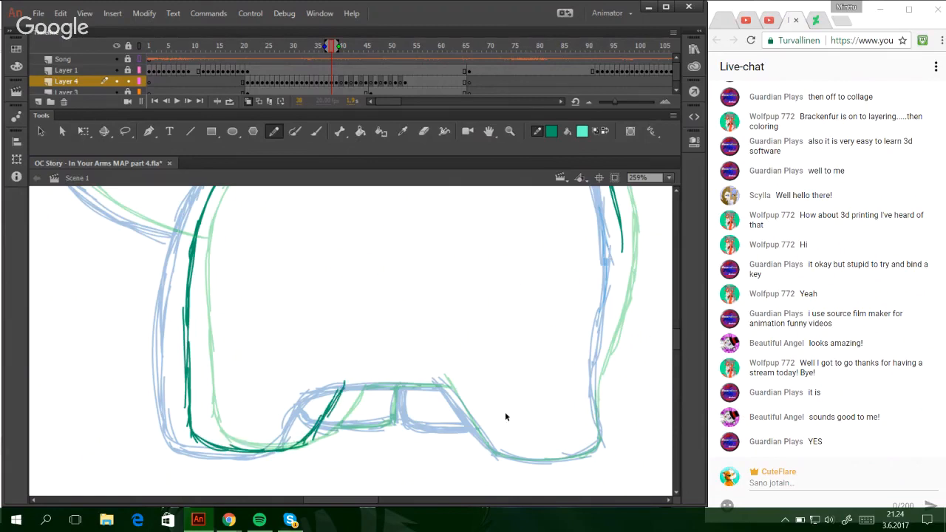
- Draw the near front leg's rear edge, rounded paw and lower front edge on frame 38, redoing strokes that miss the guides
drag(439, 378, 480, 433)
key(ctrl+z)
mouse_move(437, 378)
mouse_down()
mouse_move(482, 434)
mouse_move(539, 457)
mouse_move(578, 454)
mouse_move(600, 437)
mouse_move(606, 325)
mouse_up()
key(ctrl+z)
mouse_move(599, 419)
mouse_down()
mouse_move(622, 238)
mouse_move(615, 315)
mouse_up()
key(ctrl+z)
- Continue the chest line down the front of the near front leg to the paw strokes on frame 38
drag(619, 205, 613, 298)
key(ctrl+z)
key(ctrl+z)
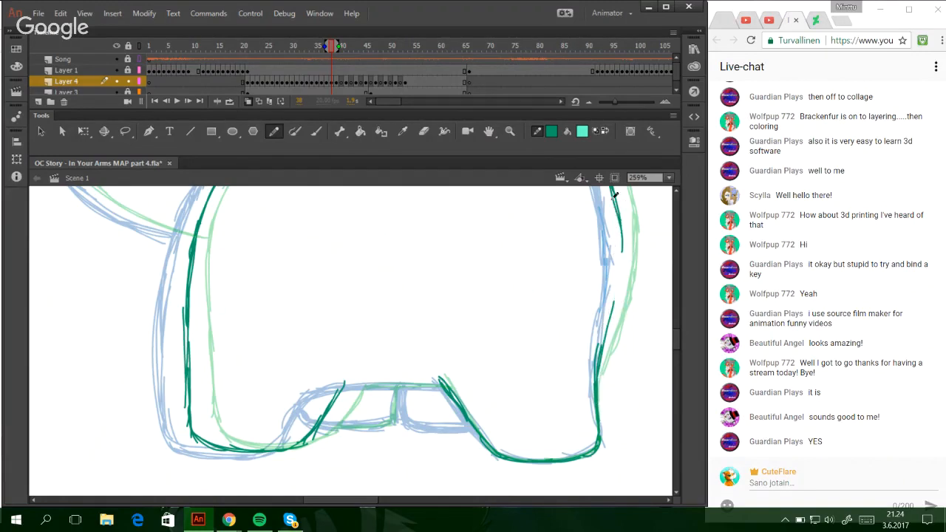
drag(612, 201, 609, 303)
drag(615, 224, 603, 347)
drag(613, 292, 594, 368)
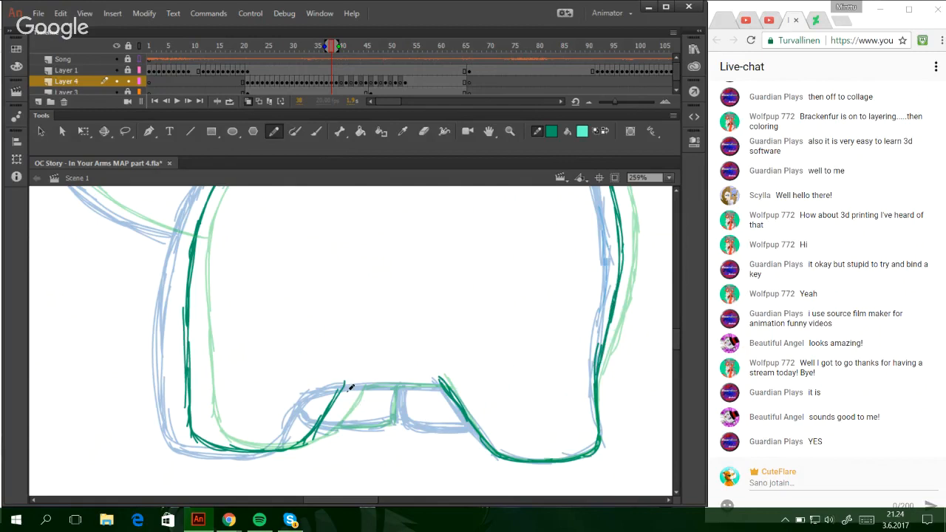
- Draw the belly line between the near legs and the far hind and front paws below it on frame 38
drag(345, 386, 419, 385)
key(ctrl+z)
drag(343, 387, 396, 385)
drag(373, 385, 439, 384)
drag(321, 422, 392, 422)
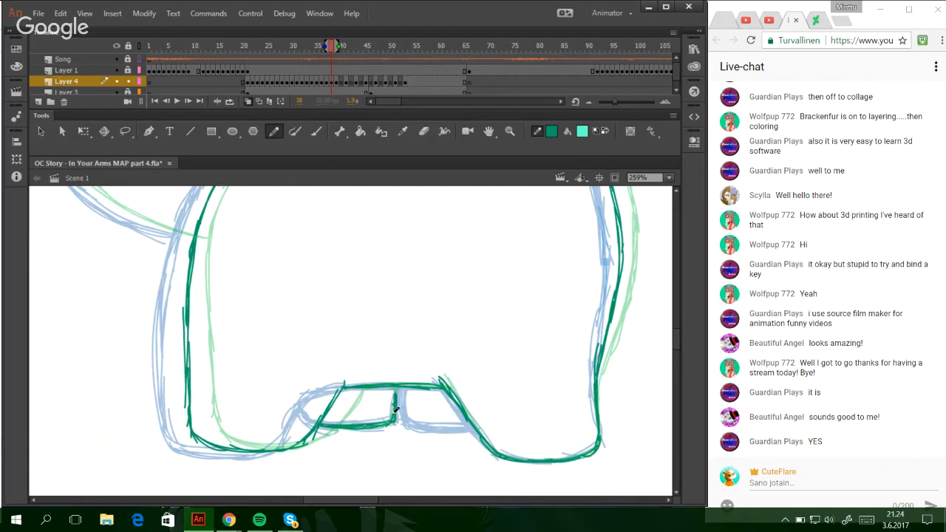
mouse_move(419, 389)
mouse_down()
mouse_move(422, 408)
mouse_move(470, 419)
mouse_up()
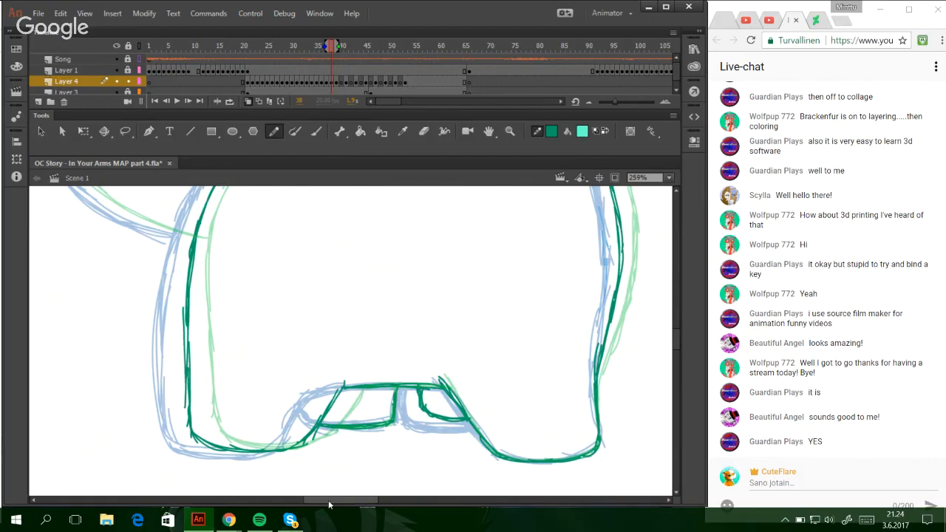
- Draw the tail's upper edge from the rump around the rounded tip on frame 38
drag(330, 501, 309, 500)
drag(675, 339, 674, 323)
mouse_move(462, 334)
mouse_down()
mouse_move(392, 327)
mouse_move(324, 297)
mouse_move(310, 253)
mouse_move(261, 238)
mouse_move(234, 247)
mouse_move(227, 315)
mouse_up()
key(ctrl+z)
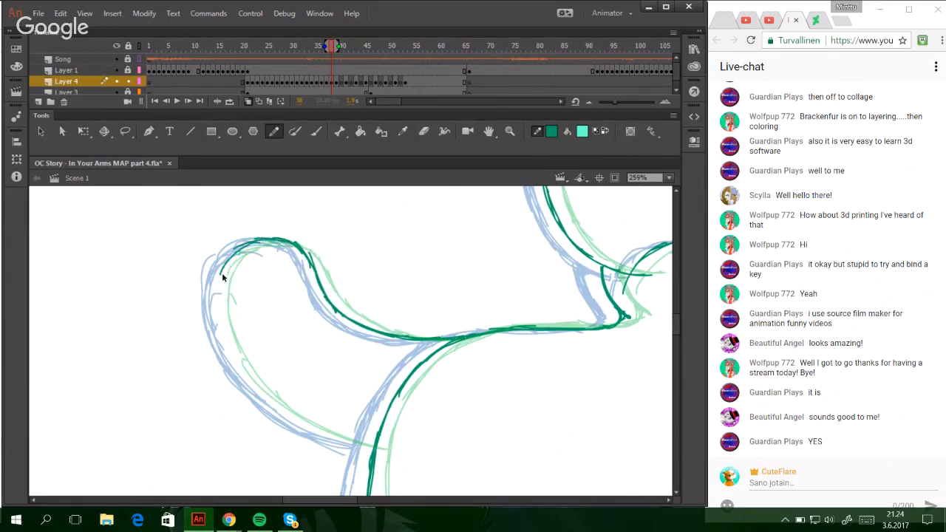
- Draw the tail's outer lower curve from the tip back to the hind leg on frame 38, redoing strokes between the guides
drag(229, 258, 213, 328)
key(ctrl+z)
mouse_move(228, 260)
mouse_down()
mouse_move(237, 345)
mouse_move(279, 402)
mouse_move(326, 435)
mouse_up()
drag(288, 411, 366, 446)
drag(308, 427, 371, 451)
key(ctrl+z)
key(ctrl+z)
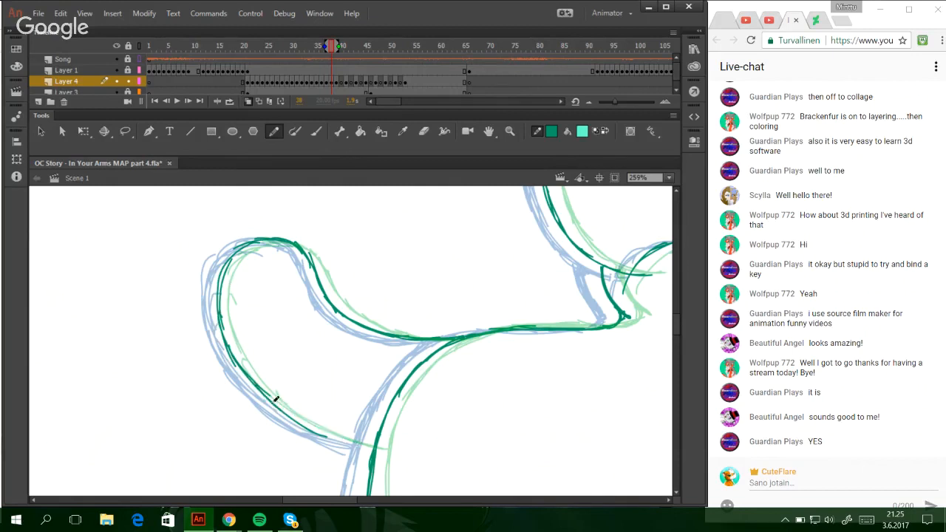
key(ctrl+z)
drag(275, 406, 359, 447)
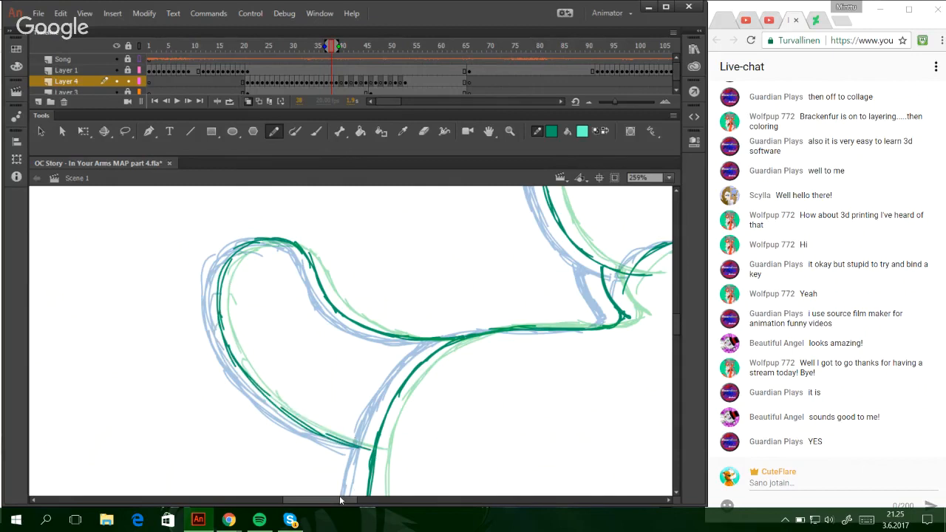
- Save the animation file, play it as a test movie, and close the preview
drag(345, 501, 392, 501)
drag(676, 324, 676, 316)
key(ctrl+s)
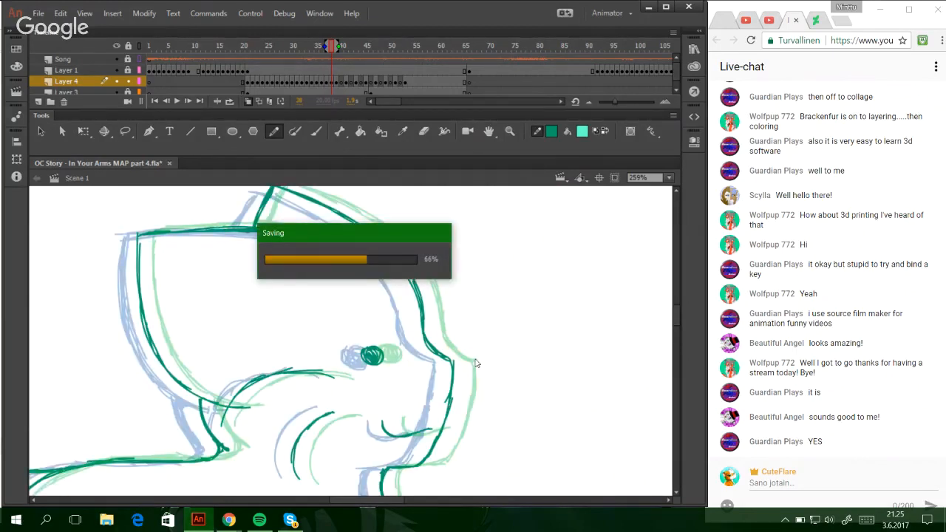
key(ctrl+Return)
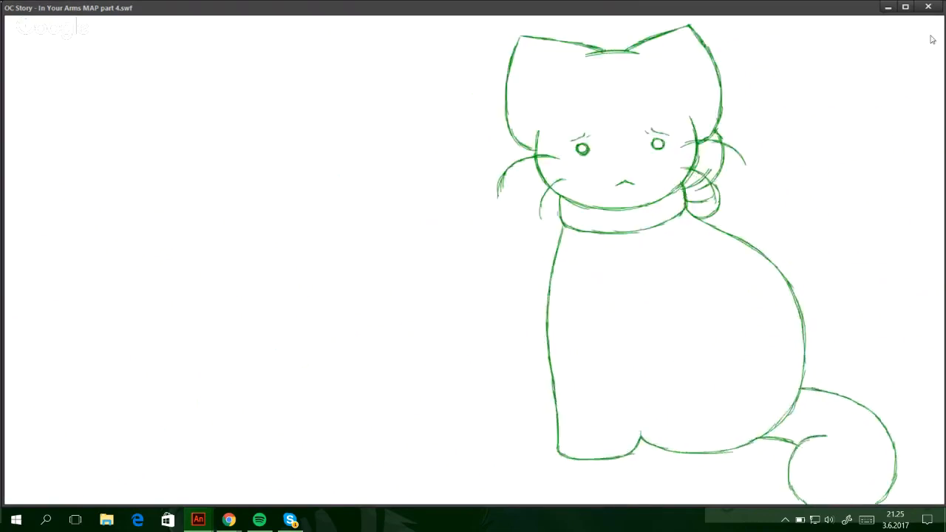
click(932, 8)
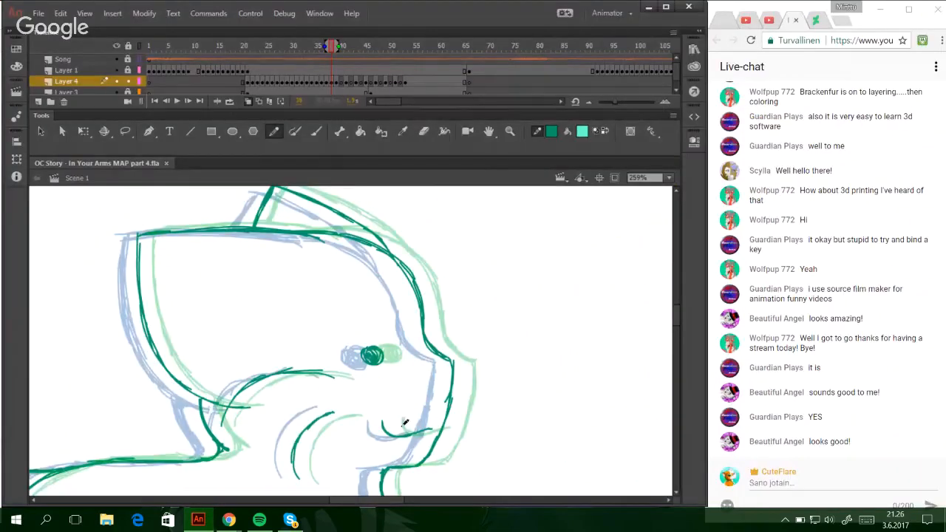
- Switch to the Google Hangouts broadcast window in Chrome
click(230, 521)
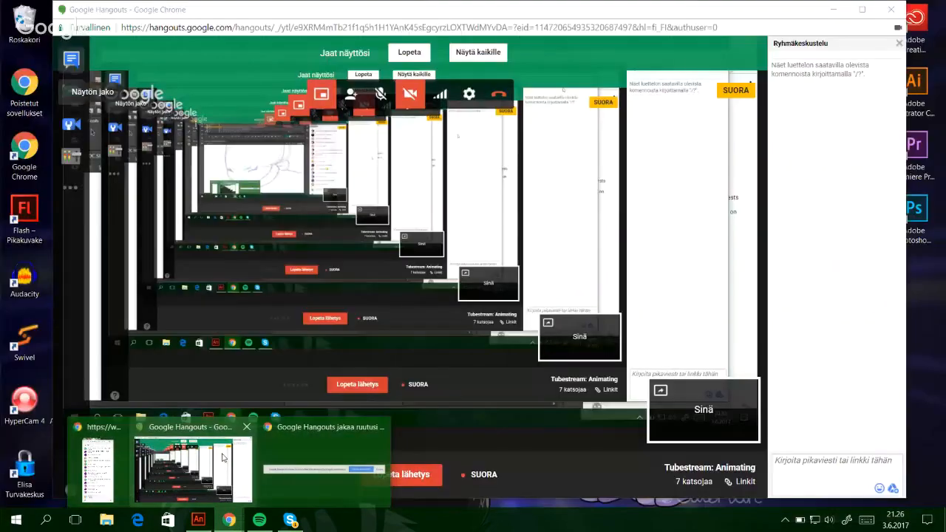
click(223, 457)
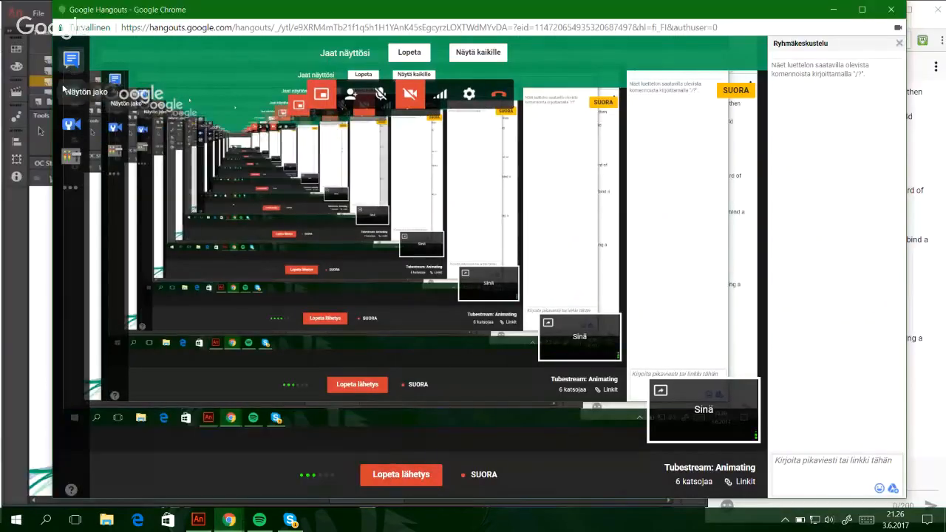